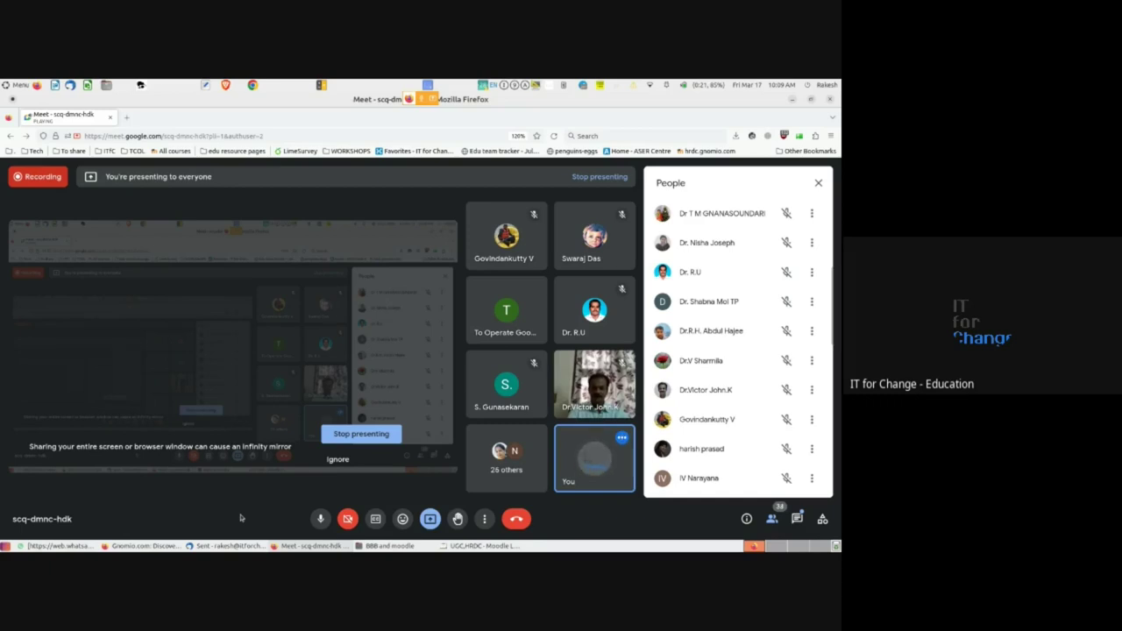
# - Load gnomio.com in a new Firefox tab and zoom the page to 160%
pyautogui.click(127, 117)
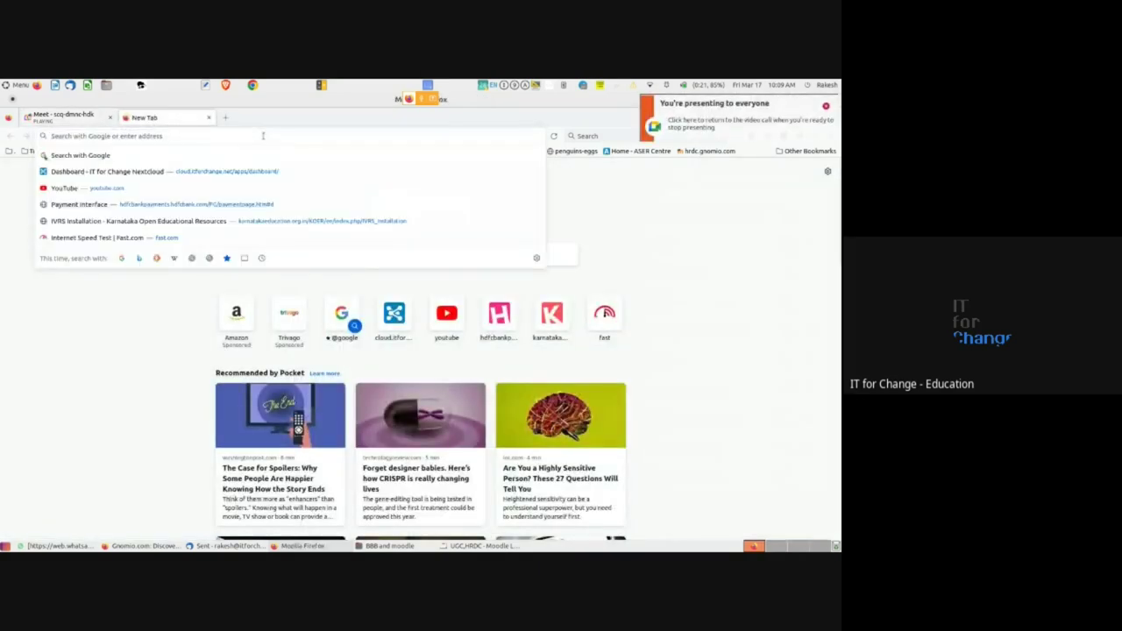
pyautogui.write('gnomio.com')
pyautogui.press('Return')
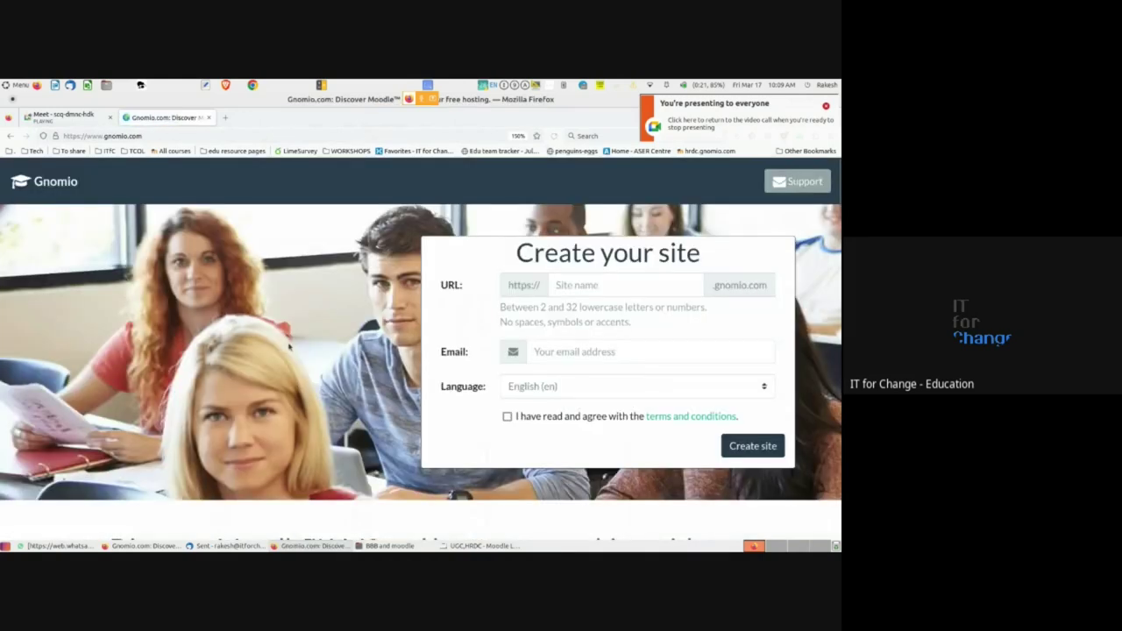
pyautogui.hotkey('ctrl', '+')
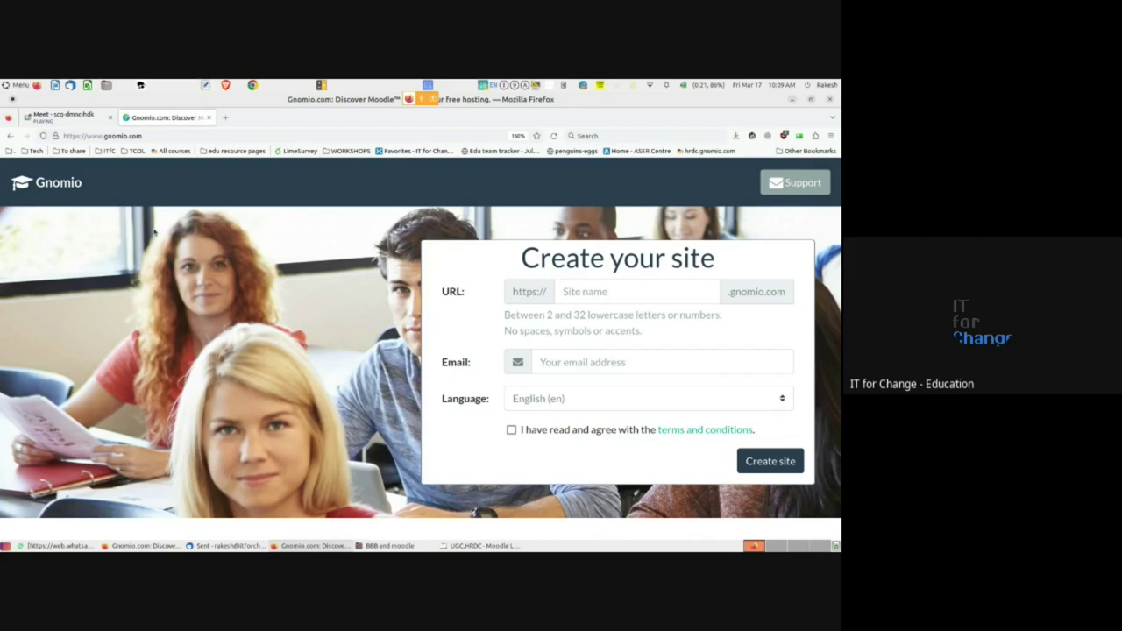
# - Scroll to Gnomio's Plans cards, highlight the Shared Hosting Free heading, and zoom to 170%
pyautogui.scroll(-3, 171, 301)
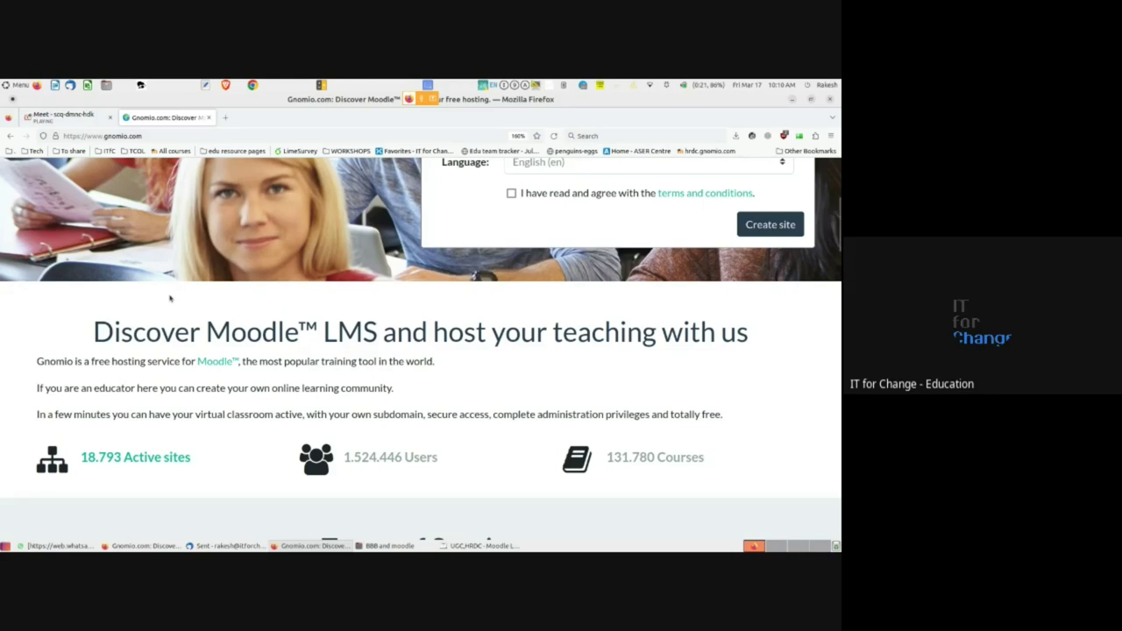
pyautogui.scroll(3, 170, 301)
pyautogui.scroll(-3, 168, 294)
pyautogui.scroll(-4, 168, 285)
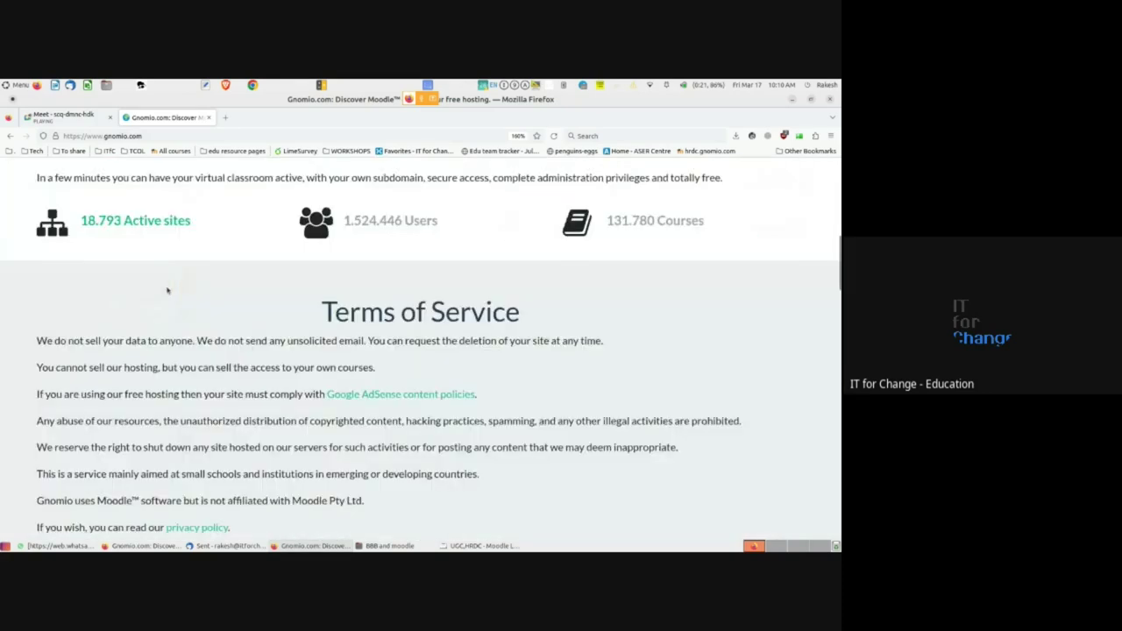
pyautogui.scroll(-6, 168, 290)
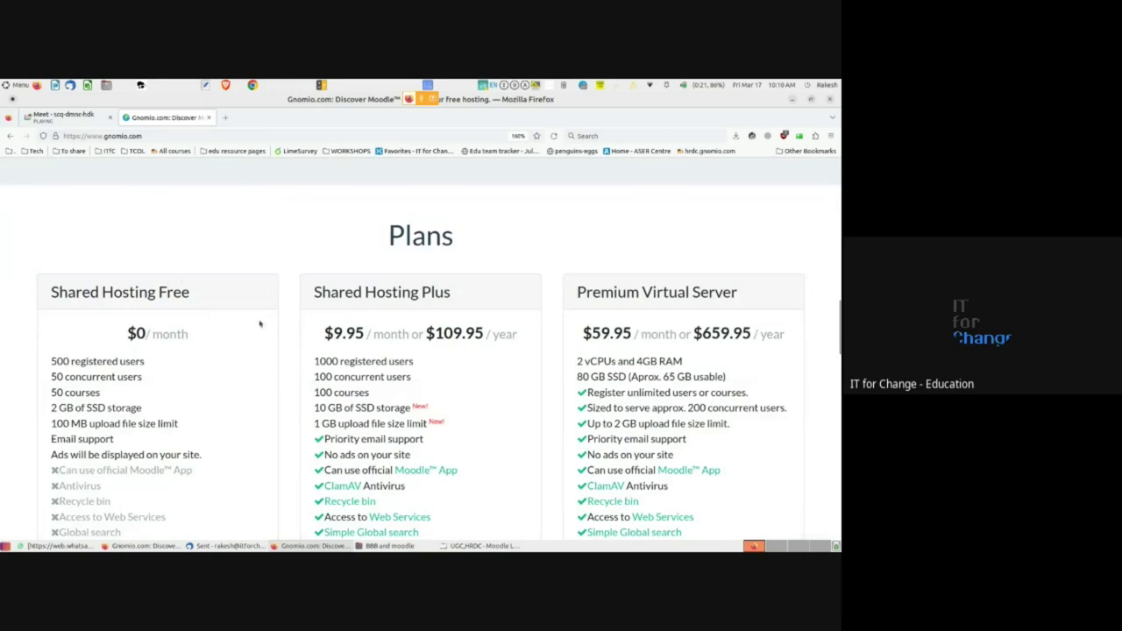
pyautogui.scroll(-2, 259, 325)
pyautogui.scroll(1, 176, 289)
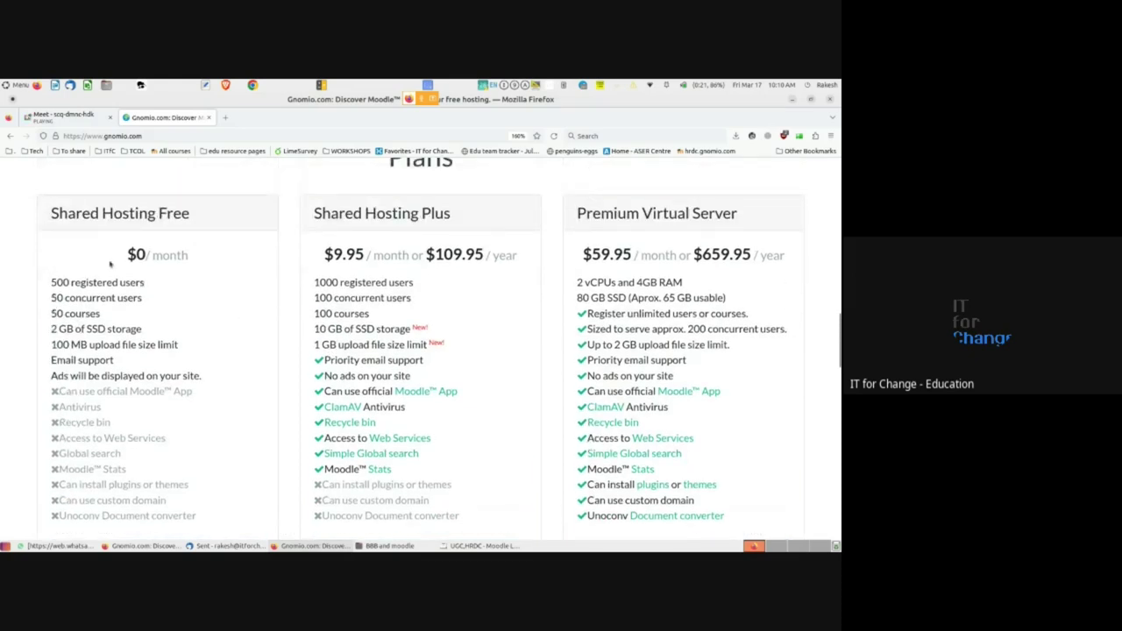
pyautogui.moveTo(51, 212); pyautogui.dragTo(200, 220)
pyautogui.click(140, 254)
pyautogui.hotkey('ctrl', '+')
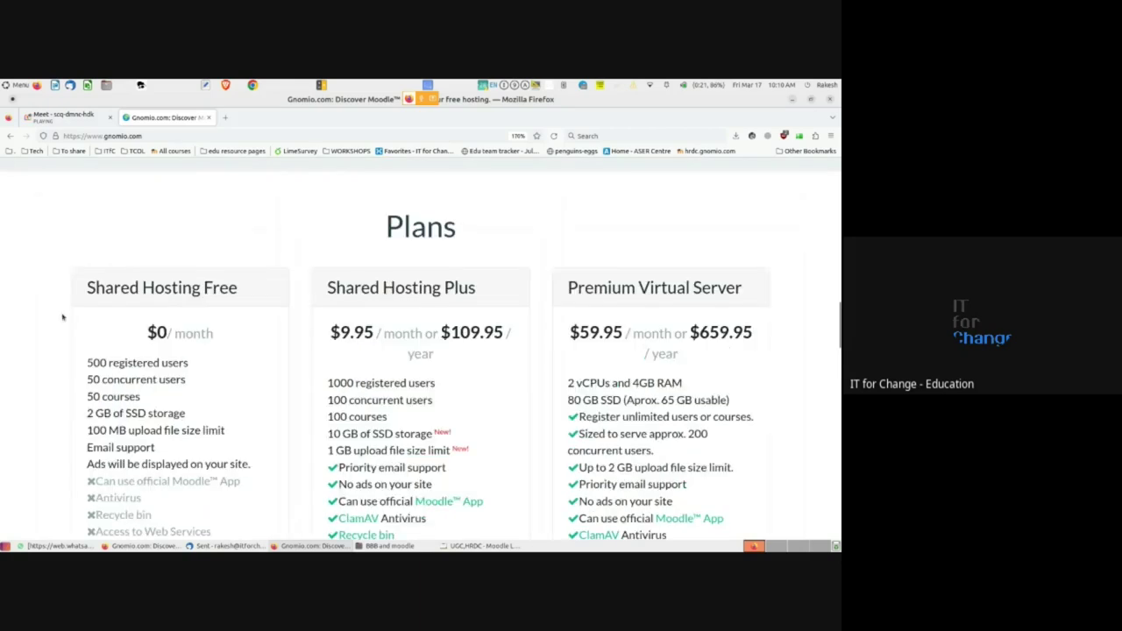
# - Highlight the free plan's 500 registered users and 50 concurrent users limits
pyautogui.scroll(-2, 62, 316)
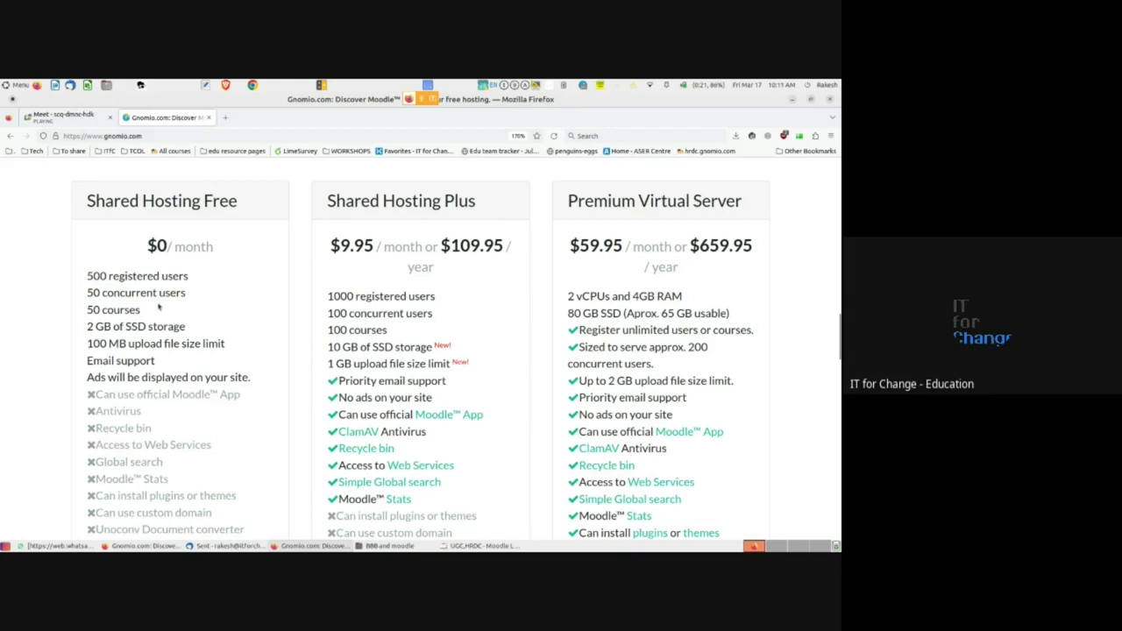
pyautogui.tripleClick(107, 279)
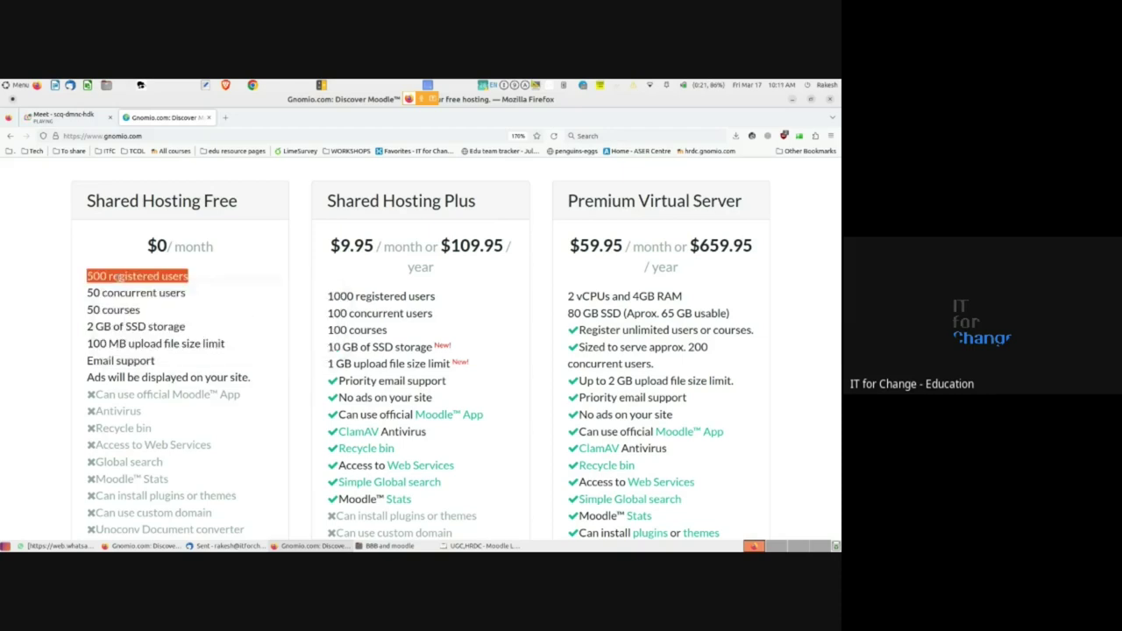
pyautogui.click(106, 278)
pyautogui.tripleClick(107, 279)
pyautogui.doubleClick(107, 293)
pyautogui.doubleClick(93, 293)
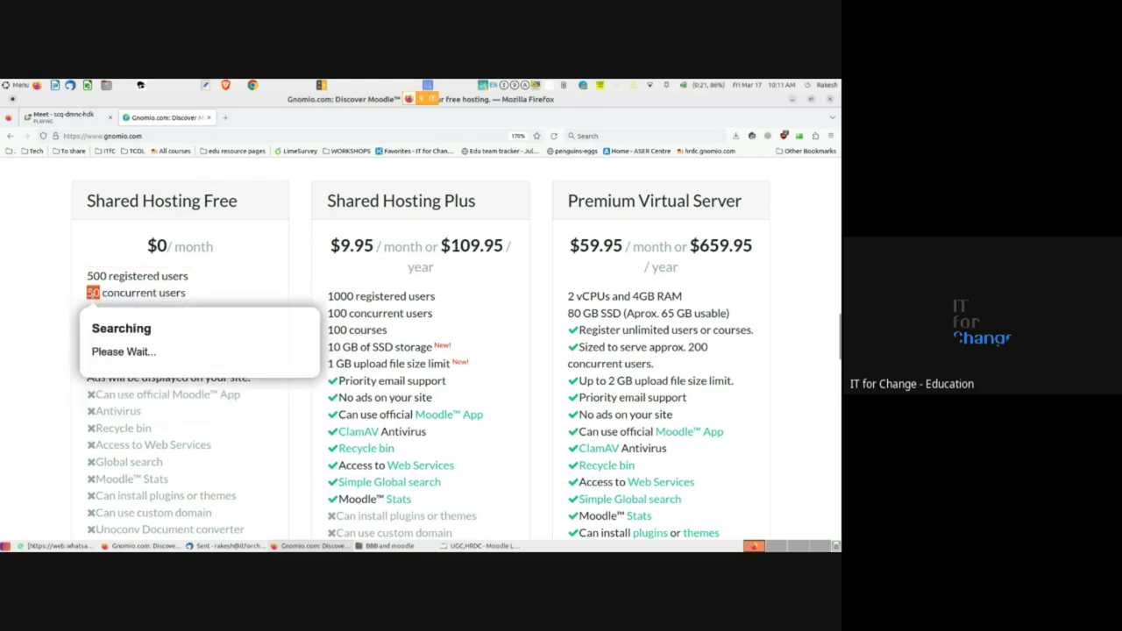
pyautogui.click(116, 296)
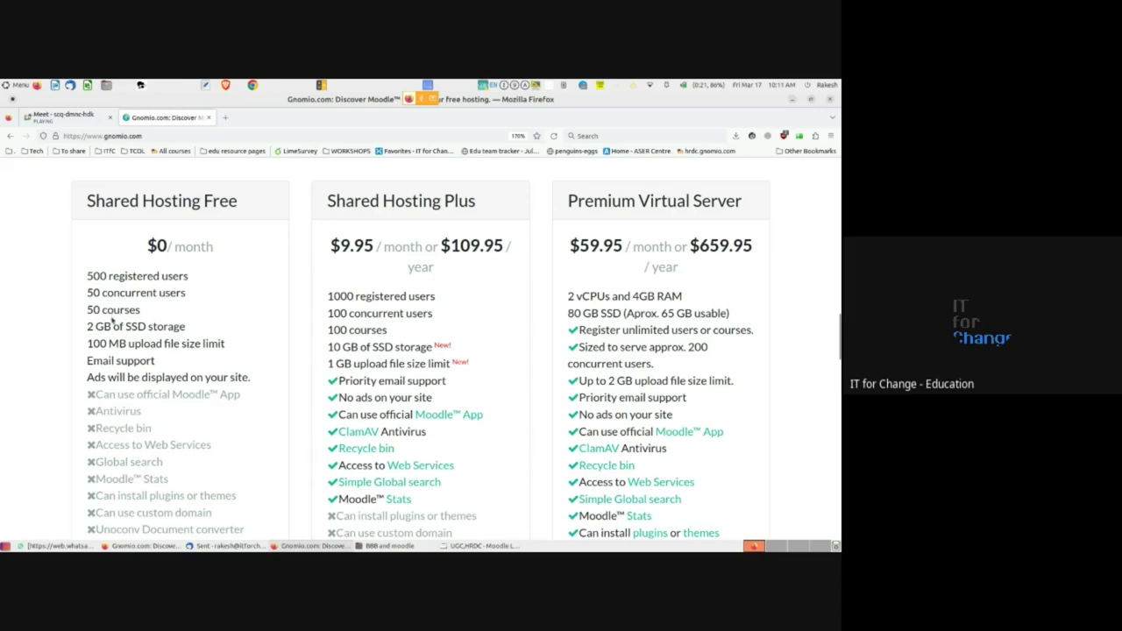
# - Highlight the 50 courses, GB SSD storage and 100 MB upload limits, then return to the top
pyautogui.doubleClick(95, 309)
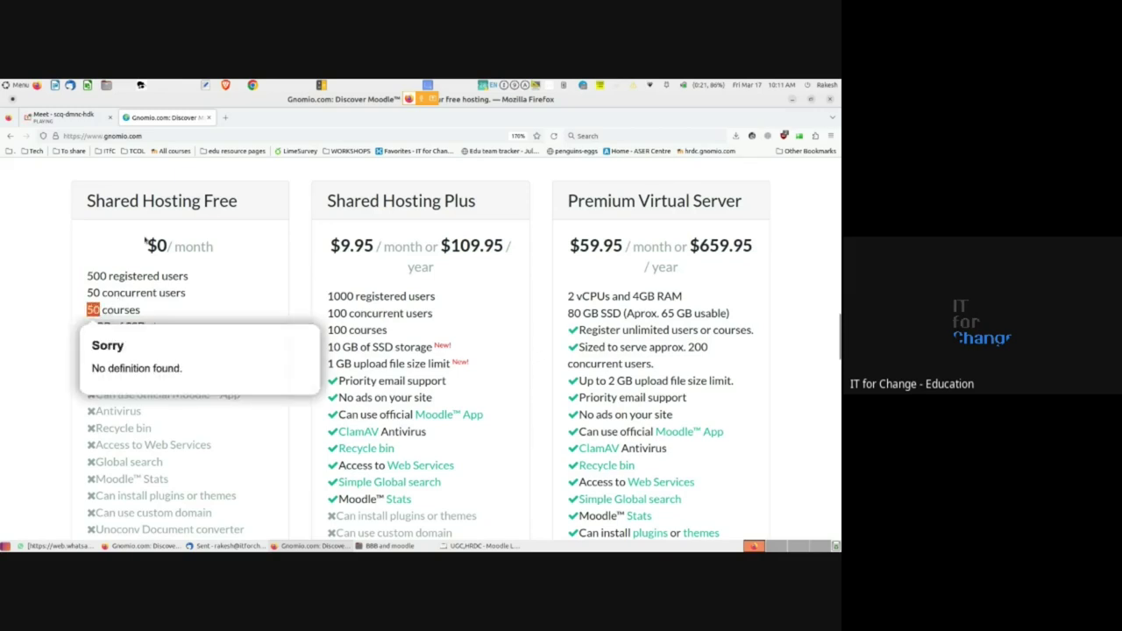
pyautogui.click(130, 307)
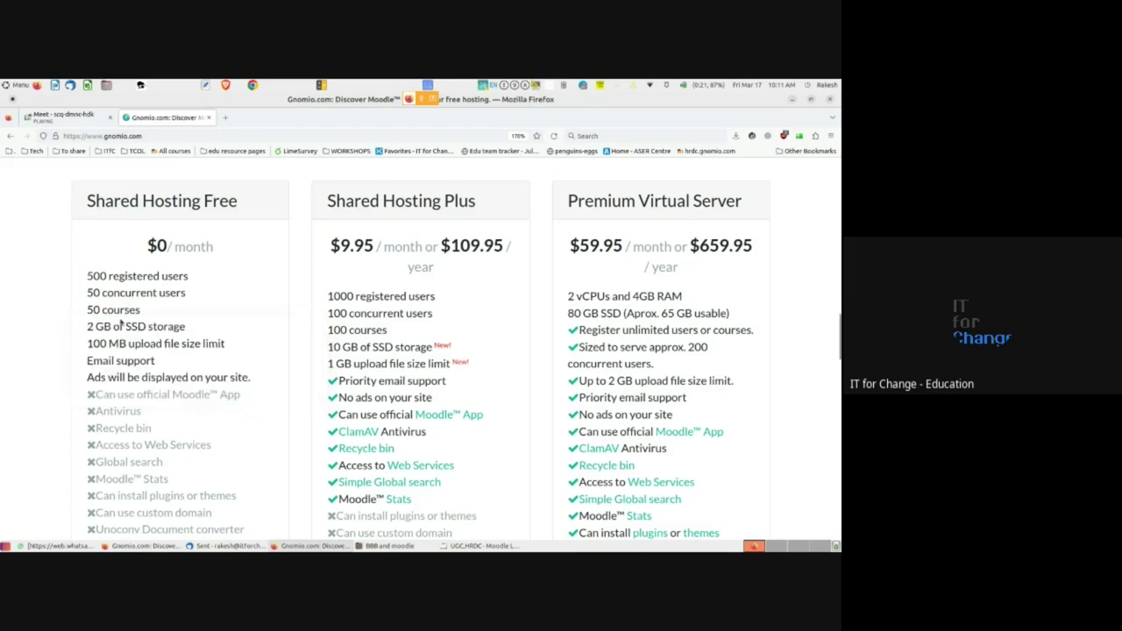
pyautogui.doubleClick(109, 326)
pyautogui.moveTo(110, 326); pyautogui.dragTo(185, 326)
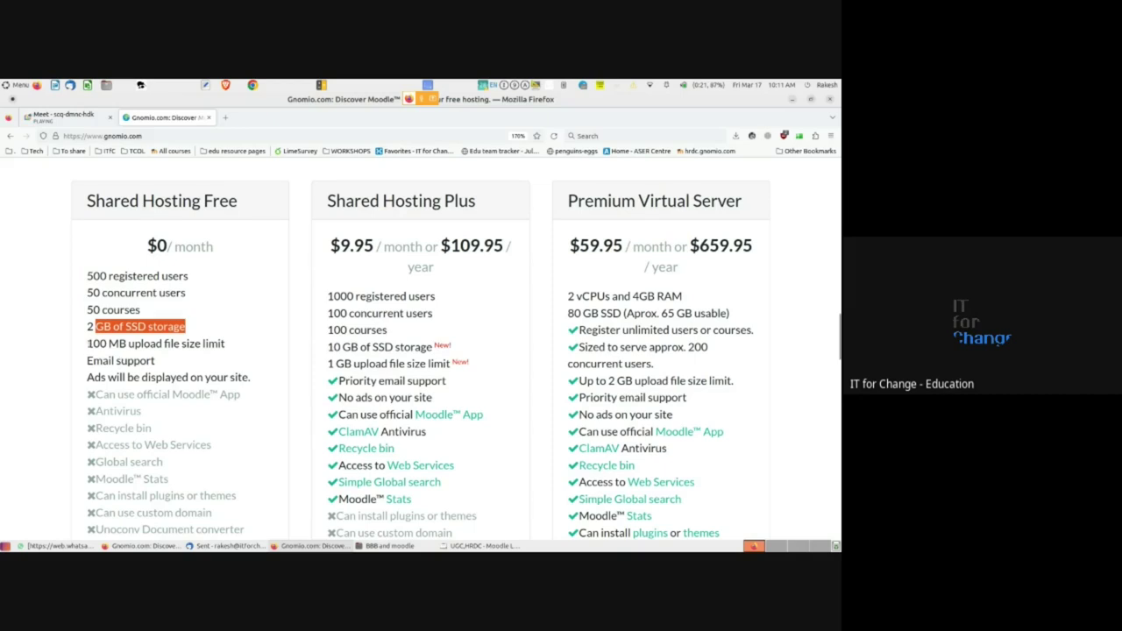
pyautogui.moveTo(86, 344); pyautogui.dragTo(188, 344)
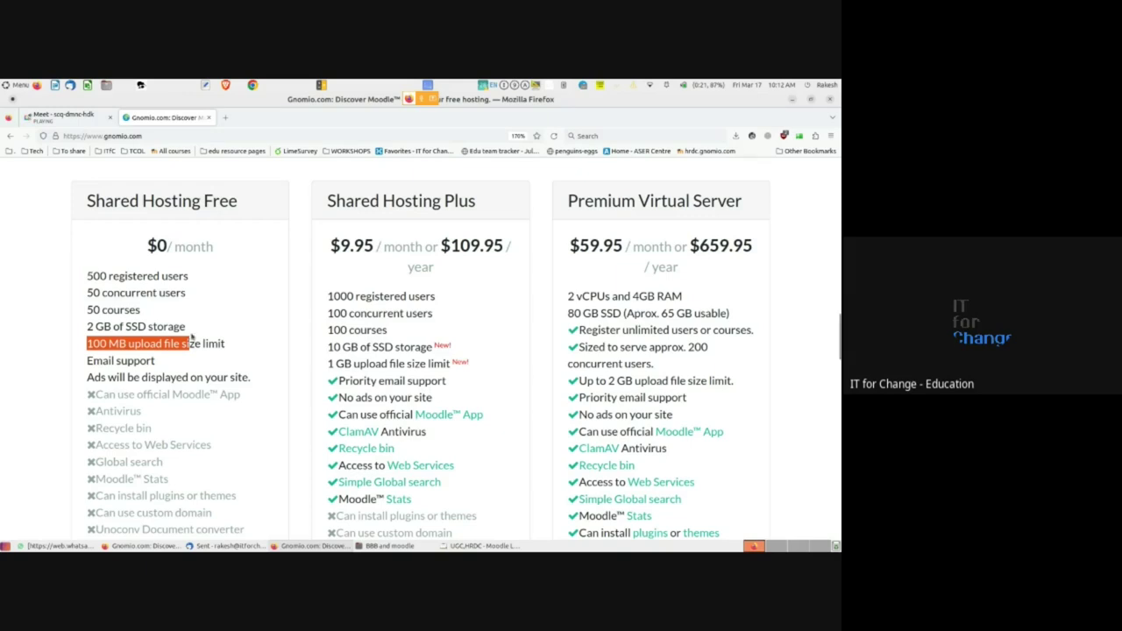
pyautogui.scroll(-3, 137, 354)
pyautogui.scroll(10, 138, 354)
pyautogui.scroll(15, 138, 354)
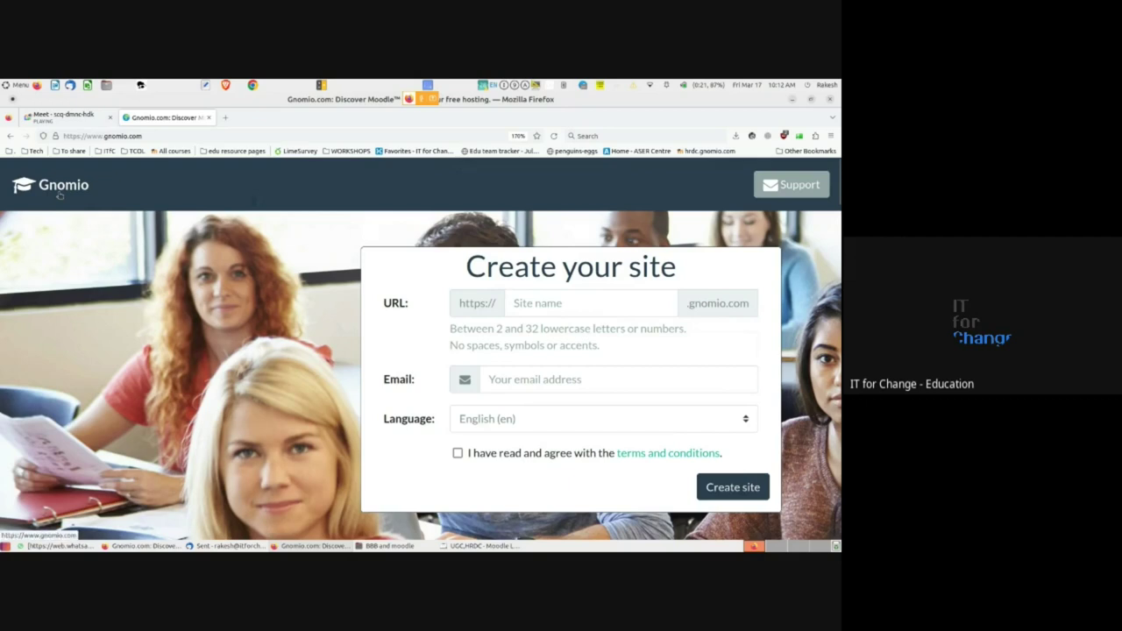
# - Copy the gnomio.com address, send it in the Google Meet chat, and return to Gnomio
pyautogui.doubleClick(115, 136)
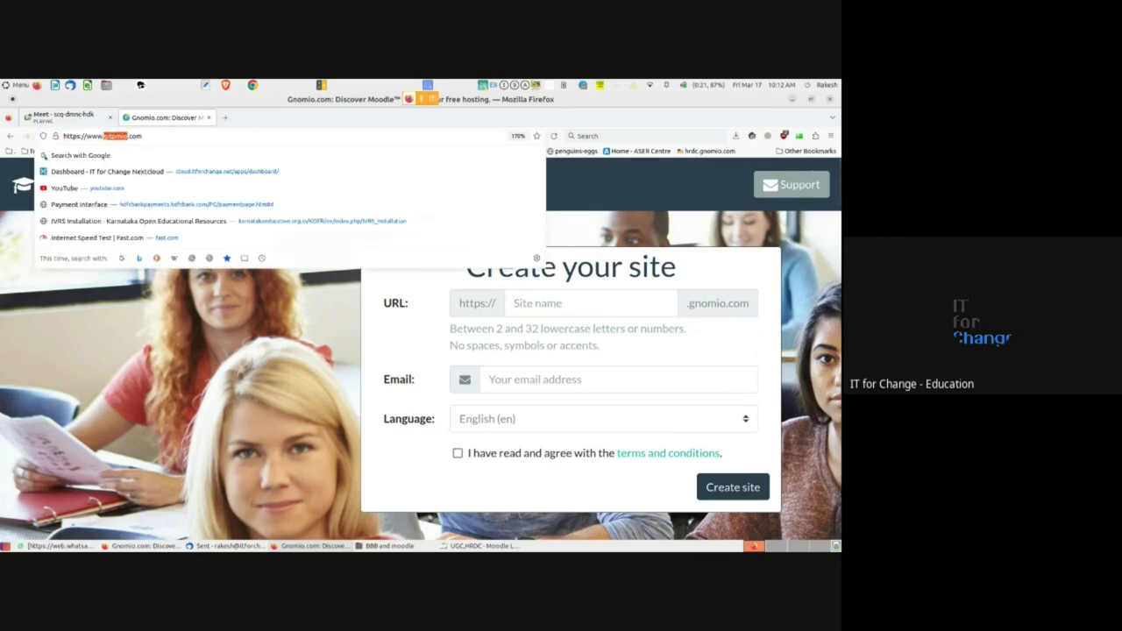
pyautogui.click(146, 135)
pyautogui.tripleClick(143, 136)
pyautogui.click(141, 545)
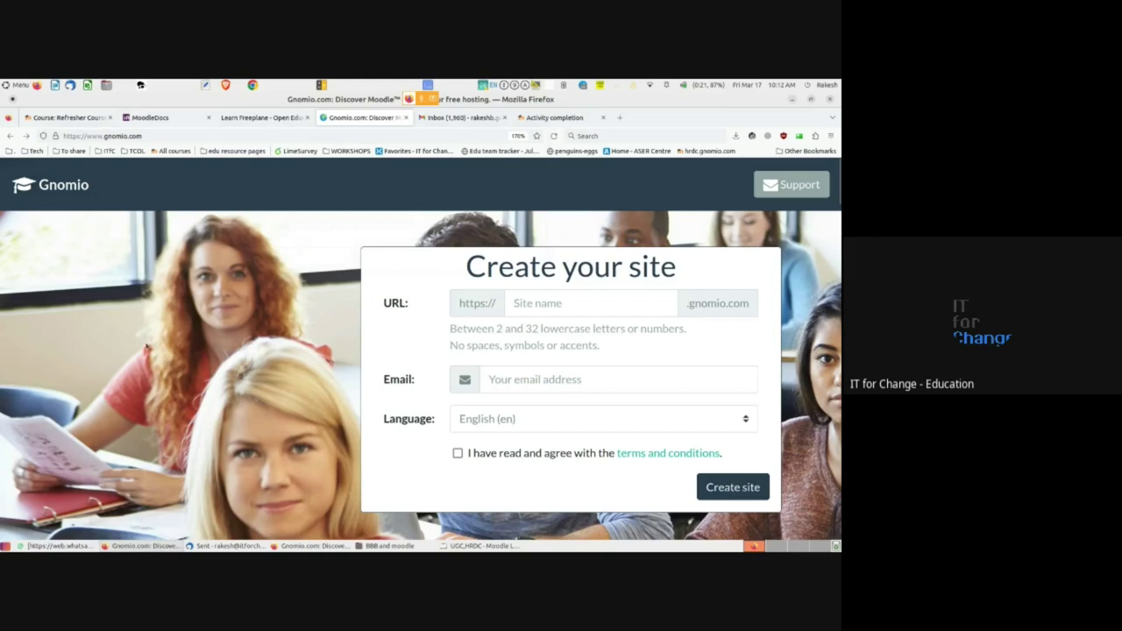
pyautogui.click(299, 549)
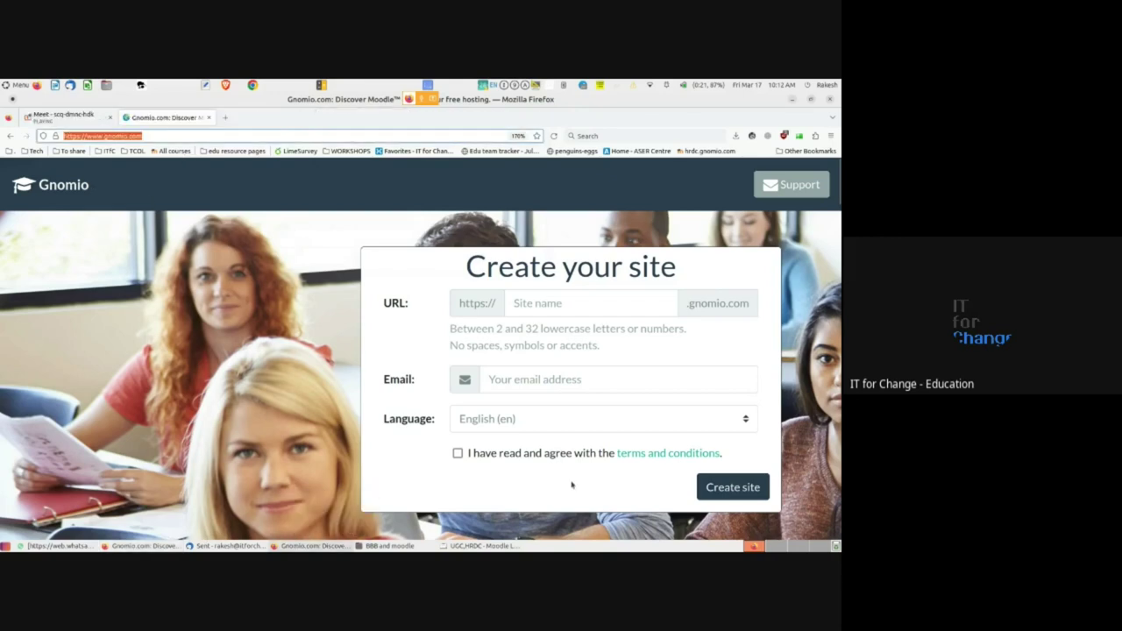
pyautogui.click(153, 545)
pyautogui.click(311, 545)
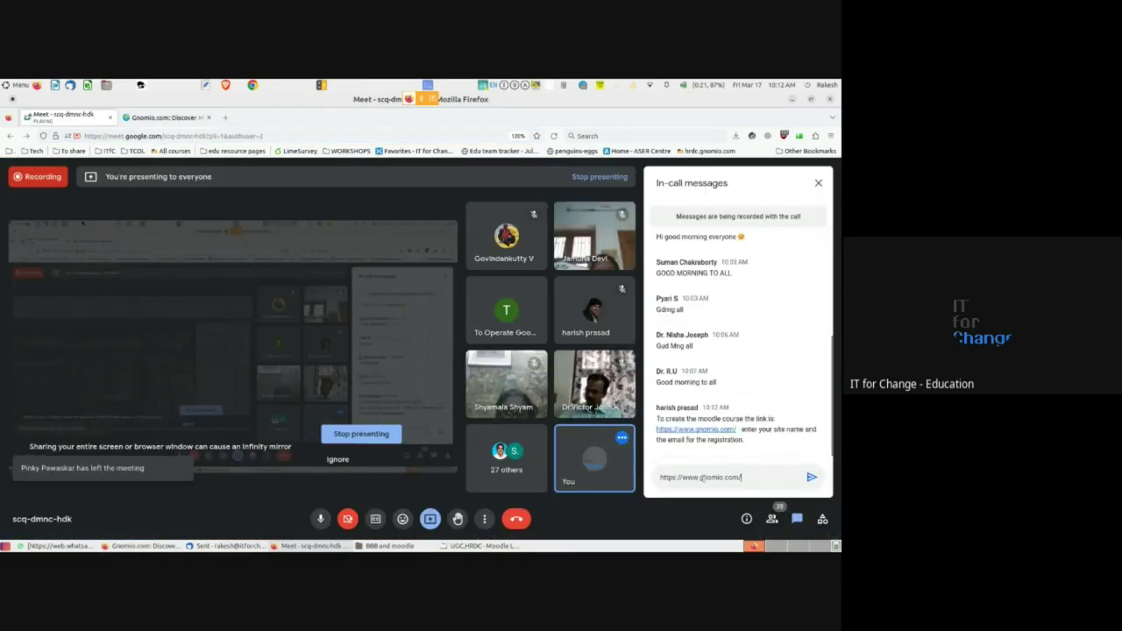
pyautogui.click(812, 477)
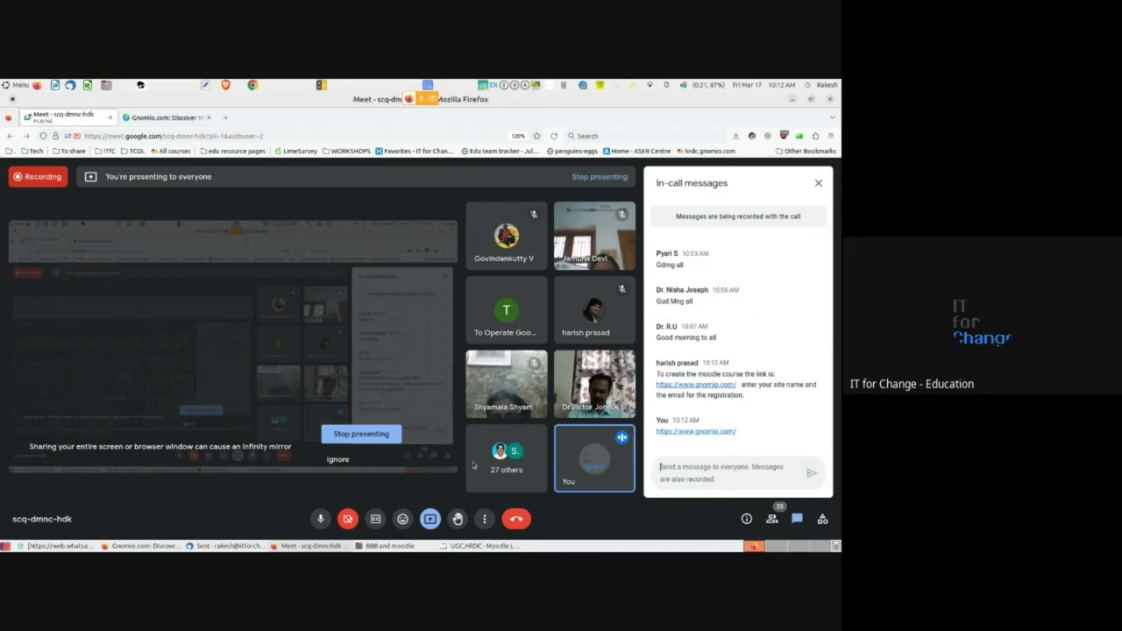
pyautogui.hotkey('alt', 'Tab')
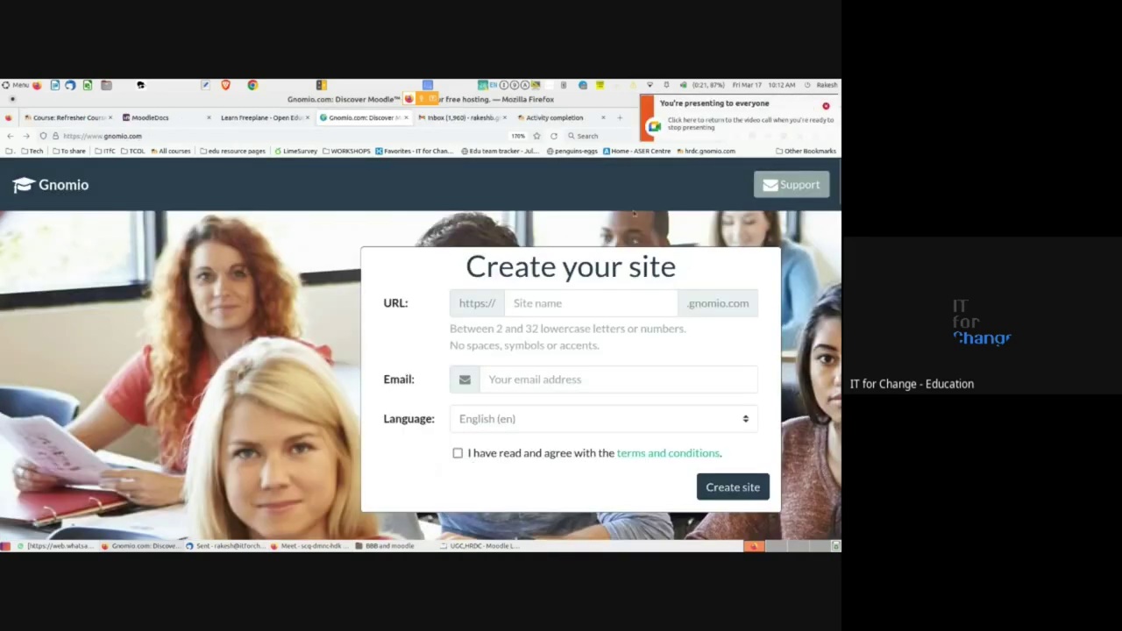
pyautogui.click(825, 106)
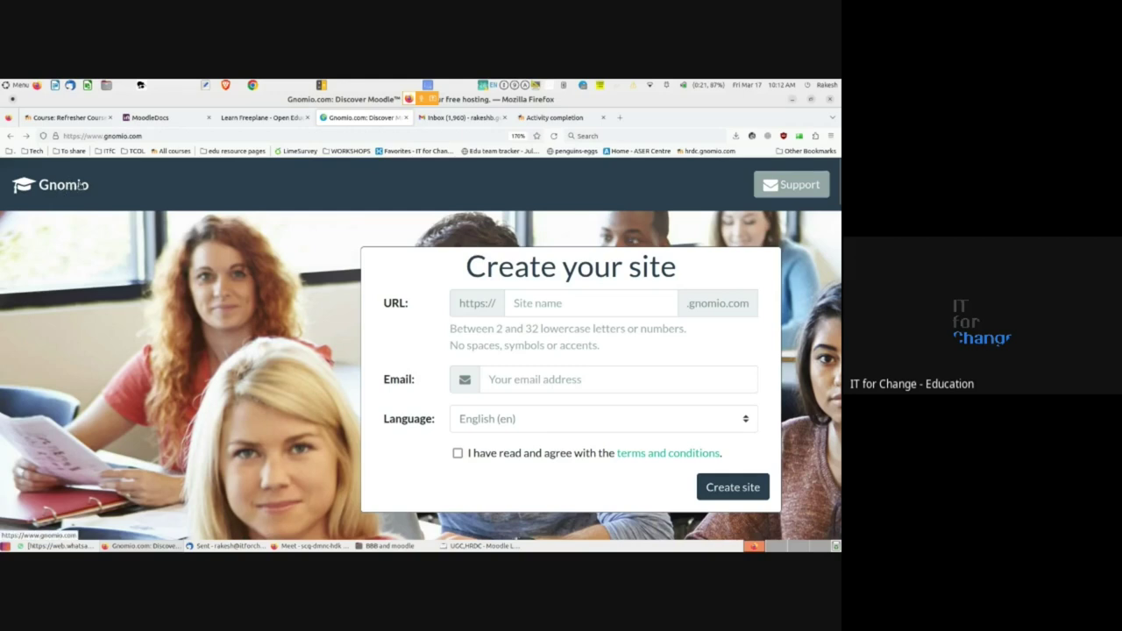
pyautogui.doubleClick(126, 135)
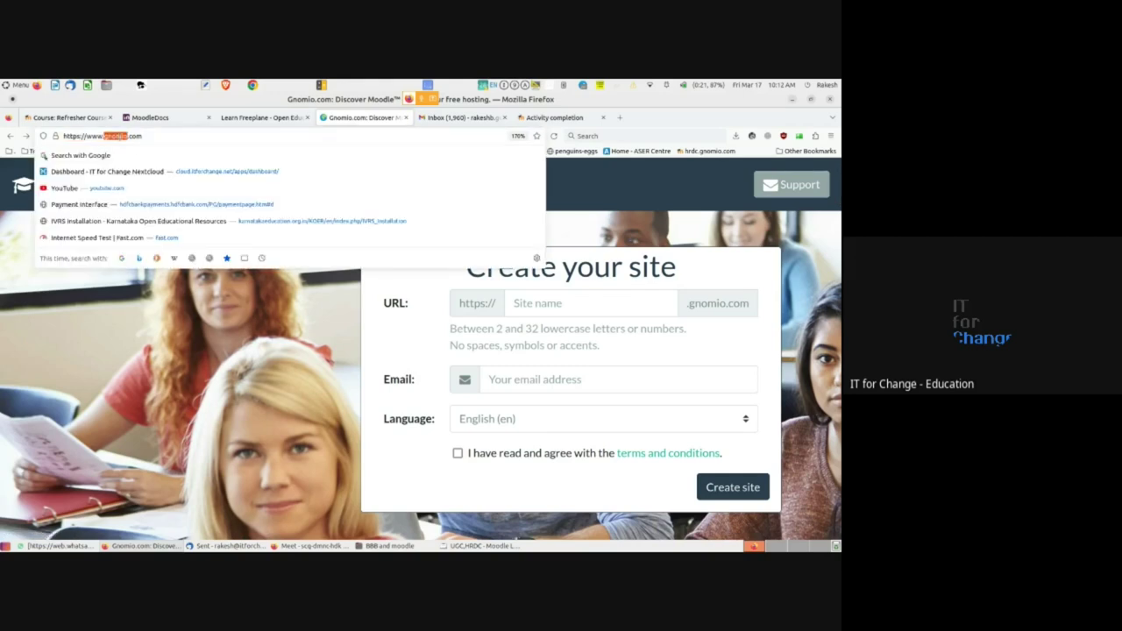
pyautogui.click(344, 331)
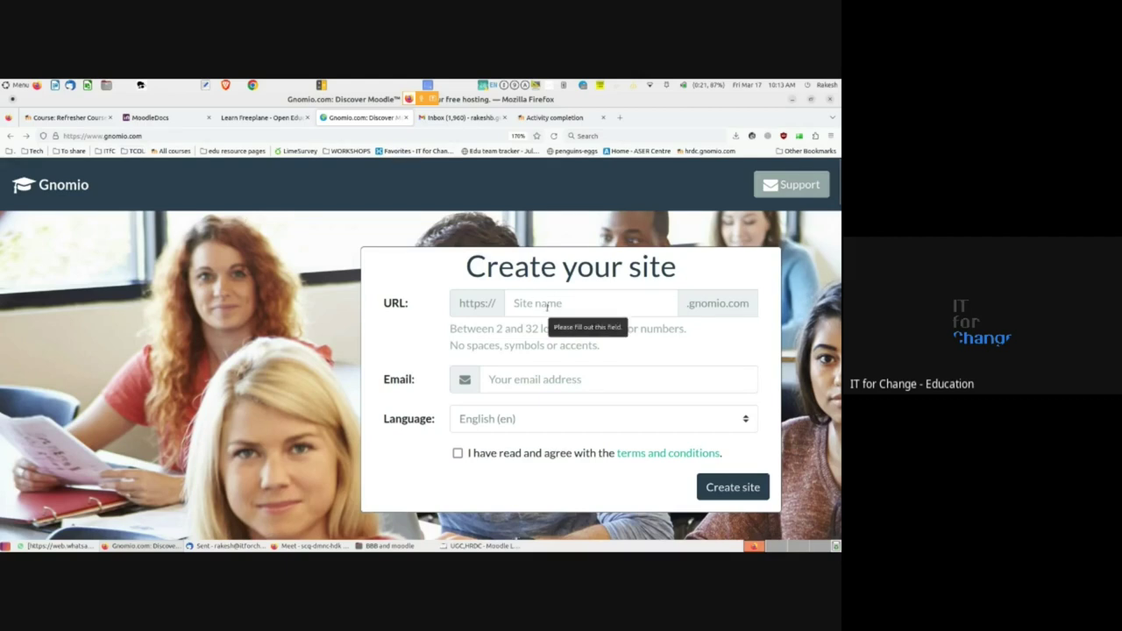
pyautogui.click(513, 302)
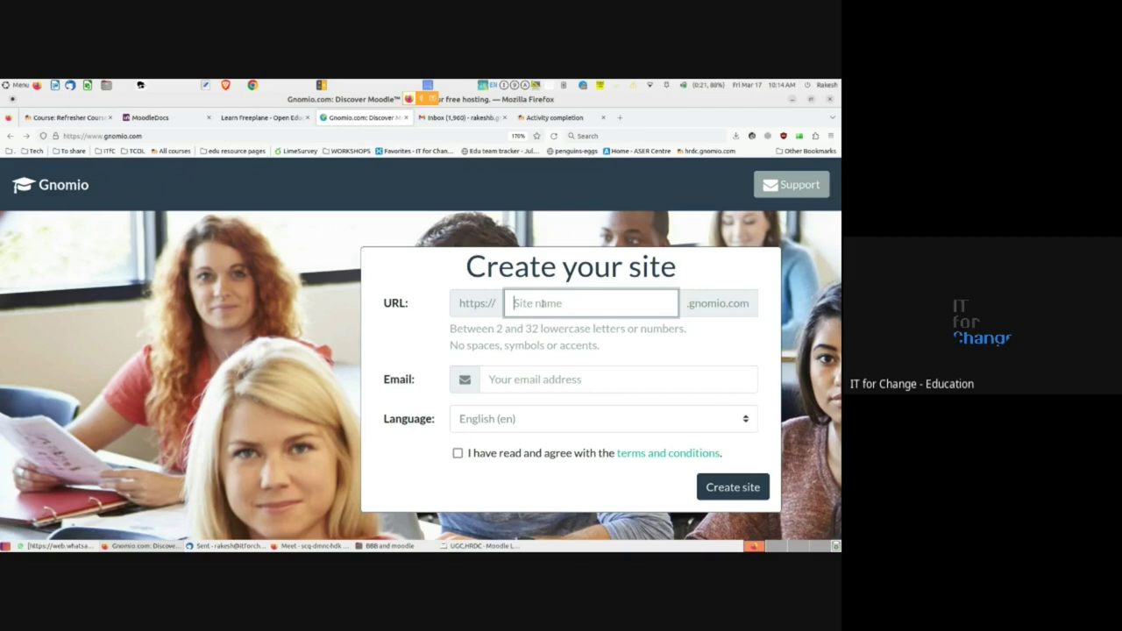
# - Enter site name itfc, fill in the owner's e-mail via autocomplete, and agree to the terms
pyautogui.write('itfc')
pyautogui.click(535, 378)
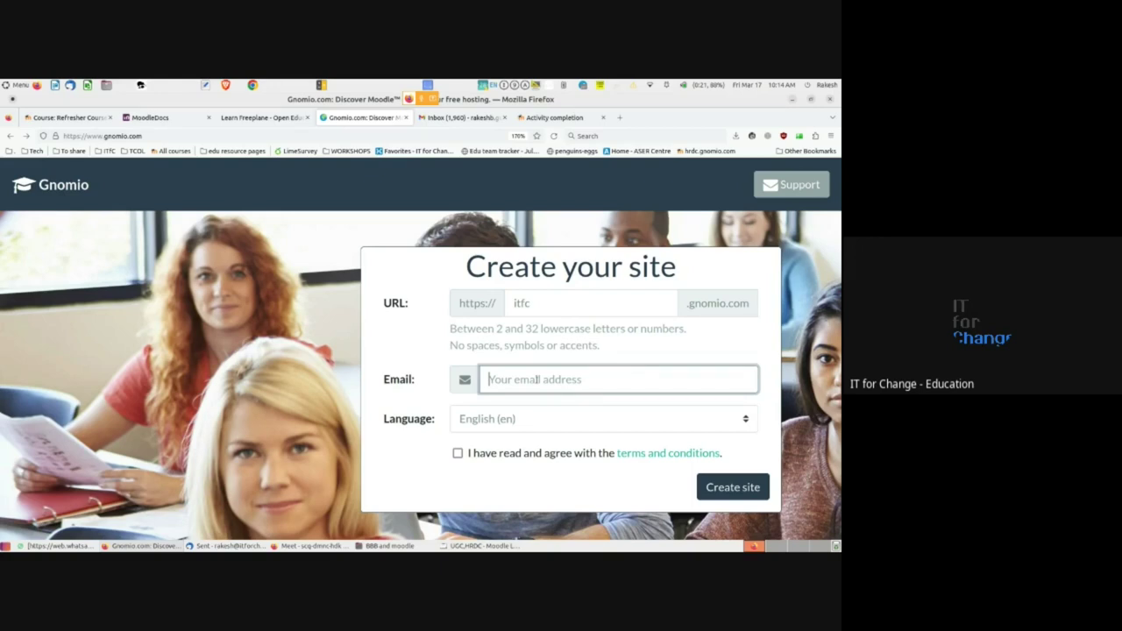
pyautogui.write('rakes')
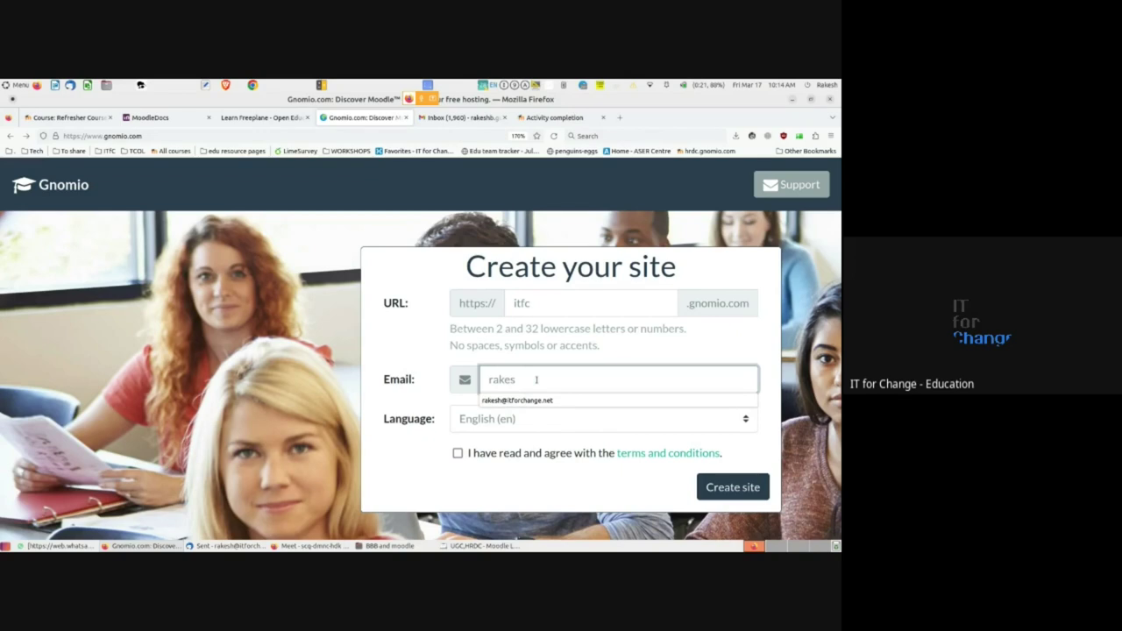
pyautogui.press('Down')
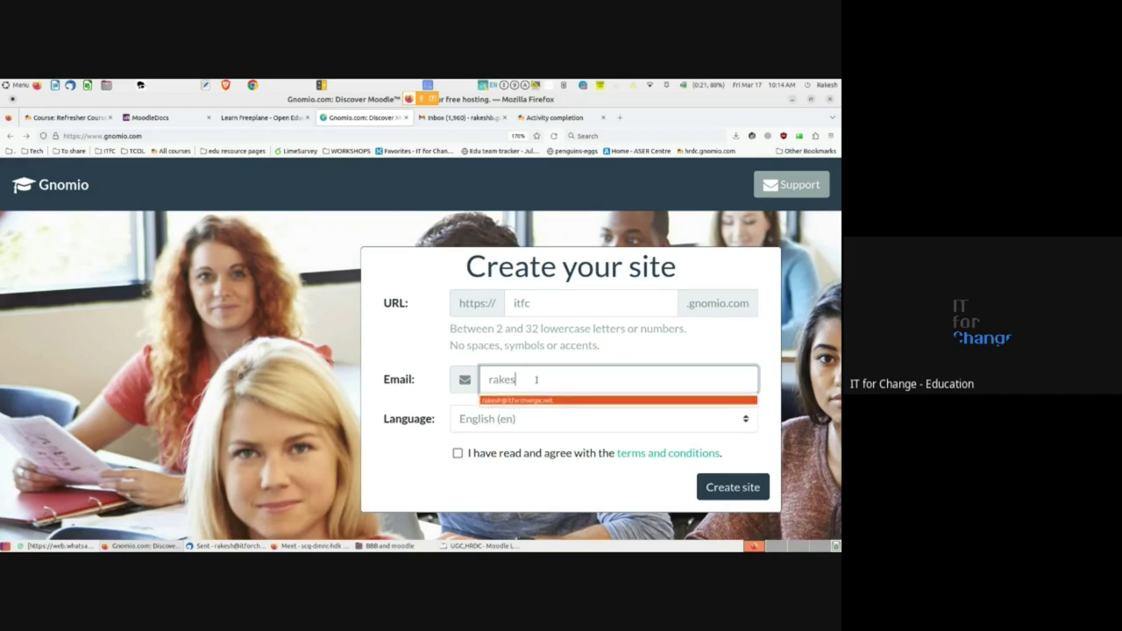
pyautogui.press('Return')
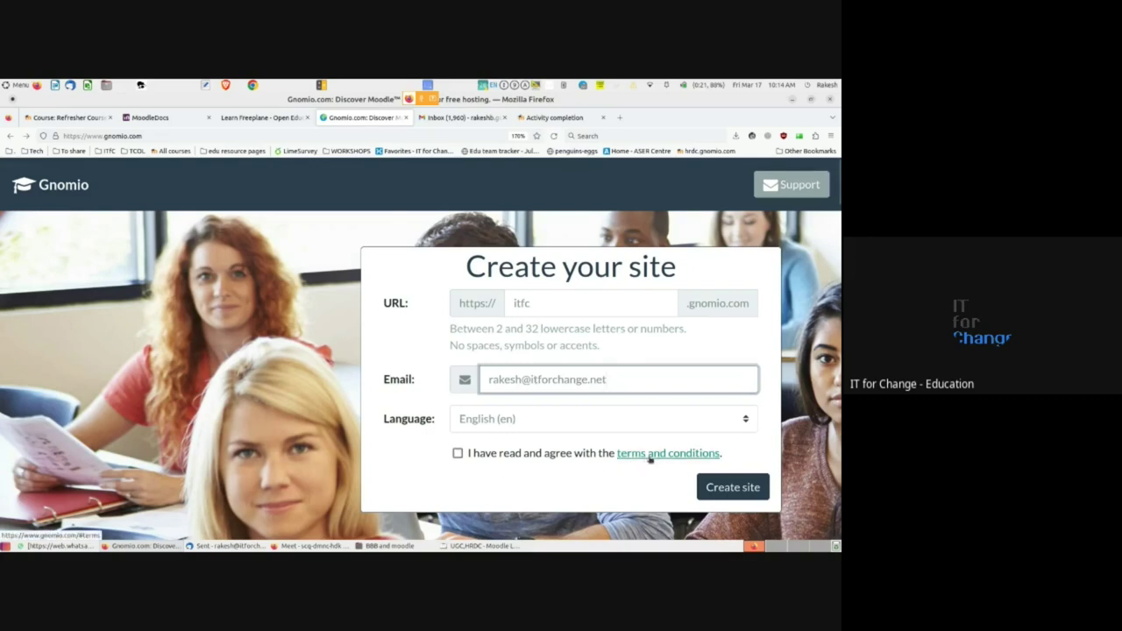
pyautogui.click(457, 453)
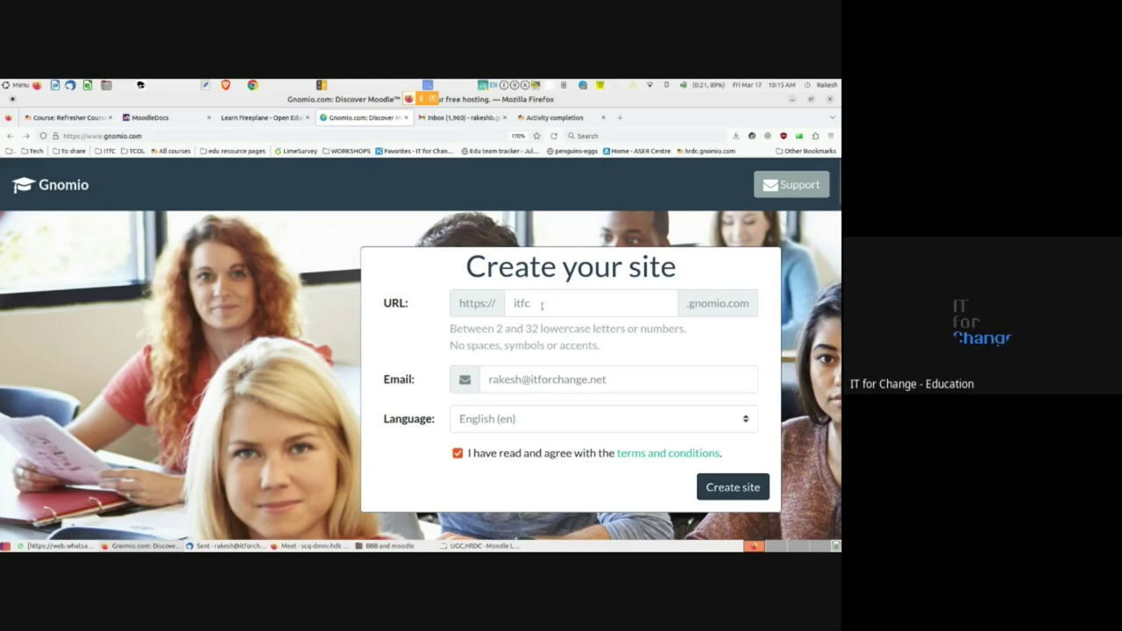
# - Delete the itfc site name and type rb in its place
pyautogui.moveTo(541, 305); pyautogui.dragTo(510, 303)
pyautogui.press('BackSpace')
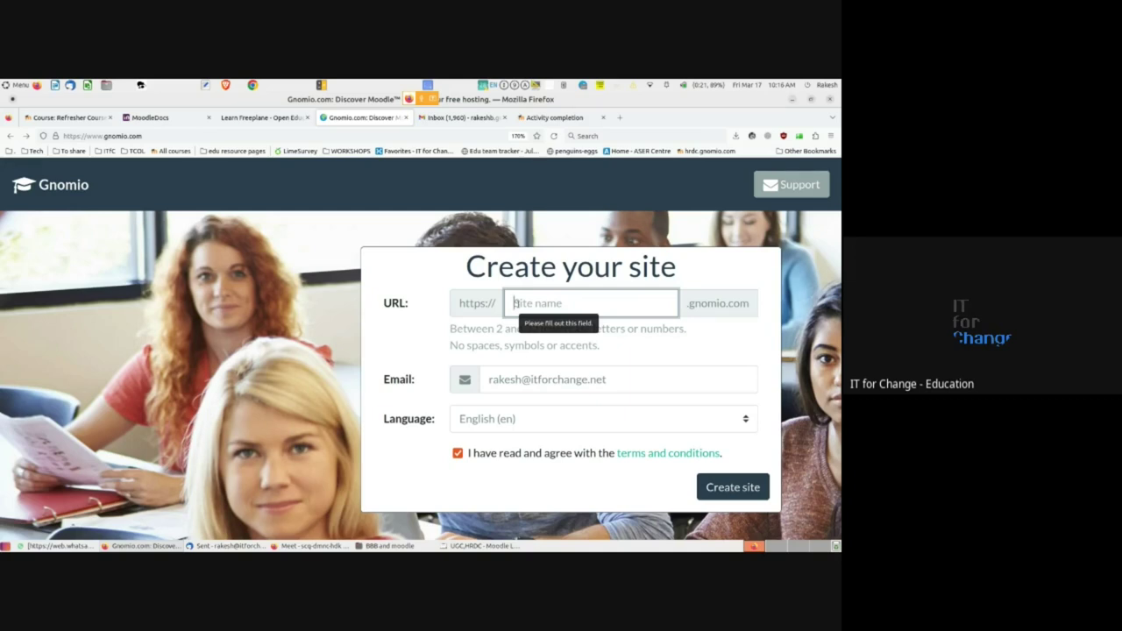
pyautogui.write('rb')
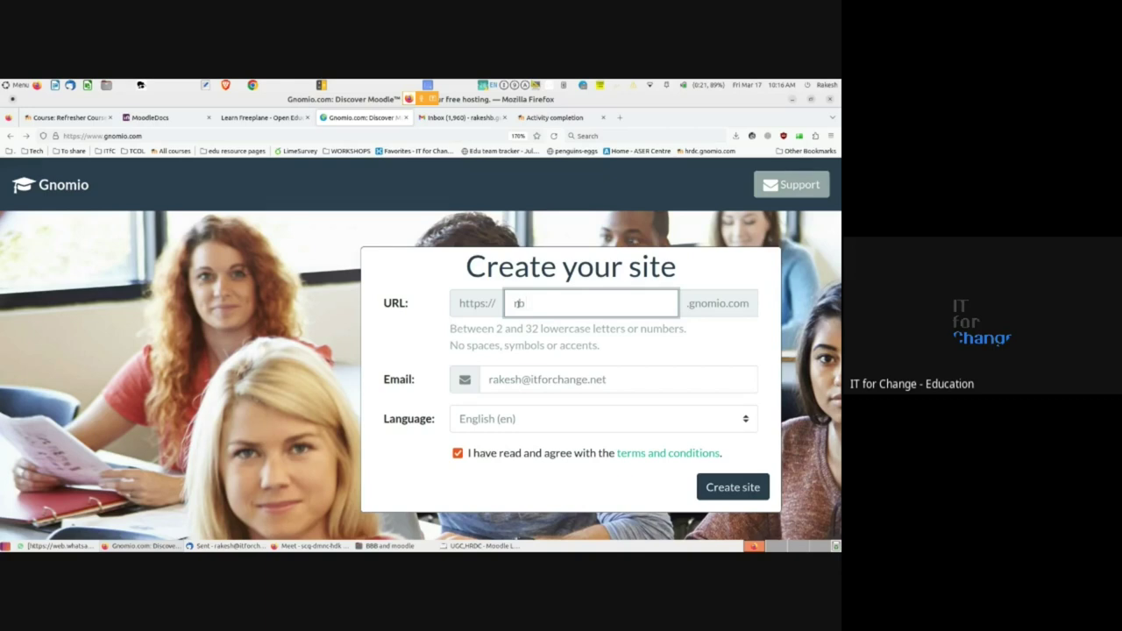
# - Try the site names rb and ICTinEducation, then set the name back to itfc
pyautogui.click(512, 303)
pyautogui.click(658, 298)
pyautogui.press('BackSpace')
pyautogui.press('BackSpace')
pyautogui.write('r')
pyautogui.press('BackSpace')
pyautogui.write('ICTinEducation')
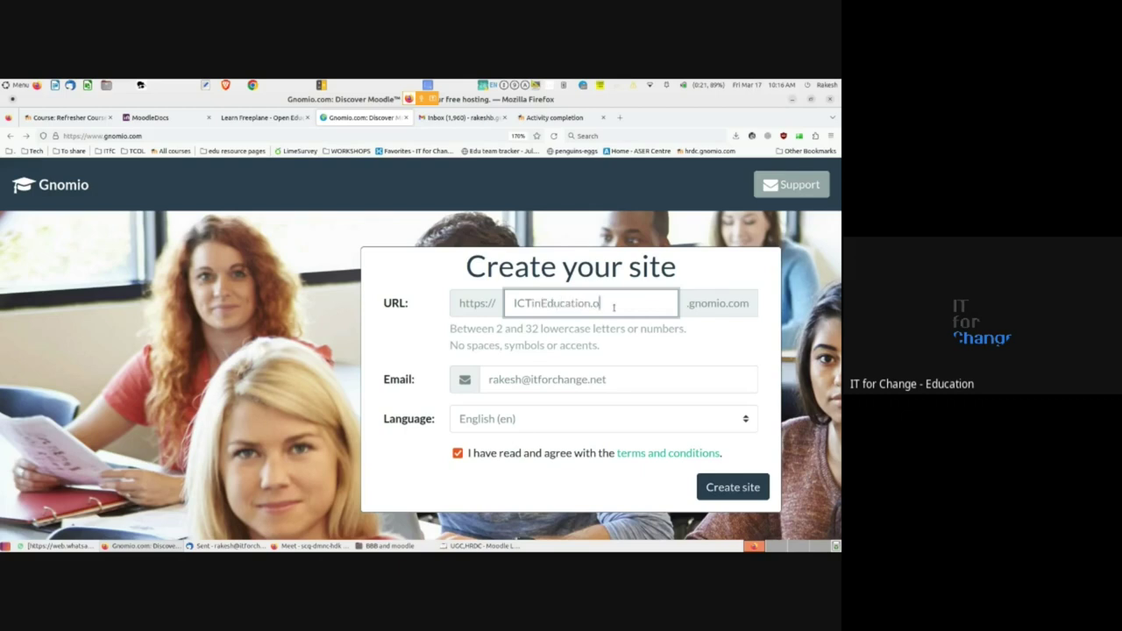
pyautogui.hotkey('ctrl', 'a')
pyautogui.press('BackSpace')
pyautogui.write('itfc')
pyautogui.click(66, 117)
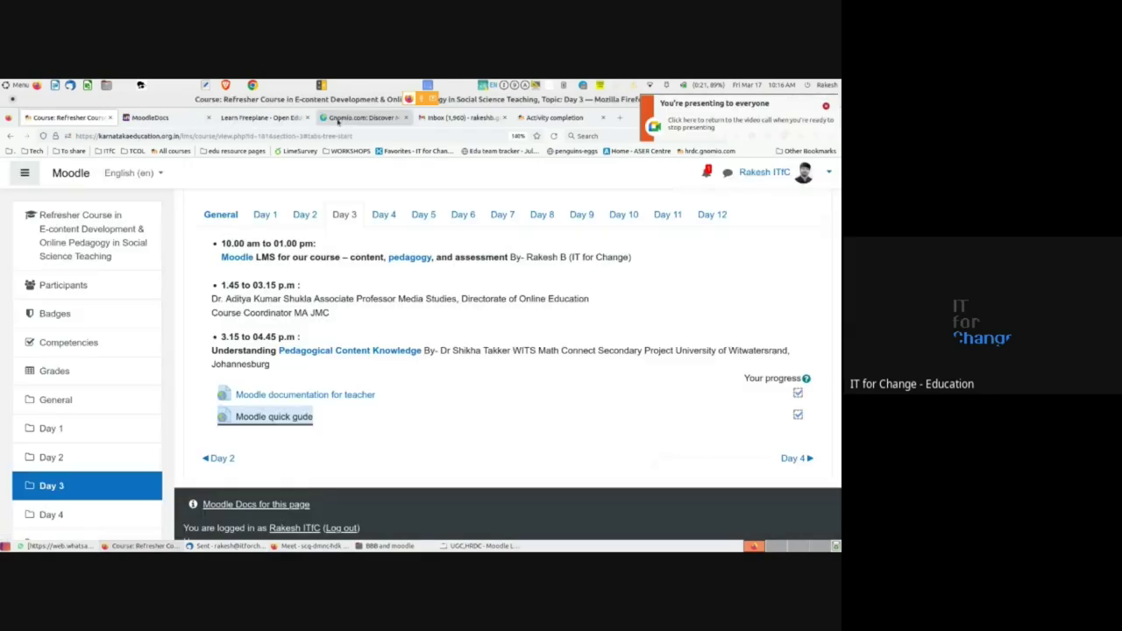
pyautogui.click(338, 120)
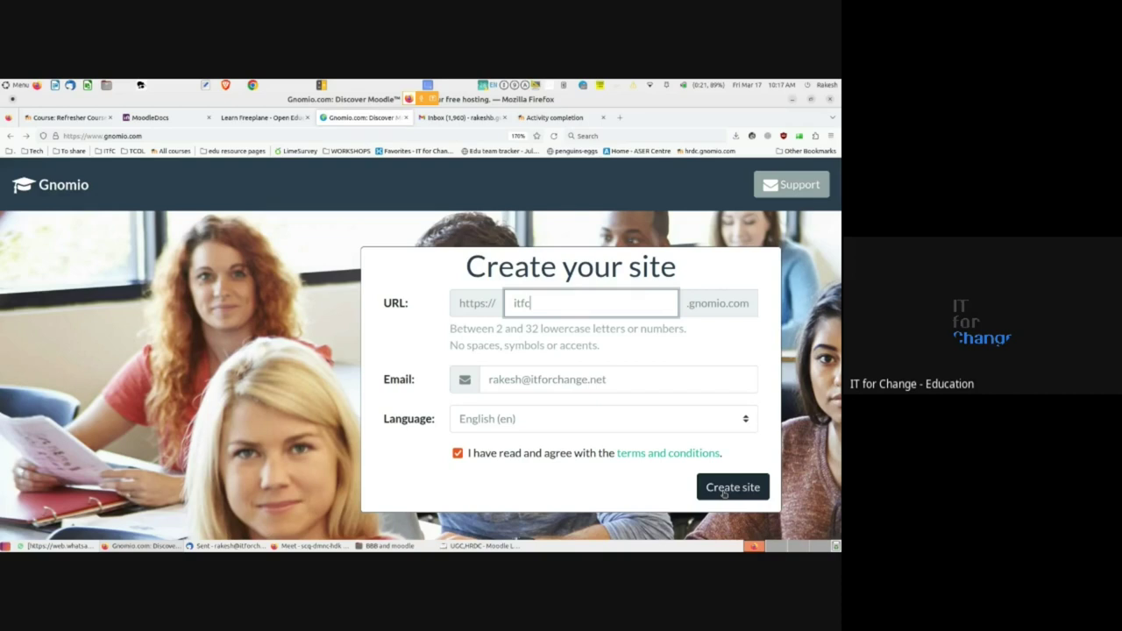
# - Submit the form to create the itfc site, highlight 'few minutes', and switch to Thunderbird
pyautogui.click(723, 493)
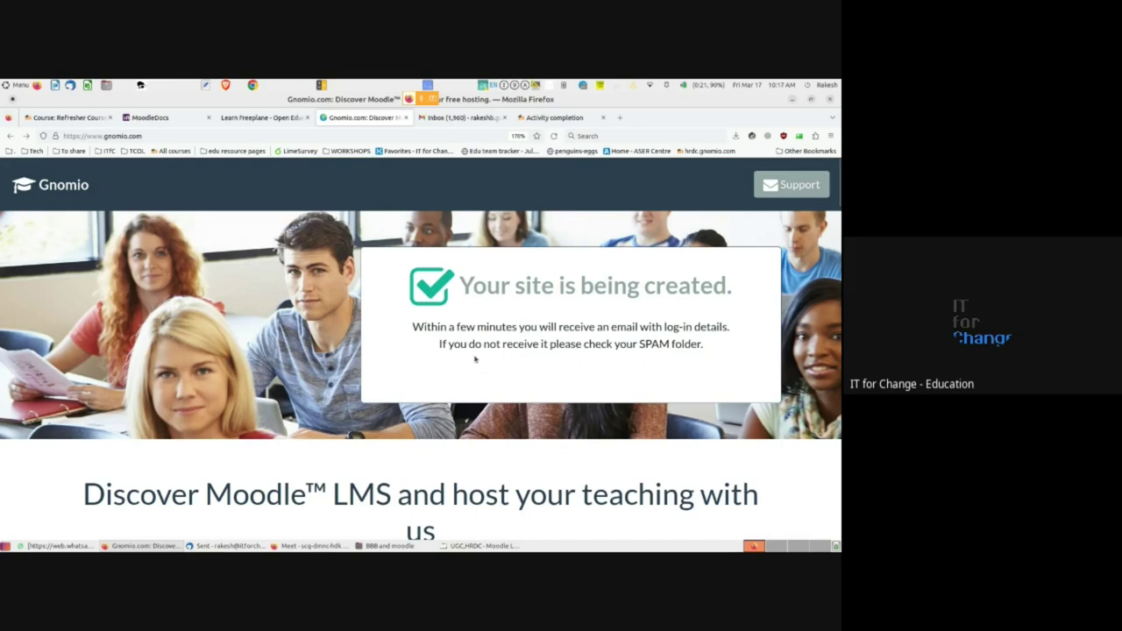
pyautogui.moveTo(457, 326); pyautogui.dragTo(517, 326)
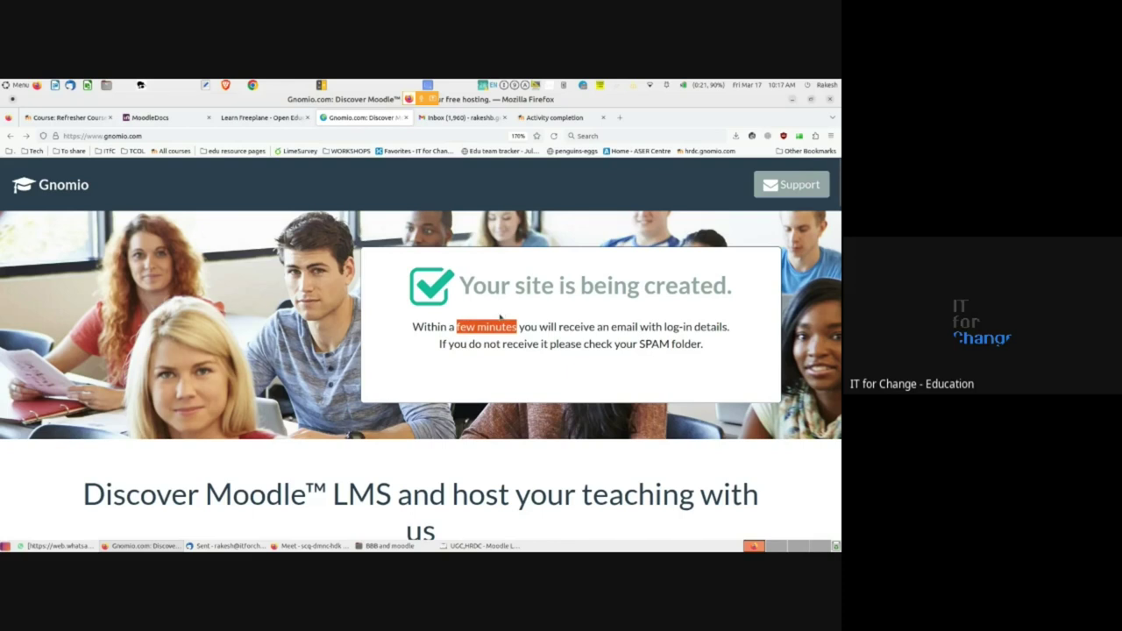
pyautogui.moveTo(219, 548)
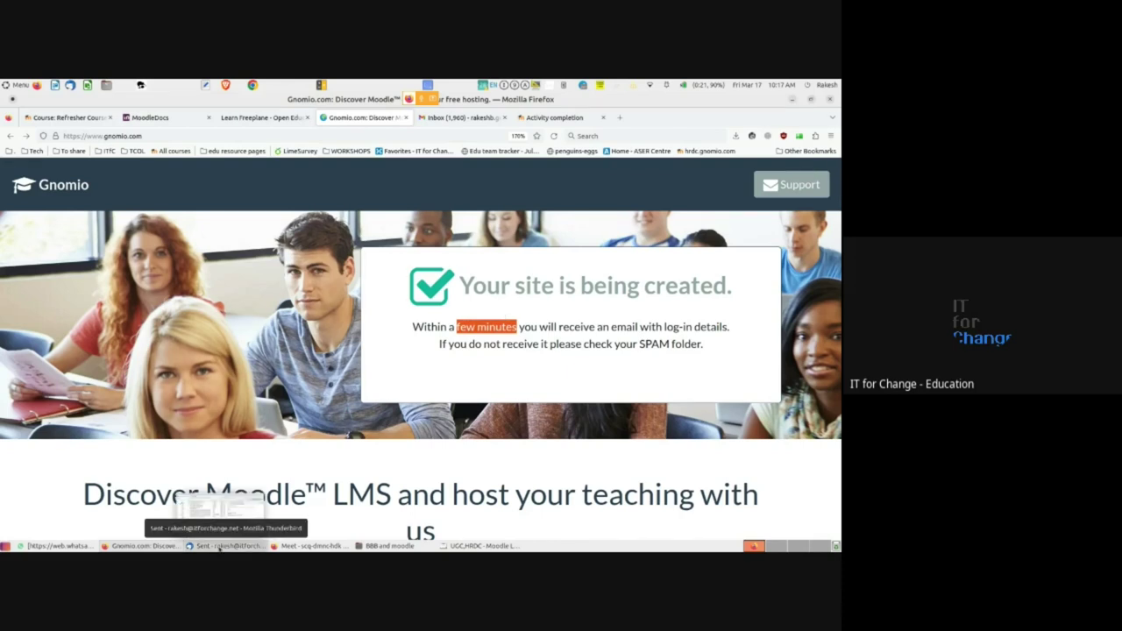
pyautogui.click(219, 546)
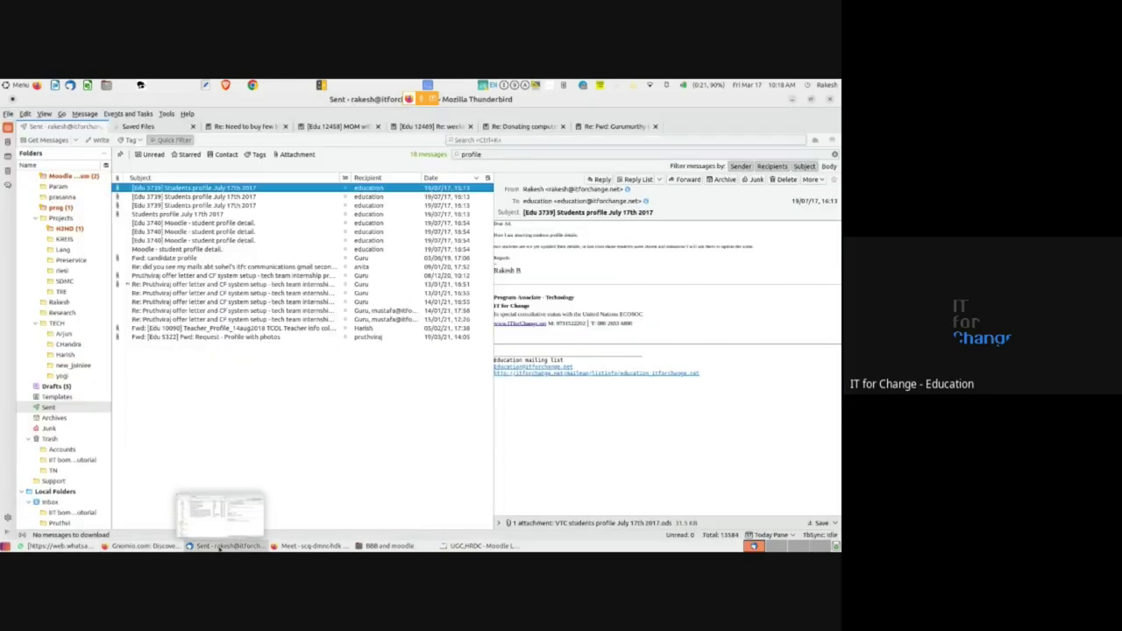
# - Glance at the Thunderbird Inbox, then return to the Gnomio confirmation page
pyautogui.click(54, 186)
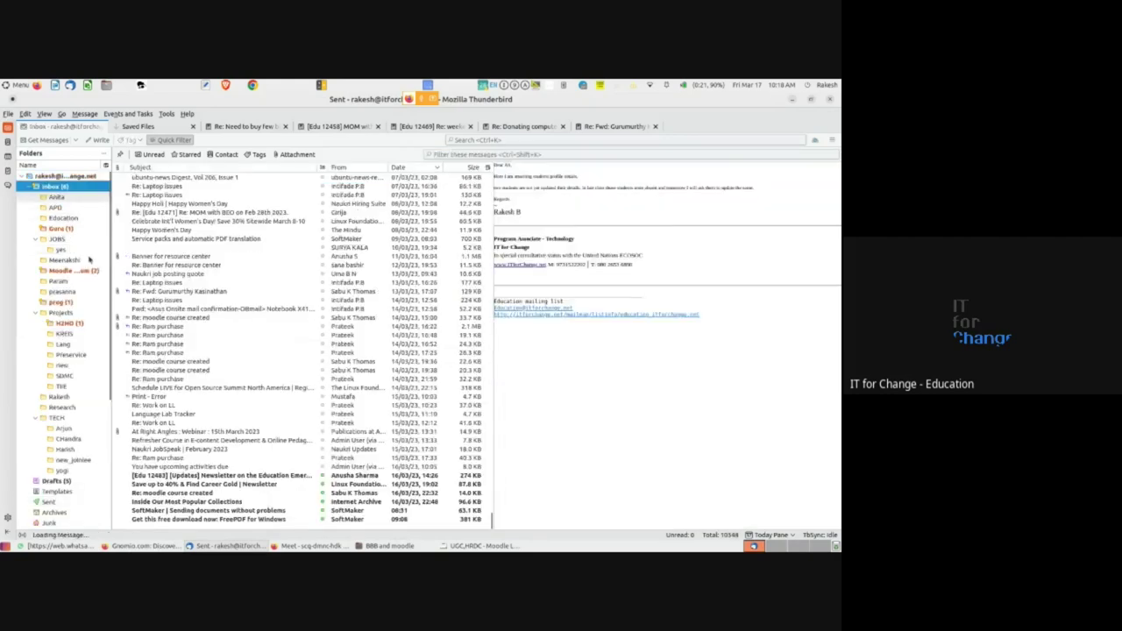
pyautogui.hotkey('alt', 'Tab')
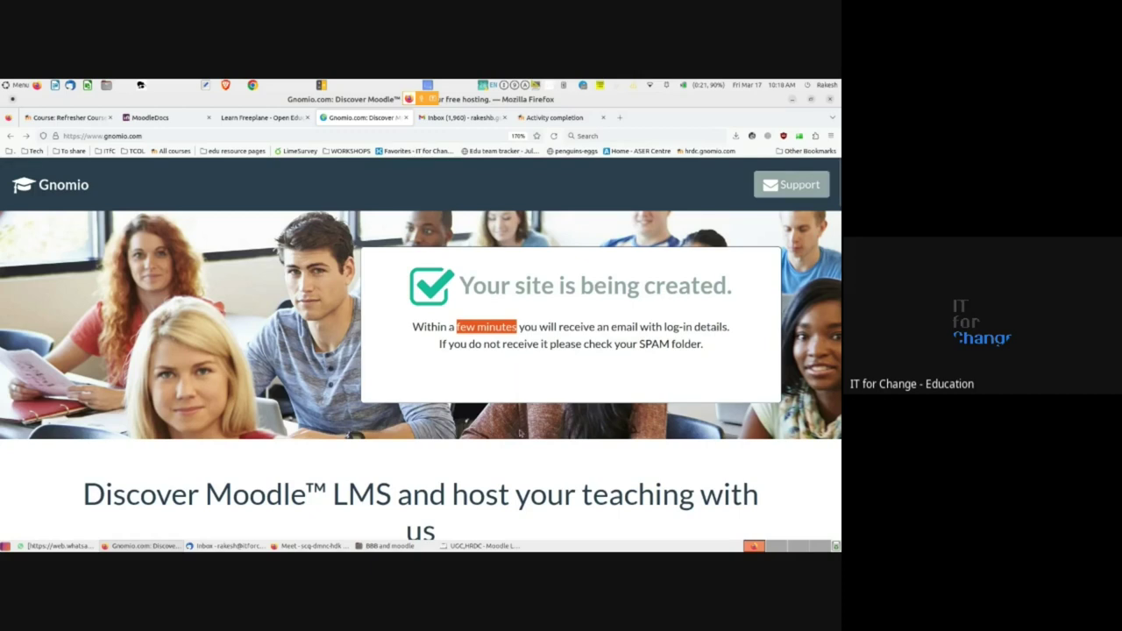
# - Bring the Google Meet call window back to the front from the taskbar
pyautogui.moveTo(306, 547)
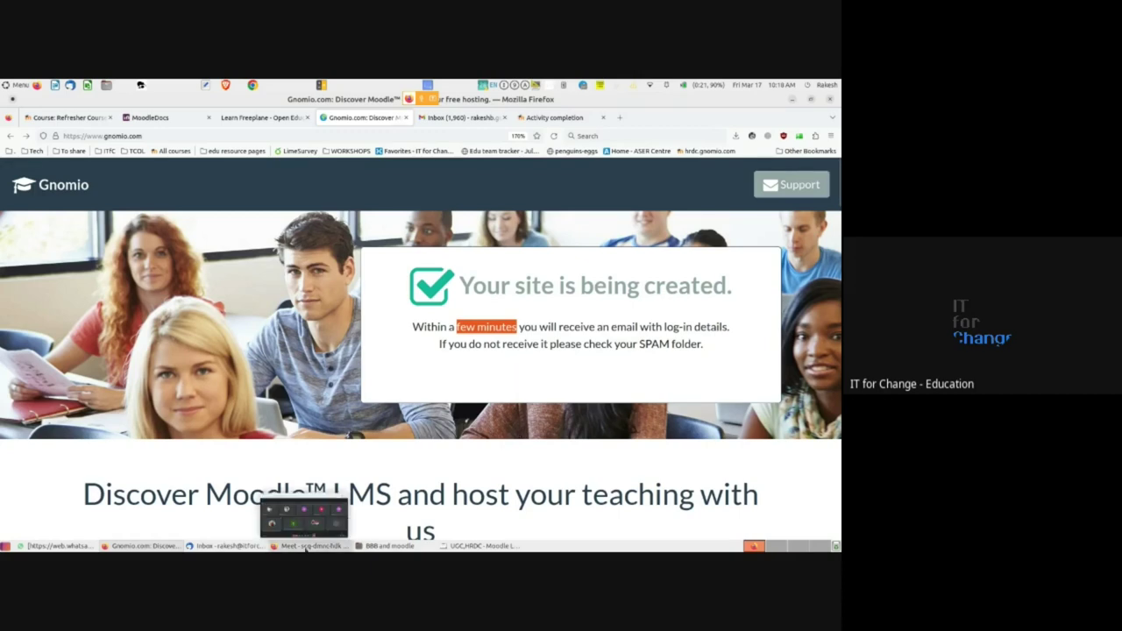
pyautogui.click(306, 547)
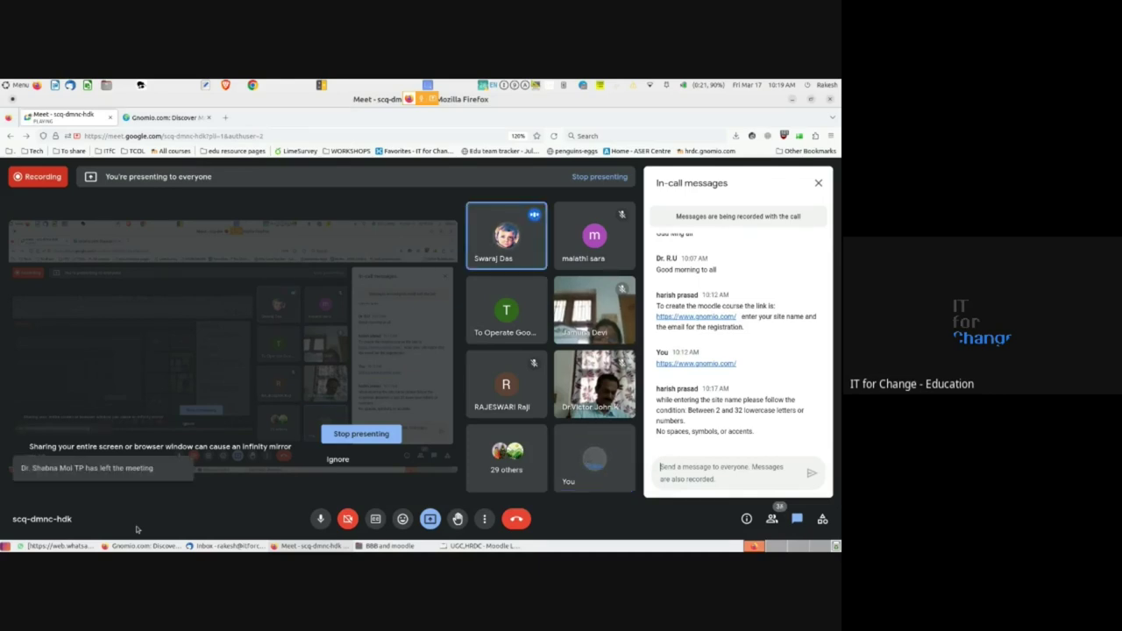
pyautogui.moveTo(147, 544)
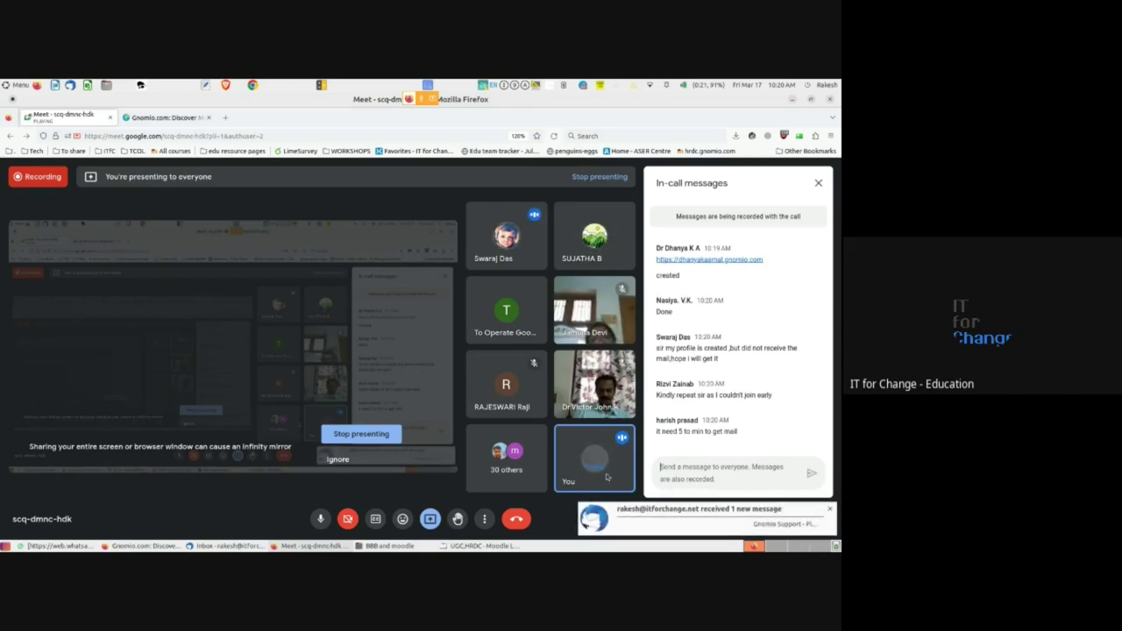
pyautogui.click(768, 524)
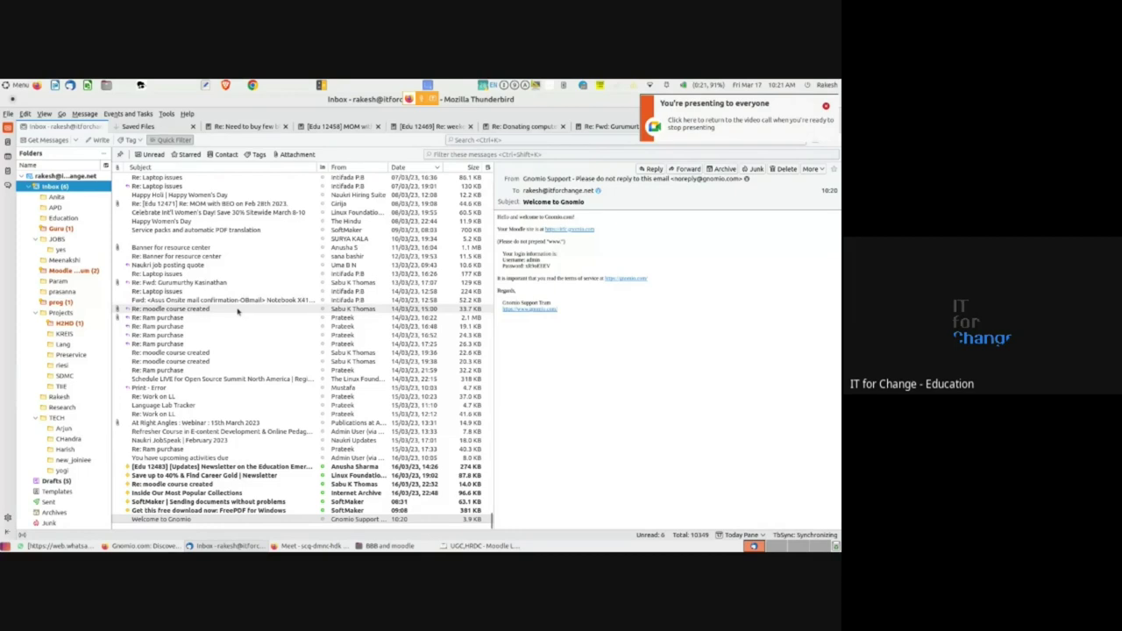
# - Open the Welcome to Gnomio email on its own and highlight the Moodle site address line
pyautogui.doubleClick(198, 519)
pyautogui.scroll(2, 105, 331)
pyautogui.scroll(2, 105, 333)
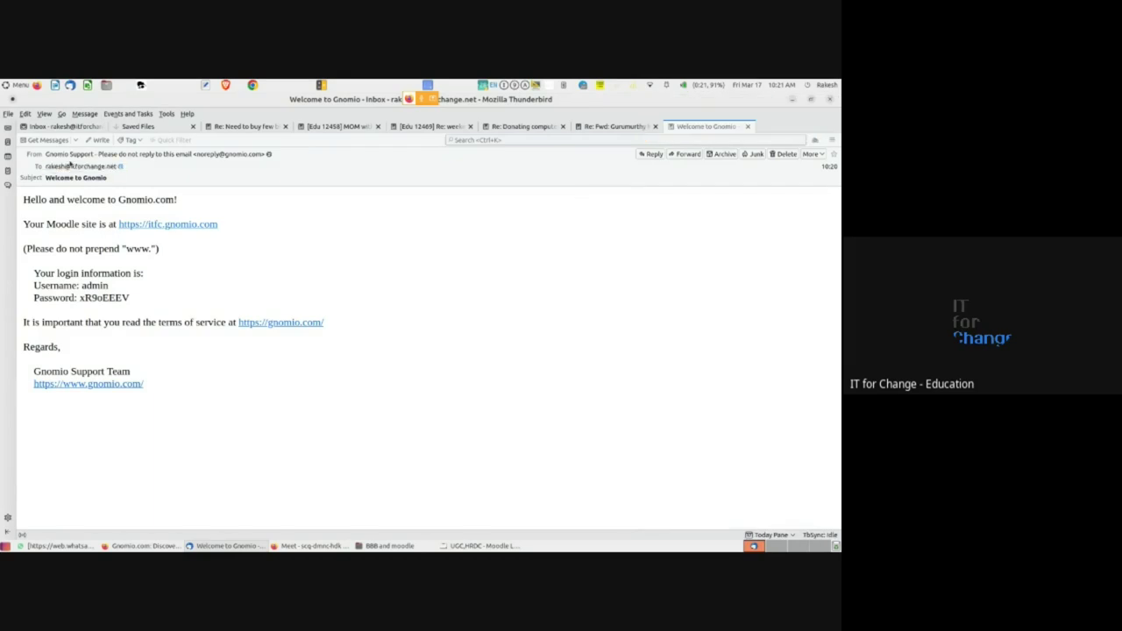
pyautogui.moveTo(44, 200); pyautogui.dragTo(132, 225)
pyautogui.click(108, 215)
pyautogui.moveTo(24, 223); pyautogui.dragTo(100, 225)
pyautogui.click(100, 225)
# - Highlight the admin username and password lines, then return to the Meet call
pyautogui.tripleClick(88, 288)
pyautogui.click(89, 287)
pyautogui.tripleClick(96, 299)
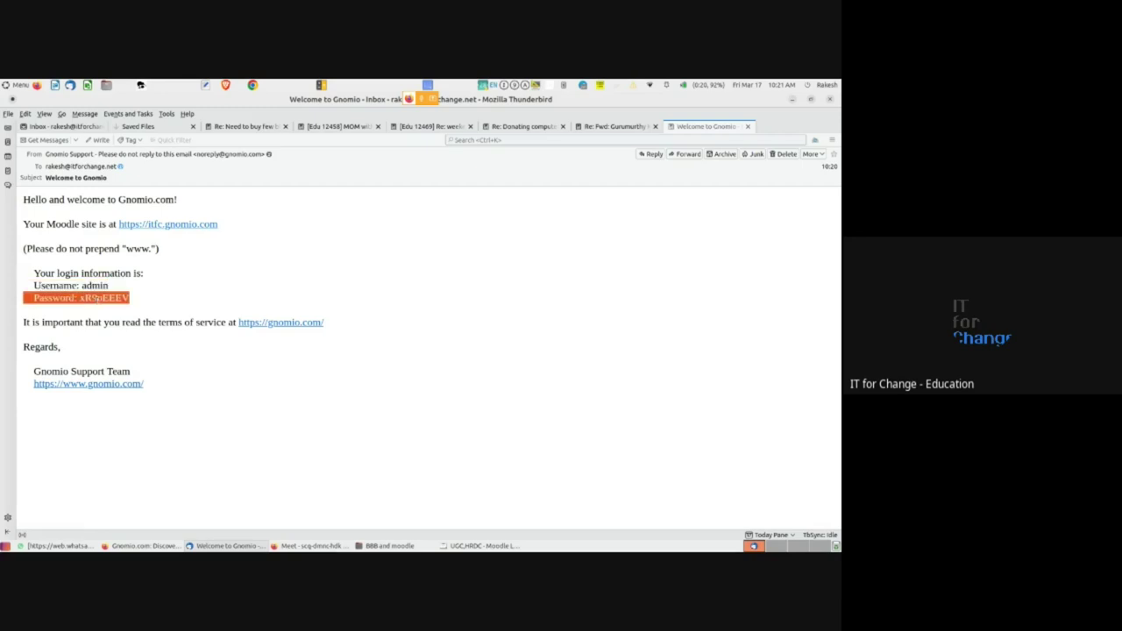
pyautogui.click(95, 299)
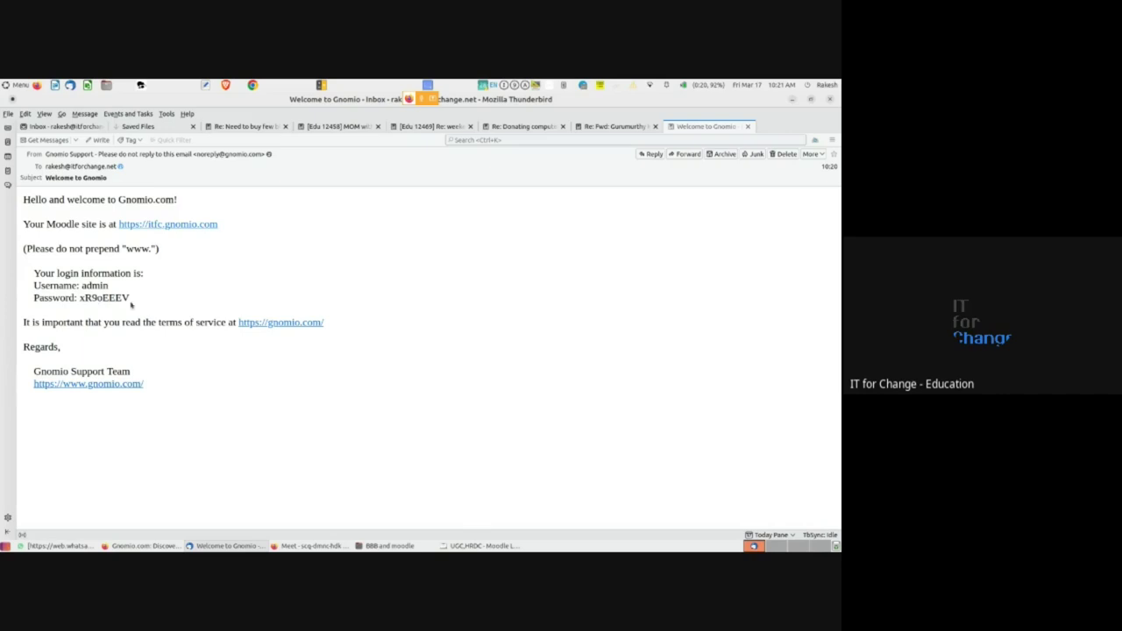
pyautogui.hotkey('alt', 'Tab')
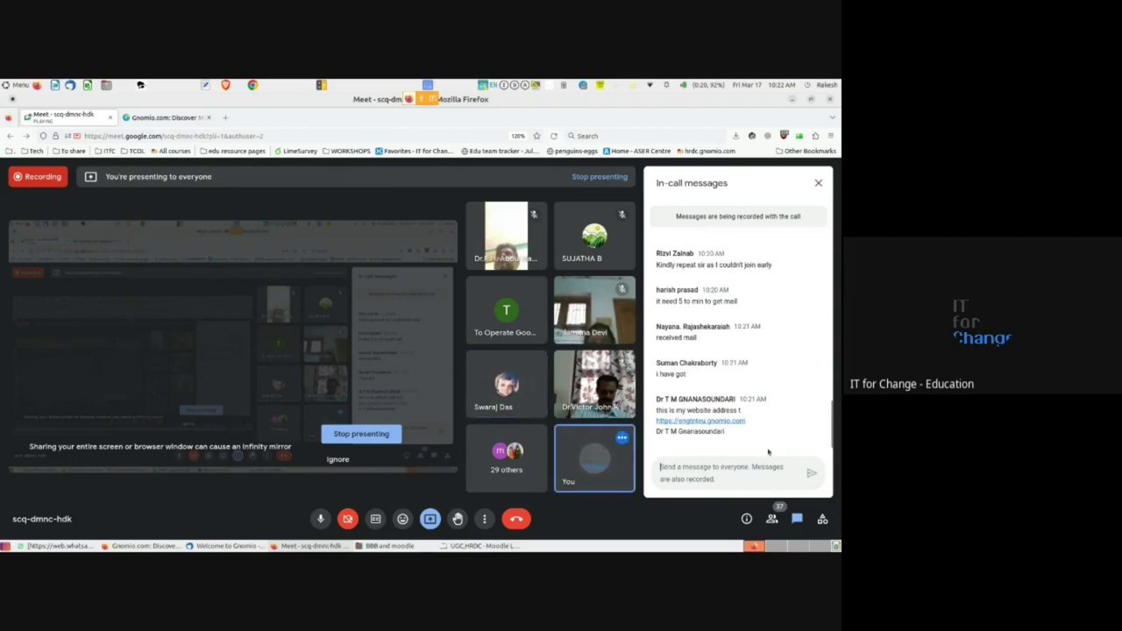
pyautogui.scroll(5, 766, 436)
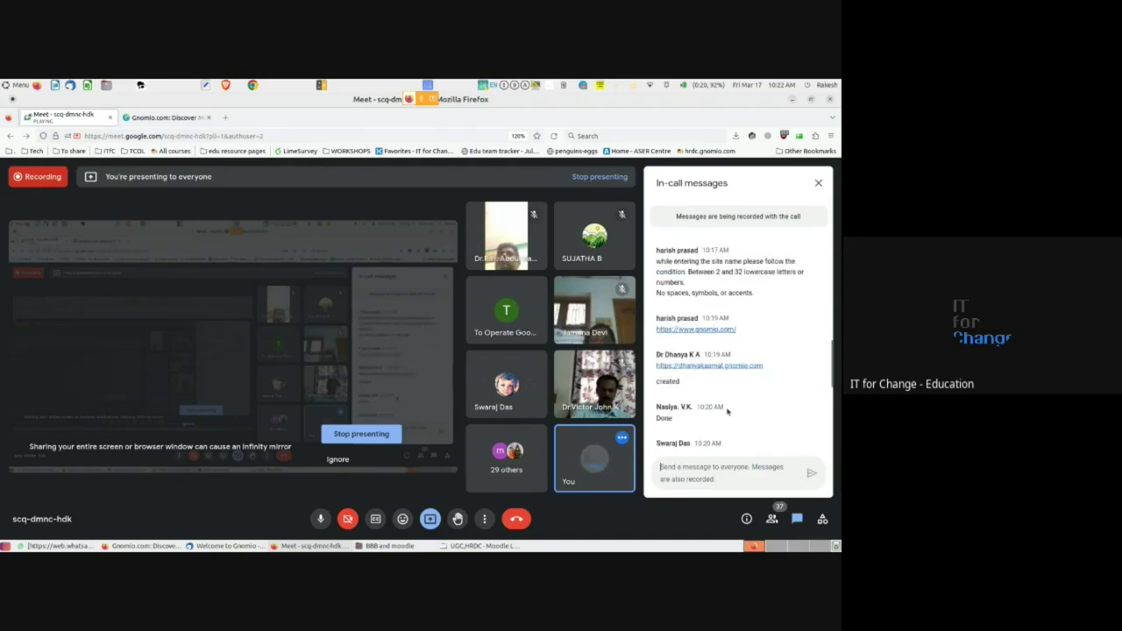
pyautogui.scroll(-1, 727, 411)
pyautogui.scroll(-5, 726, 411)
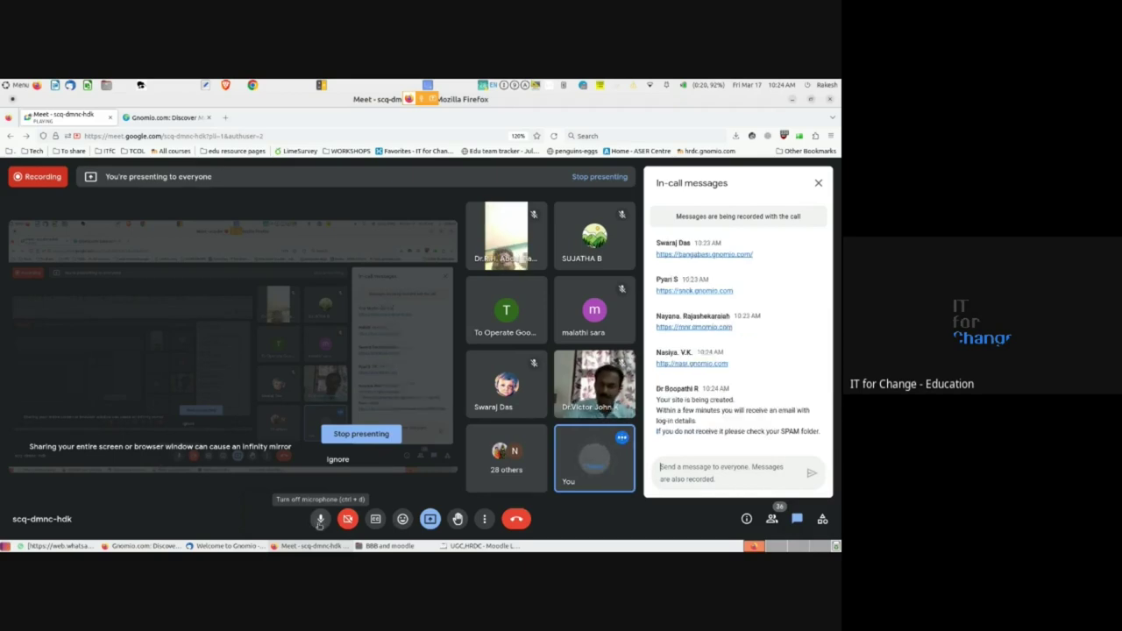
pyautogui.click(319, 519)
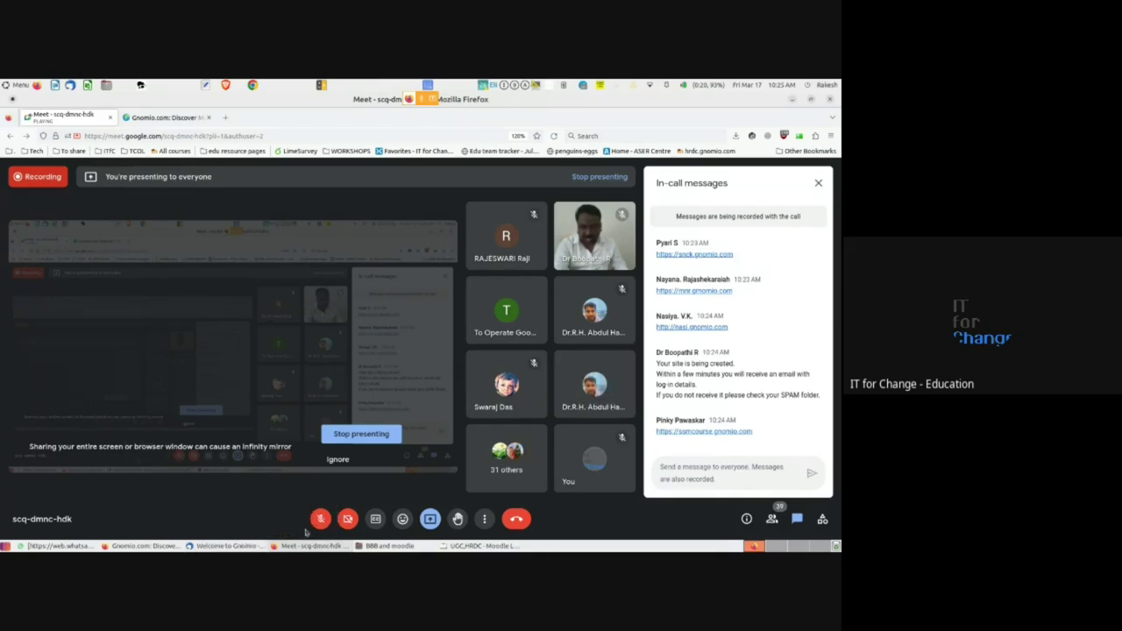
pyautogui.click(320, 519)
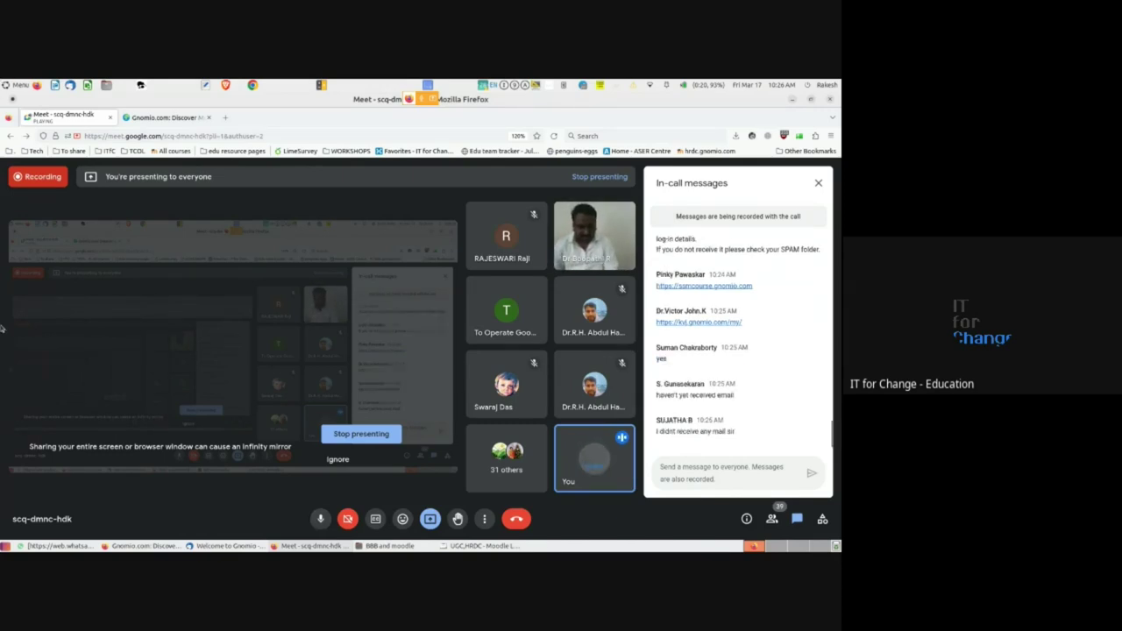
pyautogui.moveTo(139, 547)
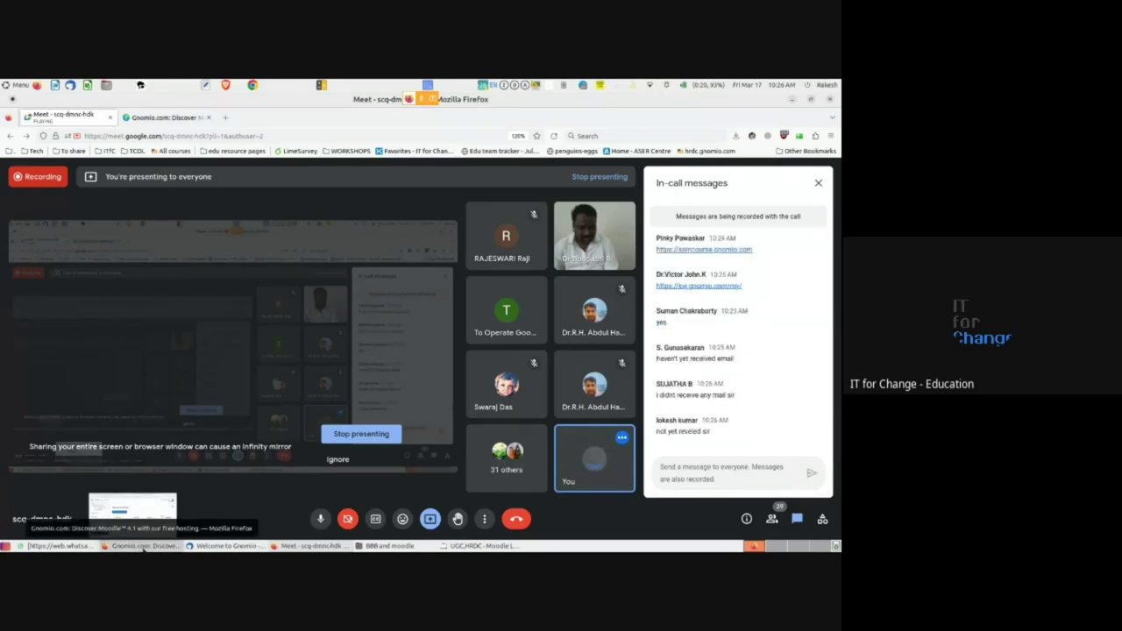
# - Bring up the Gnomio confirmation page, highlight its 'check your SPAM folder' advice, and go back to Meet
pyautogui.click(143, 547)
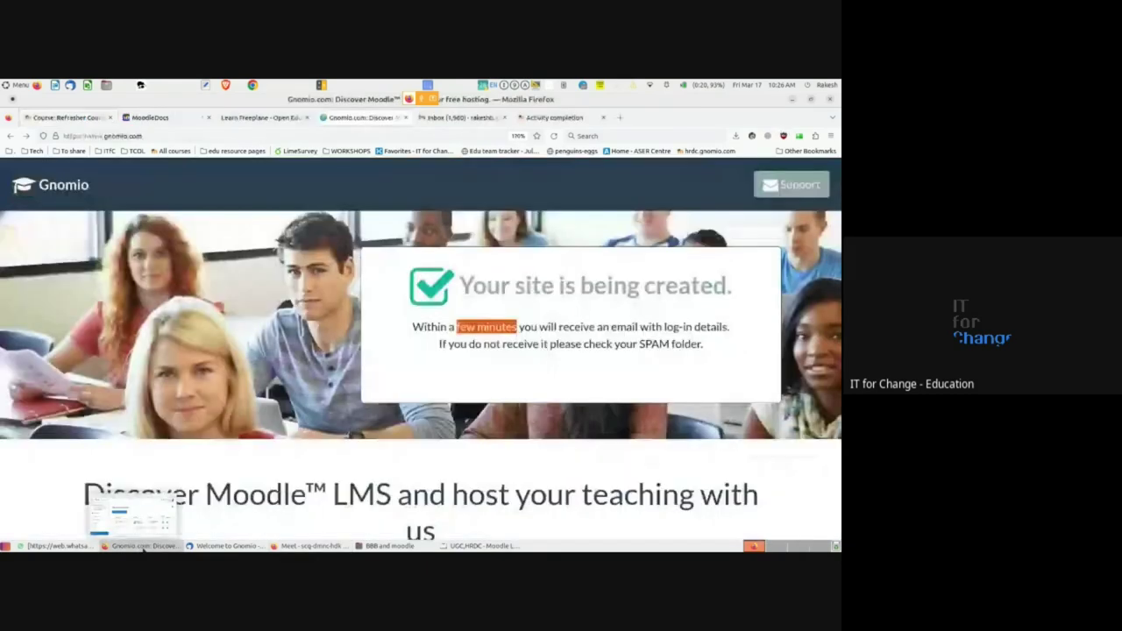
pyautogui.click(571, 347)
pyautogui.moveTo(442, 345); pyautogui.dragTo(708, 350)
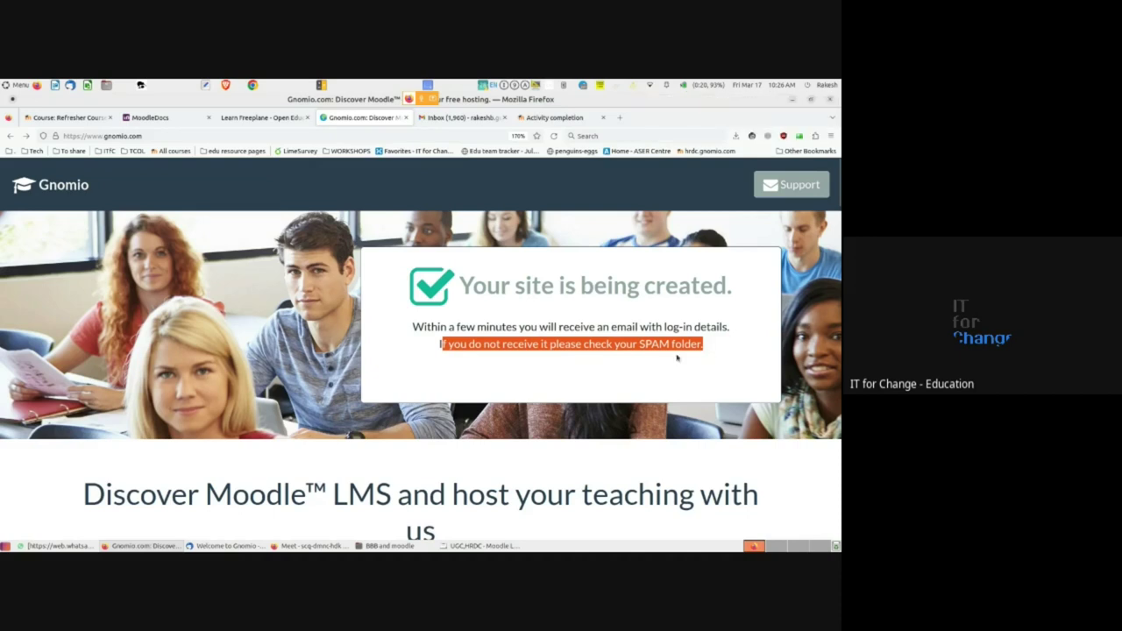
pyautogui.hotkey('alt', 'Tab')
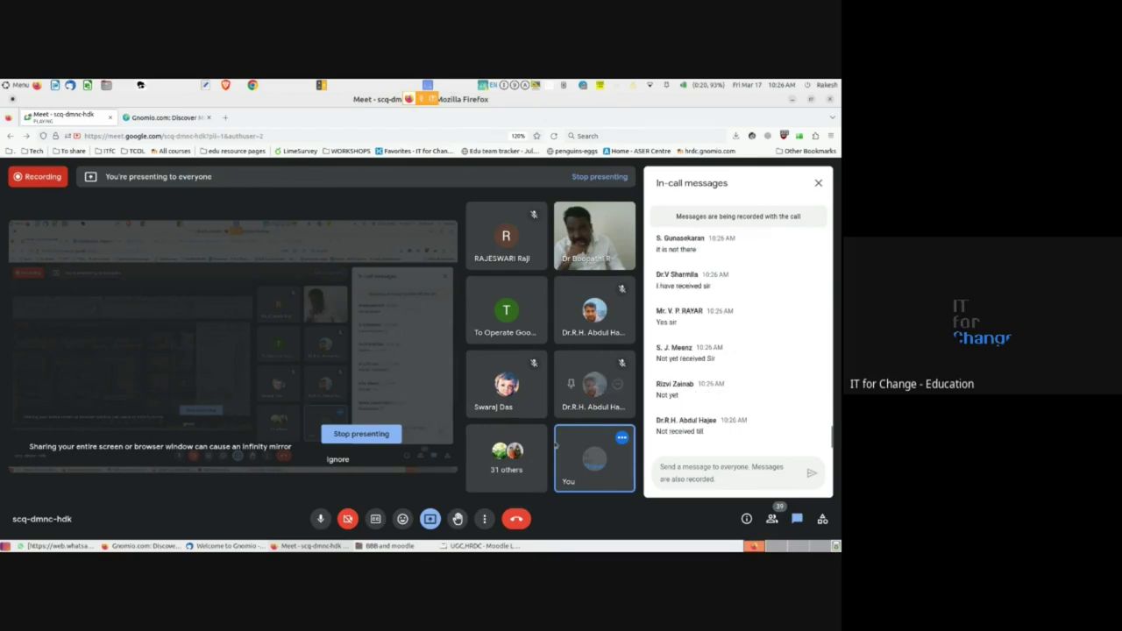
# - Close the extra Gnomio tab beside the call and switch to the browser showing the course's Day 3 page
pyautogui.moveTo(311, 545)
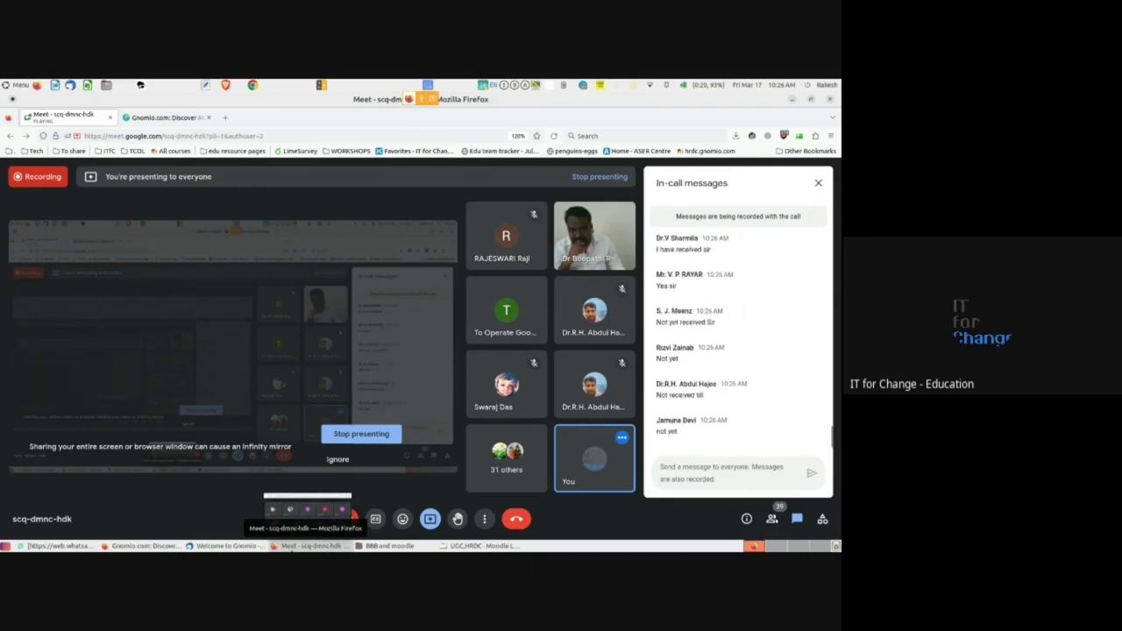
pyautogui.moveTo(114, 547)
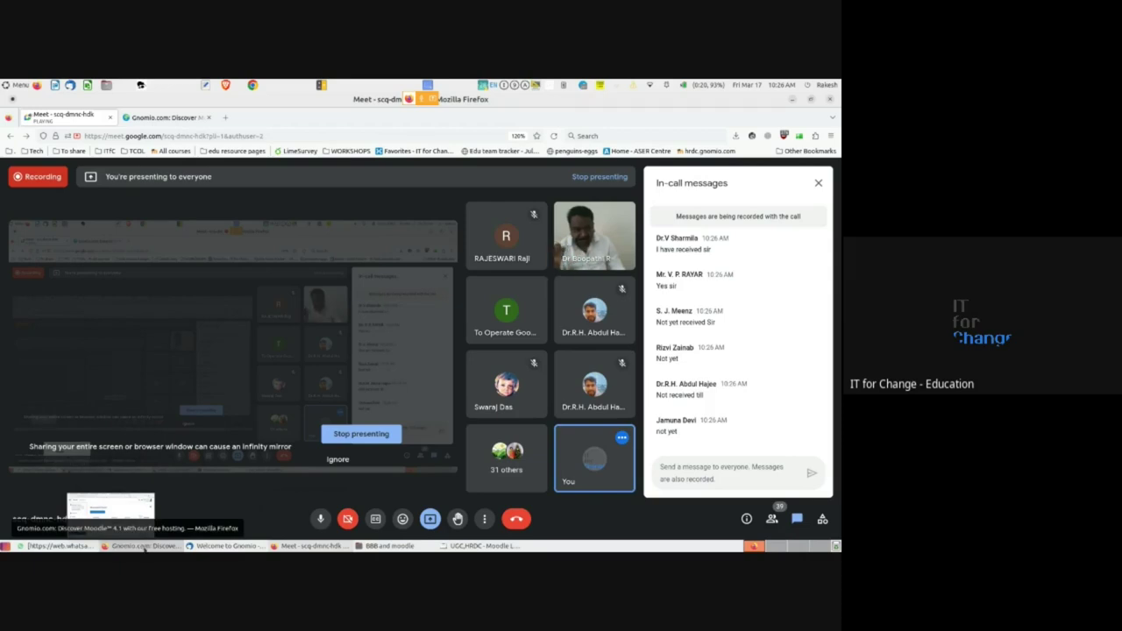
pyautogui.click(172, 123)
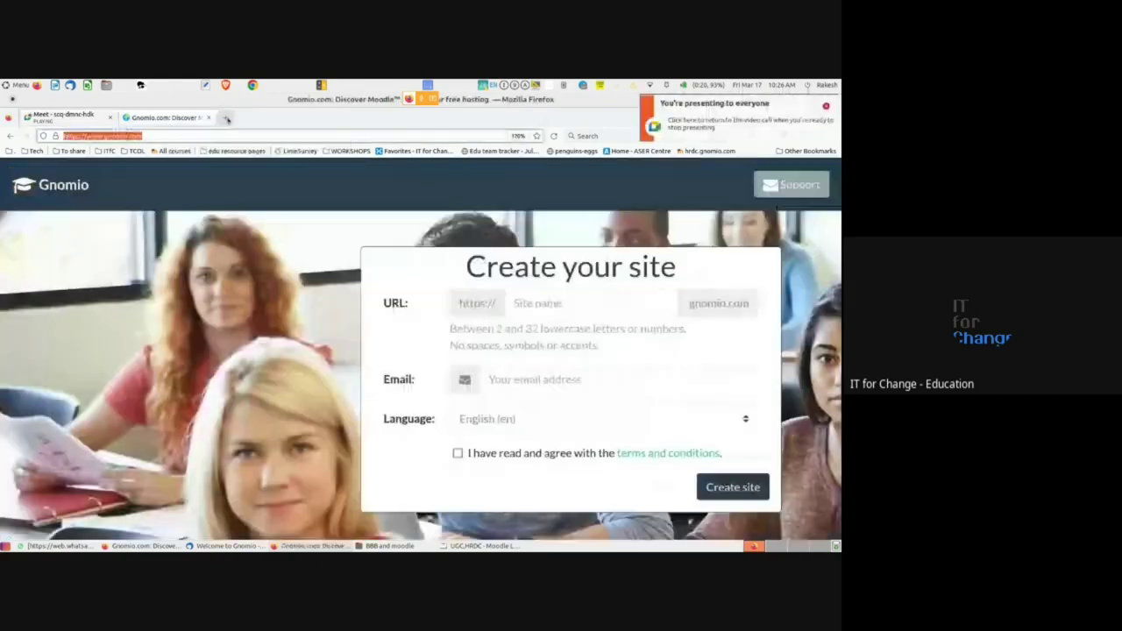
pyautogui.click(209, 117)
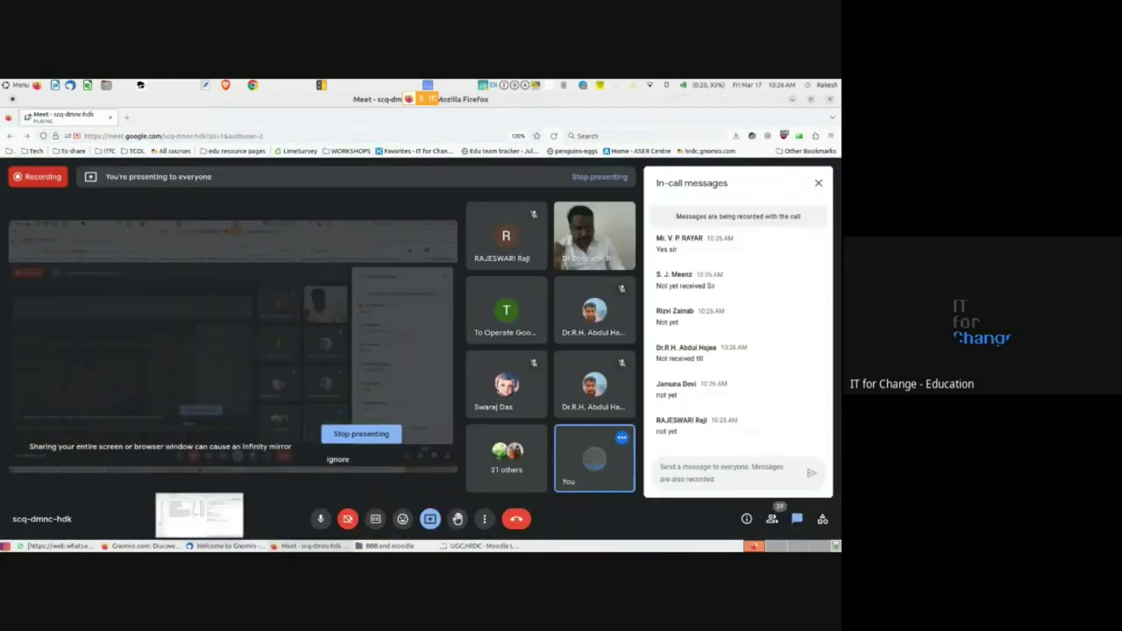
pyautogui.click(150, 545)
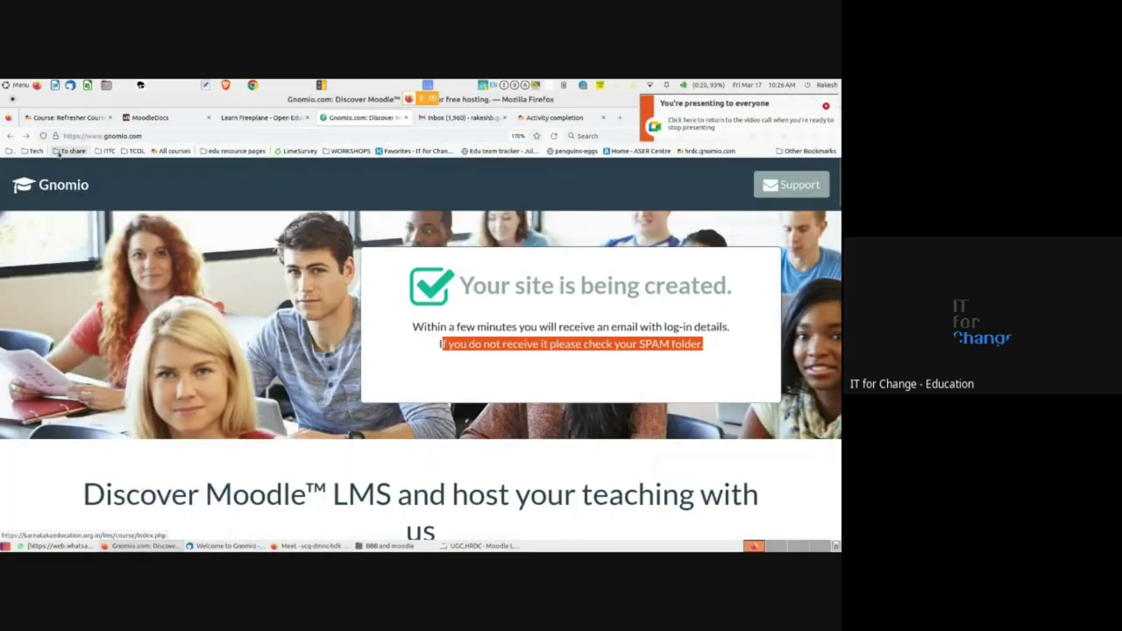
pyautogui.click(57, 118)
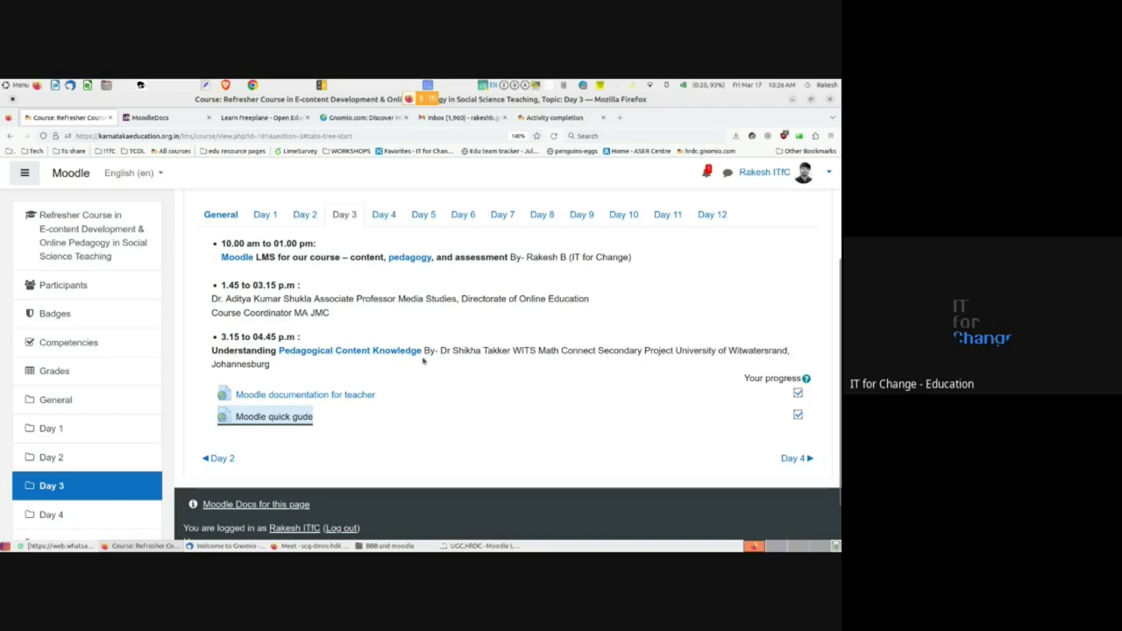
# - Scroll to the Day 3 section and open 'Moodle documentation for teacher' in a new tab
pyautogui.scroll(3, 333, 299)
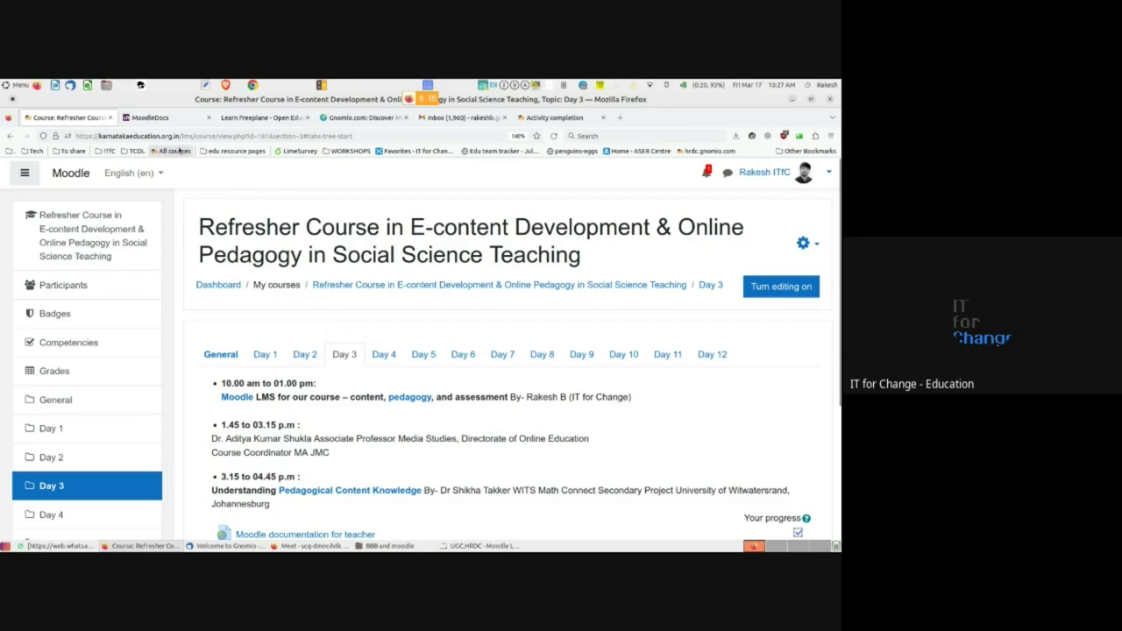
pyautogui.click(150, 136)
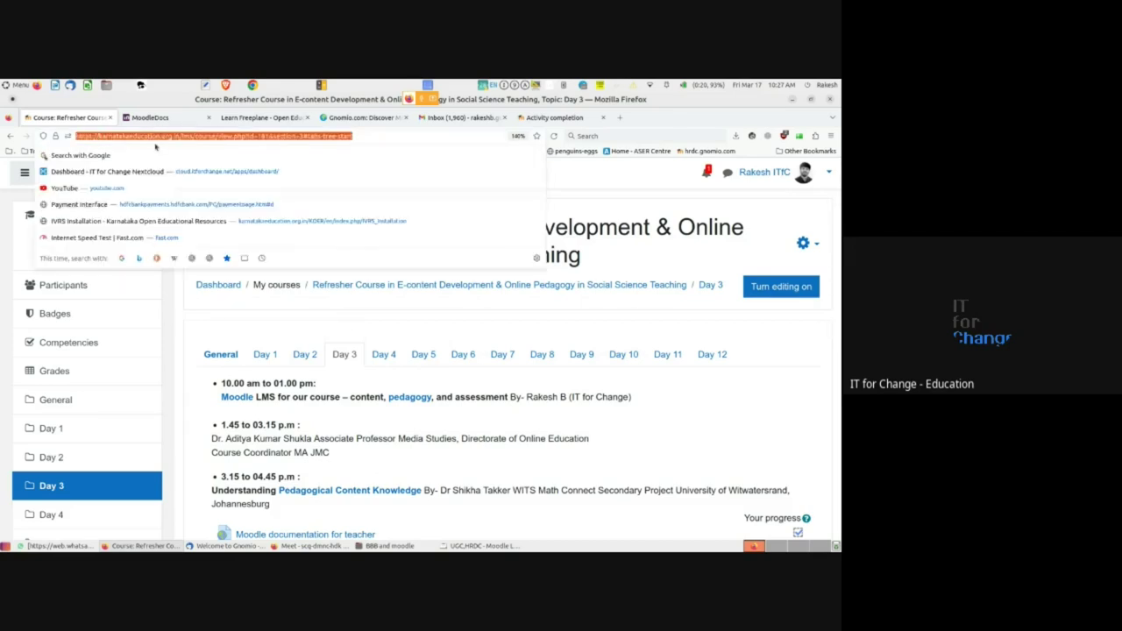
pyautogui.click(219, 316)
pyautogui.scroll(-4, 219, 316)
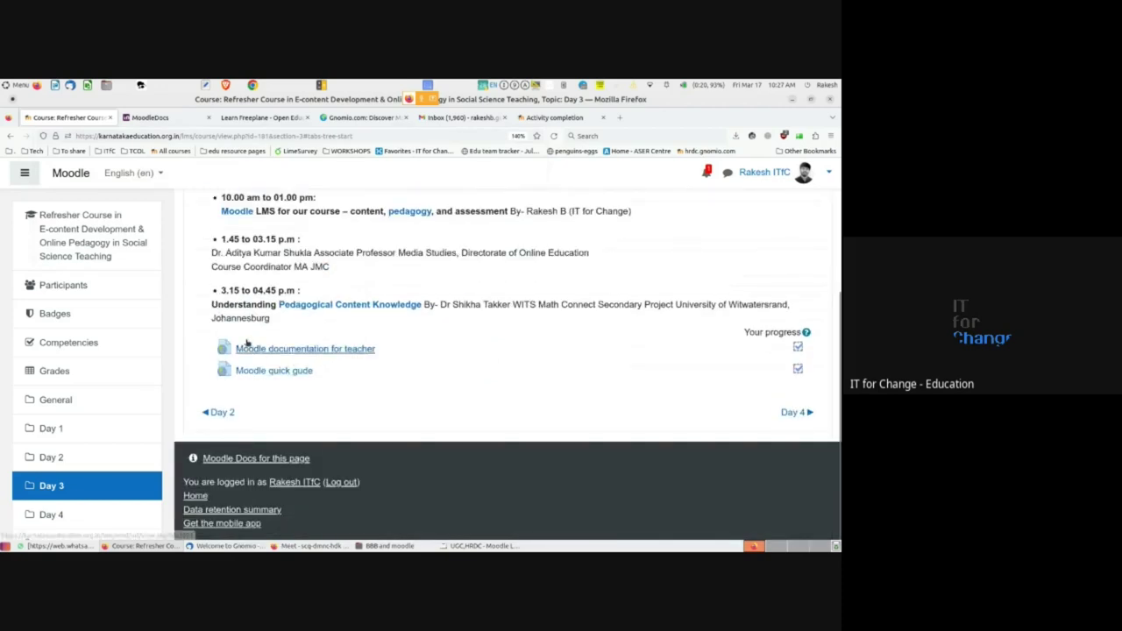
pyautogui.scroll(4, 327, 328)
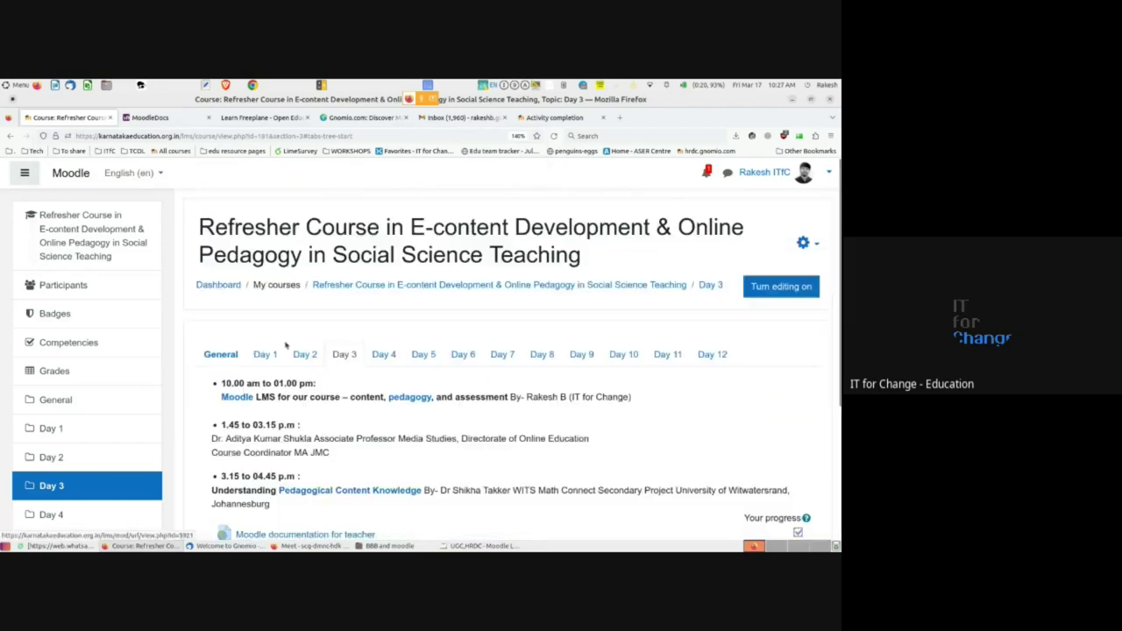
pyautogui.scroll(-4, 306, 351)
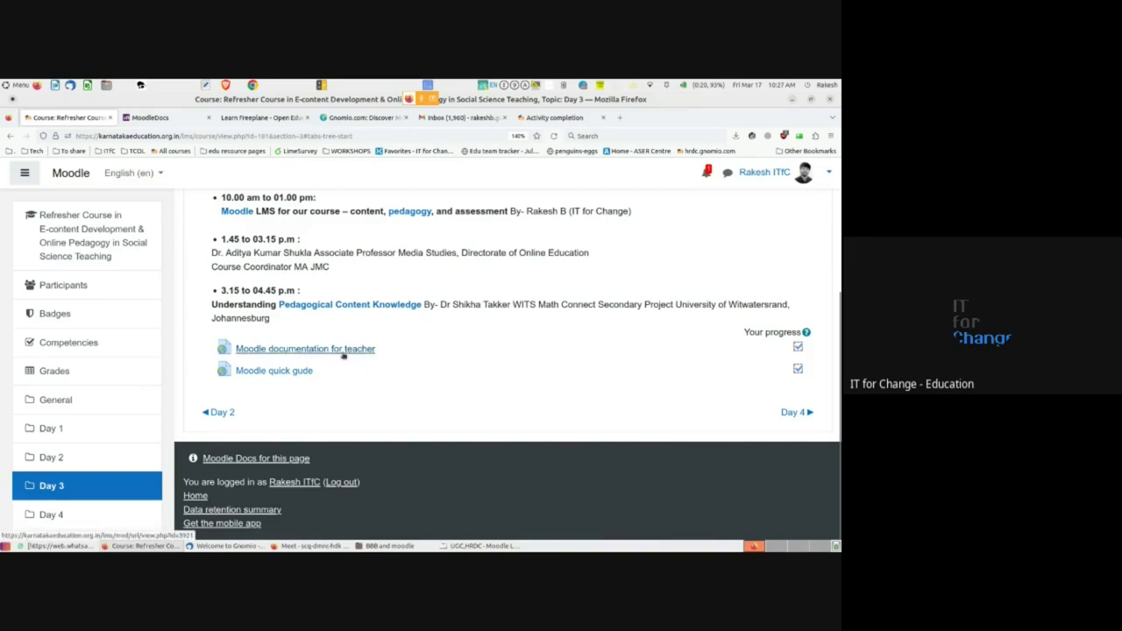
pyautogui.middleClick(343, 350)
# - Scroll through the MoodleDocs Teacher quick guide, then go back to the course's Day 3 tab
pyautogui.click(163, 118)
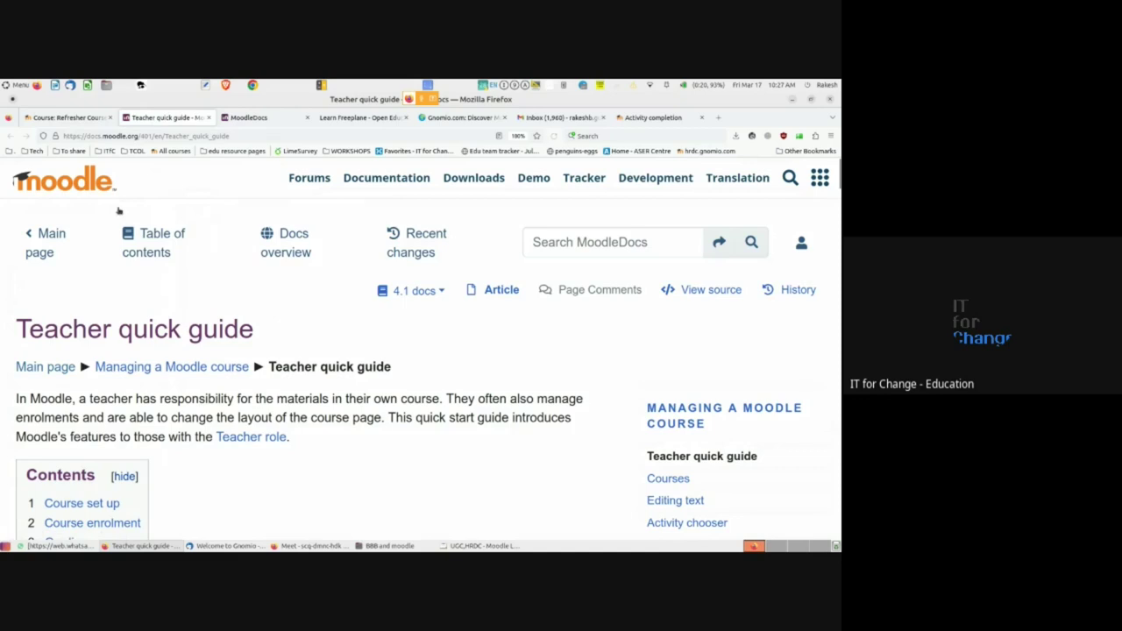
pyautogui.scroll(-4, 197, 391)
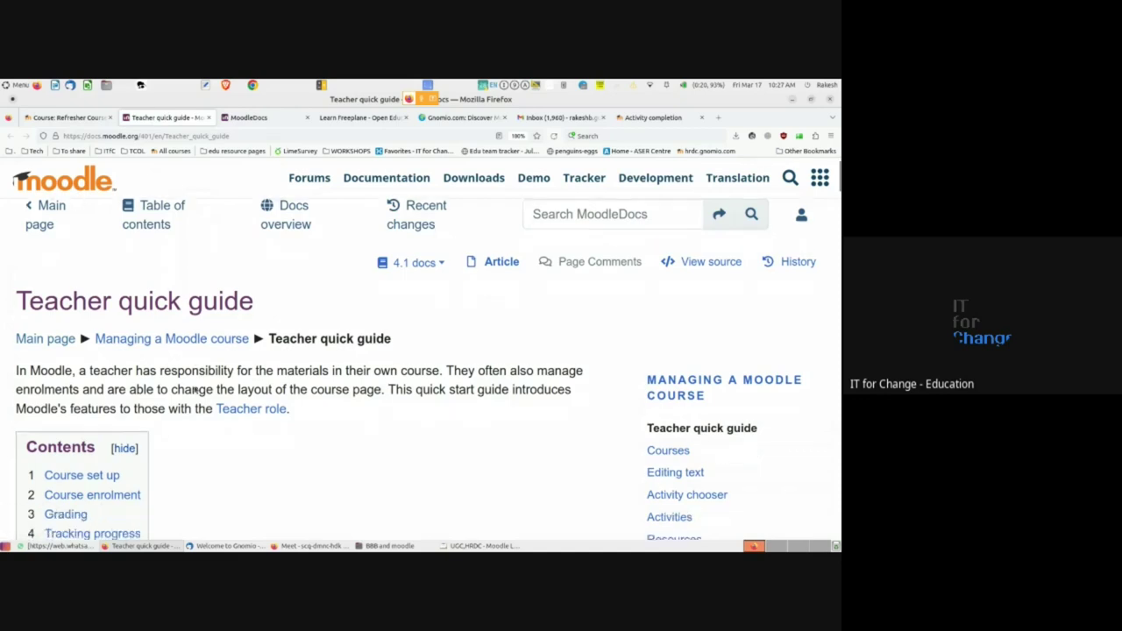
pyautogui.scroll(4, 196, 391)
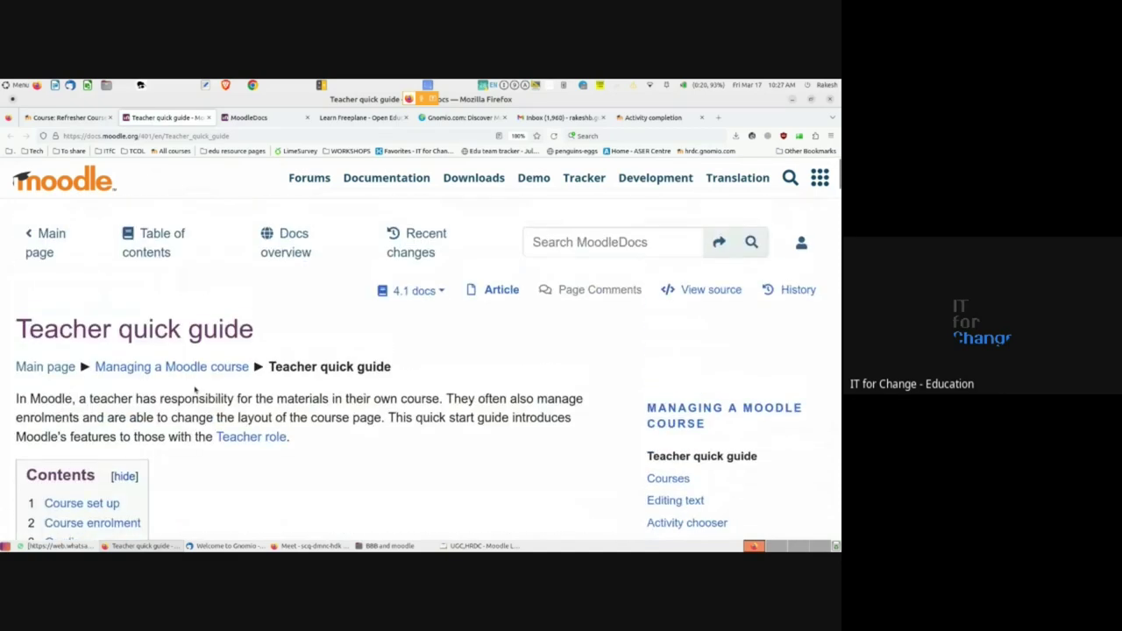
pyautogui.scroll(-5, 195, 391)
pyautogui.scroll(-5, 197, 390)
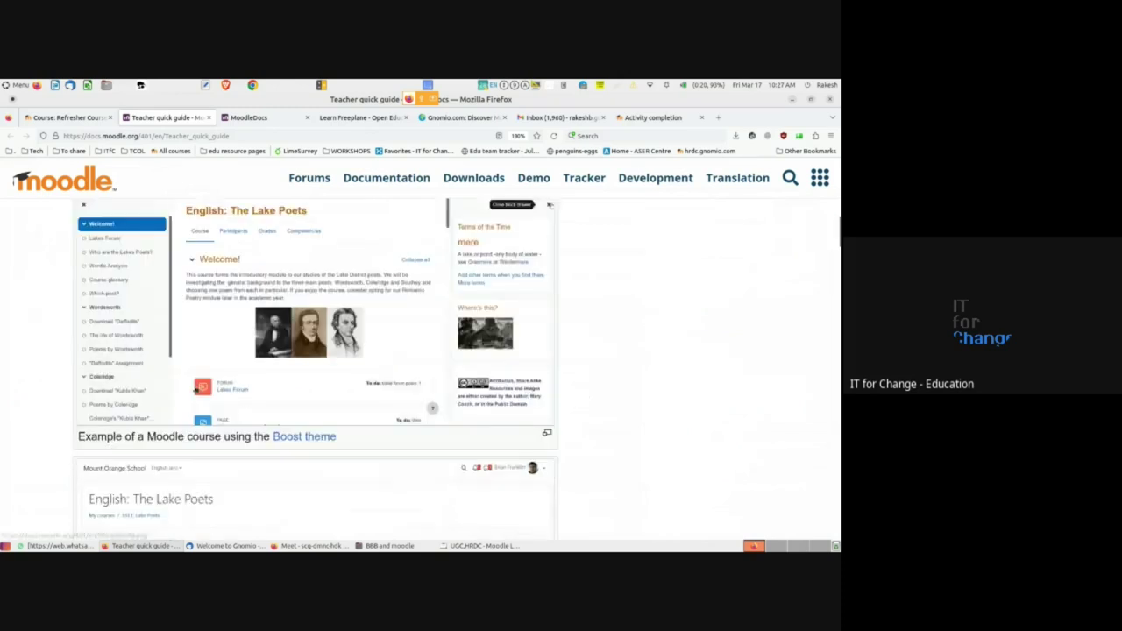
pyautogui.click(69, 118)
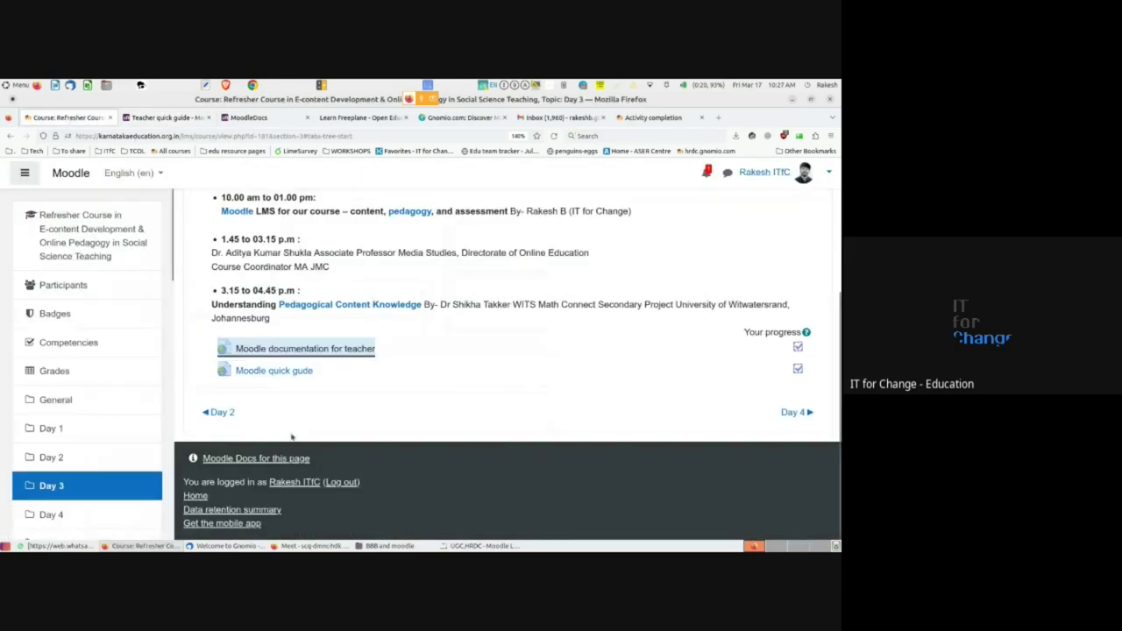
# - Open the Day 3 'Moodle quick gude' link, scroll the MoodleDocs 4.1 main page, then return to the course
pyautogui.click(275, 371)
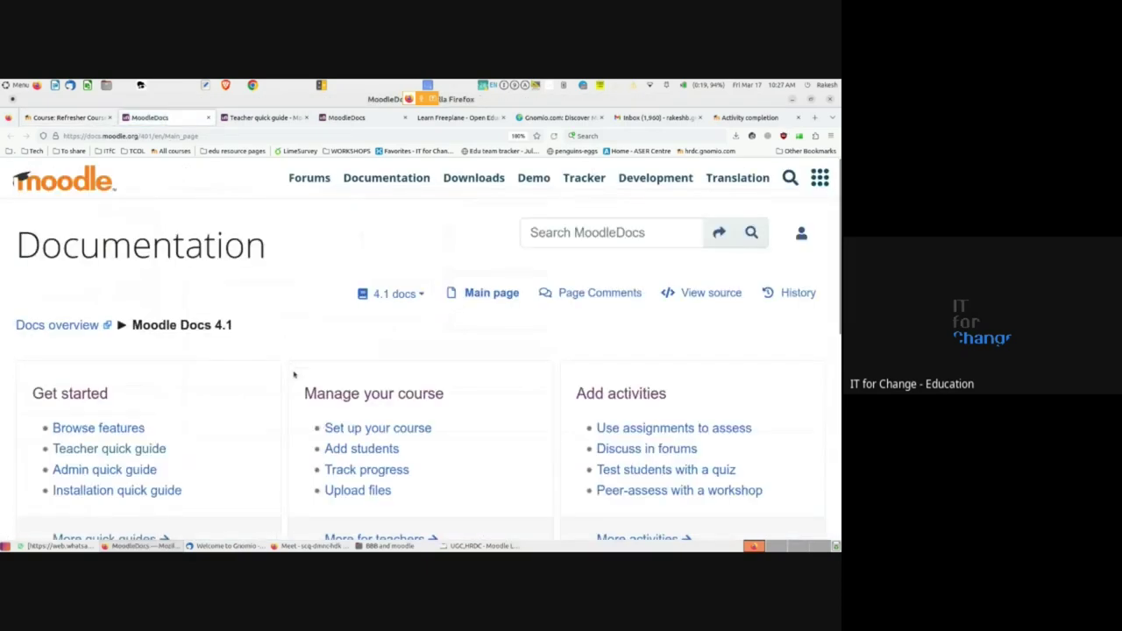
pyautogui.scroll(-3, 293, 368)
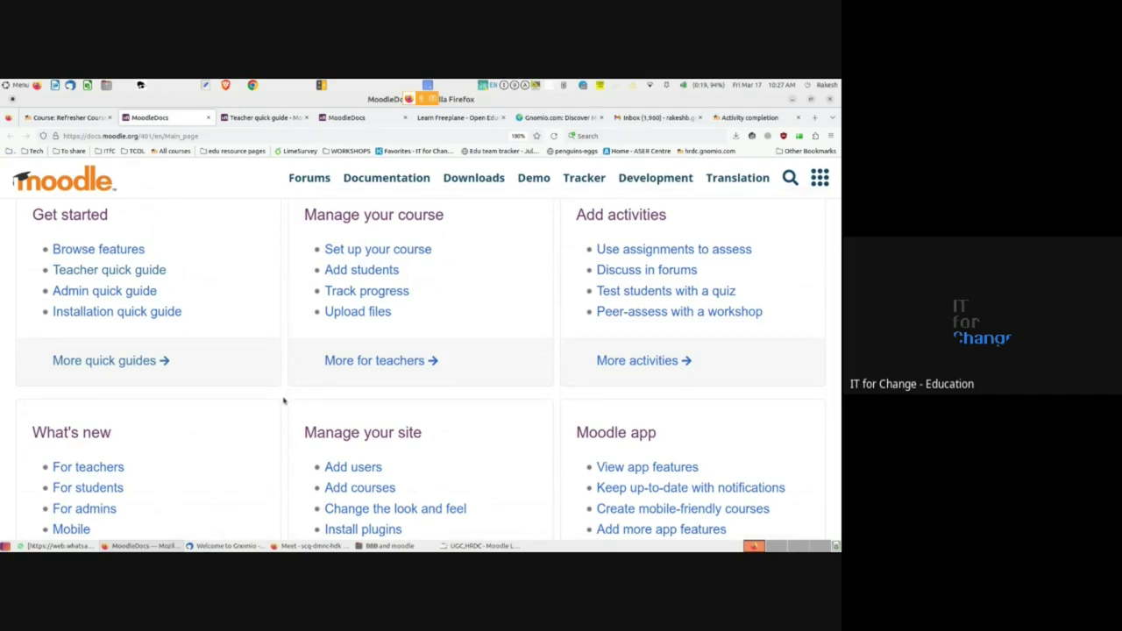
pyautogui.scroll(-5, 283, 401)
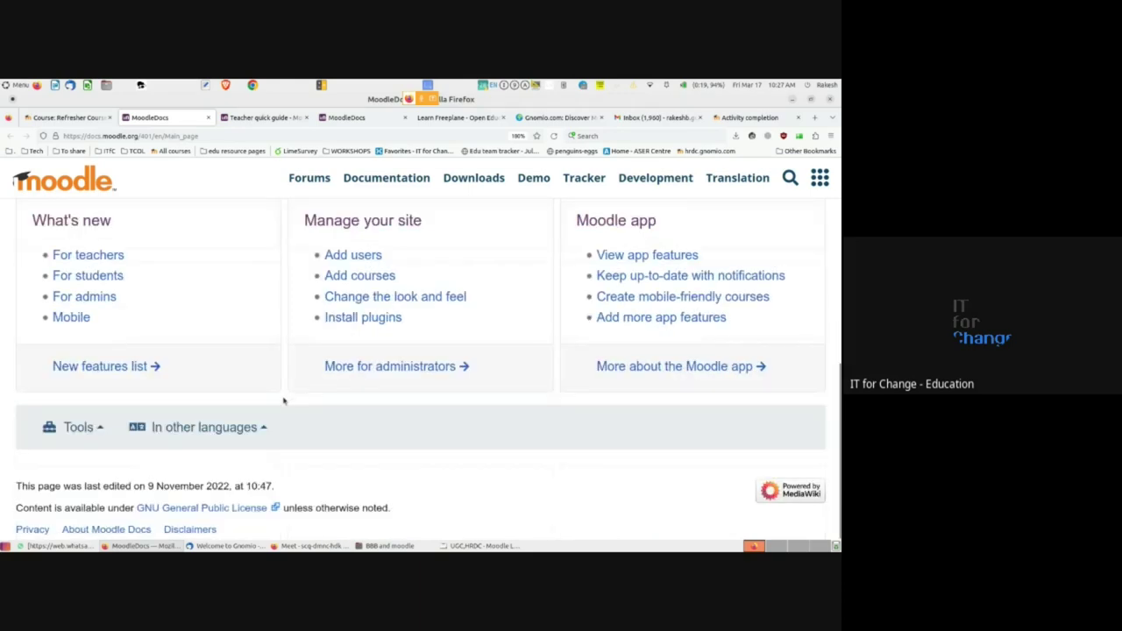
pyautogui.scroll(5, 283, 401)
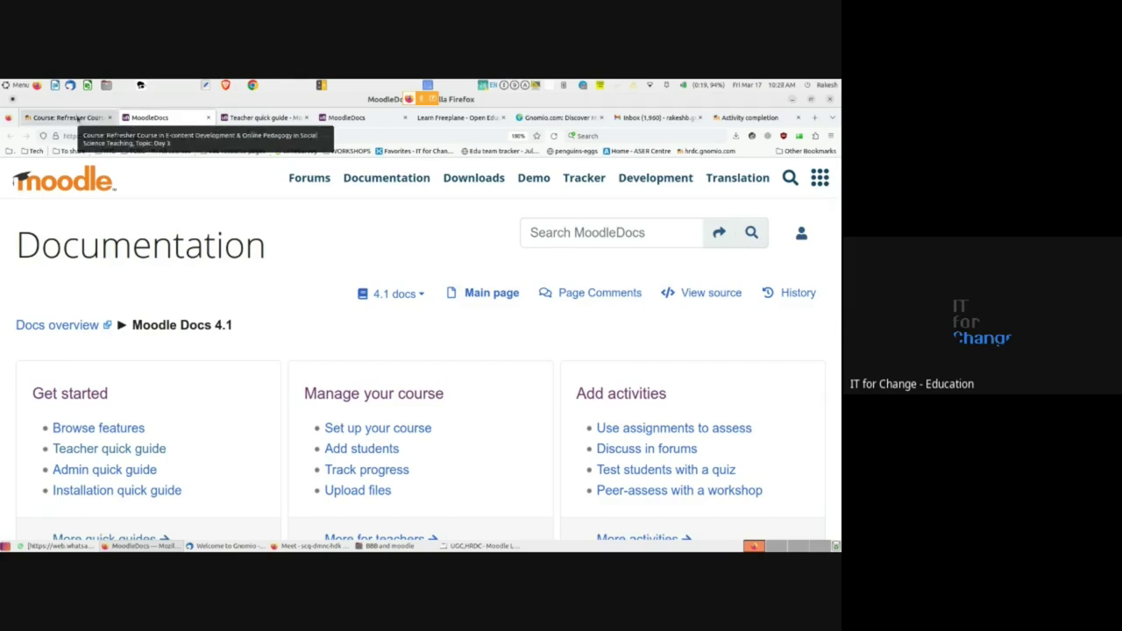
pyautogui.click(77, 117)
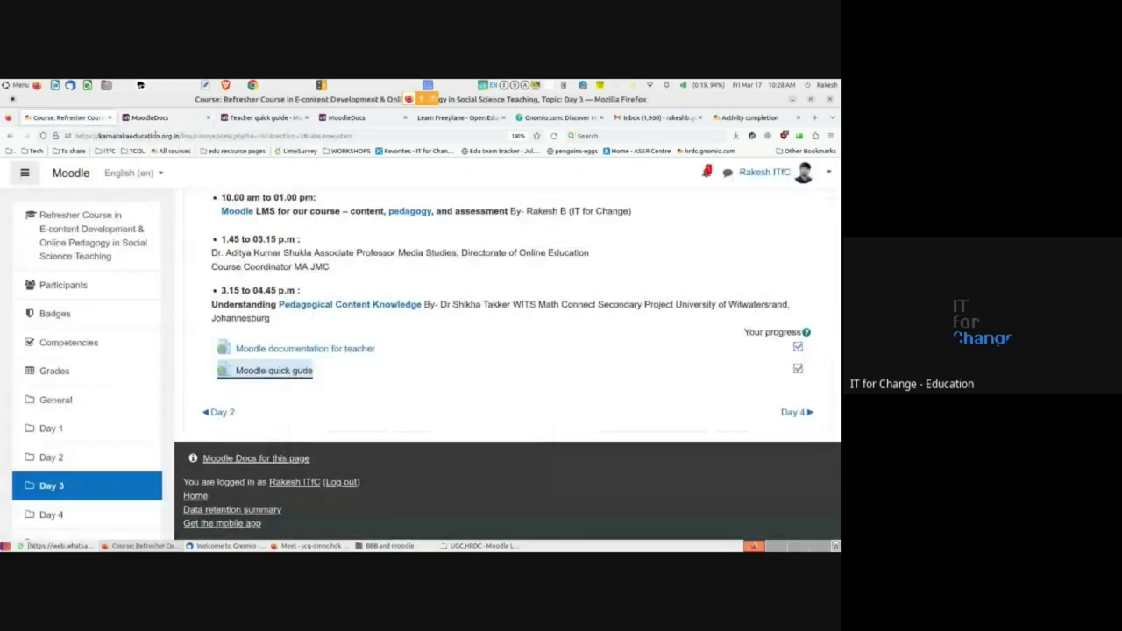
# - Close the duplicate MoodleDocs tab and go to the OER wiki's Main page
pyautogui.click(403, 117)
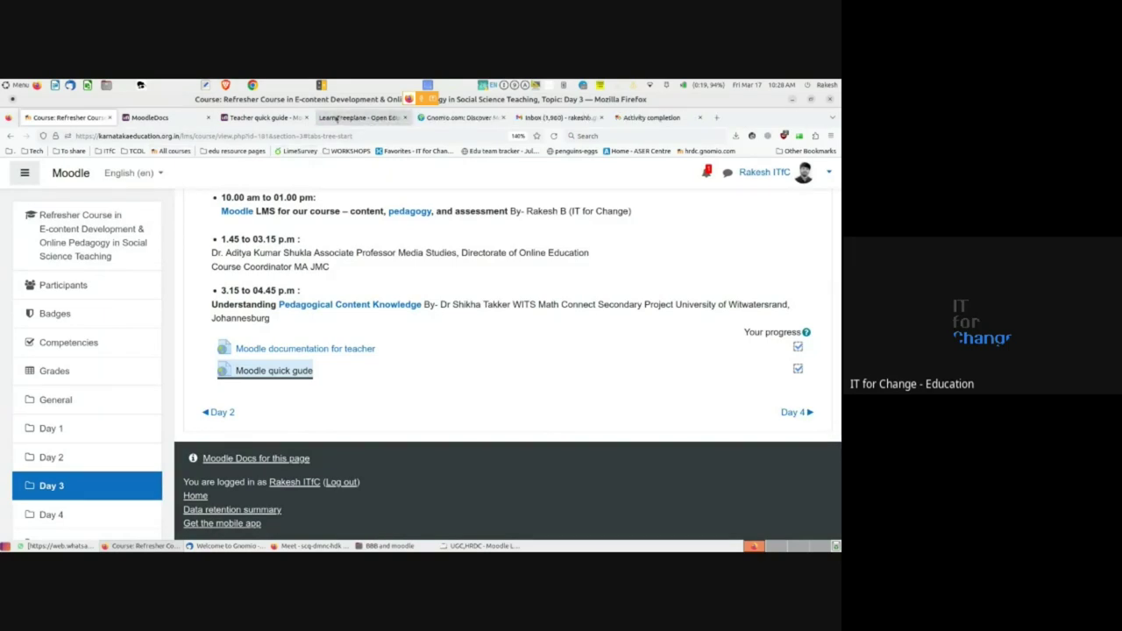
pyautogui.click(335, 117)
pyautogui.click(551, 376)
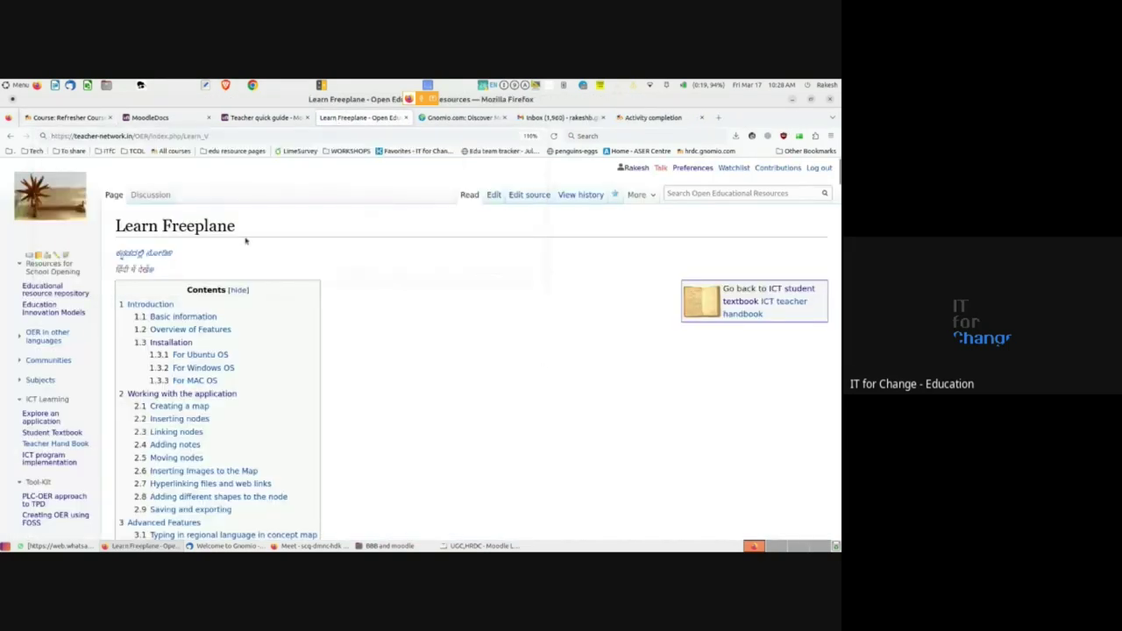
pyautogui.click(69, 196)
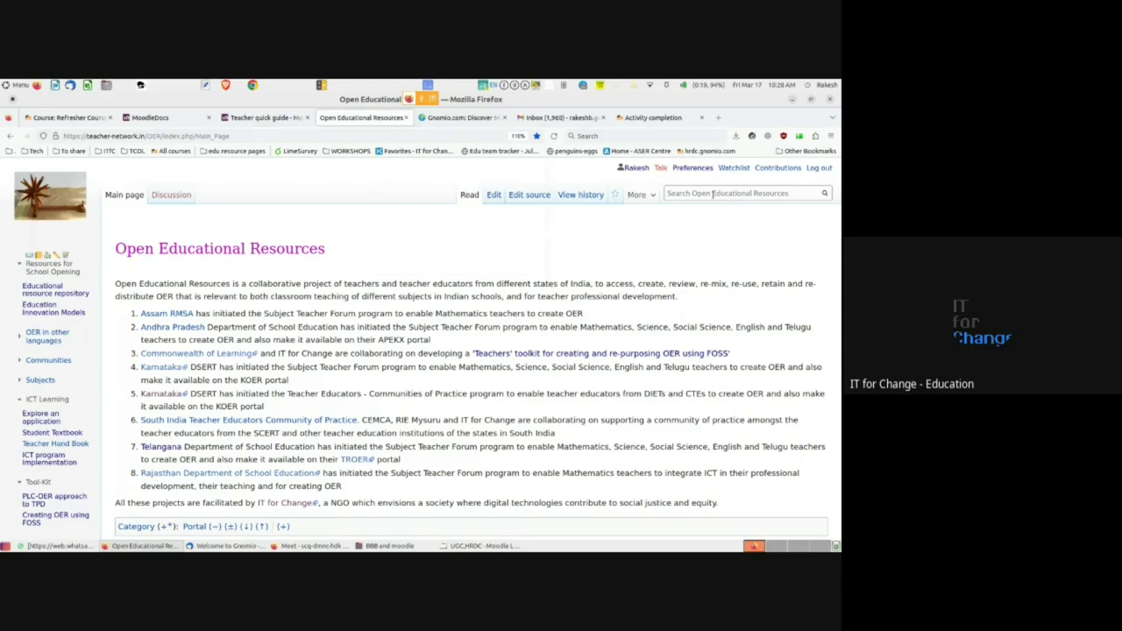
pyautogui.scroll(-3, 711, 194)
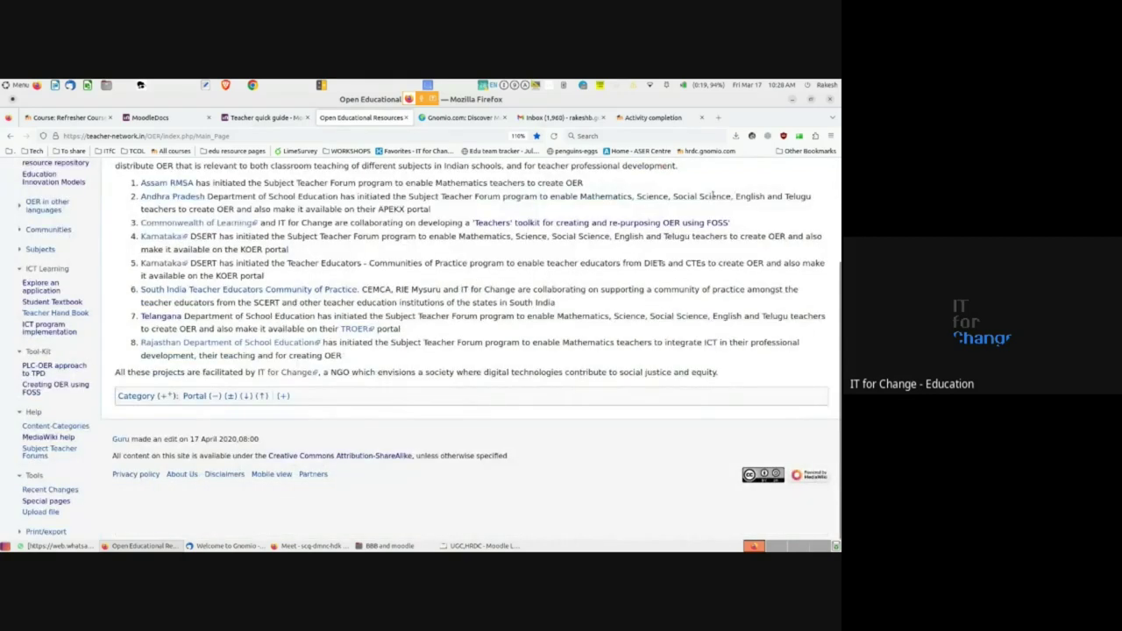
pyautogui.scroll(3, 713, 196)
# - Search the wiki for 'Learn Moodle' and open that page
pyautogui.click(713, 193)
pyautogui.write('Le')
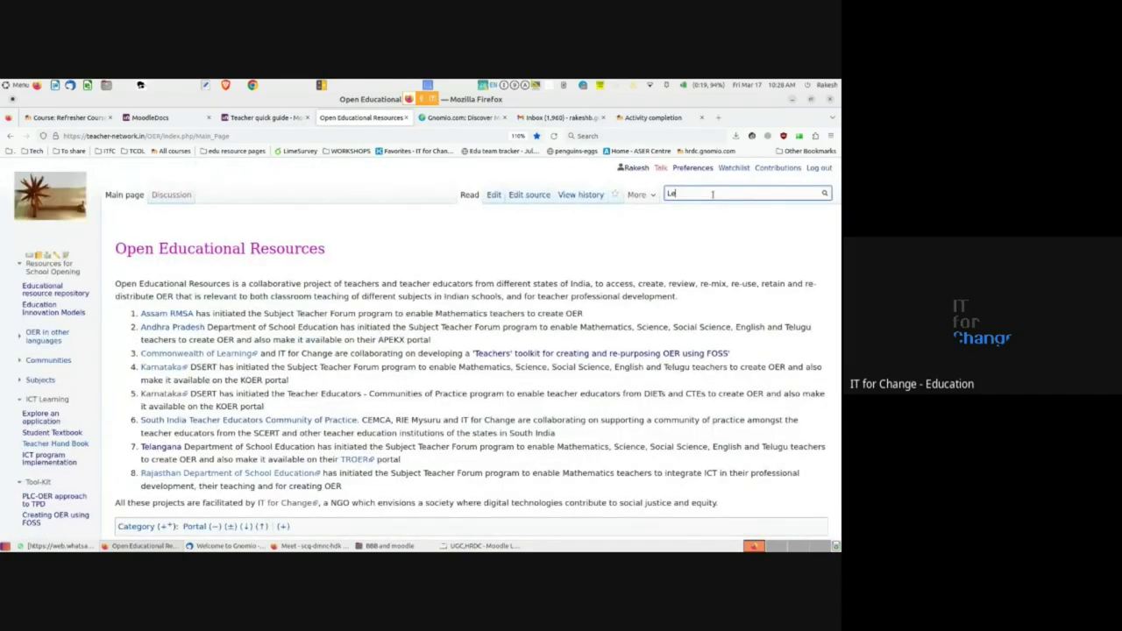
pyautogui.write('arn Mo')
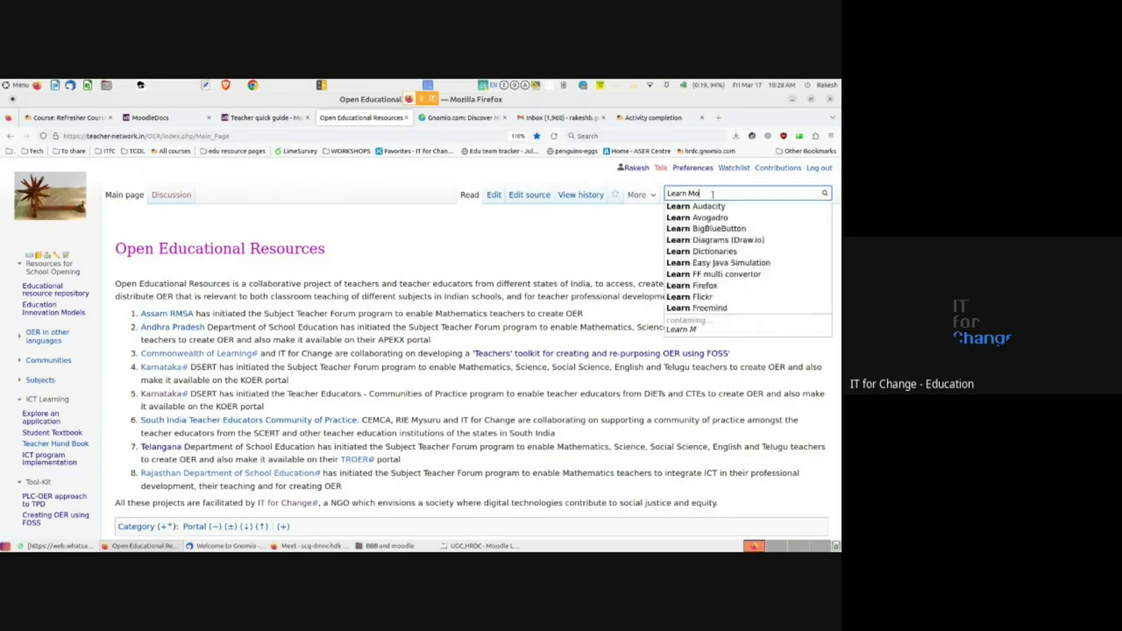
pyautogui.write('odle')
pyautogui.press('Down')
pyautogui.press('Return')
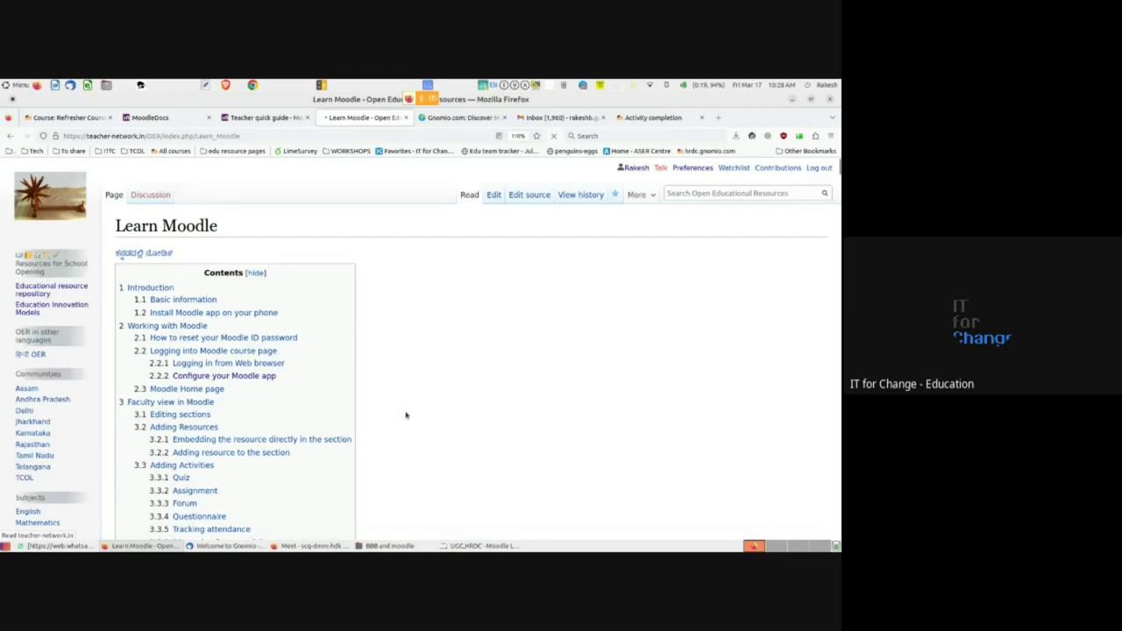
# - Zoom the Learn Moodle page to about 150% and scroll through its contents and Basic information table
pyautogui.hotkey('ctrl', '+')
pyautogui.hotkey('ctrl', '+')
pyautogui.hotkey('ctrl', '+')
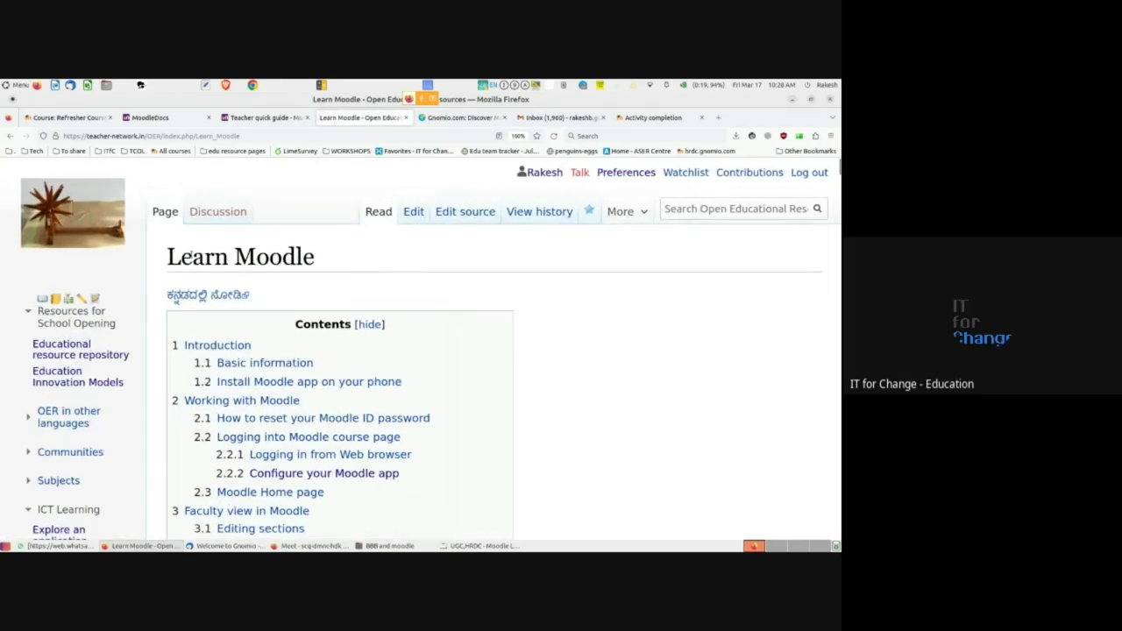
pyautogui.scroll(-8, 522, 309)
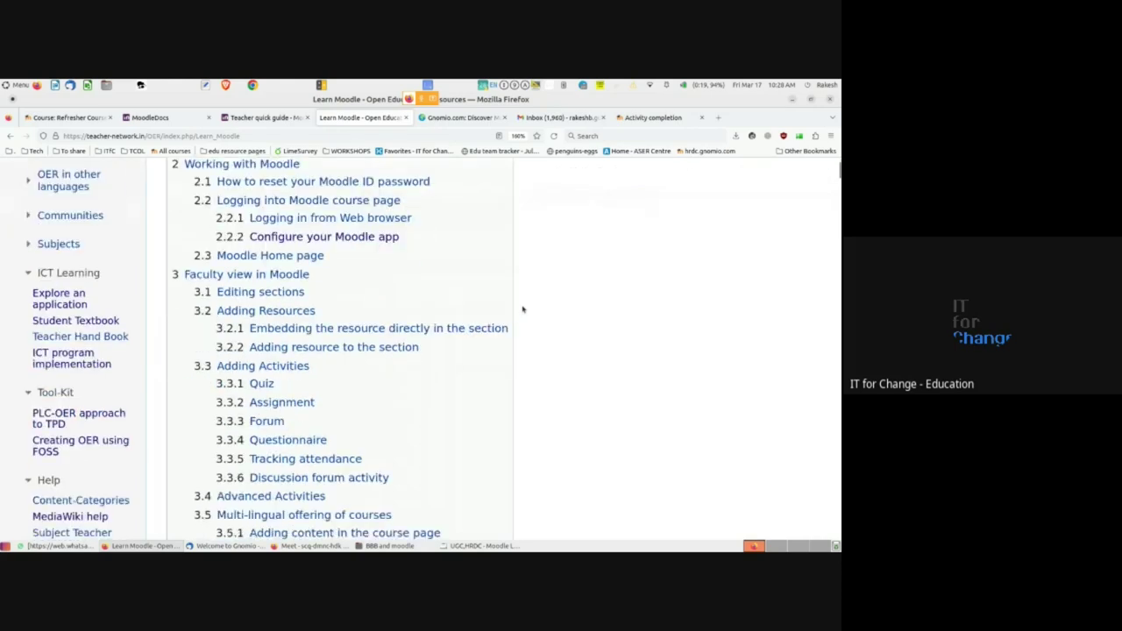
pyautogui.scroll(-3, 522, 308)
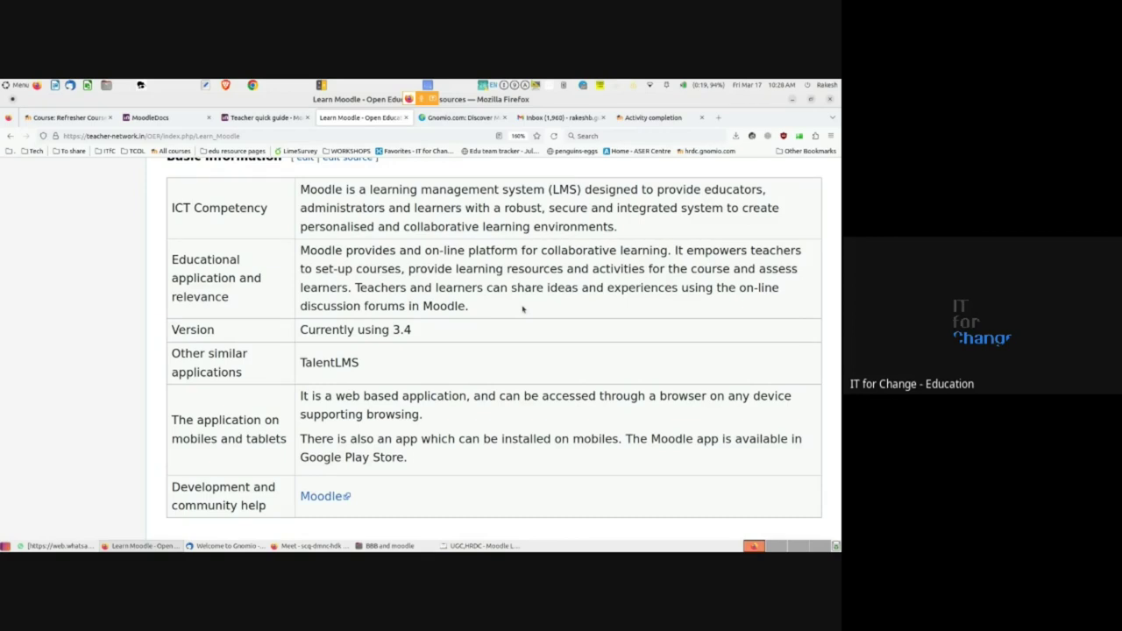
pyautogui.scroll(11, 404, 362)
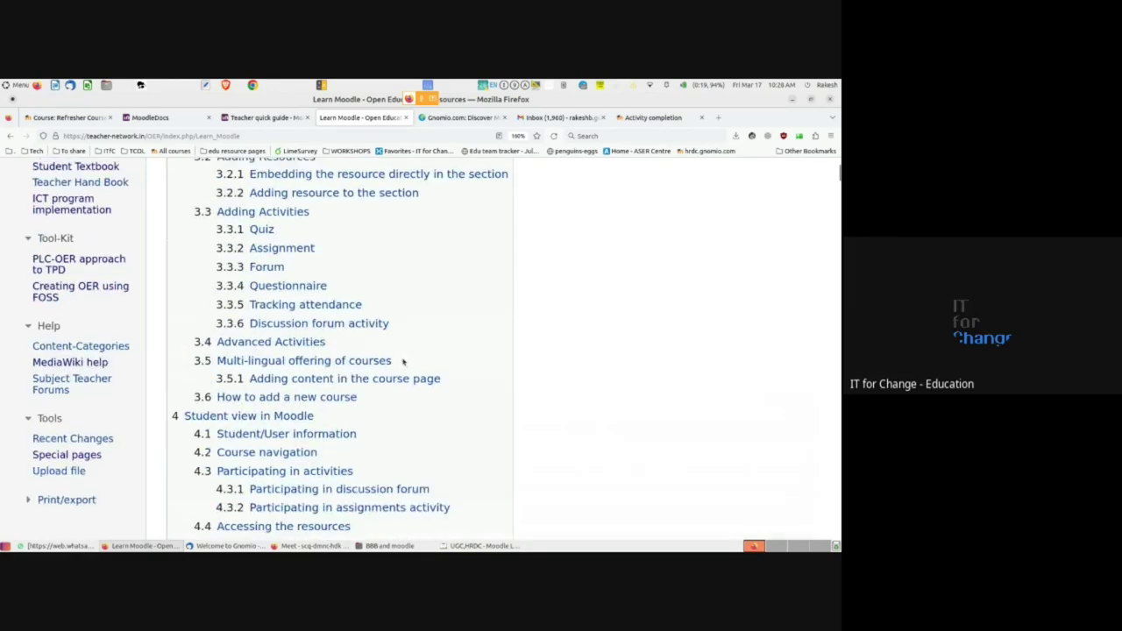
pyautogui.scroll(-12, 403, 362)
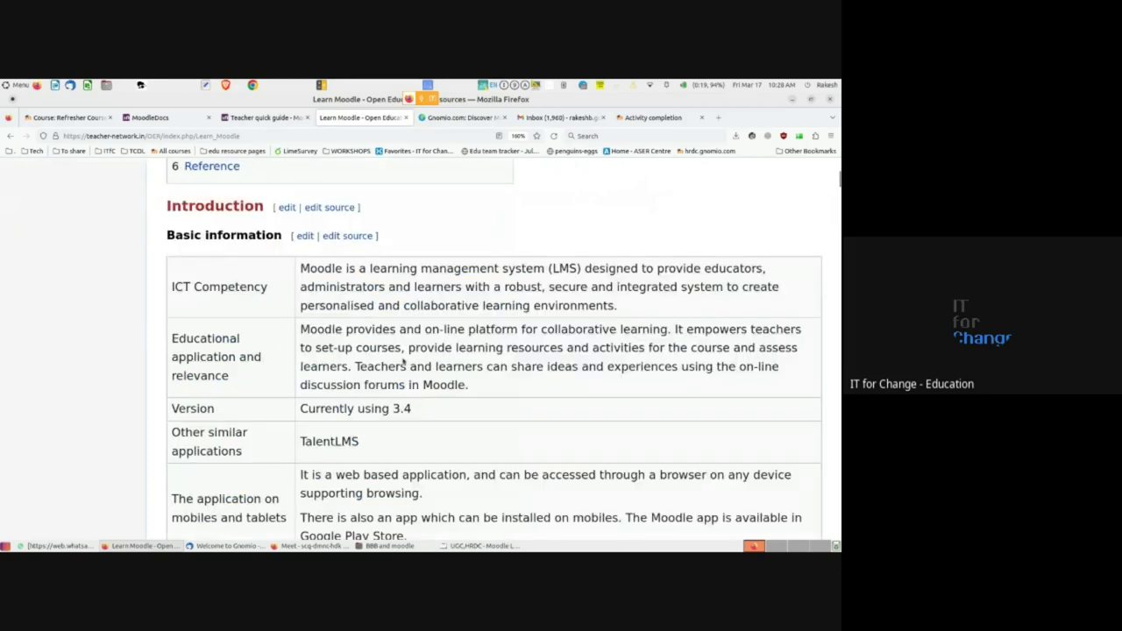
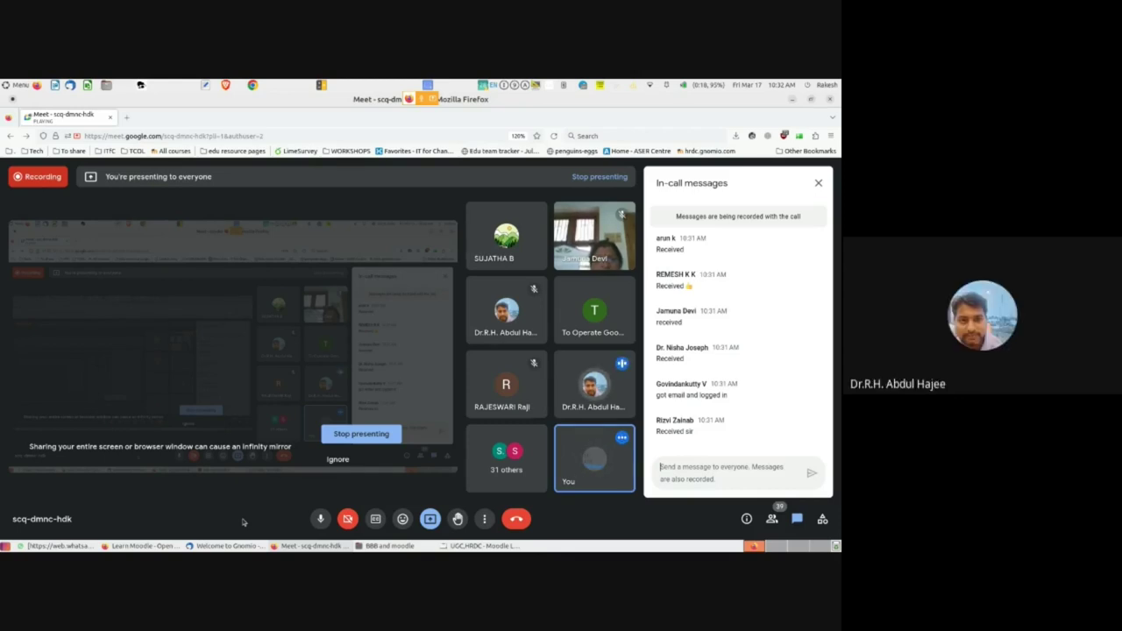
# - Bring up Thunderbird's 'Welcome to Gnomio' email with the new site link and login details
pyautogui.moveTo(138, 548)
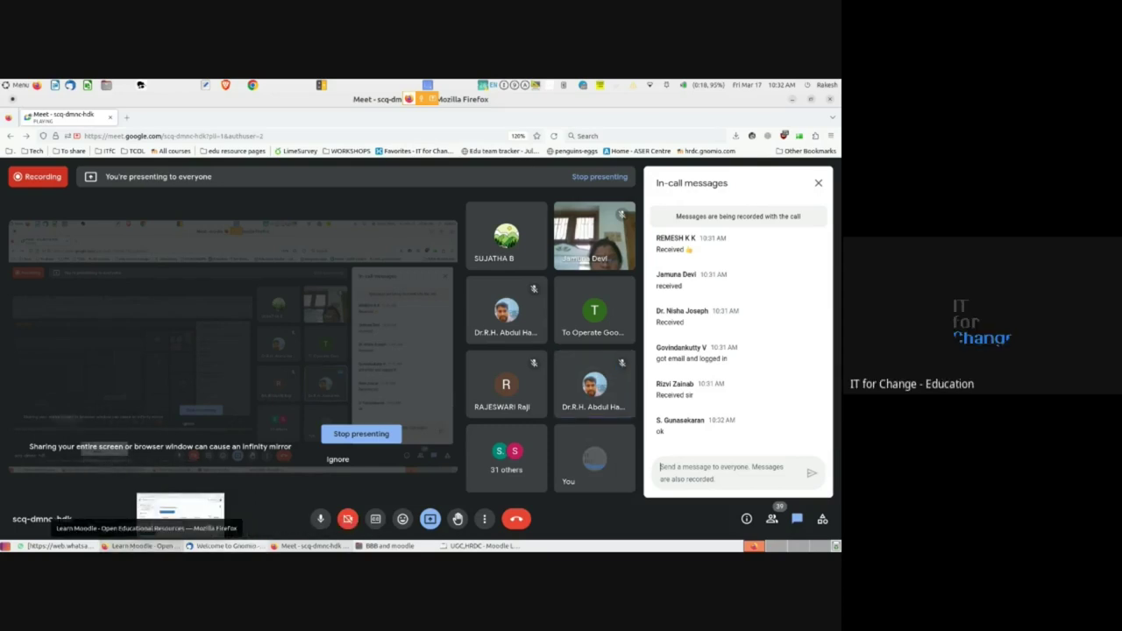
pyautogui.click(226, 545)
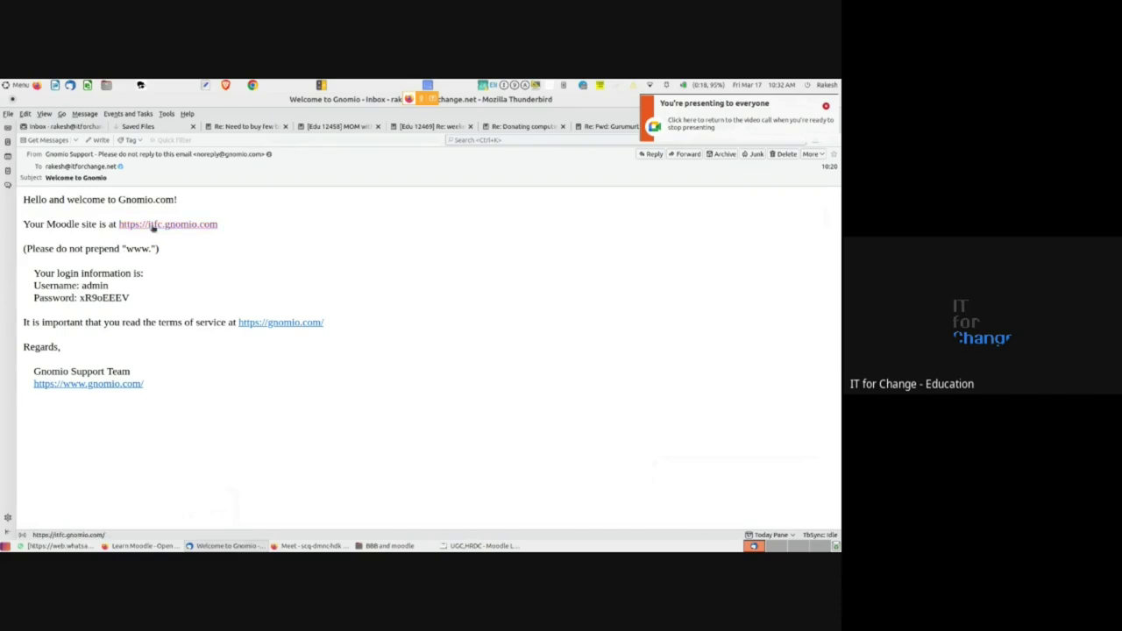
# - Open itfc.gnomio.com from the email link, zoom Firefox to 170%, and highlight the disk-space line
pyautogui.click(152, 226)
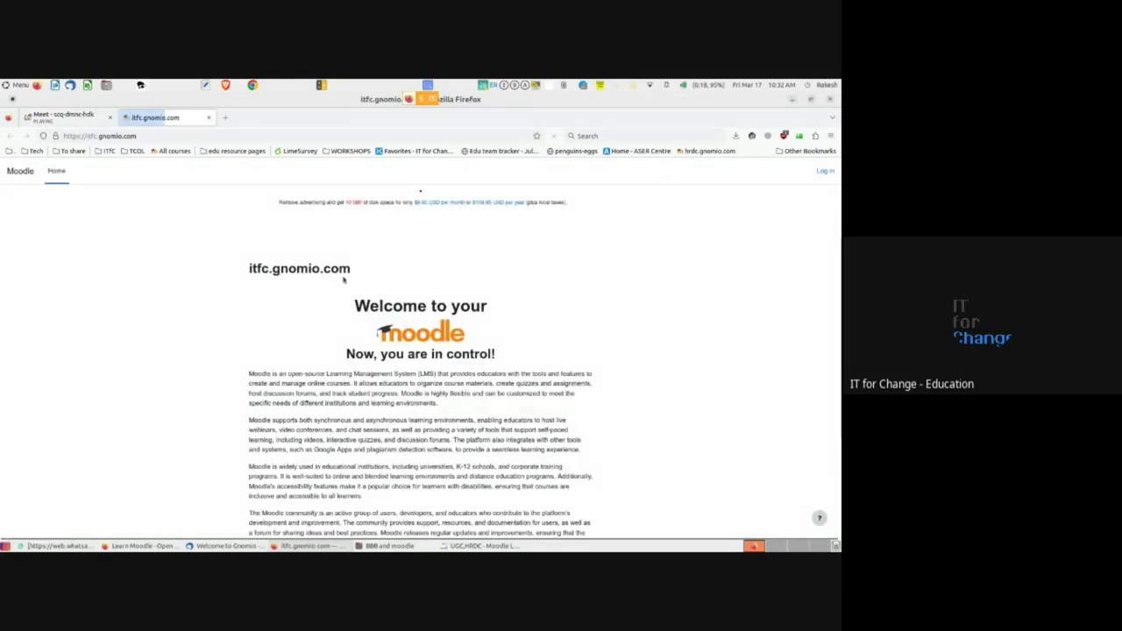
pyautogui.scroll(-3, 343, 276)
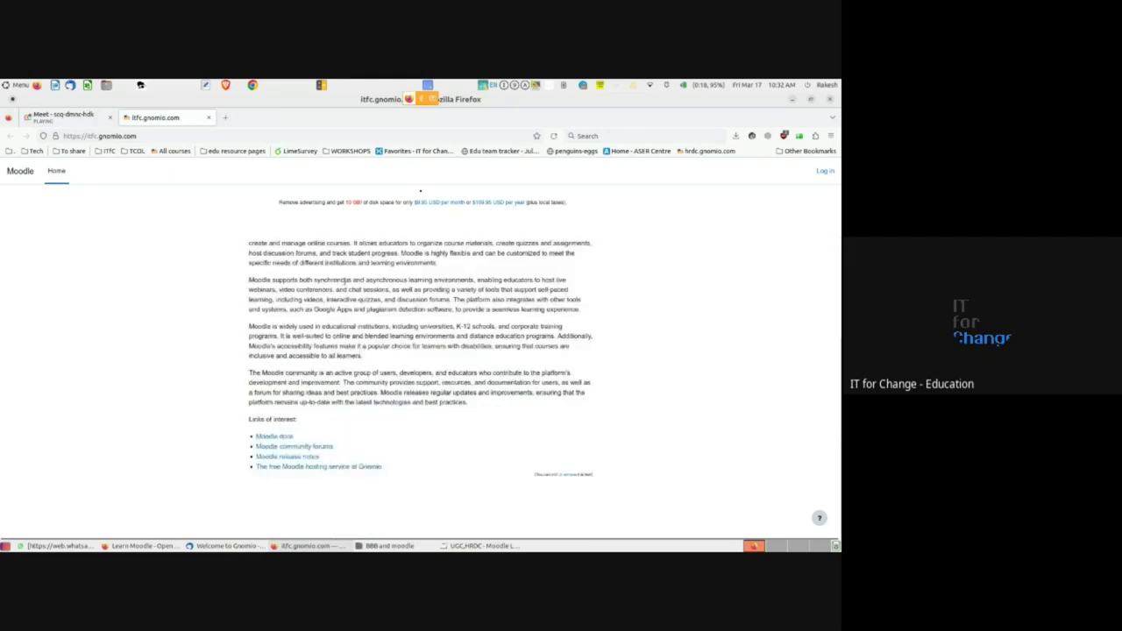
pyautogui.scroll(3, 347, 281)
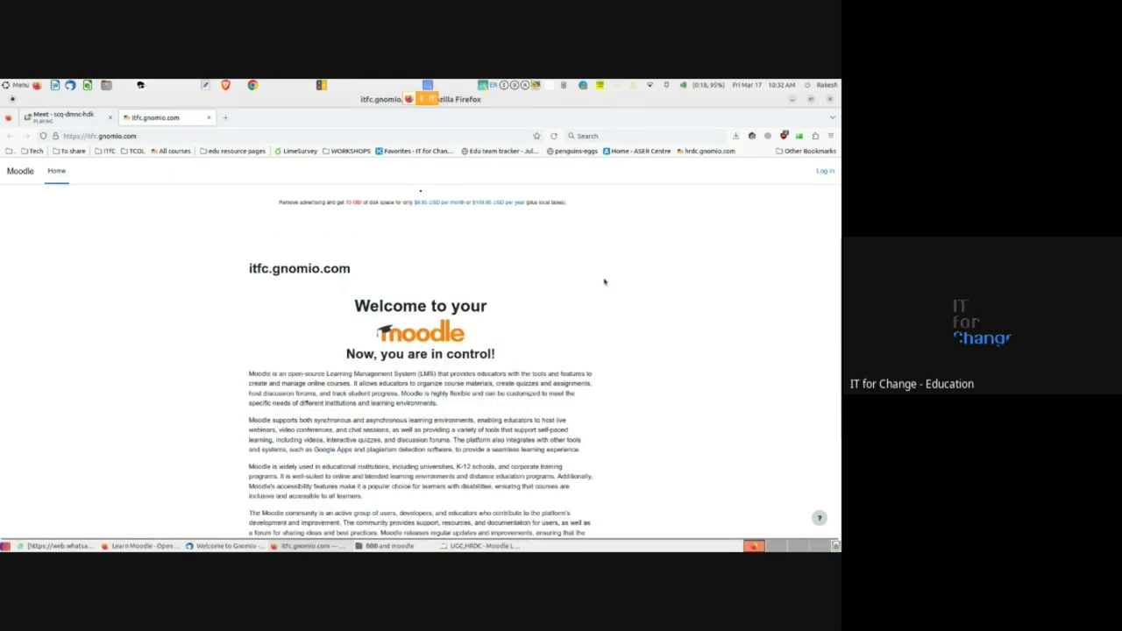
pyautogui.hotkey('ctrl', '+')
pyautogui.hotkey('ctrl', '+')
pyautogui.hotkey('ctrl', '+')
pyautogui.hotkey('ctrl', '+')
pyautogui.hotkey('ctrl', '+')
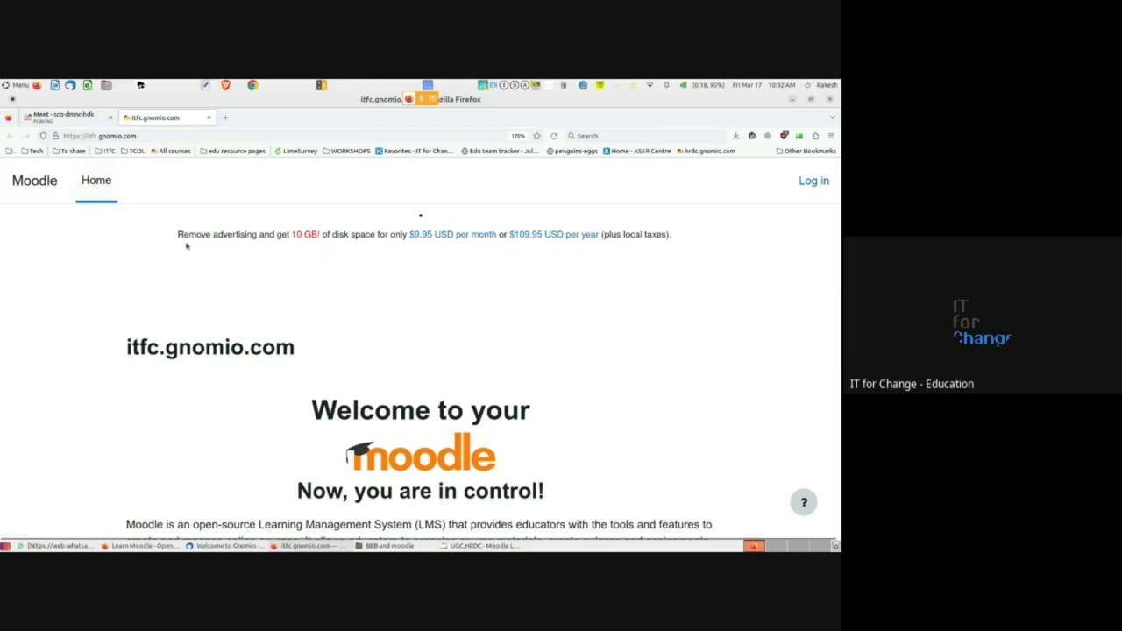
pyautogui.moveTo(181, 235); pyautogui.dragTo(379, 235)
pyautogui.click(398, 283)
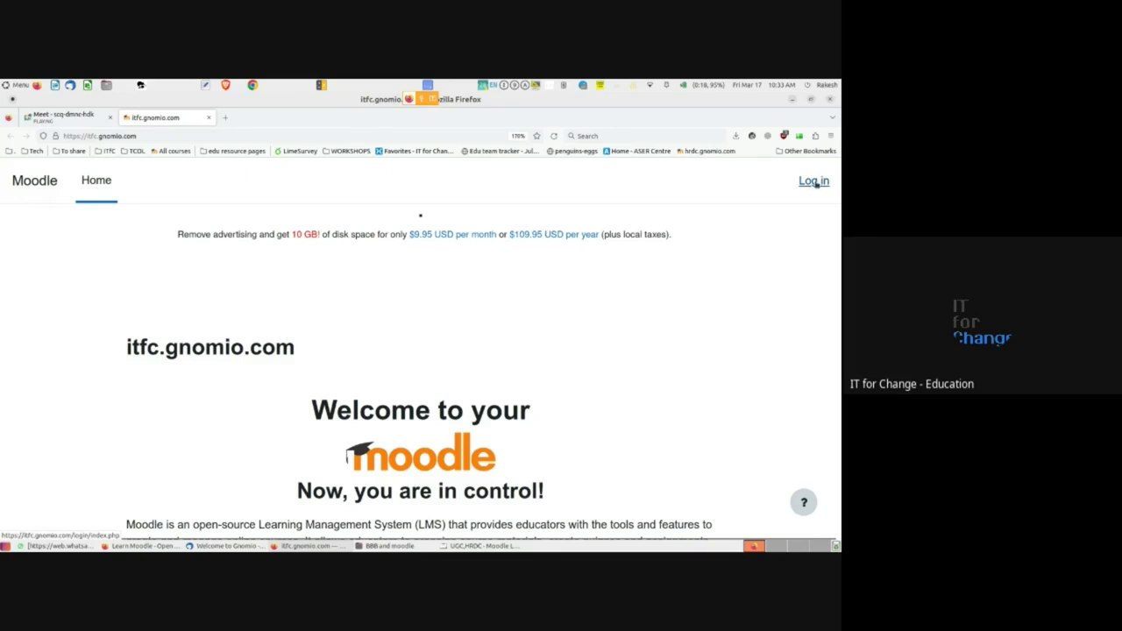
# - On the site's login page, enter the username 'admin' taken from the welcome email
pyautogui.click(813, 184)
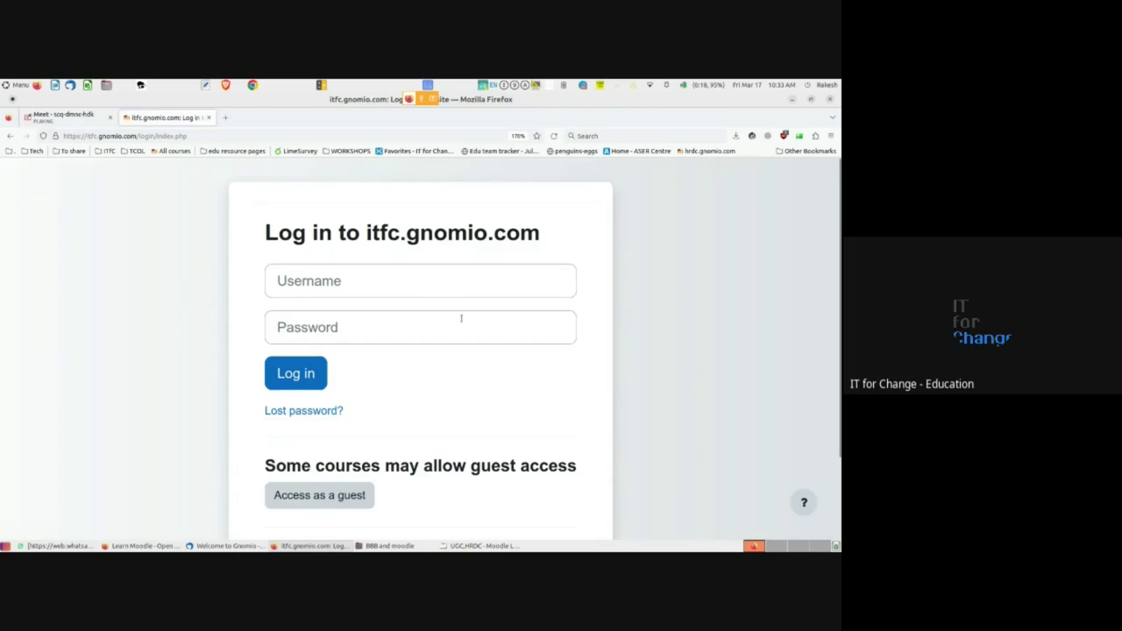
pyautogui.click(306, 285)
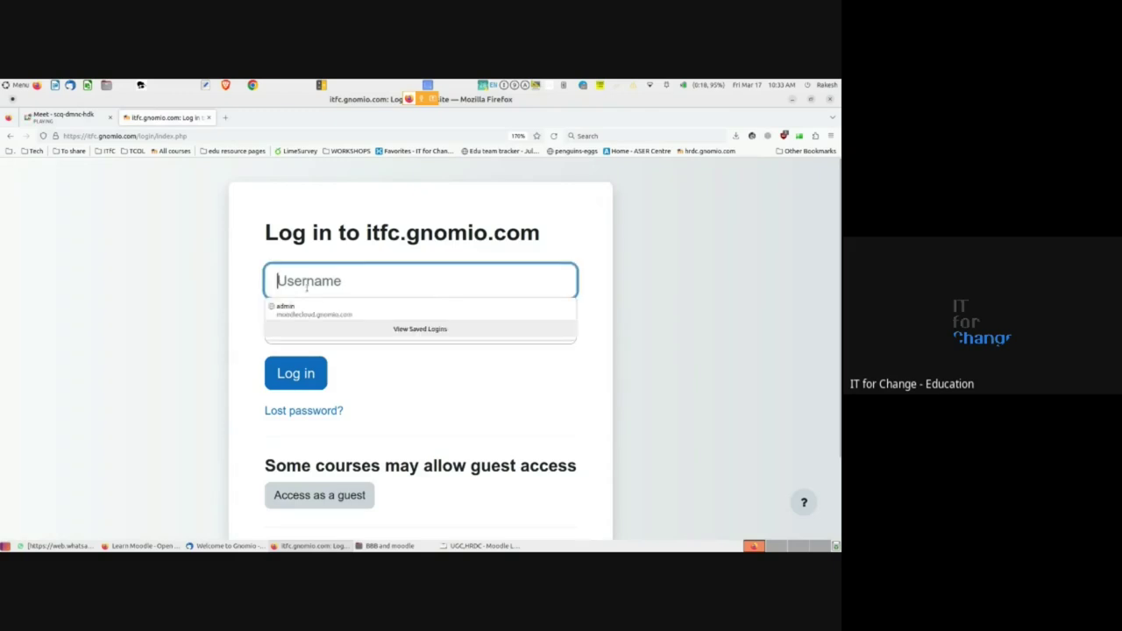
pyautogui.click(246, 318)
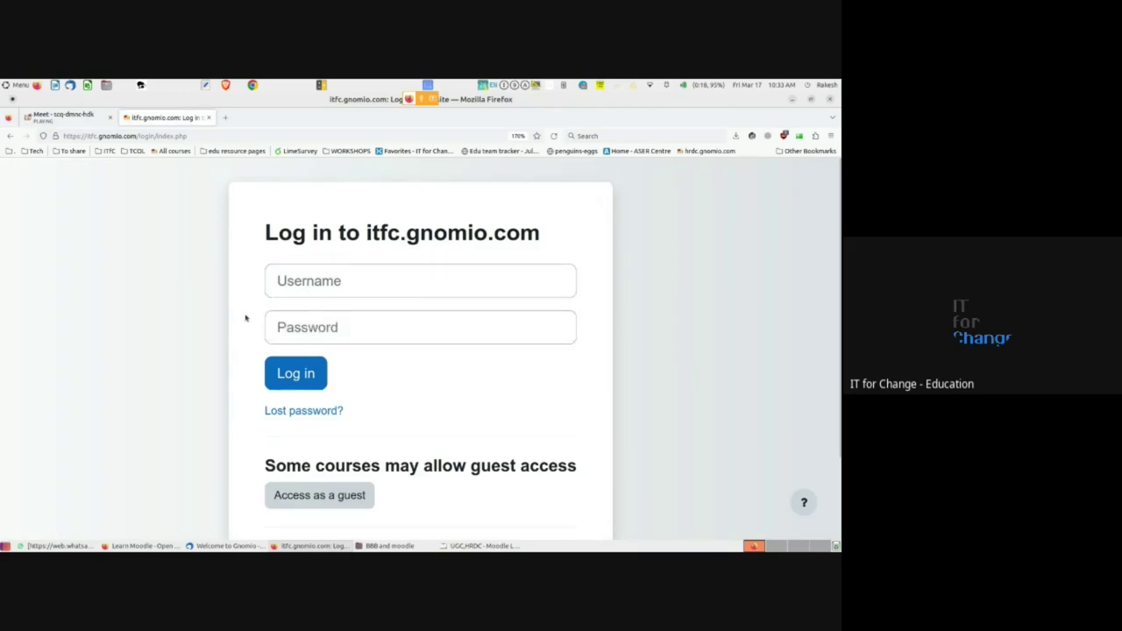
pyautogui.hotkey('alt', 'Tab')
pyautogui.doubleClick(95, 285)
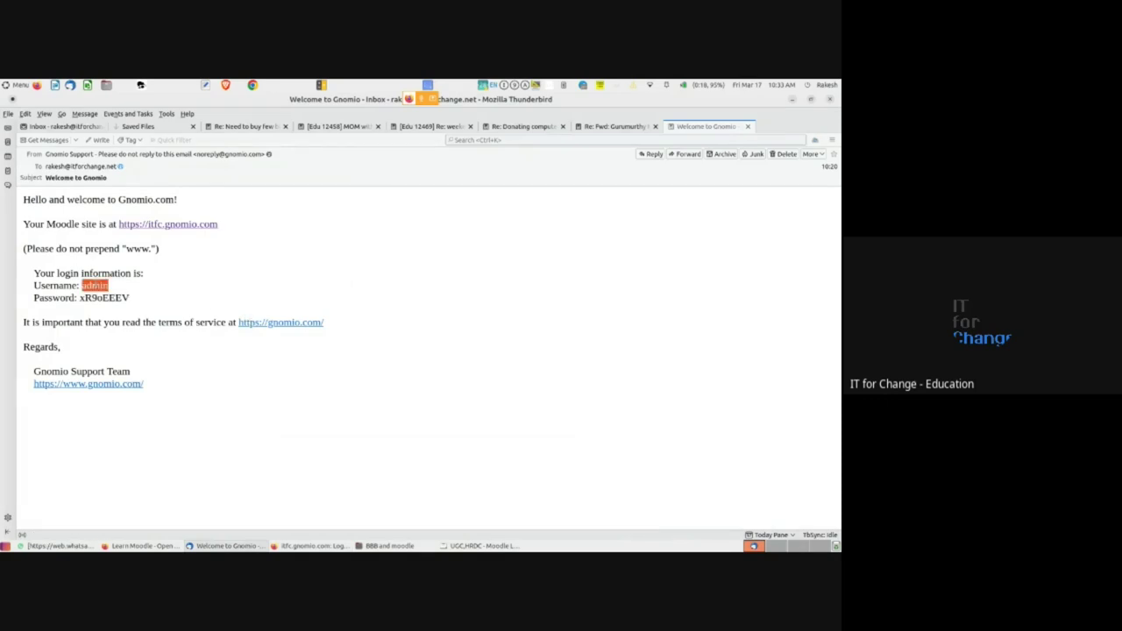
pyautogui.hotkey('alt', 'Tab')
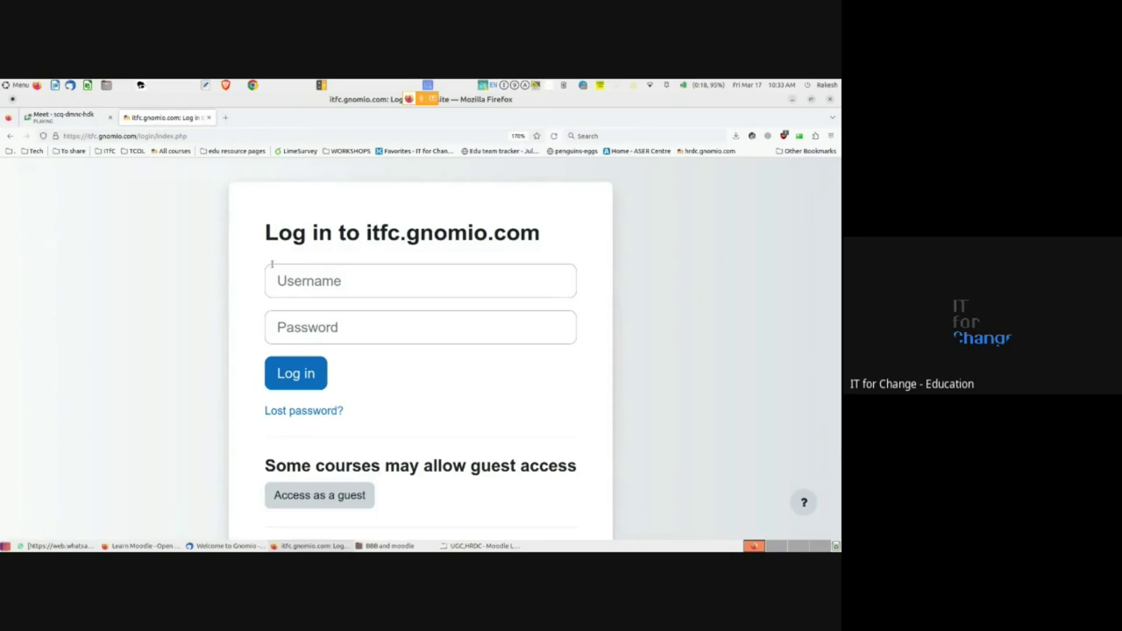
pyautogui.click(305, 284)
pyautogui.write('admin')
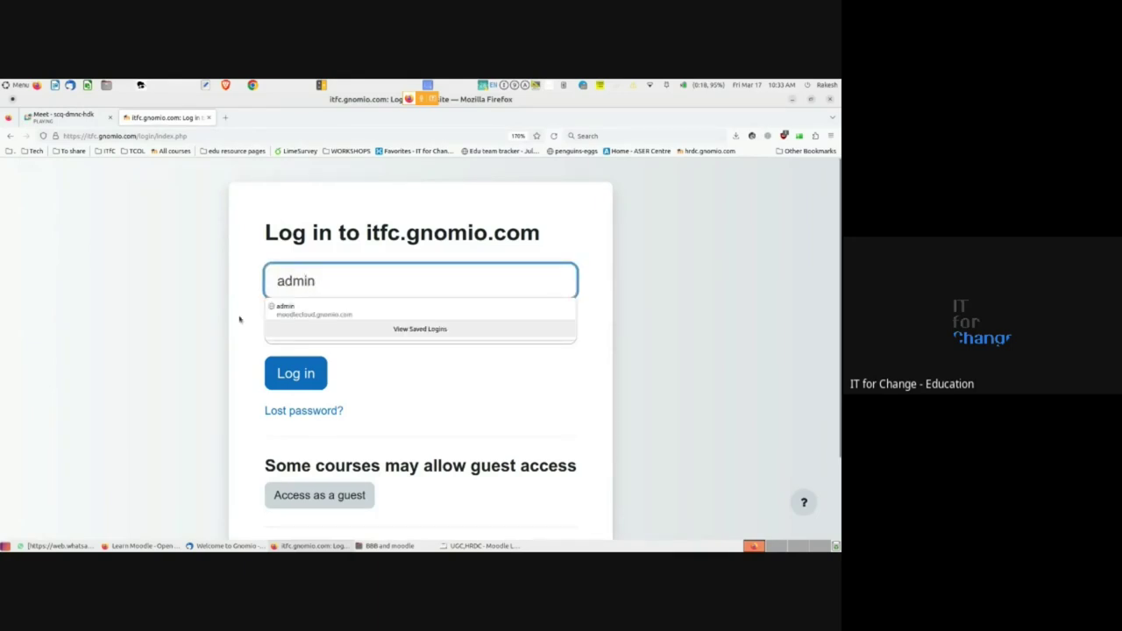
pyautogui.press('Tab')
# - Copy the password from the welcome email, paste it into the password field, and log in
pyautogui.hotkey('alt', 'Tab')
pyautogui.doubleClick(95, 286)
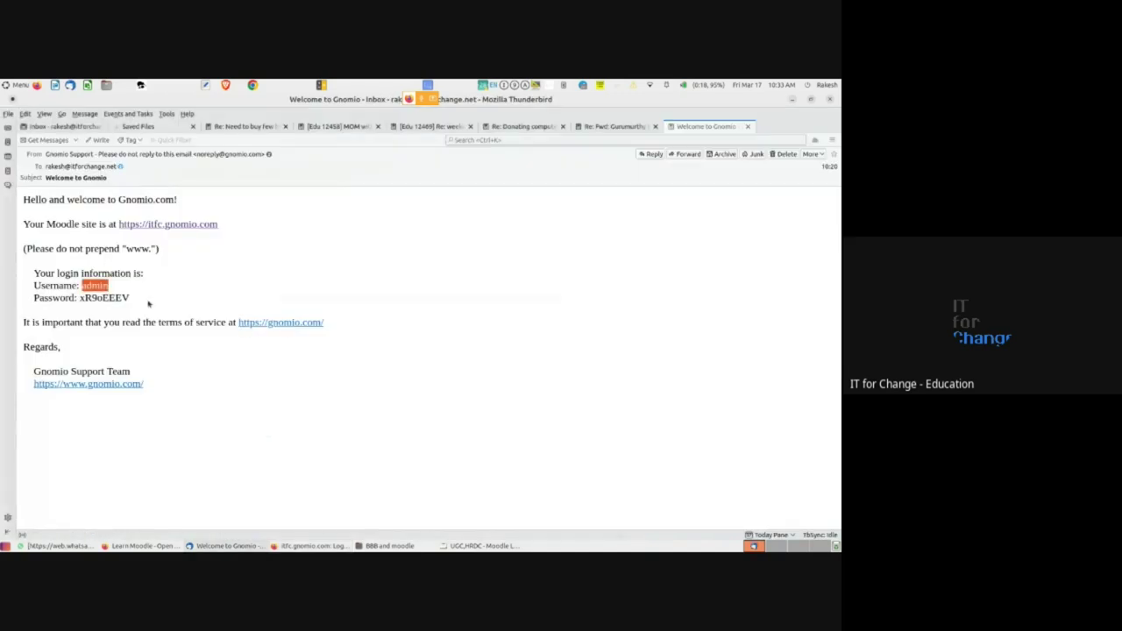
pyautogui.doubleClick(103, 298)
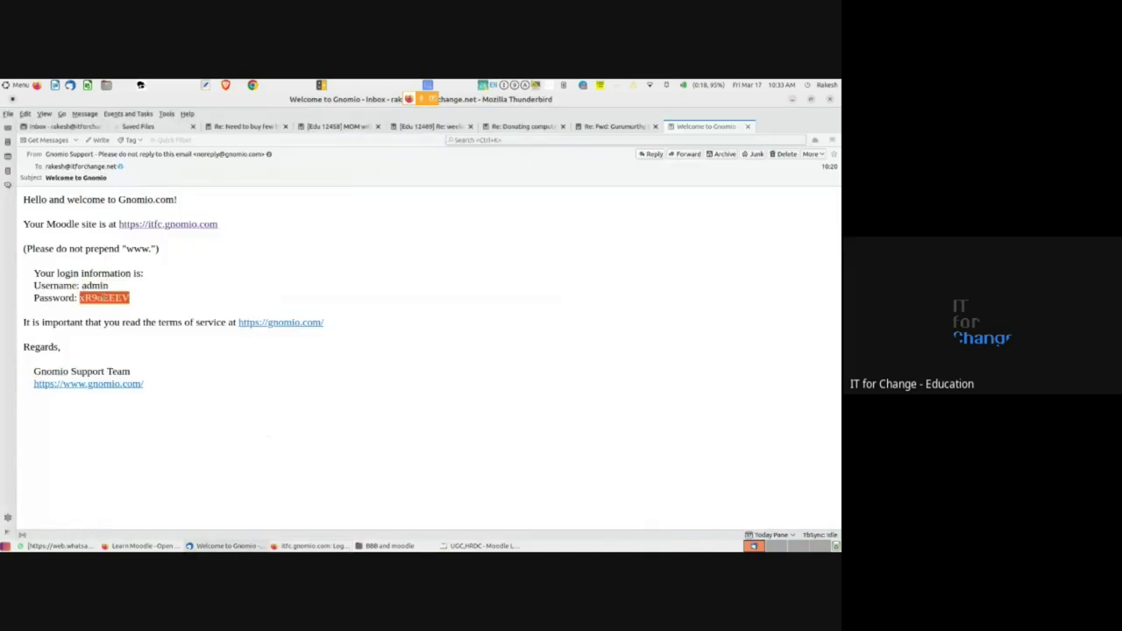
pyautogui.rightClick(104, 298)
pyautogui.click(123, 250)
pyautogui.hotkey('alt', 'Tab')
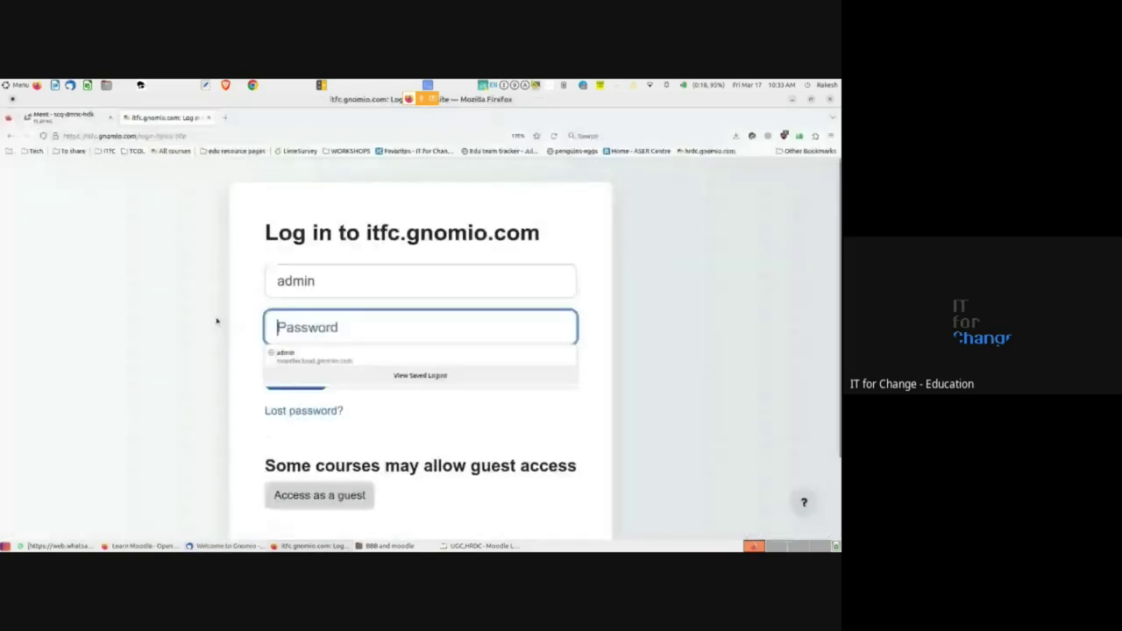
pyautogui.click(273, 336)
pyautogui.hotkey('ctrl', 'v')
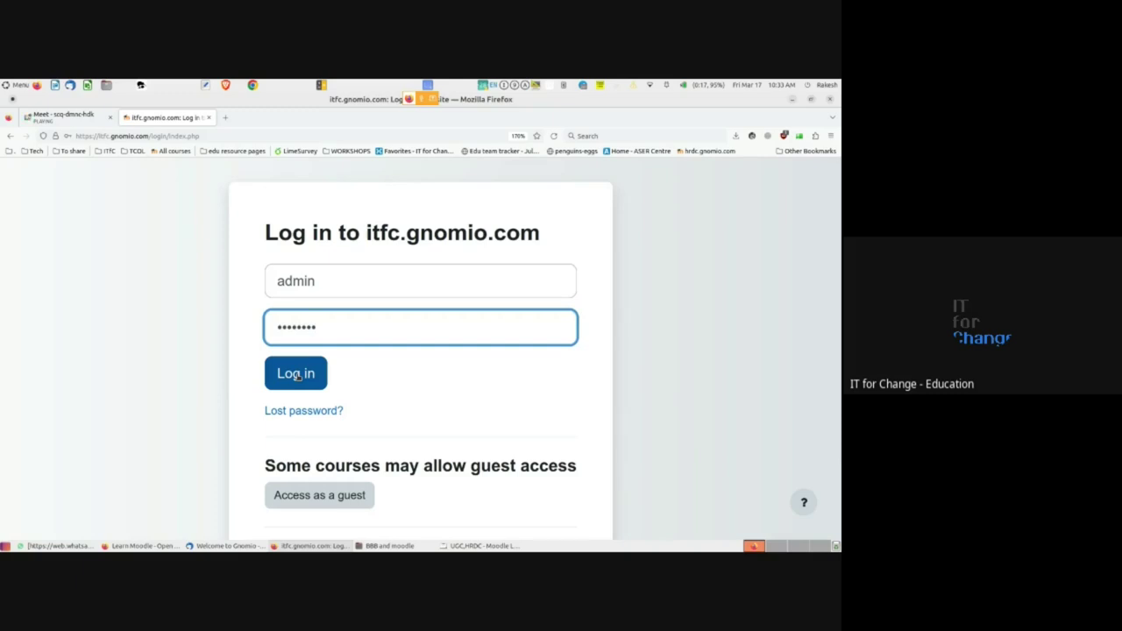
pyautogui.click(298, 375)
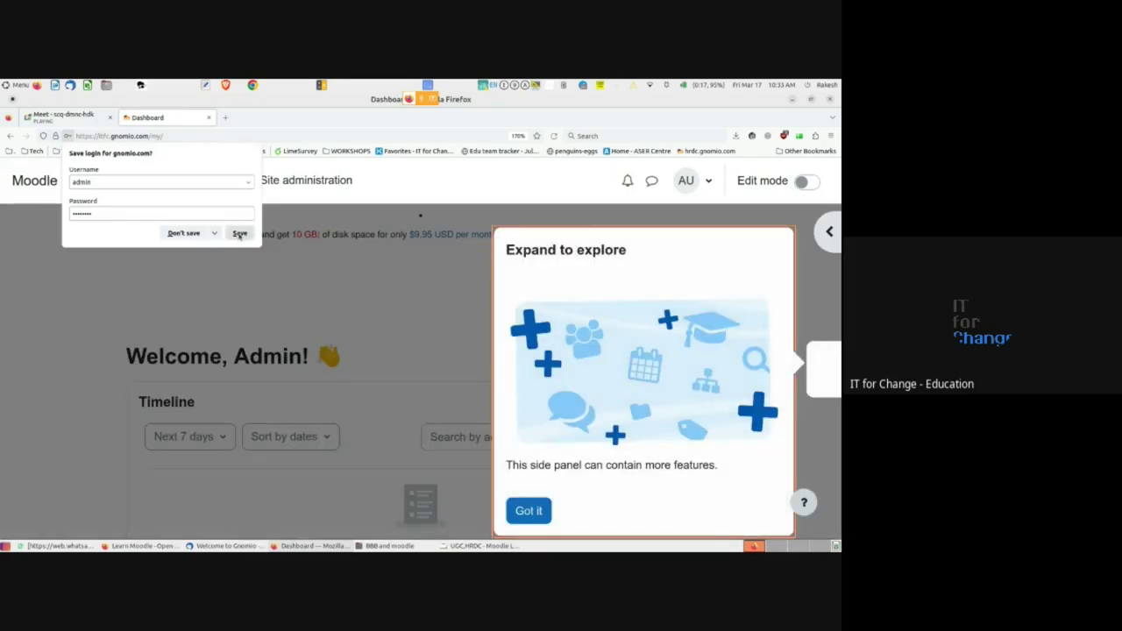
# - Save the login in Firefox and dismiss the 'Expand to explore' tour with Got it
pyautogui.click(239, 233)
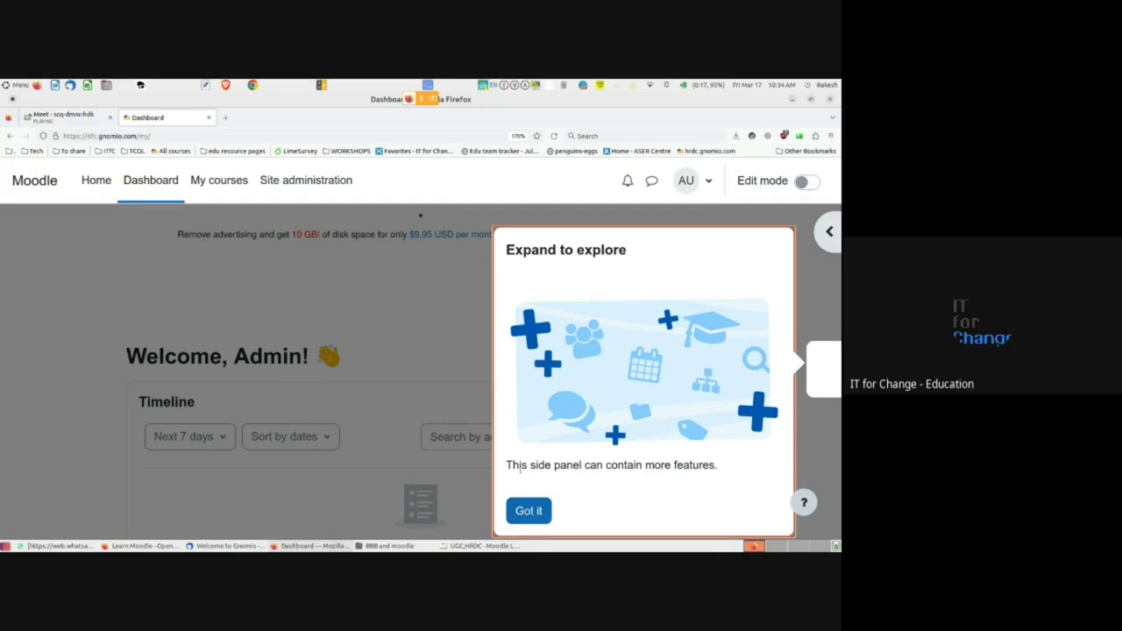
pyautogui.click(527, 512)
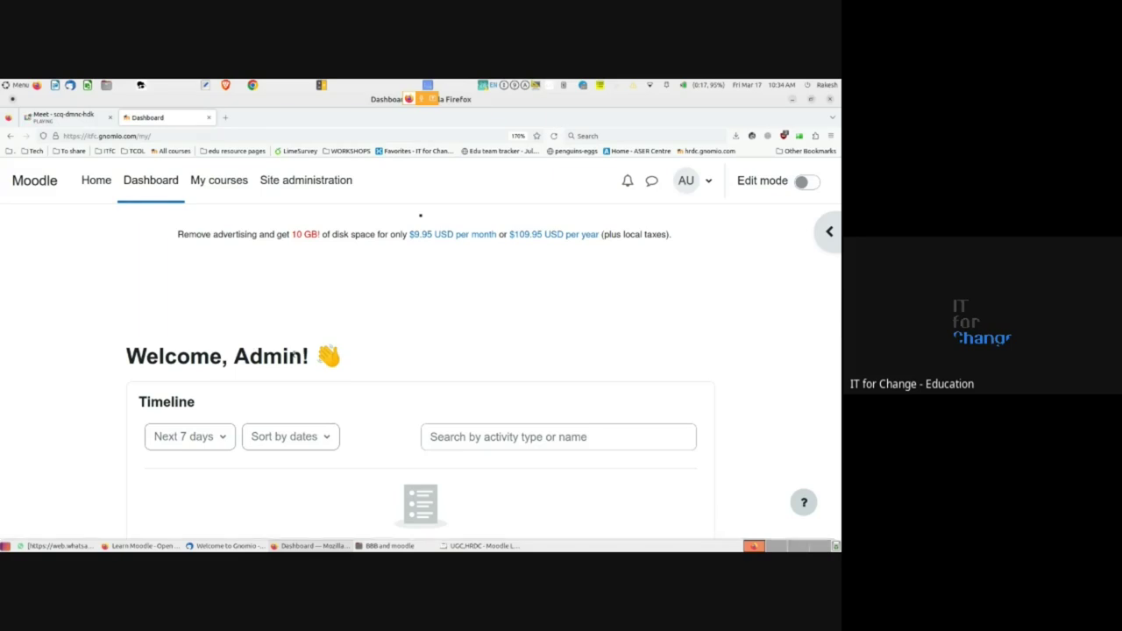
# - Glance at the admin account menu on the dashboard, then return to the Google Meet call tab
pyautogui.scroll(-2, 306, 377)
pyautogui.scroll(2, 296, 358)
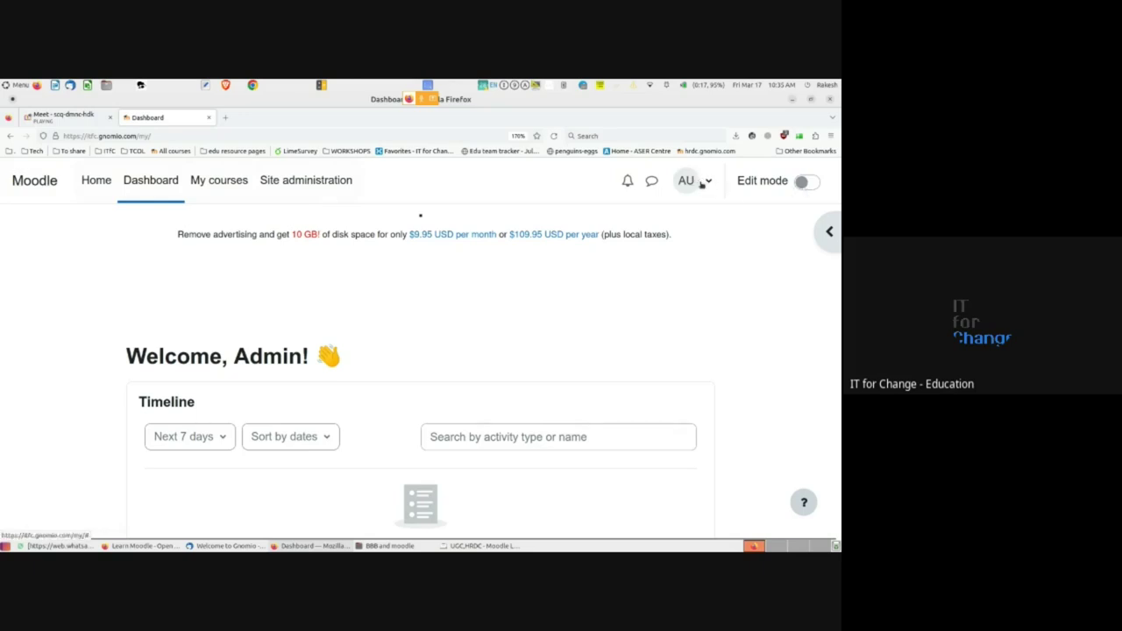
pyautogui.click(710, 180)
pyautogui.click(710, 180)
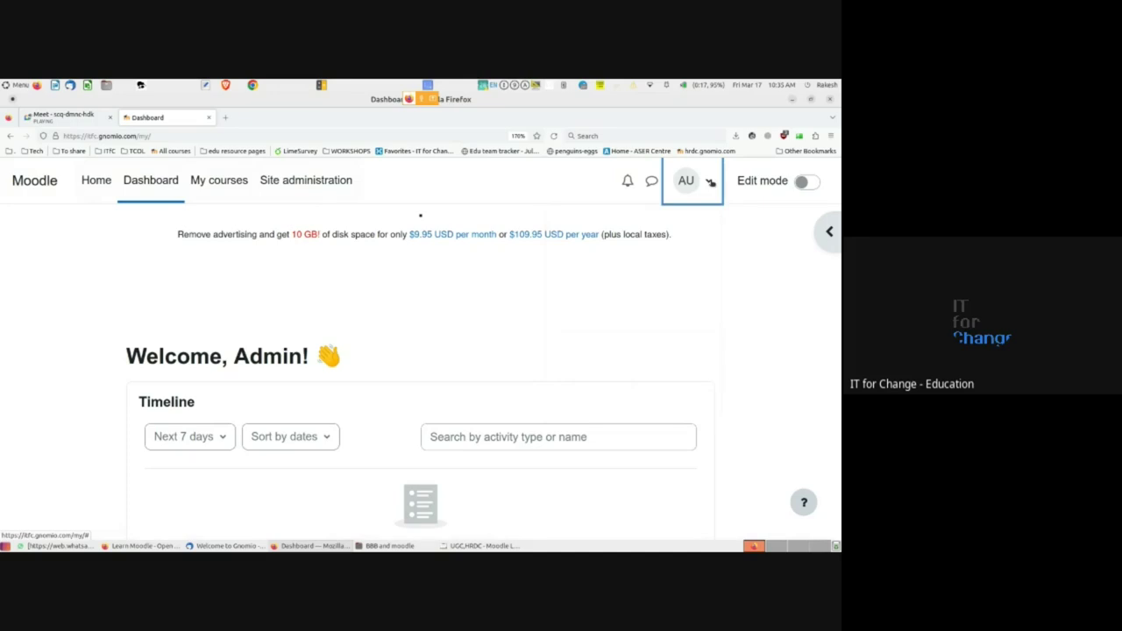
pyautogui.click(512, 213)
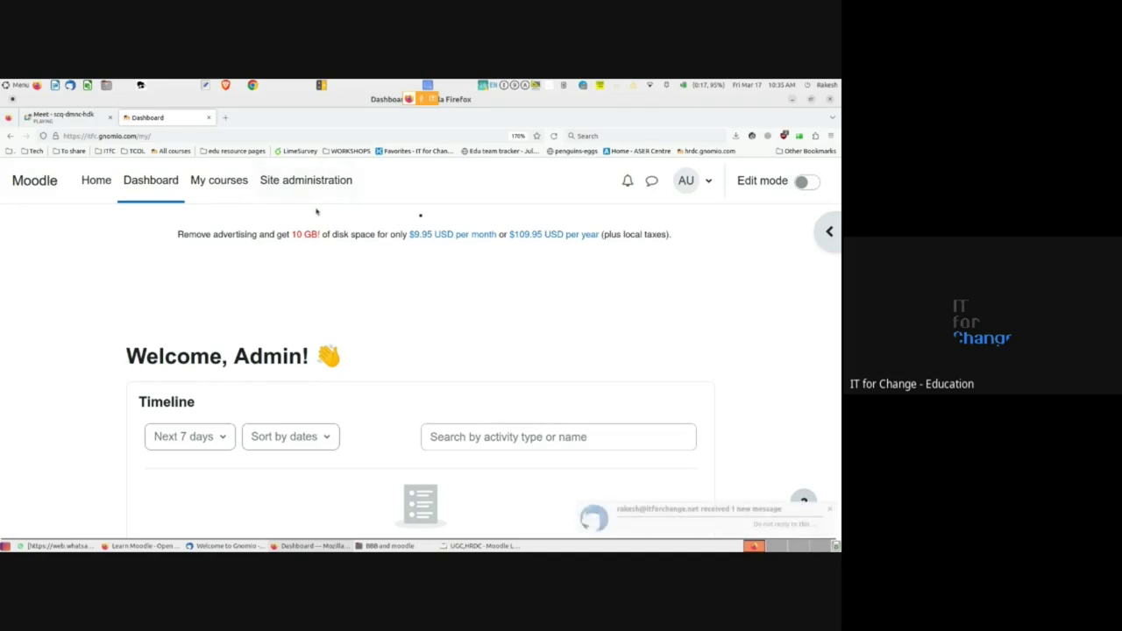
pyautogui.click(61, 117)
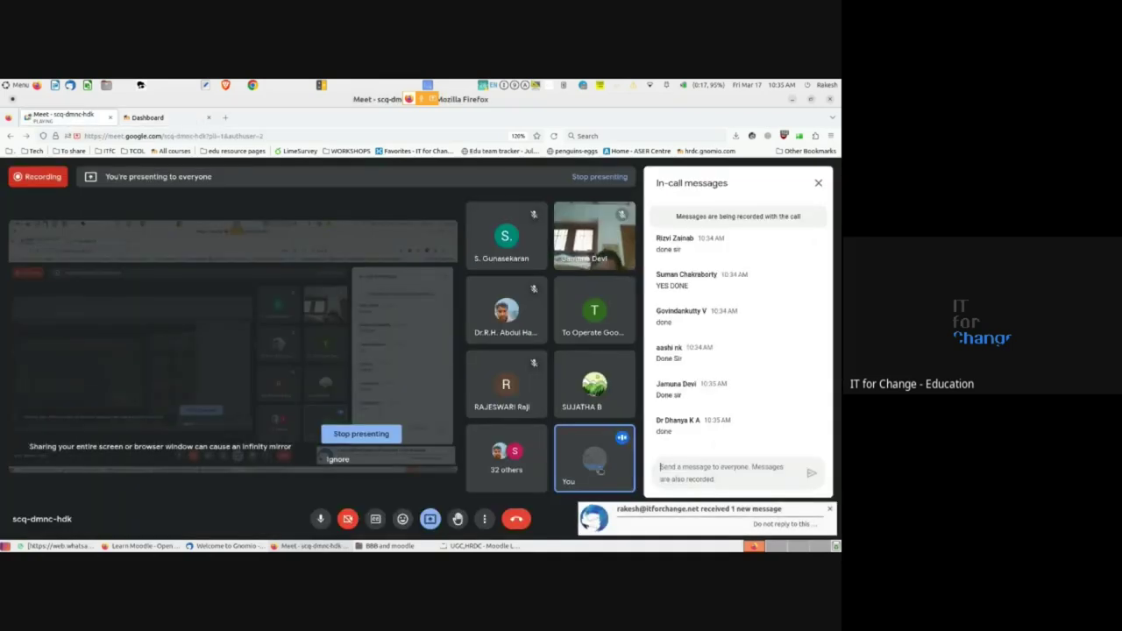
# - Dismiss the new-mail notification and scroll back through the Meet in-call chat
pyautogui.click(829, 511)
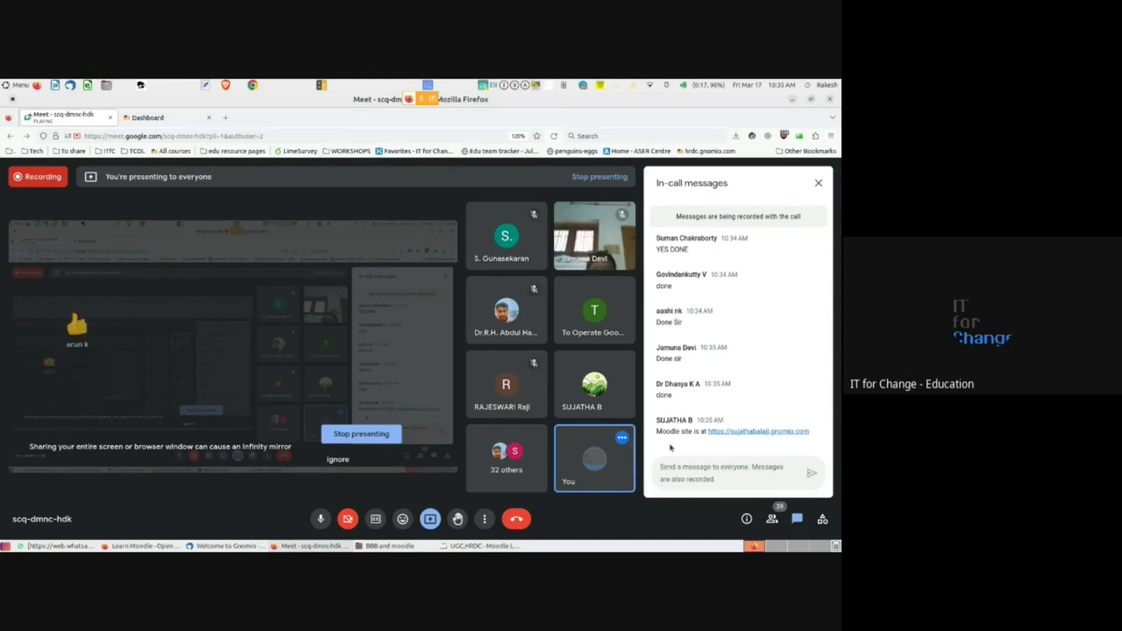
pyautogui.click(672, 461)
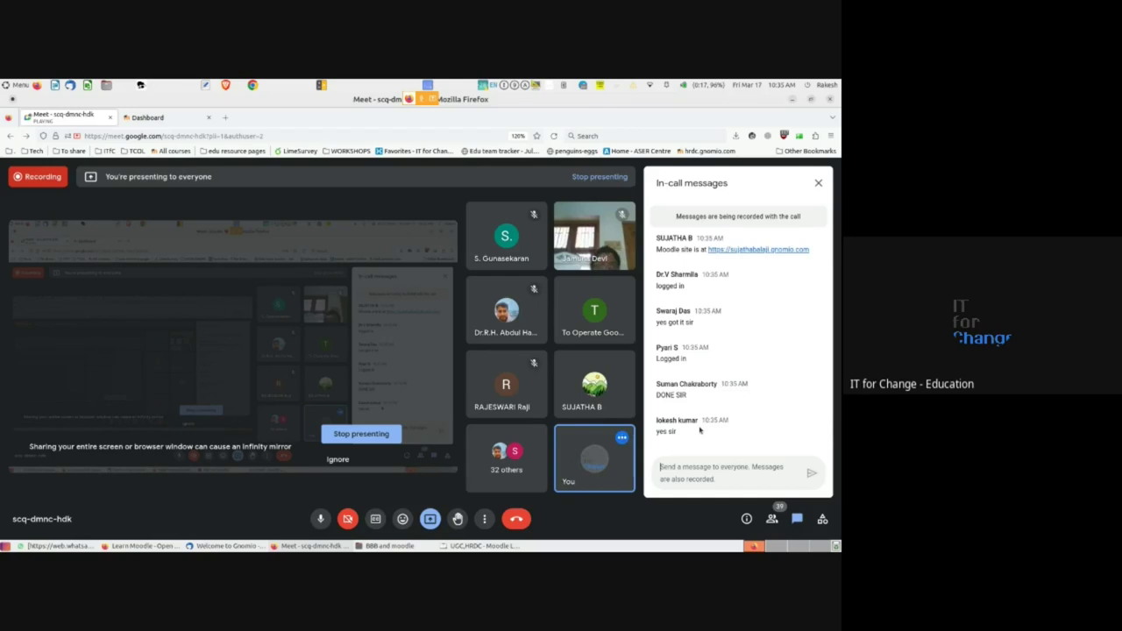
pyautogui.scroll(2, 699, 430)
pyautogui.scroll(5, 700, 429)
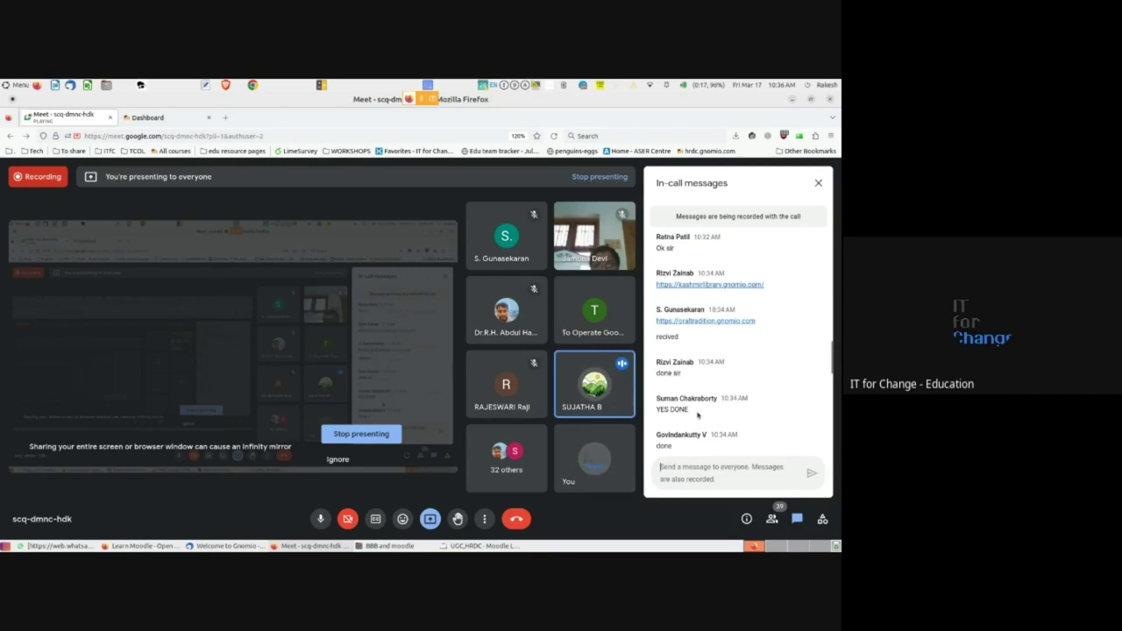
# - Bring the browser window back to the front and show the Moodle Dashboard tab
pyautogui.hotkey('alt', 'Tab')
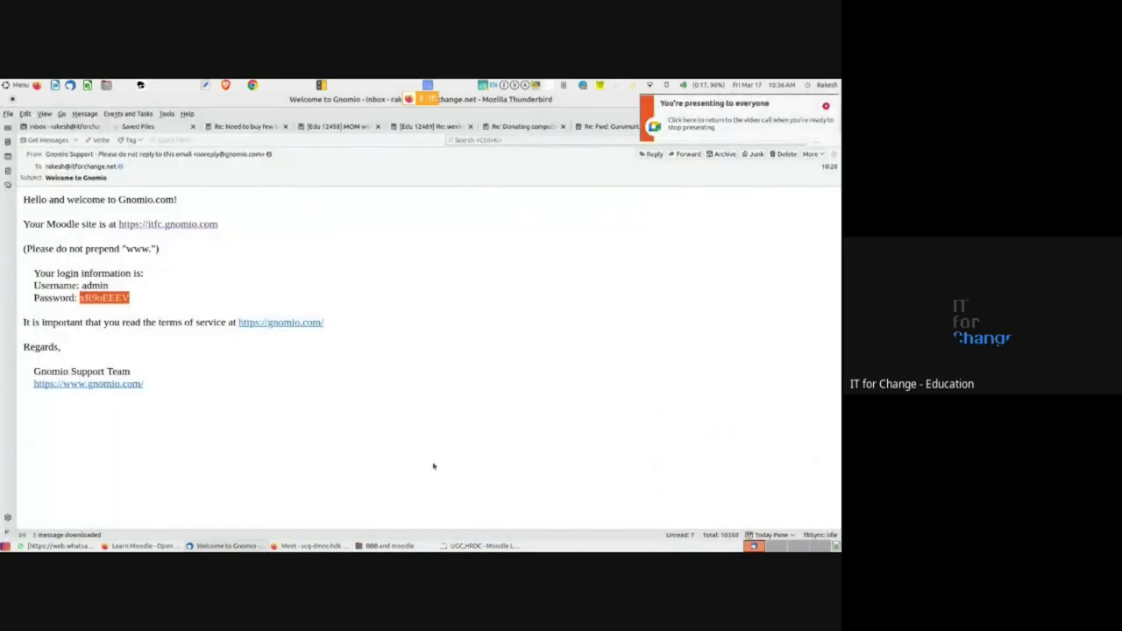
pyautogui.moveTo(130, 548)
pyautogui.click(306, 546)
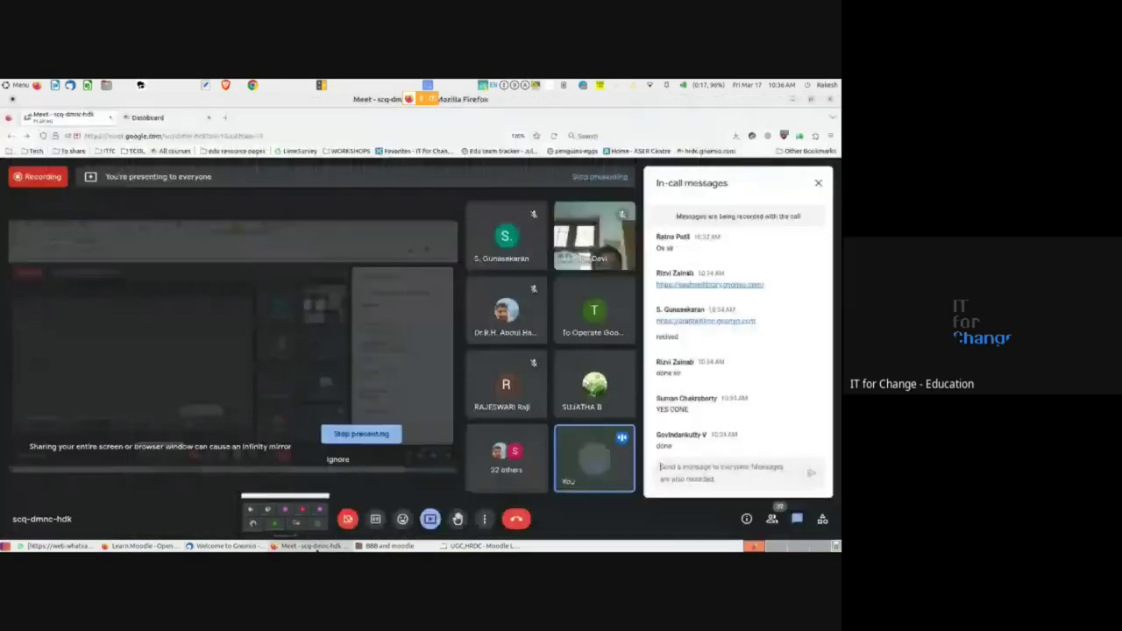
pyautogui.click(162, 119)
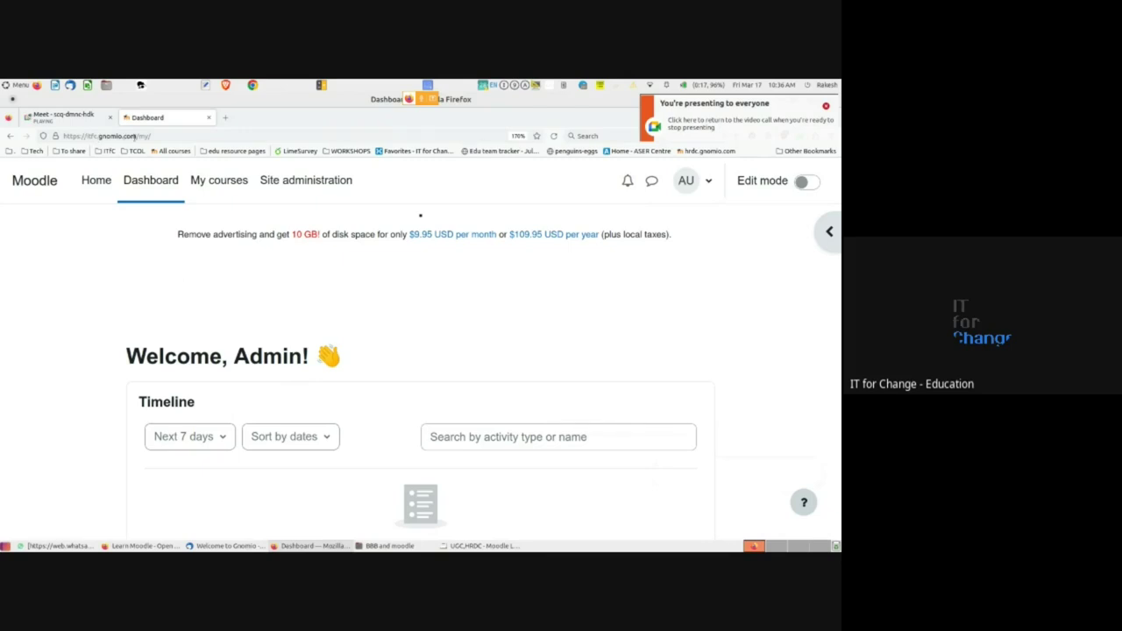
# - Go to the site home page, scroll through its welcome text, and open the Site home settings
pyautogui.click(97, 182)
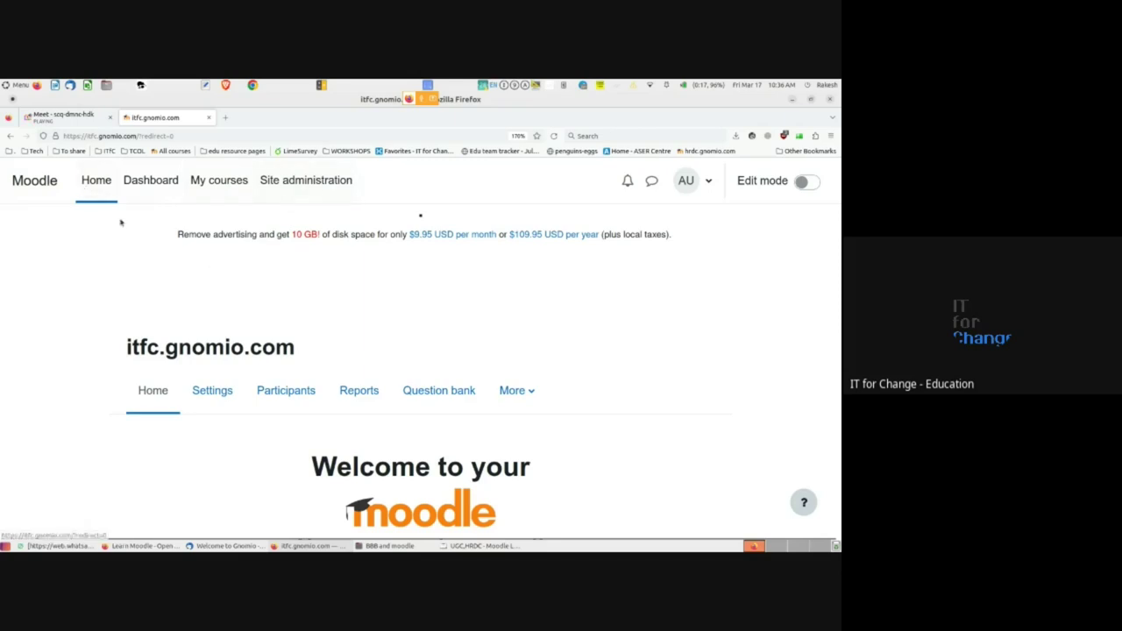
pyautogui.scroll(-5, 171, 333)
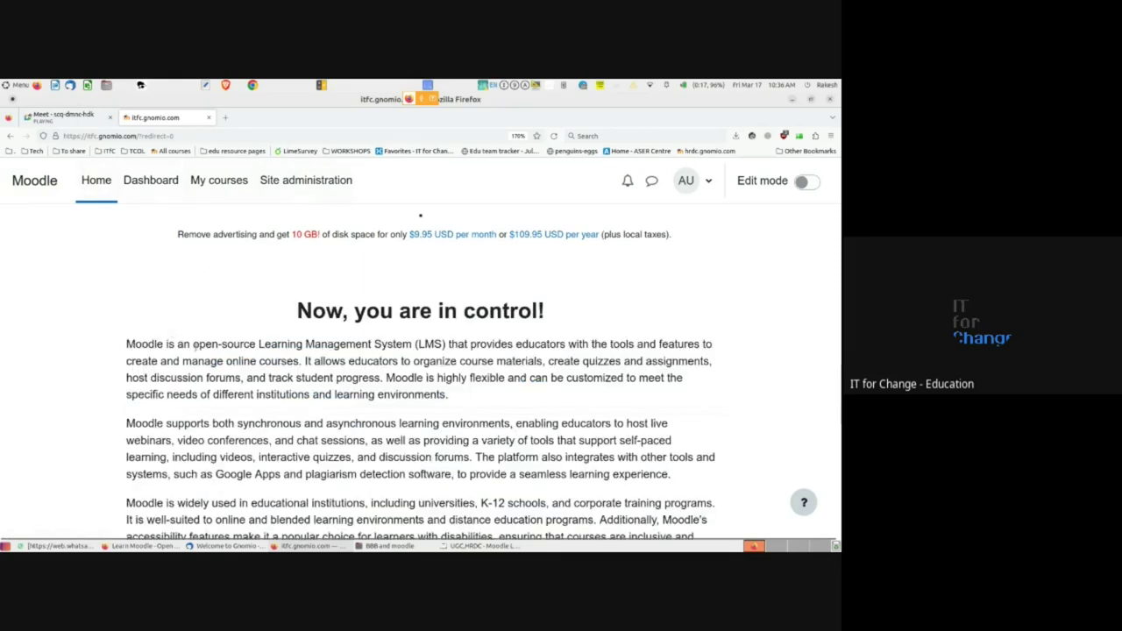
pyautogui.scroll(-2, 194, 348)
pyautogui.scroll(4, 196, 351)
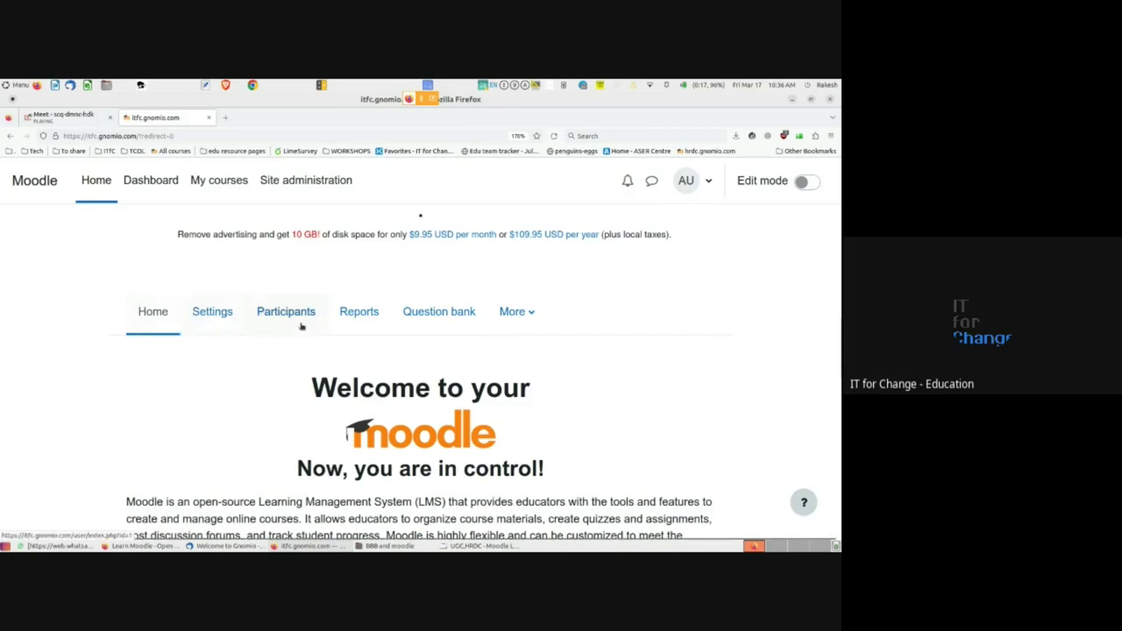
pyautogui.click(217, 314)
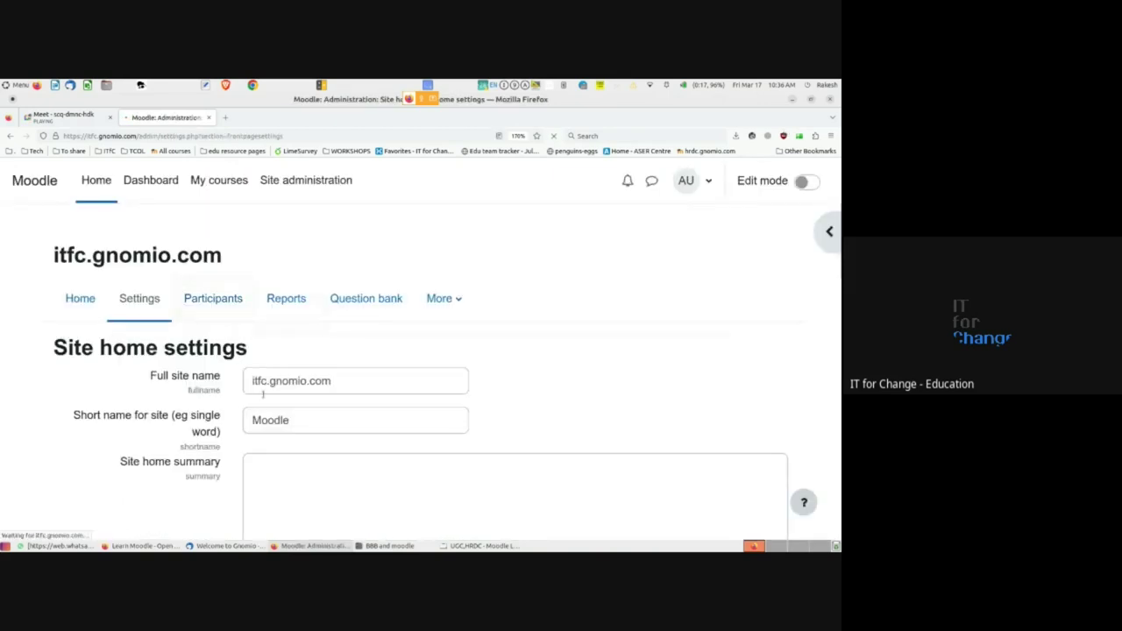
# - Replace the short name 'Moodle' with the owner's first name followed by '_lms'
pyautogui.click(304, 382)
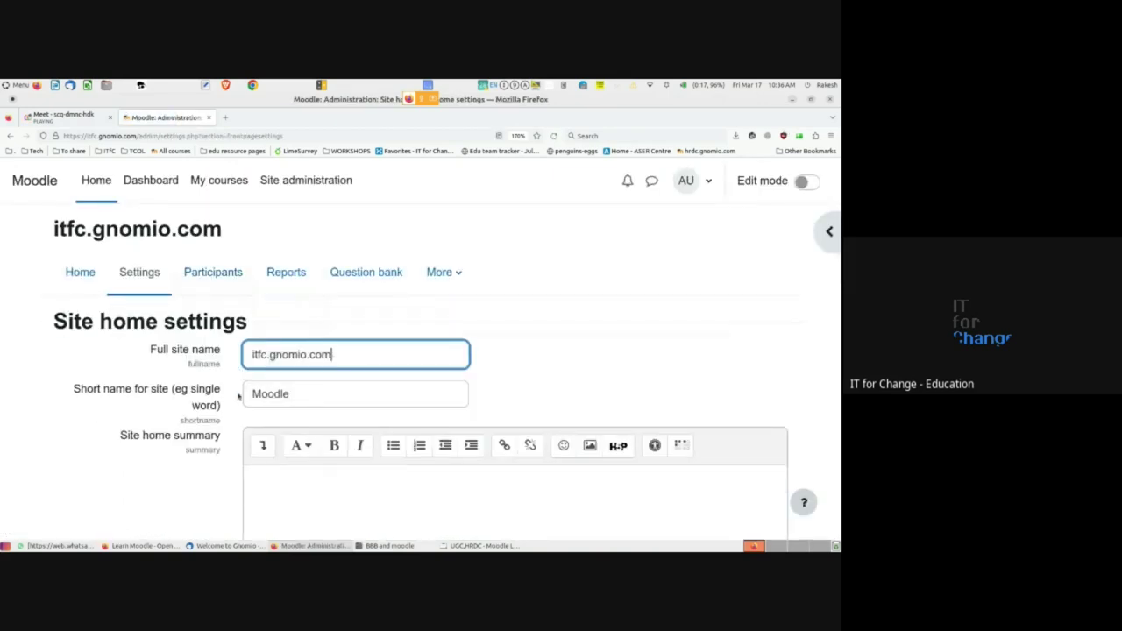
pyautogui.scroll(-2, 241, 399)
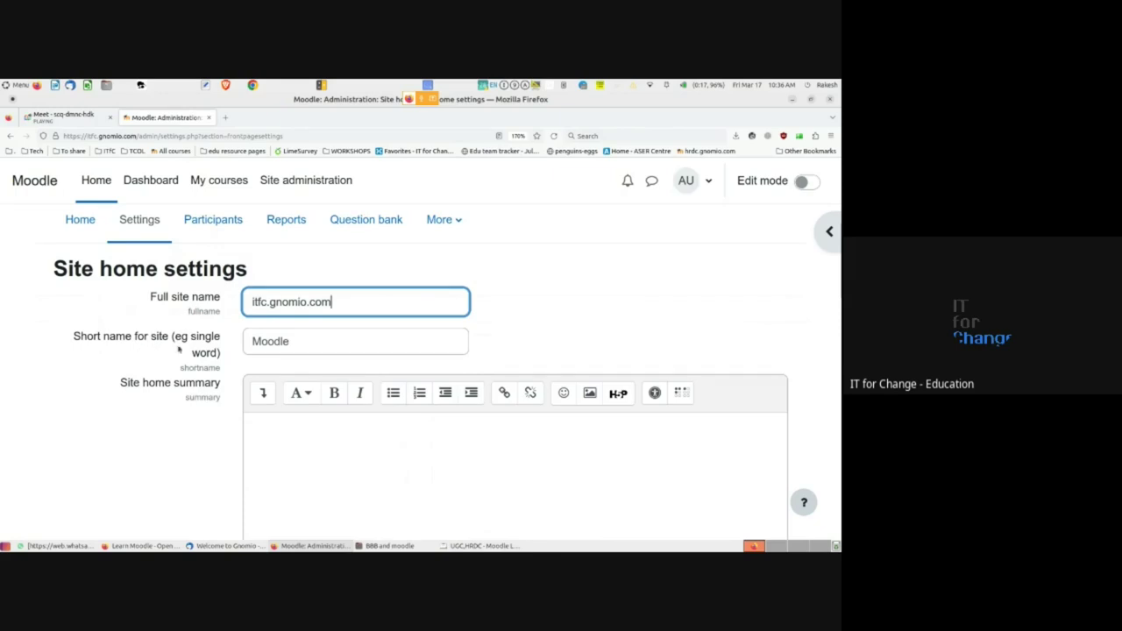
pyautogui.scroll(-2, 277, 347)
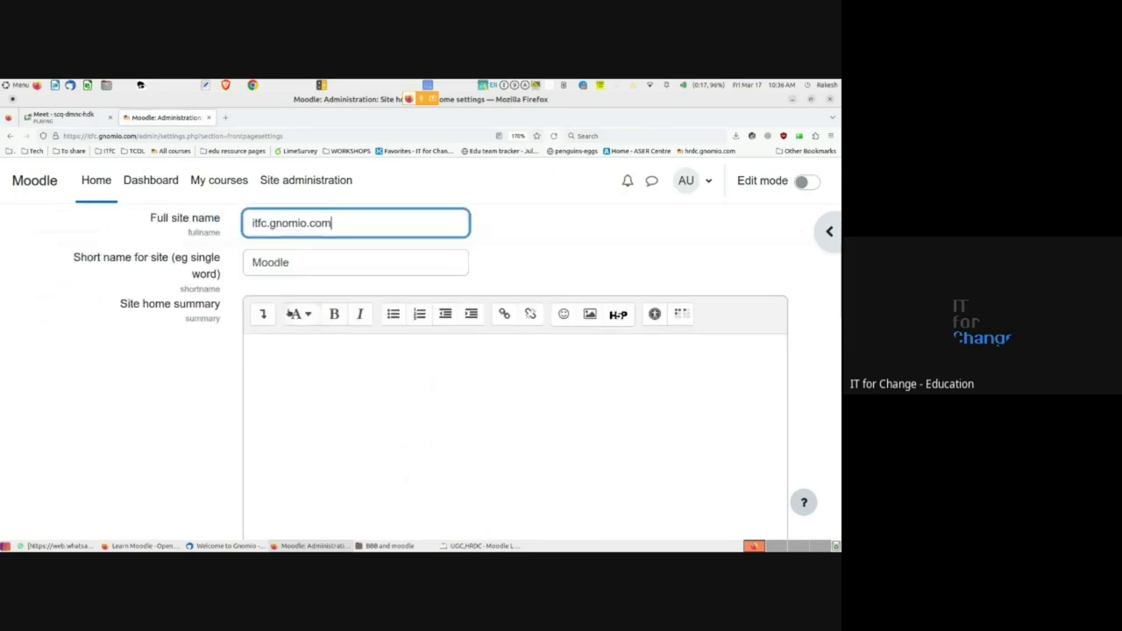
pyautogui.moveTo(290, 262); pyautogui.dragTo(239, 248)
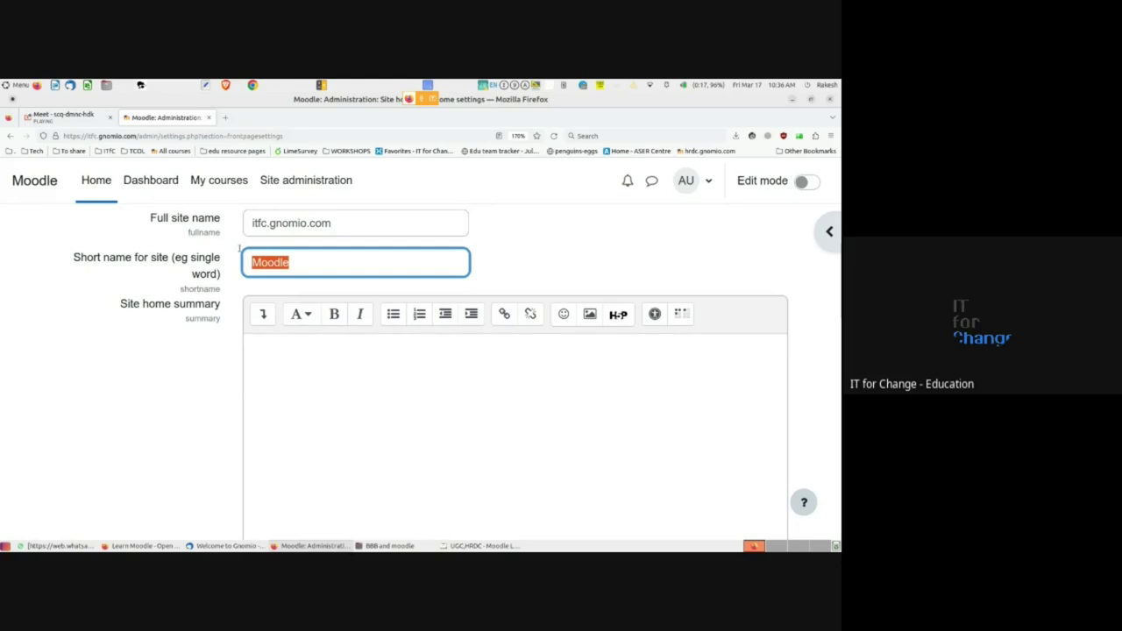
pyautogui.write('rakesh')
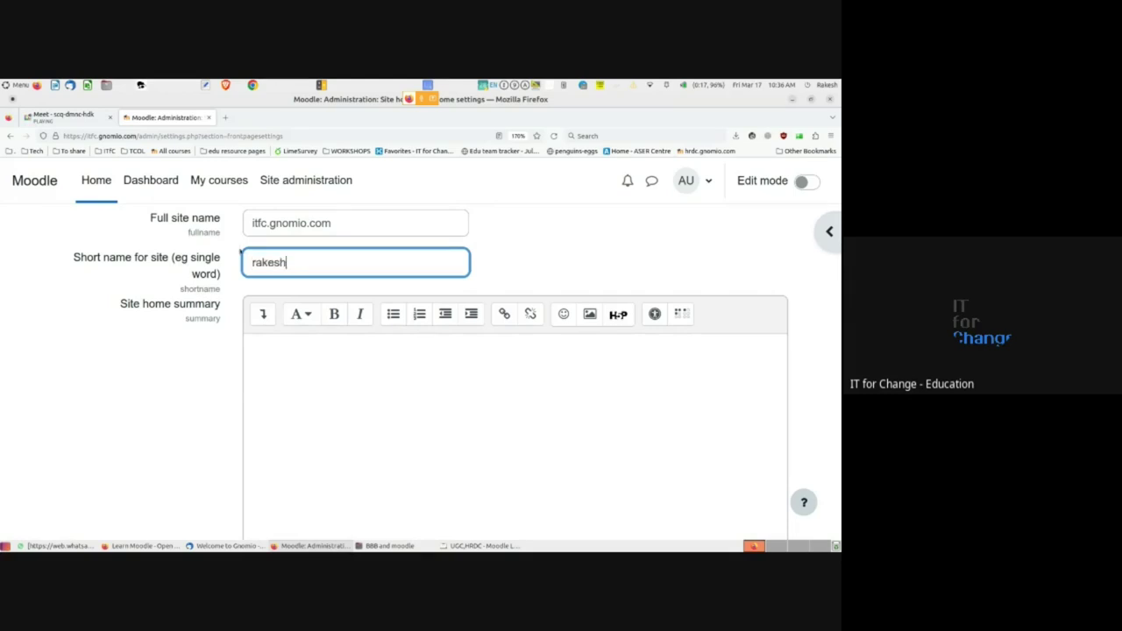
pyautogui.write('lms')
pyautogui.press('Left')
pyautogui.press('Left')
pyautogui.press('Left')
pyautogui.write('_')
# - Scroll past the site home summary editor and save the settings with the new _lms short name
pyautogui.scroll(-2, 186, 405)
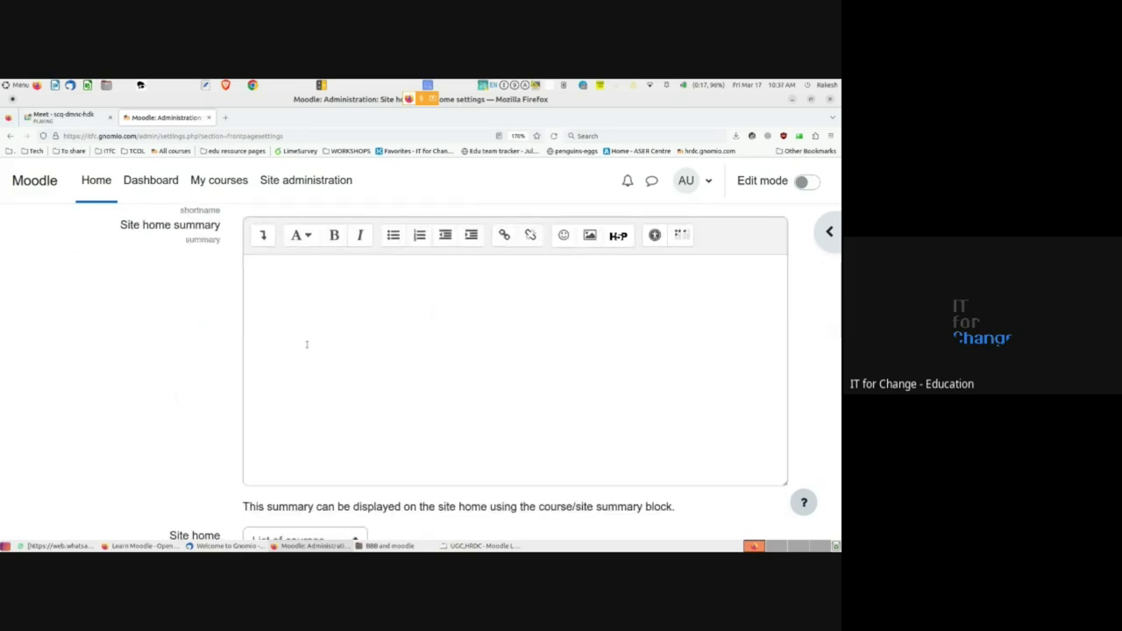
pyautogui.click(285, 298)
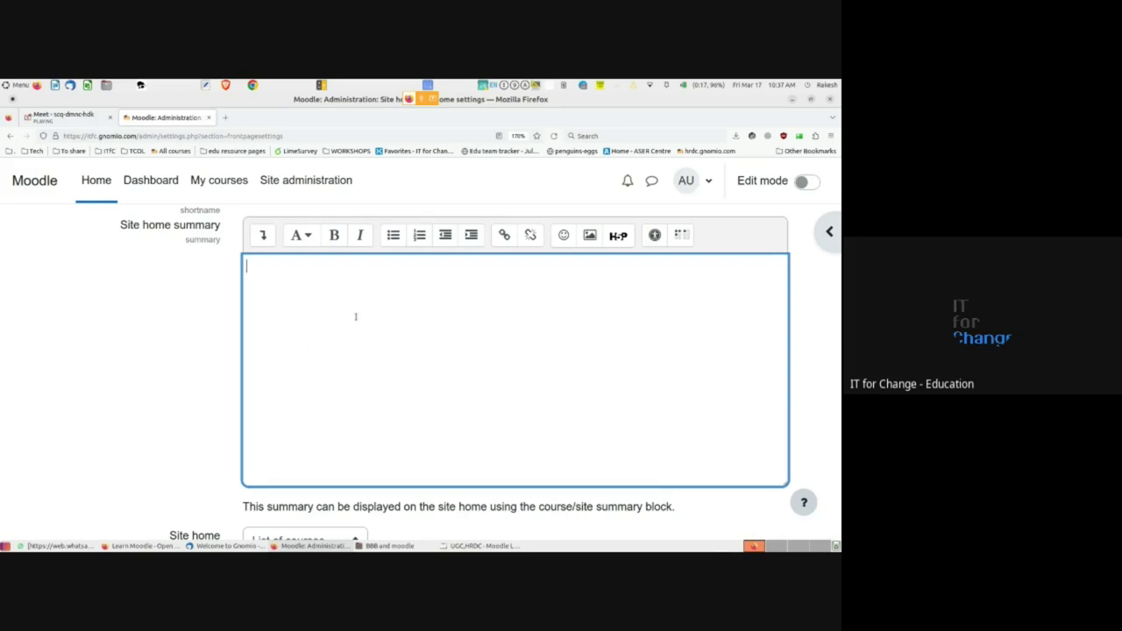
pyautogui.scroll(-3, 309, 348)
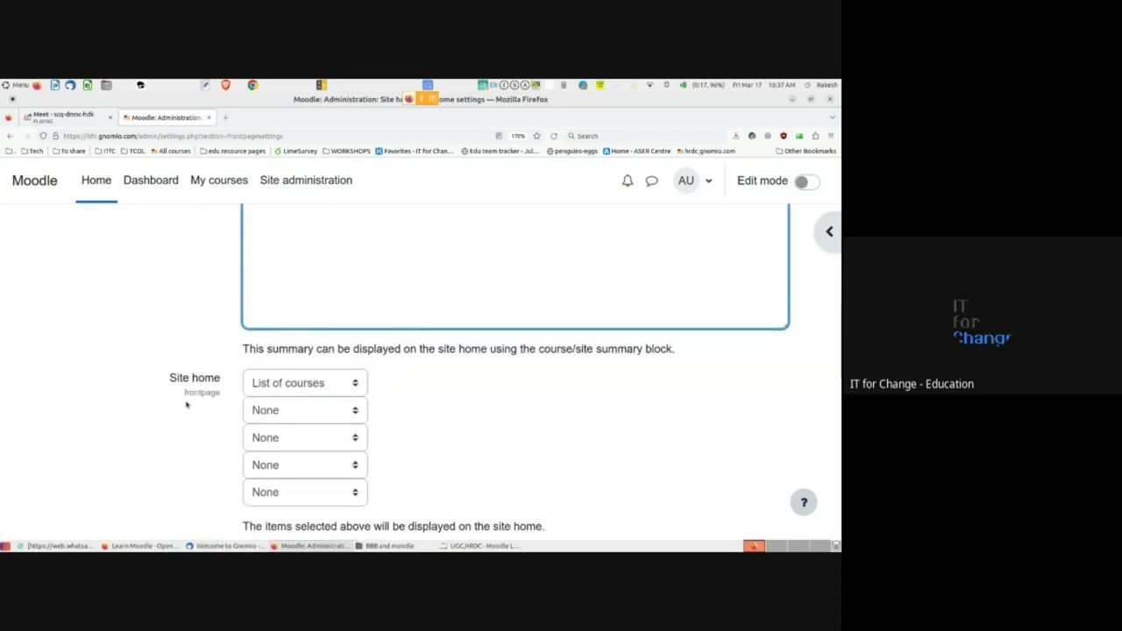
pyautogui.scroll(-5, 187, 403)
pyautogui.scroll(-8, 187, 404)
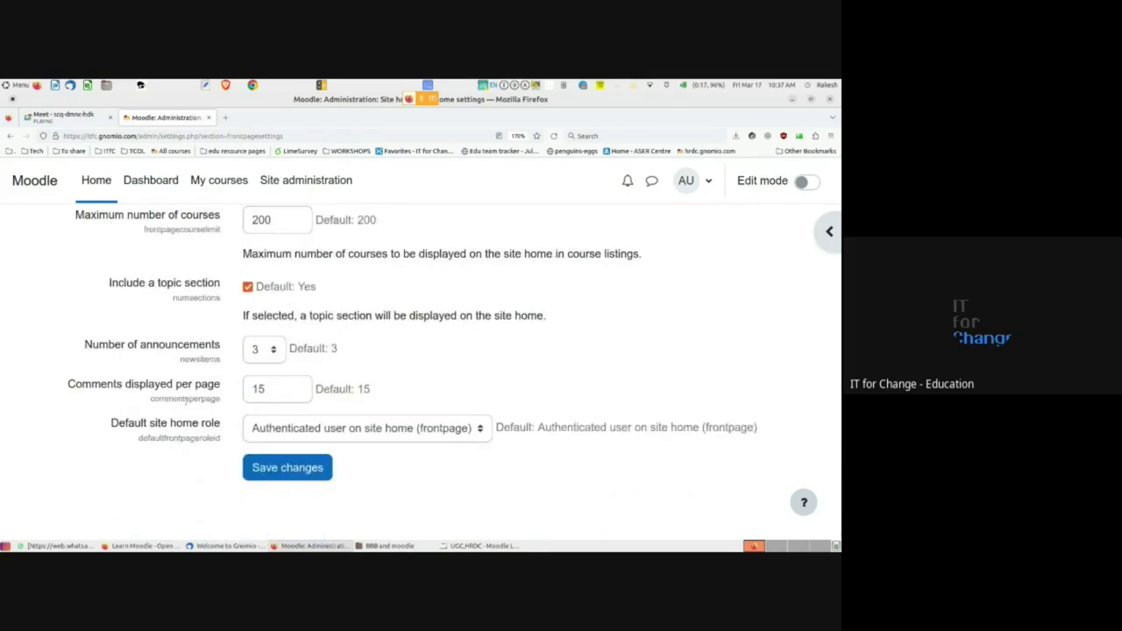
pyautogui.scroll(3, 186, 402)
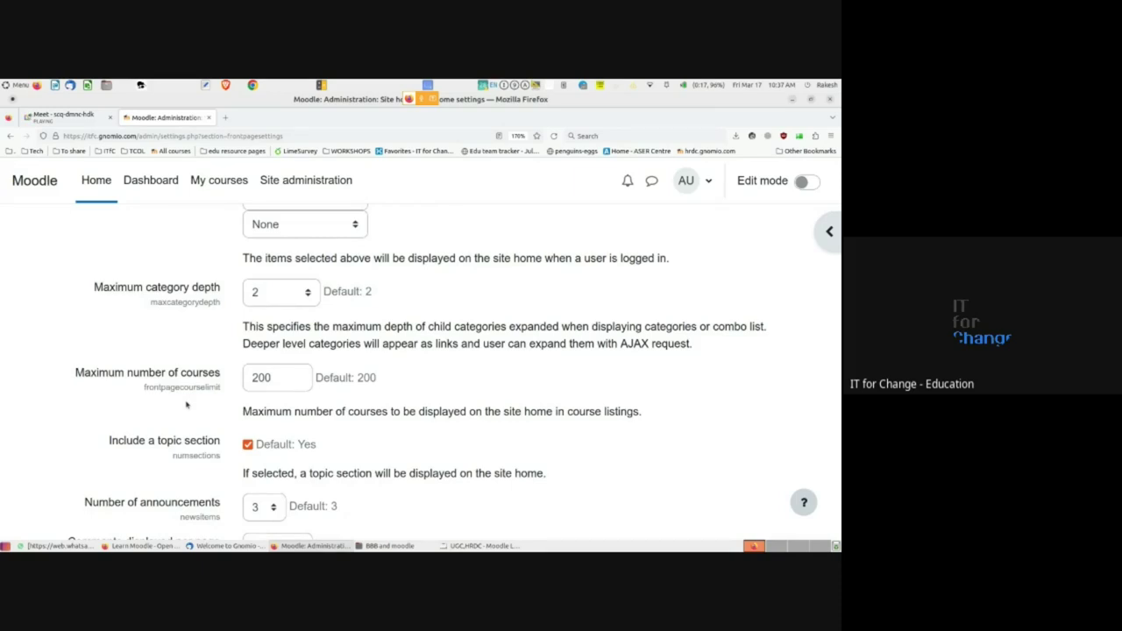
pyautogui.scroll(2, 188, 403)
pyautogui.scroll(-6, 190, 402)
pyautogui.click(255, 467)
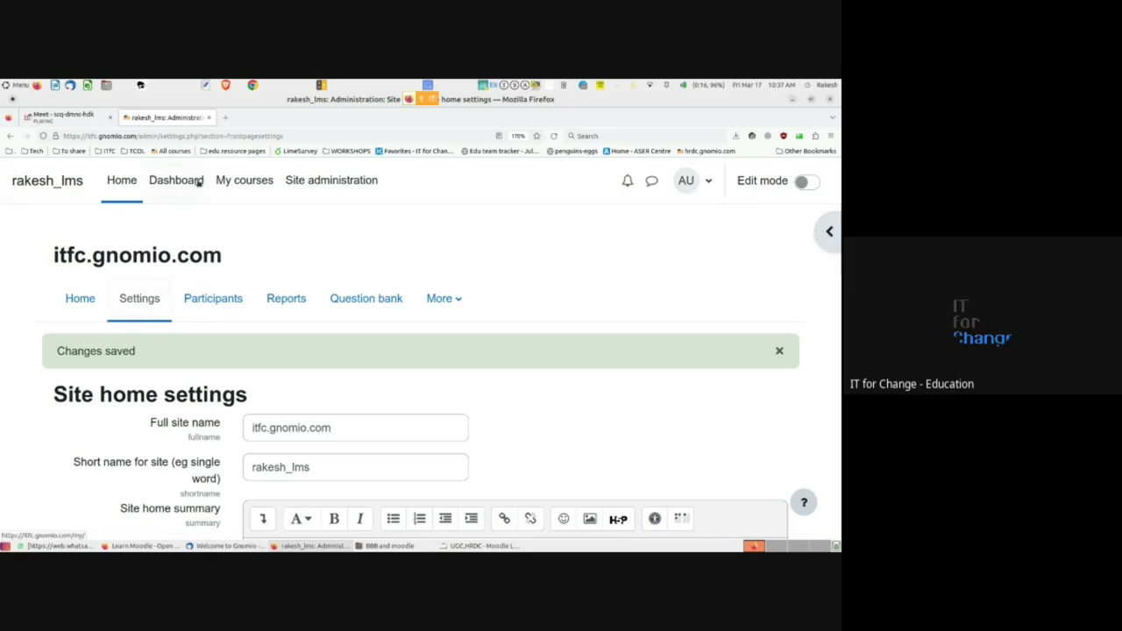
# - Open the Admin User's Preferences page from the AU account menu
pyautogui.click(707, 182)
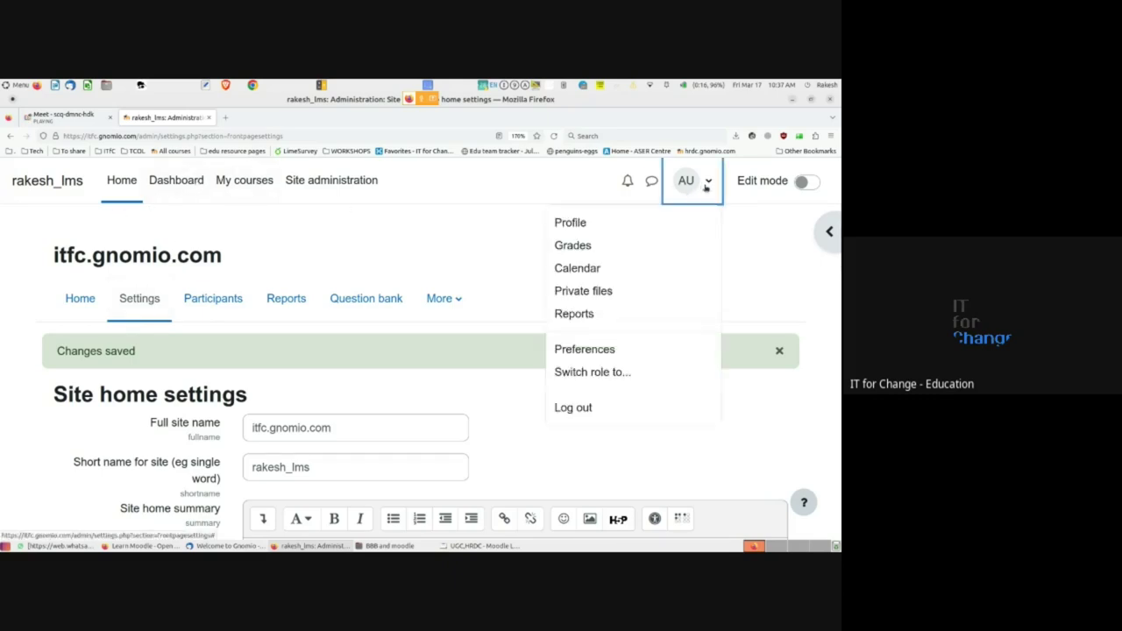
pyautogui.click(603, 349)
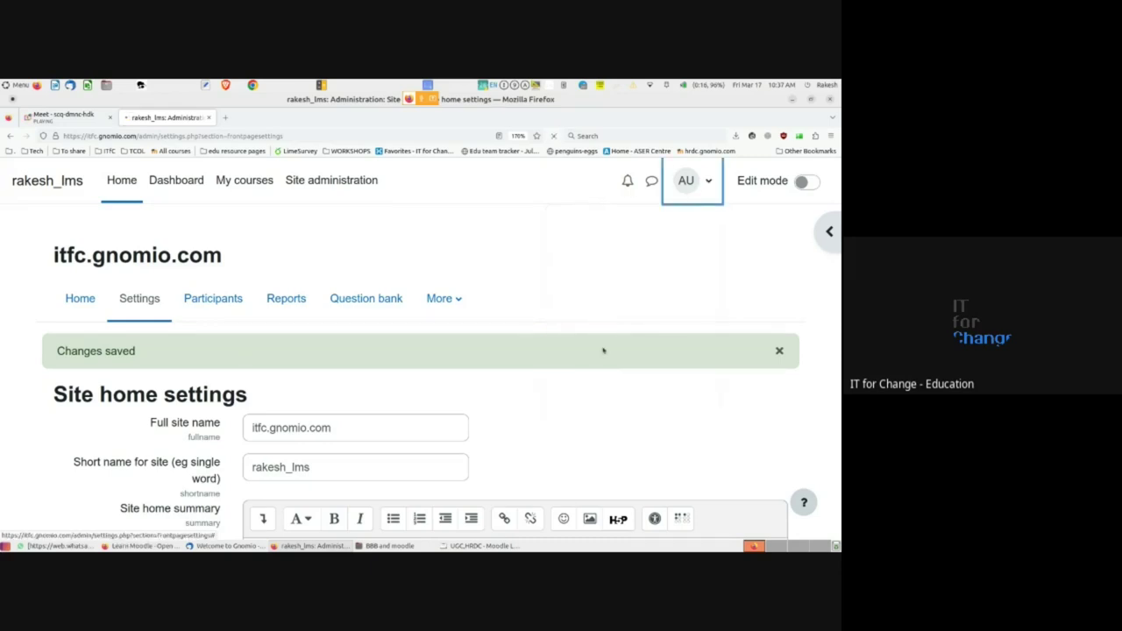
pyautogui.scroll(-3, 341, 399)
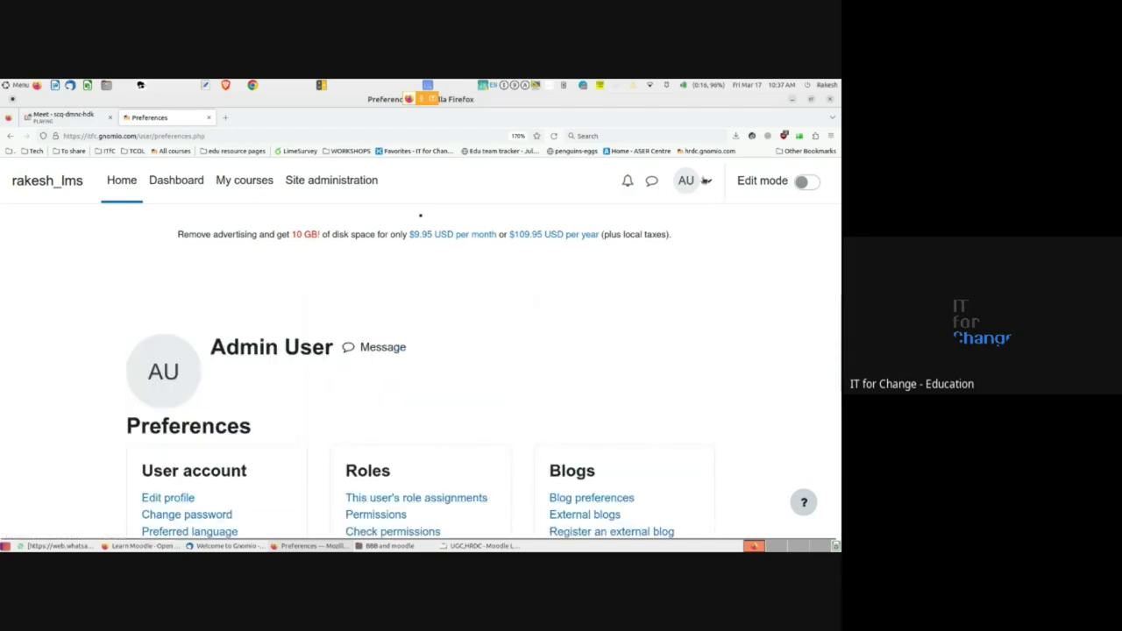
# - Open the AU account menu over the Preferences page, close it, then reopen it
pyautogui.click(708, 181)
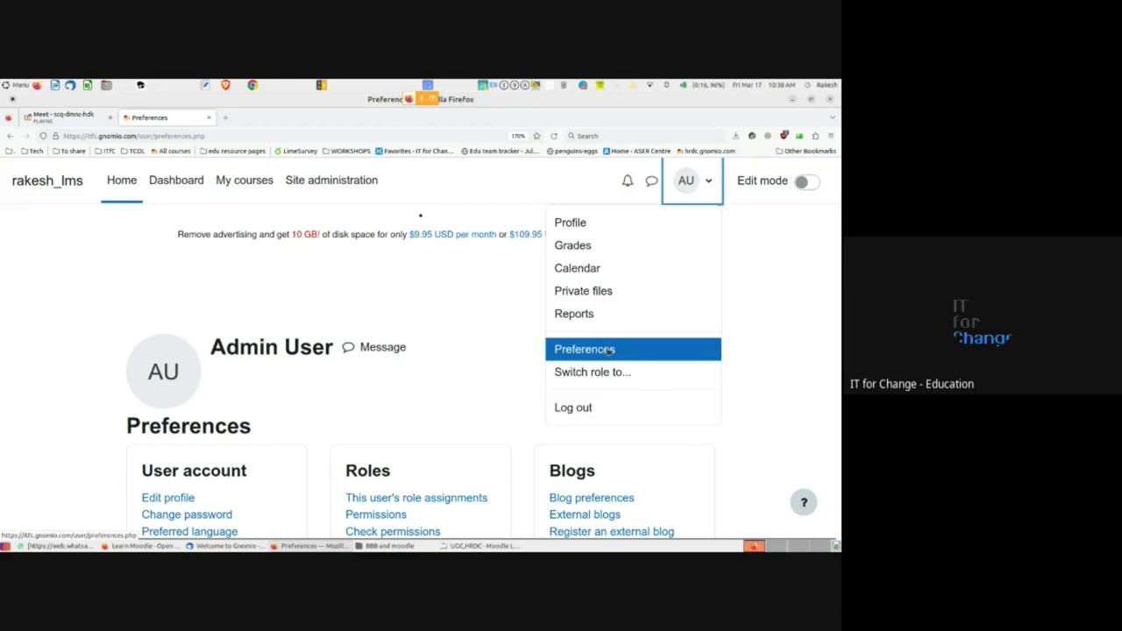
pyautogui.click(511, 383)
pyautogui.click(704, 183)
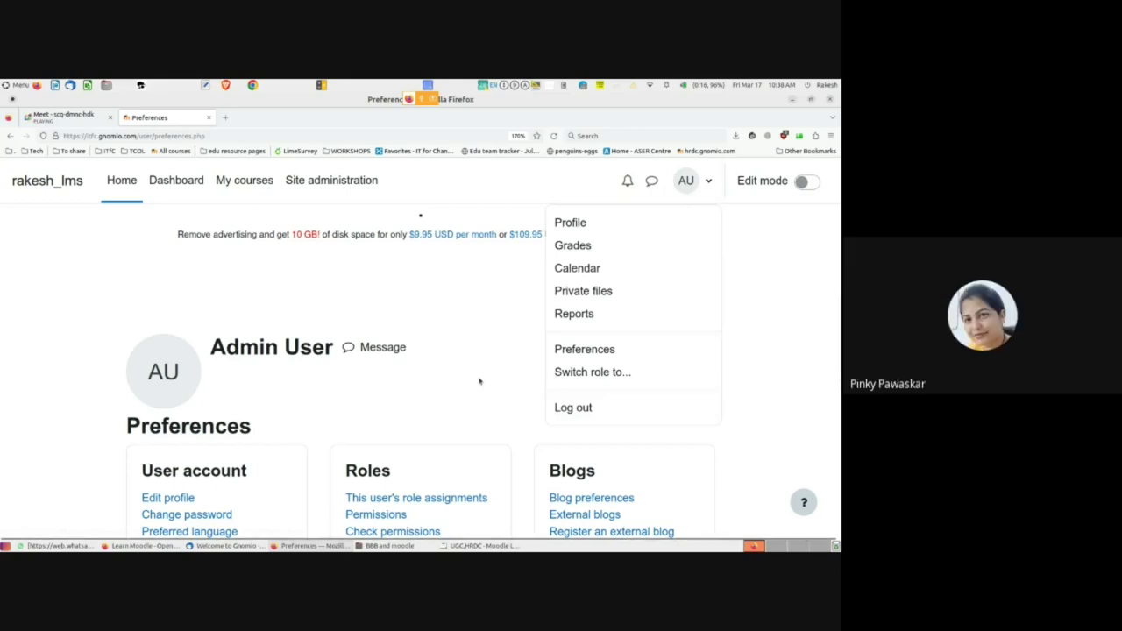
# - Go to the Switch role page and zoom out to show all roles, Manager through Guest
pyautogui.click(594, 373)
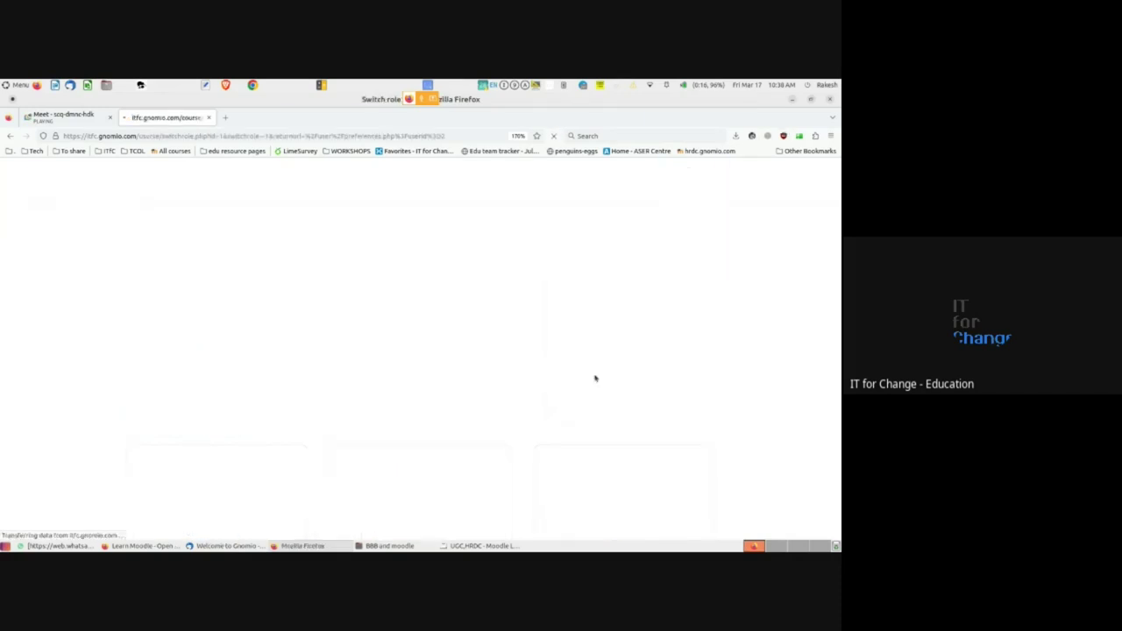
pyautogui.scroll(-3, 348, 416)
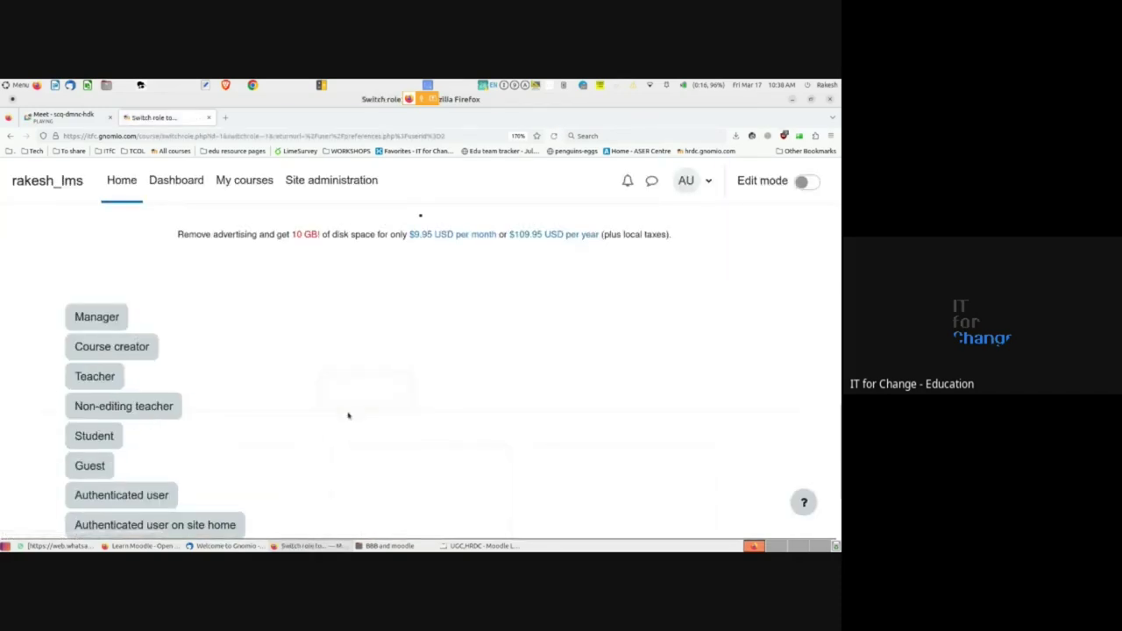
pyautogui.hotkey('ctrl', '-')
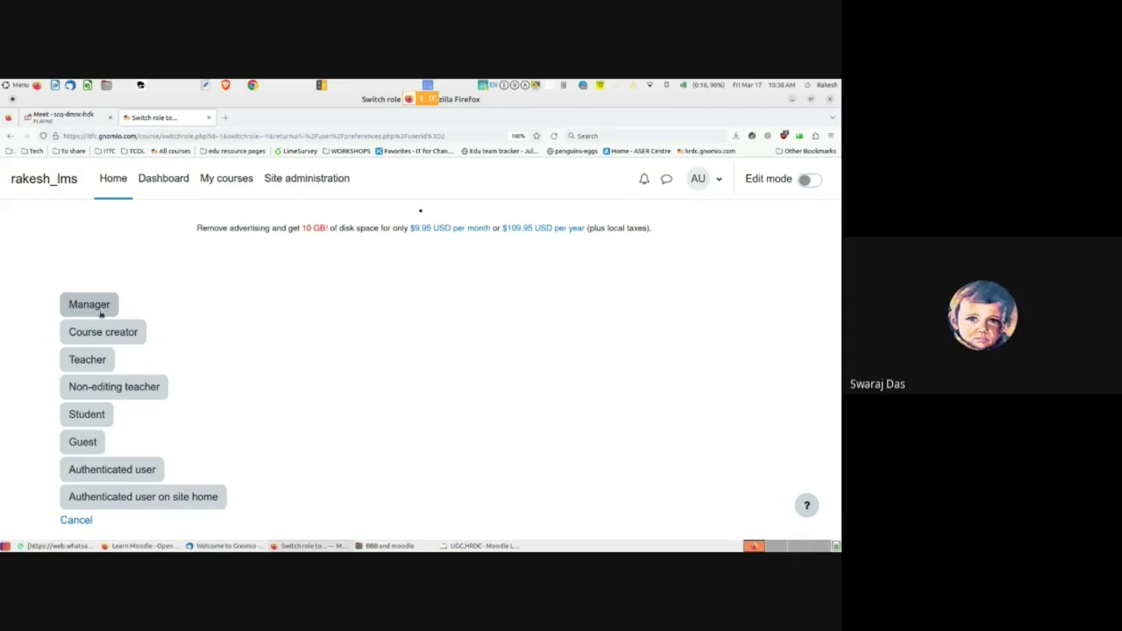
pyautogui.click(716, 180)
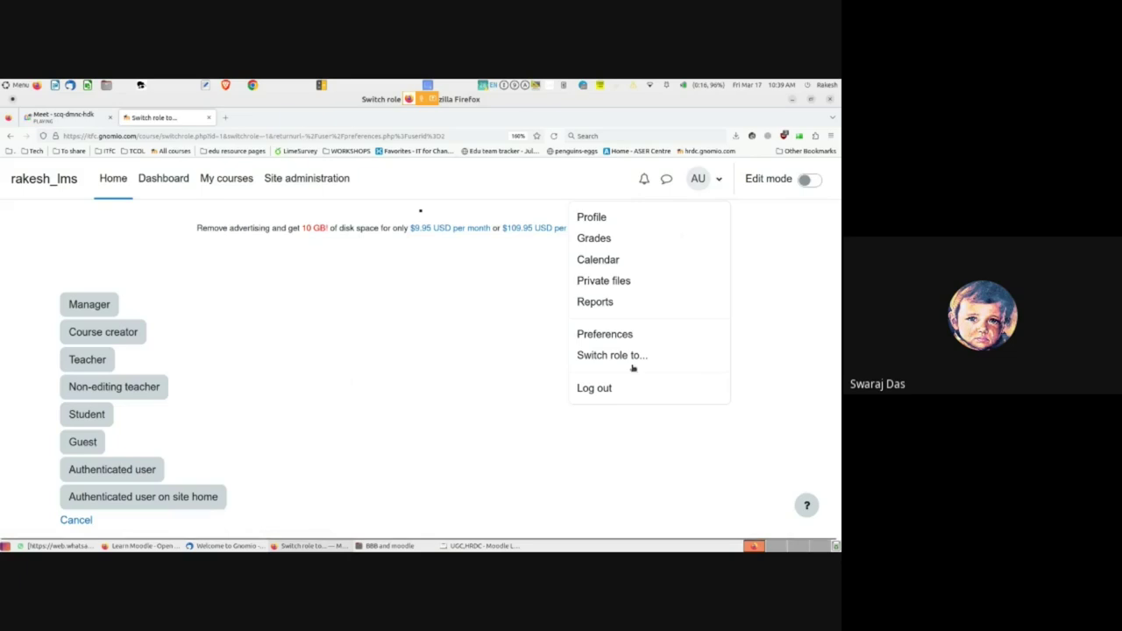
pyautogui.click(435, 398)
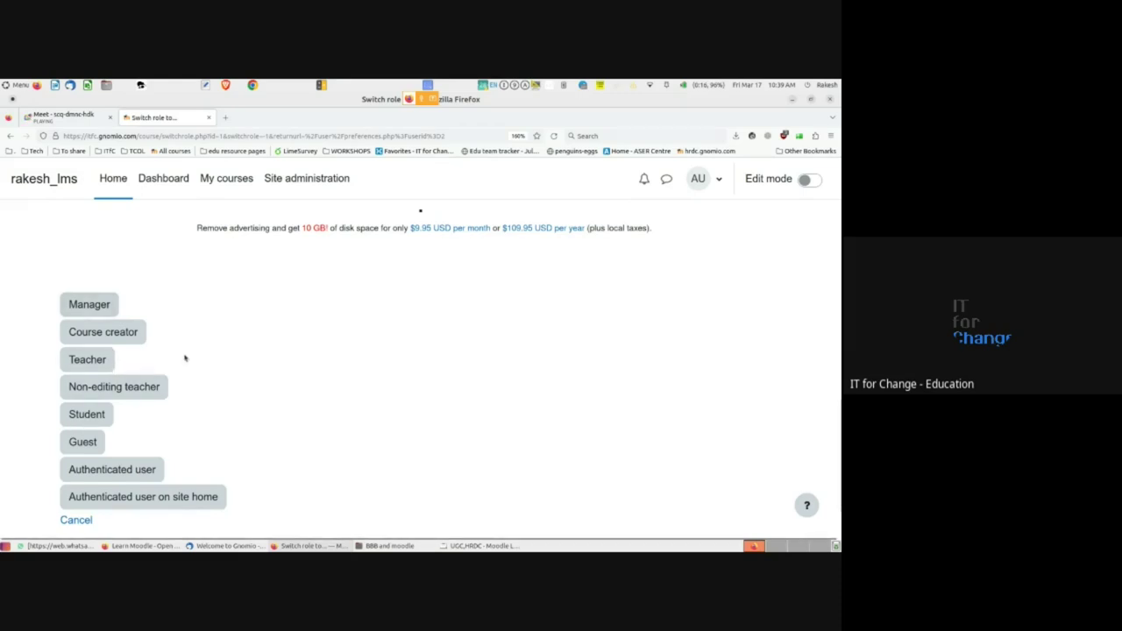
# - Scroll through the roles on the Switch role list, then bring the Google Meet call into view
pyautogui.scroll(-1, 184, 357)
pyautogui.scroll(2, 184, 358)
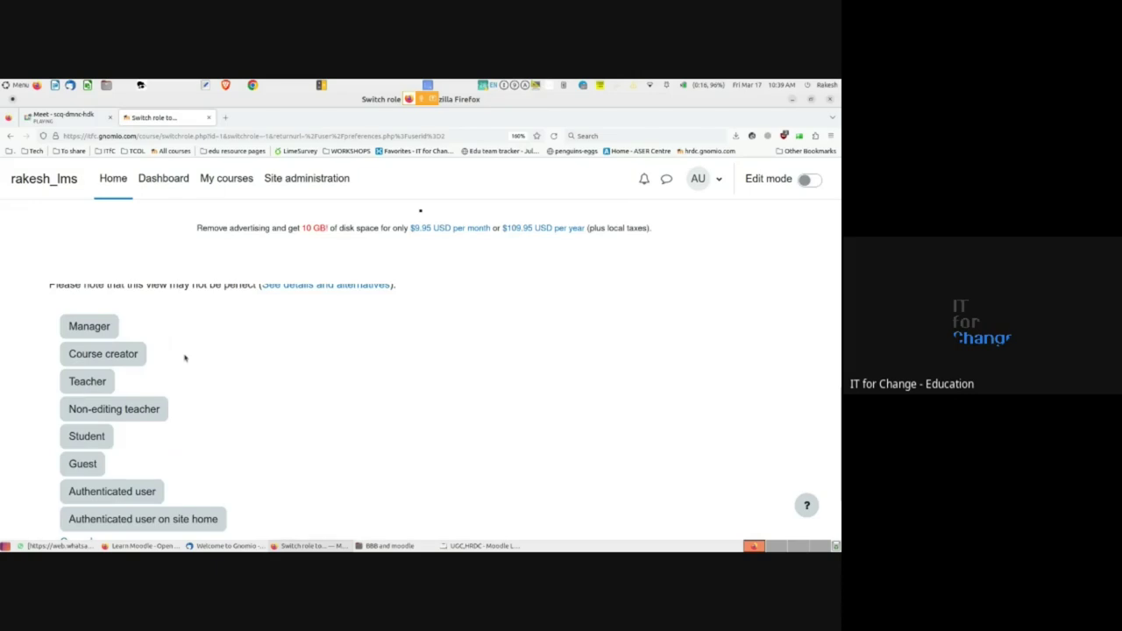
pyautogui.scroll(2, 180, 359)
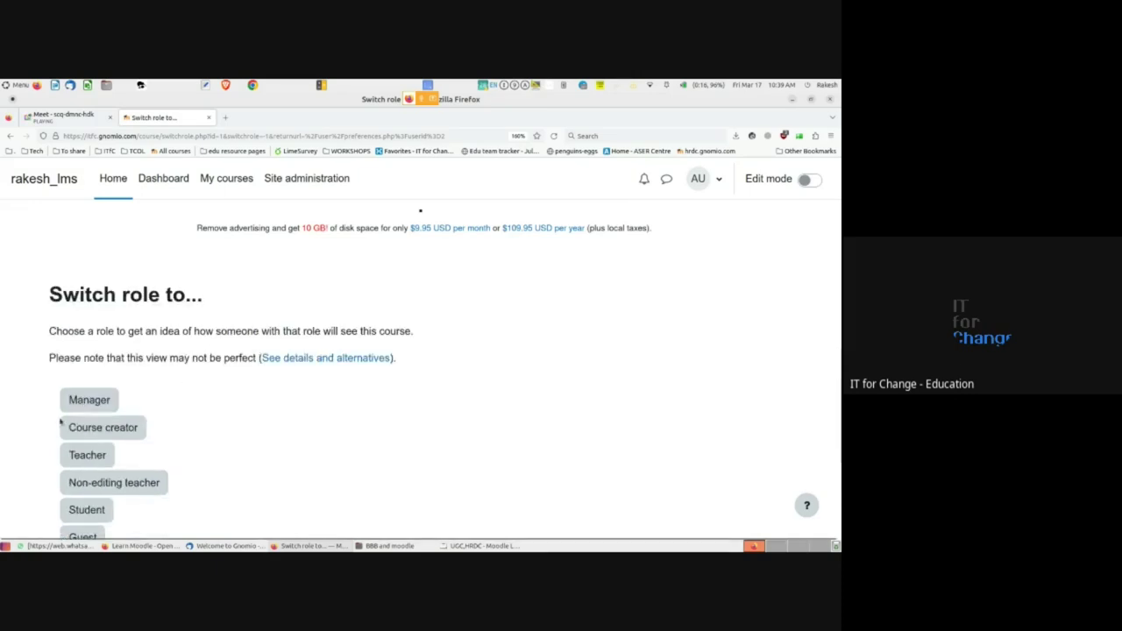
pyautogui.scroll(-2, 60, 423)
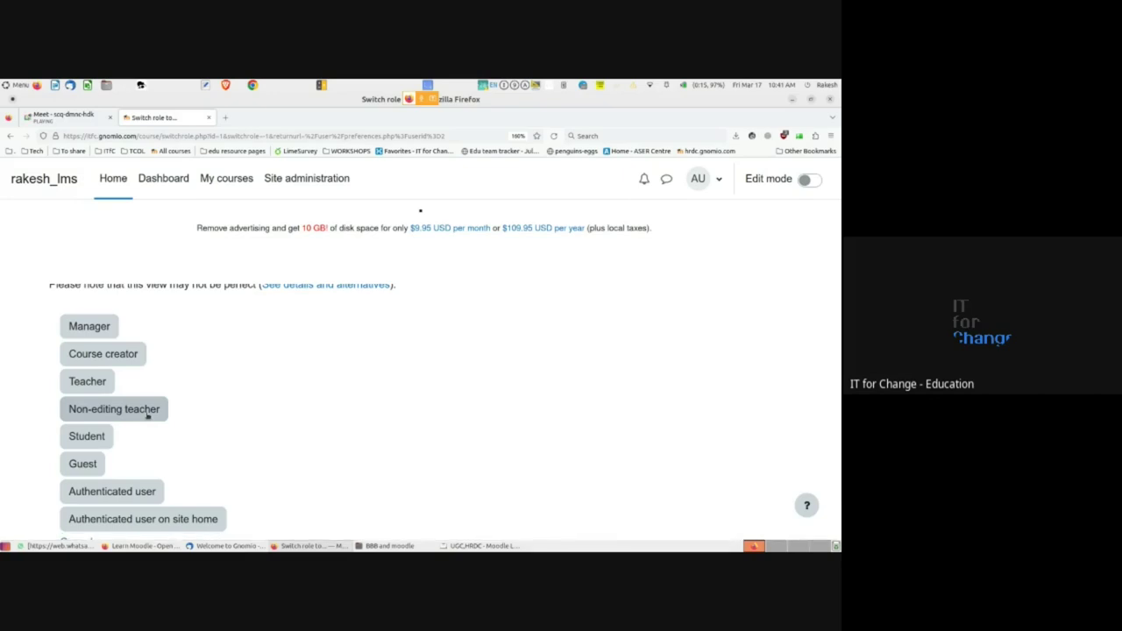
pyautogui.scroll(-2, 147, 417)
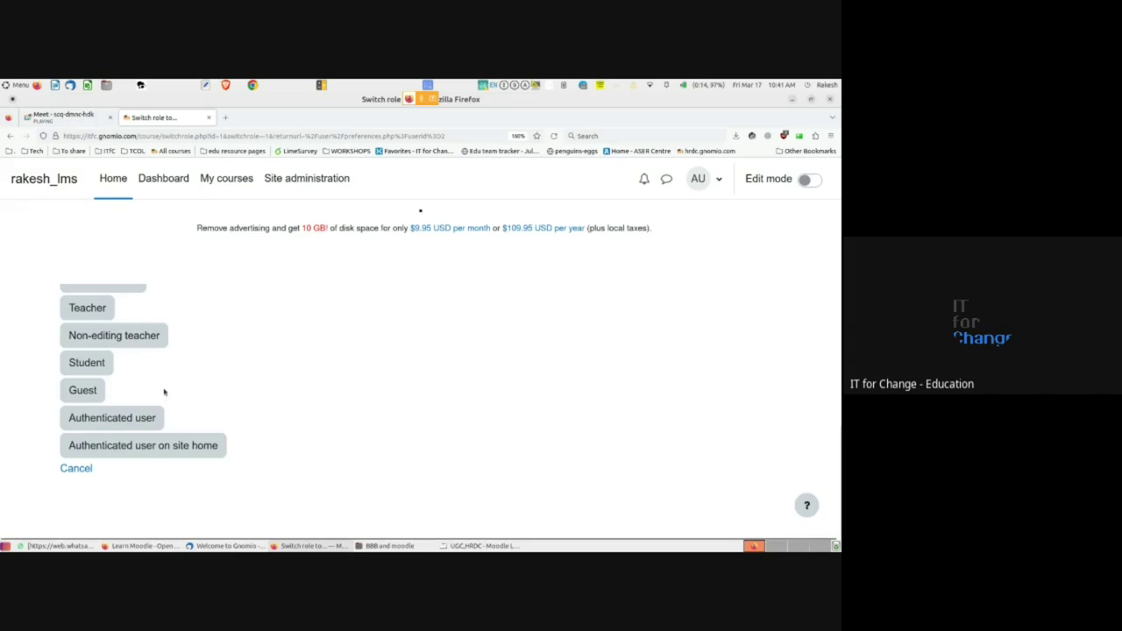
pyautogui.scroll(2, 163, 394)
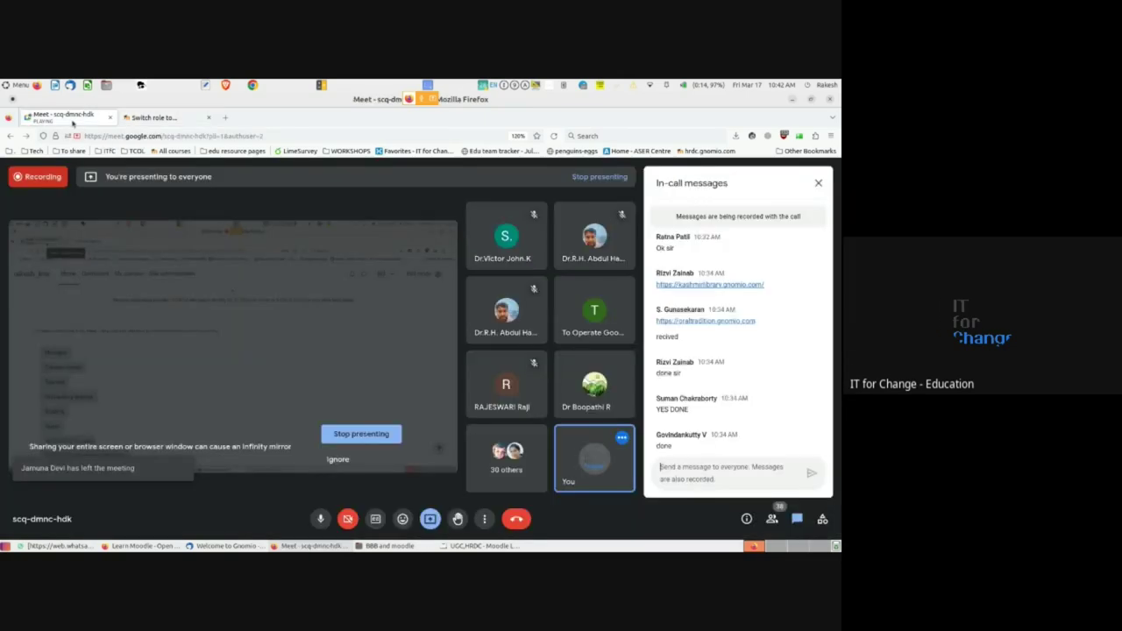
pyautogui.click(72, 120)
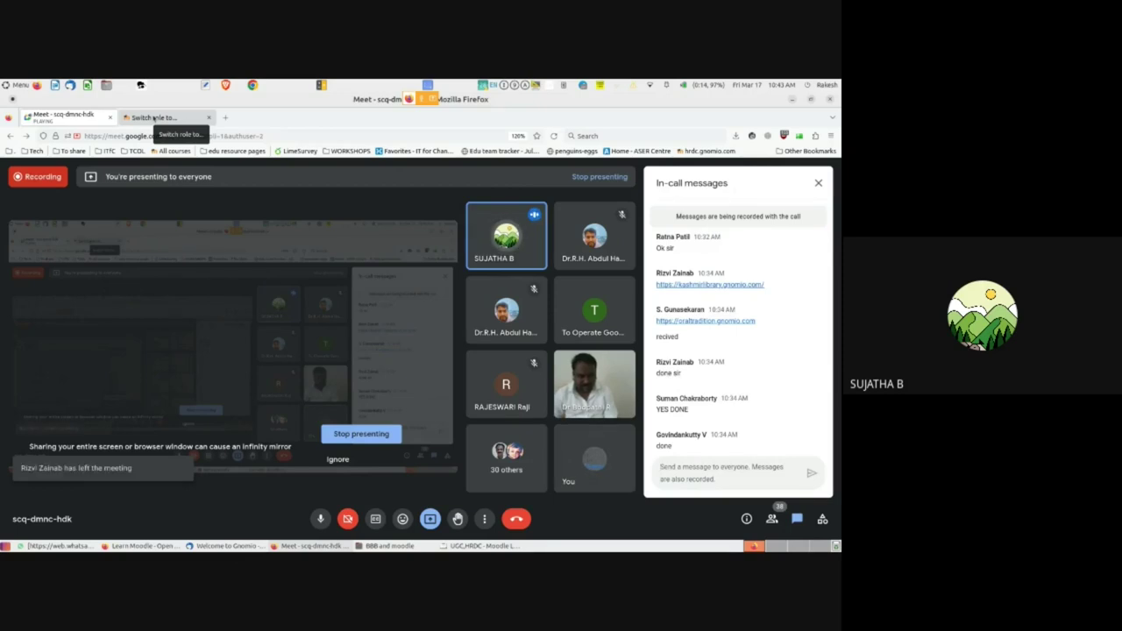
# - Return to the Moodle 'Switch role to...' browser tab
pyautogui.click(153, 117)
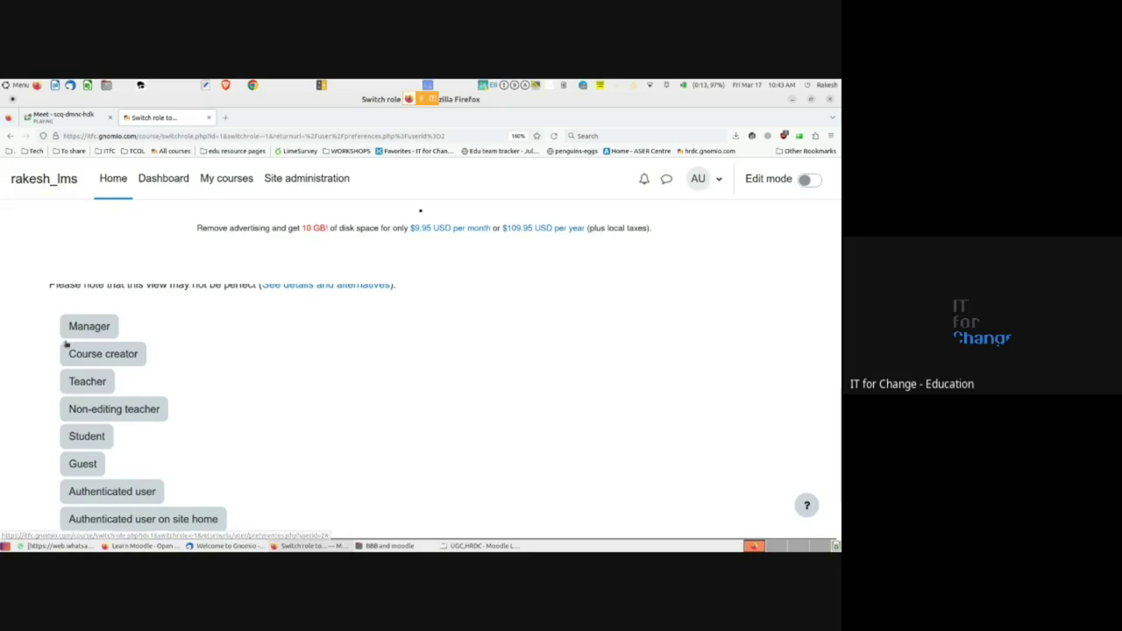
# - Check the user menu and help panel, then cancel the role switch to return to Preferences
pyautogui.click(720, 181)
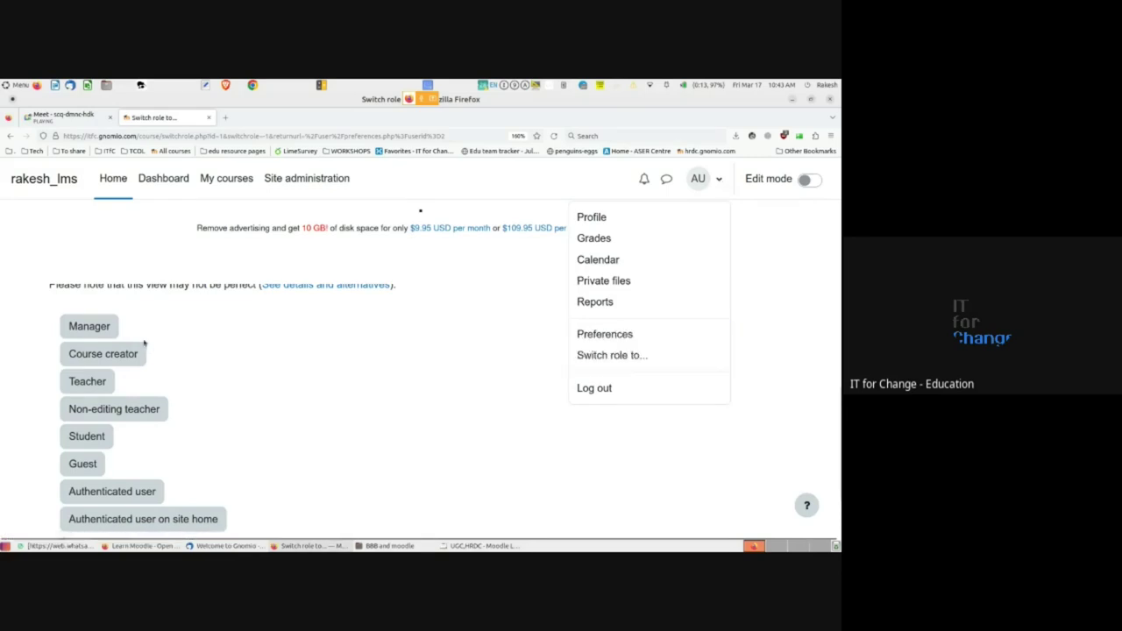
pyautogui.click(326, 488)
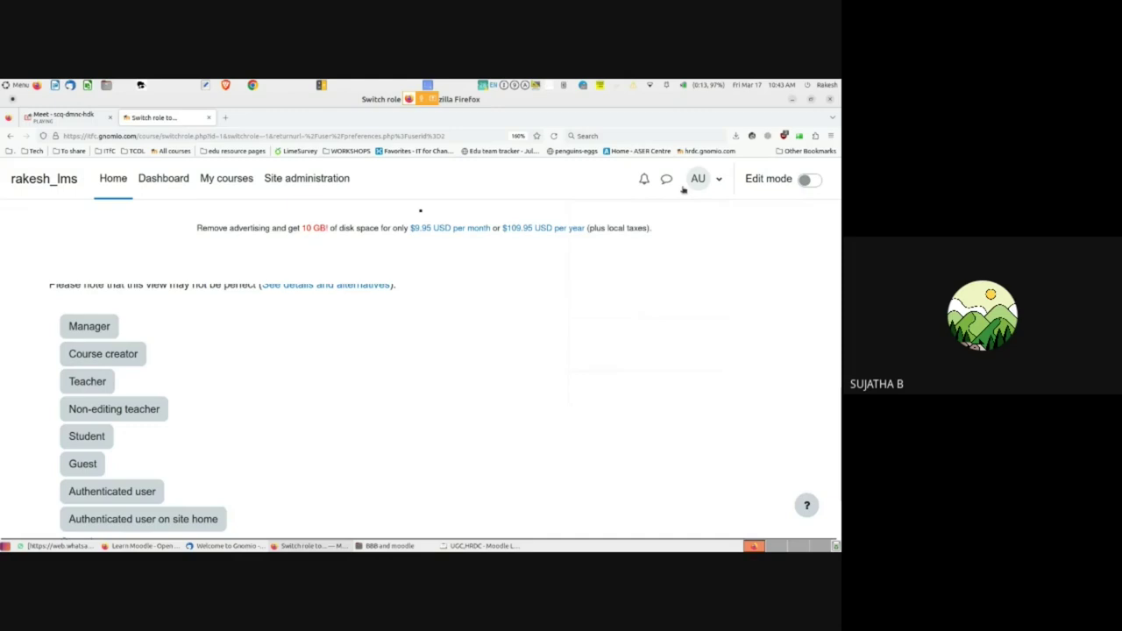
pyautogui.scroll(-1, 243, 400)
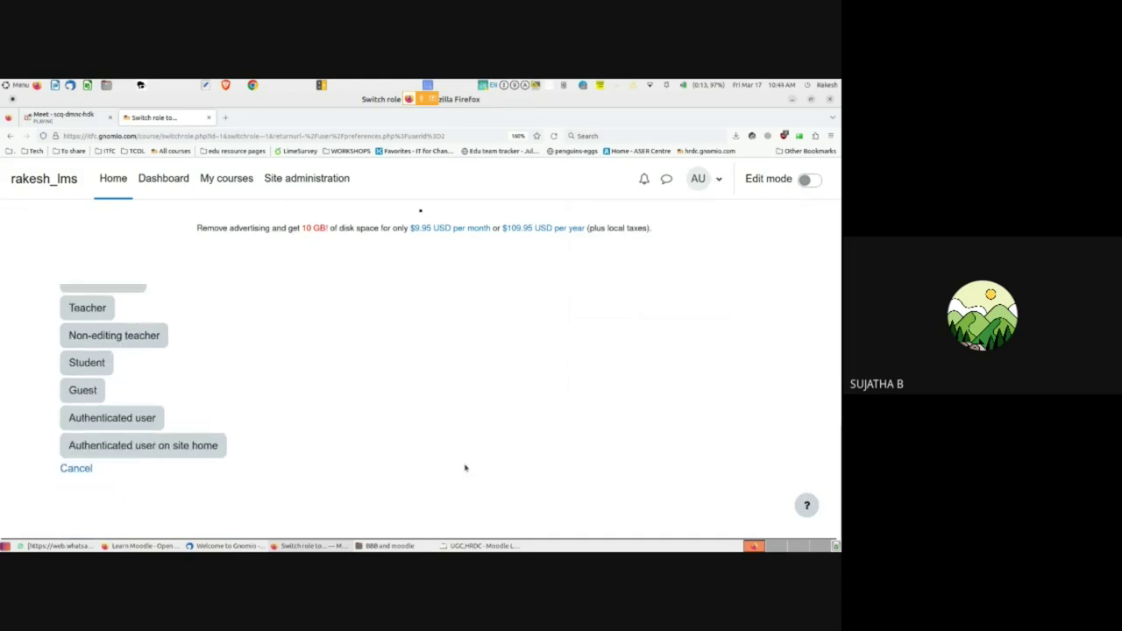
pyautogui.click(806, 505)
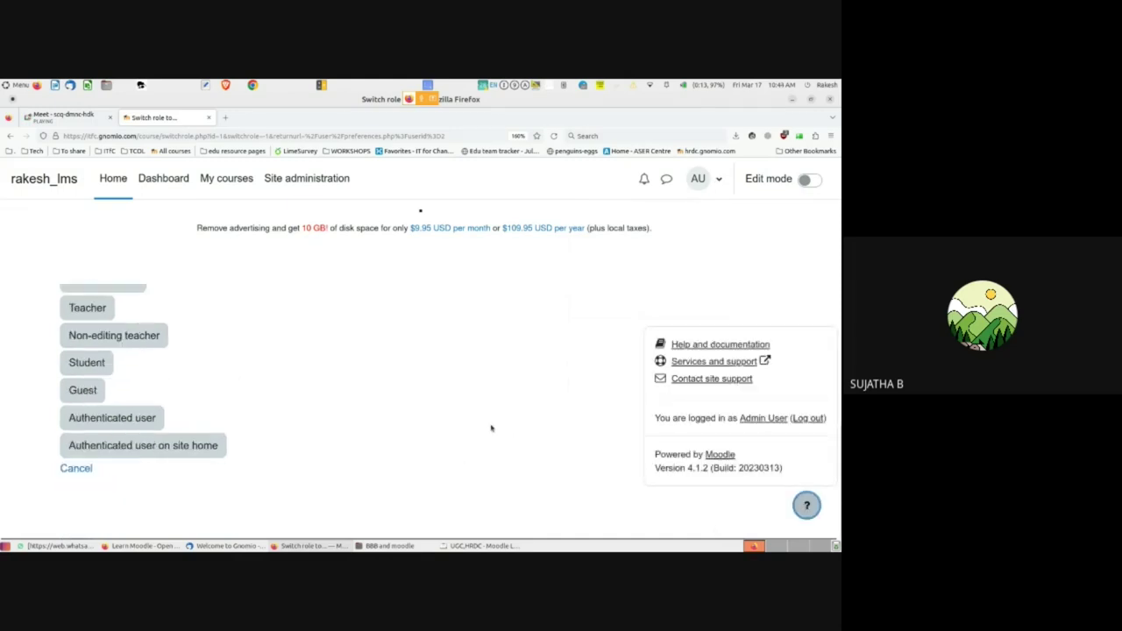
pyautogui.click(490, 427)
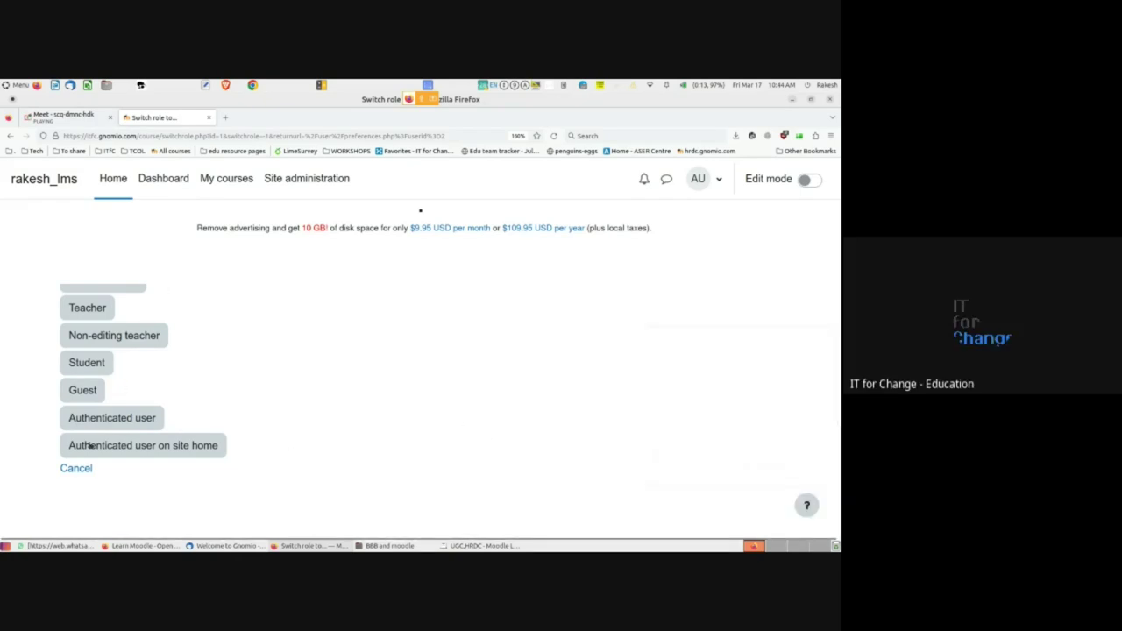
pyautogui.click(72, 468)
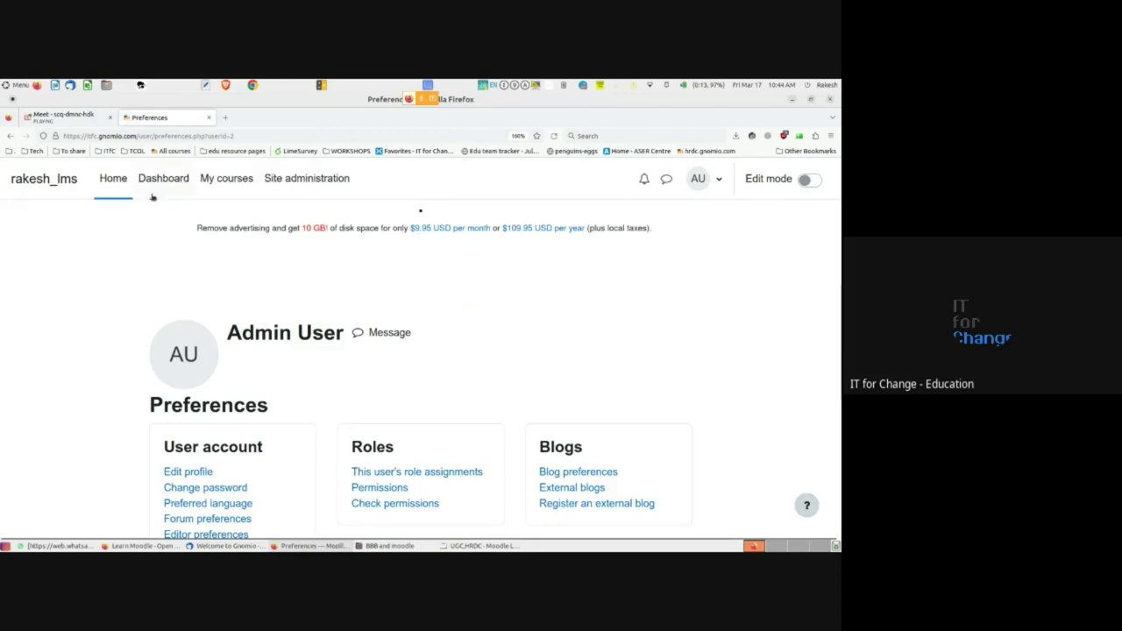
# - View My courses, dismiss the Courses and categories tour, and go to Site administration
pyautogui.click(217, 188)
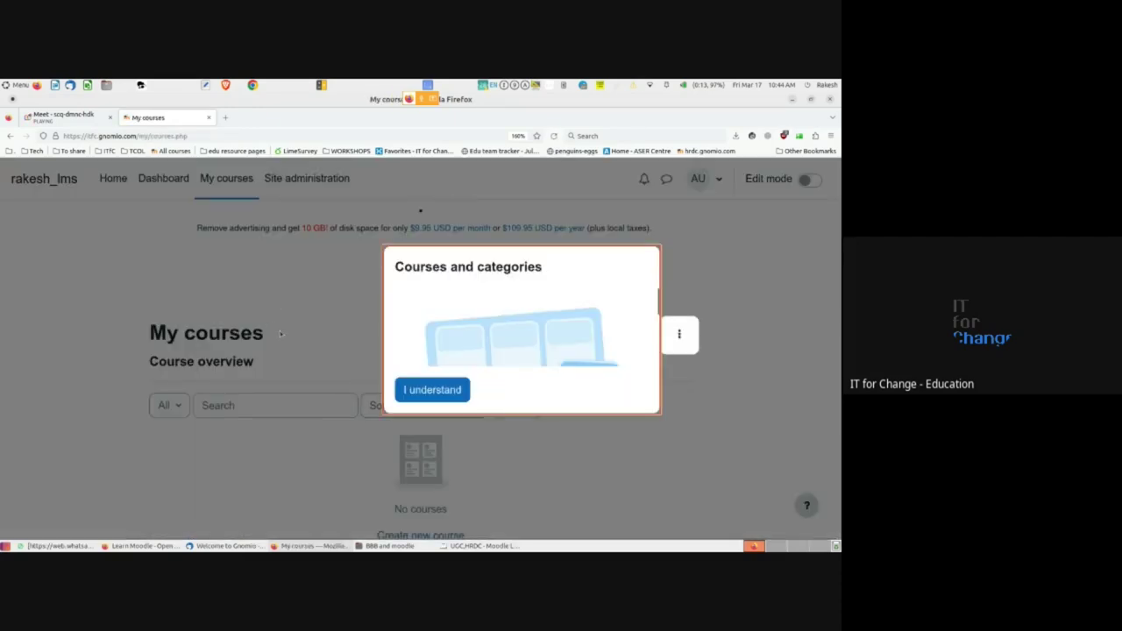
pyautogui.click(432, 391)
pyautogui.scroll(-2, 217, 419)
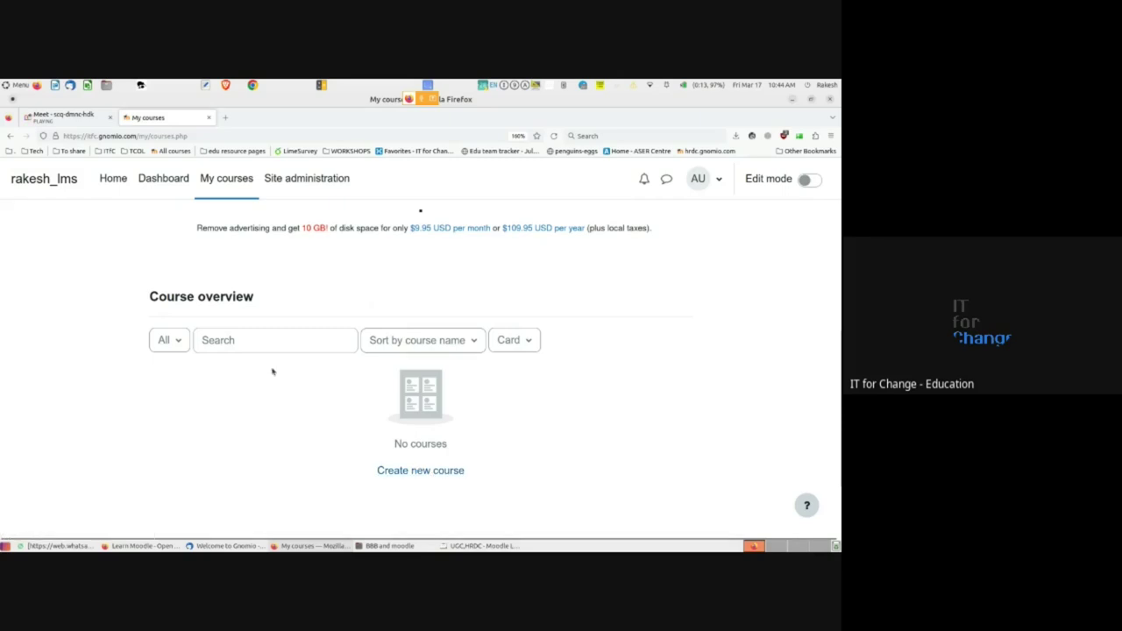
pyautogui.click(296, 180)
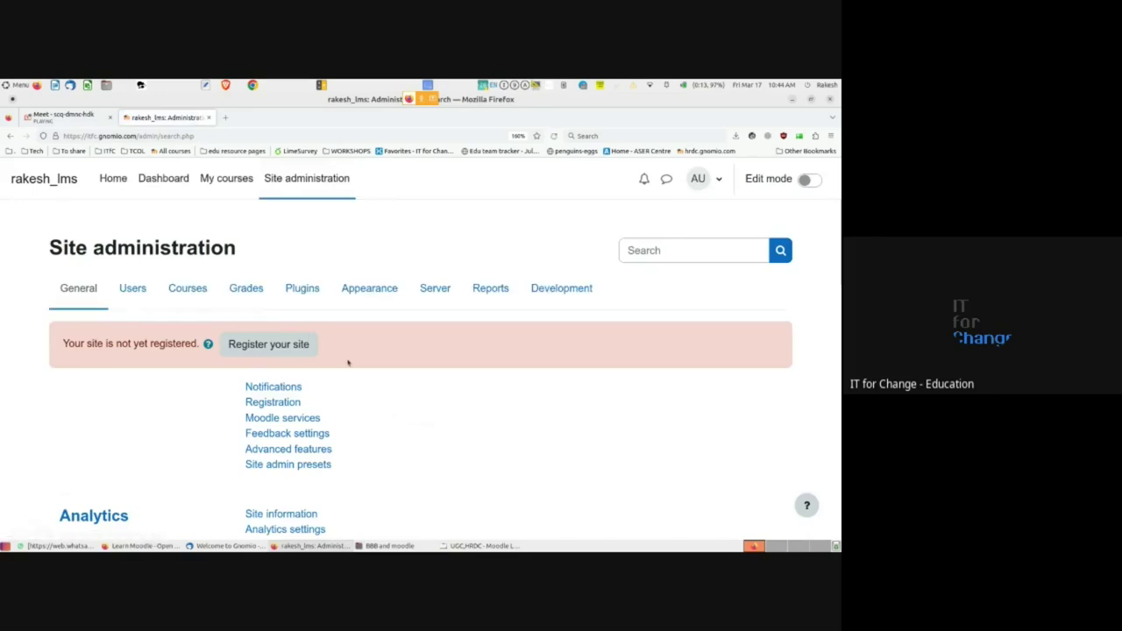
# - Show the Site administration Courses tab with Manage courses, Add a category and Add a new course
pyautogui.scroll(-2, 348, 361)
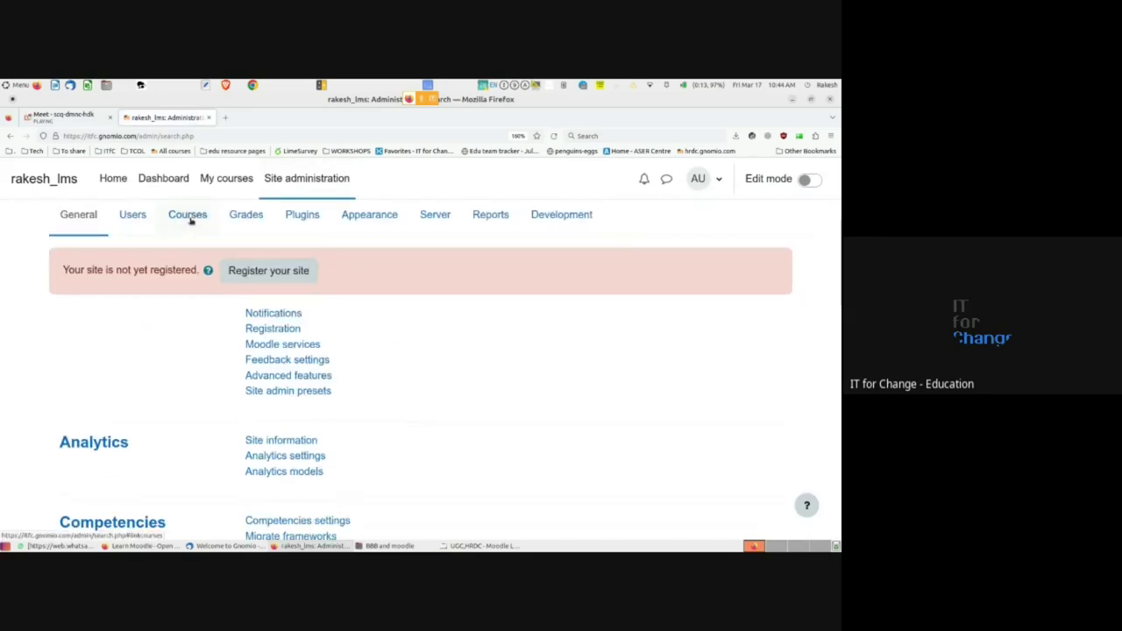
pyautogui.scroll(2, 191, 221)
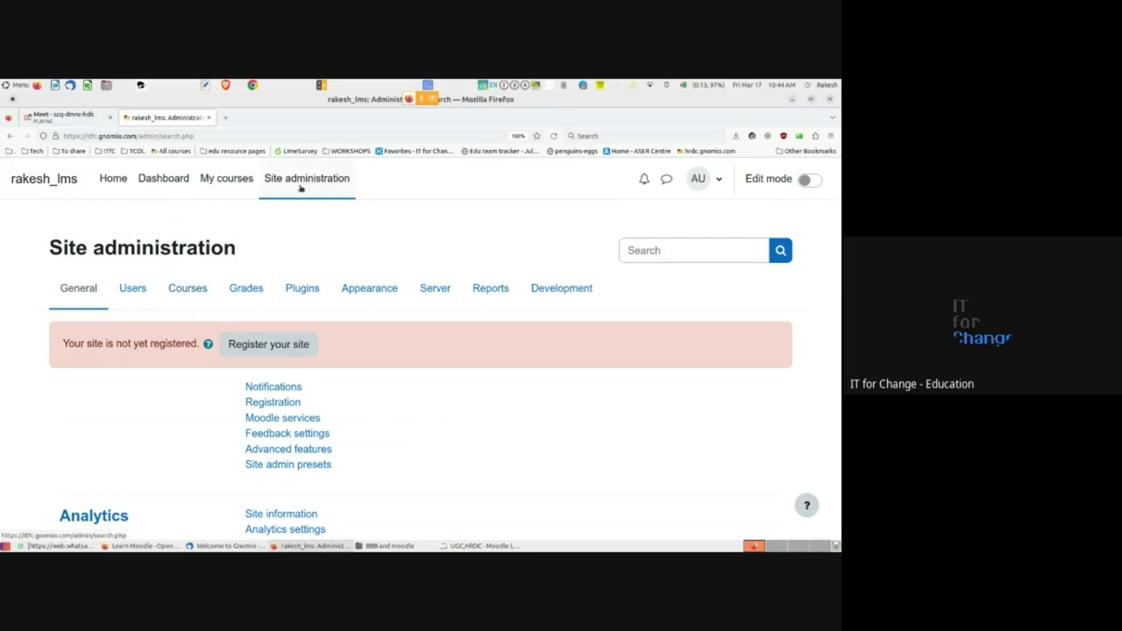
pyautogui.click(189, 291)
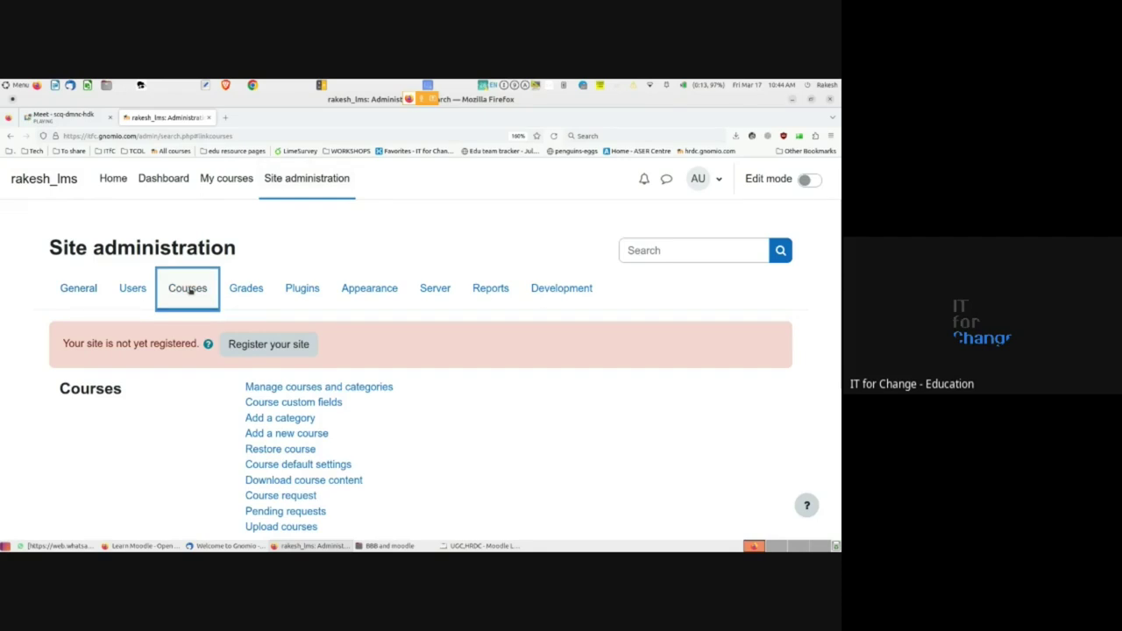
pyautogui.scroll(-2, 190, 289)
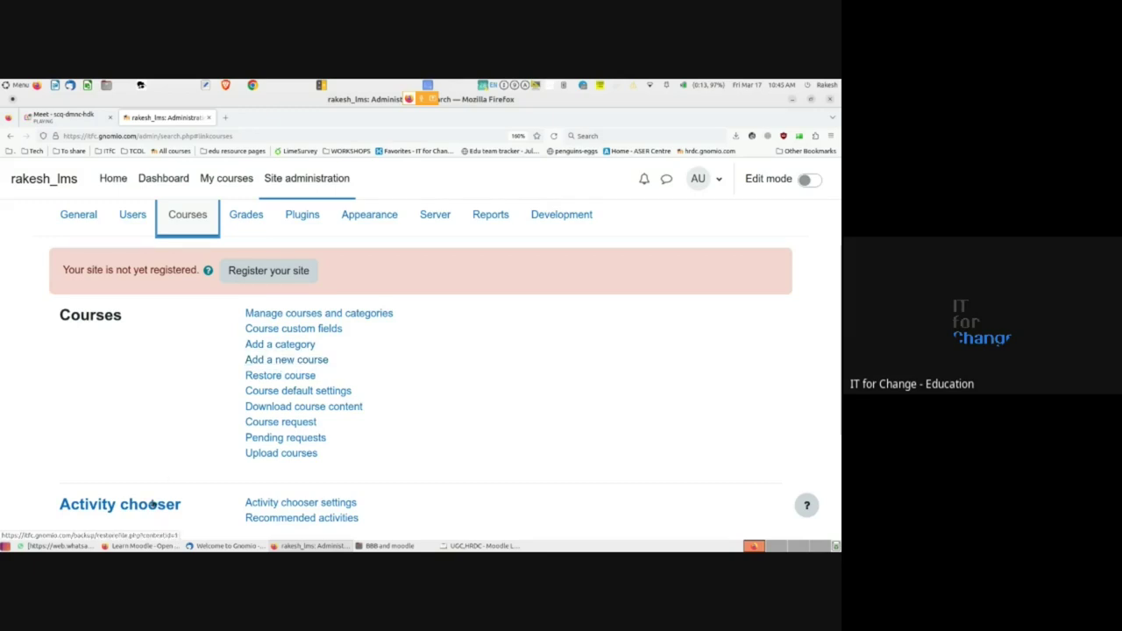
# - Switch to the Refresher Course site and open its Moodle course index listing
pyautogui.click(151, 548)
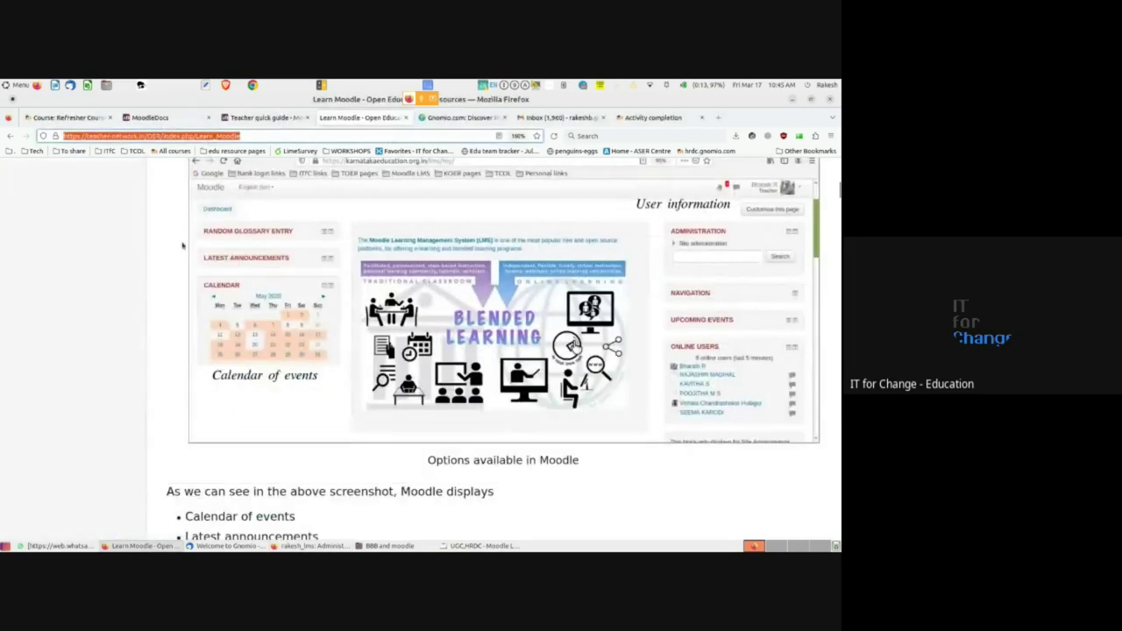
pyautogui.click(70, 117)
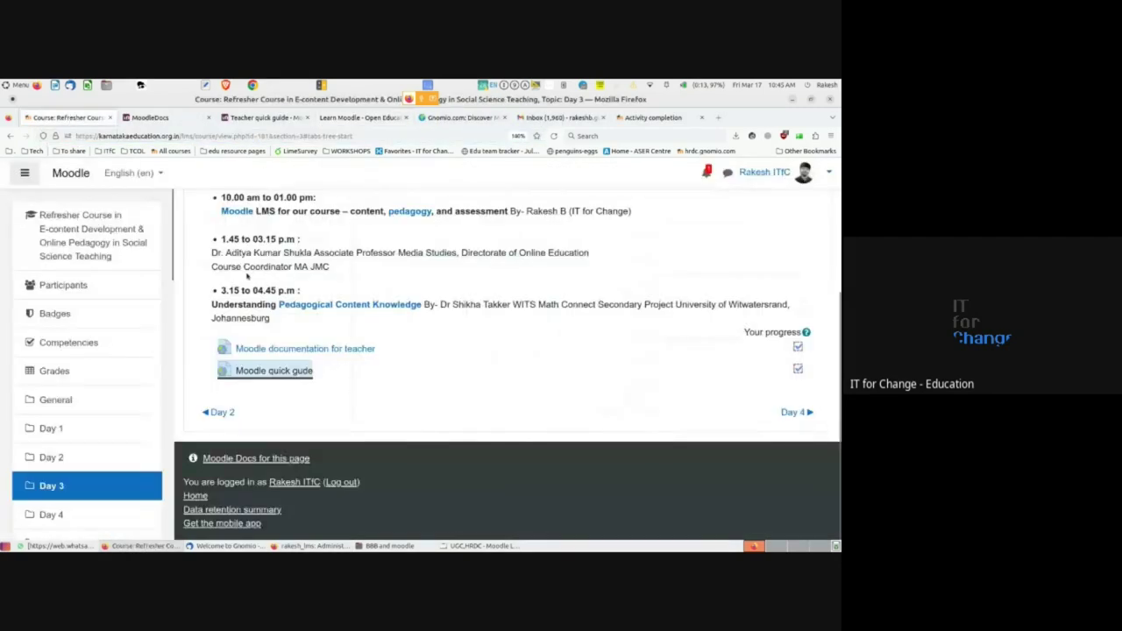
pyautogui.scroll(3, 254, 276)
pyautogui.click(275, 284)
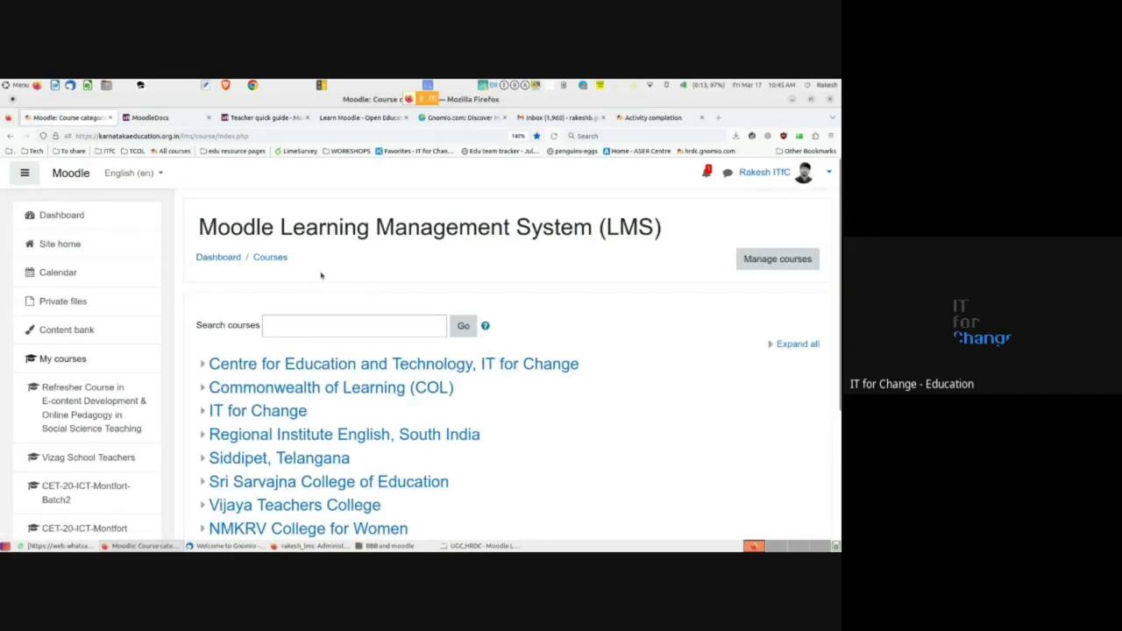
pyautogui.scroll(-2, 321, 275)
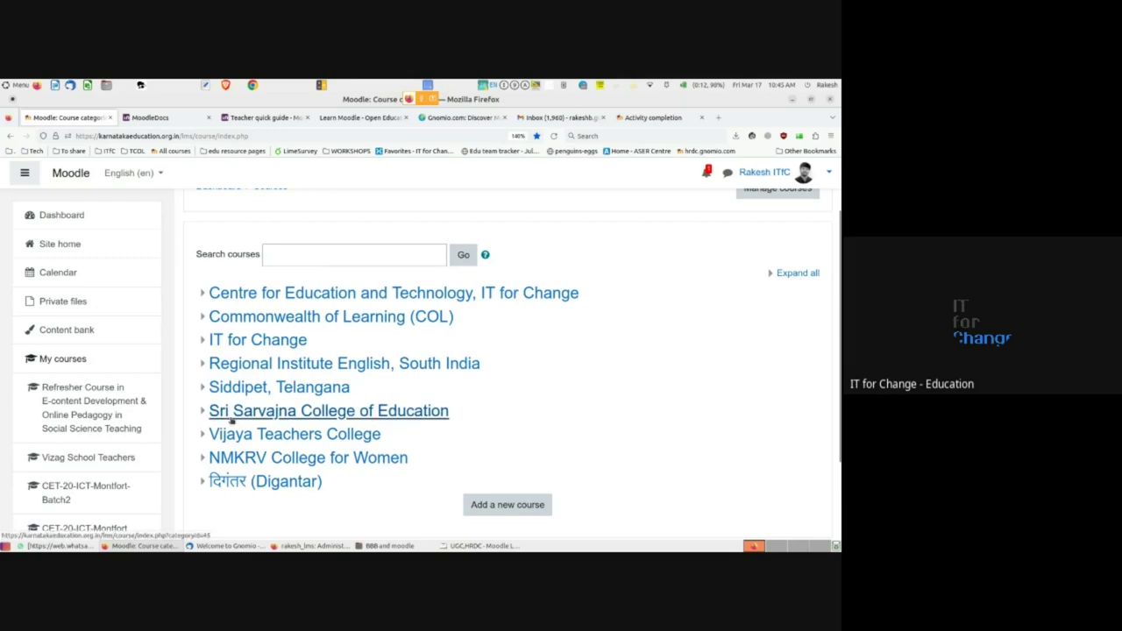
# - Browse the Sri Sarvajna College and Centre for Education and Technology categories, then return to Gnomio
pyautogui.click(203, 411)
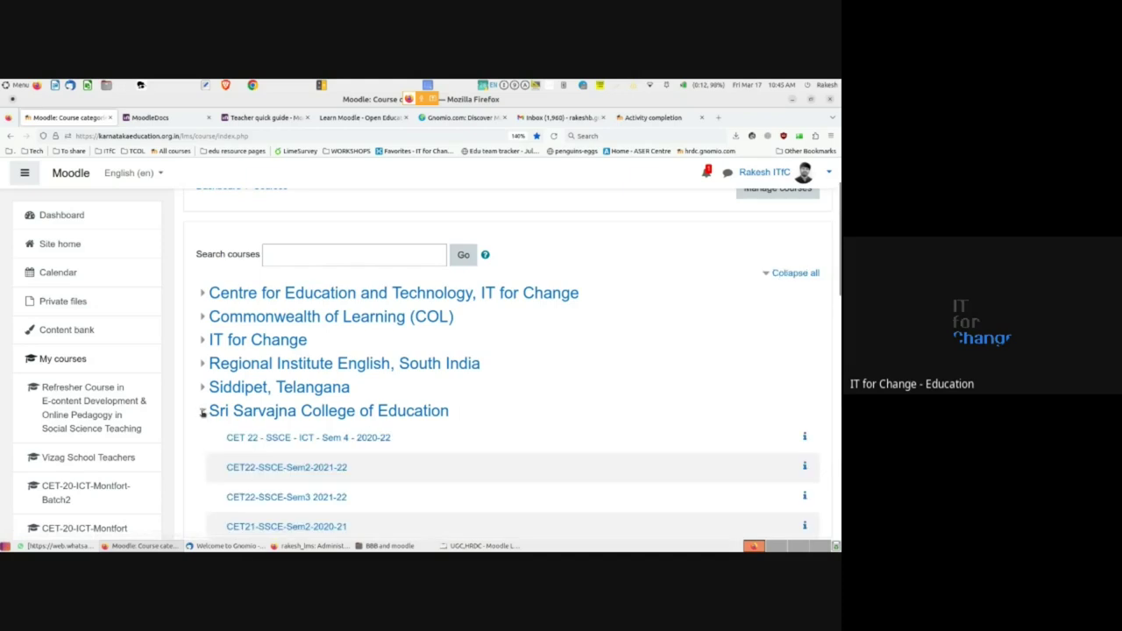
pyautogui.scroll(-3, 252, 373)
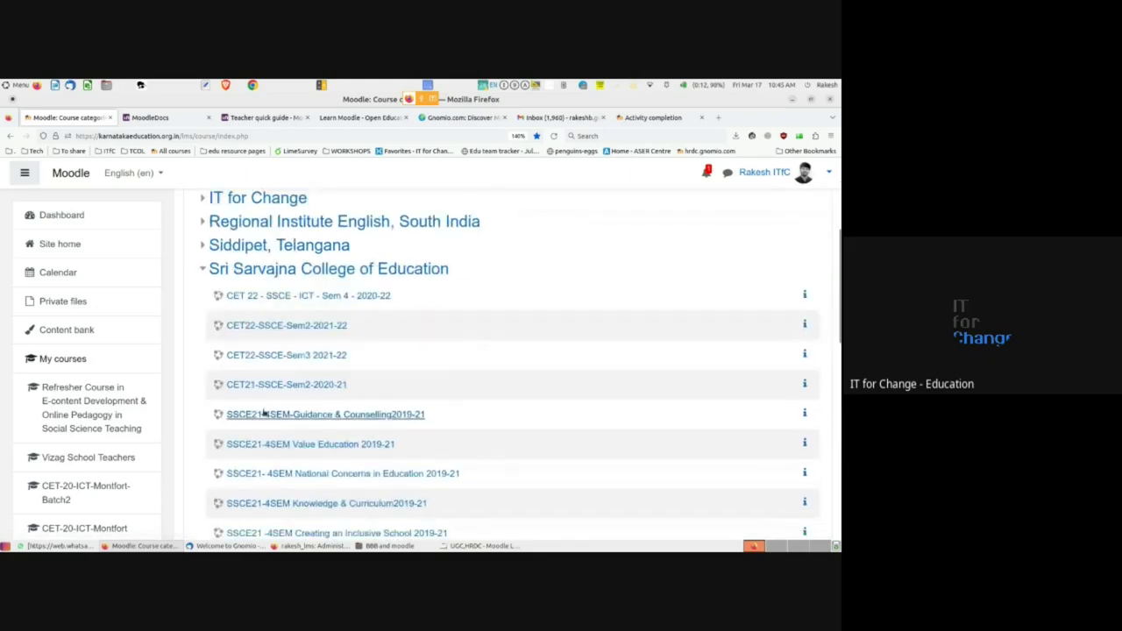
pyautogui.click(204, 271)
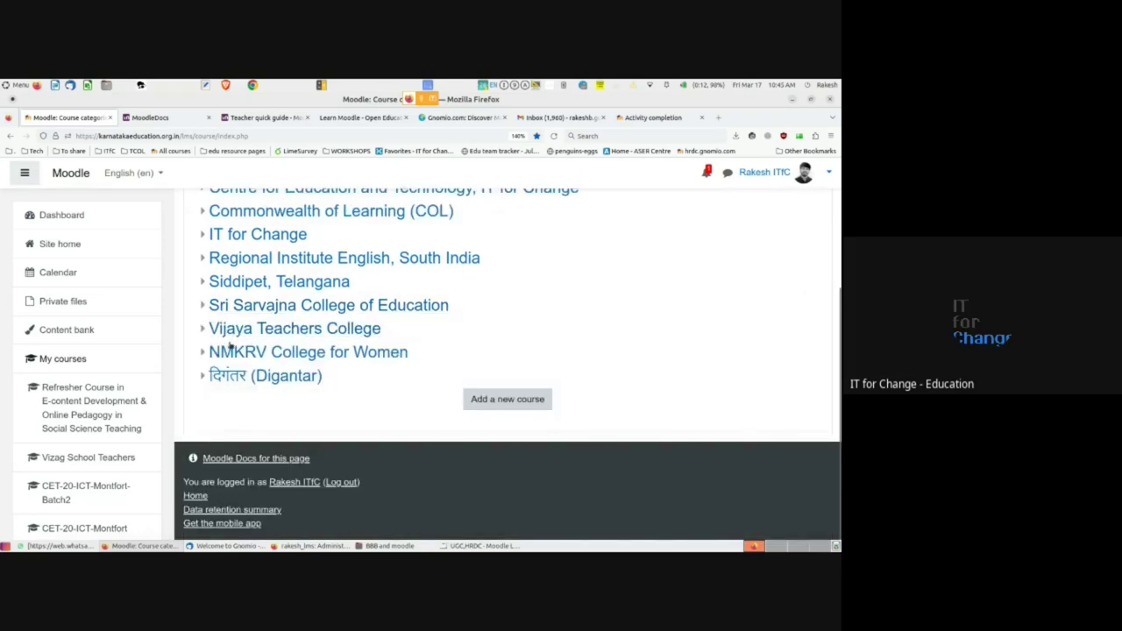
pyautogui.scroll(1, 227, 349)
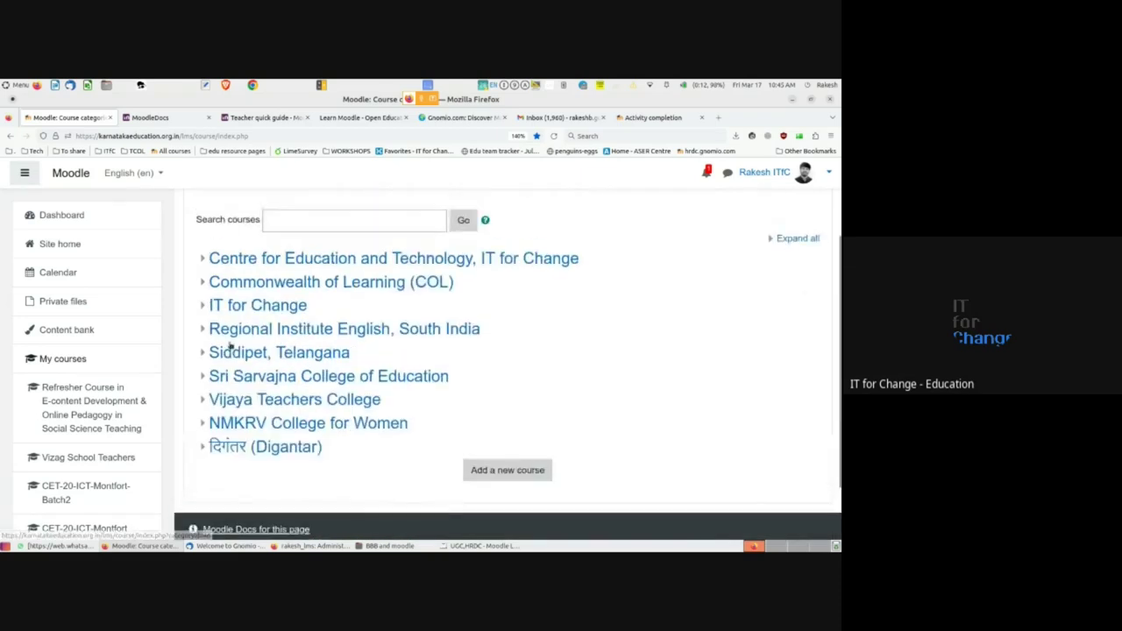
pyautogui.click(202, 260)
pyautogui.scroll(-1, 233, 337)
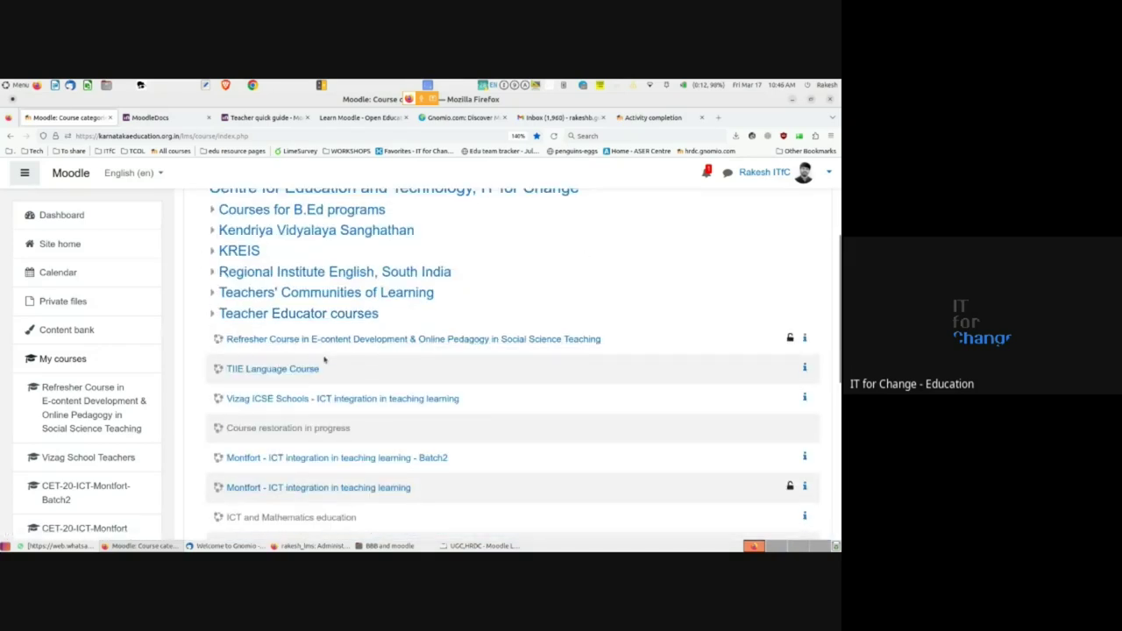
pyautogui.scroll(2, 224, 315)
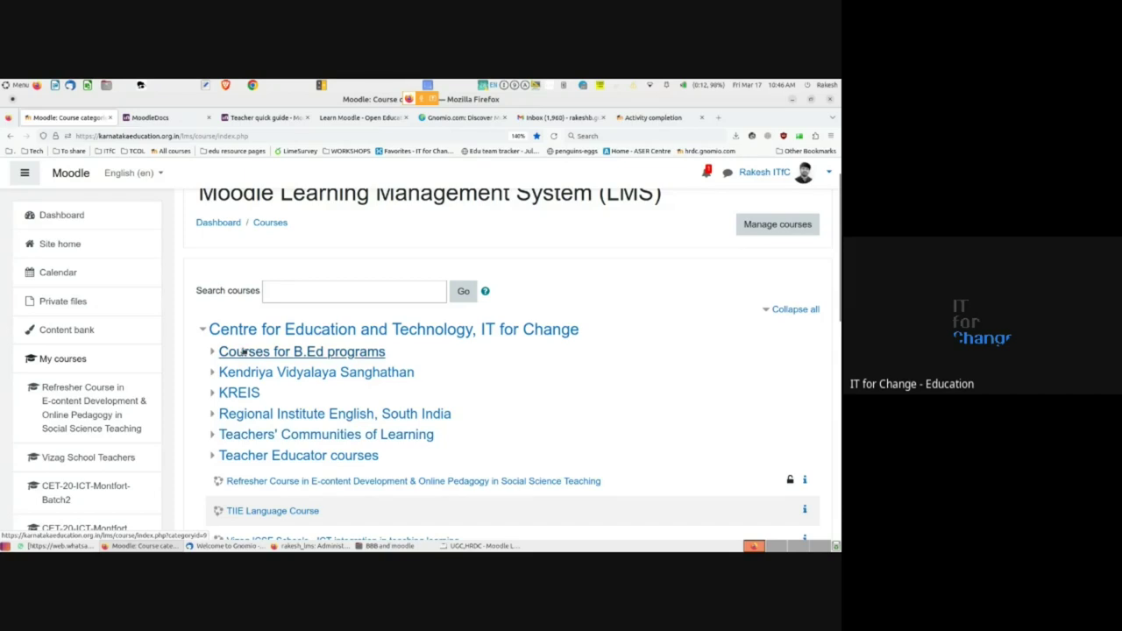
pyautogui.hotkey('alt', 'Tab')
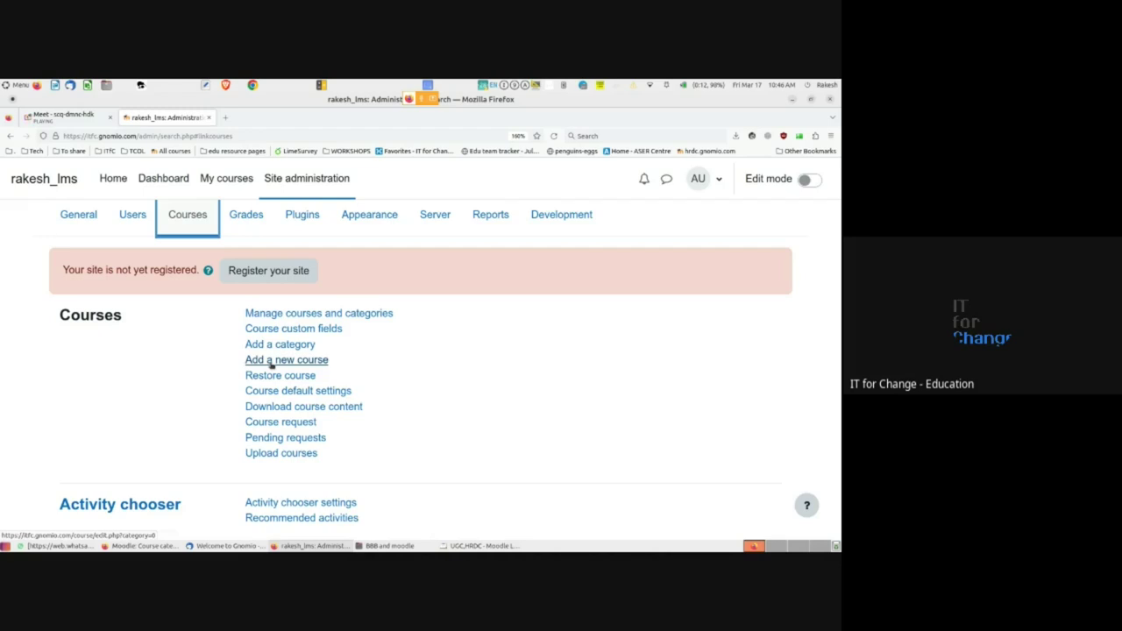
pyautogui.click(271, 361)
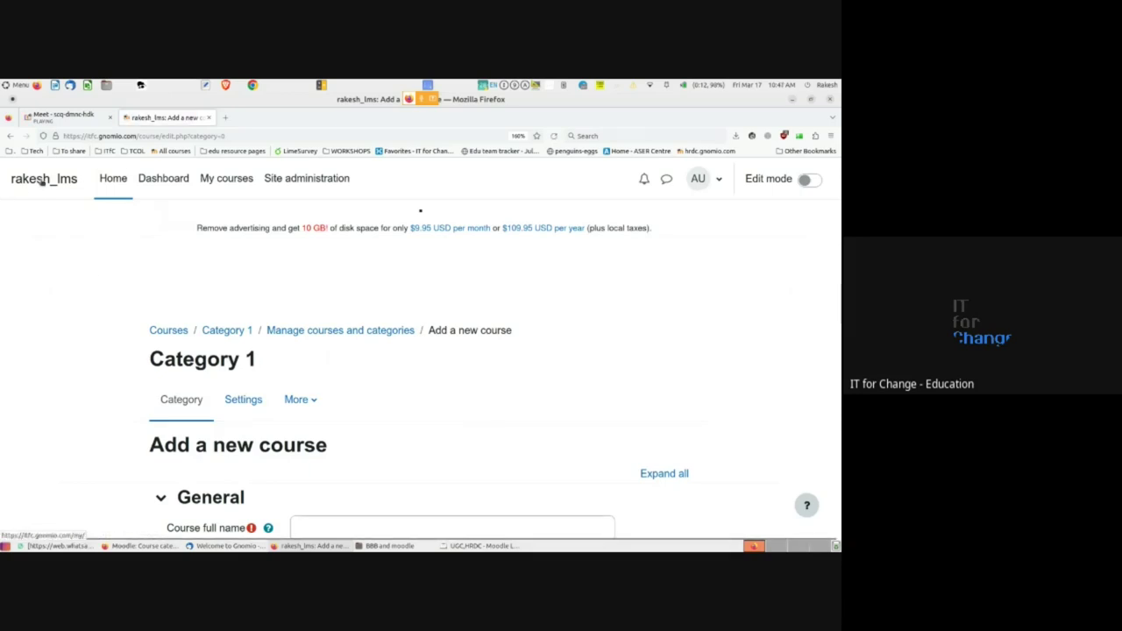
pyautogui.click(113, 179)
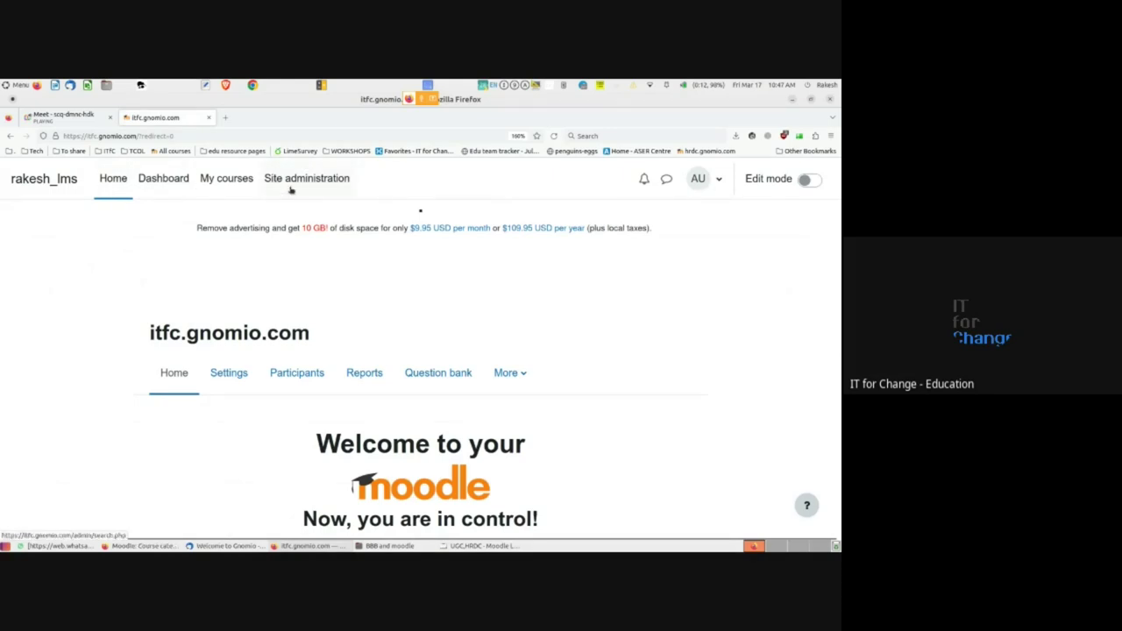
pyautogui.click(304, 182)
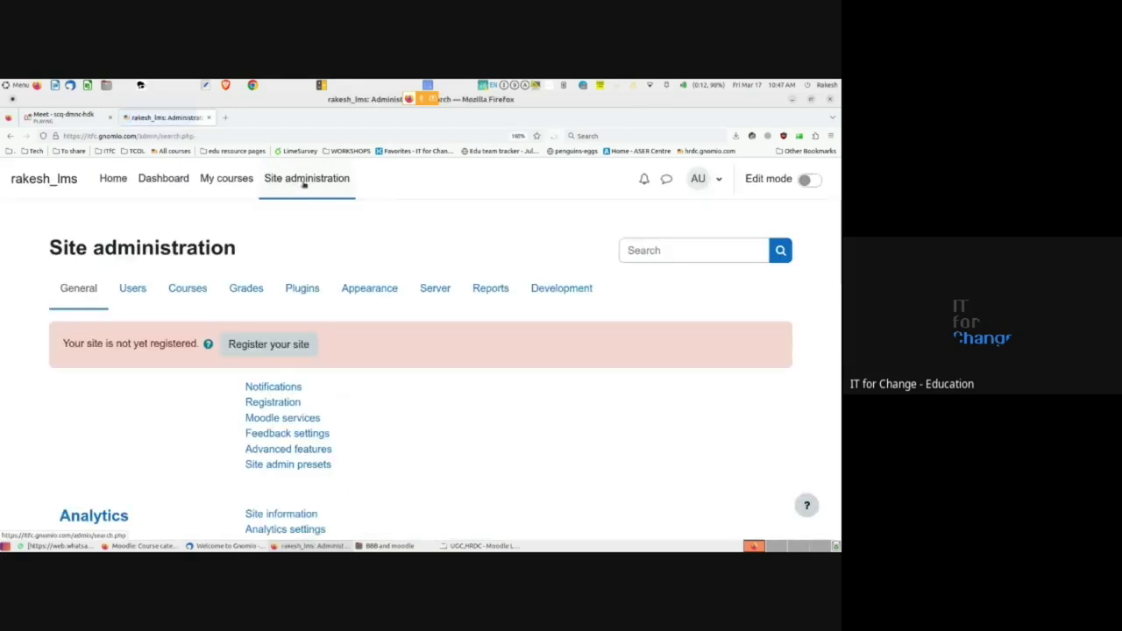
pyautogui.click(201, 290)
pyautogui.scroll(-2, 201, 291)
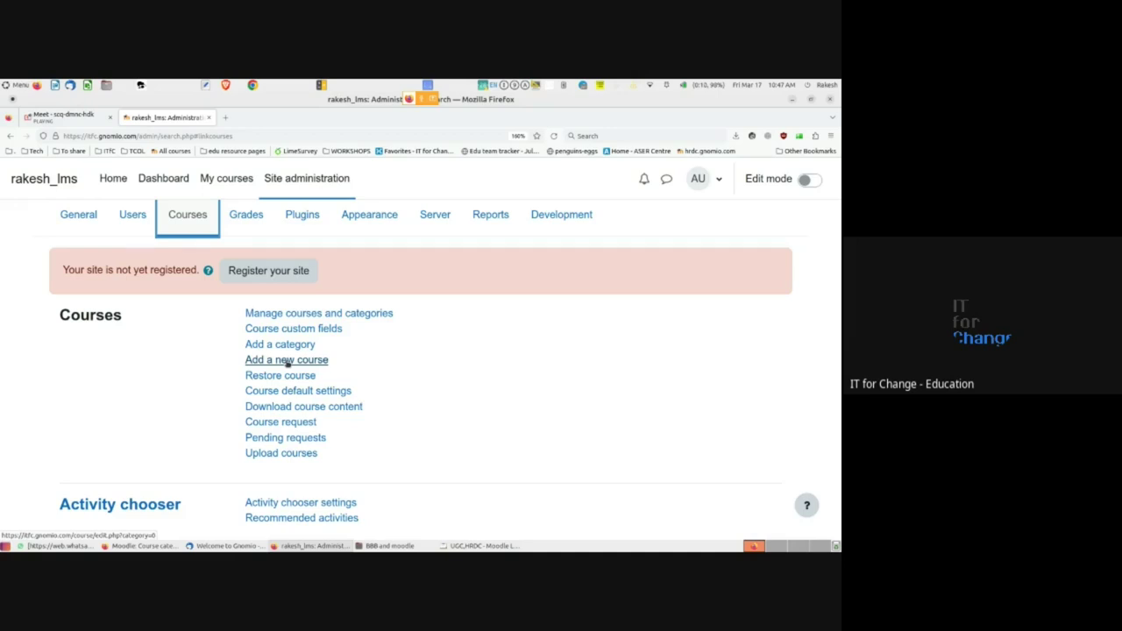
# - Open the Add a new course form for Category 1 and zoom out to review its fields
pyautogui.click(287, 361)
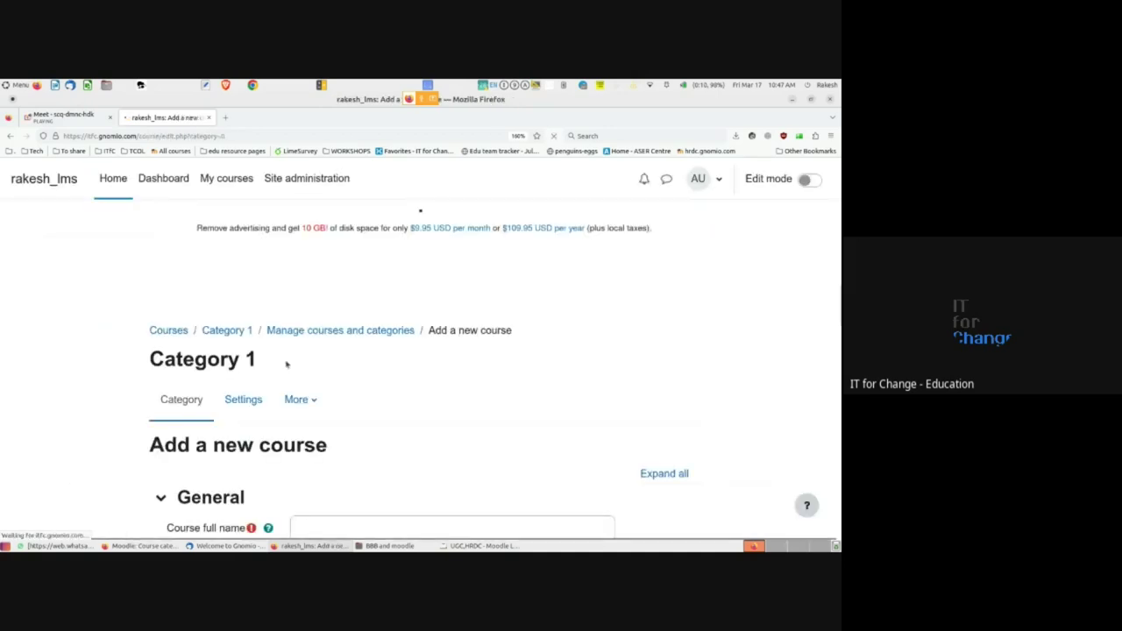
pyautogui.scroll(-4, 286, 364)
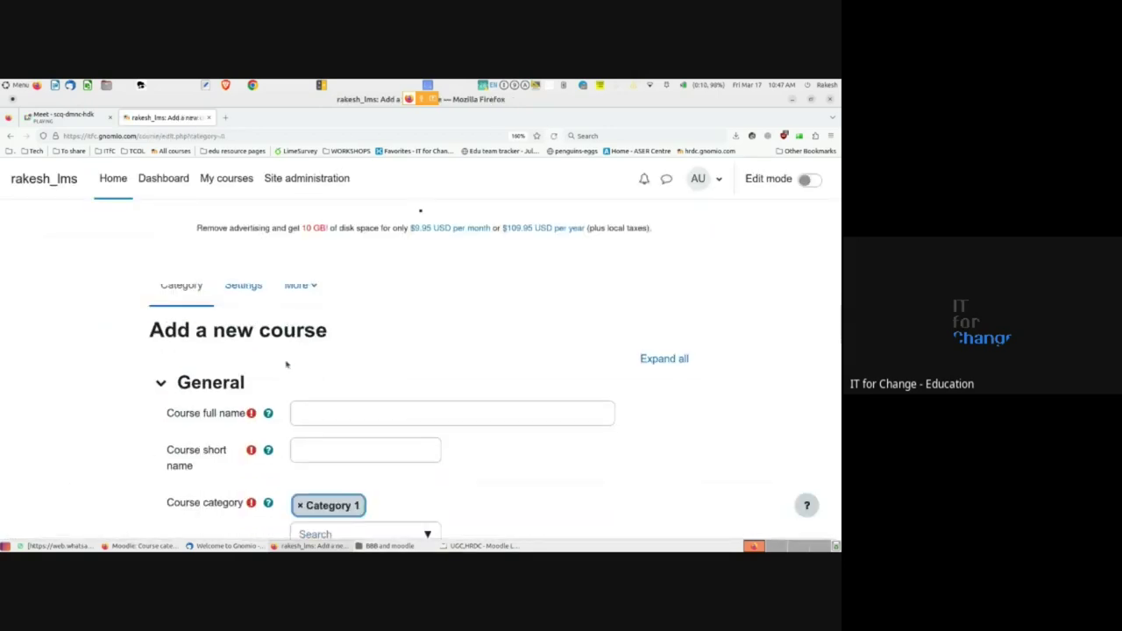
pyautogui.scroll(-3, 286, 364)
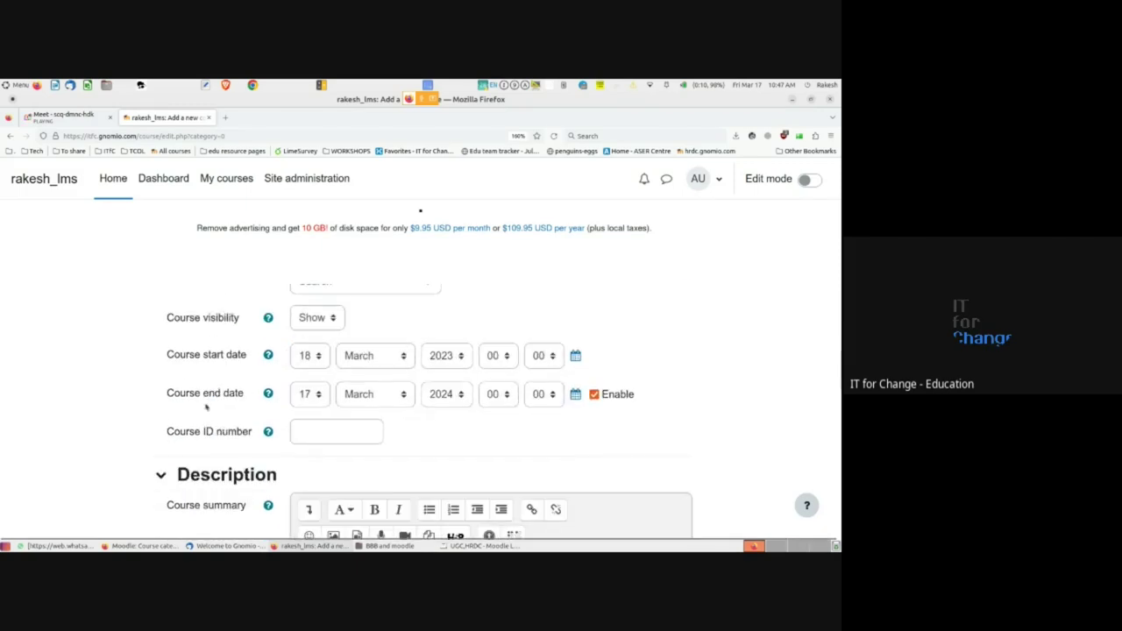
pyautogui.hotkey('ctrl', '-')
pyautogui.hotkey('ctrl', '-')
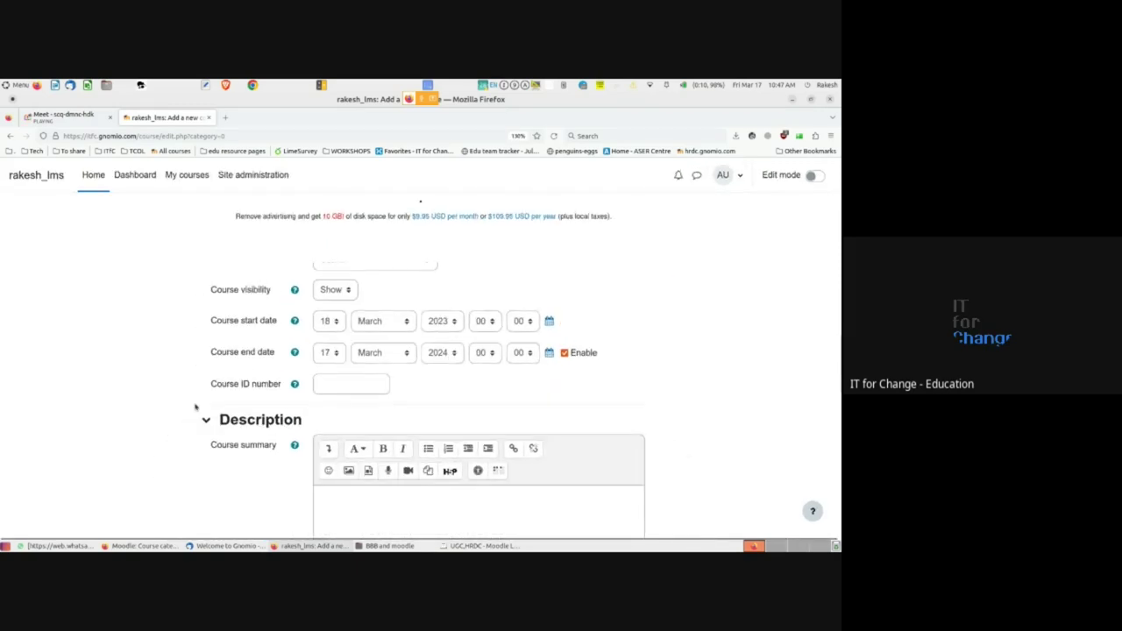
pyautogui.scroll(4, 195, 406)
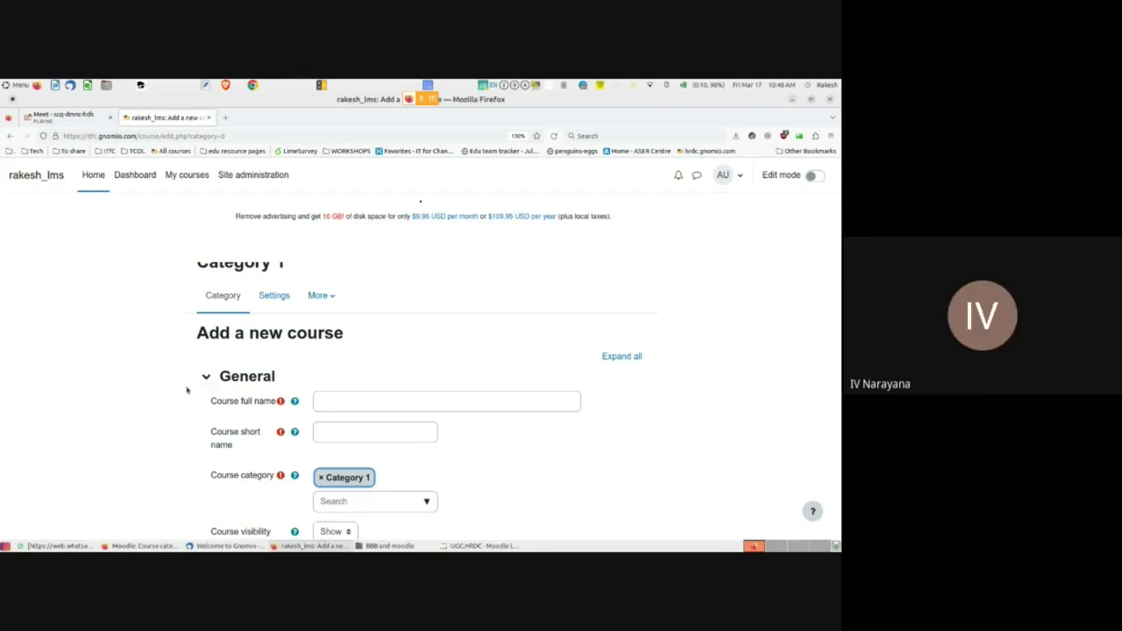
pyautogui.scroll(2, 188, 388)
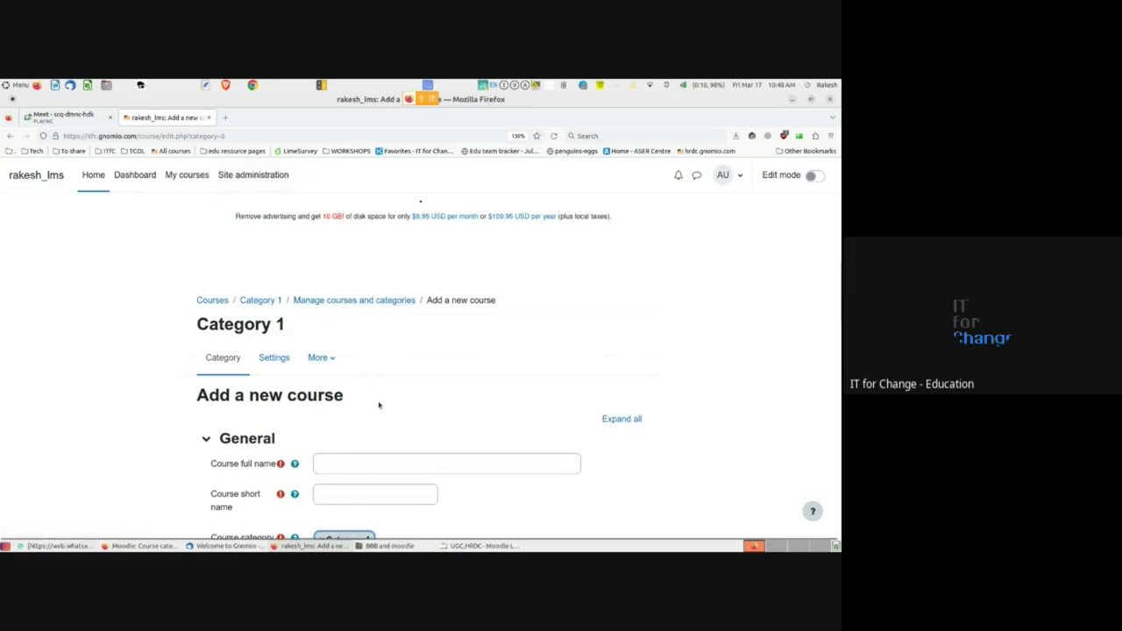
pyautogui.scroll(-2, 378, 401)
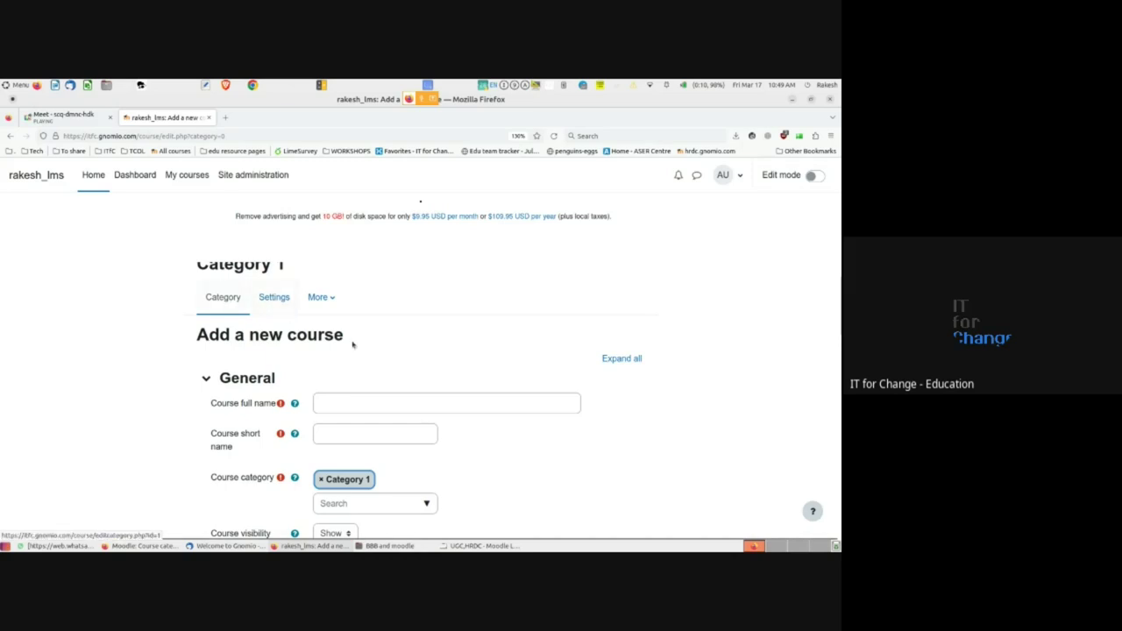
pyautogui.scroll(1, 355, 342)
pyautogui.scroll(-3, 341, 395)
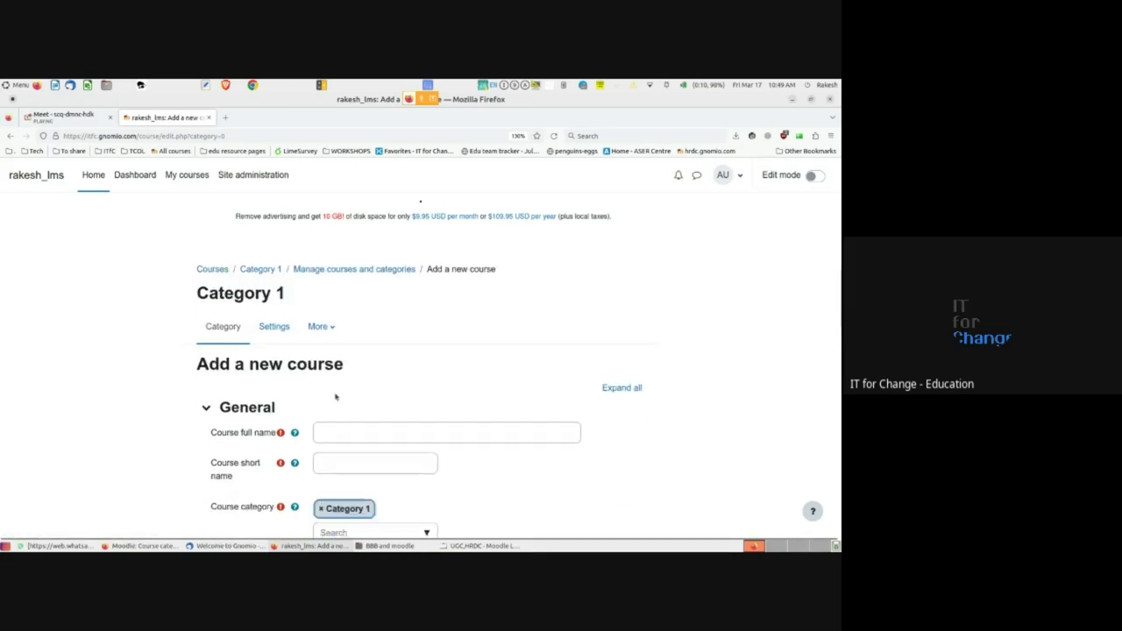
# - Enter 'FOSS in Education' as the course full name and 'fossinedu' as the short name
pyautogui.click(341, 282)
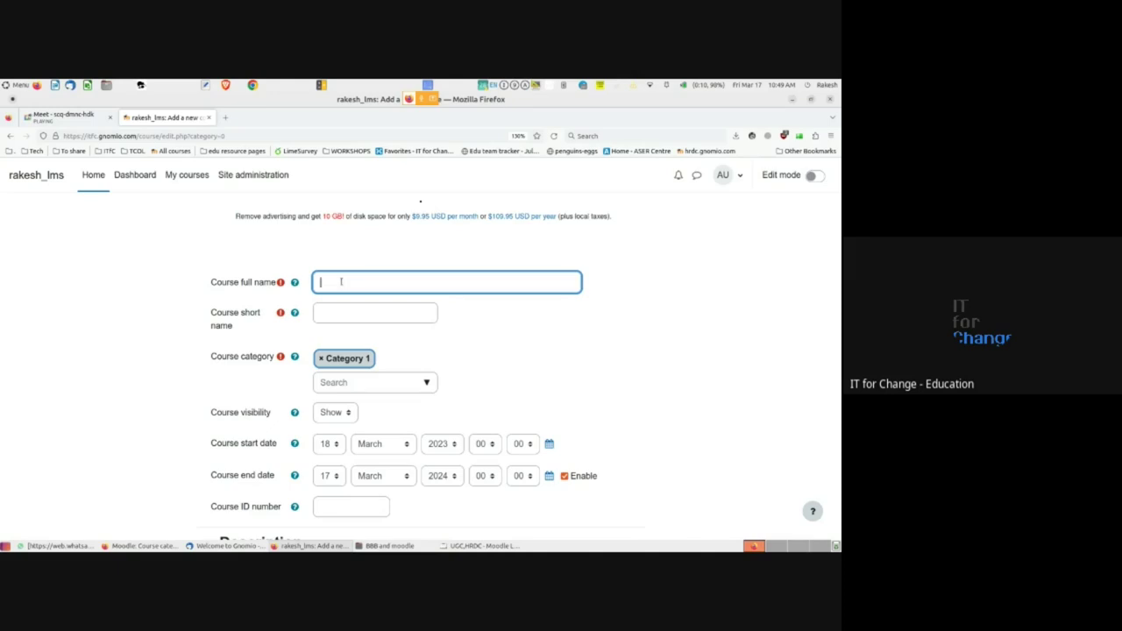
pyautogui.write('FOSS in Education')
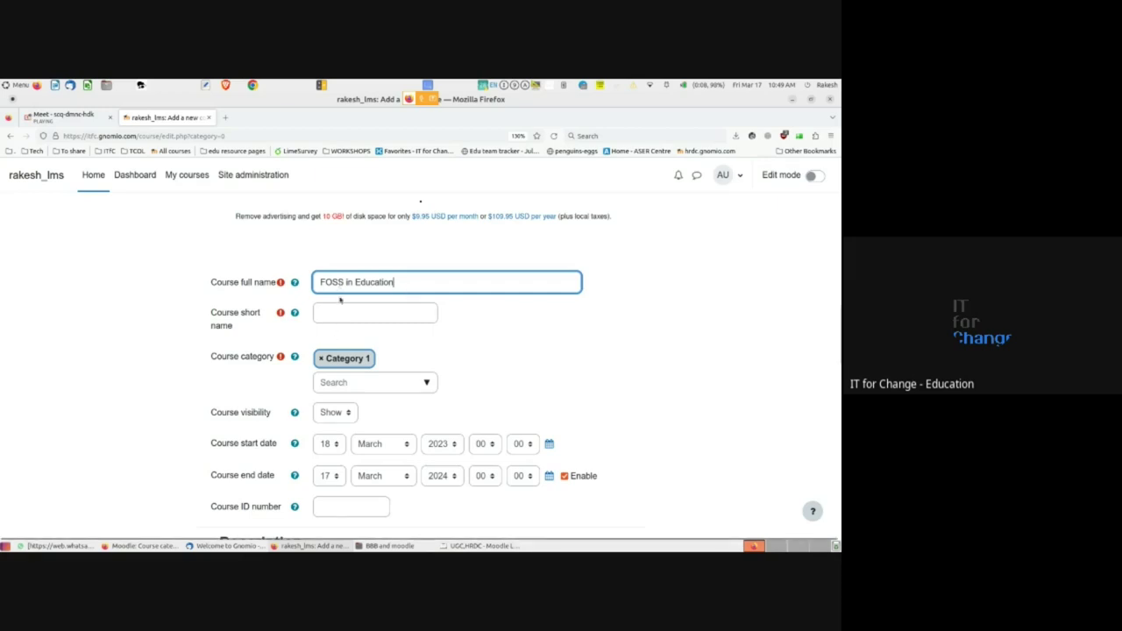
pyautogui.click(324, 312)
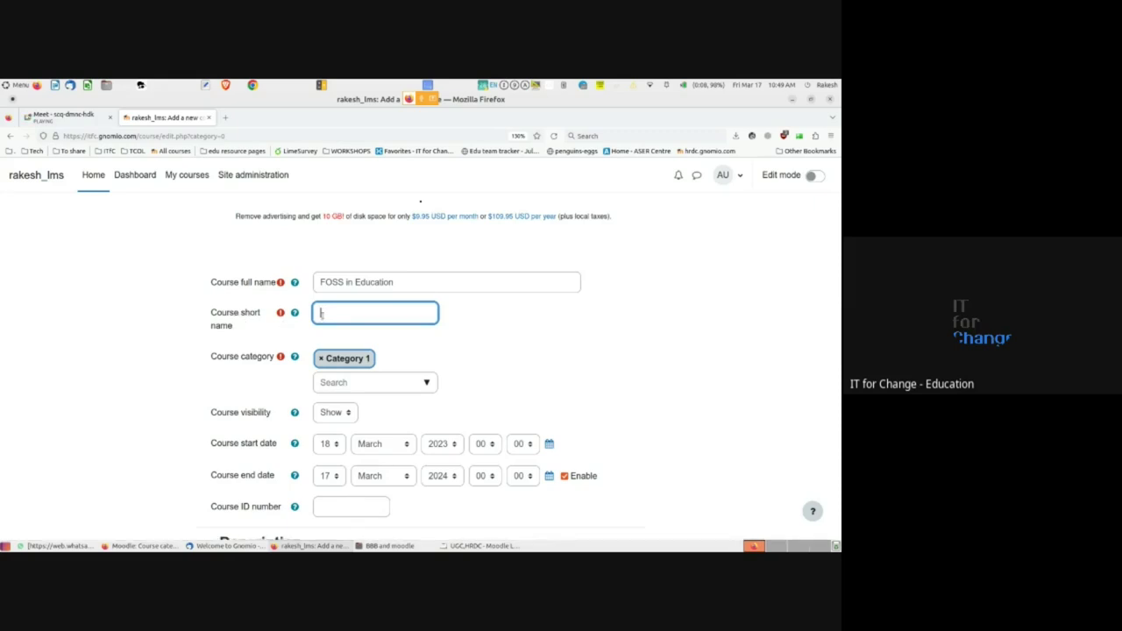
pyautogui.write('fossinedu')
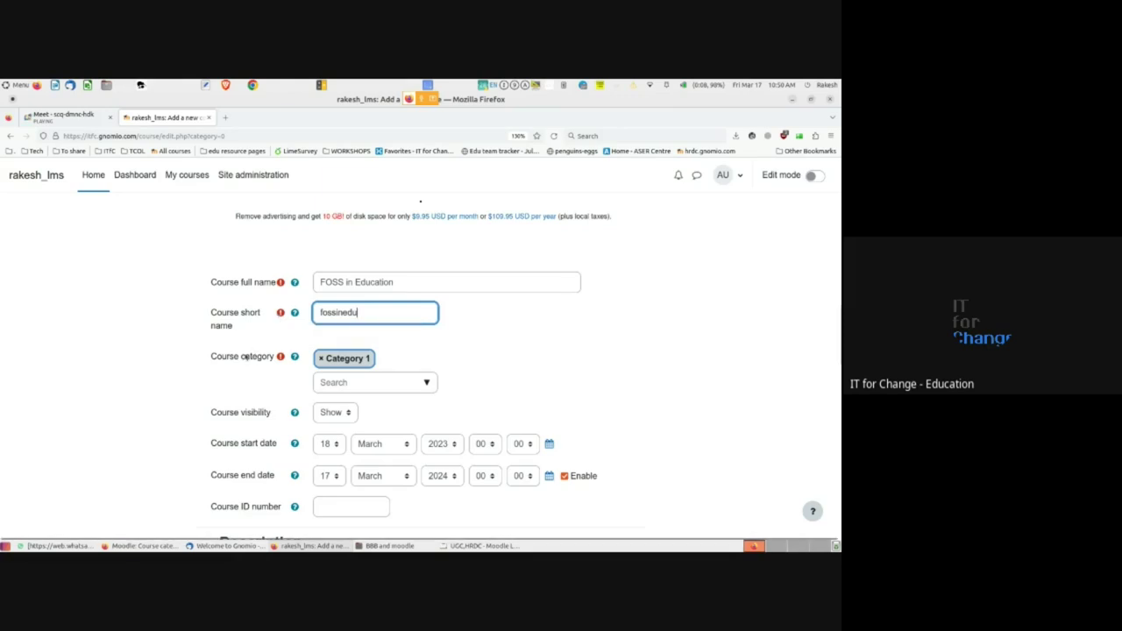
# - Check the Course category dropdown, leaving the course in Category 1
pyautogui.scroll(-2, 254, 351)
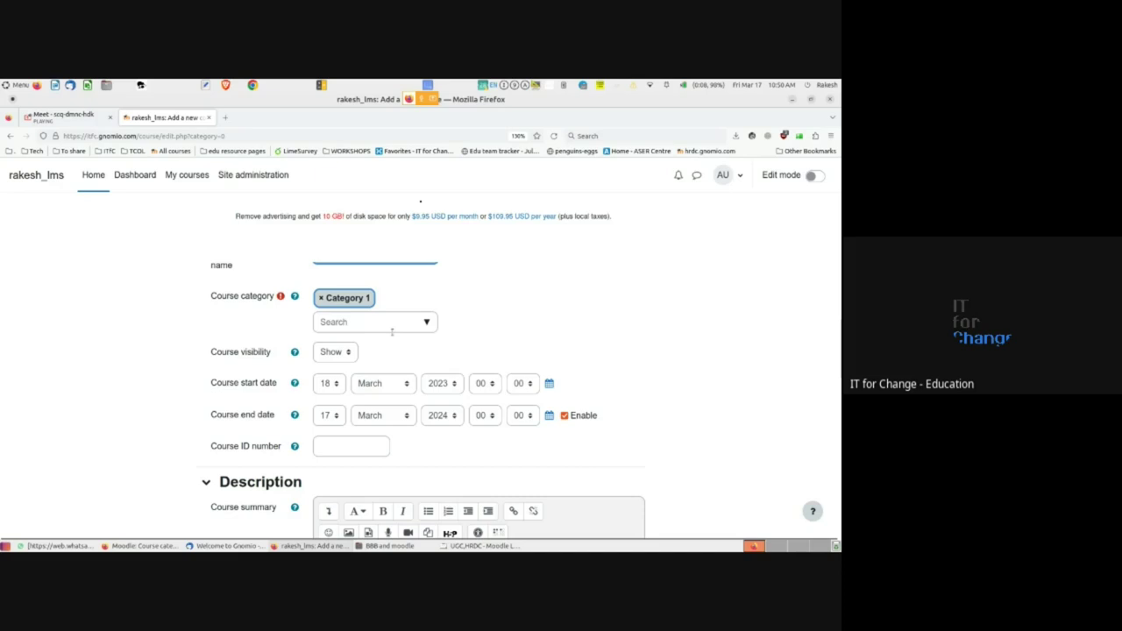
pyautogui.click(424, 323)
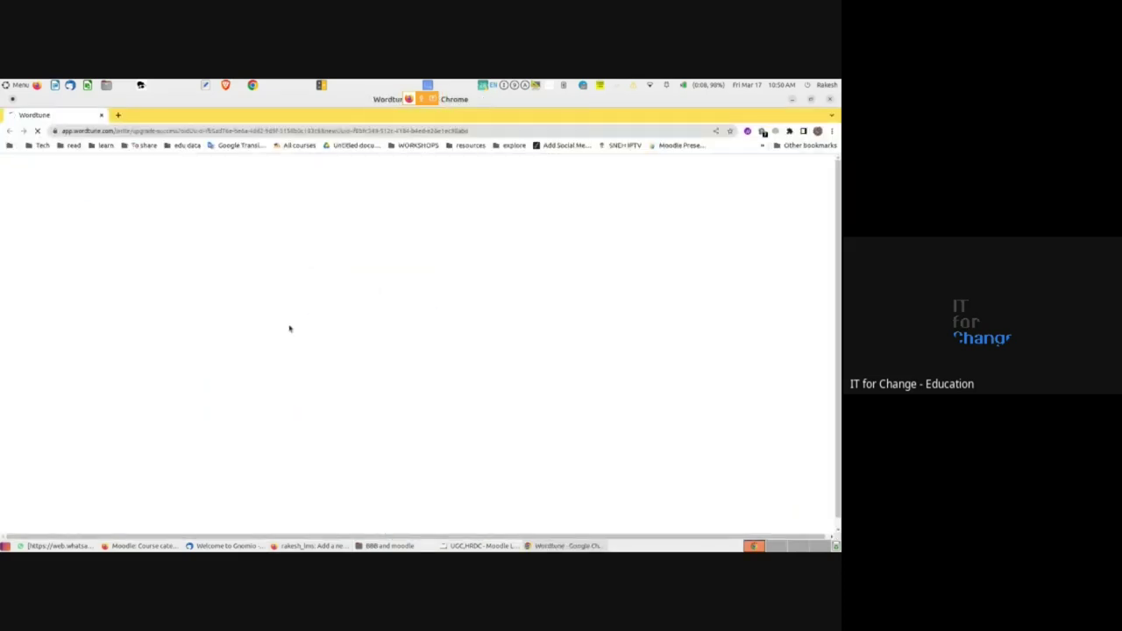
pyautogui.hotkey('alt', 'Tab')
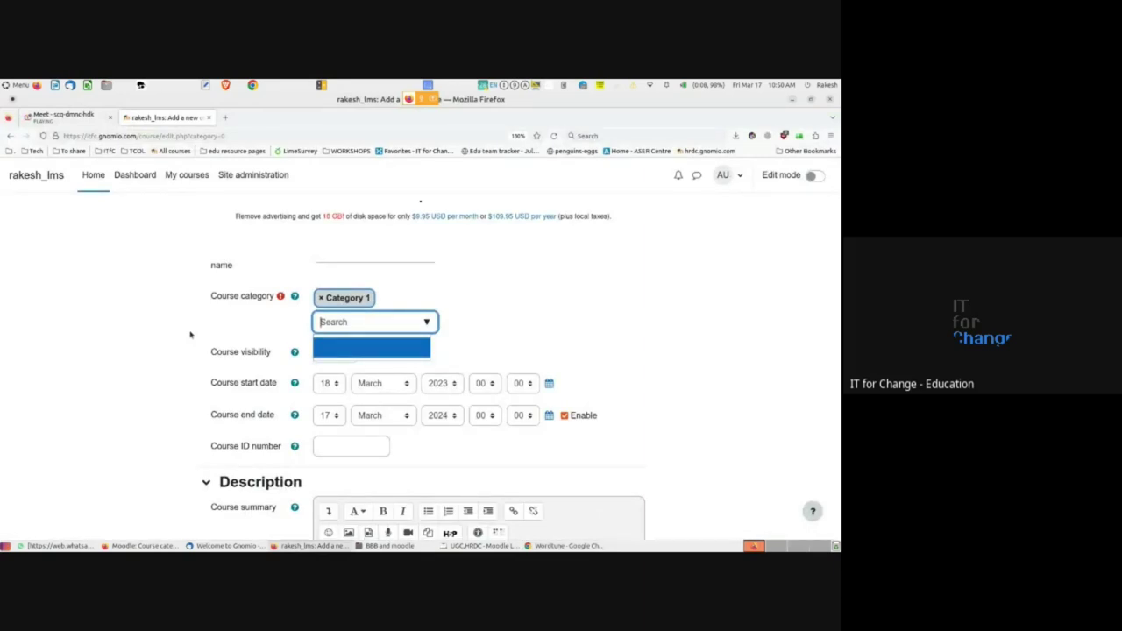
pyautogui.click(190, 334)
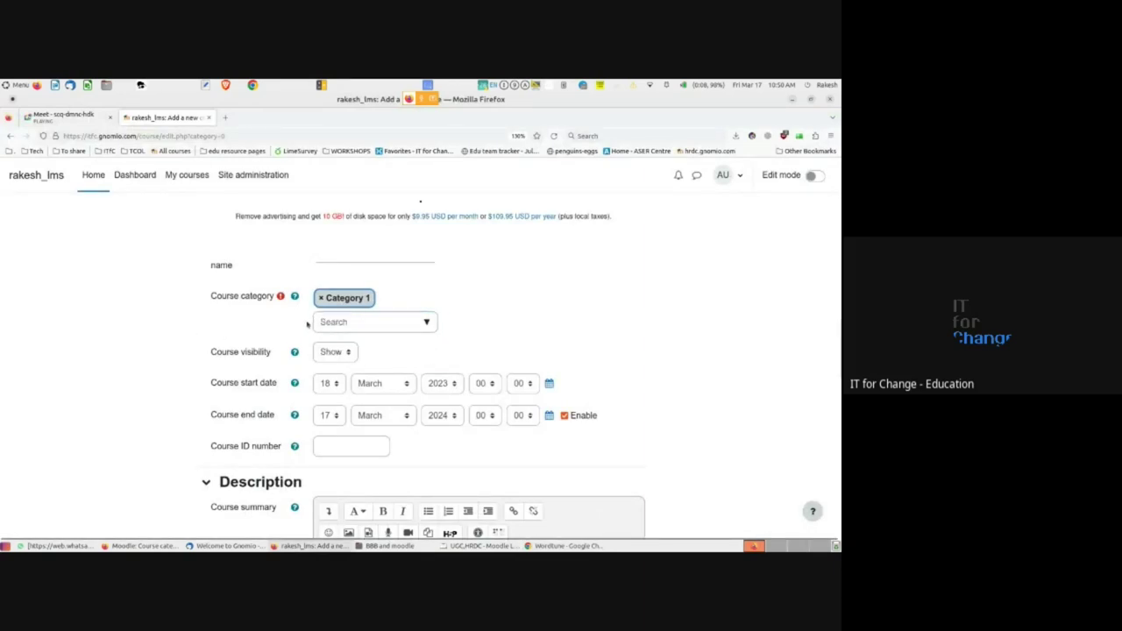
pyautogui.scroll(-1, 307, 322)
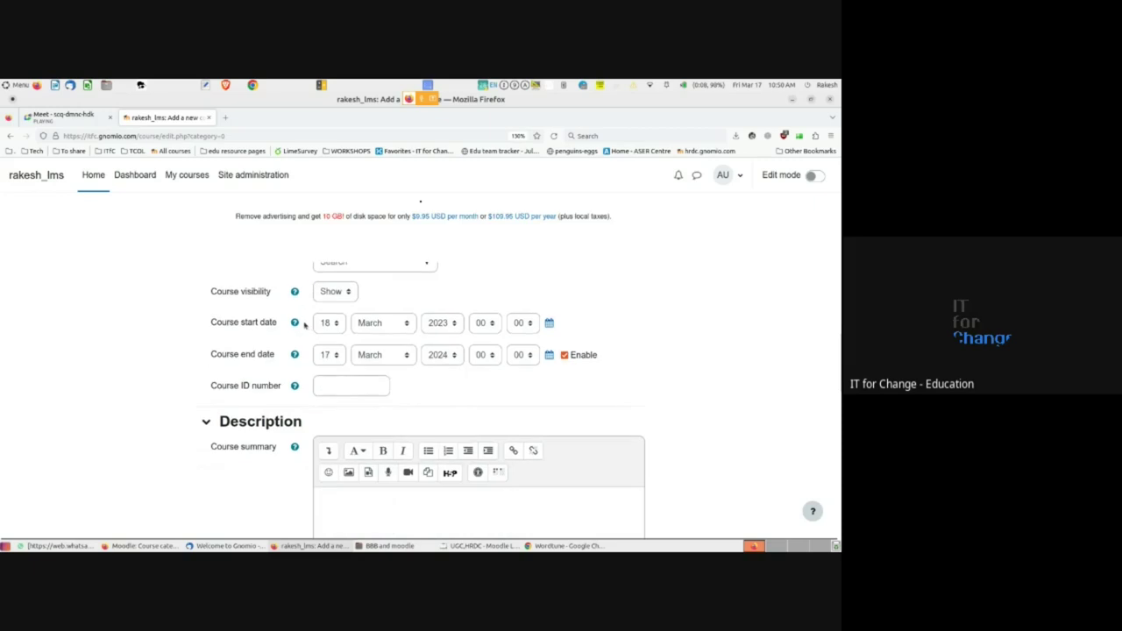
pyautogui.click(348, 294)
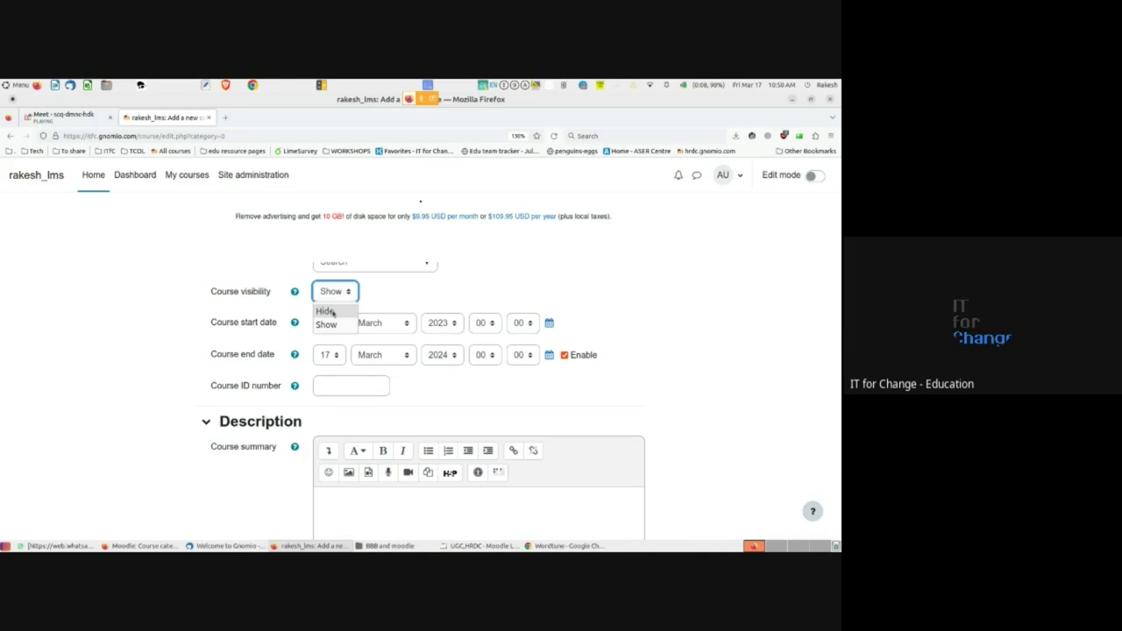
pyautogui.click(333, 313)
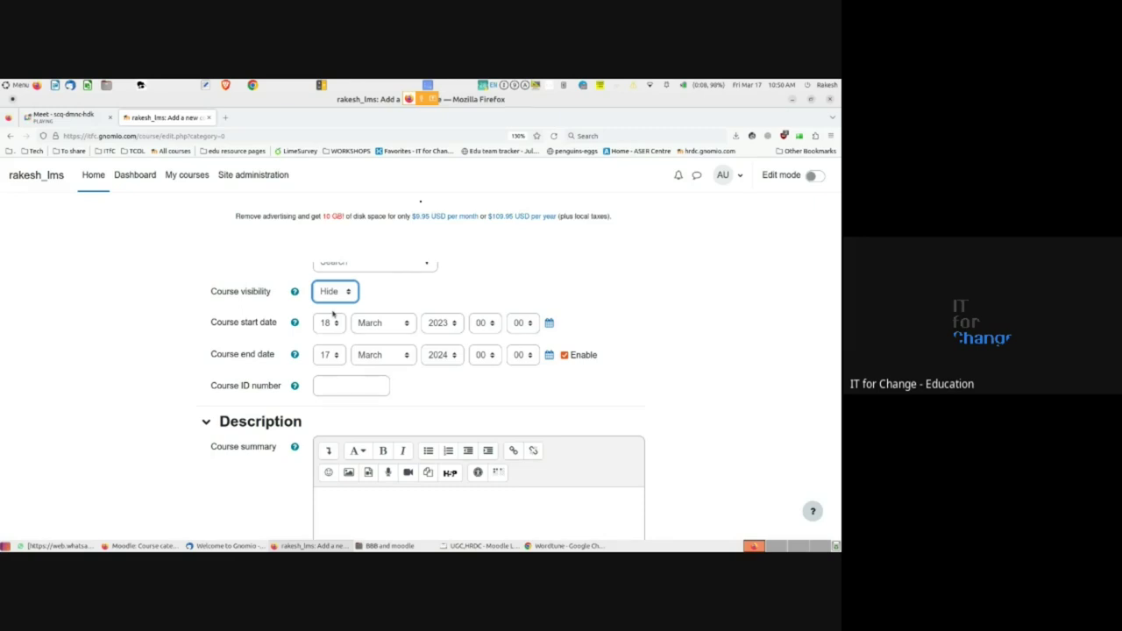
pyautogui.click(337, 298)
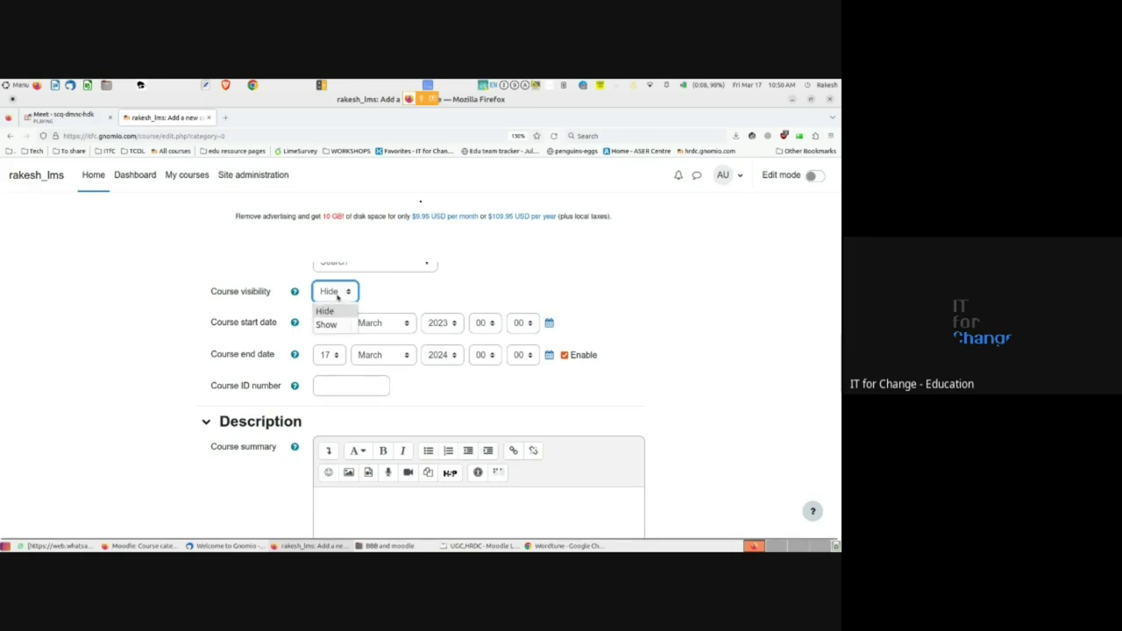
pyautogui.click(326, 324)
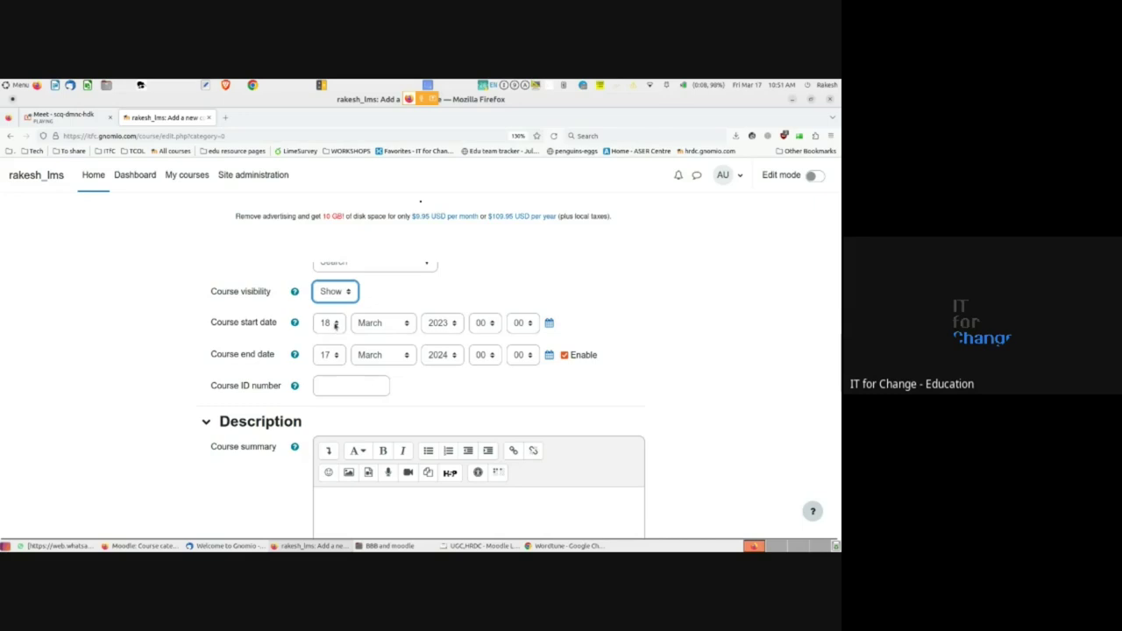
# - Set the course start day to 17, giving a 17 March 2023 start date
pyautogui.click(335, 324)
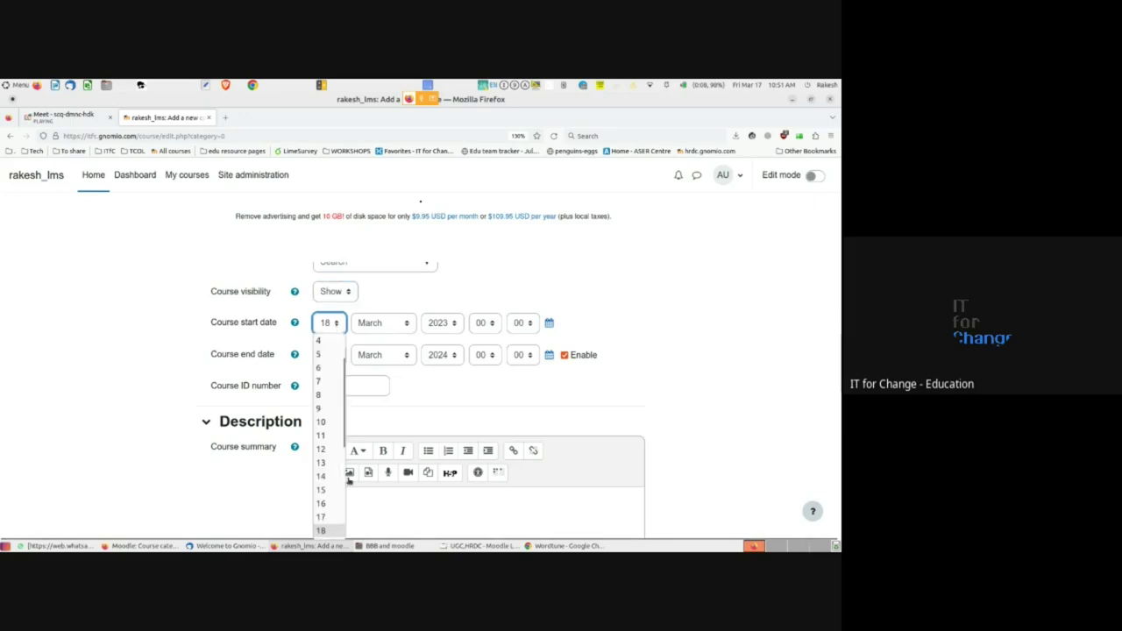
pyautogui.click(322, 517)
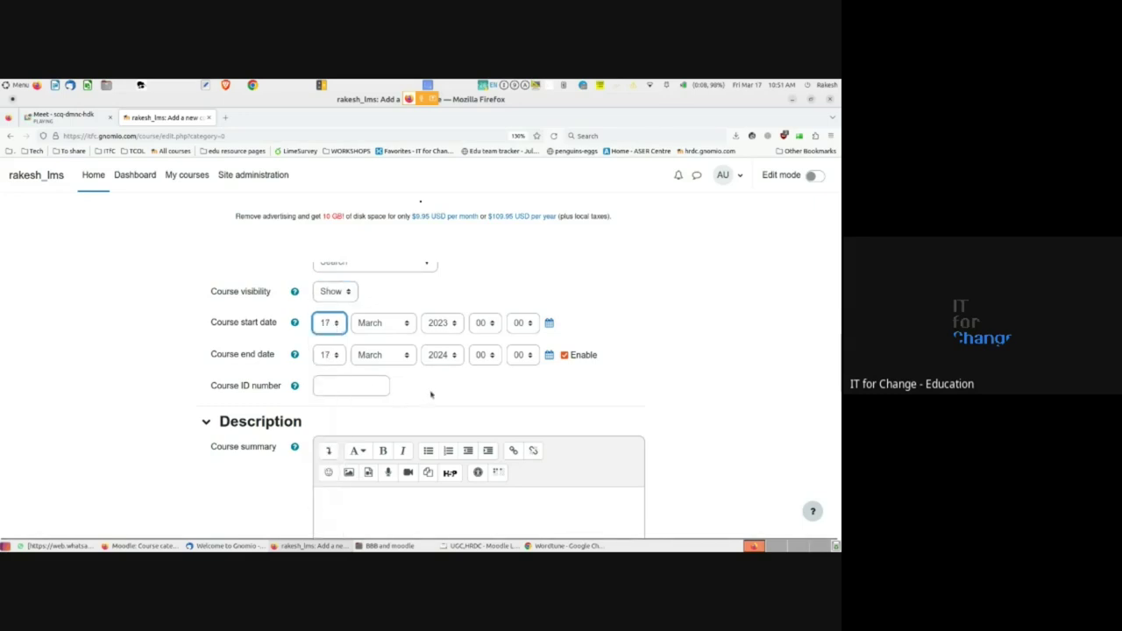
pyautogui.click(430, 394)
# - Set the end day to 25, then disable the course end date
pyautogui.click(333, 356)
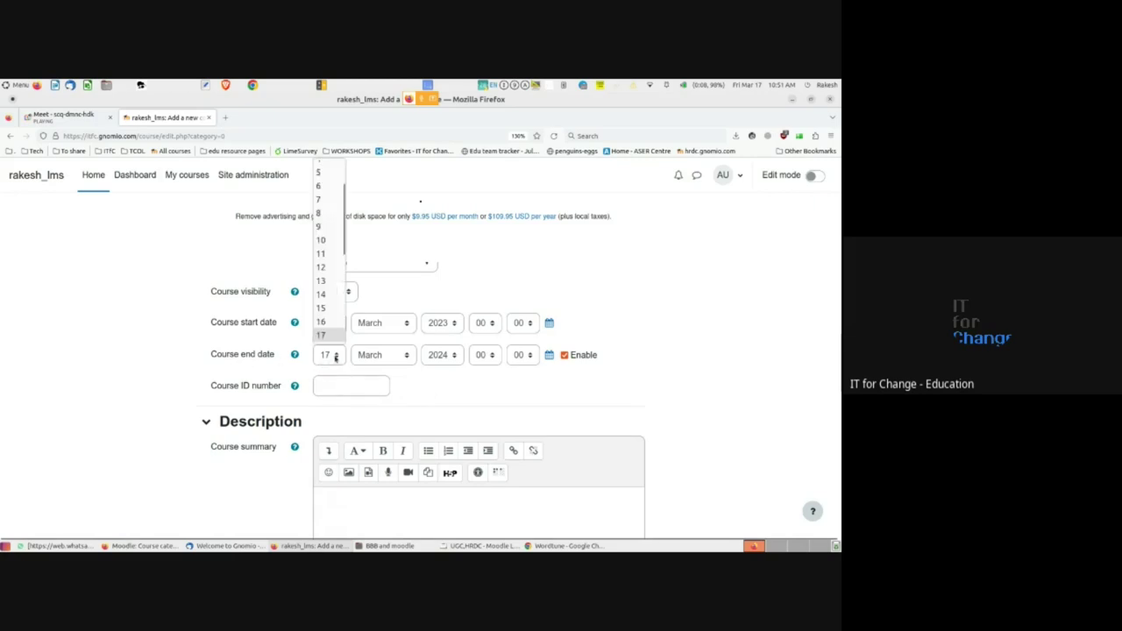
pyautogui.scroll(-4, 320, 323)
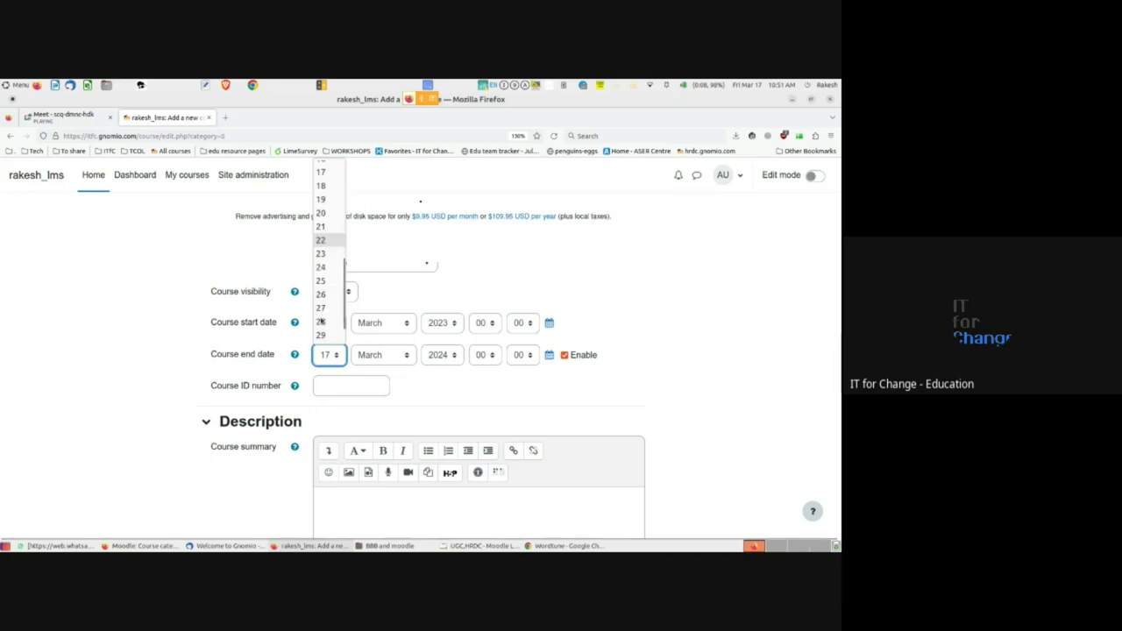
pyautogui.click(321, 281)
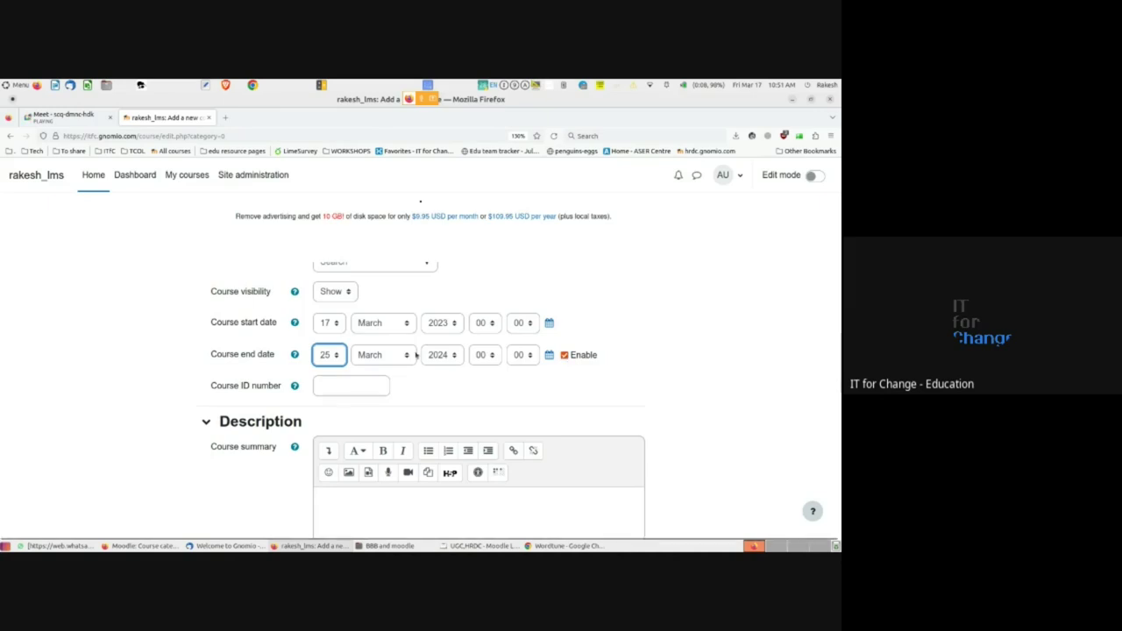
pyautogui.click(564, 355)
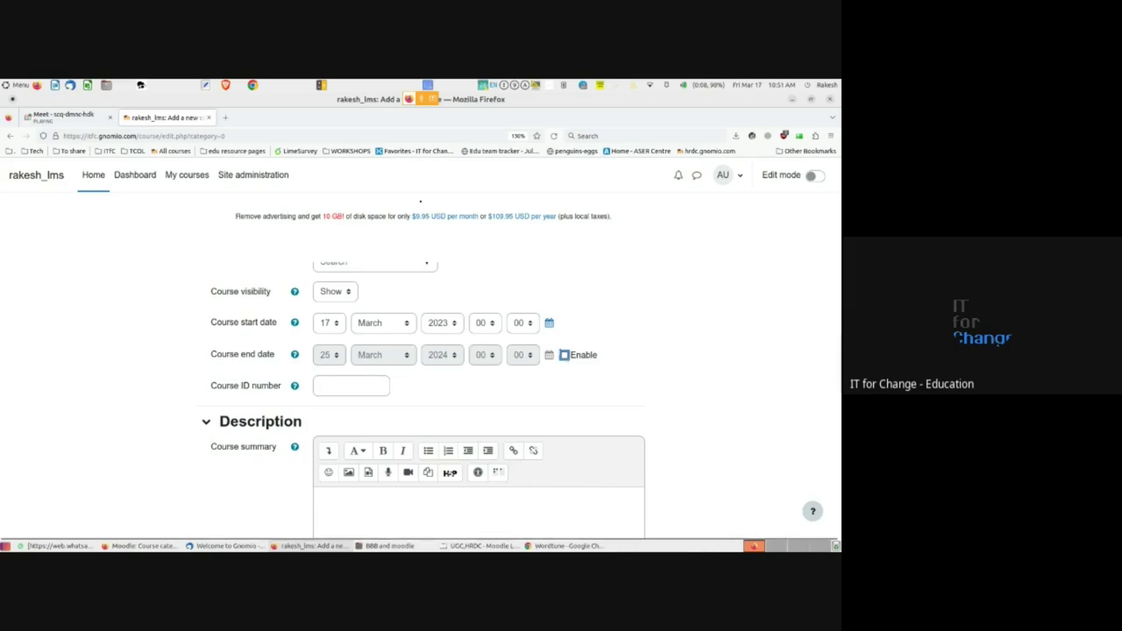
pyautogui.click(564, 356)
pyautogui.click(564, 355)
# - Write a course summary on FOSS's role in education, a one-month course requiring an assignment
pyautogui.scroll(-1, 145, 440)
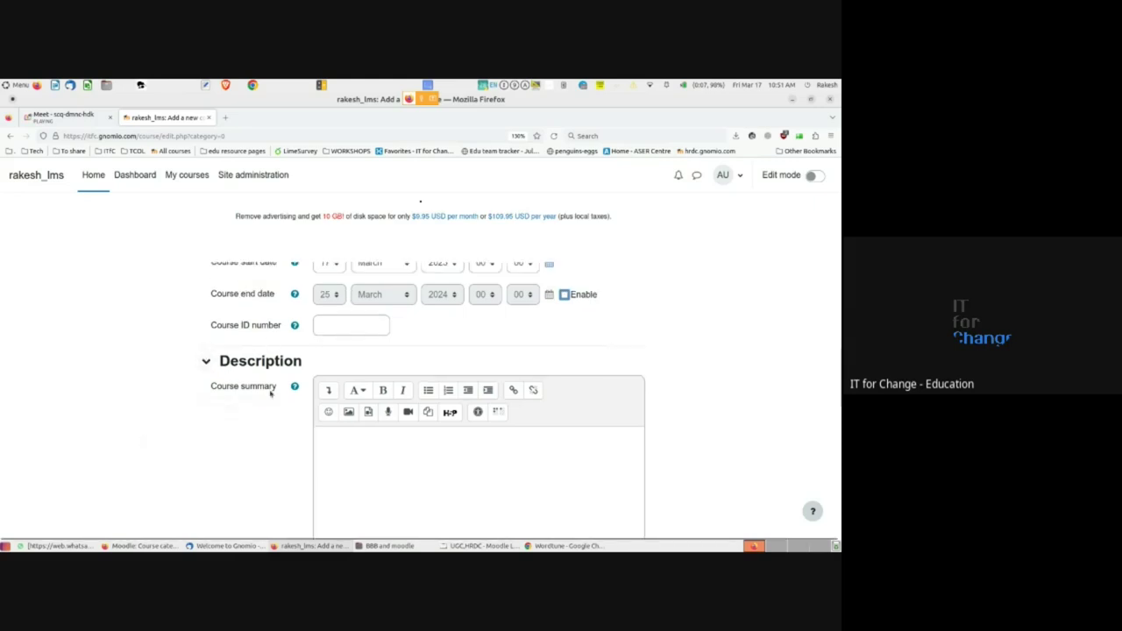
pyautogui.scroll(-2, 271, 399)
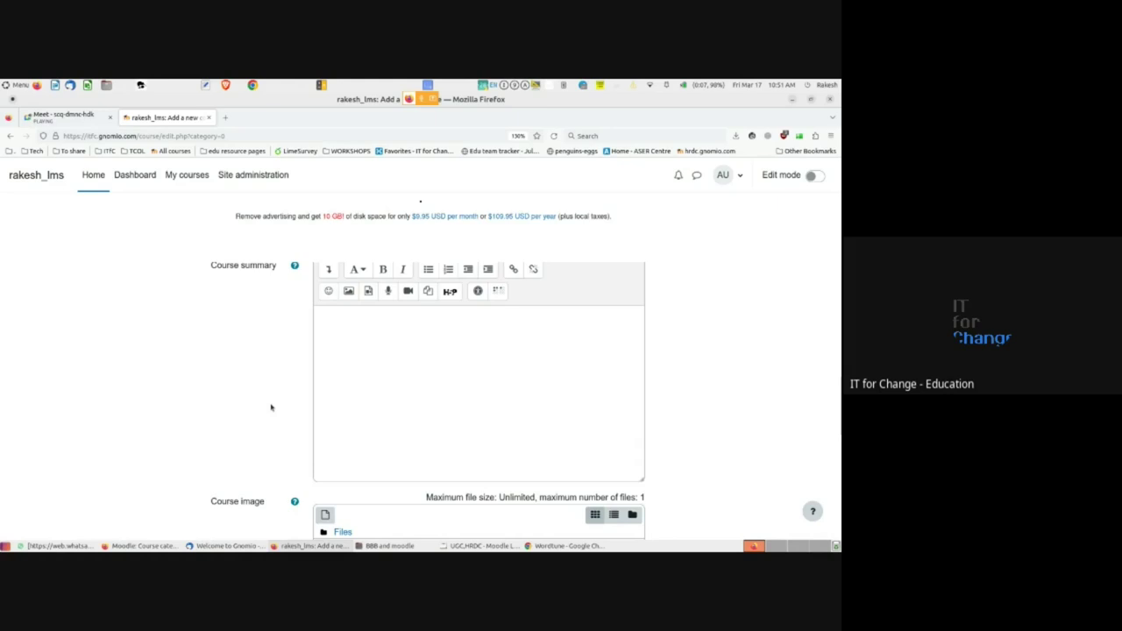
pyautogui.scroll(-1, 271, 407)
pyautogui.scroll(1, 270, 407)
pyautogui.scroll(1, 270, 407)
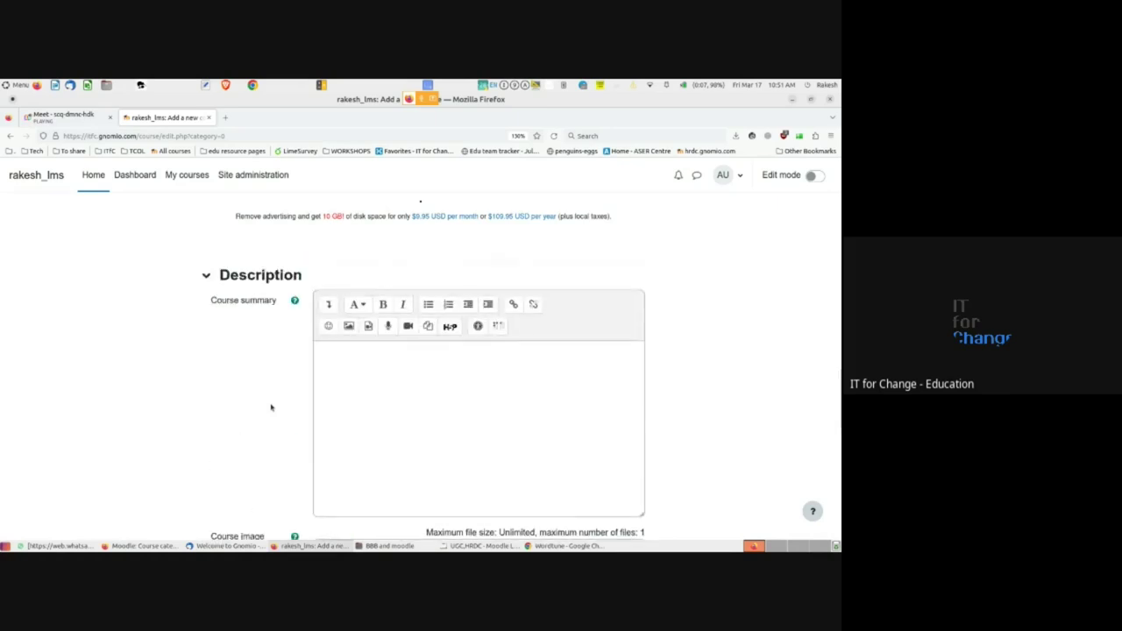
pyautogui.click(382, 390)
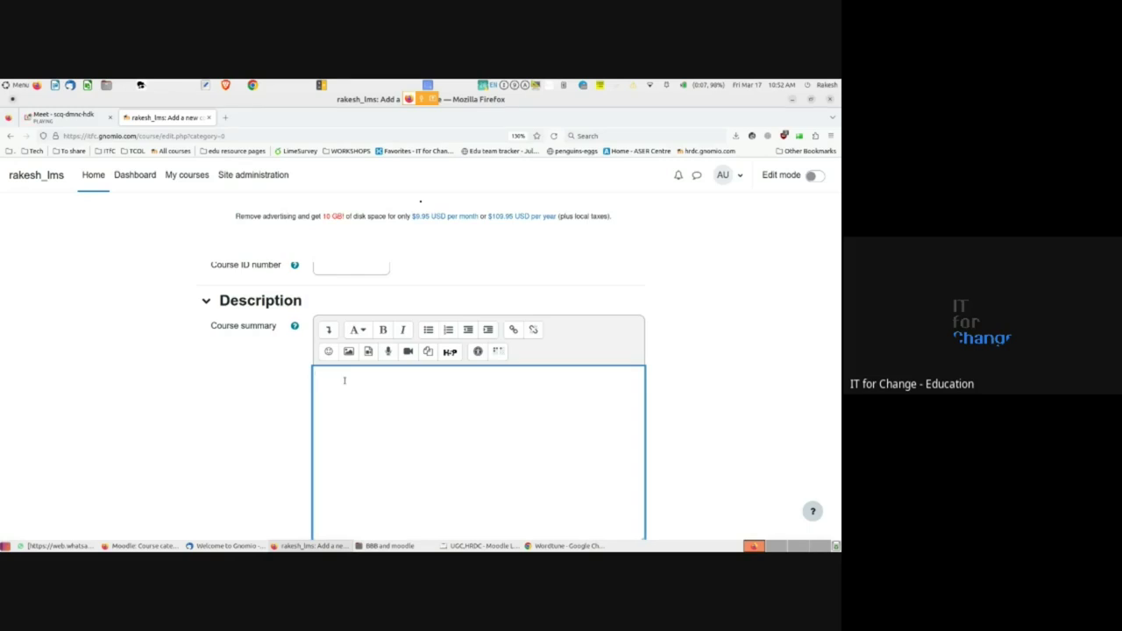
pyautogui.write('In this course you are all going to und')
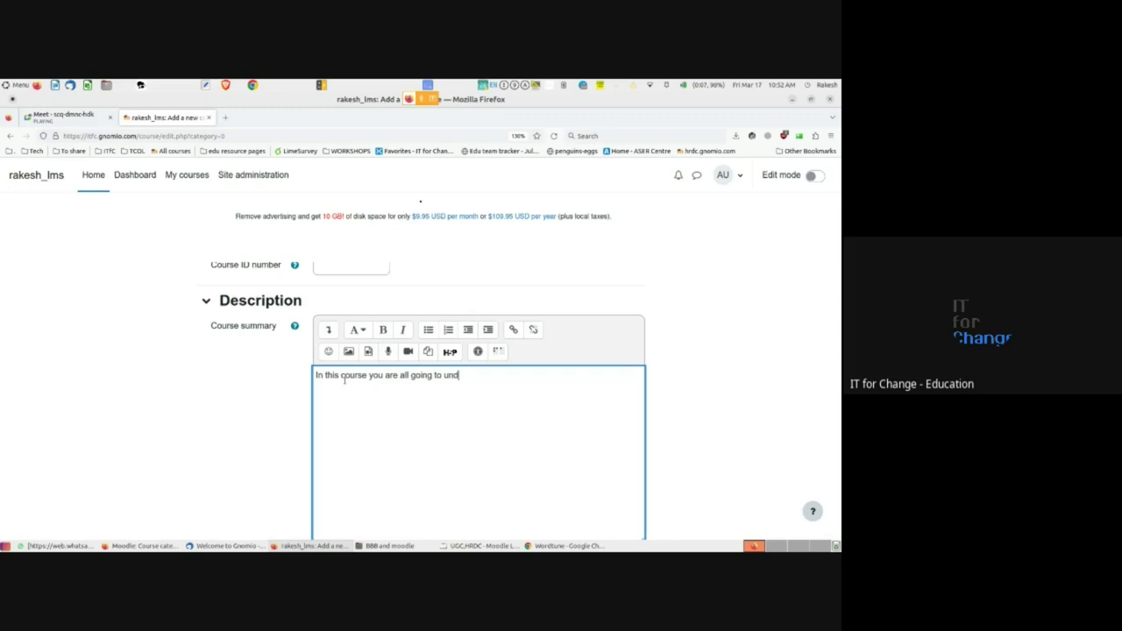
pyautogui.write('erstand the FOSS role in educ')
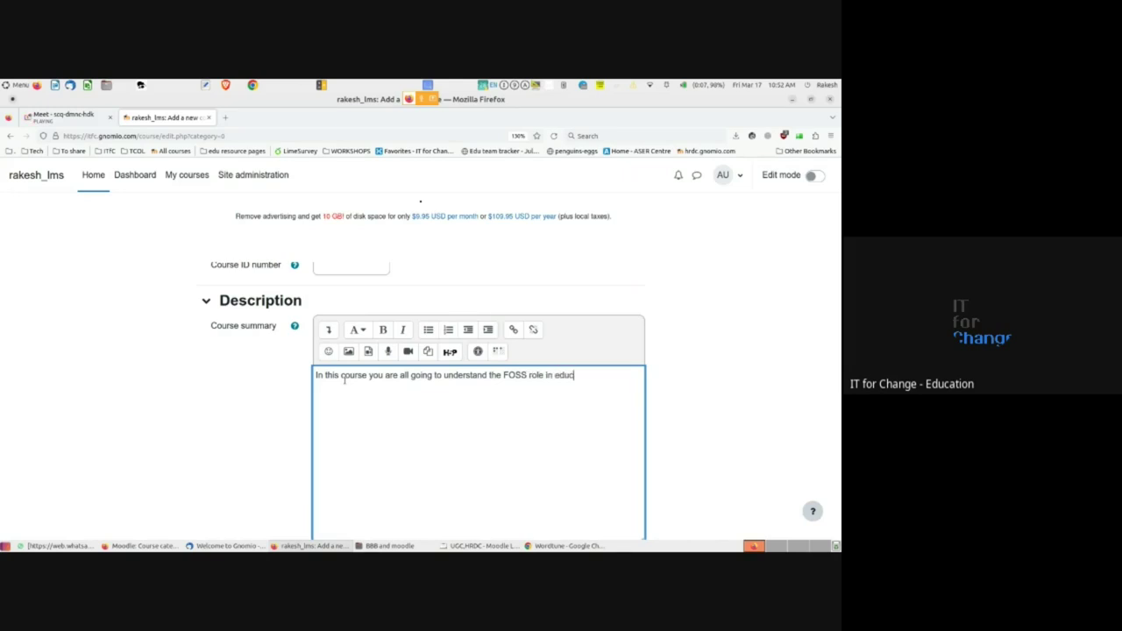
pyautogui.write('ation')
pyautogui.write('. This is th')
pyautogui.write('e one month c')
pyautogui.write('ourse')
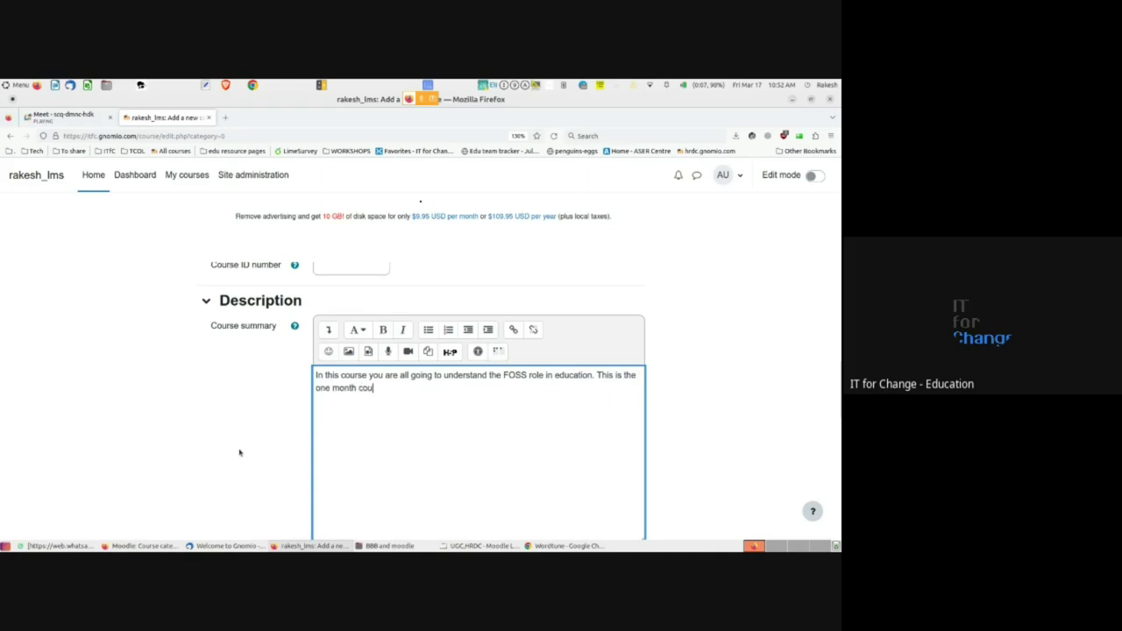
pyautogui.write(' and as part of this course a')
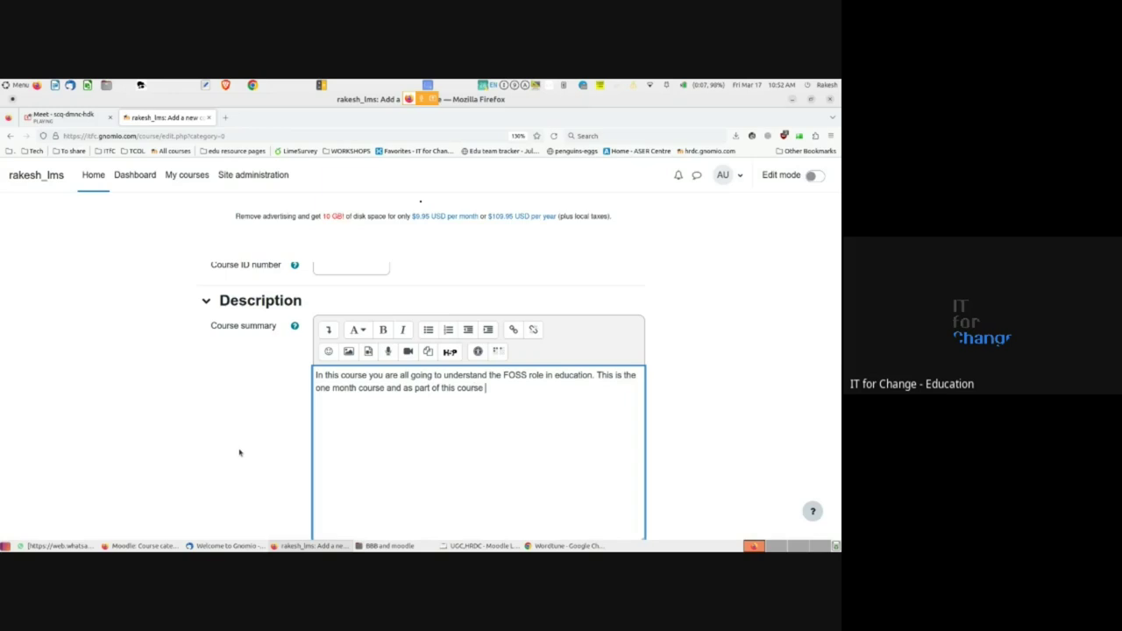
pyautogui.write('ll students must submit the assig')
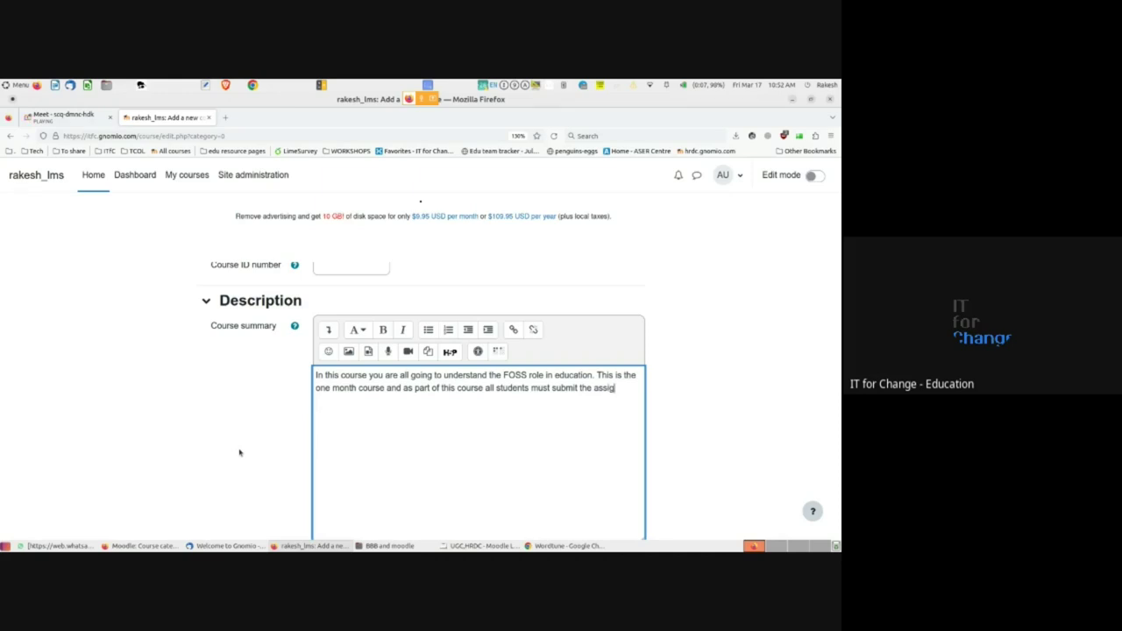
pyautogui.write('nement')
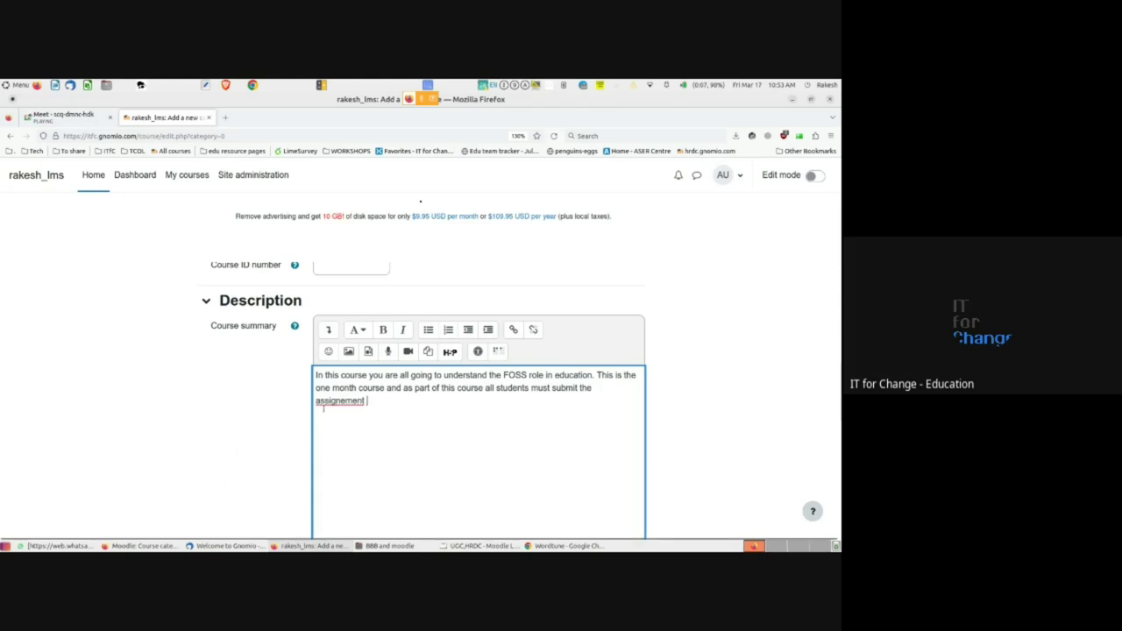
# - Correct the misspelled 'assignement' to 'assignment' using the spelling suggestion
pyautogui.rightClick(345, 401)
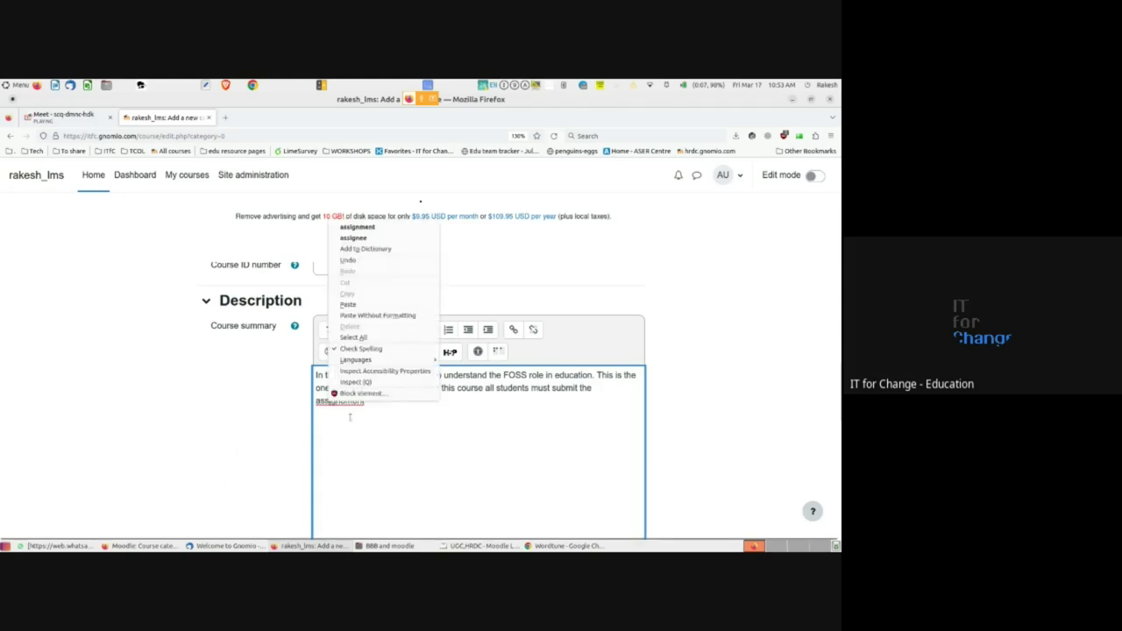
pyautogui.click(346, 227)
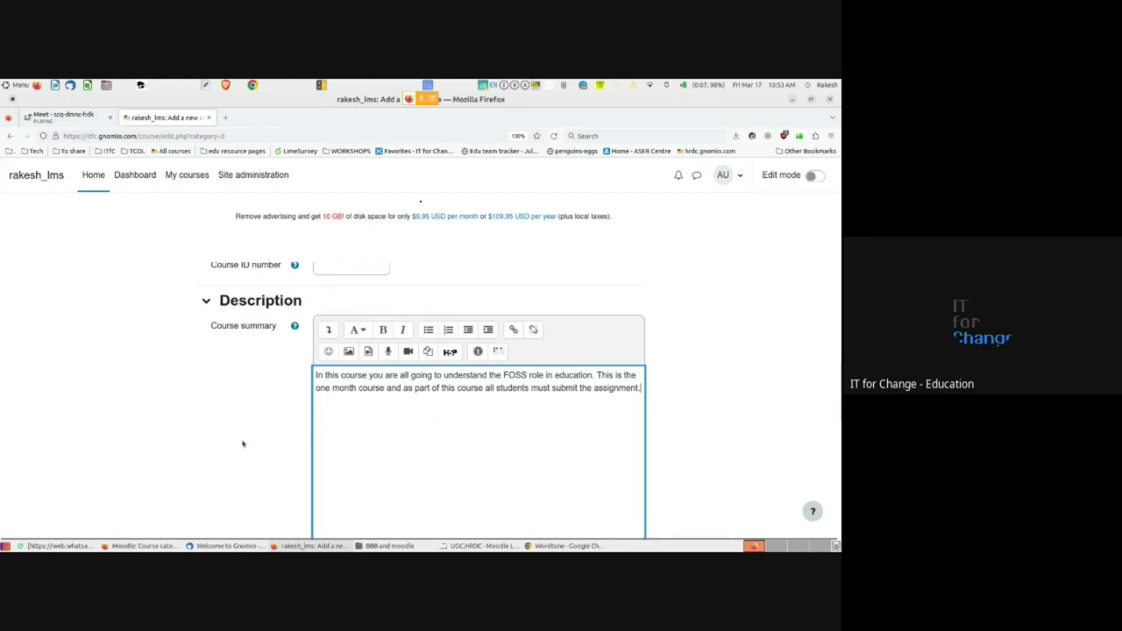
pyautogui.scroll(-5, 243, 443)
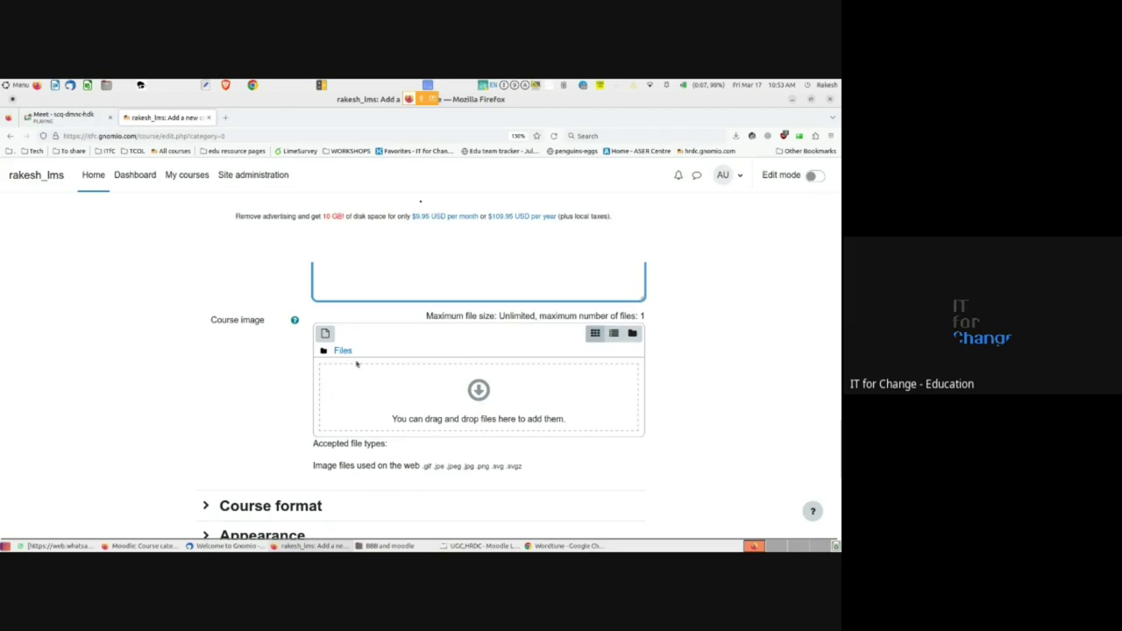
pyautogui.click(477, 391)
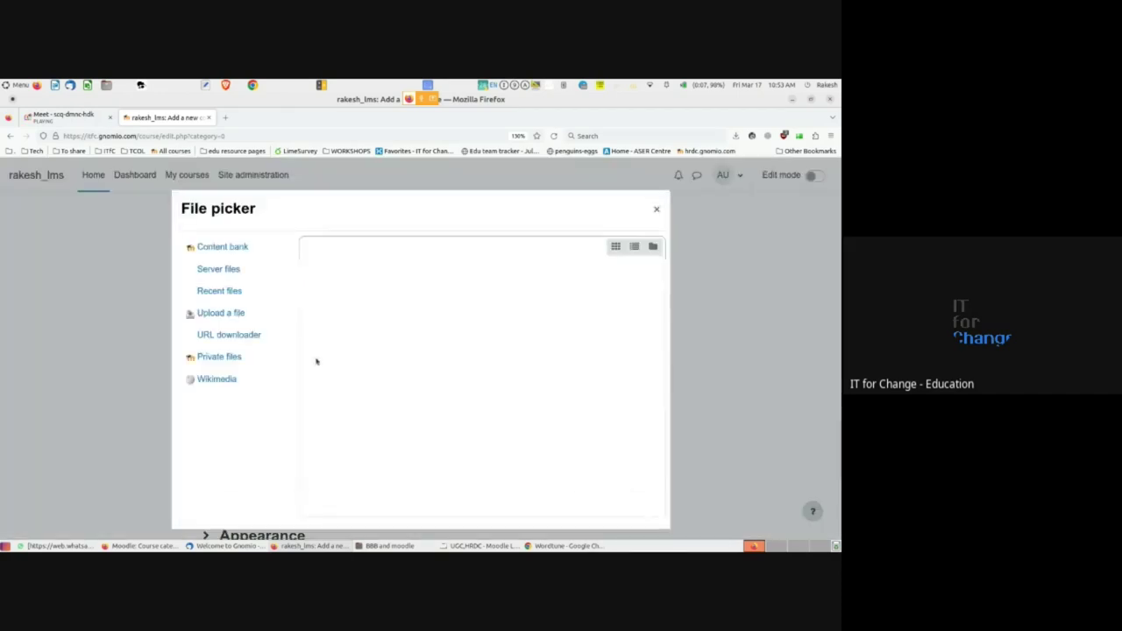
pyautogui.click(656, 209)
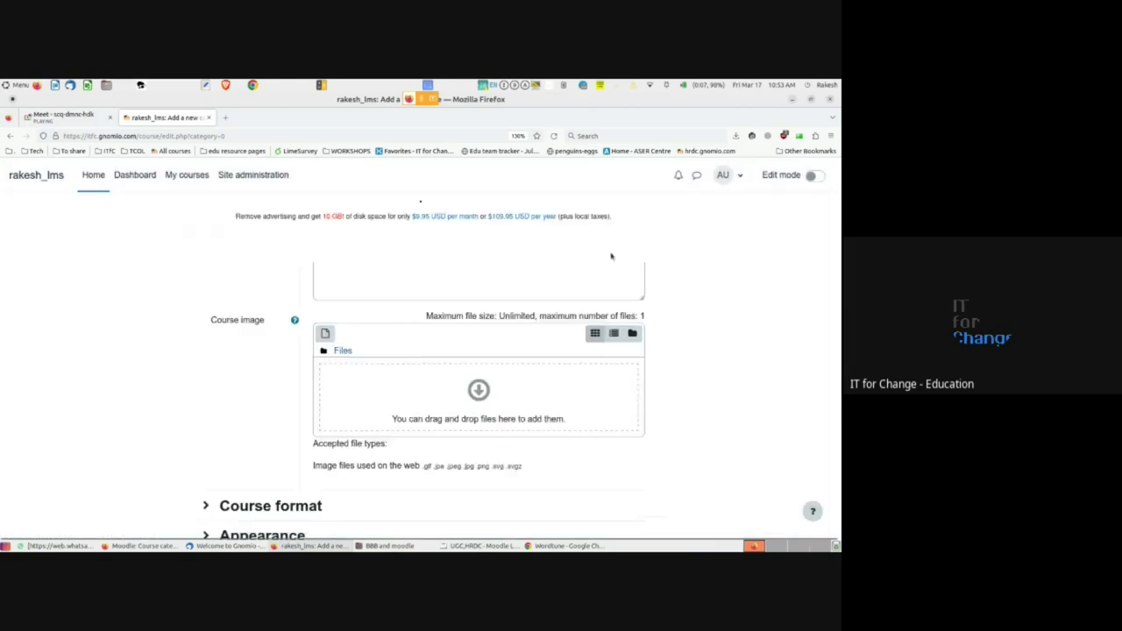
pyautogui.scroll(-1, 244, 378)
pyautogui.scroll(-5, 244, 377)
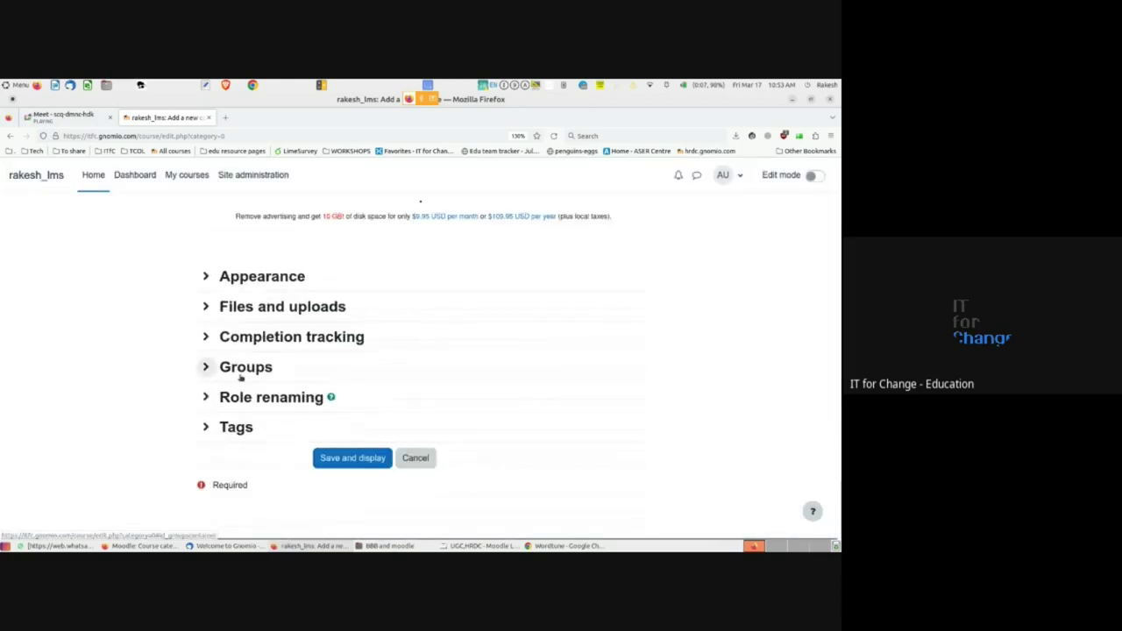
pyautogui.scroll(7, 240, 376)
pyautogui.scroll(10, 239, 377)
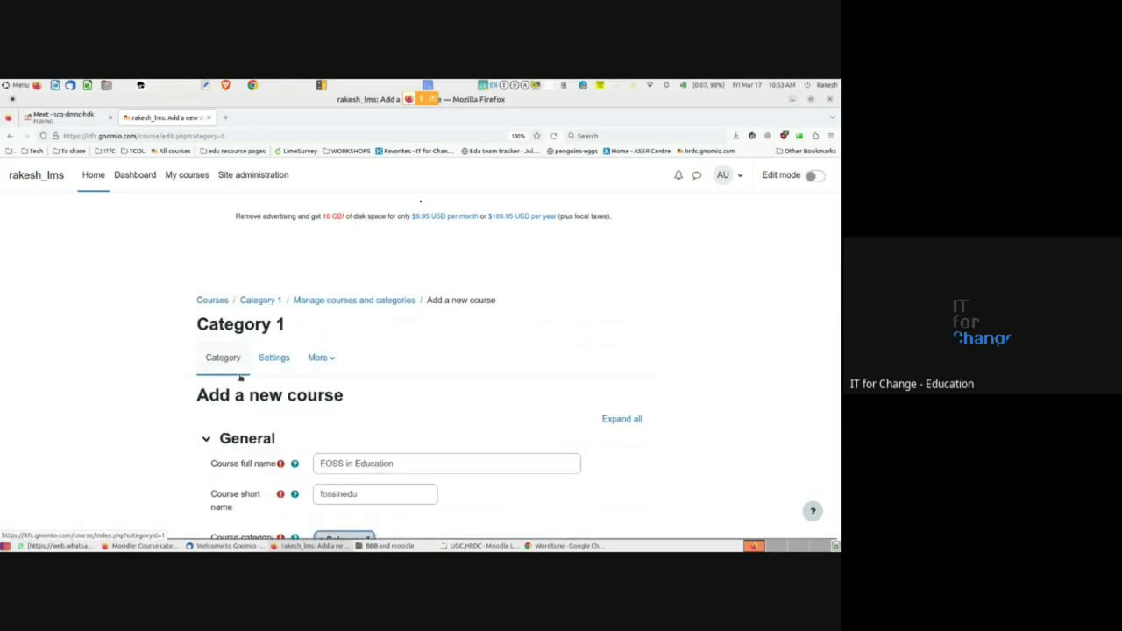
pyautogui.scroll(-10, 239, 377)
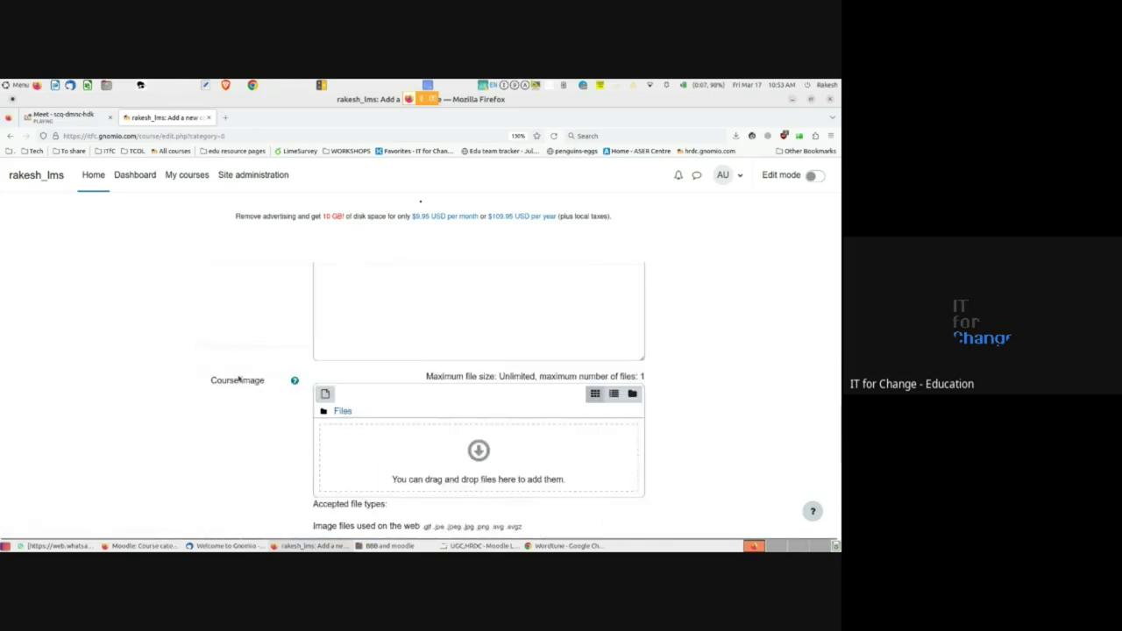
pyautogui.scroll(-5, 239, 379)
pyautogui.scroll(7, 238, 376)
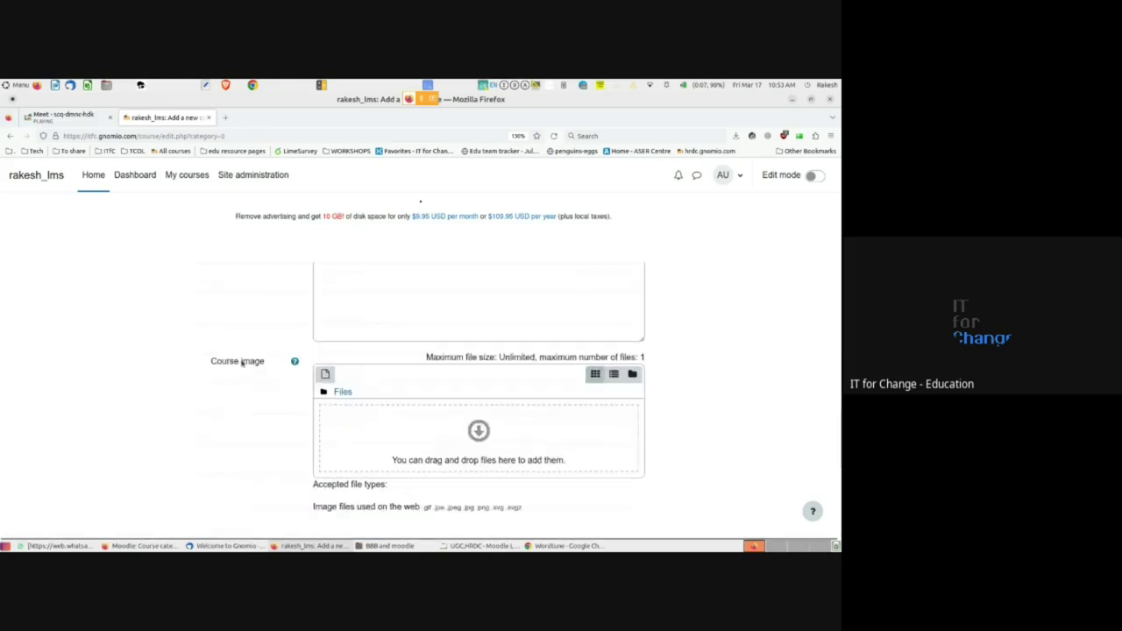
pyautogui.scroll(-7, 241, 367)
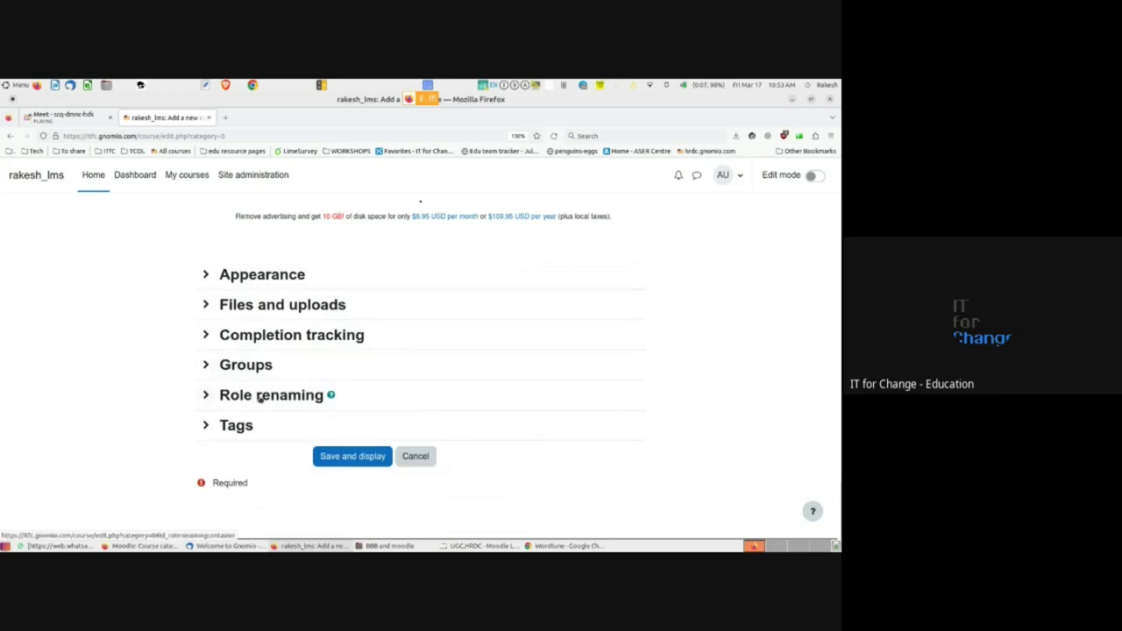
pyautogui.click(339, 458)
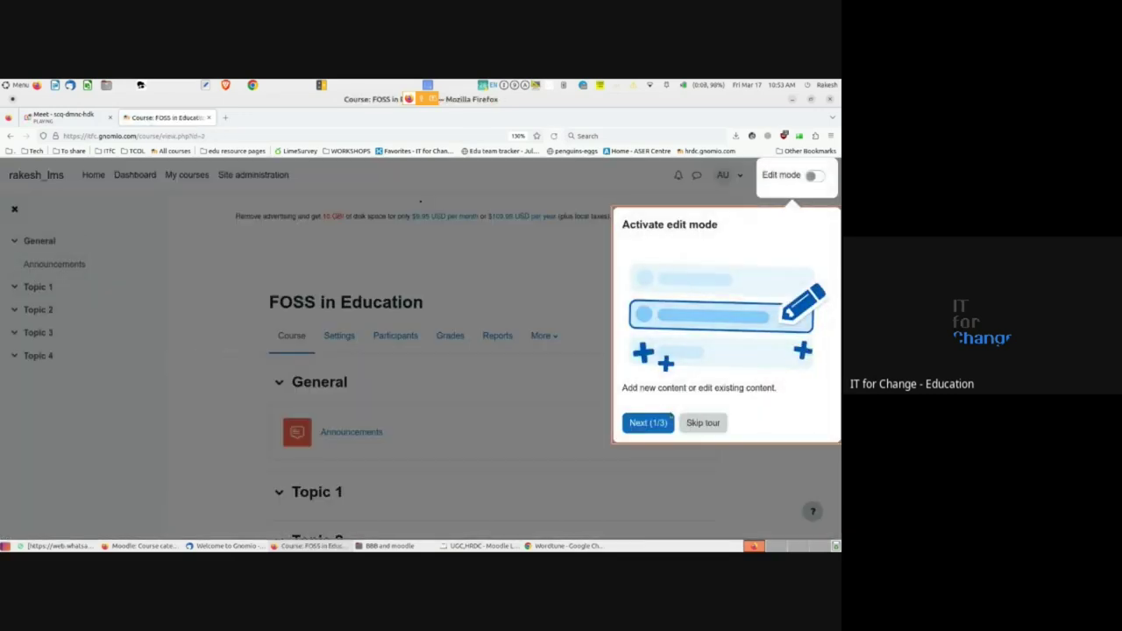
pyautogui.click(701, 422)
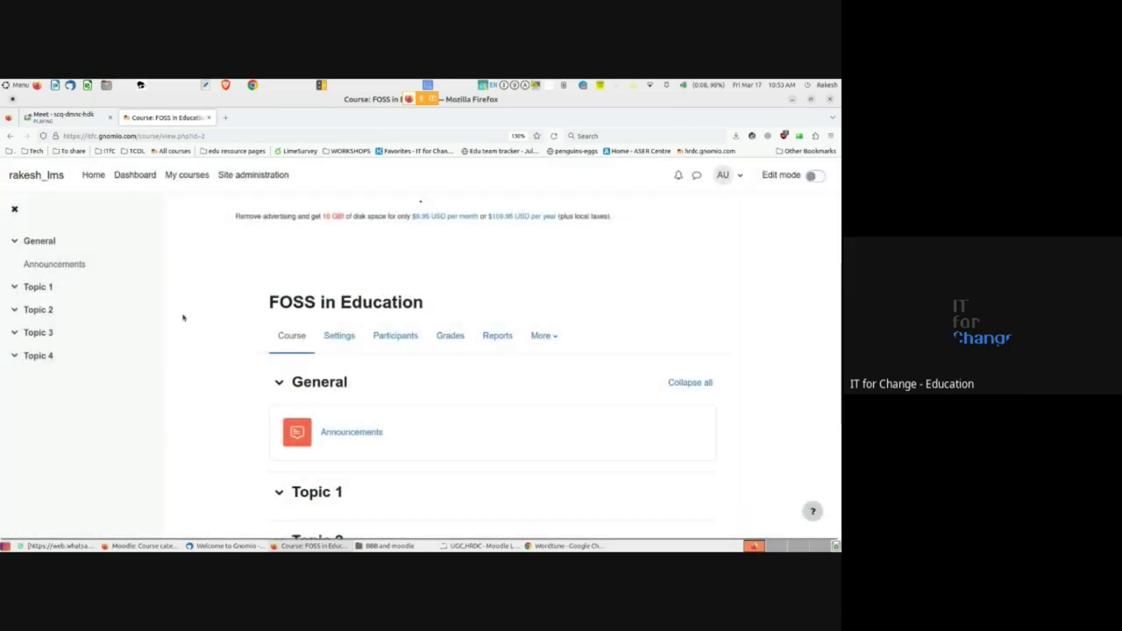
pyautogui.scroll(-3, 324, 295)
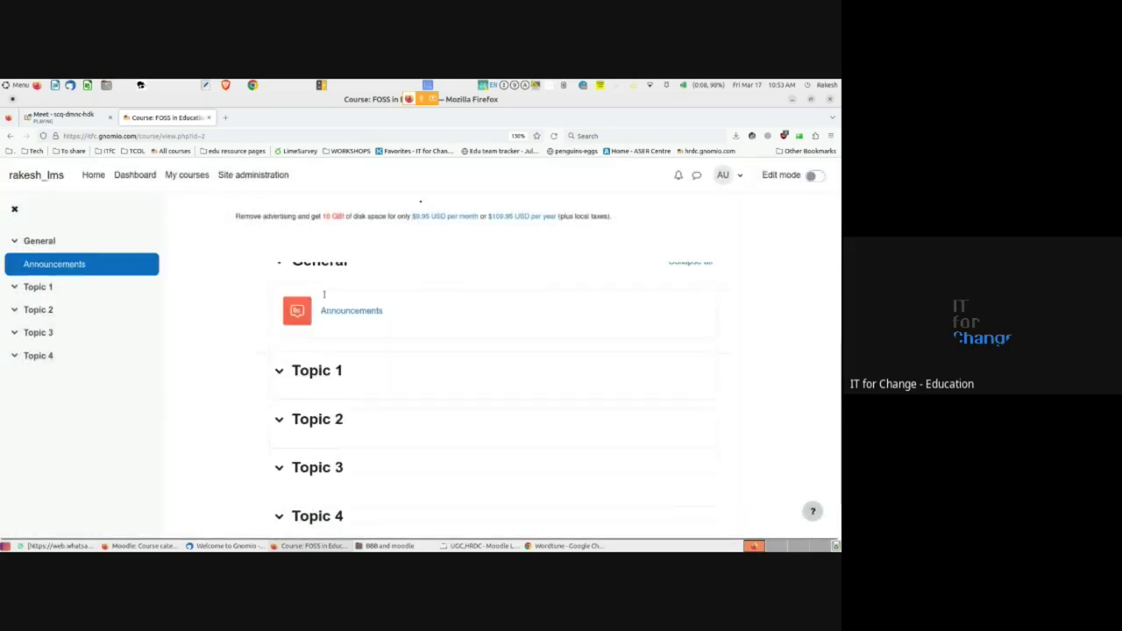
pyautogui.scroll(3, 325, 295)
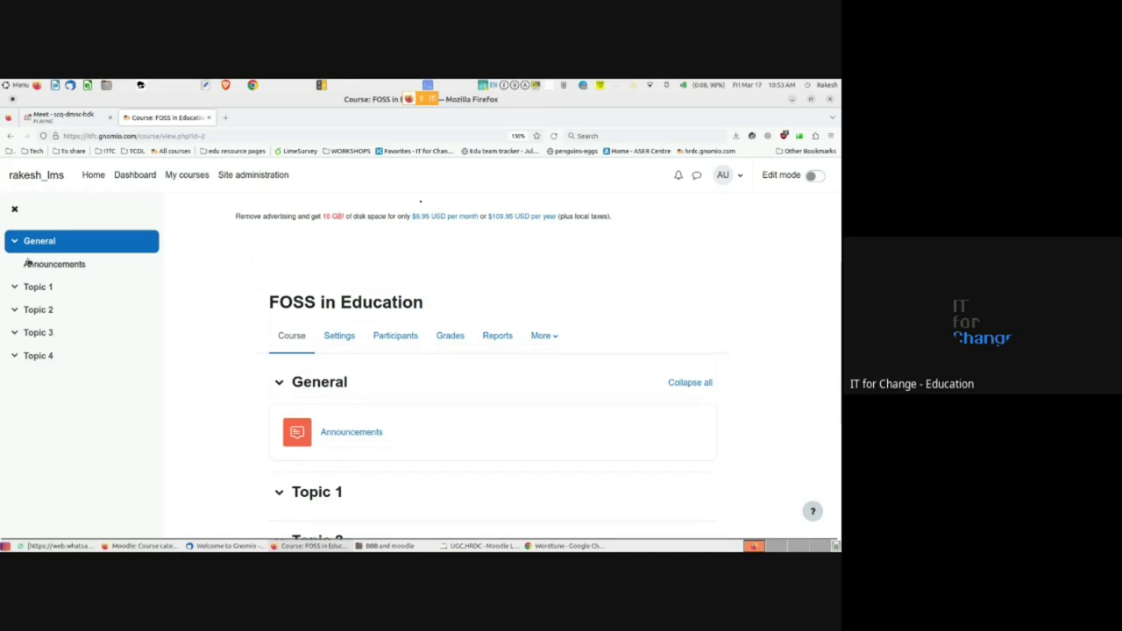
pyautogui.scroll(-2, 274, 402)
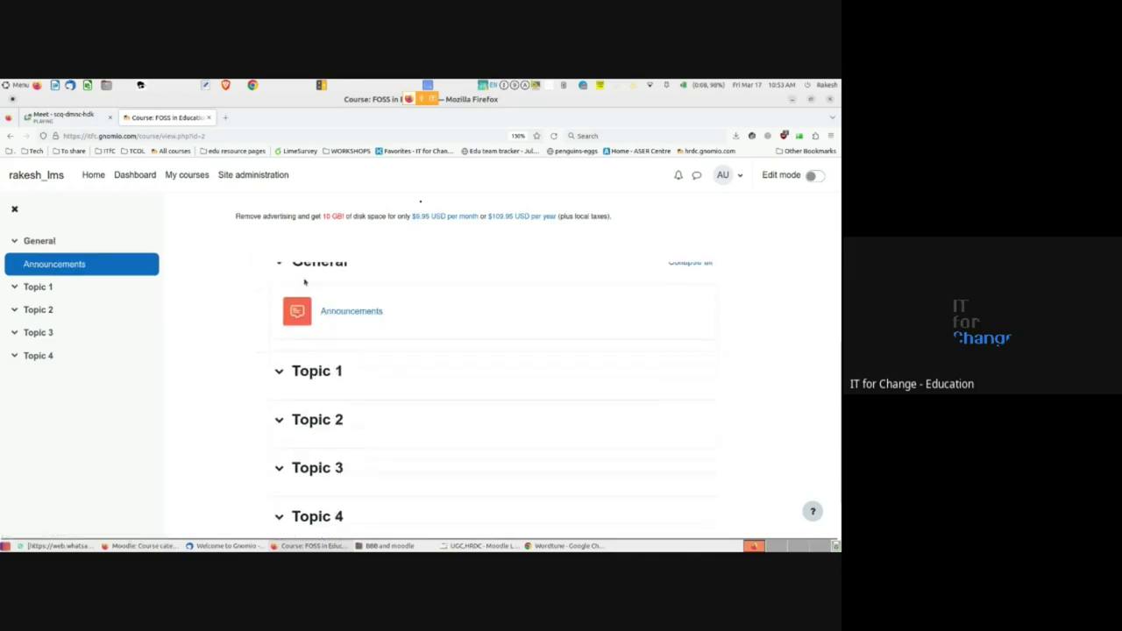
pyautogui.scroll(-1, 320, 382)
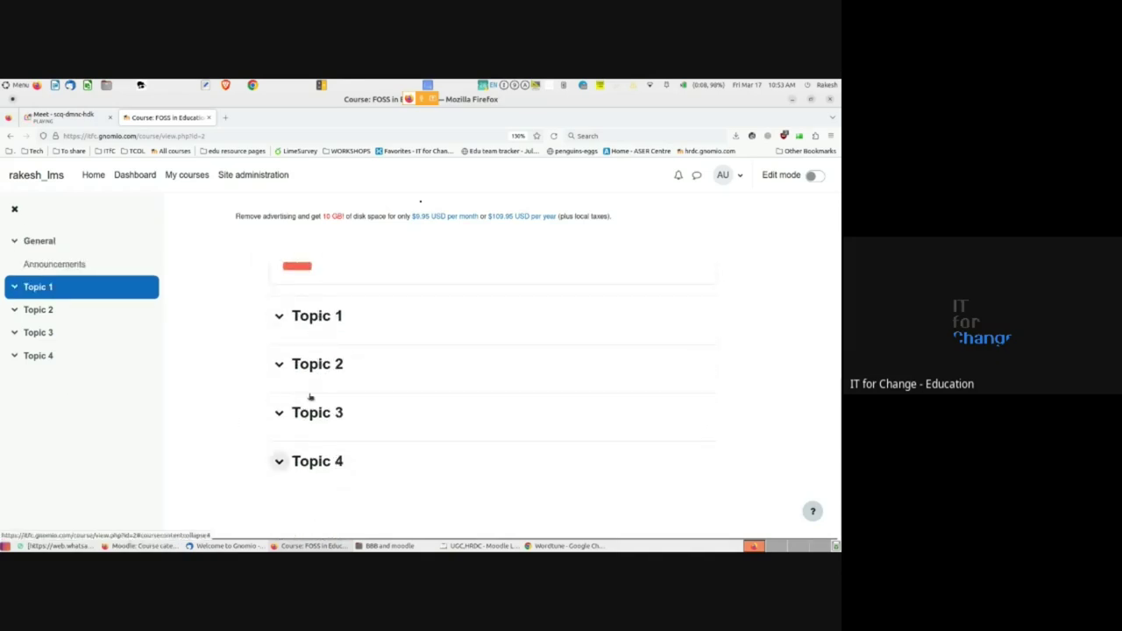
pyautogui.scroll(3, 308, 396)
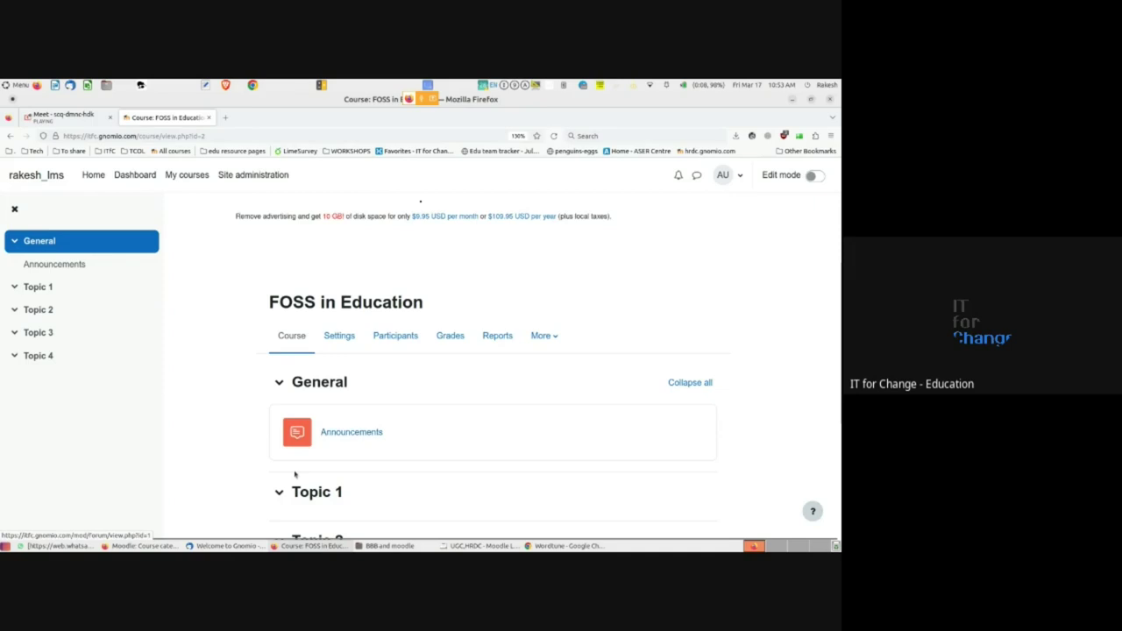
pyautogui.scroll(-2, 294, 474)
pyautogui.click(280, 369)
pyautogui.scroll(-1, 283, 370)
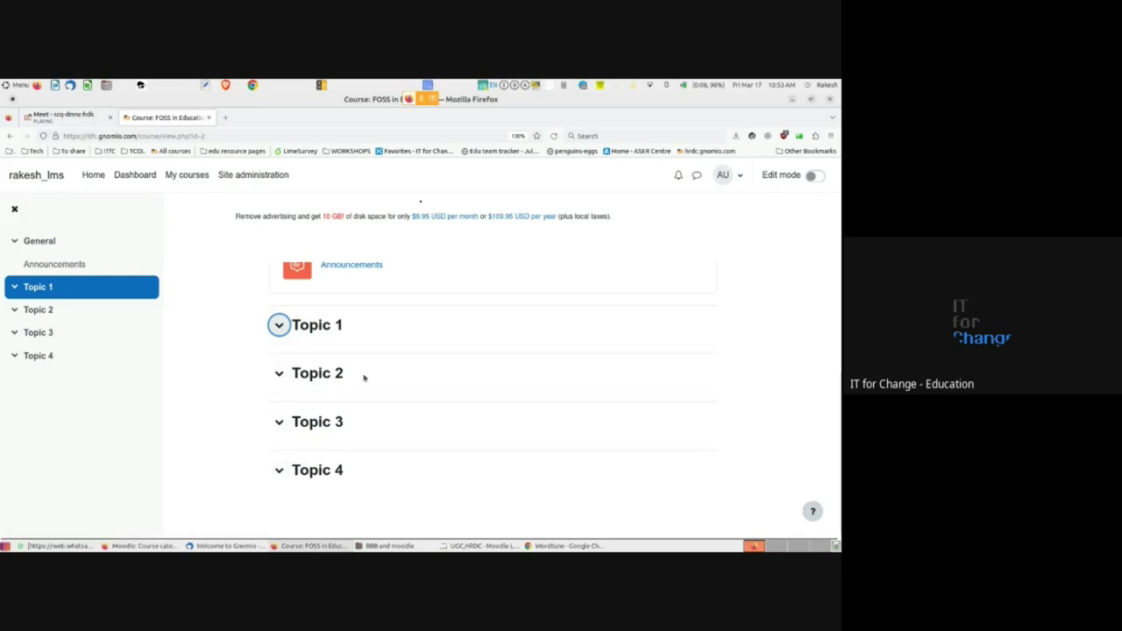
pyautogui.scroll(2, 364, 377)
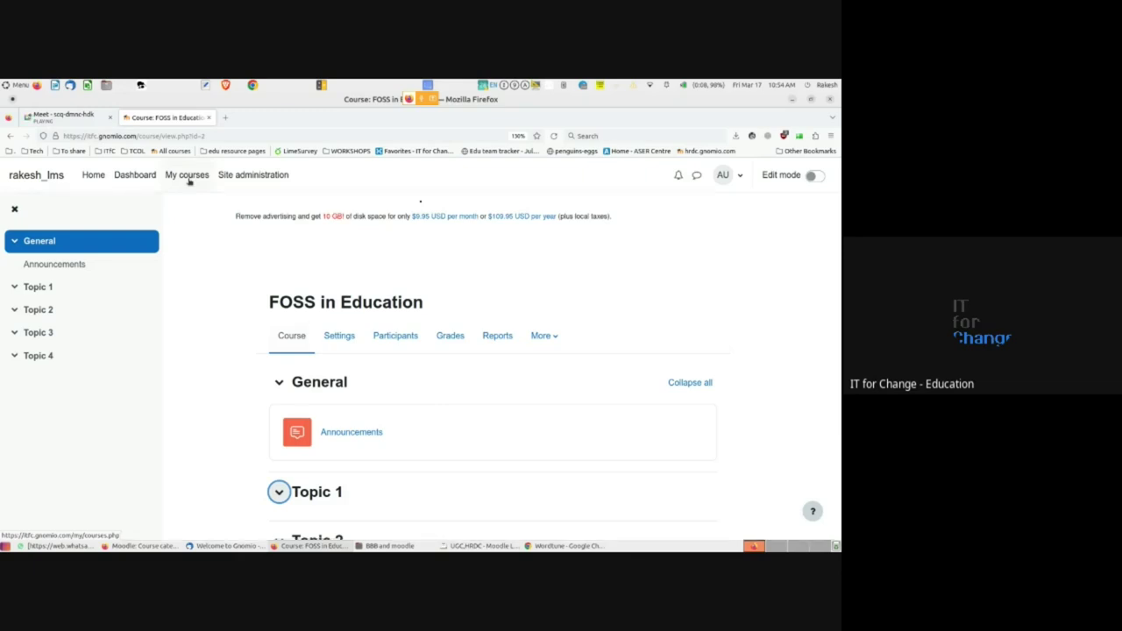
# - Show My courses with FOSS in Education under Category 1, then switch to the Google Meet call
pyautogui.click(189, 177)
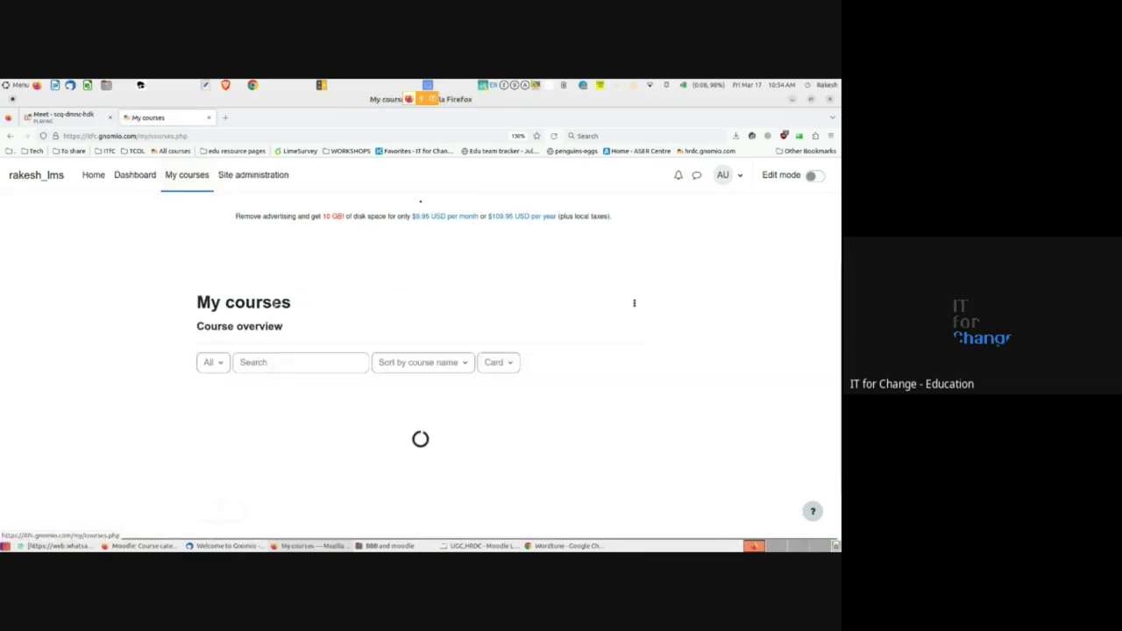
pyautogui.scroll(-1, 314, 385)
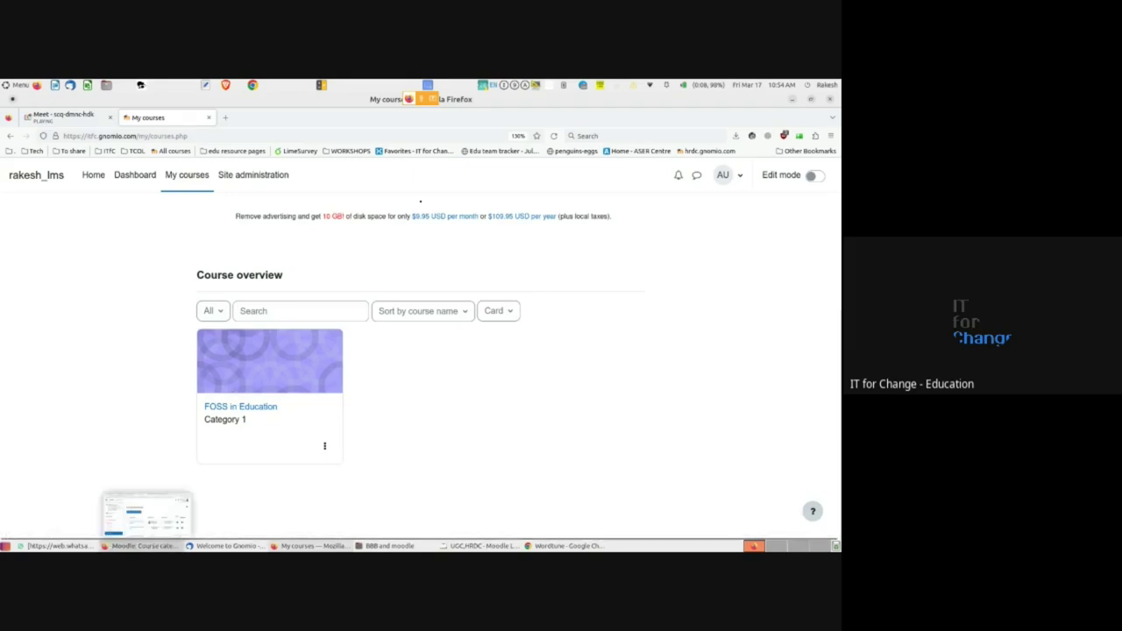
pyautogui.click(140, 545)
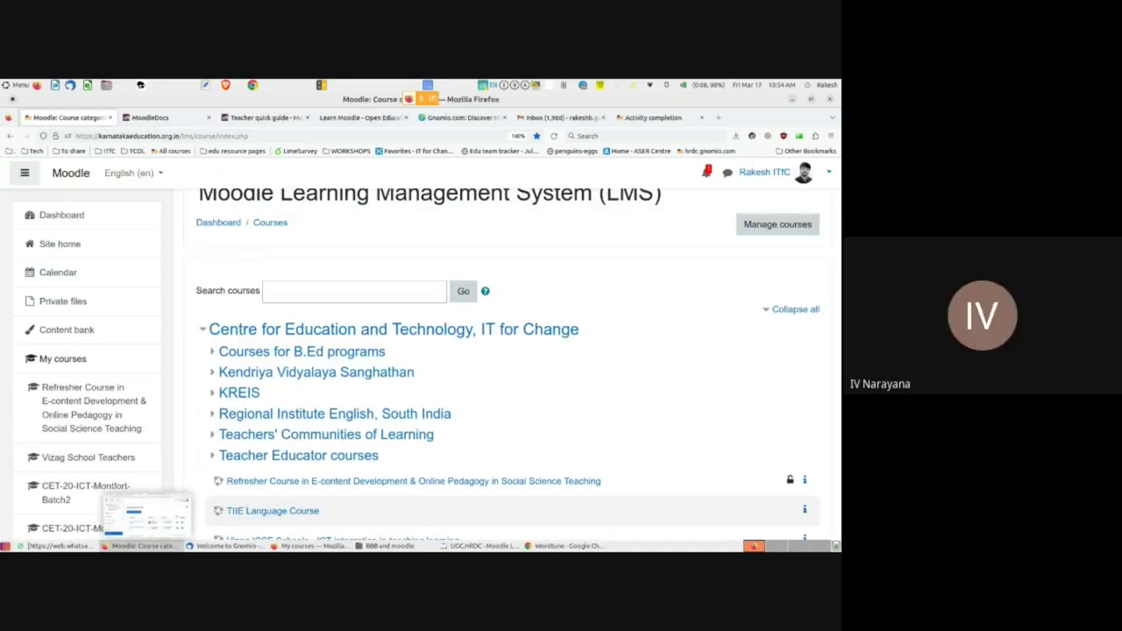
pyautogui.click(309, 545)
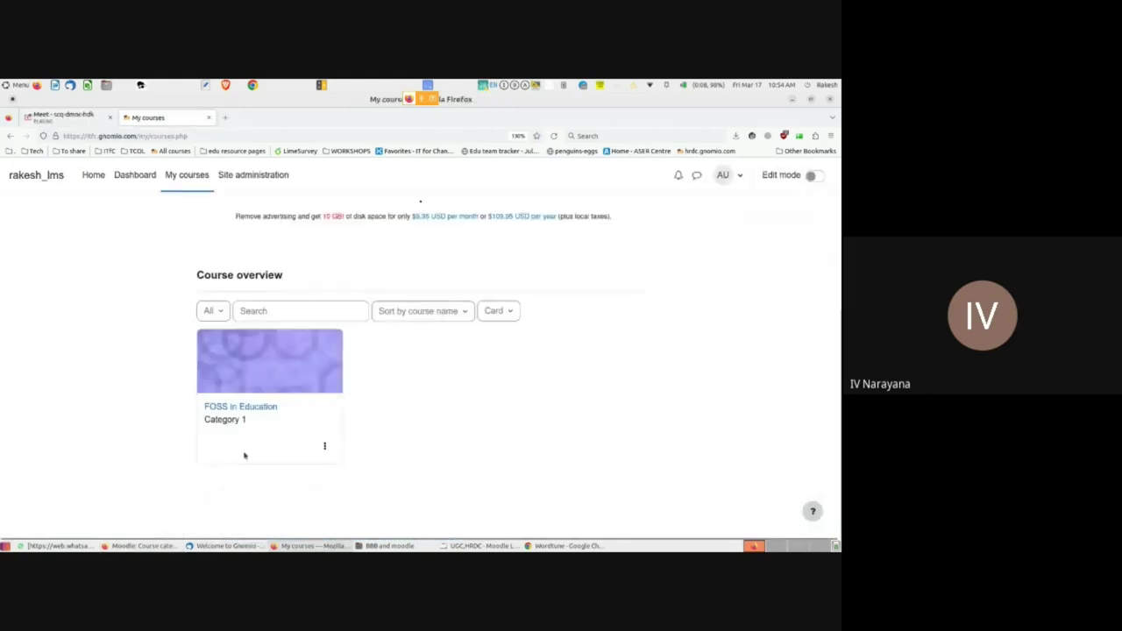
pyautogui.click(58, 117)
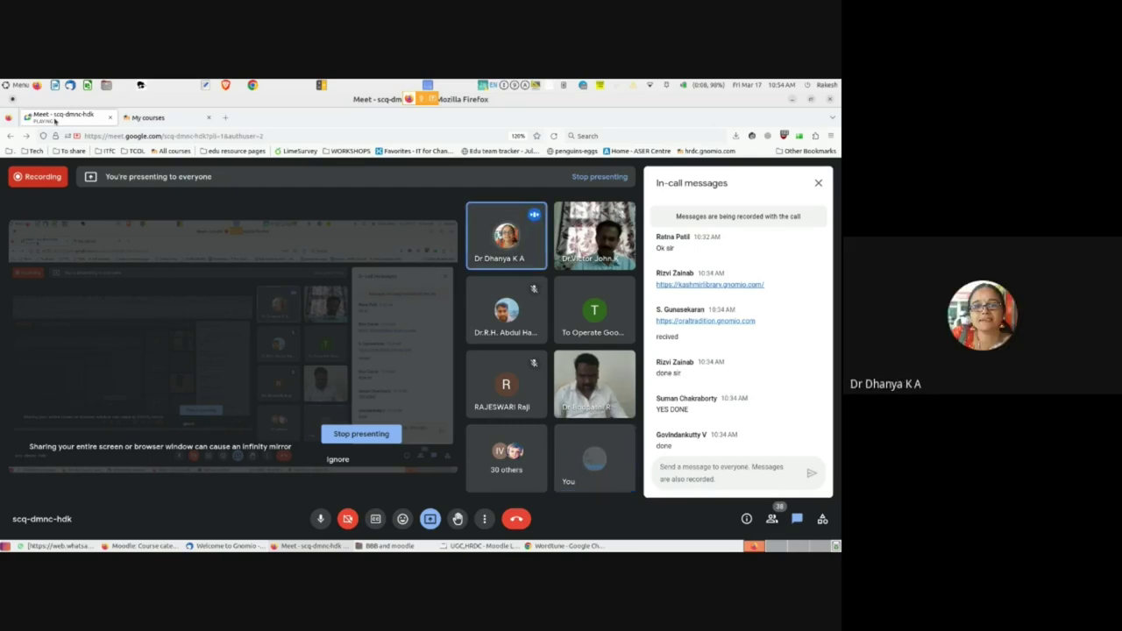
# - Minimize the Meet window and bring back the Gnomio My courses page listing FOSS in Education
pyautogui.moveTo(311, 545)
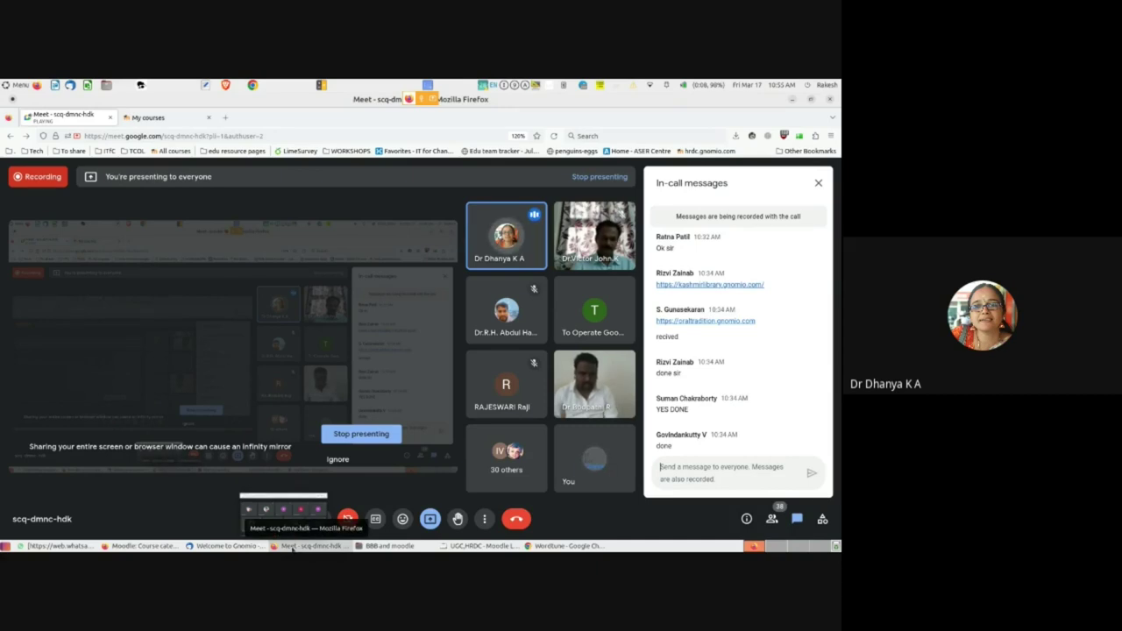
pyautogui.click(292, 548)
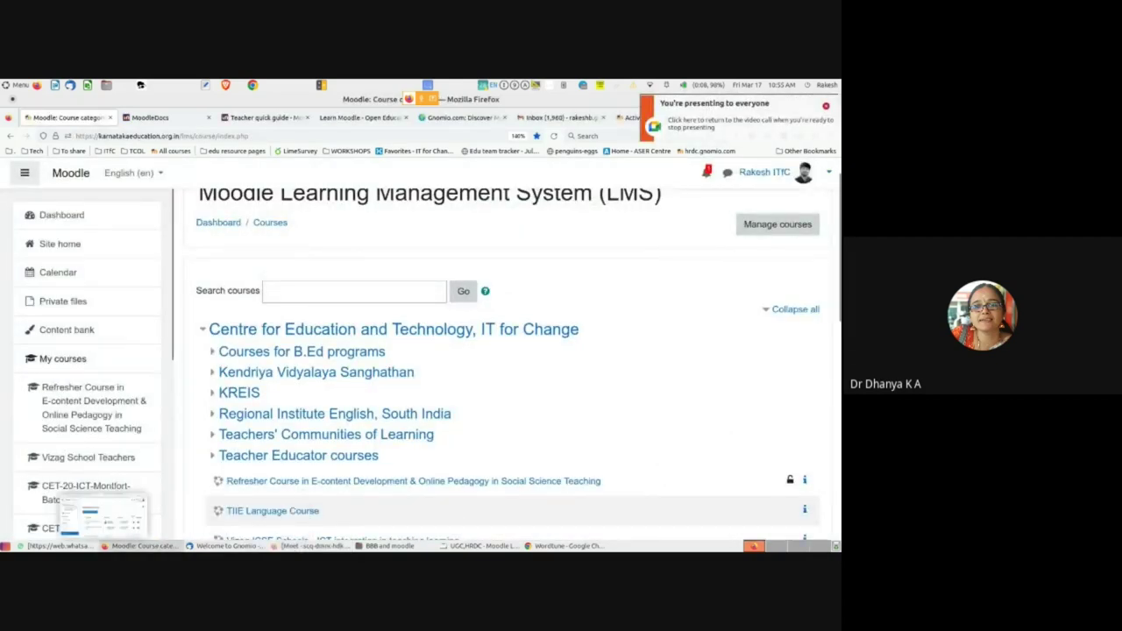
pyautogui.click(133, 541)
pyautogui.click(311, 545)
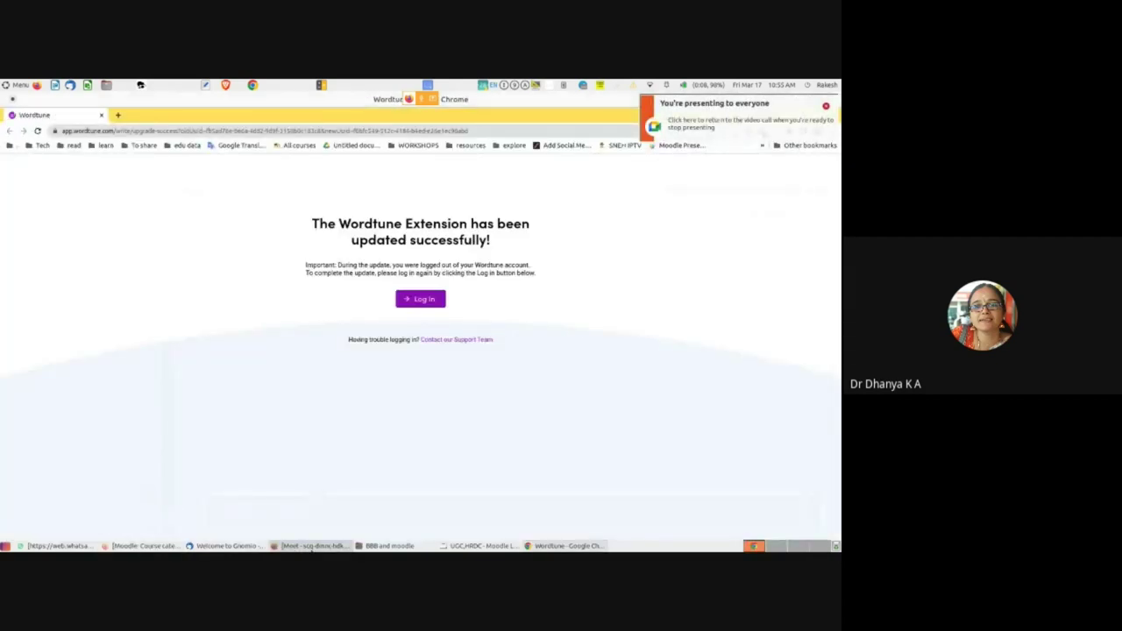
pyautogui.click(169, 118)
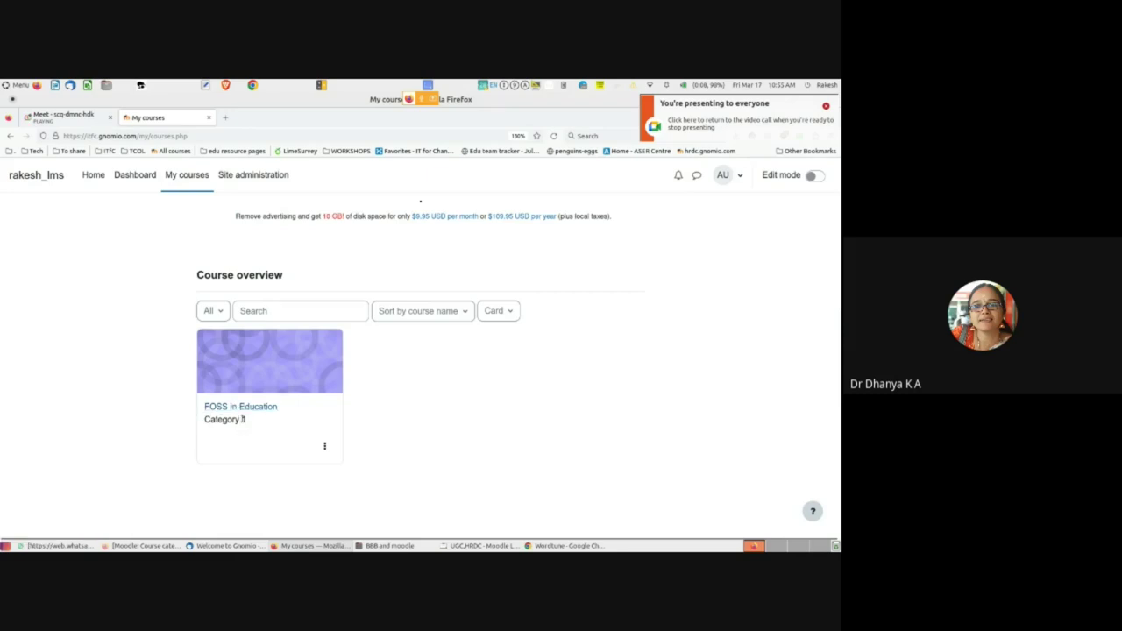
# - Highlight the Category 1 label on the course card, then go to Site administration
pyautogui.moveTo(241, 422); pyautogui.dragTo(252, 422)
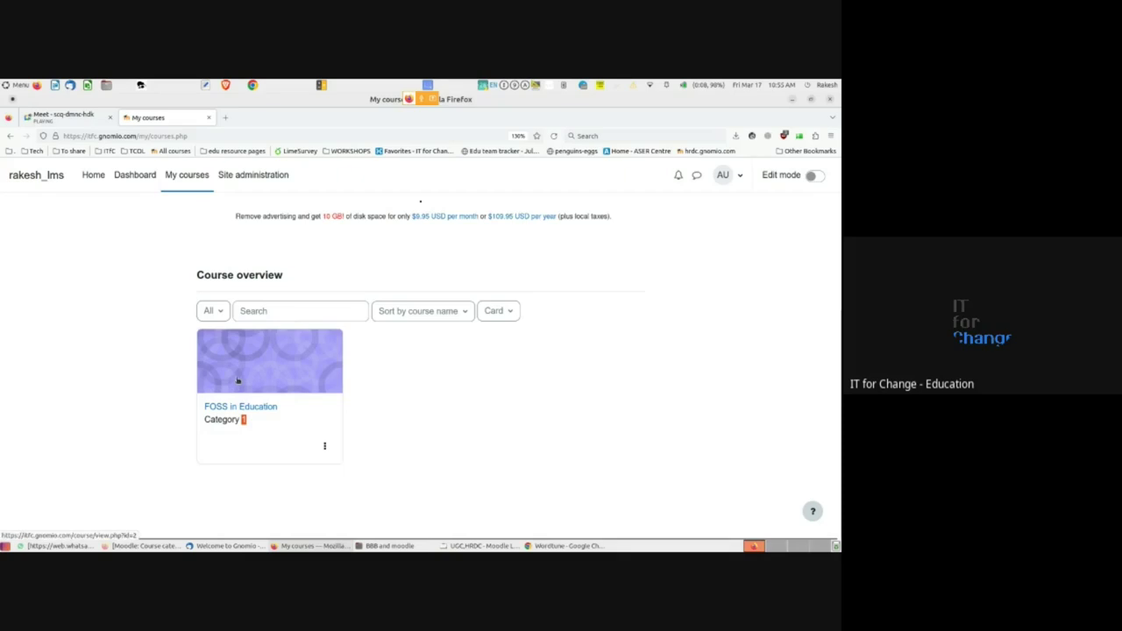
pyautogui.moveTo(210, 421); pyautogui.dragTo(248, 425)
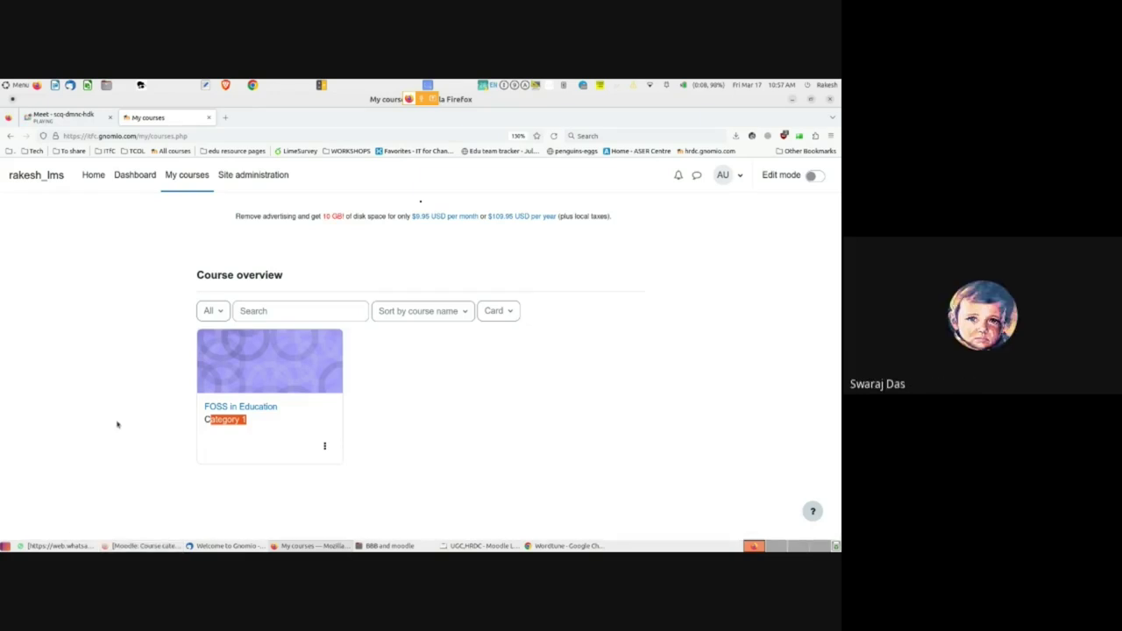
pyautogui.click(116, 425)
pyautogui.click(238, 176)
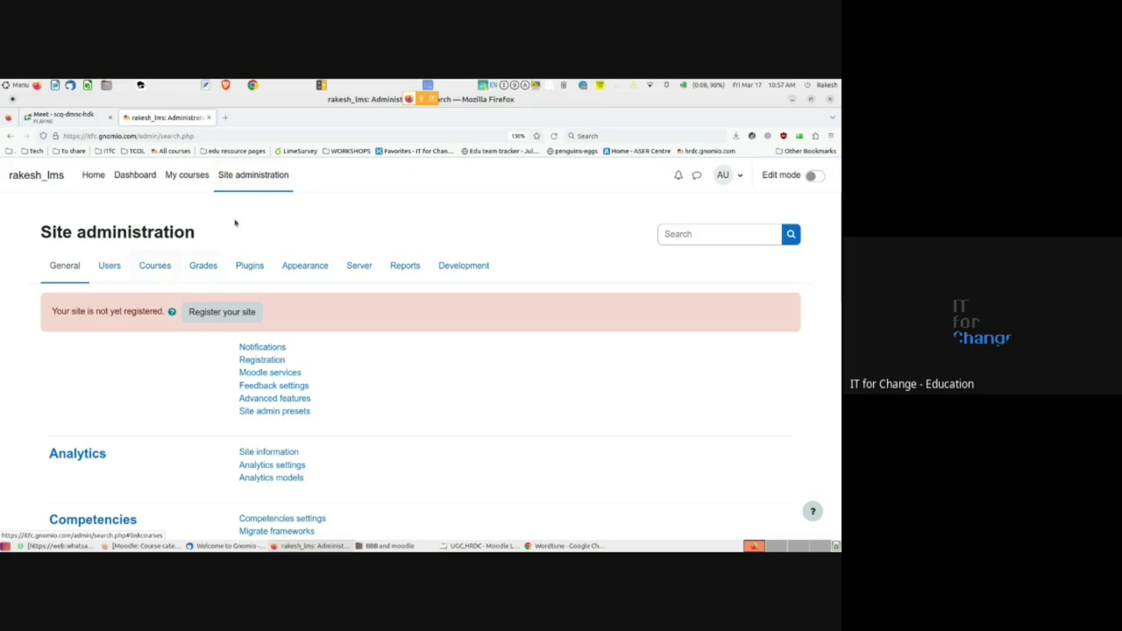
# - Browse the Courses options in Site administration, then return to My courses
pyautogui.click(154, 265)
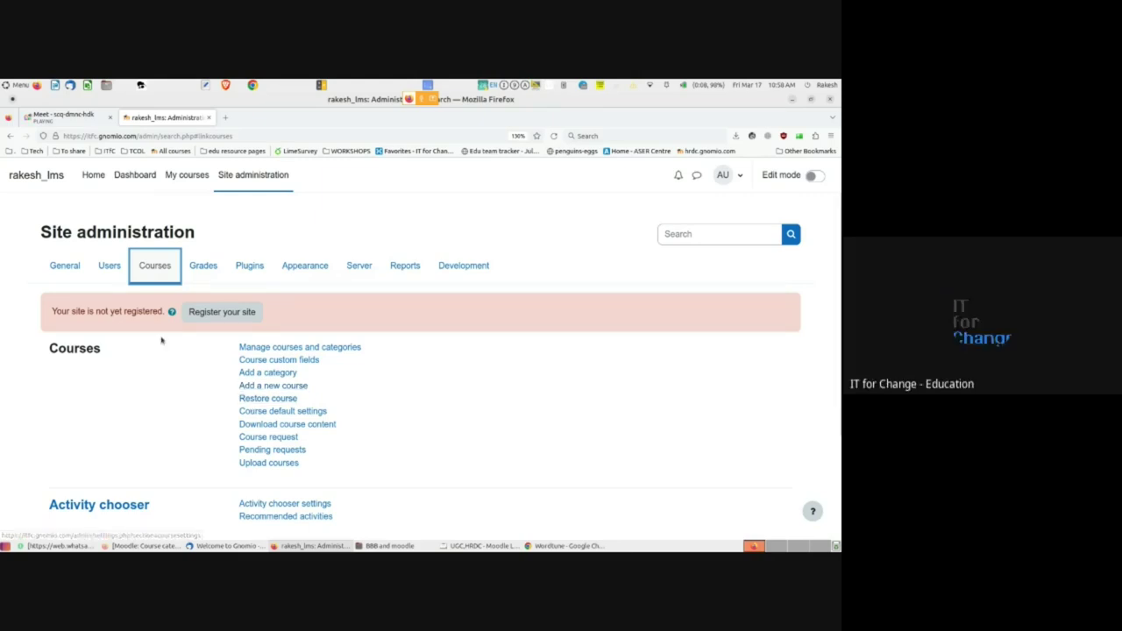
pyautogui.click(181, 178)
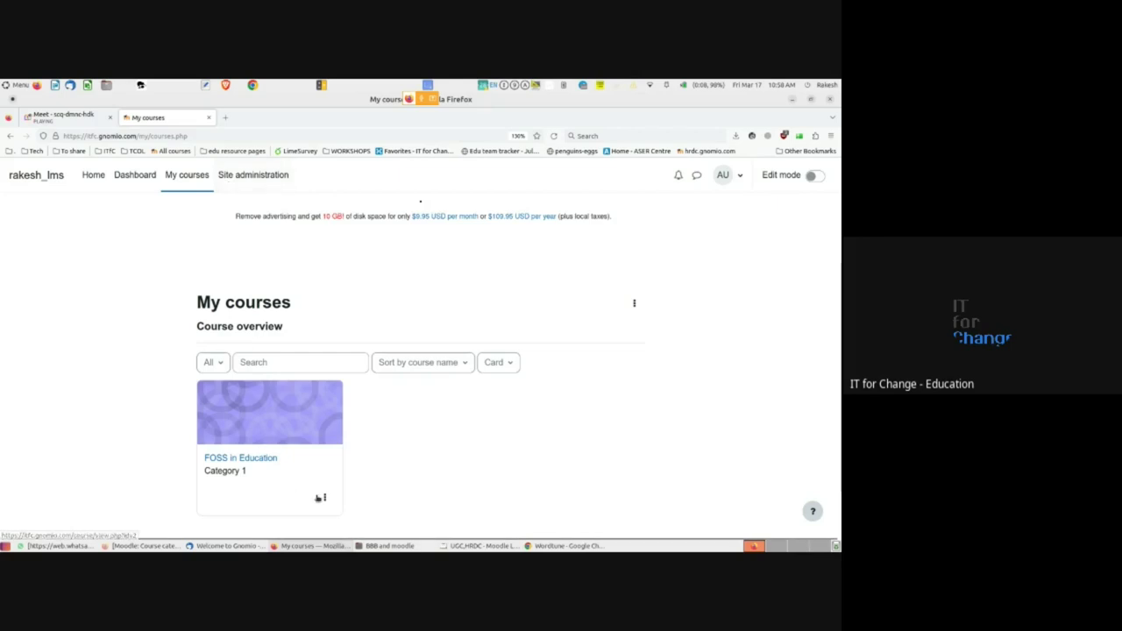
# - Open FOSS in Education with Edit mode on, review its settings form, and return to the course page
pyautogui.click(252, 459)
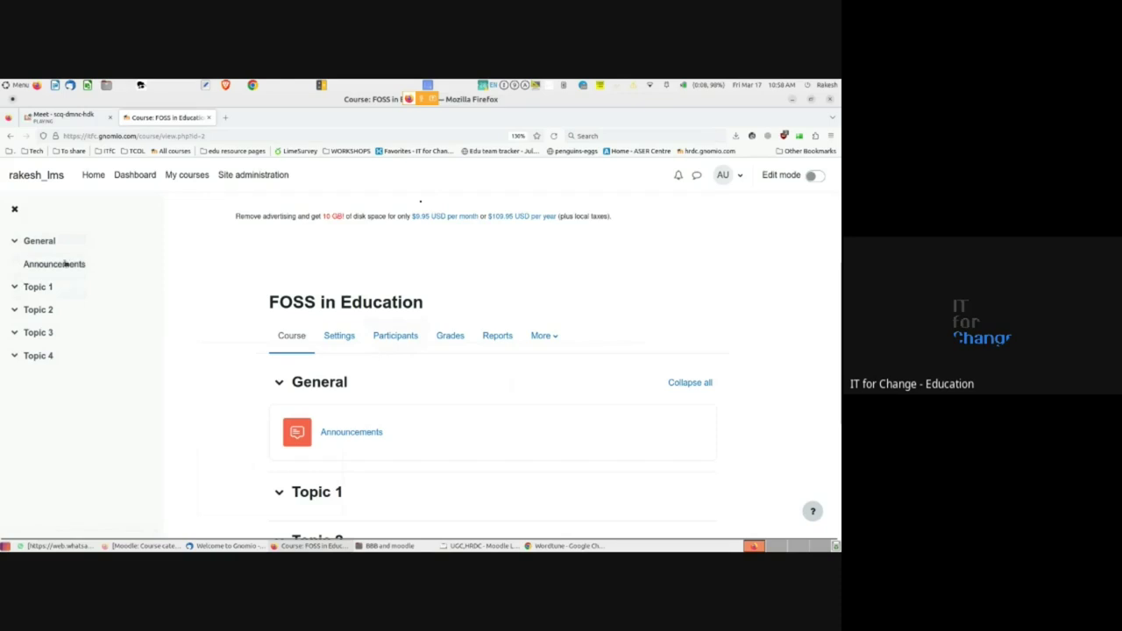
pyautogui.click(816, 176)
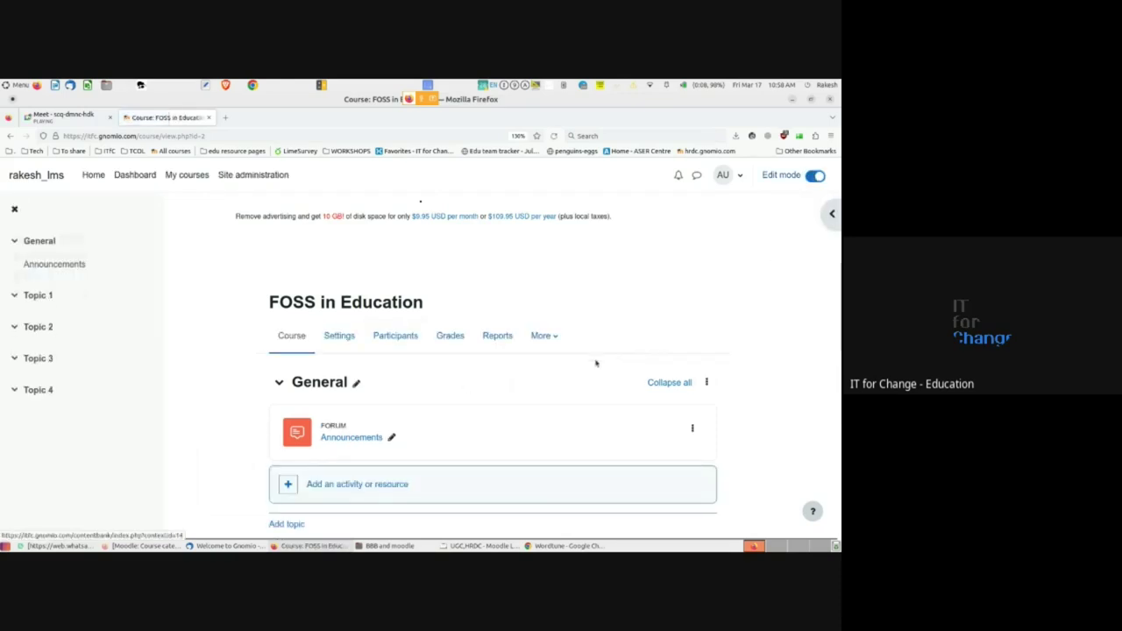
pyautogui.click(341, 340)
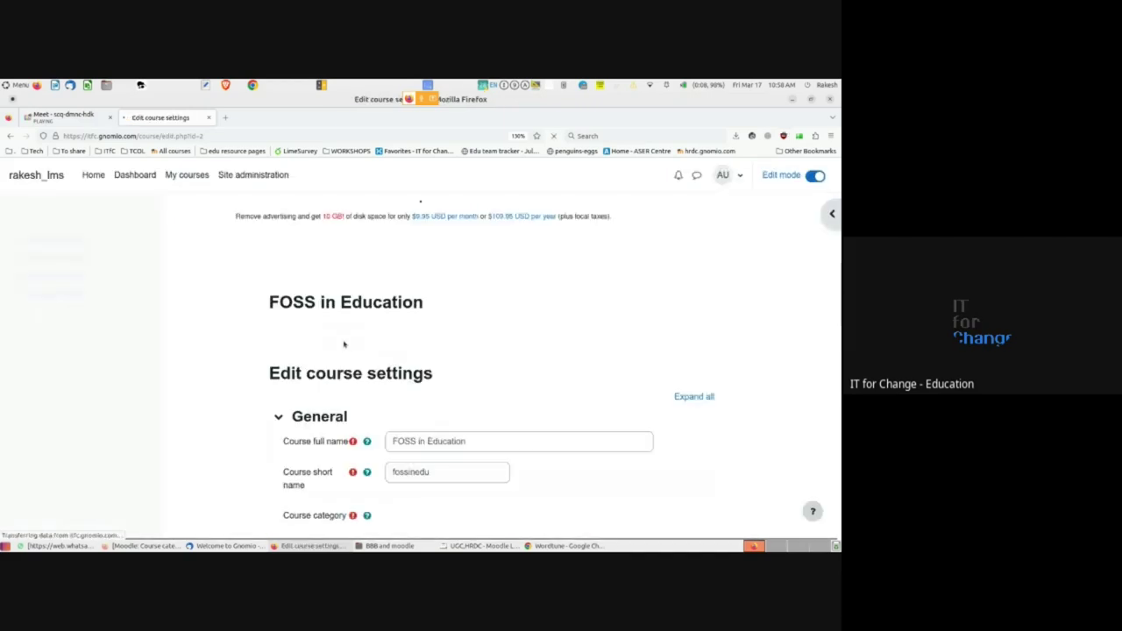
pyautogui.scroll(-5, 343, 350)
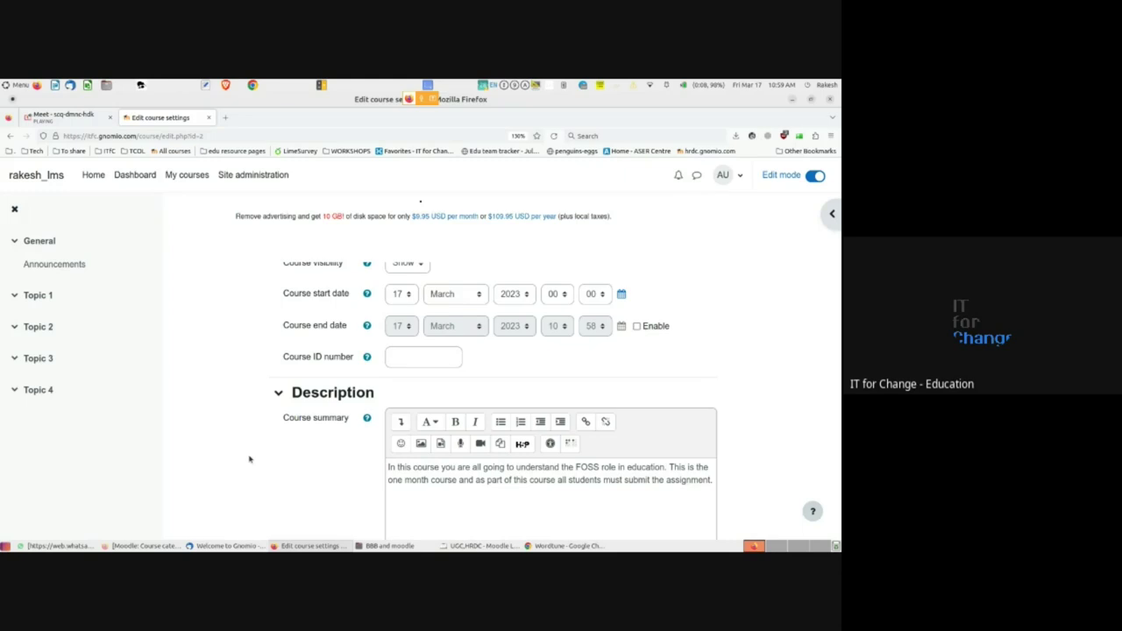
pyautogui.scroll(4, 247, 456)
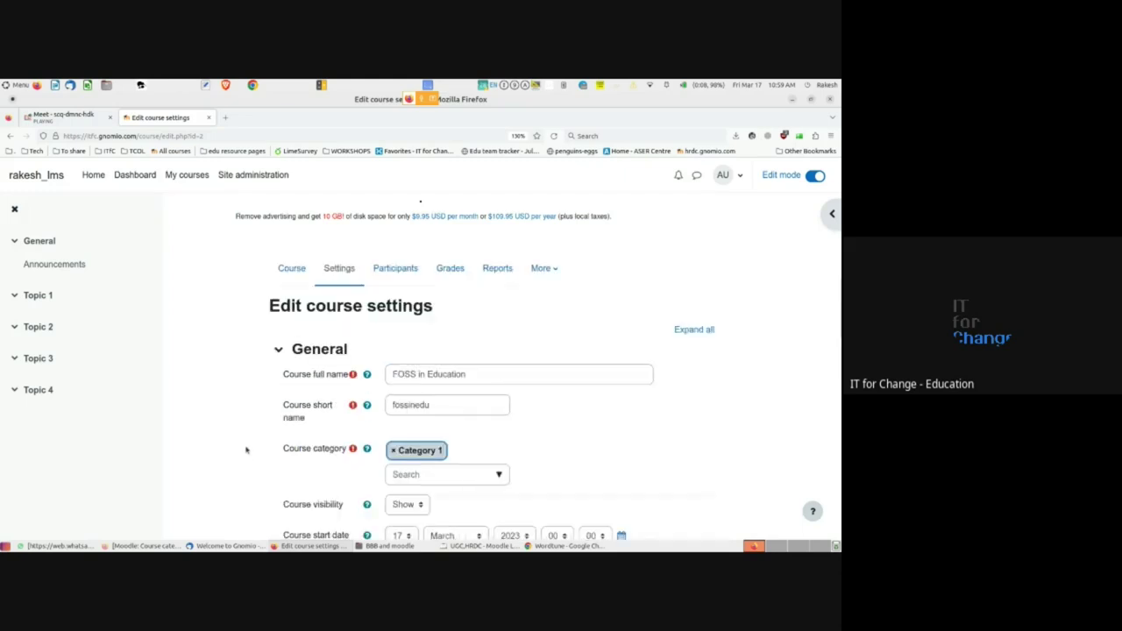
pyautogui.click(290, 268)
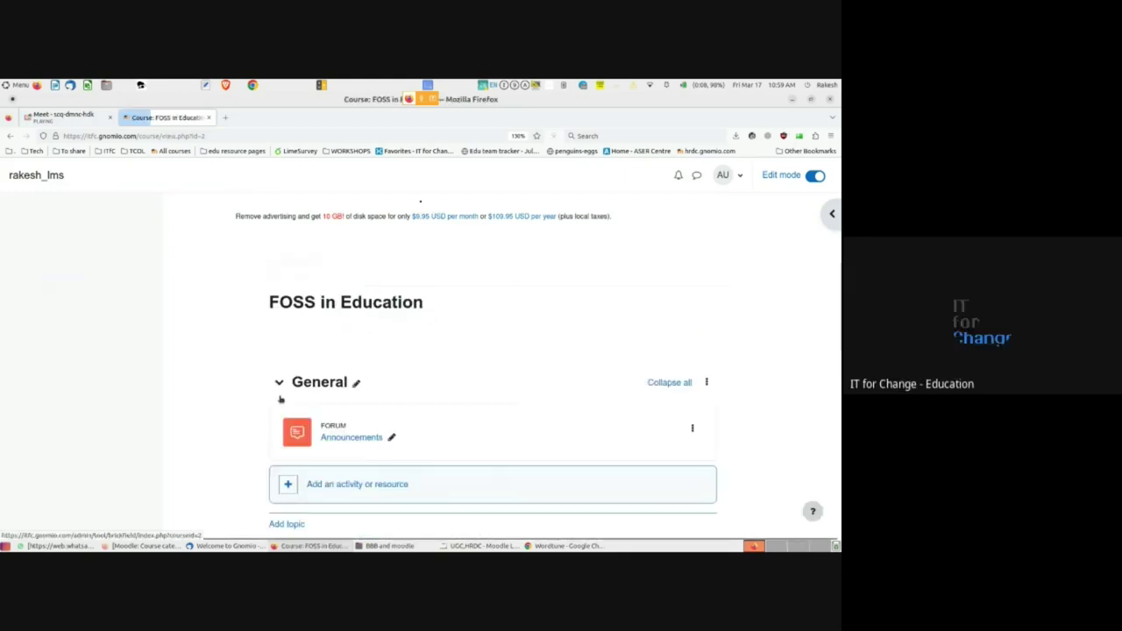
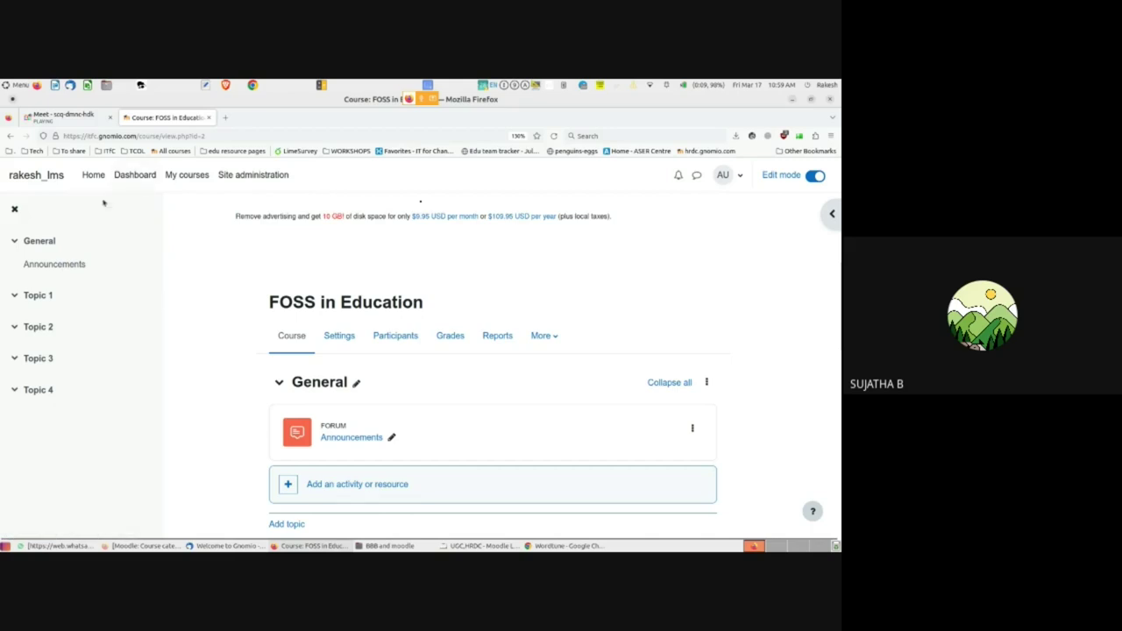
# - Open Site administration, glance at the video call, then reload Site administration
pyautogui.click(236, 177)
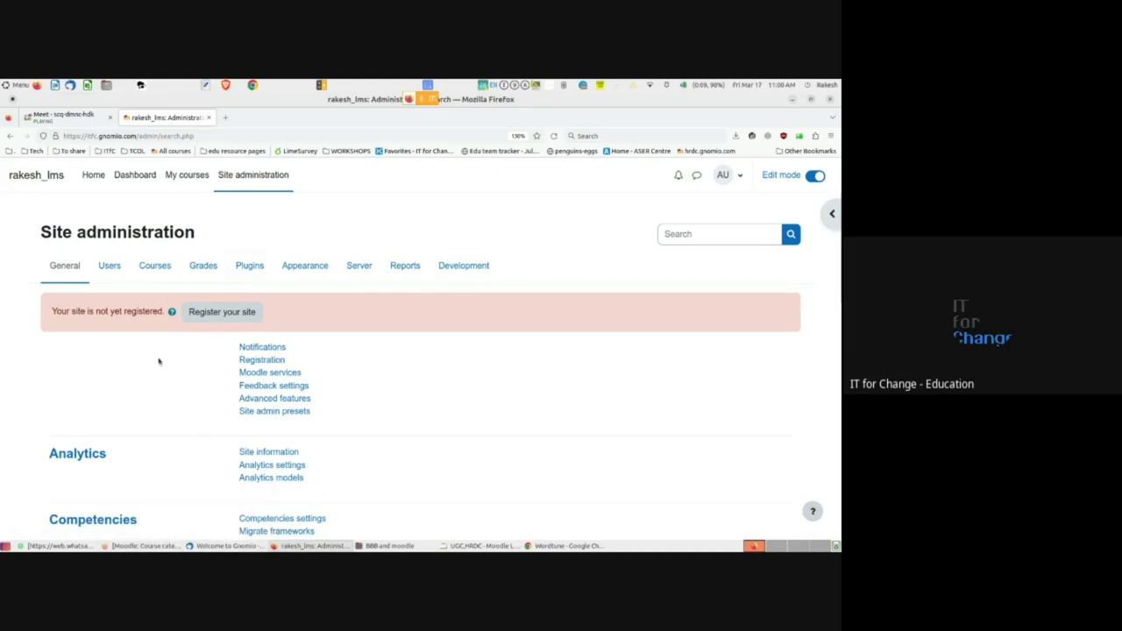
pyautogui.click(96, 113)
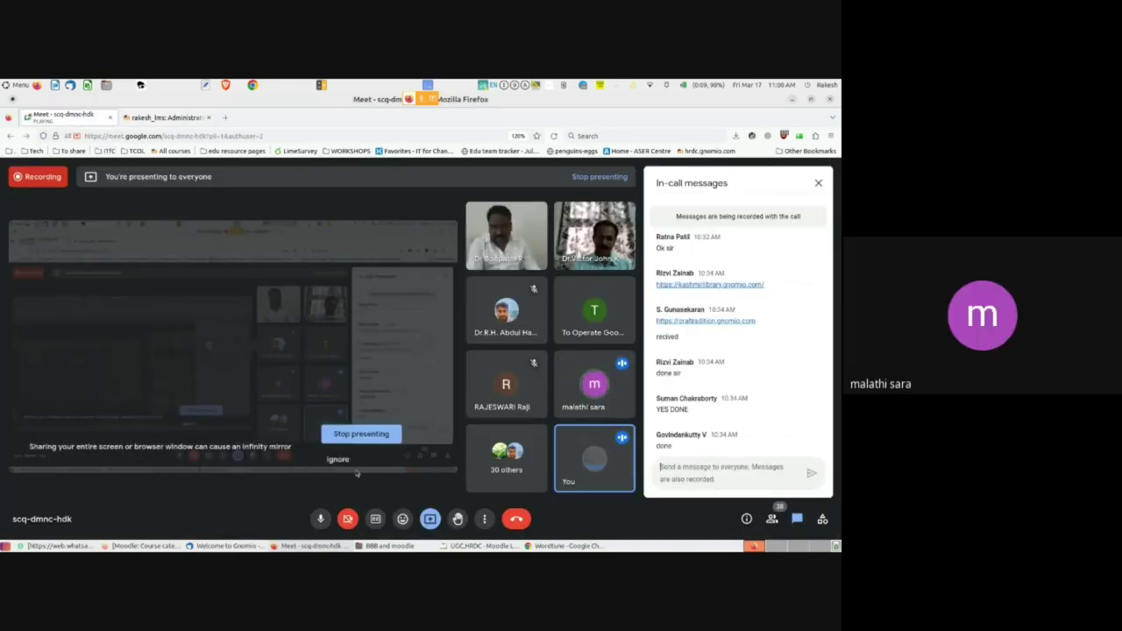
pyautogui.click(290, 546)
pyautogui.click(290, 546)
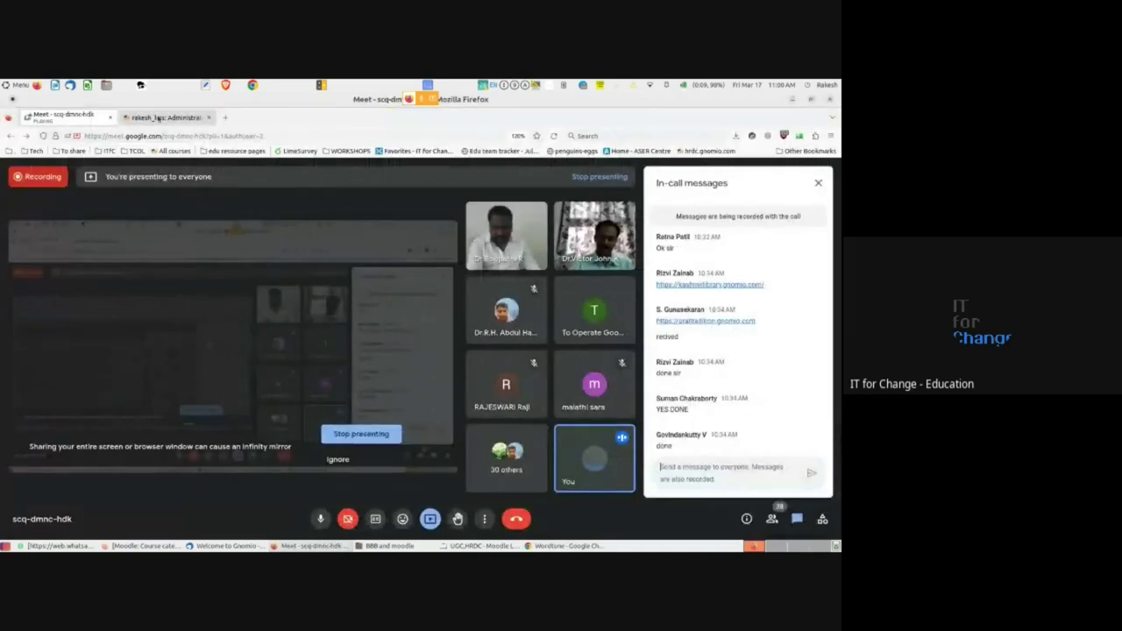
pyautogui.click(162, 117)
pyautogui.click(231, 176)
pyautogui.scroll(-1, 193, 304)
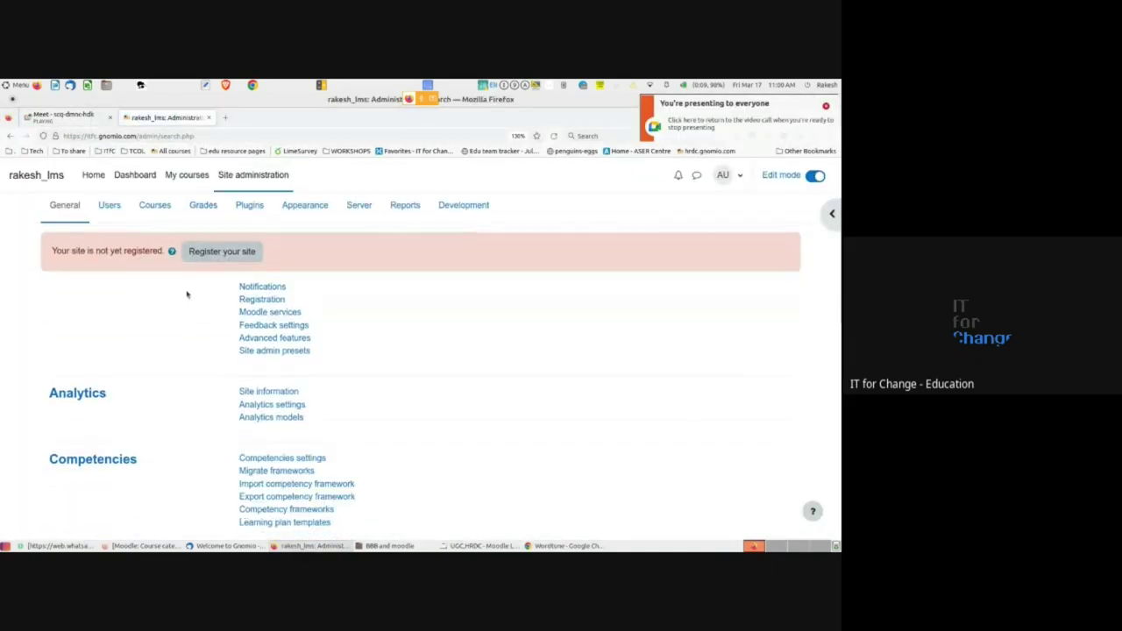
# - Start a new course category from the Courses tab, keeping Top as its parent
pyautogui.click(154, 207)
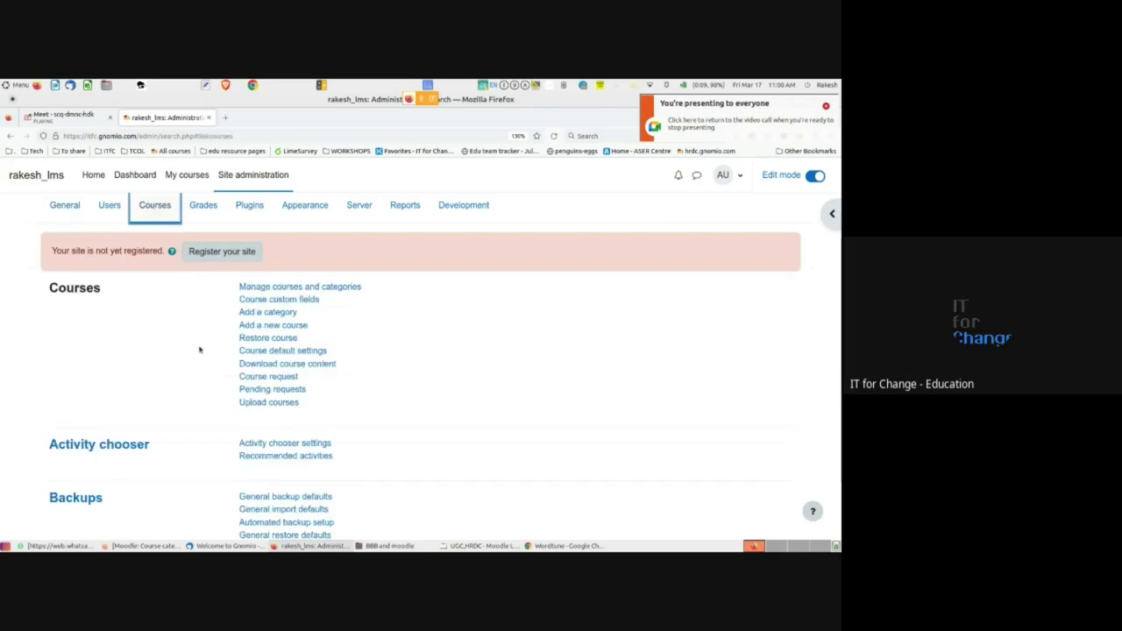
pyautogui.click(272, 313)
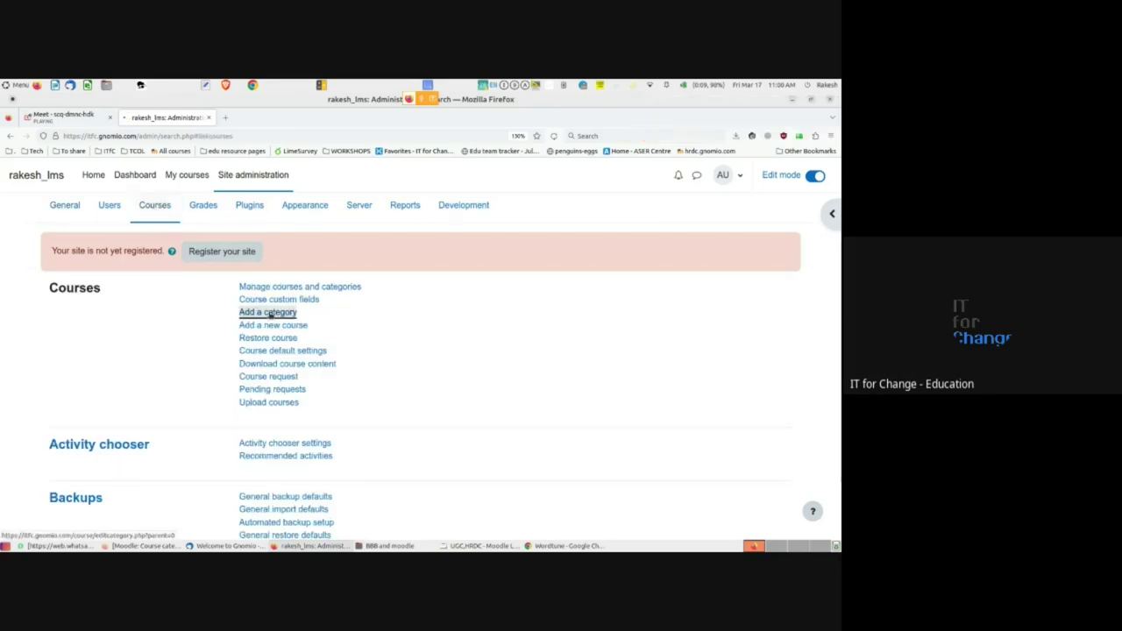
pyautogui.scroll(-2, 269, 316)
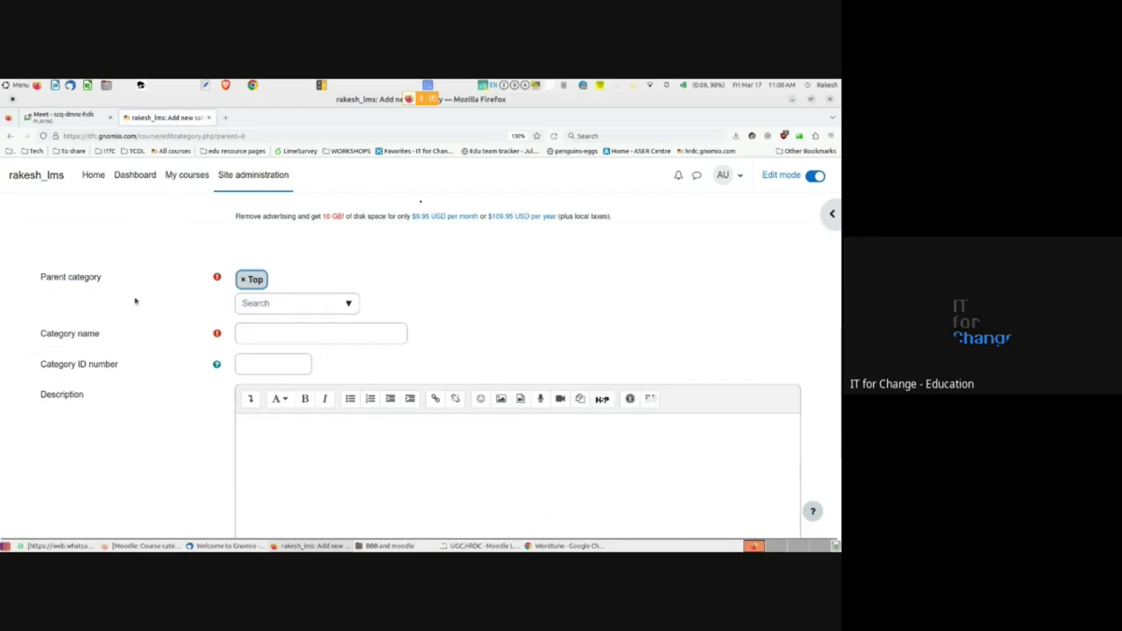
pyautogui.click(281, 306)
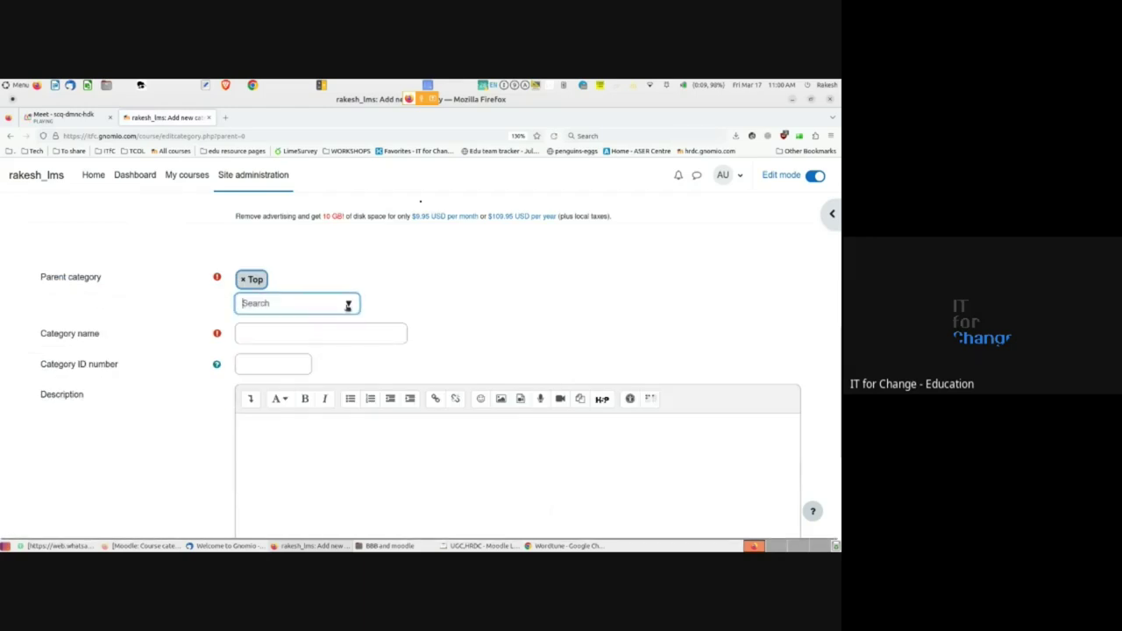
pyautogui.click(348, 305)
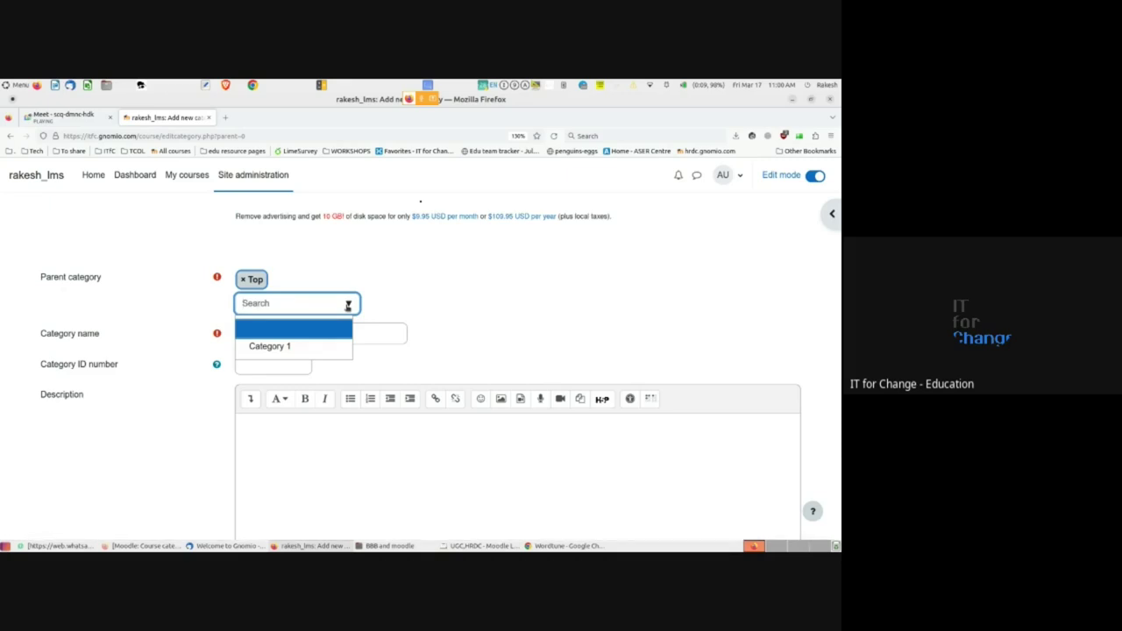
pyautogui.click(169, 318)
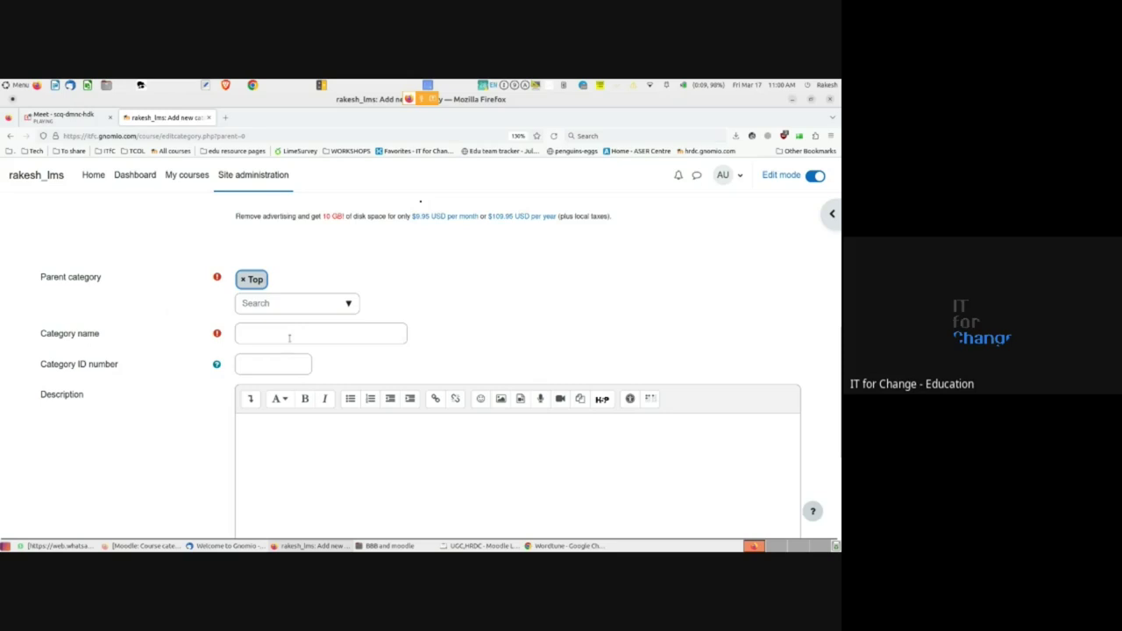
# - Name the category HRDC and create it
pyautogui.click(250, 334)
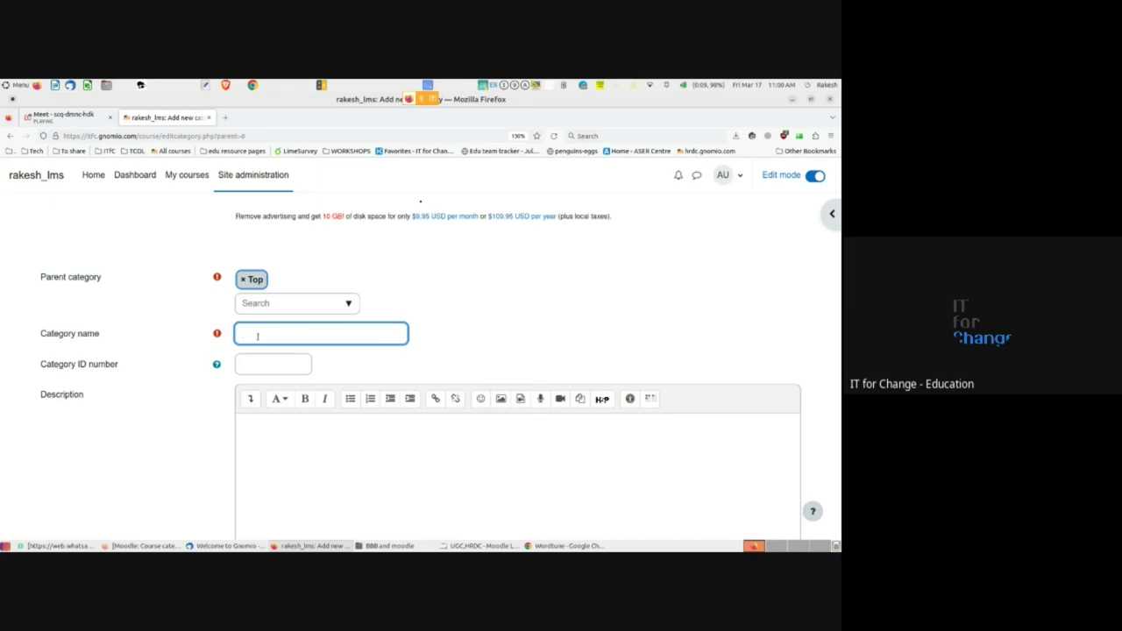
pyautogui.write('HRDC')
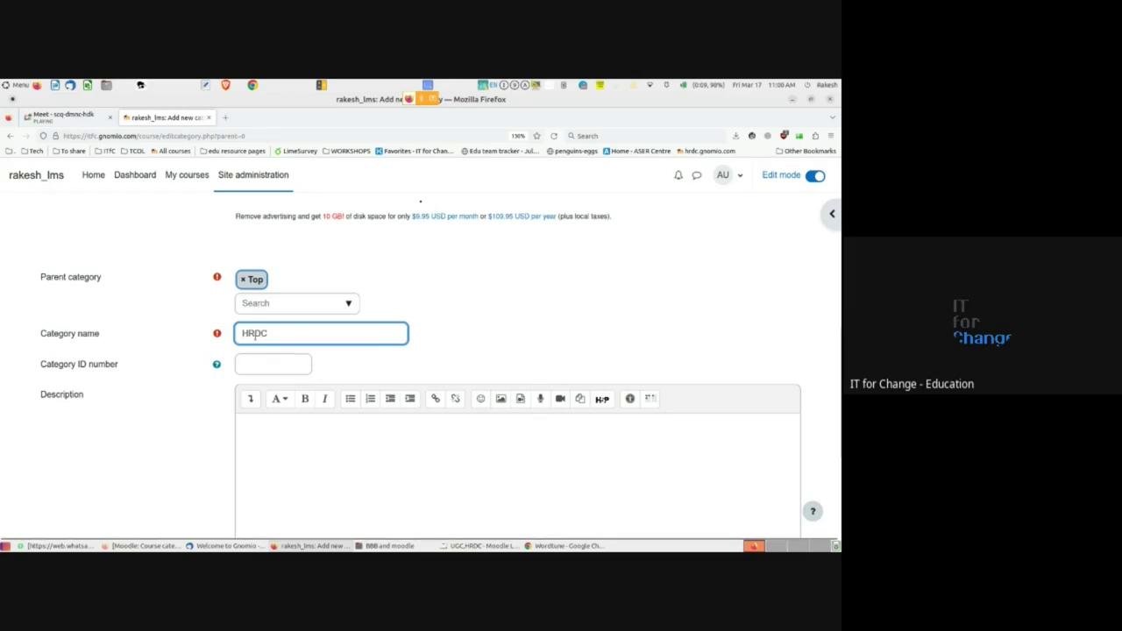
pyautogui.scroll(-1, 156, 433)
pyautogui.scroll(-1, 156, 434)
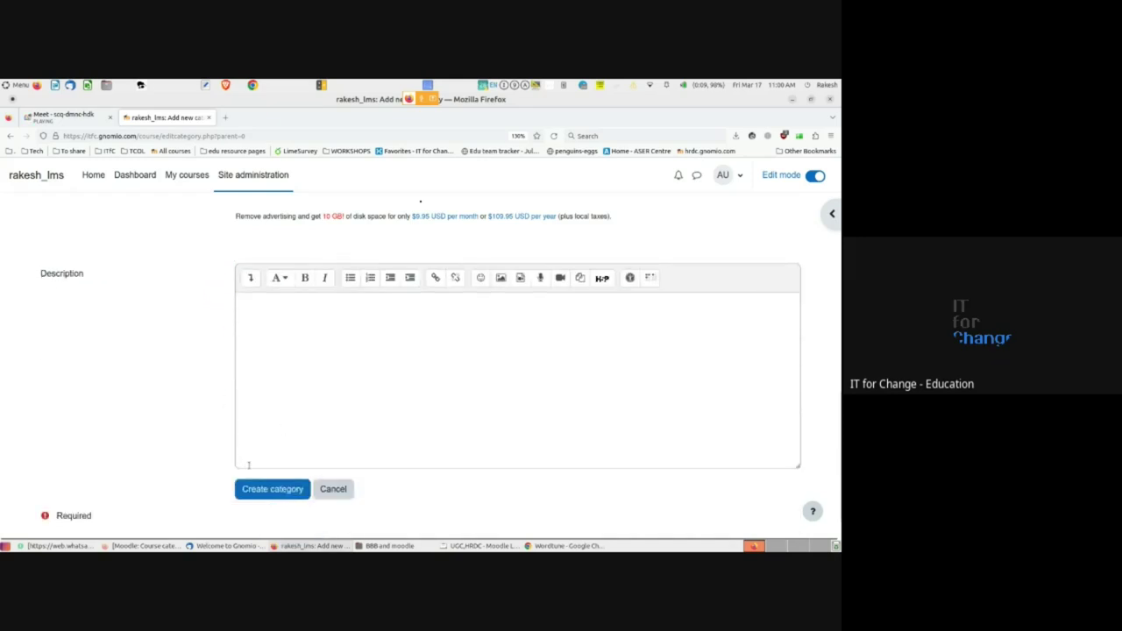
pyautogui.scroll(2, 268, 408)
pyautogui.scroll(2, 268, 407)
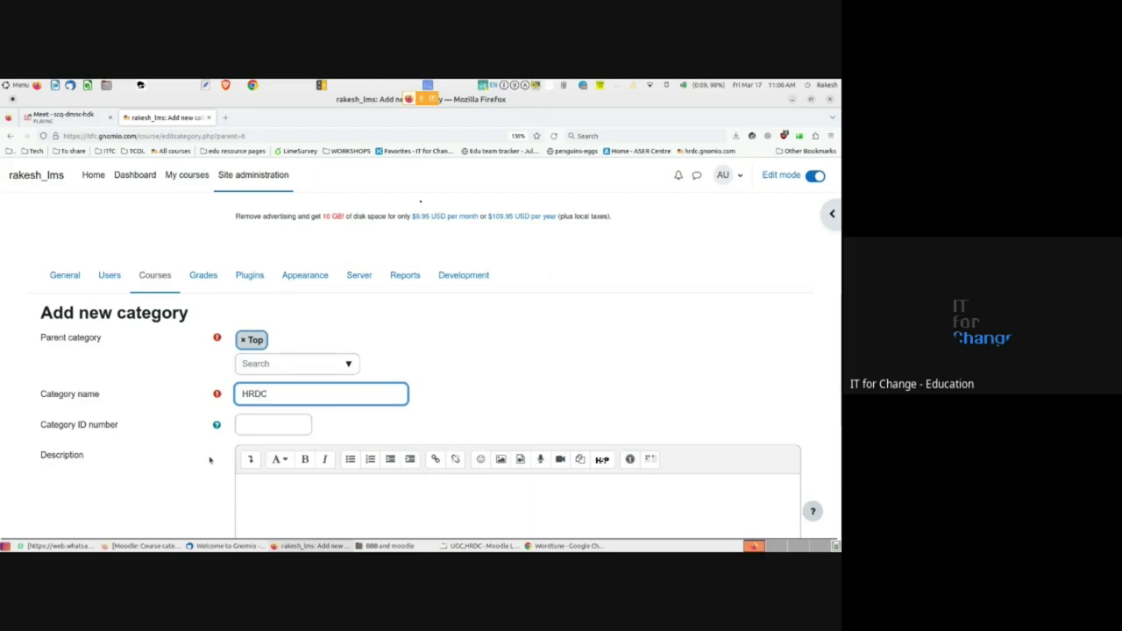
pyautogui.scroll(-1, 245, 430)
pyautogui.doubleClick(256, 337)
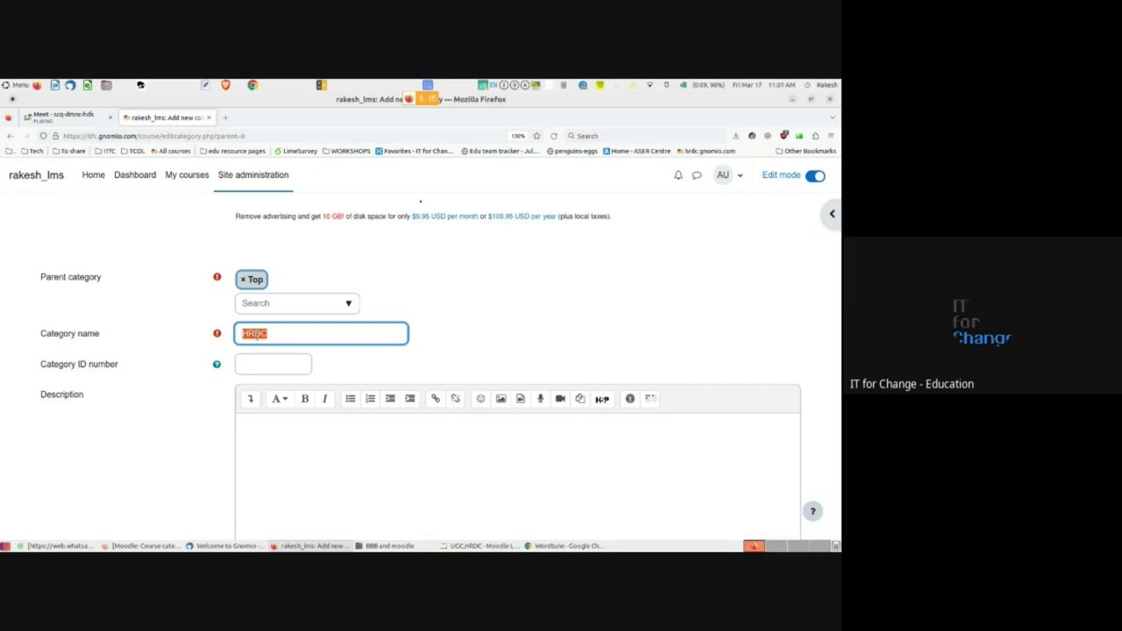
pyautogui.click(283, 334)
pyautogui.scroll(-5, 282, 334)
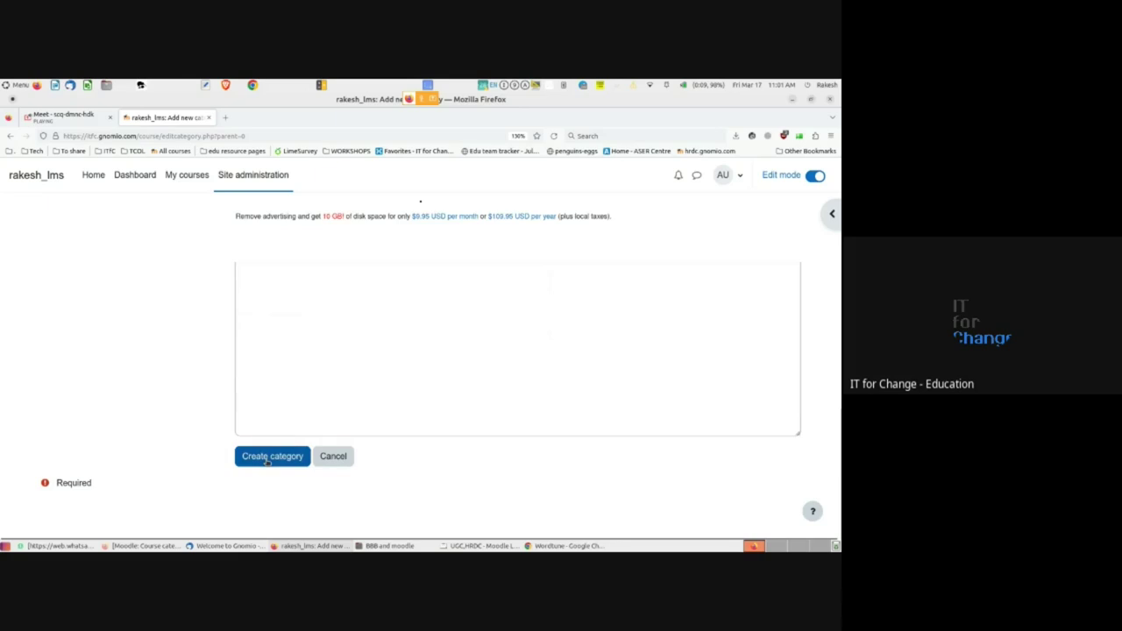
pyautogui.click(268, 462)
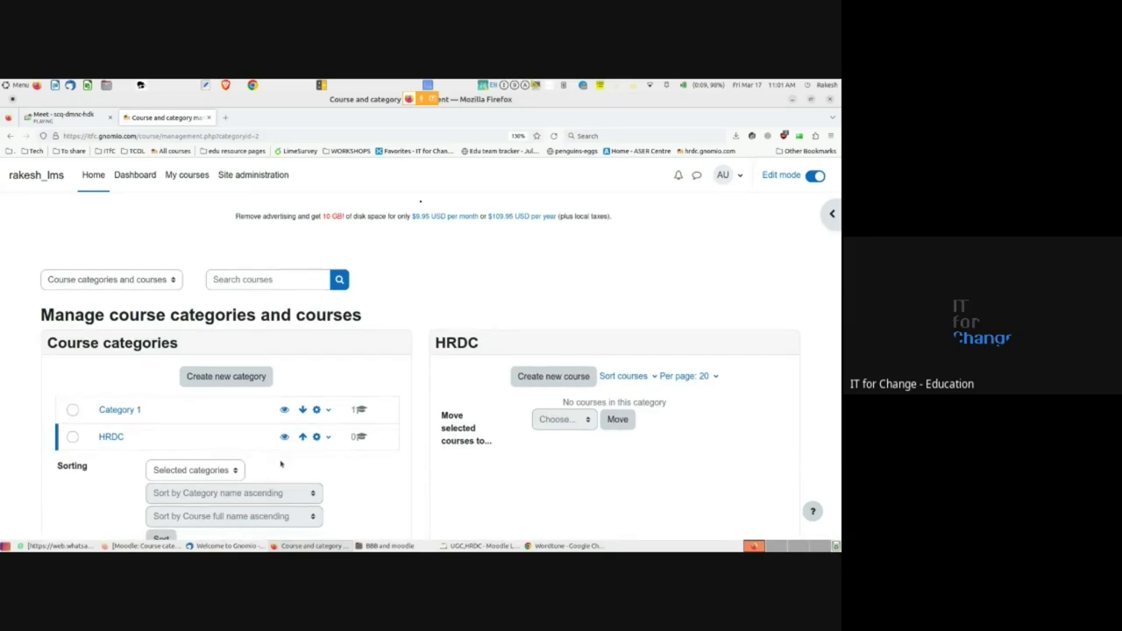
# - View Category 1's FOSS in Education course and HRDC's empty list, then switch to the other Moodle site
pyautogui.scroll(-3, 281, 464)
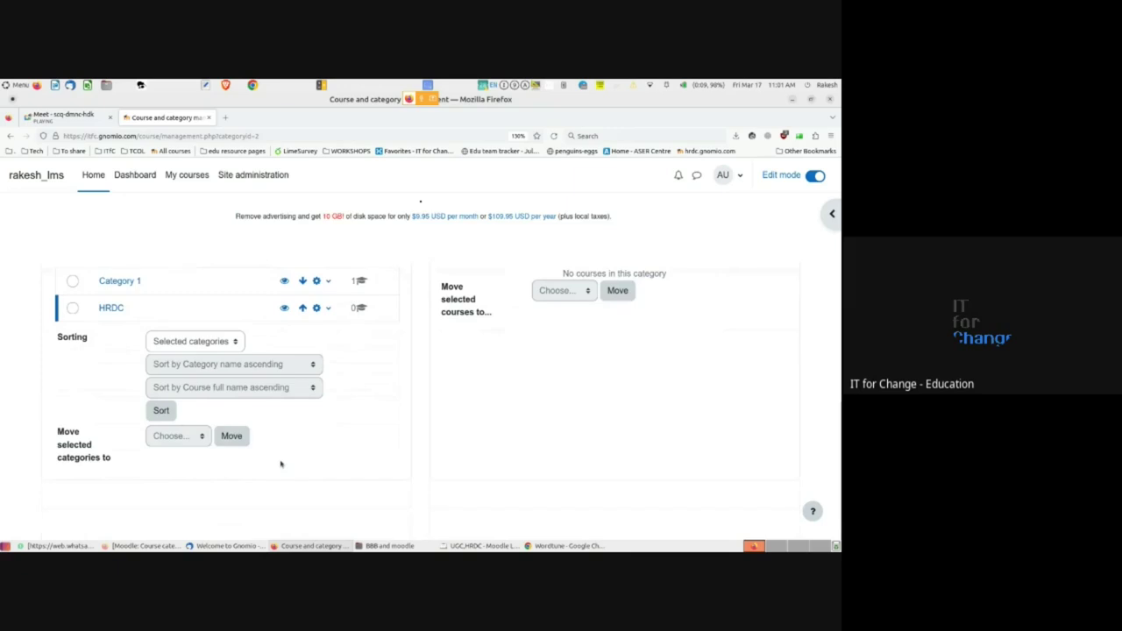
pyautogui.scroll(3, 281, 461)
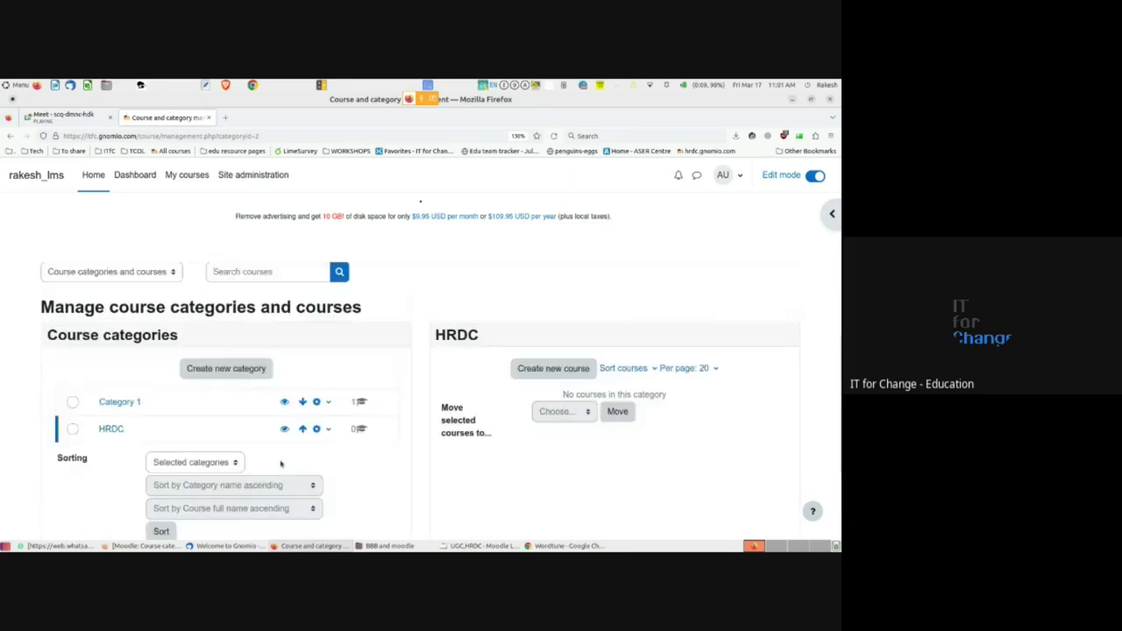
pyautogui.click(117, 401)
pyautogui.scroll(-3, 117, 406)
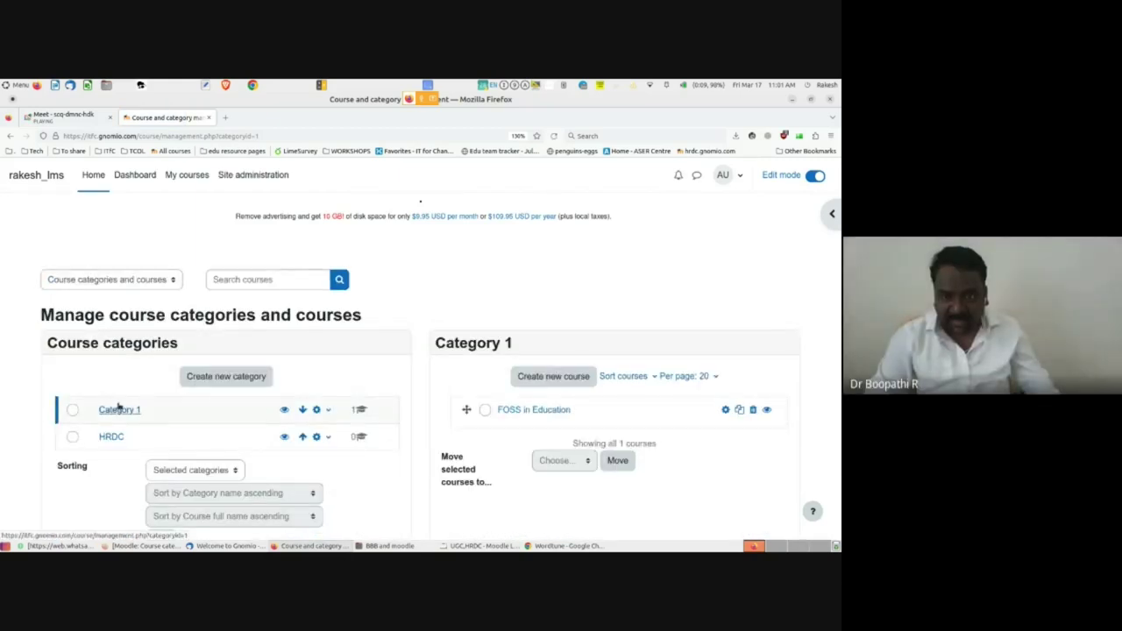
pyautogui.click(112, 437)
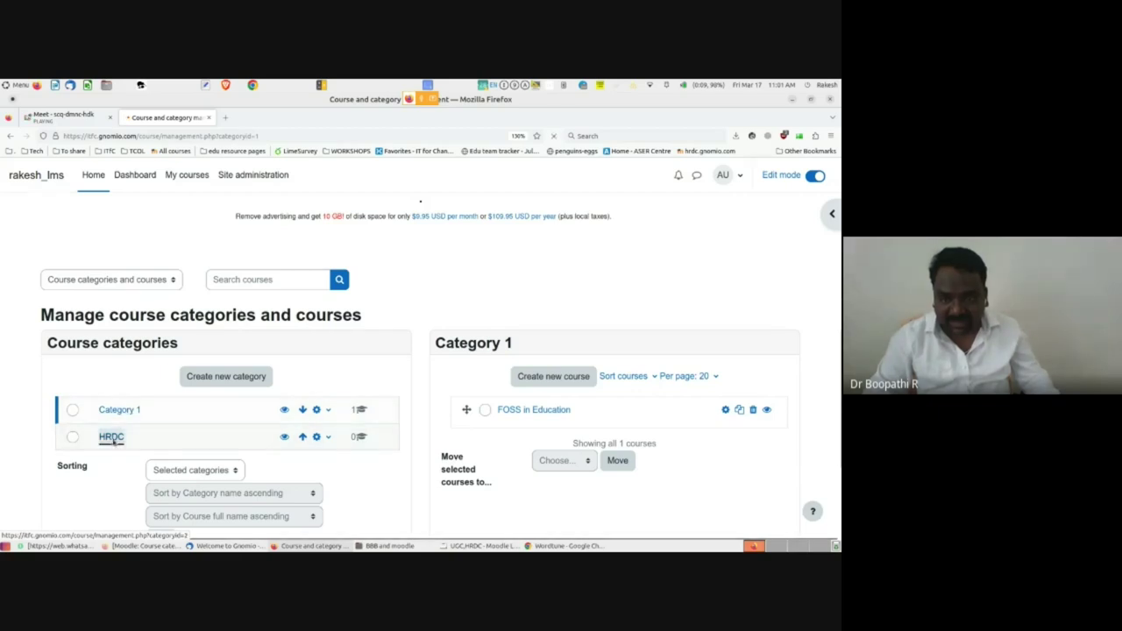
pyautogui.scroll(-2, 375, 352)
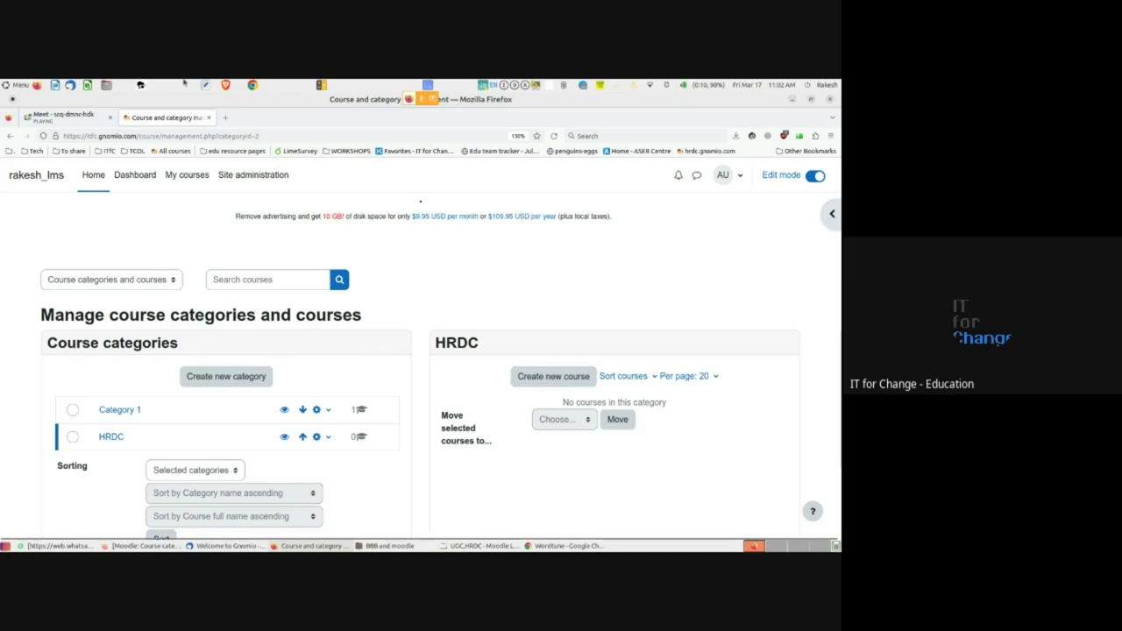
pyautogui.click(140, 546)
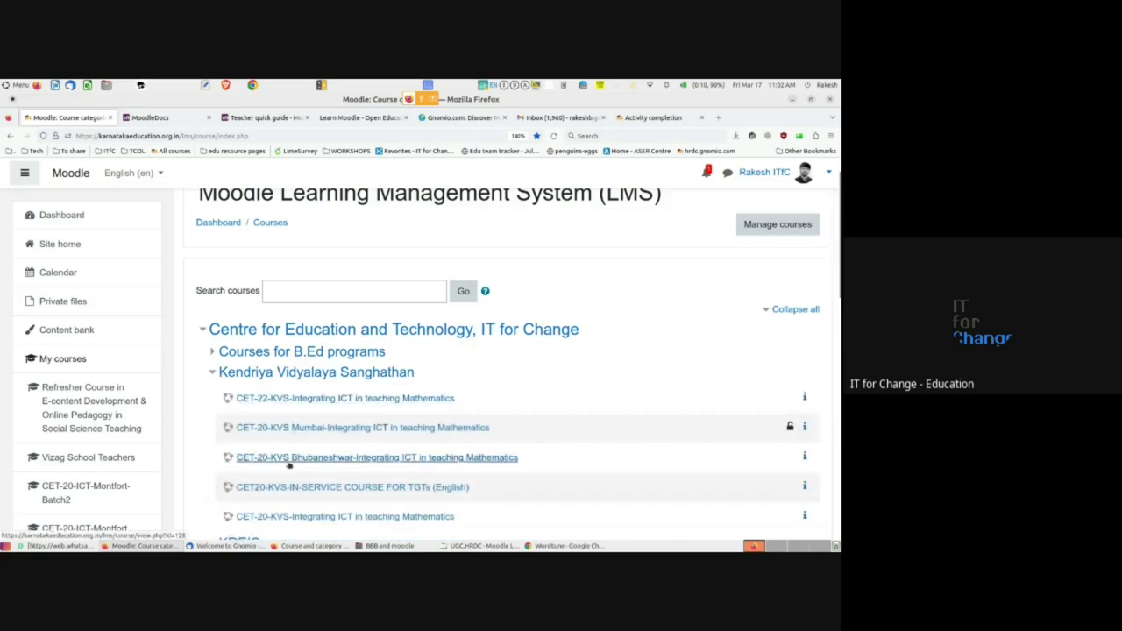
# - Toggle the KVS and CET categories, open CET-22-KVS-Integrating ICT in teaching Mathematics, then go back
pyautogui.scroll(-2, 288, 466)
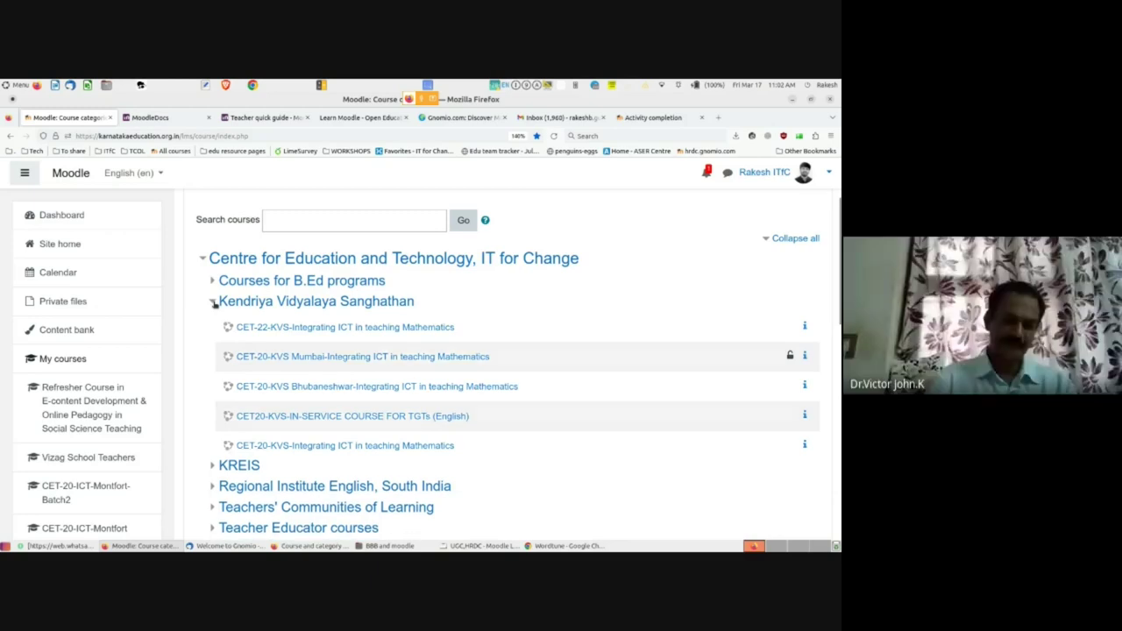
pyautogui.click(212, 301)
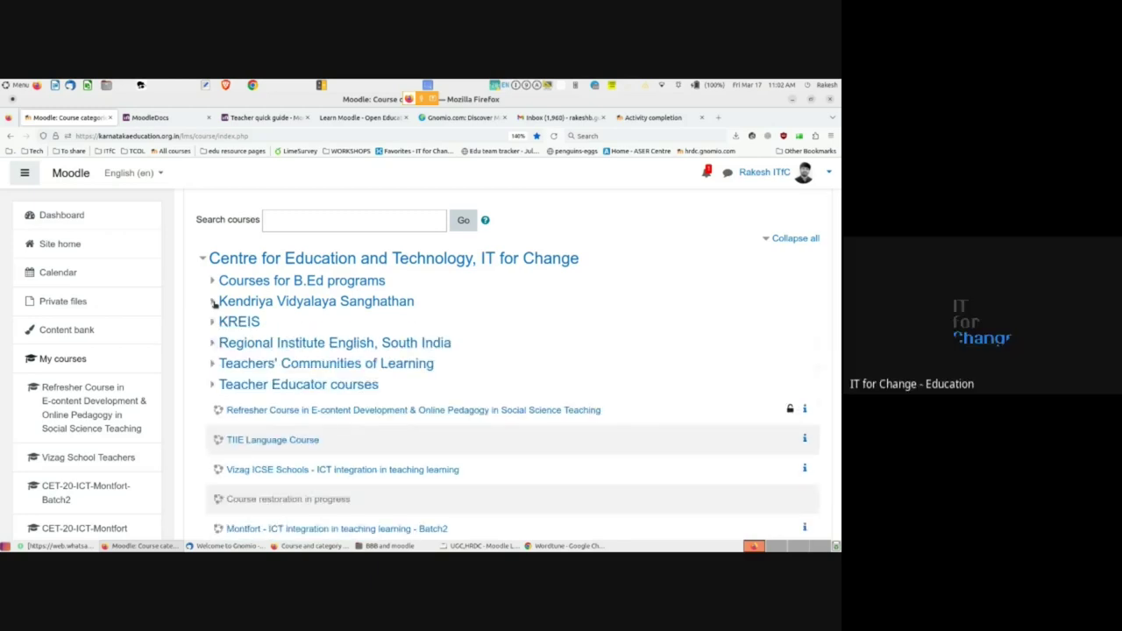
pyautogui.click(203, 260)
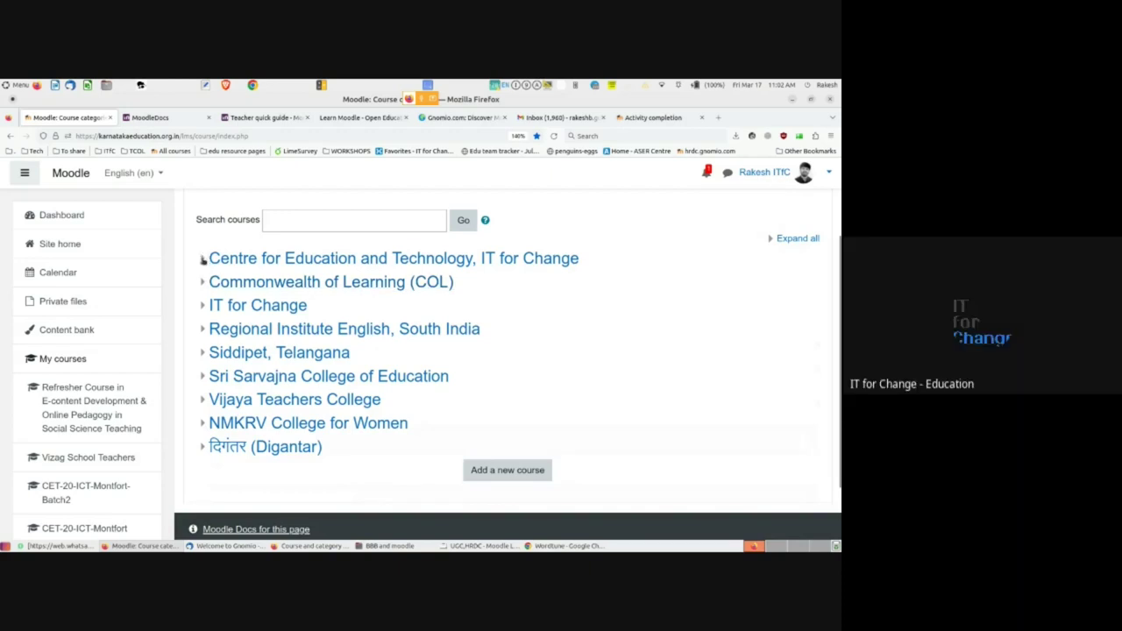
pyautogui.click(202, 259)
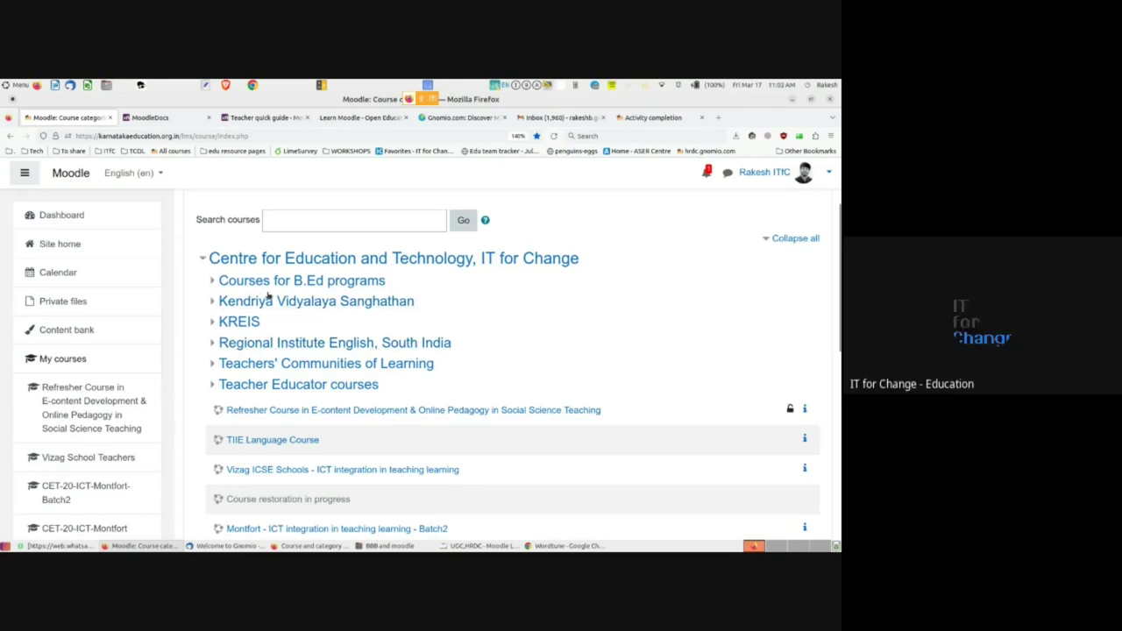
pyautogui.click(212, 302)
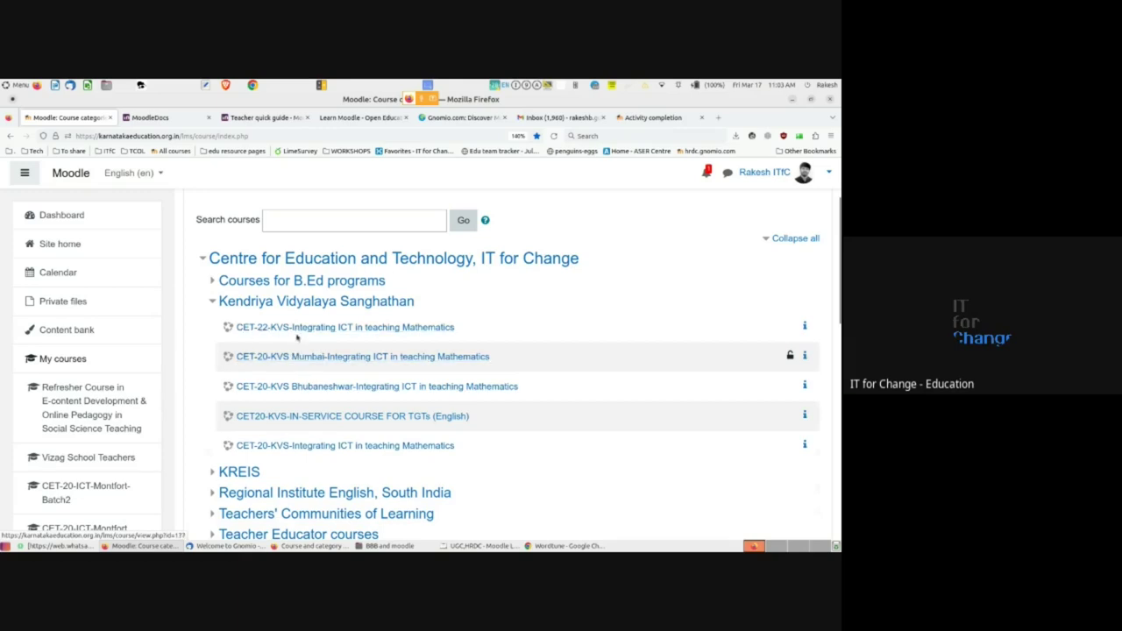
pyautogui.click(293, 330)
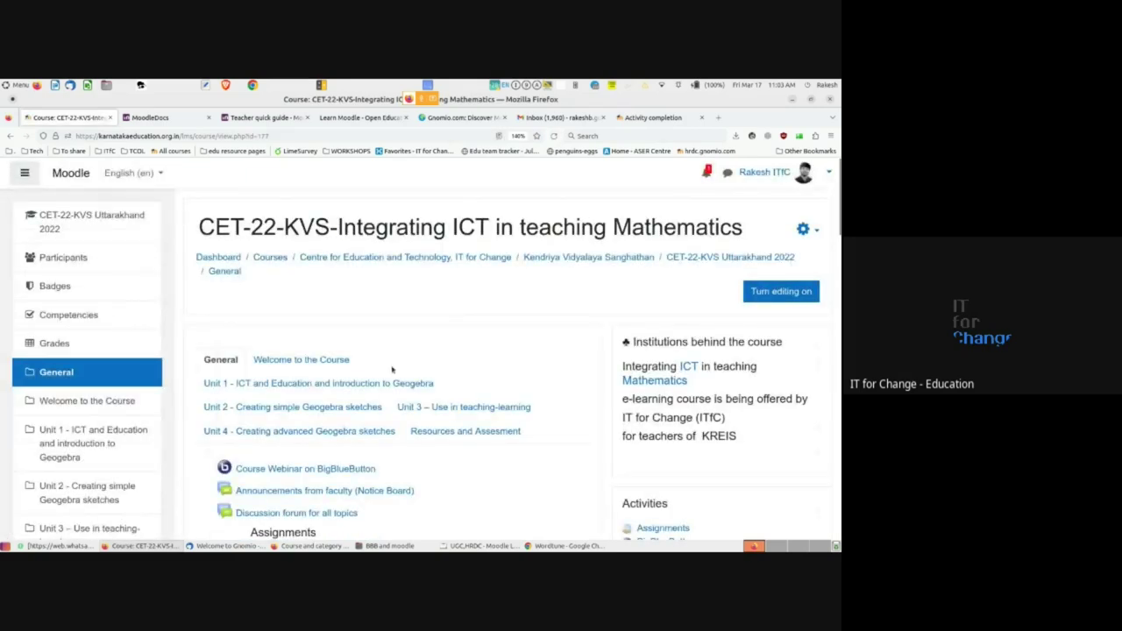
pyautogui.click(10, 136)
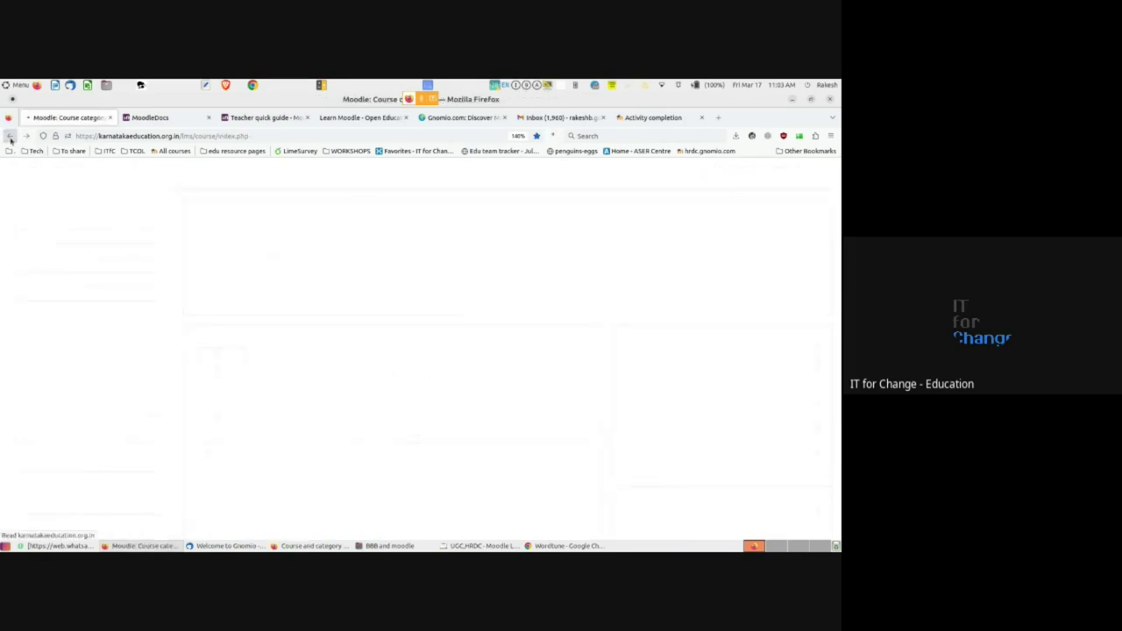
# - Switch back to the gnomio window and open the HRDC category's management page
pyautogui.hotkey('alt', 'Tab')
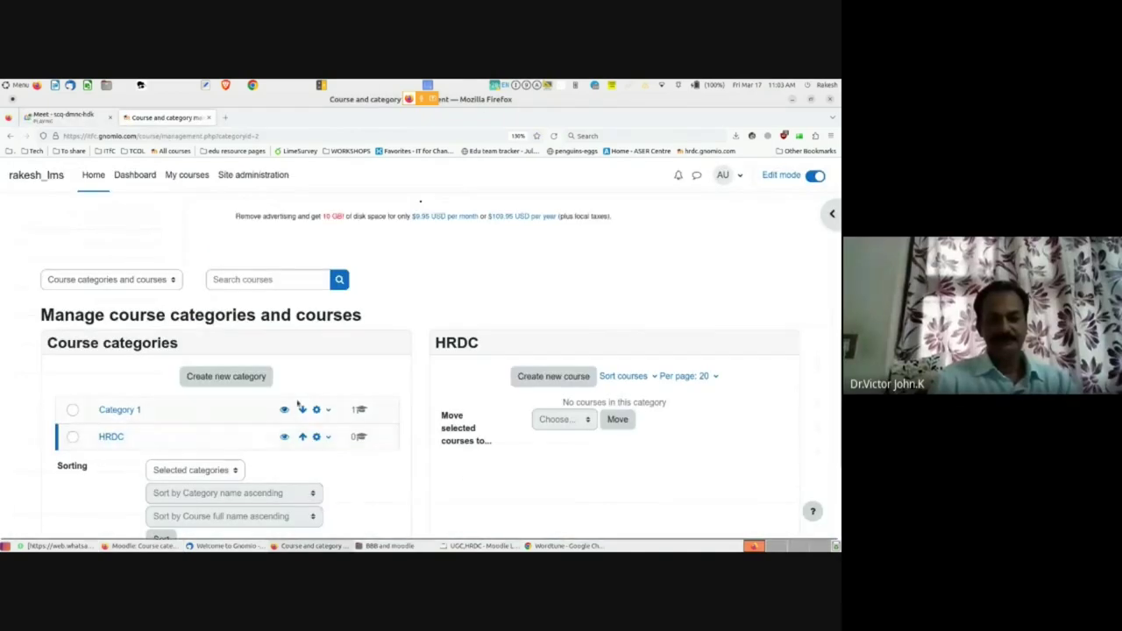
pyautogui.scroll(-1, 107, 389)
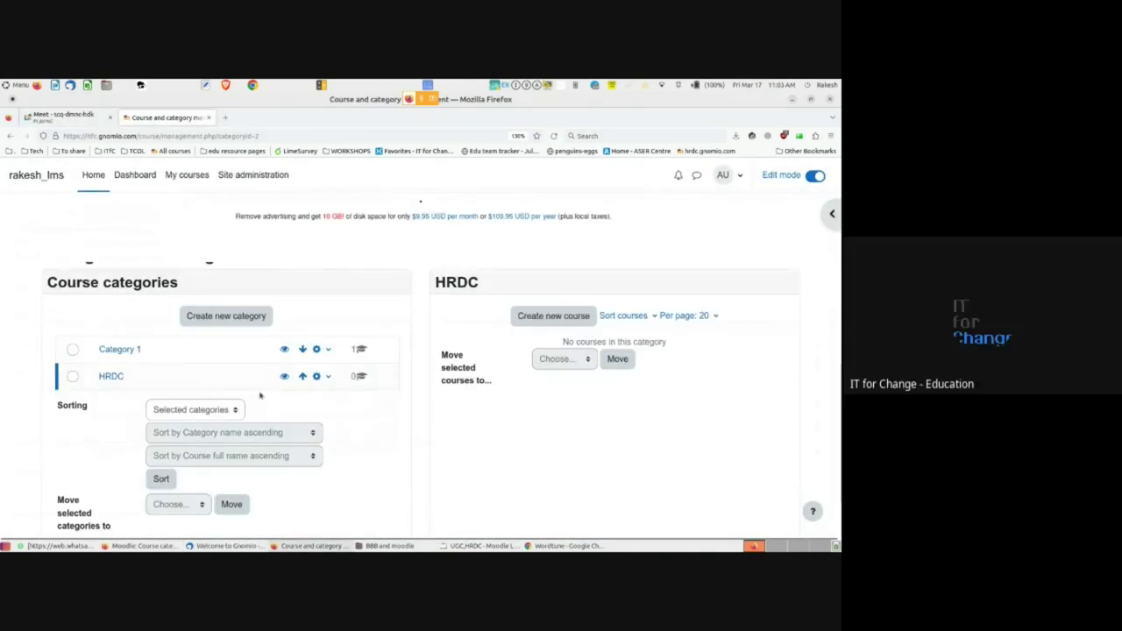
pyautogui.scroll(3, 307, 373)
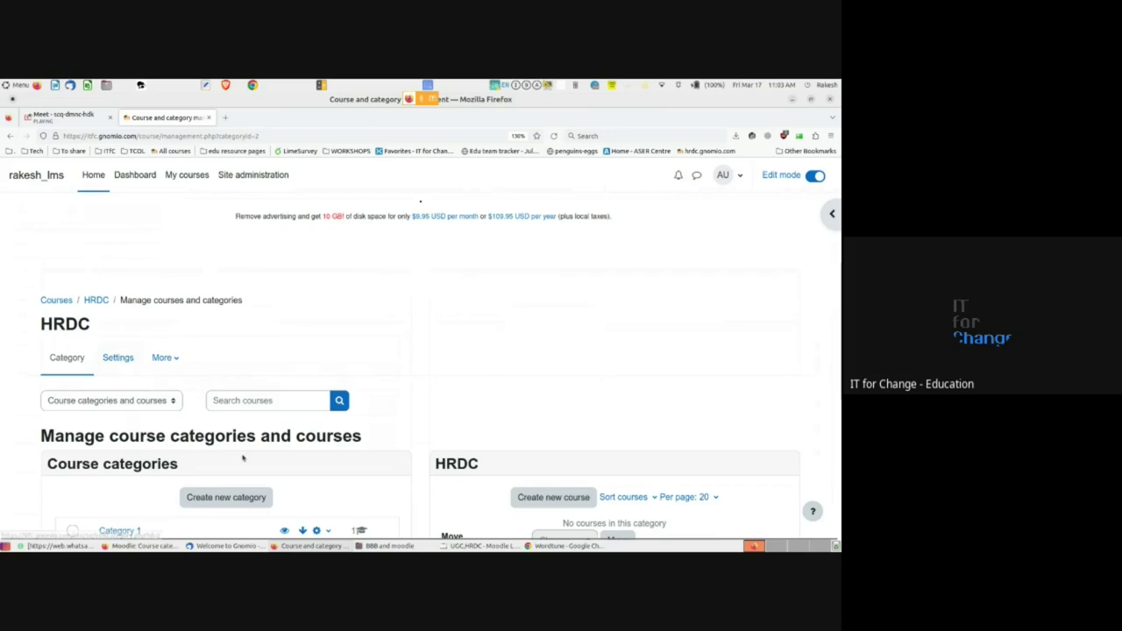
pyautogui.scroll(-4, 105, 350)
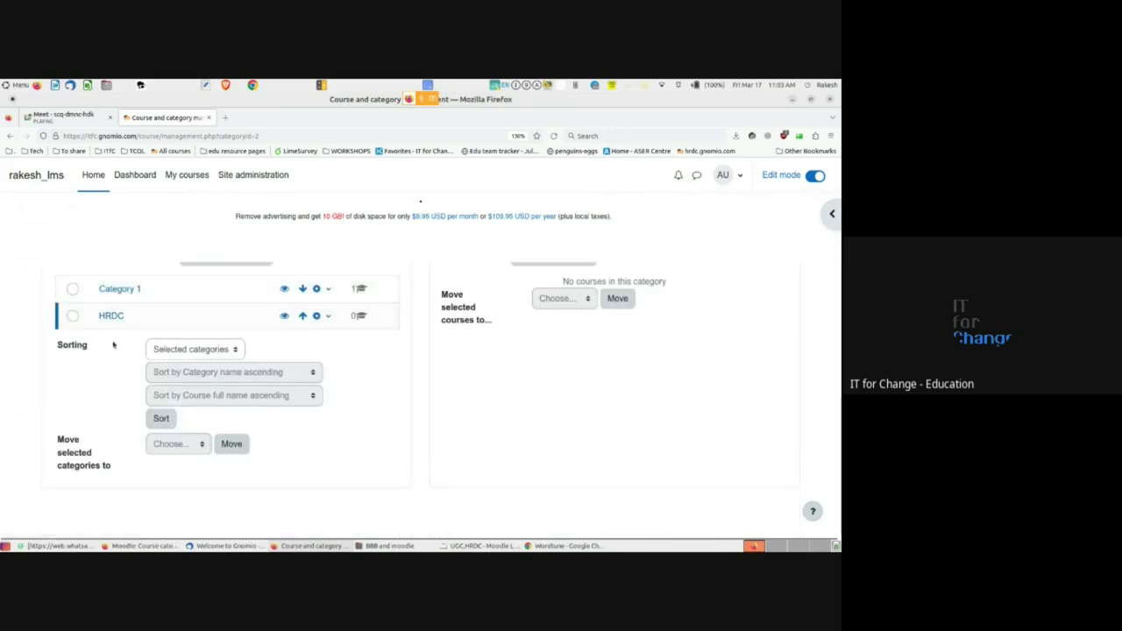
pyautogui.scroll(2, 137, 378)
pyautogui.click(110, 438)
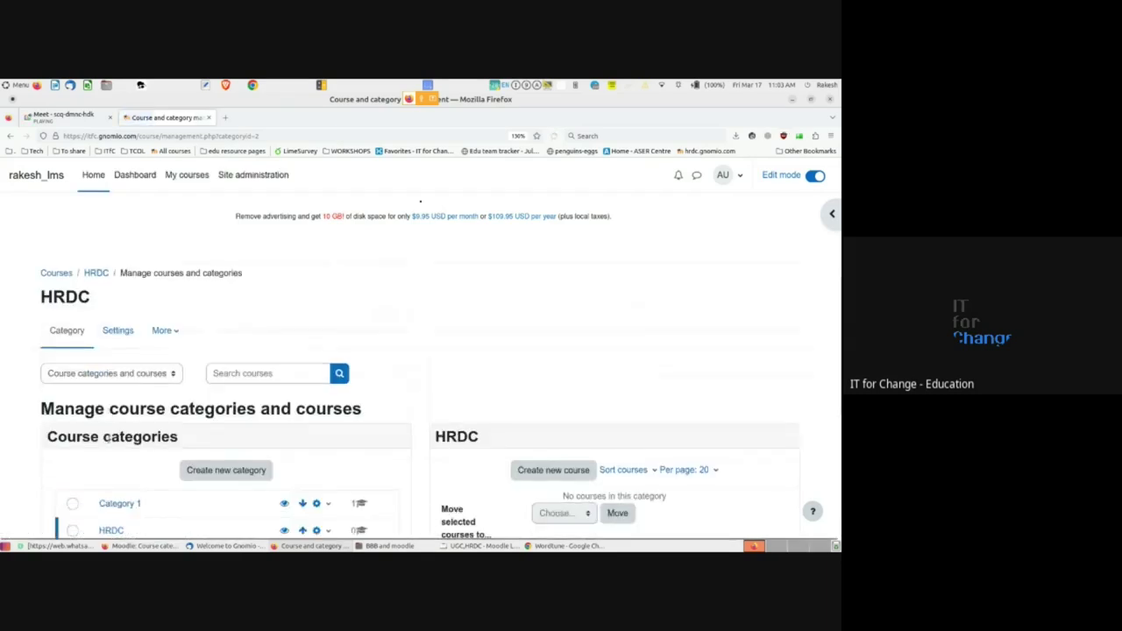
pyautogui.scroll(-3, 134, 393)
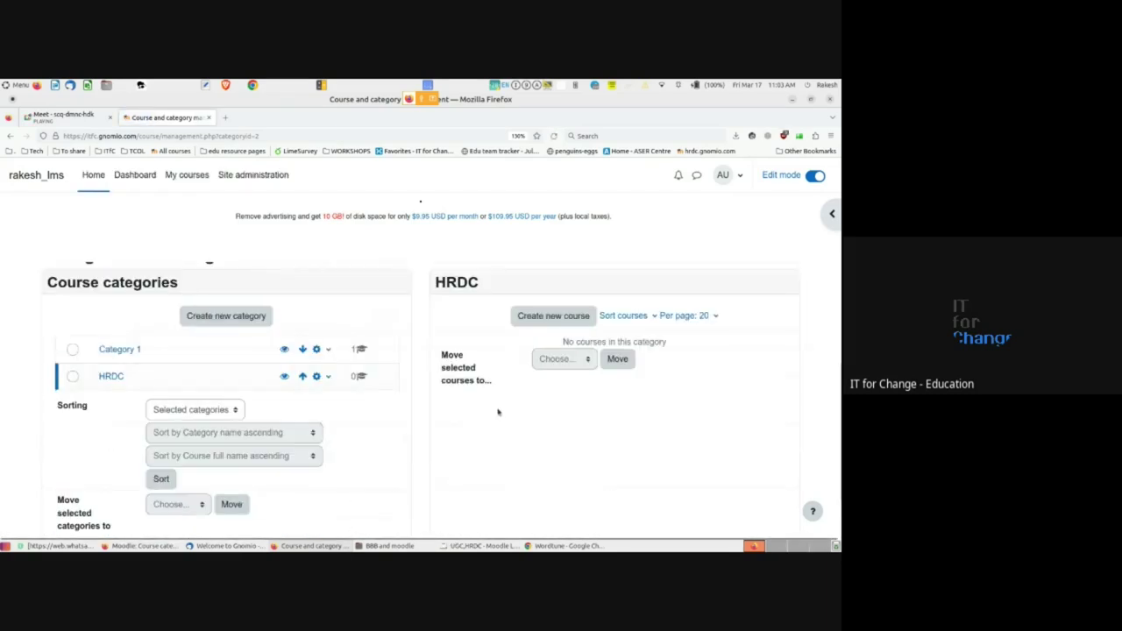
pyautogui.scroll(-1, 488, 416)
pyautogui.scroll(1, 488, 416)
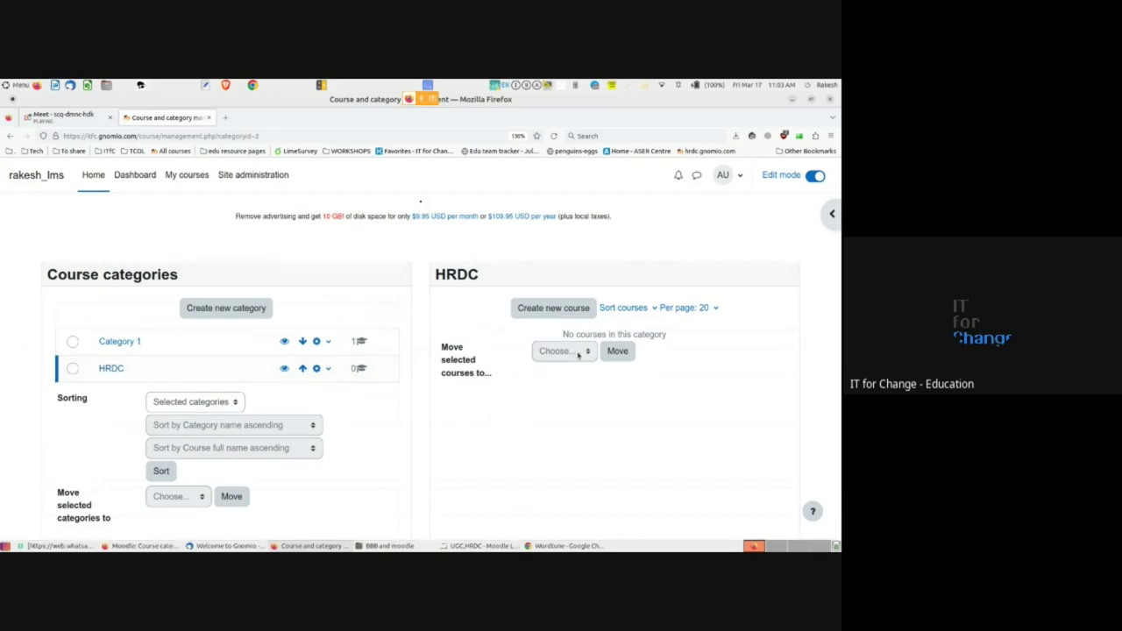
# - Glance at the Sort courses options, then open the Category 1 management page
pyautogui.click(622, 308)
pyautogui.click(622, 309)
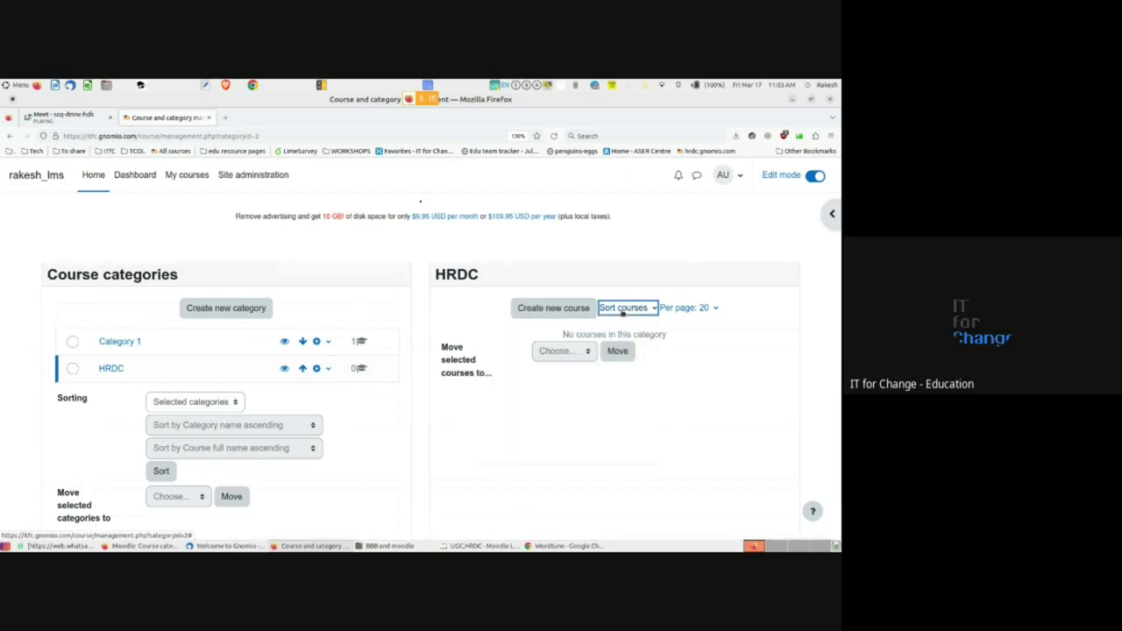
pyautogui.click(121, 340)
pyautogui.scroll(-3, 457, 333)
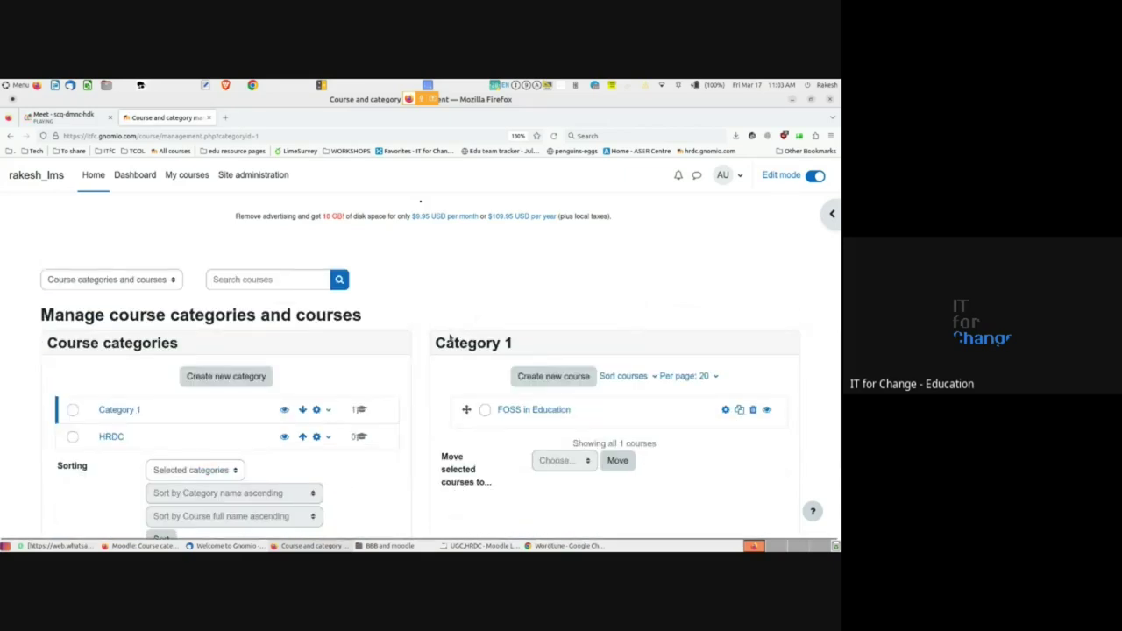
pyautogui.scroll(-3, 433, 369)
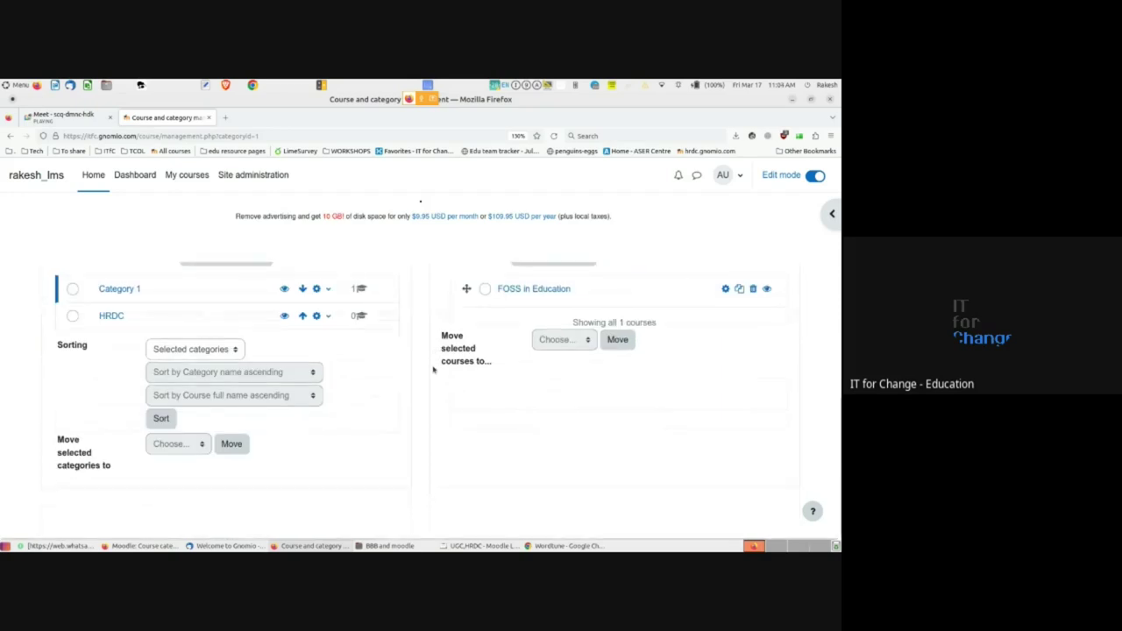
pyautogui.scroll(1, 432, 369)
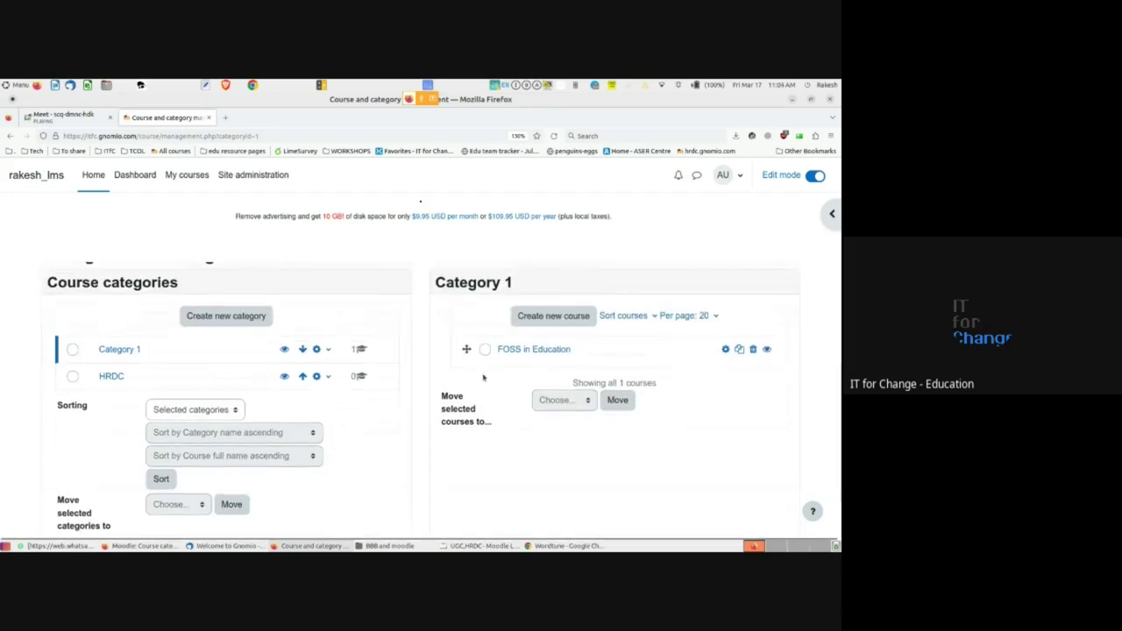
pyautogui.click(752, 349)
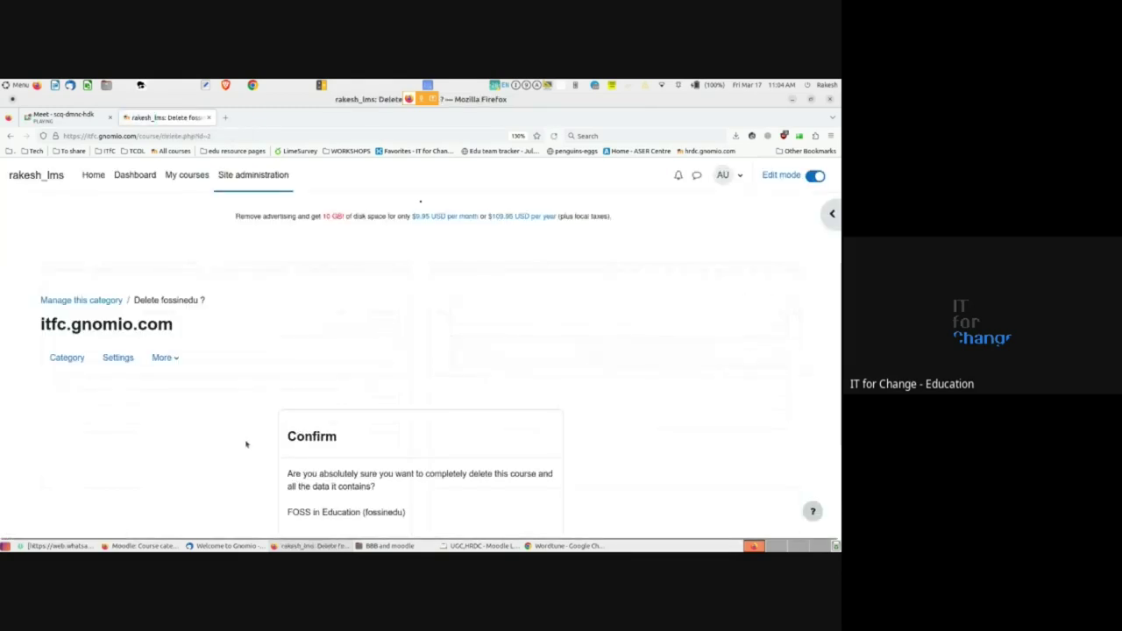
pyautogui.hotkey('alt', 'Left')
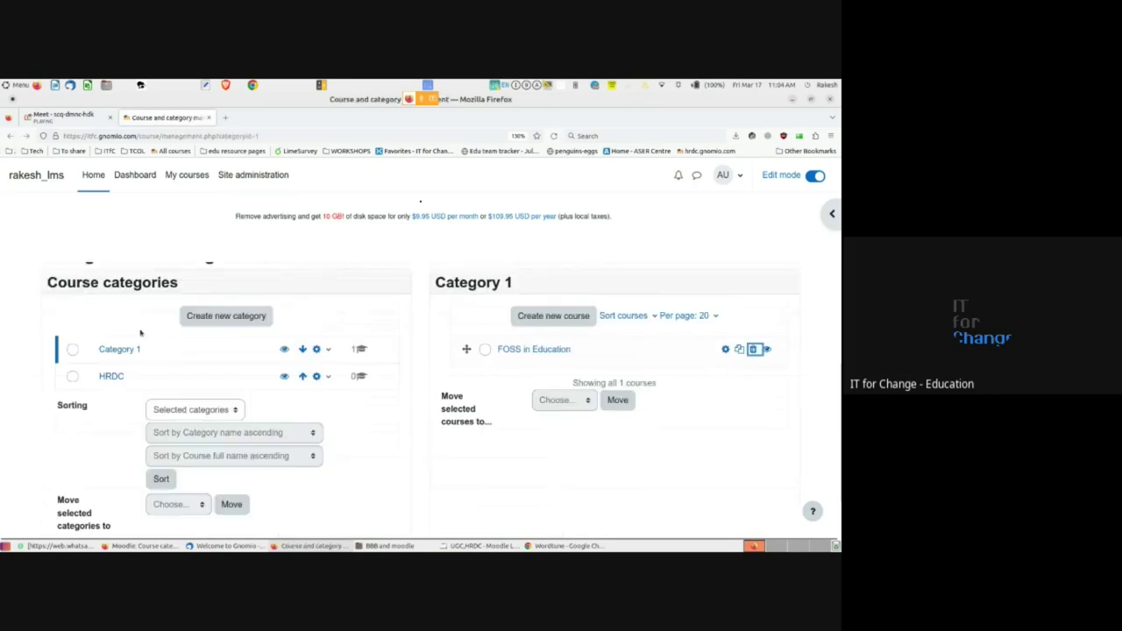
pyautogui.scroll(-1, 432, 437)
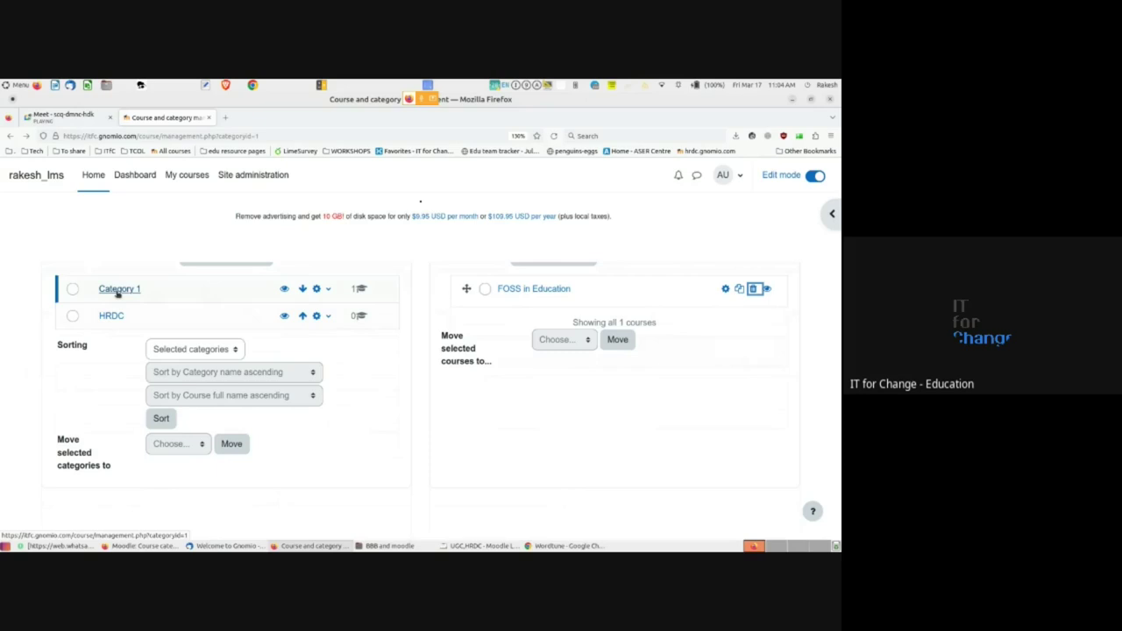
pyautogui.scroll(4, 386, 426)
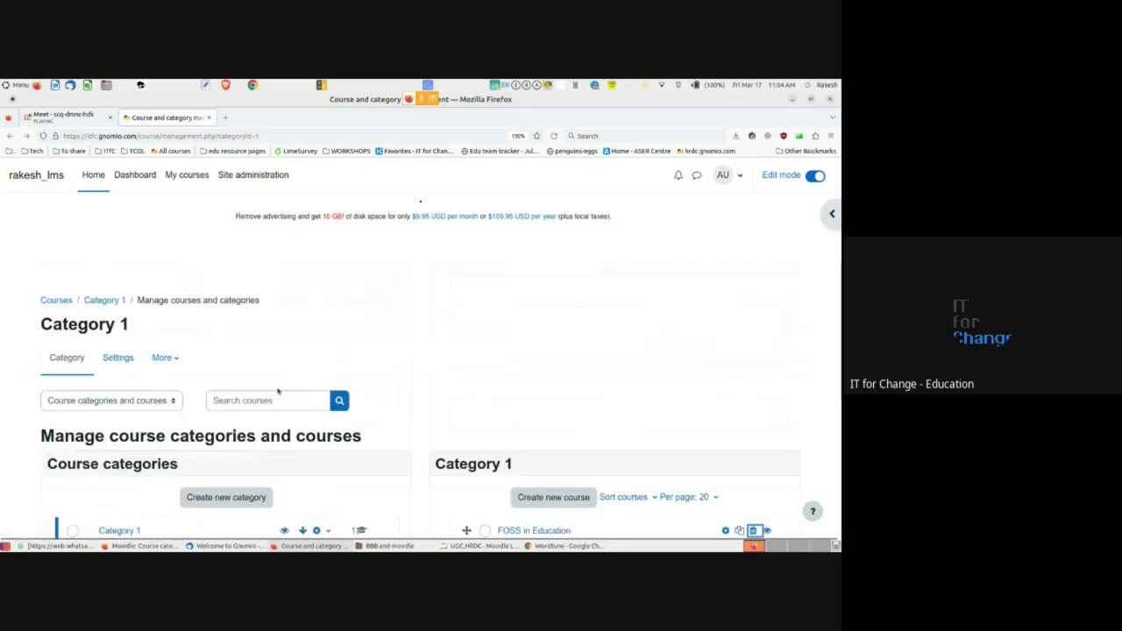
pyautogui.click(185, 180)
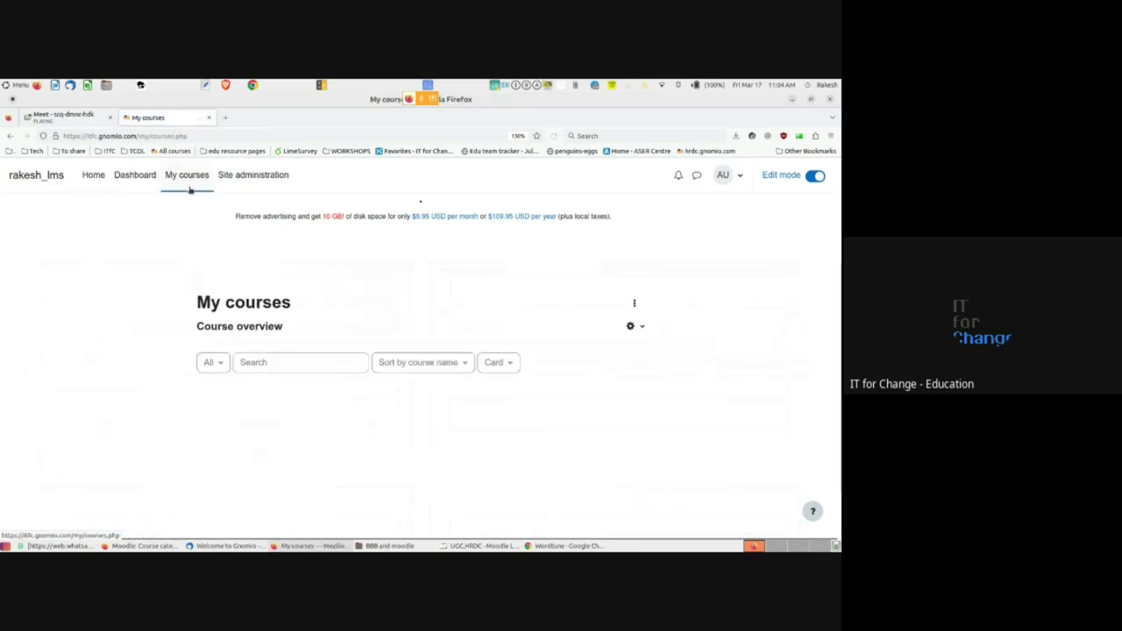
# - Open FOSS in Education, go back to Category 1, then reopen the course from My courses
pyautogui.scroll(-1, 262, 405)
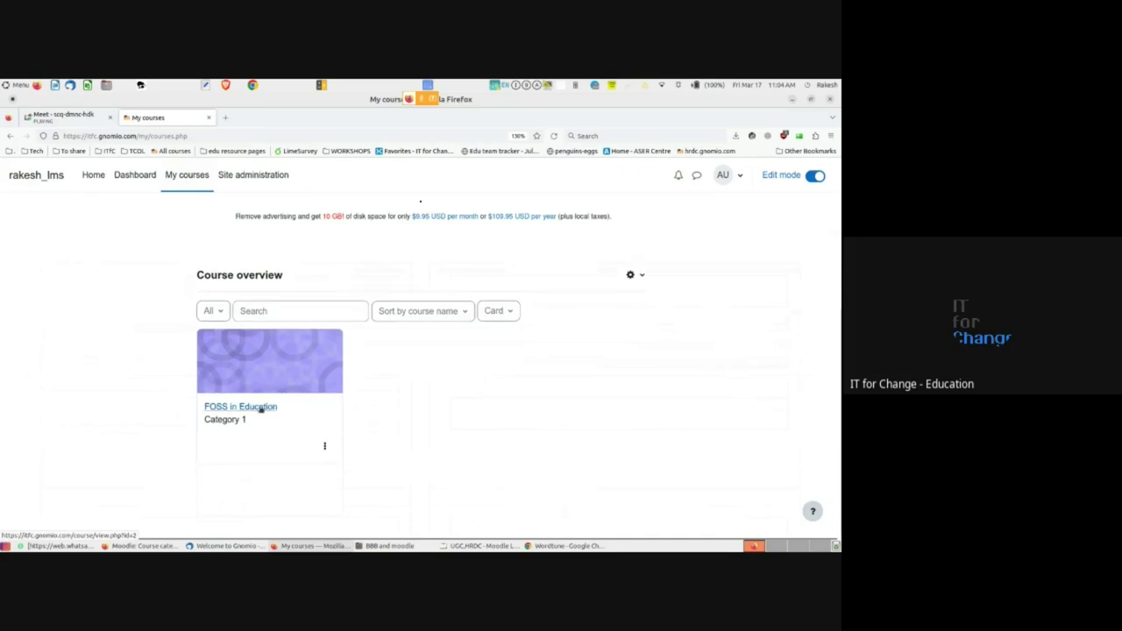
pyautogui.click(261, 408)
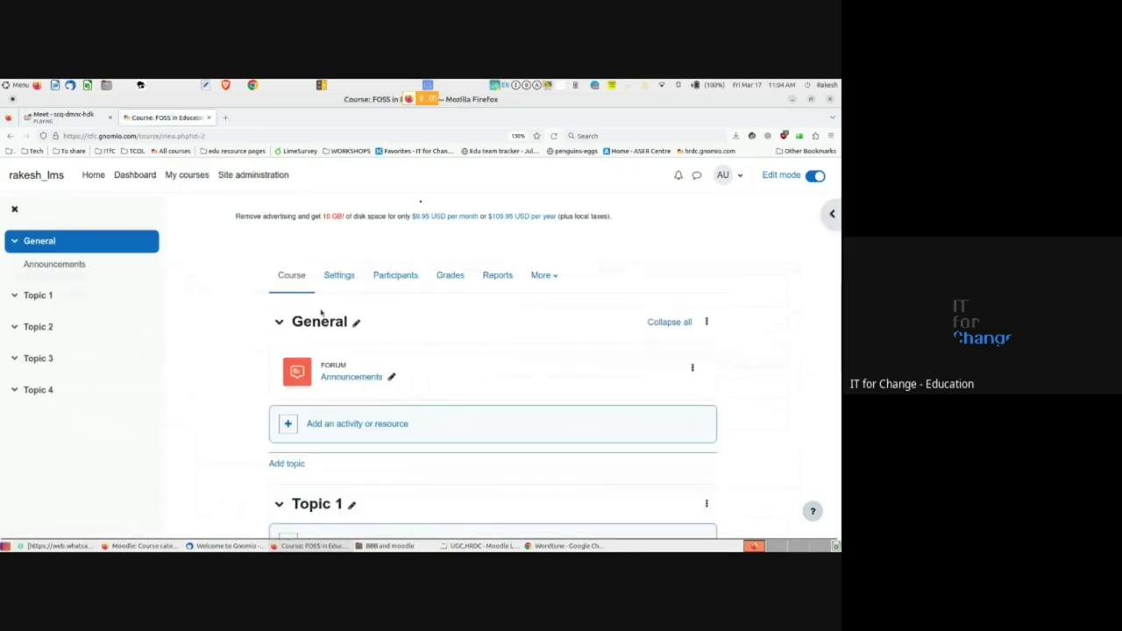
pyautogui.click(10, 136)
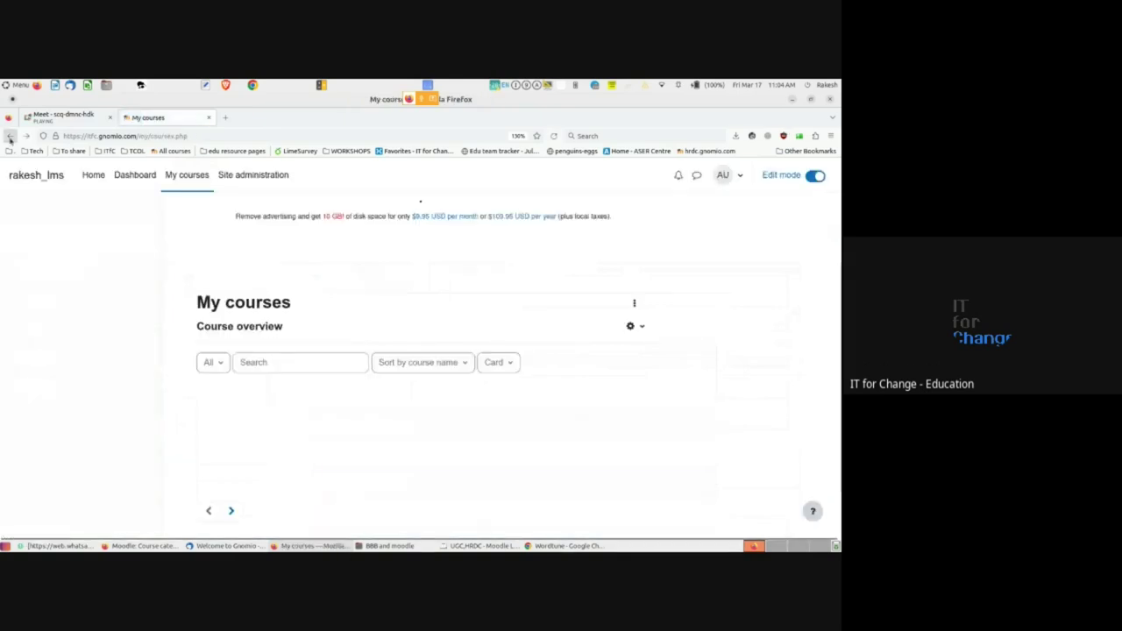
pyautogui.click(9, 136)
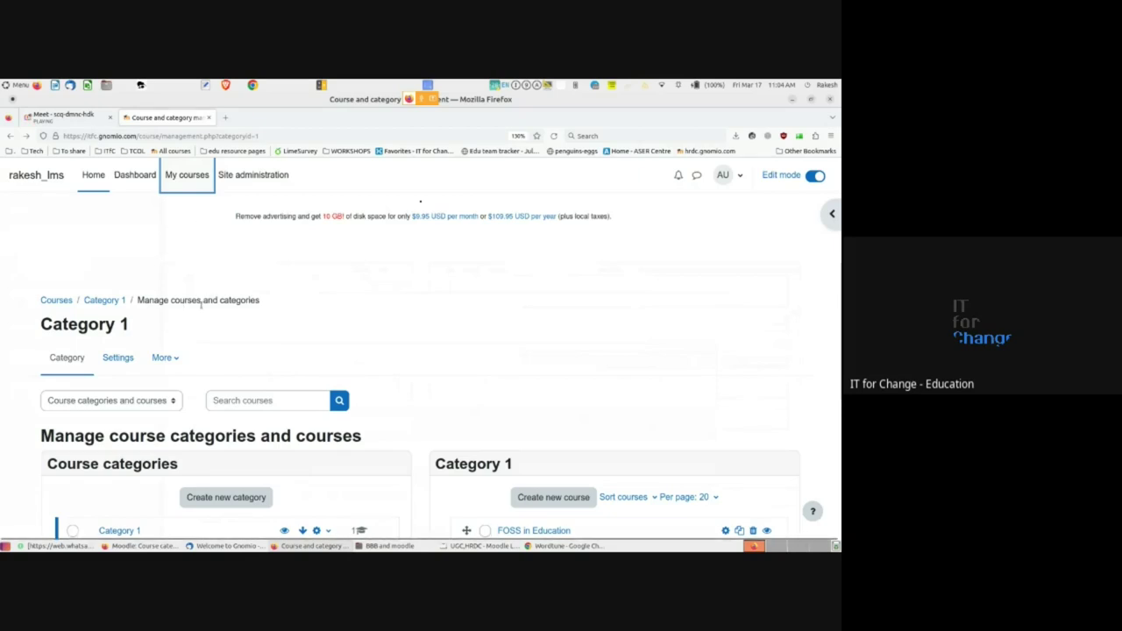
pyautogui.scroll(-1, 202, 309)
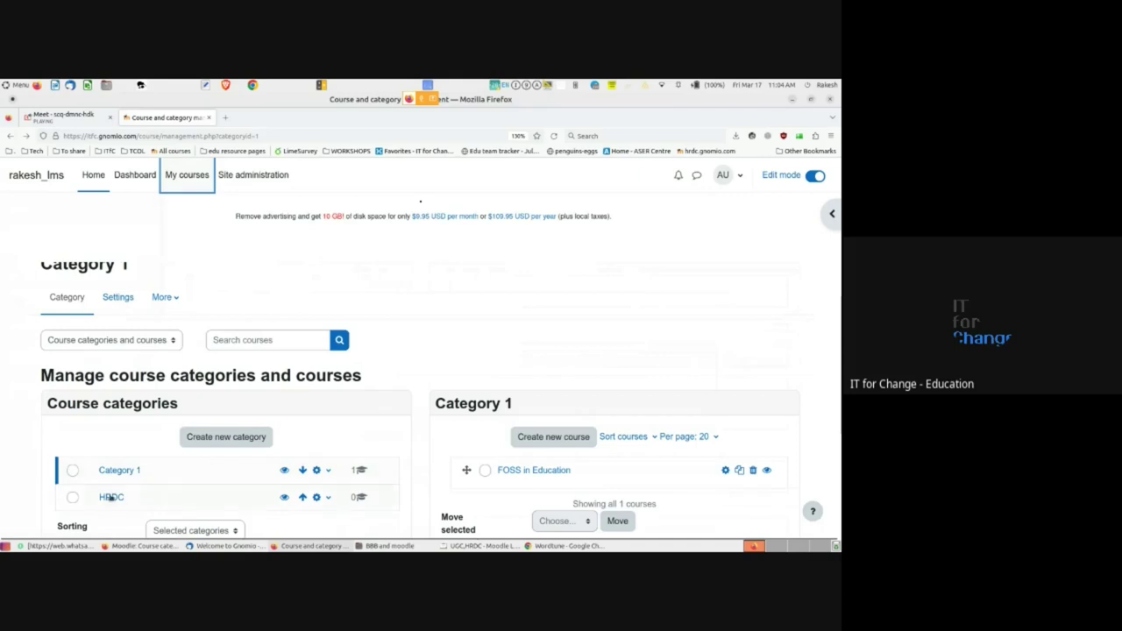
pyautogui.scroll(1, 244, 276)
pyautogui.click(176, 175)
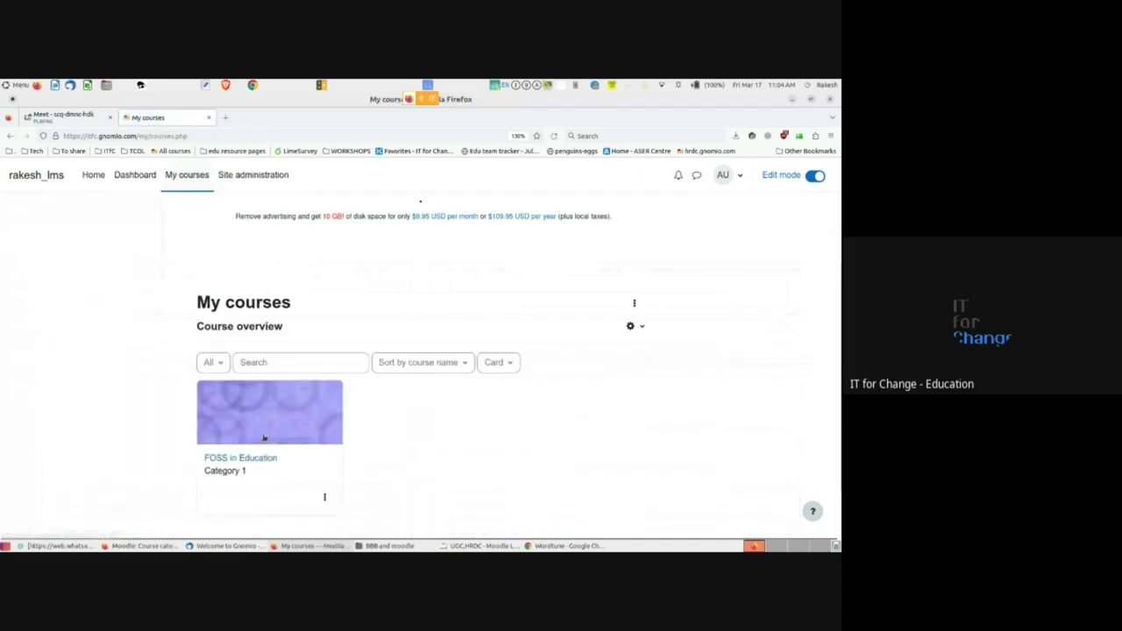
pyautogui.click(244, 462)
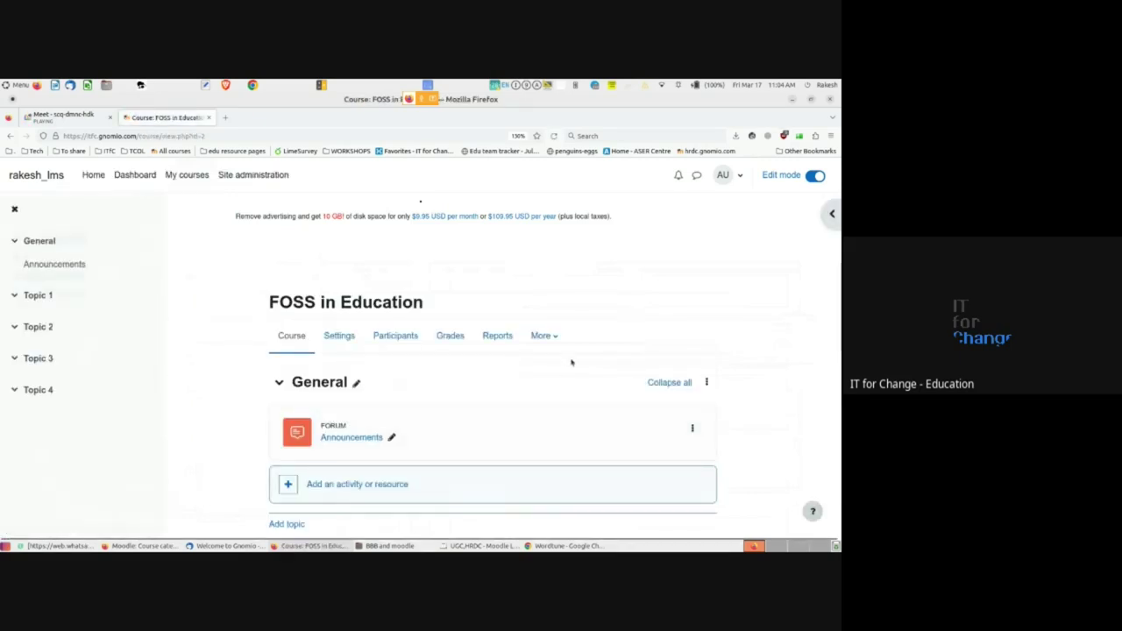
# - Move the FOSS in Education course into the HRDC category and save its settings
pyautogui.click(339, 336)
pyautogui.scroll(-3, 345, 339)
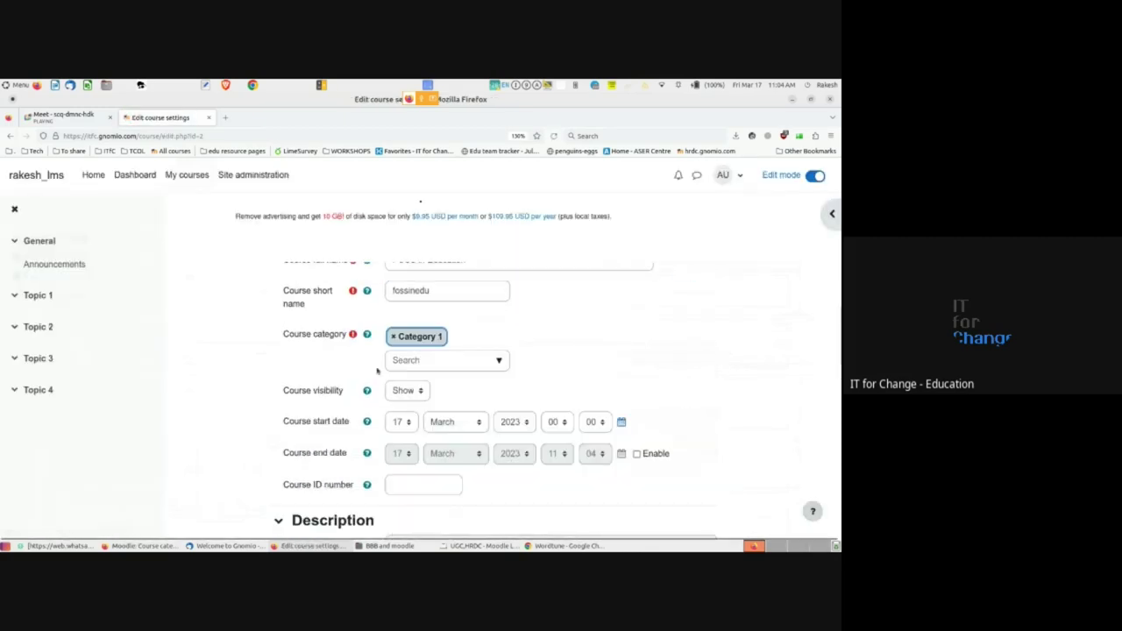
pyautogui.click(497, 362)
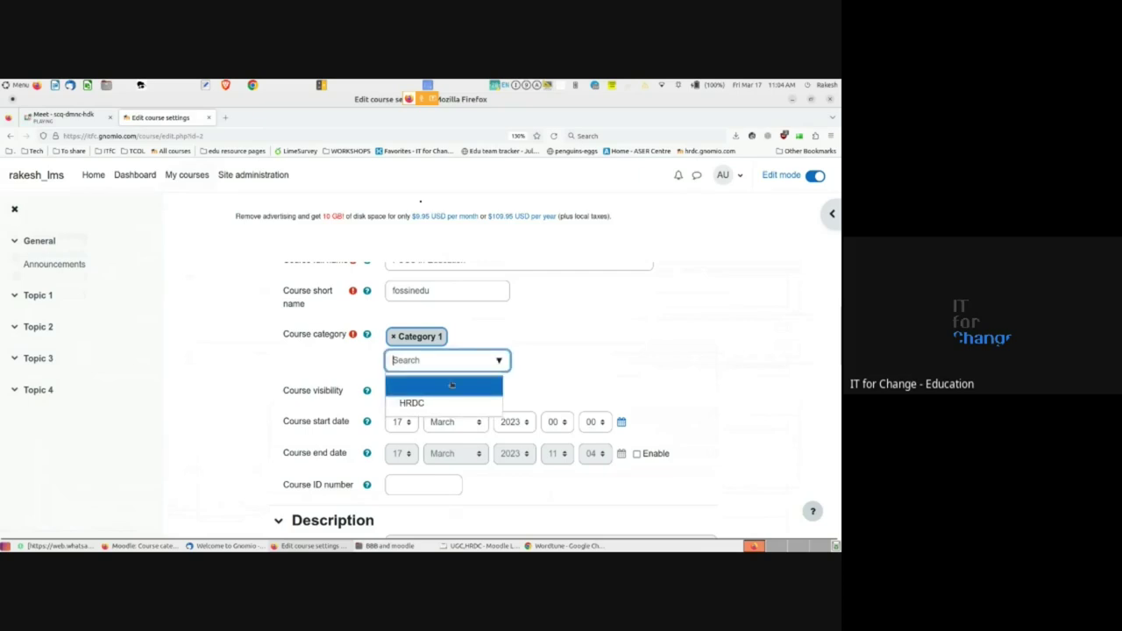
pyautogui.click(425, 405)
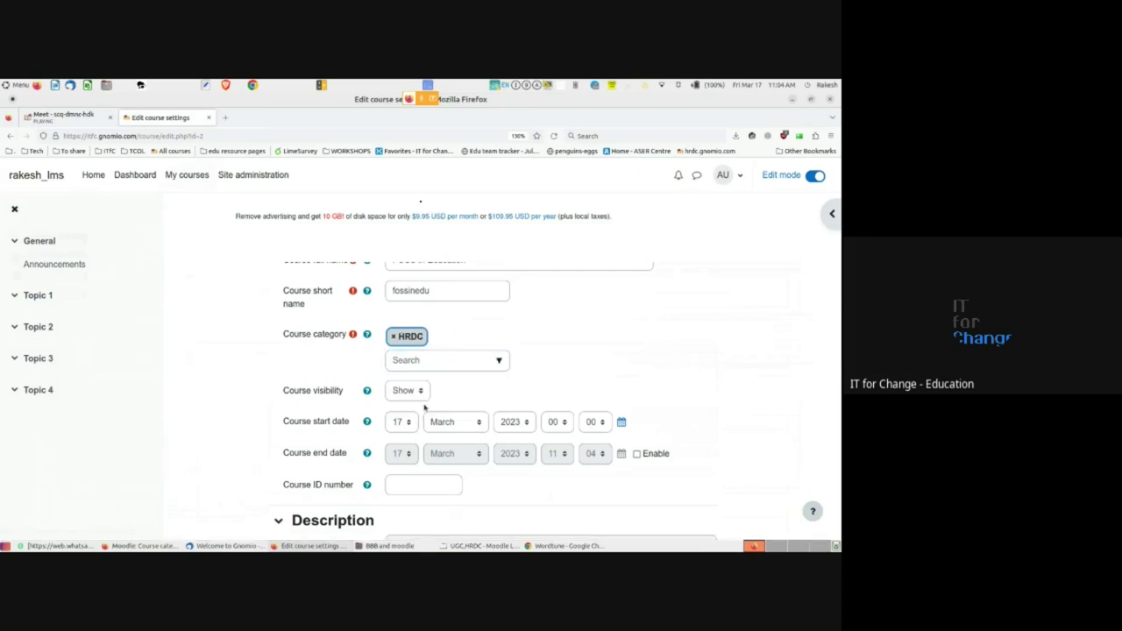
pyautogui.scroll(-10, 474, 375)
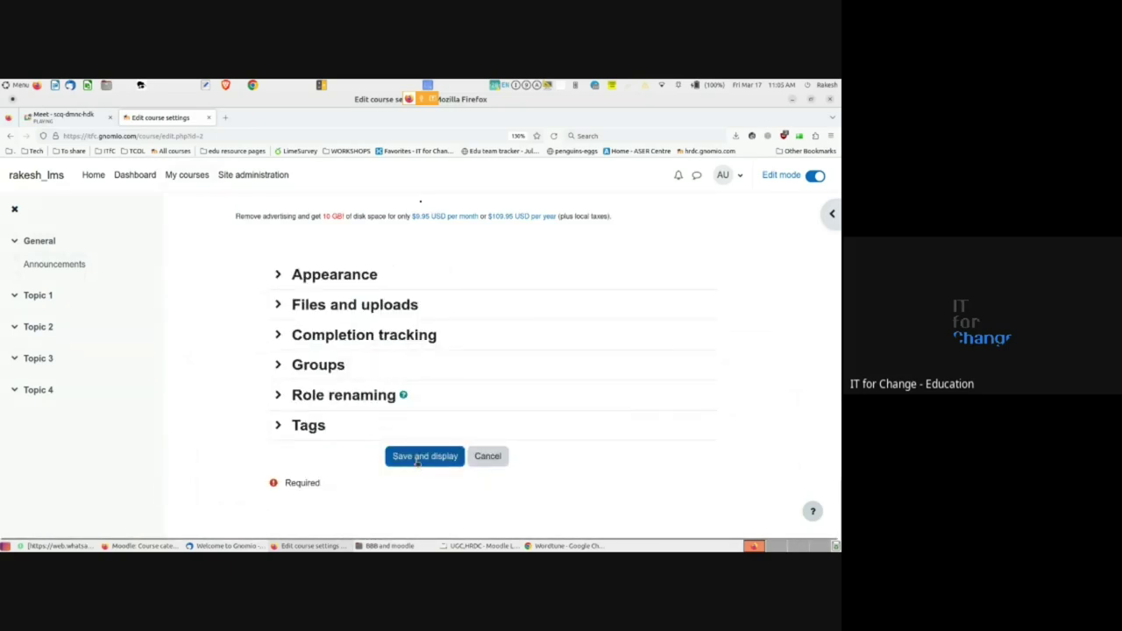
pyautogui.click(422, 457)
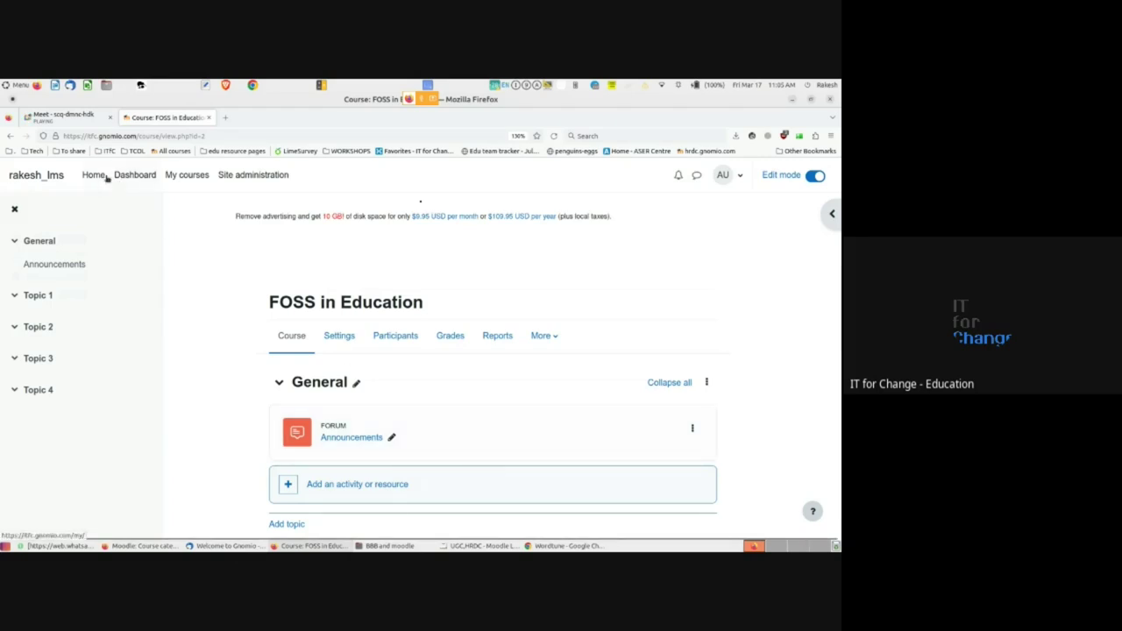
# - Check on My courses that FOSS in Education now appears under HRDC
pyautogui.click(188, 175)
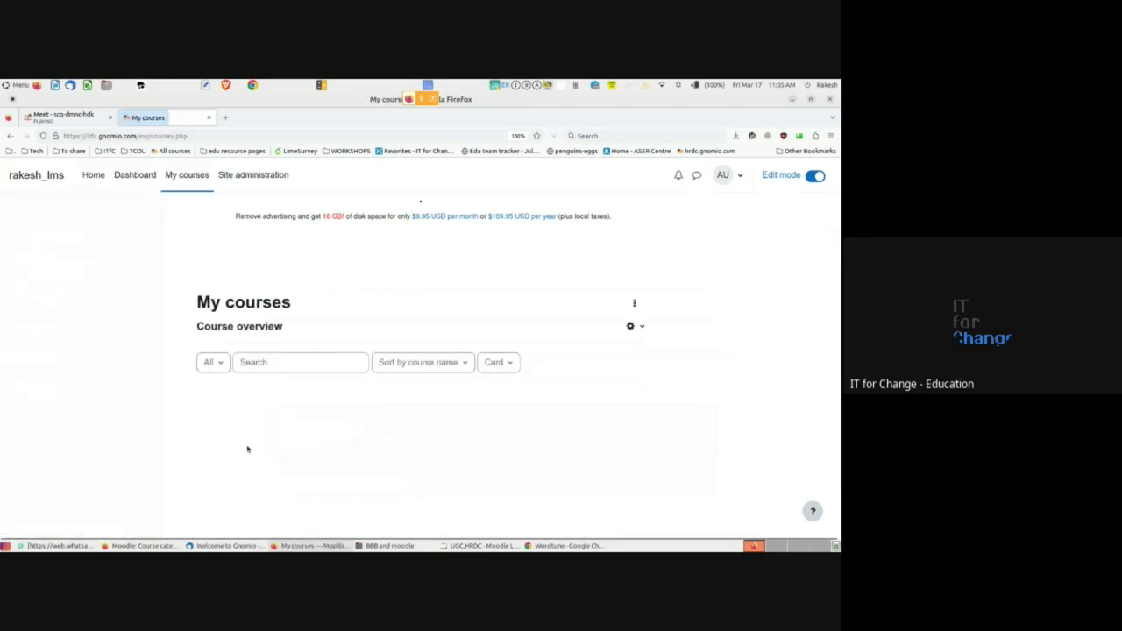
pyautogui.scroll(-1, 247, 448)
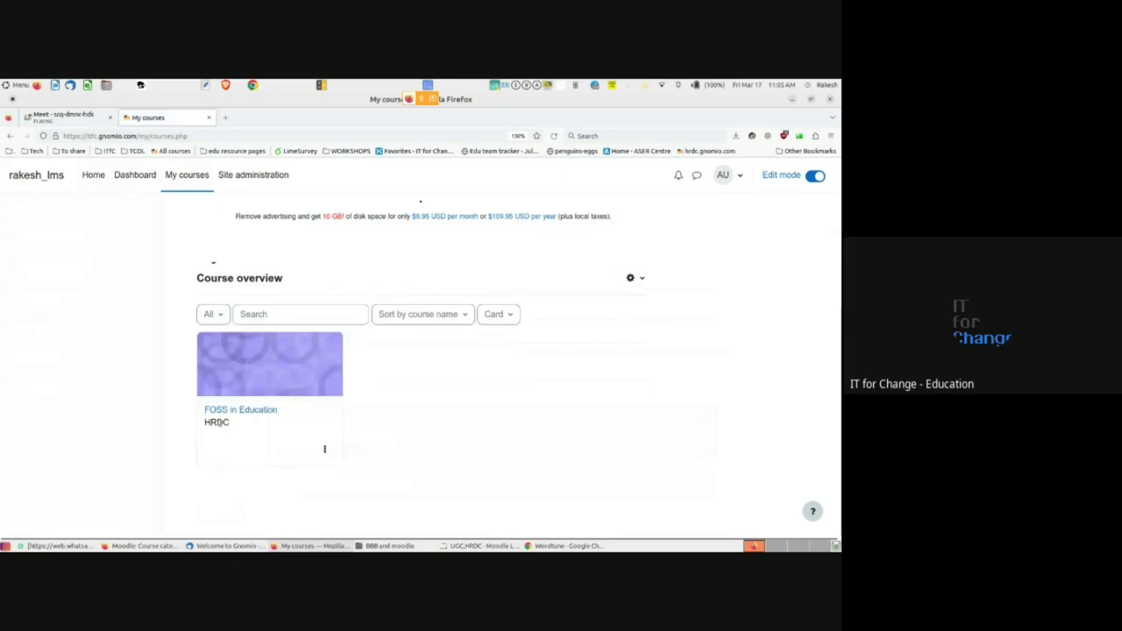
pyautogui.doubleClick(216, 422)
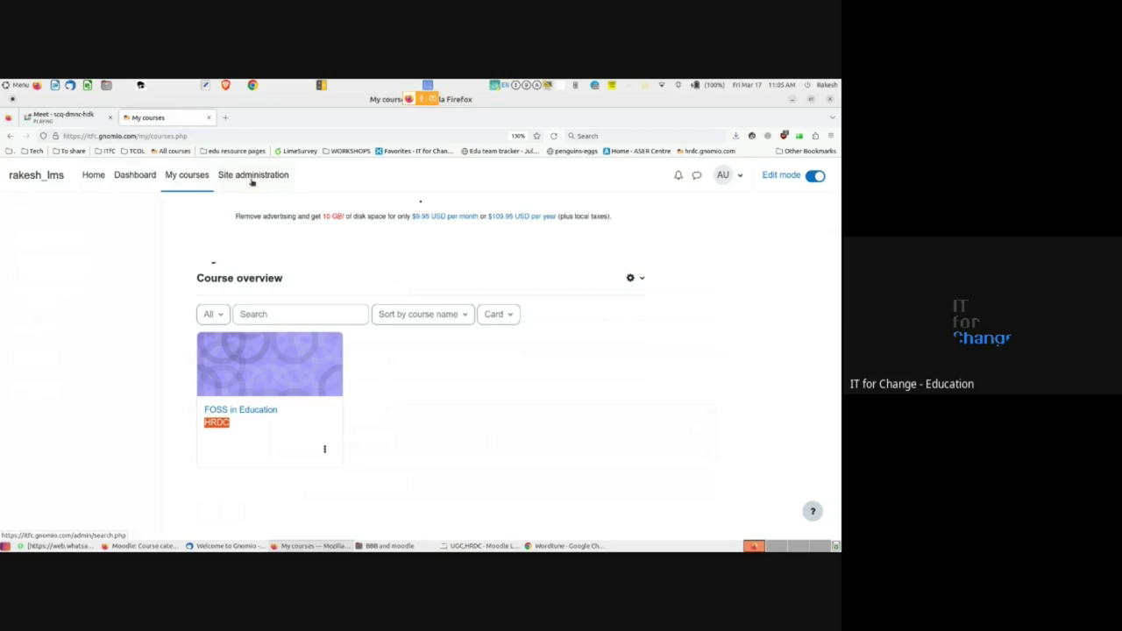
# - Open the Add a category form from Site administration's Courses section
pyautogui.click(252, 176)
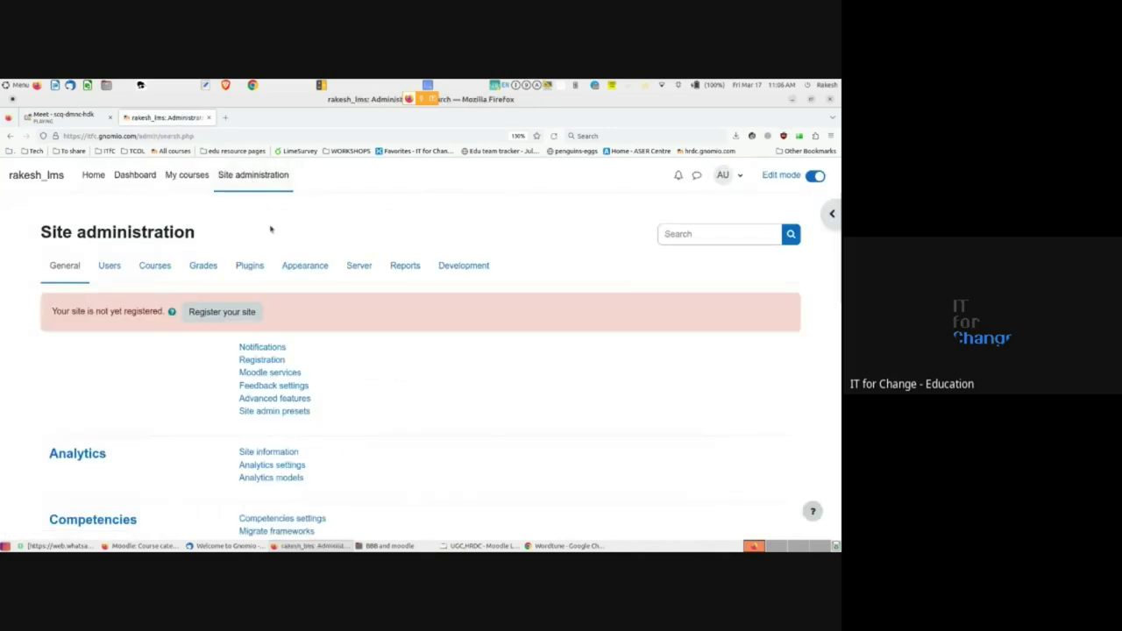
pyautogui.click(154, 266)
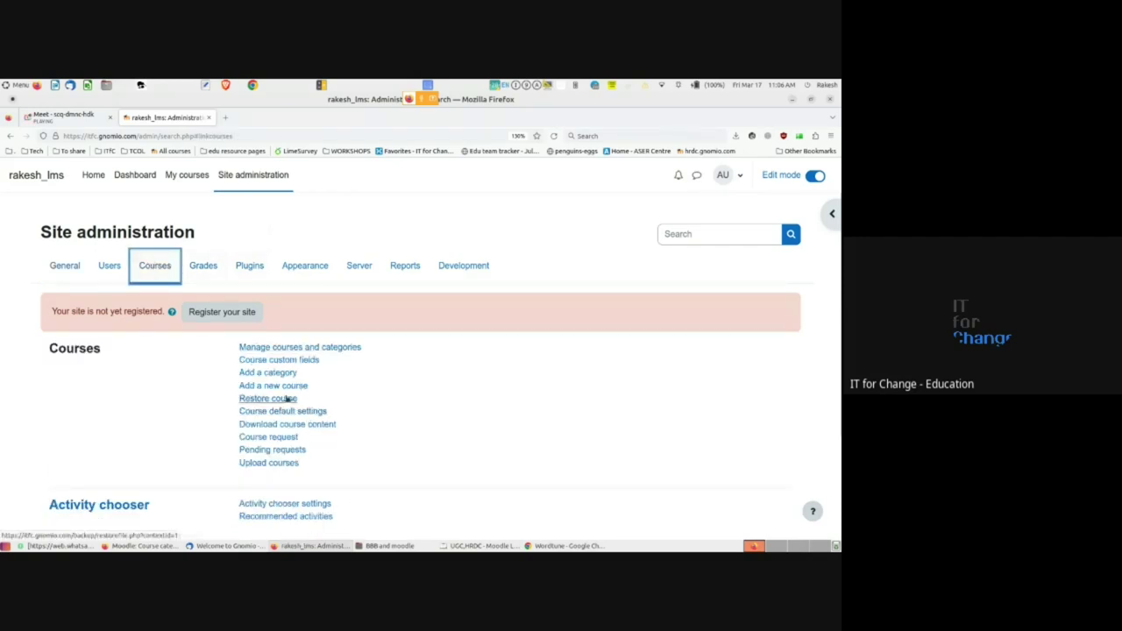
pyautogui.click(266, 377)
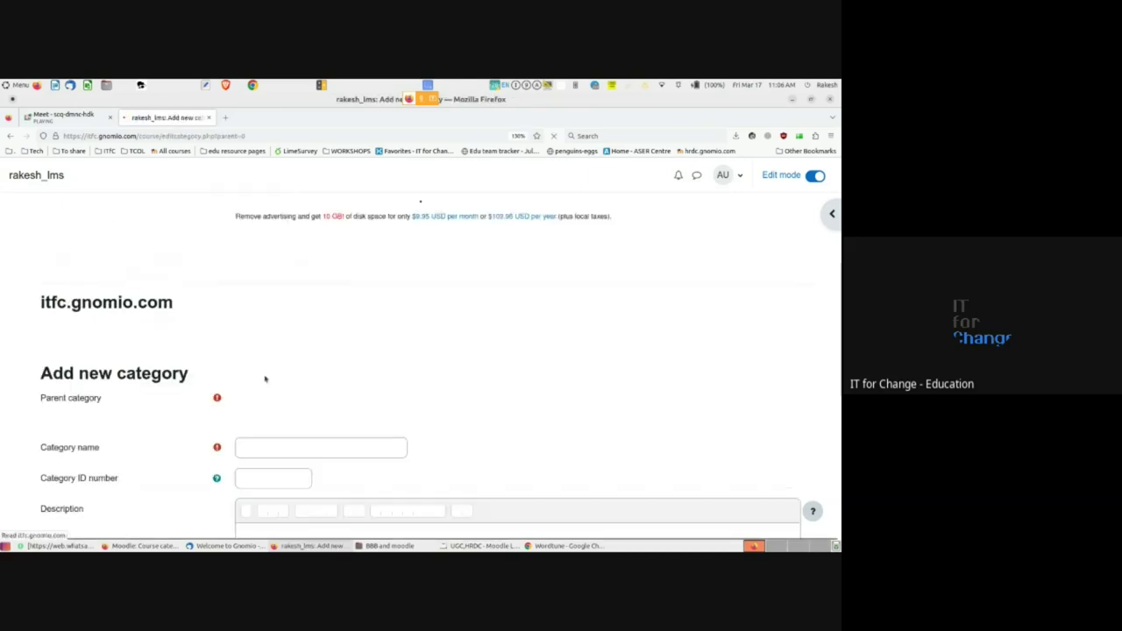
pyautogui.scroll(-2, 267, 379)
pyautogui.scroll(-1, 265, 377)
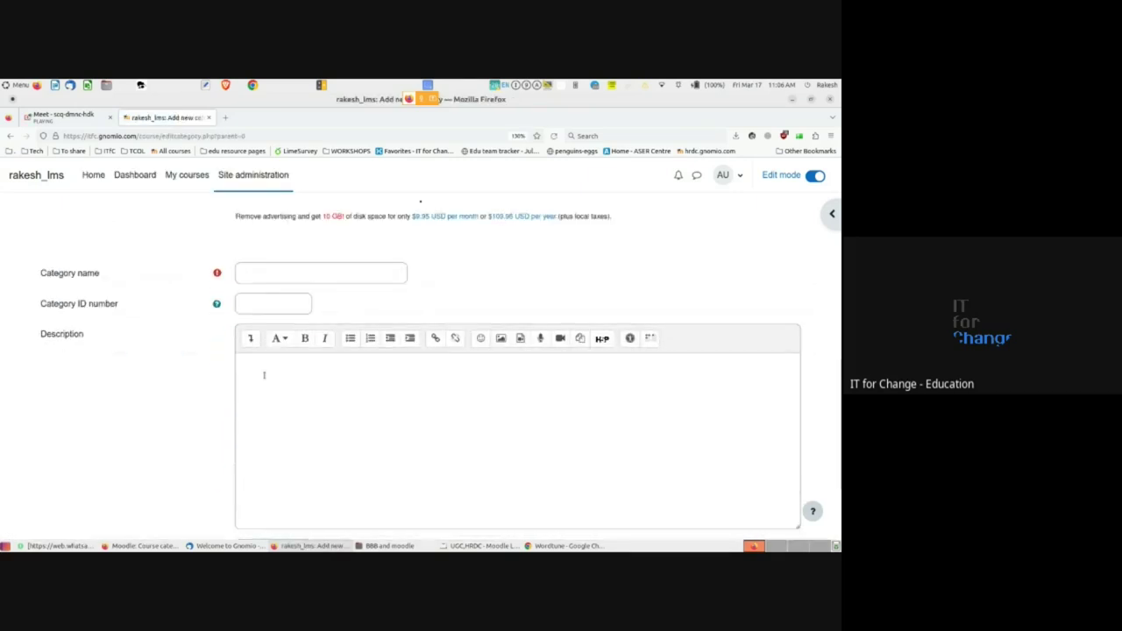
pyautogui.scroll(3, 264, 375)
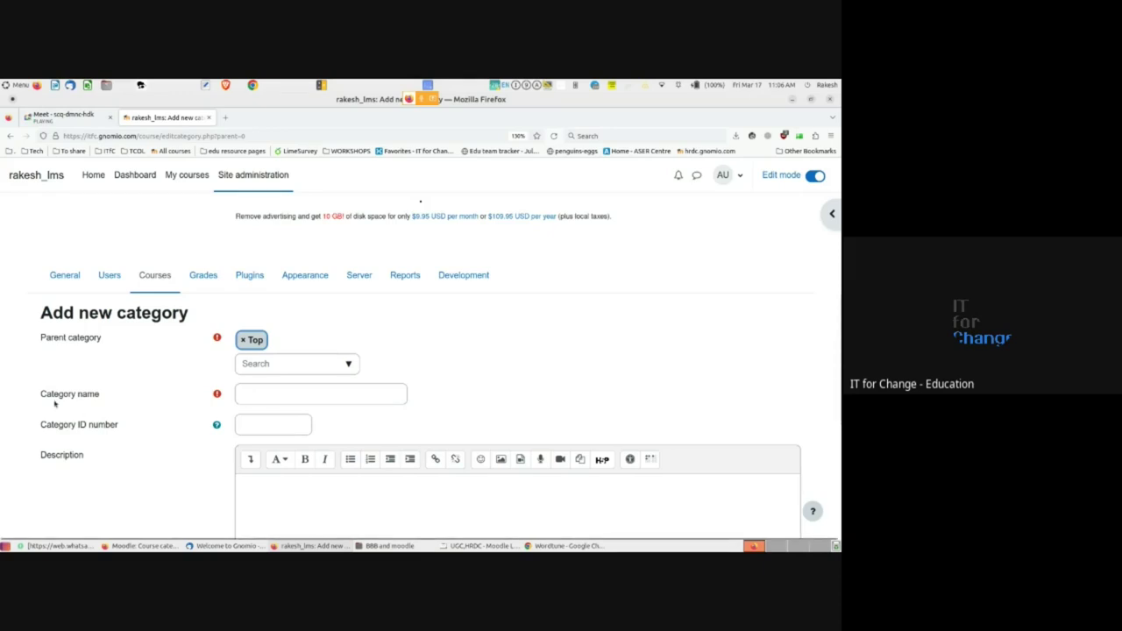
pyautogui.moveTo(41, 396); pyautogui.dragTo(101, 396)
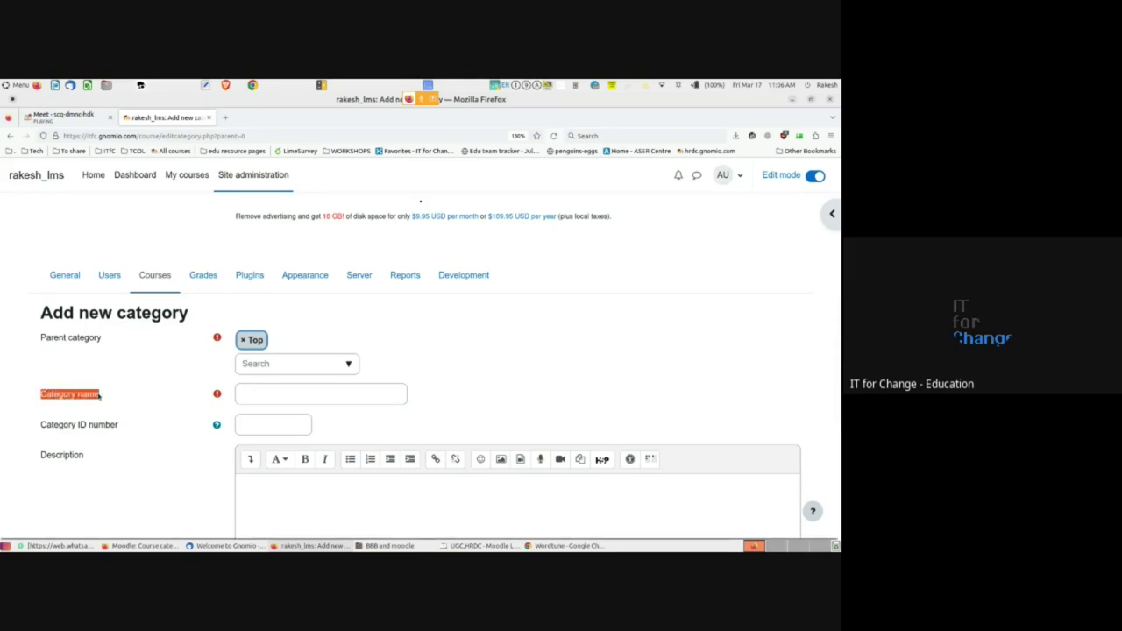
# - Enter History as the category name and create the category
pyautogui.click(309, 394)
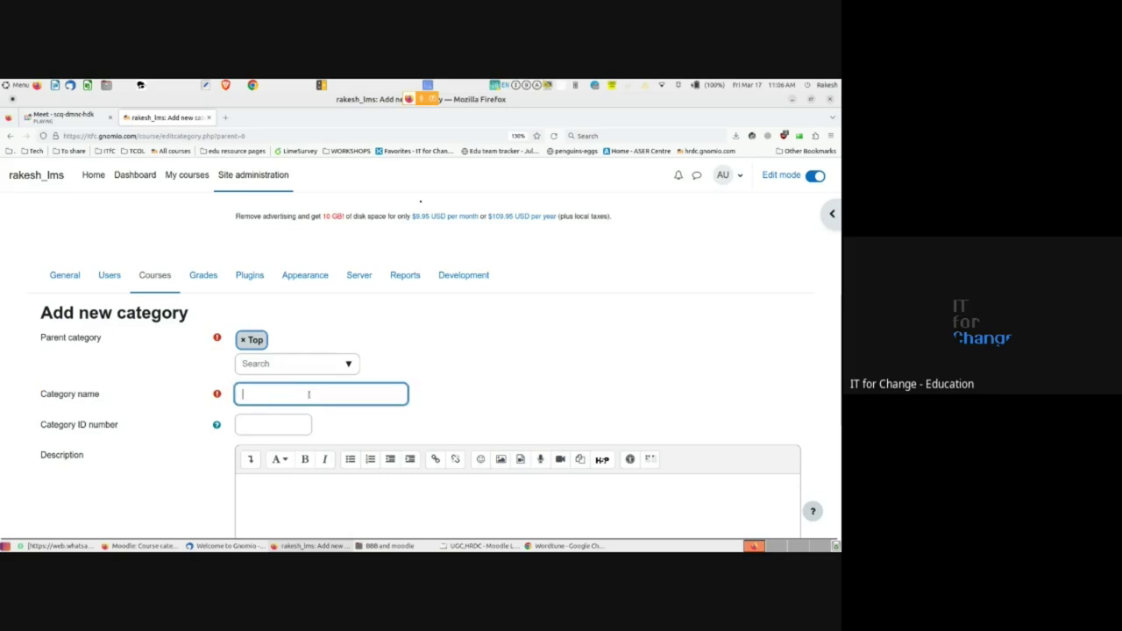
pyautogui.write('History')
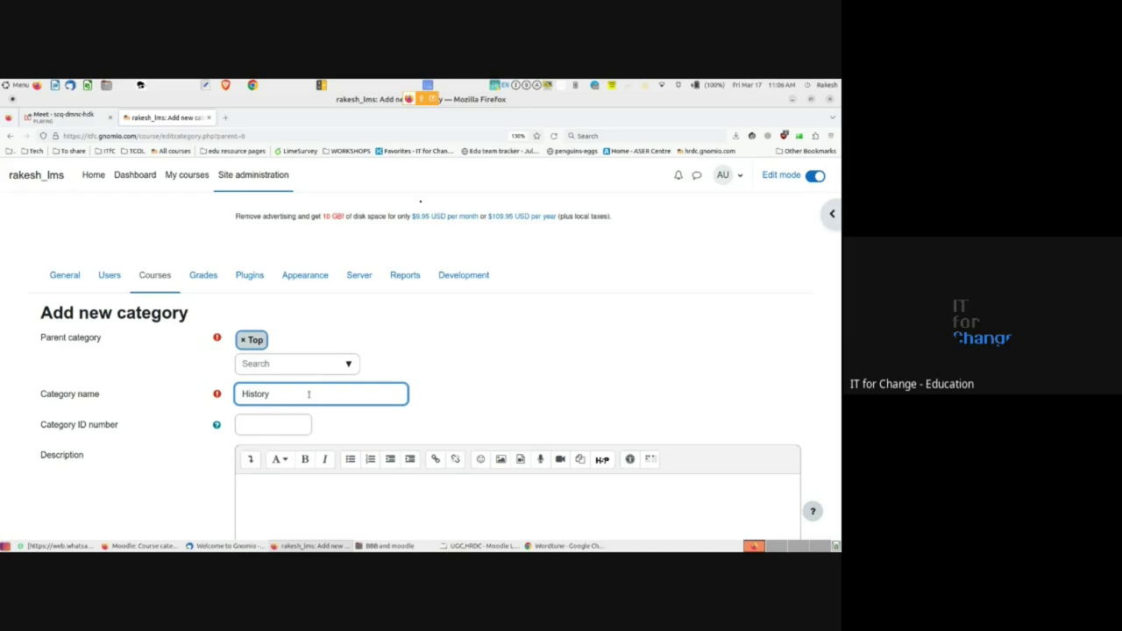
pyautogui.scroll(-5, 143, 471)
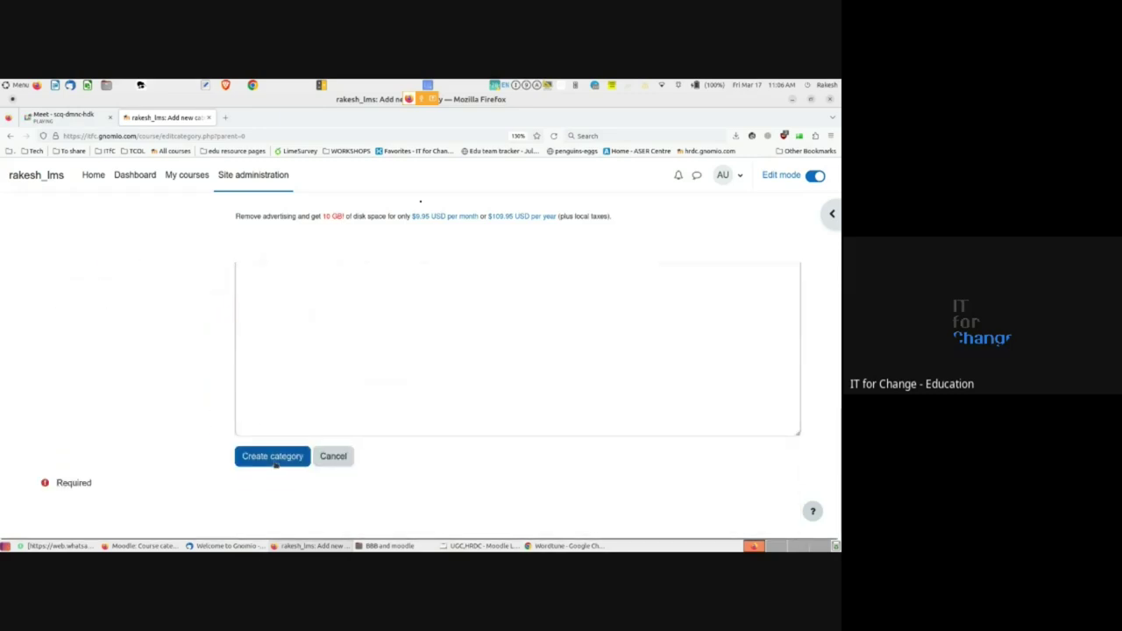
pyautogui.click(274, 461)
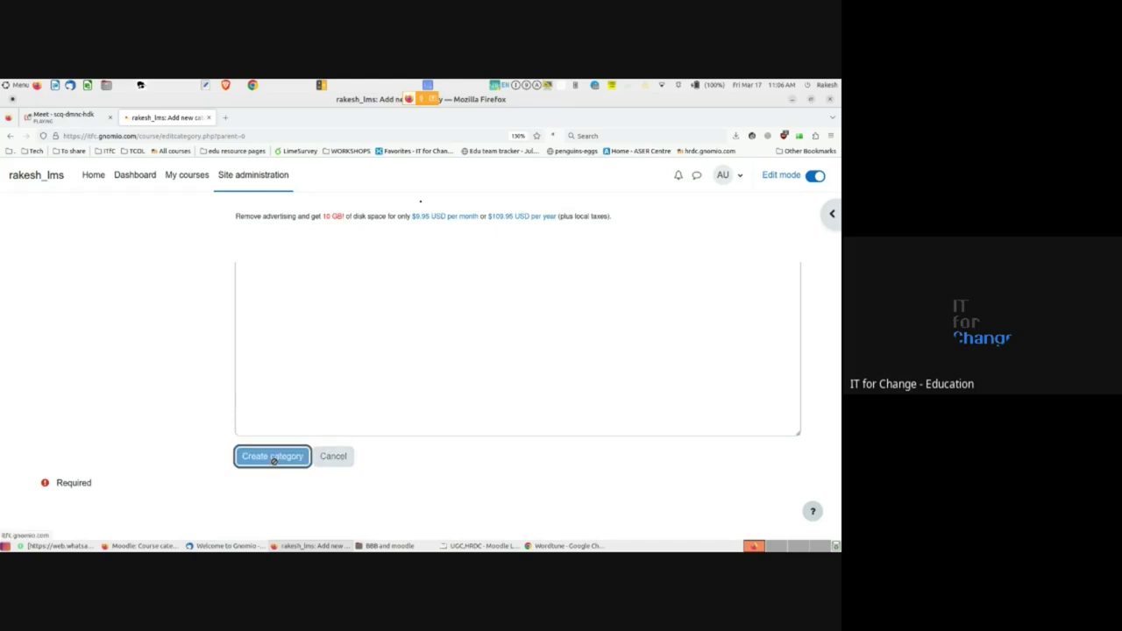
pyautogui.scroll(-3, 278, 451)
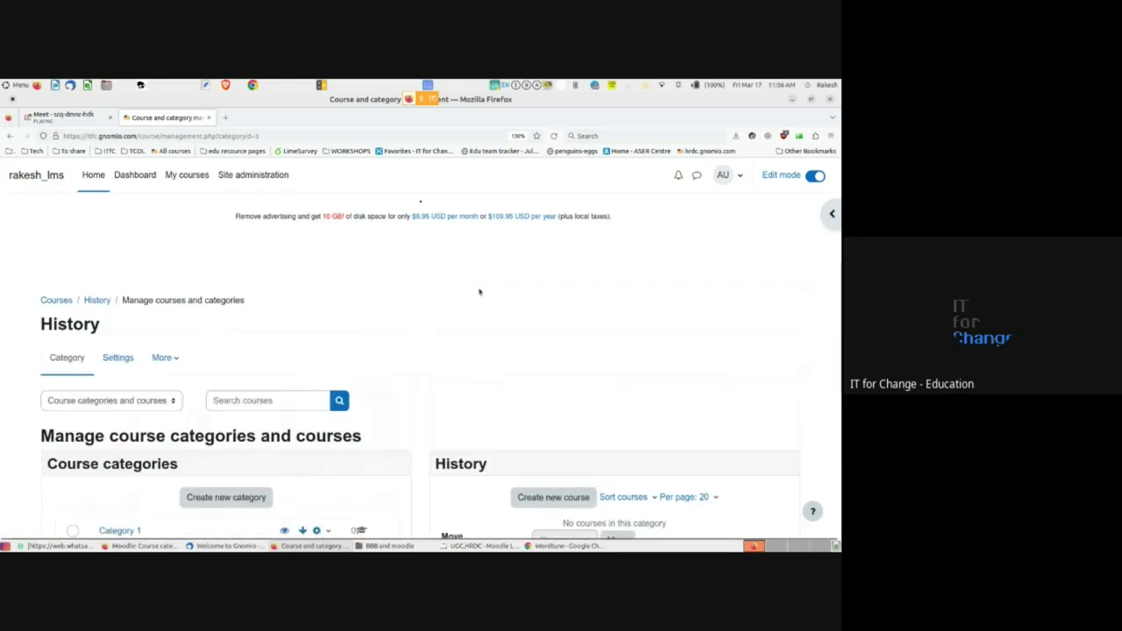
# - Open FOSS in Education's settings and highlight its full name and short name fossinedu
pyautogui.click(182, 184)
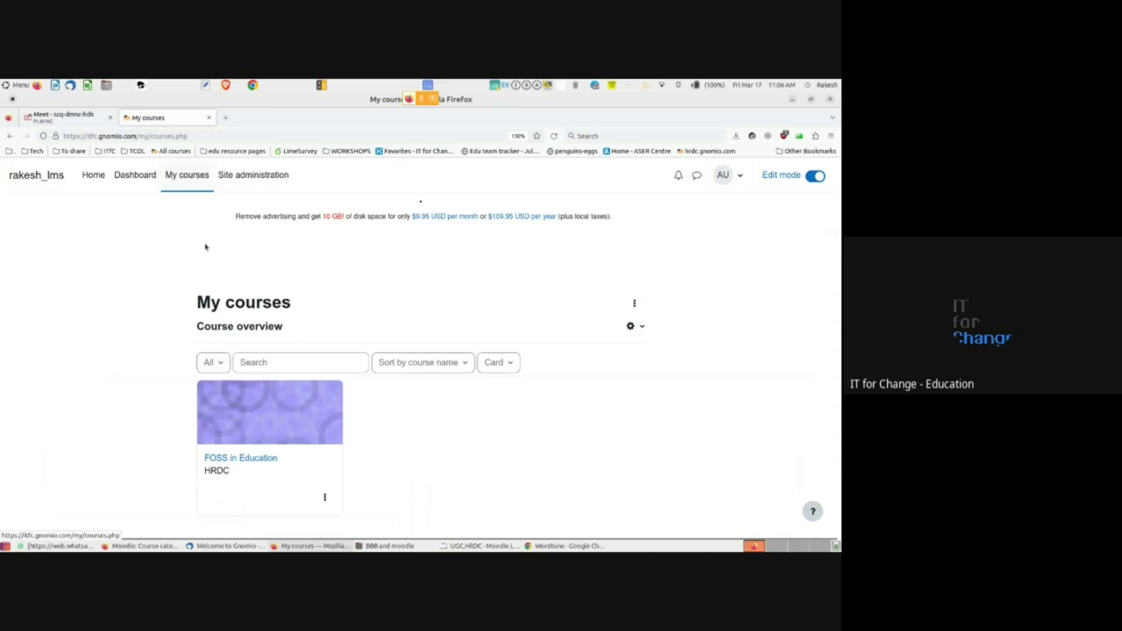
pyautogui.scroll(-1, 202, 263)
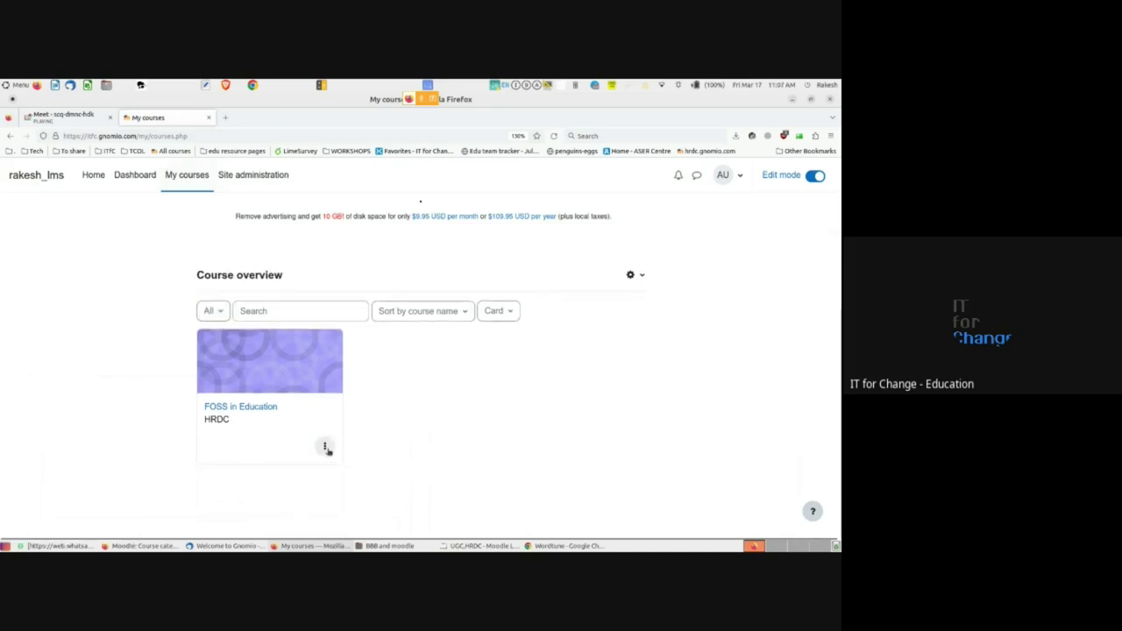
pyautogui.click(246, 407)
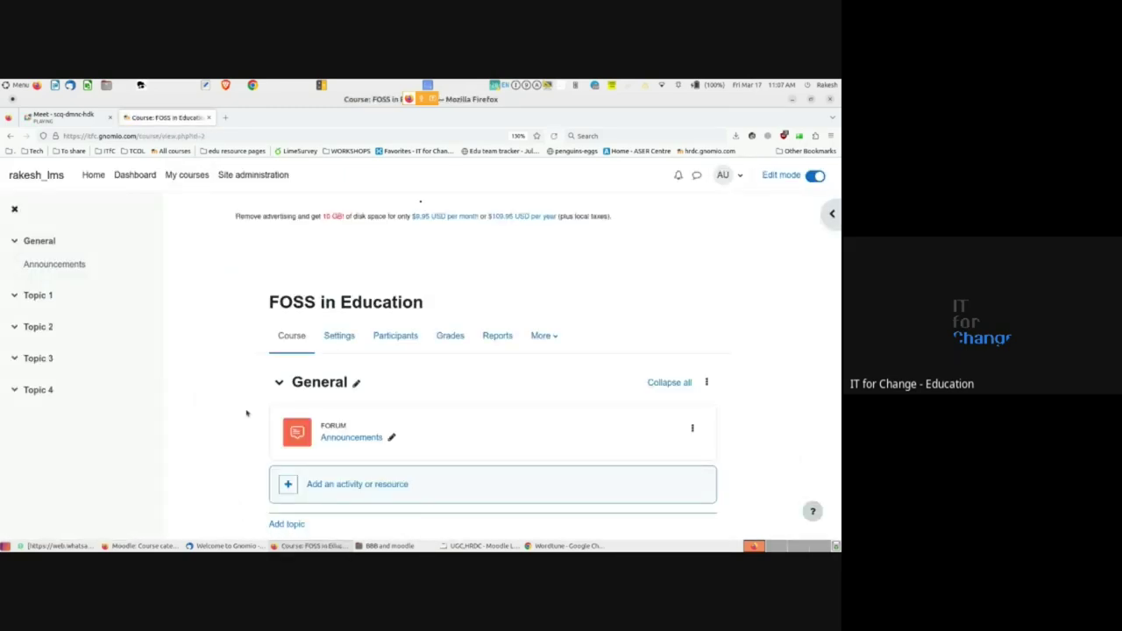
pyautogui.click(340, 337)
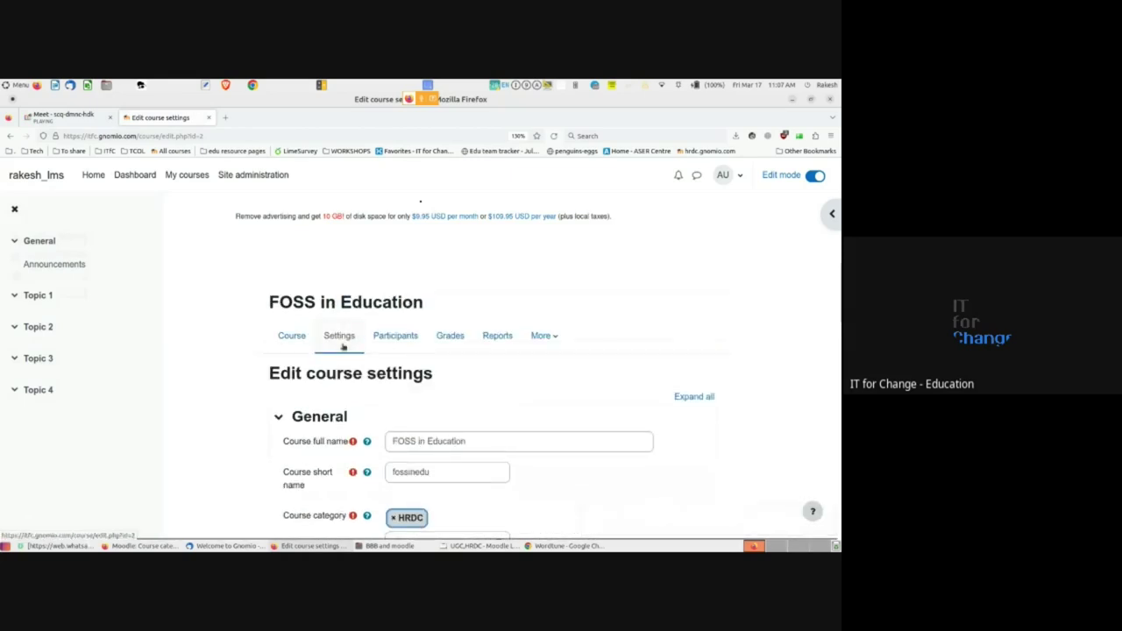
pyautogui.scroll(-3, 358, 379)
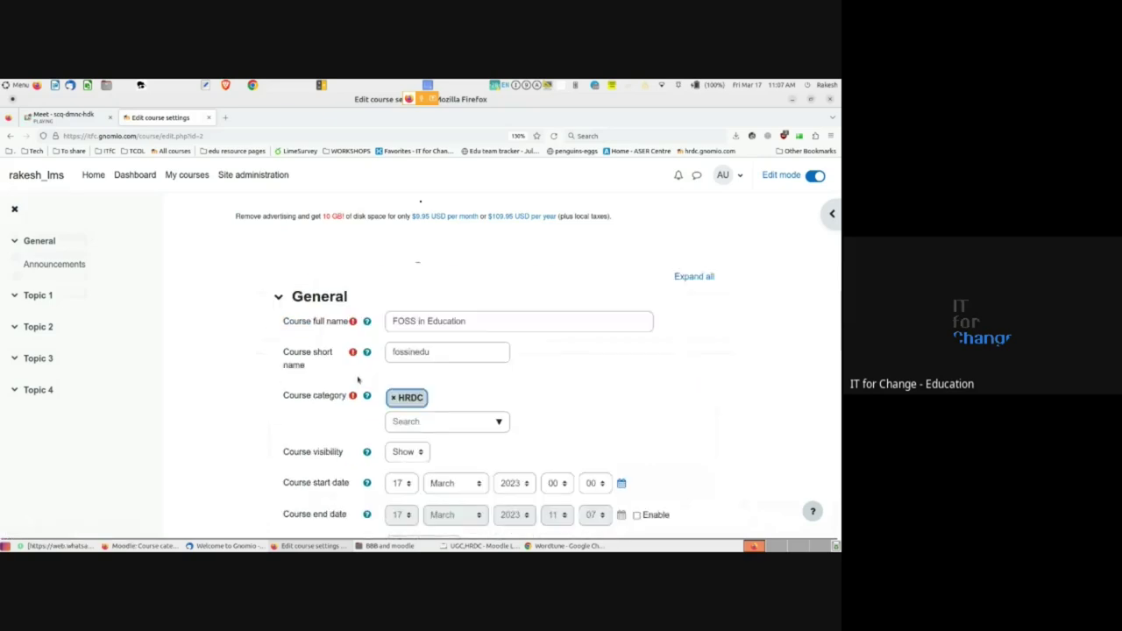
pyautogui.scroll(-1, 357, 379)
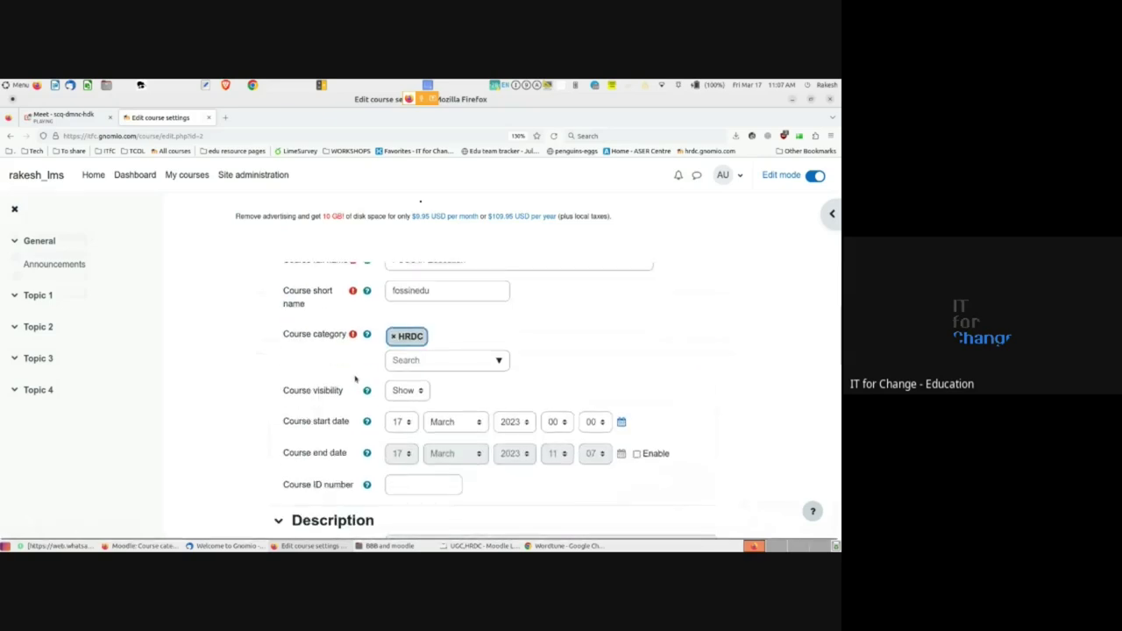
pyautogui.scroll(1, 355, 378)
pyautogui.doubleClick(404, 321)
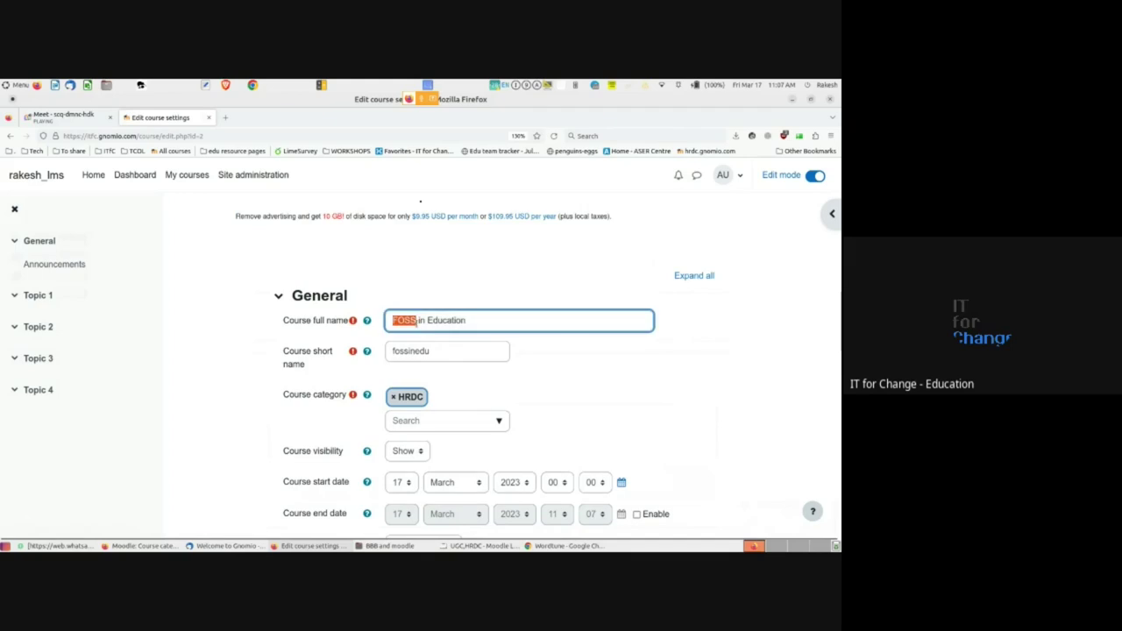
pyautogui.doubleClick(311, 355)
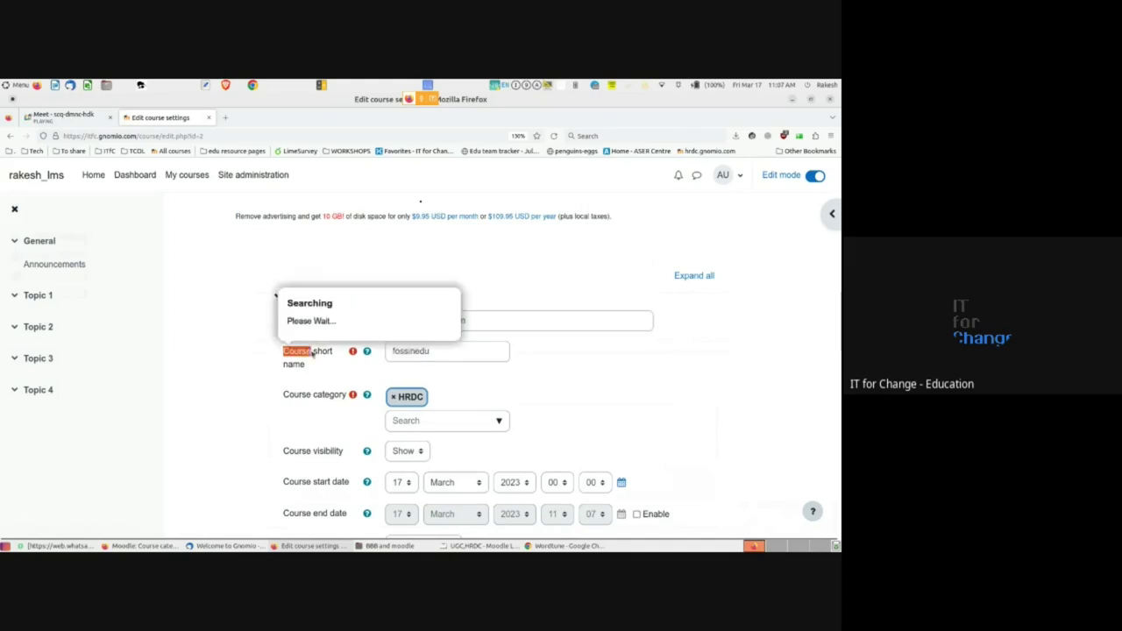
pyautogui.click(312, 358)
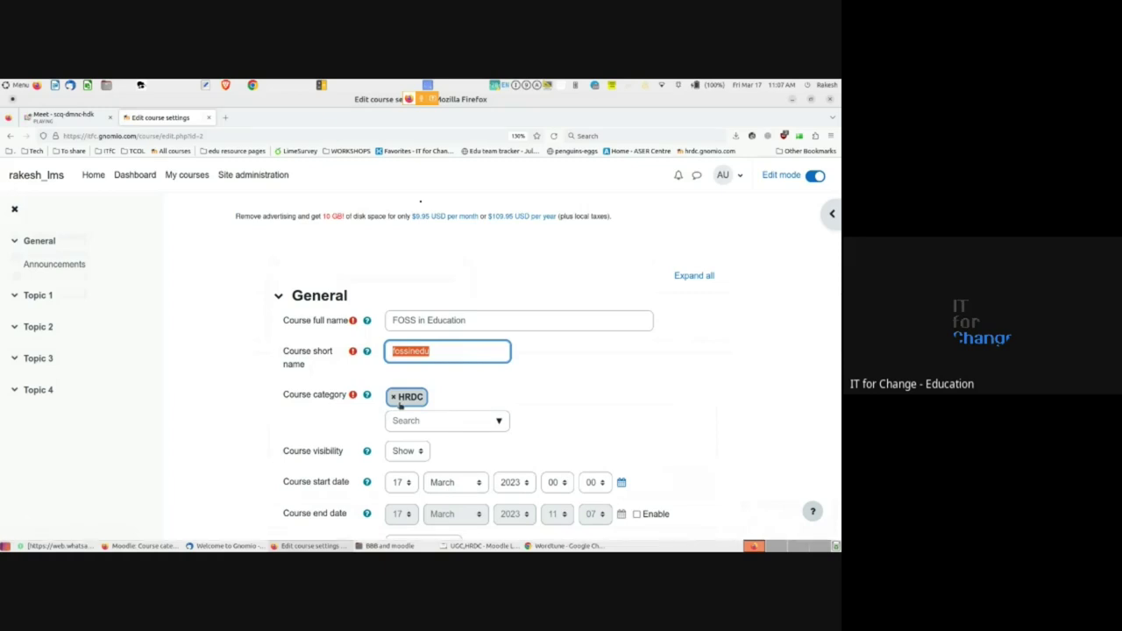
# - Change the course category to History and save and display the course
pyautogui.click(498, 423)
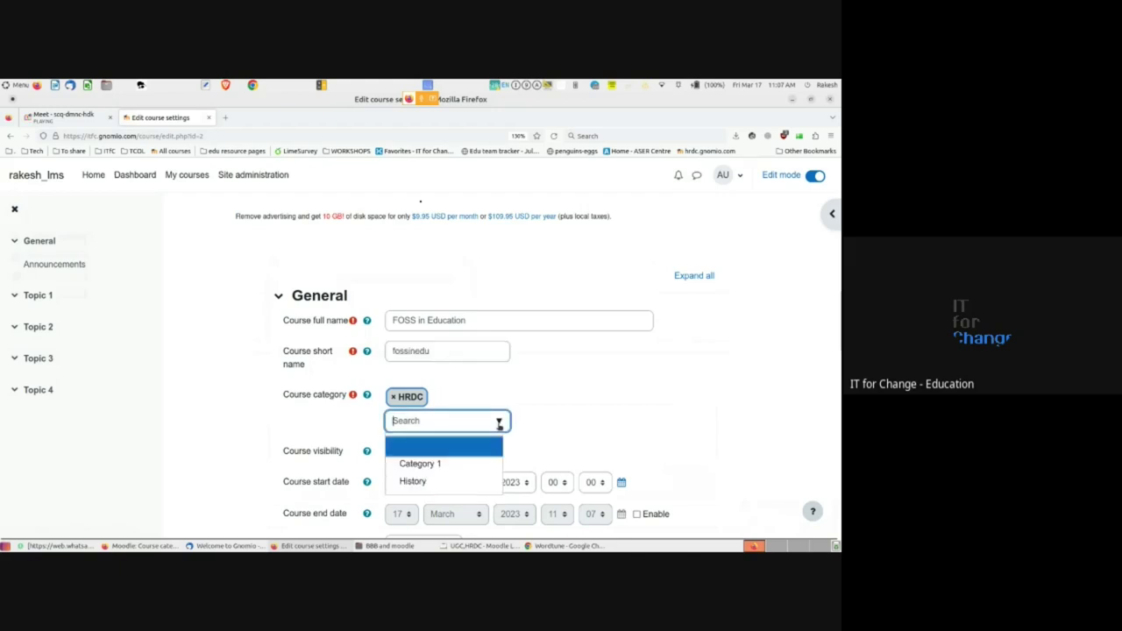
pyautogui.scroll(-1, 420, 430)
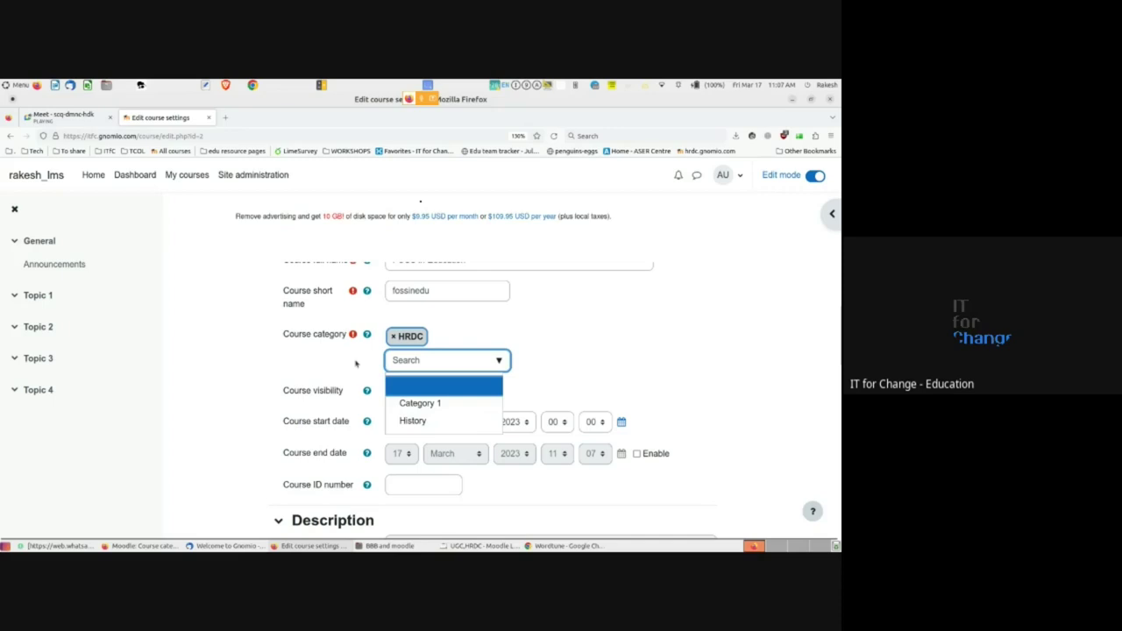
pyautogui.click(413, 420)
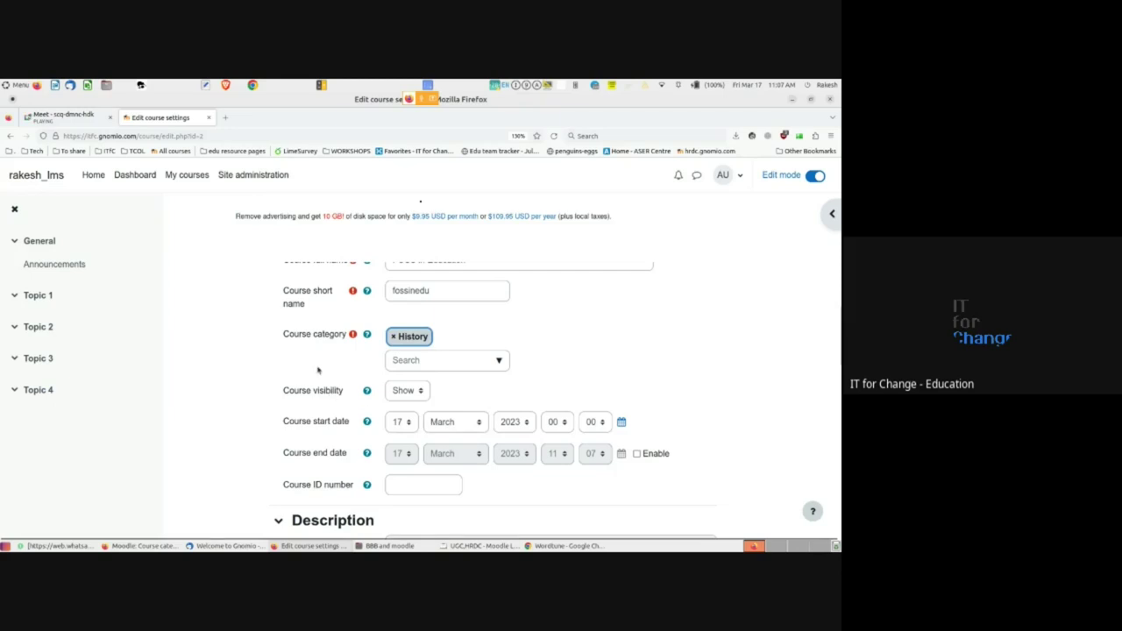
pyautogui.scroll(-1, 318, 370)
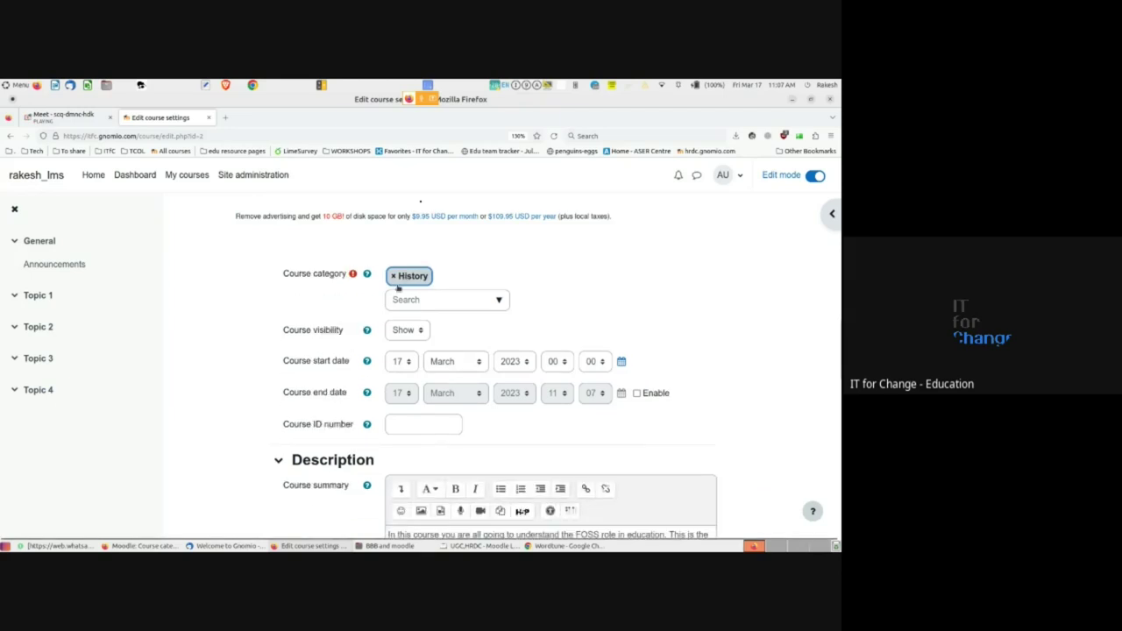
pyautogui.scroll(-7, 268, 431)
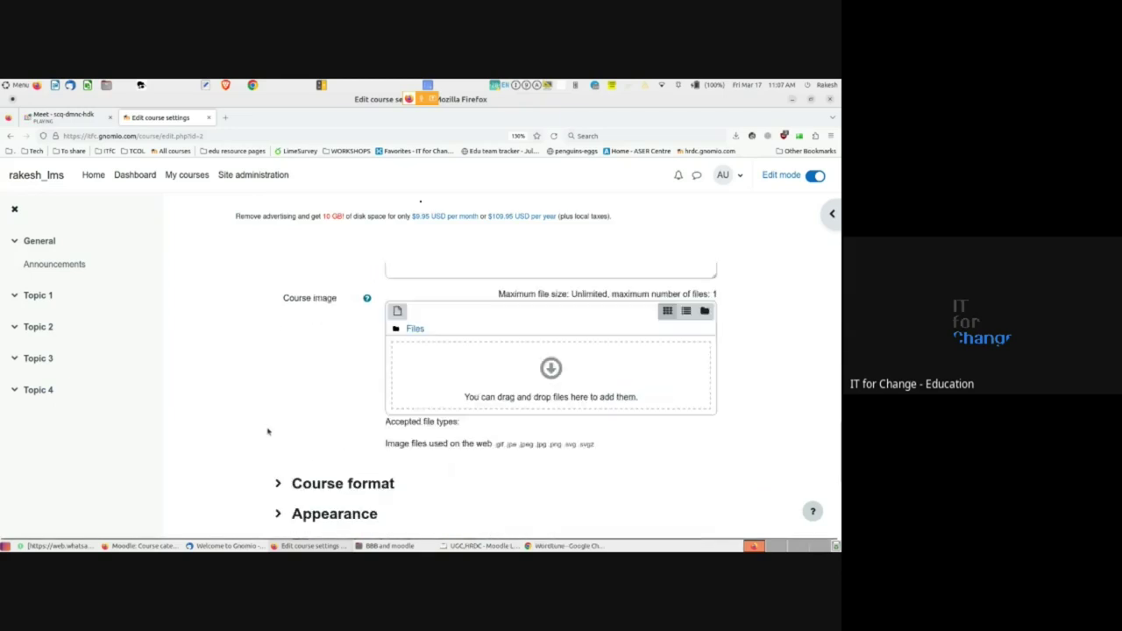
pyautogui.scroll(-4, 268, 432)
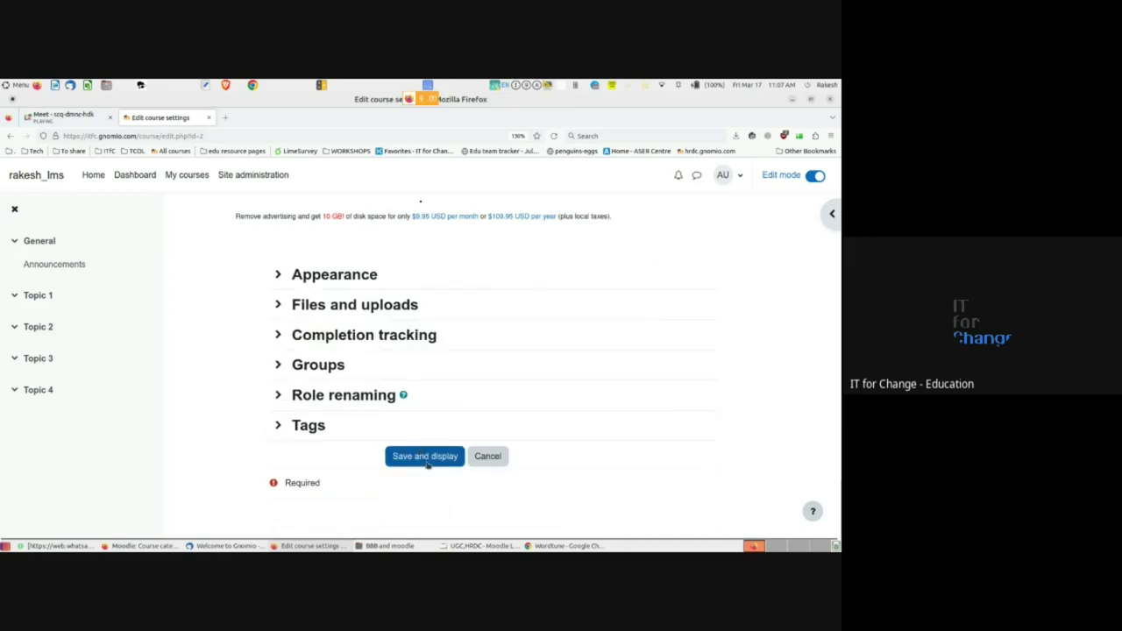
pyautogui.click(426, 459)
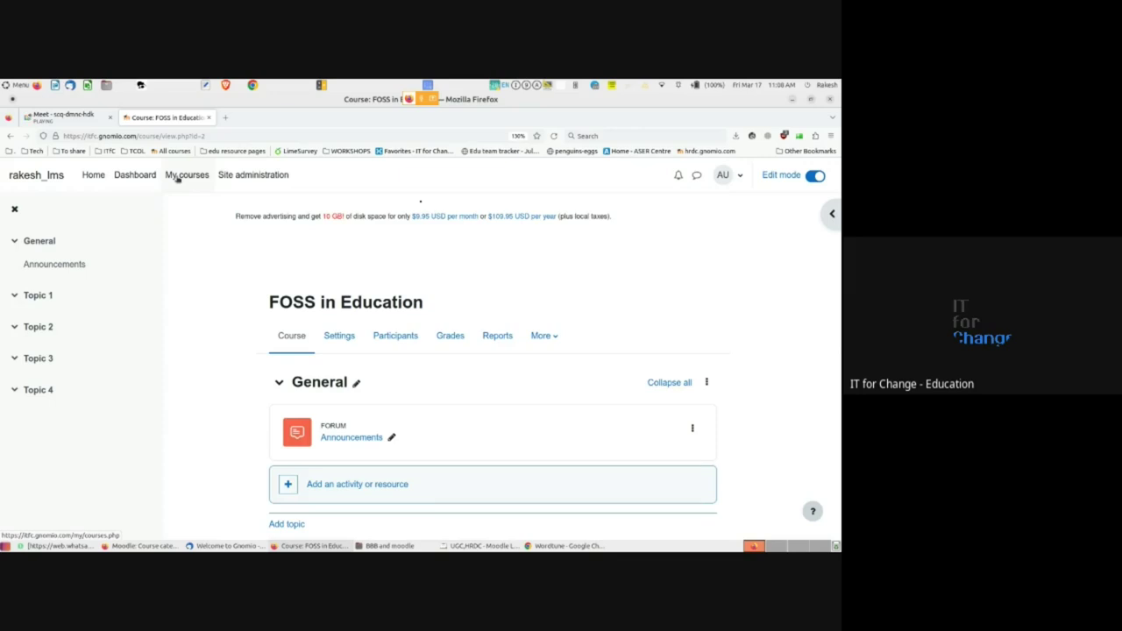
# - Open My courses and point out FOSS in Education listed under History
pyautogui.click(177, 178)
pyautogui.scroll(-1, 263, 446)
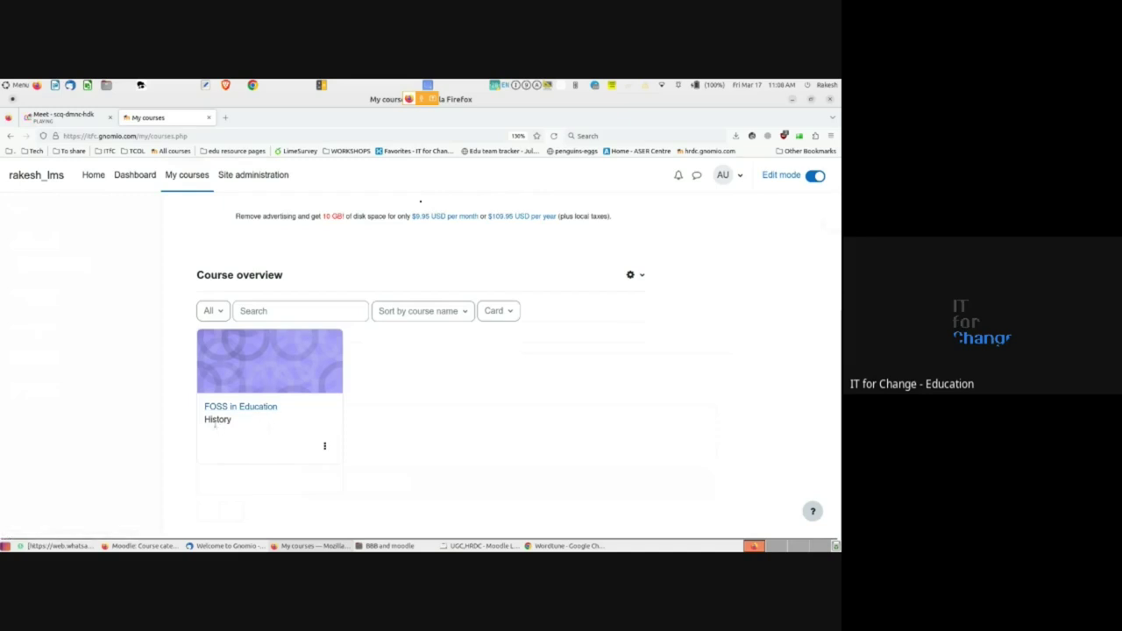
pyautogui.doubleClick(214, 421)
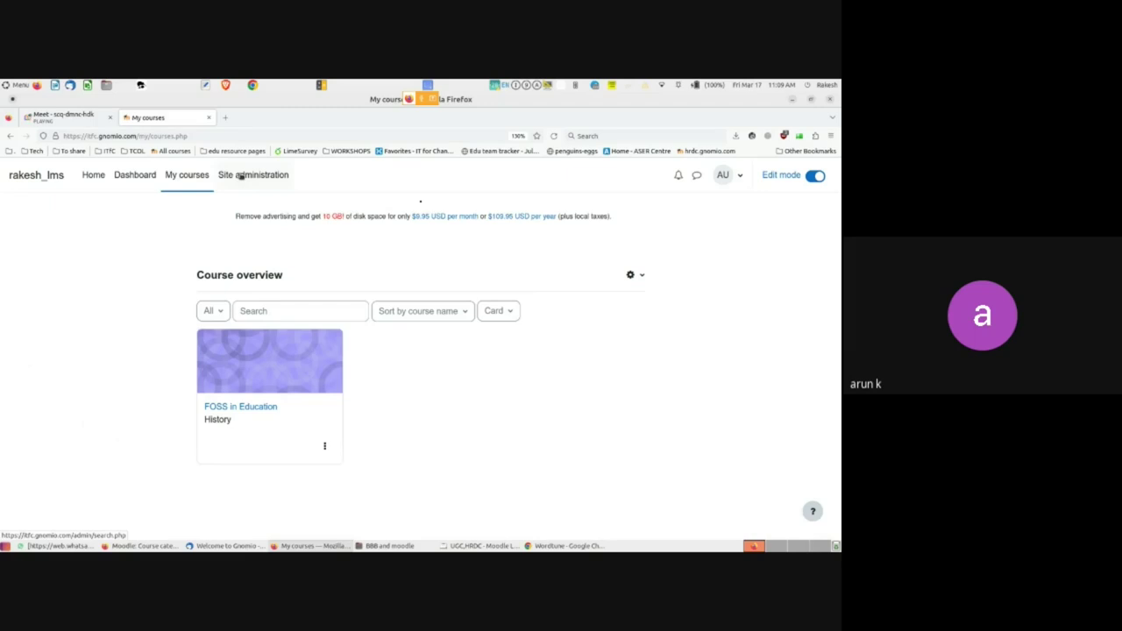
# - Go to Site administration and bring up its course management links
pyautogui.click(245, 176)
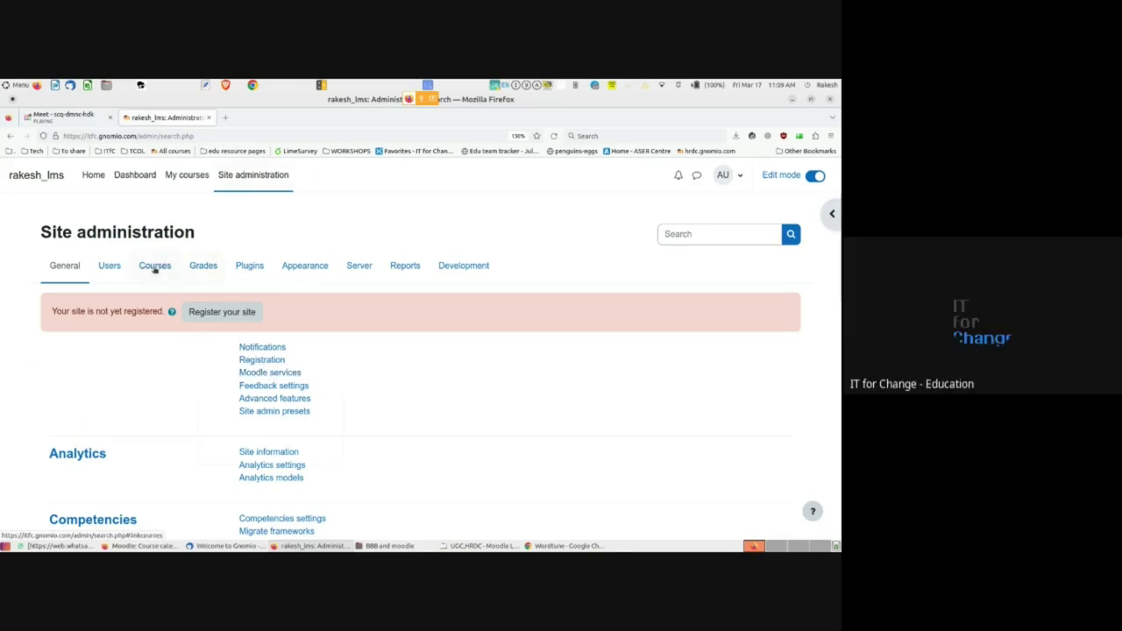
pyautogui.click(151, 267)
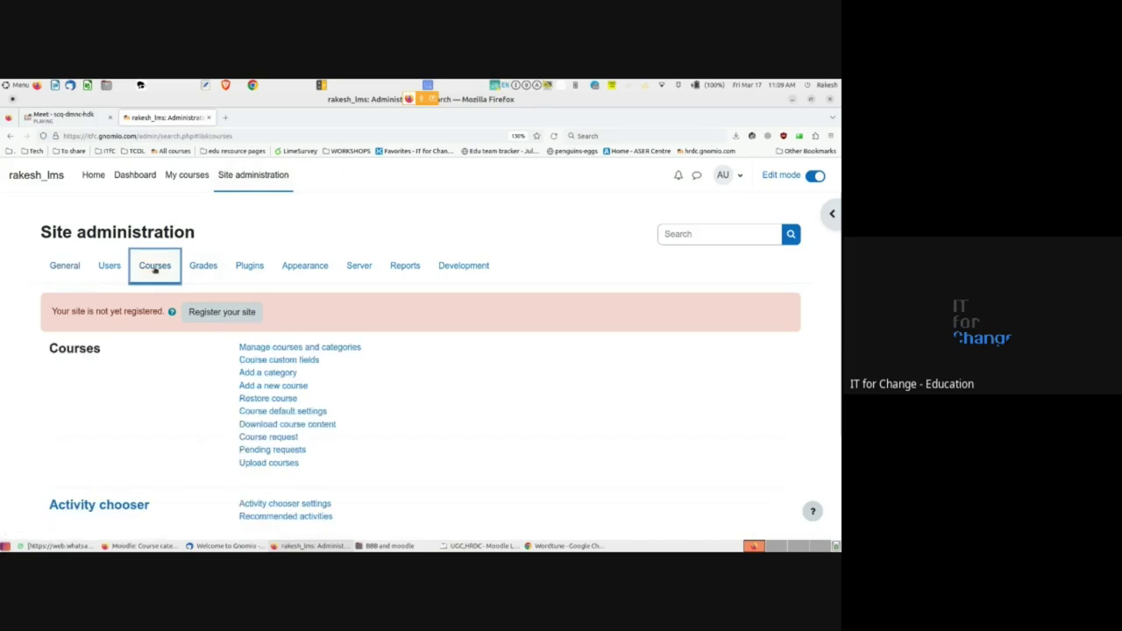
pyautogui.click(268, 373)
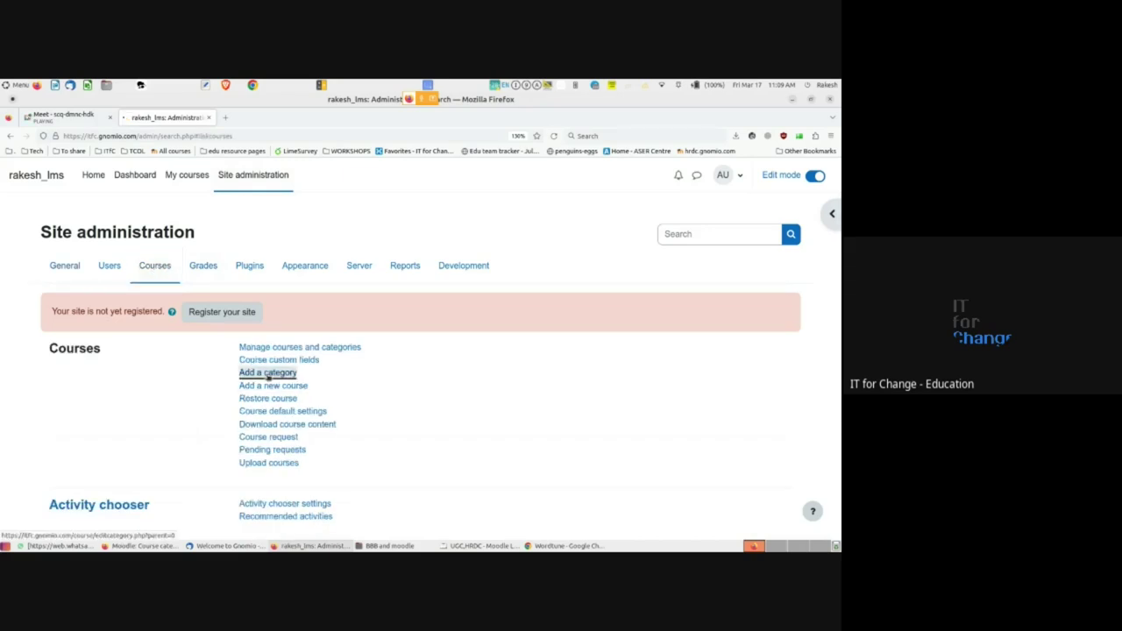
pyautogui.scroll(-1, 268, 377)
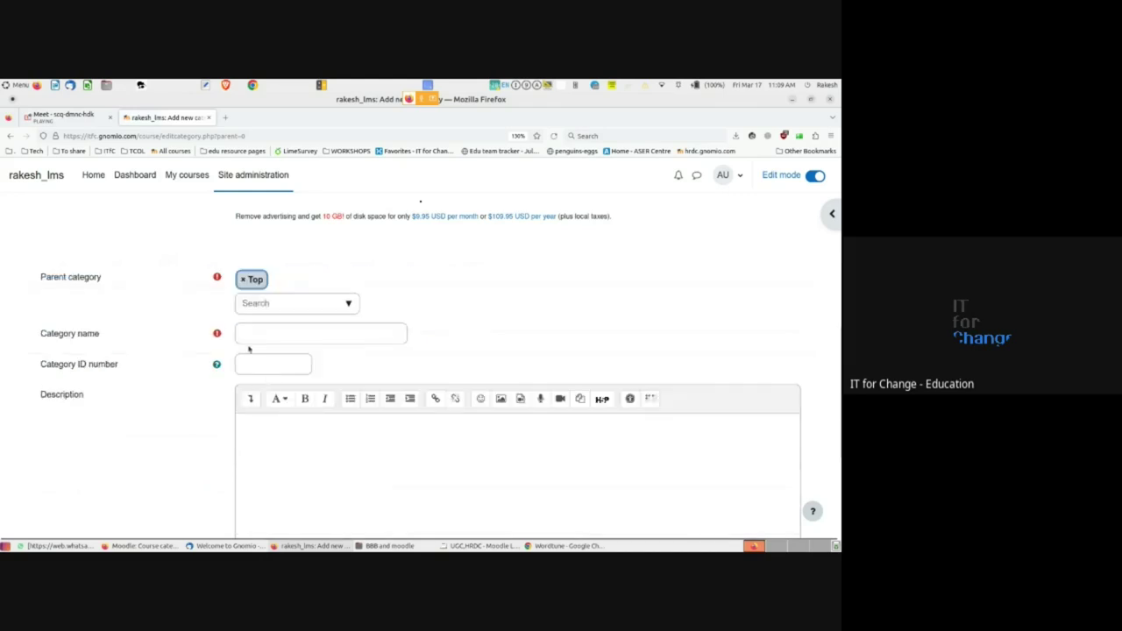
pyautogui.click(245, 334)
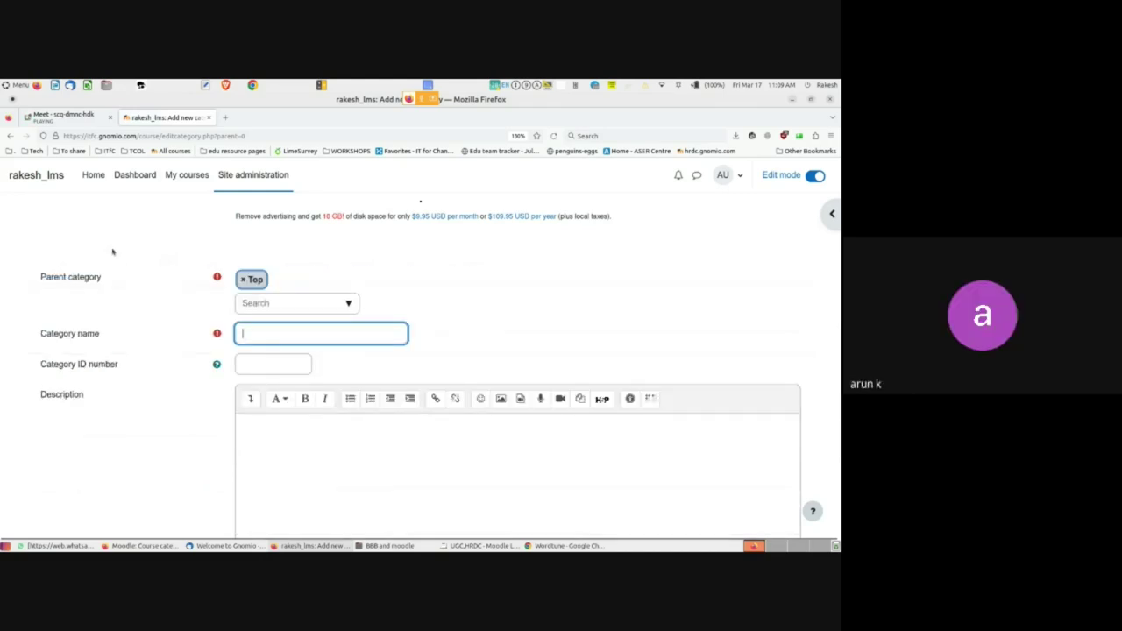
pyautogui.click(10, 137)
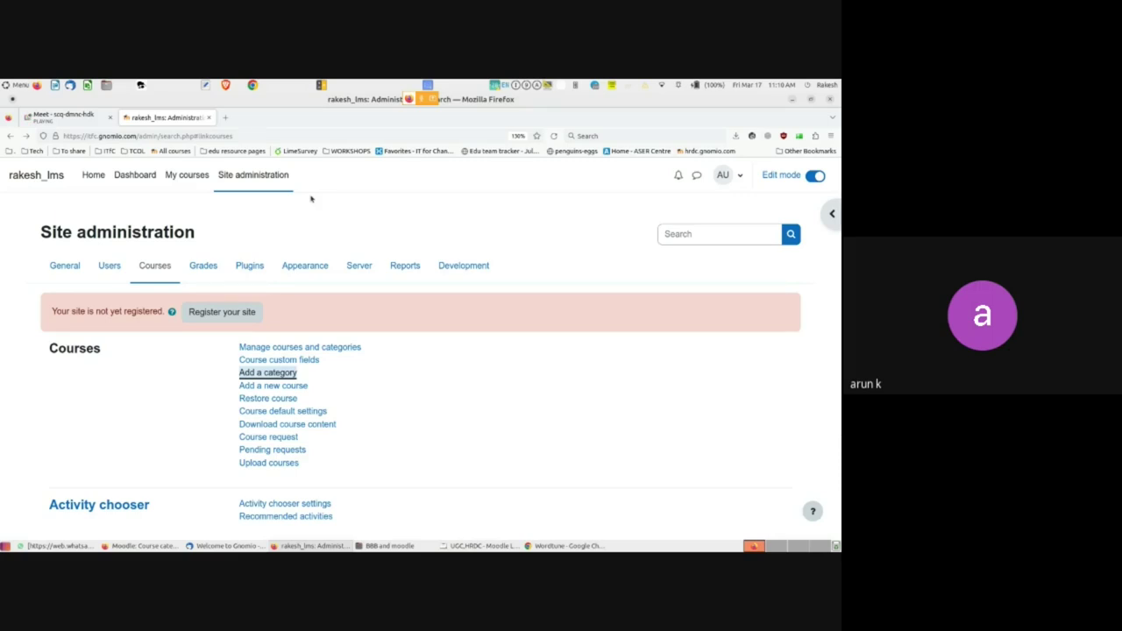
# - Open the FOSS in Education course from the My courses list
pyautogui.click(198, 176)
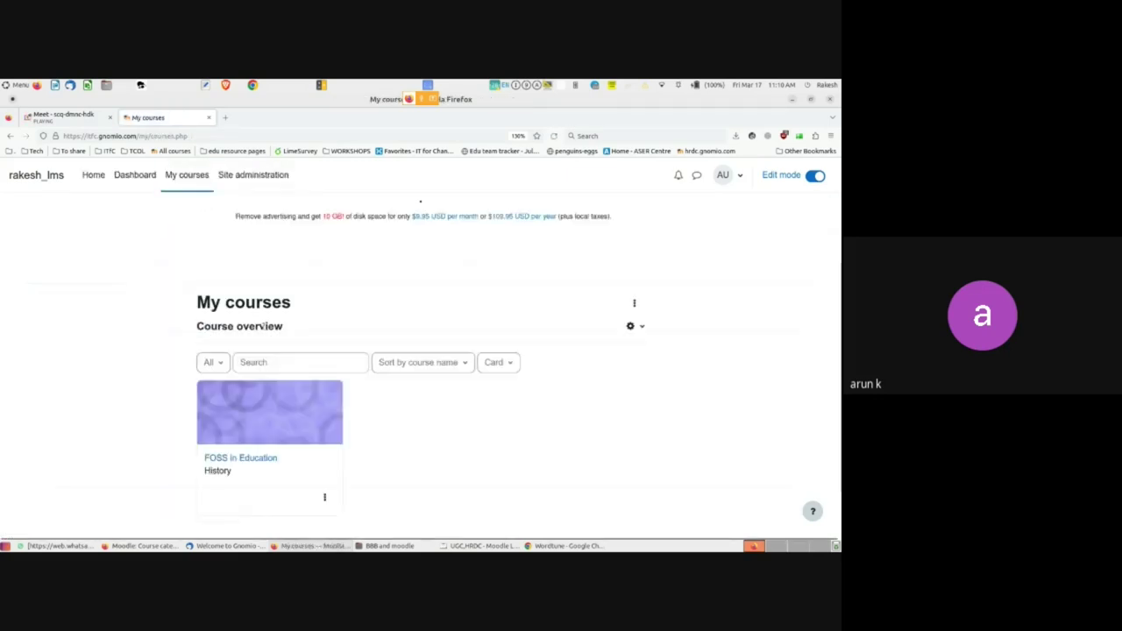
pyautogui.scroll(-1, 272, 394)
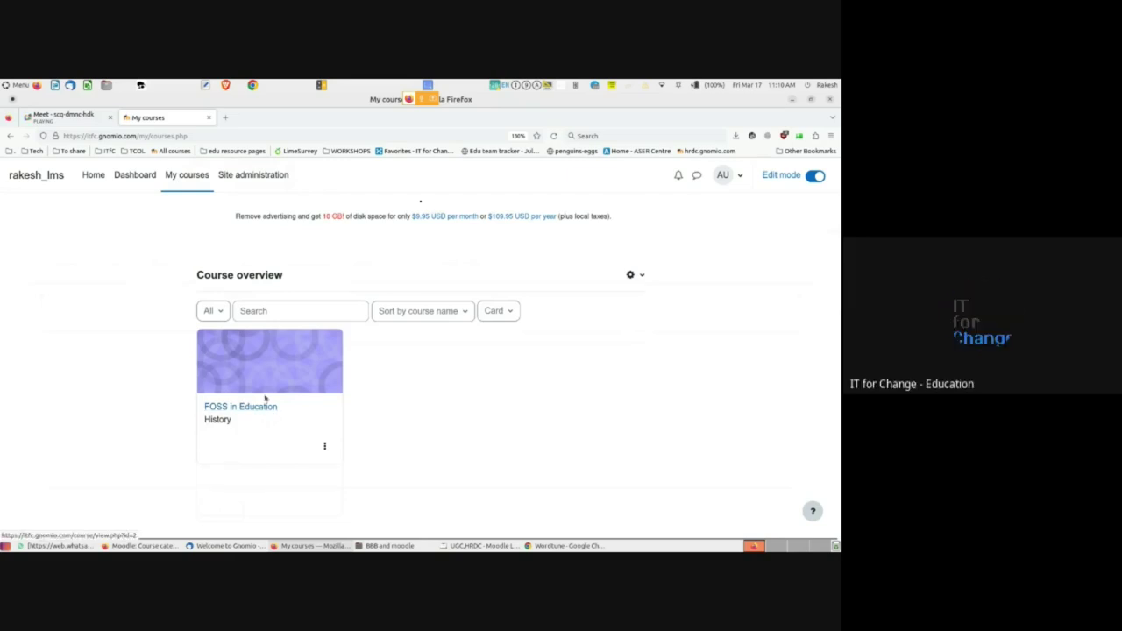
pyautogui.click(243, 406)
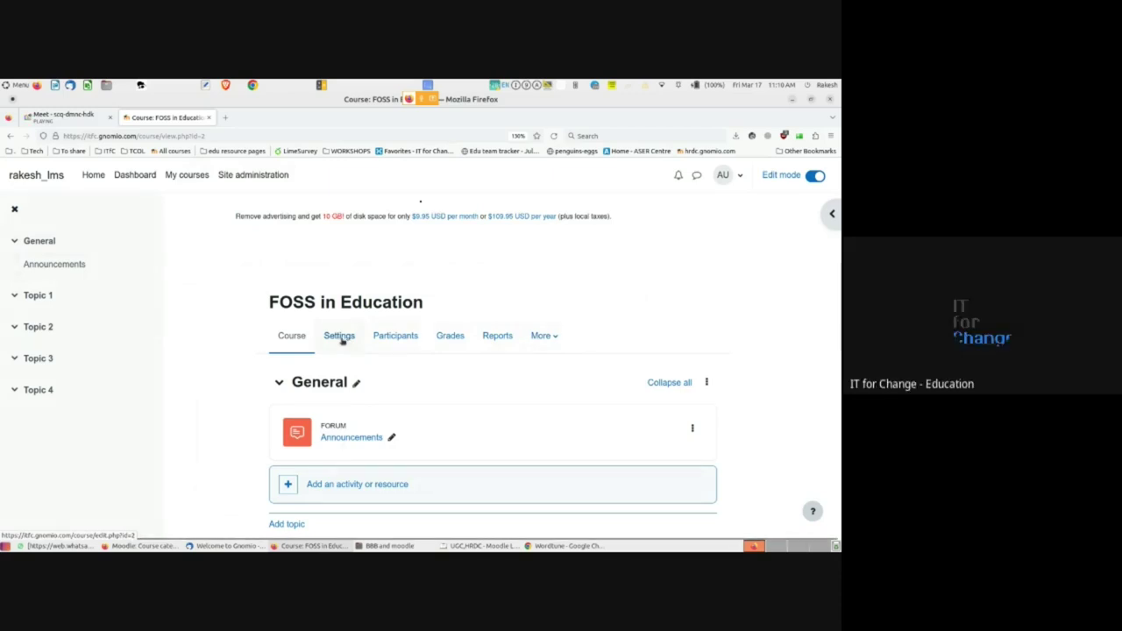
# - Open FOSS in Education's settings and review the category list, leaving it at History
pyautogui.click(346, 338)
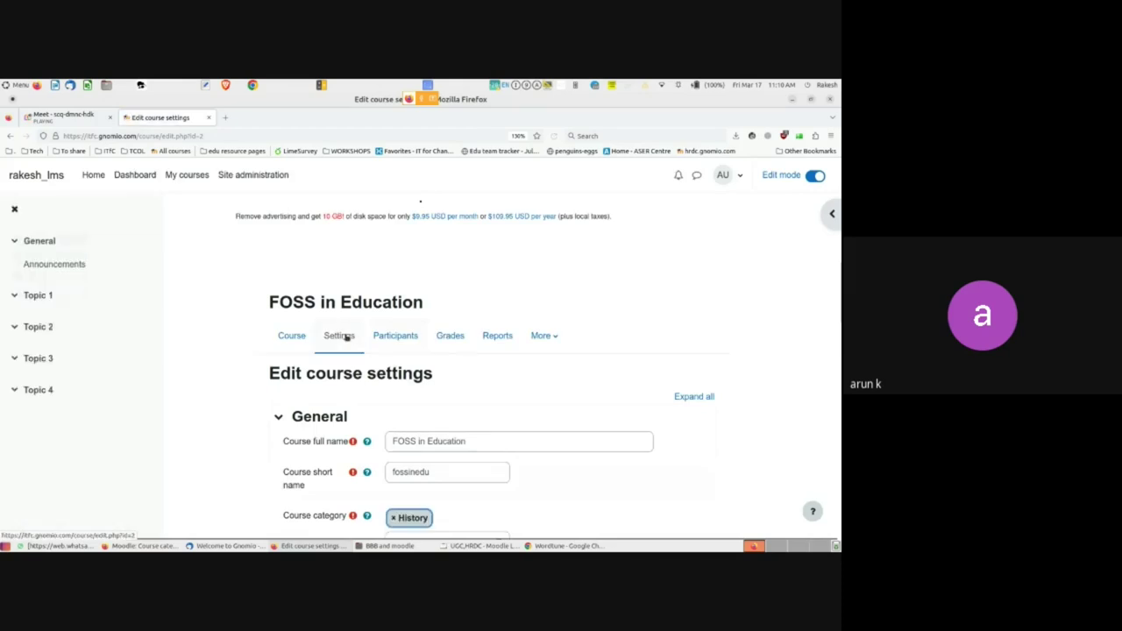
pyautogui.scroll(-3, 344, 350)
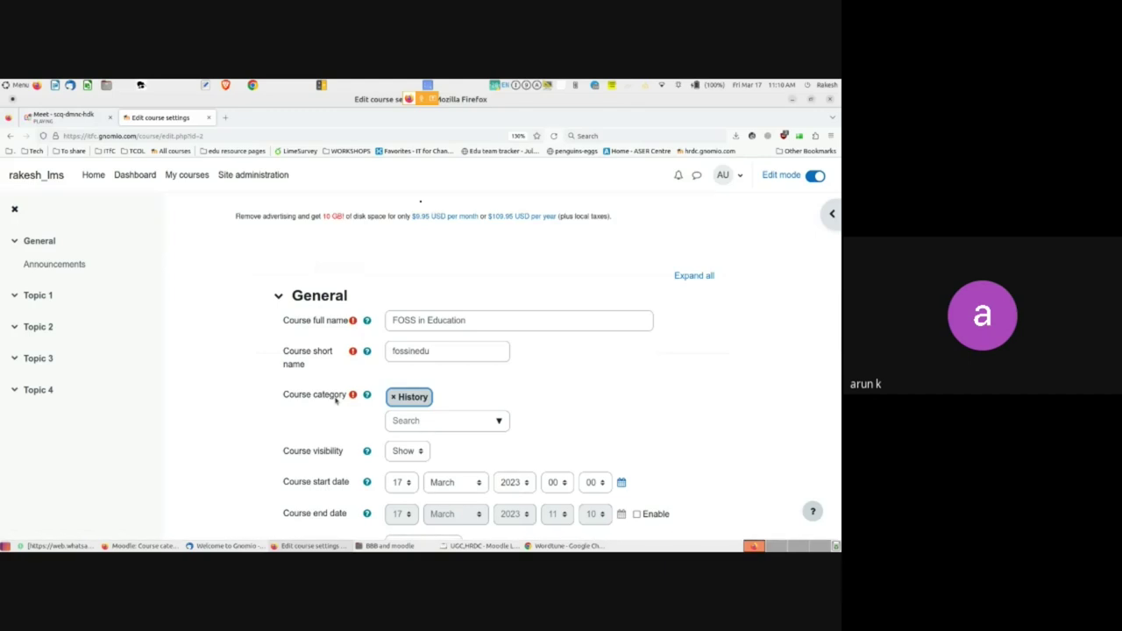
pyautogui.click(498, 427)
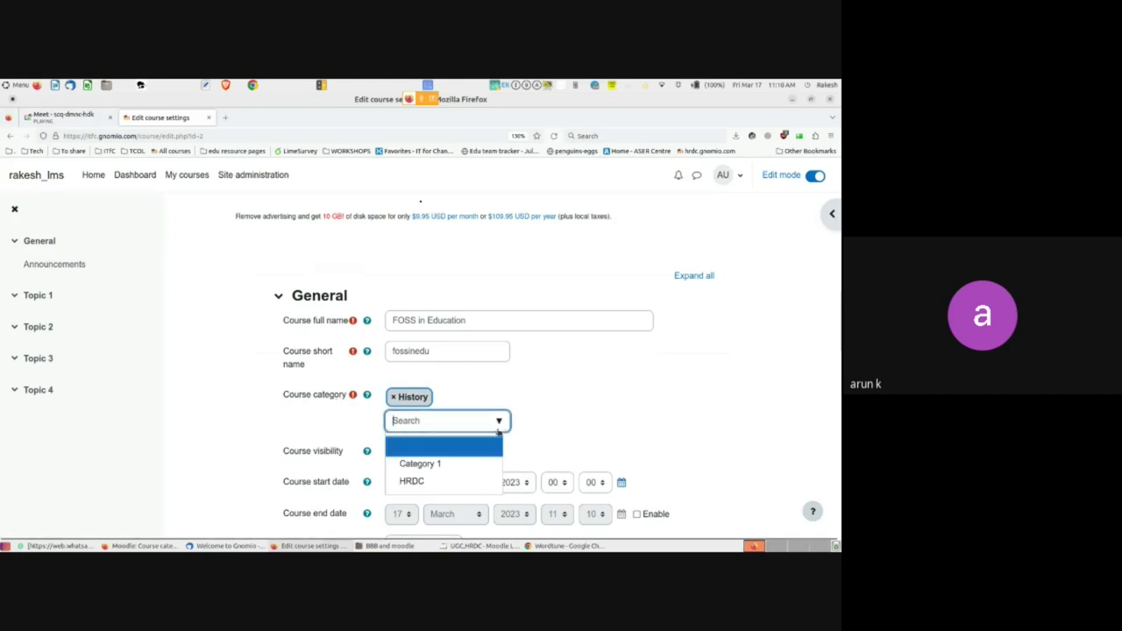
pyautogui.click(243, 437)
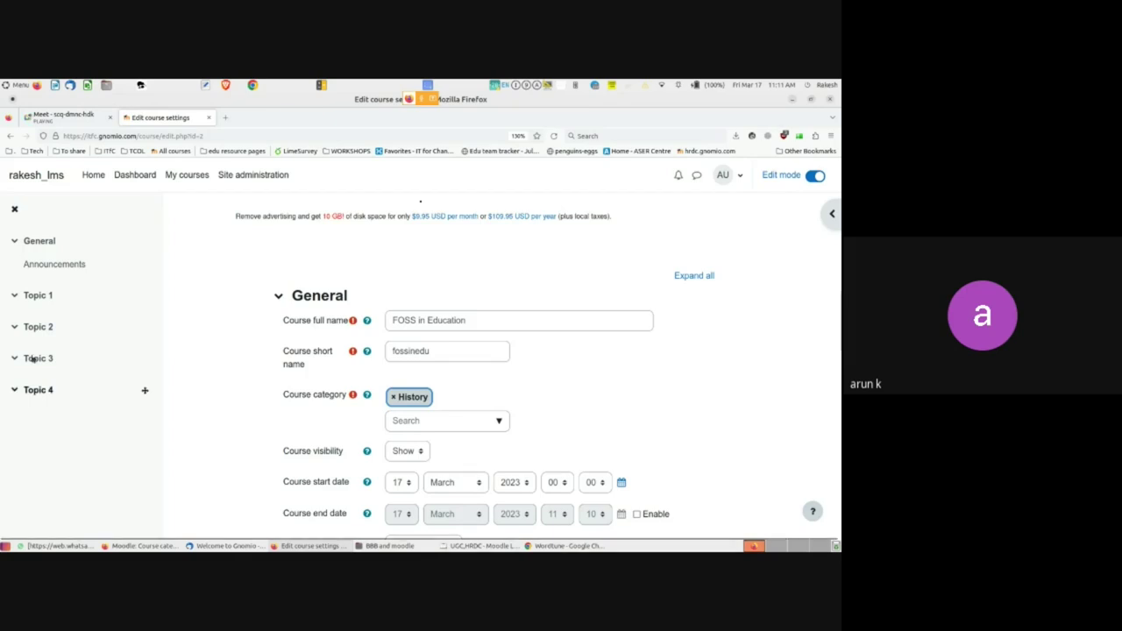
pyautogui.moveTo(129, 550)
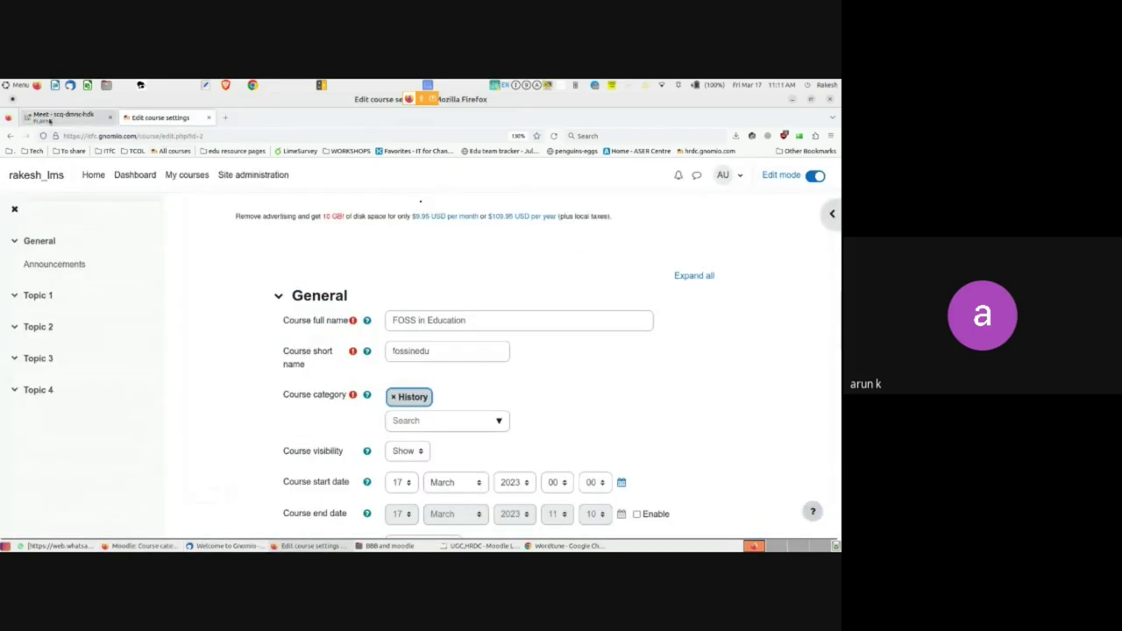
# - Bring the Google Meet call forward and move its window to the left half
pyautogui.click(49, 115)
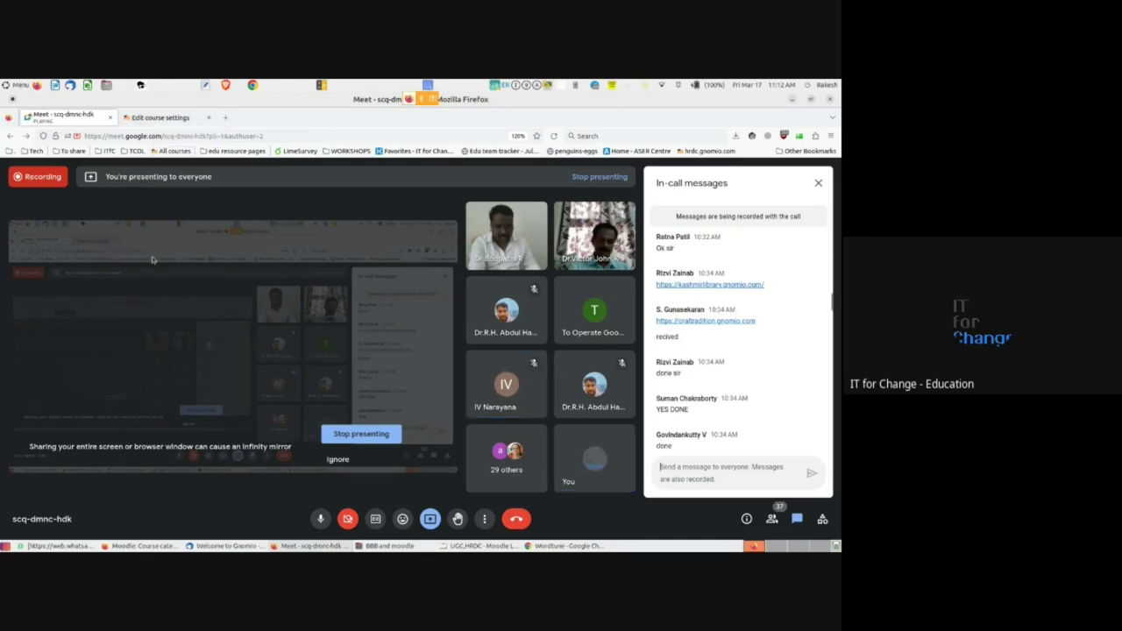
pyautogui.doubleClick(387, 99)
pyautogui.doubleClick(392, 99)
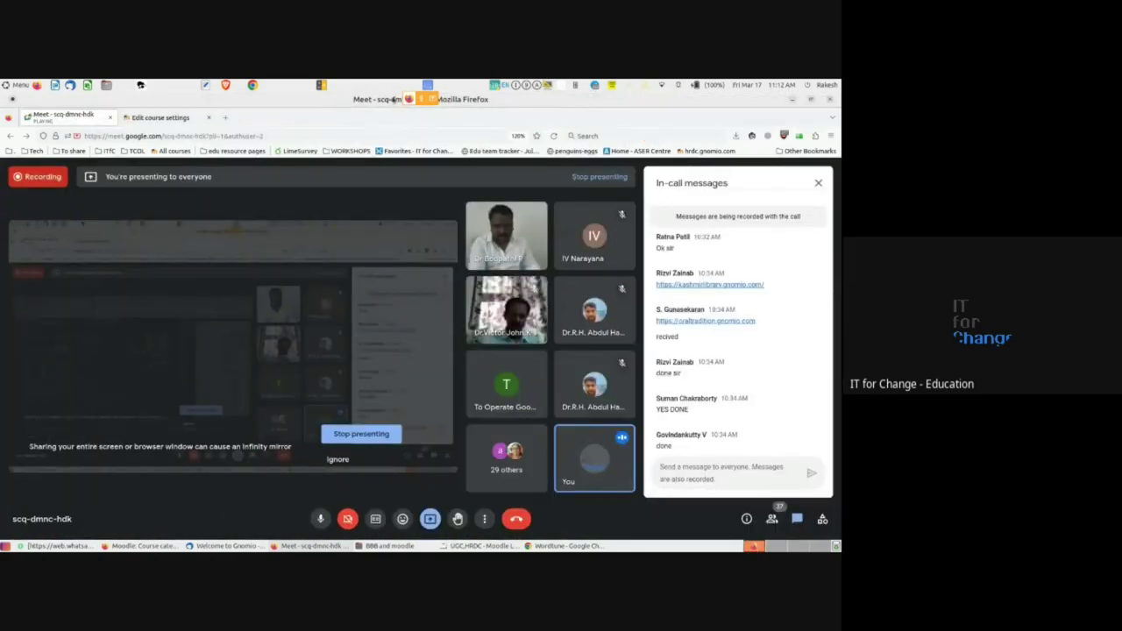
pyautogui.moveTo(395, 99); pyautogui.dragTo(1, 133)
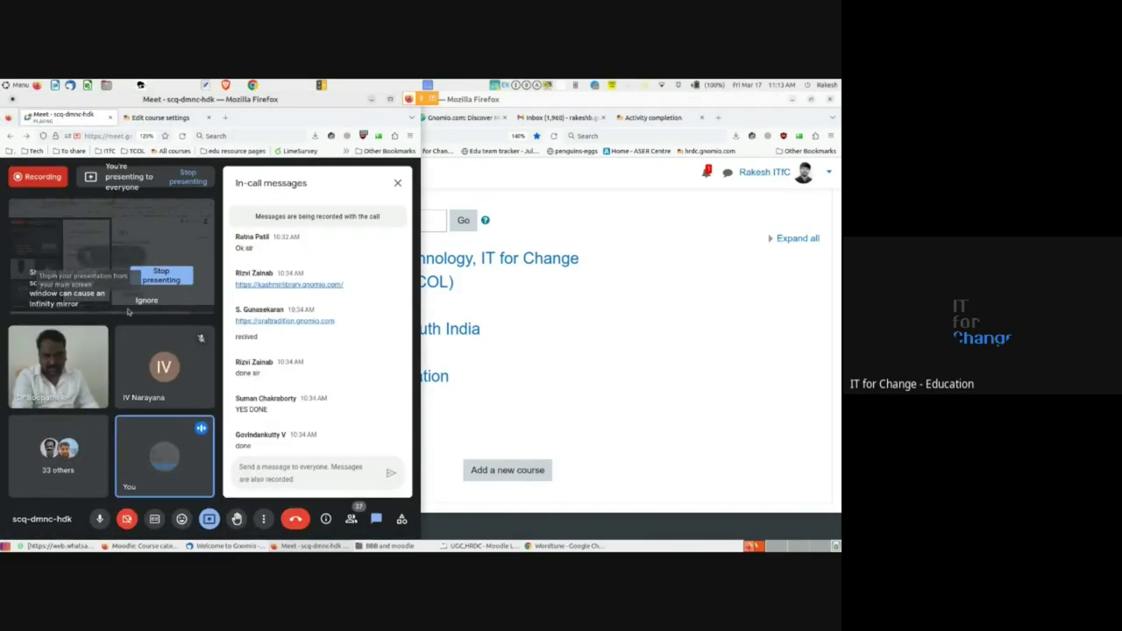
# - Place Moodle's course category list beside the call, then maximize the Google Meet window
pyautogui.moveTo(489, 104); pyautogui.dragTo(837, 171)
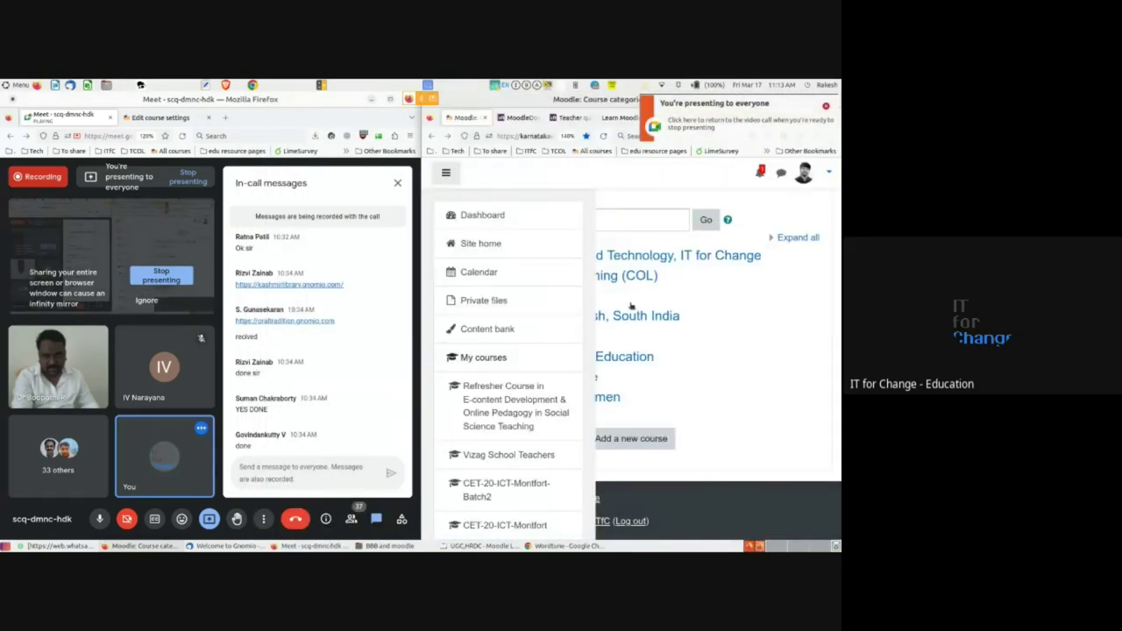
pyautogui.click(825, 107)
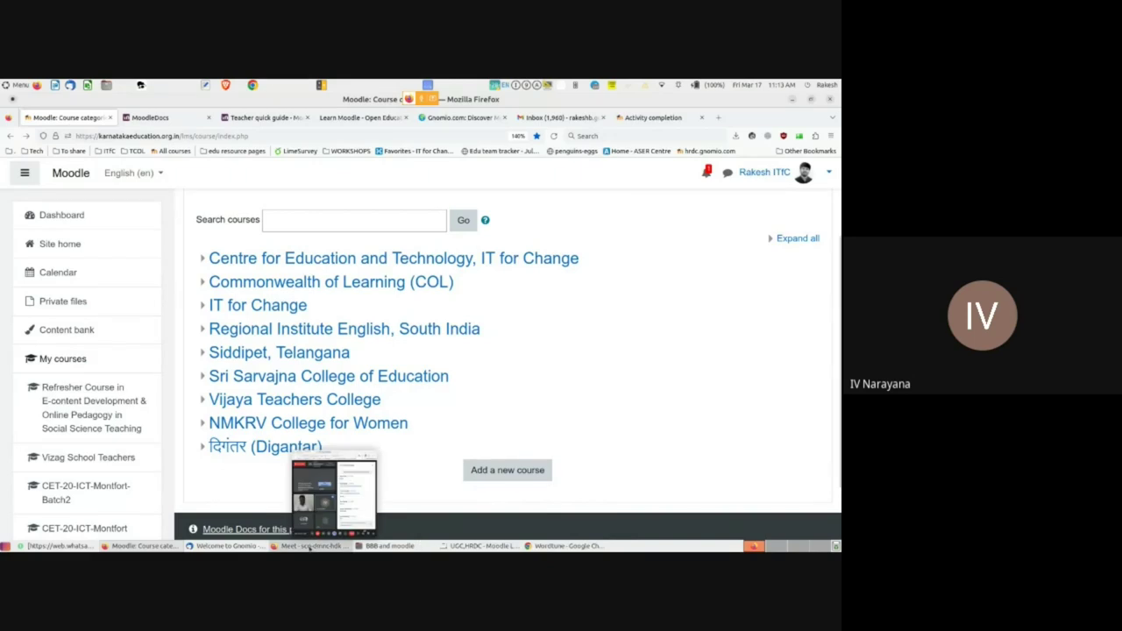
pyautogui.click(309, 546)
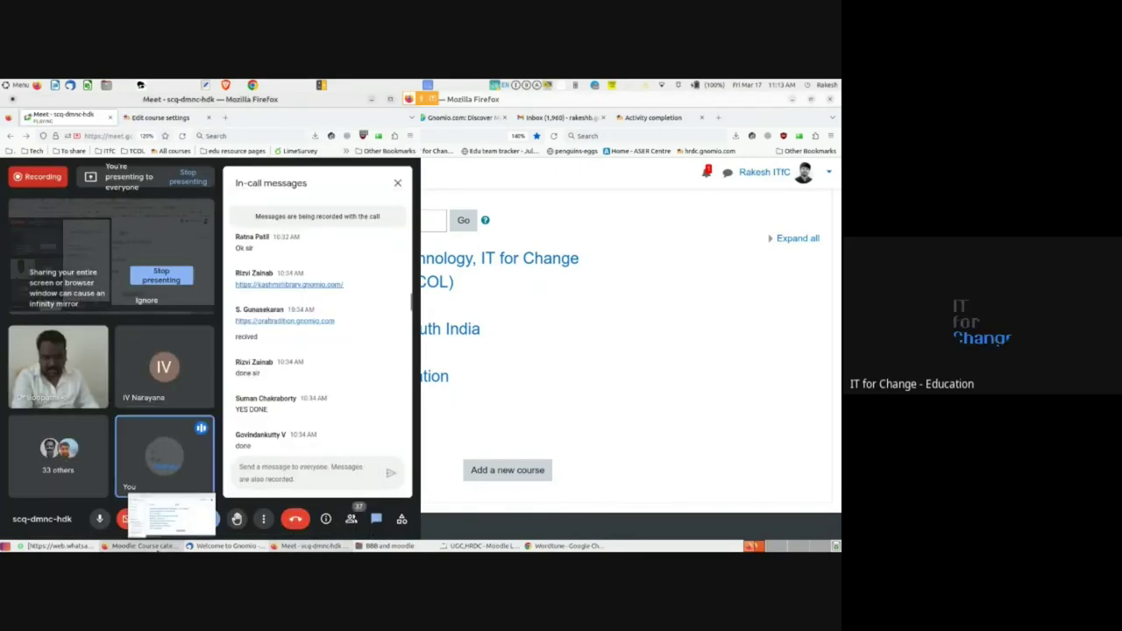
pyautogui.click(166, 526)
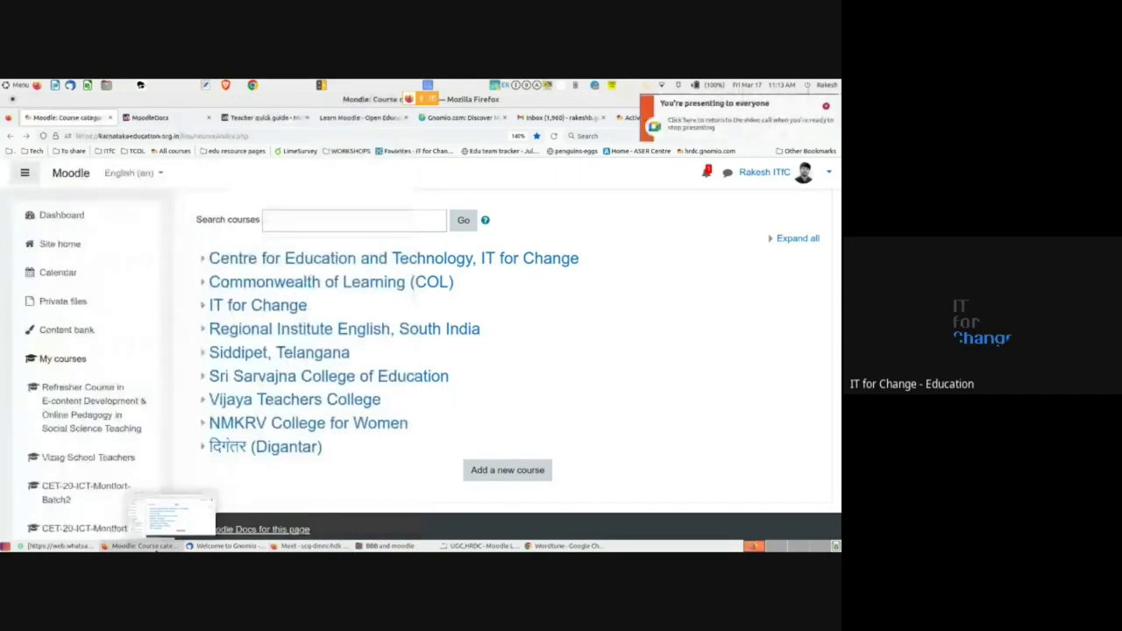
pyautogui.click(824, 106)
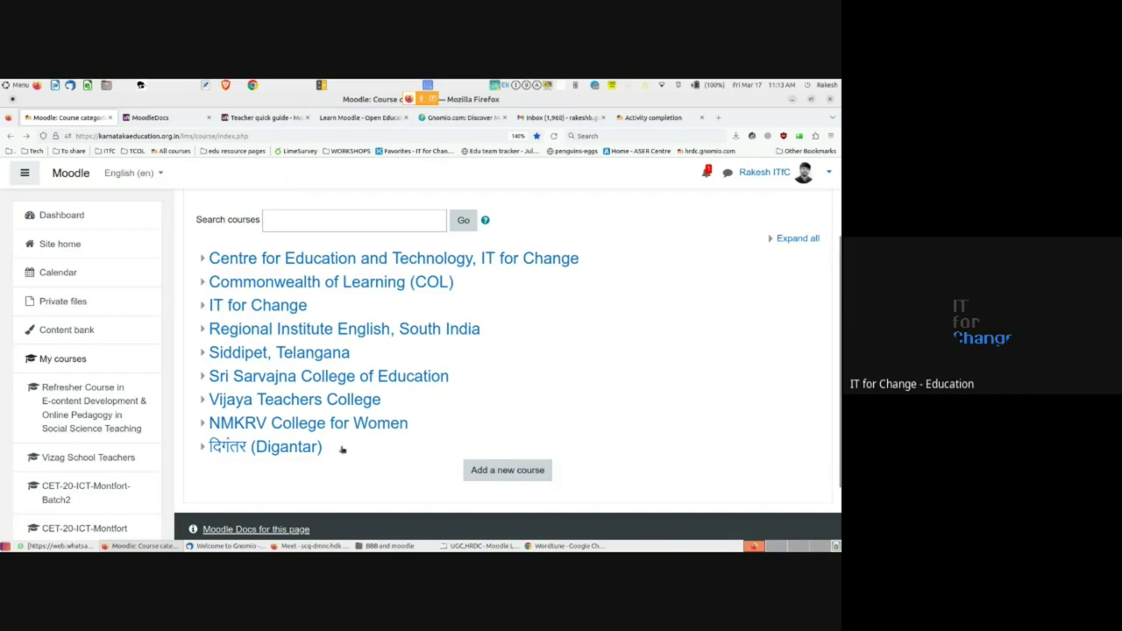
pyautogui.click(309, 545)
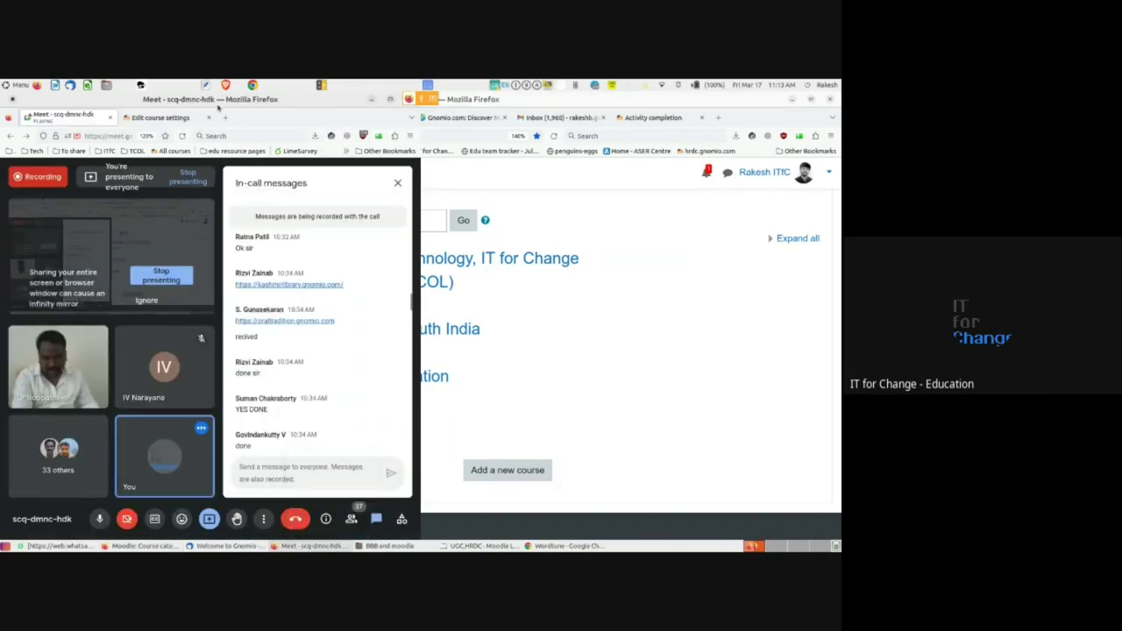
pyautogui.doubleClick(216, 102)
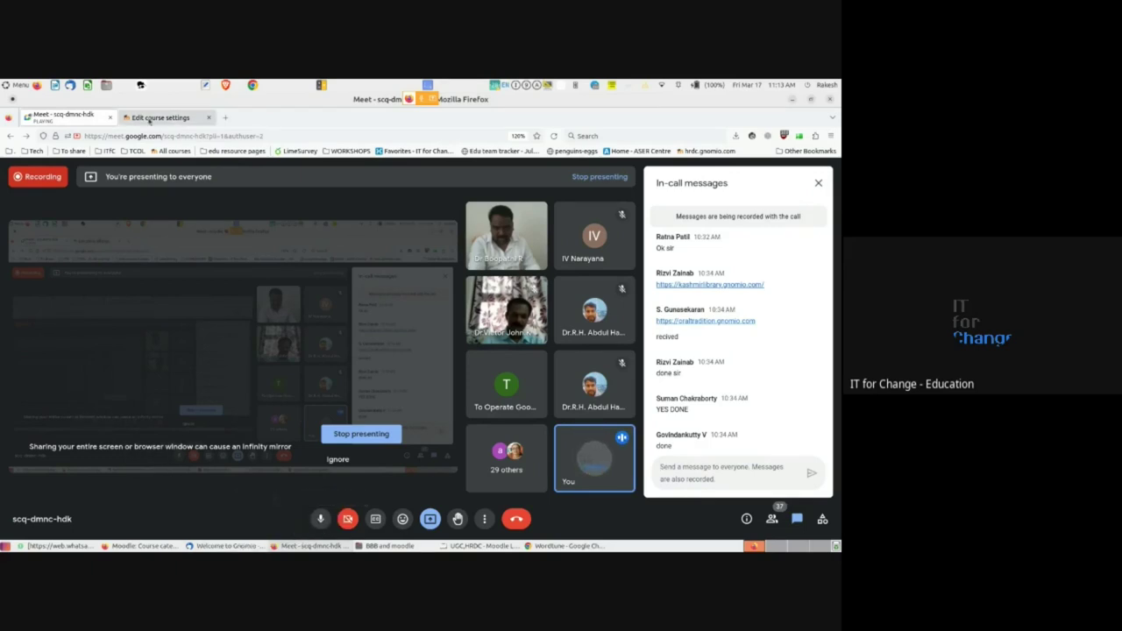
# - Change FOSS in Education's category to HRDC and save, then switch to the other site's categories
pyautogui.click(150, 119)
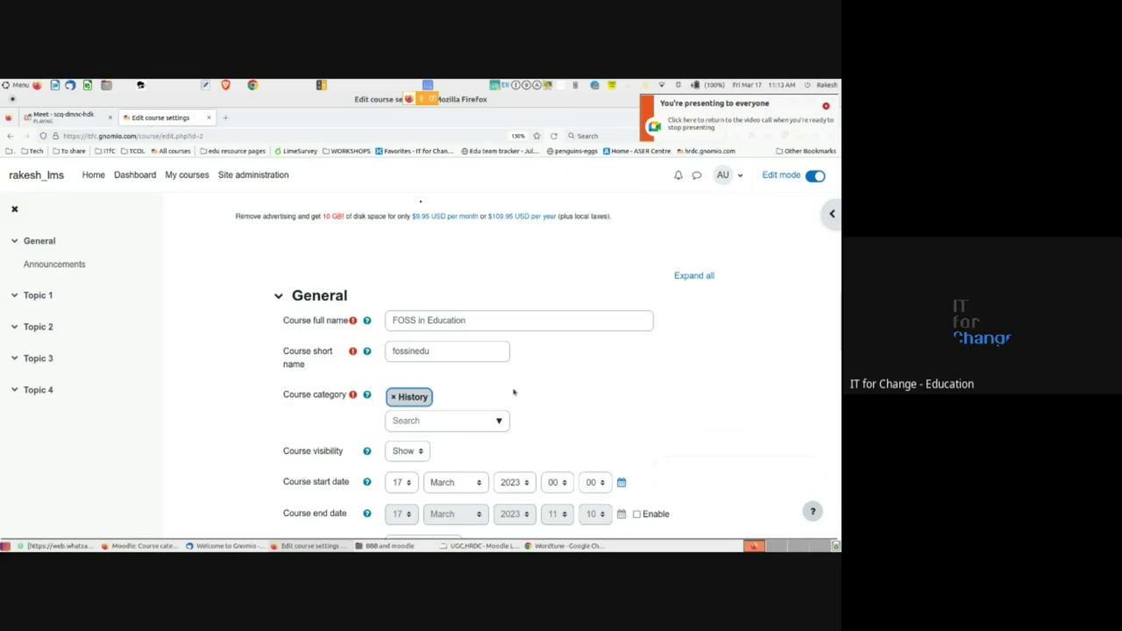
pyautogui.scroll(-3, 514, 392)
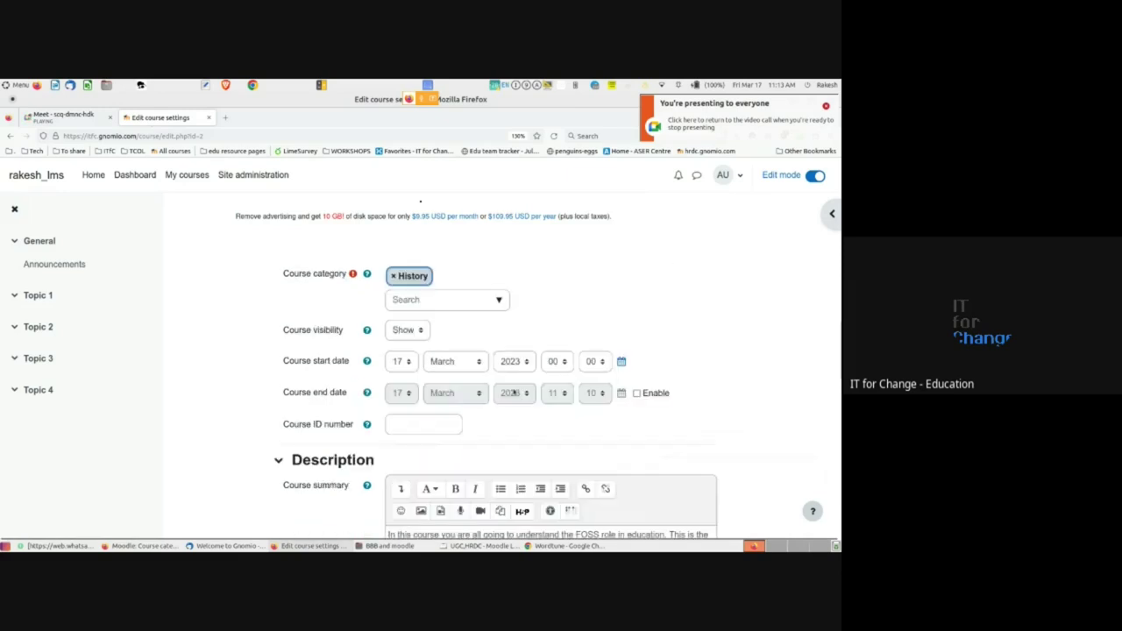
pyautogui.click(498, 302)
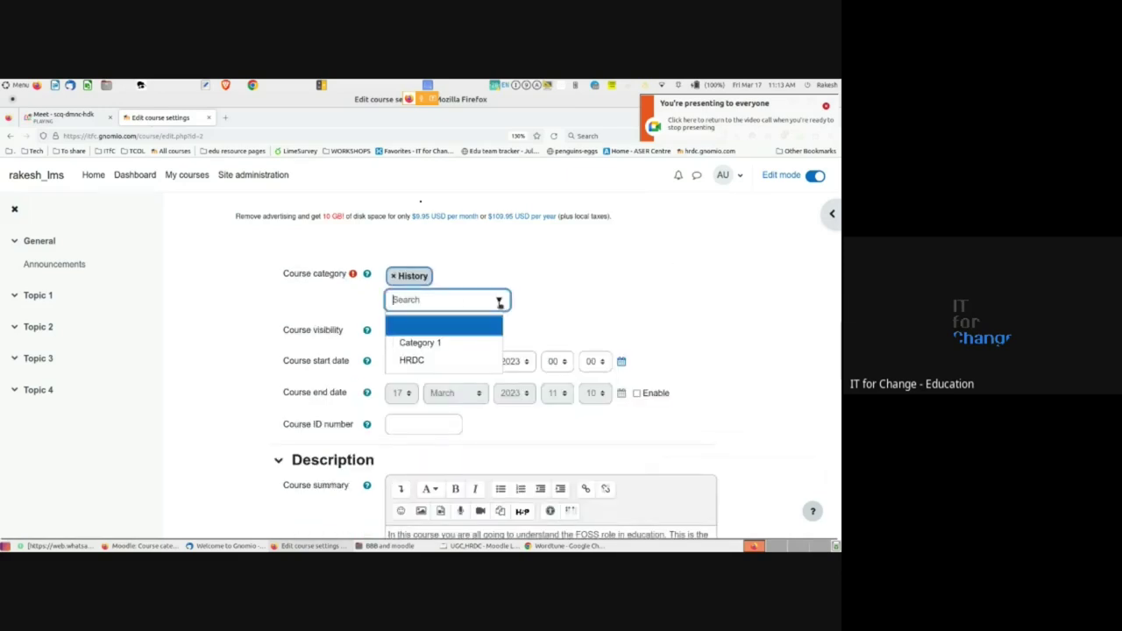
pyautogui.click(405, 360)
pyautogui.scroll(-10, 272, 496)
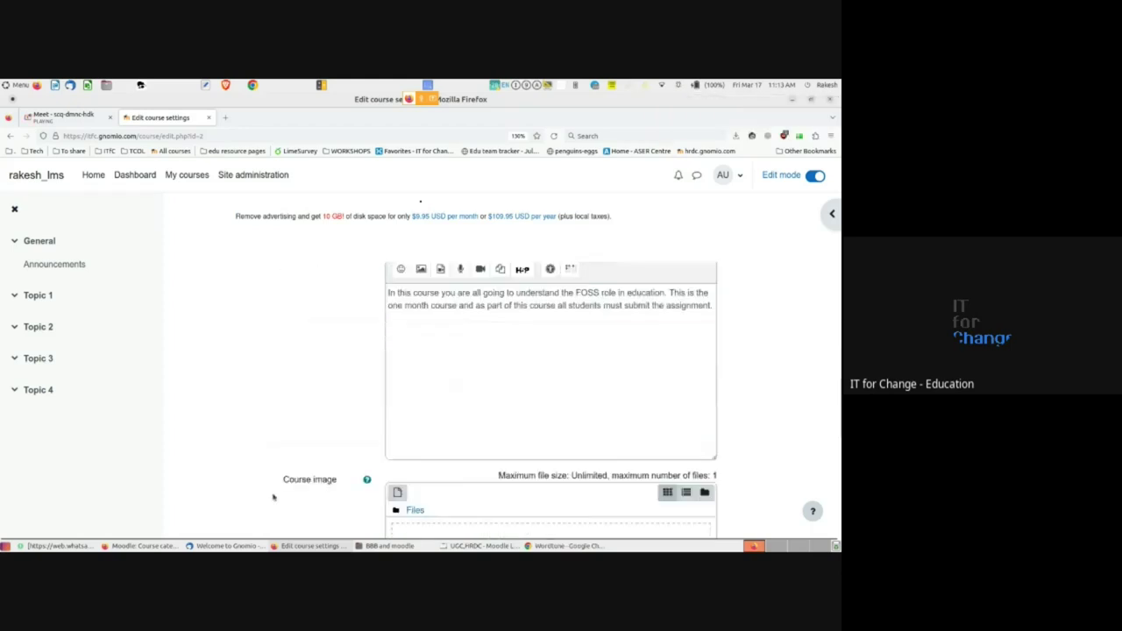
pyautogui.click(423, 459)
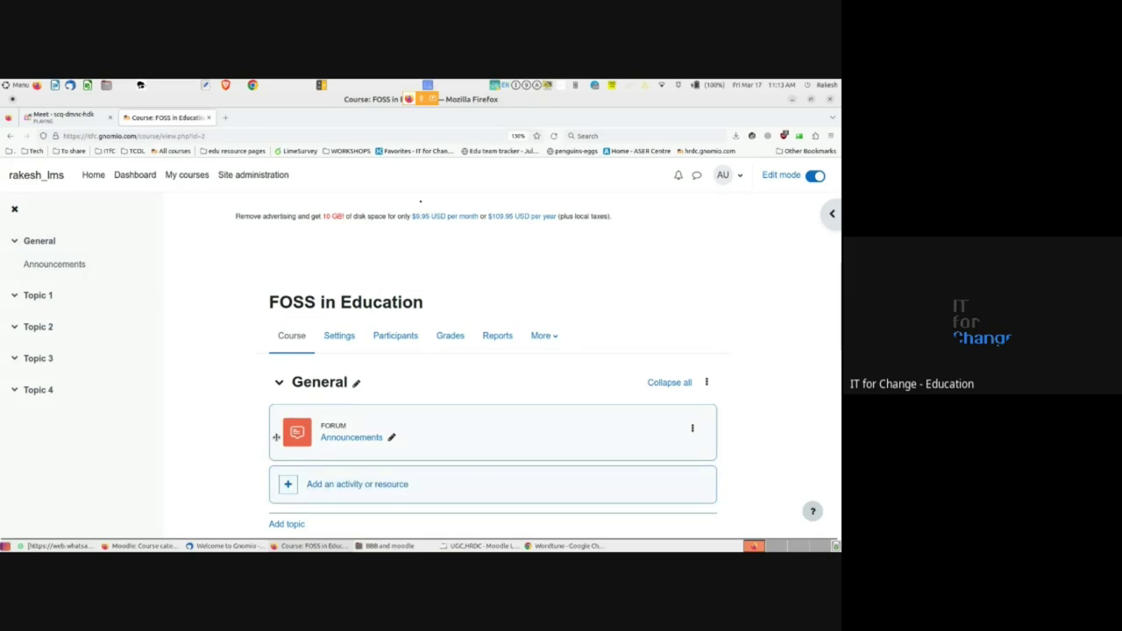
pyautogui.scroll(-4, 267, 423)
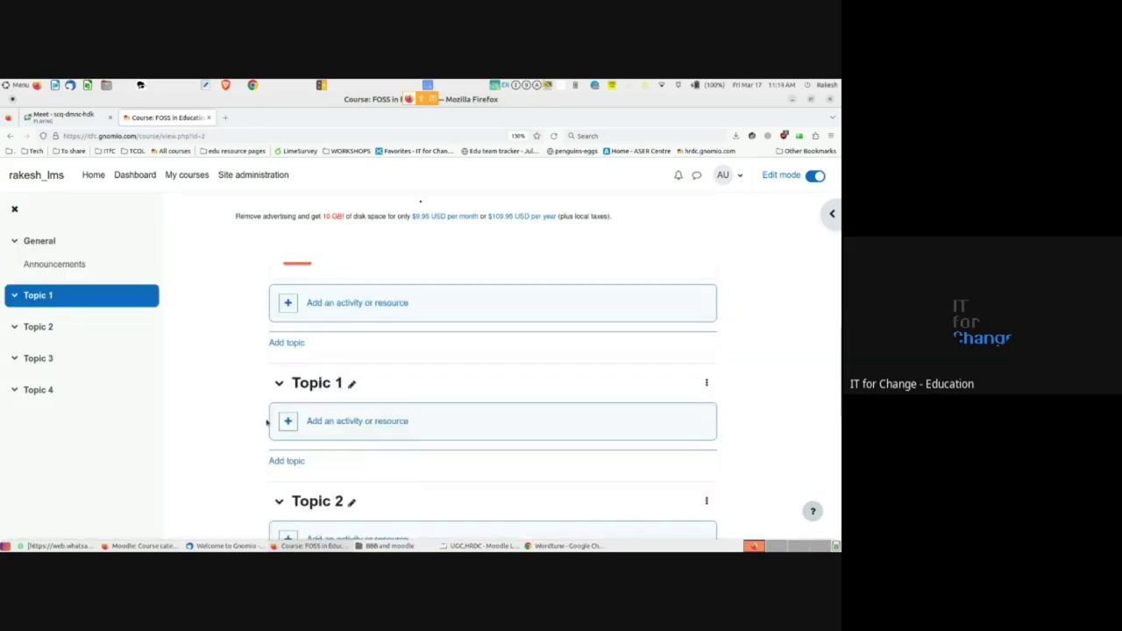
pyautogui.hotkey('alt', 'Tab')
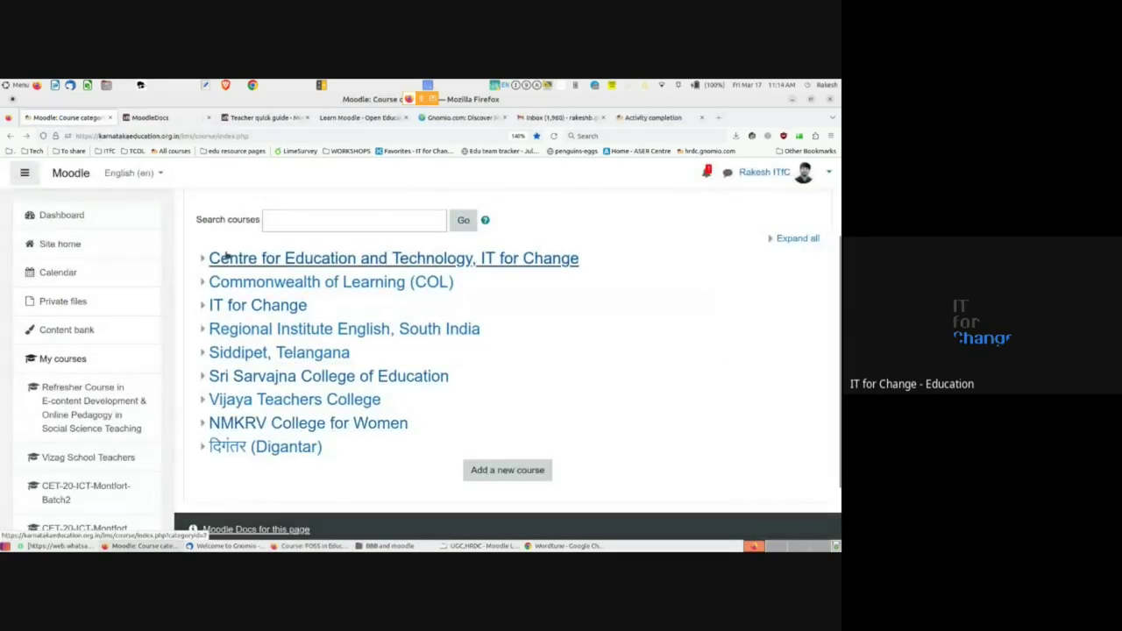
# - Browse the Refresher Course's General and Day 3 topics, then return to FOSS in Education
pyautogui.click(57, 410)
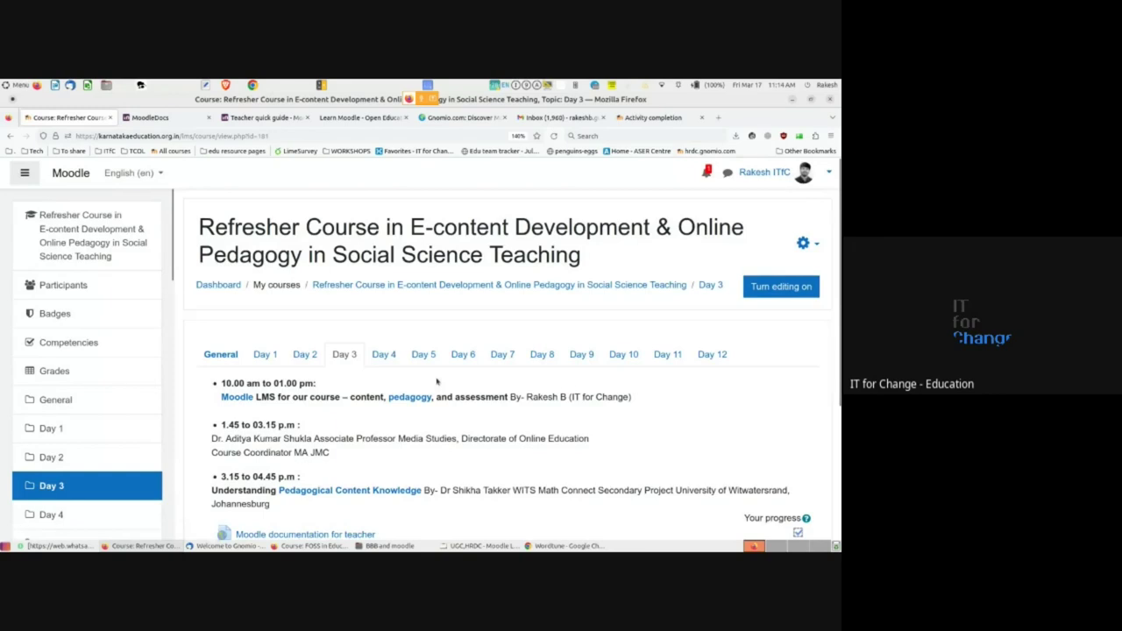
pyautogui.scroll(-1, 436, 381)
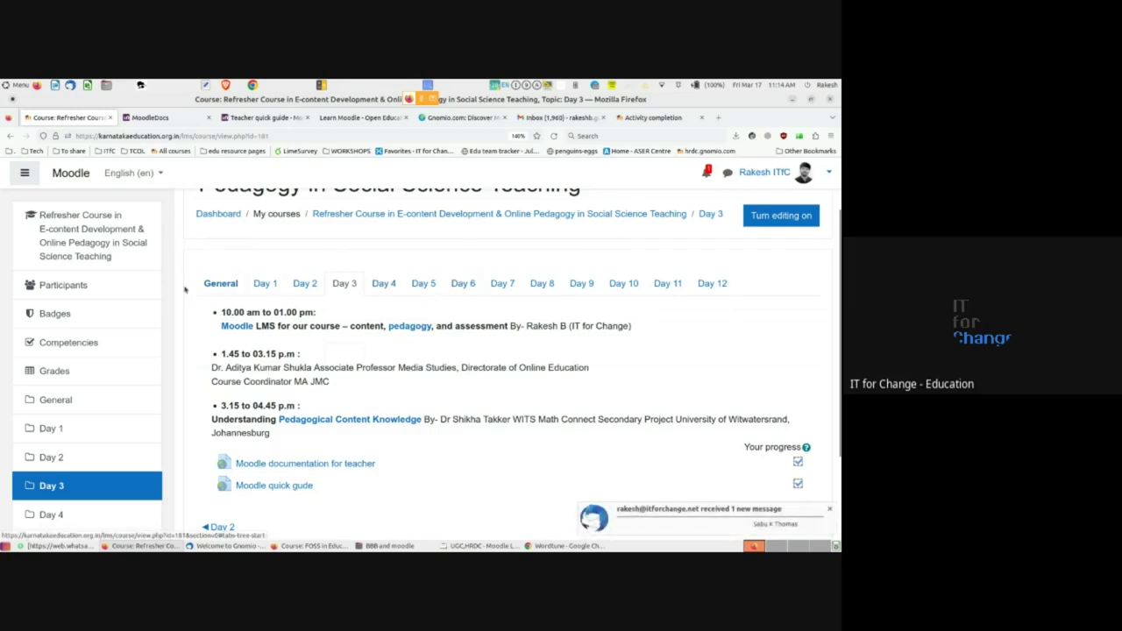
pyautogui.click(221, 290)
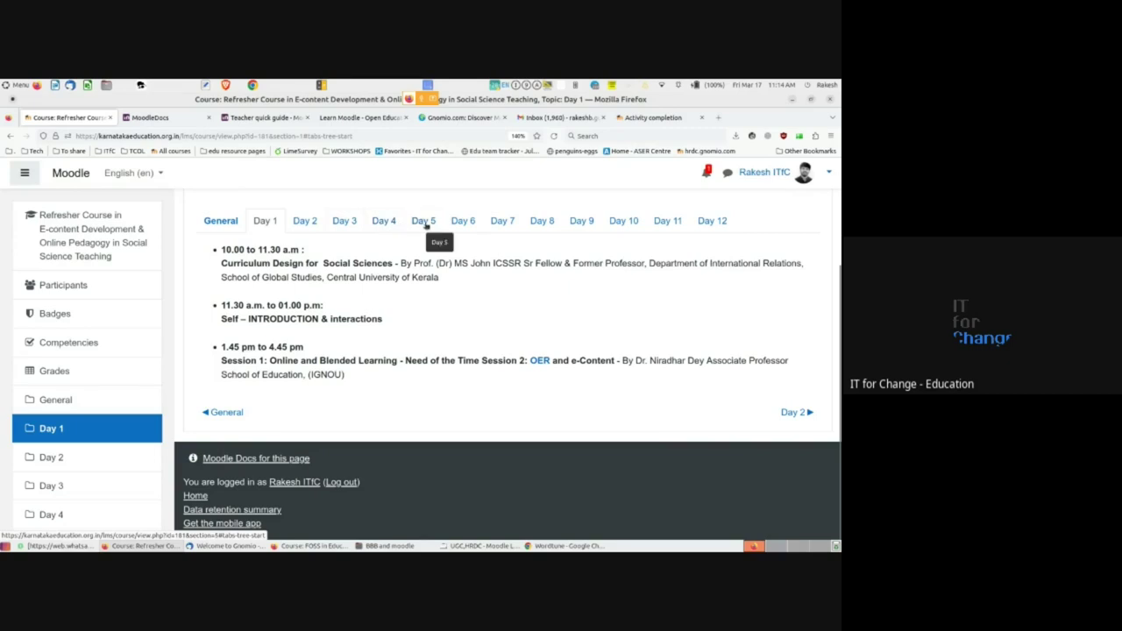
pyautogui.click(351, 222)
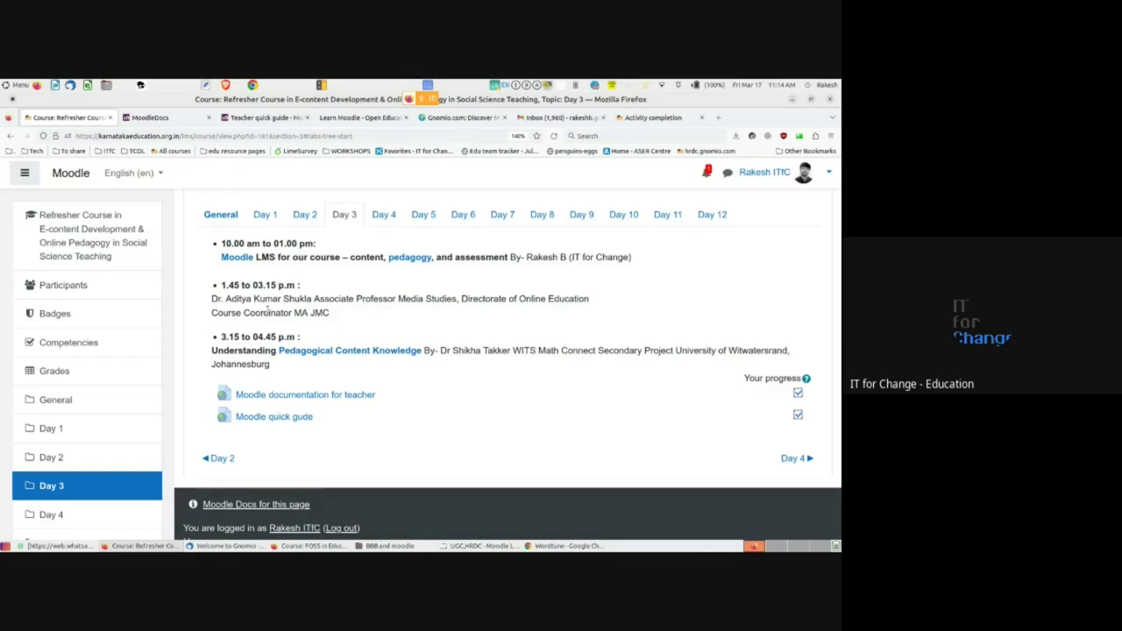
pyautogui.hotkey('alt', 'Tab')
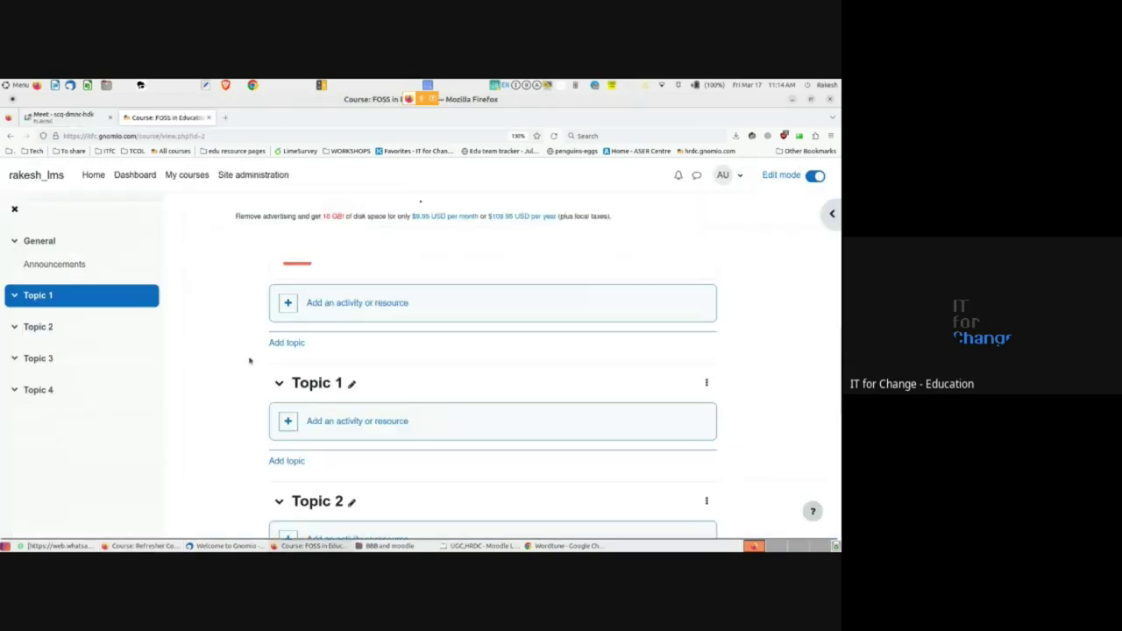
pyautogui.scroll(-4, 250, 360)
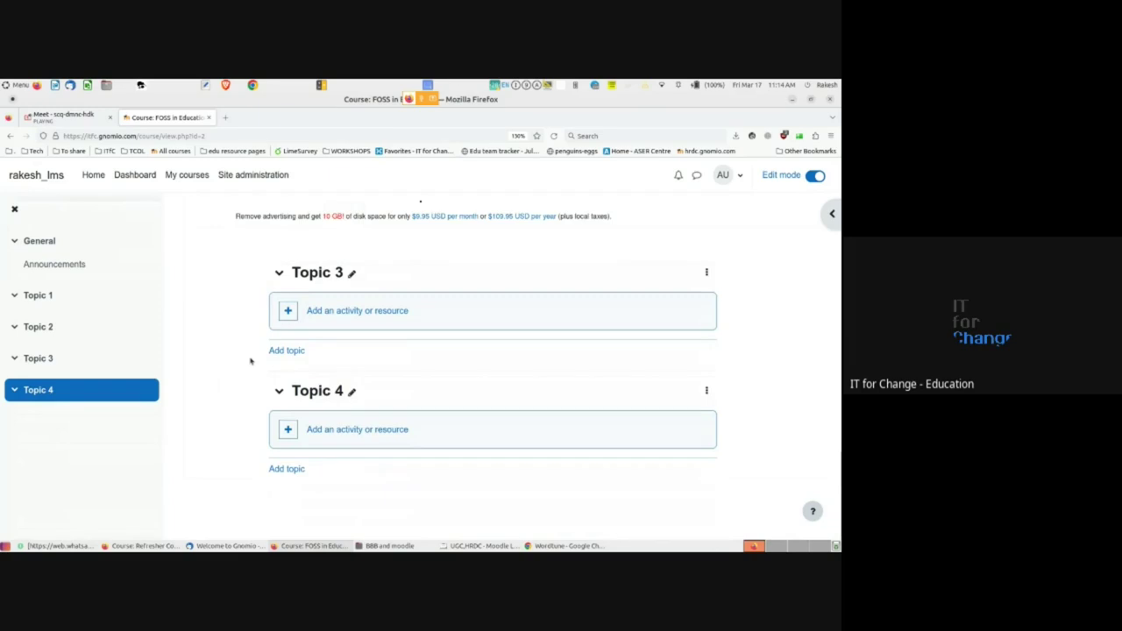
pyautogui.scroll(5, 250, 361)
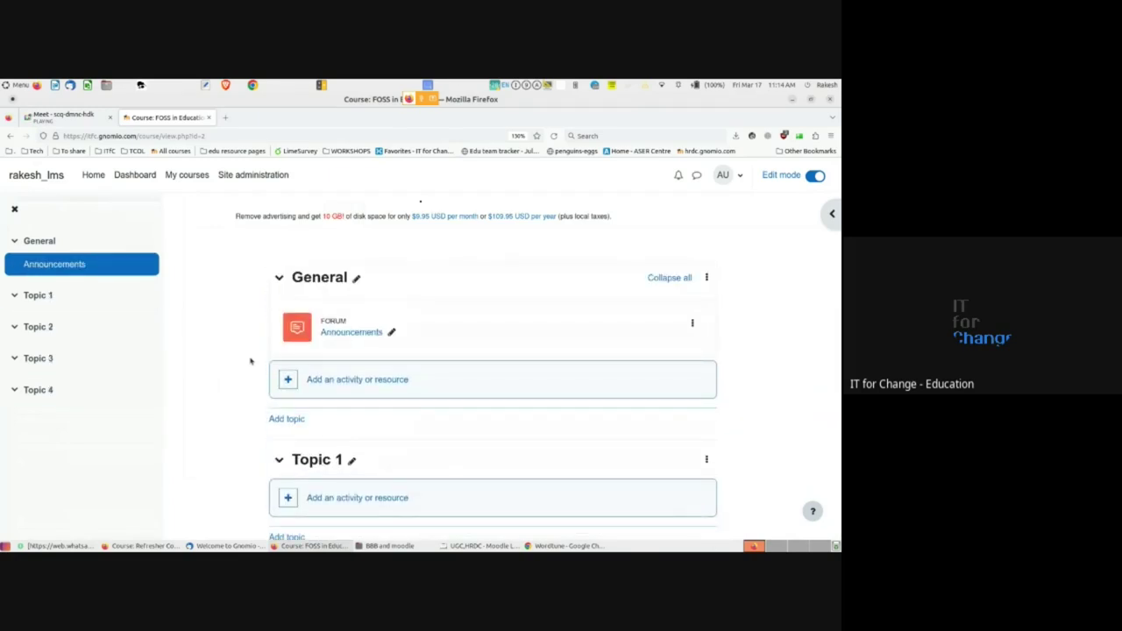
pyautogui.scroll(-5, 250, 361)
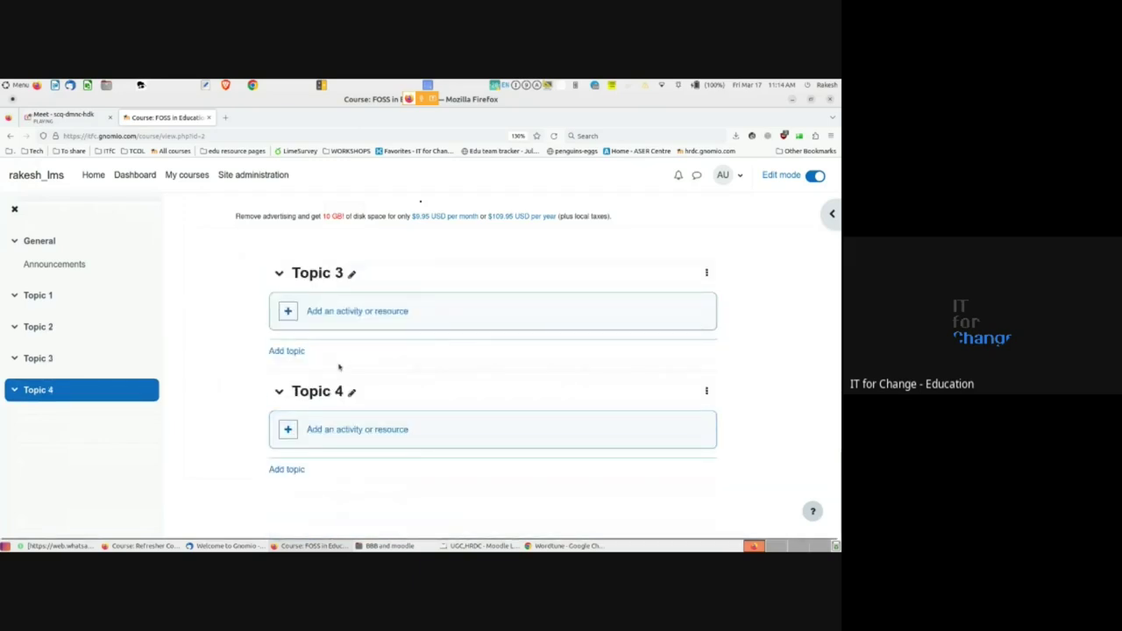
pyautogui.scroll(1, 338, 367)
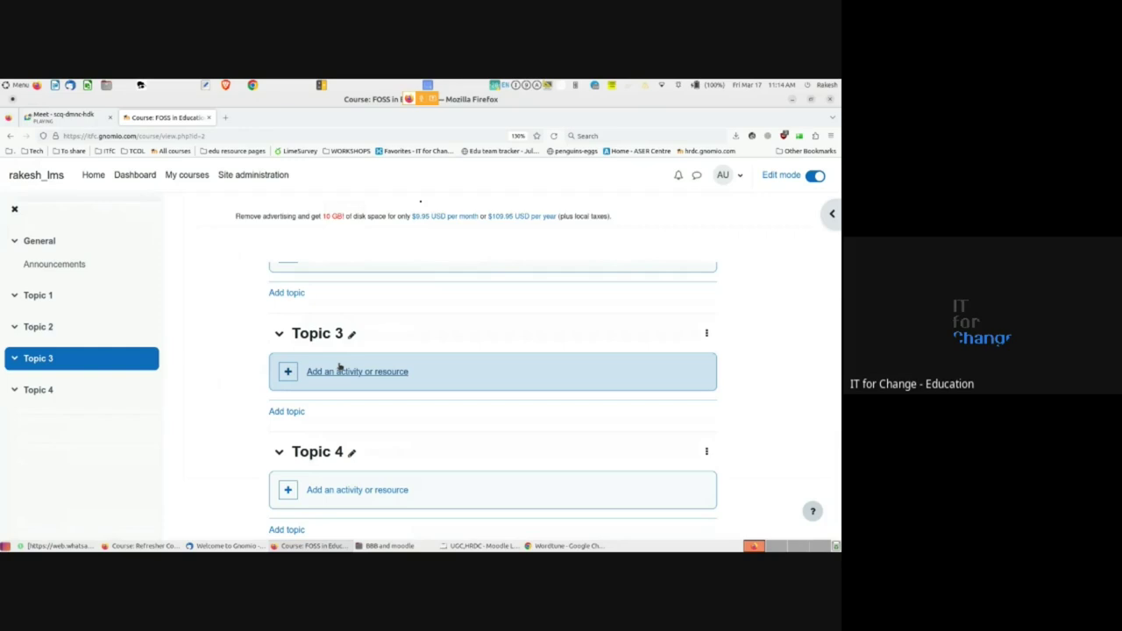
pyautogui.scroll(4, 339, 367)
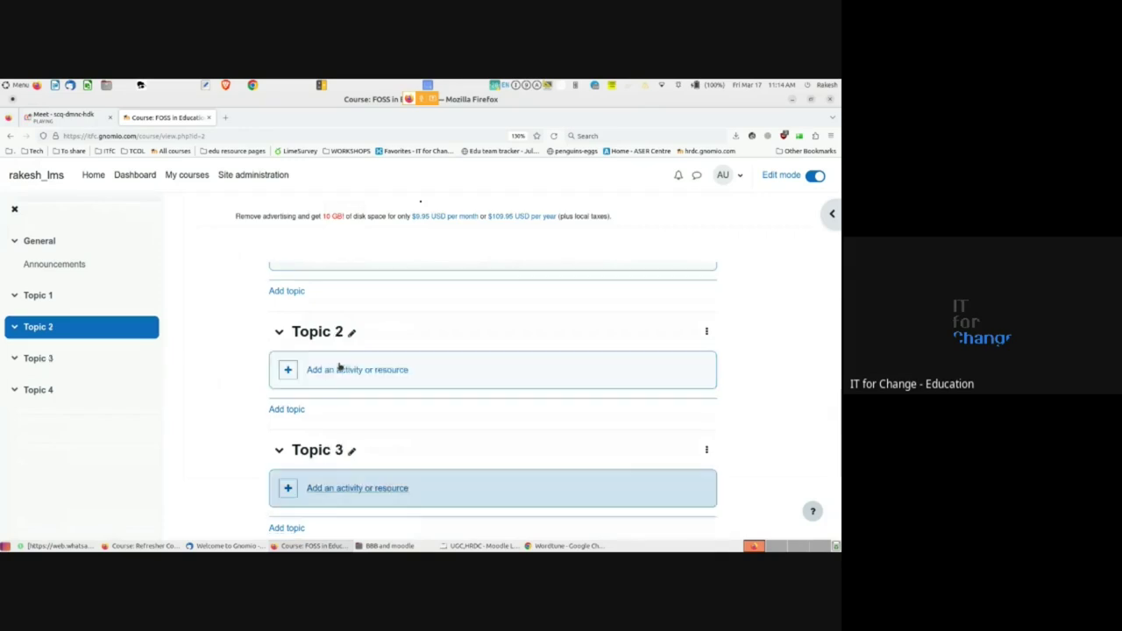
pyautogui.scroll(-2, 340, 367)
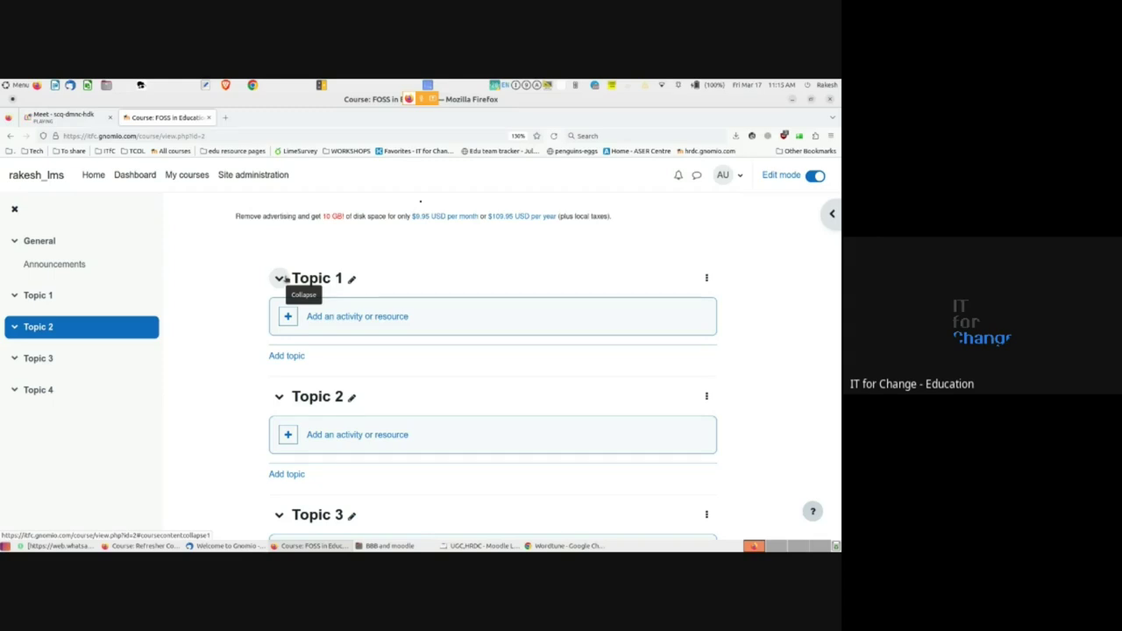
pyautogui.scroll(5, 284, 279)
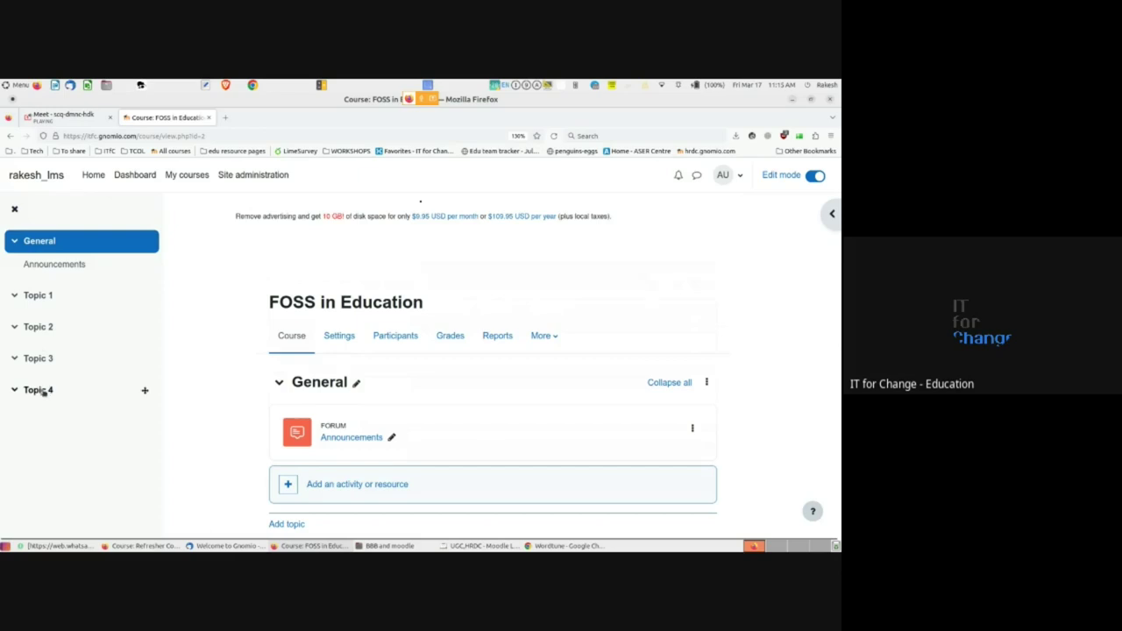
pyautogui.scroll(-5, 377, 403)
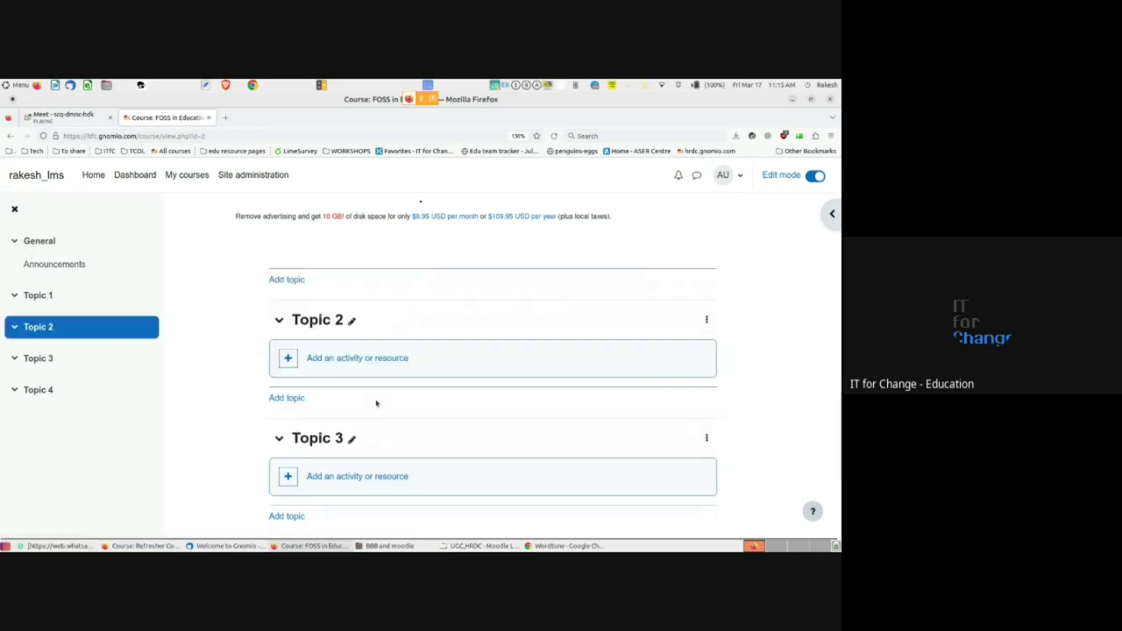
pyautogui.scroll(-2, 376, 401)
pyautogui.scroll(8, 376, 401)
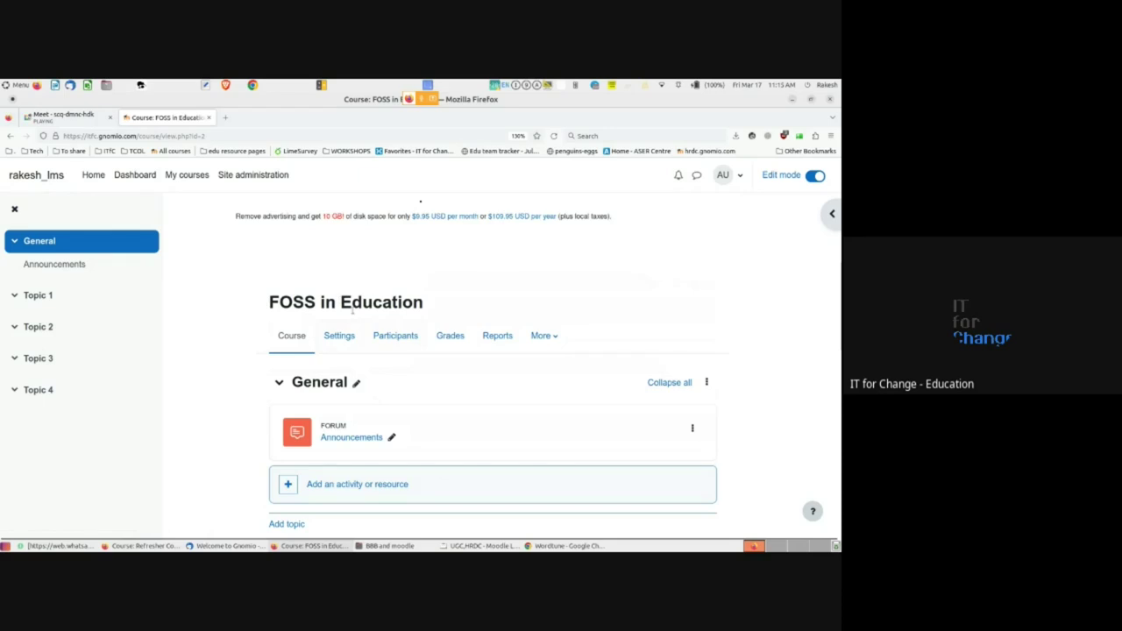
# - Open FOSS in Education's Edit course settings form and scroll down to Course format
pyautogui.click(343, 337)
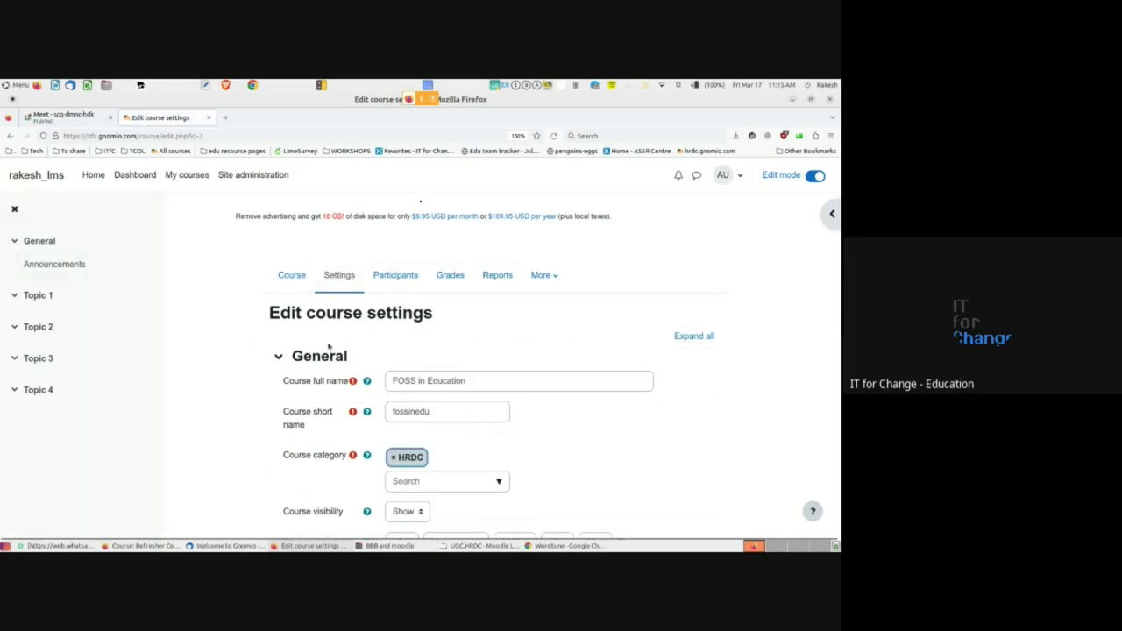
pyautogui.scroll(-1, 328, 346)
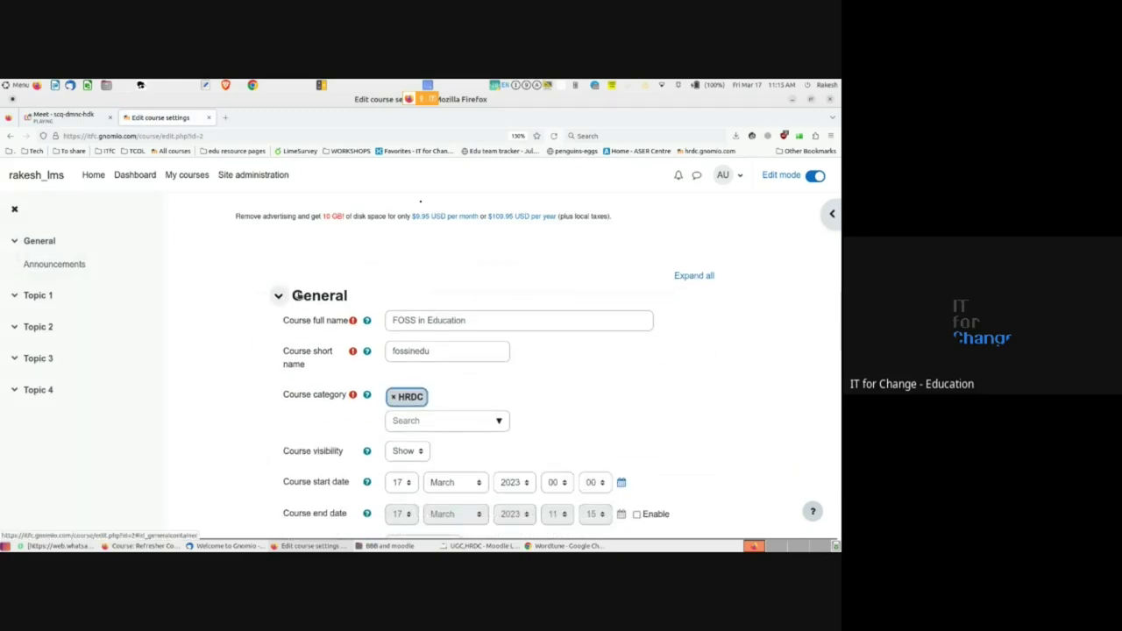
pyautogui.scroll(2, 331, 342)
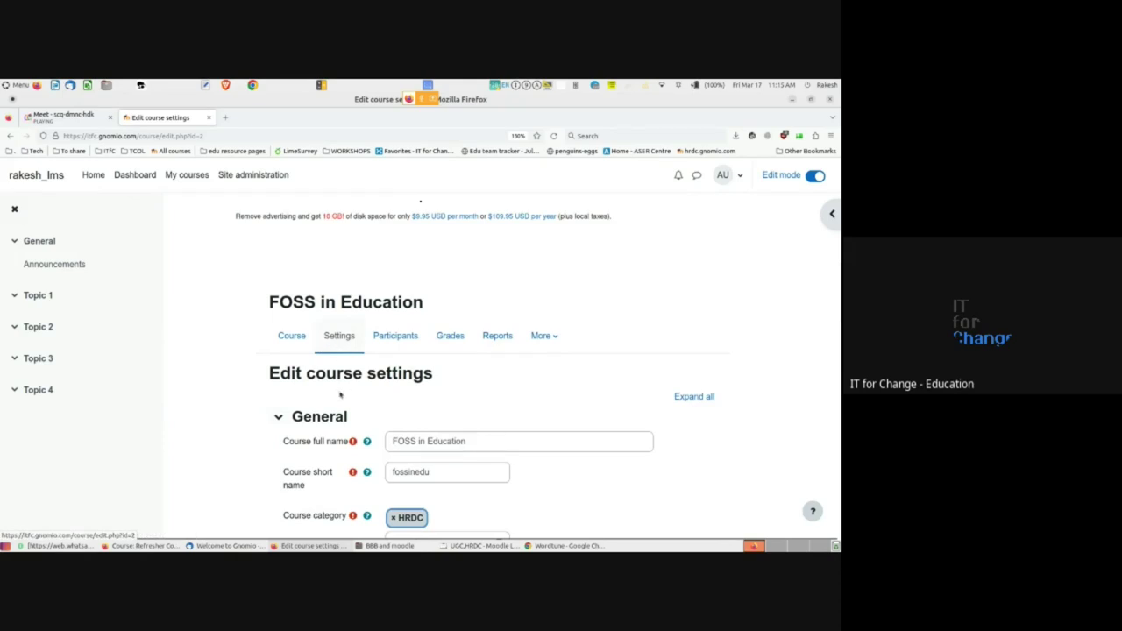
pyautogui.scroll(-2, 340, 395)
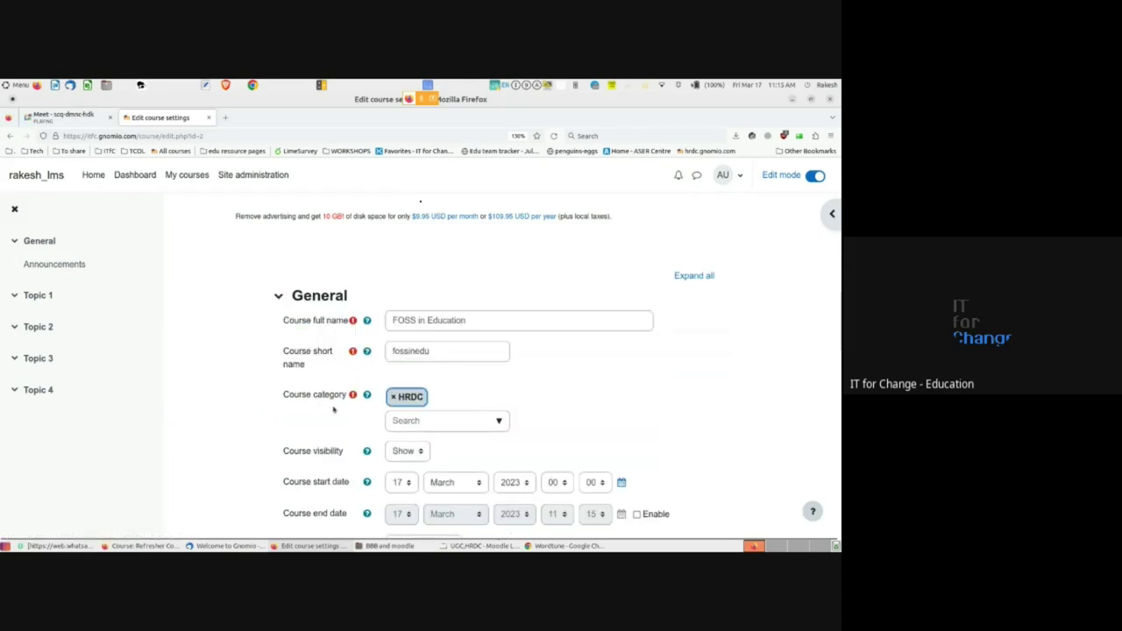
pyautogui.scroll(-2, 333, 425)
pyautogui.scroll(-2, 316, 410)
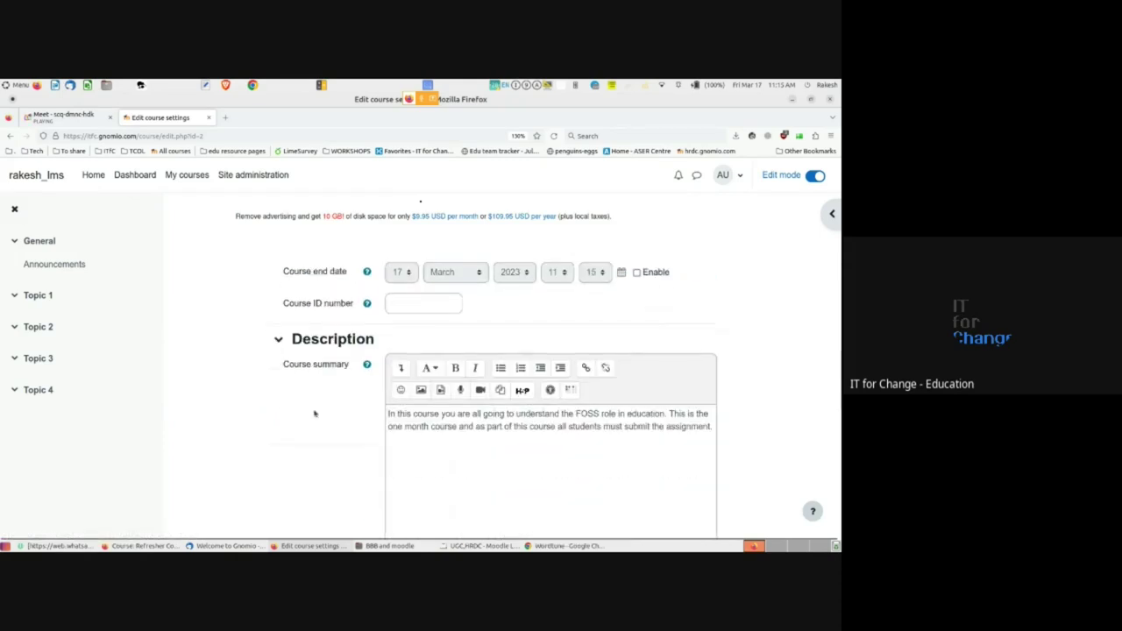
pyautogui.scroll(-2, 299, 394)
pyautogui.scroll(-3, 299, 396)
pyautogui.scroll(-3, 299, 396)
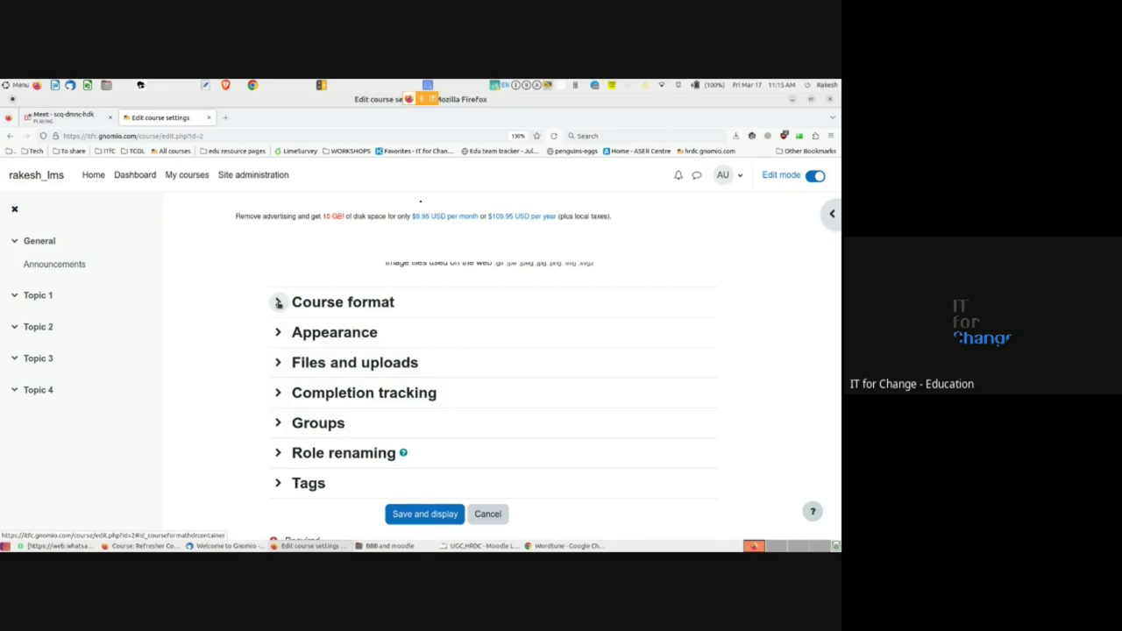
pyautogui.click(276, 302)
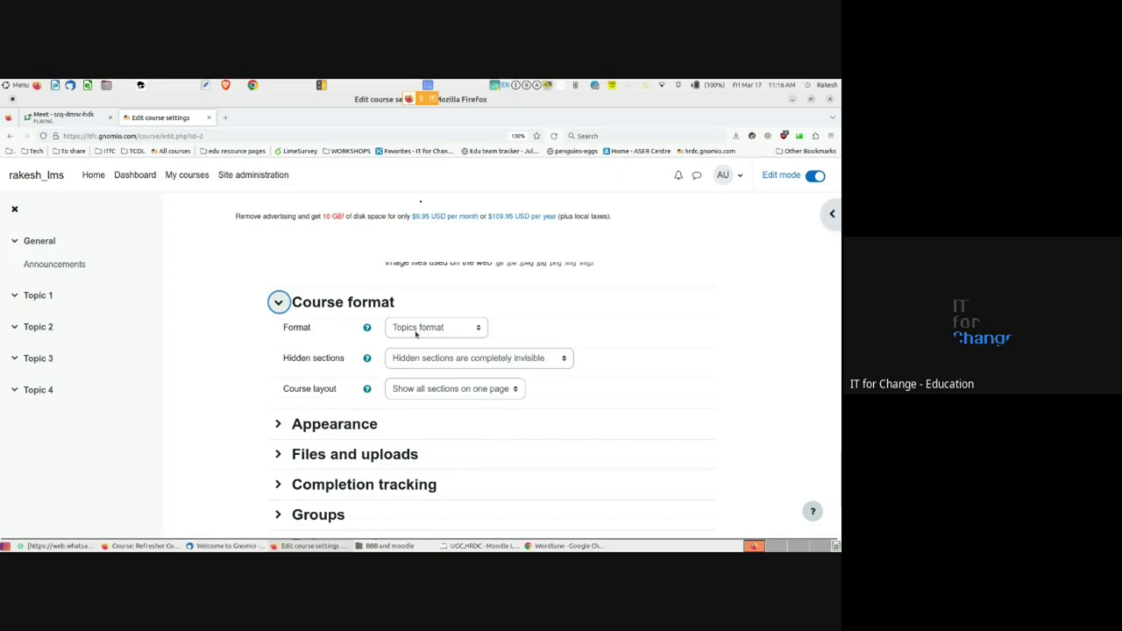
pyautogui.click(417, 329)
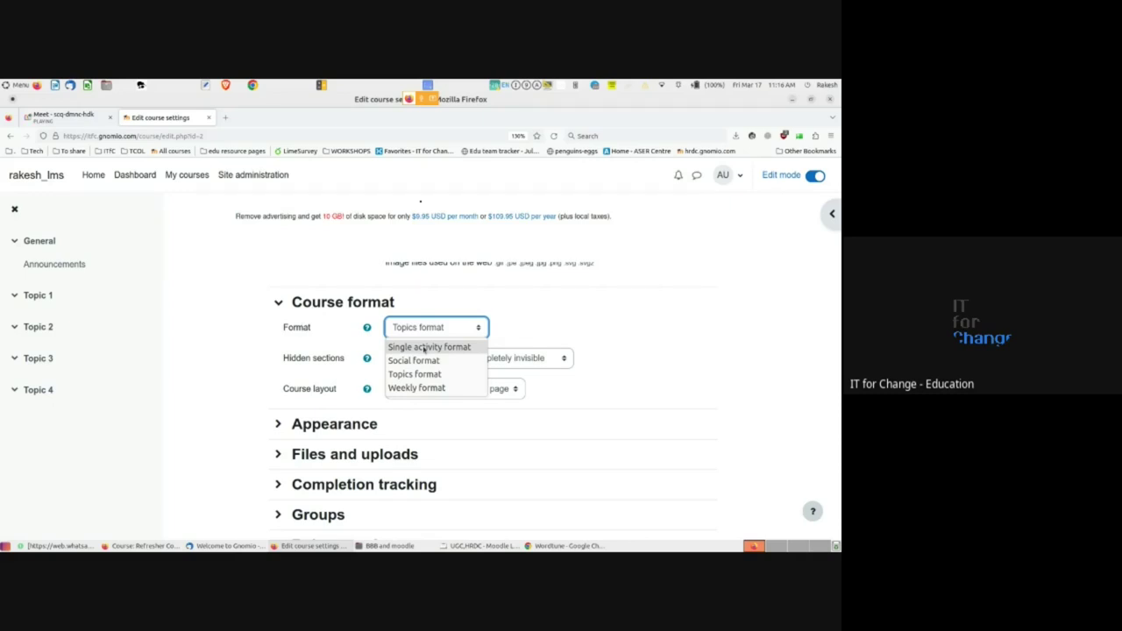
pyautogui.click(338, 340)
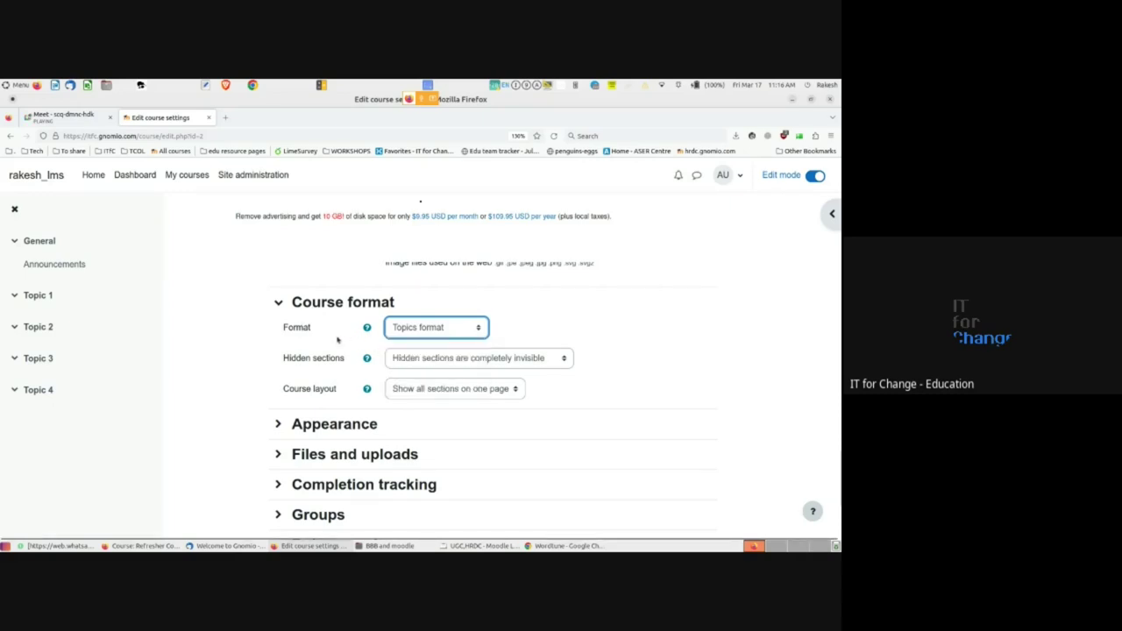
pyautogui.click(470, 327)
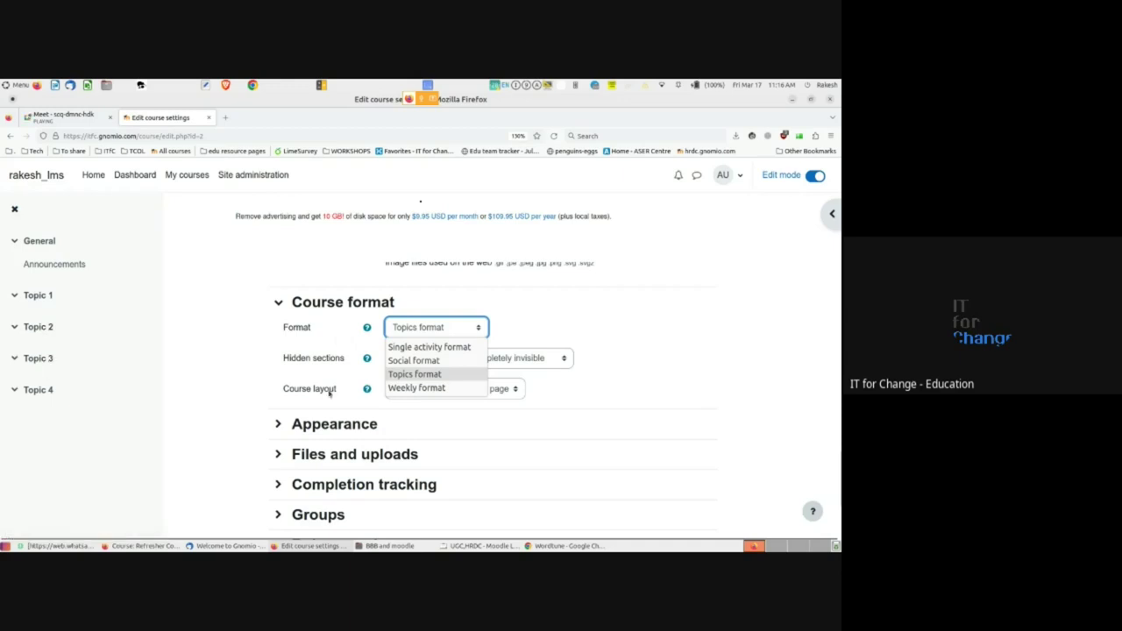
pyautogui.click(413, 379)
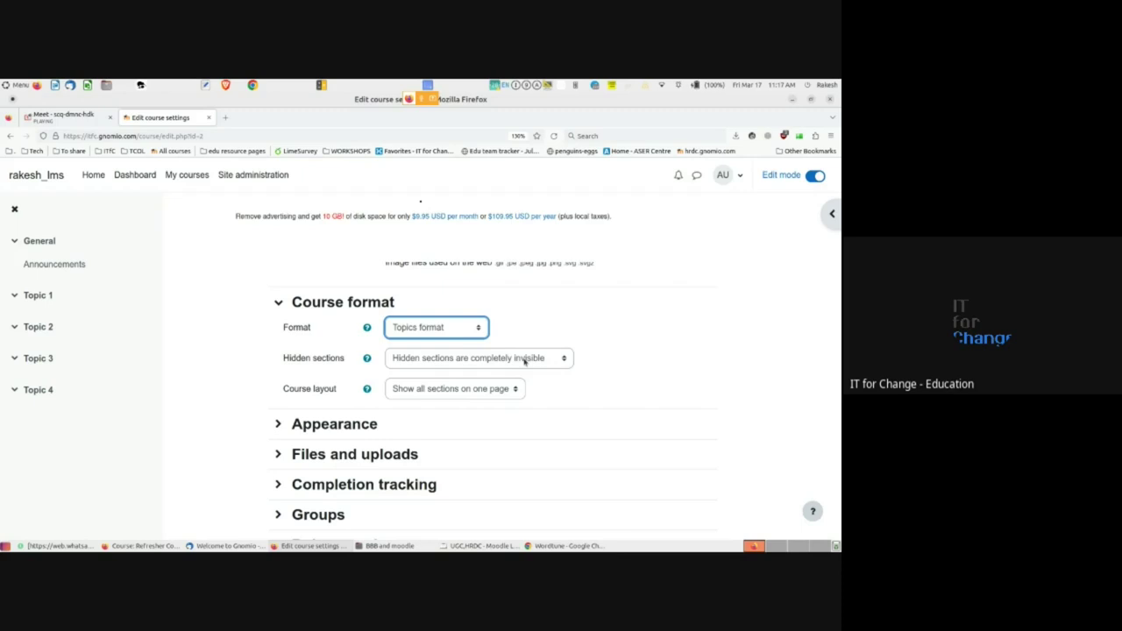
# - Set Hidden sections to completely invisible and Course layout to one section per page, then save
pyautogui.click(524, 360)
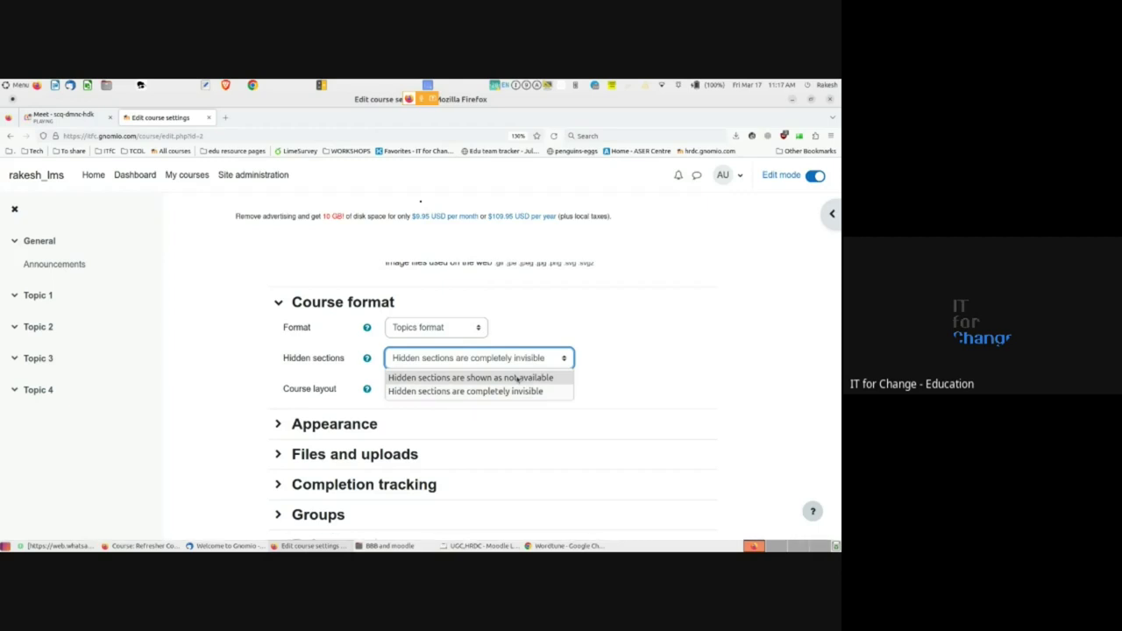
pyautogui.click(517, 377)
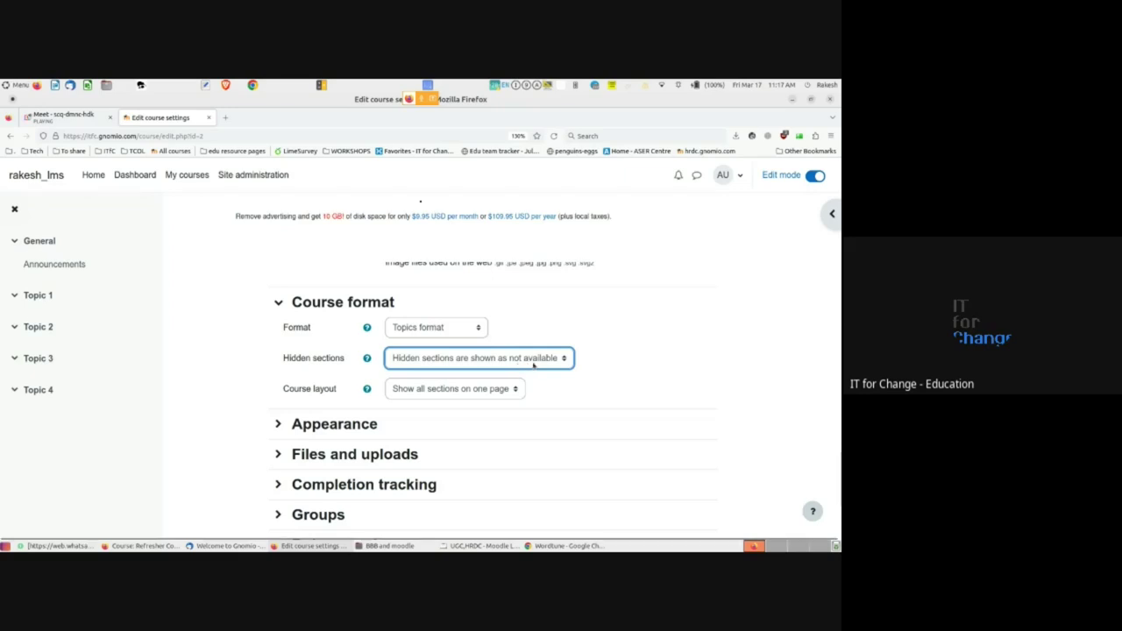
pyautogui.click(535, 365)
pyautogui.click(531, 393)
pyautogui.click(465, 391)
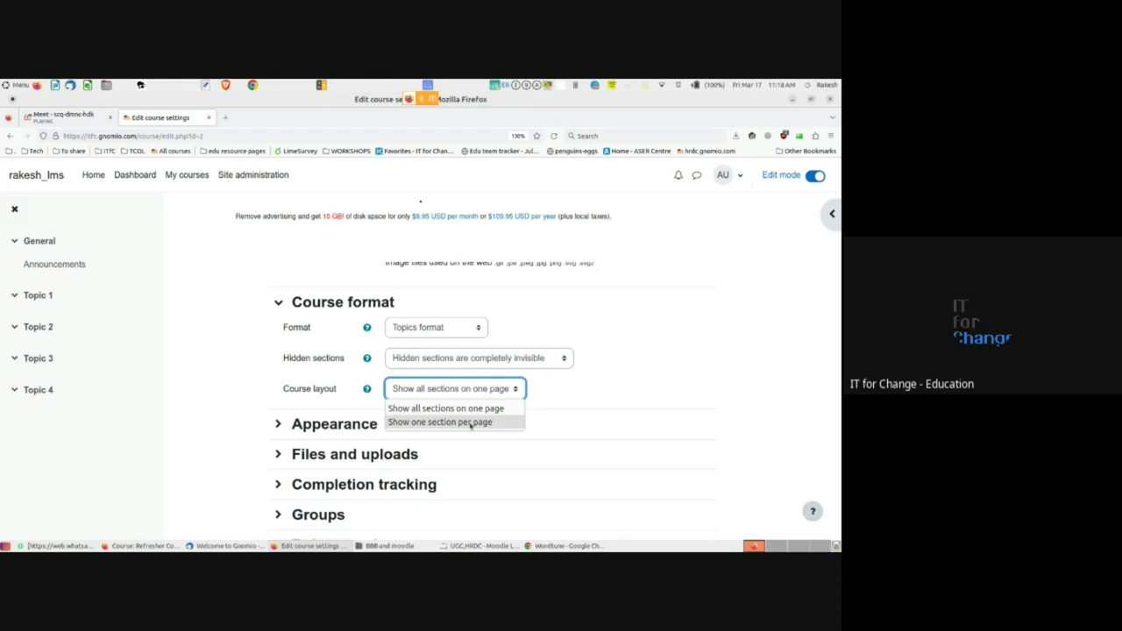
pyautogui.click(471, 423)
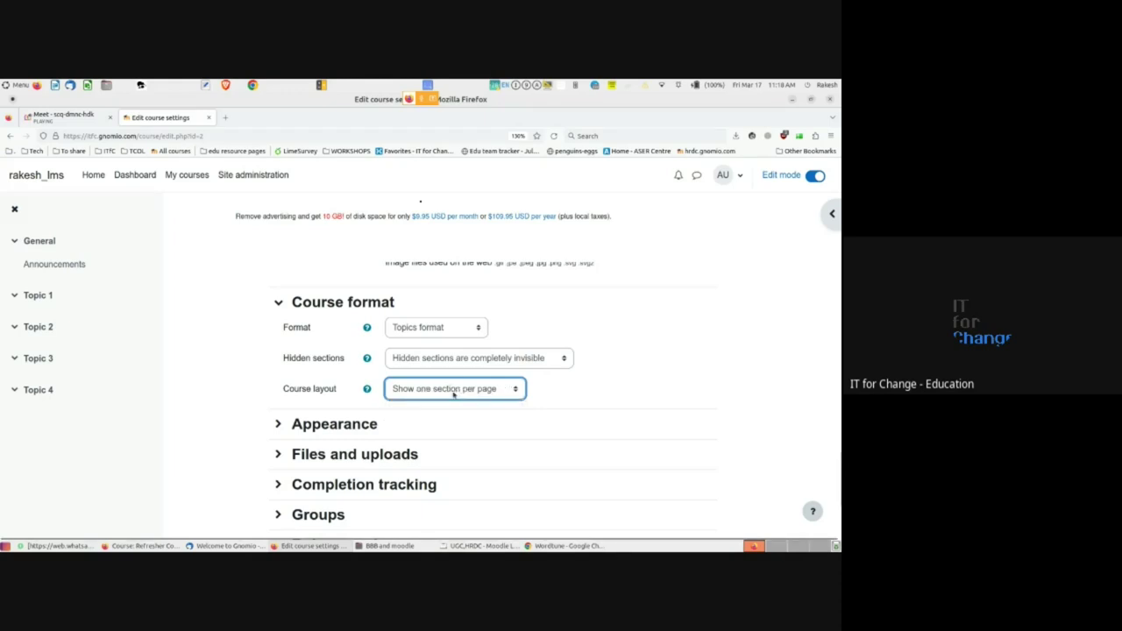
pyautogui.scroll(-3, 453, 393)
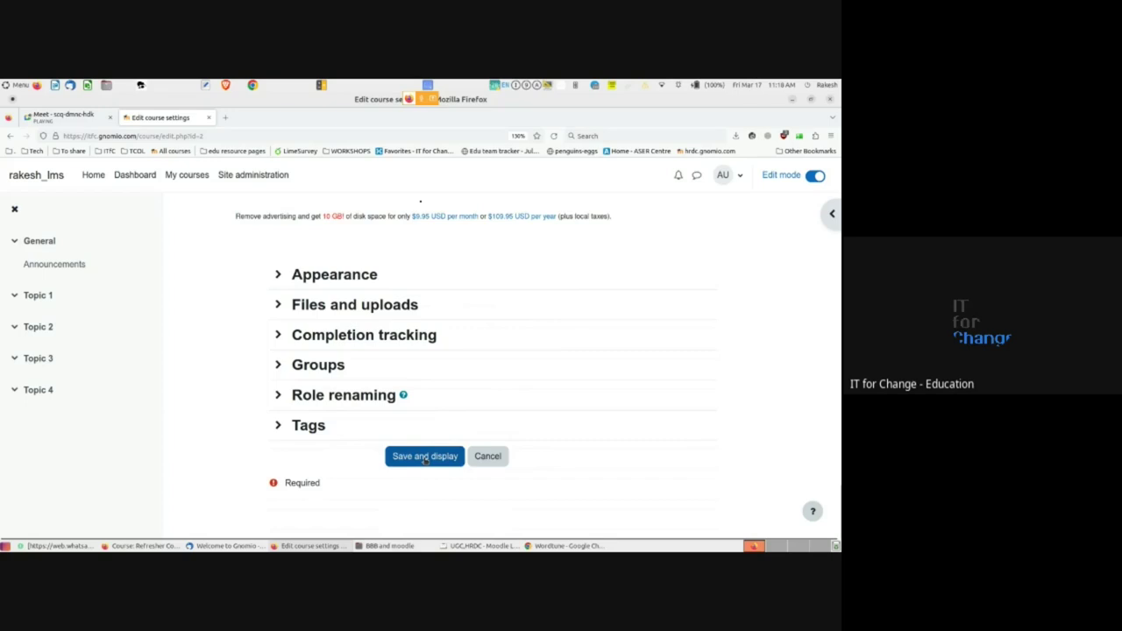
pyautogui.click(424, 457)
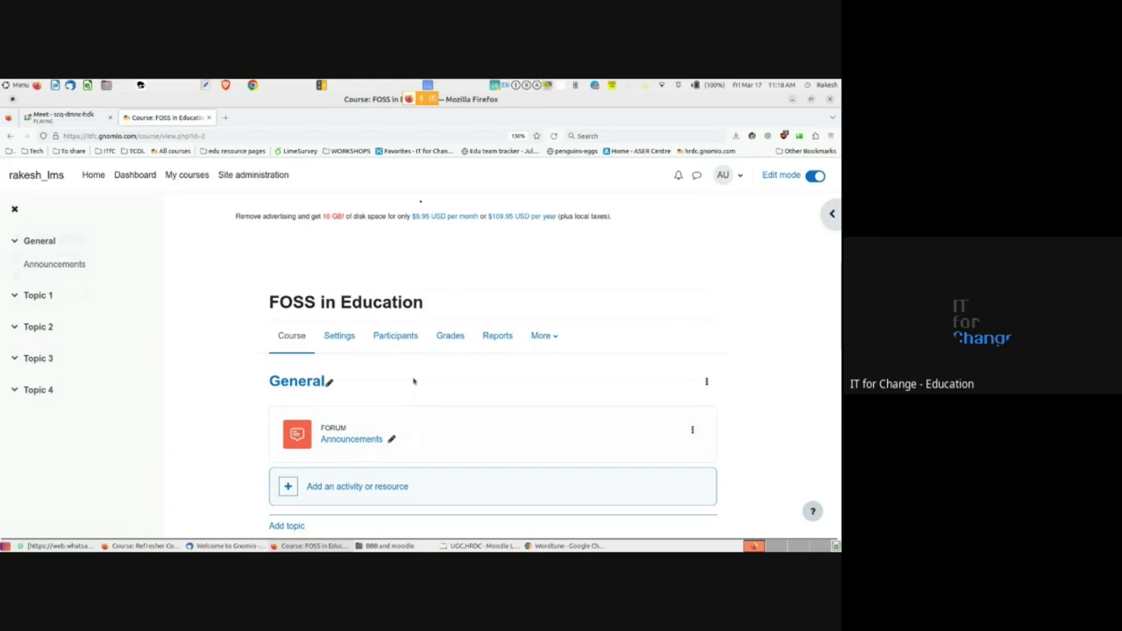
# - Scroll through the FOSS in Education course page and open the Topic 1 section
pyautogui.scroll(-5, 413, 380)
pyautogui.scroll(1, 413, 377)
pyautogui.scroll(4, 413, 377)
pyautogui.scroll(2, 414, 379)
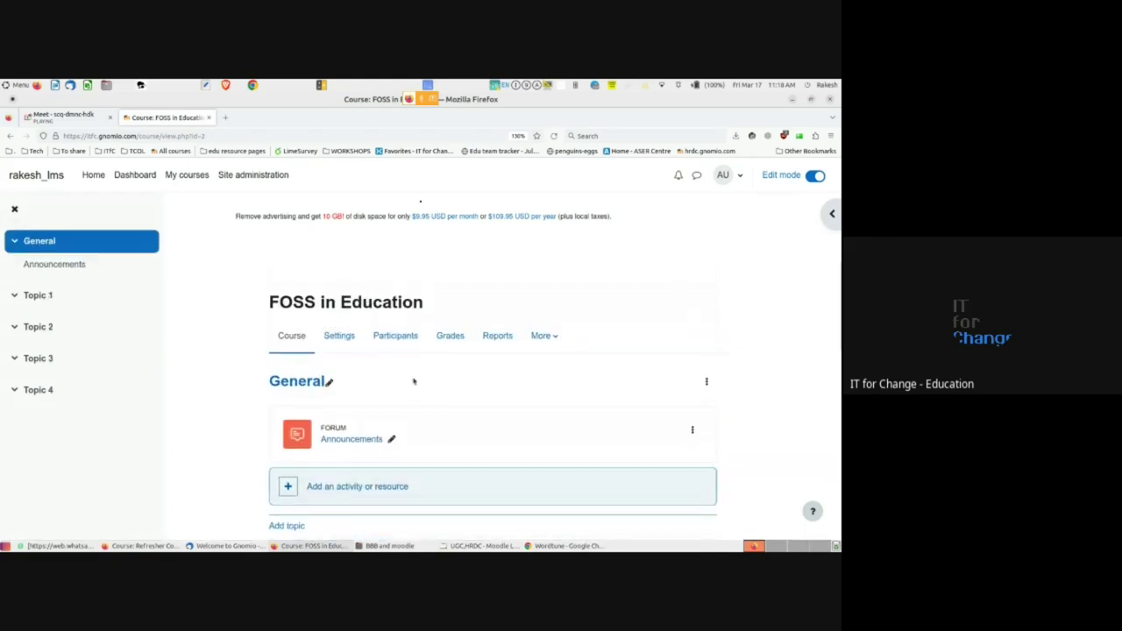
pyautogui.scroll(-5, 414, 381)
pyautogui.scroll(-3, 412, 379)
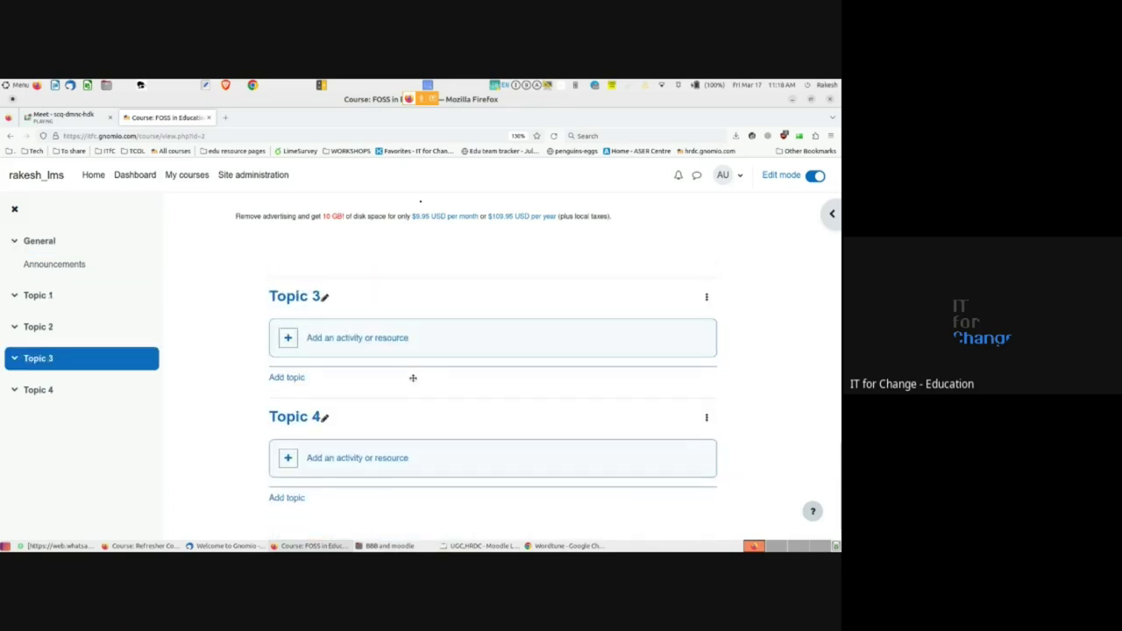
pyautogui.scroll(4, 414, 380)
pyautogui.scroll(2, 413, 377)
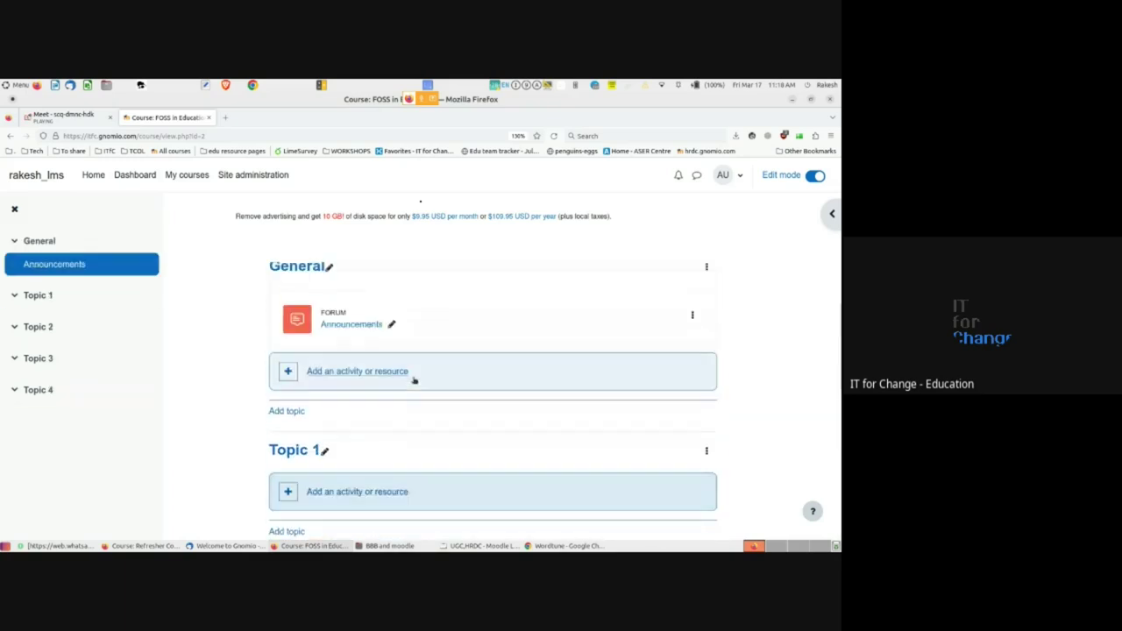
pyautogui.scroll(-2, 357, 416)
pyautogui.scroll(-1, 357, 416)
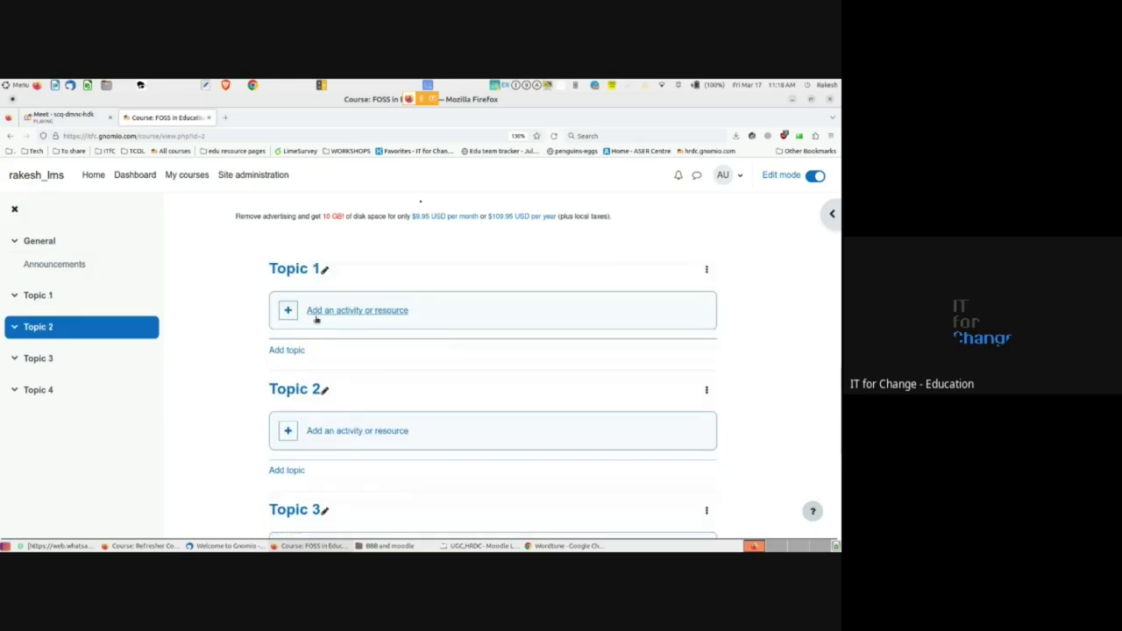
pyautogui.click(296, 270)
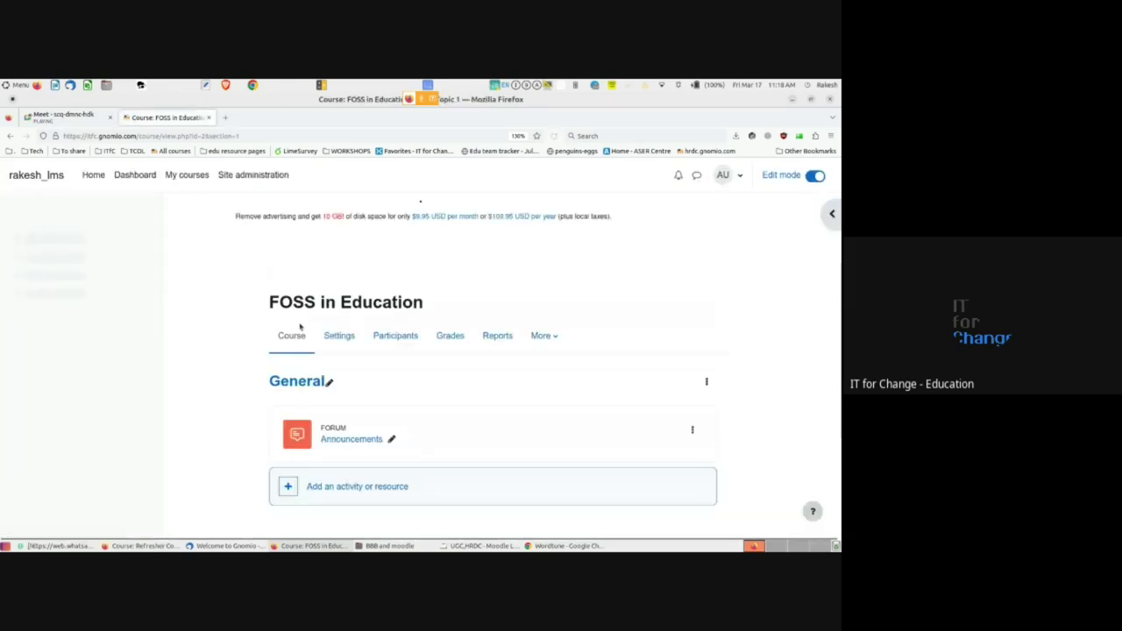
# - Scroll over the Topic 1 section to review its contents
pyautogui.scroll(-2, 237, 400)
pyautogui.scroll(2, 238, 402)
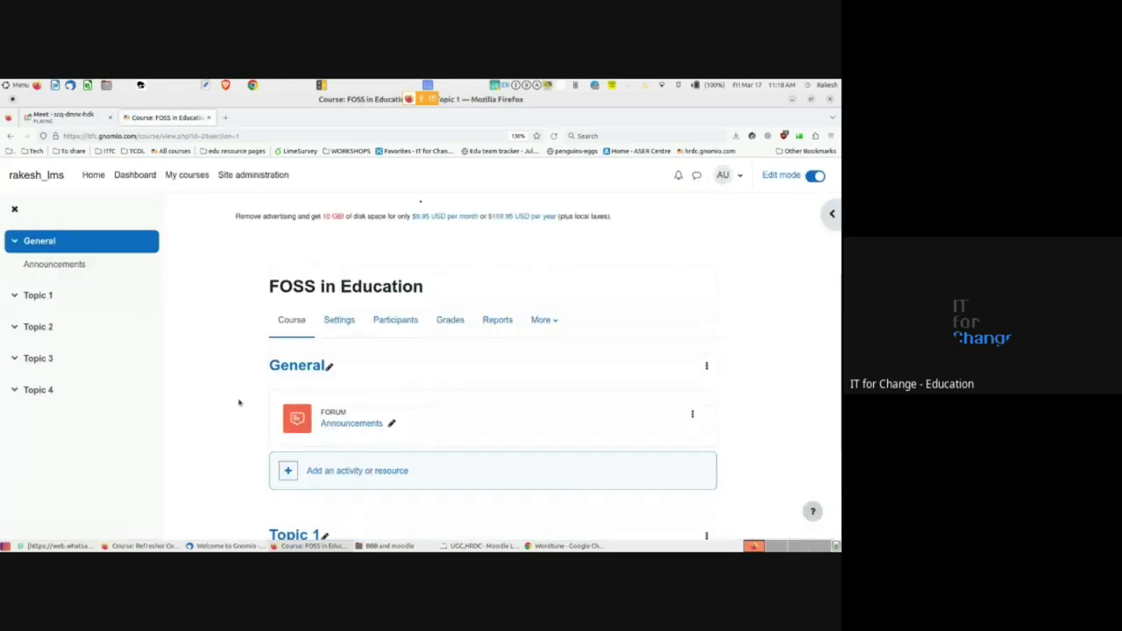
pyautogui.scroll(-2, 238, 402)
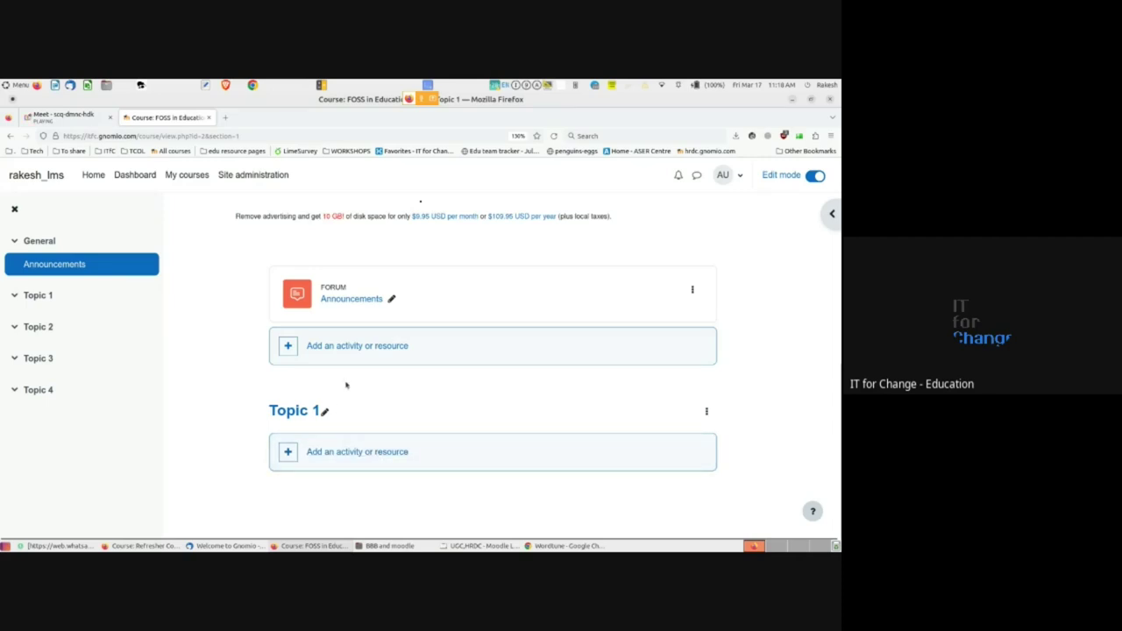
pyautogui.scroll(3, 345, 384)
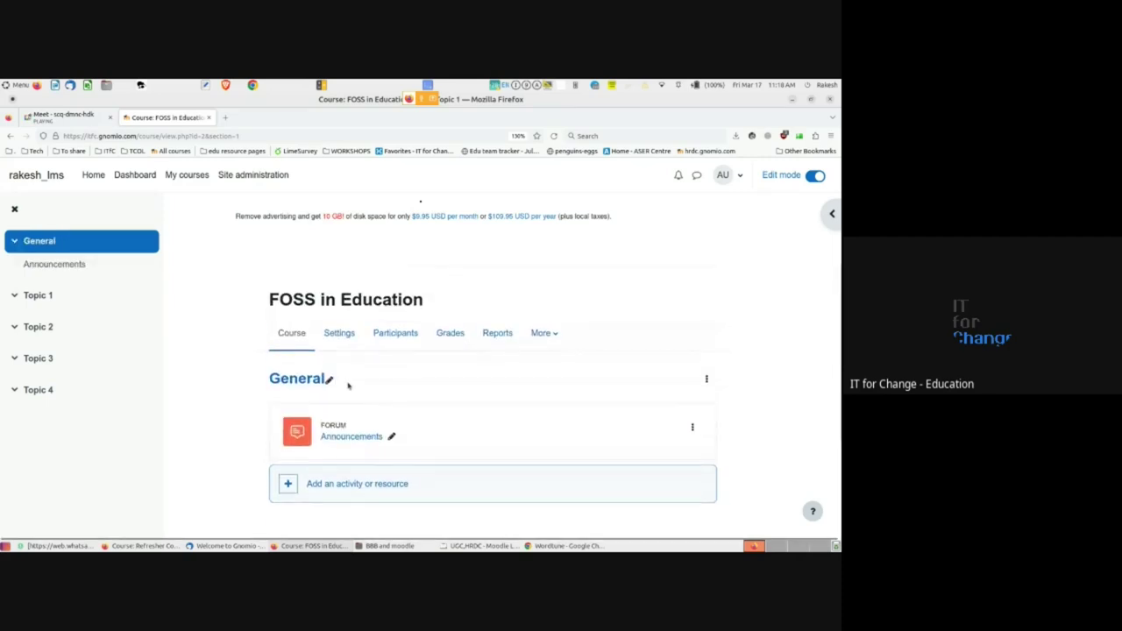
pyautogui.scroll(-3, 348, 385)
pyautogui.scroll(3, 348, 389)
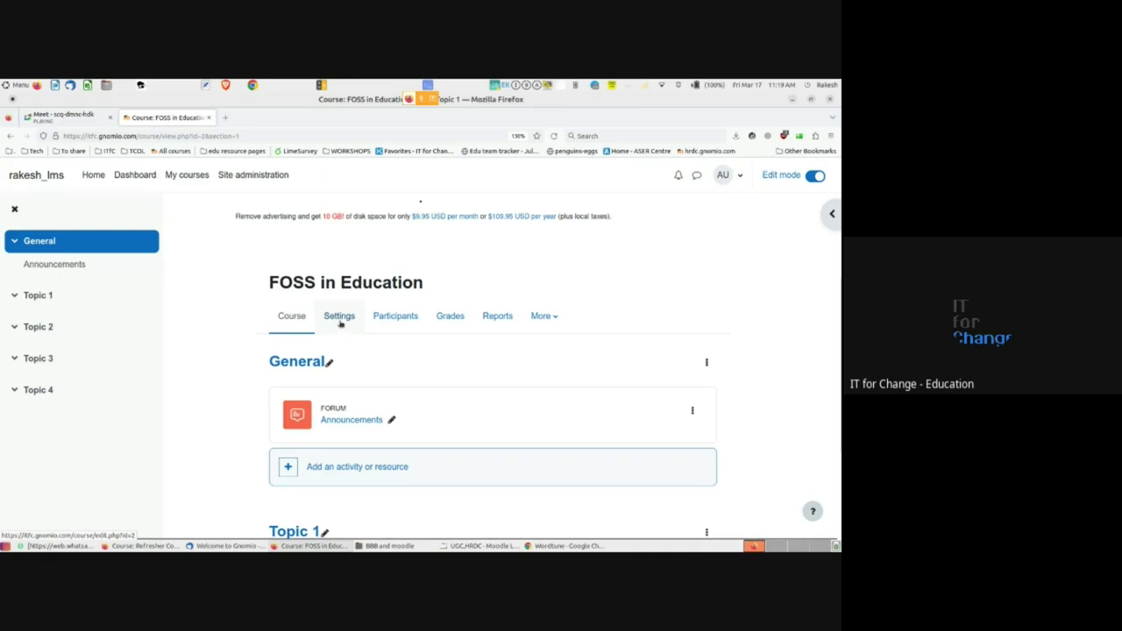
# - In the course format settings, keep the 'Show one section per page' course layout
pyautogui.click(339, 318)
pyautogui.scroll(-10, 341, 322)
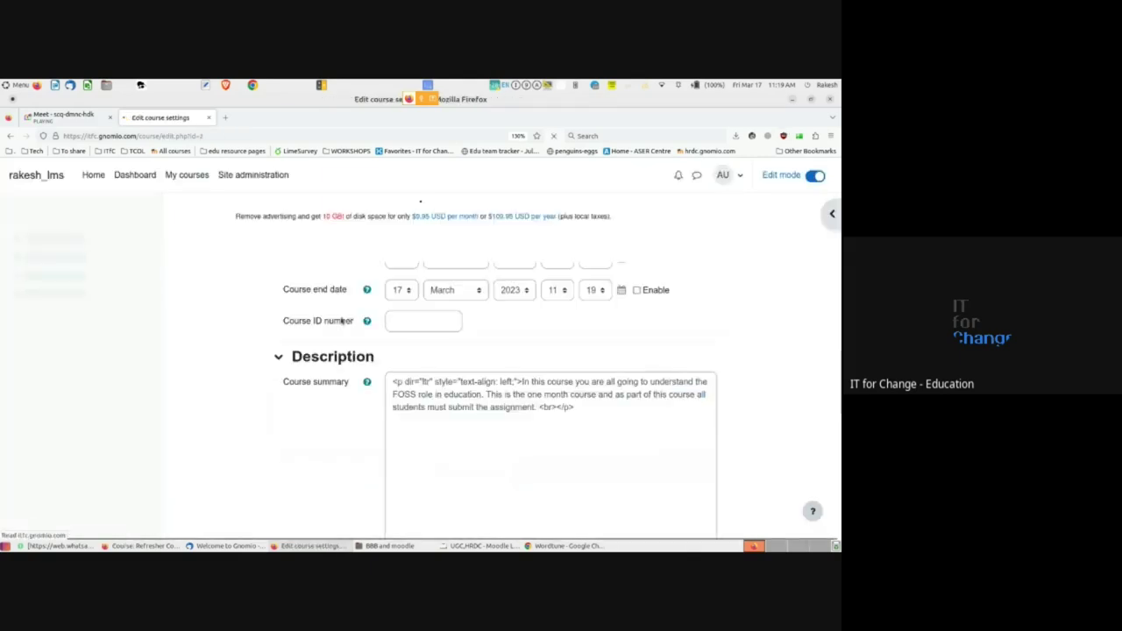
pyautogui.click(279, 356)
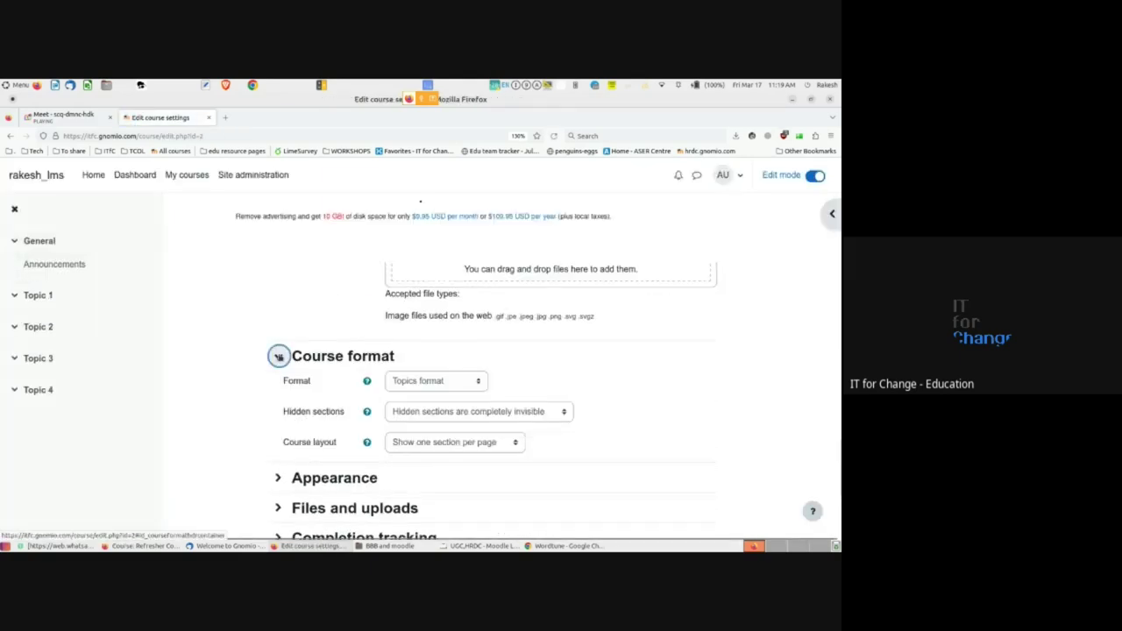
pyautogui.scroll(-3, 278, 355)
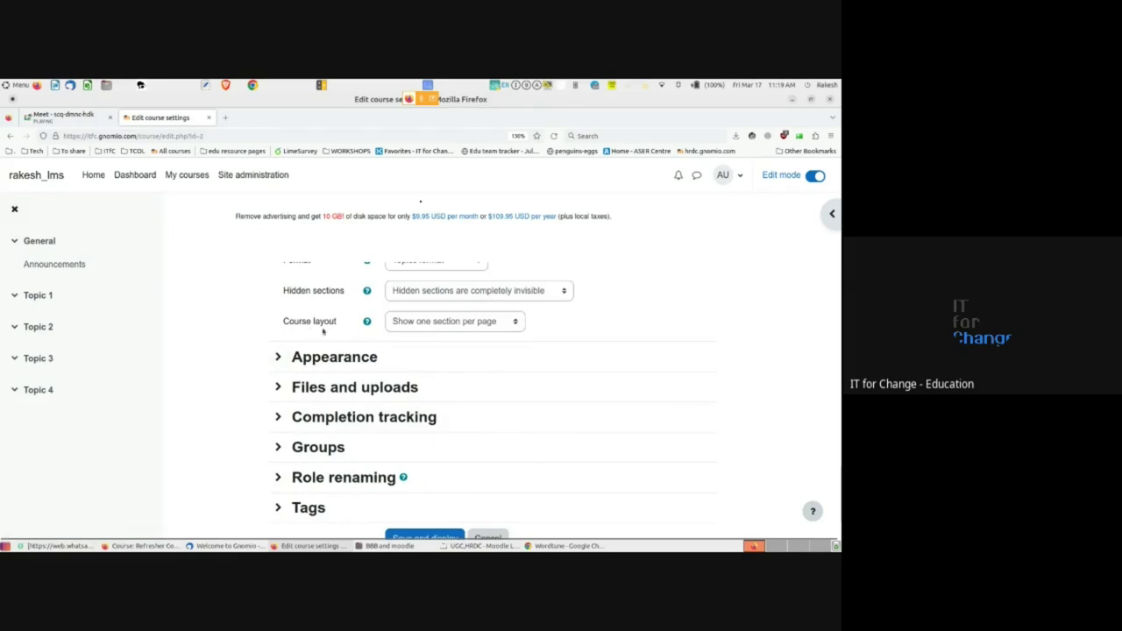
pyautogui.click(468, 326)
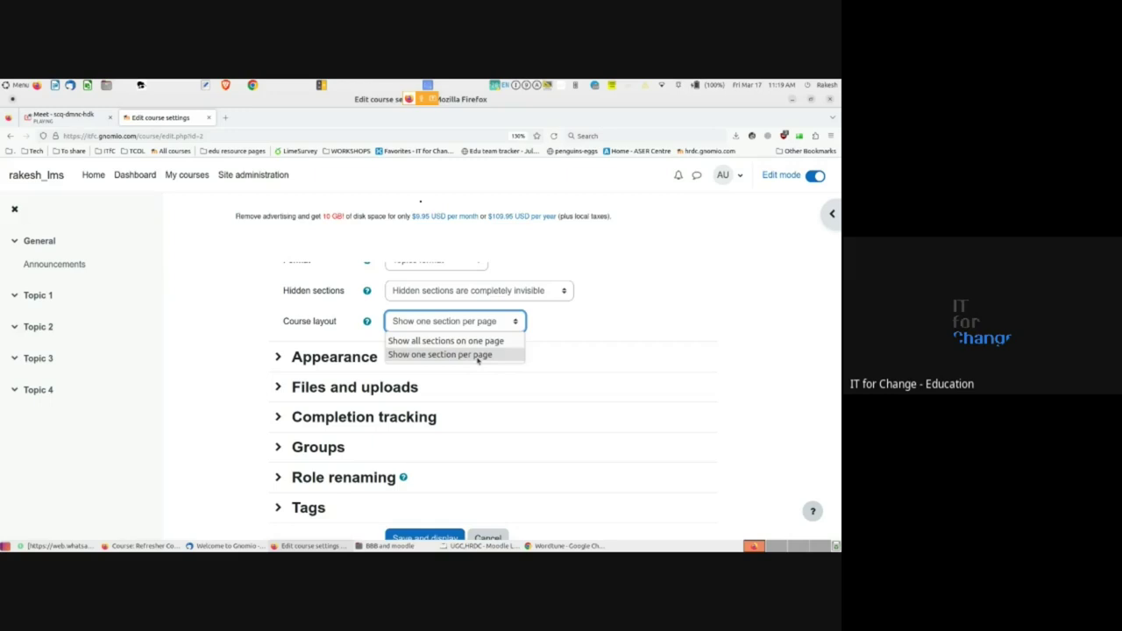
pyautogui.click(217, 323)
# - Compare against the Refresher Course window's Day 4 and Day 2 topics, then come back
pyautogui.hotkey('alt', 'Tab')
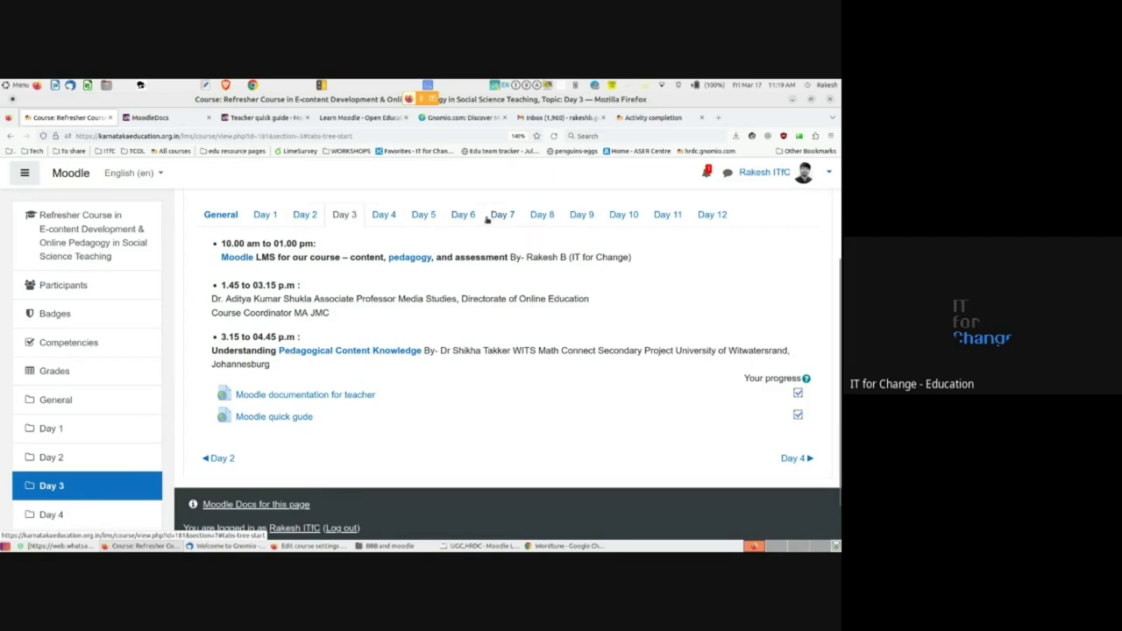
pyautogui.click(388, 218)
pyautogui.click(303, 219)
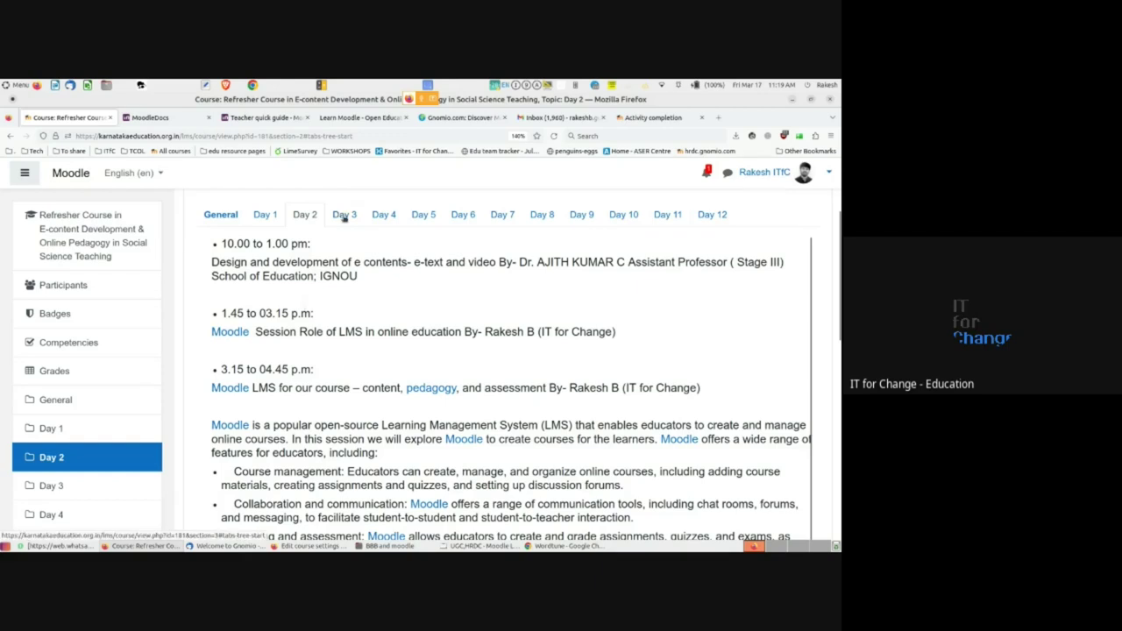
pyautogui.hotkey('alt', 'Tab')
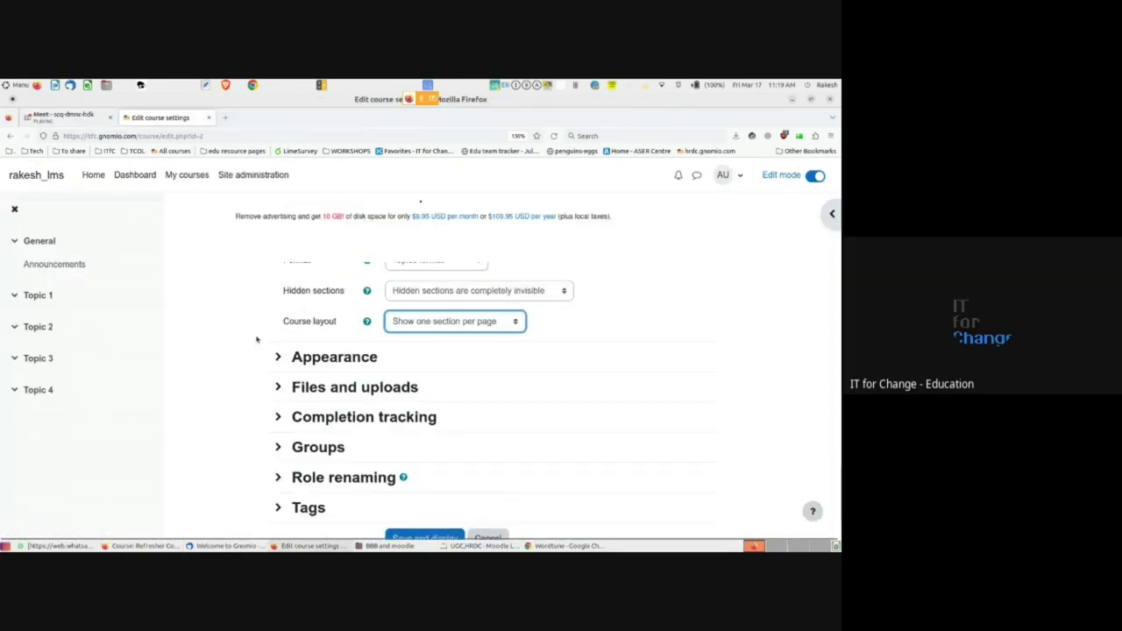
# - Save and display the FOSS in Education settings with one section per page
pyautogui.scroll(-1, 333, 397)
pyautogui.scroll(10, 412, 365)
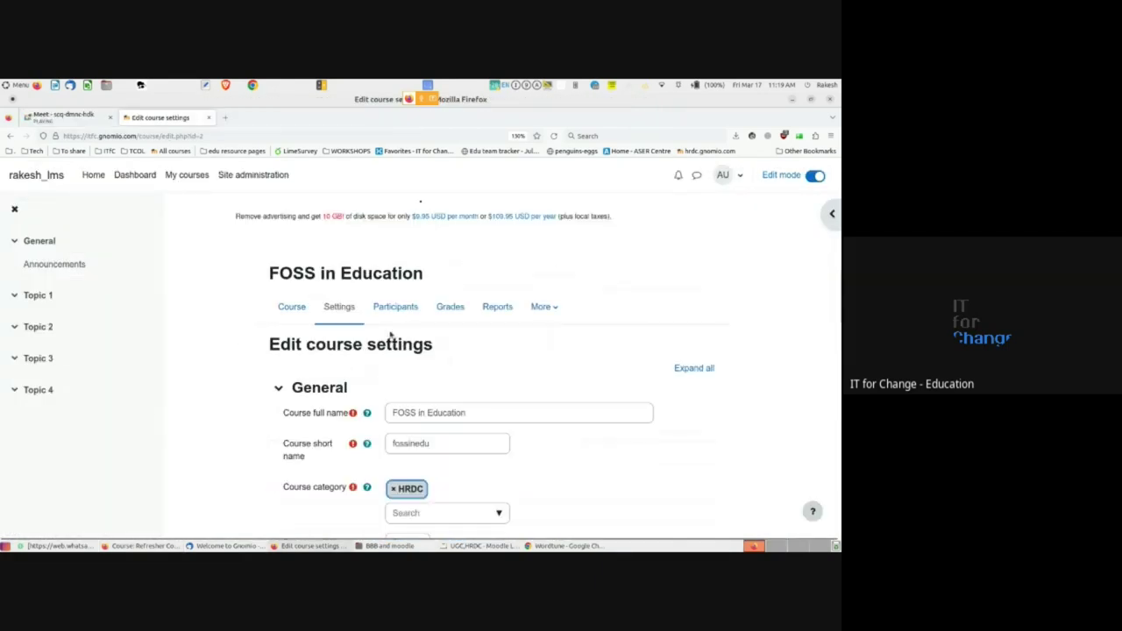
pyautogui.scroll(-10, 348, 358)
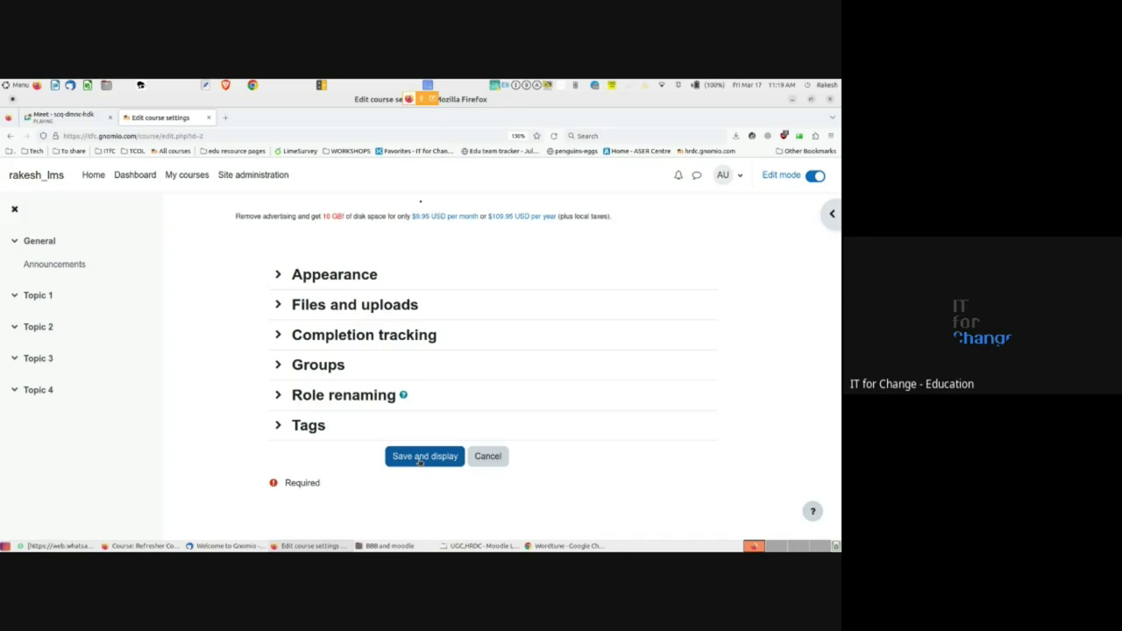
pyautogui.click(420, 462)
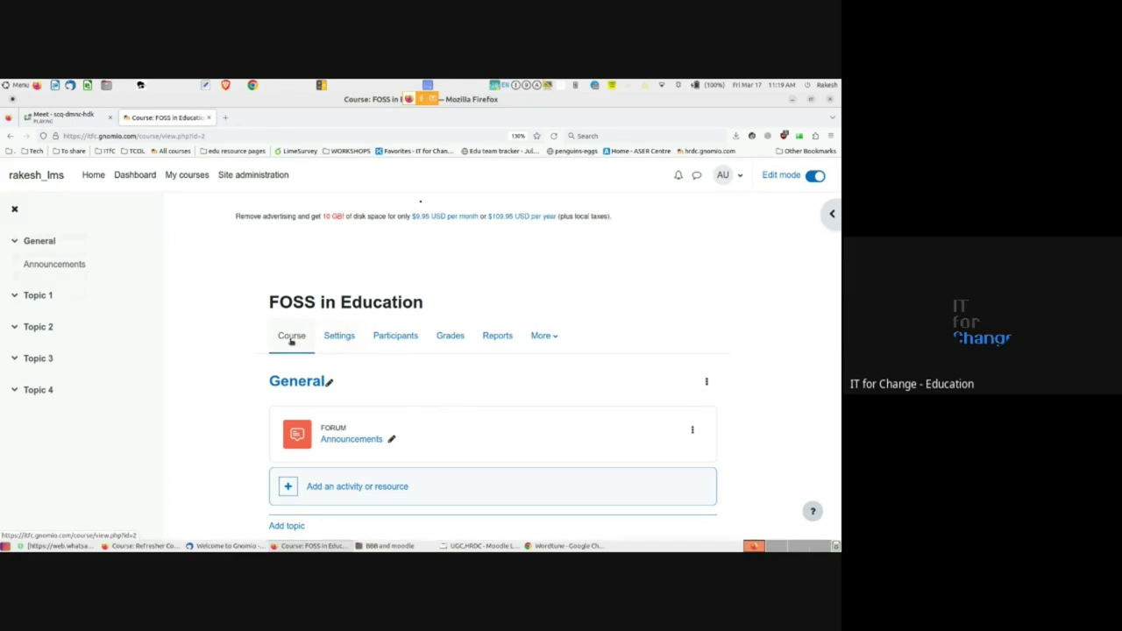
pyautogui.scroll(-2, 291, 340)
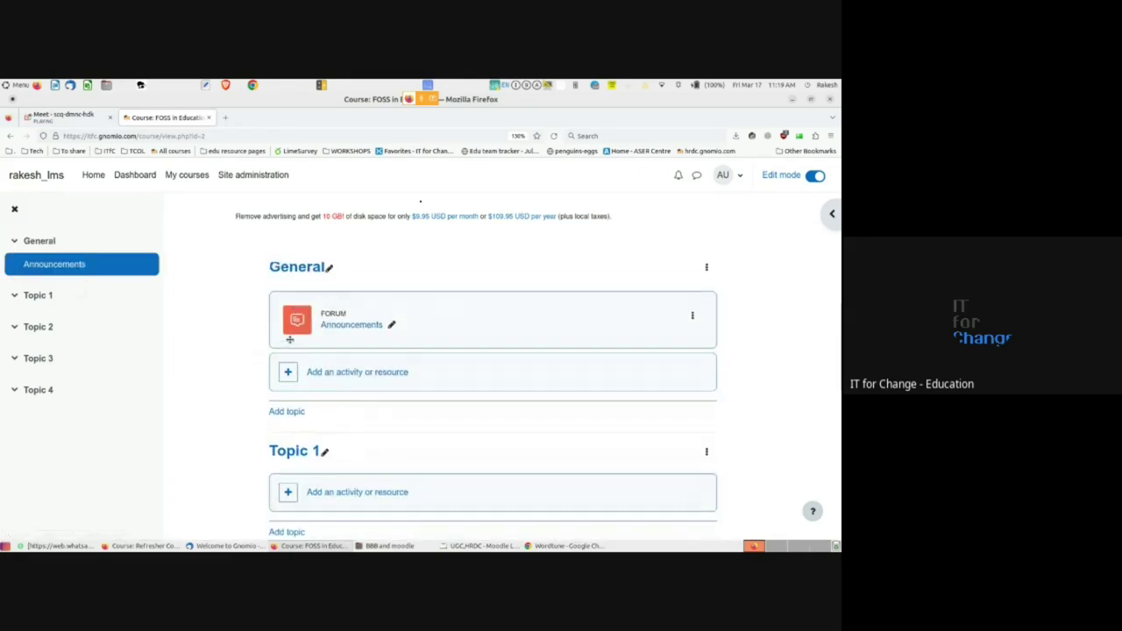
pyautogui.scroll(1, 301, 324)
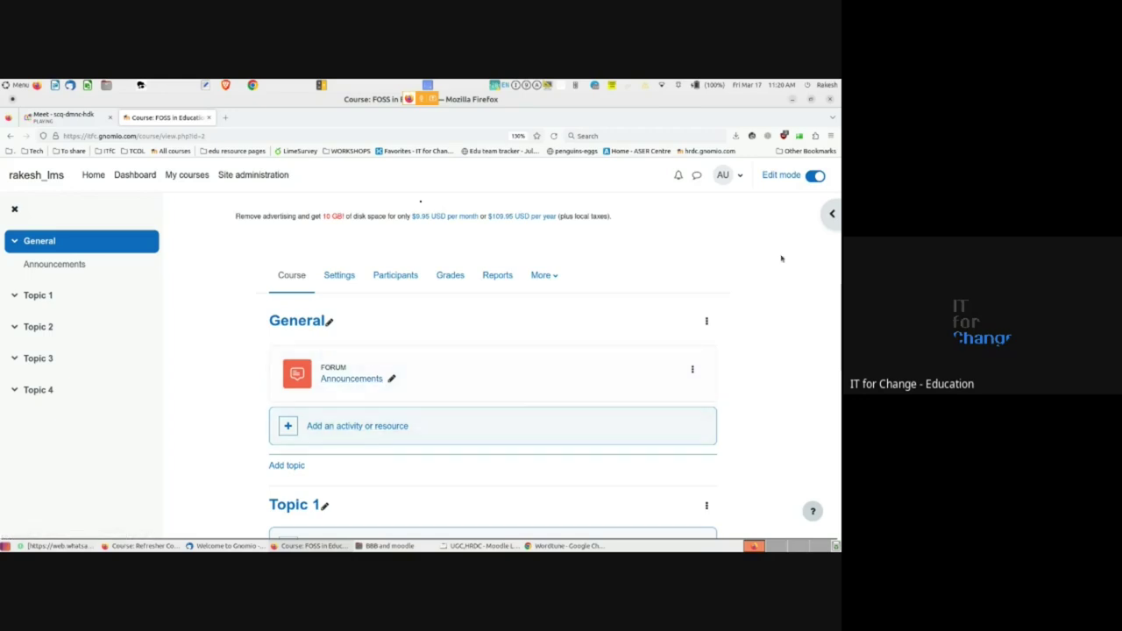
# - Turn editing off to view FOSS in Education, glance at the Refresher Course, and come back
pyautogui.click(811, 177)
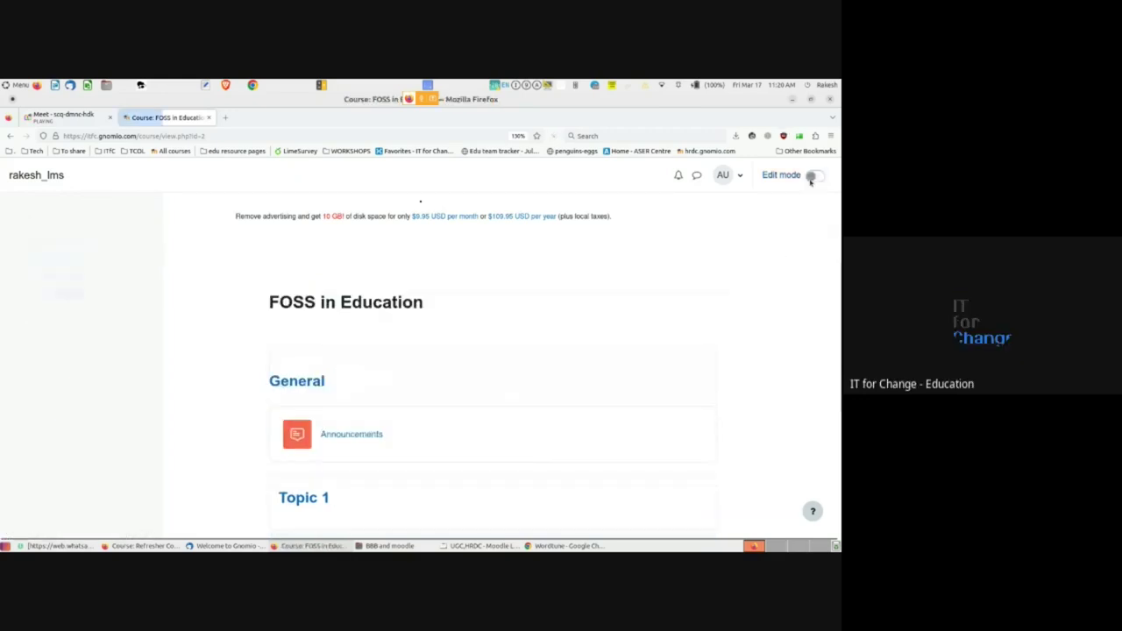
pyautogui.scroll(-1, 461, 381)
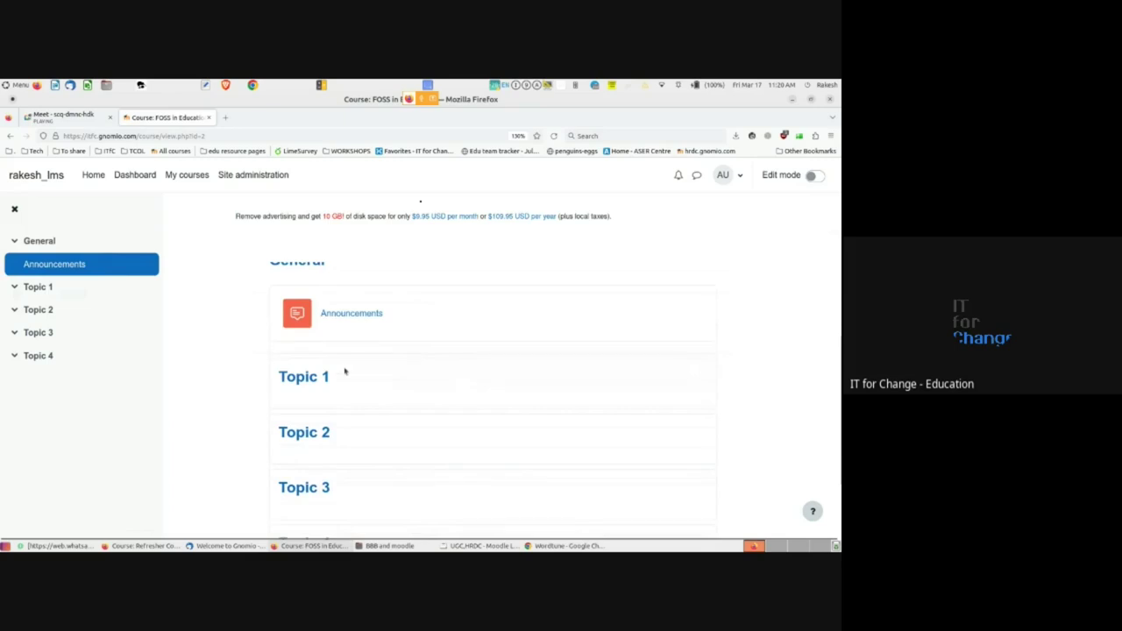
pyautogui.scroll(2, 345, 371)
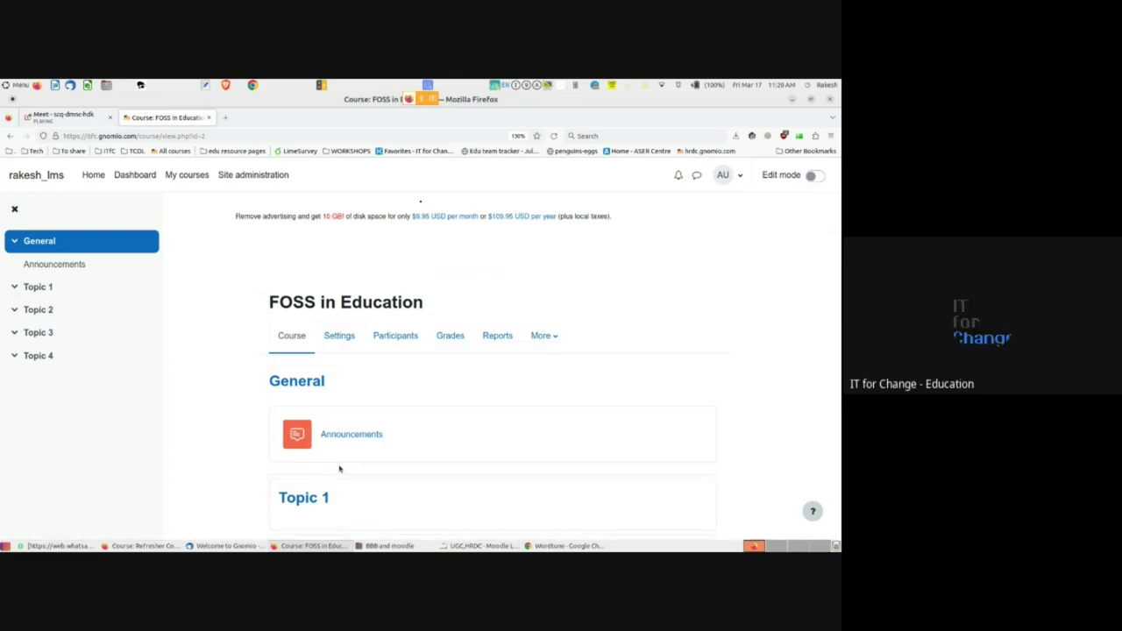
pyautogui.hotkey('alt', 'Tab')
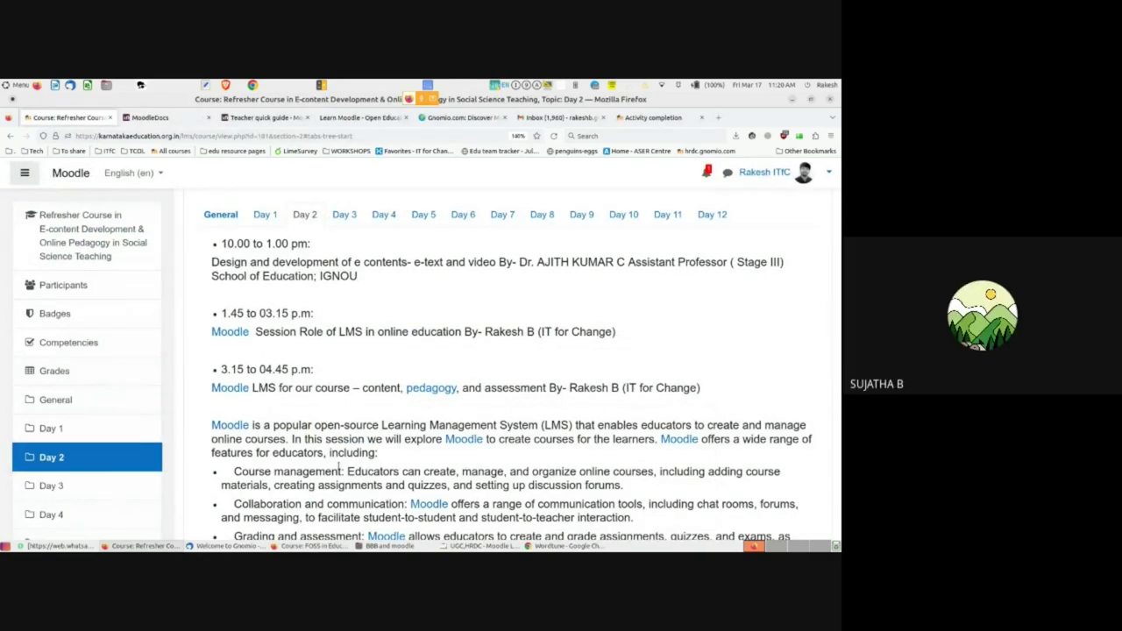
pyautogui.hotkey('alt', 'Tab')
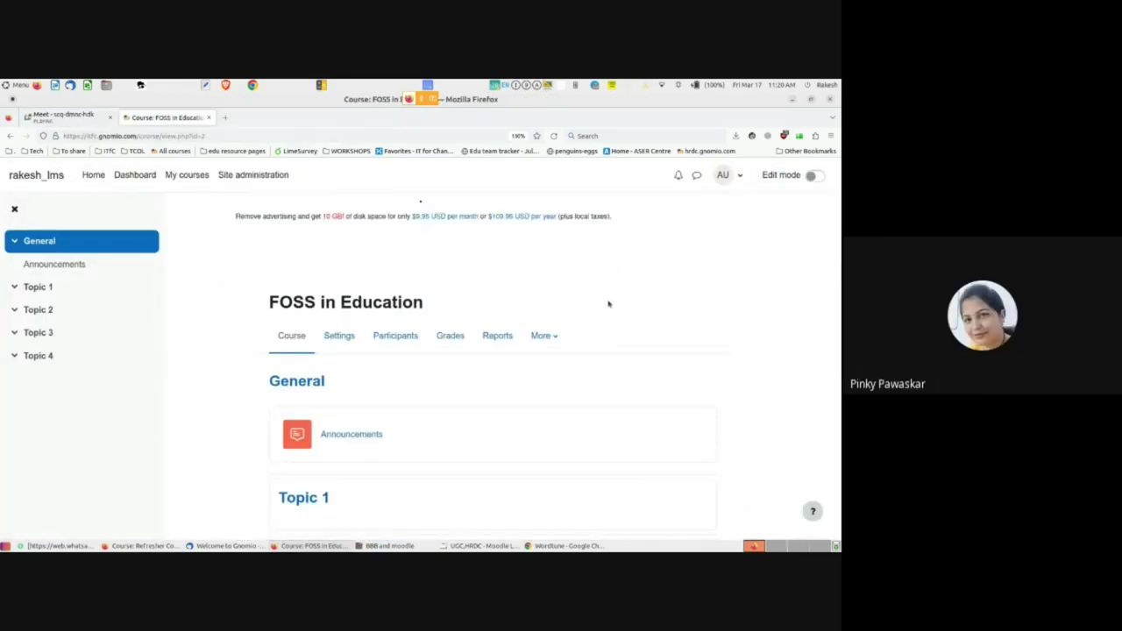
# - Turn on editing for the FOSS in Education course
pyautogui.click(815, 176)
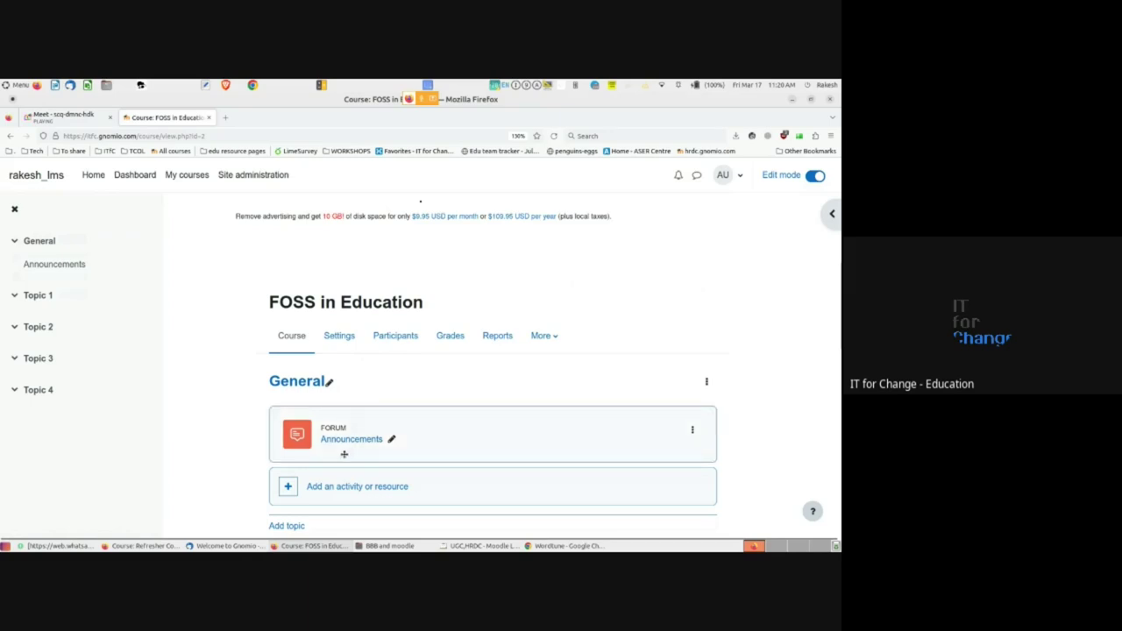
pyautogui.scroll(-3, 343, 454)
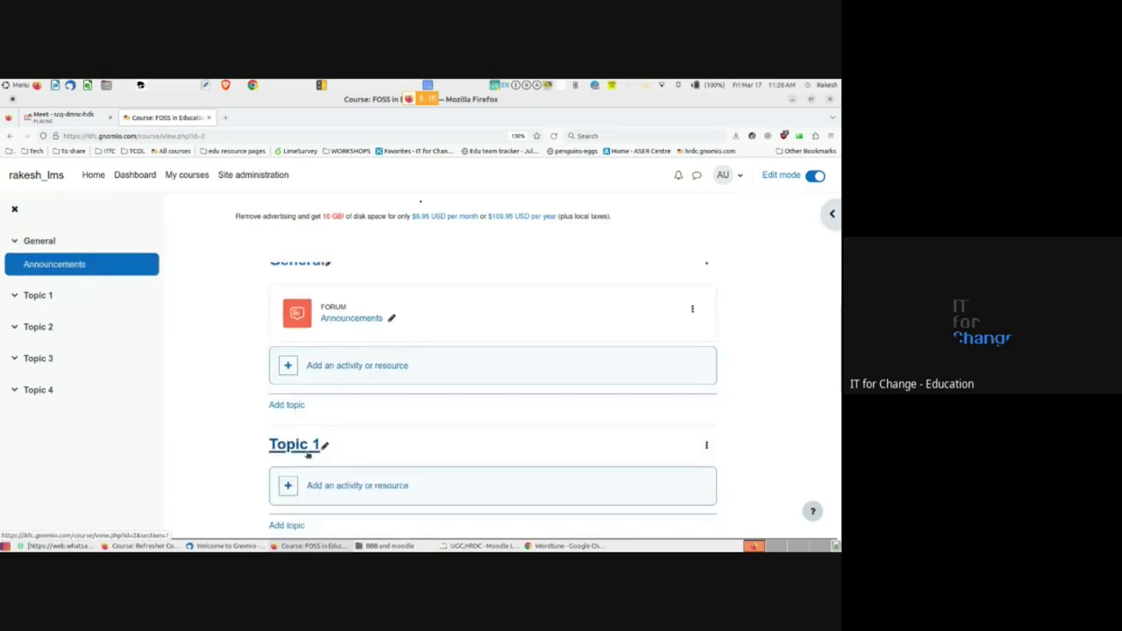
pyautogui.scroll(-4, 306, 454)
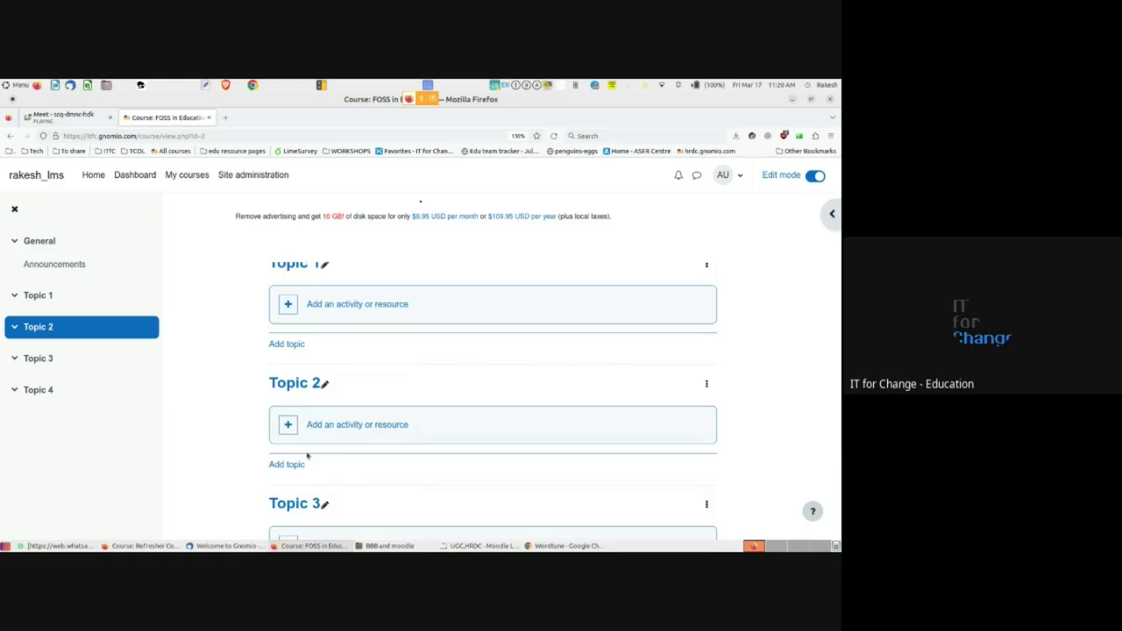
pyautogui.scroll(7, 333, 412)
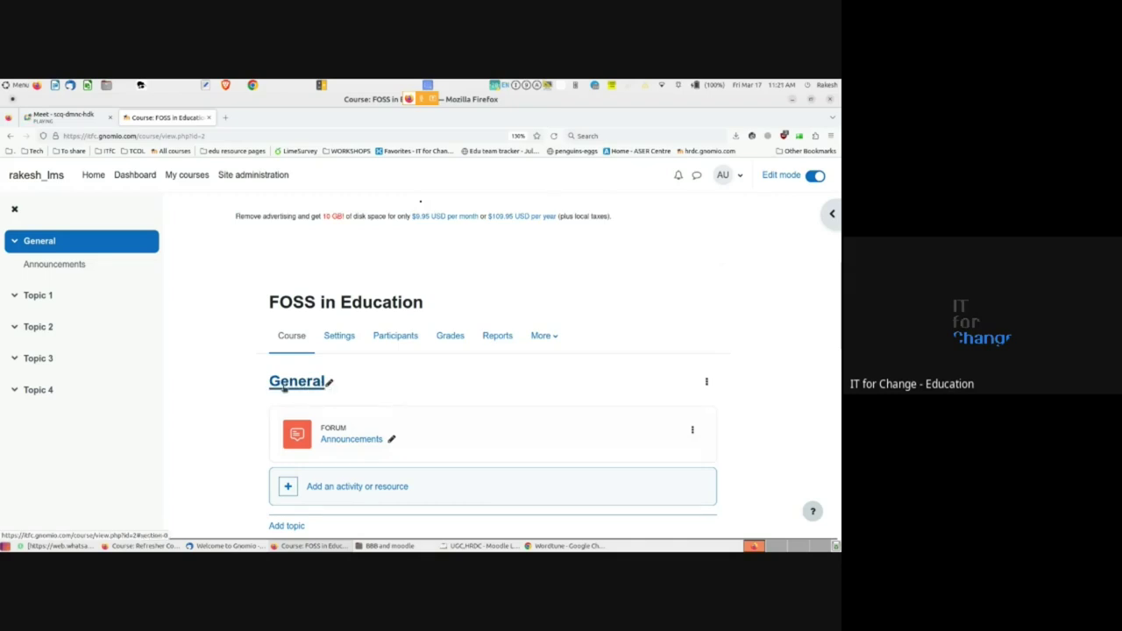
# - Retitle the General section as IMP, then turn editing off to preview it
pyautogui.click(329, 383)
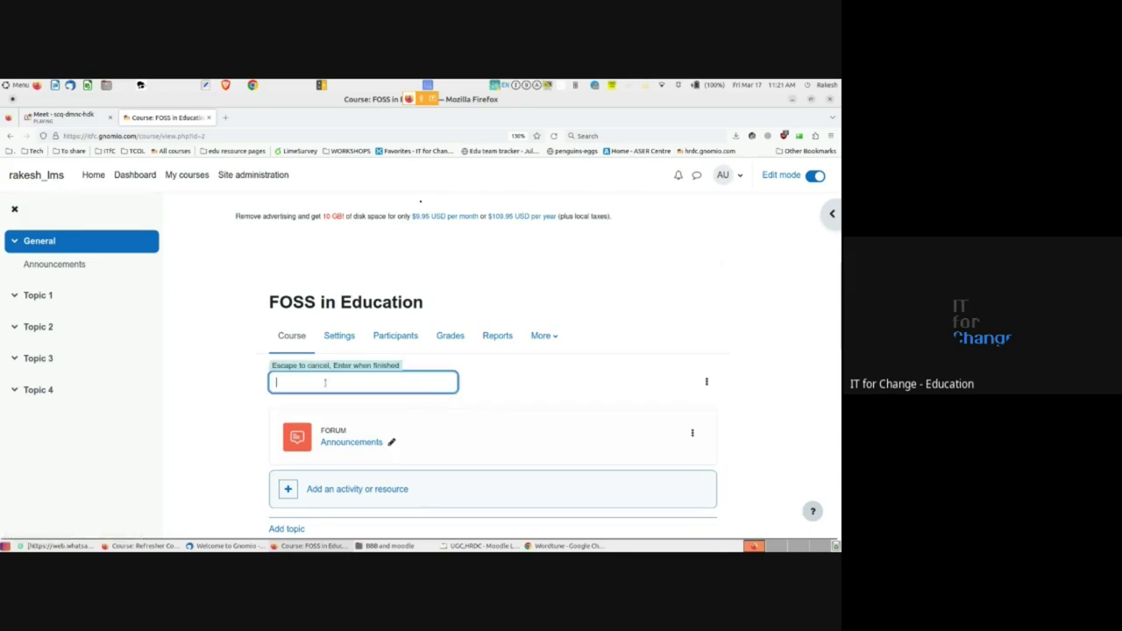
pyautogui.write('ALl the')
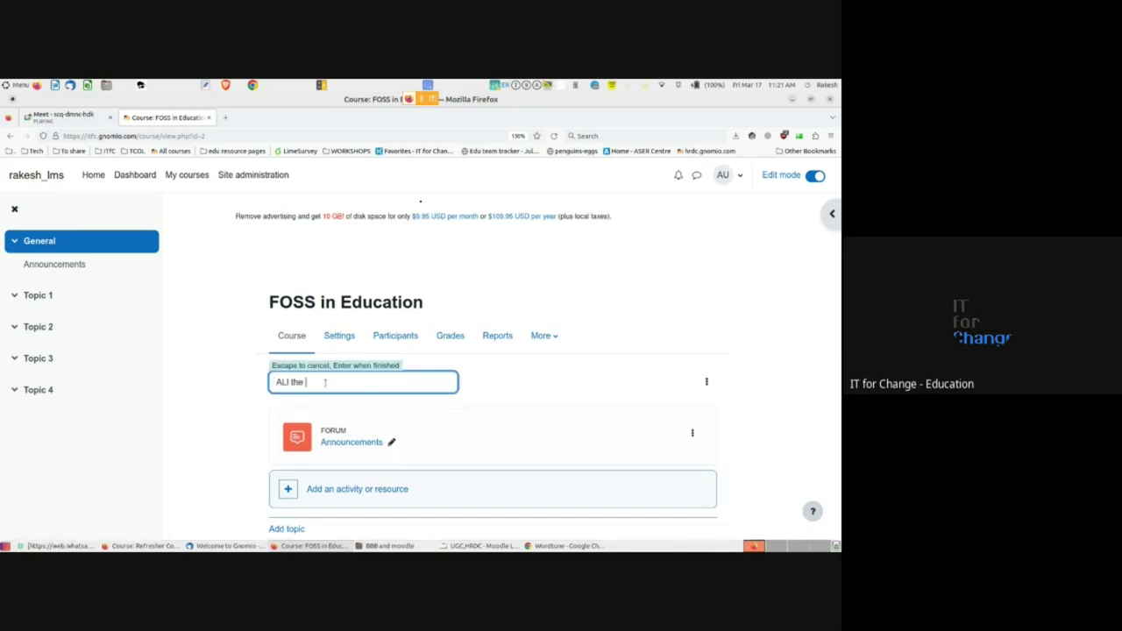
pyautogui.press('BackSpace')
pyautogui.write('l')
pyautogui.hotkey('ctrl', 'shift', 'Left')
pyautogui.hotkey('ctrl', 'shift', 'Left')
pyautogui.press('BackSpace')
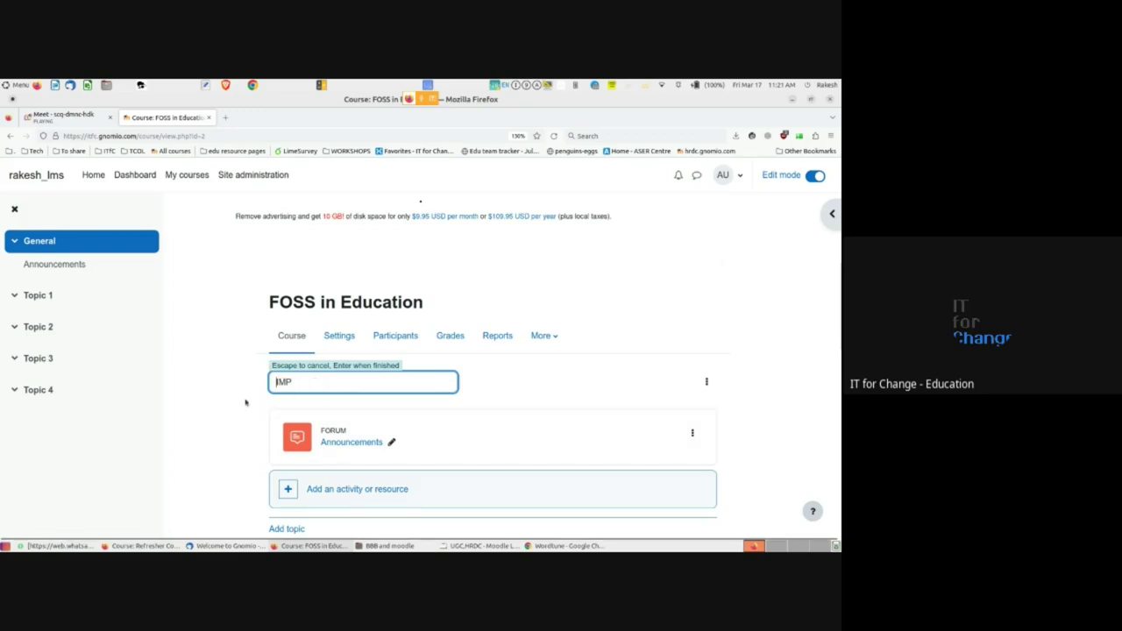
pyautogui.press('Return')
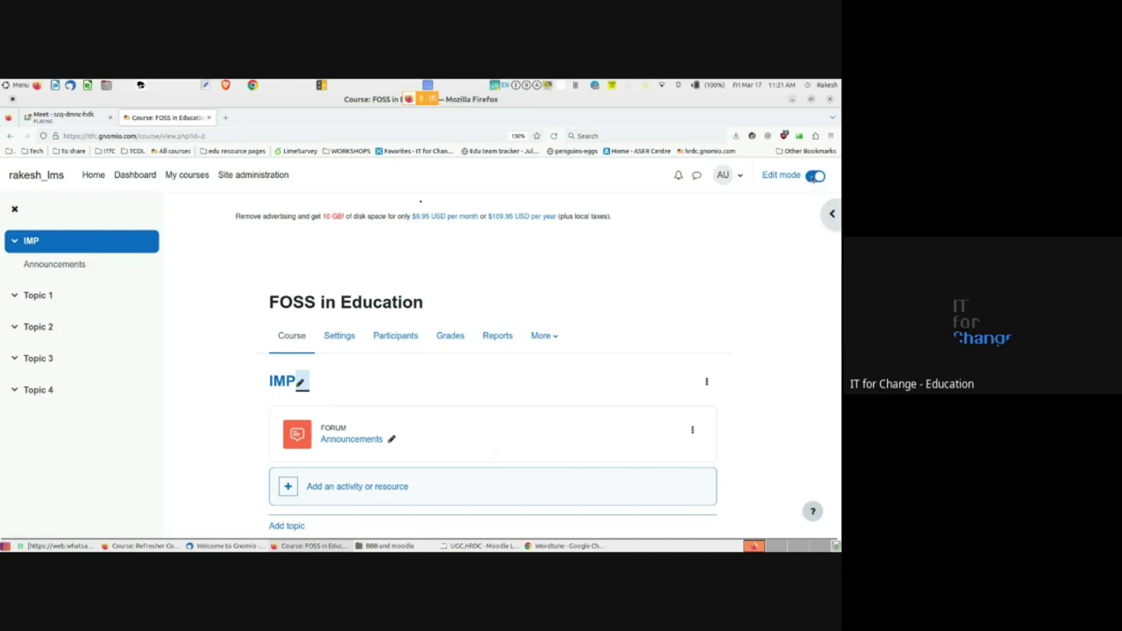
pyautogui.click(813, 176)
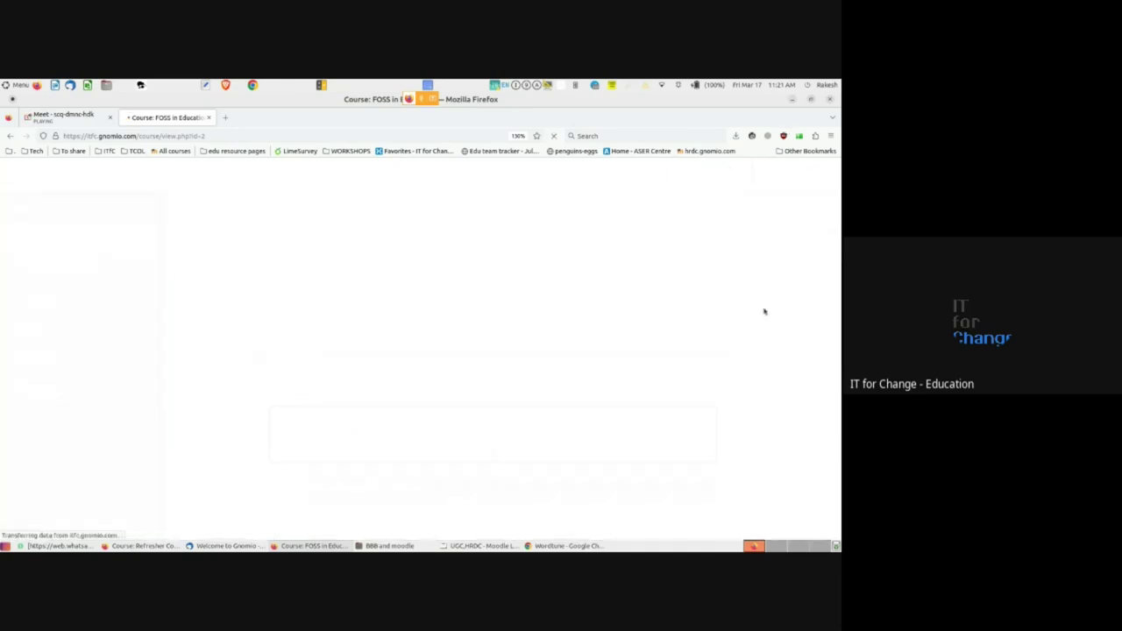
# - Turn editing back on and scroll to the IMP section holding the Announcements forum
pyautogui.scroll(-1, 331, 364)
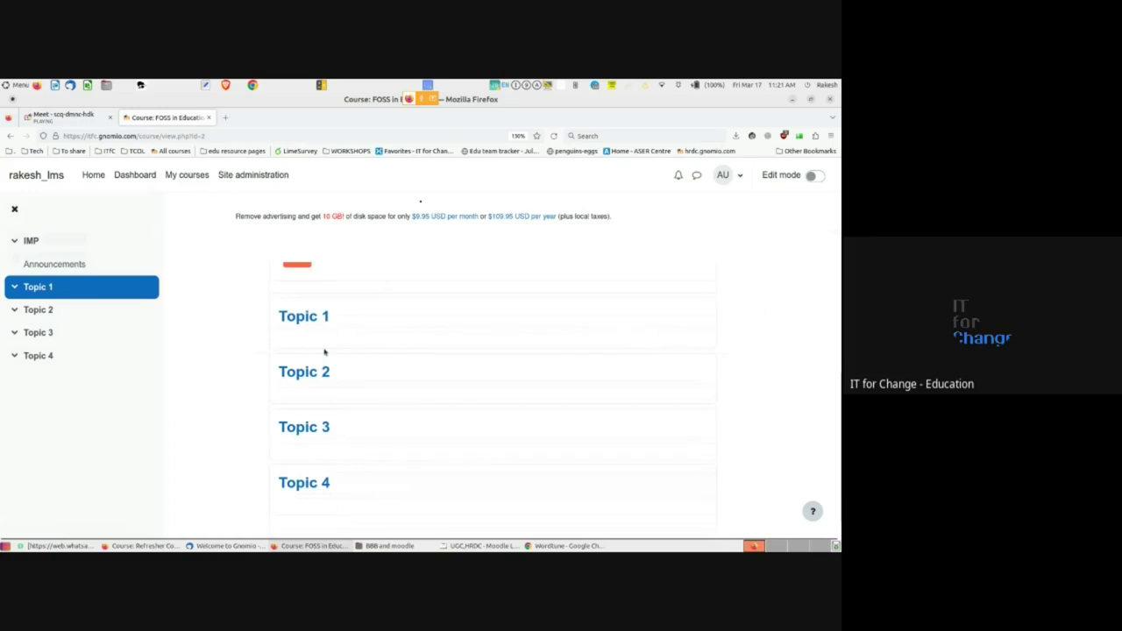
pyautogui.scroll(3, 324, 351)
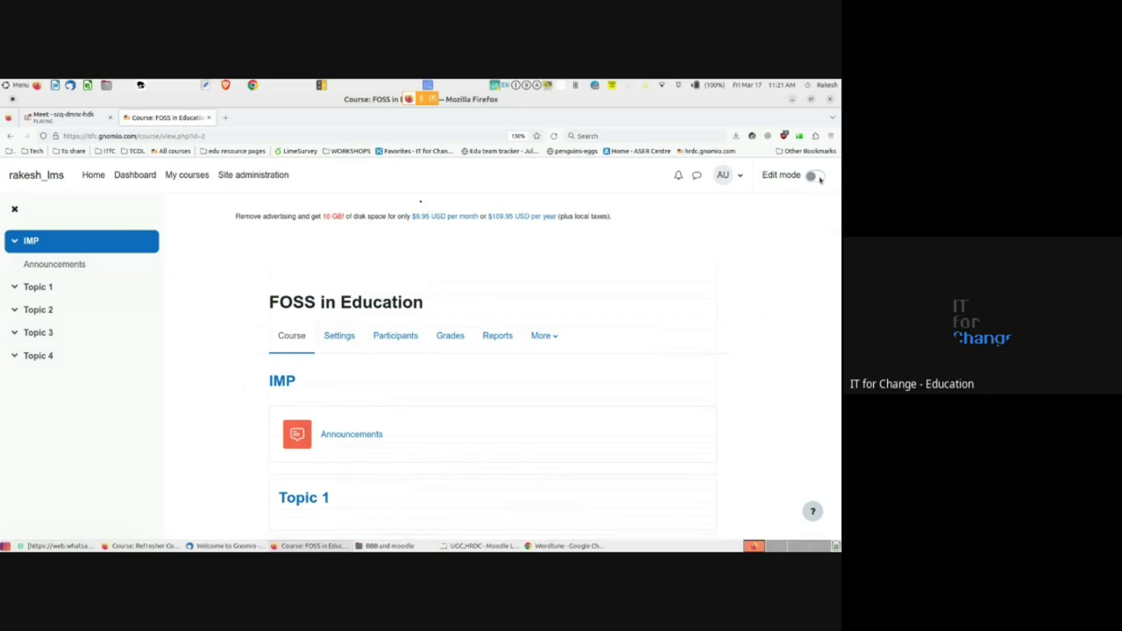
pyautogui.click(818, 177)
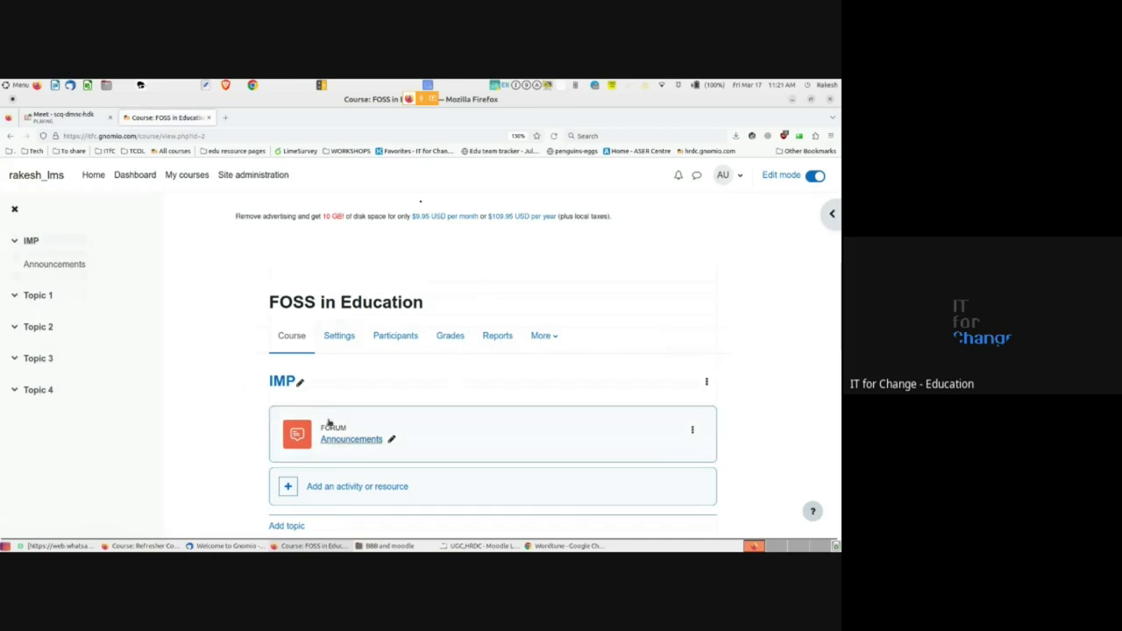
pyautogui.scroll(-5, 251, 408)
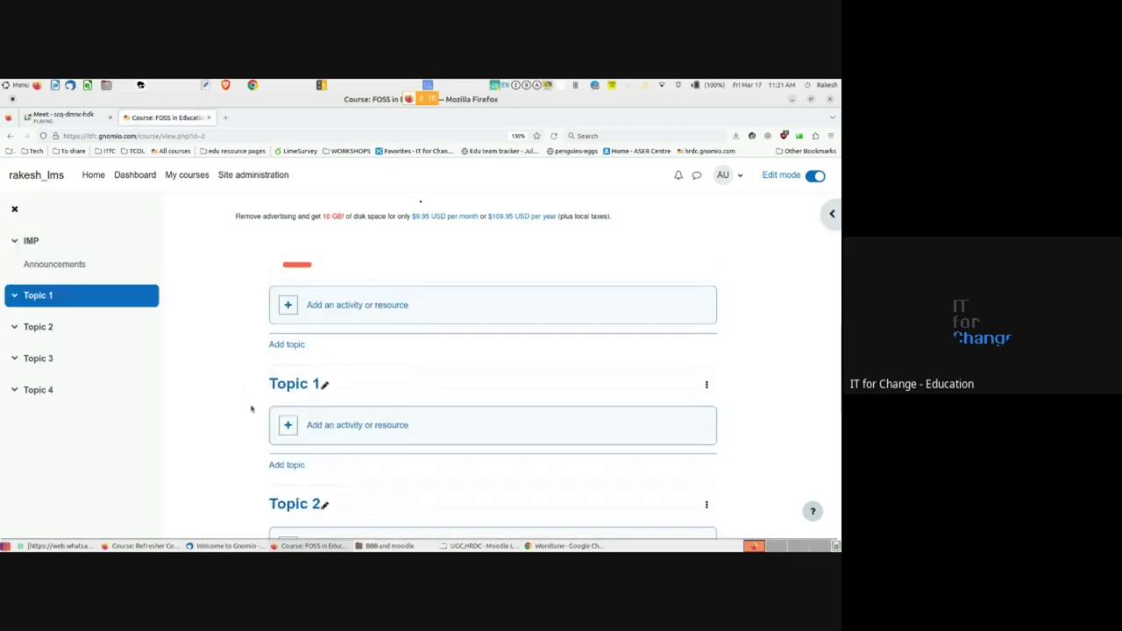
pyautogui.scroll(4, 251, 408)
pyautogui.scroll(1, 251, 408)
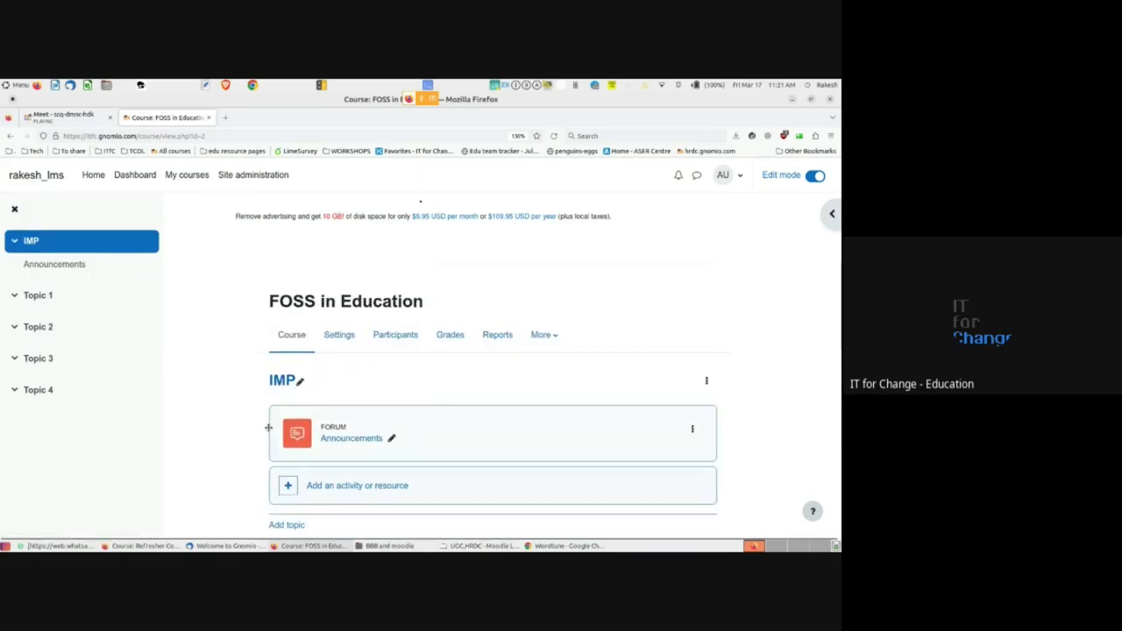
pyautogui.scroll(-4, 269, 425)
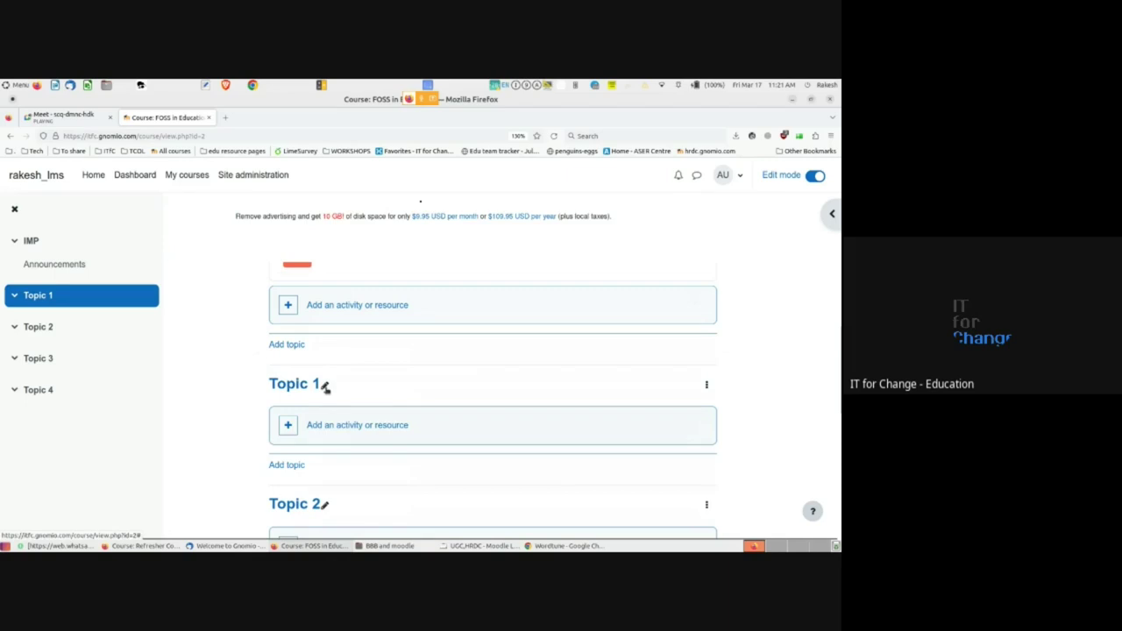
# - Rename Topic 1 to 'Background about the course'
pyautogui.click(324, 386)
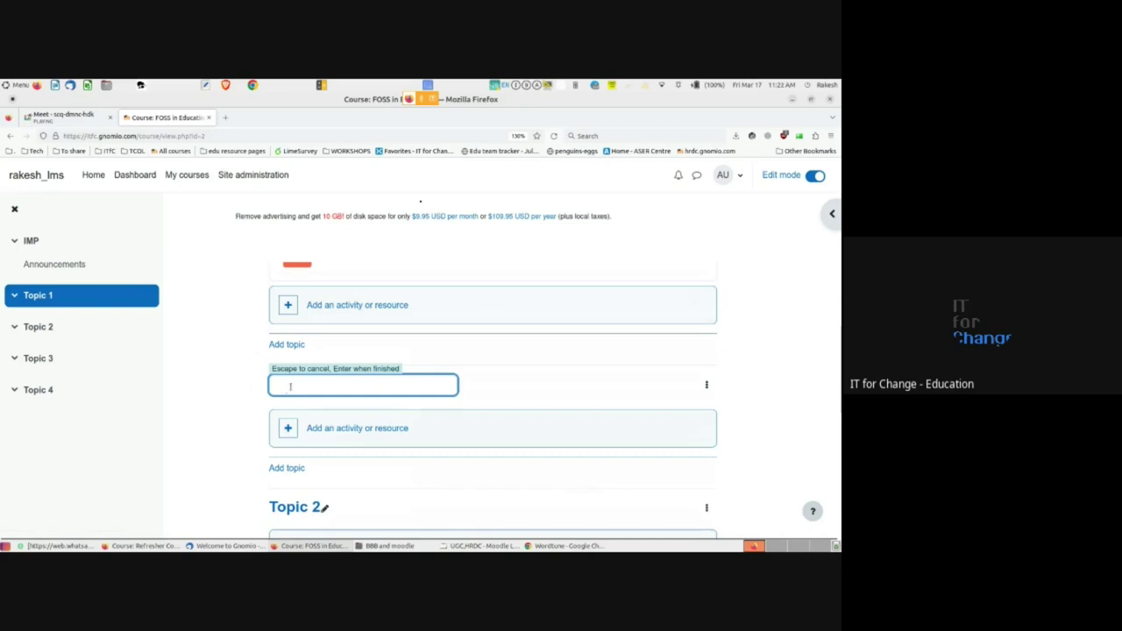
pyautogui.write('About FOSS')
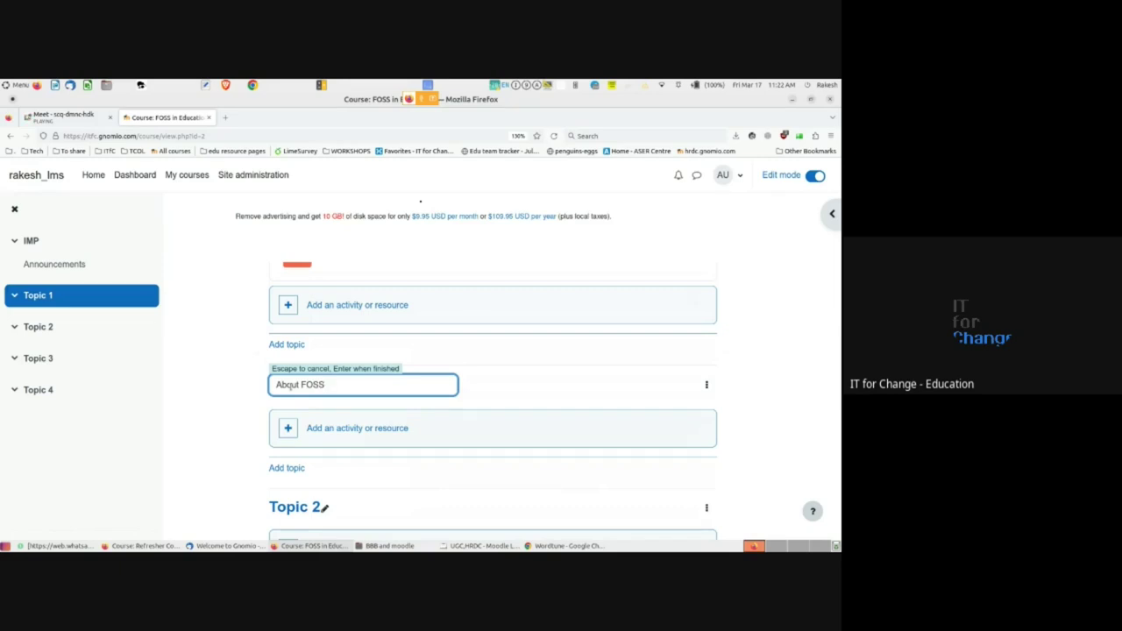
pyautogui.hotkey('ctrl', 'a')
pyautogui.press('BackSpace')
pyautogui.write('Background about the course')
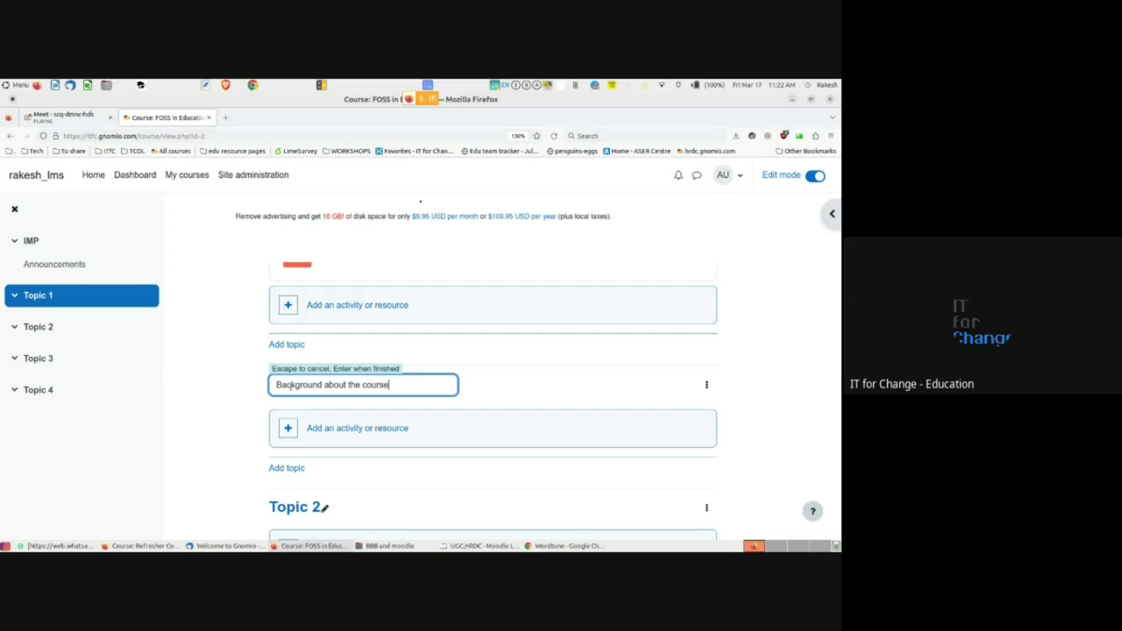
pyautogui.press('Return')
# - Rename Topic 2 to 'Objective of the course' and Topic 3 to 'About FOSS'
pyautogui.scroll(-2, 257, 444)
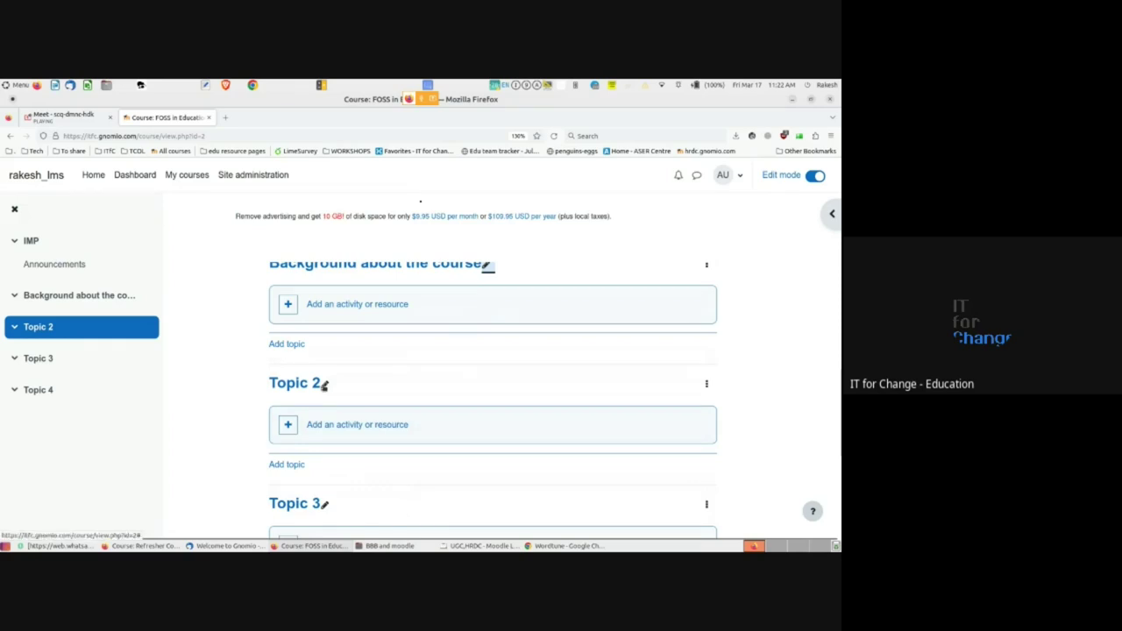
pyautogui.click(324, 384)
pyautogui.write('Objective of the course')
pyautogui.press('Return')
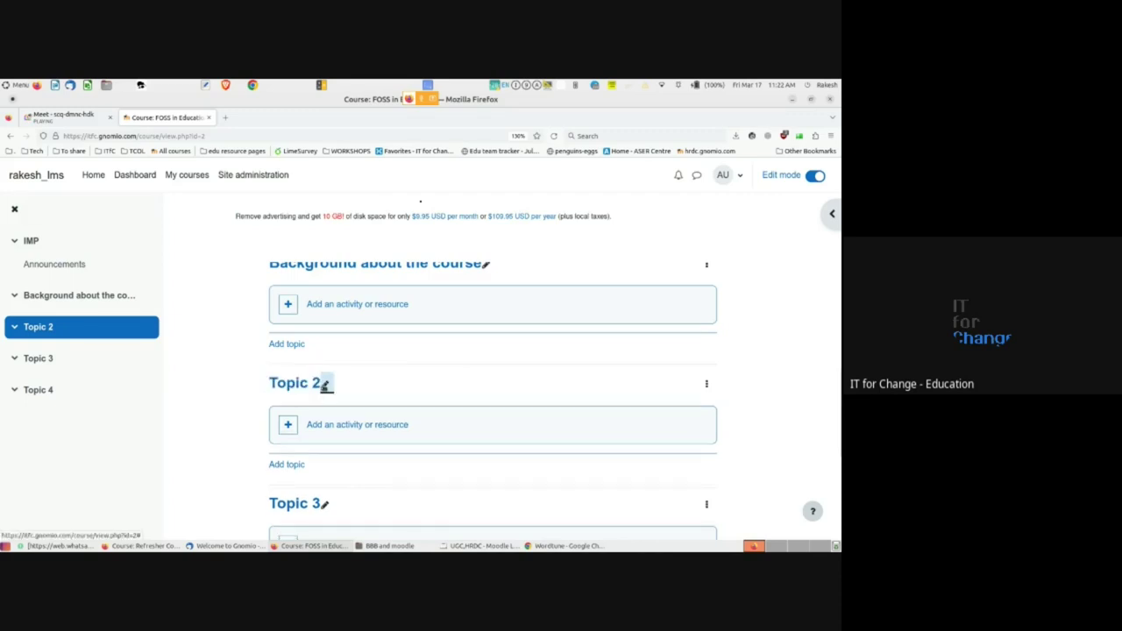
pyautogui.scroll(-1, 257, 484)
pyautogui.scroll(-1, 257, 483)
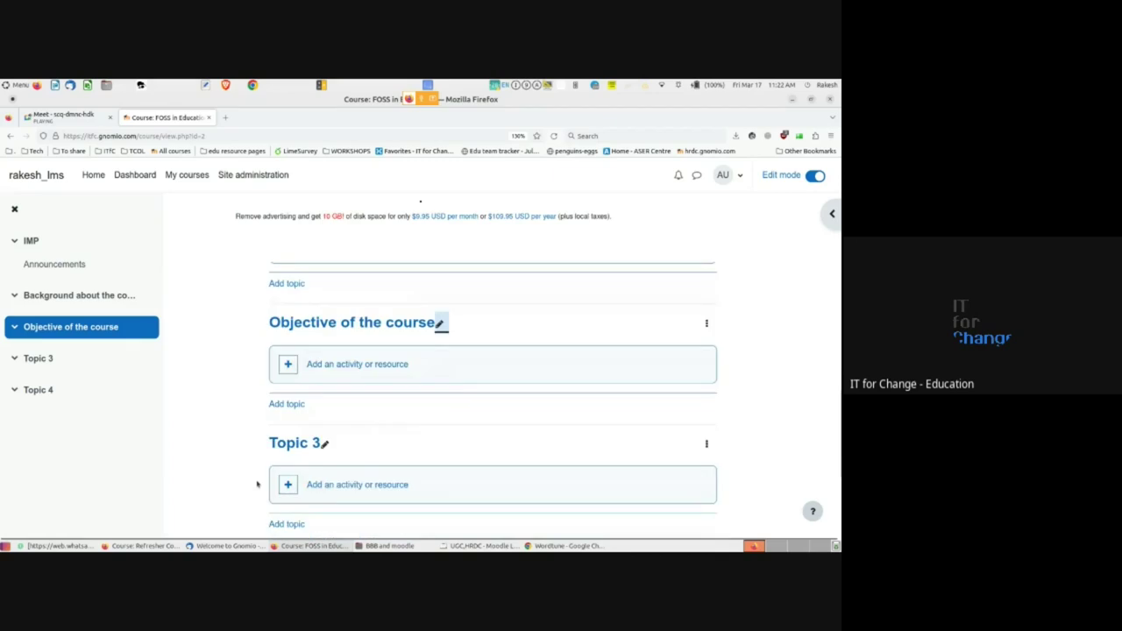
pyautogui.click(323, 443)
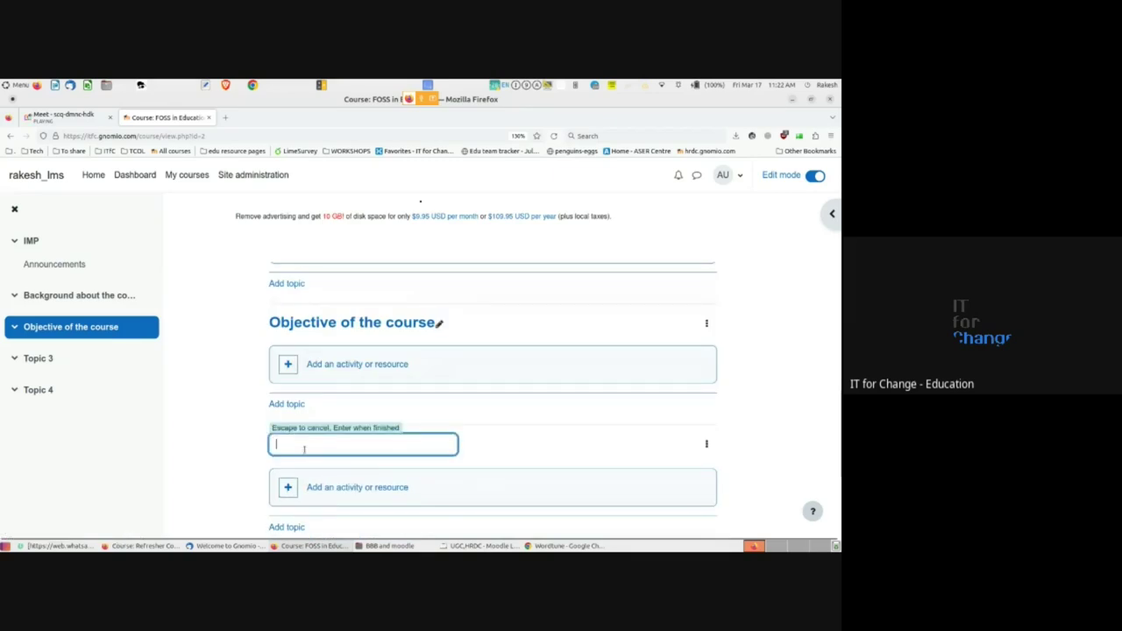
pyautogui.write('About ')
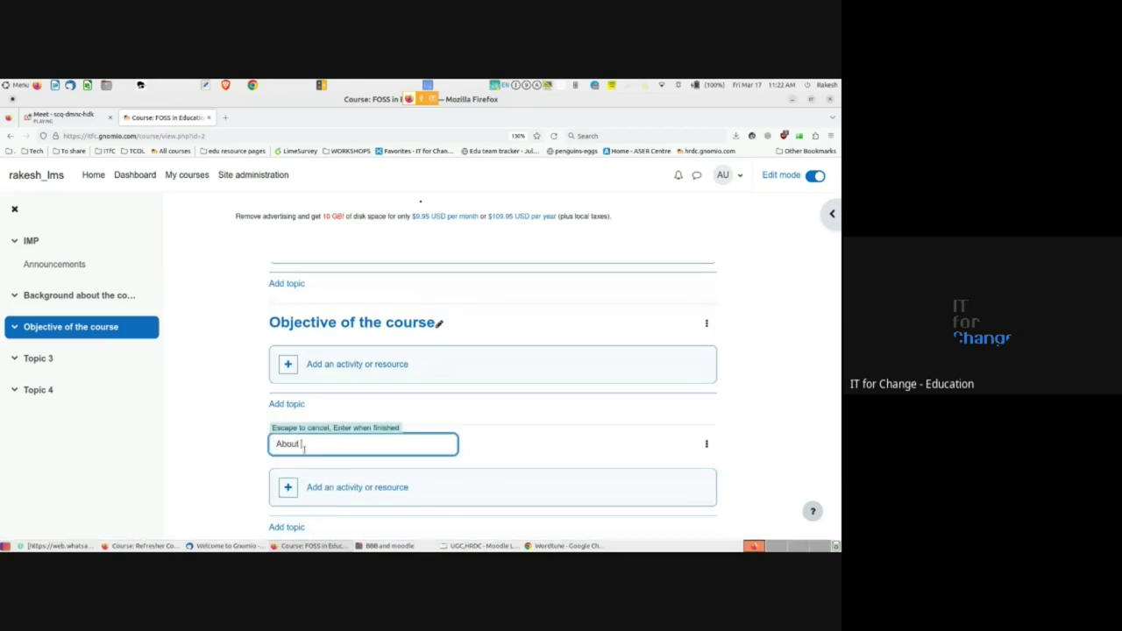
pyautogui.write('FOSS')
pyautogui.press('Return')
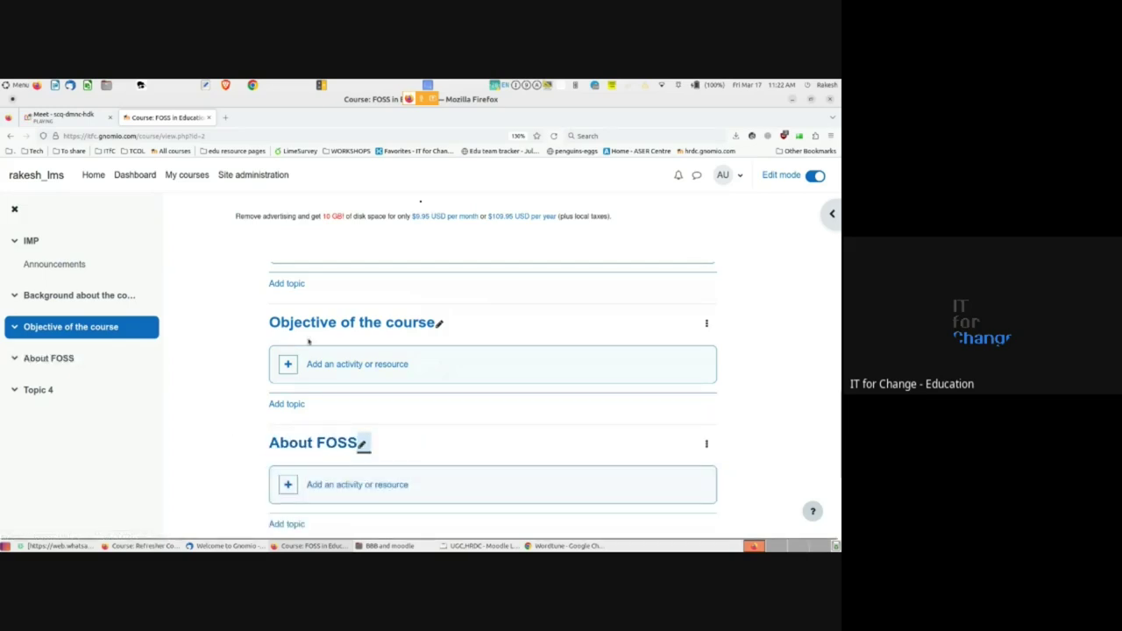
pyautogui.scroll(3, 322, 342)
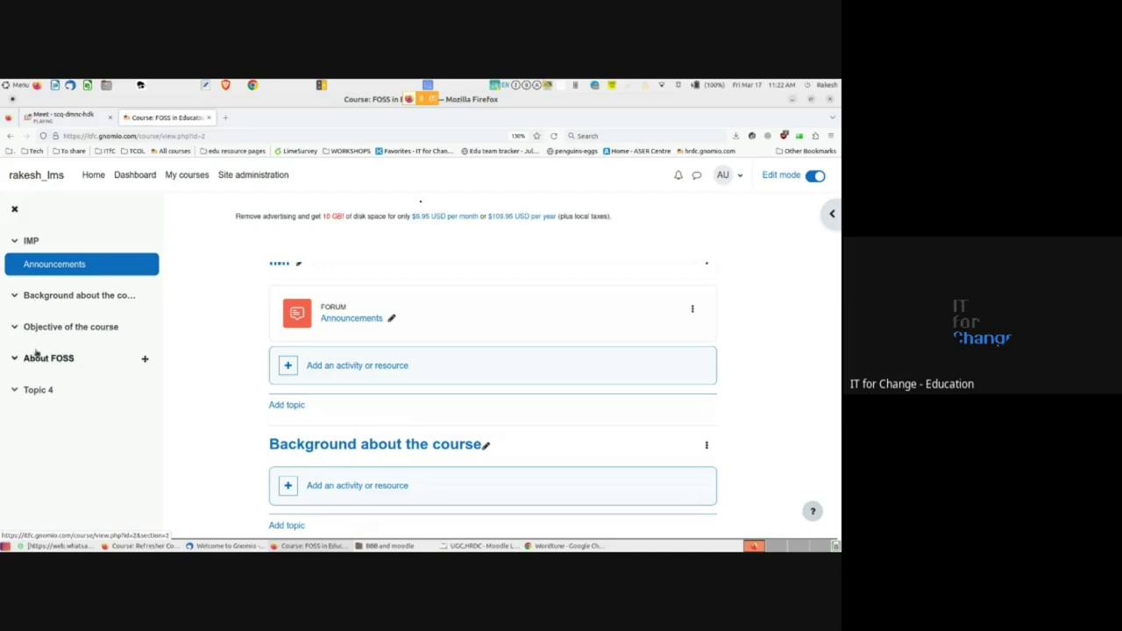
pyautogui.scroll(-5, 220, 392)
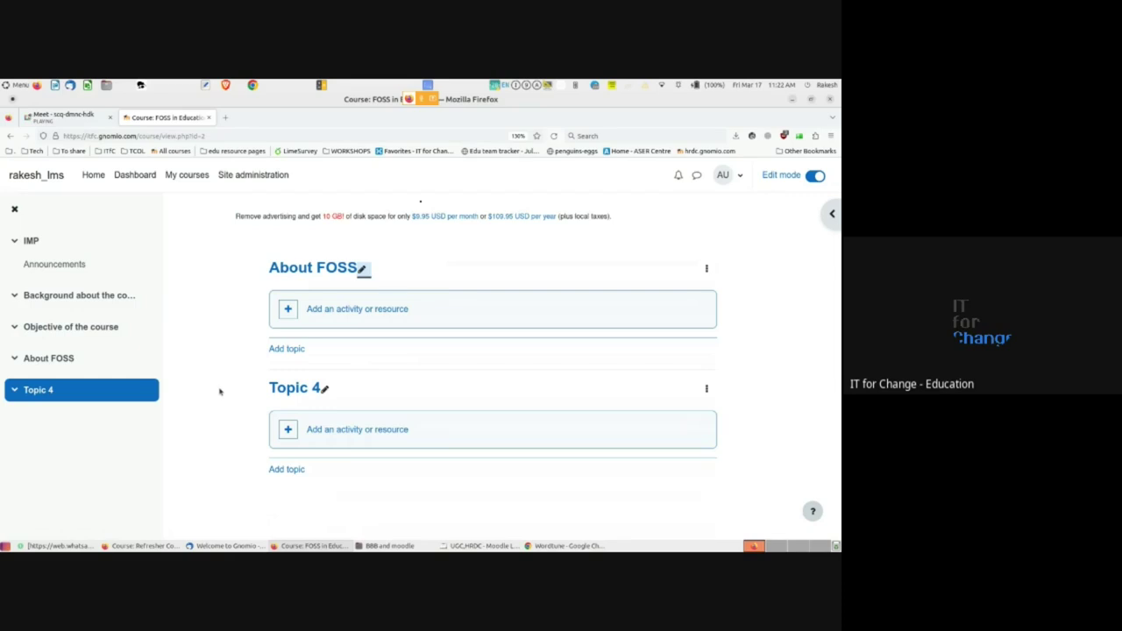
pyautogui.scroll(4, 221, 391)
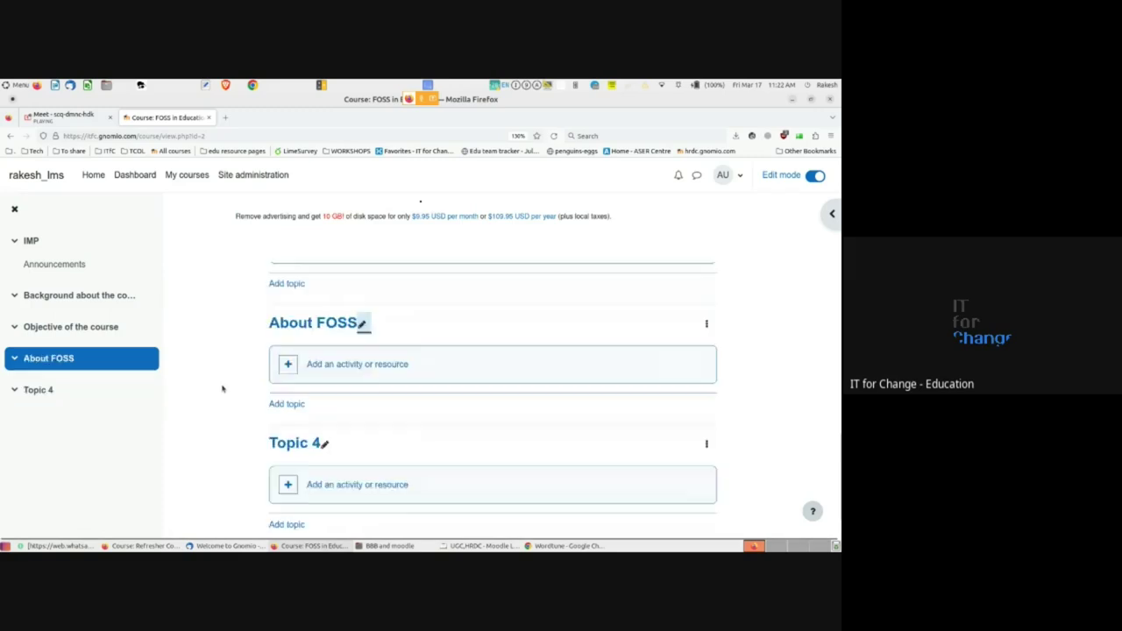
pyautogui.scroll(3, 223, 388)
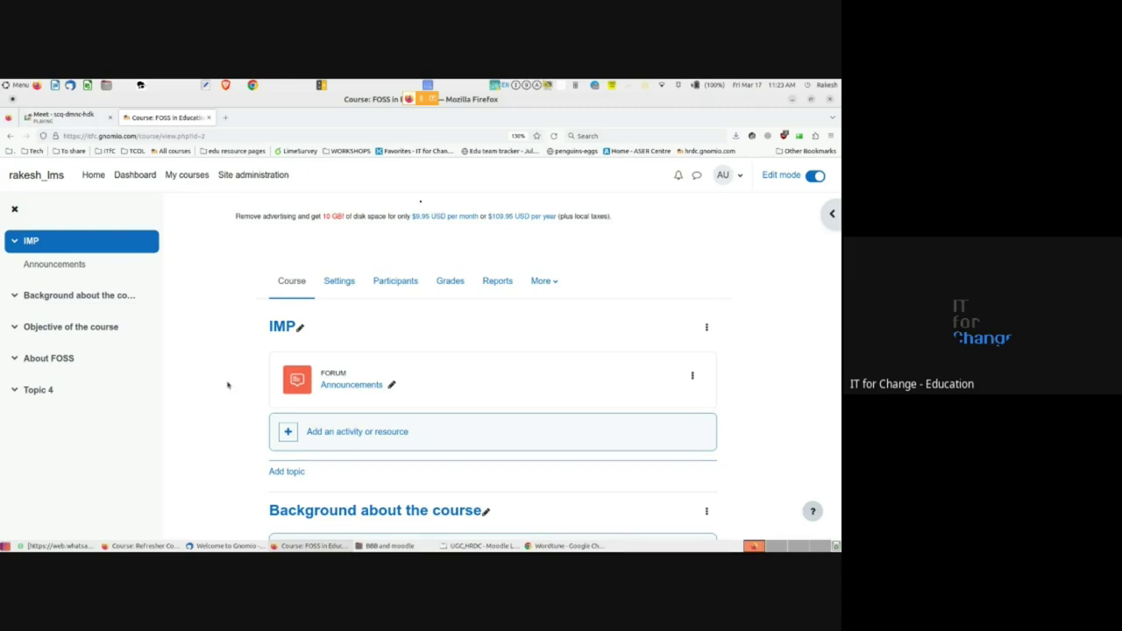
pyautogui.scroll(-1, 252, 448)
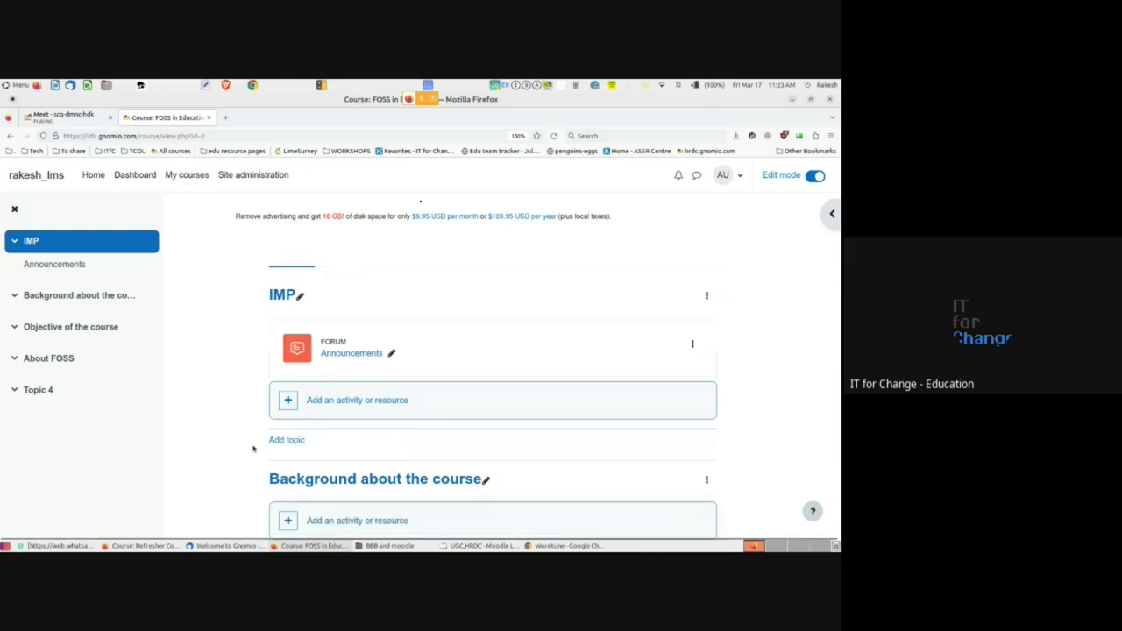
pyautogui.scroll(-5, 253, 449)
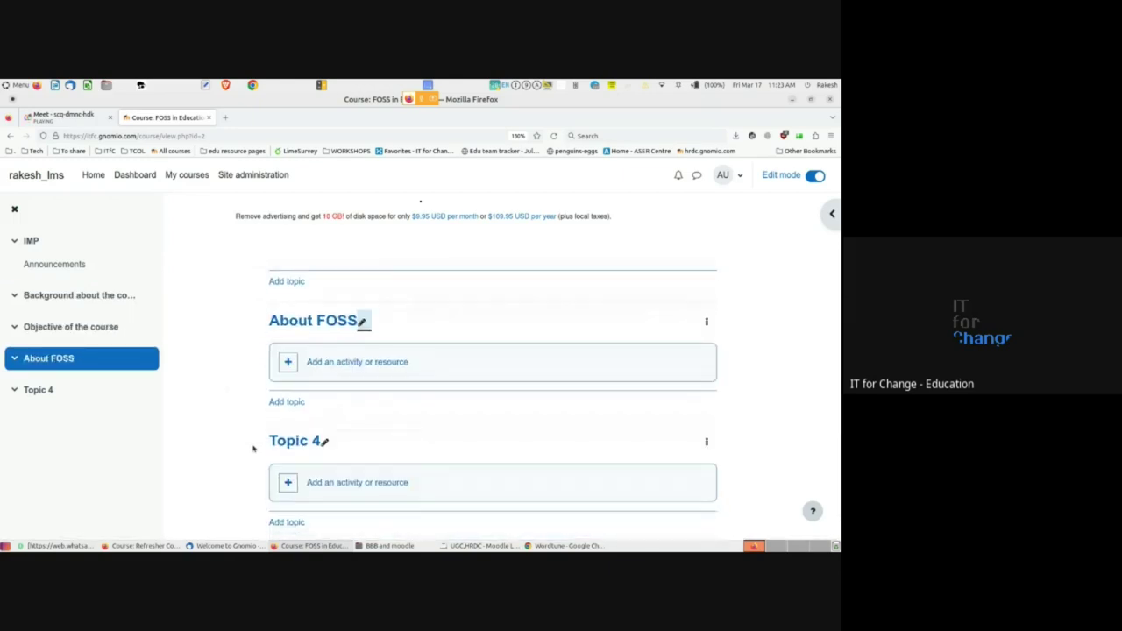
pyautogui.scroll(-1, 252, 449)
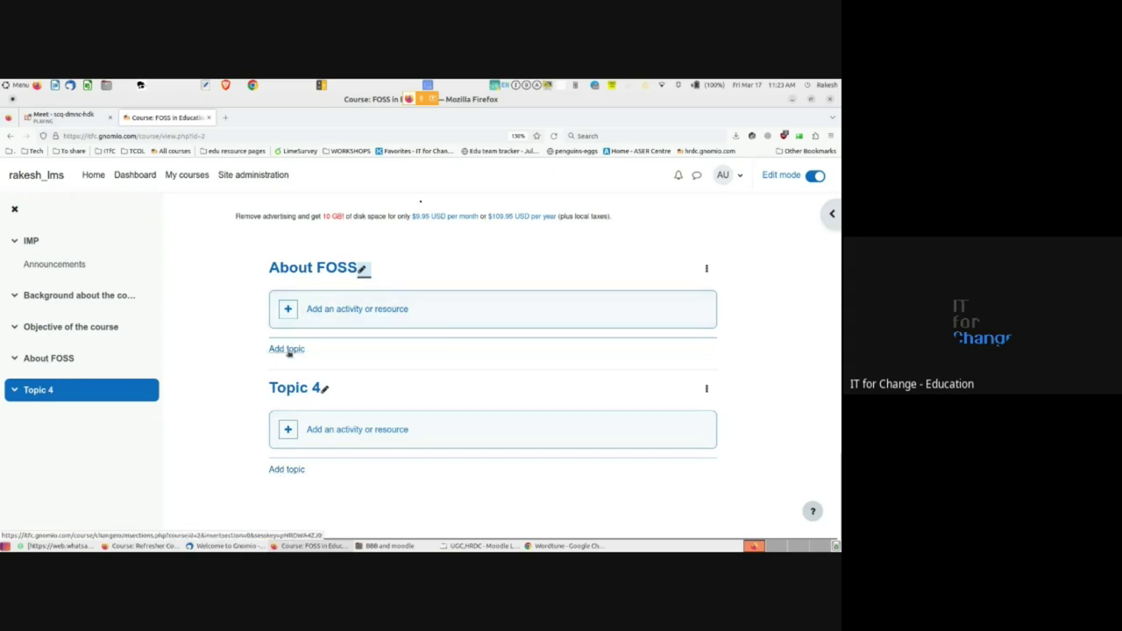
pyautogui.scroll(2, 290, 351)
pyautogui.scroll(-2, 308, 458)
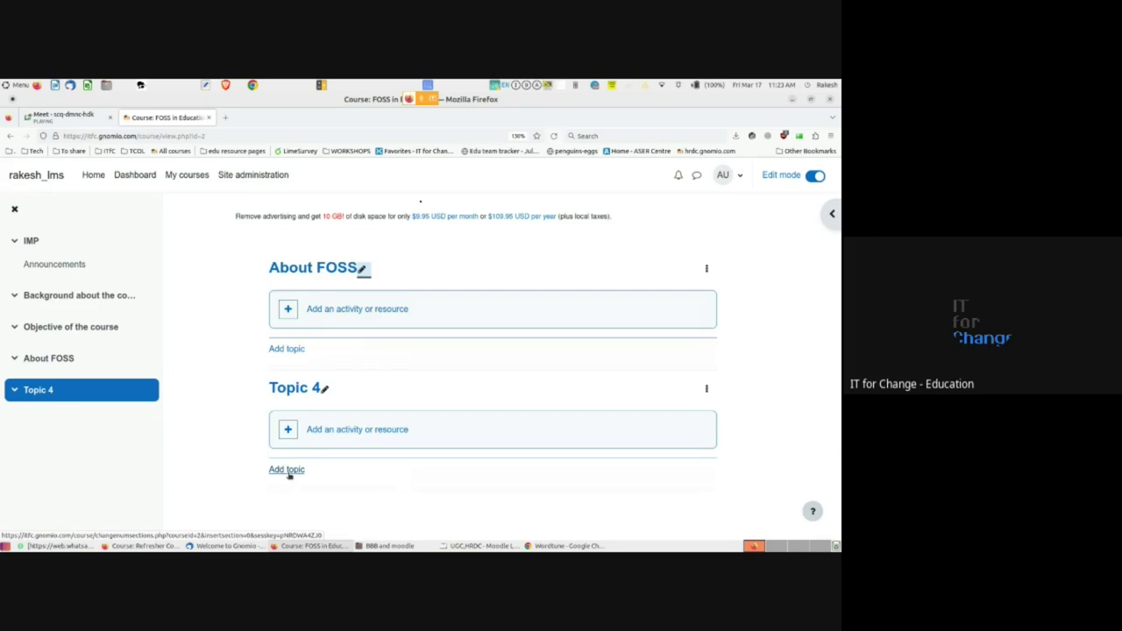
pyautogui.scroll(4, 253, 384)
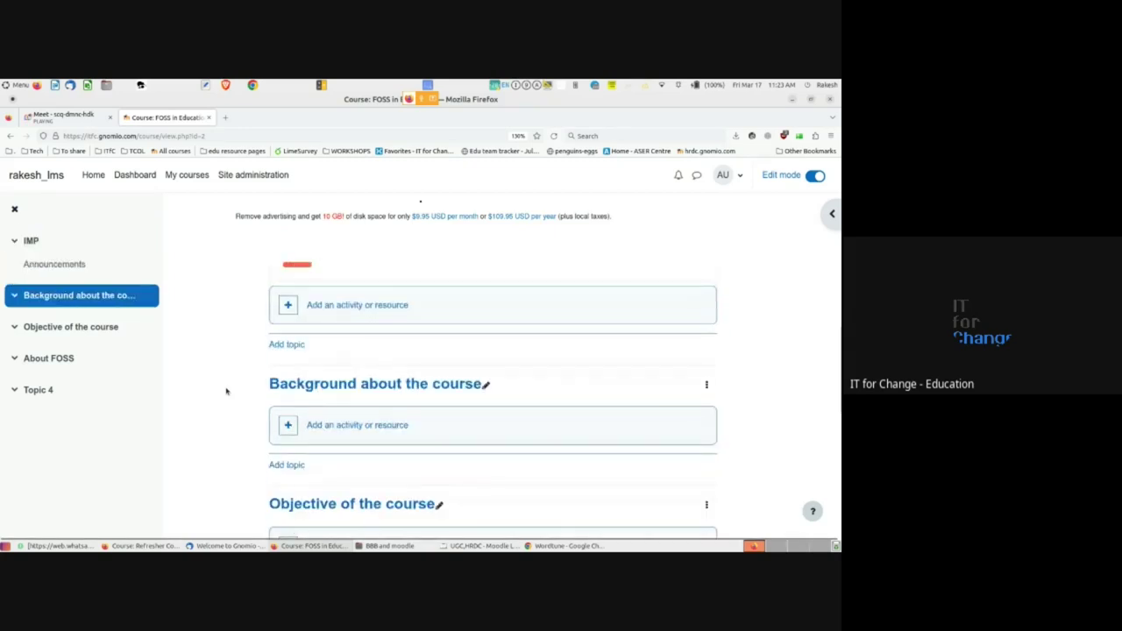
pyautogui.click(706, 386)
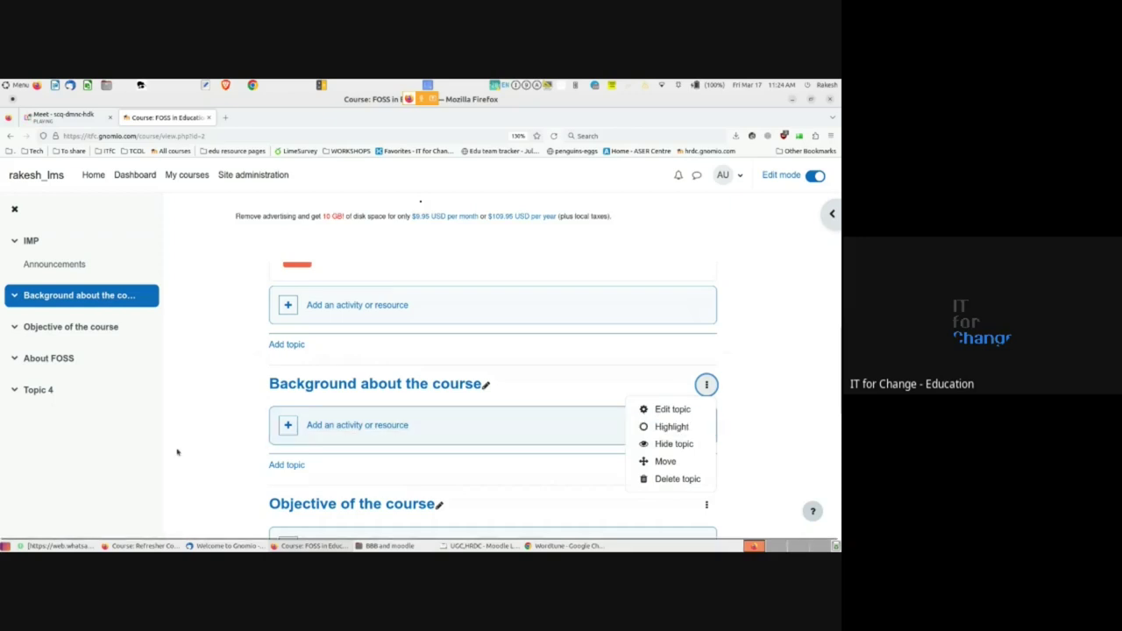
pyautogui.click(213, 453)
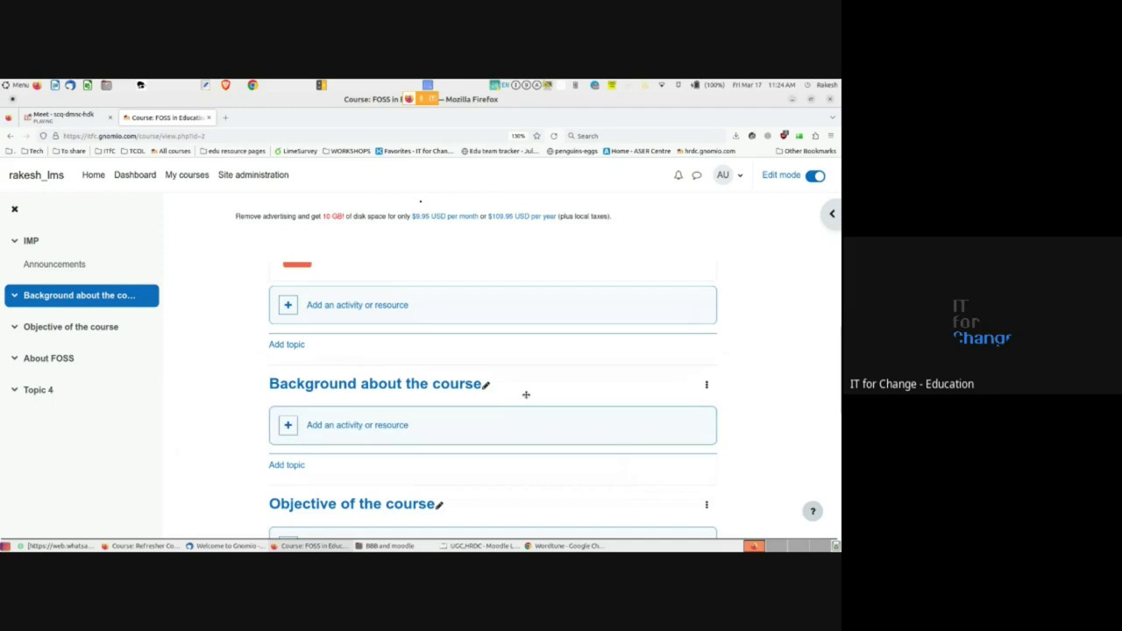
pyautogui.click(378, 426)
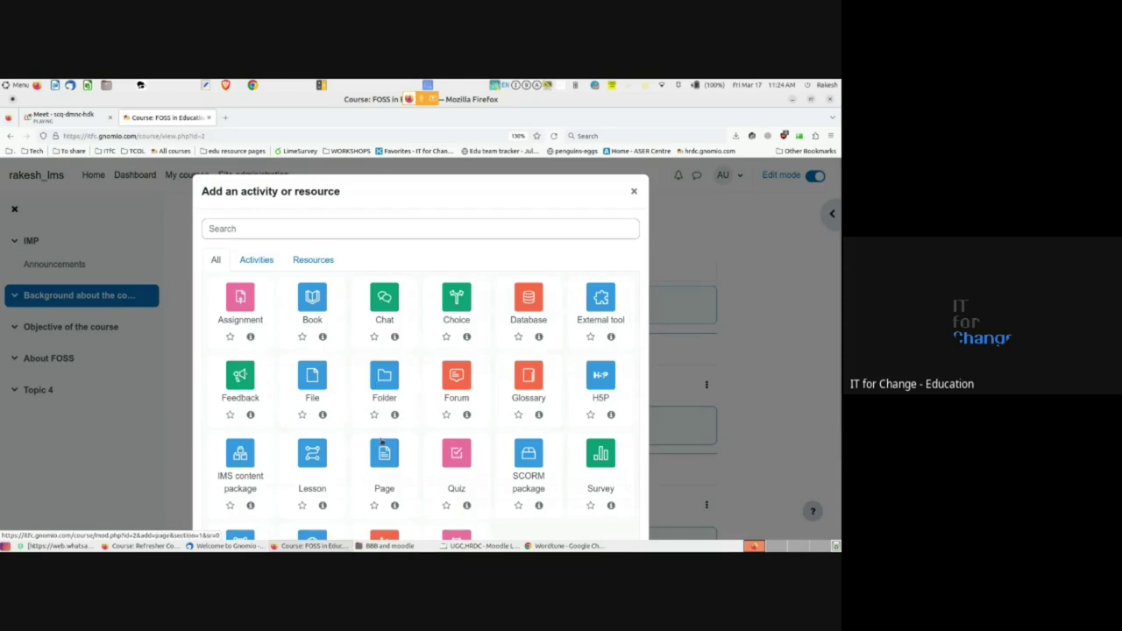
pyautogui.scroll(-3, 381, 443)
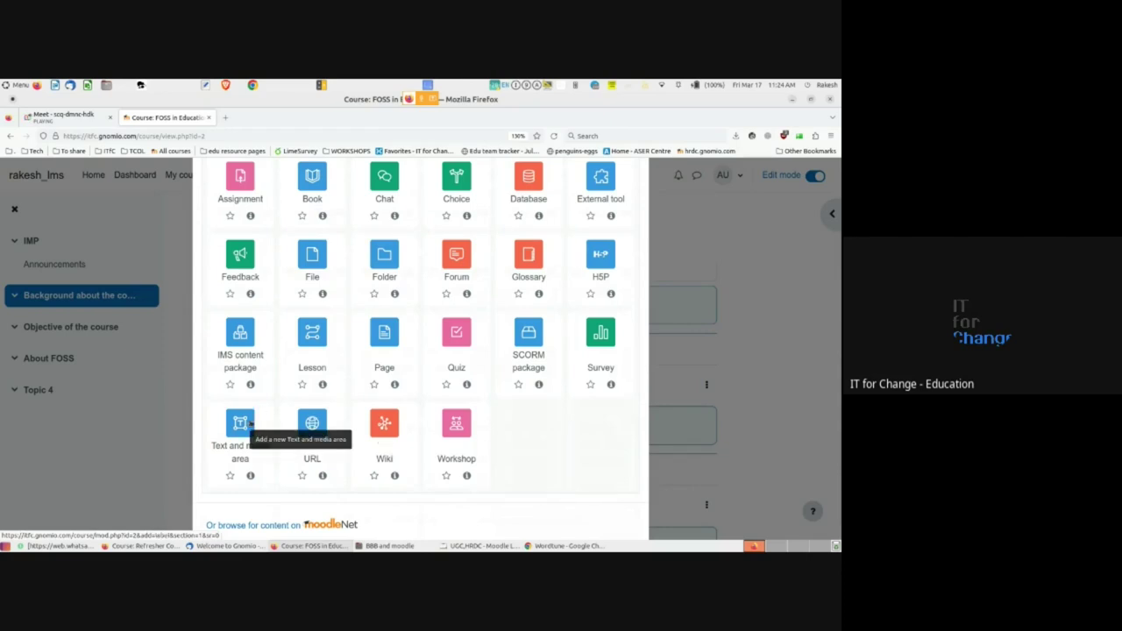
pyautogui.scroll(3, 421, 351)
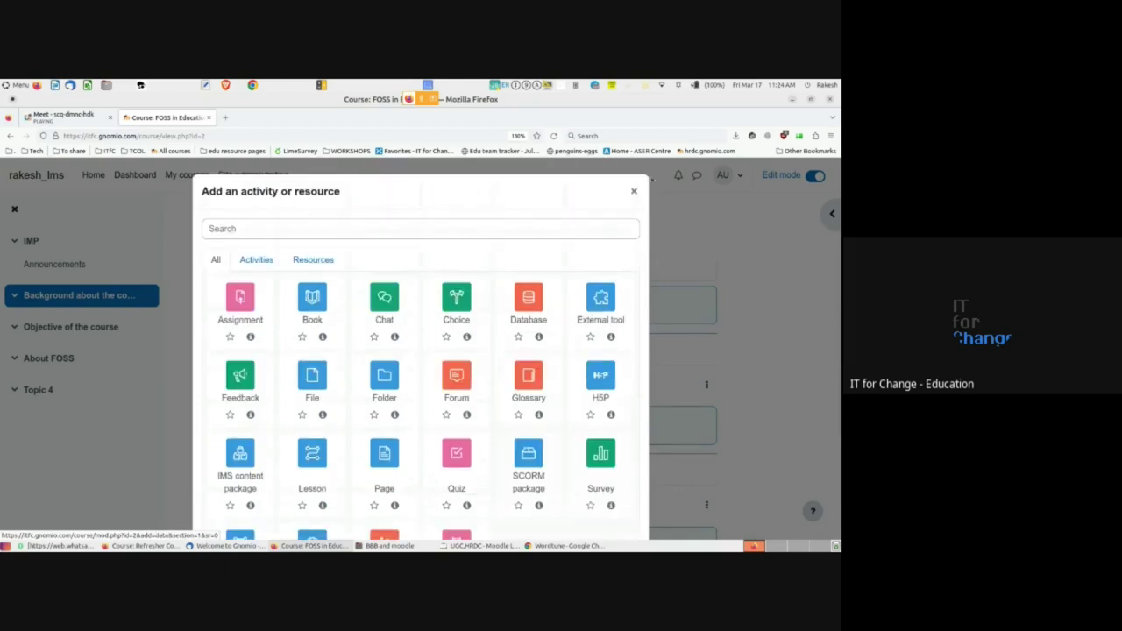
pyautogui.click(632, 187)
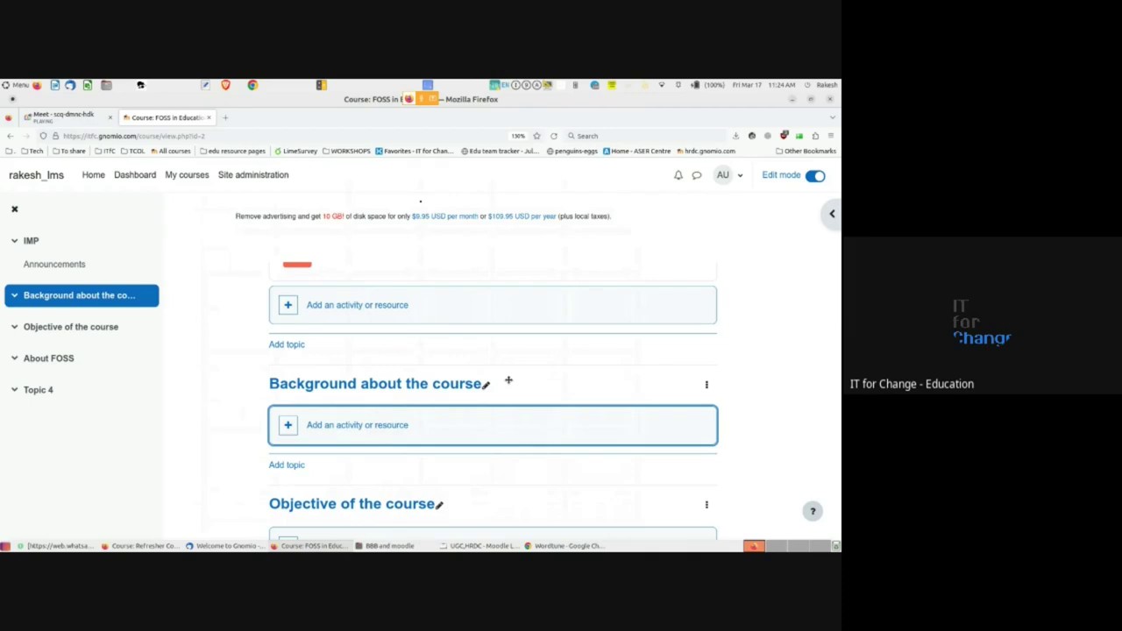
pyautogui.hotkey('alt', 'Tab')
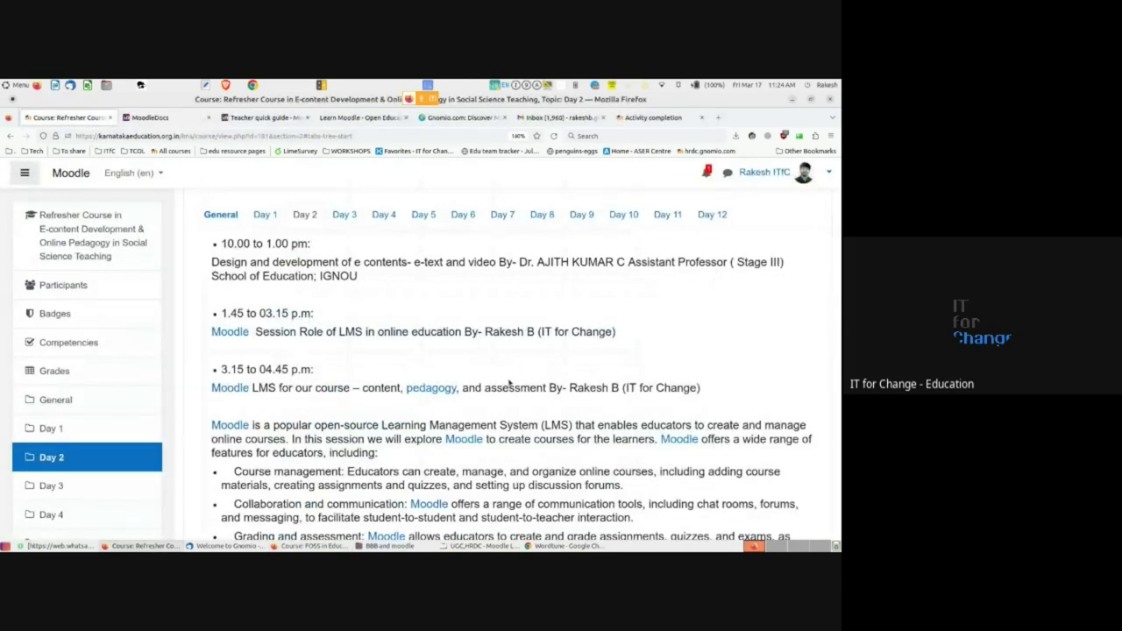
pyautogui.hotkey('alt', 'Tab')
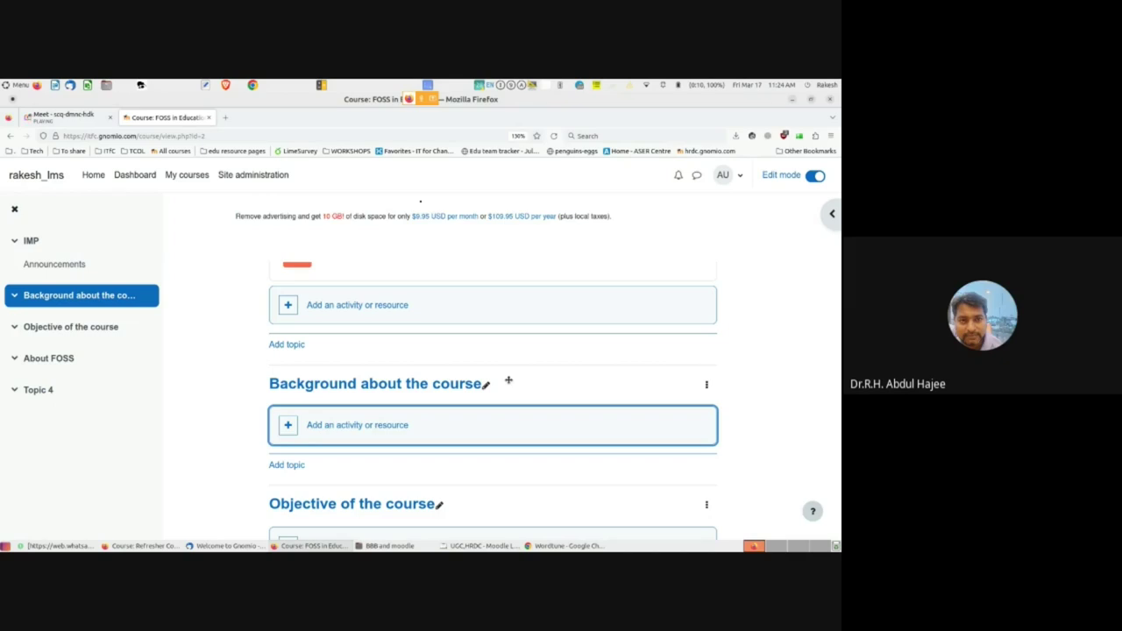
pyautogui.scroll(5, 526, 366)
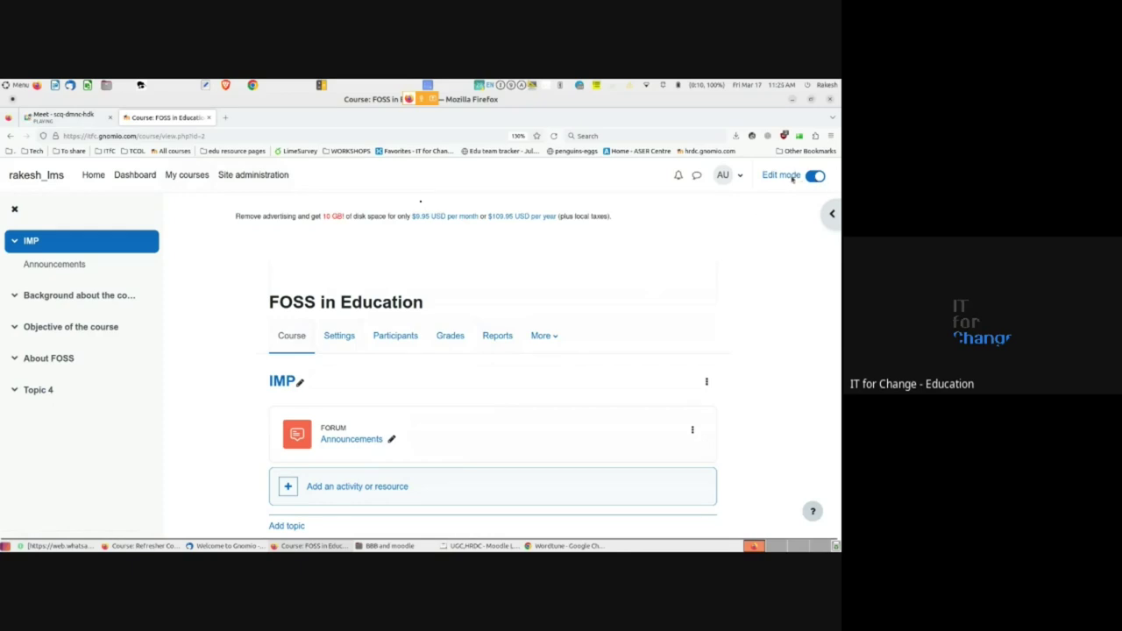
pyautogui.scroll(-3, 441, 453)
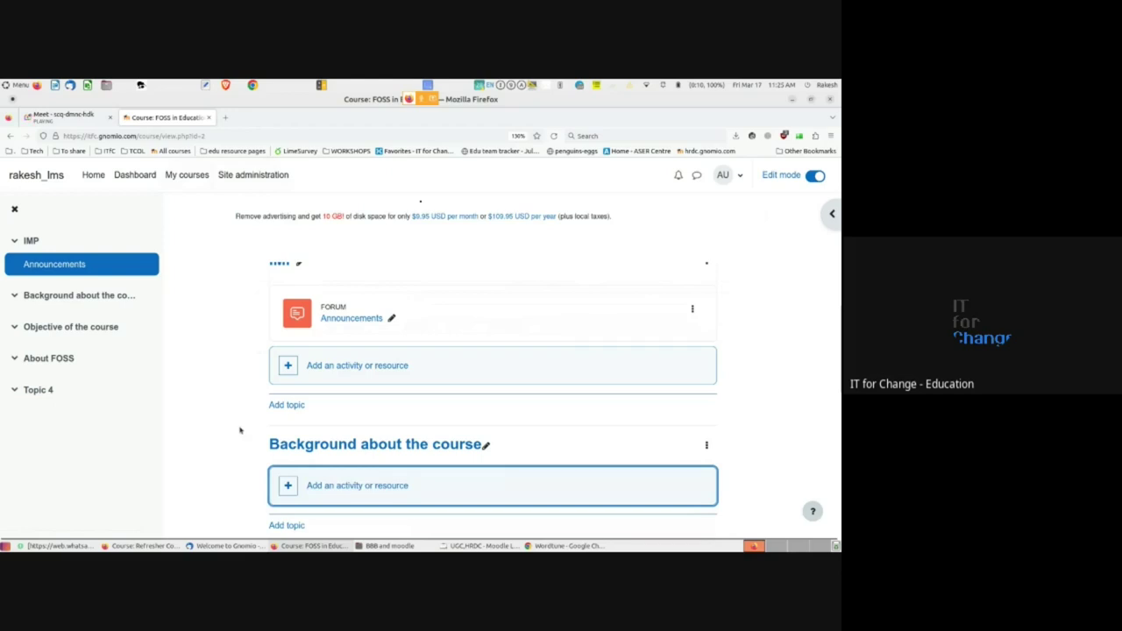
pyautogui.scroll(-1, 240, 430)
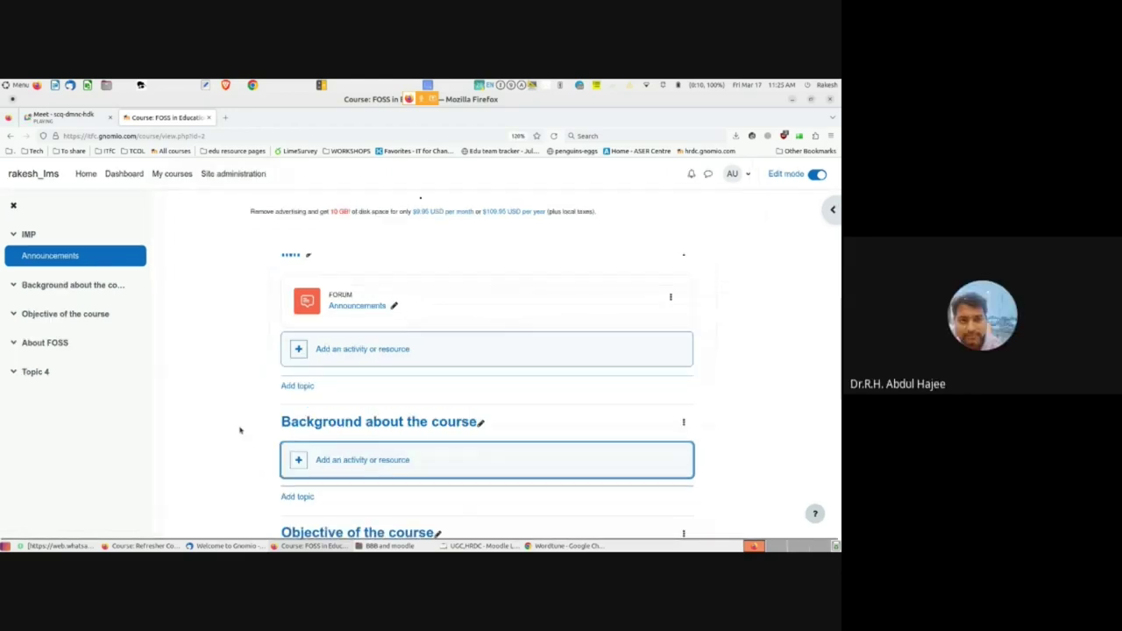
pyautogui.scroll(1, 240, 430)
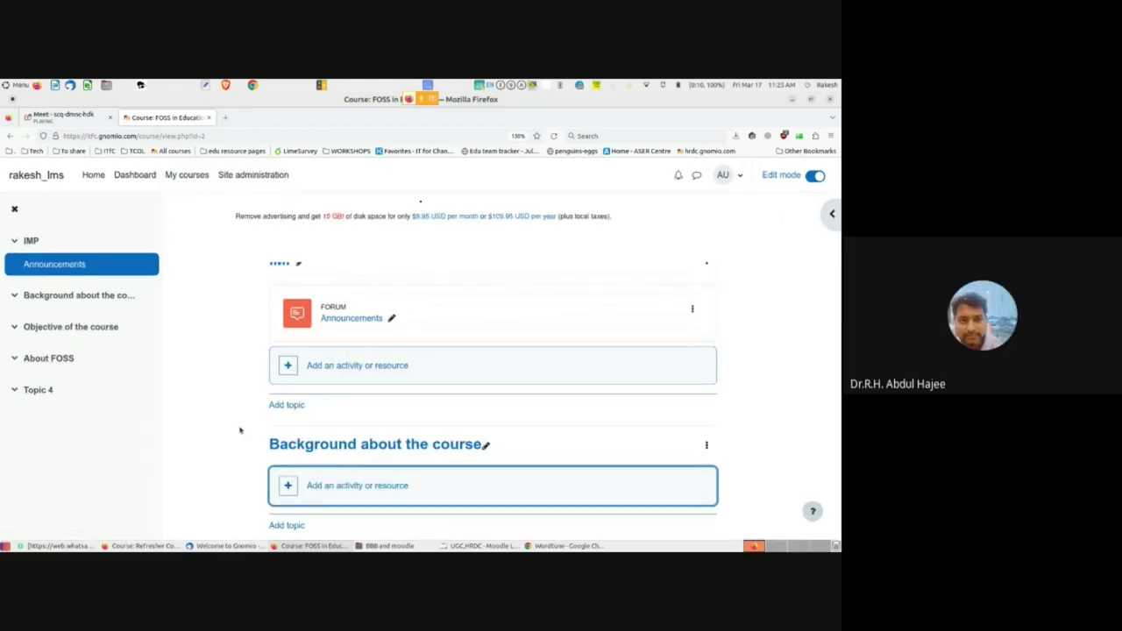
pyautogui.scroll(-2, 239, 429)
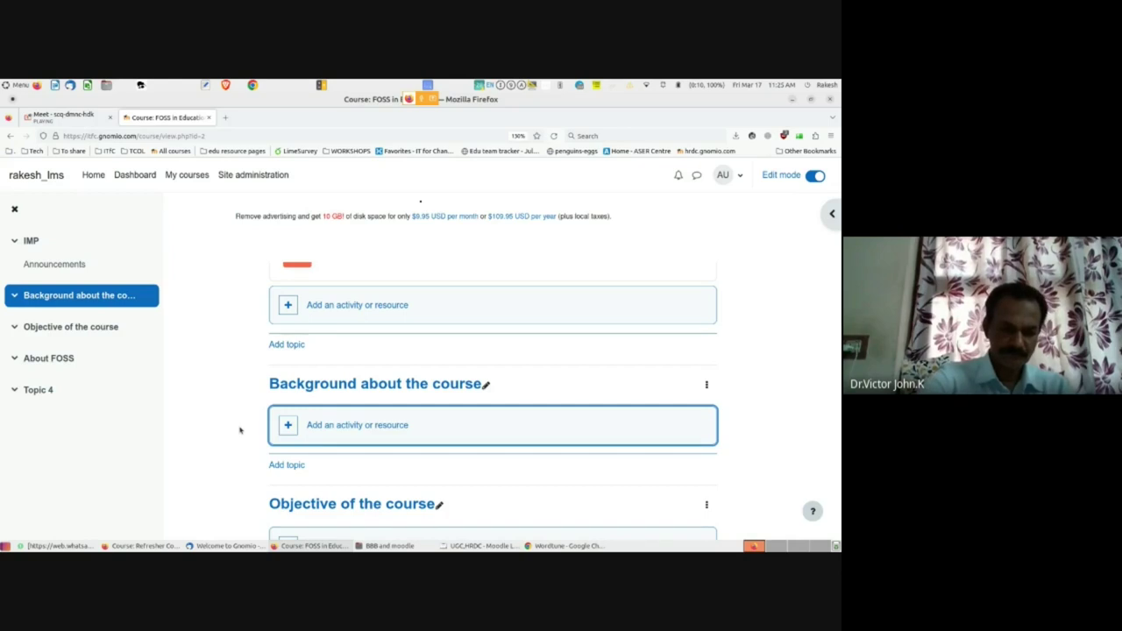
# - Switch from the Meet call to the Refresher Course Day 2 window and dismiss the presenting notice
pyautogui.click(62, 117)
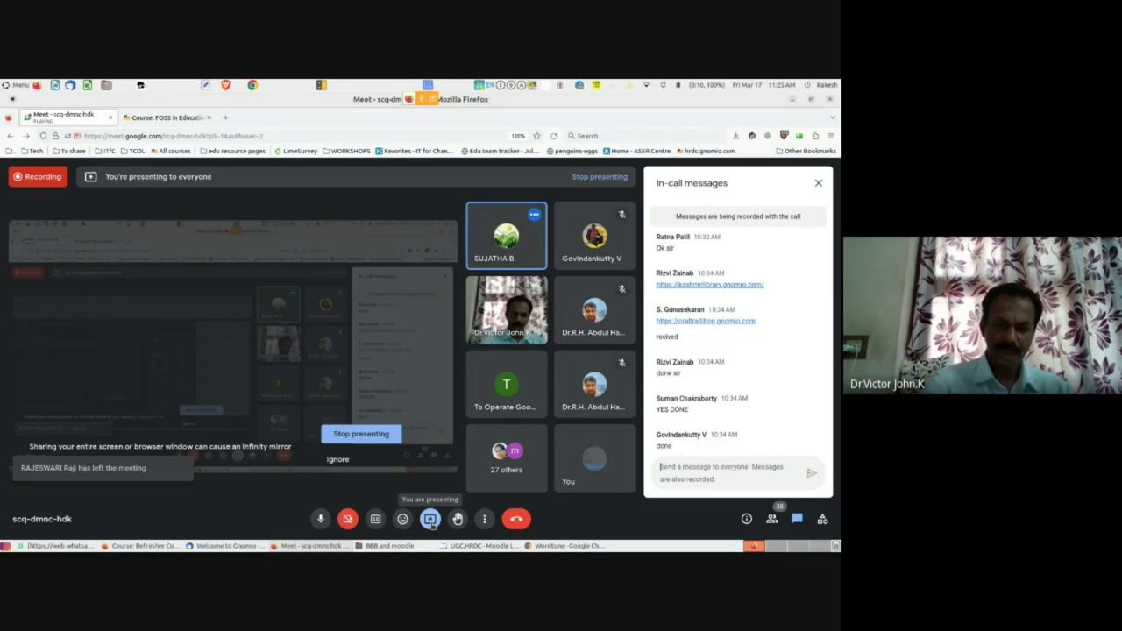
pyautogui.hotkey('alt', 'Tab')
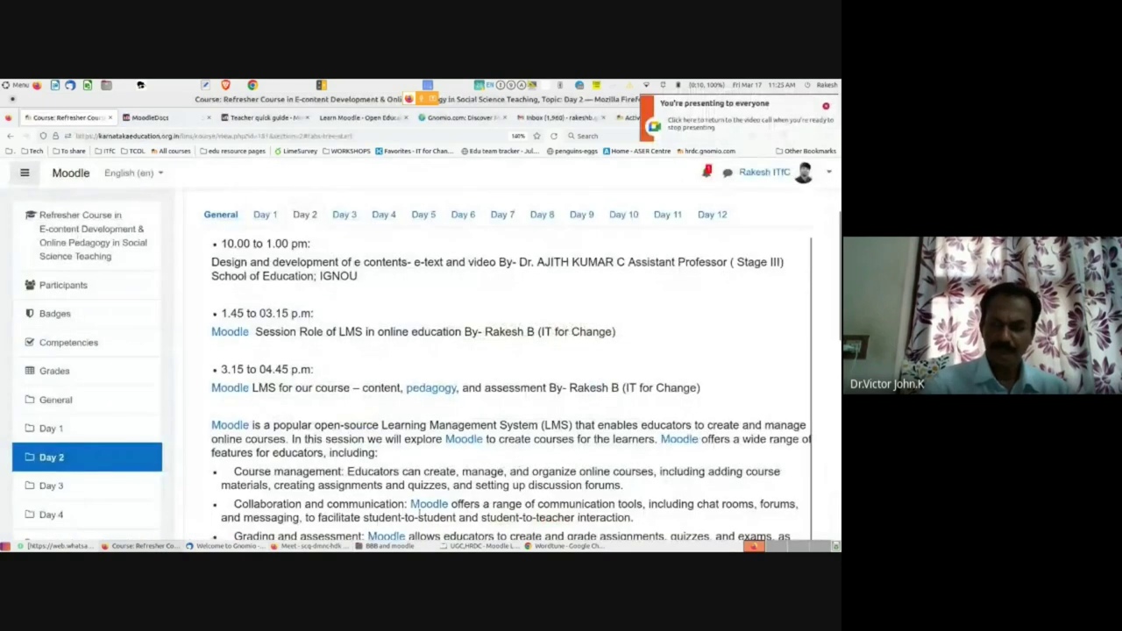
pyautogui.click(826, 106)
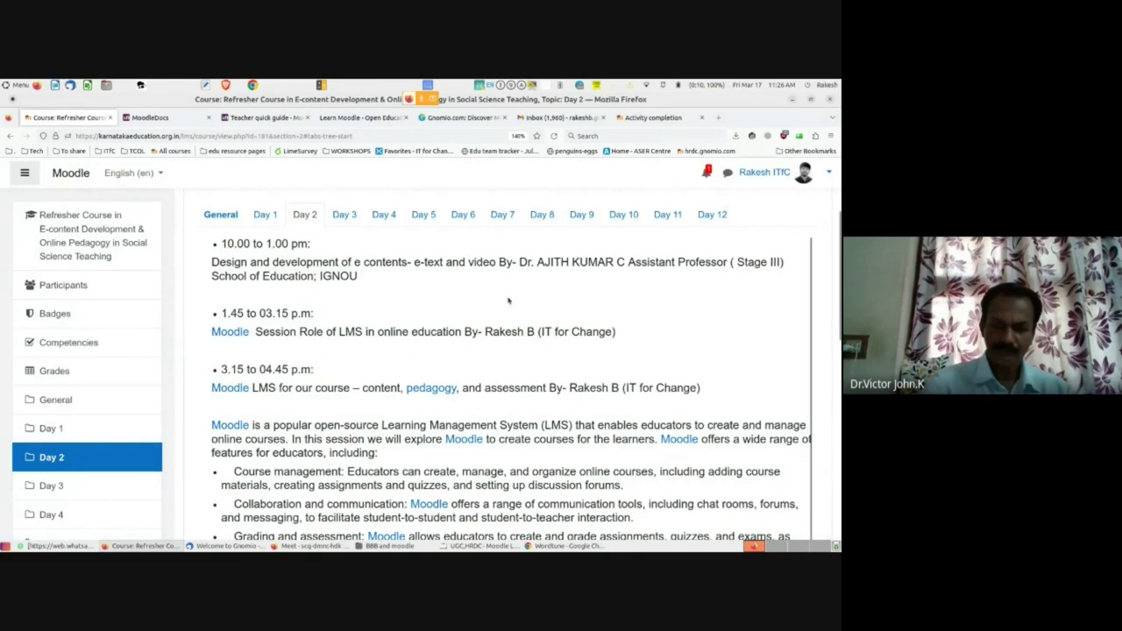
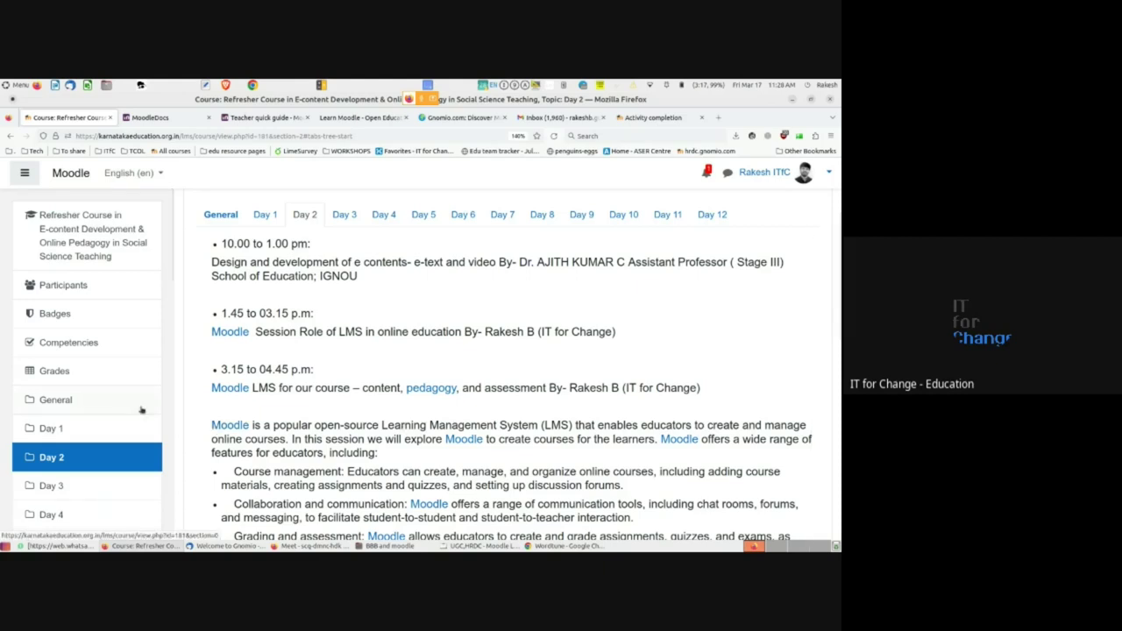
# - Launch Telegram from the MATE menu search 'te' and bring up its Saved Messages window
pyautogui.press('super')
pyautogui.write('te')
pyautogui.press('Return')
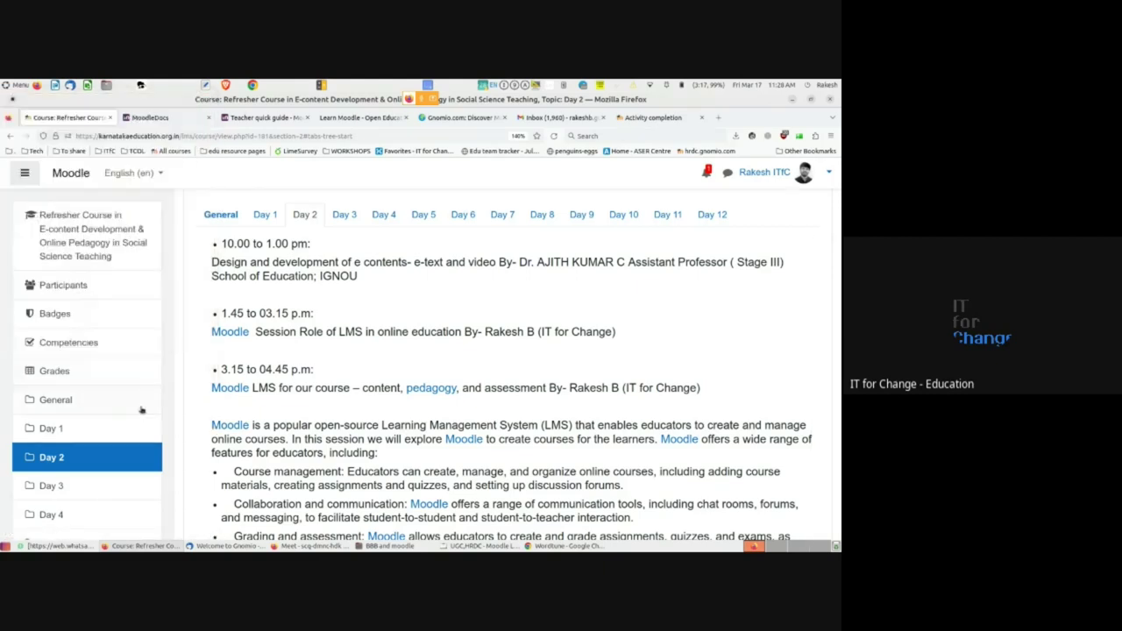
pyautogui.hotkey('alt', 'Tab')
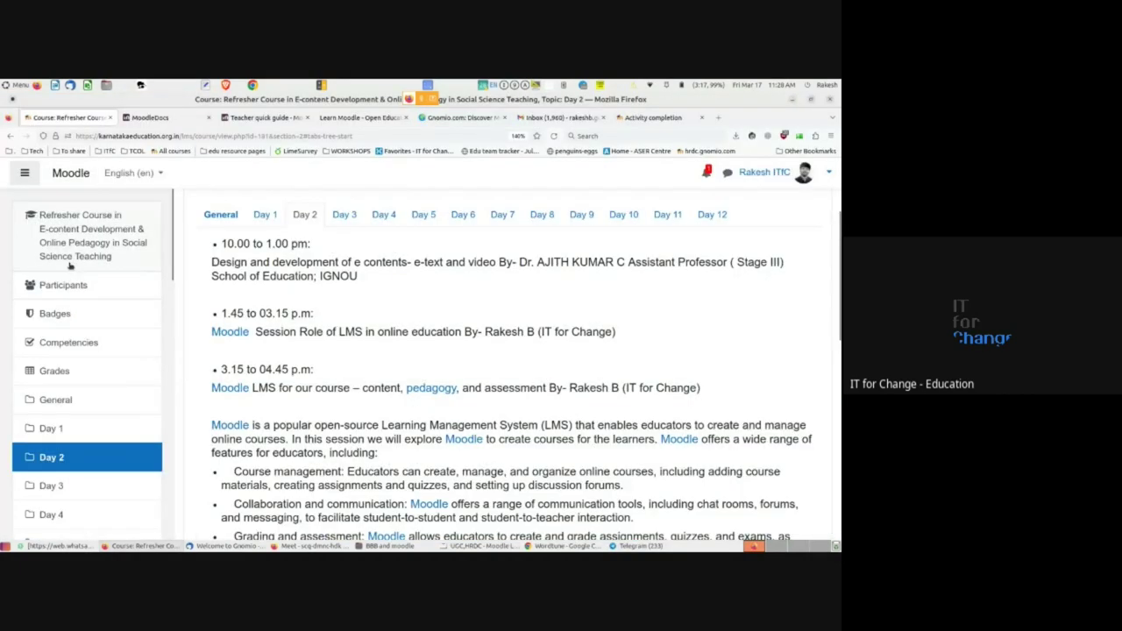
pyautogui.hotkey('alt', 'Tab')
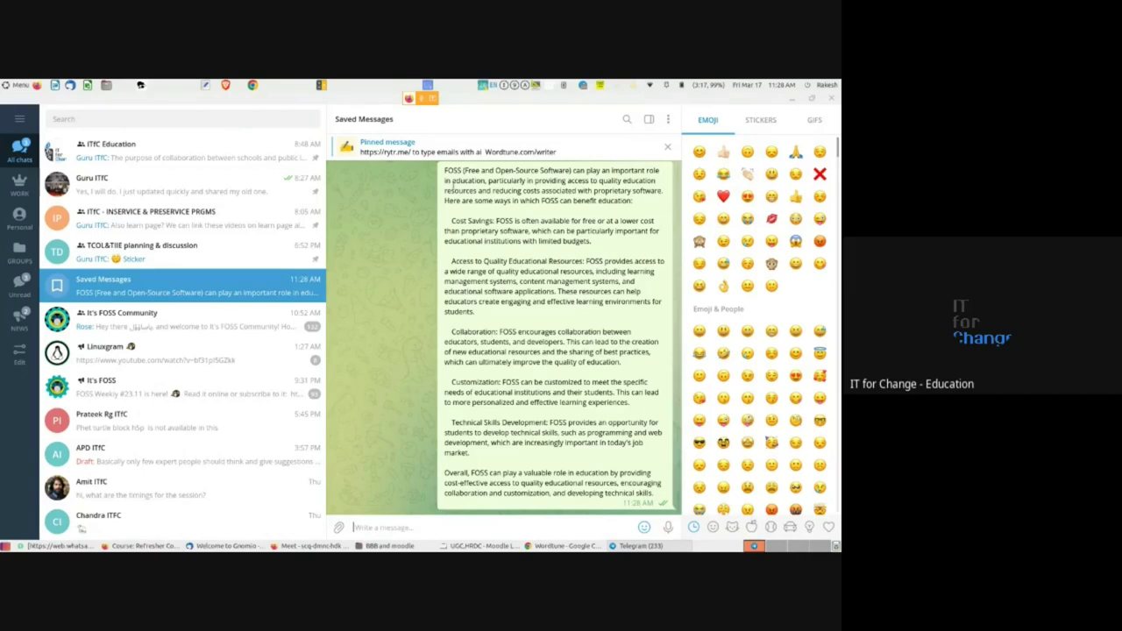
# - Copy the FOSS-in-education message text from Telegram's Saved Messages
pyautogui.moveTo(444, 170); pyautogui.dragTo(651, 492)
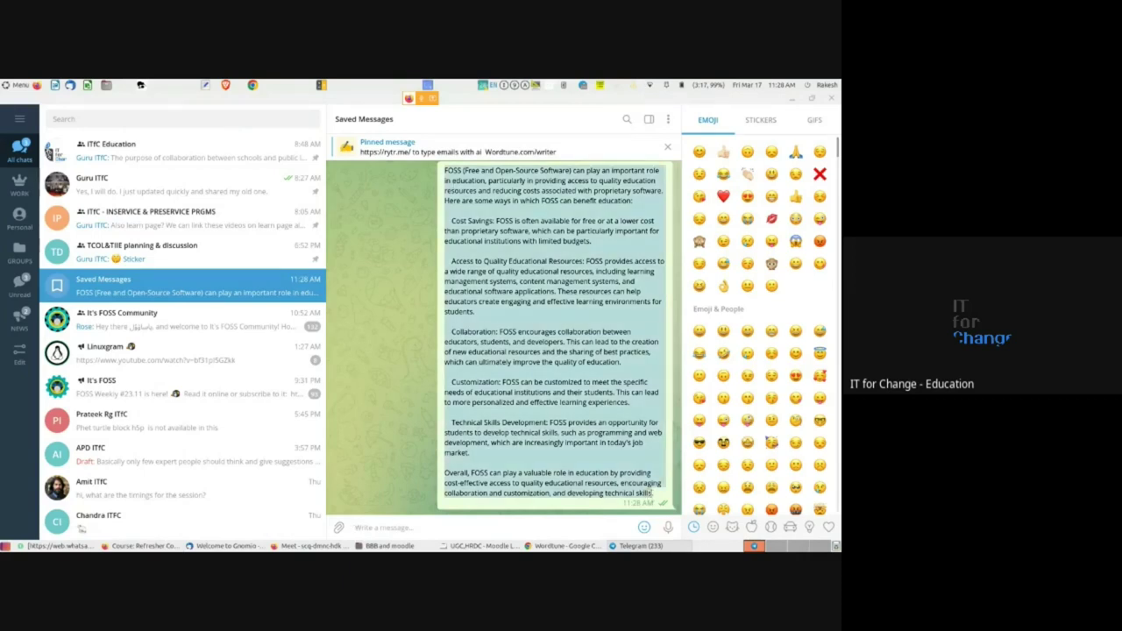
pyautogui.rightClick(571, 391)
pyautogui.click(593, 407)
# - Paste the copied note into a new Pluma document and return to the Moodle course page
pyautogui.hotkey('alt', 'Tab')
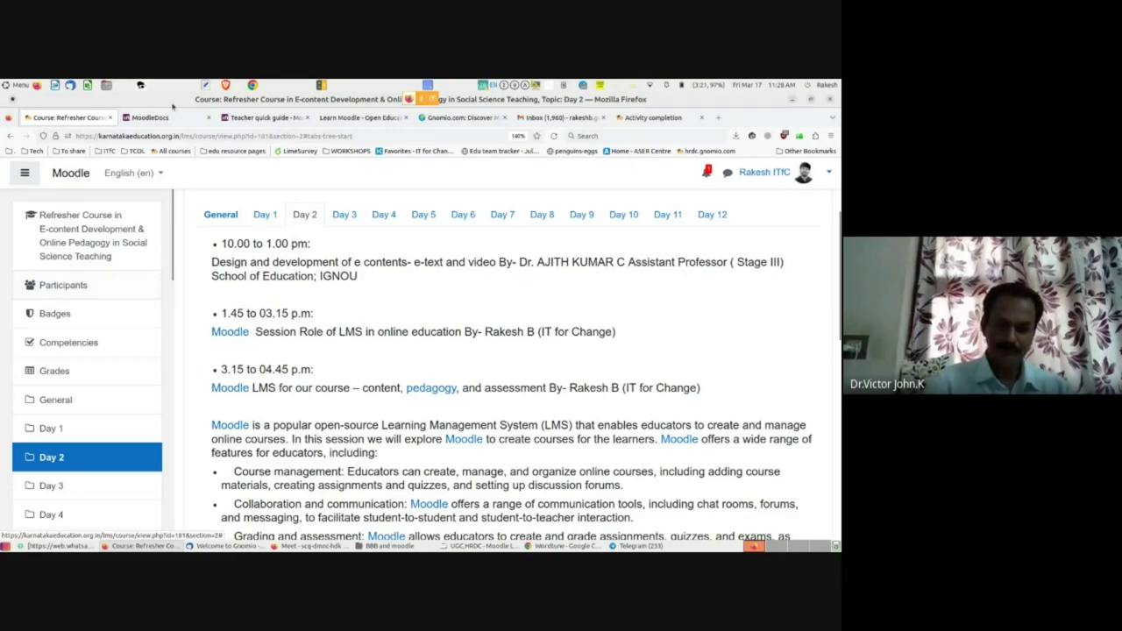
pyautogui.click(204, 85)
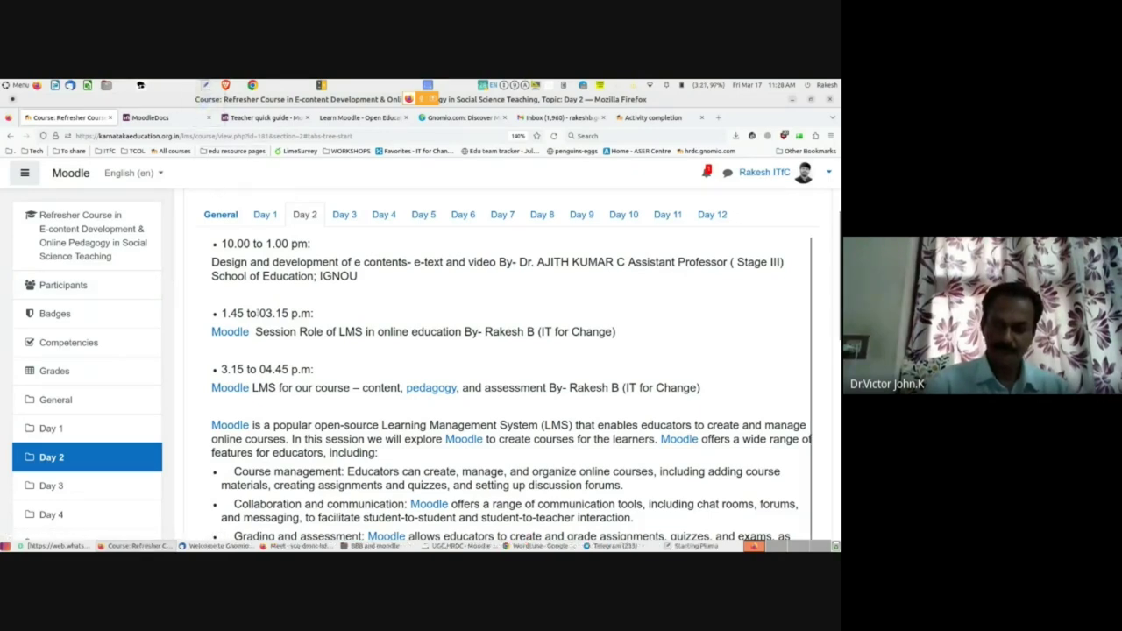
pyautogui.hotkey('ctrl', 'v')
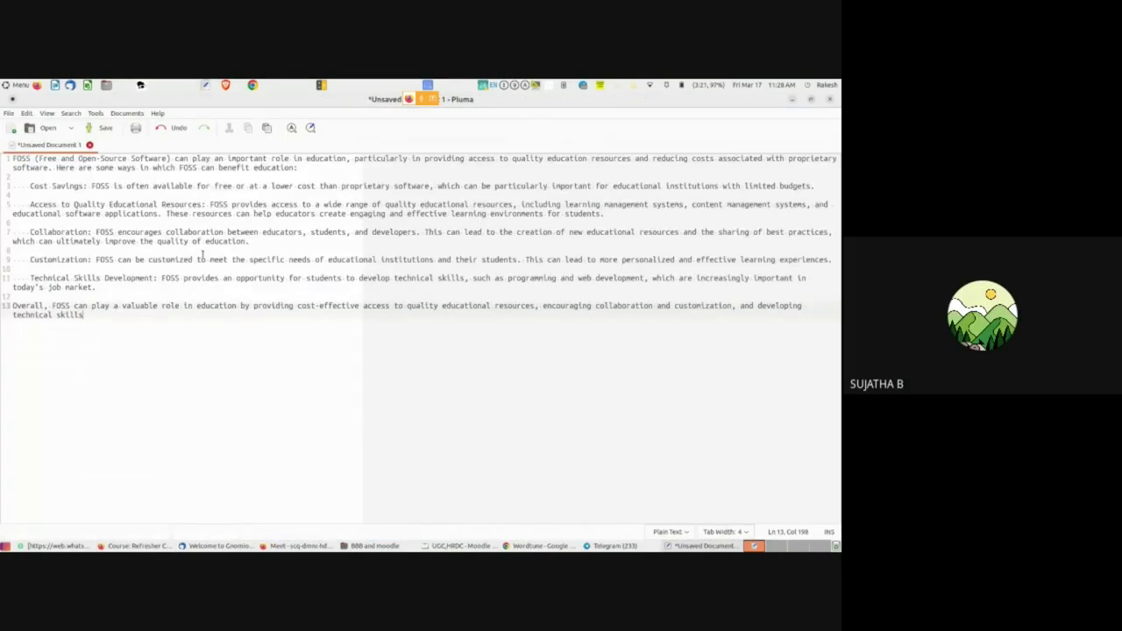
pyautogui.hotkey('alt', 'Tab')
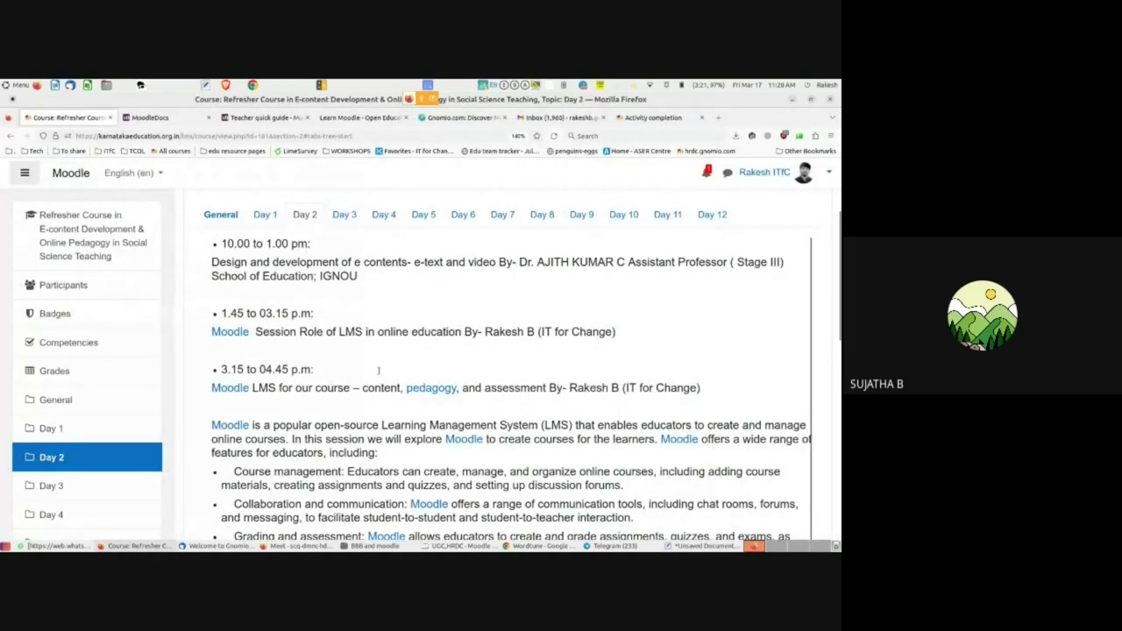
# - Bring up the Google Meet call and scroll the in-call chat to the participants' latest 'Done' messages
pyautogui.click(298, 546)
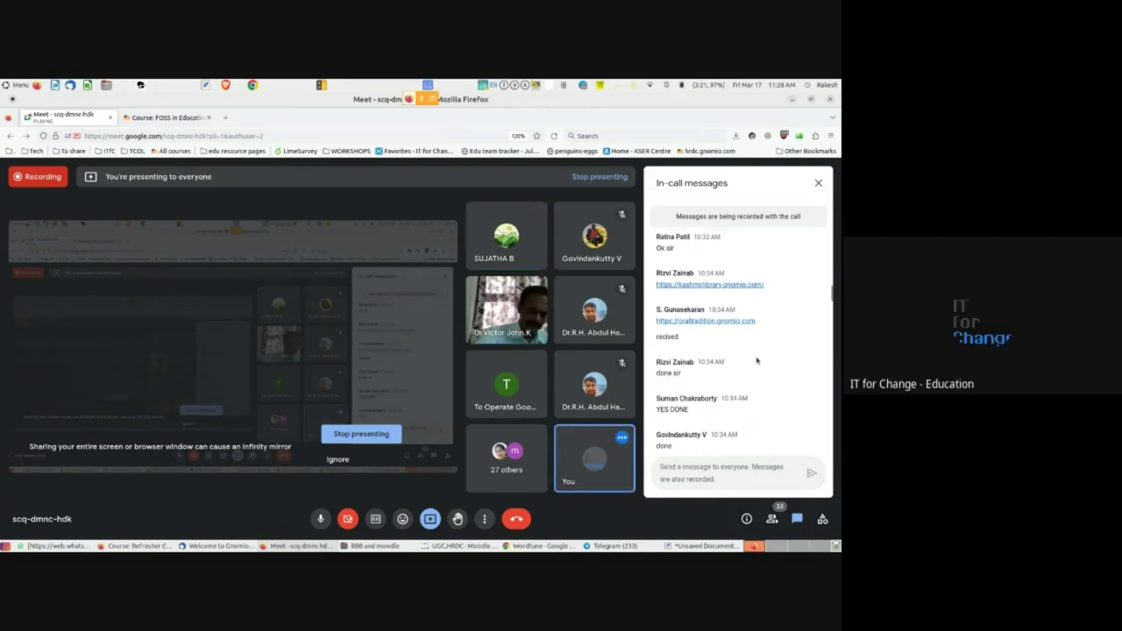
pyautogui.scroll(-3, 756, 360)
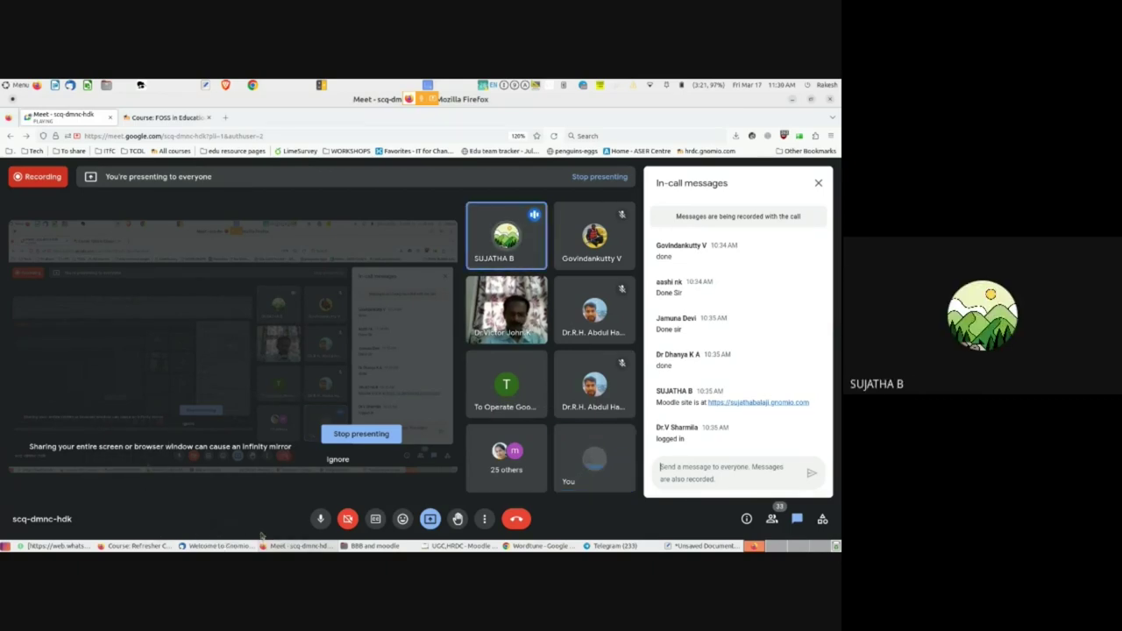
pyautogui.scroll(-15, 757, 420)
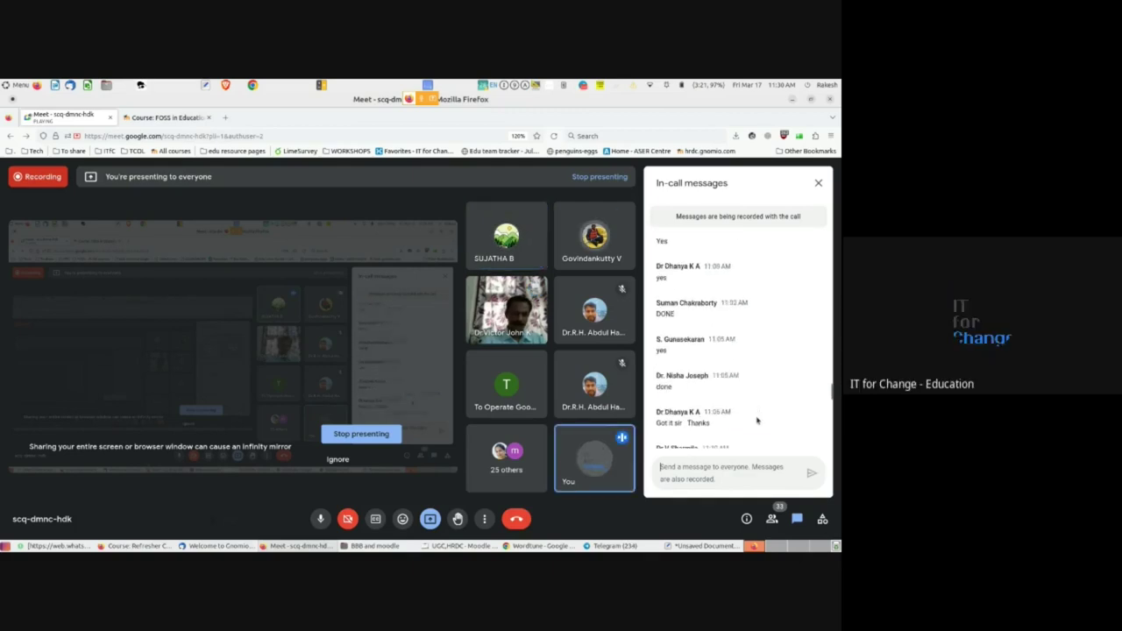
pyautogui.moveTo(426, 549)
pyautogui.click(154, 546)
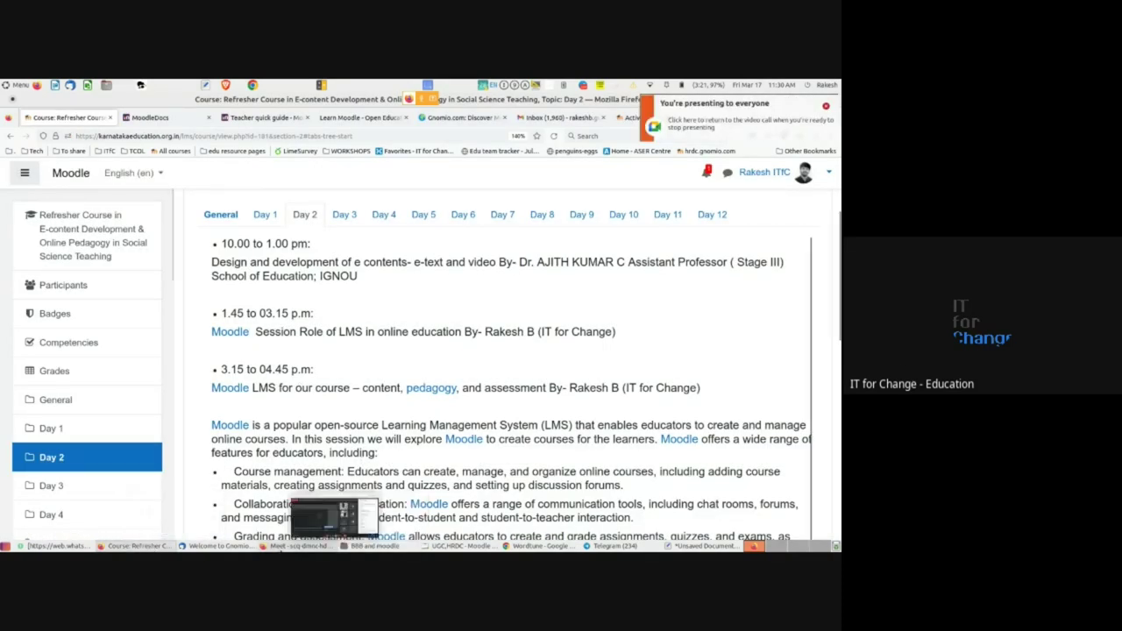
pyautogui.click(145, 546)
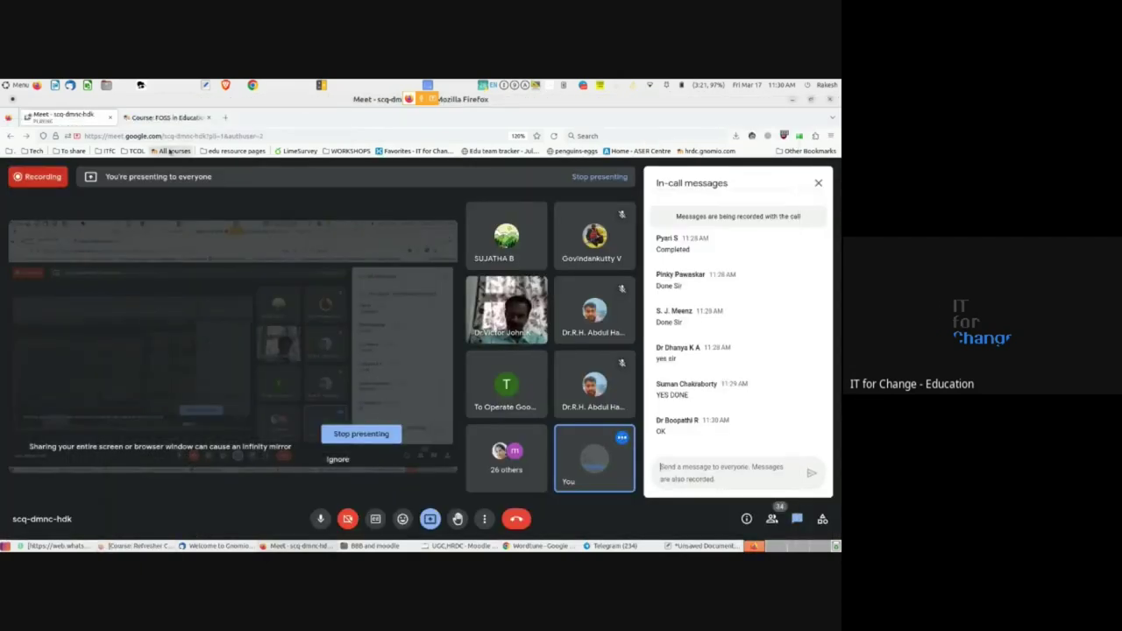
# - In the FOSS in Education course, change the first section's title from 'IMP' to 'General'
pyautogui.click(154, 118)
pyautogui.scroll(5, 337, 369)
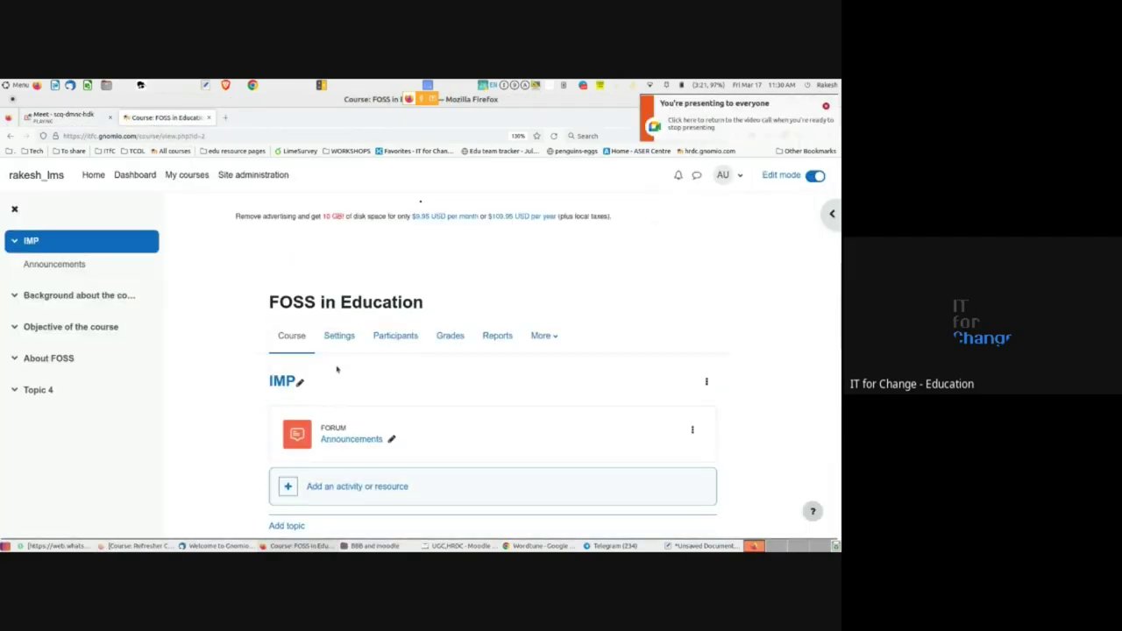
pyautogui.scroll(-3, 412, 400)
pyautogui.scroll(3, 415, 401)
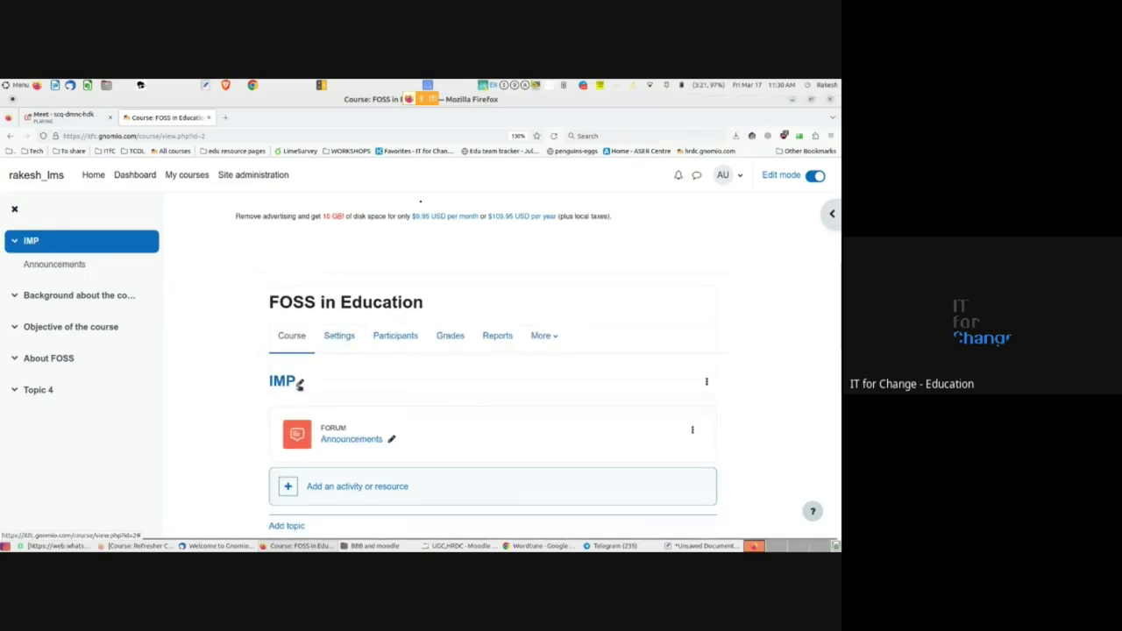
pyautogui.click(299, 384)
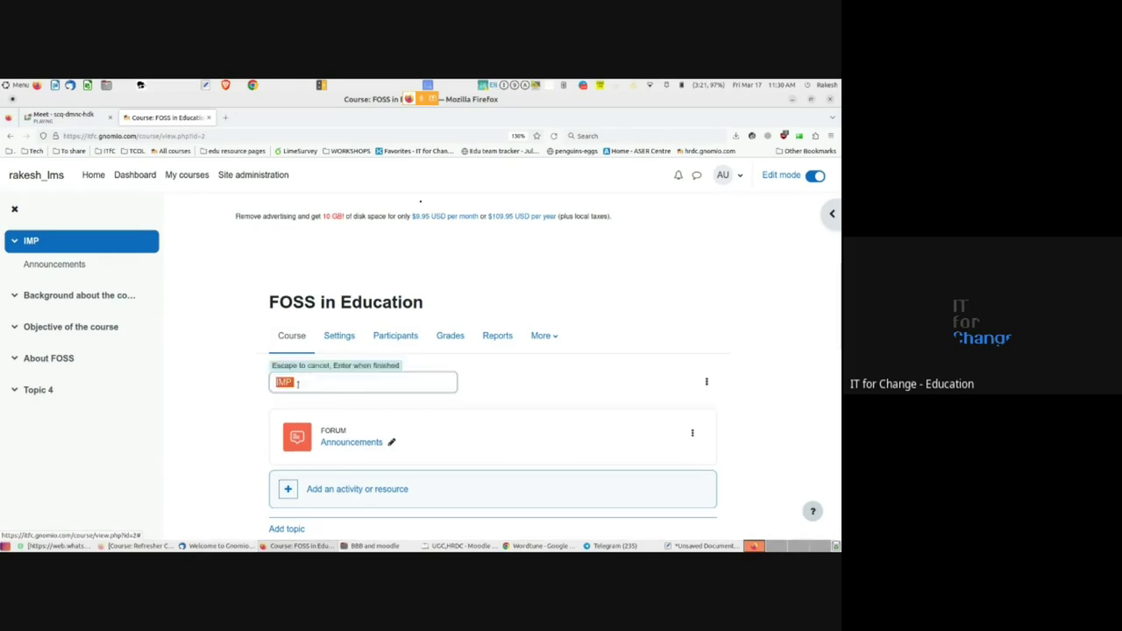
pyautogui.click(295, 382)
pyautogui.press('BackSpace')
pyautogui.press('BackSpace')
pyautogui.press('BackSpace')
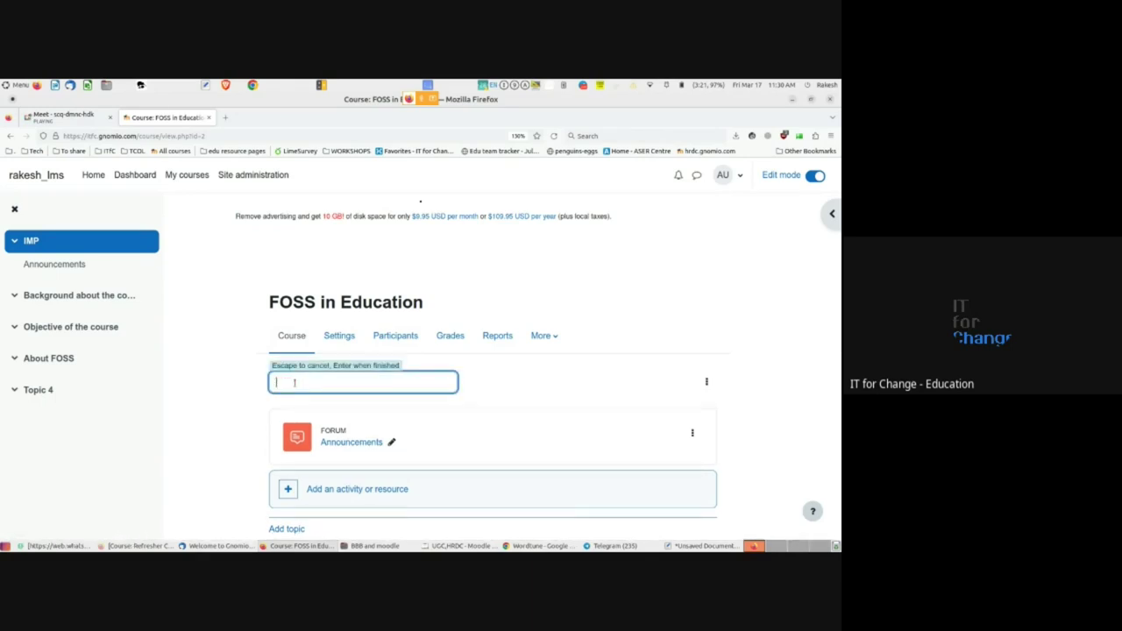
pyautogui.write('General')
pyautogui.press('Return')
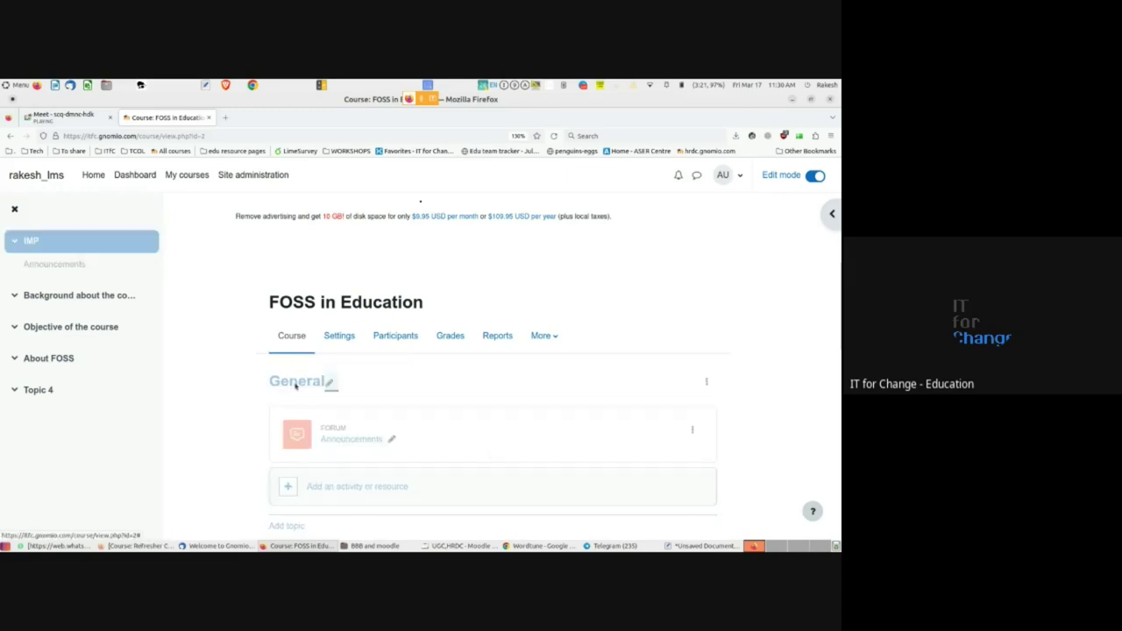
pyautogui.scroll(-3, 243, 412)
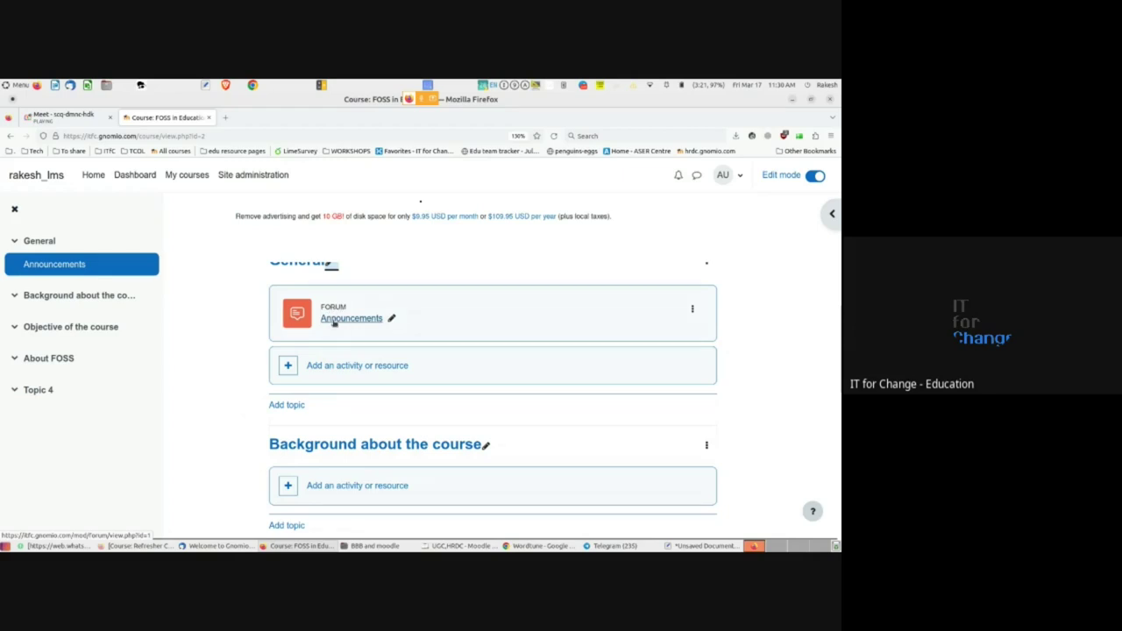
pyautogui.click(333, 317)
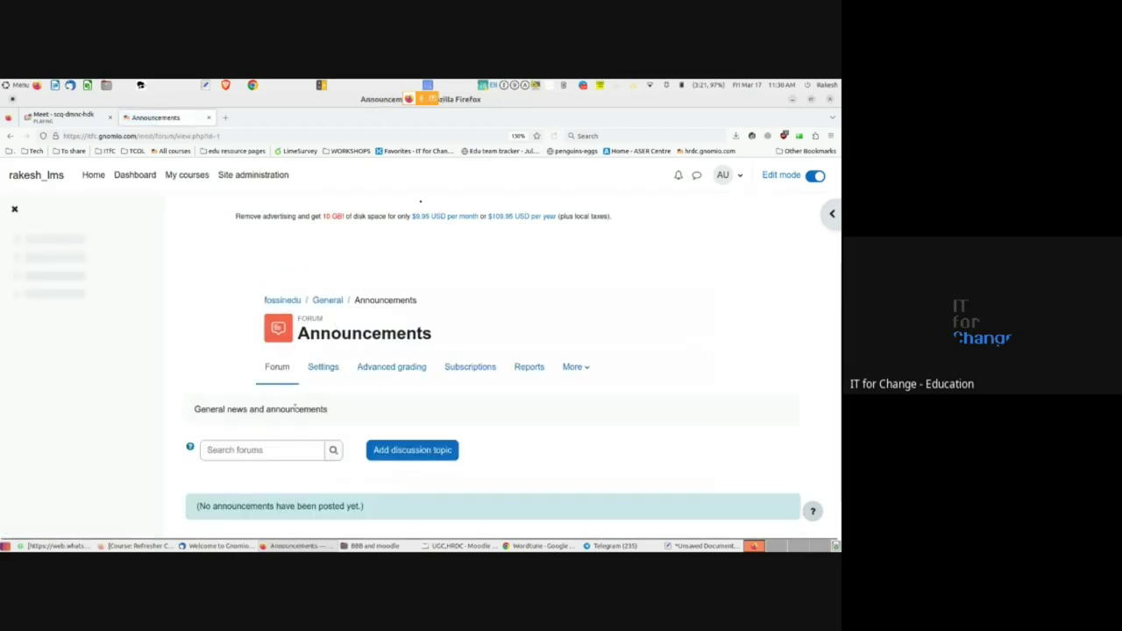
pyautogui.scroll(-1, 168, 432)
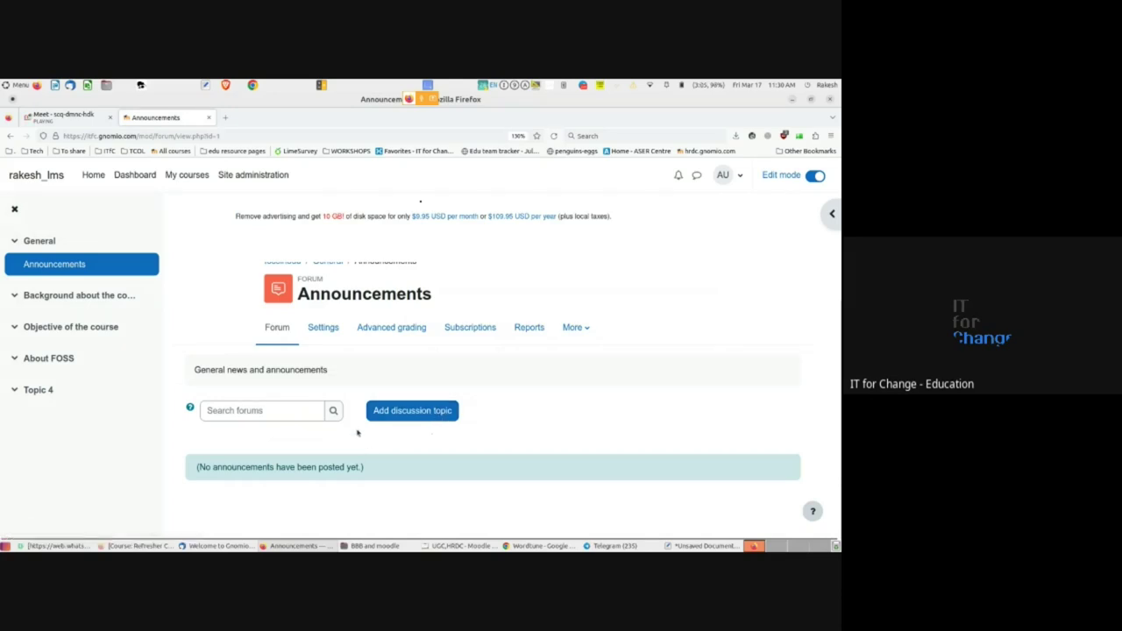
pyautogui.click(10, 136)
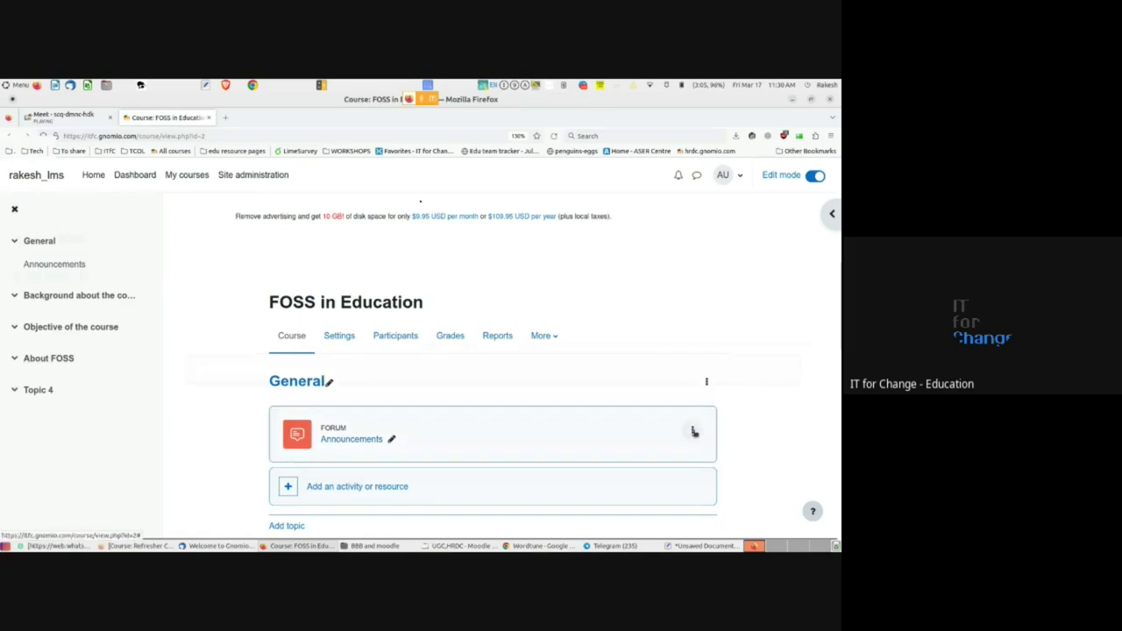
# - Open the Edit section form for the General section from its action menu
pyautogui.scroll(-1, 693, 430)
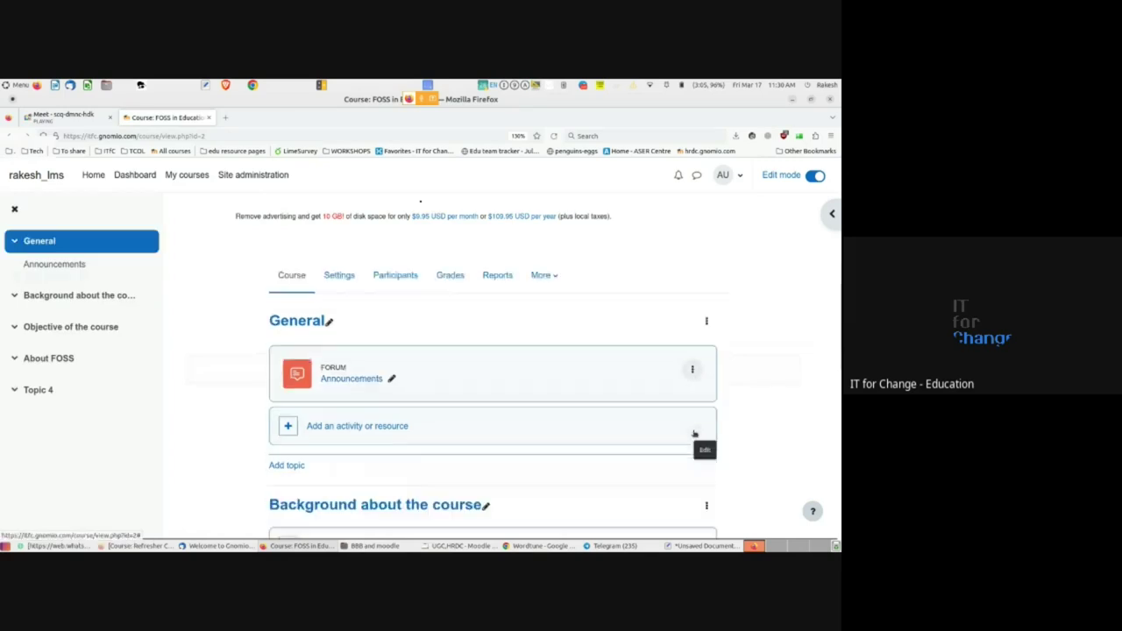
pyautogui.click(692, 371)
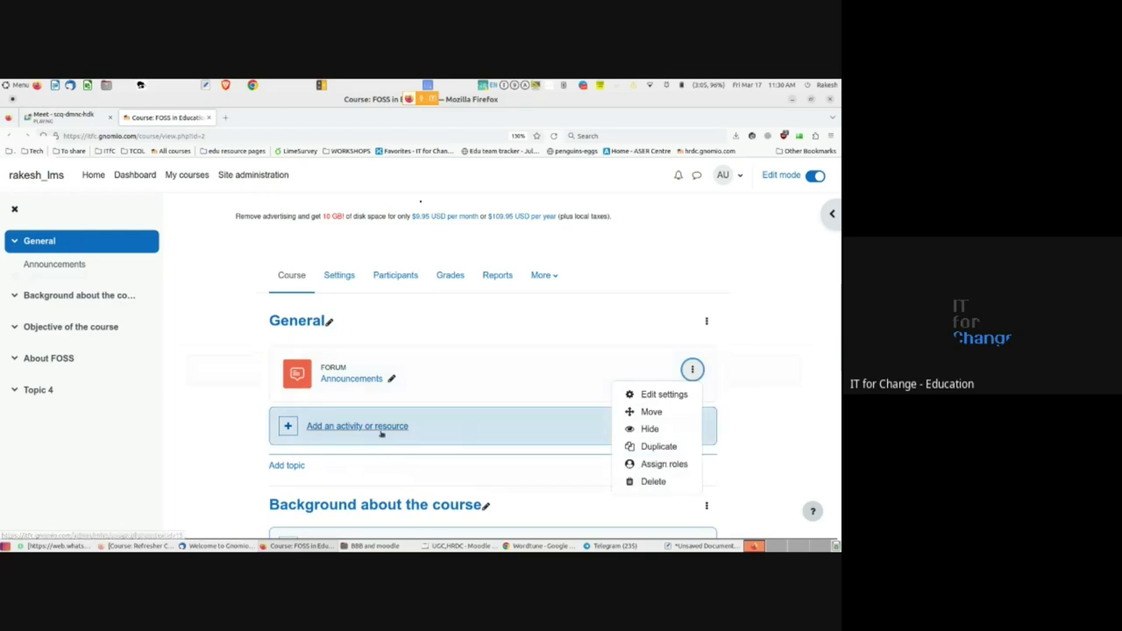
pyautogui.click(232, 450)
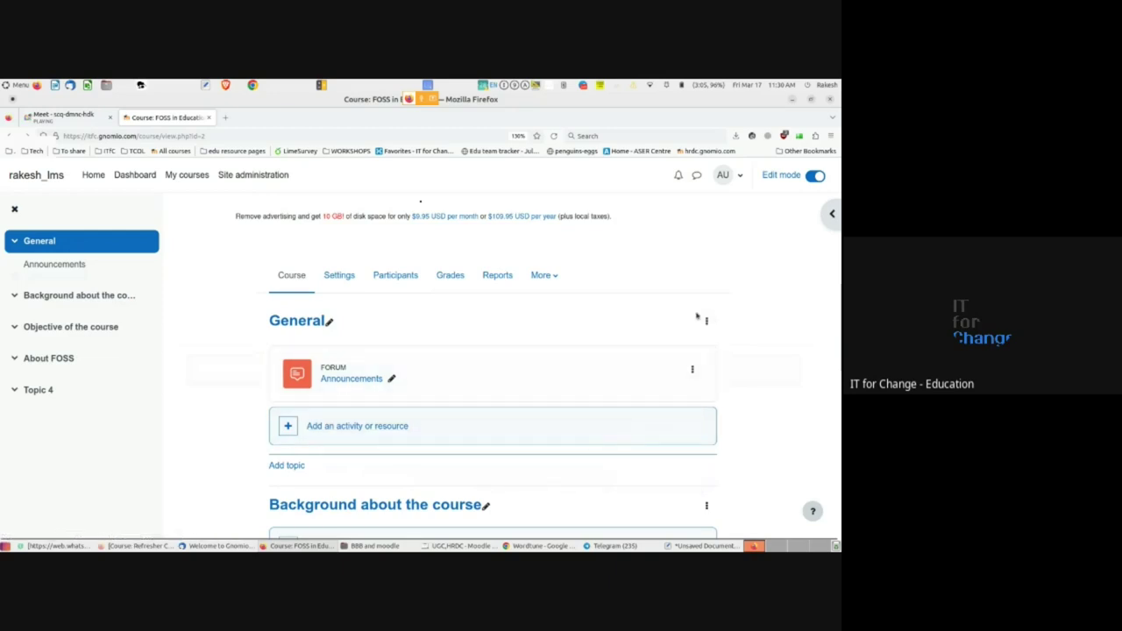
pyautogui.scroll(-2, 493, 465)
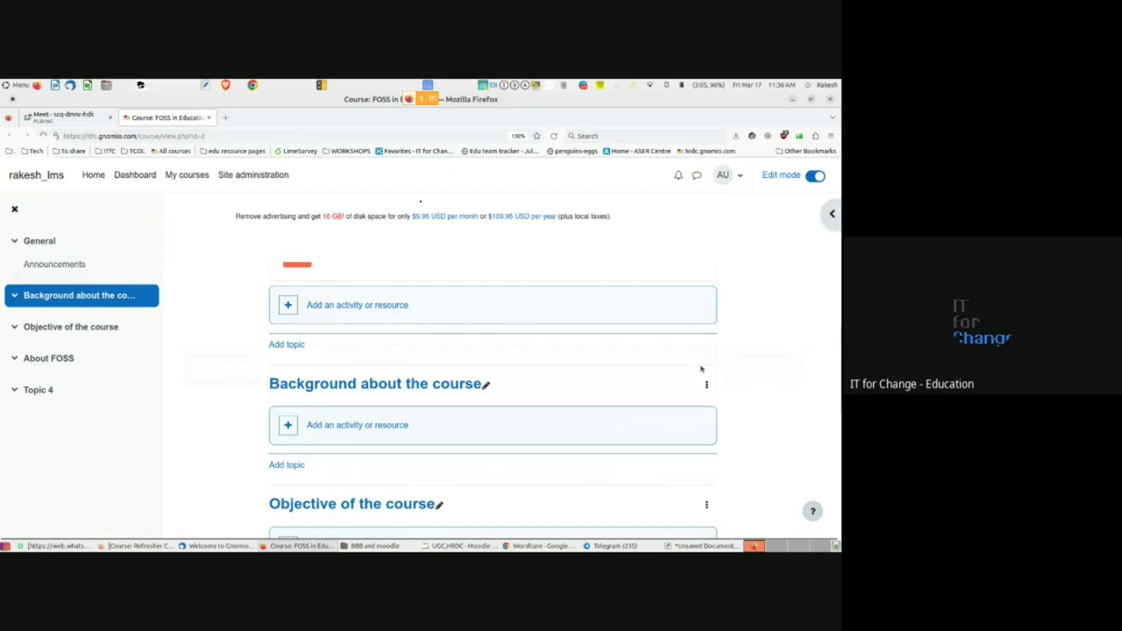
pyautogui.scroll(2, 700, 369)
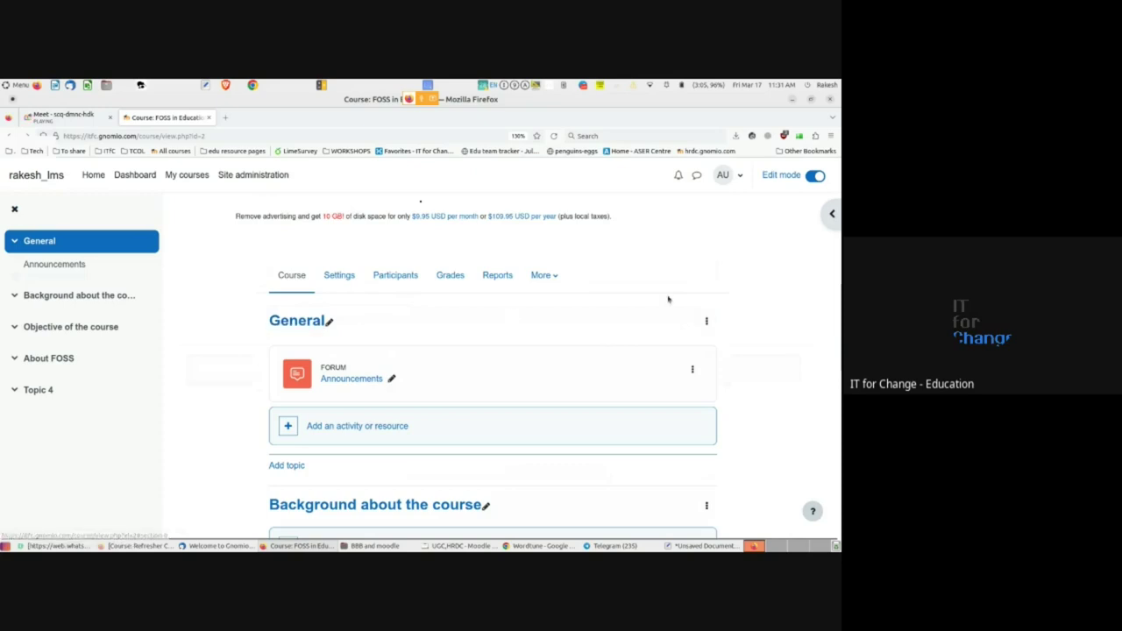
pyautogui.click(706, 321)
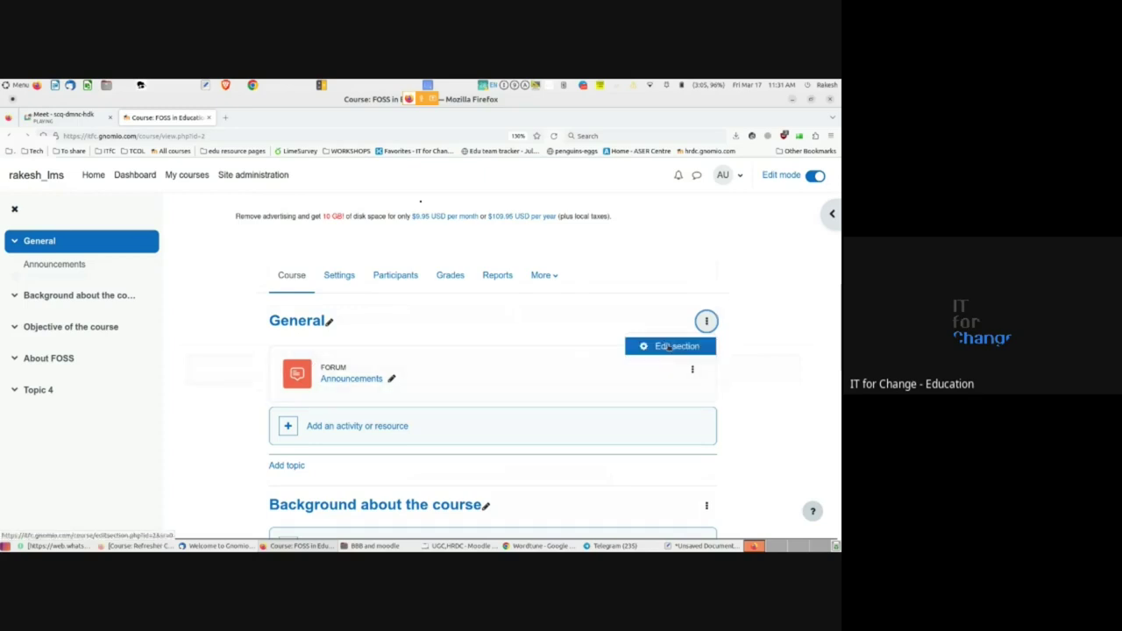
pyautogui.click(670, 347)
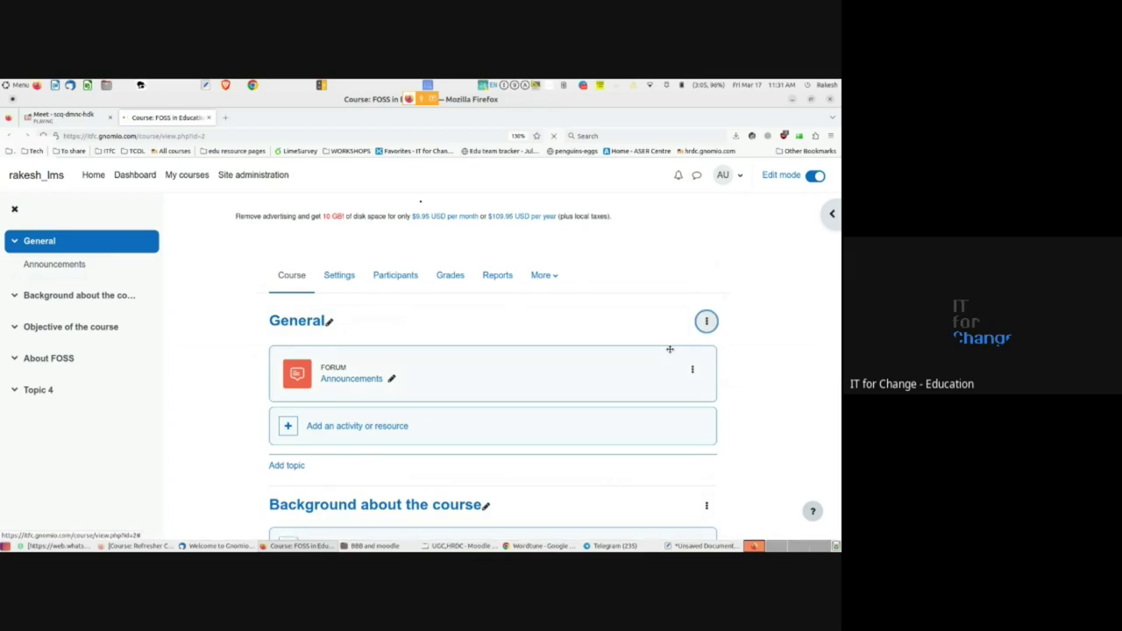
# - Cancel the Edit General form and scroll the course page down to About FOSS
pyautogui.scroll(-2, 351, 324)
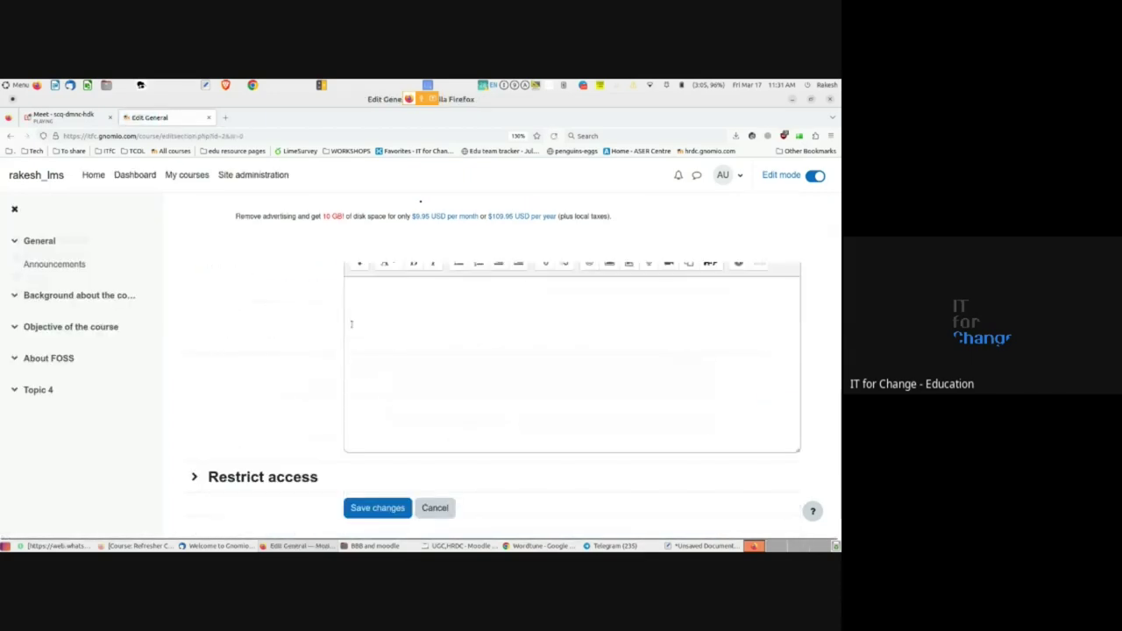
pyautogui.scroll(-1, 382, 371)
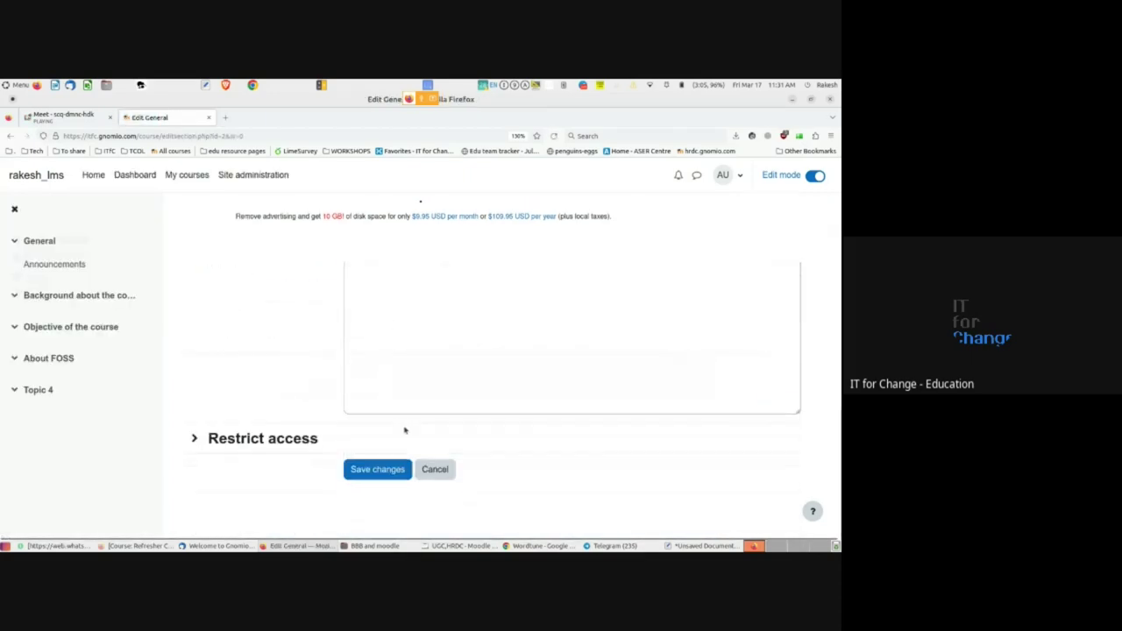
pyautogui.click(433, 469)
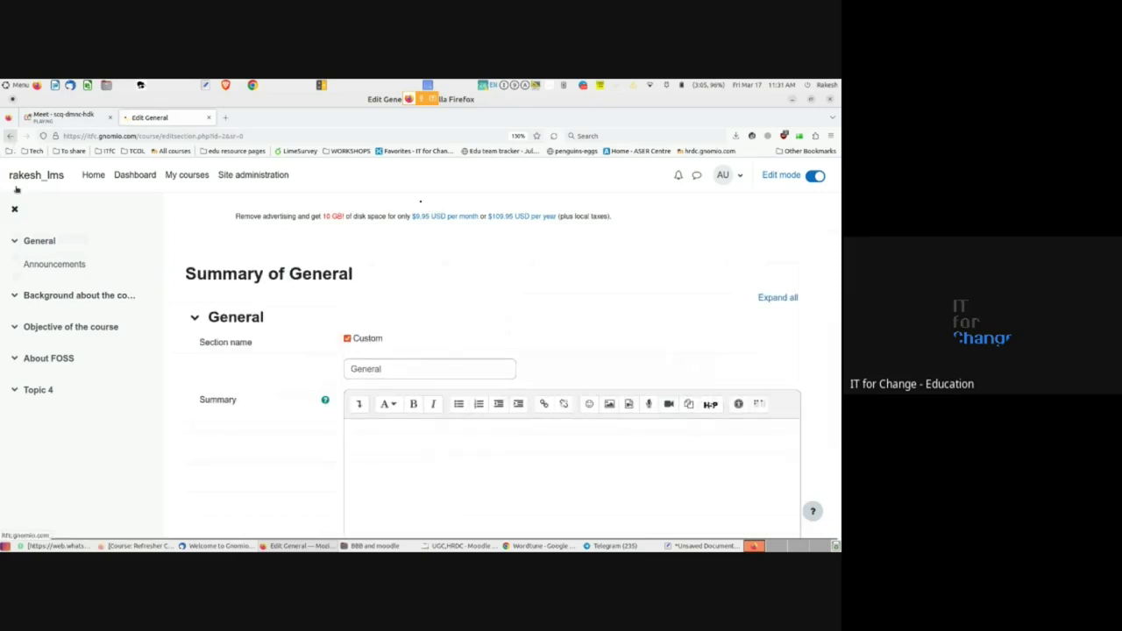
pyautogui.scroll(-5, 296, 421)
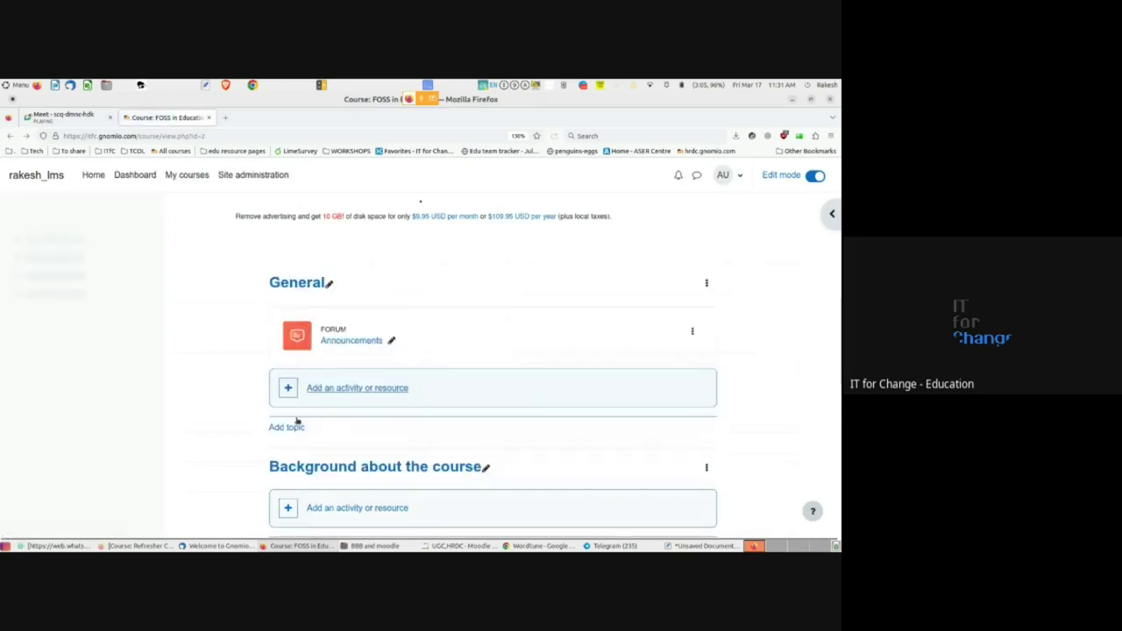
pyautogui.scroll(-1, 296, 420)
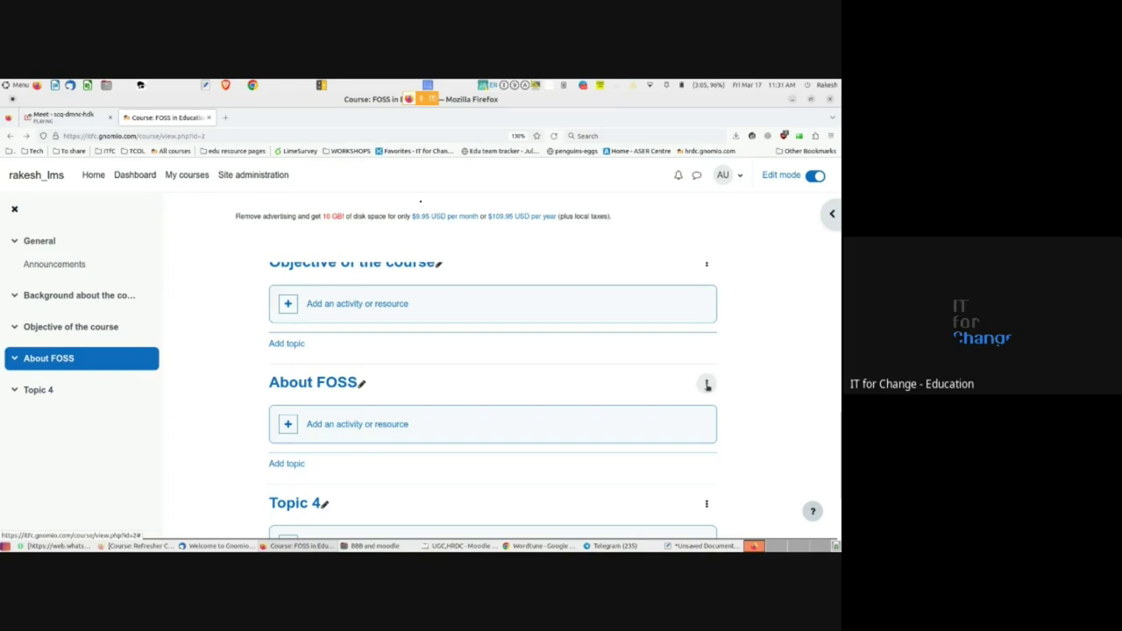
# - Open the About FOSS section's Edit topic form
pyautogui.click(706, 383)
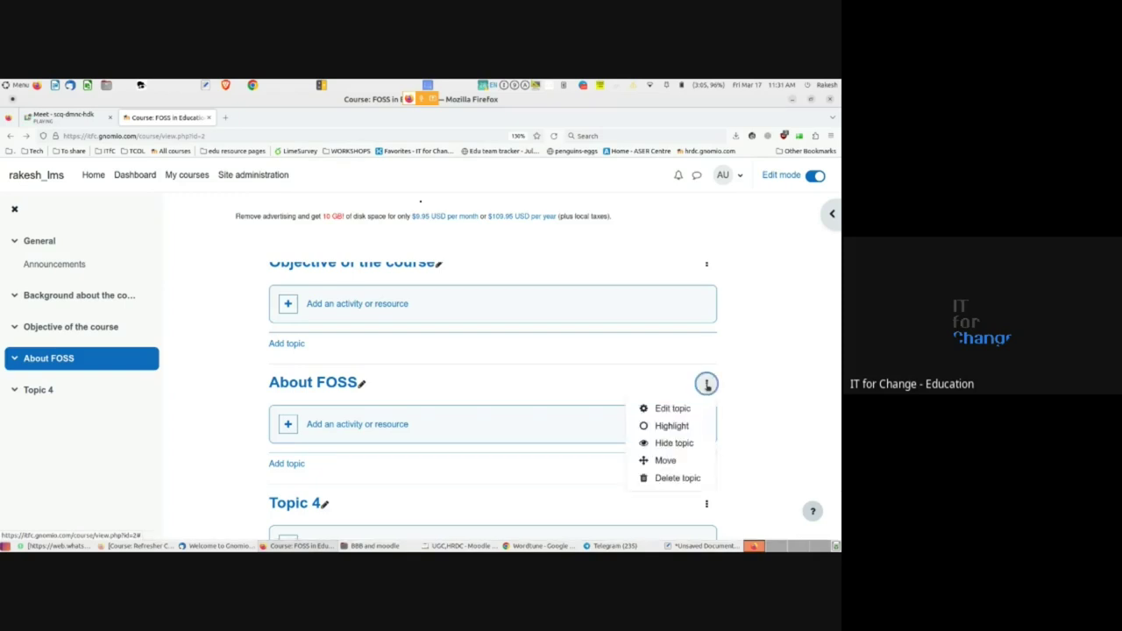
pyautogui.click(679, 409)
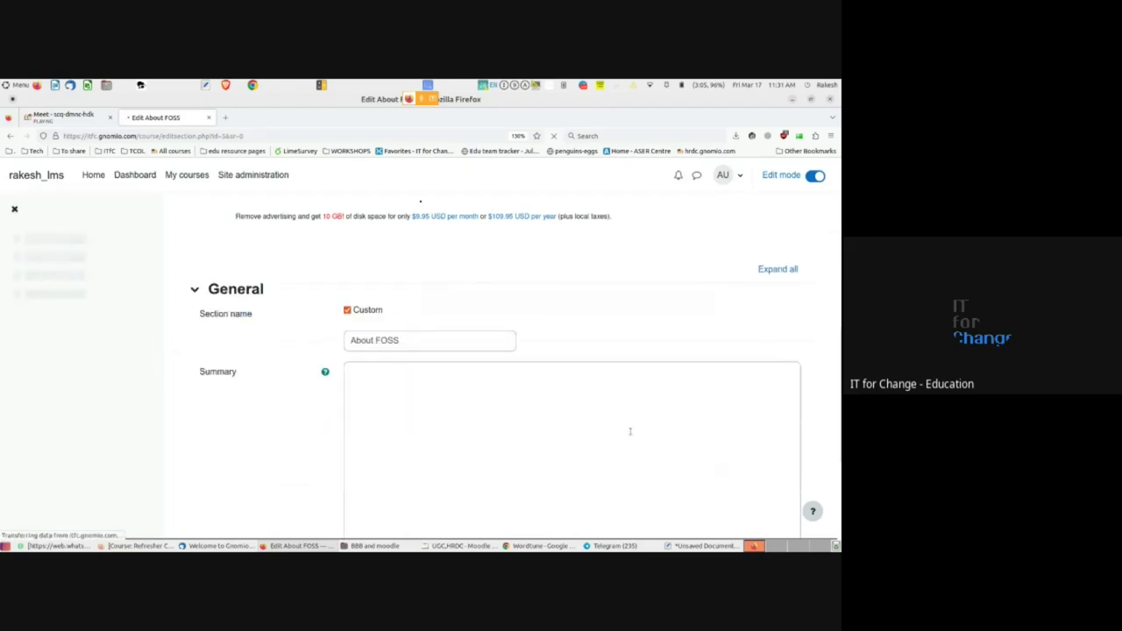
pyautogui.scroll(-1, 629, 431)
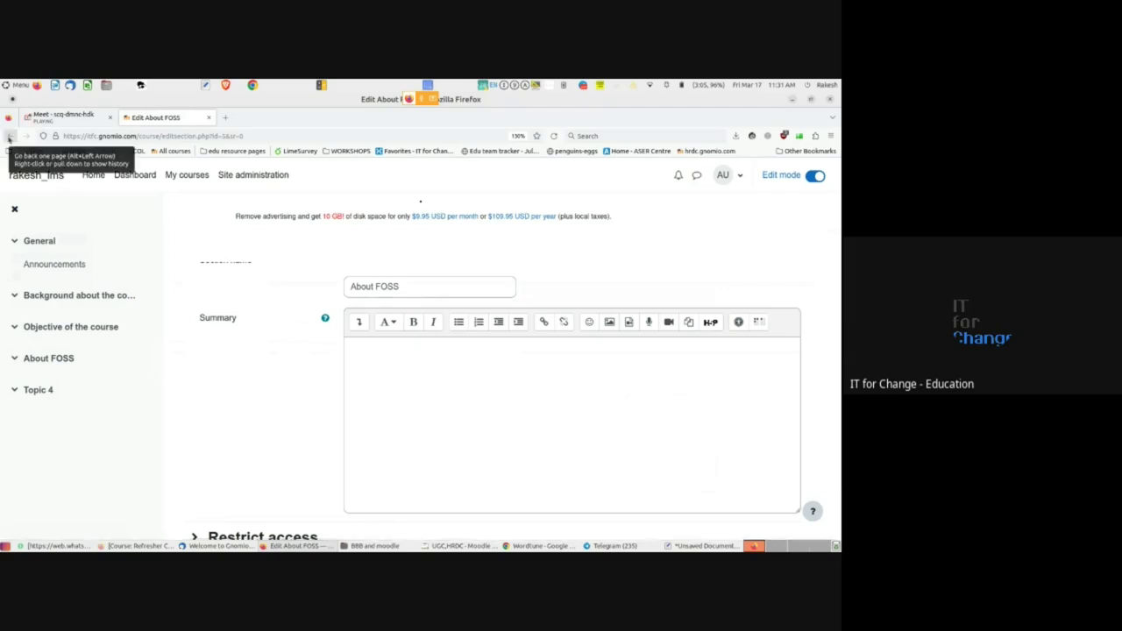
# - Enter the summary 'FOSS means Free and Open Source Software', fixing the capitalisation typo, and save
pyautogui.click(363, 362)
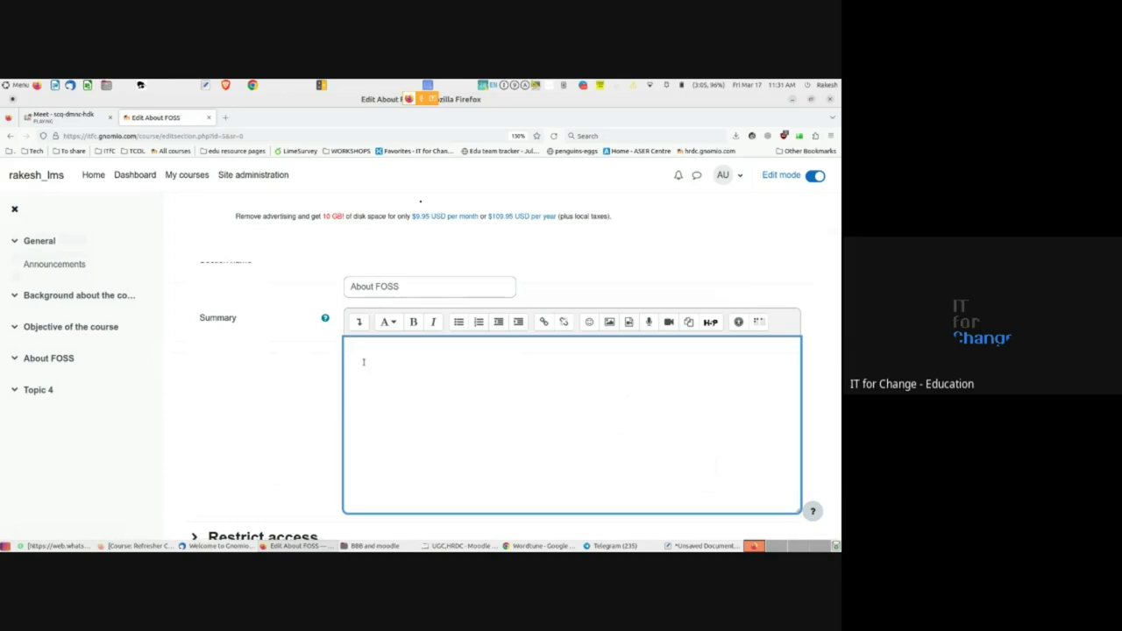
pyautogui.write('FOSS means Free and ')
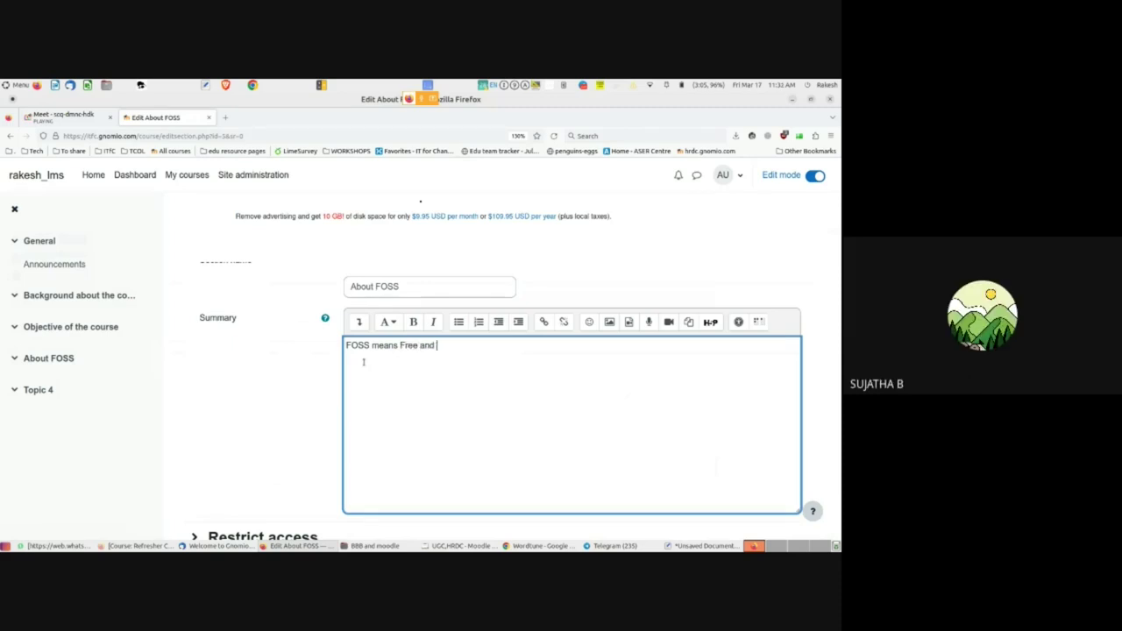
pyautogui.write('Open Source SOftware')
pyautogui.press('Delete')
pyautogui.write('o')
pyautogui.scroll(-3, 281, 400)
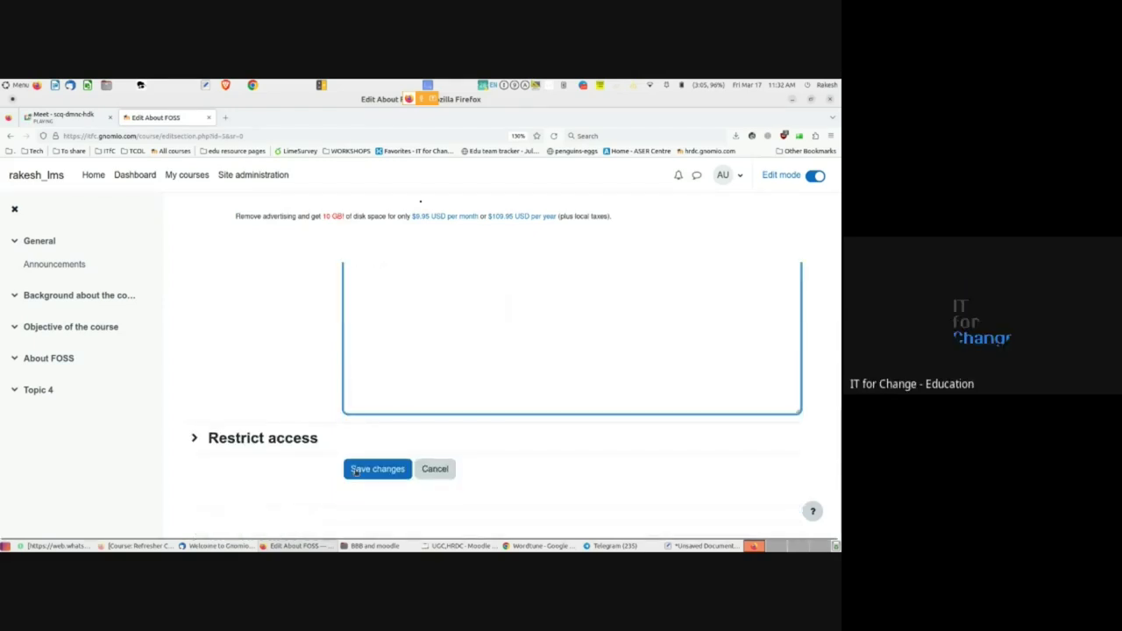
pyautogui.click(375, 471)
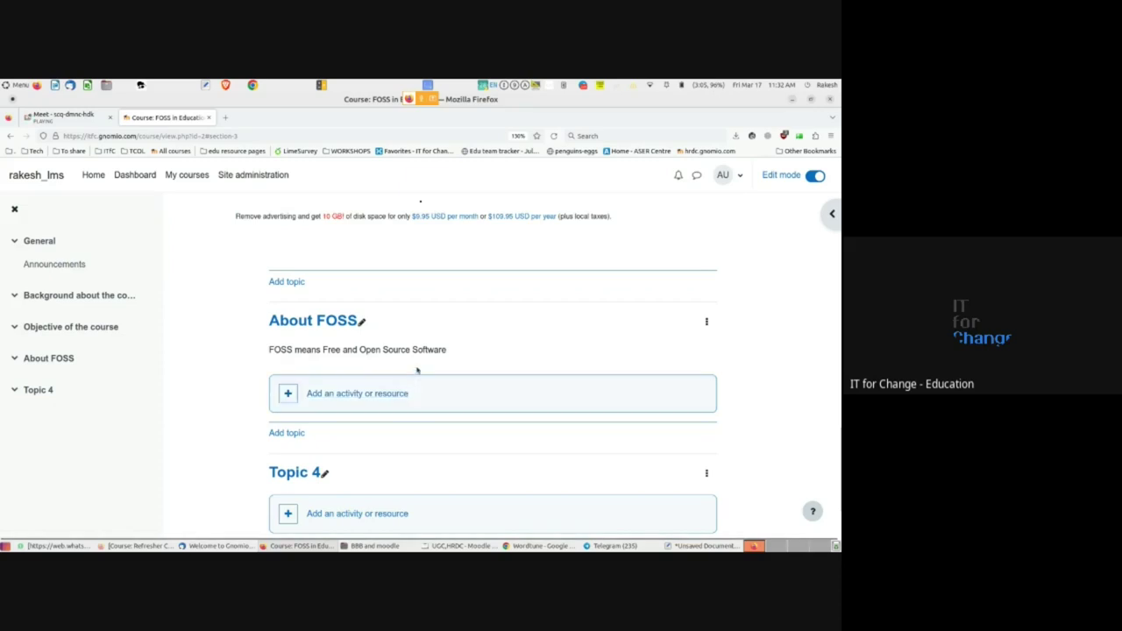
# - Reopen the About FOSS section's editing form
pyautogui.click(707, 323)
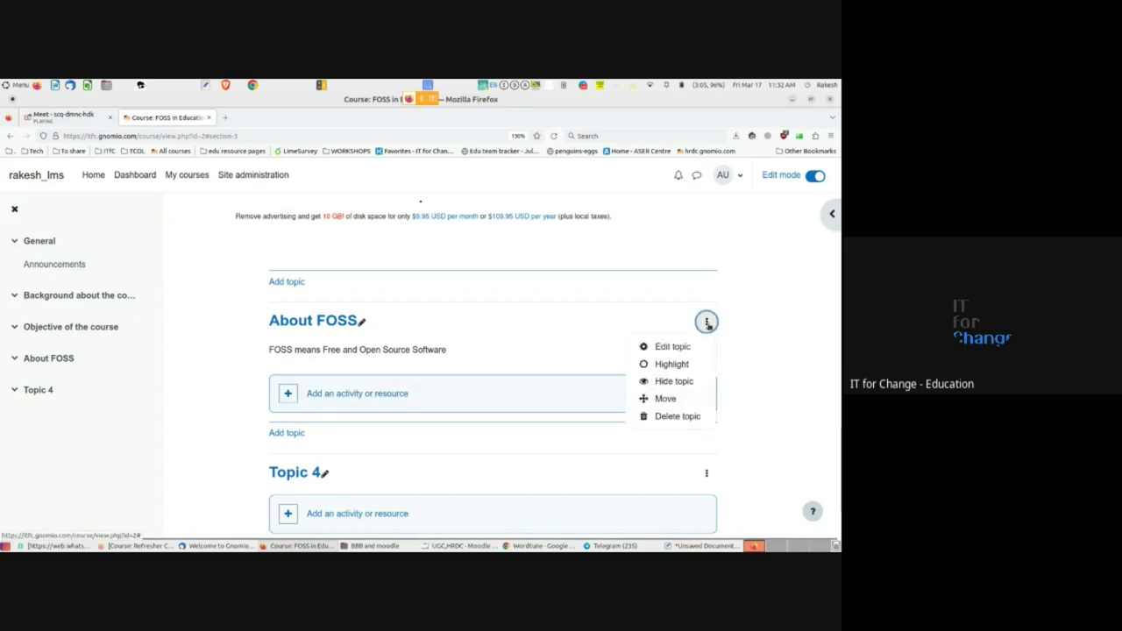
pyautogui.click(669, 350)
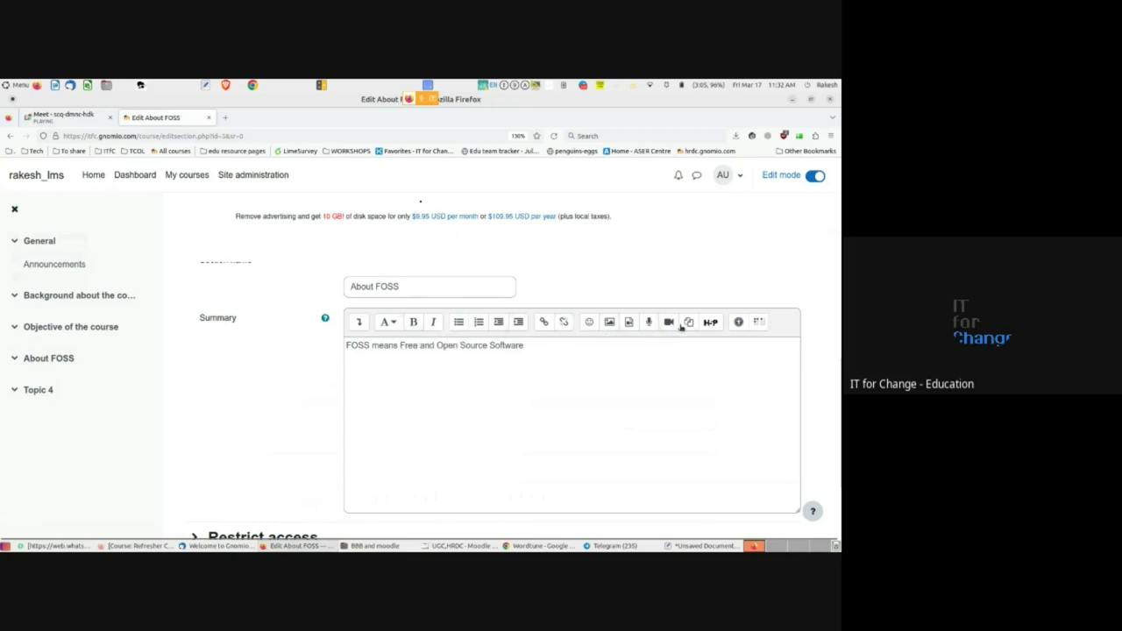
pyautogui.click(392, 325)
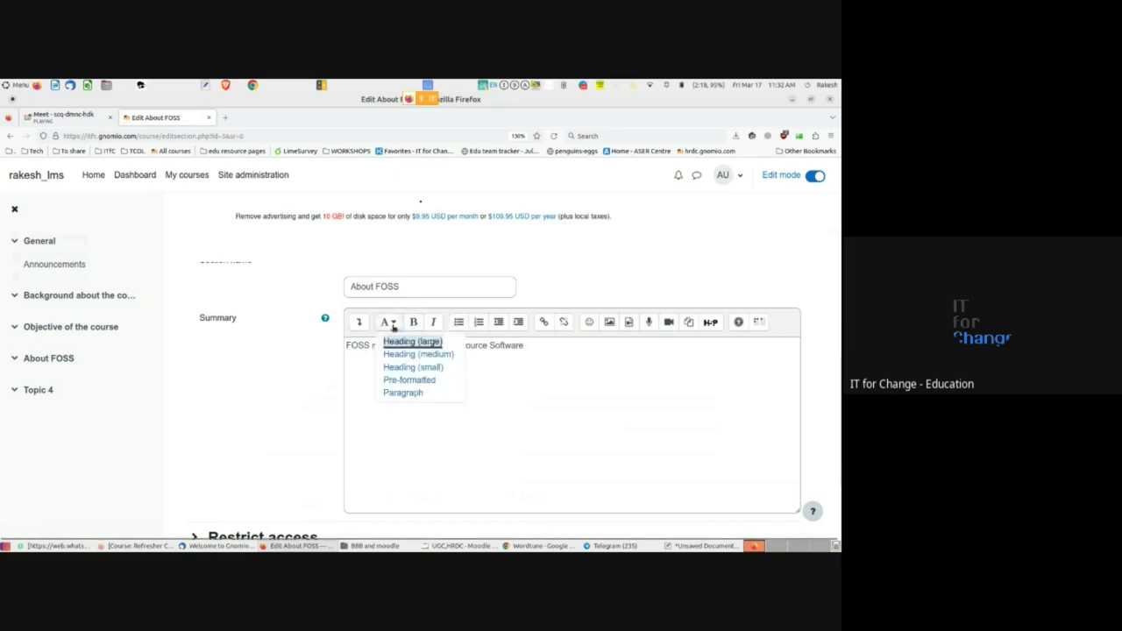
pyautogui.press('Escape')
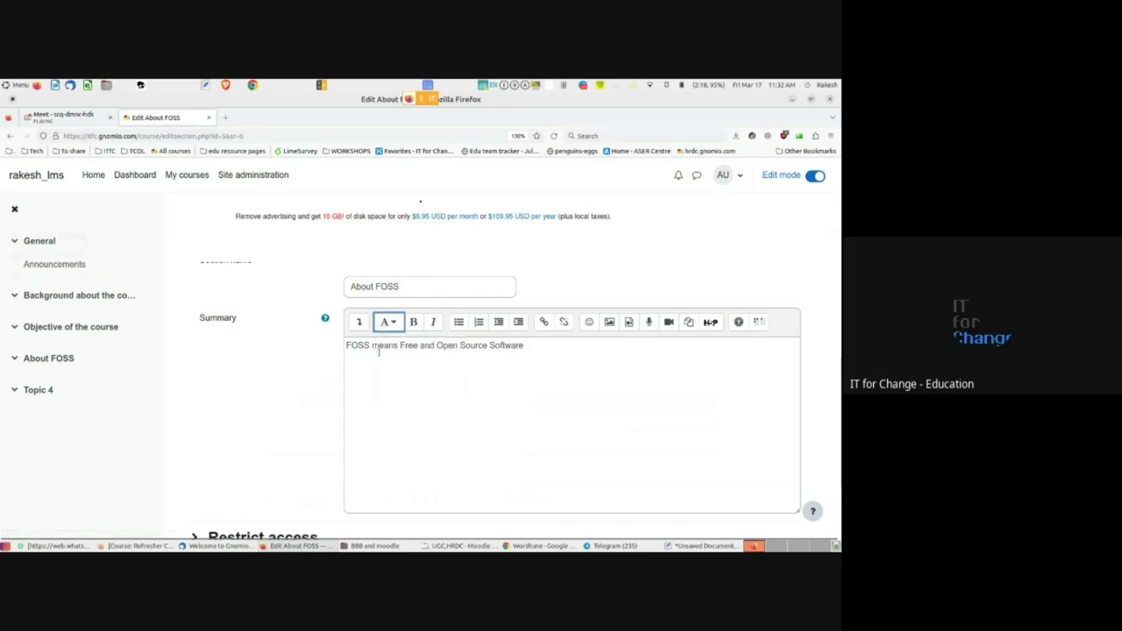
# - Set the summary lines to plain Paragraph style instead of a heading
pyautogui.tripleClick(377, 345)
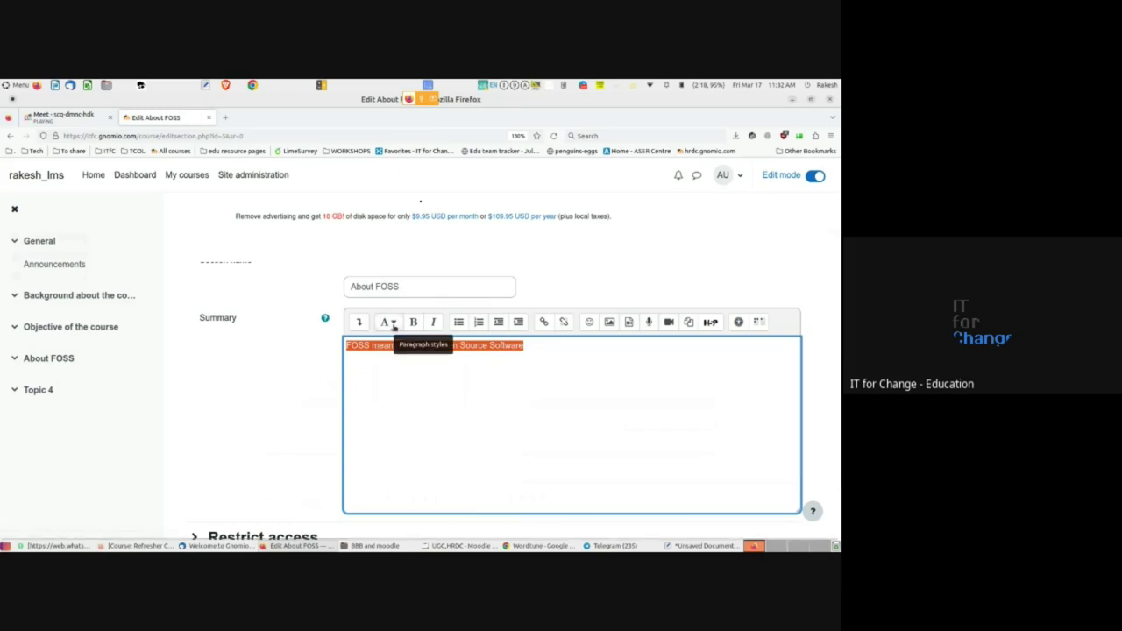
pyautogui.click(392, 324)
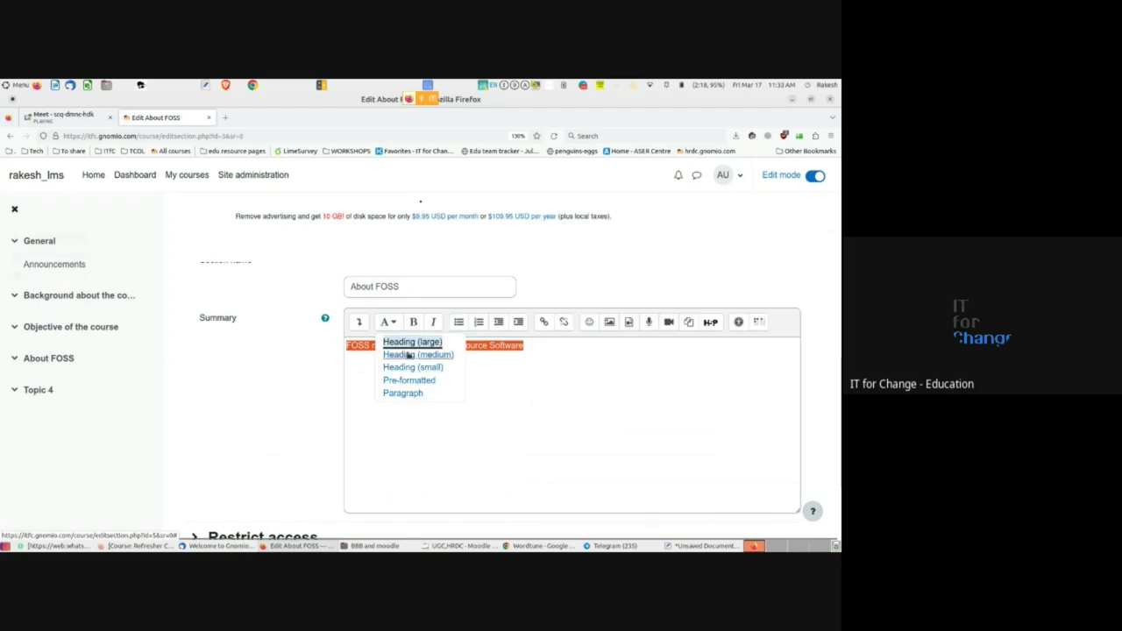
pyautogui.click(407, 355)
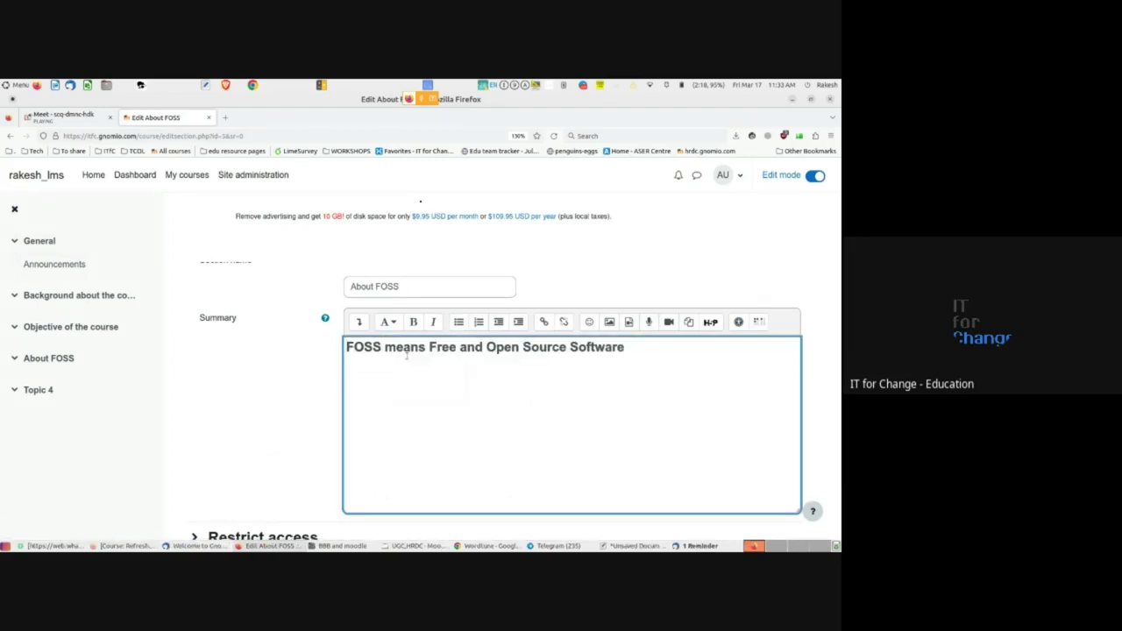
pyautogui.click(387, 322)
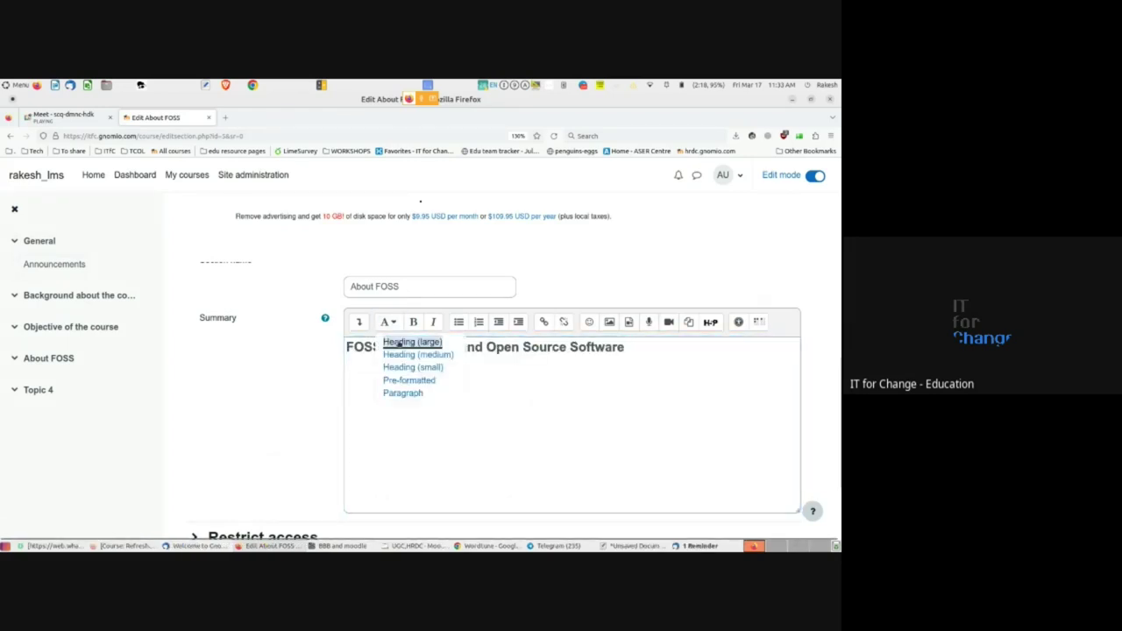
pyautogui.click(402, 393)
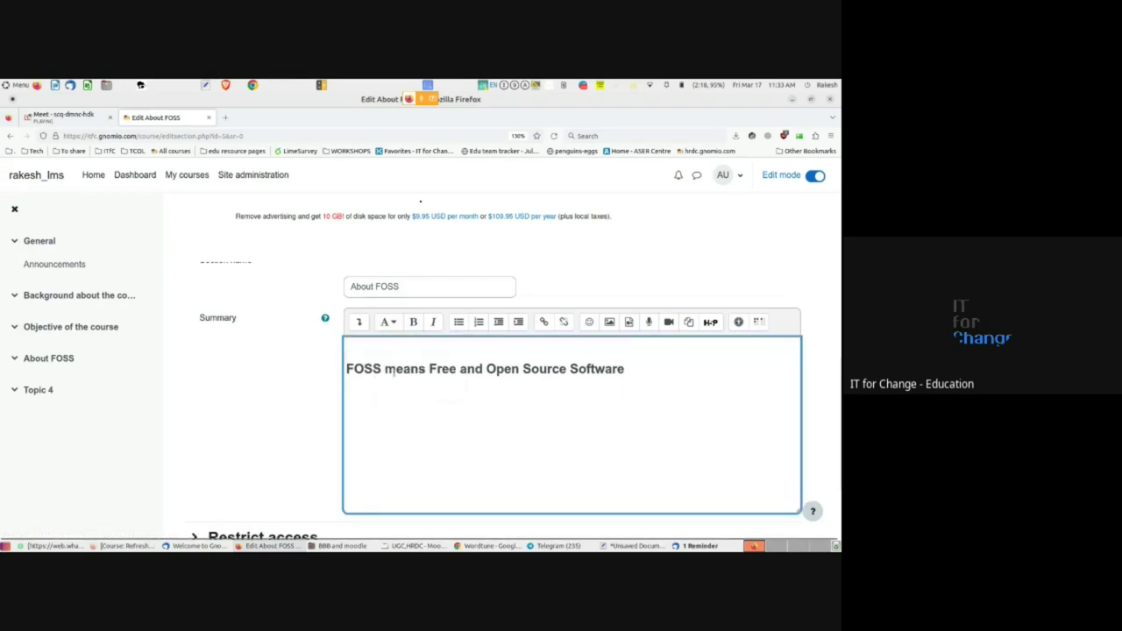
pyautogui.tripleClick(391, 372)
pyautogui.click(389, 321)
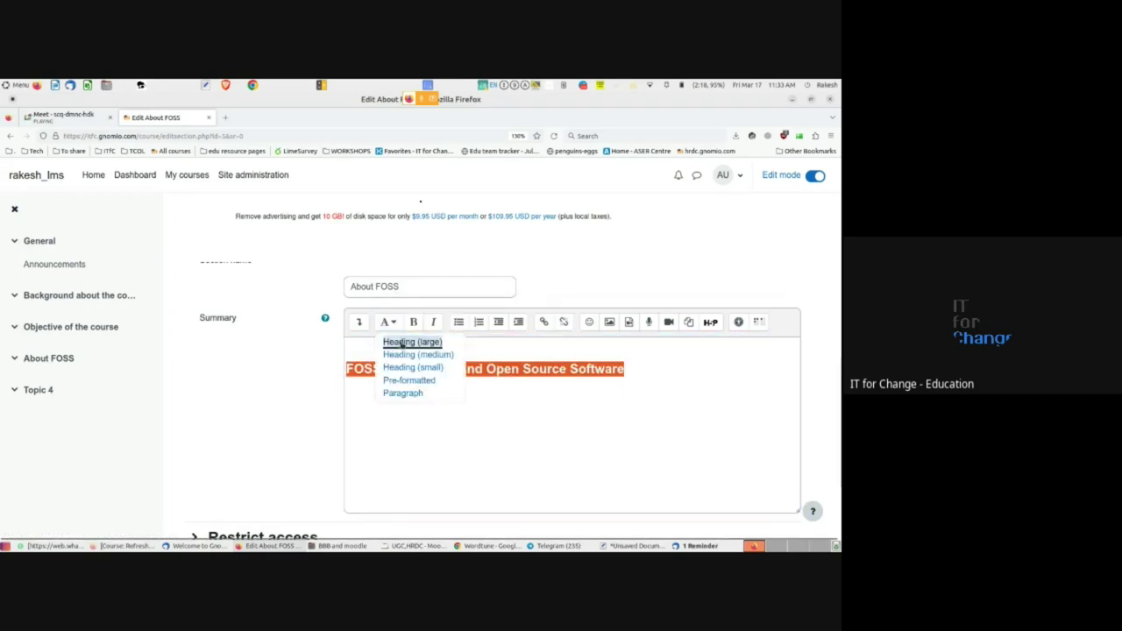
pyautogui.click(402, 393)
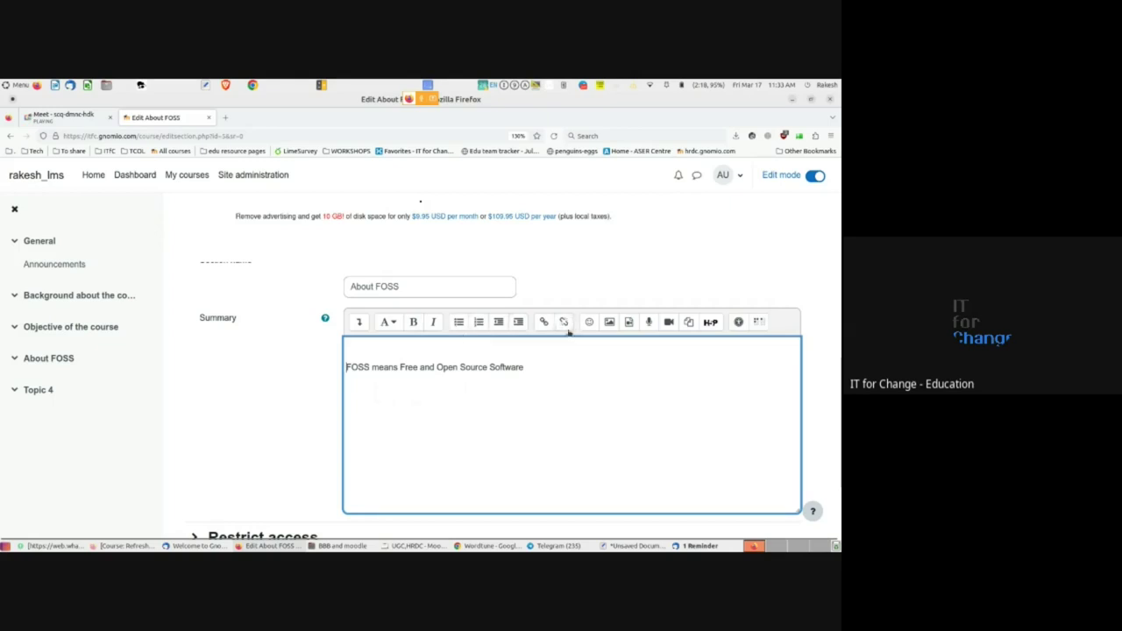
# - Select the word FOSS in the summary and open a new browser tab
pyautogui.click(535, 367)
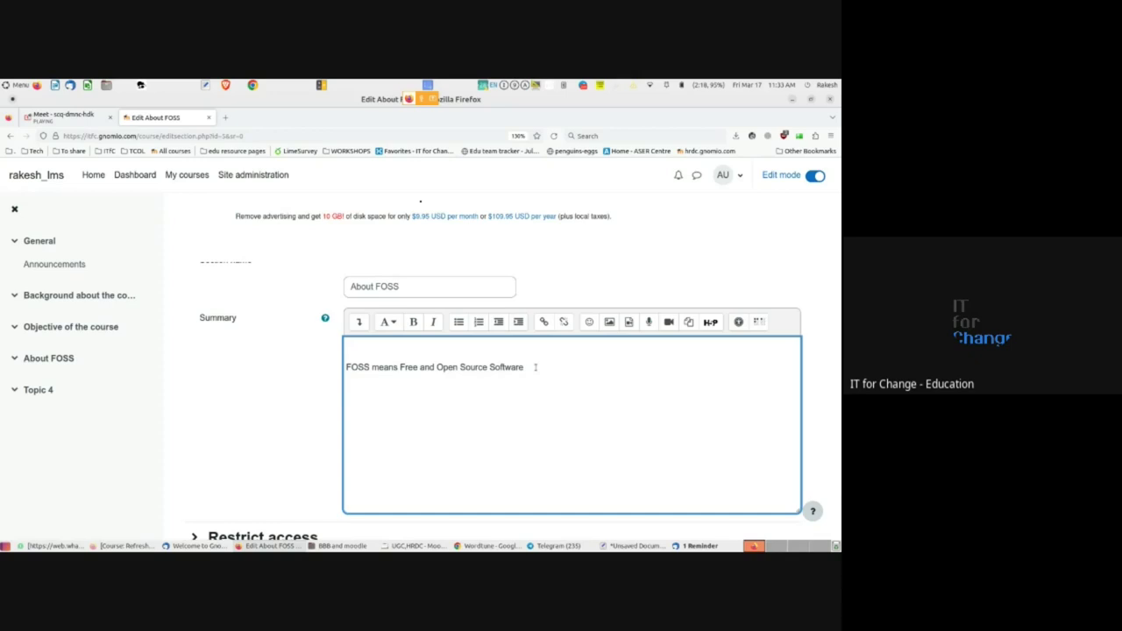
pyautogui.tripleClick(436, 367)
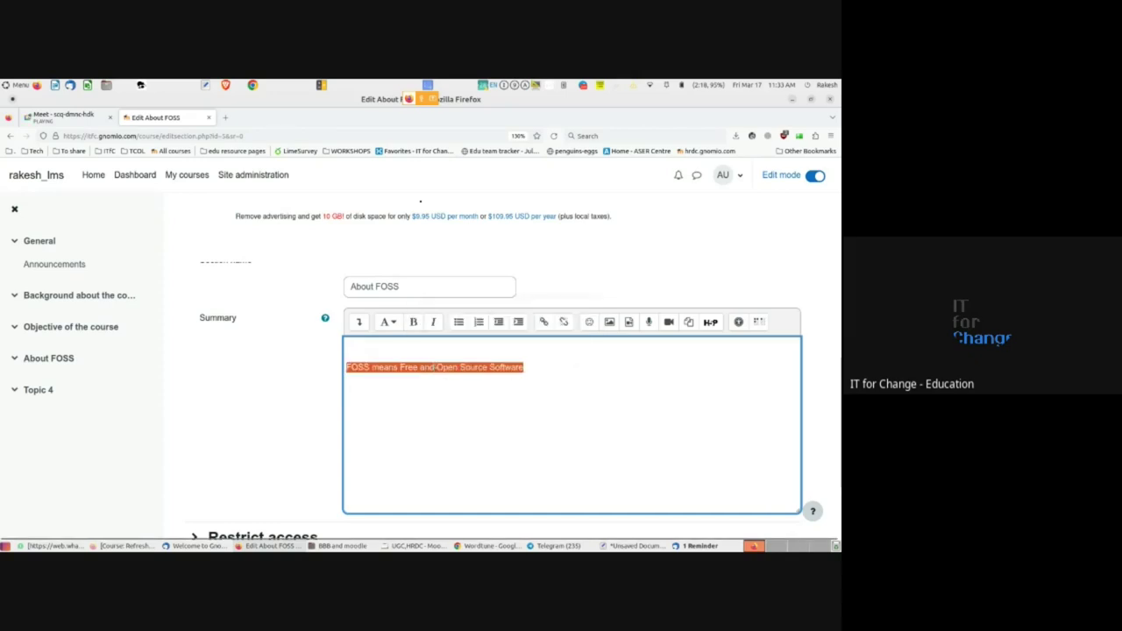
pyautogui.click(452, 383)
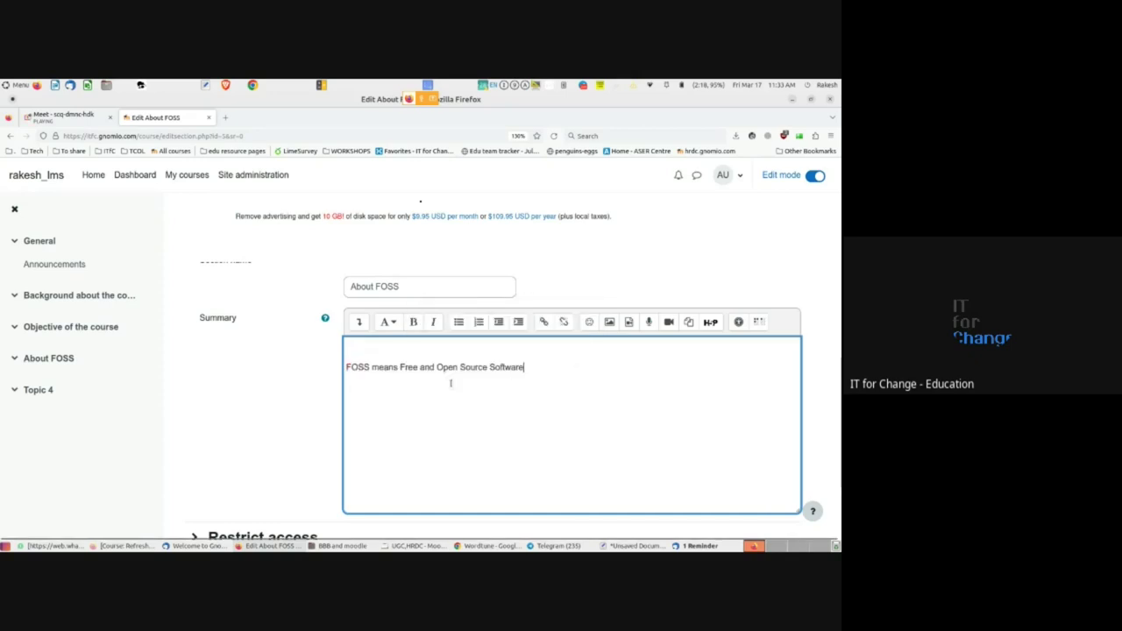
pyautogui.doubleClick(355, 367)
pyautogui.click(225, 116)
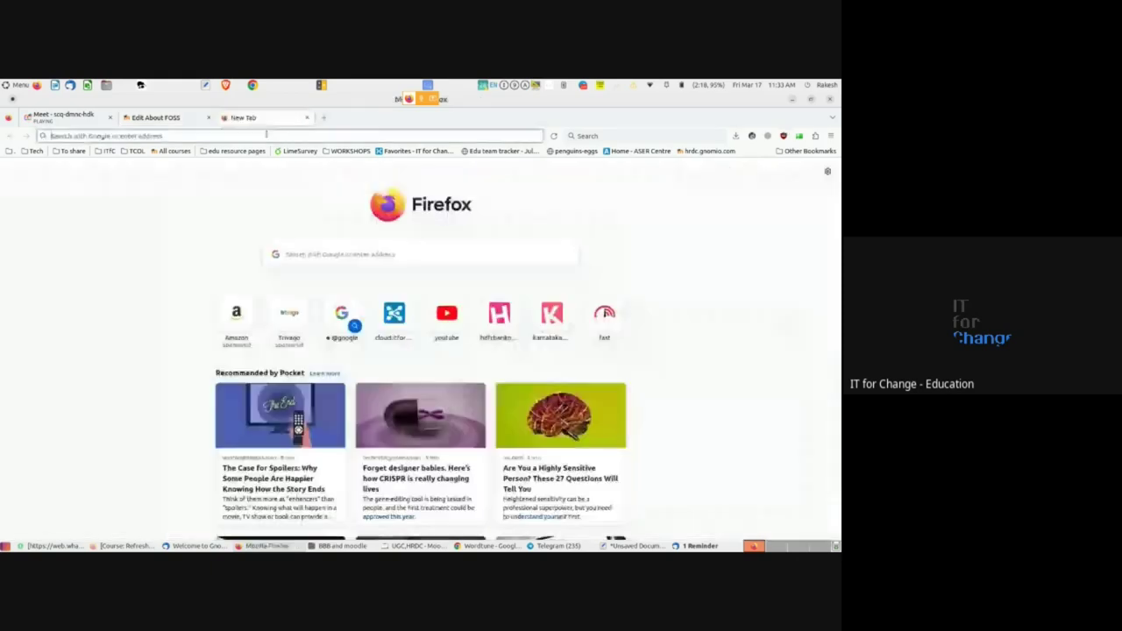
# - Search the web for 'FOSS' from the new tab's address bar
pyautogui.click(265, 135)
pyautogui.write('wo')
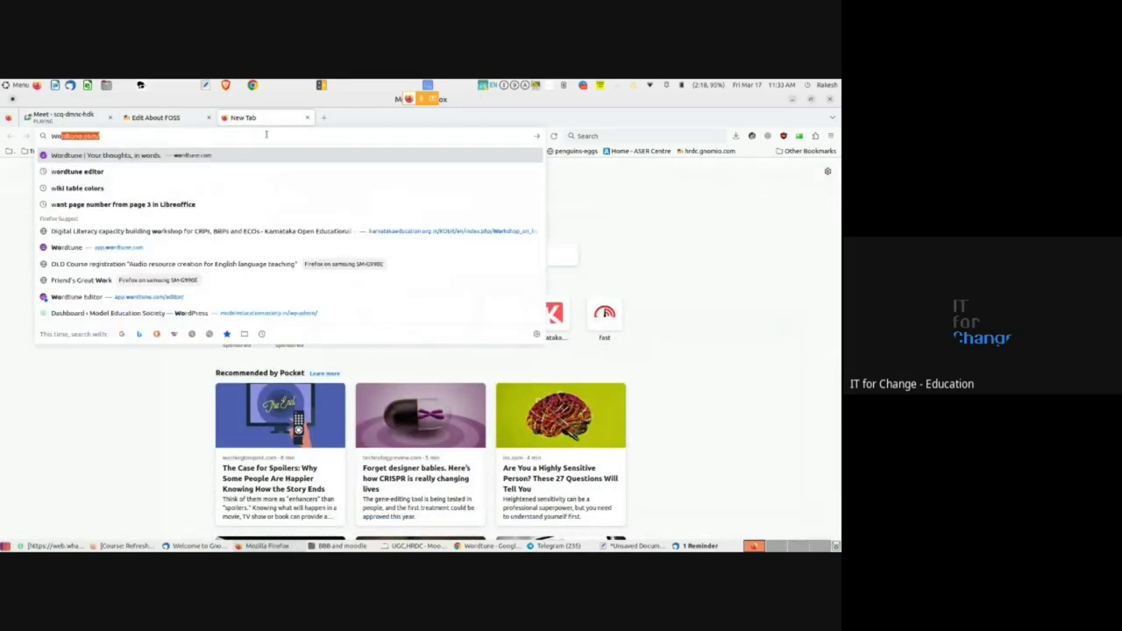
pyautogui.press('BackSpace')
pyautogui.press('BackSpace')
pyautogui.write('FOSS')
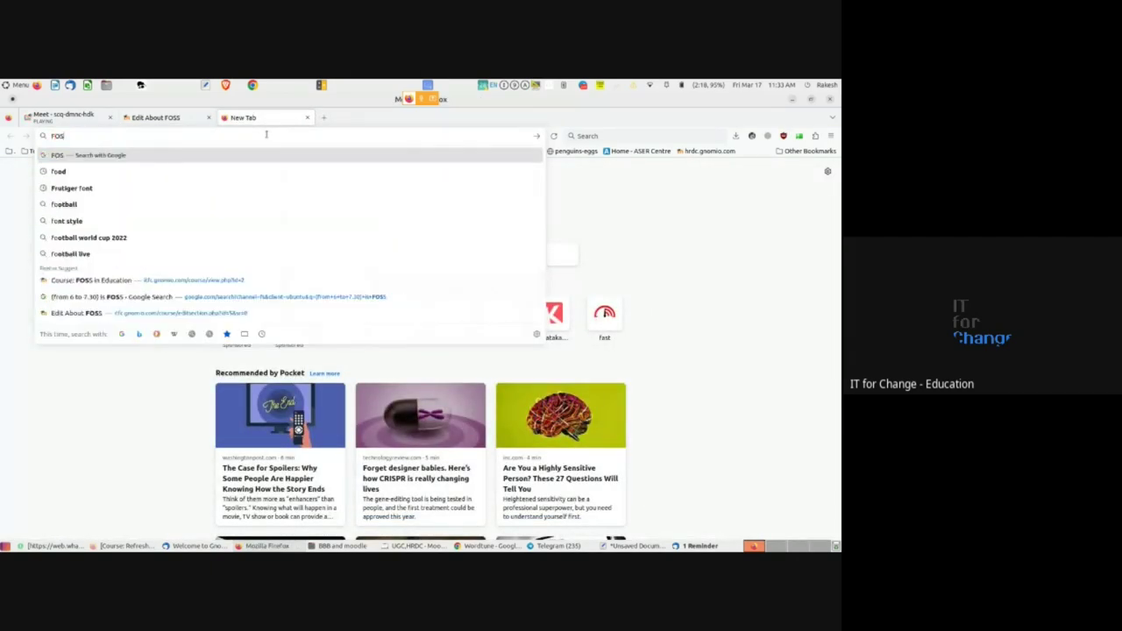
pyautogui.press('Return')
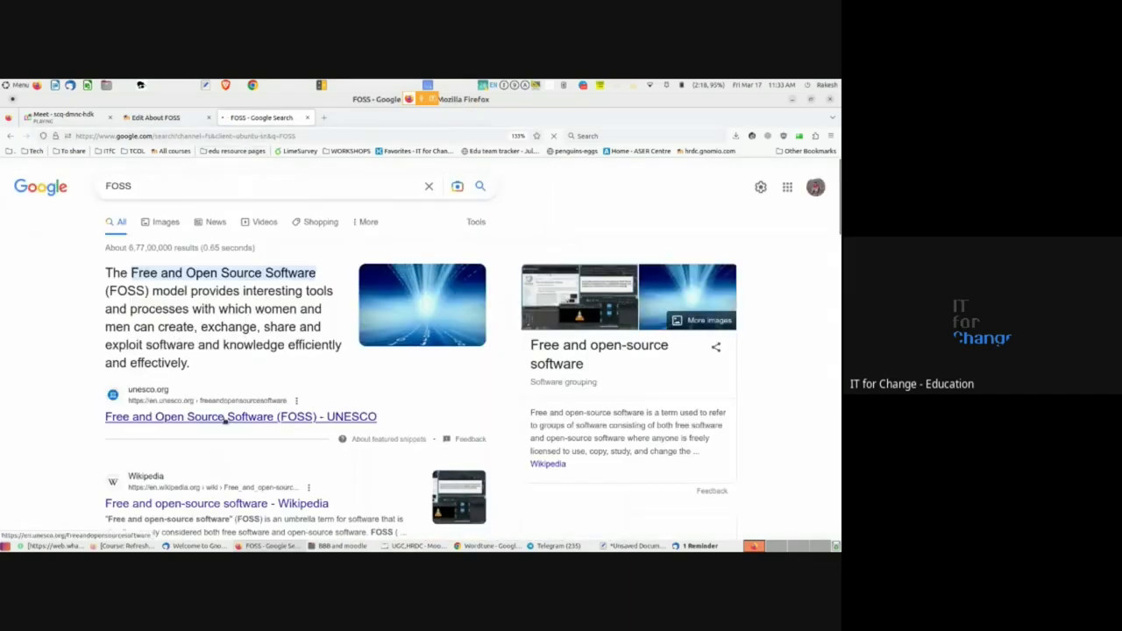
# - Open the Wikipedia 'Free and open-source software' result and select its URL
pyautogui.scroll(-3, 223, 421)
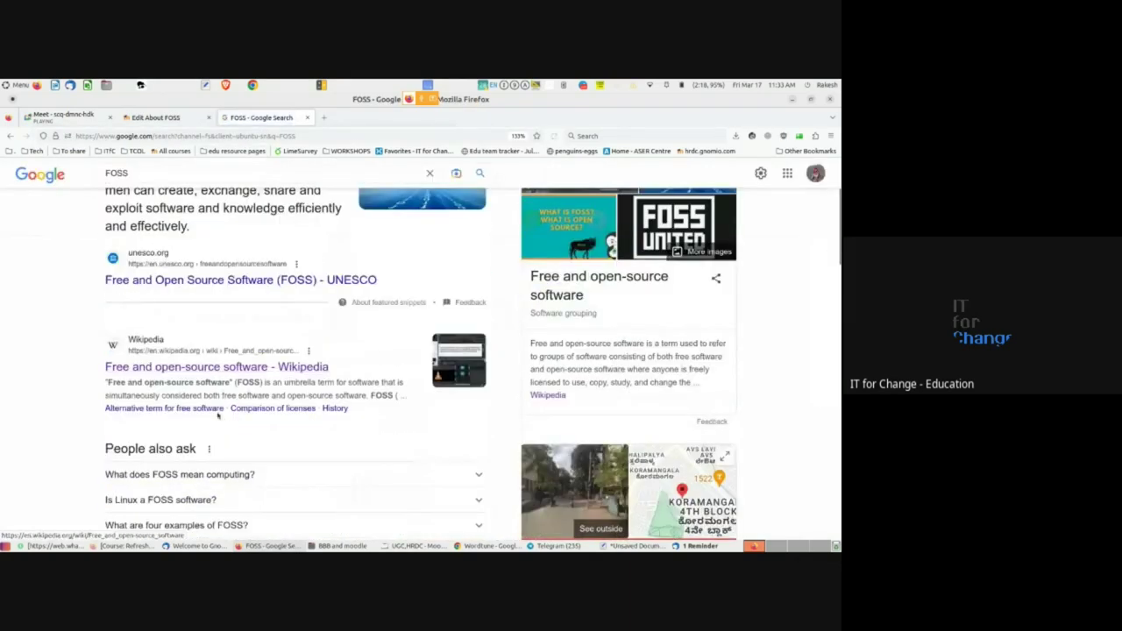
pyautogui.middleClick(157, 370)
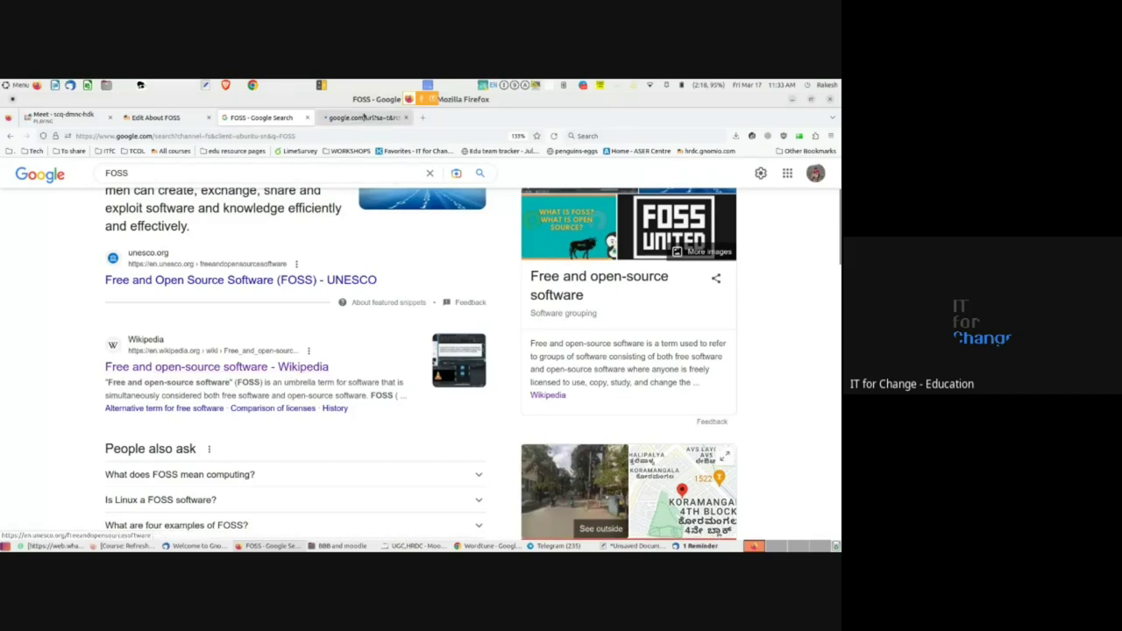
pyautogui.click(364, 117)
pyautogui.doubleClick(281, 137)
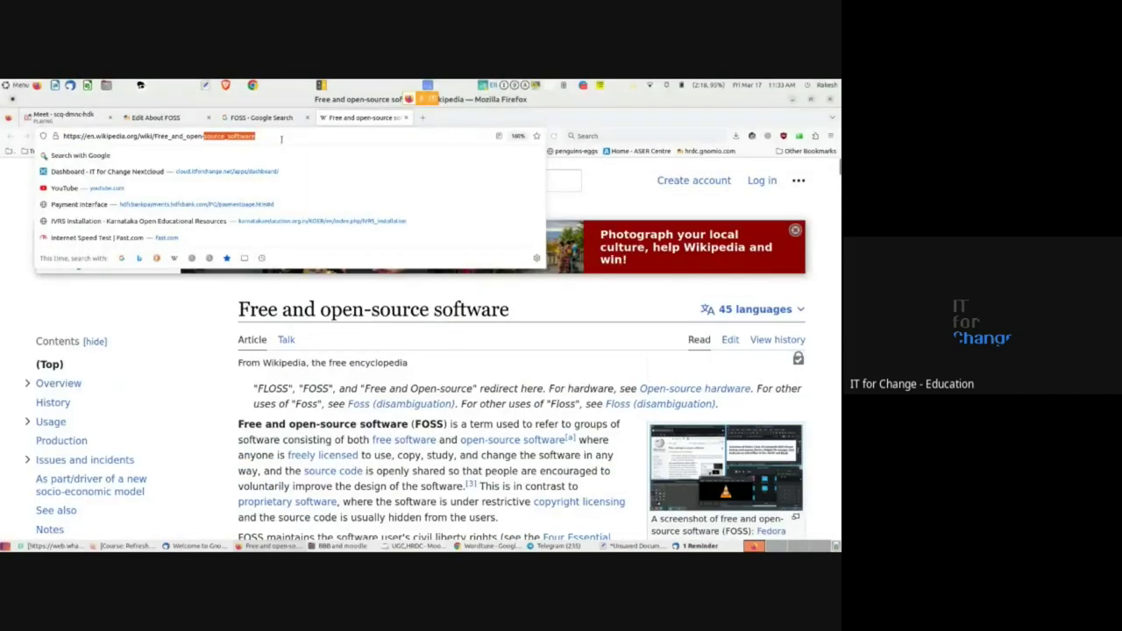
pyautogui.click(281, 137)
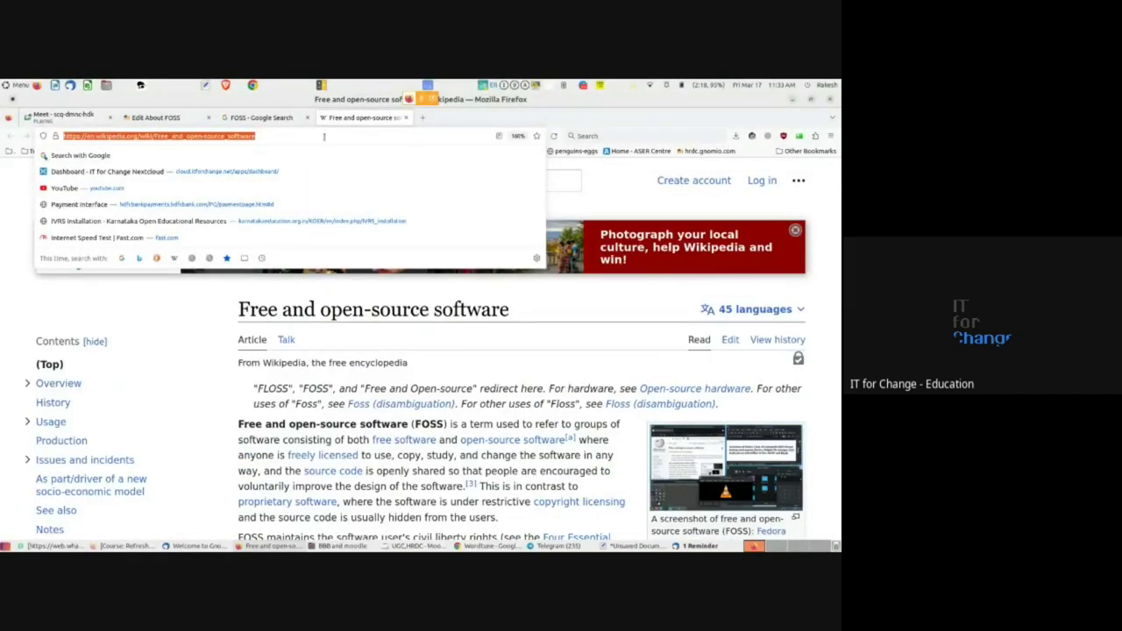
pyautogui.rightClick(250, 138)
# - Copy the Wikipedia URL and make it the link target for FOSS in the summary
pyautogui.click(259, 179)
pyautogui.click(155, 116)
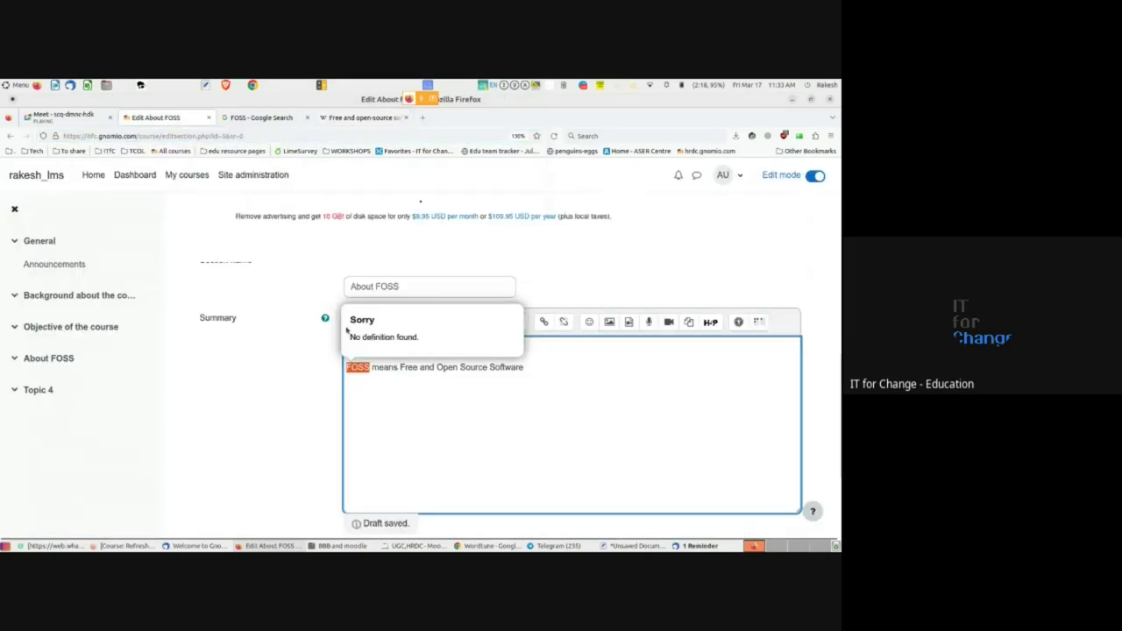
pyautogui.click(543, 322)
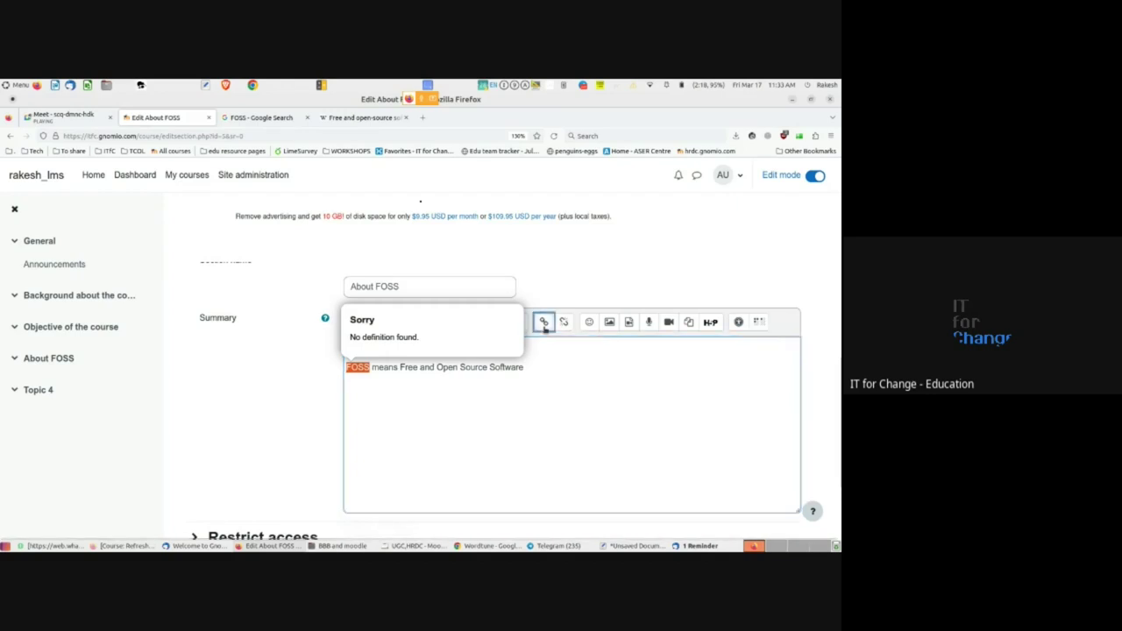
pyautogui.hotkey('ctrl', 'v')
pyautogui.click(429, 421)
# - Save the About FOSS section changes
pyautogui.click(409, 411)
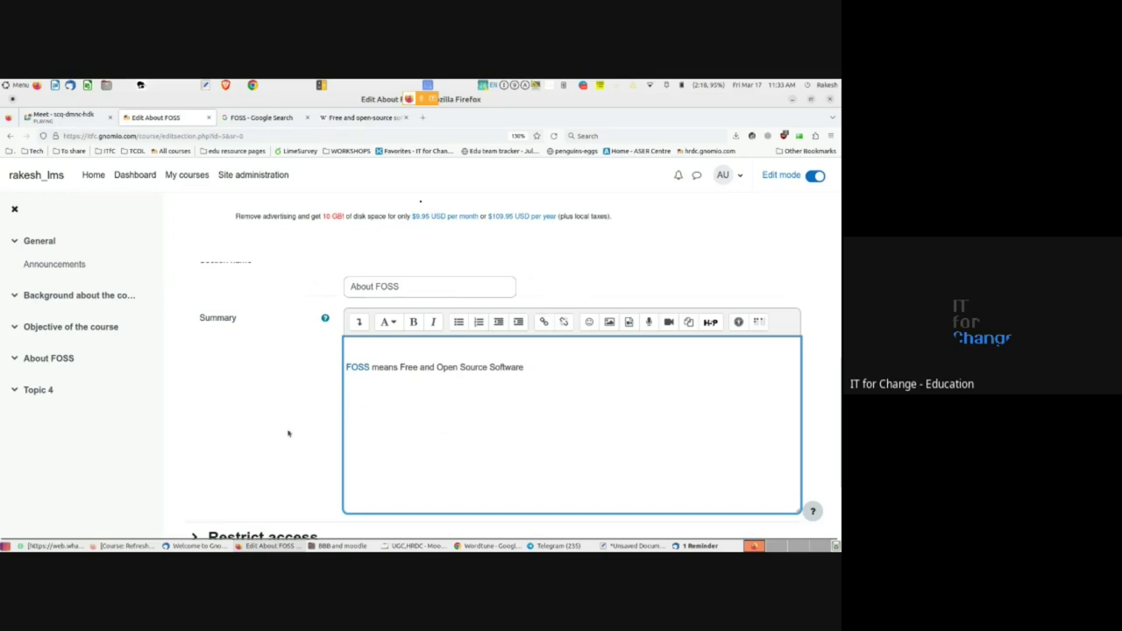
pyautogui.scroll(-2, 290, 434)
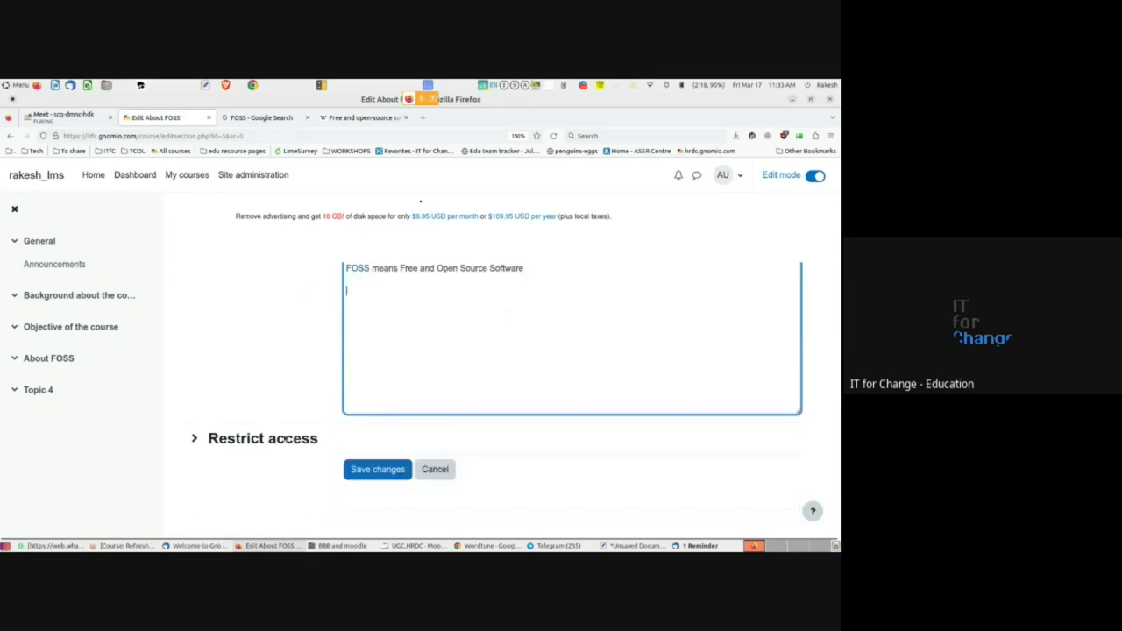
pyautogui.click(375, 469)
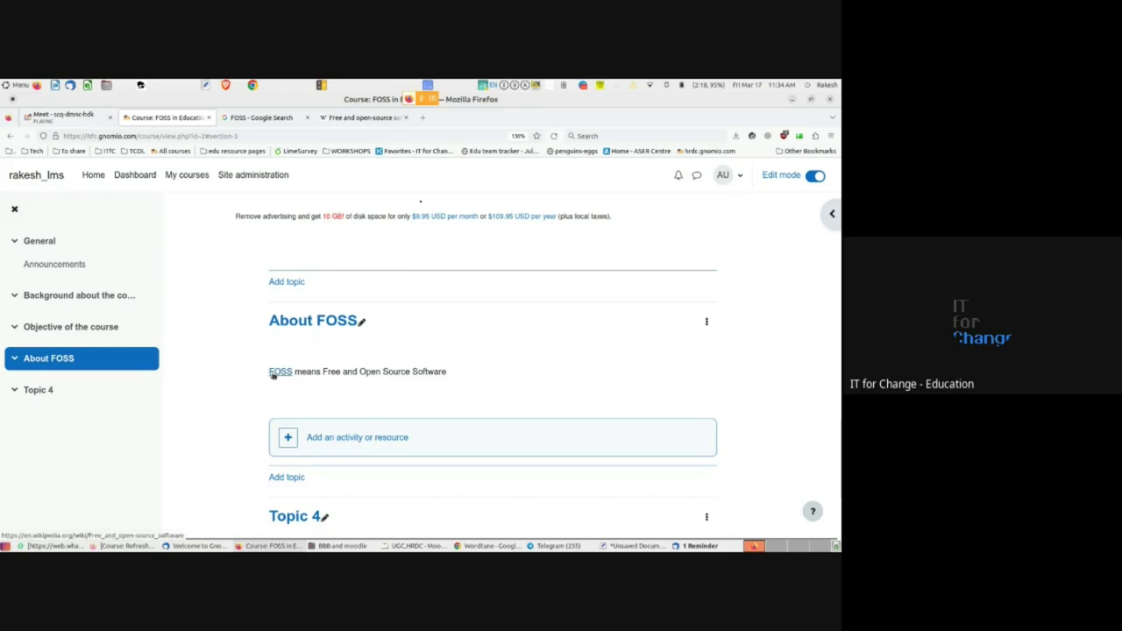
pyautogui.click(279, 371)
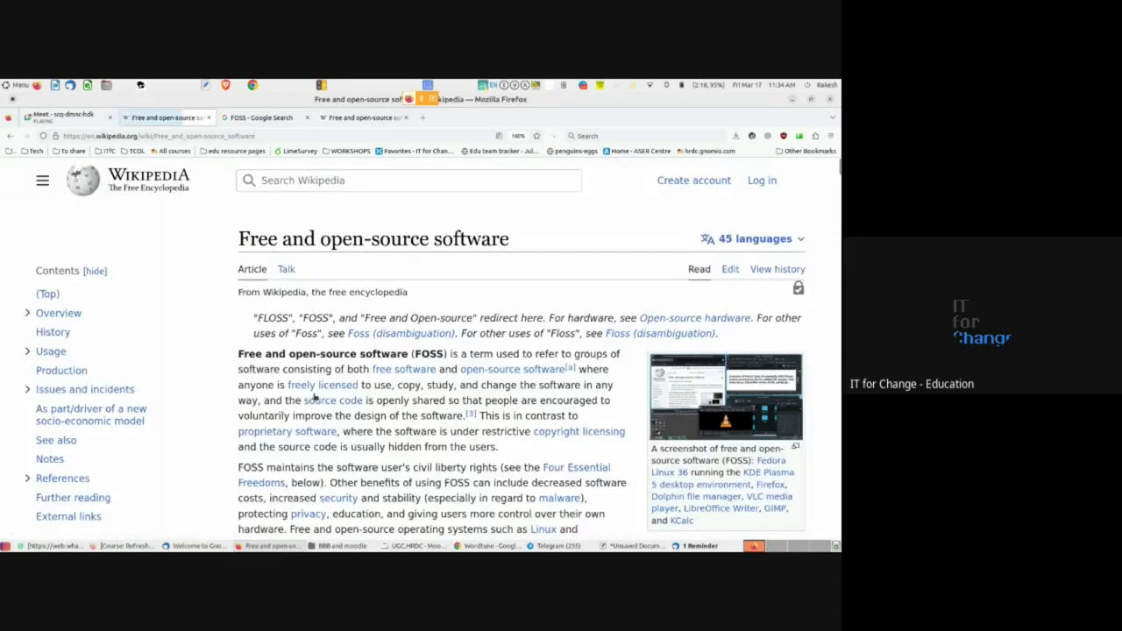
pyautogui.click(10, 136)
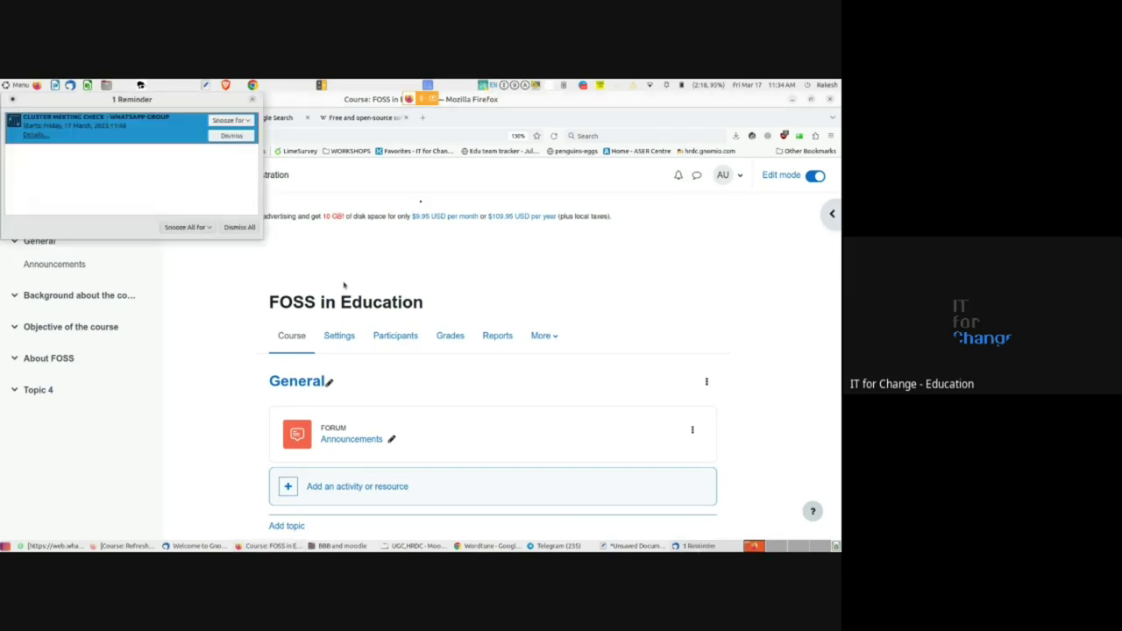
pyautogui.click(344, 285)
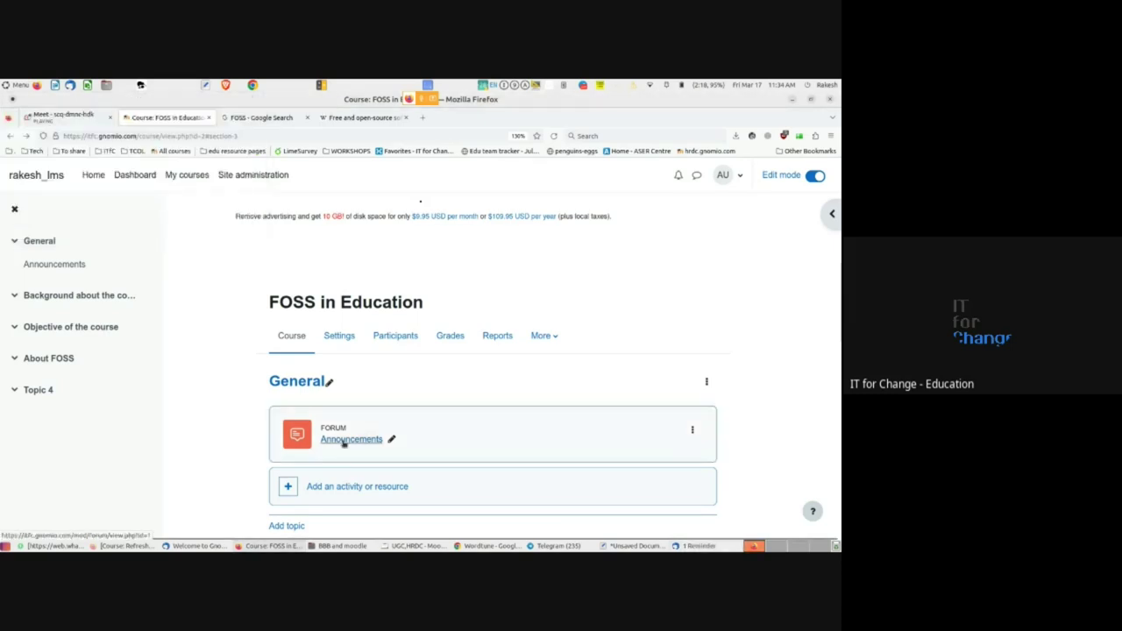
pyautogui.scroll(-2, 255, 472)
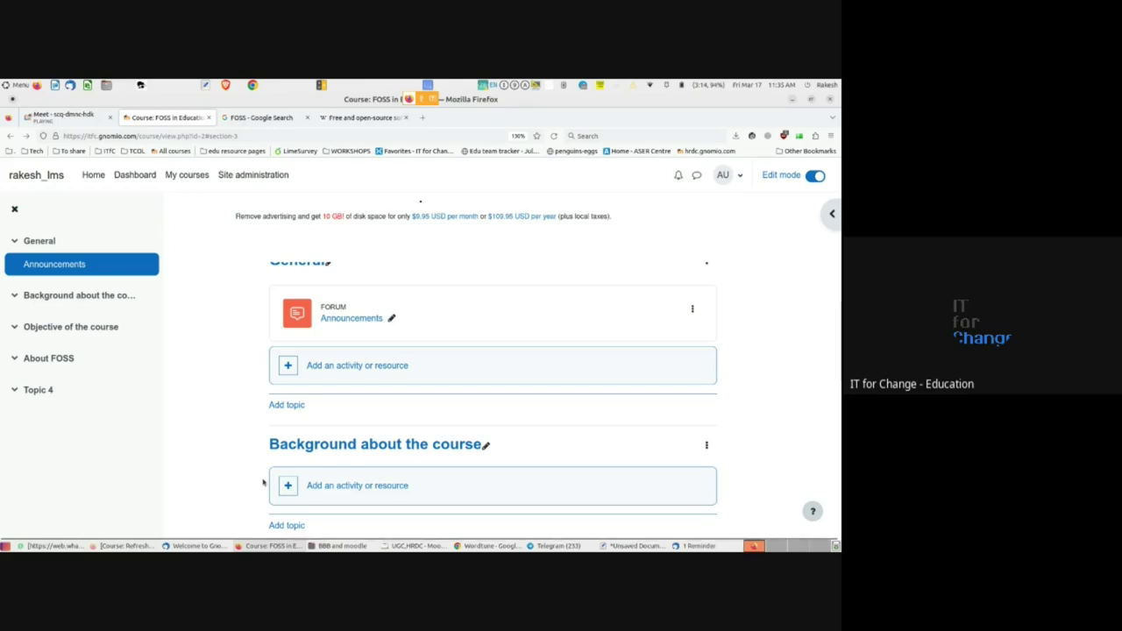
# - Retitle the 'Background about the course' section as 'About the course' by replacing its opening words
pyautogui.scroll(-2, 263, 482)
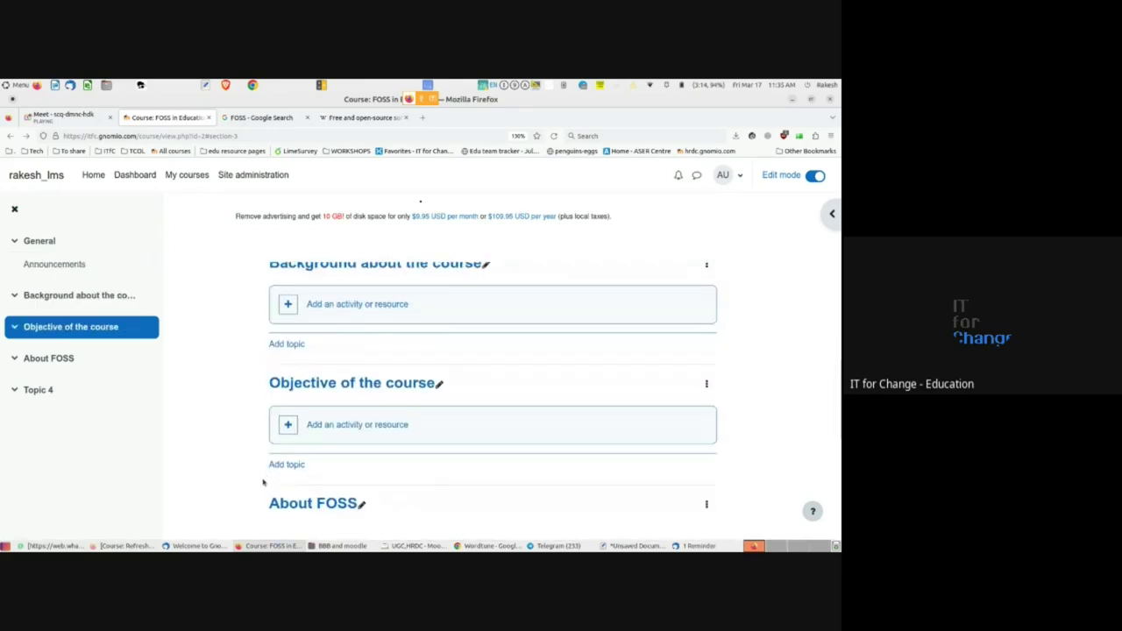
pyautogui.scroll(1, 263, 482)
pyautogui.click(706, 325)
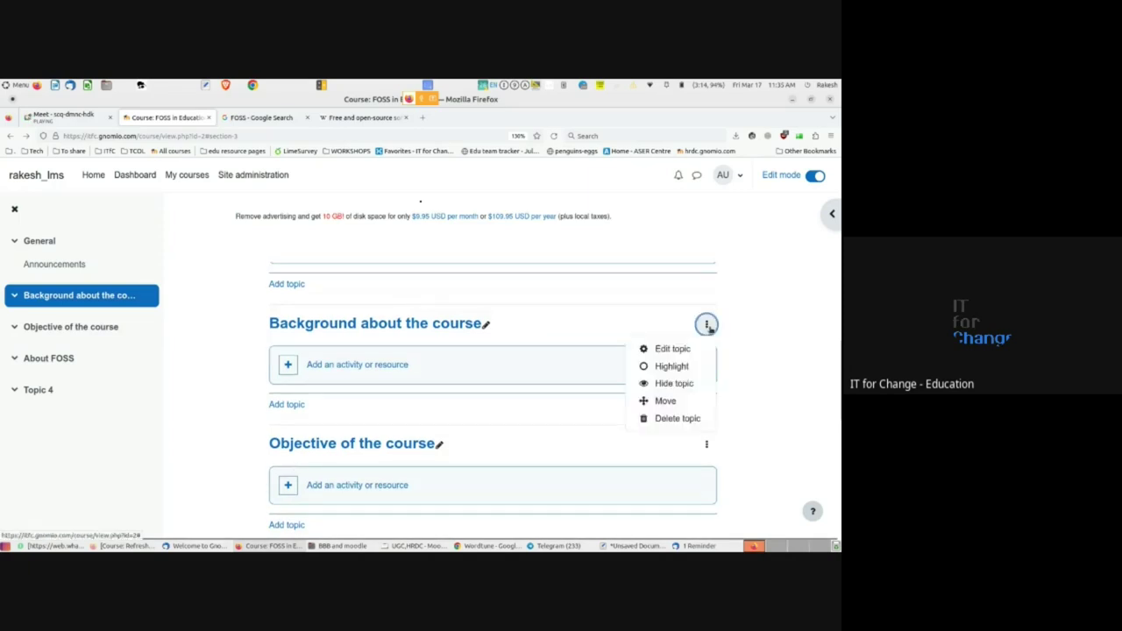
pyautogui.click(810, 381)
pyautogui.scroll(-2, 215, 455)
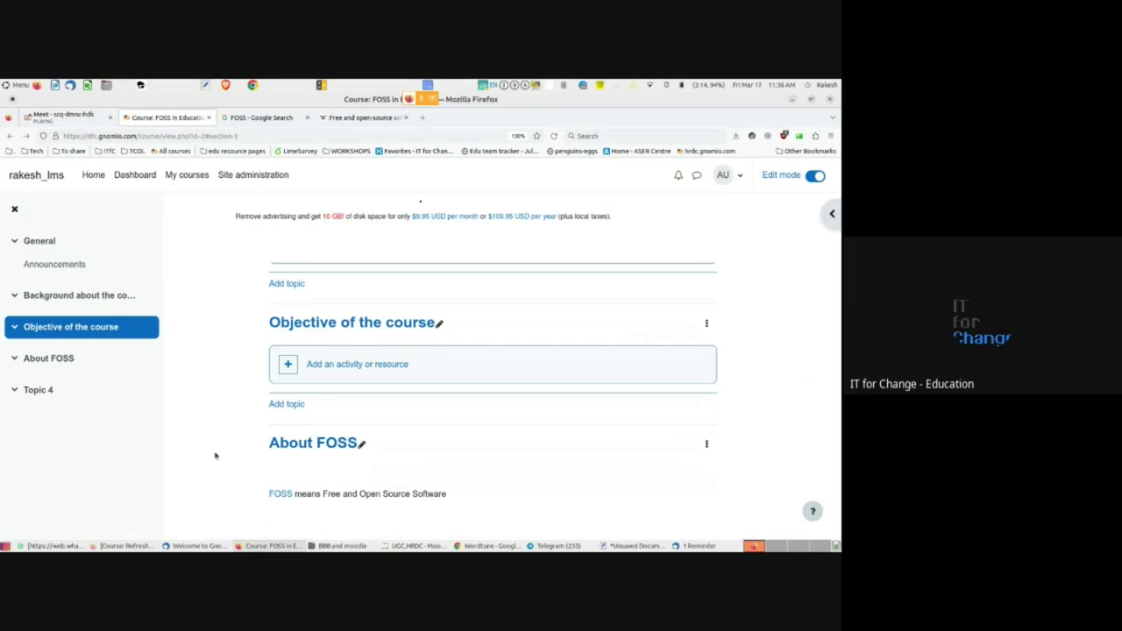
pyautogui.scroll(3, 219, 447)
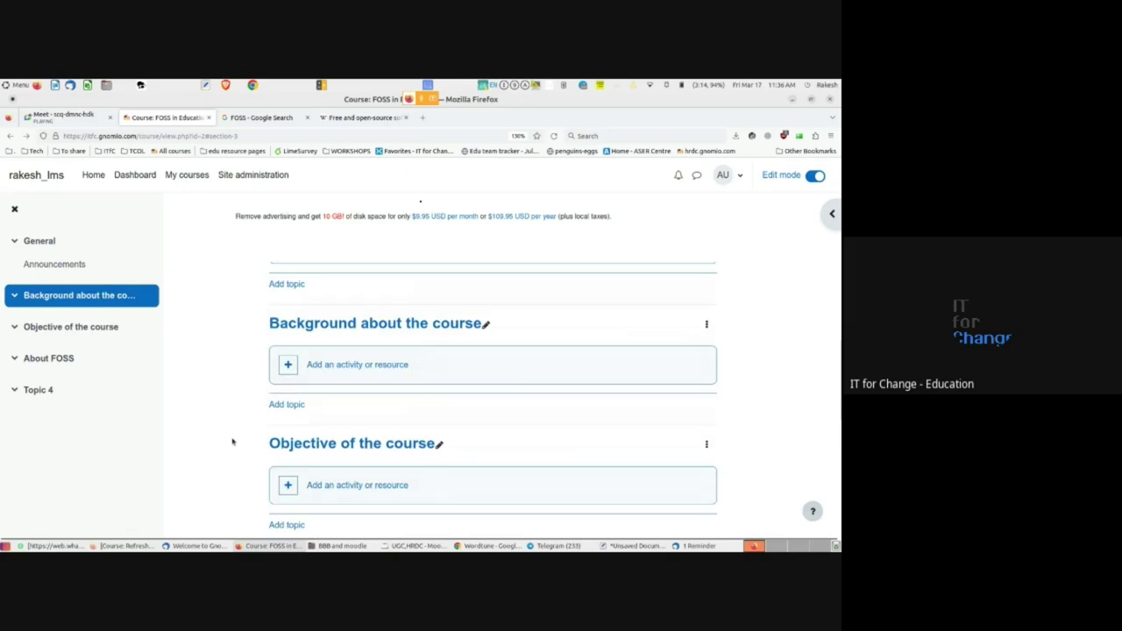
pyautogui.click(484, 326)
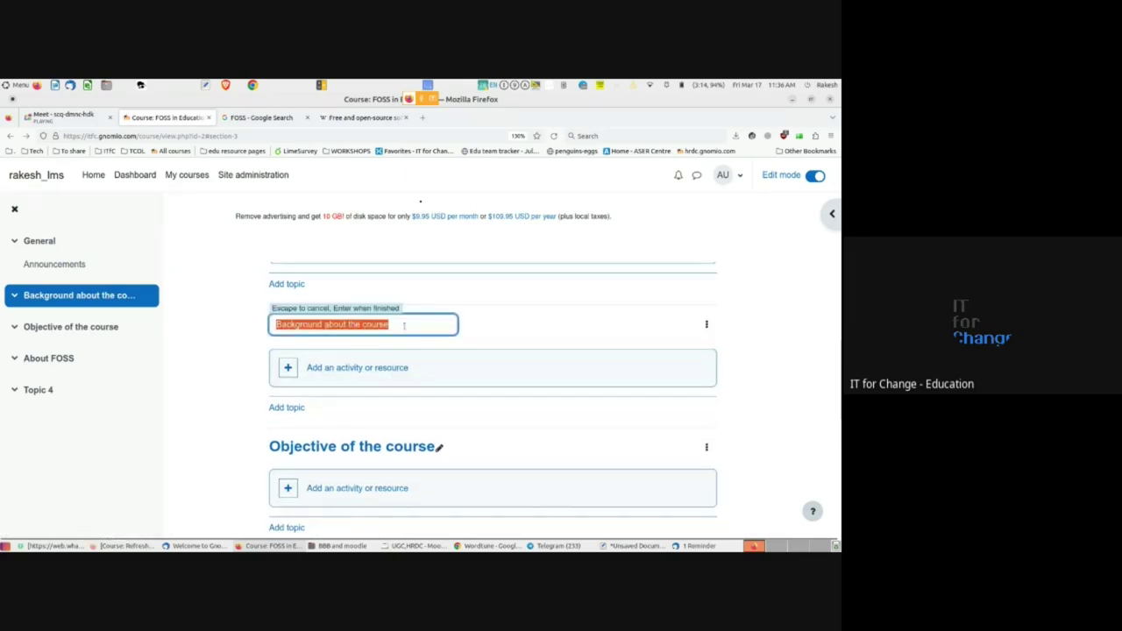
pyautogui.click(403, 325)
pyautogui.hotkey('ctrl', 'Left')
pyautogui.hotkey('ctrl', 'Left')
pyautogui.hotkey('shift', 'Home')
pyautogui.write('A')
pyautogui.press('Return')
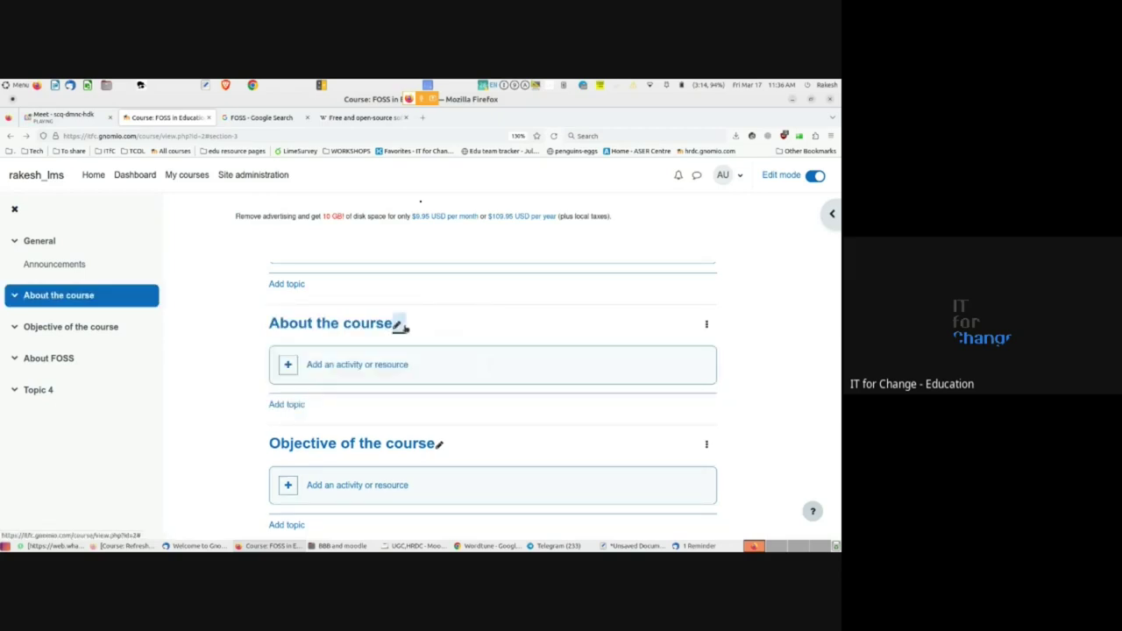
# - Open the Edit topic settings for the About the course section
pyautogui.click(707, 326)
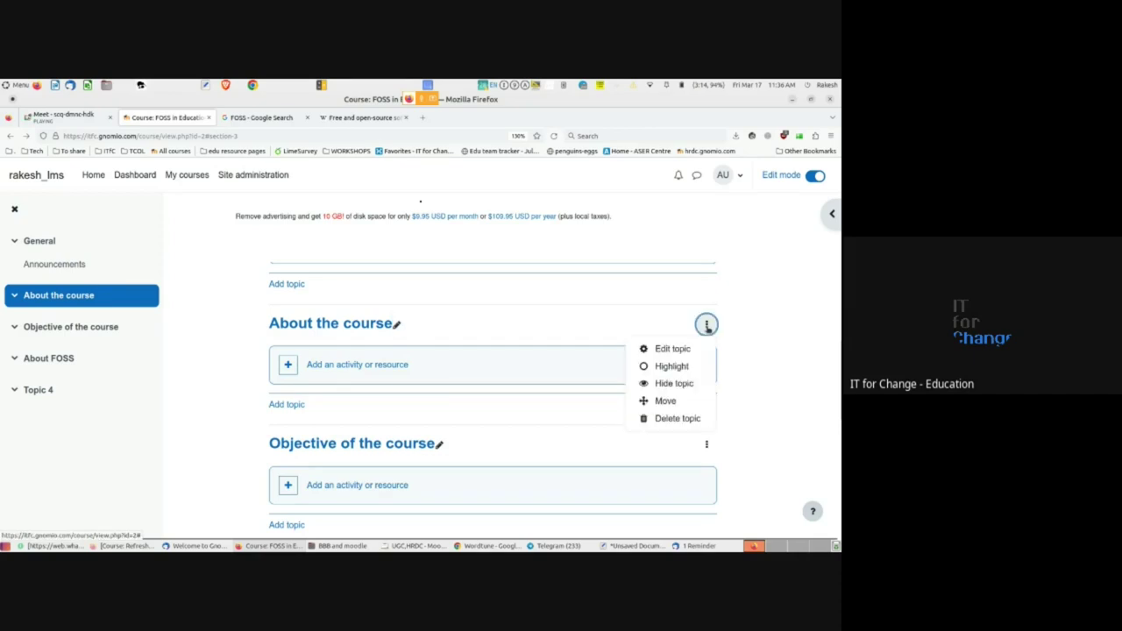
pyautogui.click(669, 351)
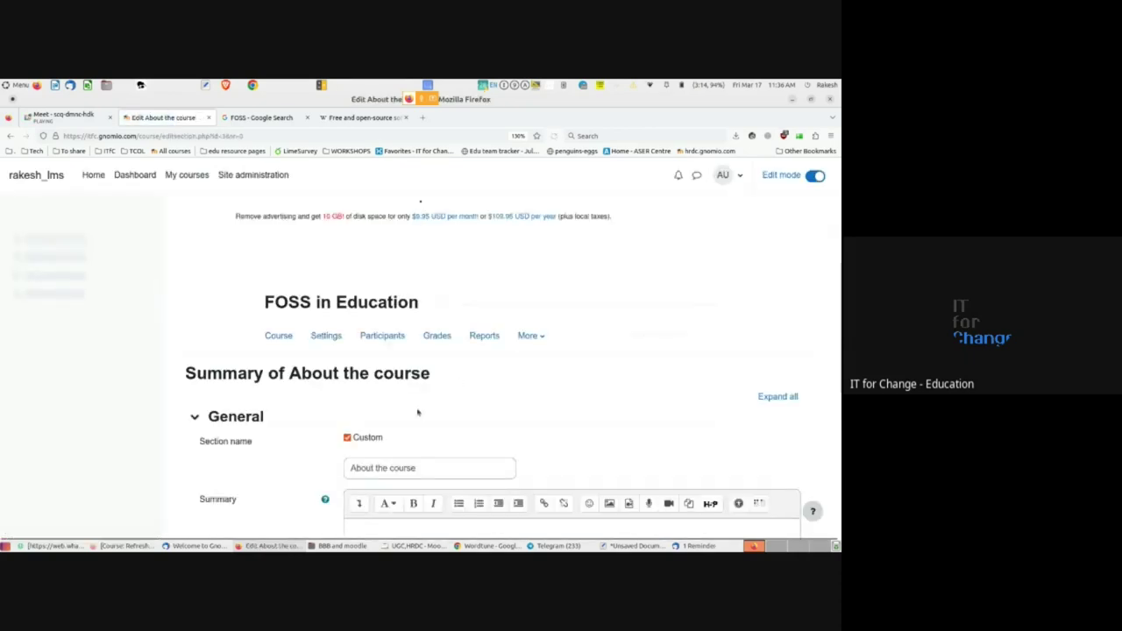
pyautogui.scroll(-2, 418, 412)
# - Write a summary saying participants will understand the concept of FOSS and its role in education
pyautogui.click(386, 367)
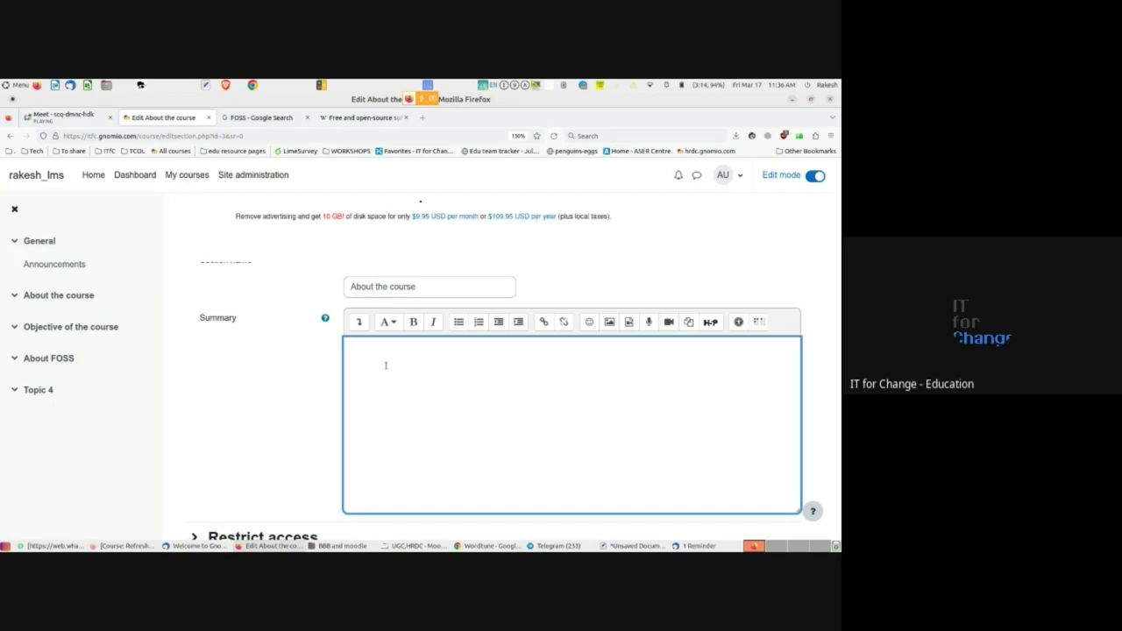
pyautogui.write('During his course participants will ')
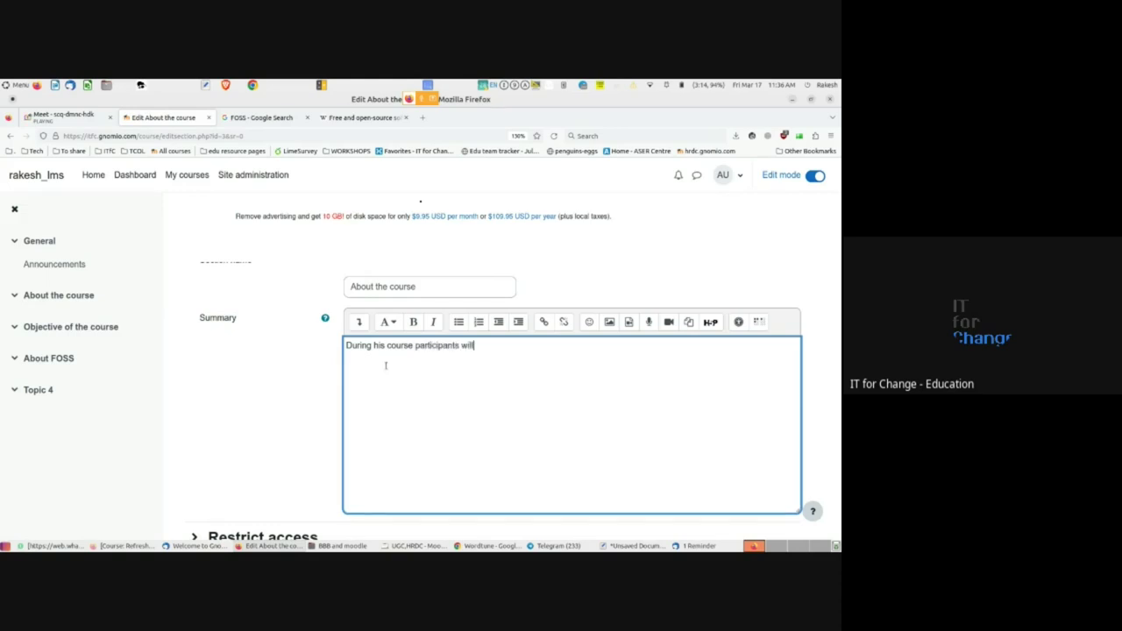
pyautogui.write('understand the concept of FOSS a')
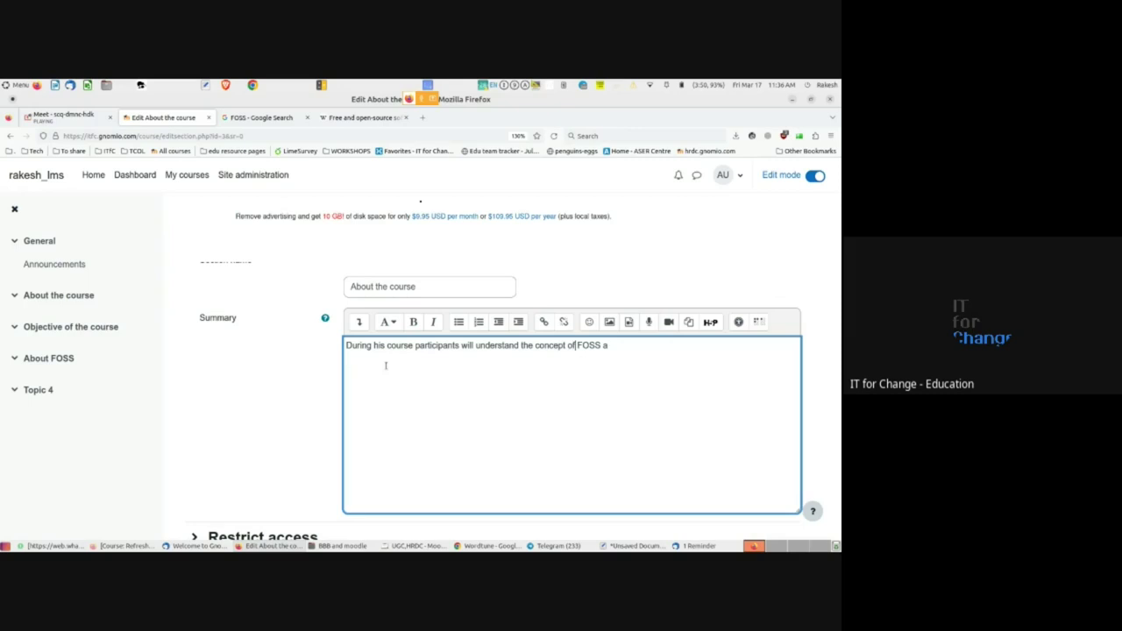
pyautogui.write('nd')
pyautogui.write(' FOSS')
pyautogui.press('BackSpace')
pyautogui.press('BackSpace')
pyautogui.press('BackSpace')
pyautogui.press('BackSpace')
pyautogui.write('the role FOSS in education')
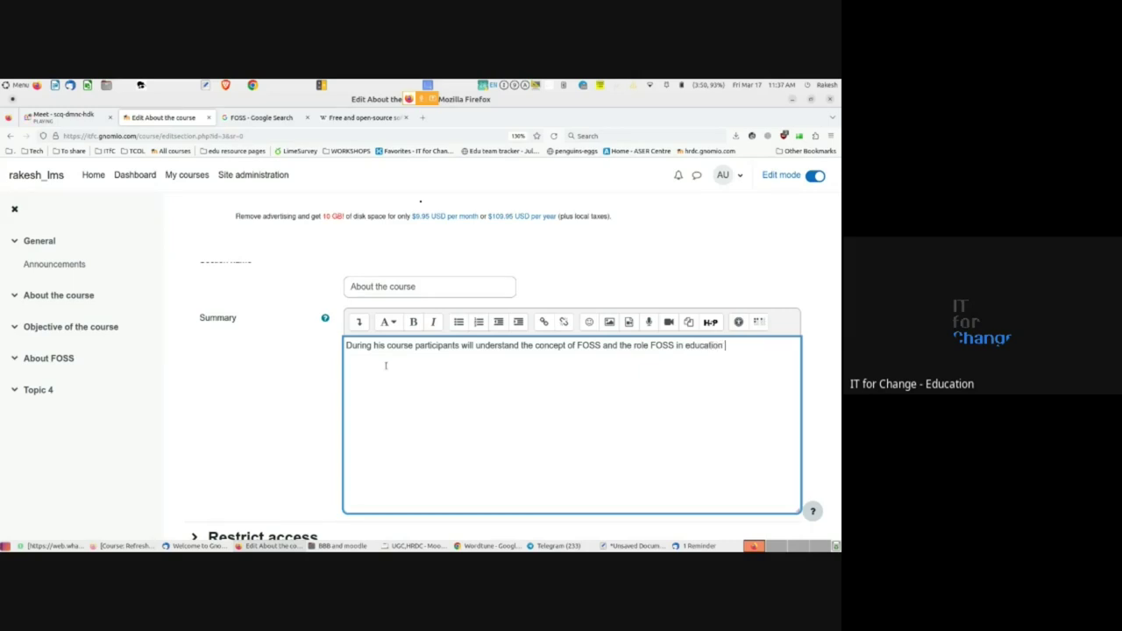
pyautogui.write(' are ')
pyautogui.write('a. ')
pyautogui.write('This')
pyautogui.press('BackSpace')
pyautogui.hotkey('shift', 'End')
pyautogui.press('Delete')
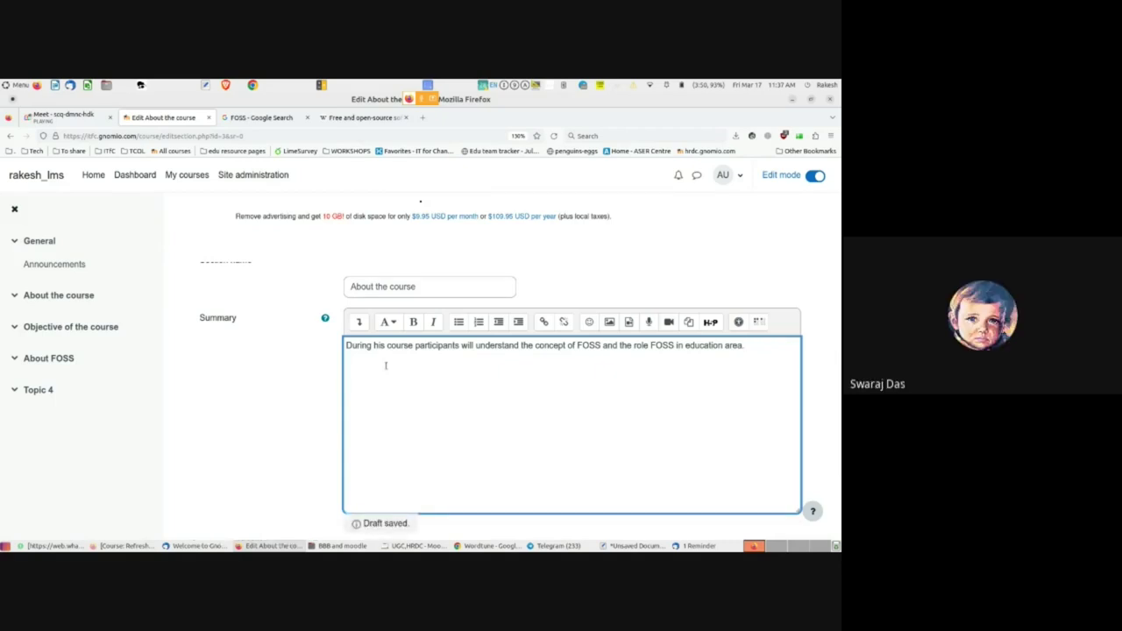
pyautogui.scroll(-2, 303, 403)
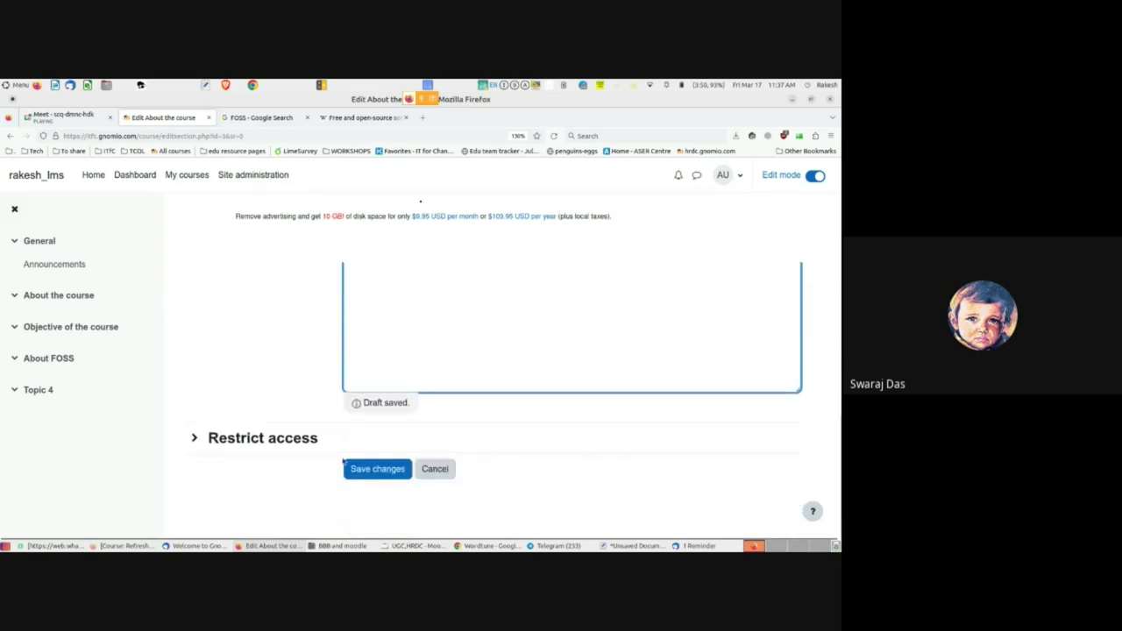
# - Save the About the course section changes and return to the course page
pyautogui.click(364, 469)
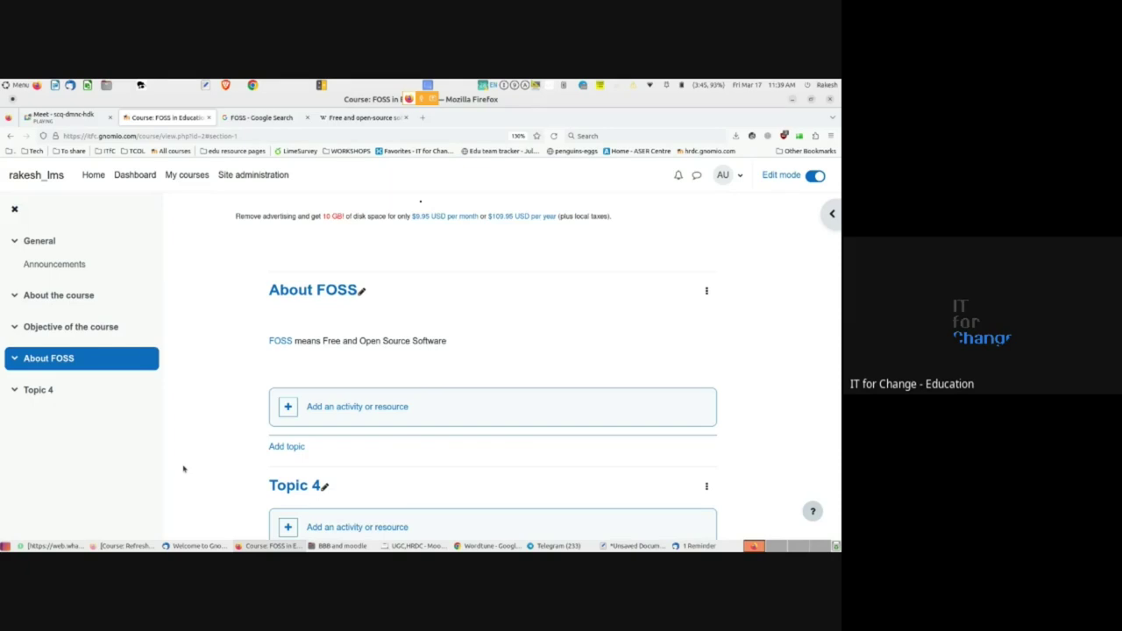
pyautogui.scroll(-2, 184, 469)
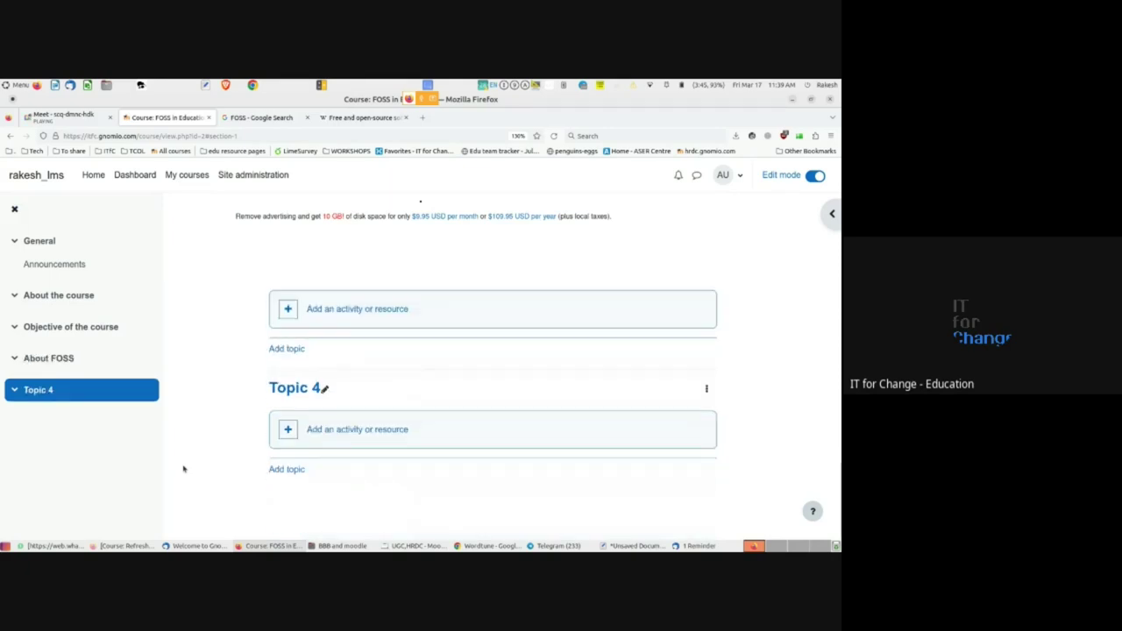
pyautogui.scroll(4, 183, 469)
pyautogui.scroll(5, 183, 469)
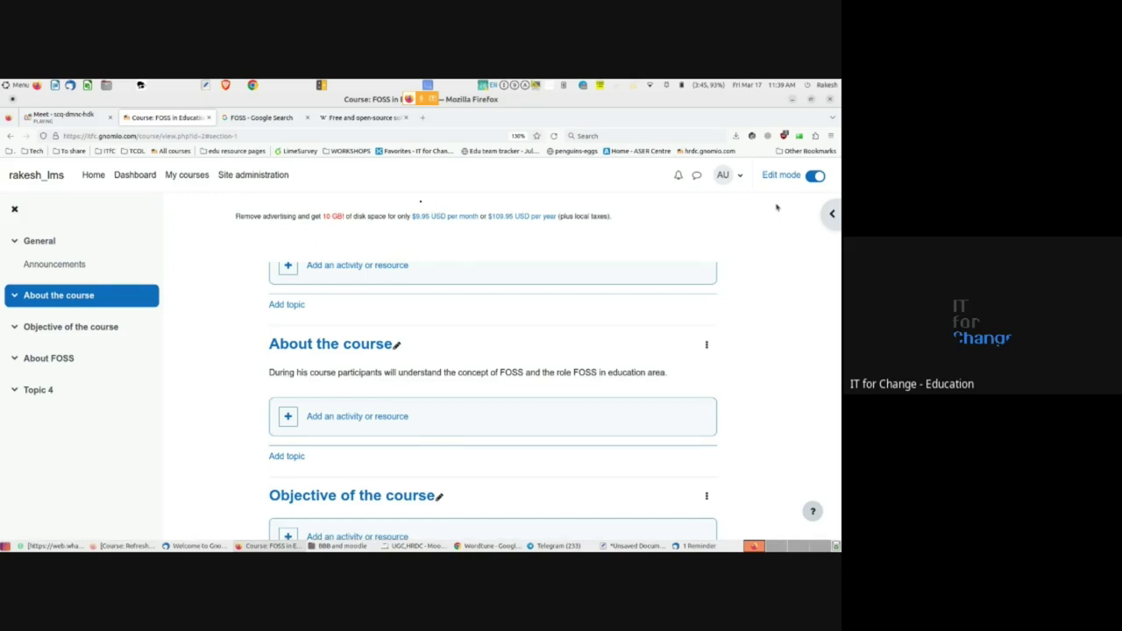
pyautogui.scroll(2, 380, 339)
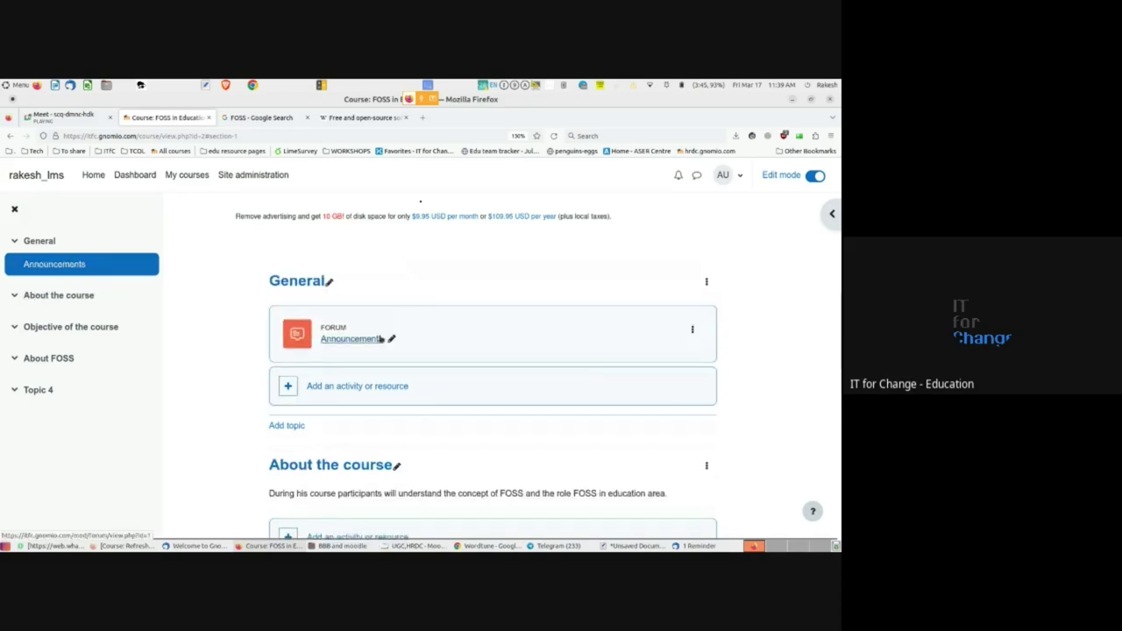
pyautogui.scroll(2, 381, 339)
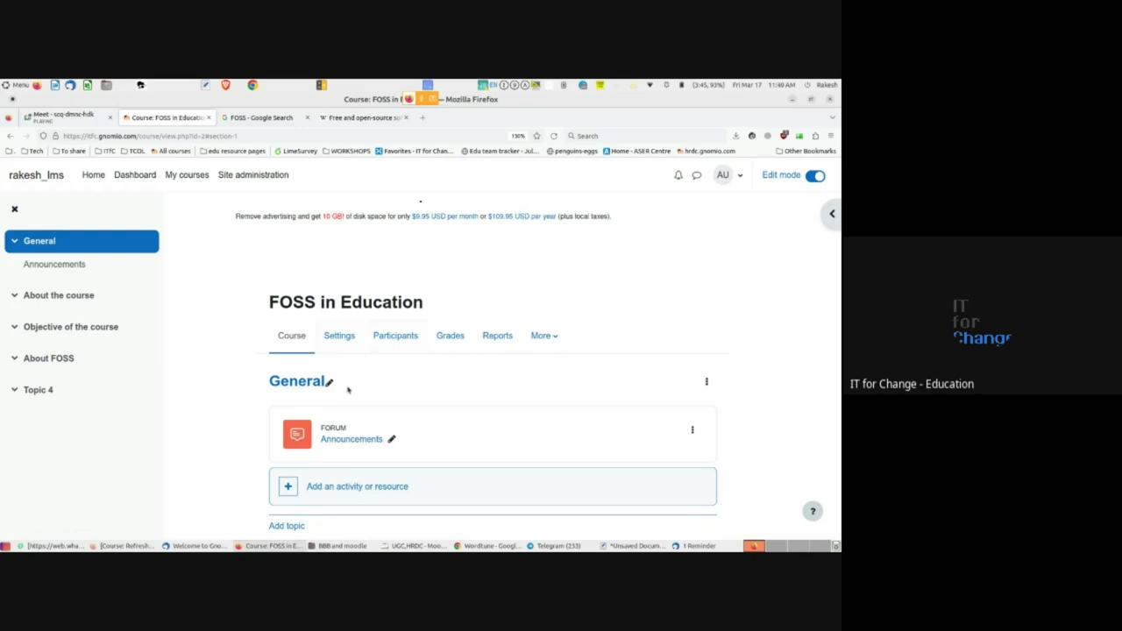
pyautogui.scroll(-5, 348, 390)
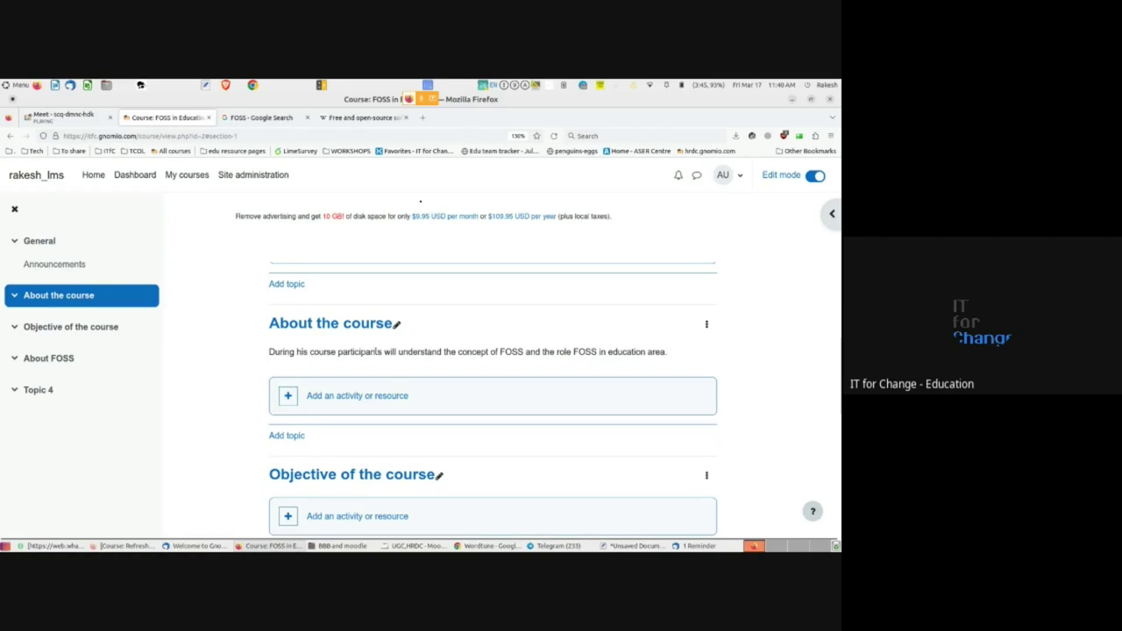
pyautogui.tripleClick(376, 351)
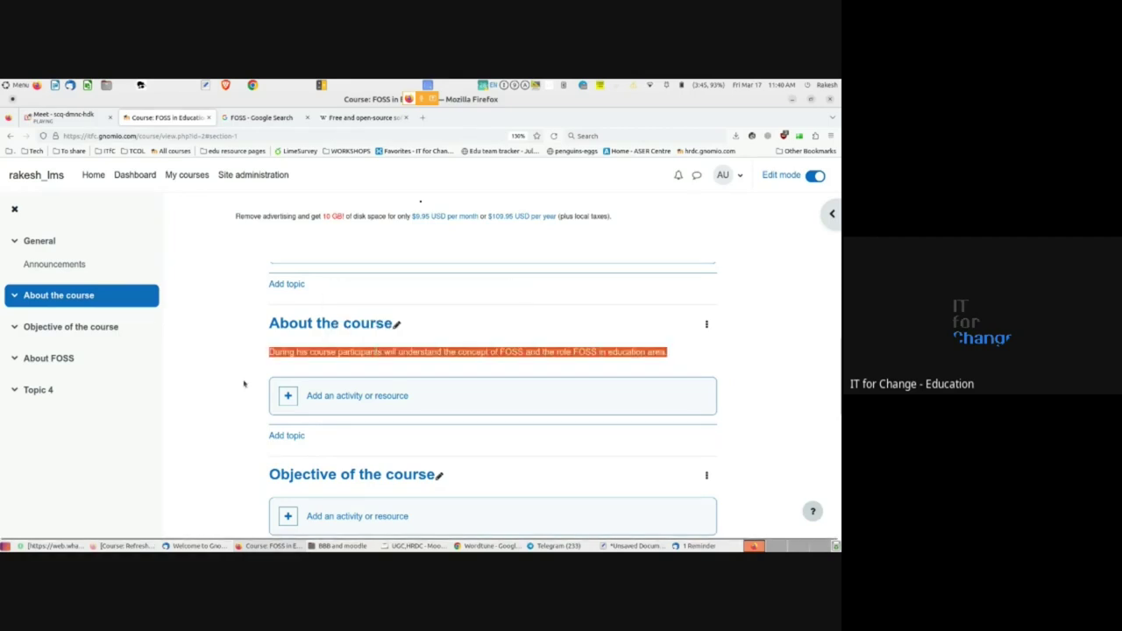
pyautogui.click(280, 355)
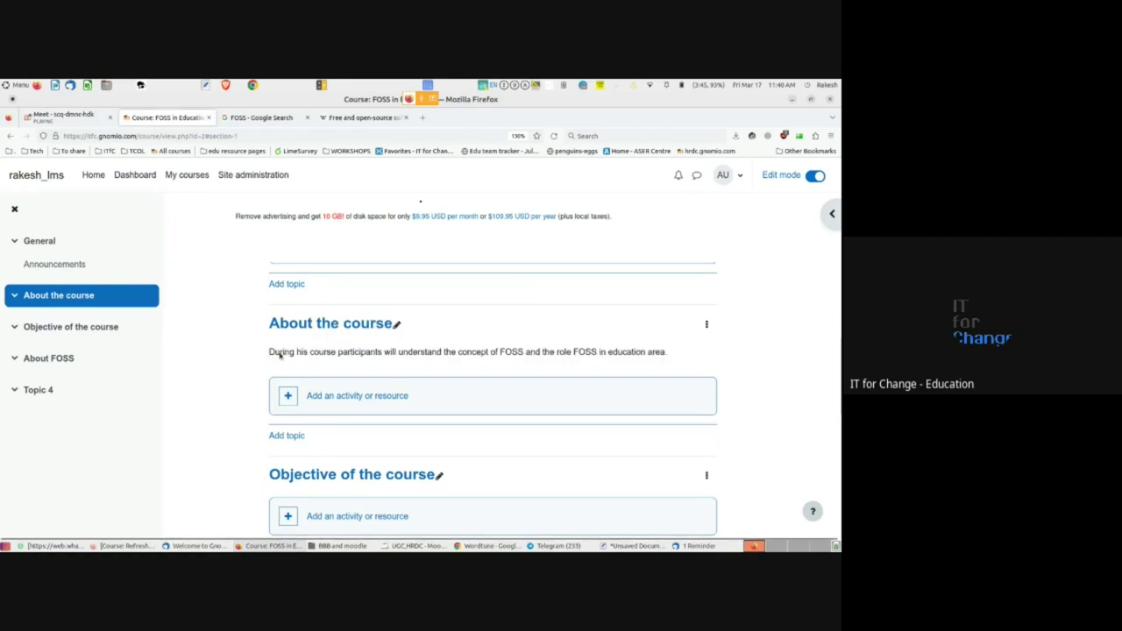
pyautogui.tripleClick(347, 352)
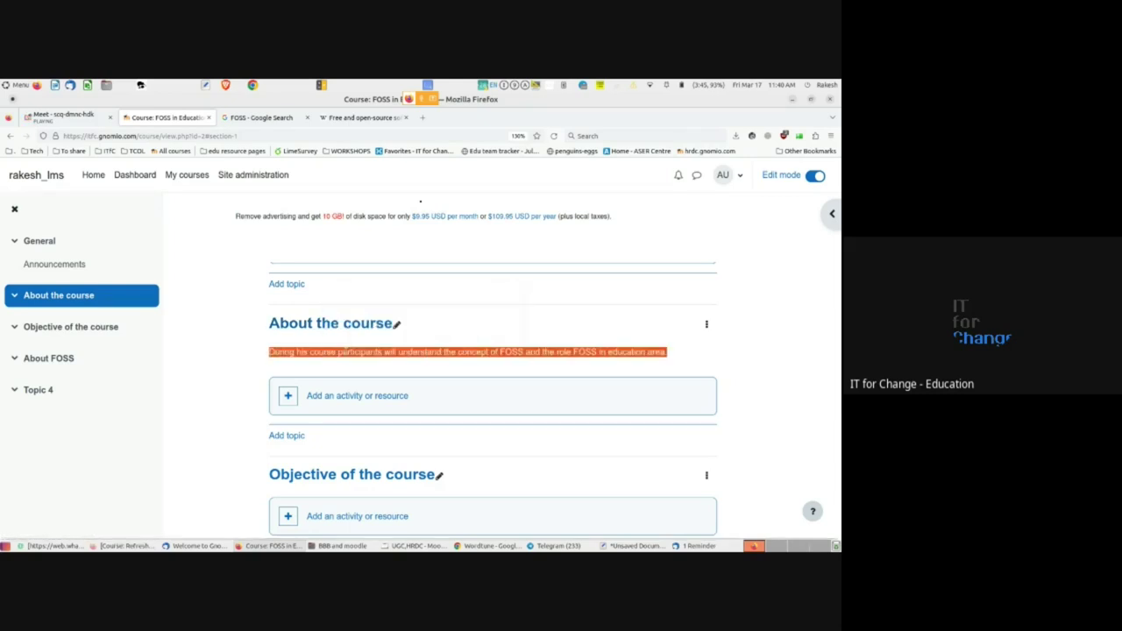
pyautogui.click(396, 326)
pyautogui.click(389, 325)
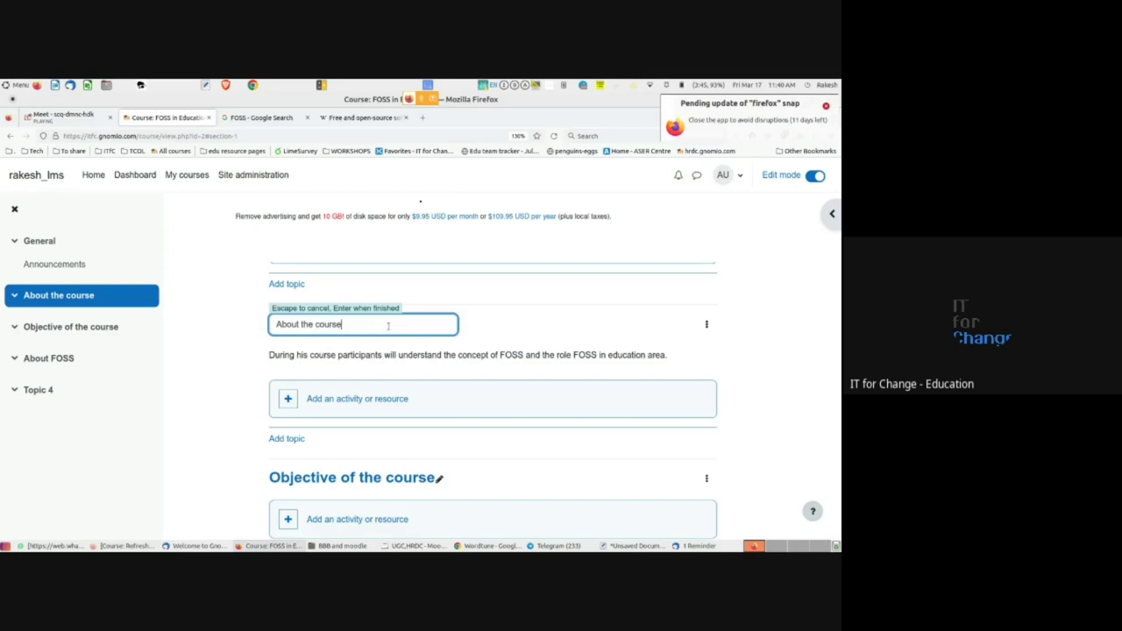
pyautogui.press('Return')
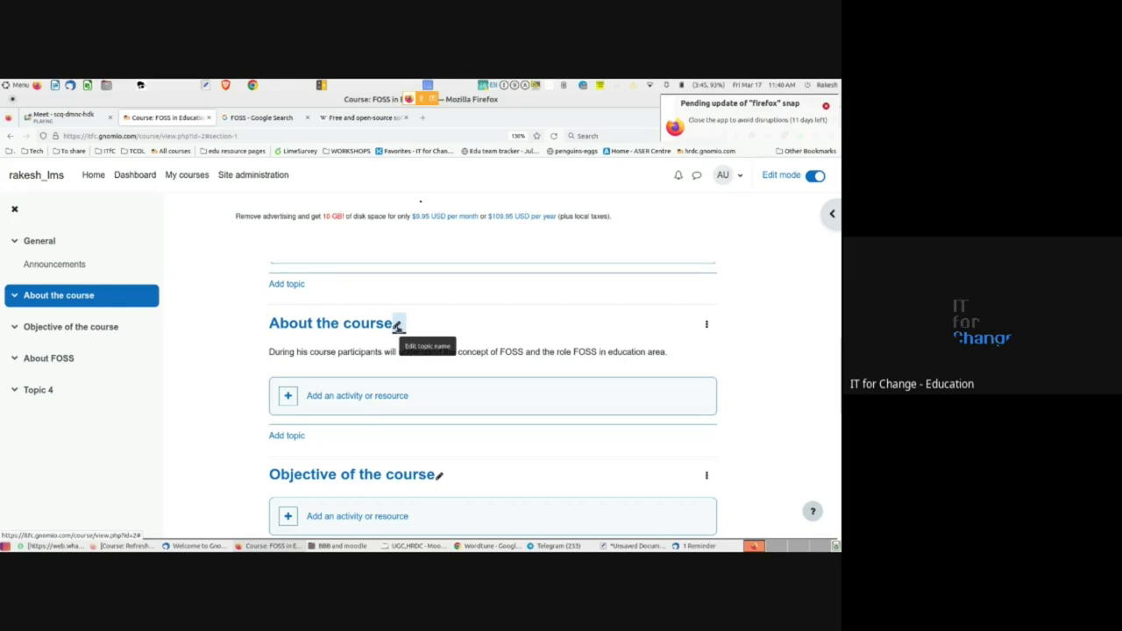
pyautogui.click(397, 326)
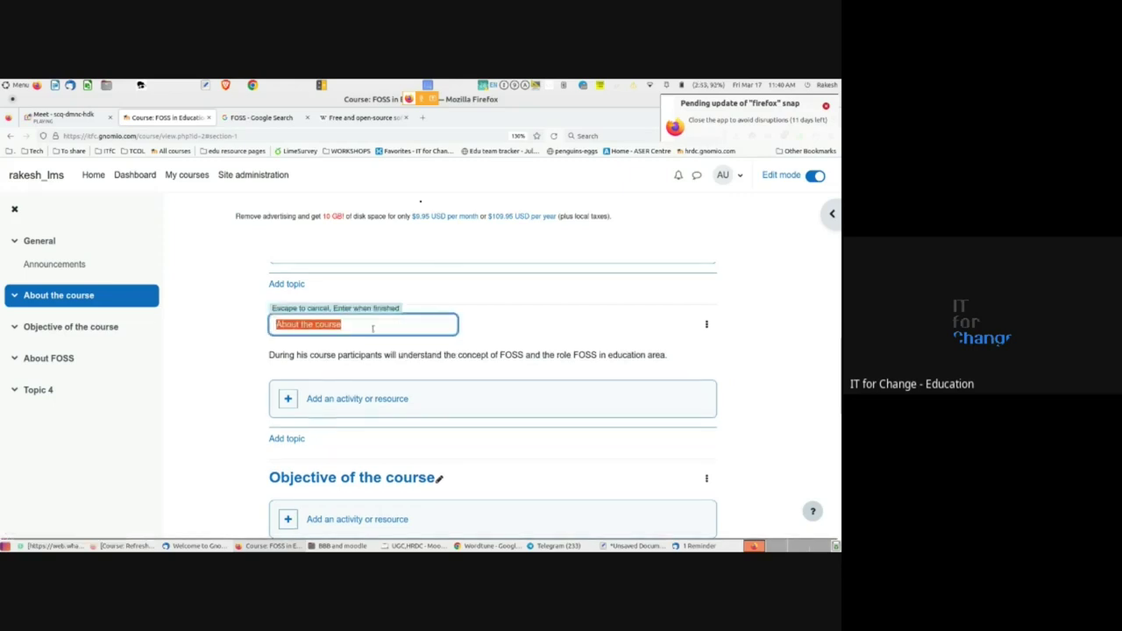
pyautogui.click(377, 328)
pyautogui.press('Return')
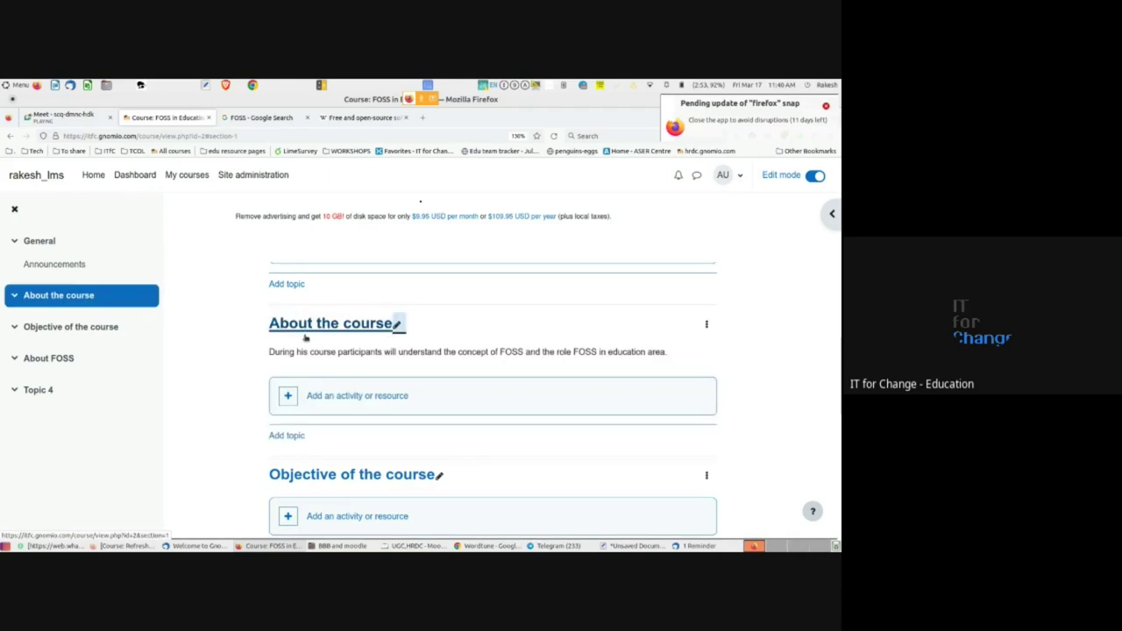
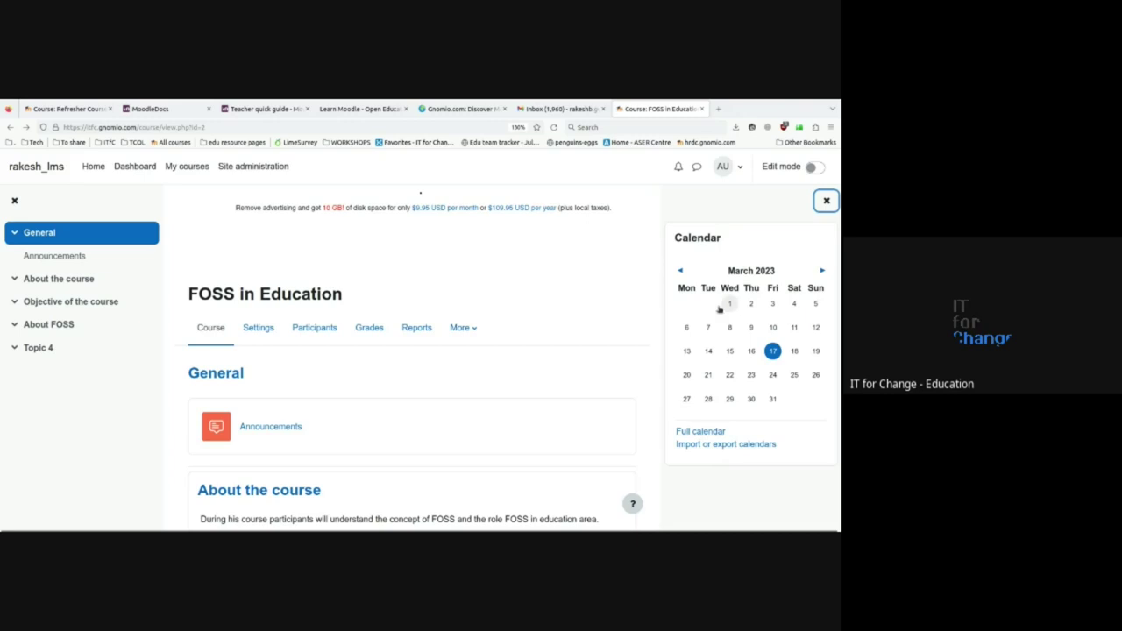
# - Close the Calendar block drawer so the course page fills the view
pyautogui.click(825, 202)
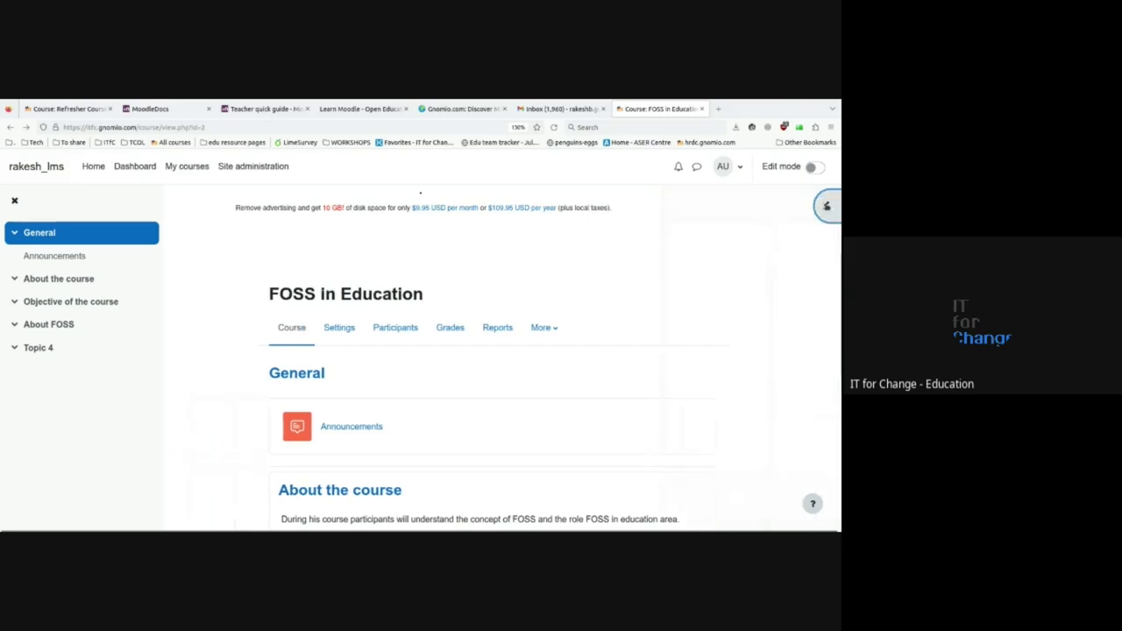
pyautogui.click(826, 206)
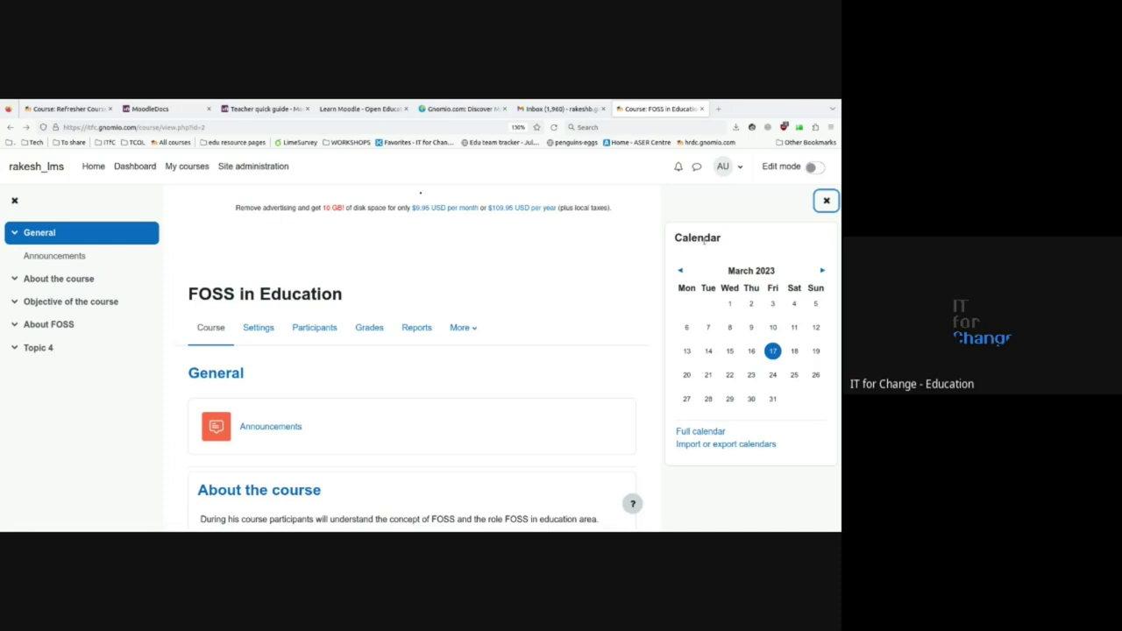
pyautogui.click(825, 201)
pyautogui.click(825, 202)
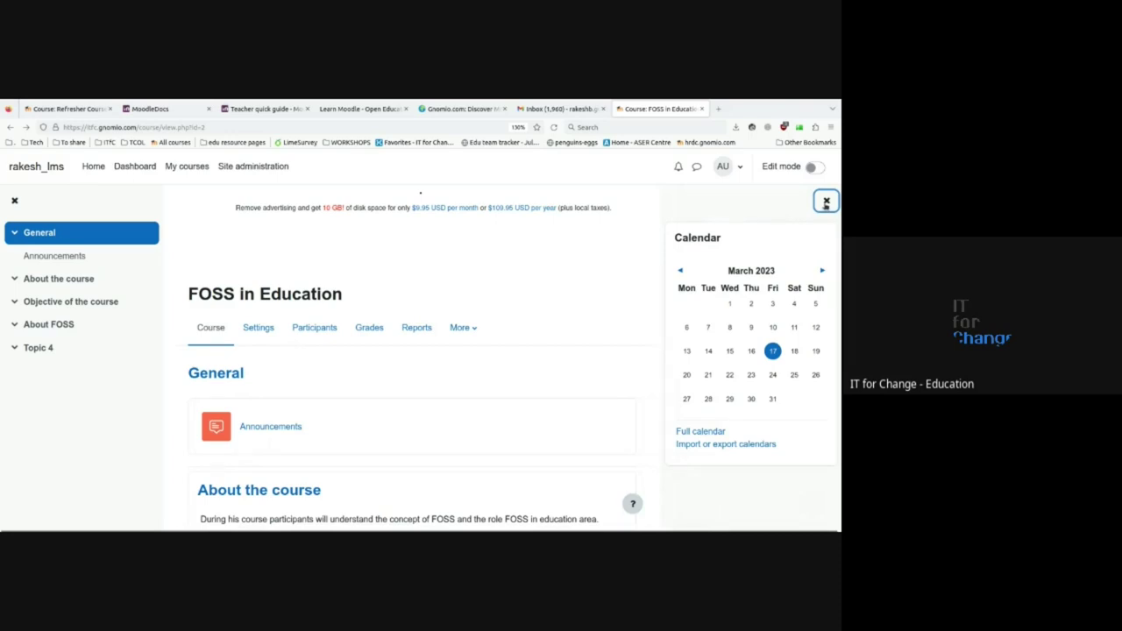
pyautogui.click(825, 202)
pyautogui.click(825, 204)
pyautogui.click(826, 202)
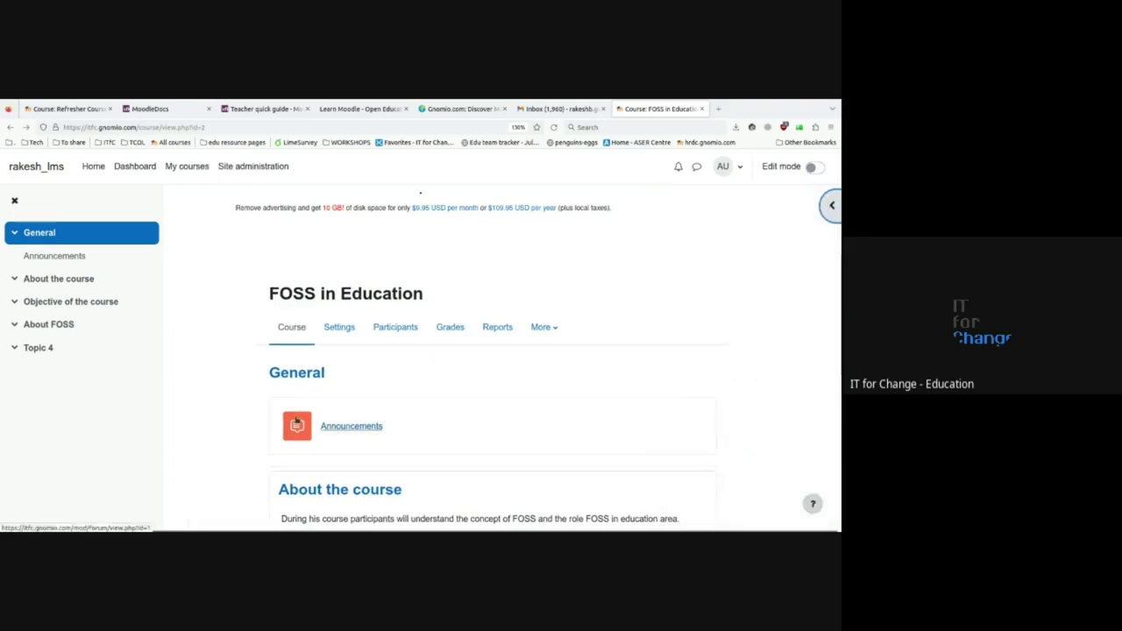
# - Scroll through the course sections down to Topic 4 and back to the top
pyautogui.scroll(-2, 295, 421)
pyautogui.scroll(-1, 295, 421)
pyautogui.scroll(-2, 296, 421)
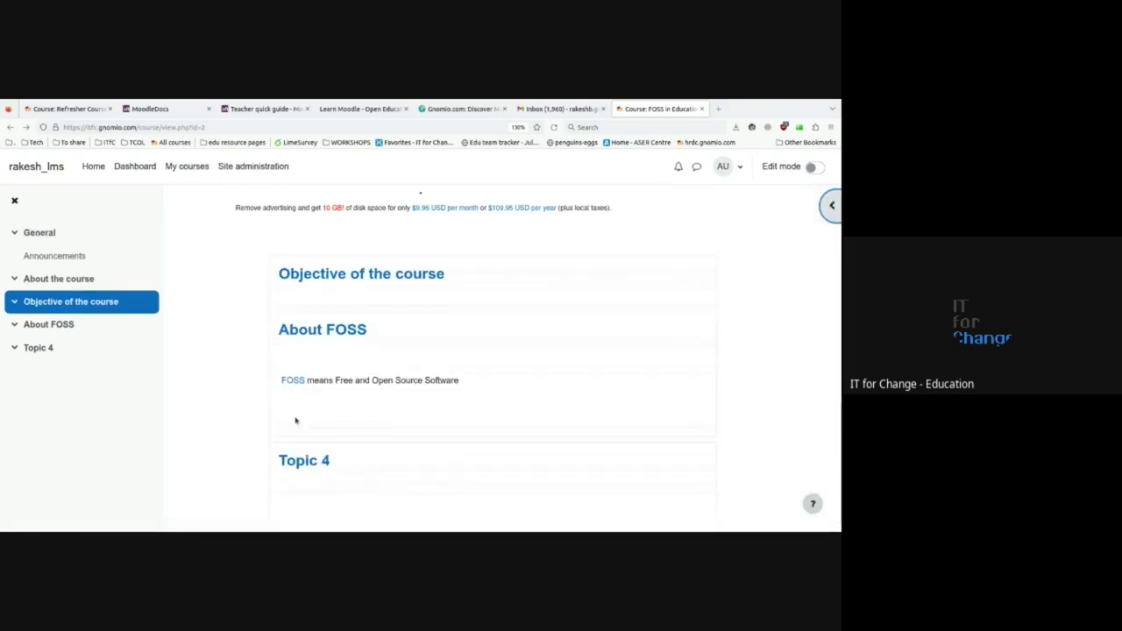
pyautogui.scroll(5, 295, 421)
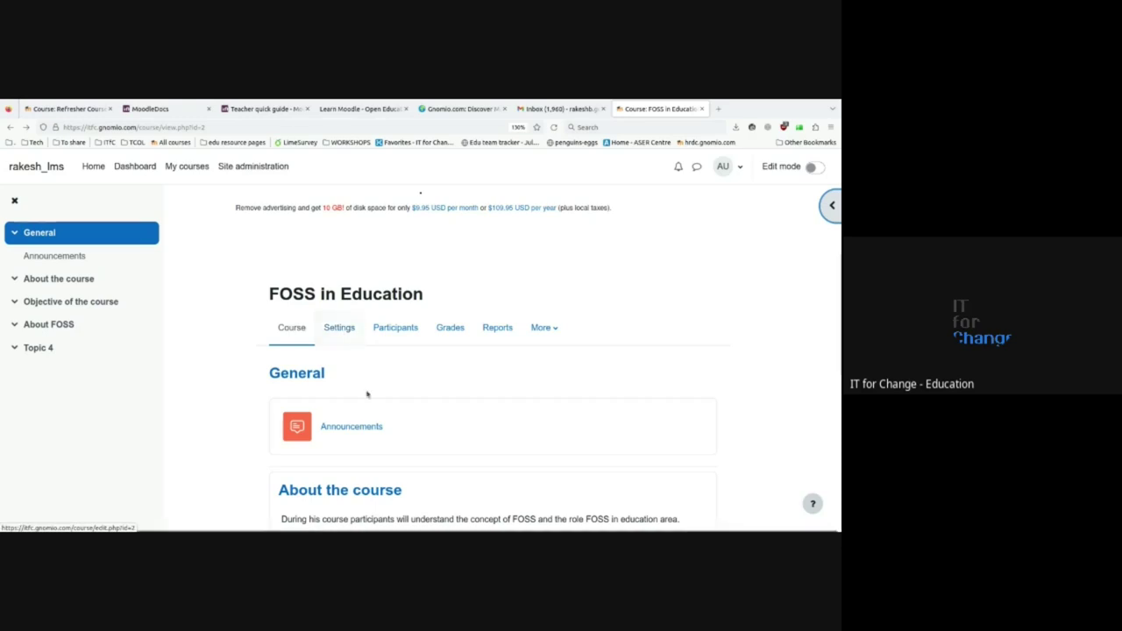
pyautogui.scroll(-2, 368, 401)
pyautogui.scroll(-3, 368, 409)
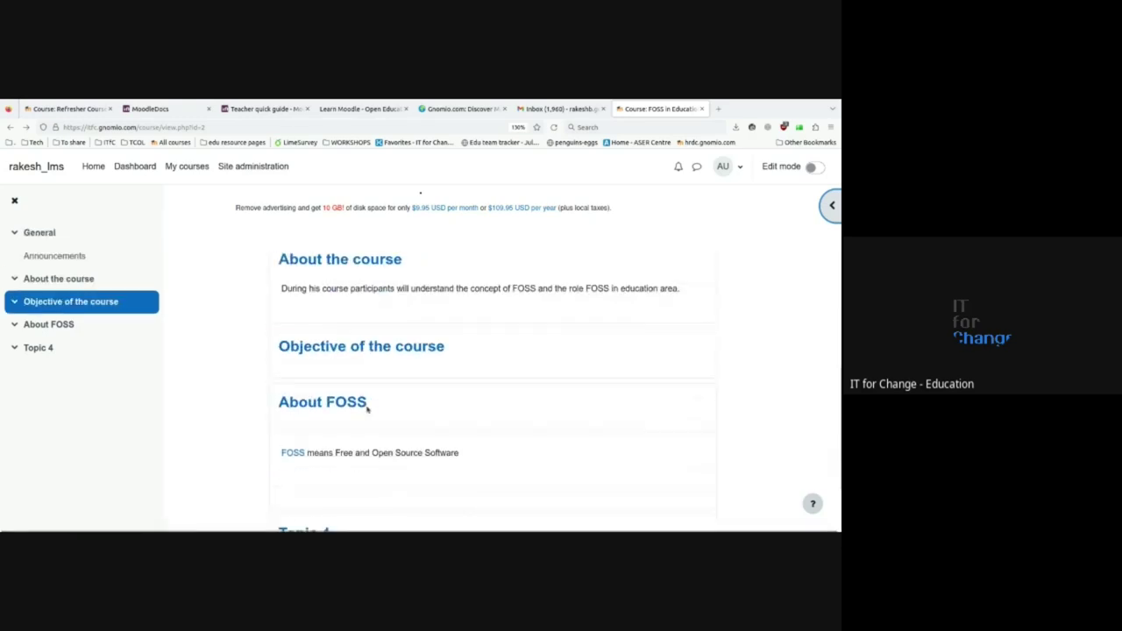
pyautogui.scroll(5, 367, 409)
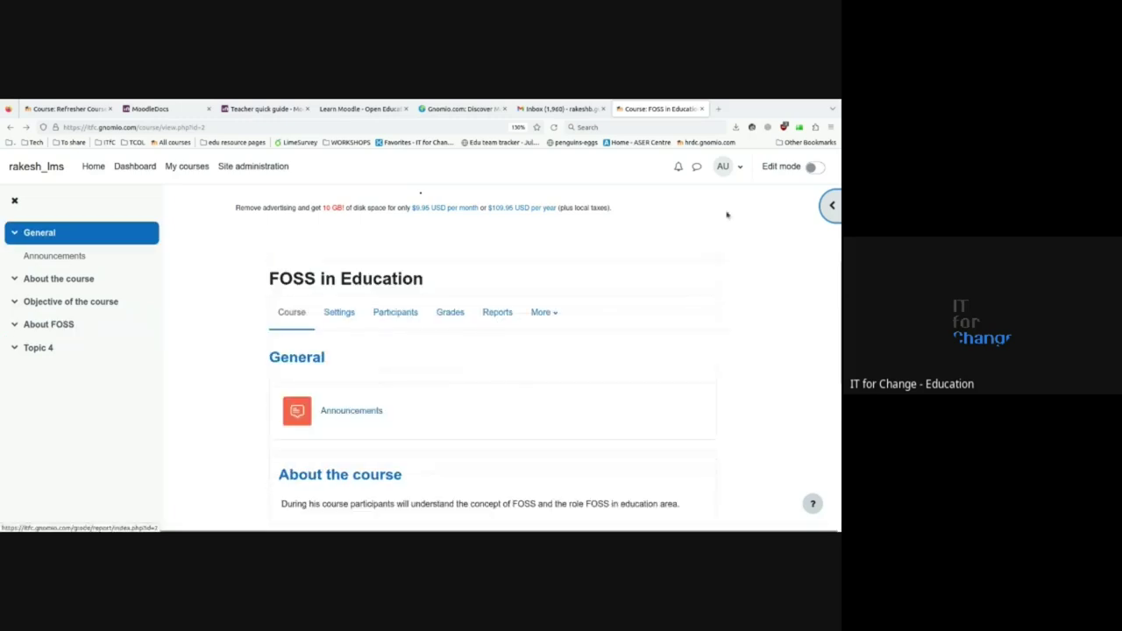
# - Turn on Edit mode for the FOSS in Education course
pyautogui.click(815, 167)
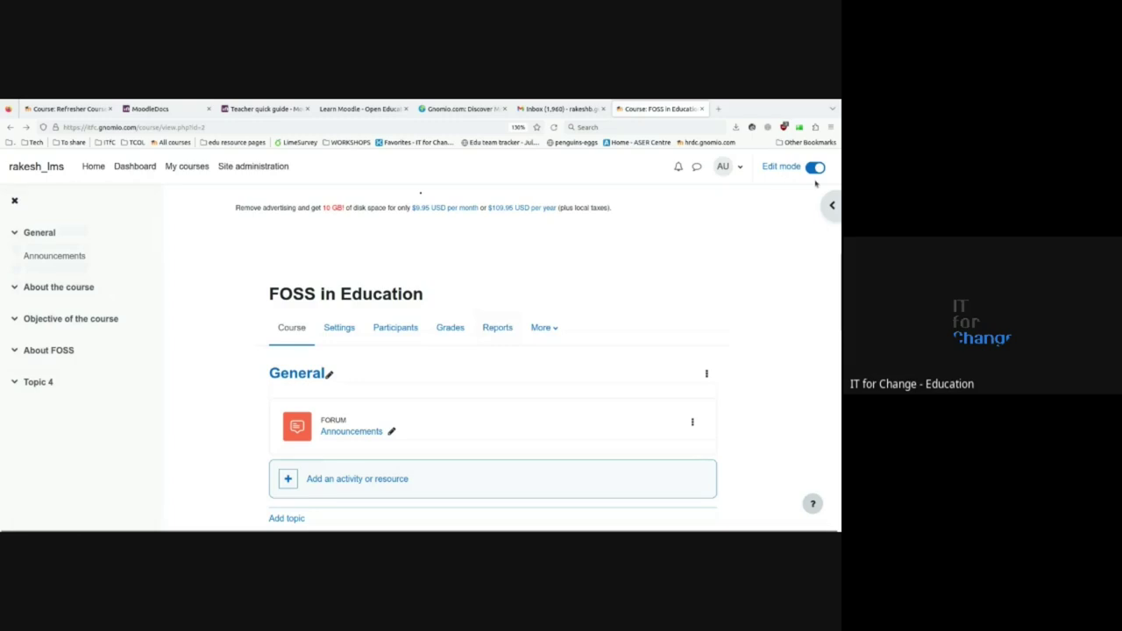
pyautogui.scroll(-3, 634, 299)
pyautogui.scroll(3, 635, 299)
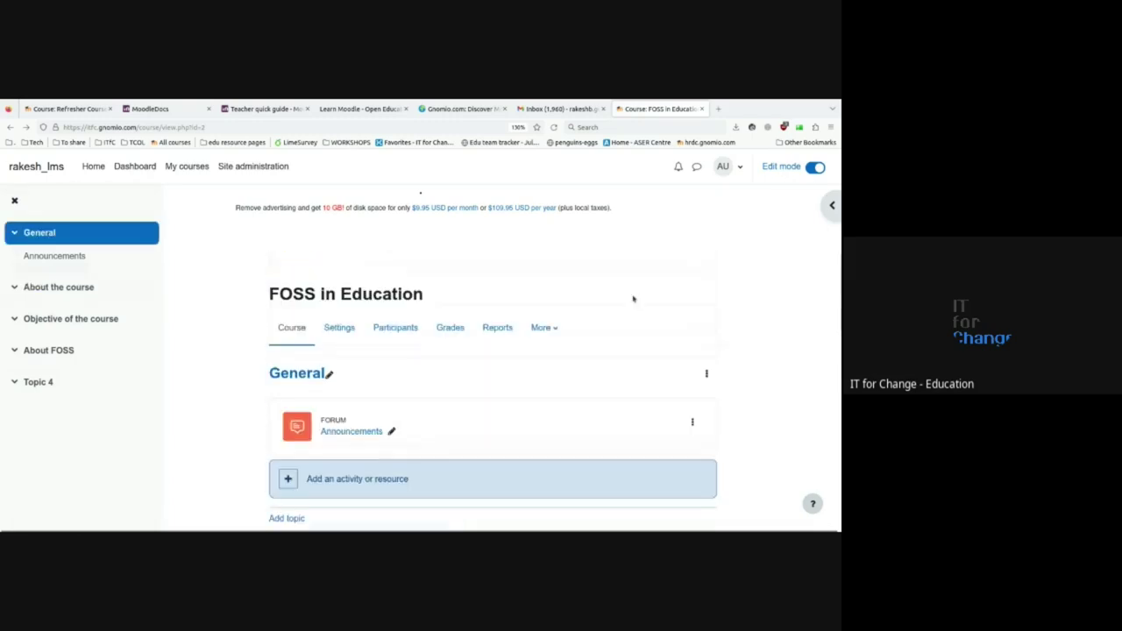
pyautogui.scroll(-3, 408, 404)
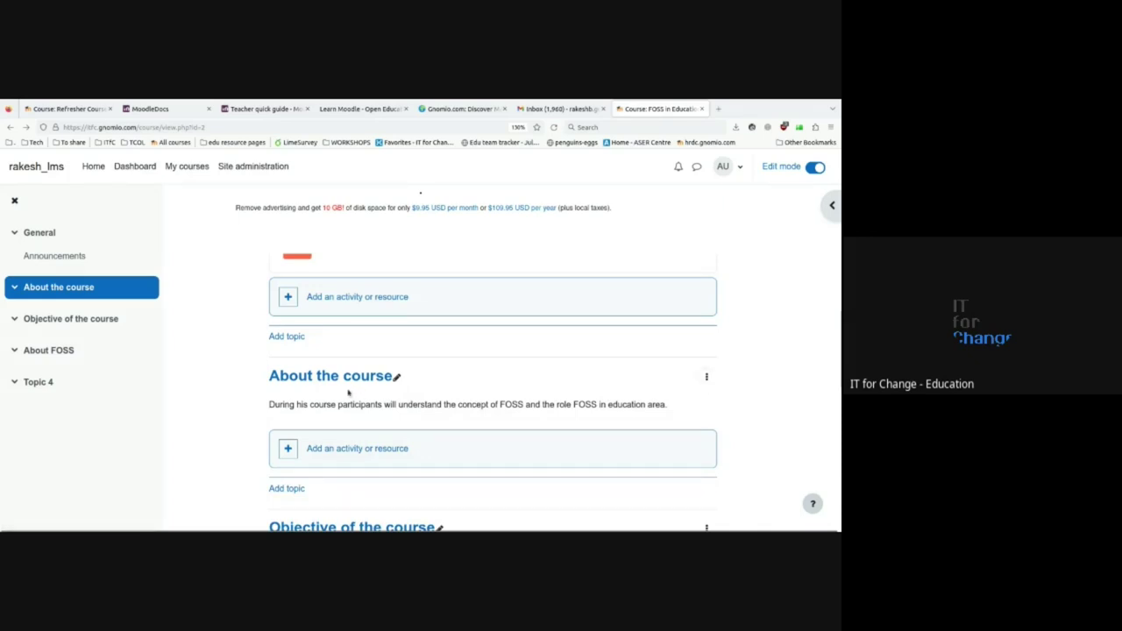
# - Highlight the About the course section
pyautogui.click(707, 377)
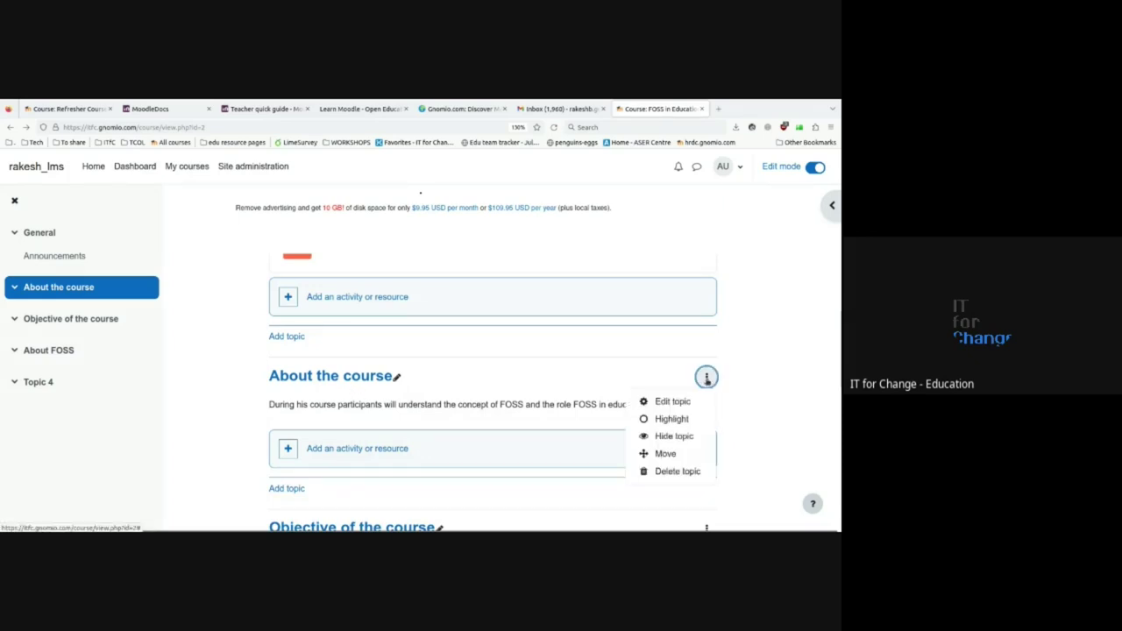
pyautogui.scroll(-3, 736, 393)
pyautogui.scroll(2, 736, 394)
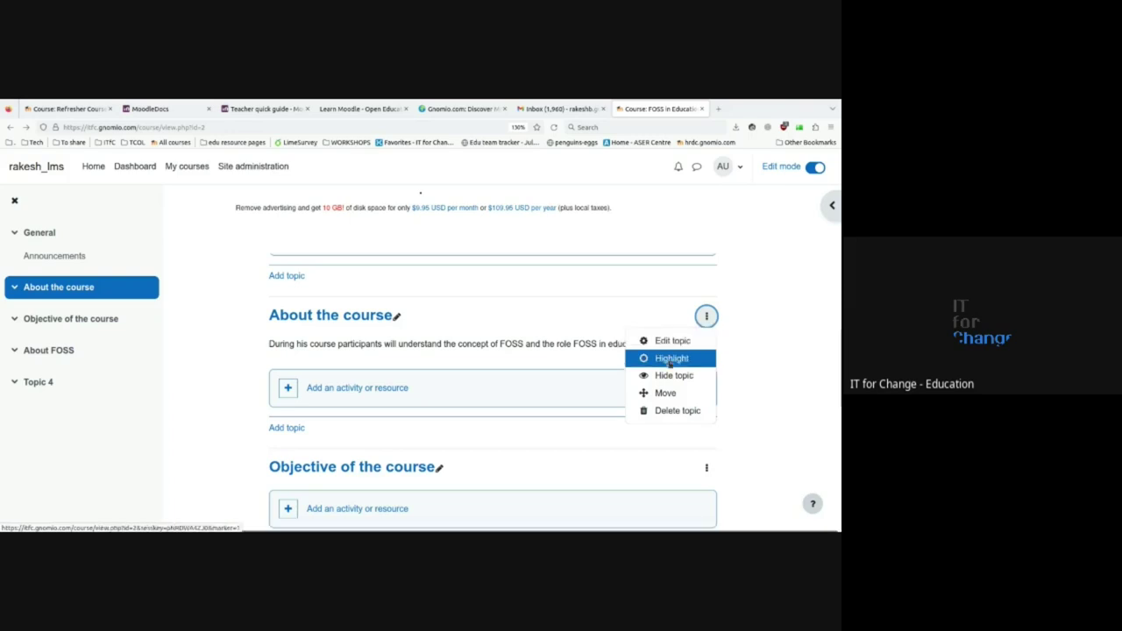
pyautogui.click(663, 359)
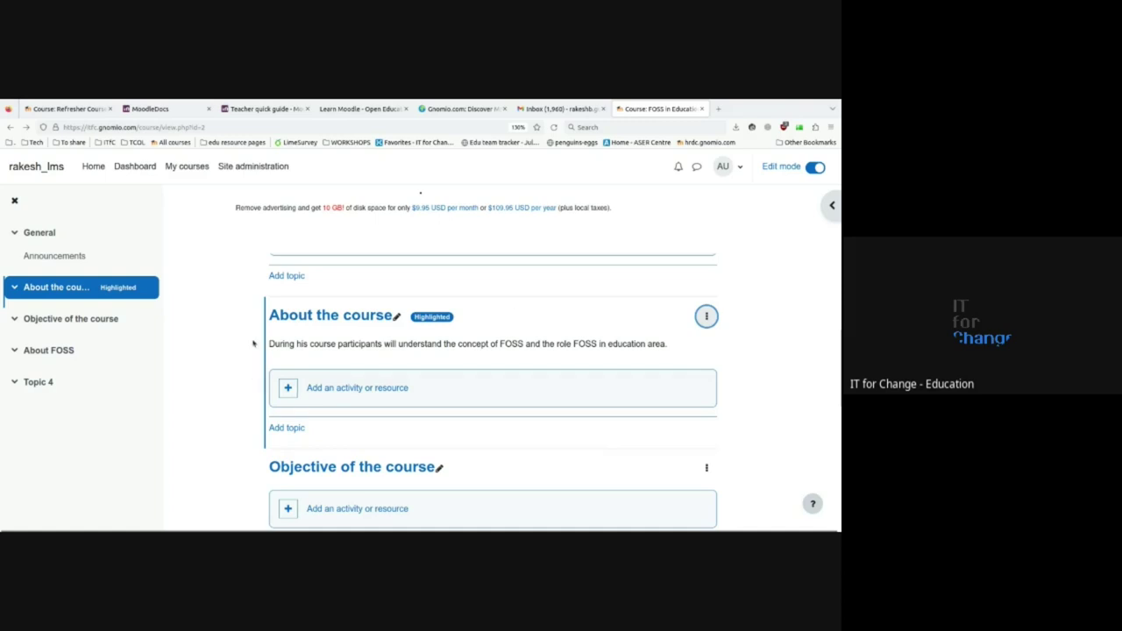
pyautogui.scroll(-1, 263, 441)
pyautogui.scroll(1, 266, 443)
pyautogui.scroll(-1, 272, 446)
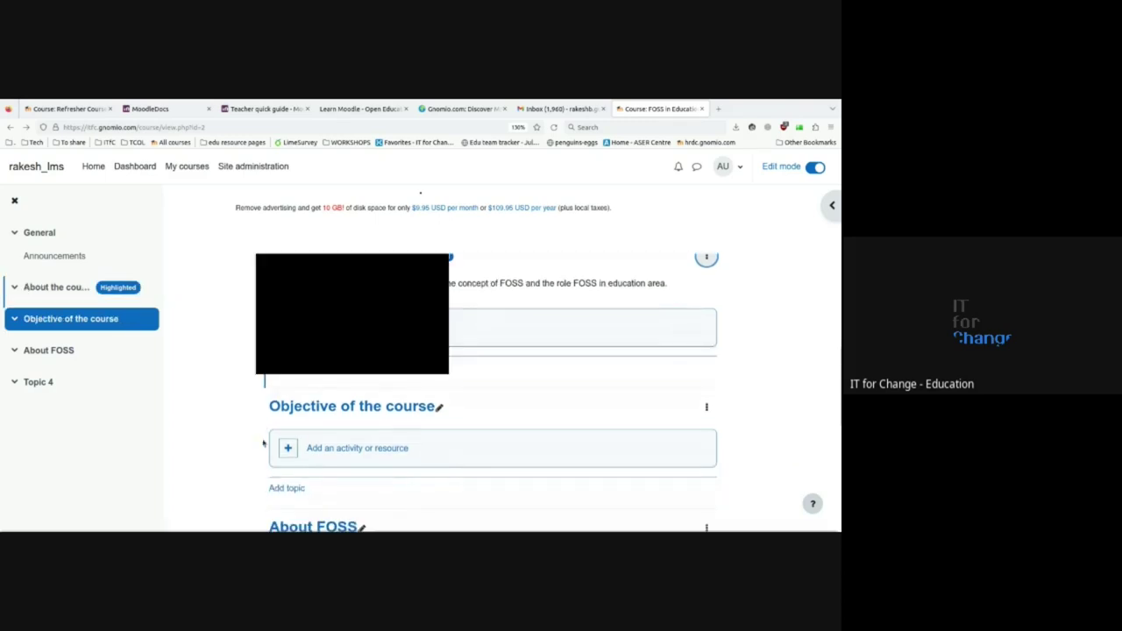
pyautogui.scroll(1, 256, 432)
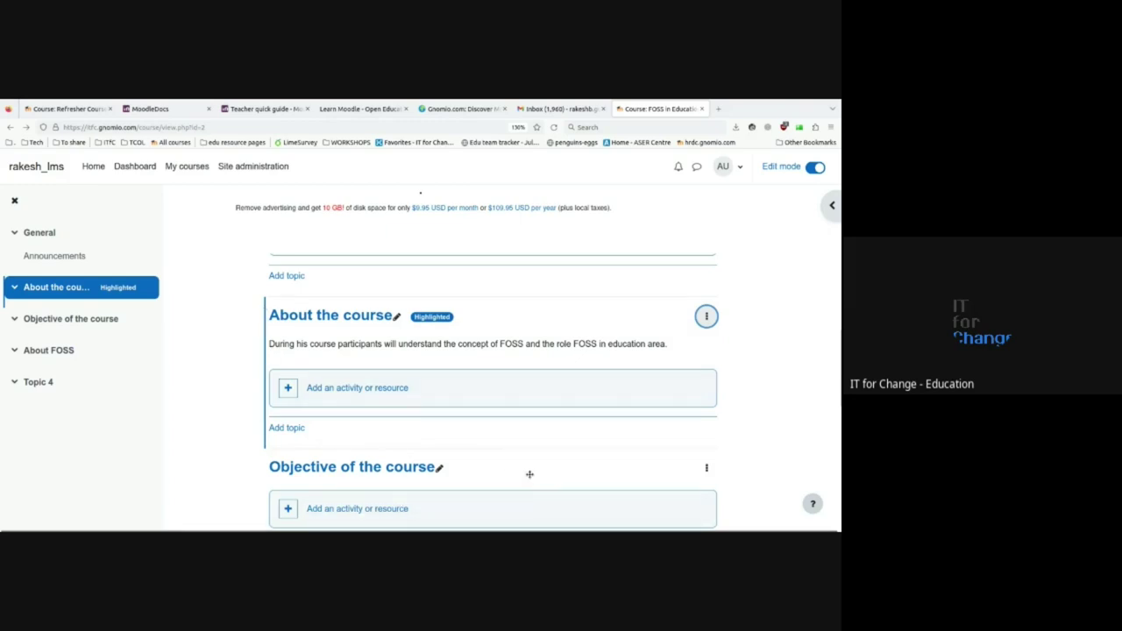
# - Remove the highlight from About the course and return to the General section
pyautogui.click(78, 320)
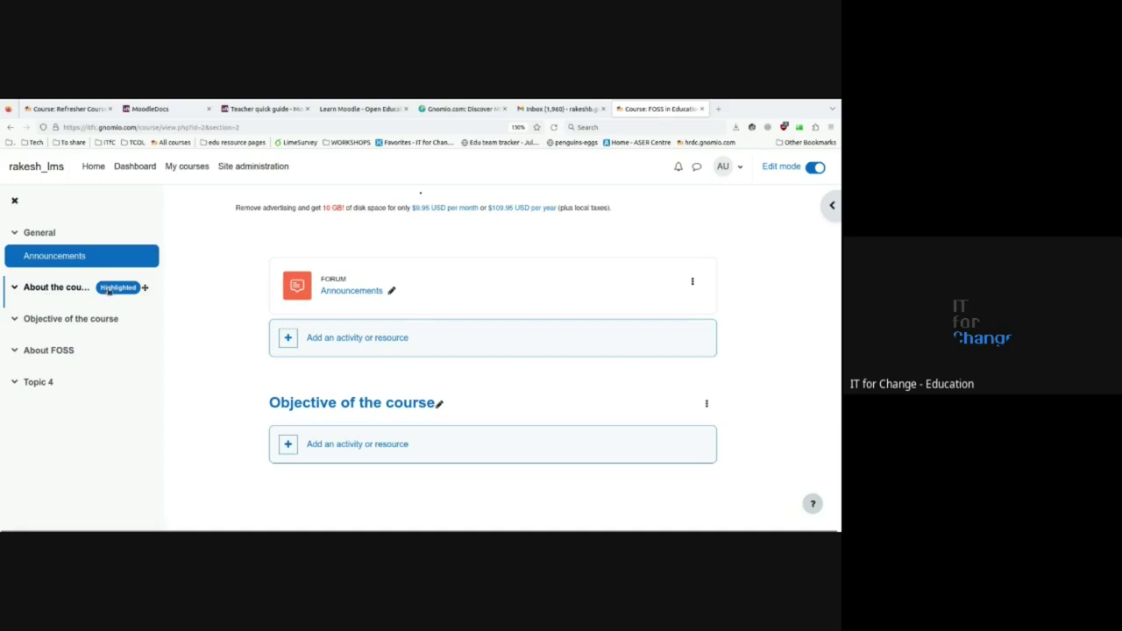
pyautogui.click(63, 289)
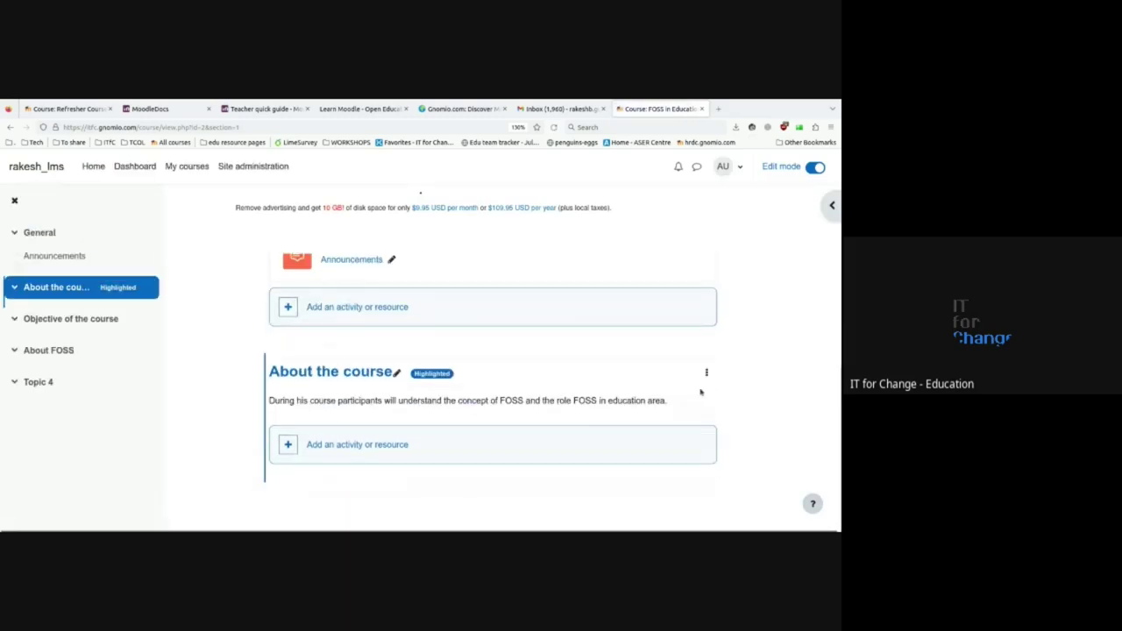
pyautogui.click(706, 372)
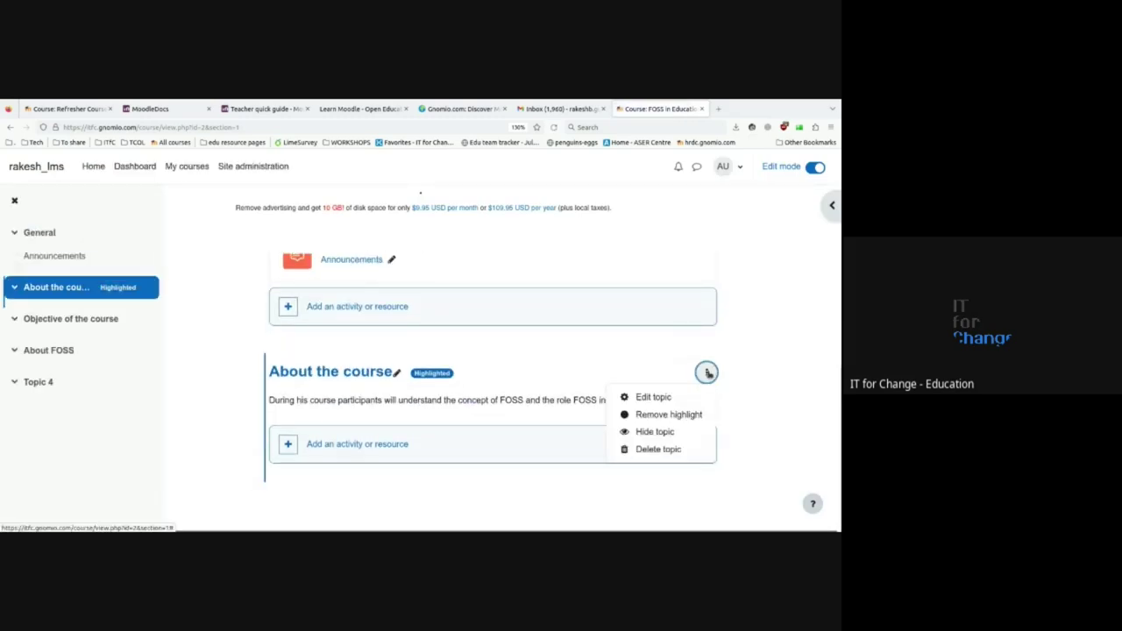
pyautogui.click(662, 415)
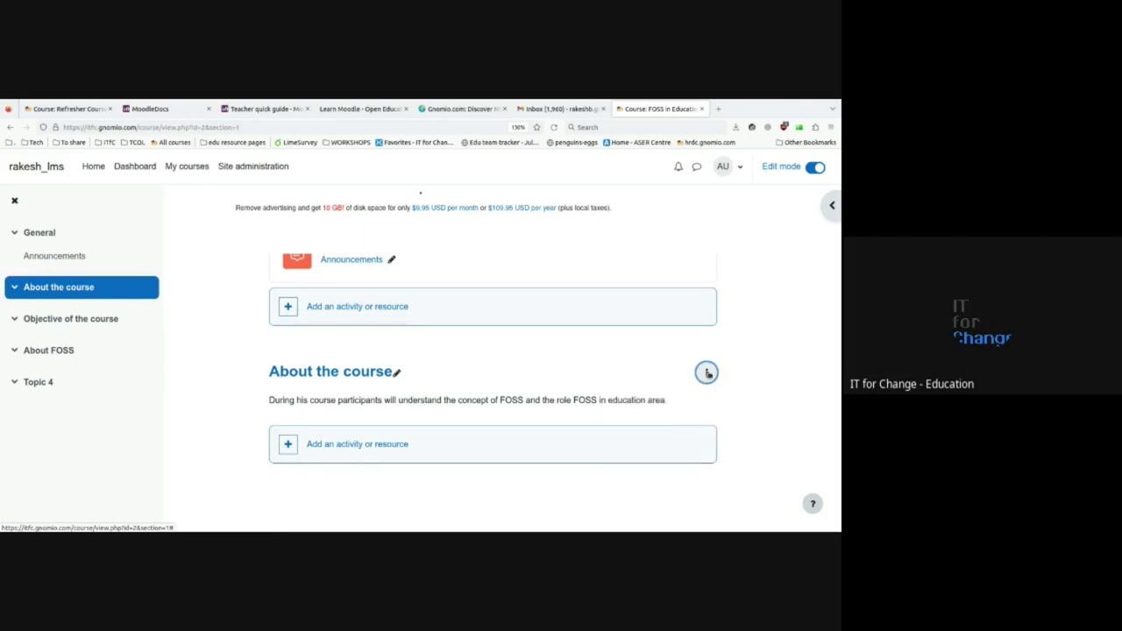
pyautogui.click(40, 233)
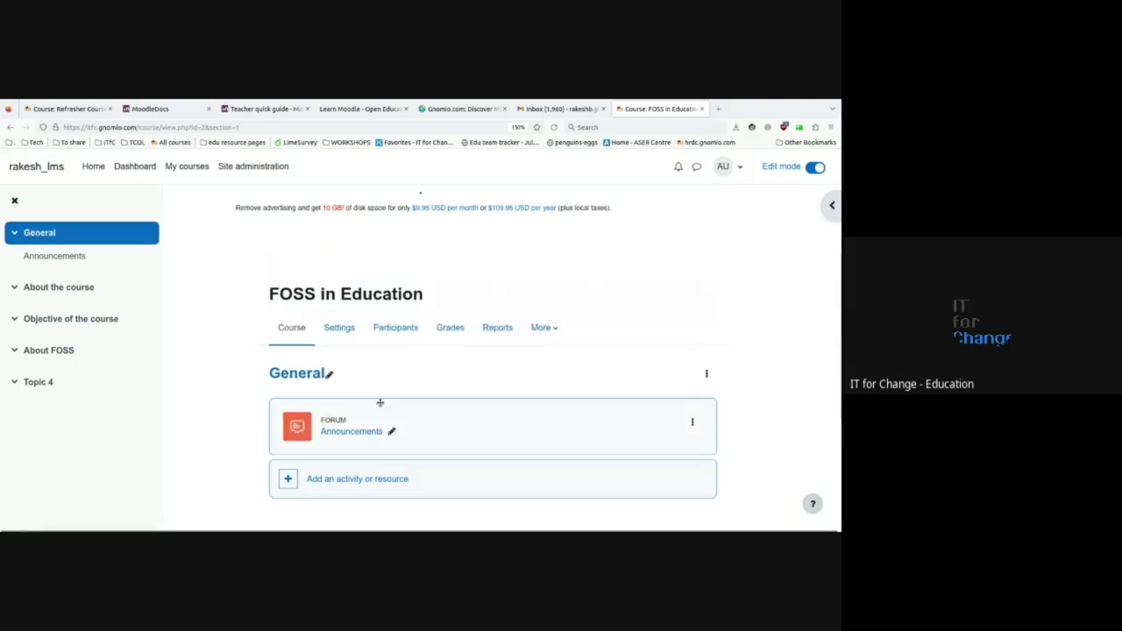
# - Reload the course page and open the About the course actions menu
pyautogui.click(292, 327)
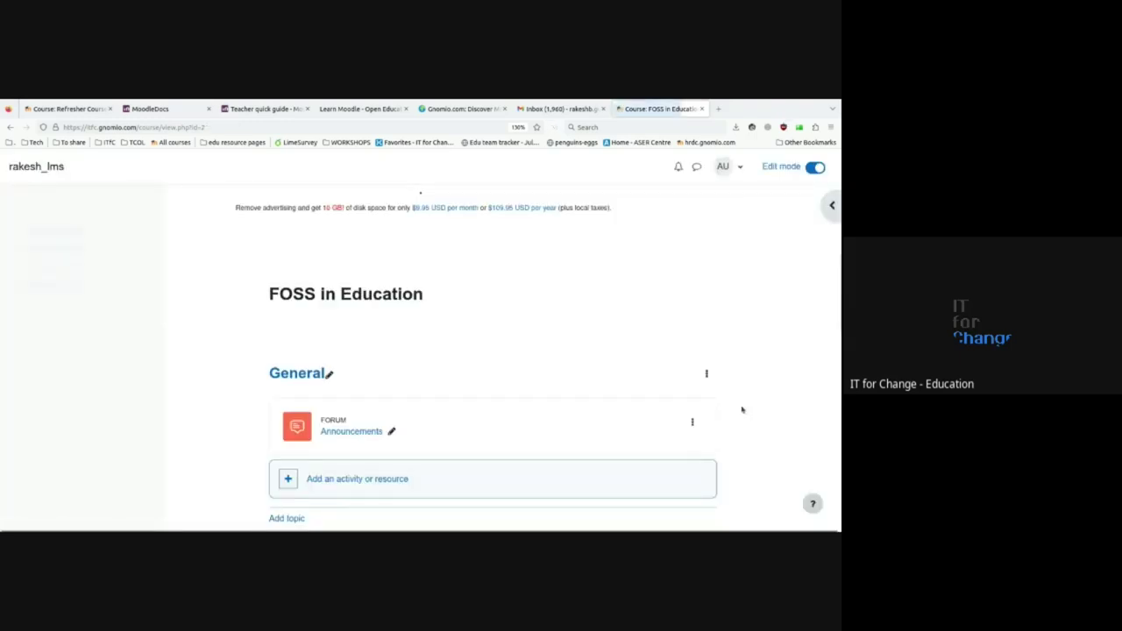
pyautogui.scroll(-5, 742, 408)
pyautogui.scroll(1, 722, 421)
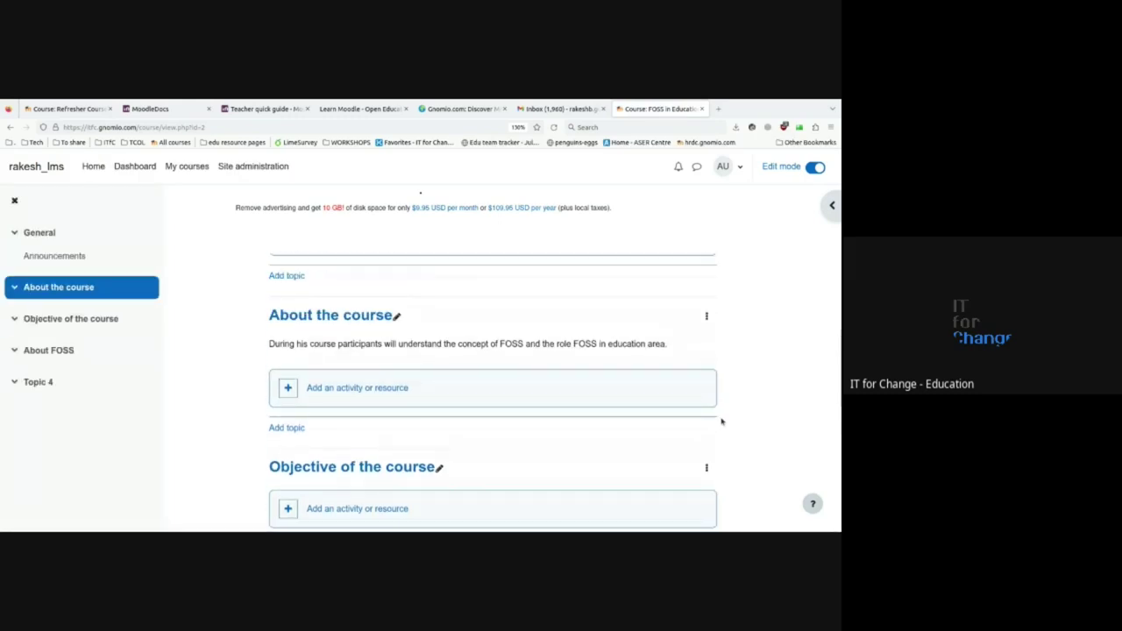
pyautogui.click(707, 315)
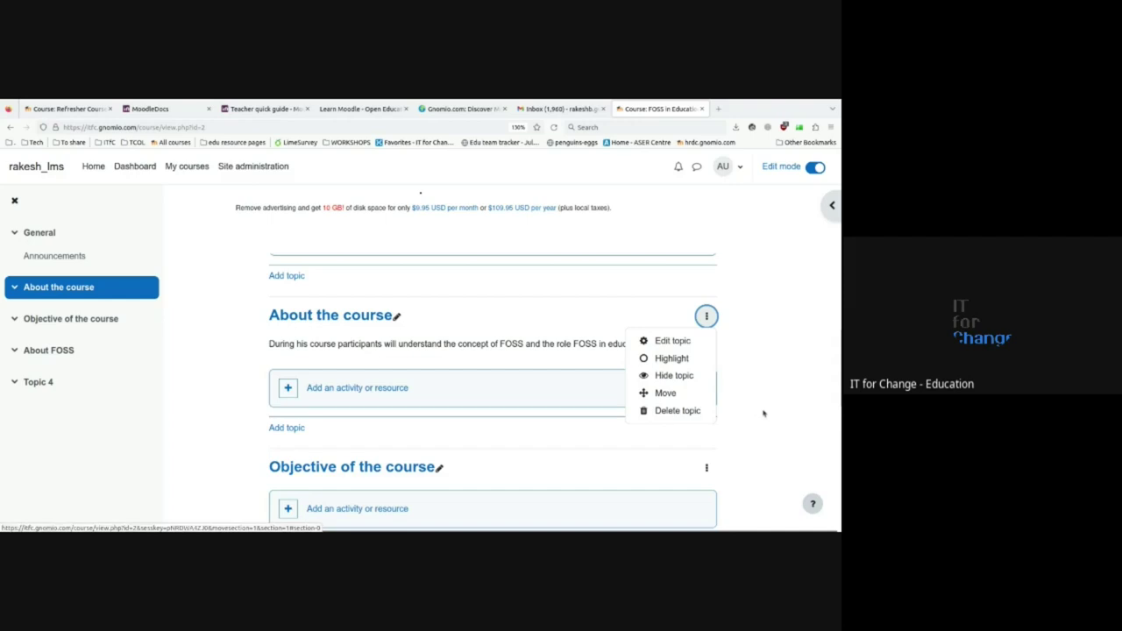
pyautogui.scroll(-2, 759, 410)
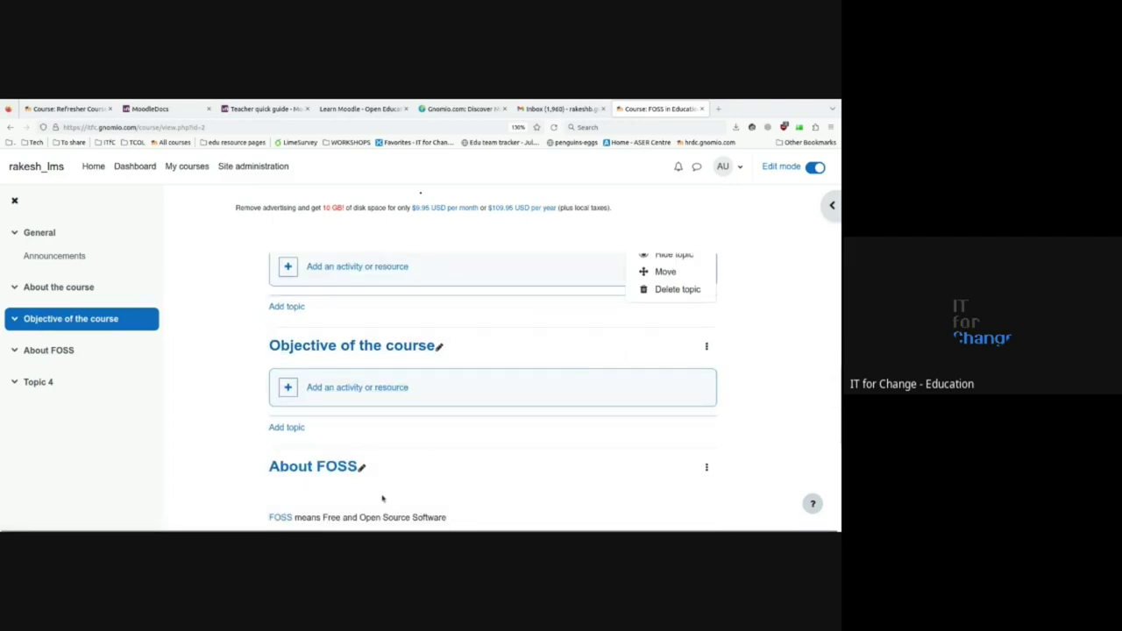
pyautogui.scroll(-2, 385, 499)
pyautogui.scroll(2, 630, 424)
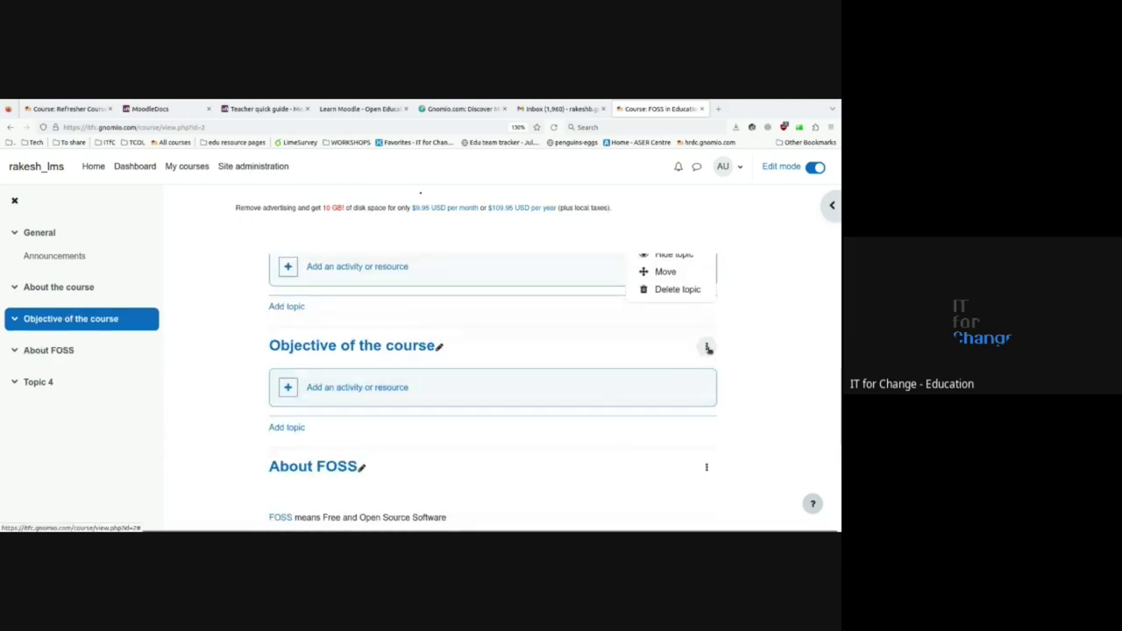
# - Hide the Objective of the course and About FOSS topics from students
pyautogui.click(707, 348)
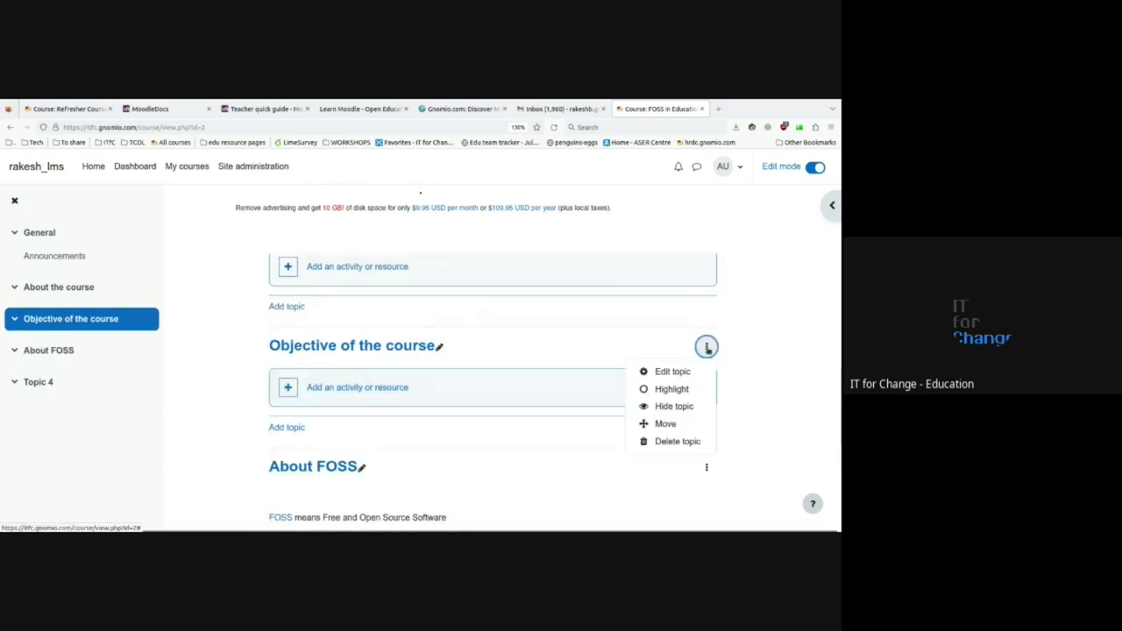
pyautogui.click(670, 407)
pyautogui.scroll(-2, 703, 368)
pyautogui.click(706, 346)
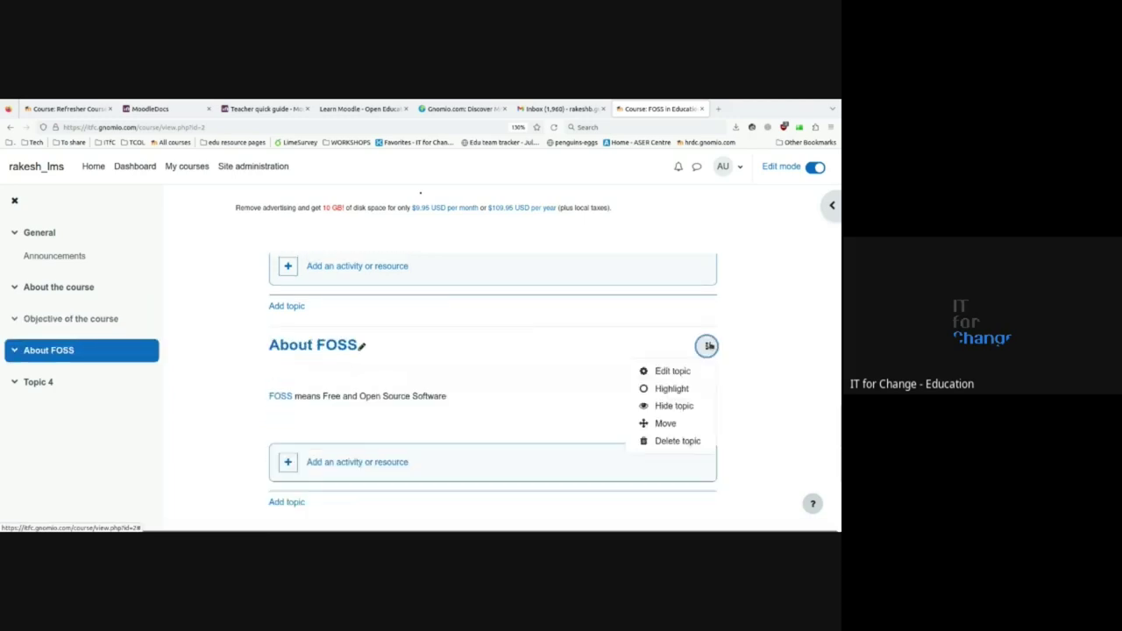
pyautogui.click(661, 407)
pyautogui.scroll(3, 583, 407)
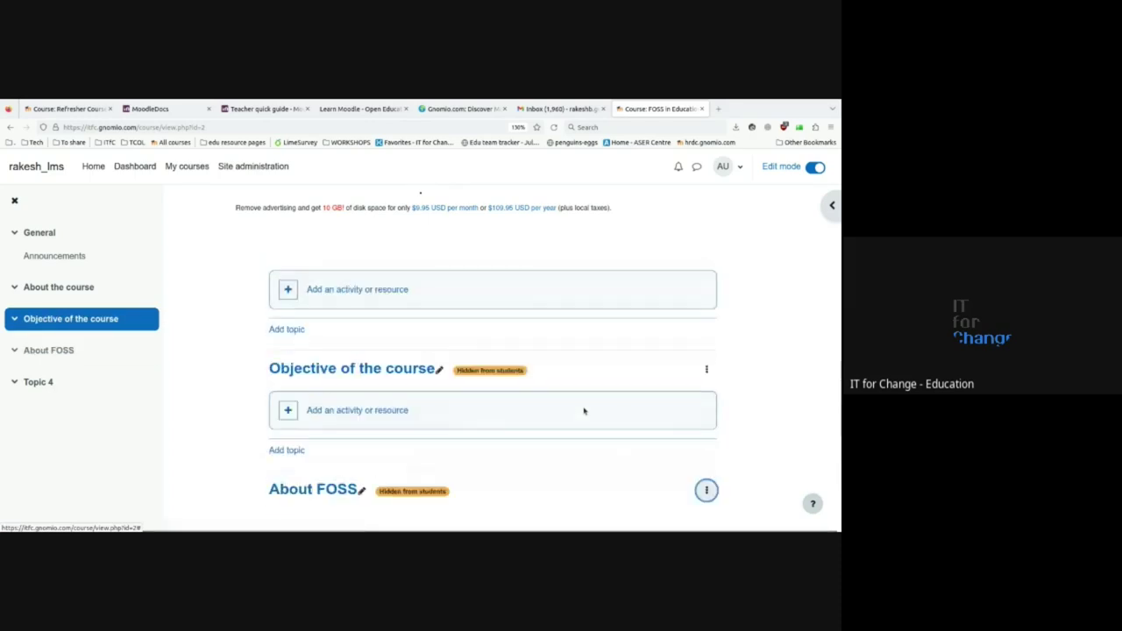
pyautogui.scroll(3, 583, 407)
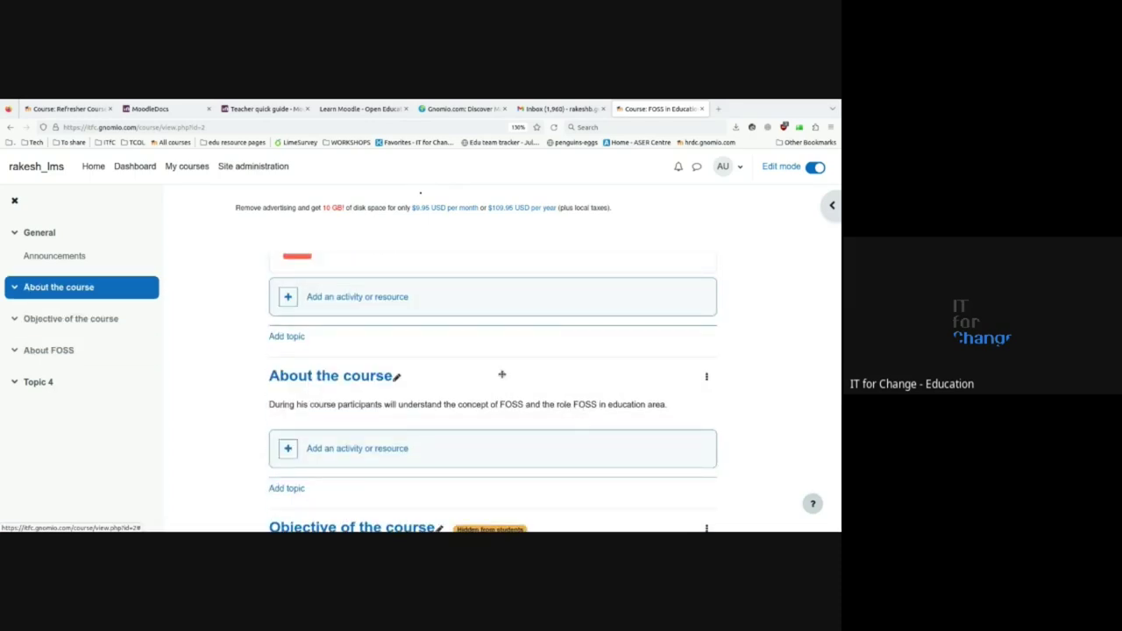
pyautogui.scroll(3, 502, 374)
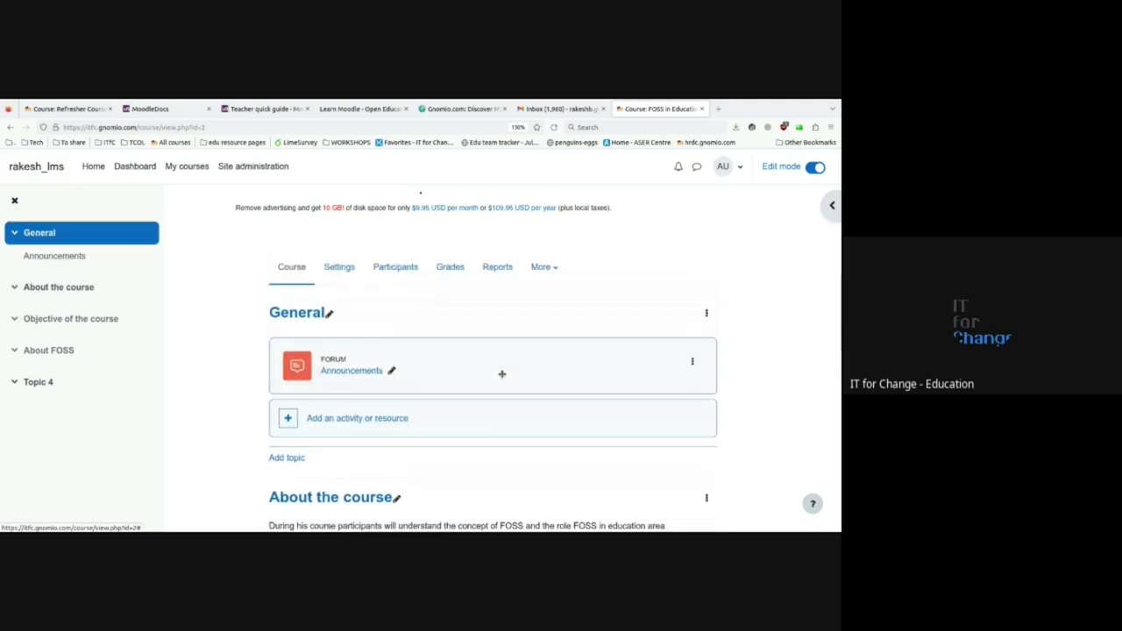
pyautogui.scroll(-3, 476, 453)
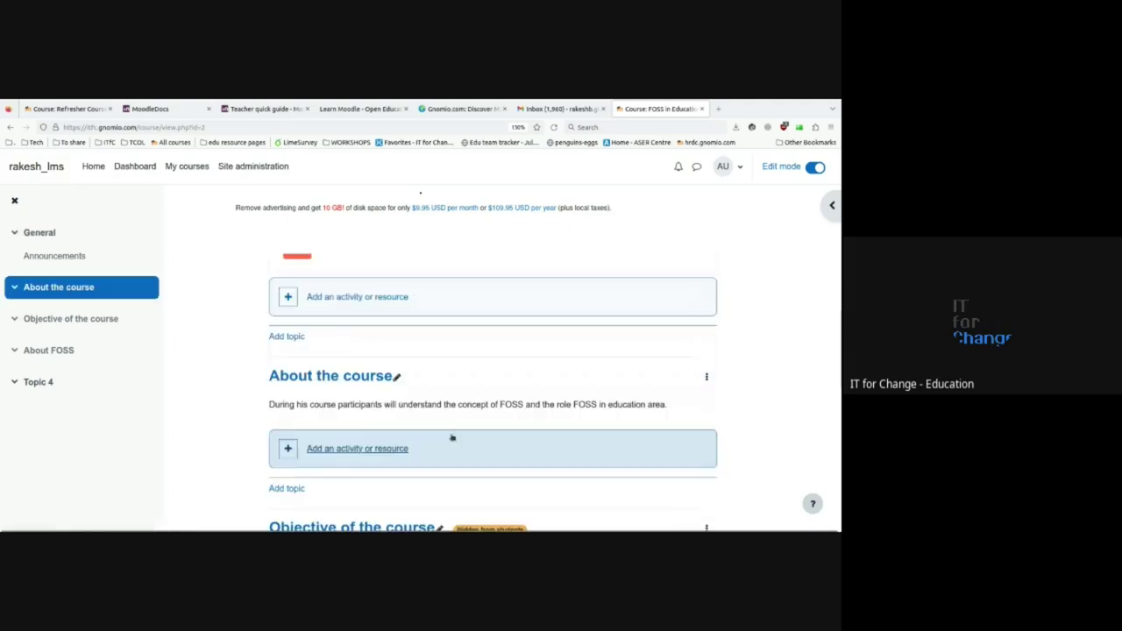
pyautogui.scroll(-4, 485, 405)
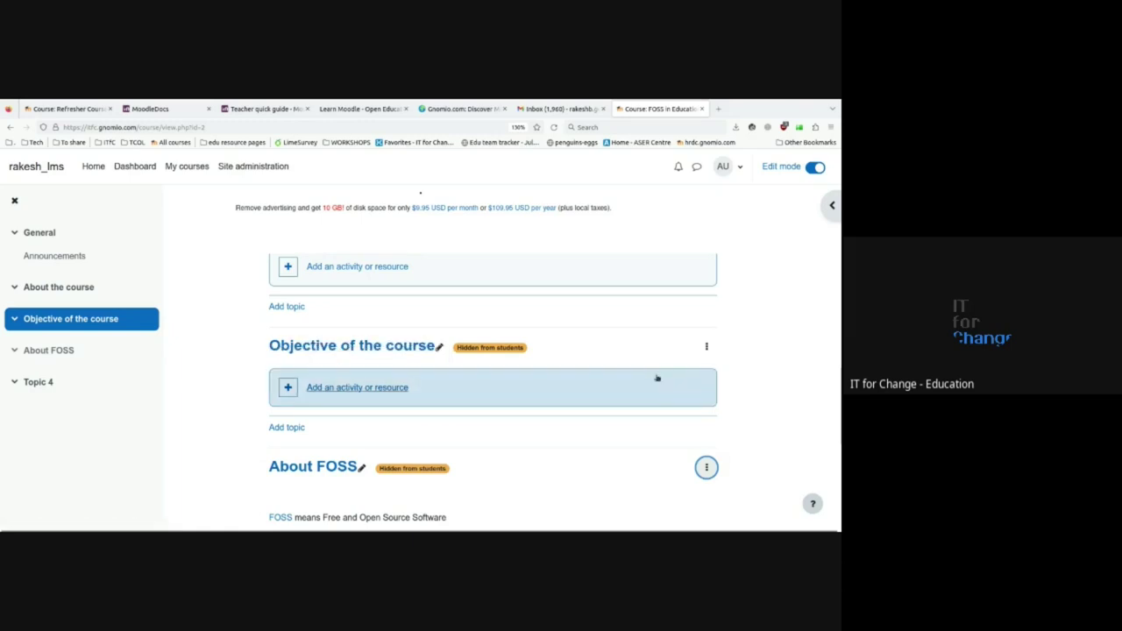
# - Show the Objective of the course and About FOSS topics to students again
pyautogui.click(706, 348)
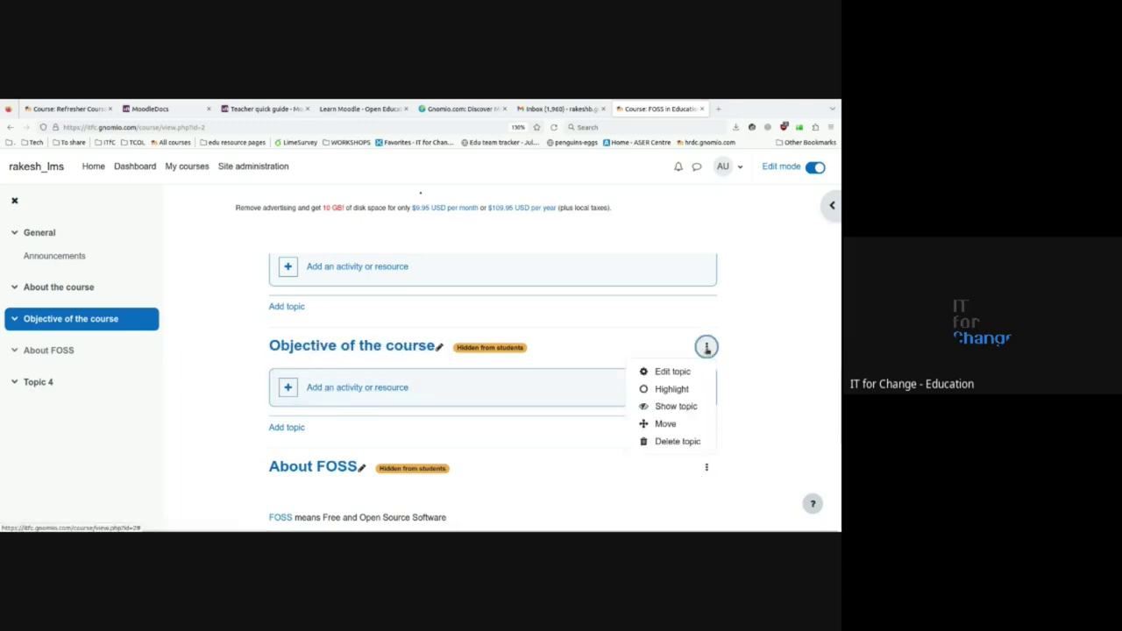
pyautogui.click(669, 407)
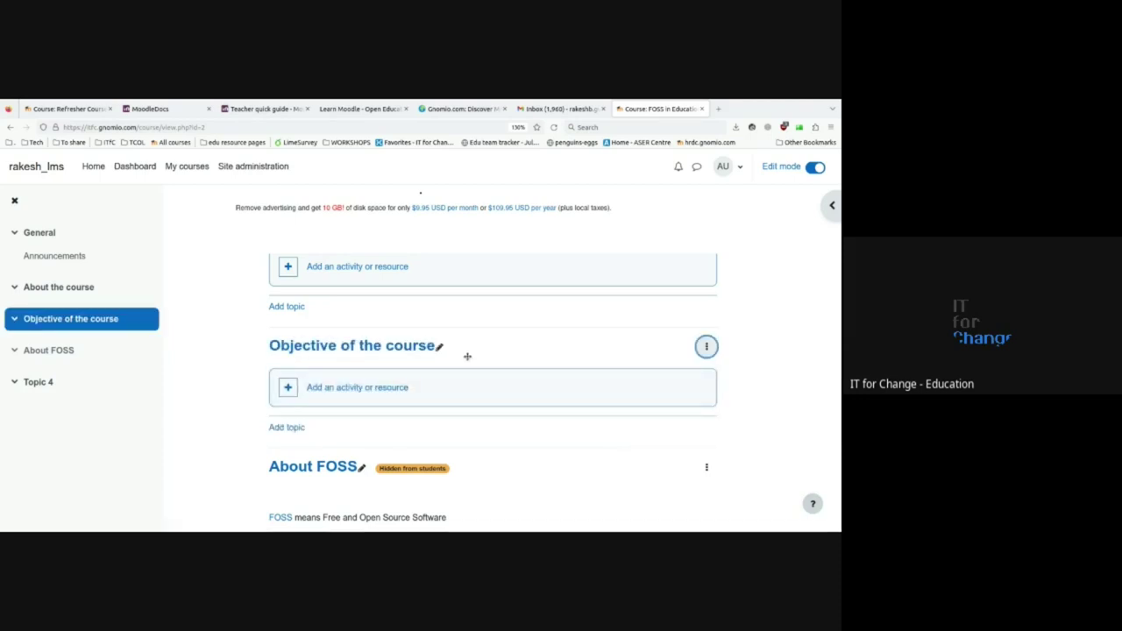
pyautogui.scroll(-3, 467, 356)
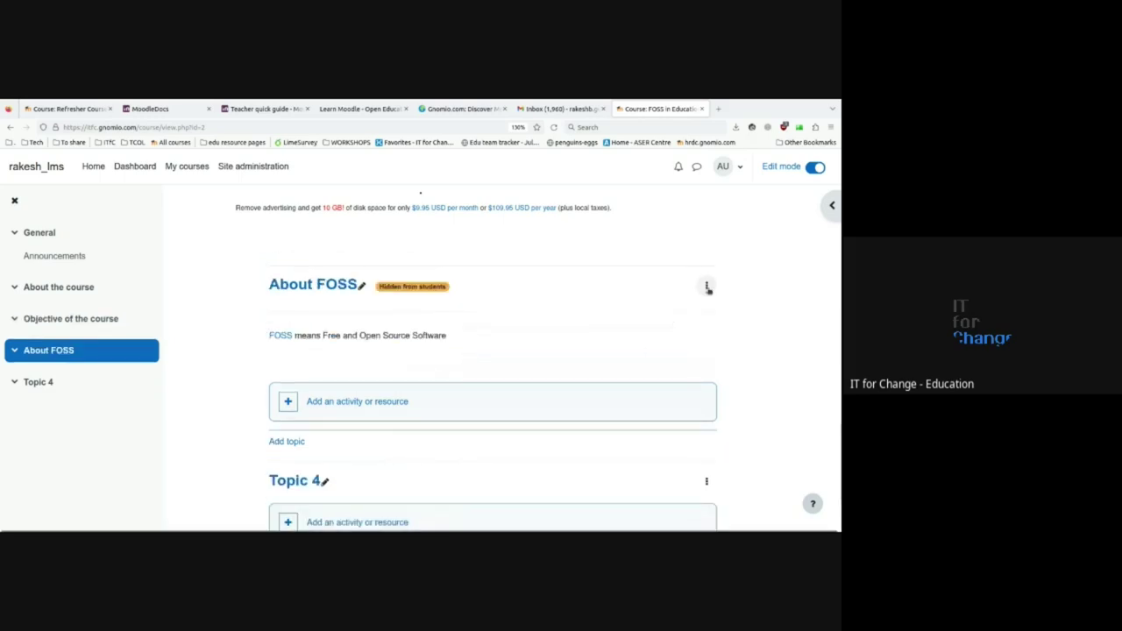
pyautogui.click(707, 286)
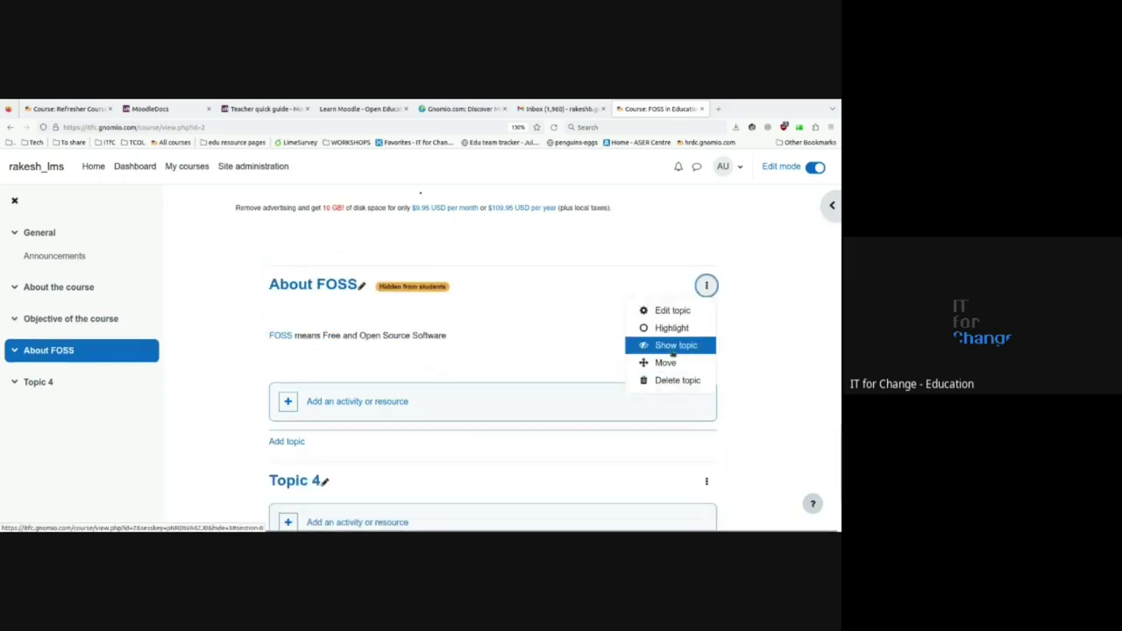
pyautogui.click(672, 346)
pyautogui.scroll(3, 670, 350)
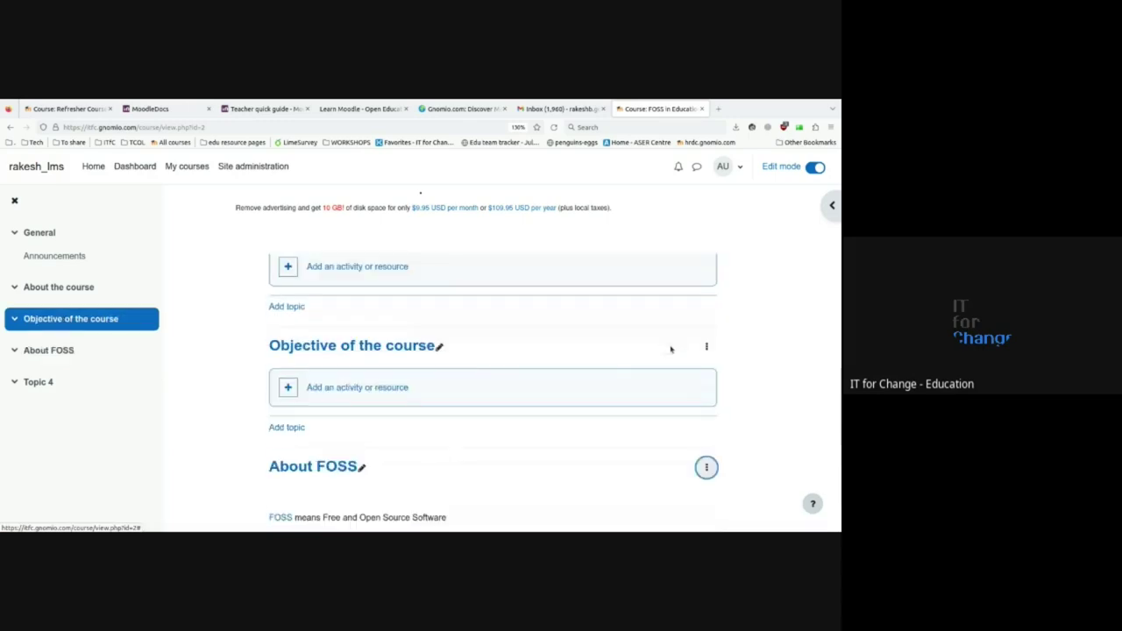
pyautogui.click(706, 346)
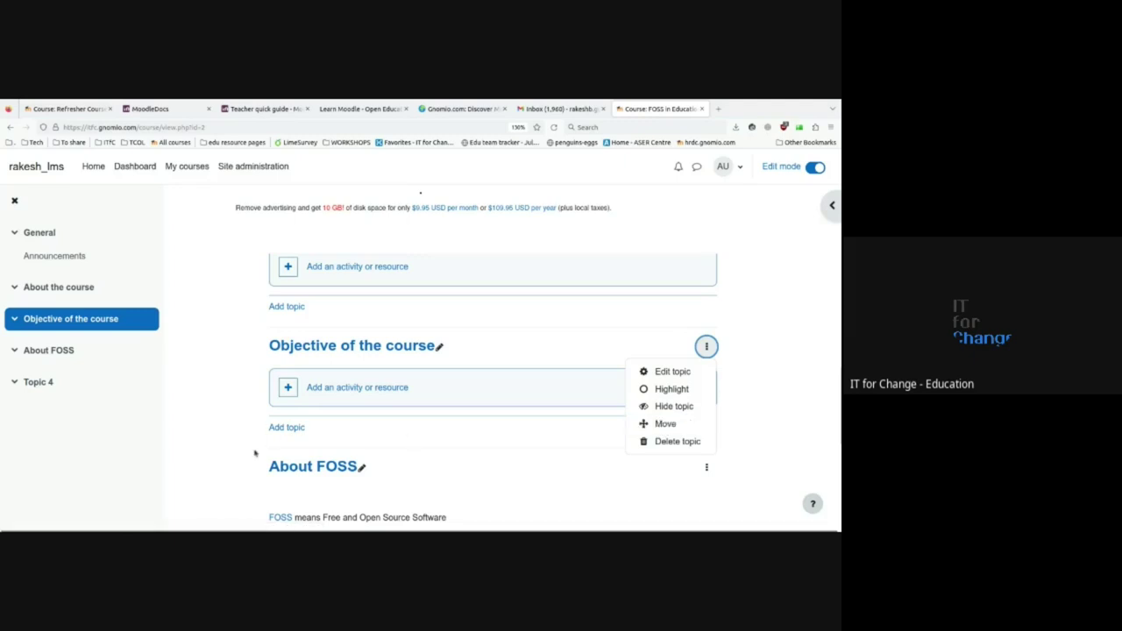
# - Move Objective of the course to the last position, after About FOSS and Topic 3
pyautogui.scroll(4, 252, 442)
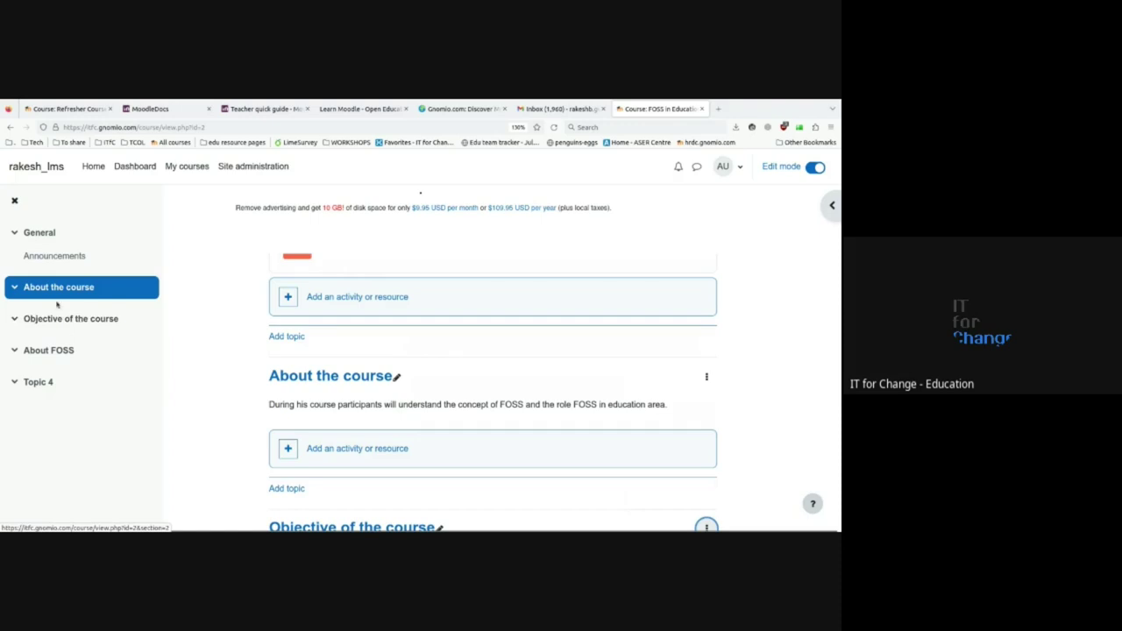
pyautogui.scroll(-1, 556, 420)
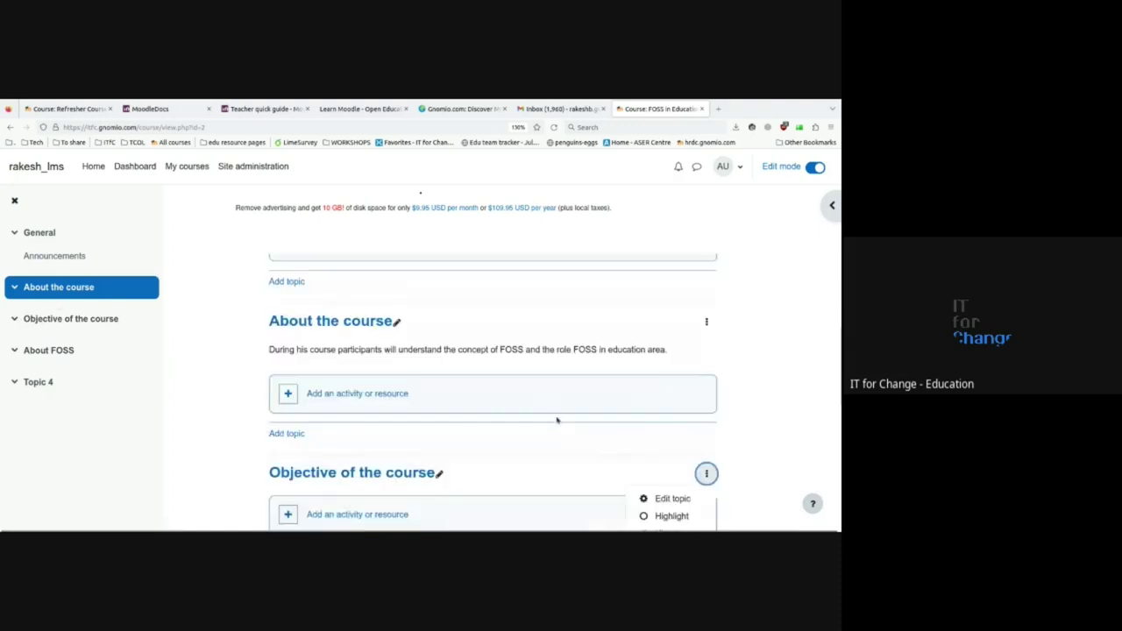
pyautogui.scroll(-2, 557, 421)
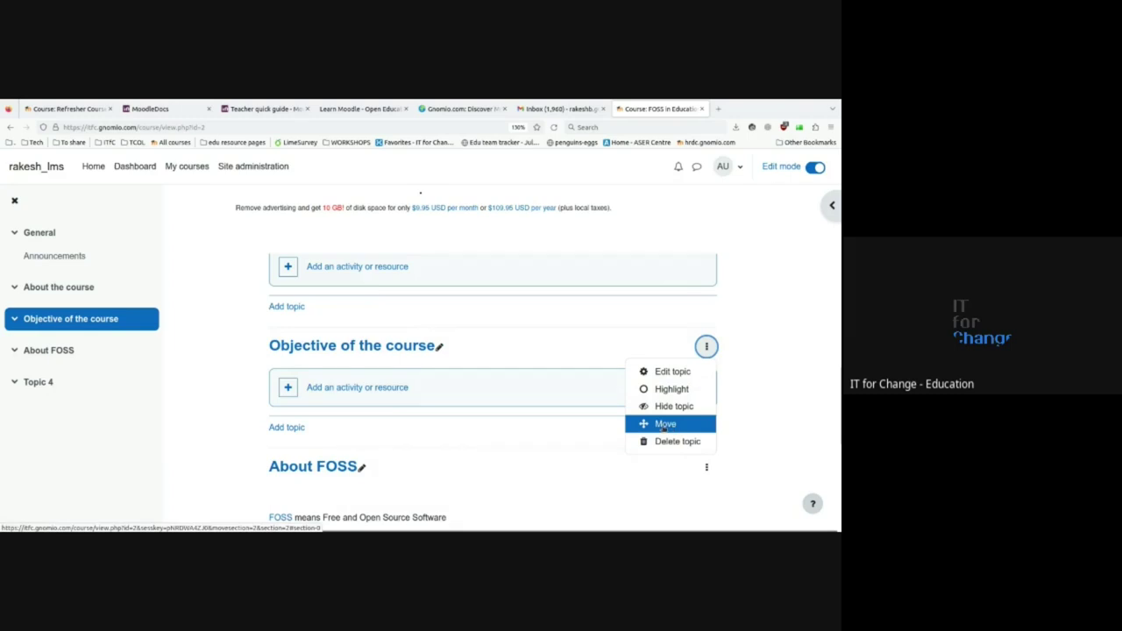
pyautogui.click(664, 425)
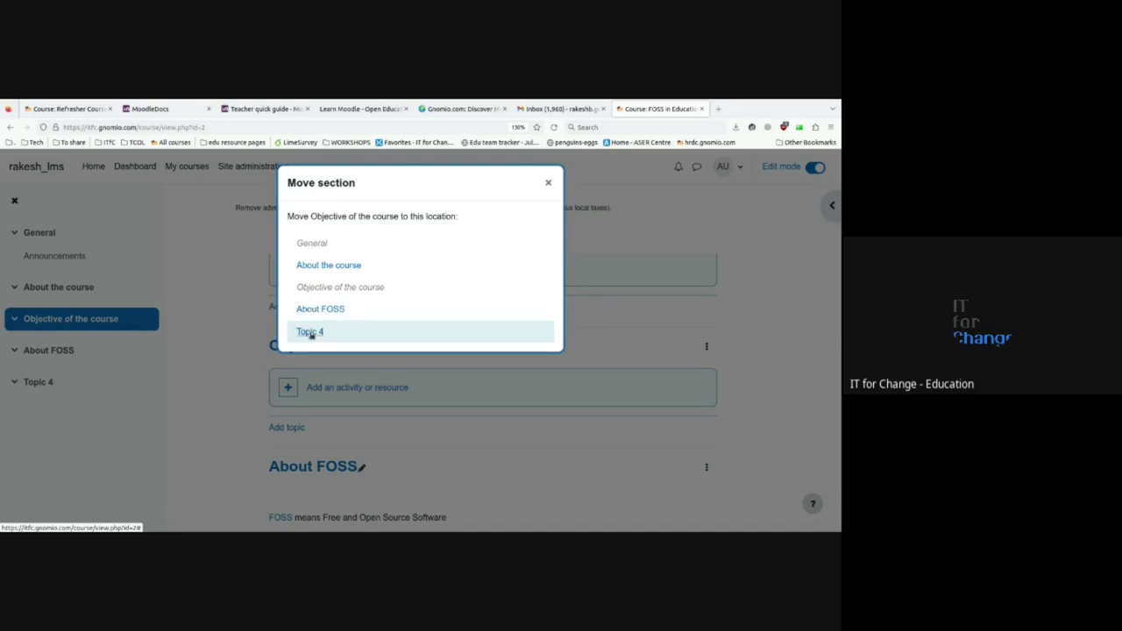
pyautogui.click(311, 333)
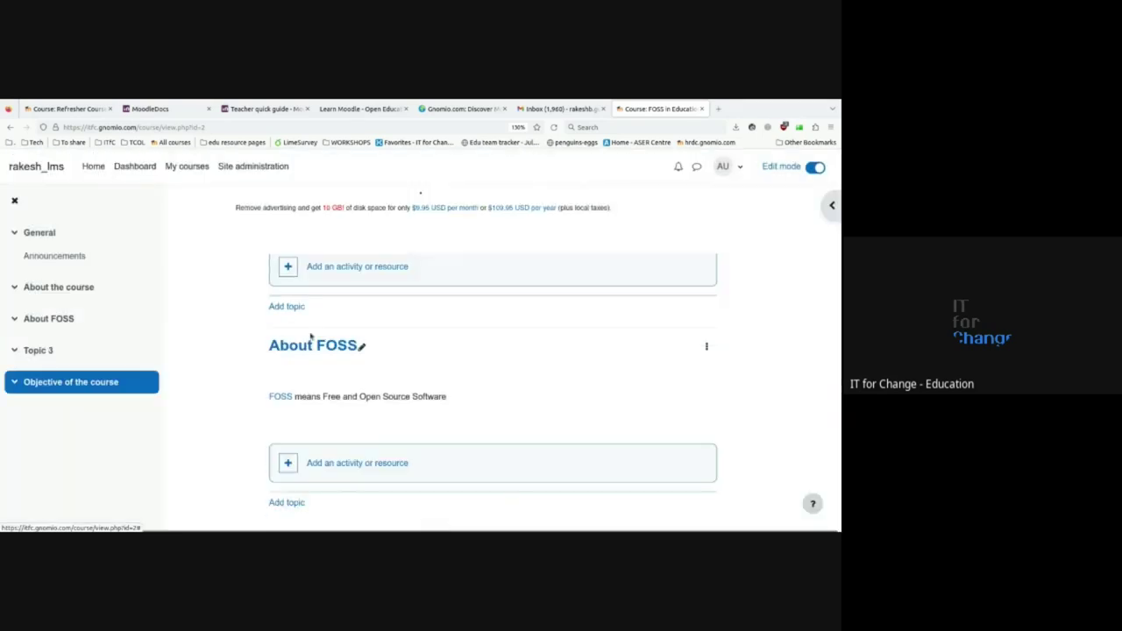
# - Delete the empty Topic 3 section
pyautogui.scroll(5, 293, 371)
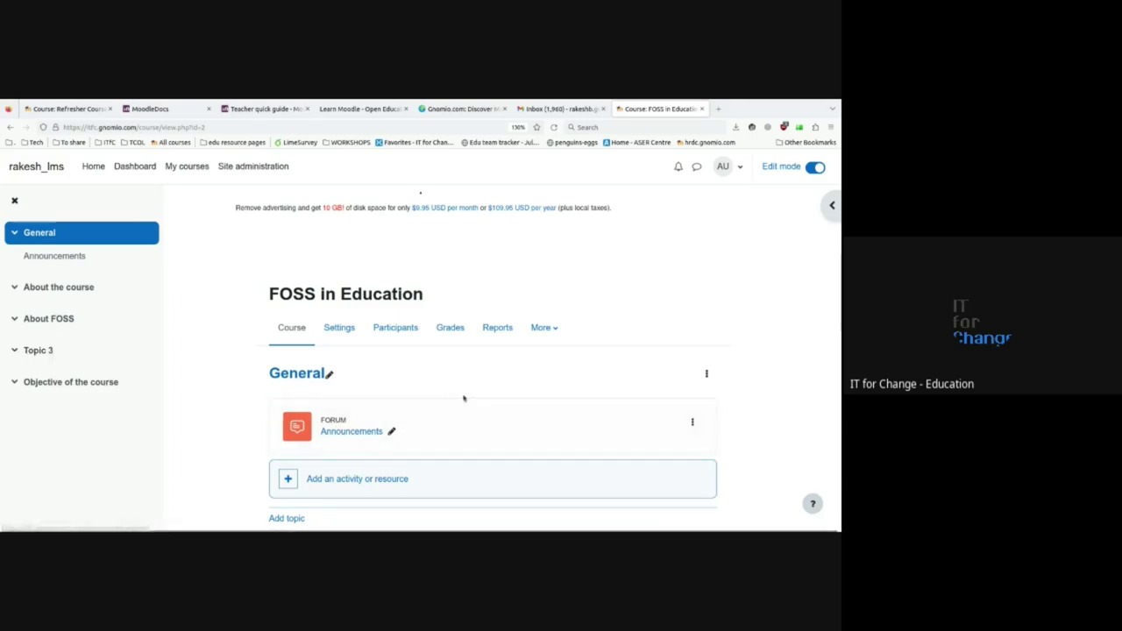
pyautogui.scroll(-5, 476, 401)
pyautogui.scroll(-5, 477, 401)
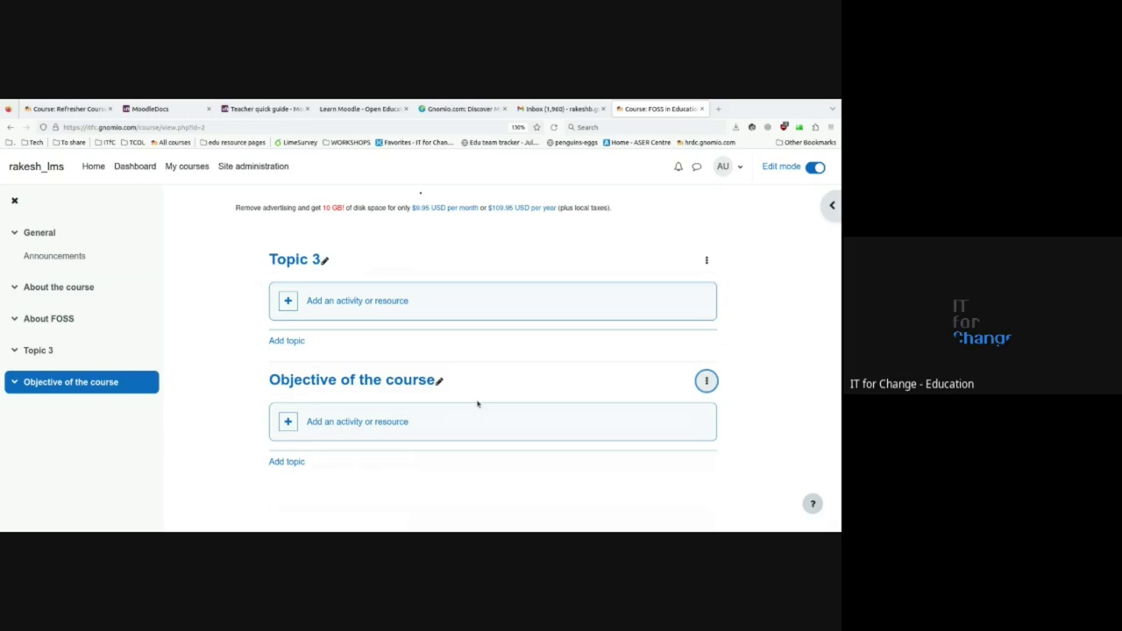
pyautogui.click(706, 382)
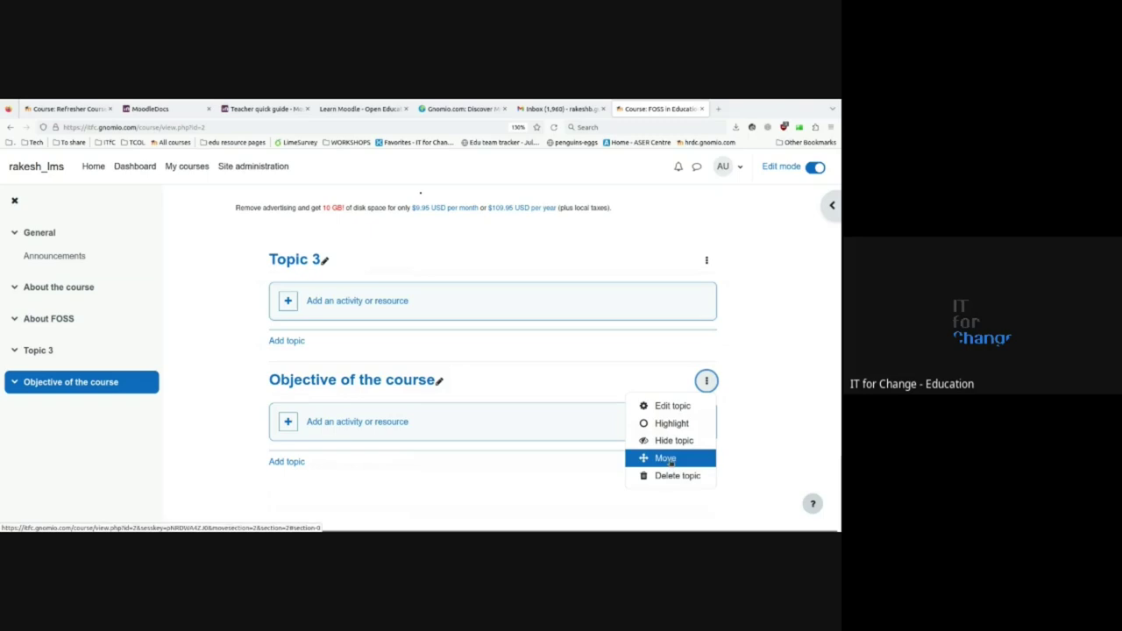
pyautogui.click(543, 470)
pyautogui.scroll(1, 661, 355)
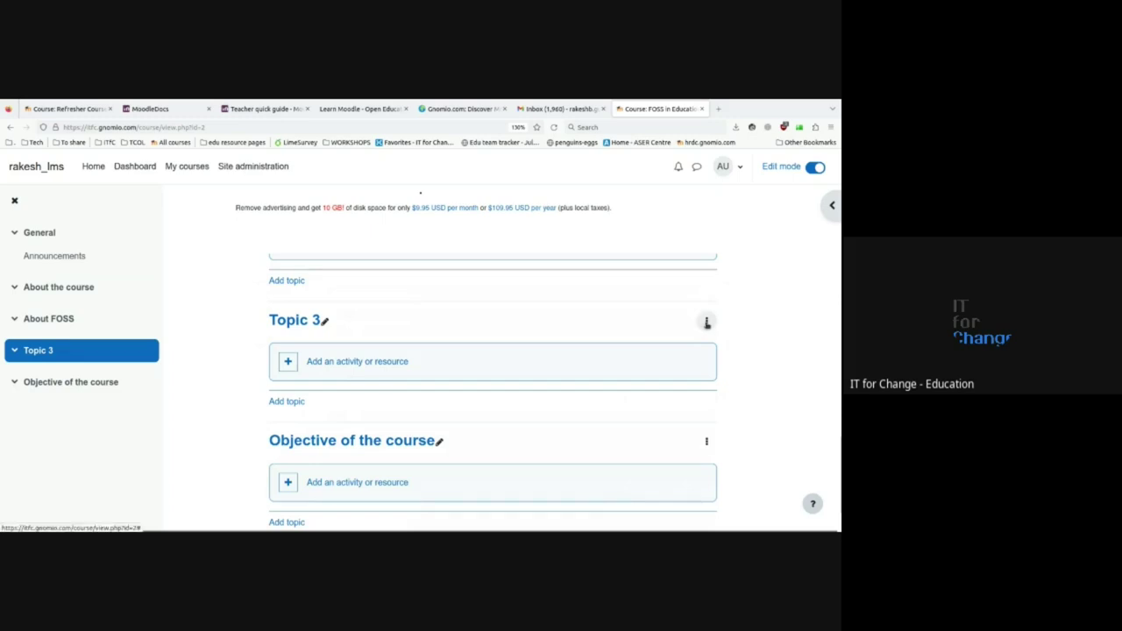
pyautogui.scroll(2, 400, 341)
pyautogui.scroll(-1, 522, 387)
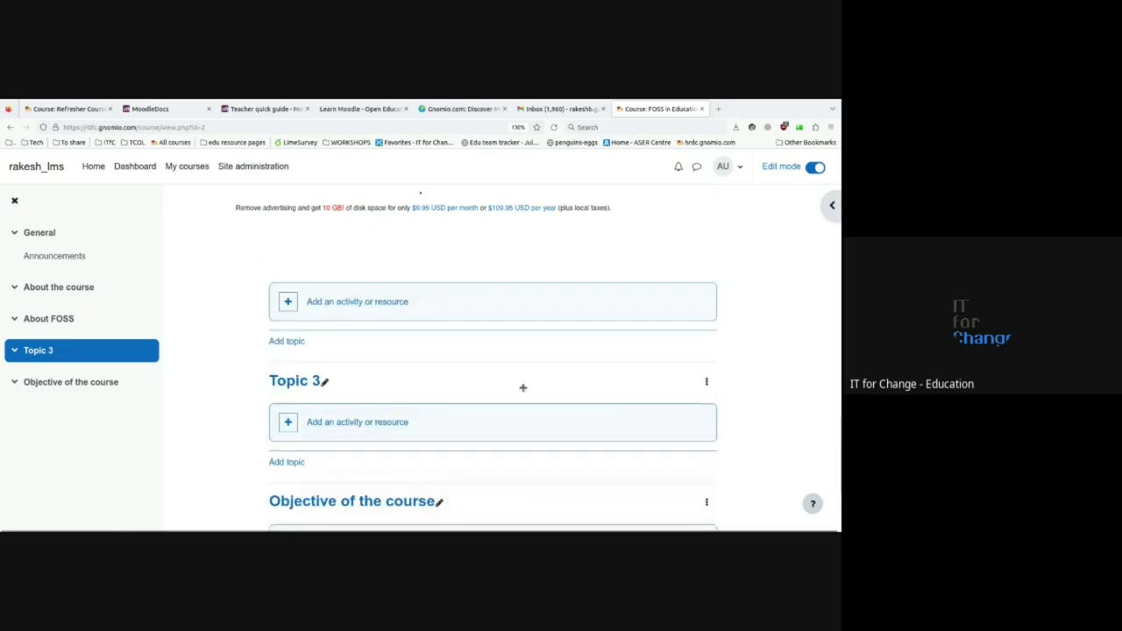
pyautogui.click(707, 383)
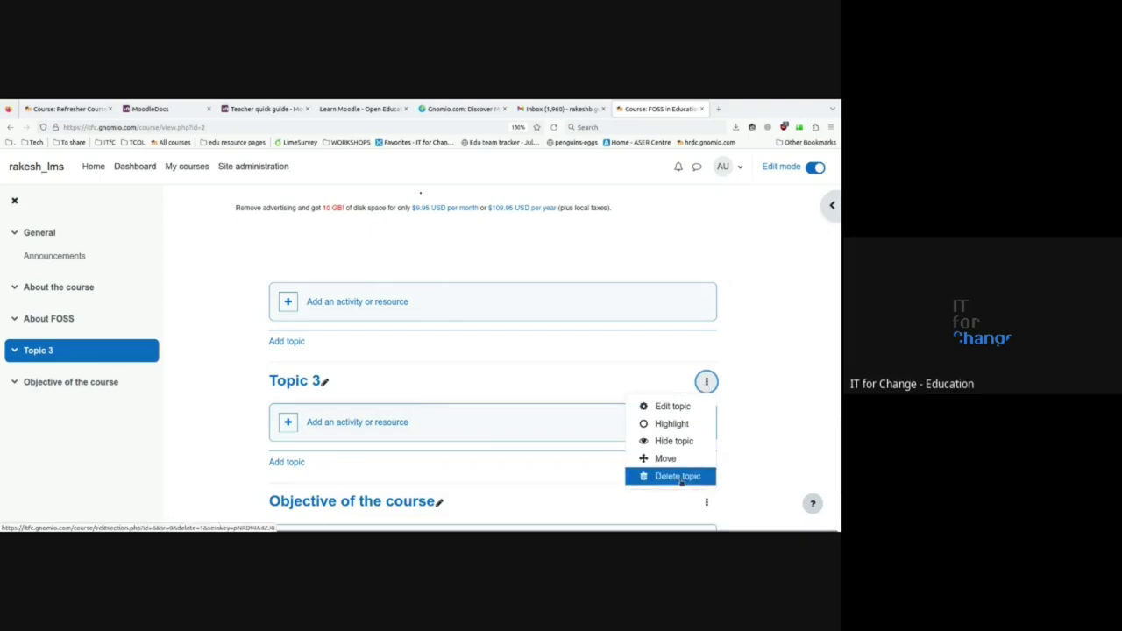
pyautogui.click(681, 477)
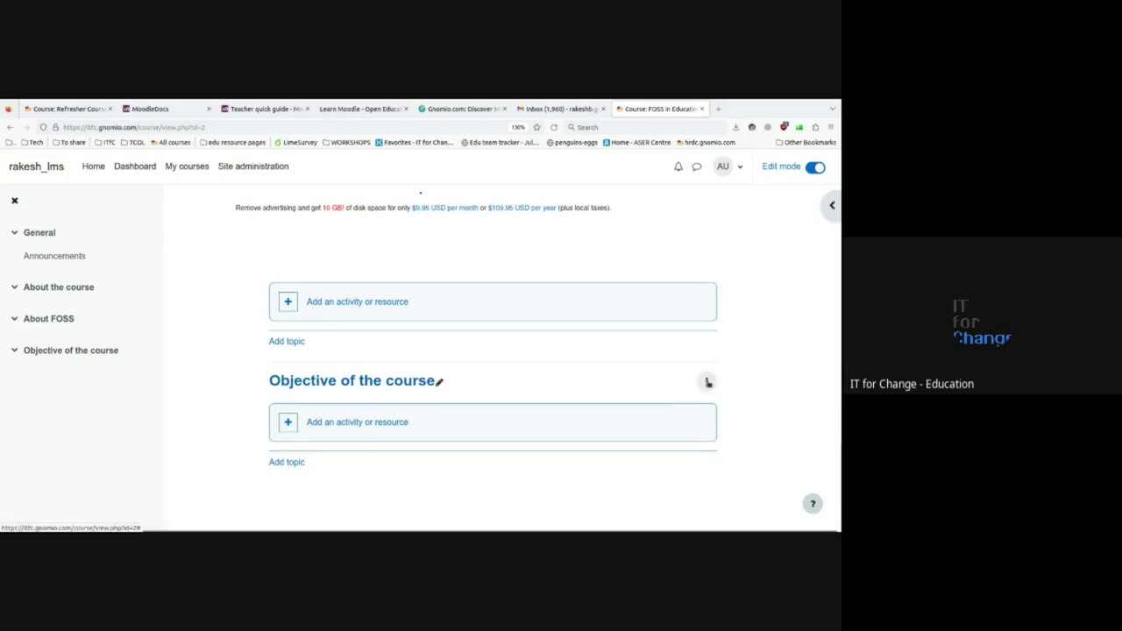
# - Delete the Objective of the course topic, confirming the deletion
pyautogui.click(706, 382)
pyautogui.click(675, 476)
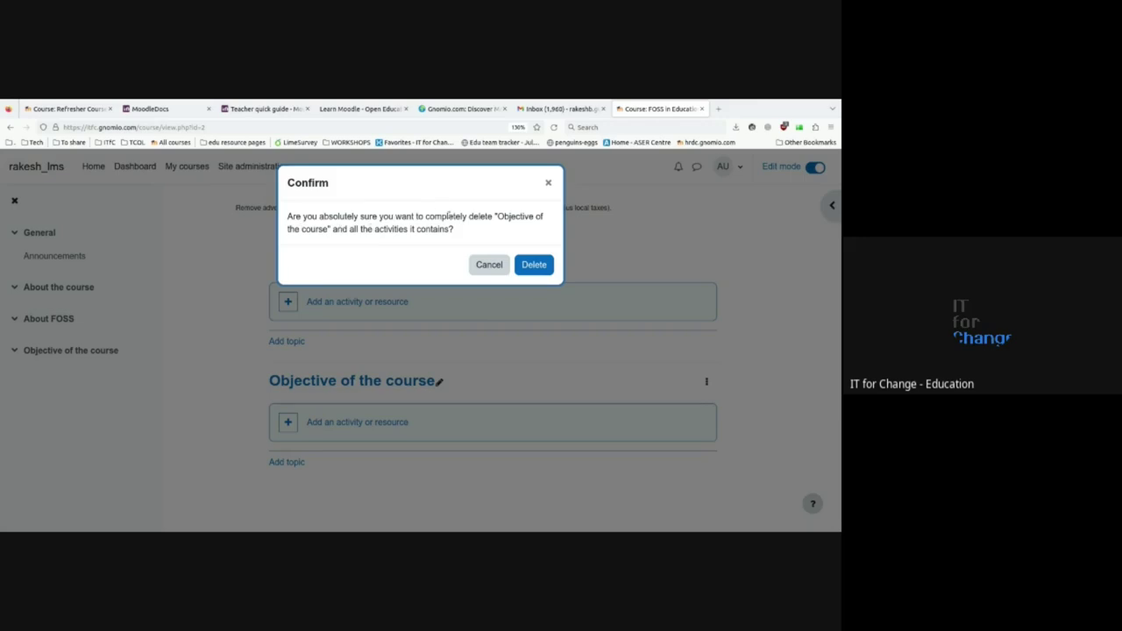
pyautogui.click(533, 264)
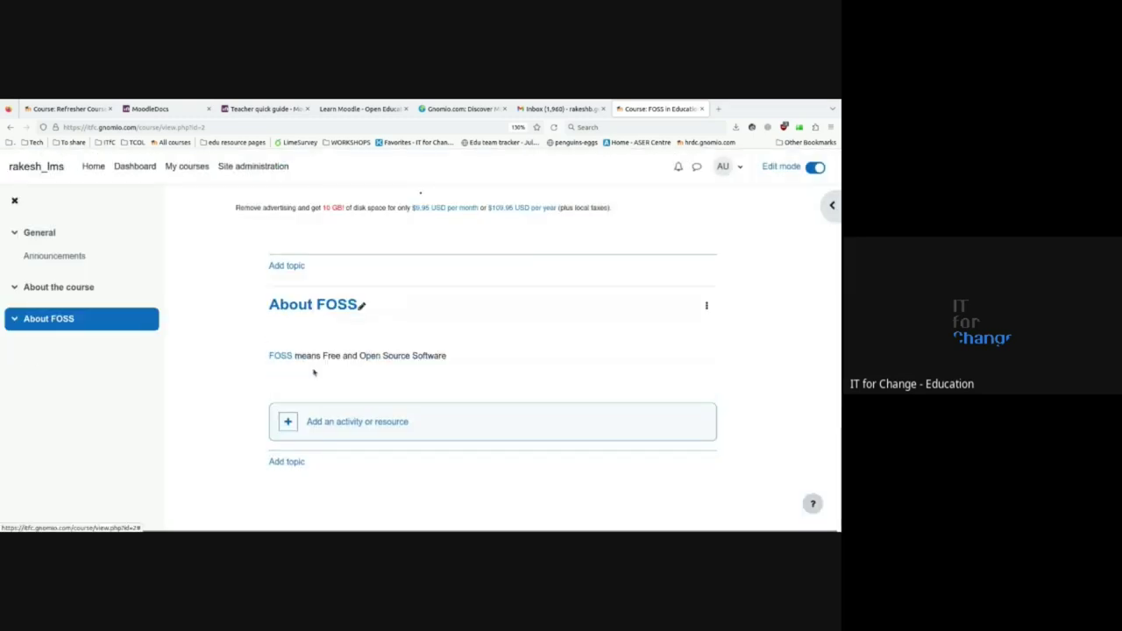
# - Jump to About the course via the course index and open its Edit topic form
pyautogui.scroll(5, 178, 379)
pyautogui.scroll(2, 178, 379)
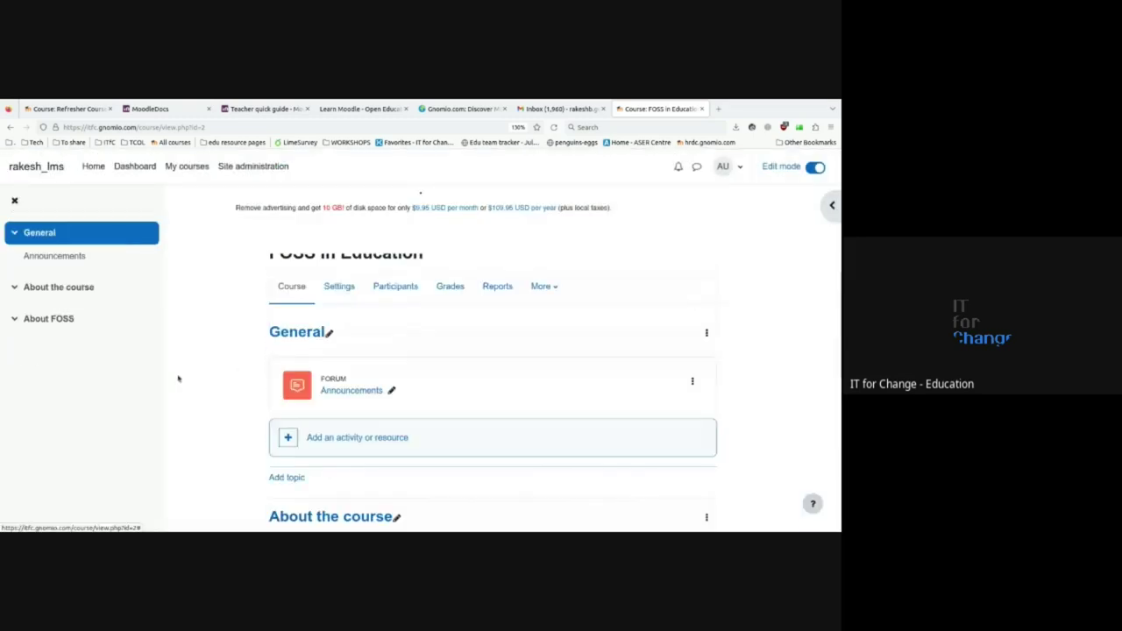
pyautogui.click(15, 233)
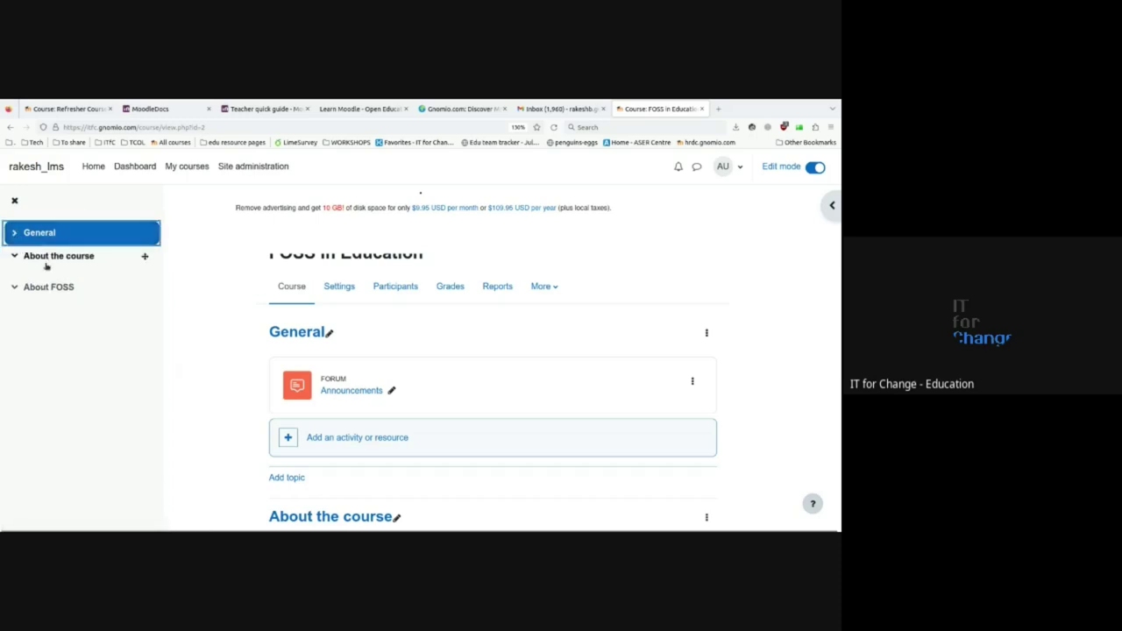
pyautogui.click(46, 289)
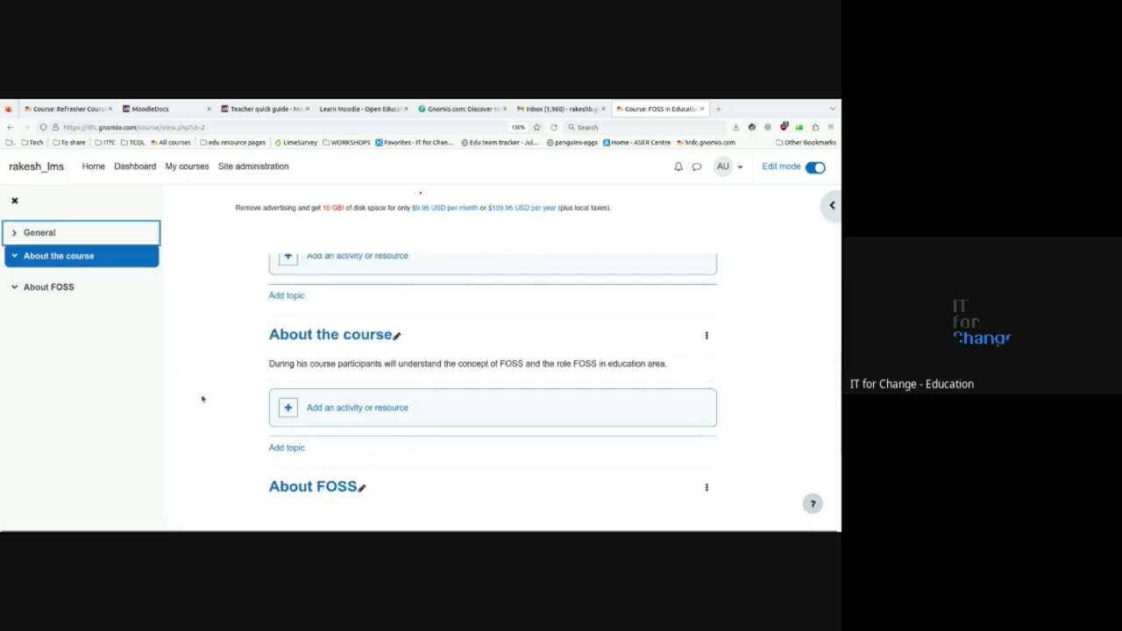
pyautogui.scroll(5, 389, 403)
pyautogui.scroll(-5, 388, 403)
pyautogui.scroll(2, 389, 403)
pyautogui.scroll(2, 390, 408)
pyautogui.scroll(-4, 391, 404)
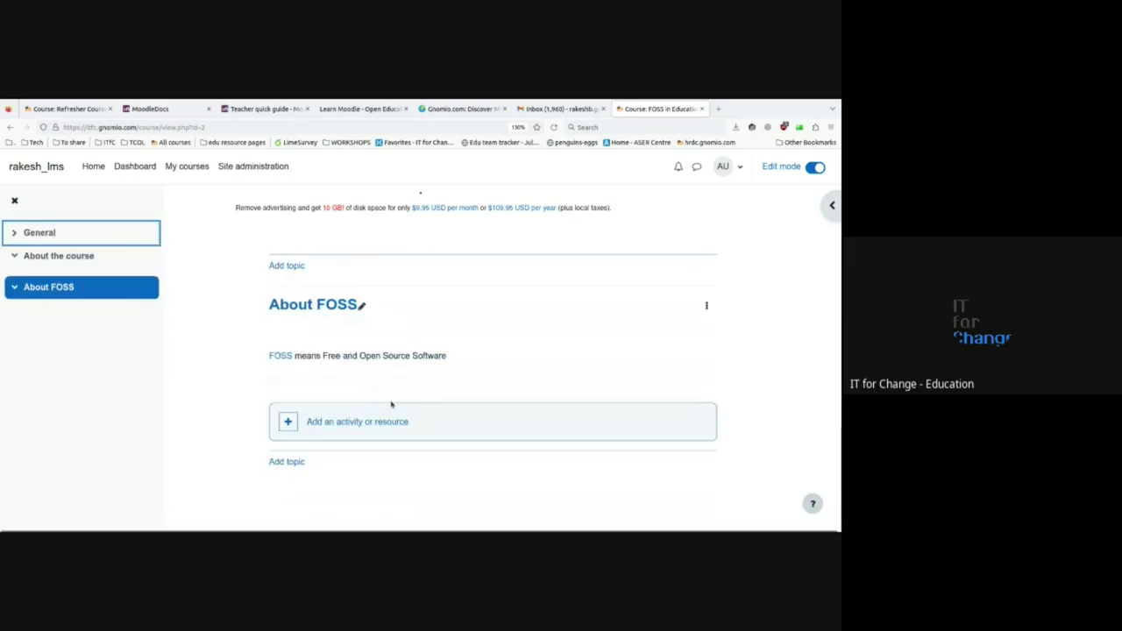
pyautogui.scroll(4, 391, 404)
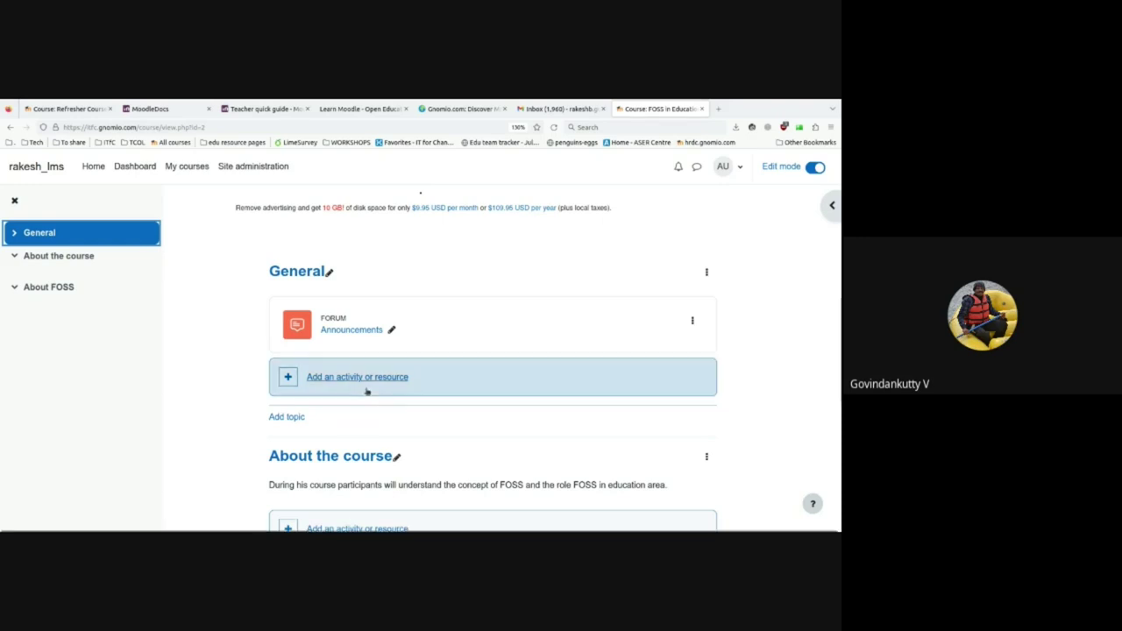
pyautogui.scroll(-2, 377, 401)
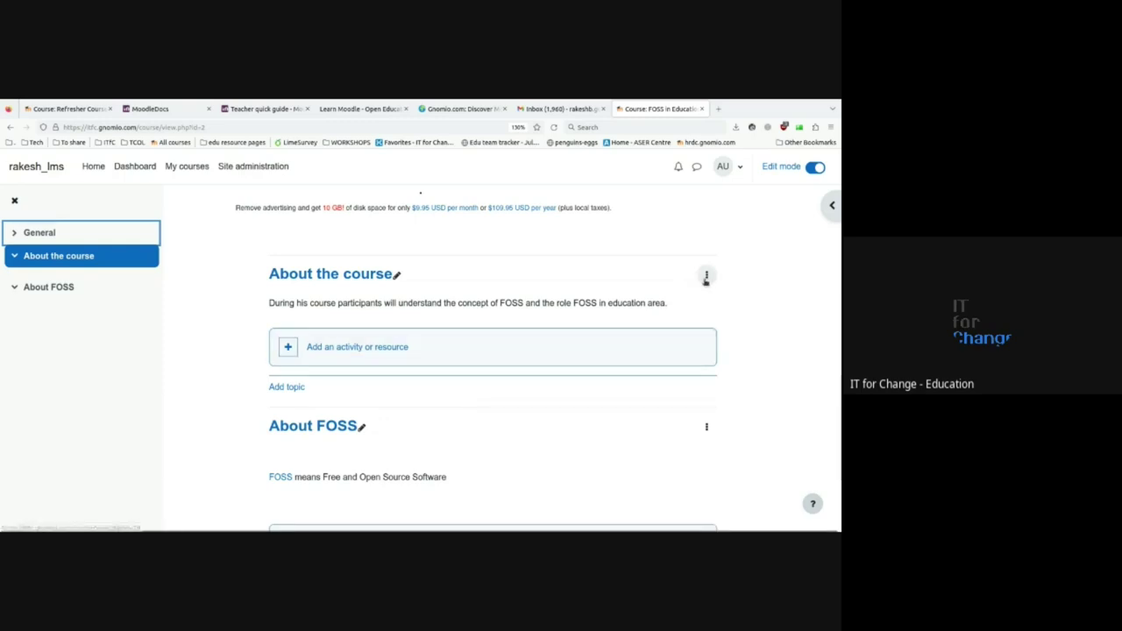
pyautogui.scroll(1, 385, 348)
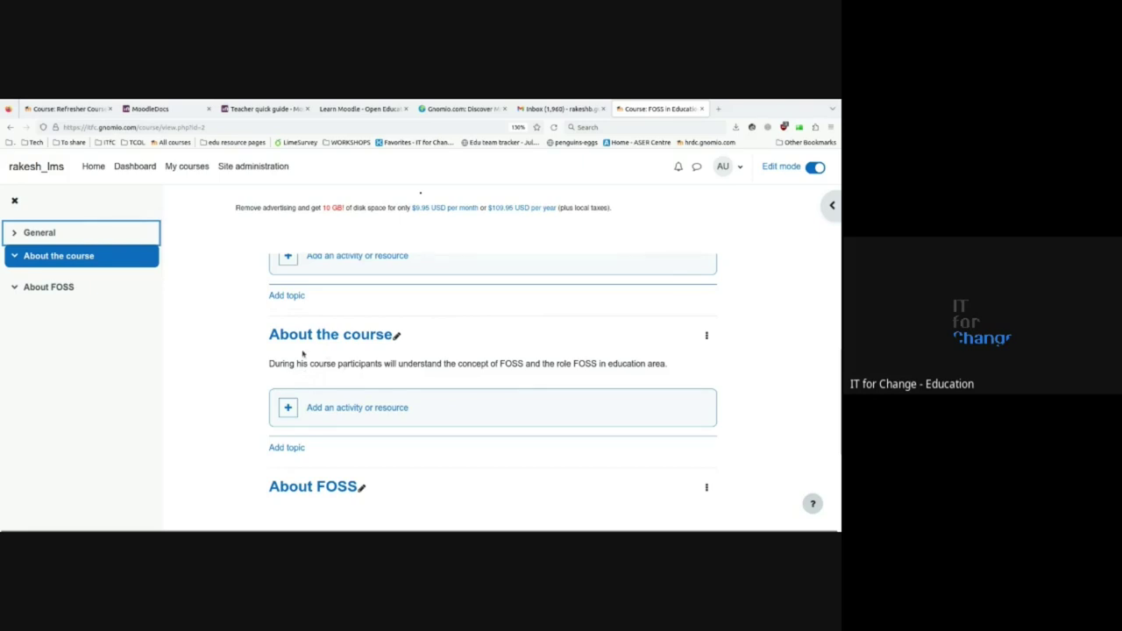
pyautogui.click(707, 335)
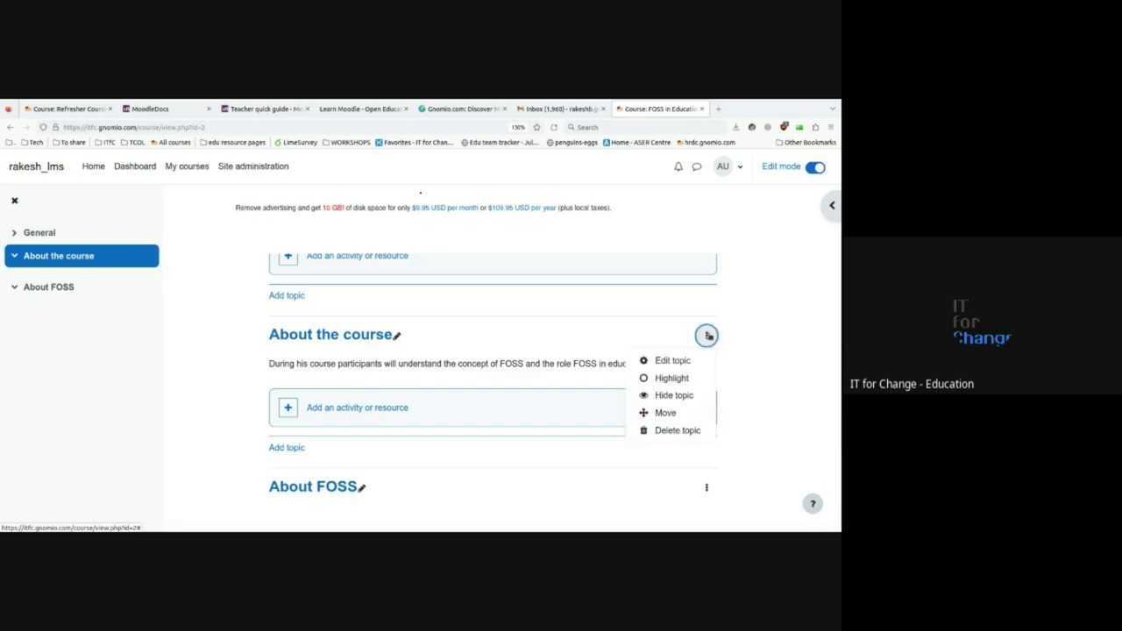
pyautogui.click(673, 360)
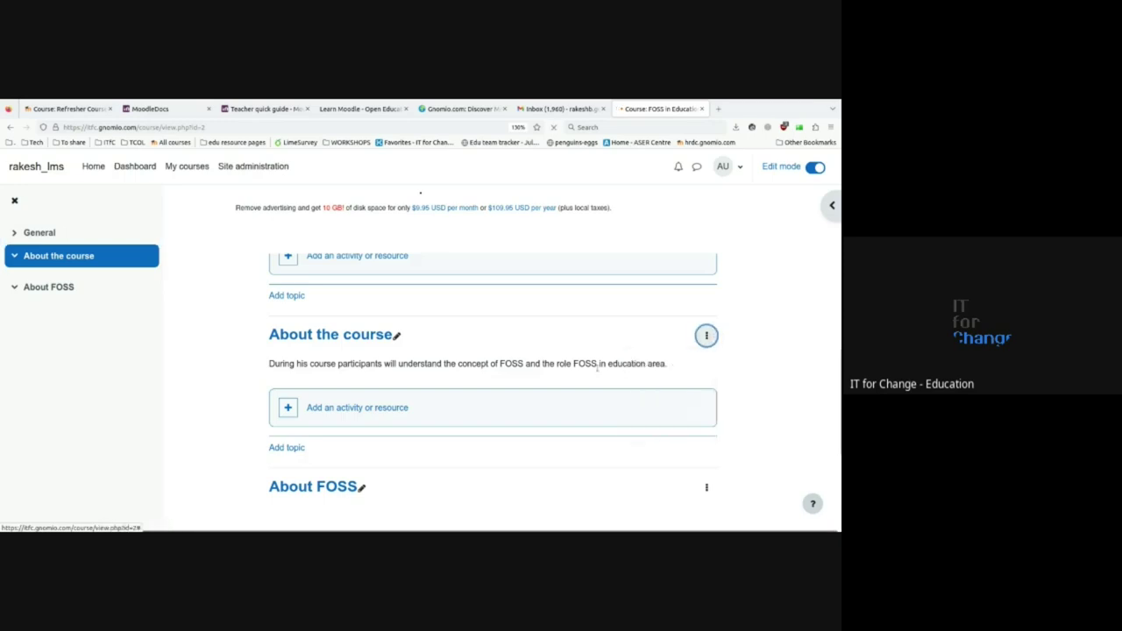
pyautogui.scroll(-3, 488, 389)
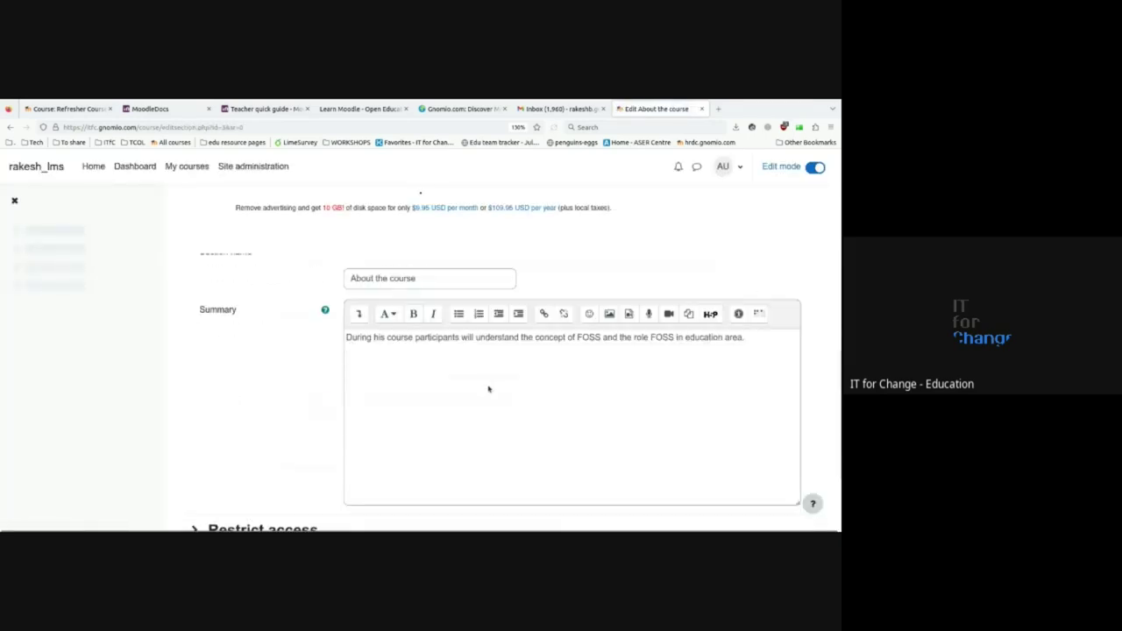
# - Insert an empty first line in the About the course summary and open the Image dialog
pyautogui.click(345, 337)
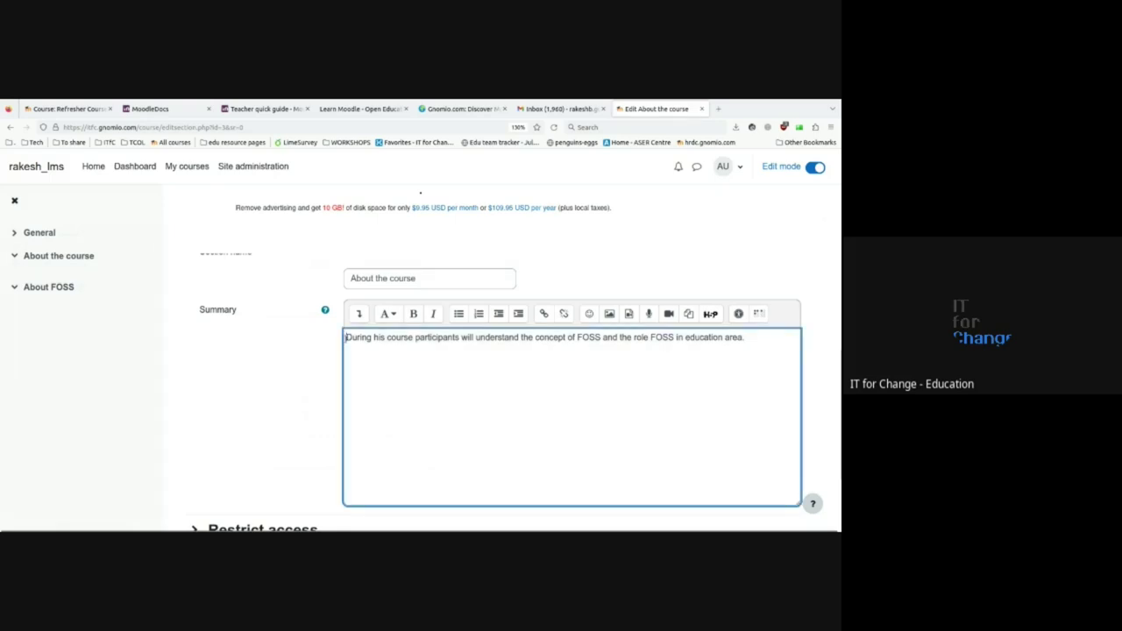
pyautogui.press('Return')
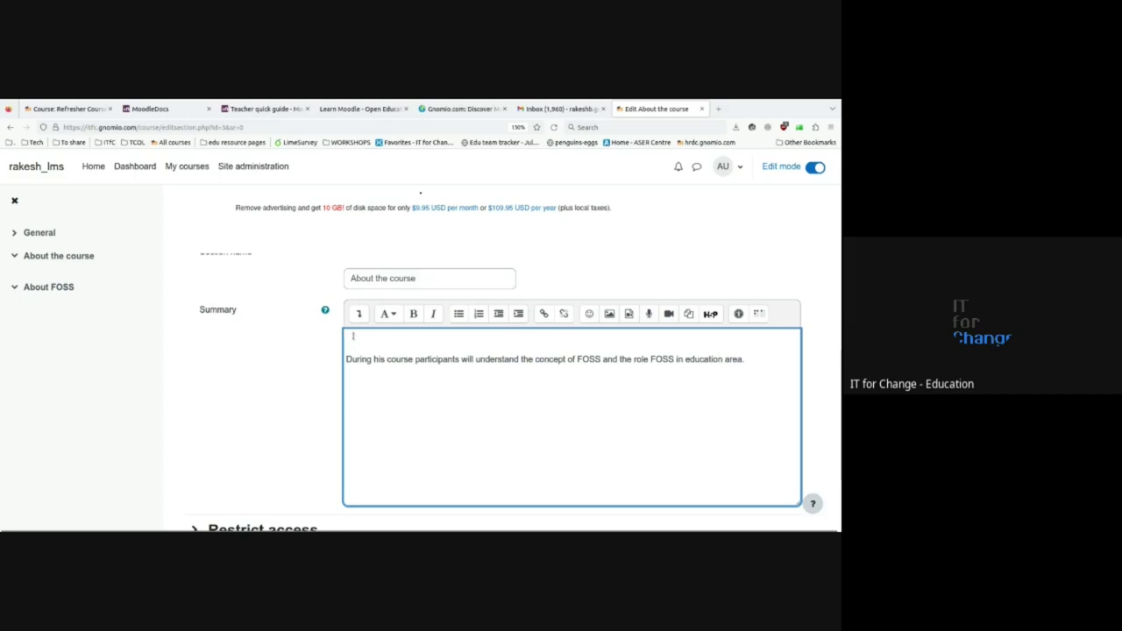
pyautogui.click(352, 337)
pyautogui.click(610, 315)
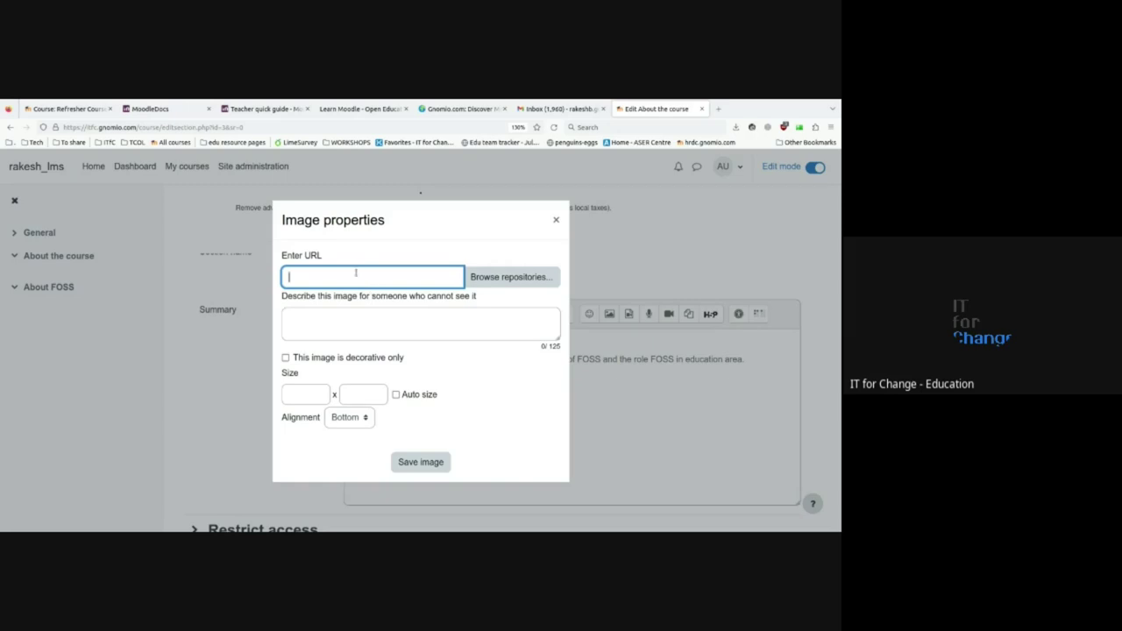
# - Focus the empty image URL field and open a new blank browser tab
pyautogui.click(408, 210)
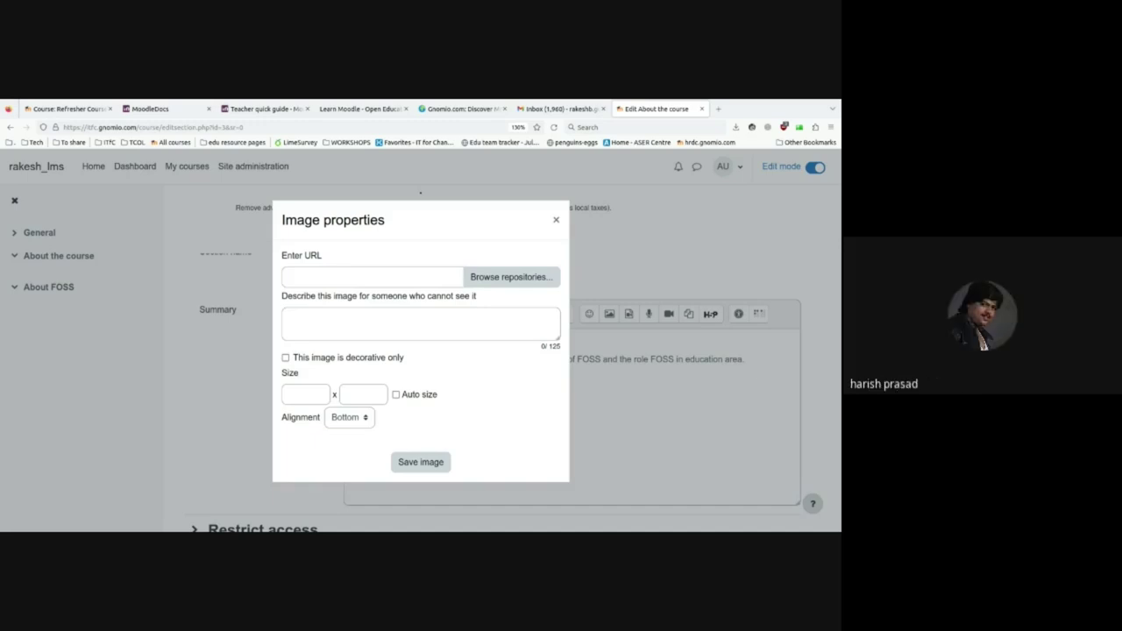
pyautogui.click(116, 322)
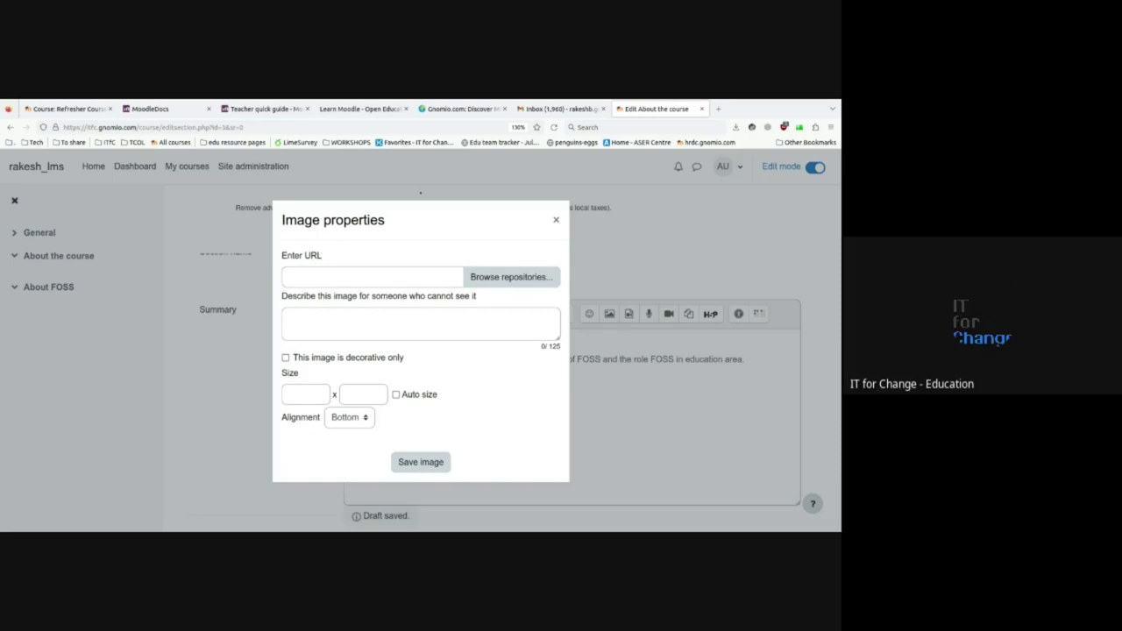
pyautogui.click(717, 109)
# - Load Wikipedia's Free and open-source software article in the new tab
pyautogui.click(416, 127)
pyautogui.write('https://en.wikipedia.org/wiki/Free_and_open-source_software#/media/File:Fedora_Linux_36_takes_pic_with_bunch_of_FOSS_softwares.png')
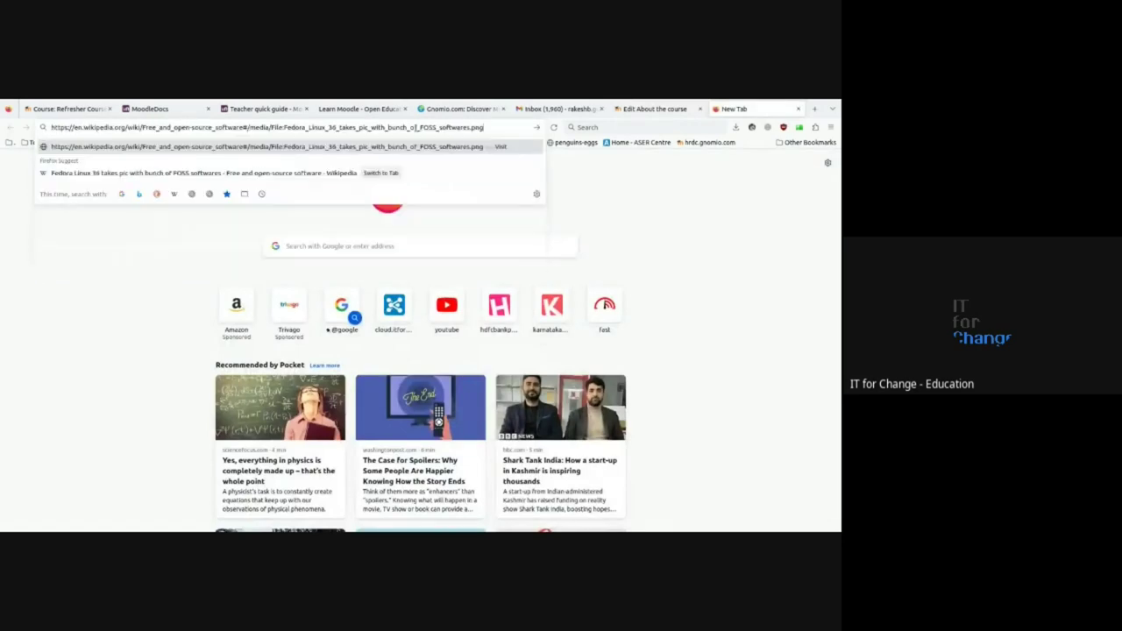
pyautogui.press('Return')
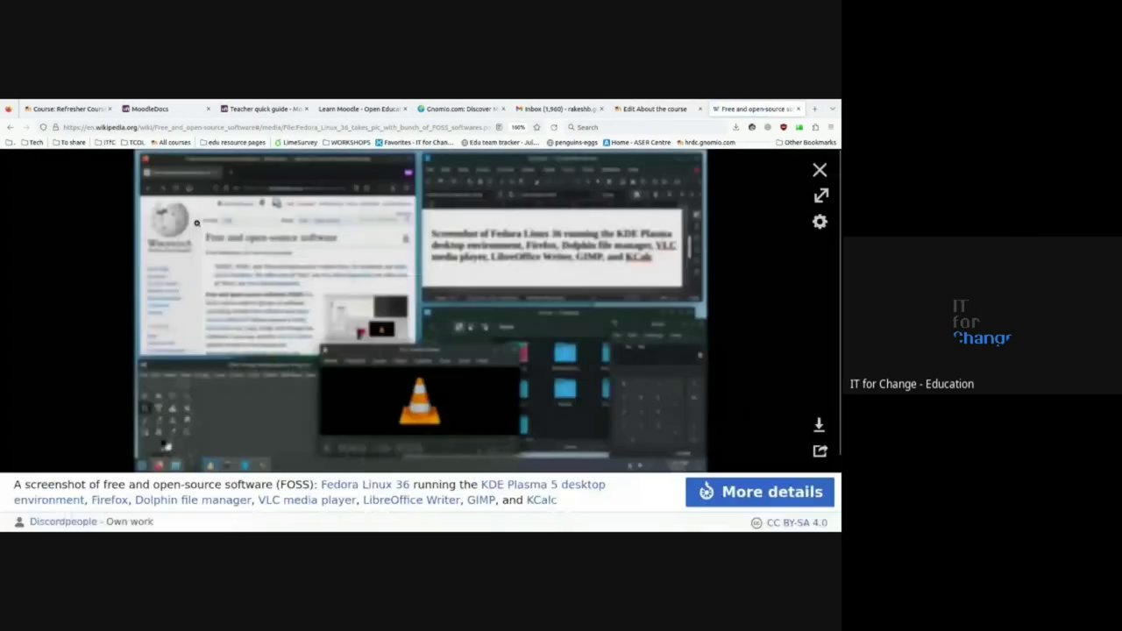
pyautogui.click(11, 127)
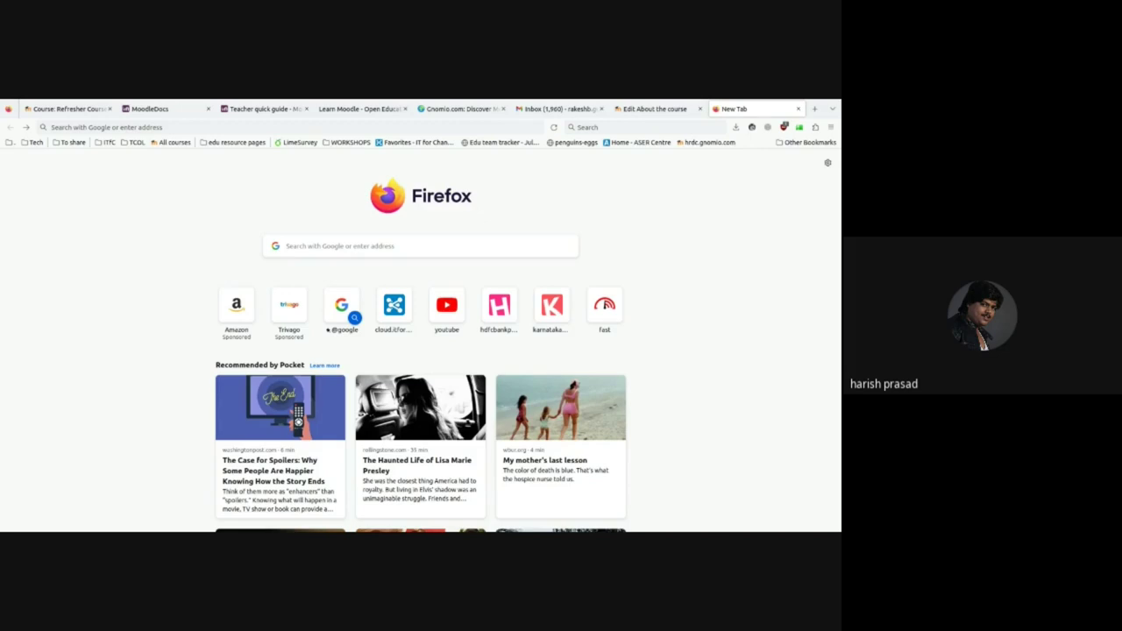
pyautogui.click(351, 127)
pyautogui.write('https://en.wikipedia.org/wiki/Free_and_open-source_software')
pyautogui.press('Return')
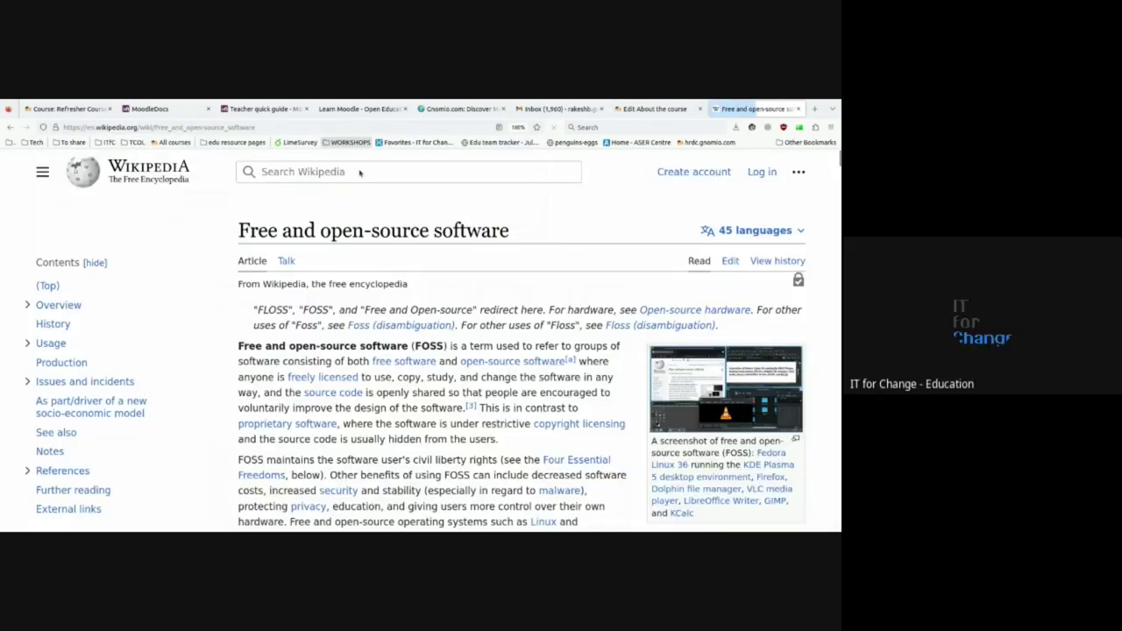
pyautogui.scroll(-5, 420, 351)
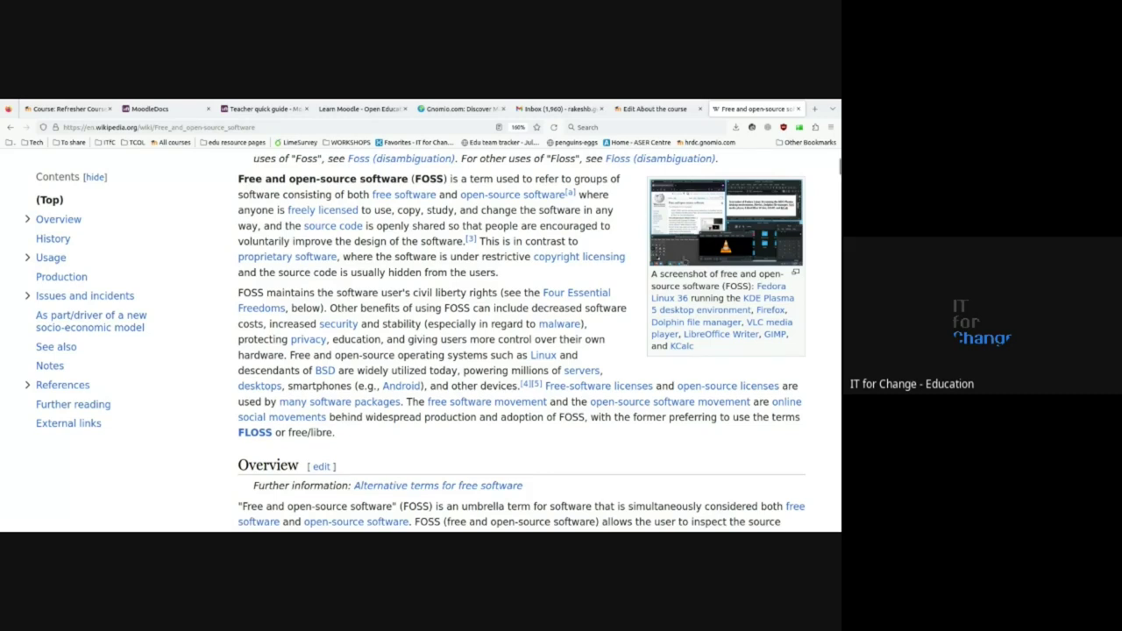
pyautogui.scroll(2, 699, 252)
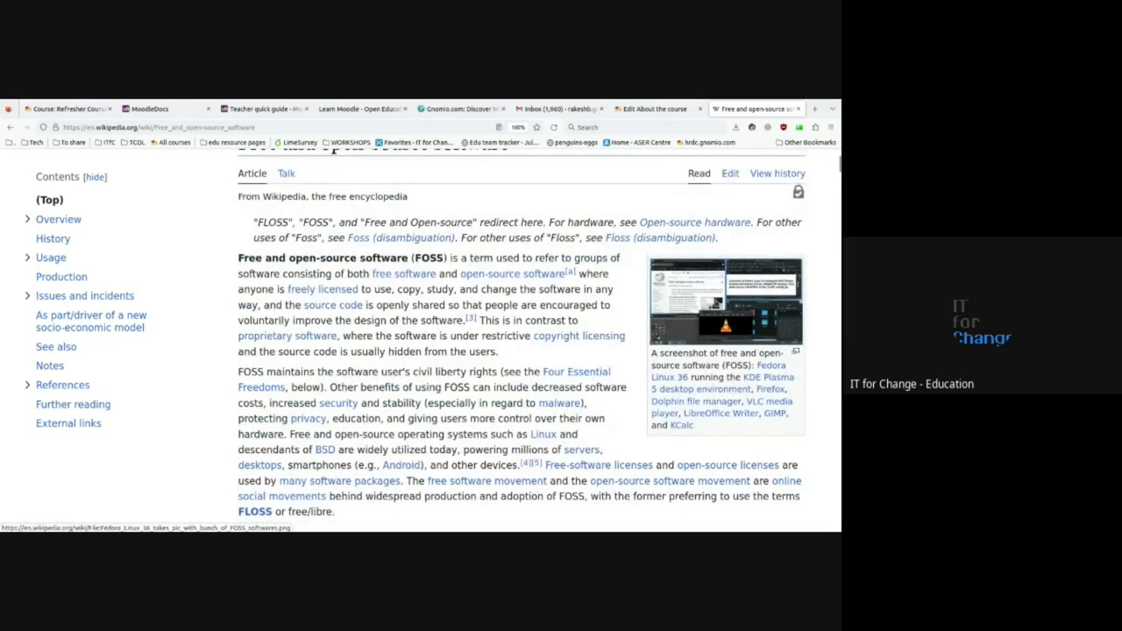
# - Open the Fedora Linux 36 FOSS screenshot full size, copy its address, and return to Moodle
pyautogui.click(725, 300)
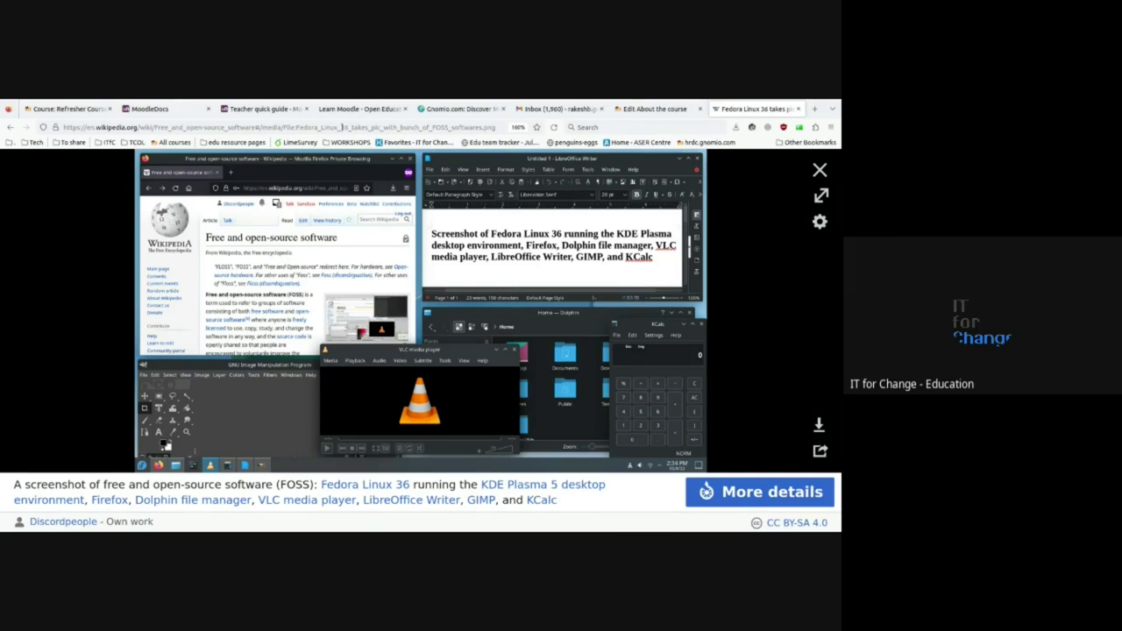
pyautogui.doubleClick(342, 127)
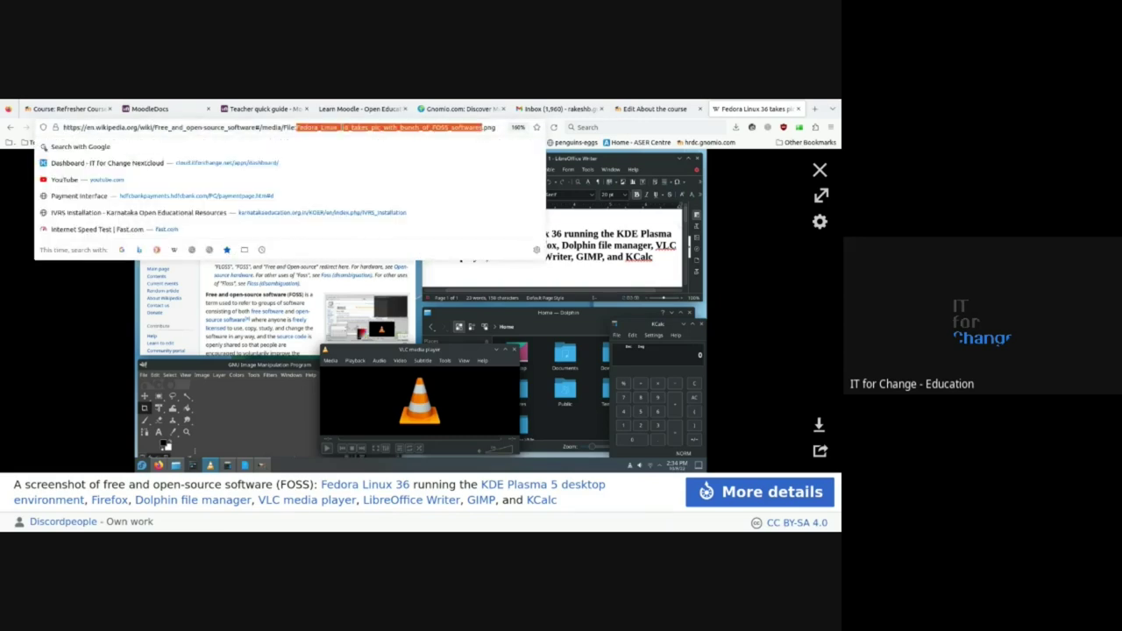
pyautogui.hotkey('ctrl', 'a')
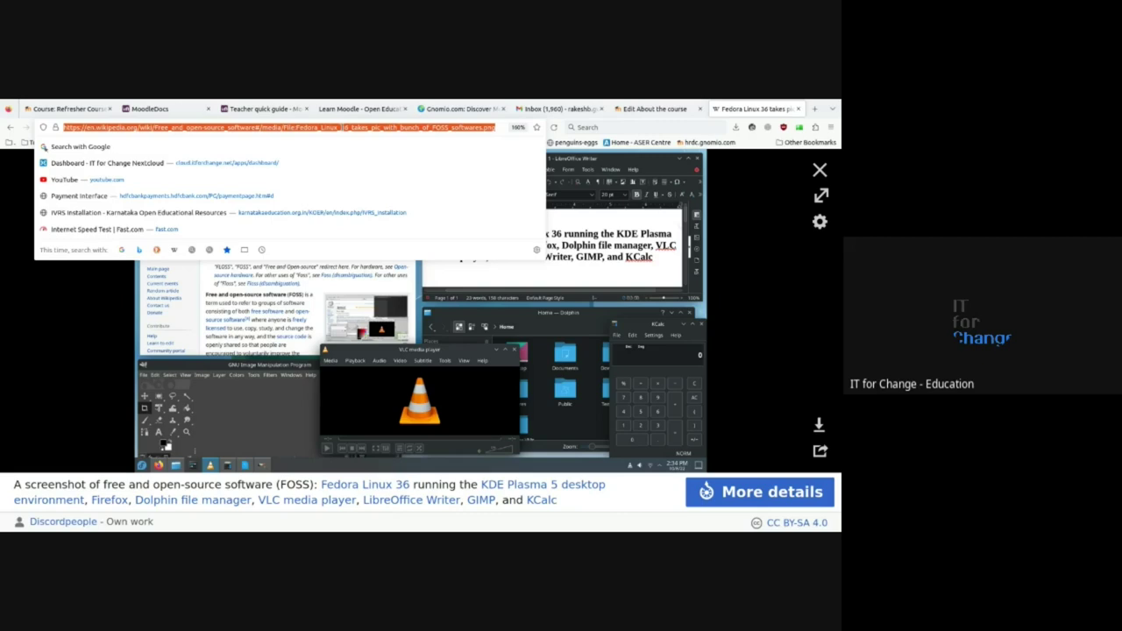
pyautogui.press('Escape')
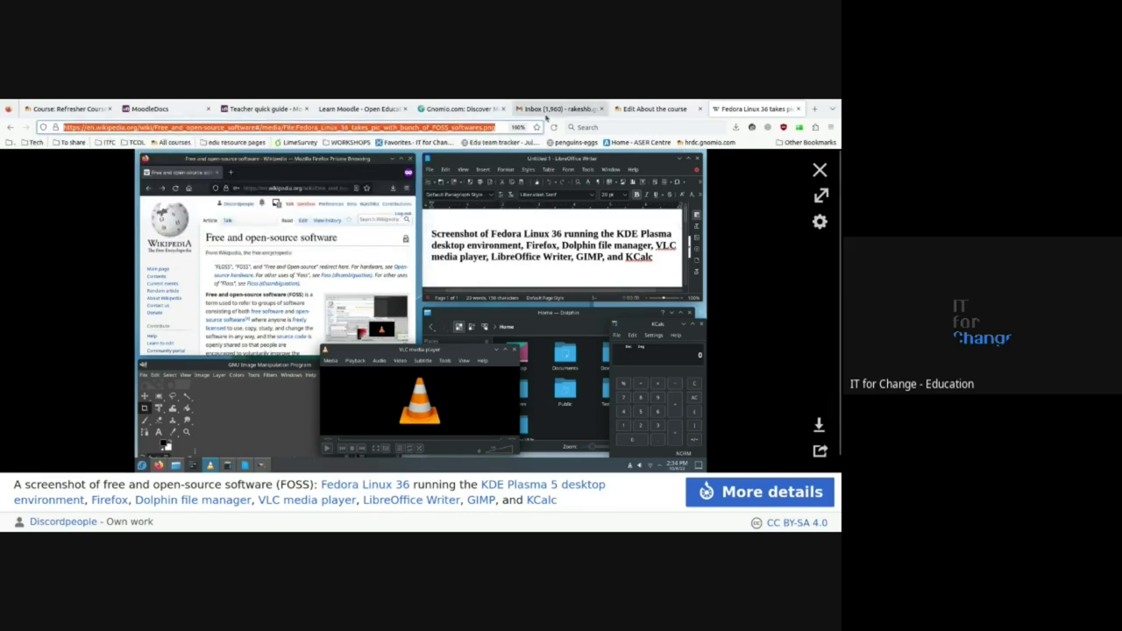
pyautogui.click(651, 110)
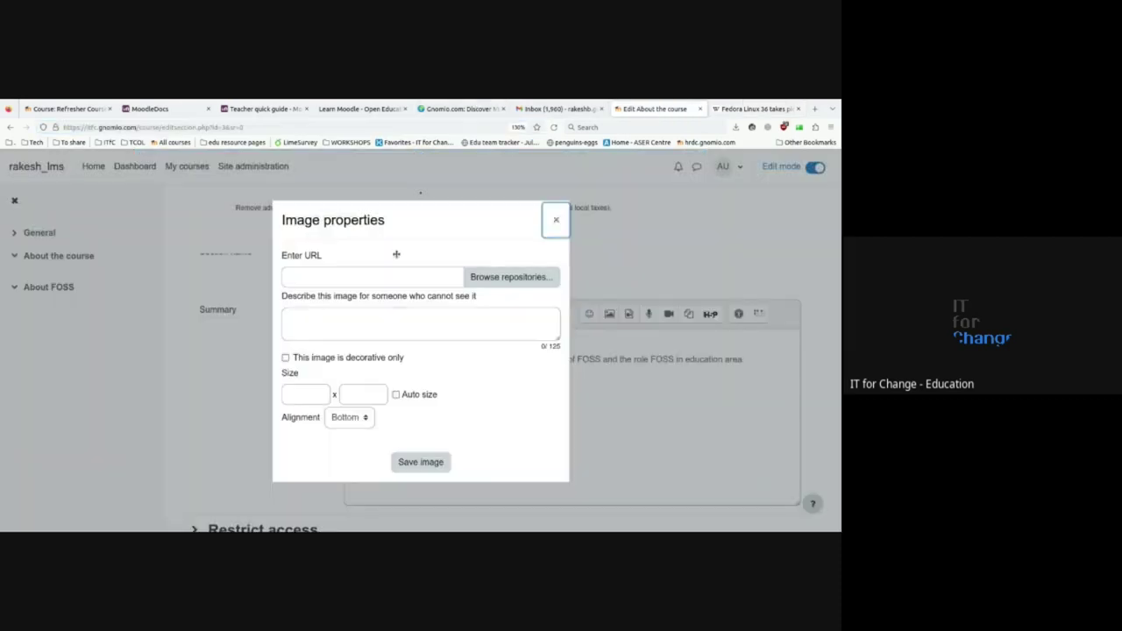
# - Paste the Wikipedia screenshot address and describe it as 'This is images about some FOSS tools'
pyautogui.click(303, 271)
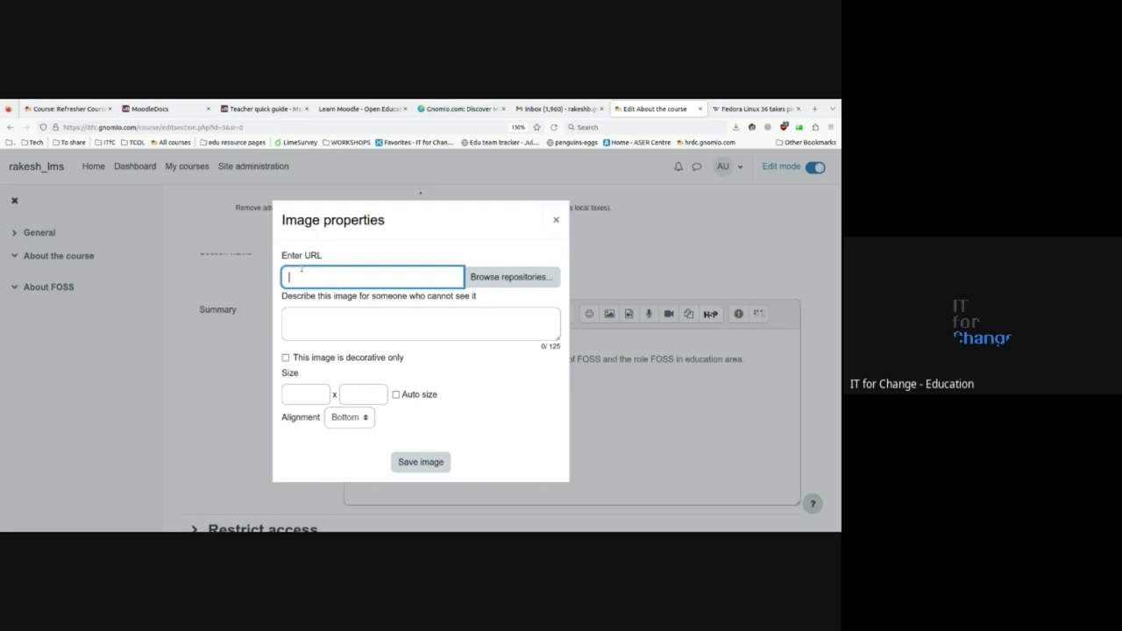
pyautogui.hotkey('ctrl', 'v')
pyautogui.click(312, 316)
pyautogui.write('This is images about do')
pyautogui.press('BackSpace')
pyautogui.press('BackSpace')
pyautogui.write('some FOSS tools')
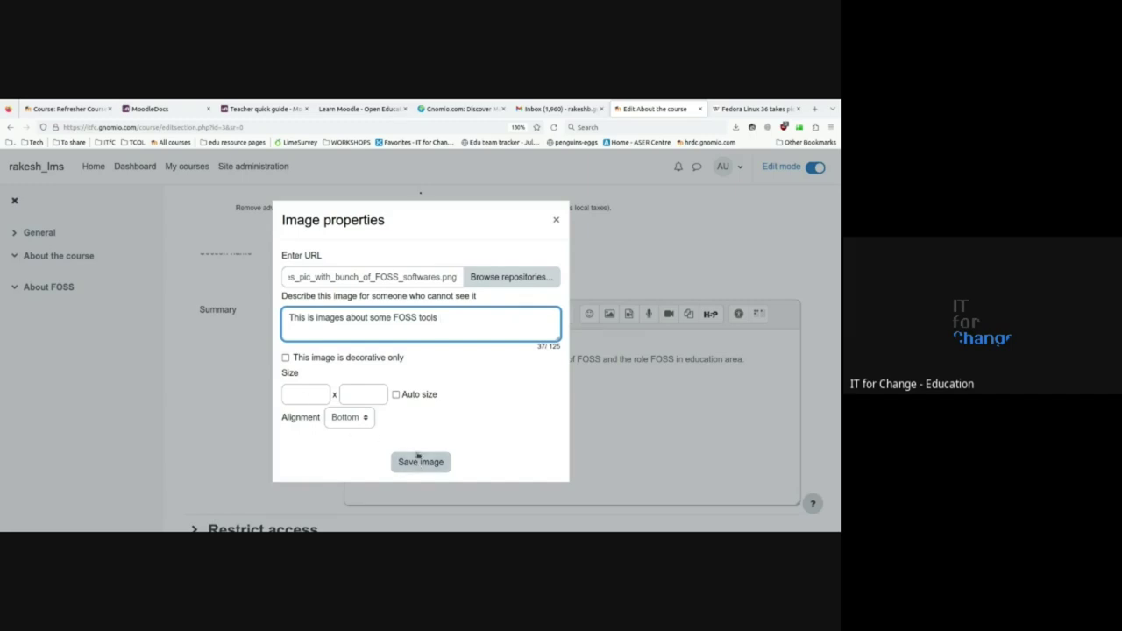
# - Set the image size to 500 × 350 and insert it into the summary
pyautogui.click(422, 465)
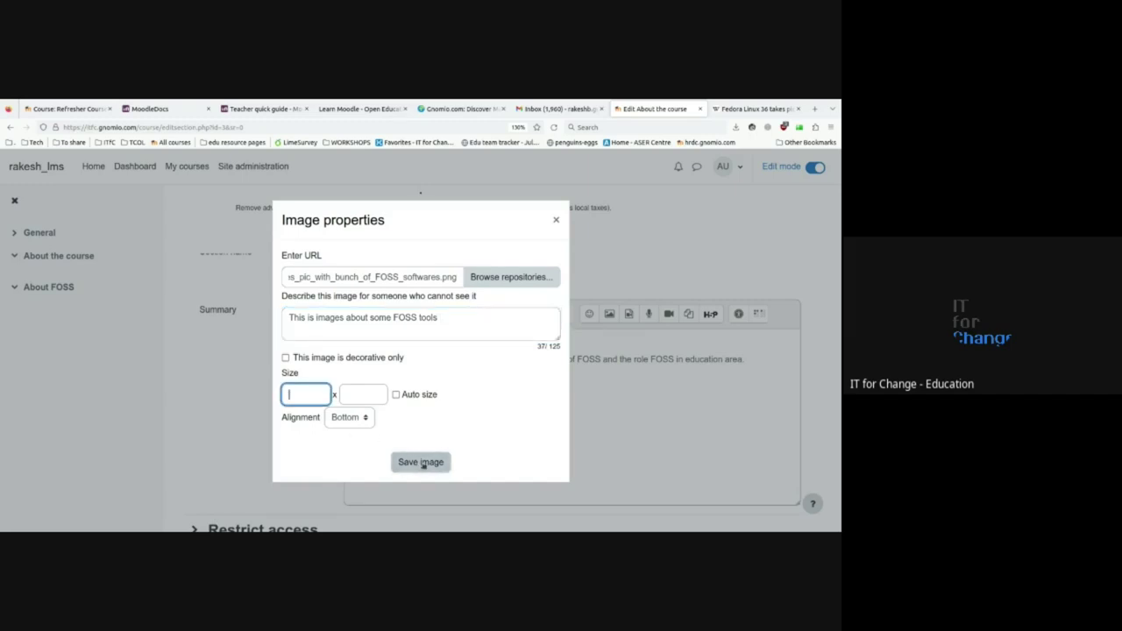
pyautogui.press('Return')
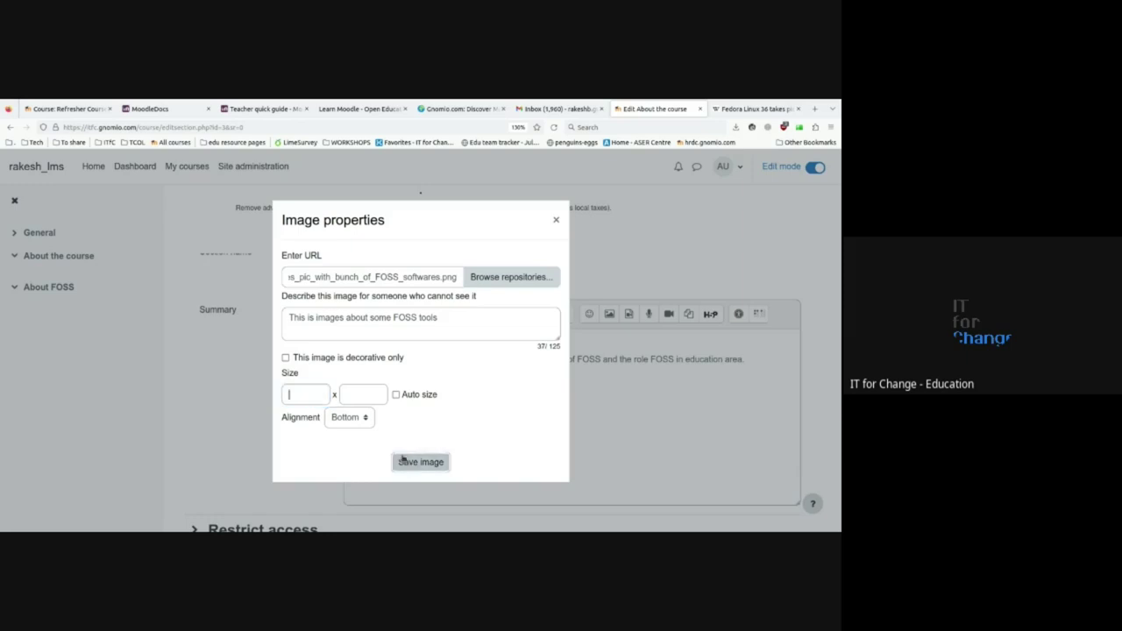
pyautogui.write('500')
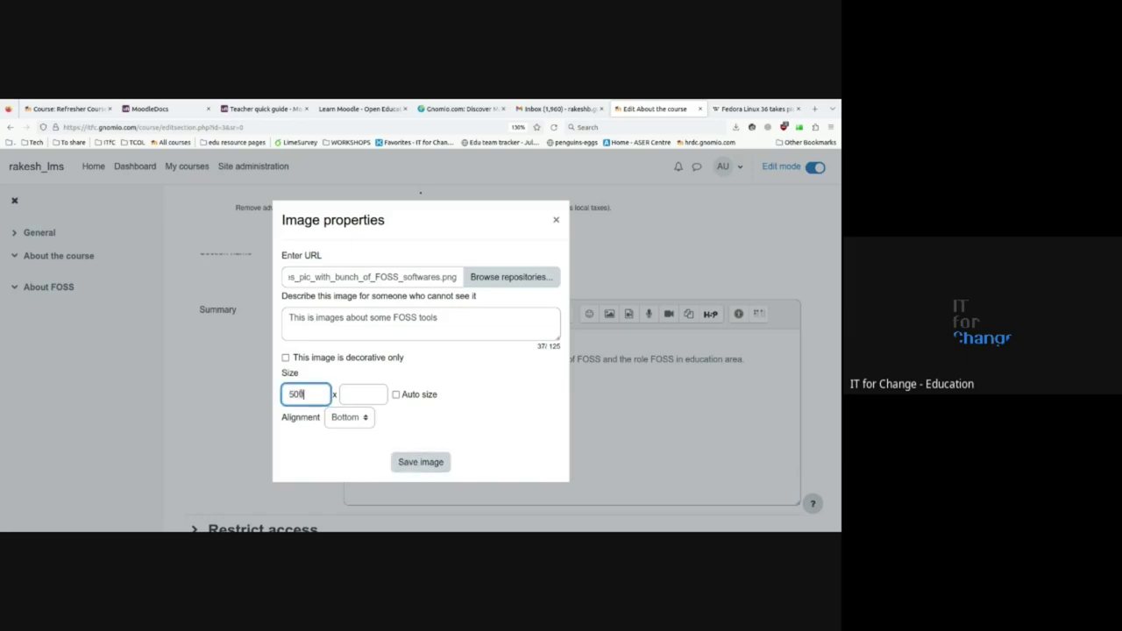
pyautogui.click(360, 396)
pyautogui.write('350')
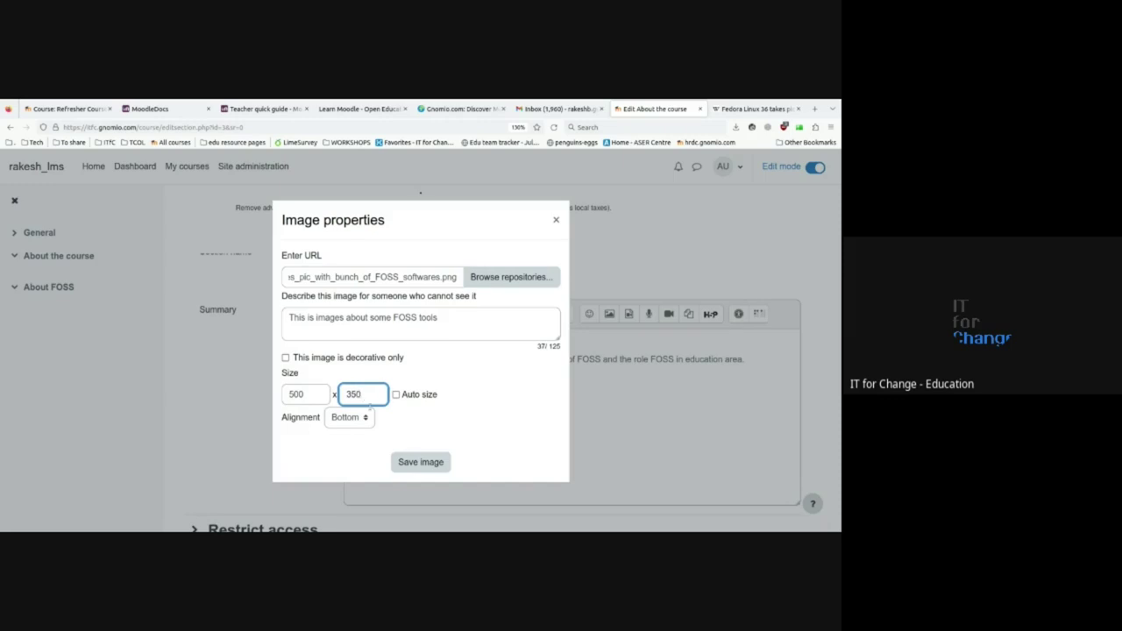
pyautogui.click(418, 464)
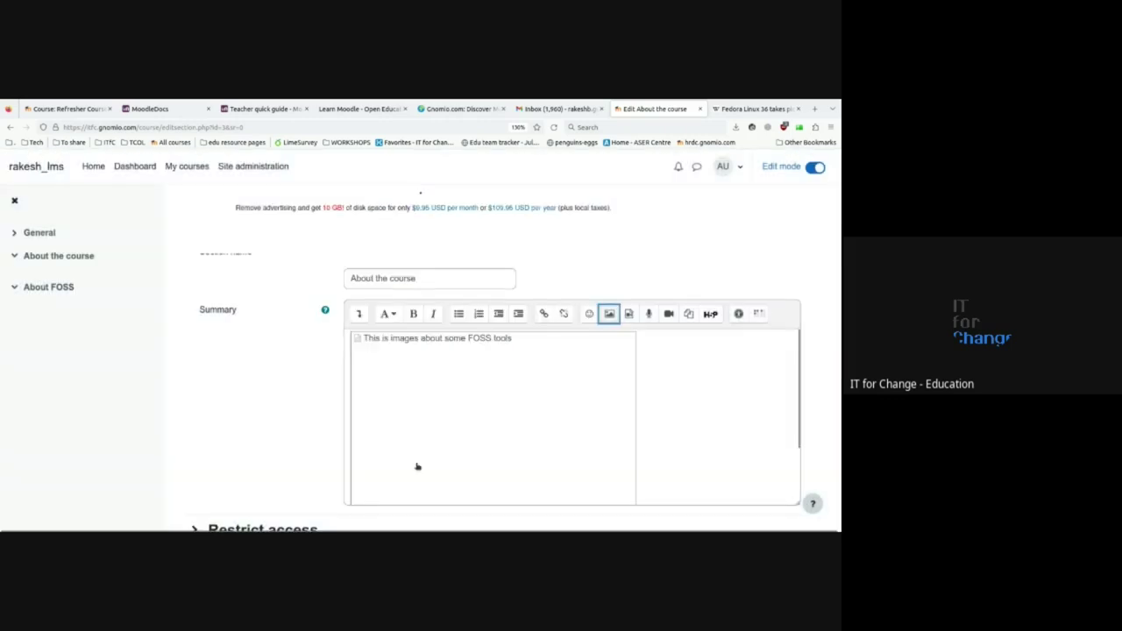
# - Save the changes to the About the course section
pyautogui.scroll(-1, 290, 421)
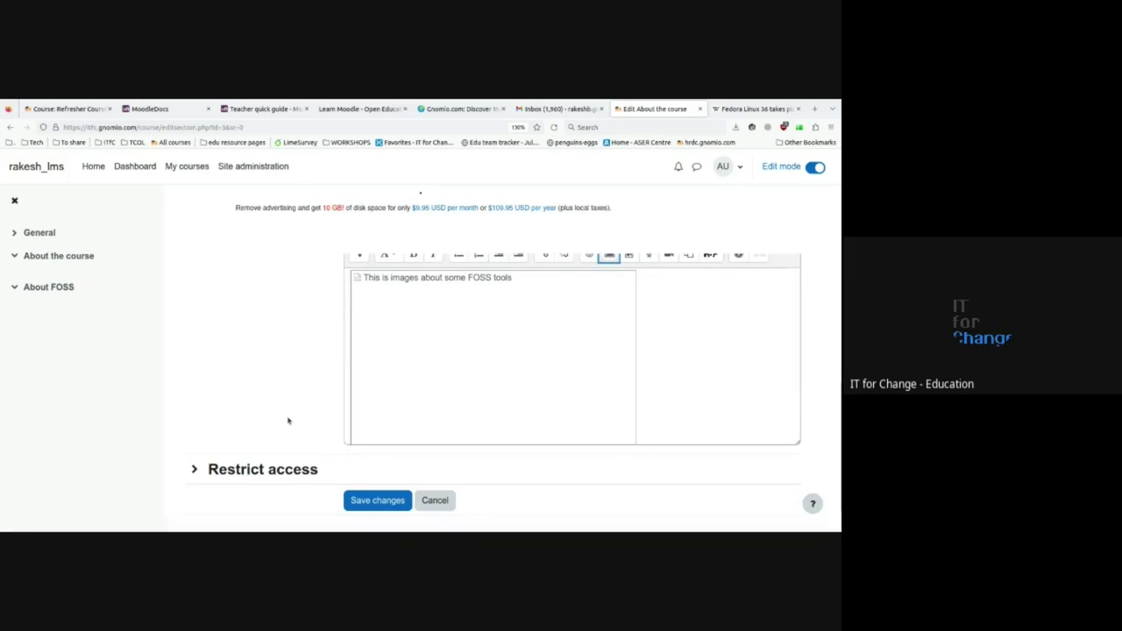
pyautogui.click(375, 507)
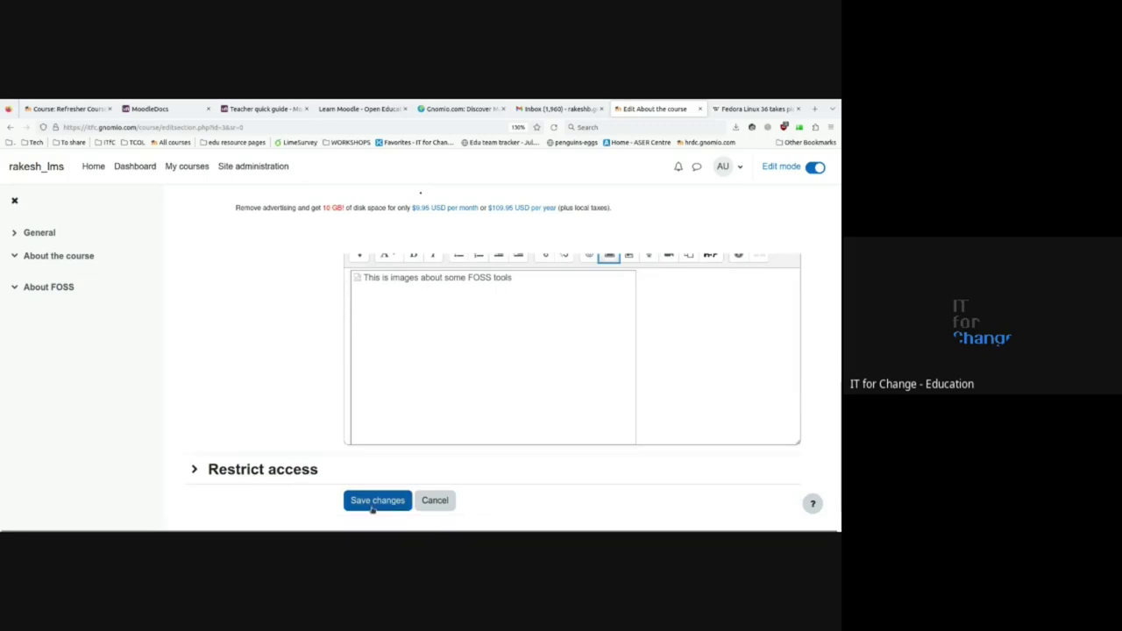
pyautogui.click(372, 507)
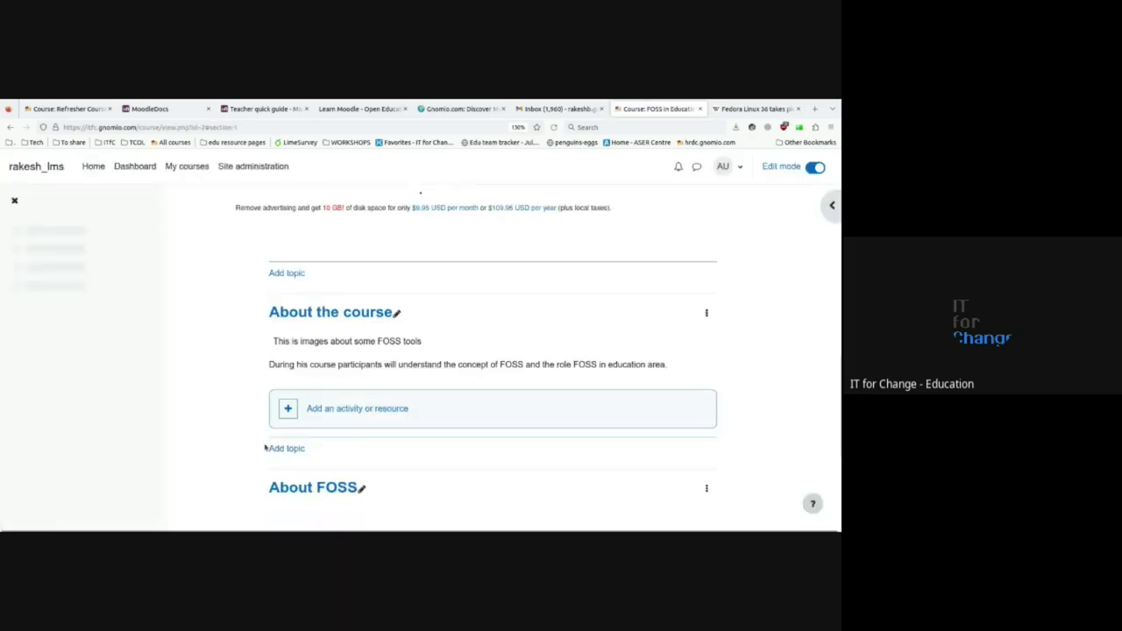
# - Go back to the section edit form and add an empty line above the summary description
pyautogui.scroll(-1, 244, 436)
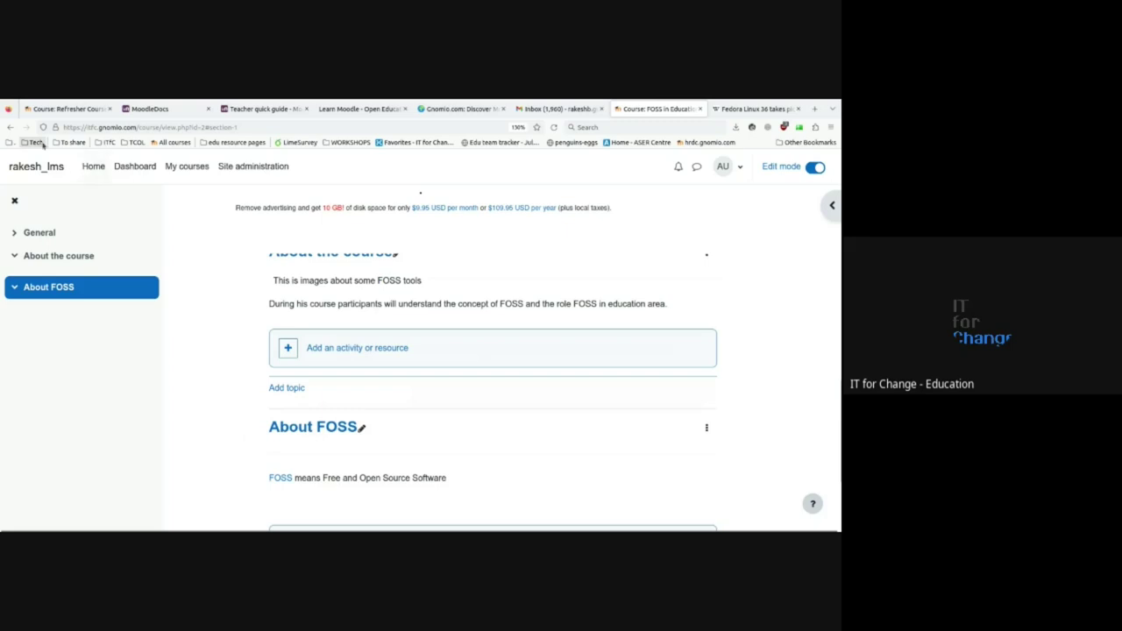
pyautogui.click(10, 128)
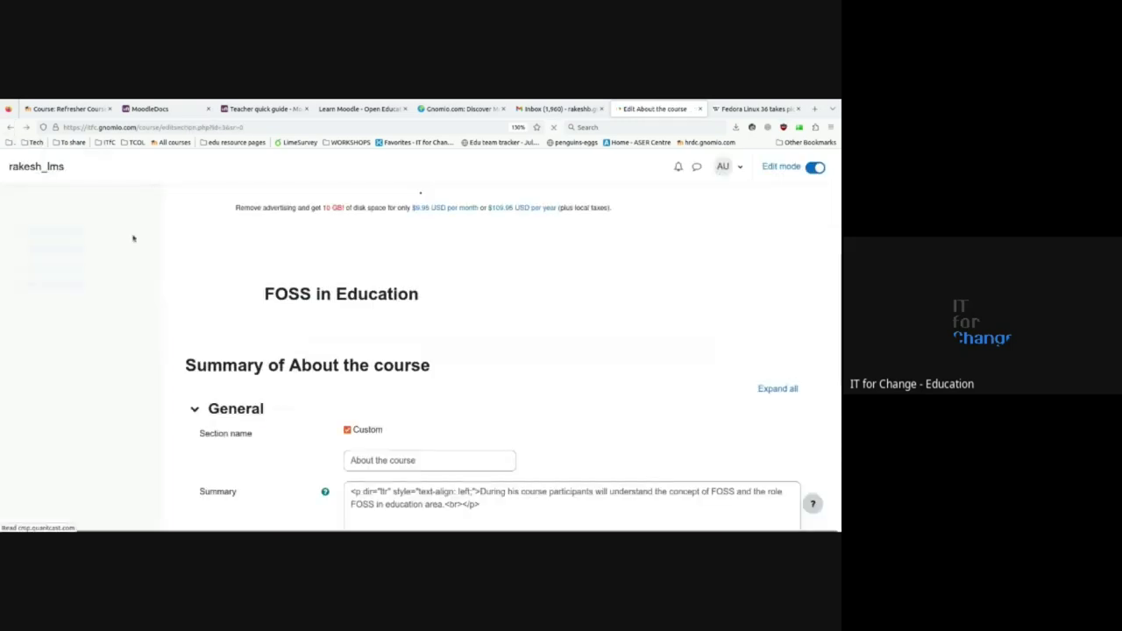
pyautogui.scroll(-2, 363, 383)
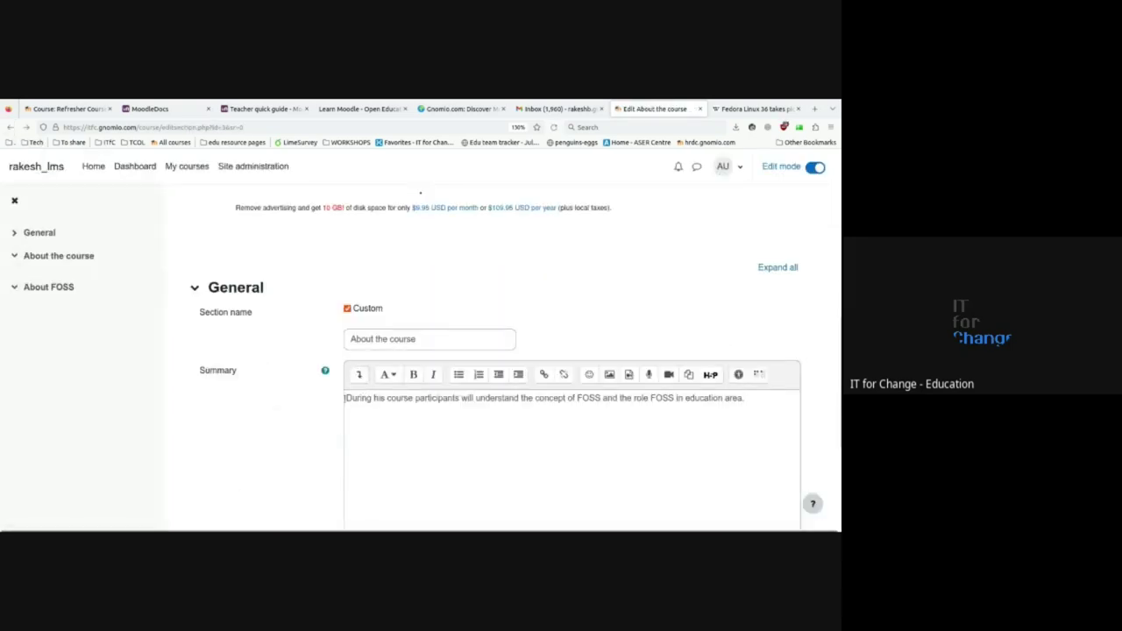
pyautogui.click(346, 397)
pyautogui.press('Return')
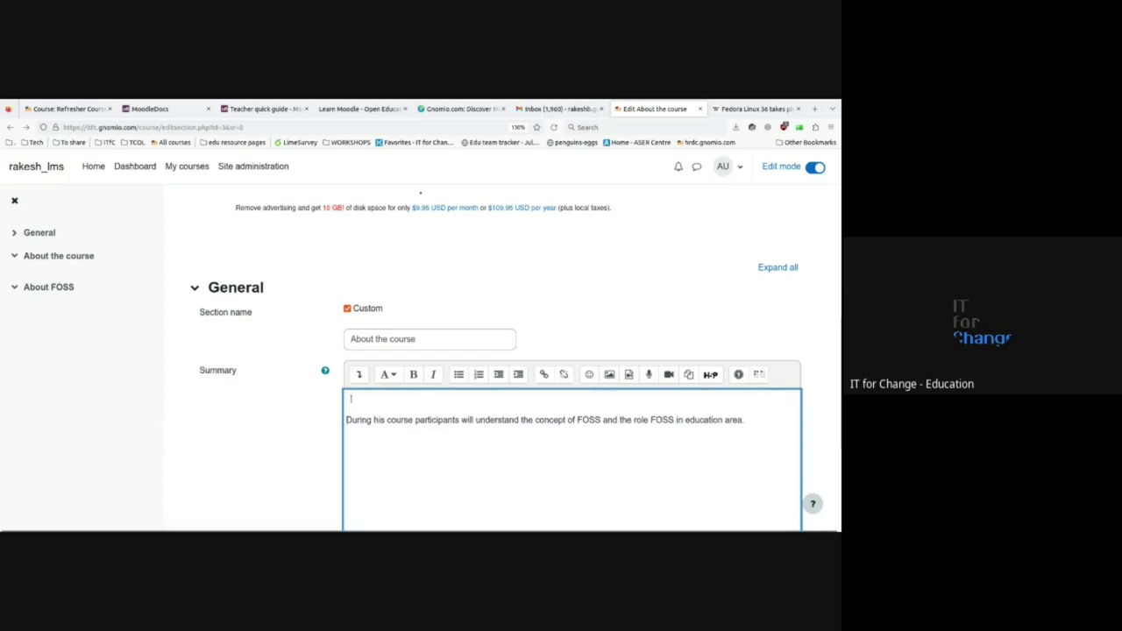
pyautogui.click(752, 108)
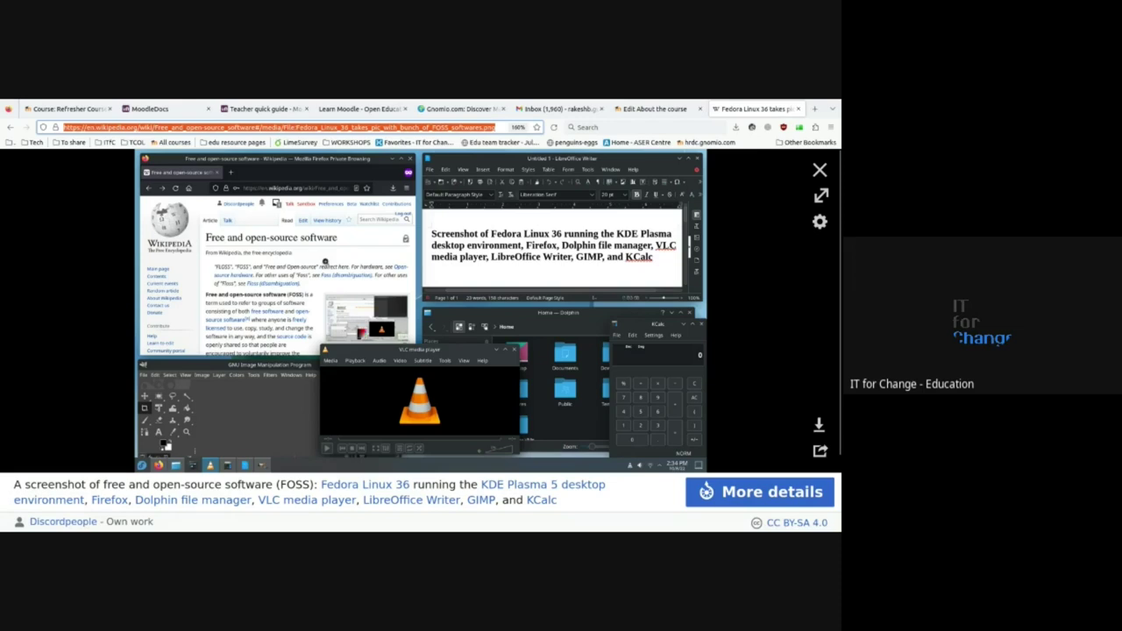
# - View the Fedora screenshot's download options on Wikipedia, then return to the Moodle edit form
pyautogui.click(819, 424)
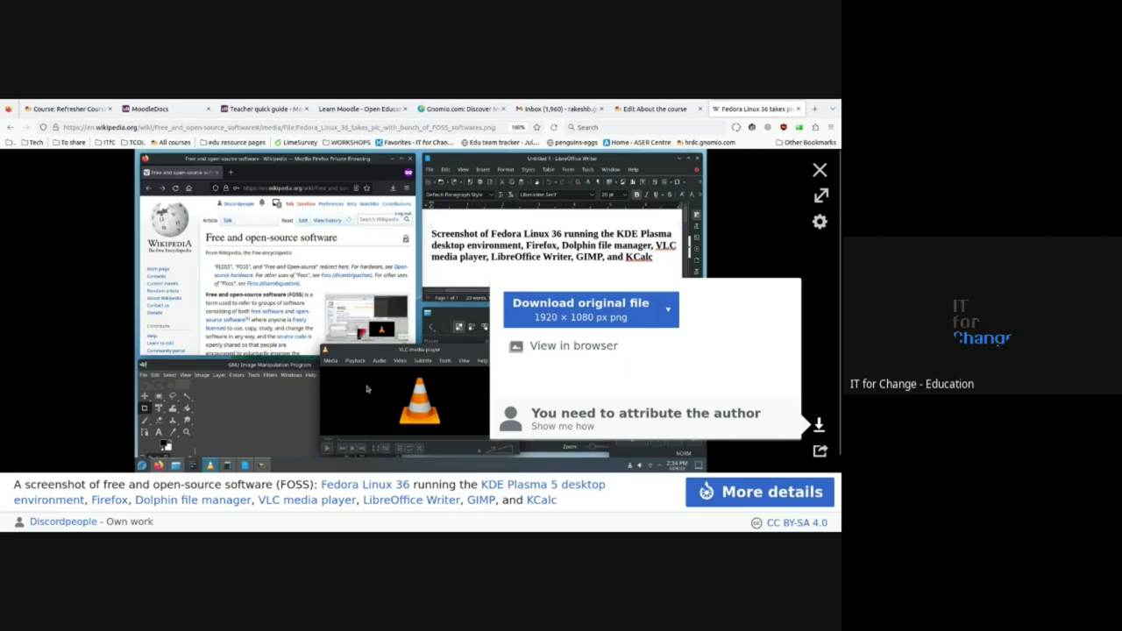
pyautogui.click(655, 108)
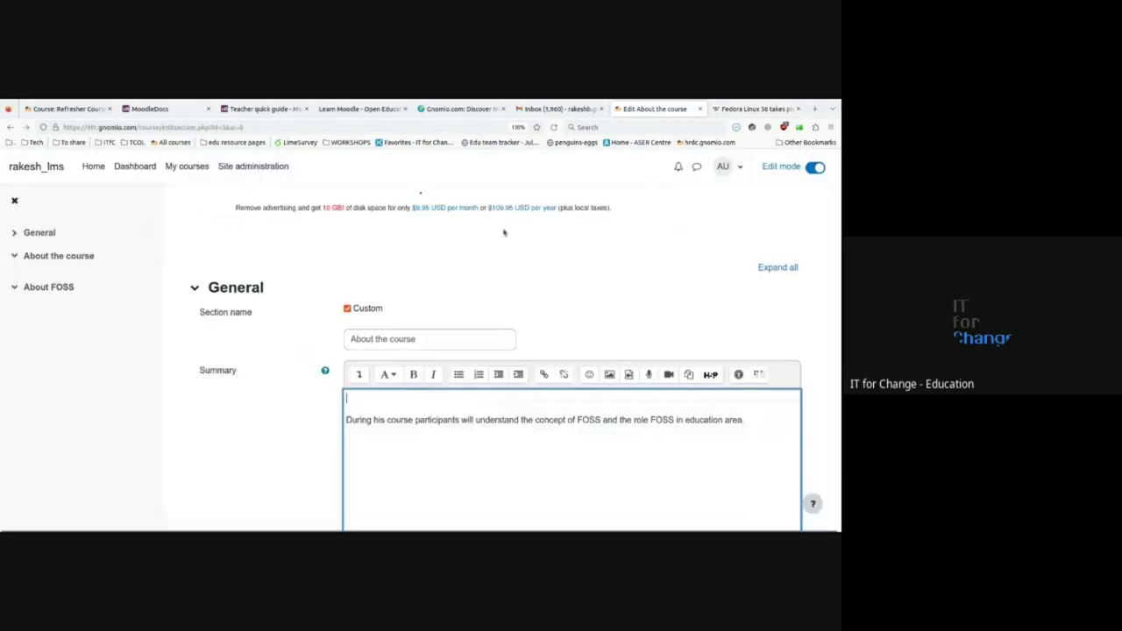
# - Open the summary editor's Image properties and bring up the repository file picker
pyautogui.scroll(-1, 406, 444)
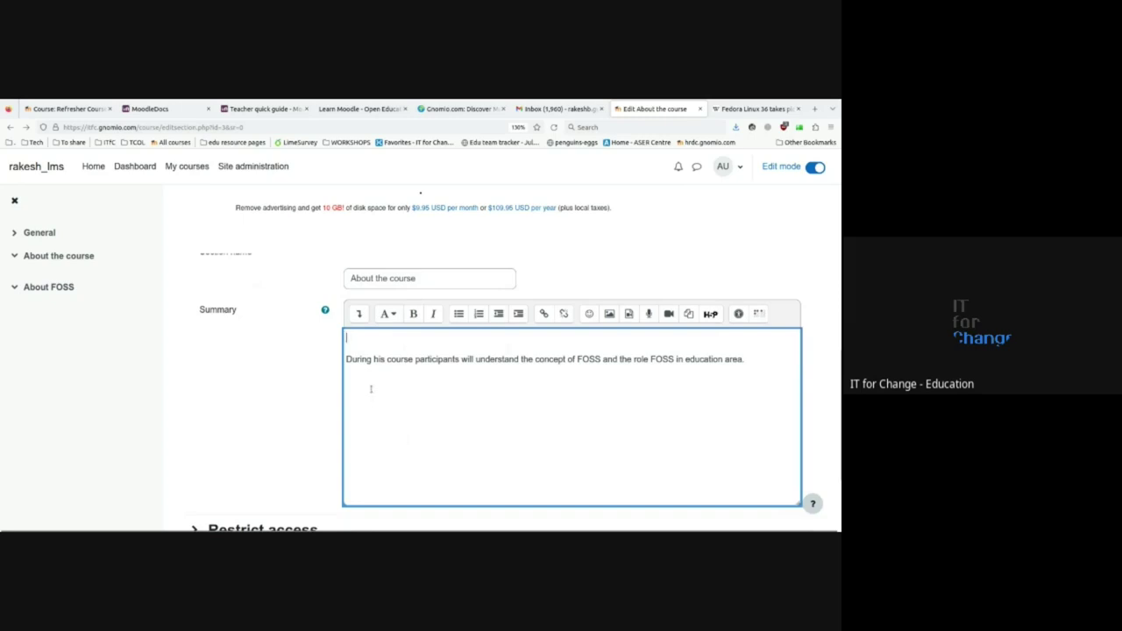
pyautogui.click(610, 315)
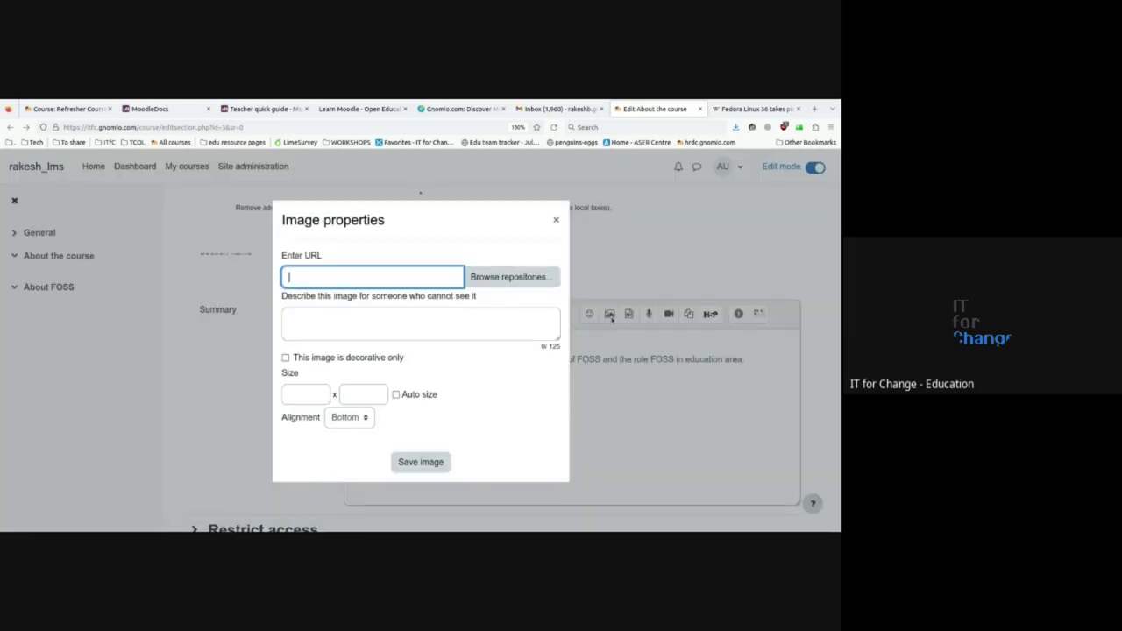
pyautogui.click(520, 278)
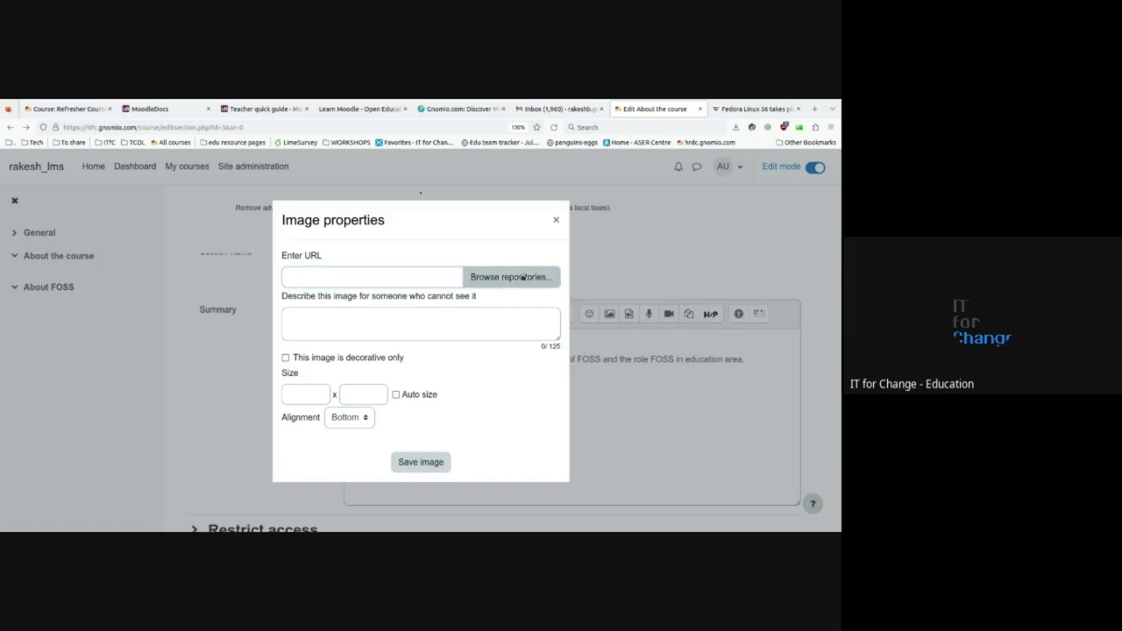
pyautogui.click(657, 201)
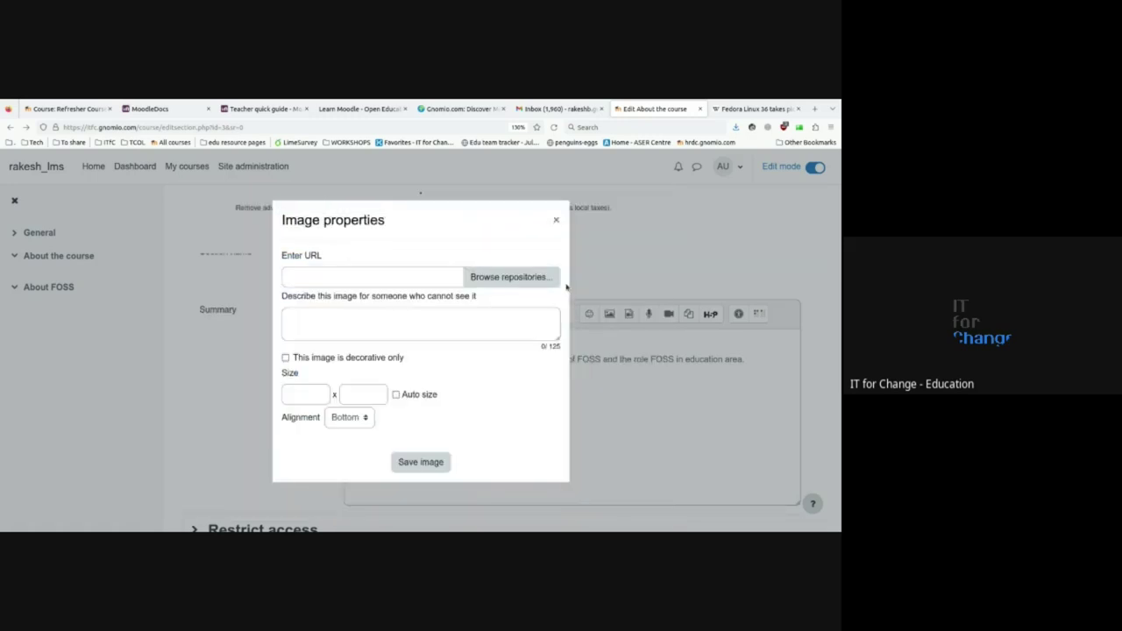
pyautogui.click(495, 275)
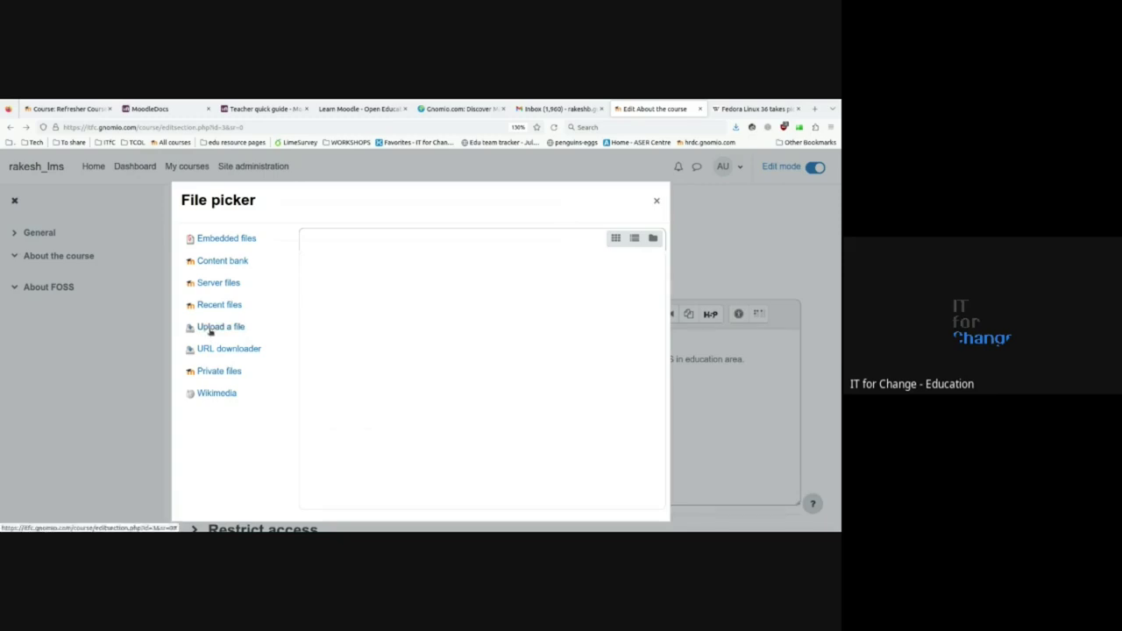
# - Upload Fedora_Linux_36_takes_pic_with_bunch_of_FOSS_softwares.png from the computer into Image properties
pyautogui.click(210, 327)
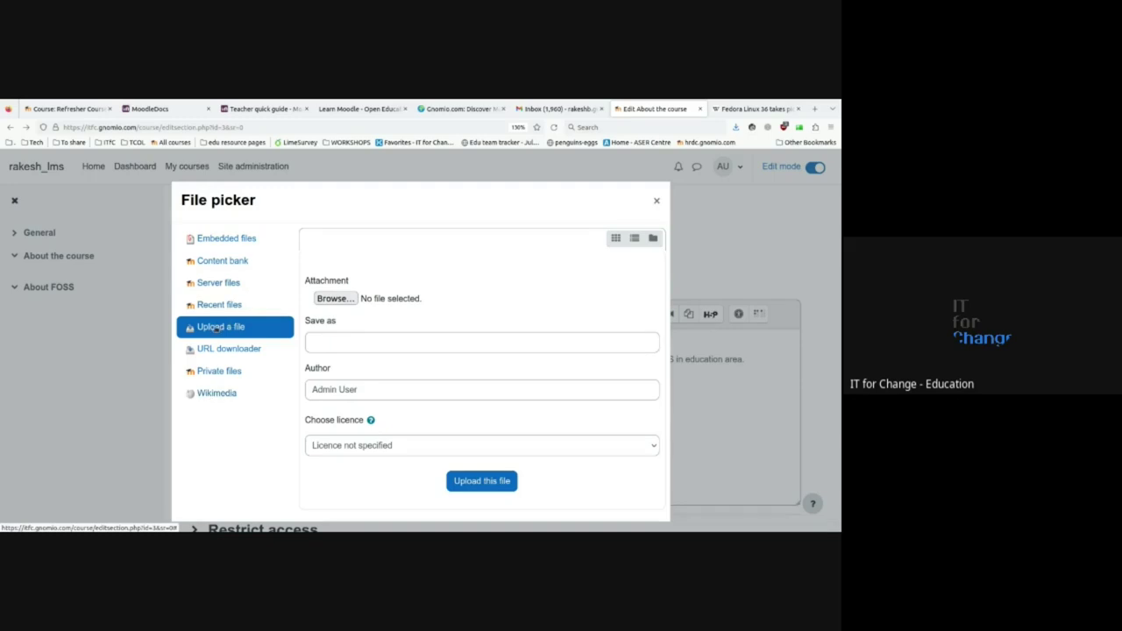
pyautogui.click(343, 299)
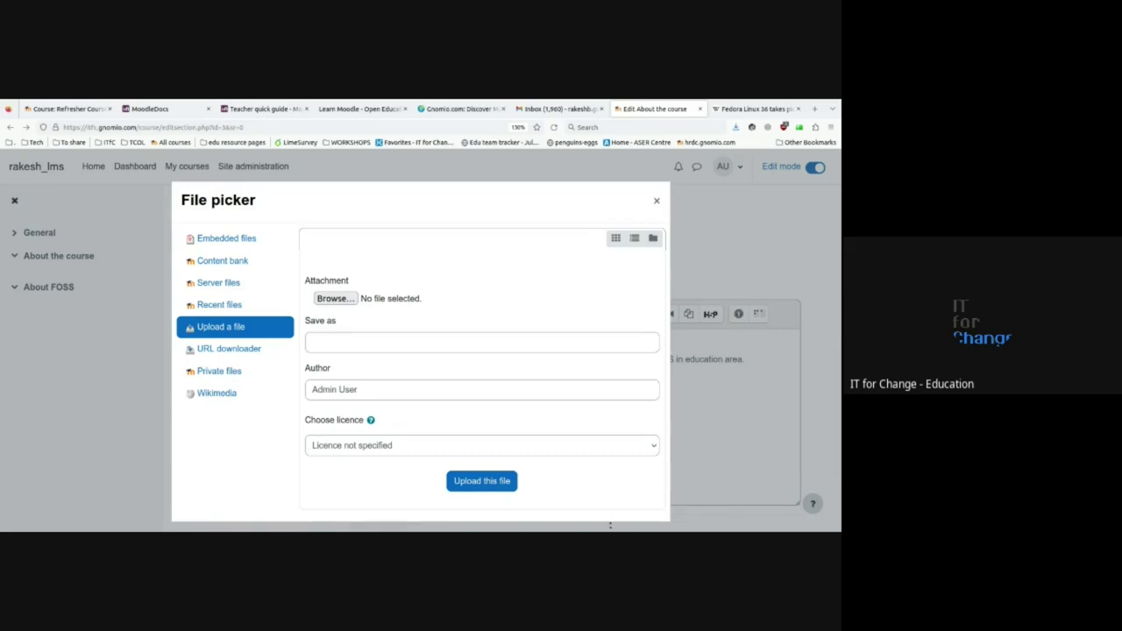
pyautogui.click(483, 482)
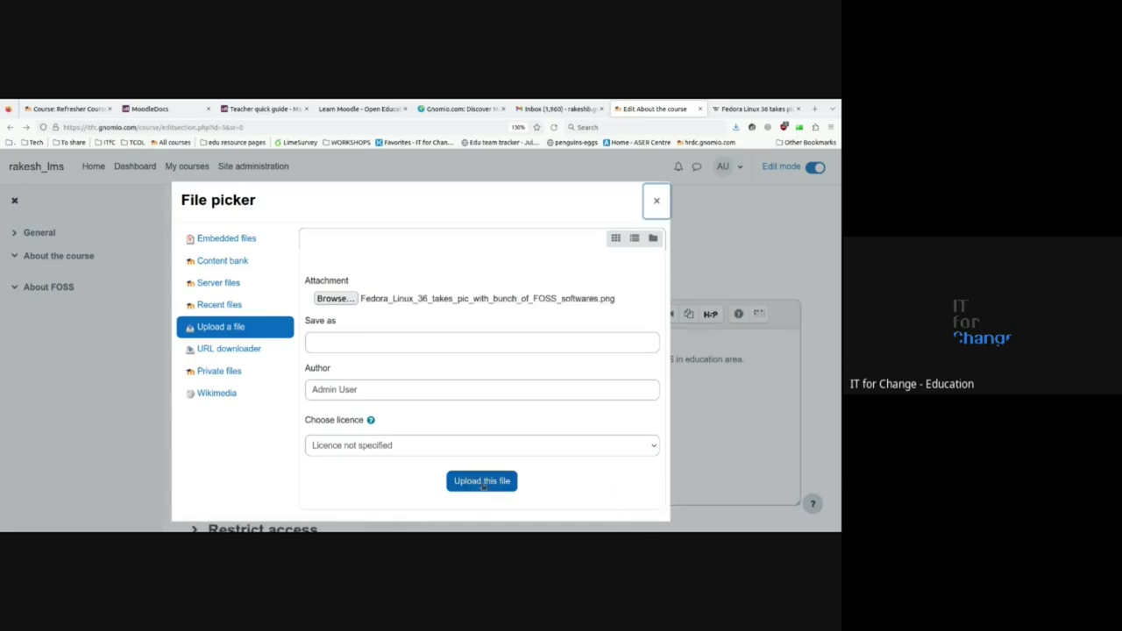
pyautogui.click(483, 484)
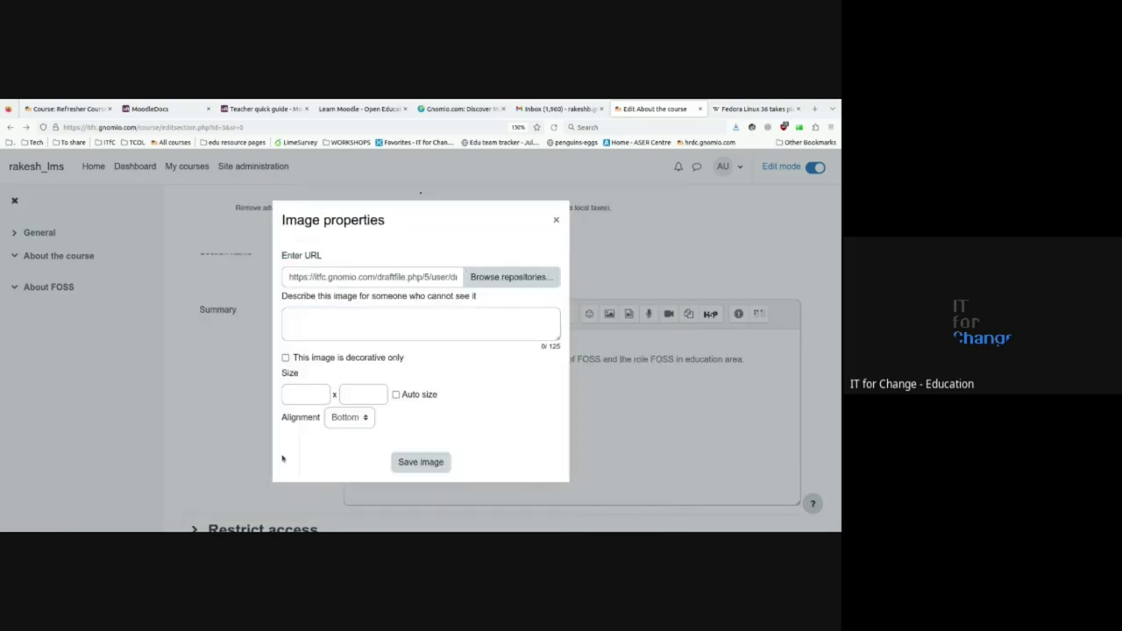
pyautogui.click(313, 323)
# - Describe the image as 'From wikimedia' and change its width from 1920 to 550
pyautogui.write('Fro')
pyautogui.write('m ')
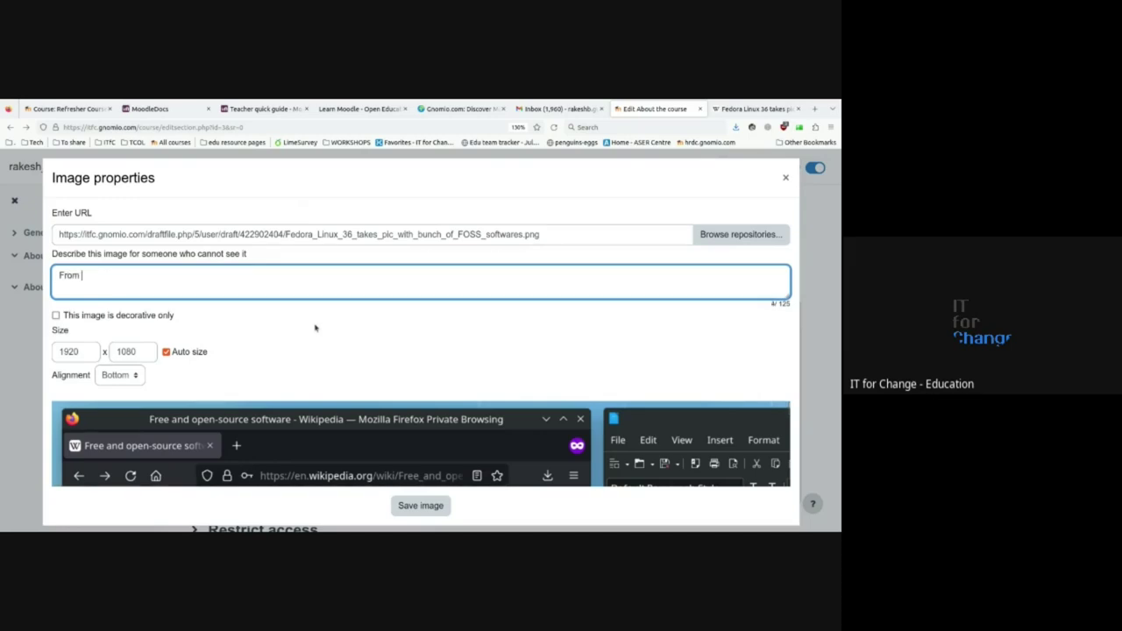
pyautogui.write('wikimedia')
pyautogui.doubleClick(79, 351)
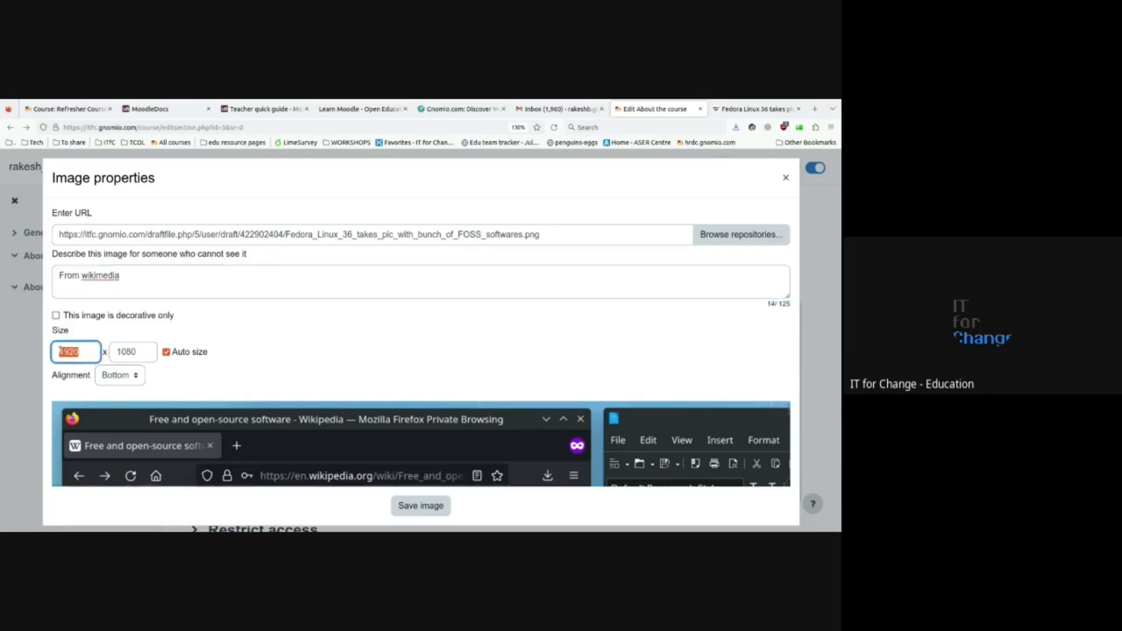
pyautogui.scroll(-5, 210, 423)
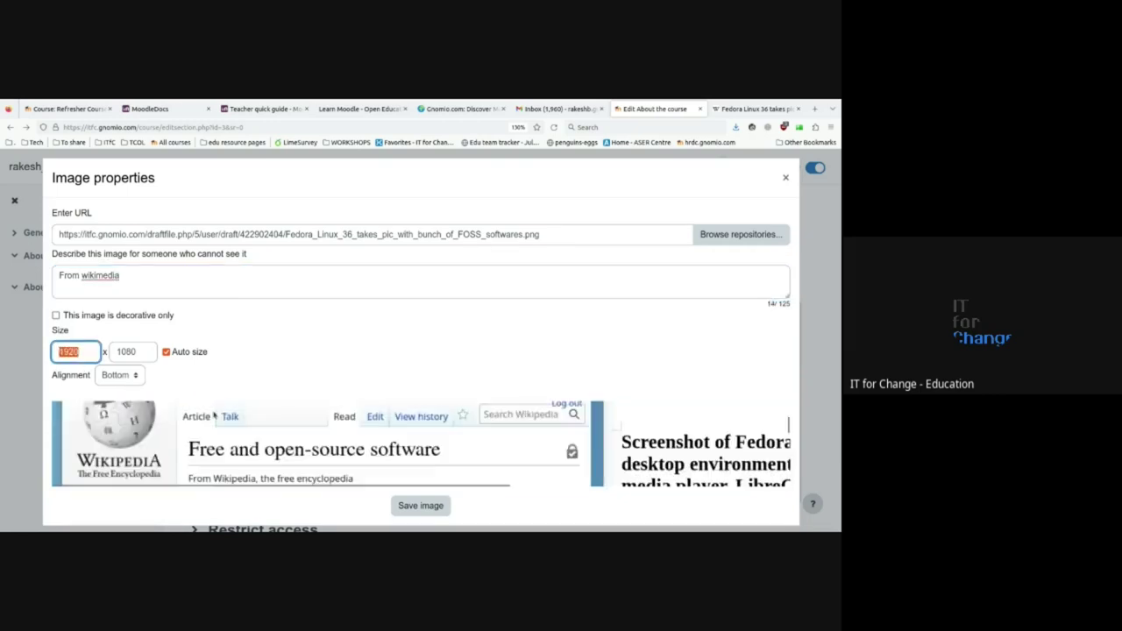
pyautogui.click(83, 354)
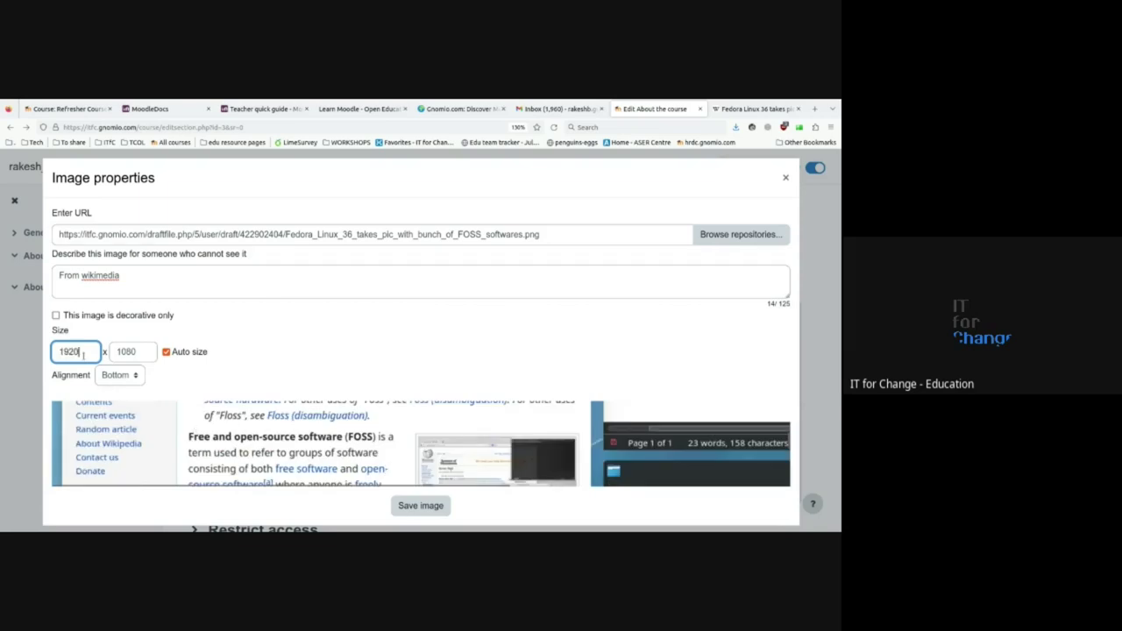
pyautogui.press('BackSpace')
pyautogui.press('BackSpace')
pyautogui.press('BackSpace')
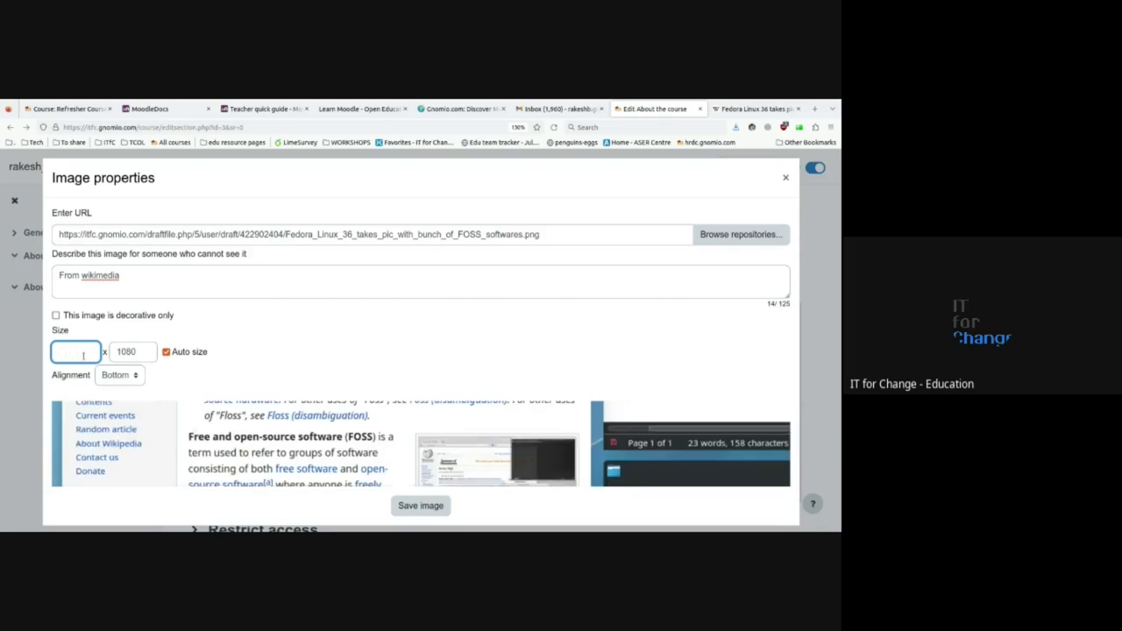
pyautogui.write('550')
pyautogui.click(134, 352)
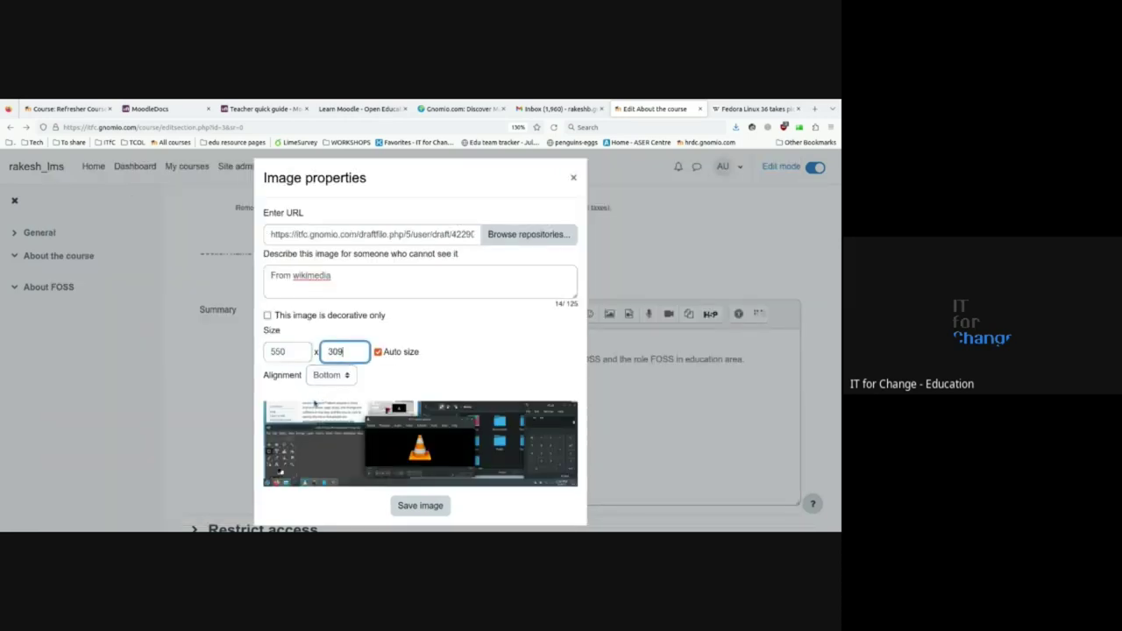
# - Insert the resized image and save the About the course summary
pyautogui.click(409, 506)
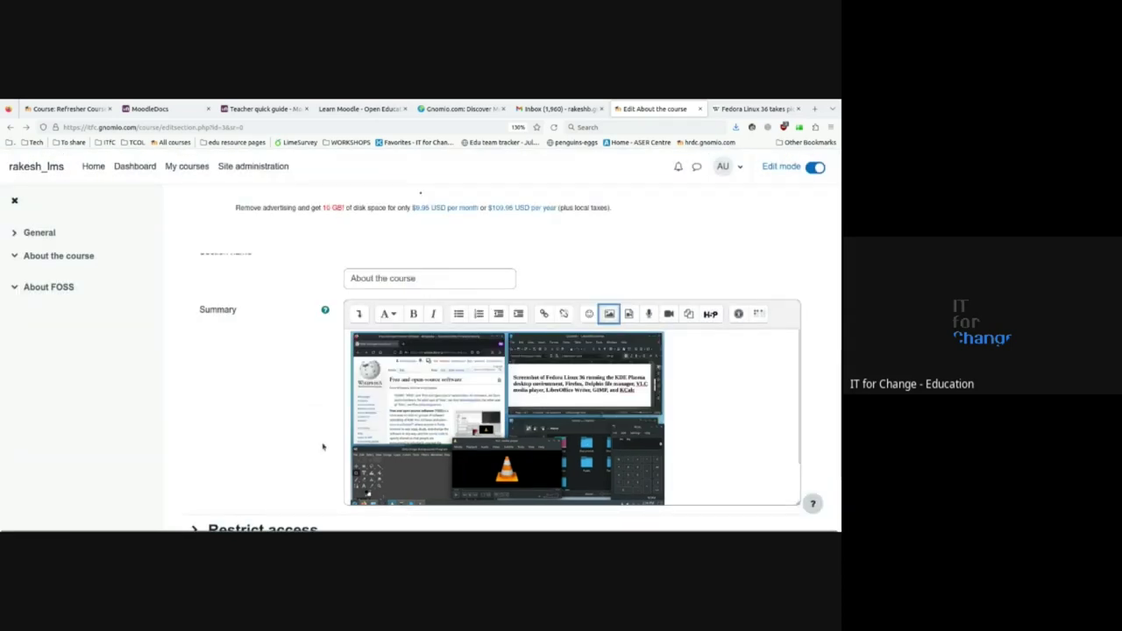
pyautogui.scroll(-2, 325, 448)
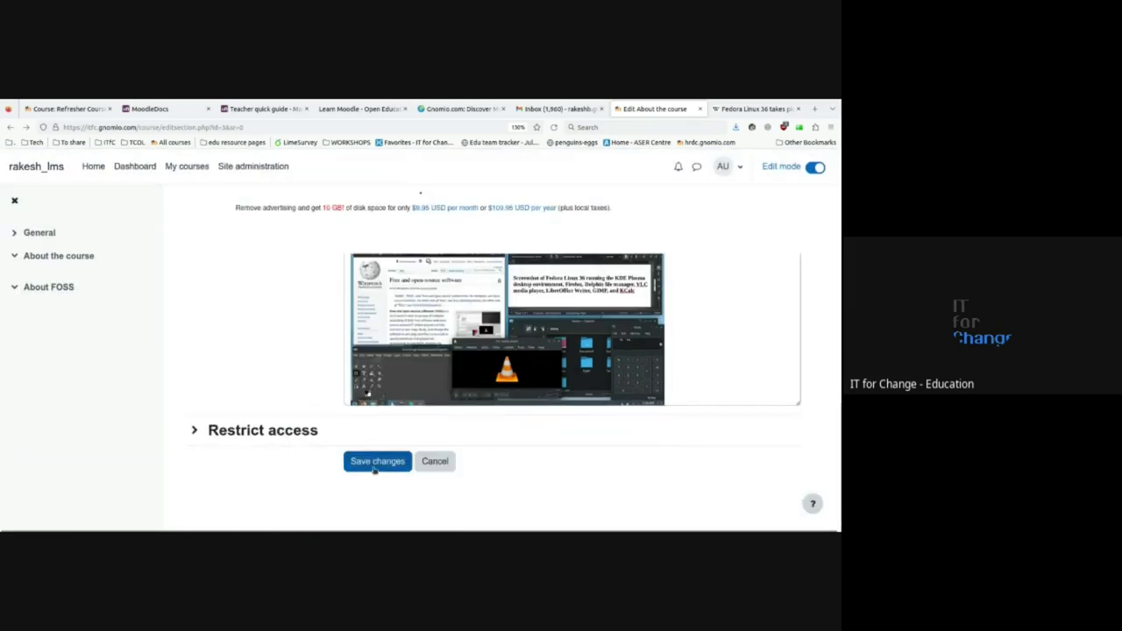
pyautogui.click(374, 469)
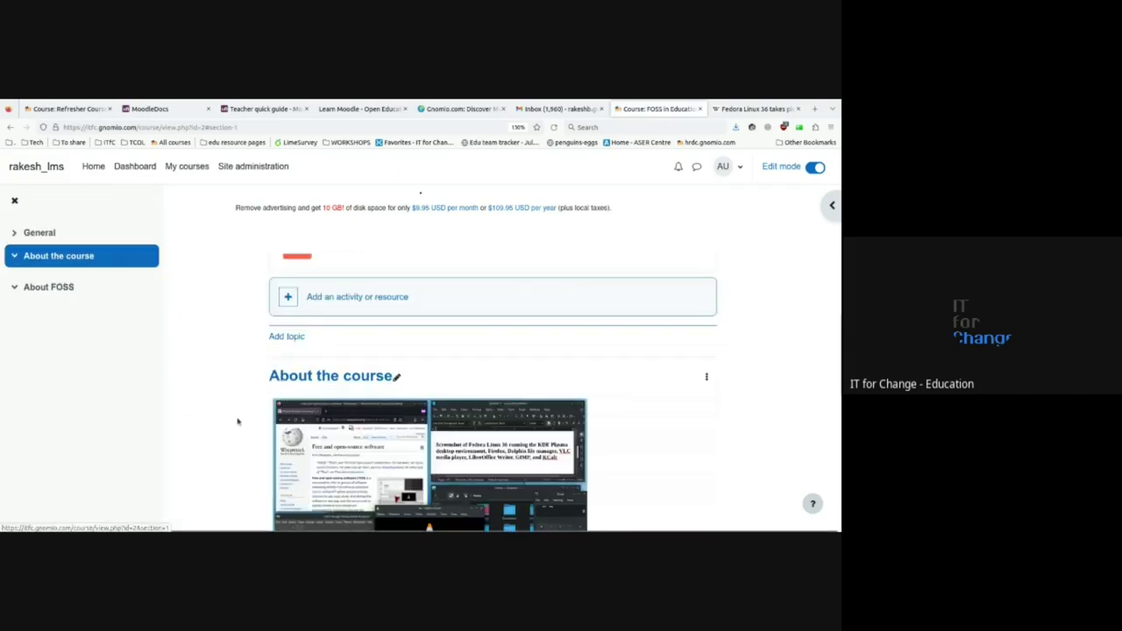
# - Scroll down the course page to the About the course section with the Fedora screenshot
pyautogui.scroll(-1, 235, 423)
pyautogui.scroll(-1, 389, 450)
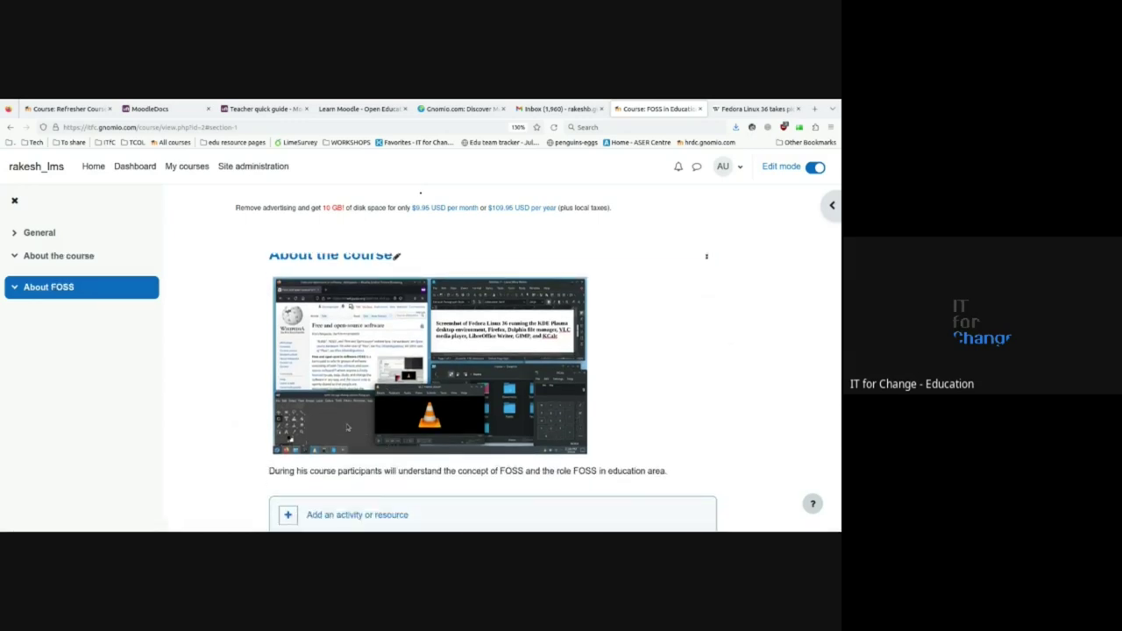
pyautogui.scroll(-1, 347, 427)
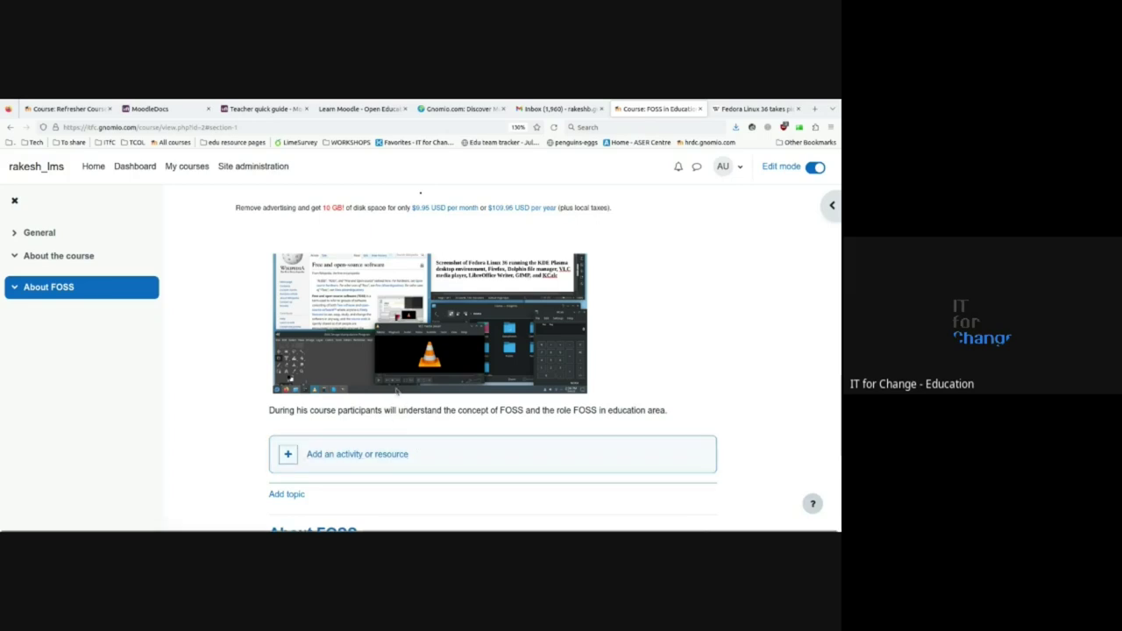
pyautogui.scroll(-3, 399, 380)
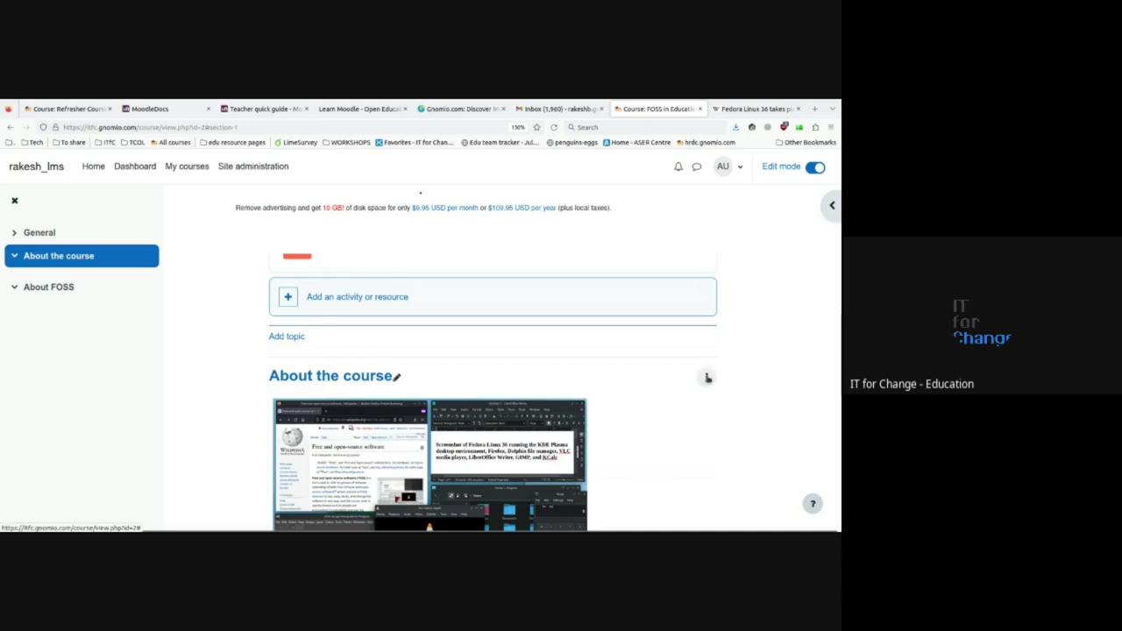
# - Edit the About the course section and open the image file picker from its summary
pyautogui.click(707, 377)
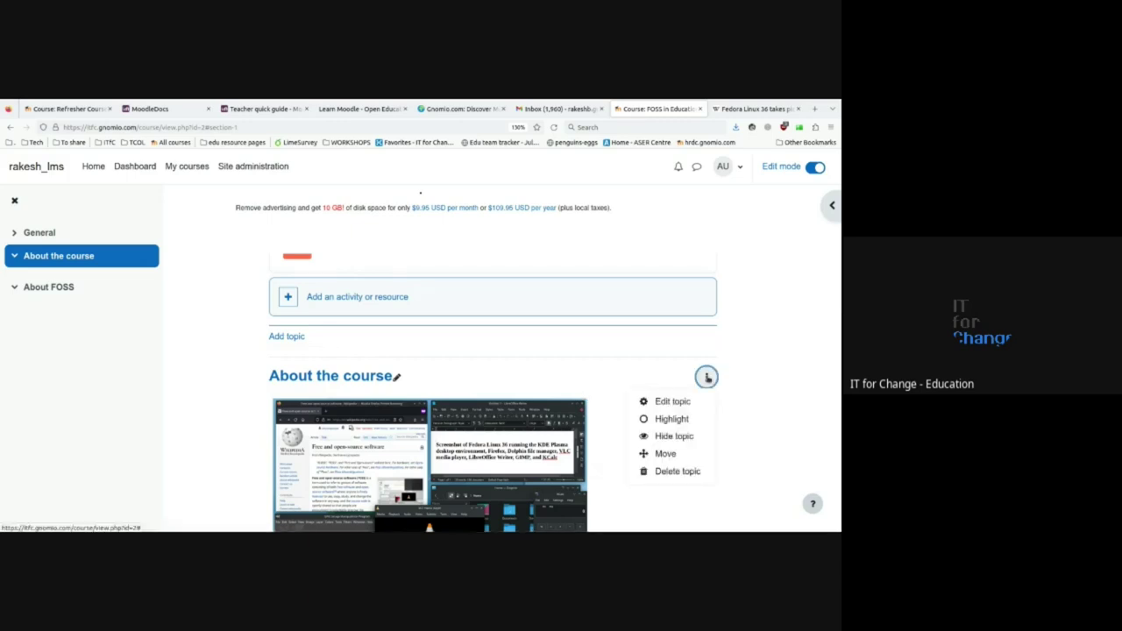
pyautogui.click(656, 399)
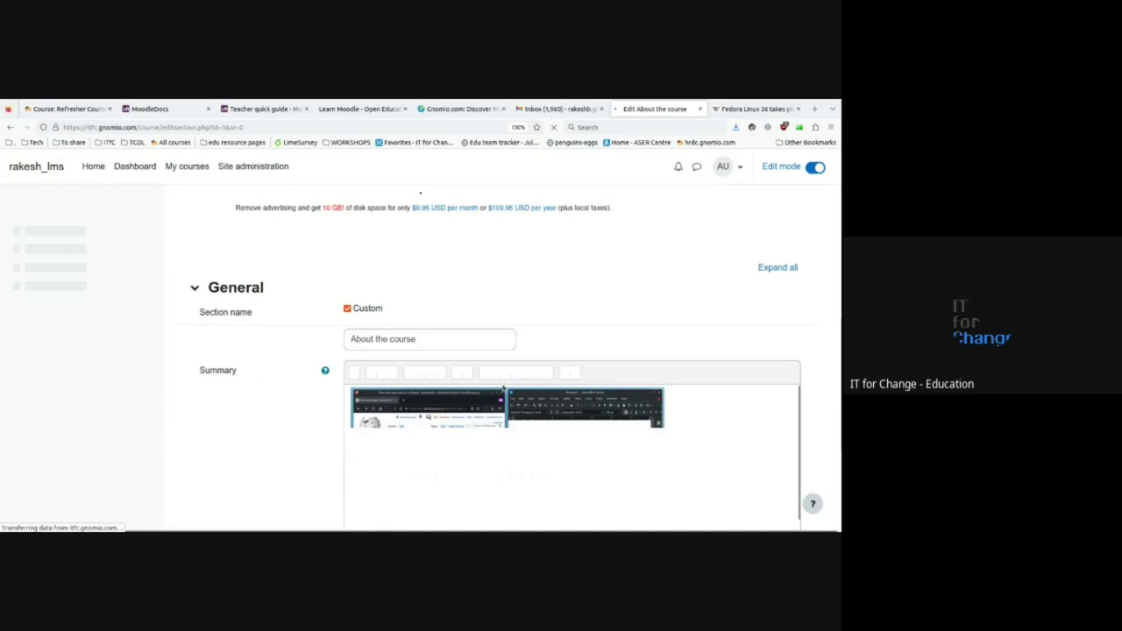
pyautogui.scroll(-3, 696, 384)
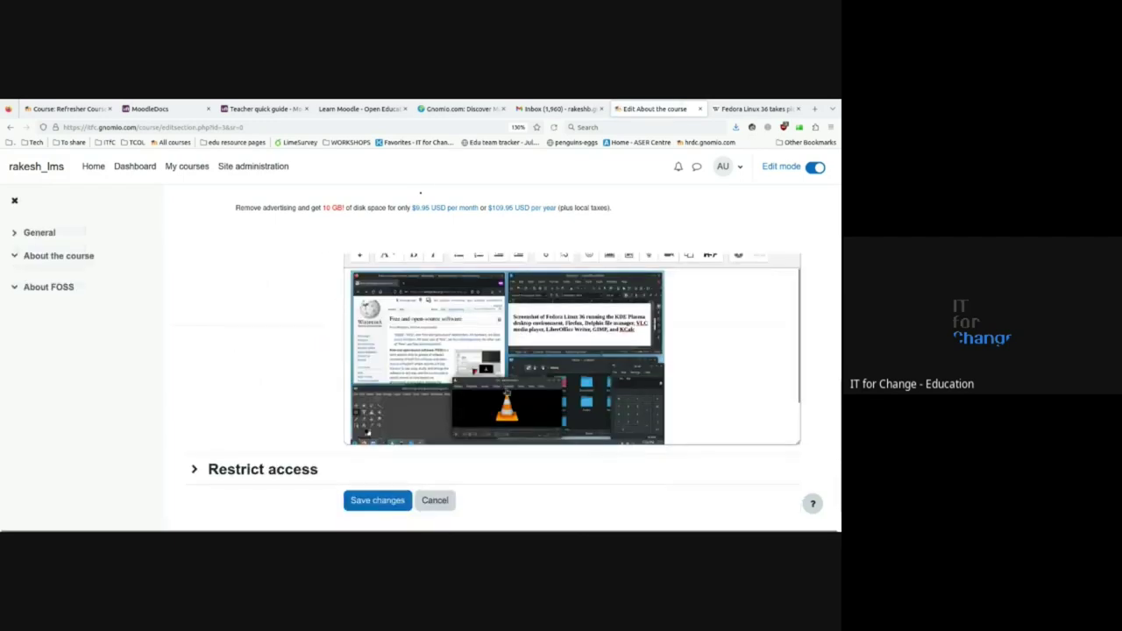
pyautogui.click(697, 383)
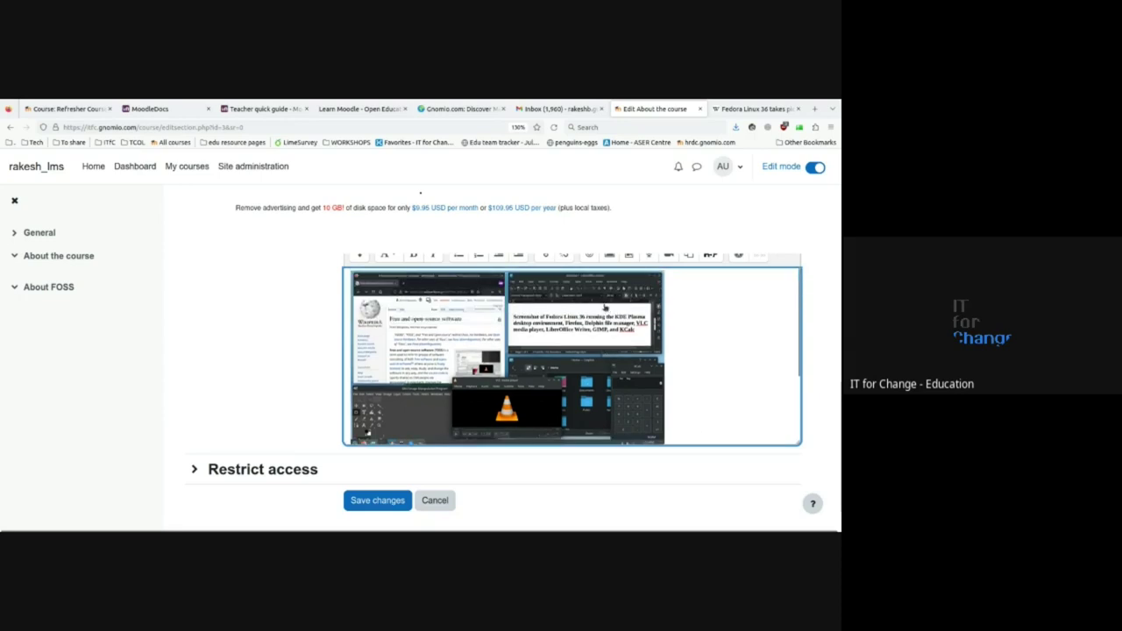
pyautogui.scroll(3, 312, 368)
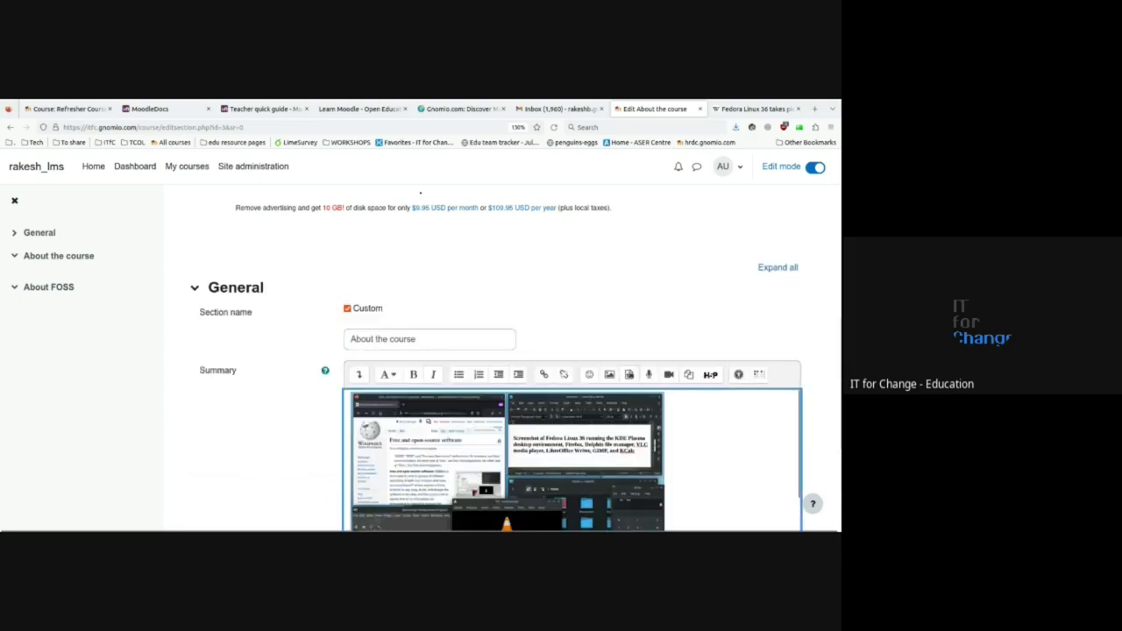
pyautogui.click(609, 374)
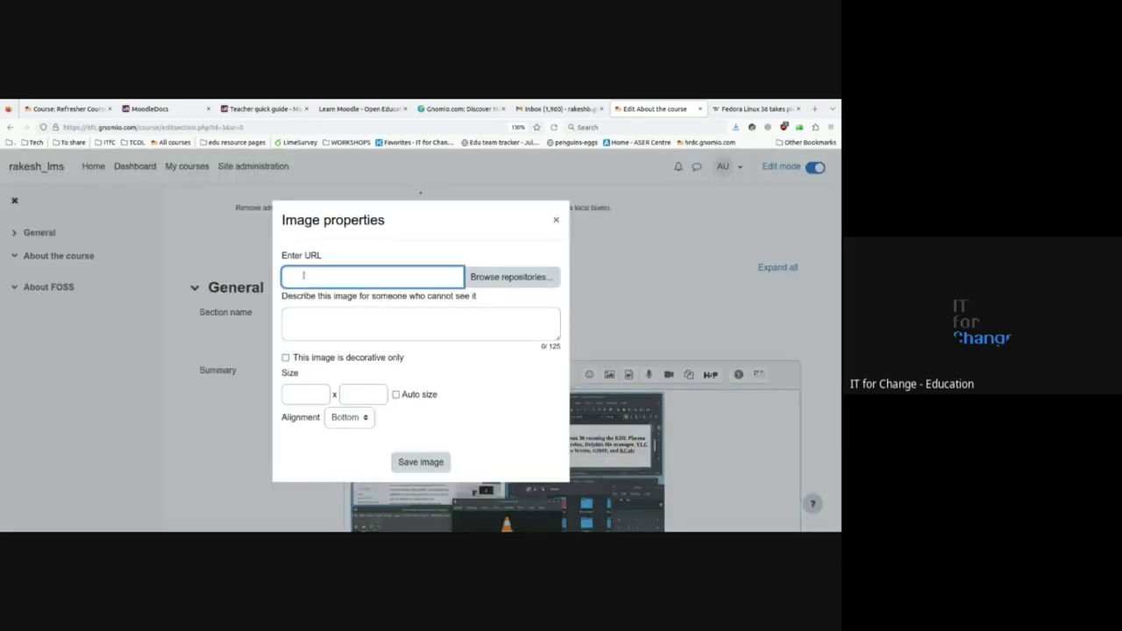
pyautogui.click(500, 277)
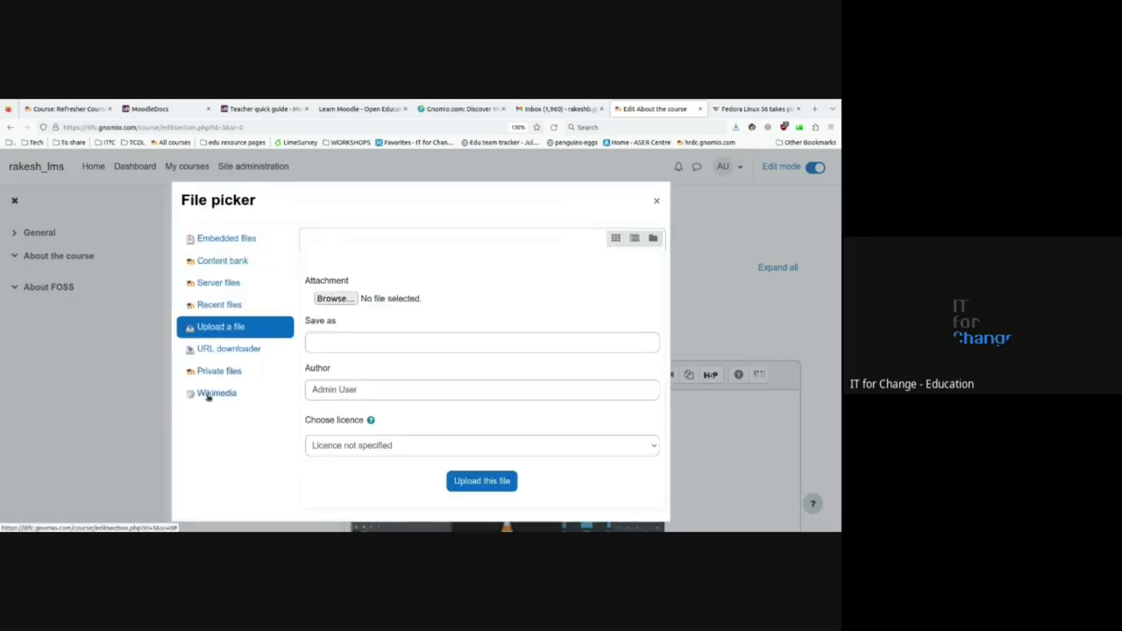
# - Fetch the 220px Fedora Linux 36 screenshot via URL downloader, licensed Creative Commons - ShareAlike
pyautogui.click(219, 354)
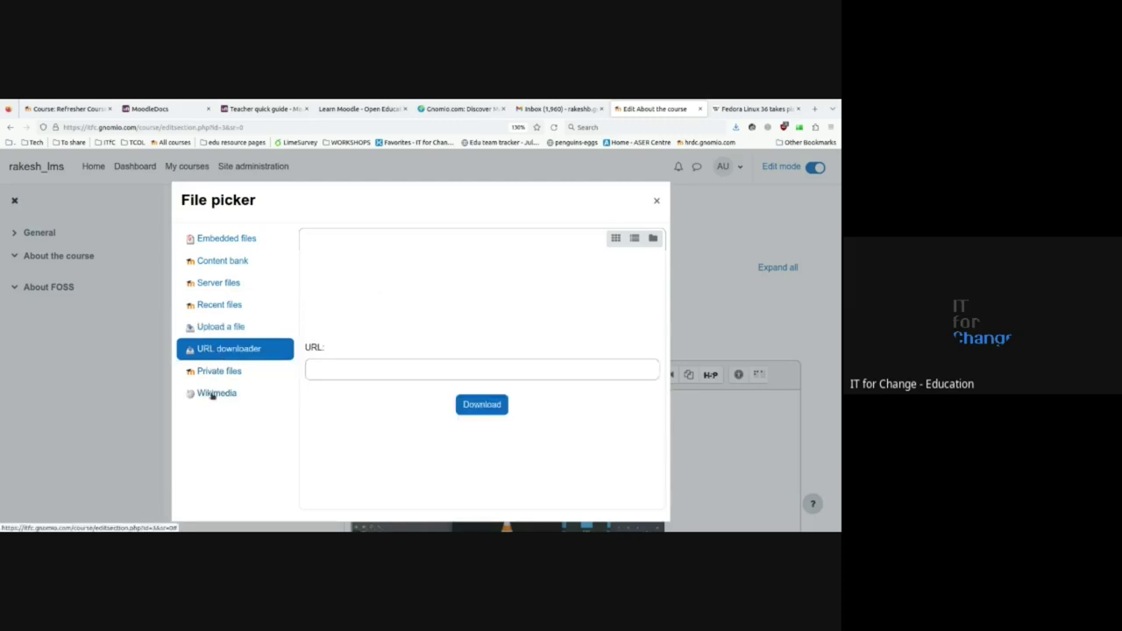
pyautogui.click(337, 367)
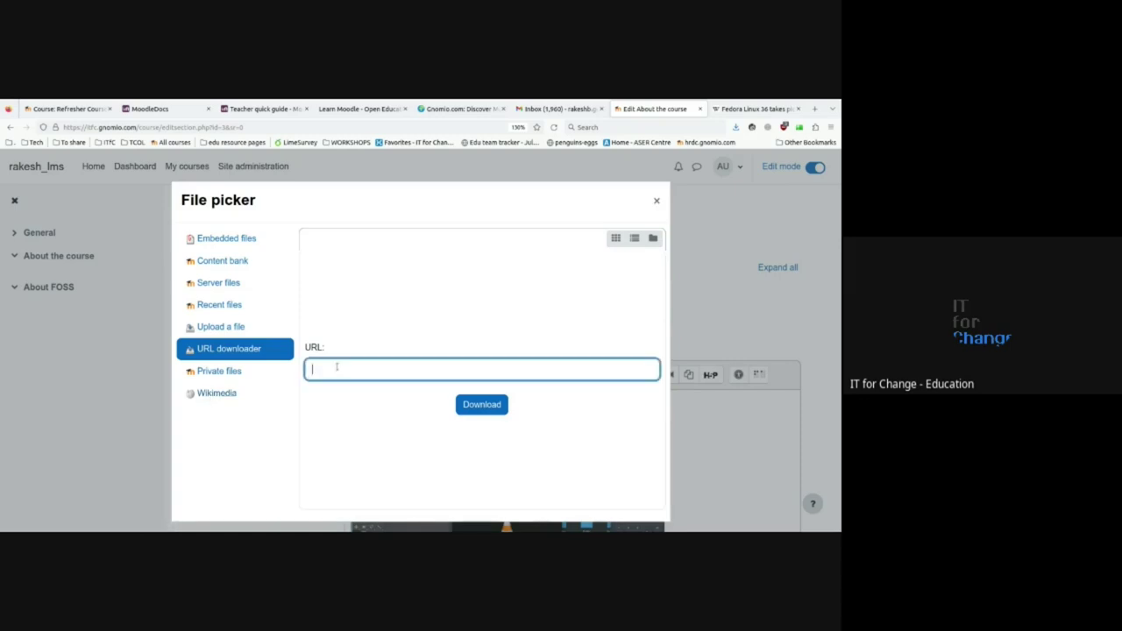
pyautogui.hotkey('ctrl', 'v')
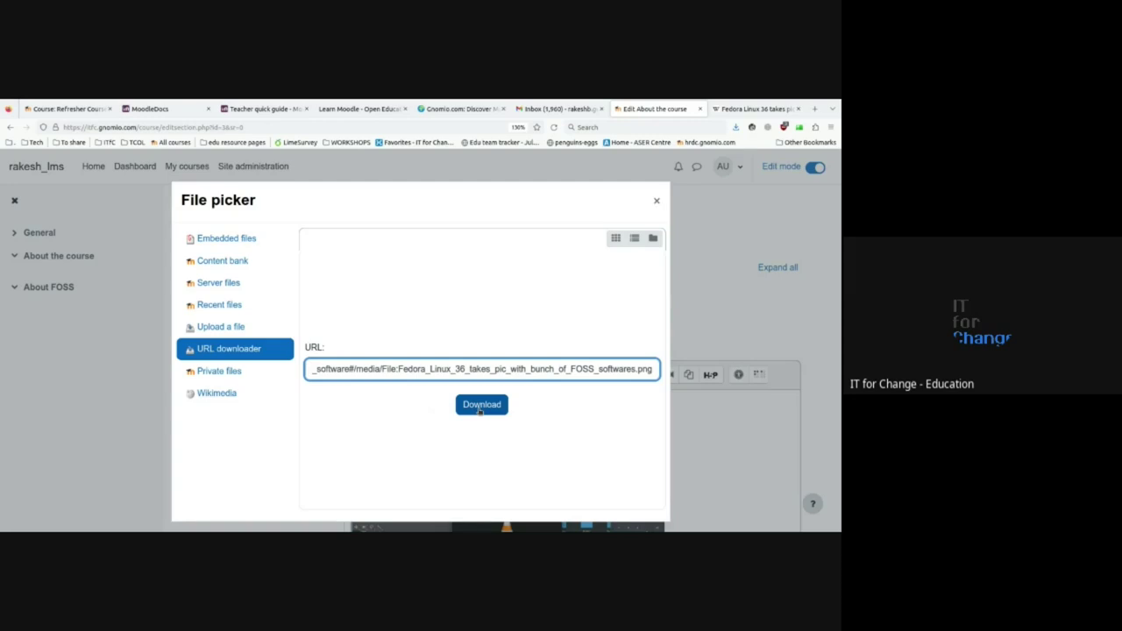
pyautogui.click(480, 406)
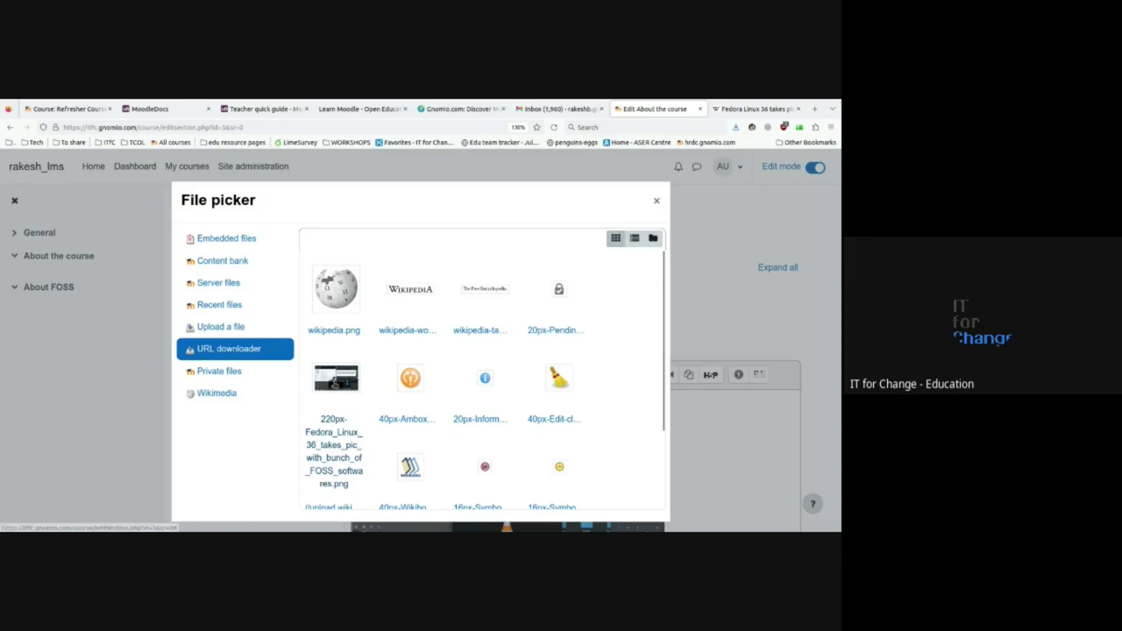
pyautogui.click(334, 381)
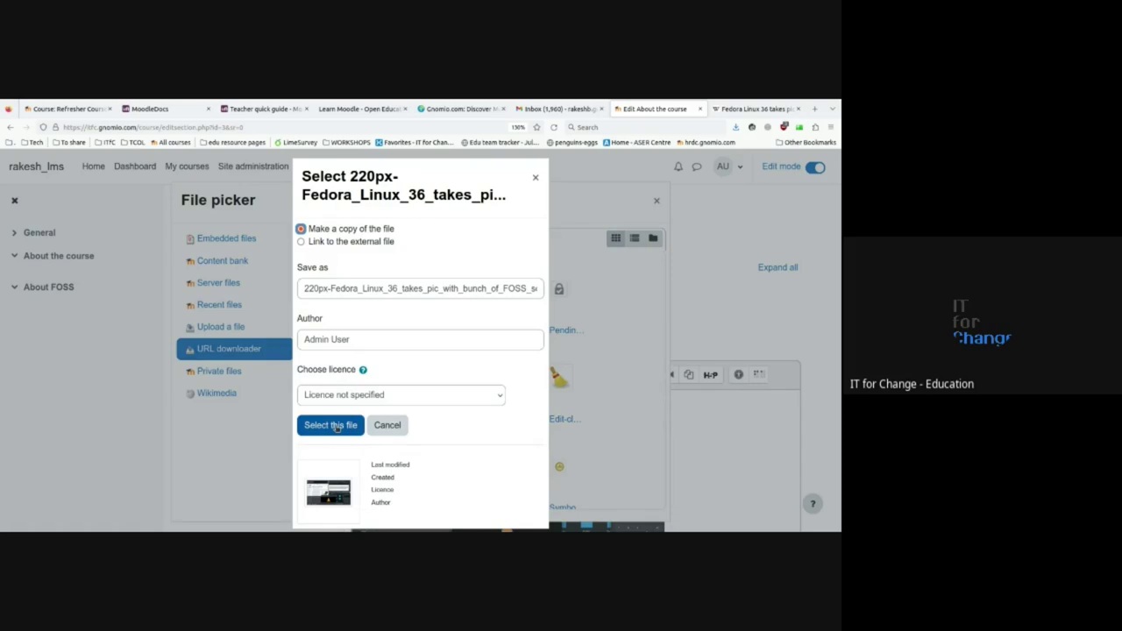
pyautogui.click(418, 395)
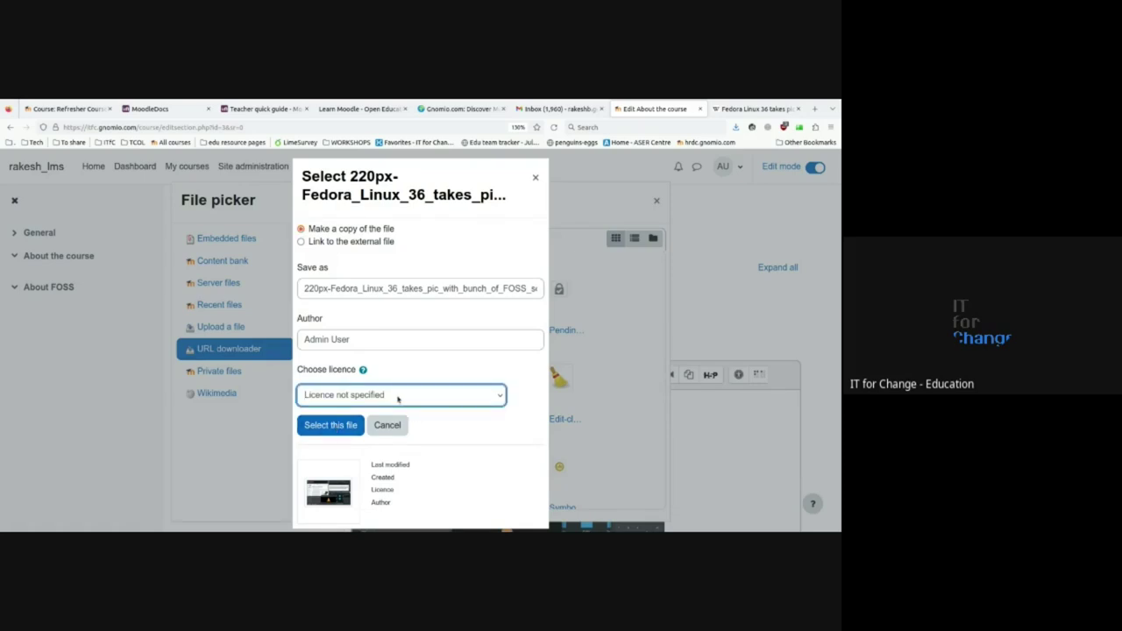
pyautogui.click(390, 385)
pyautogui.click(317, 426)
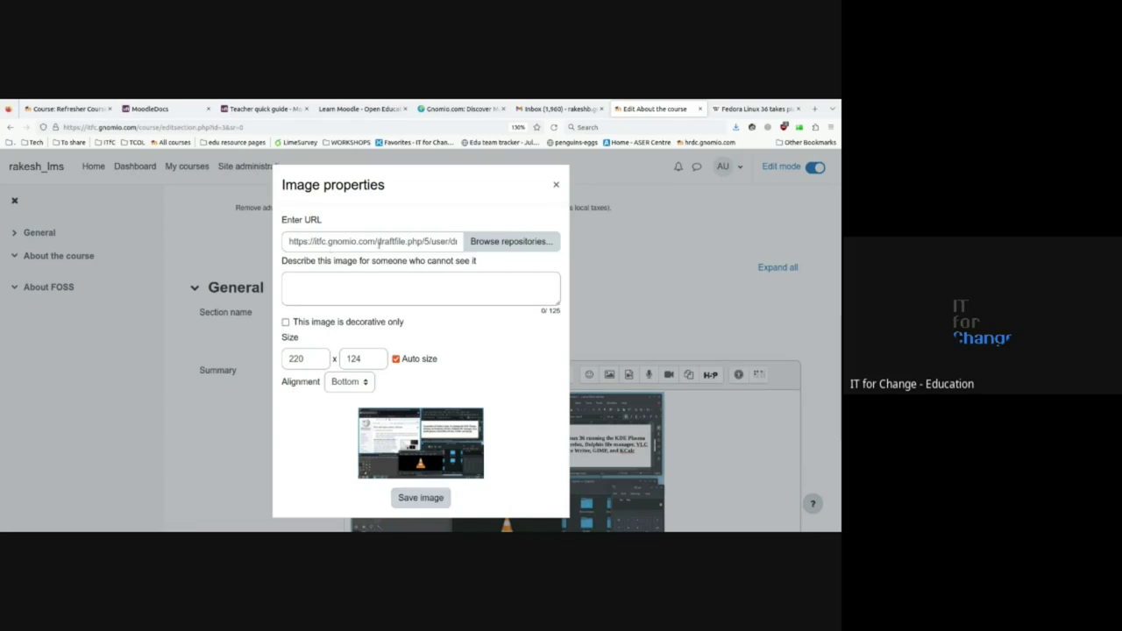
# - Describe the image as 'from wikimedia for foss' and insert it into the summary
pyautogui.click(410, 503)
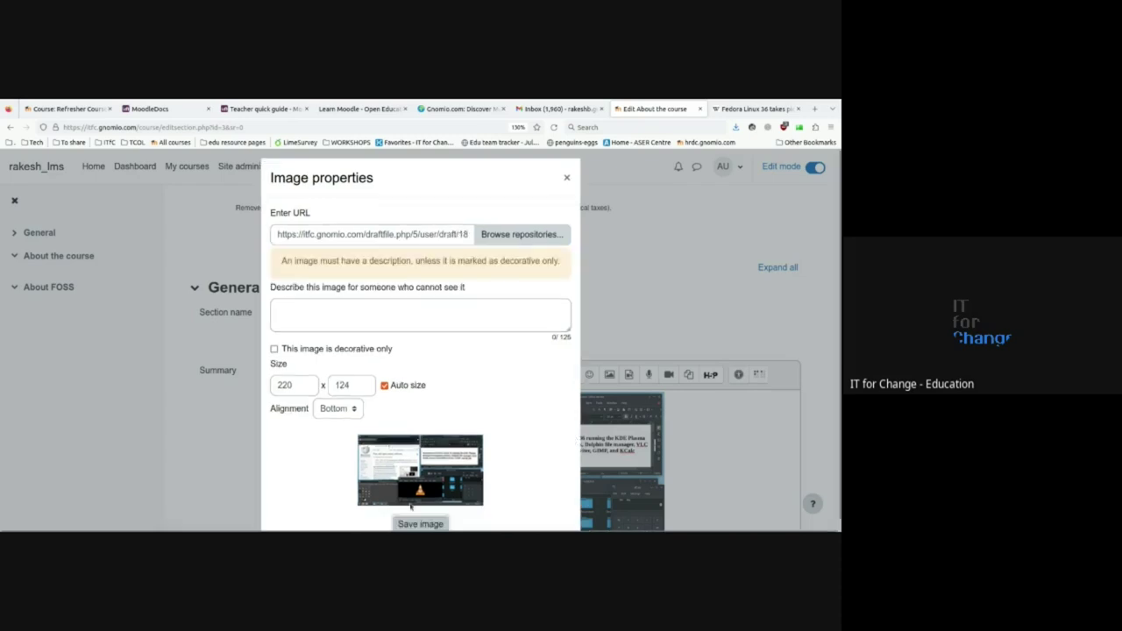
pyautogui.click(319, 319)
pyautogui.write('from wiki')
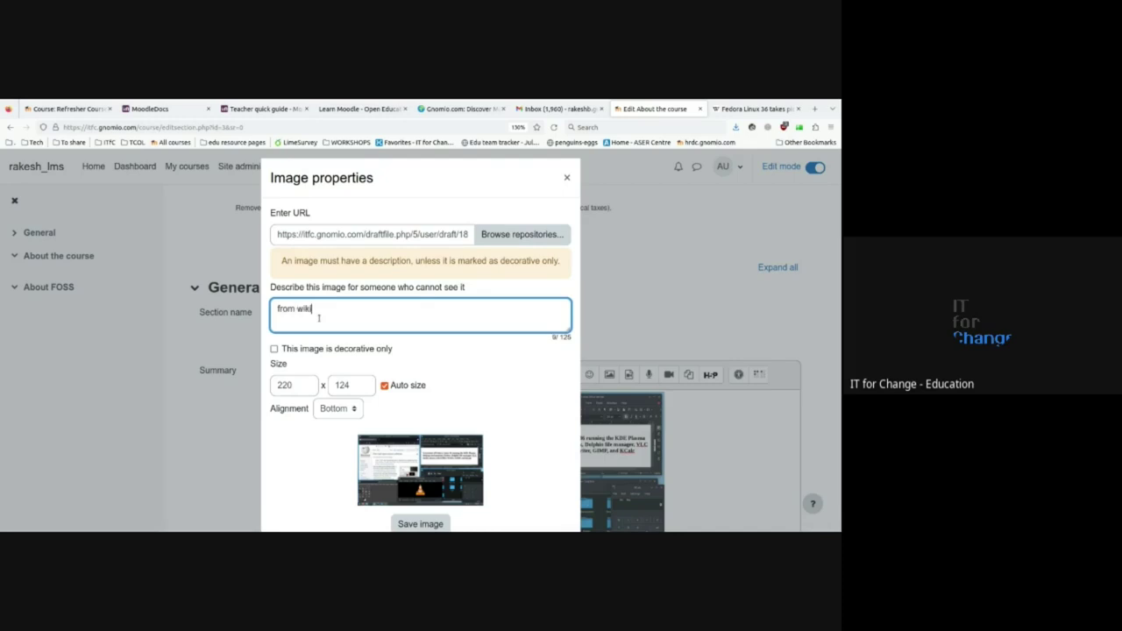
pyautogui.write('media for foss')
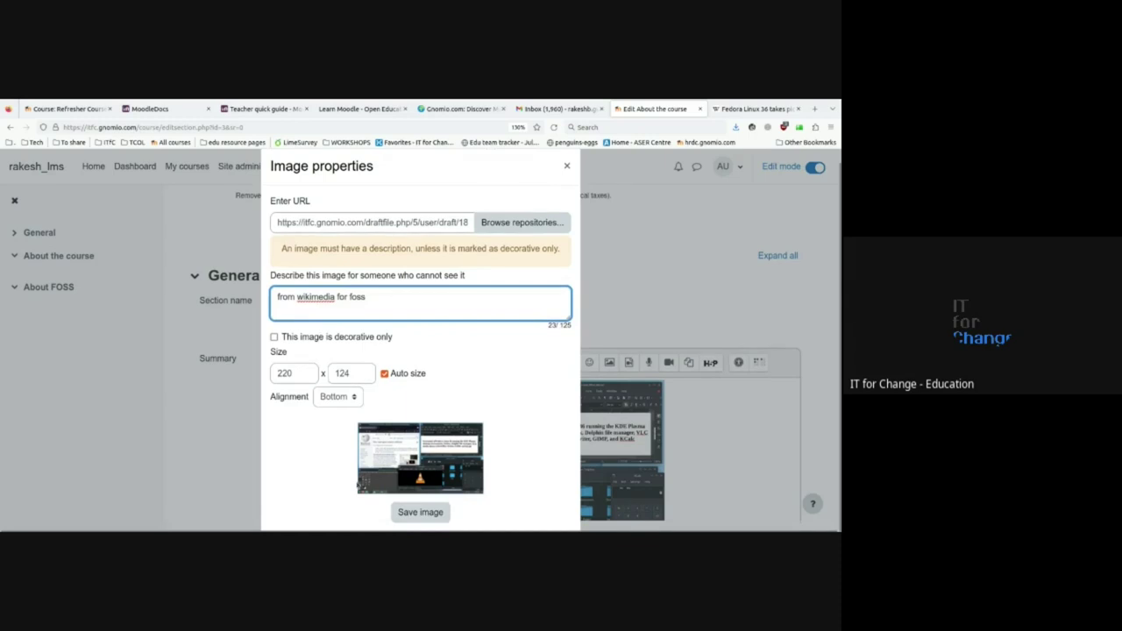
pyautogui.click(411, 511)
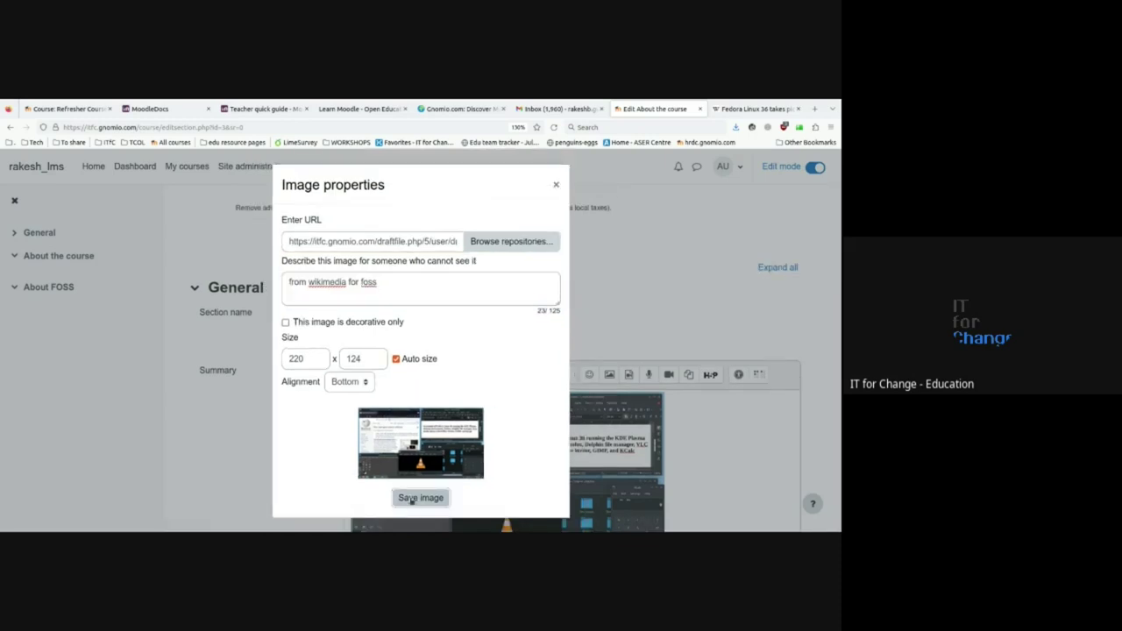
pyautogui.click(411, 497)
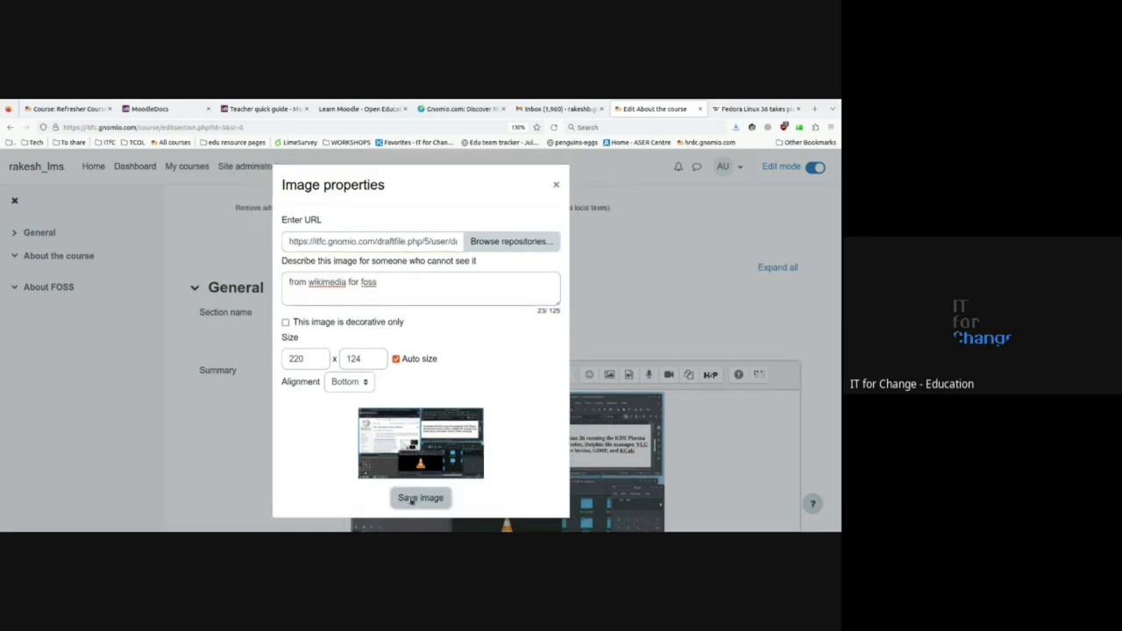
# - Select the newly inserted small screenshot lower in the editor
pyautogui.scroll(-3, 333, 432)
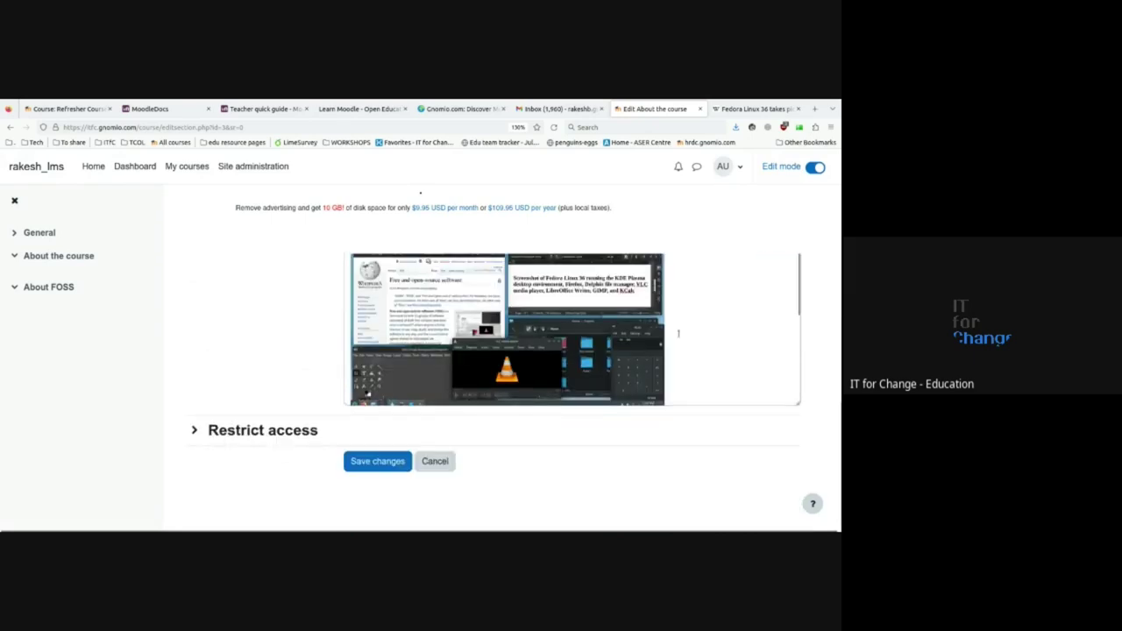
pyautogui.scroll(-5, 683, 331)
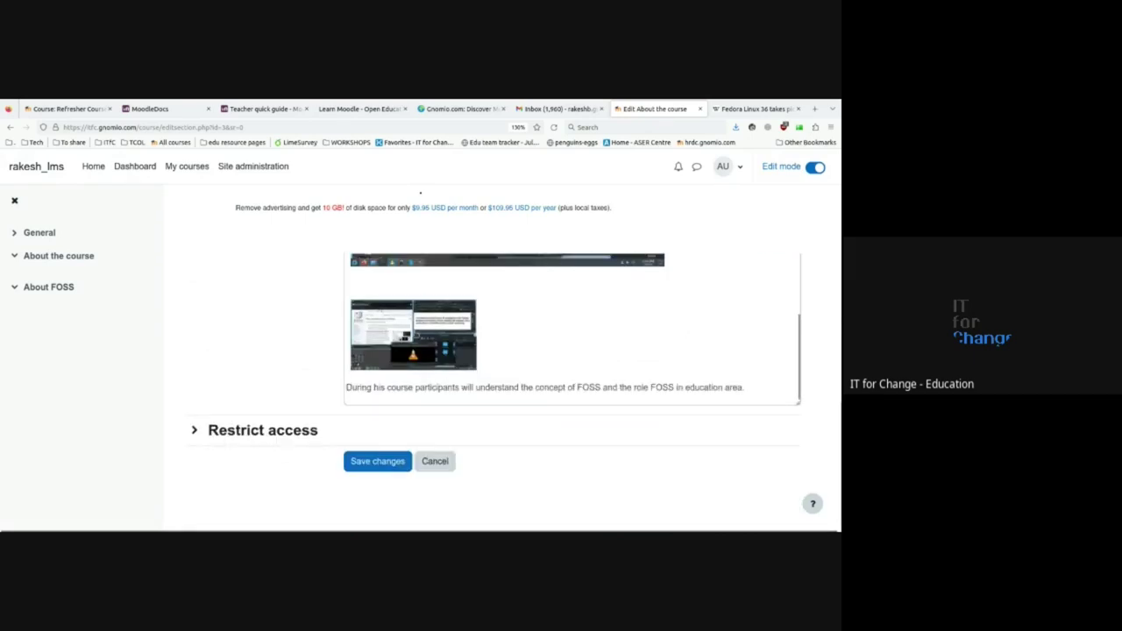
pyautogui.click(403, 336)
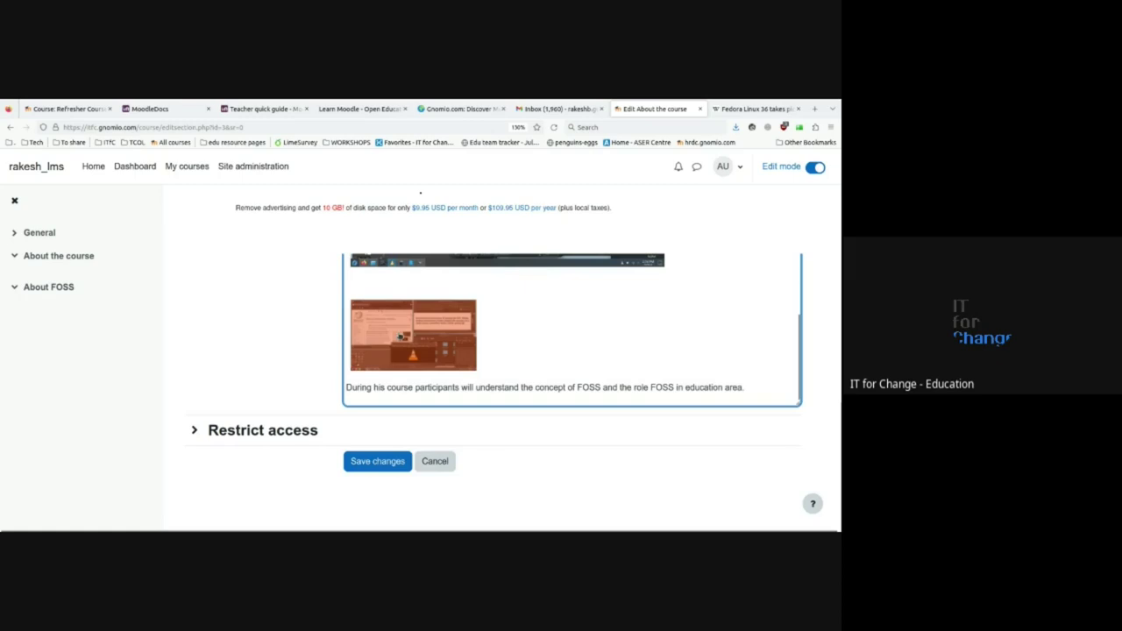
pyautogui.click(540, 341)
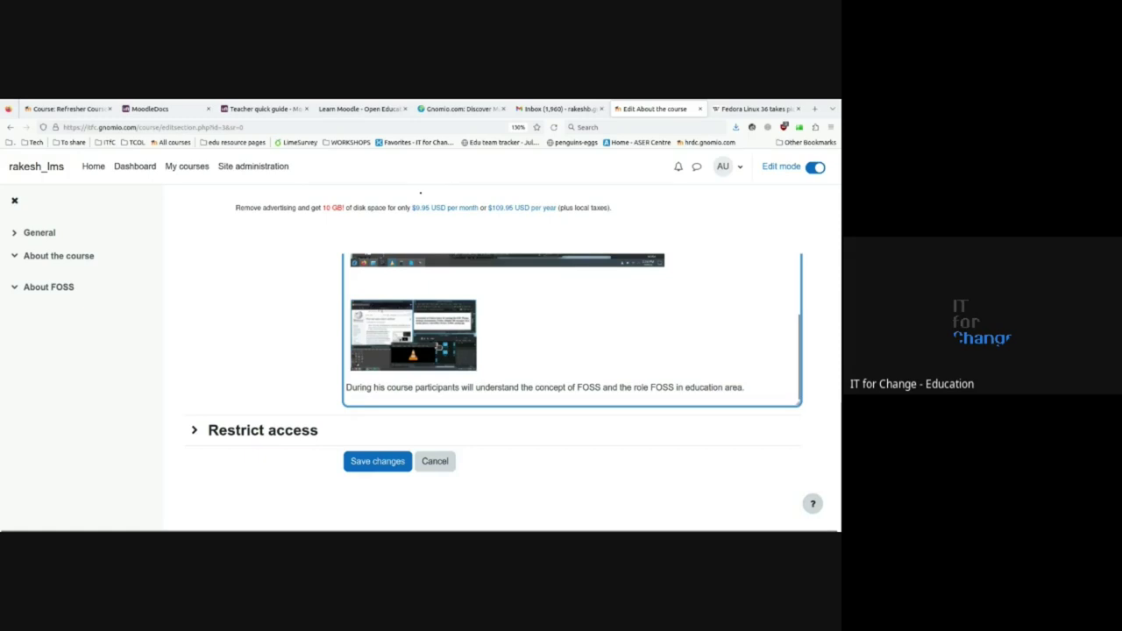
pyautogui.click(435, 347)
# - Delete the selected small screenshot and the leftover empty line from the summary
pyautogui.press('Delete')
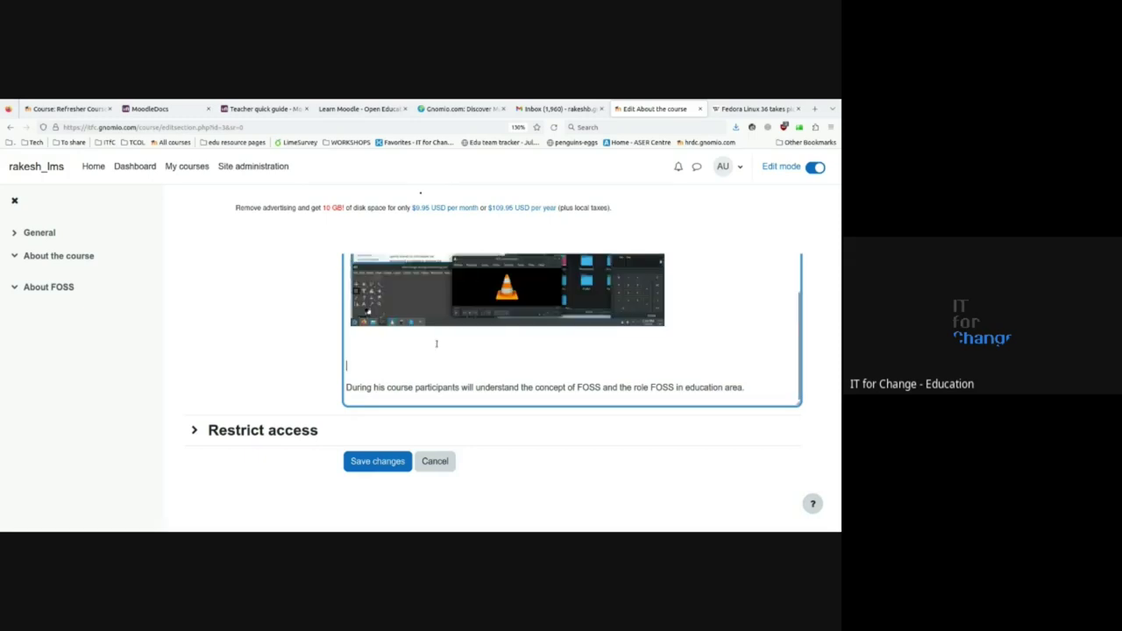
pyautogui.press('BackSpace')
pyautogui.scroll(3, 438, 347)
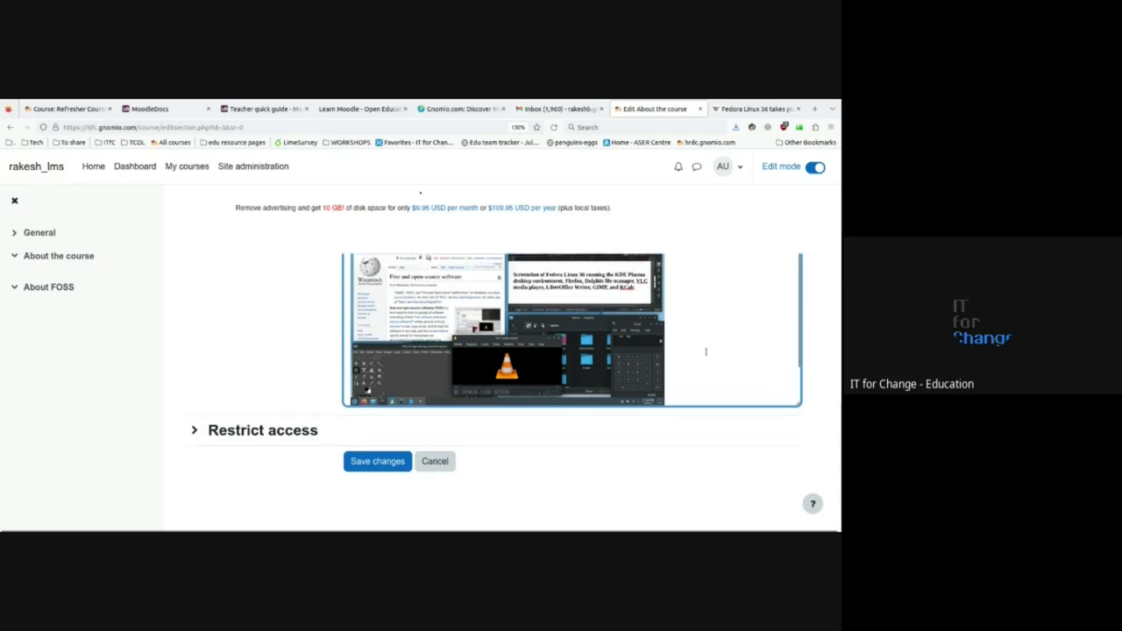
pyautogui.scroll(-2, 705, 352)
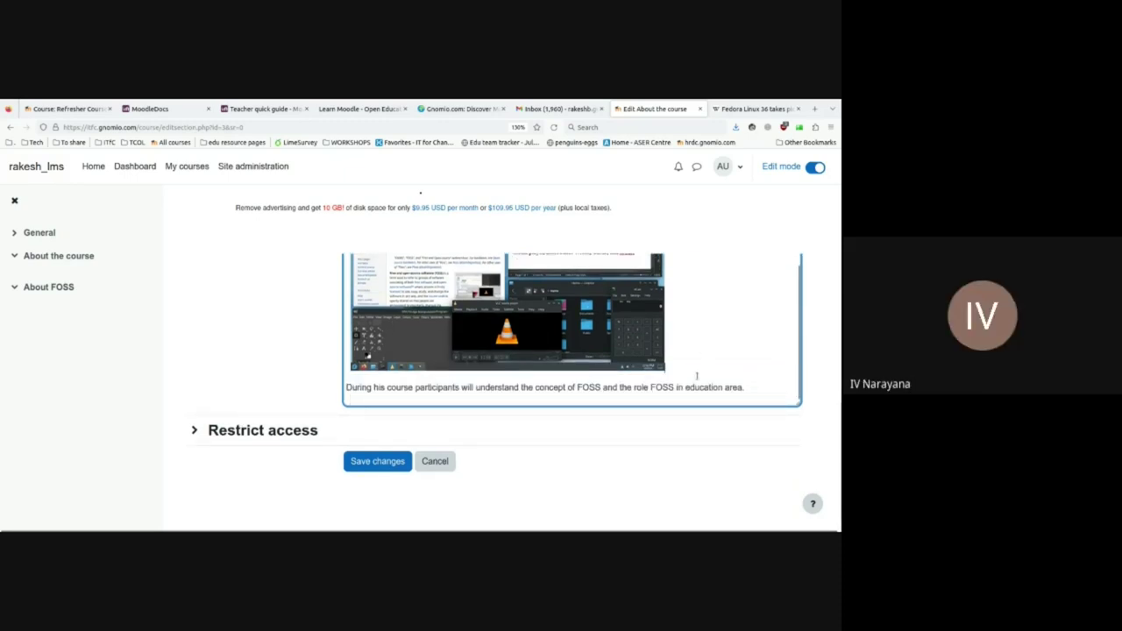
pyautogui.hotkey('ctrl', 'z')
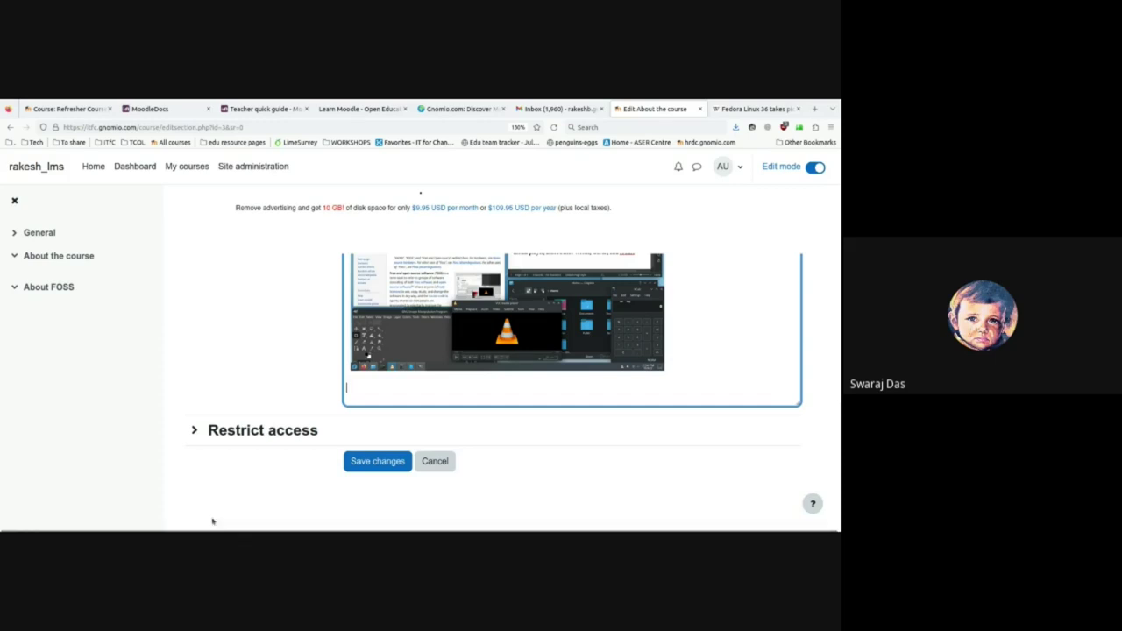
# - Close the Wikipedia download popup and switch back to the Moodle 'Edit About the course' form
pyautogui.click(768, 112)
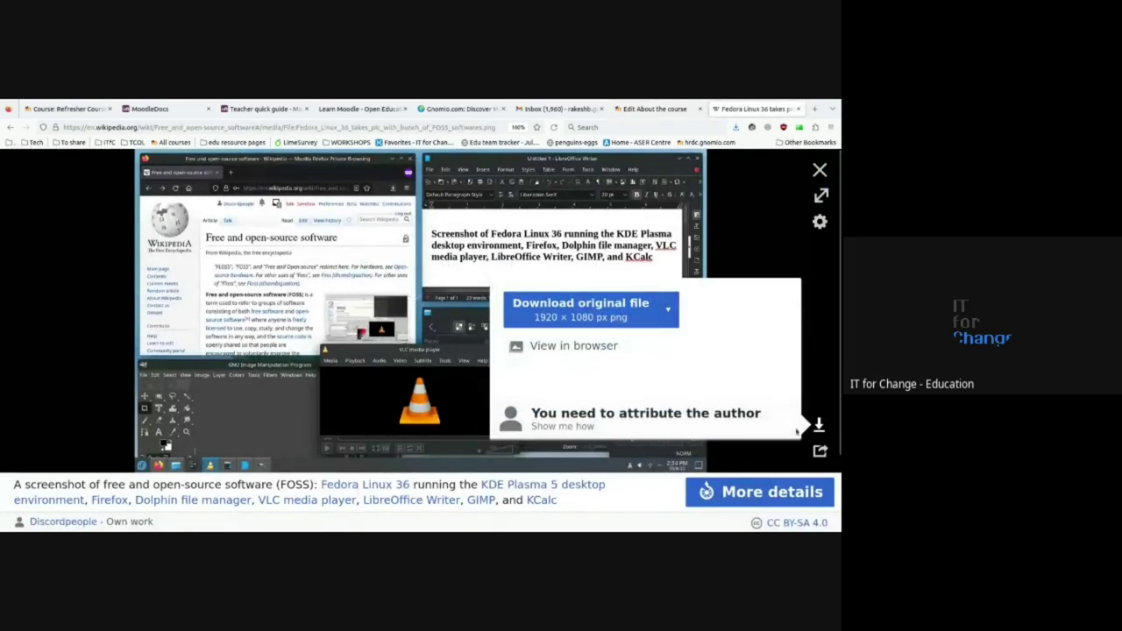
pyautogui.click(778, 246)
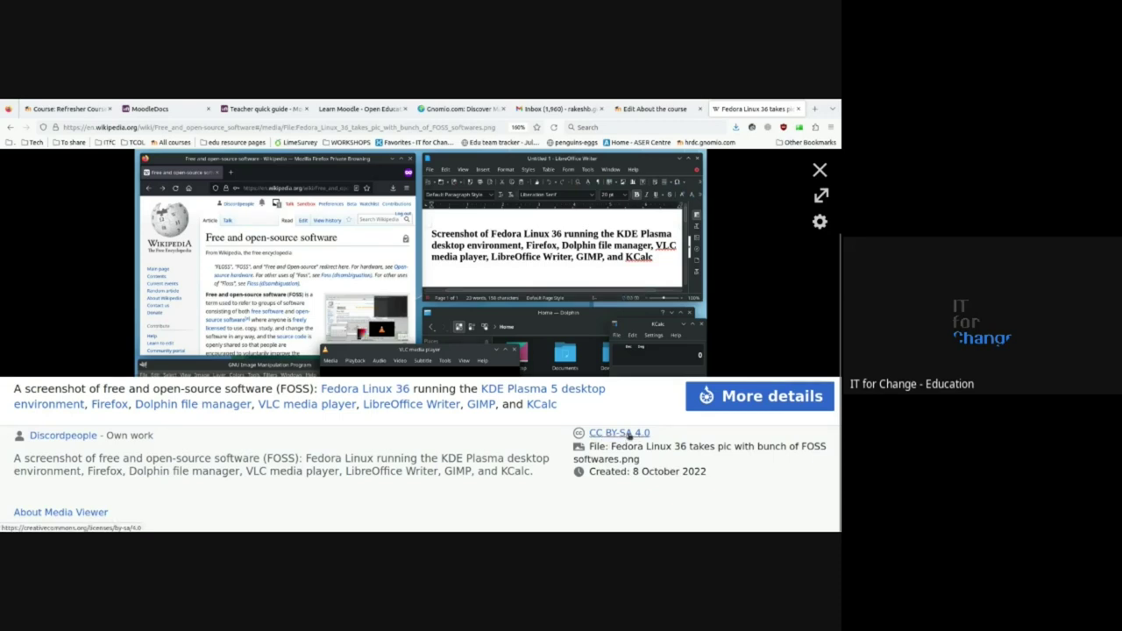
pyautogui.click(655, 108)
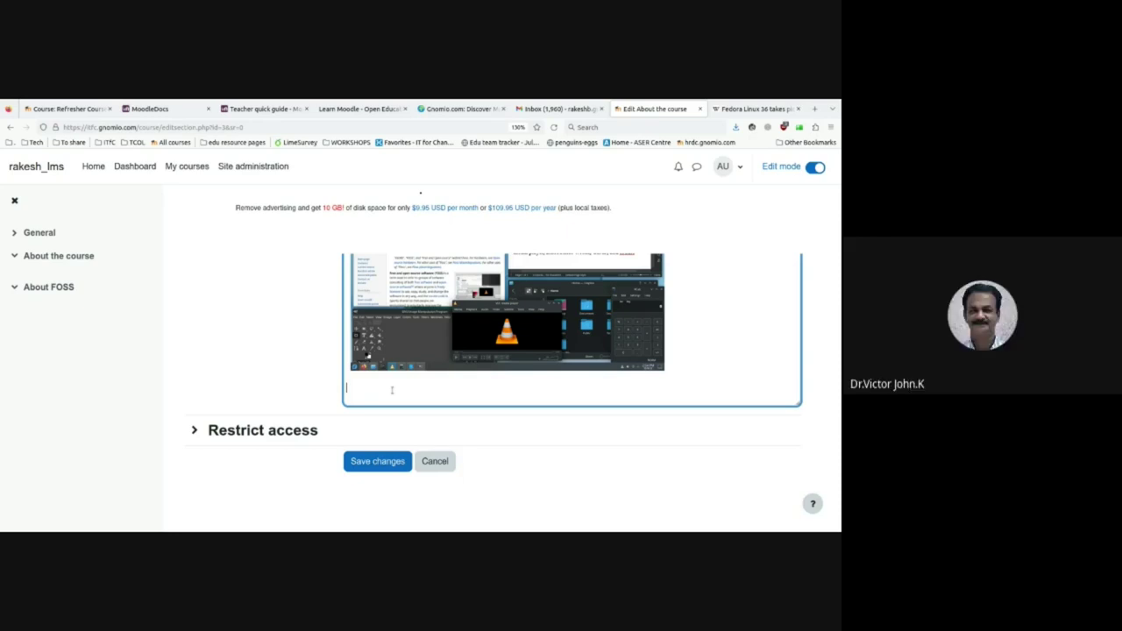
pyautogui.scroll(2, 392, 390)
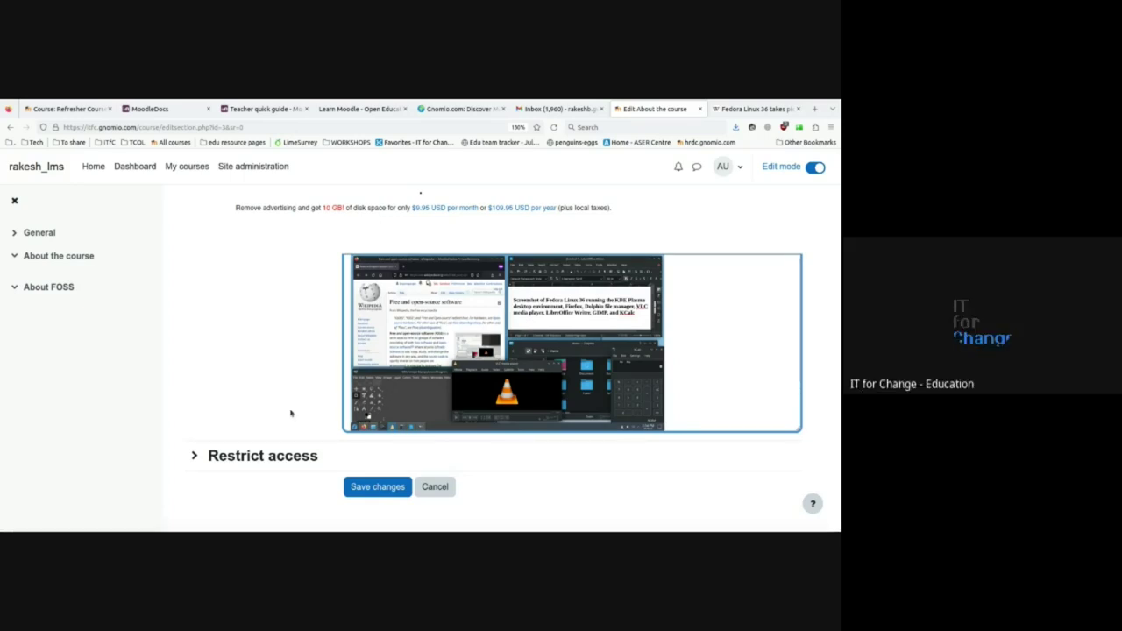
pyautogui.scroll(-2, 711, 389)
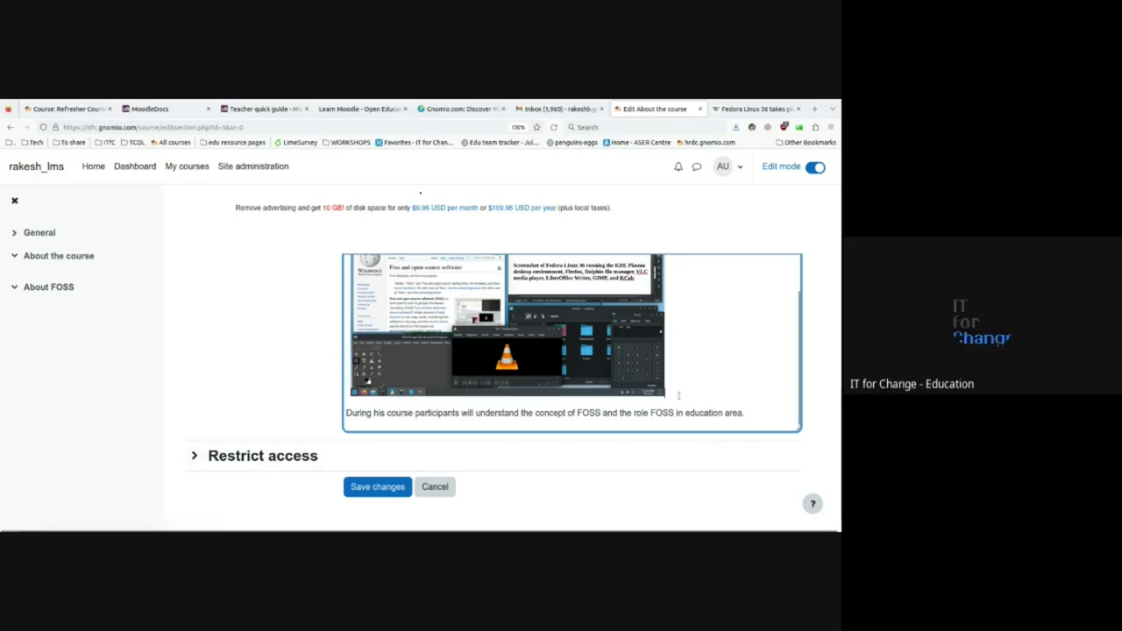
pyautogui.click(288, 458)
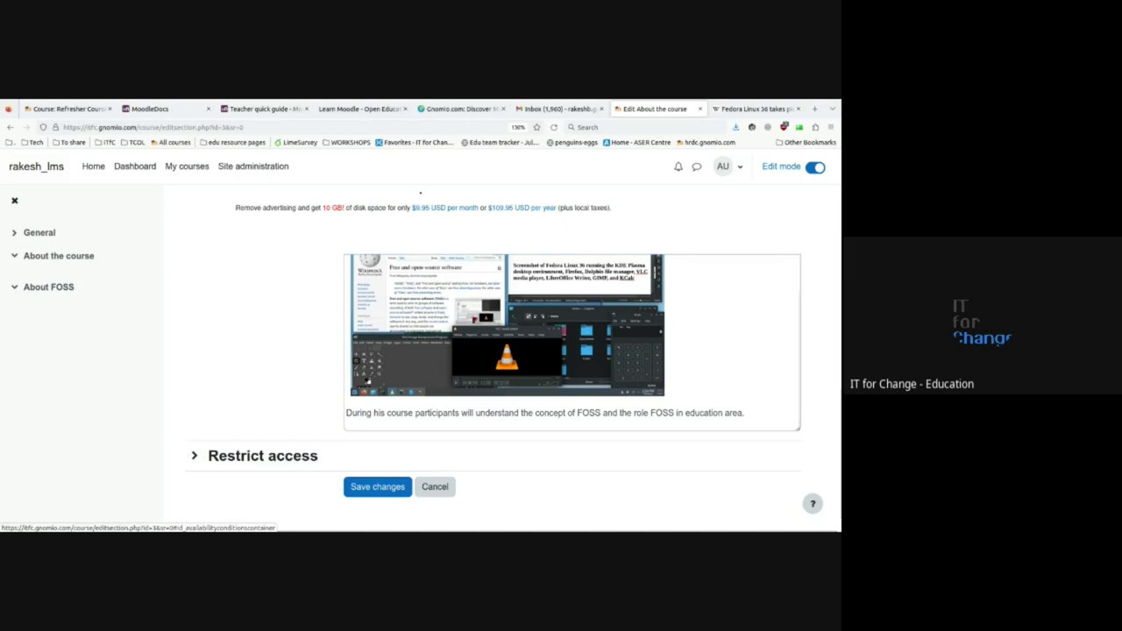
pyautogui.hotkey('shift', 'Tab')
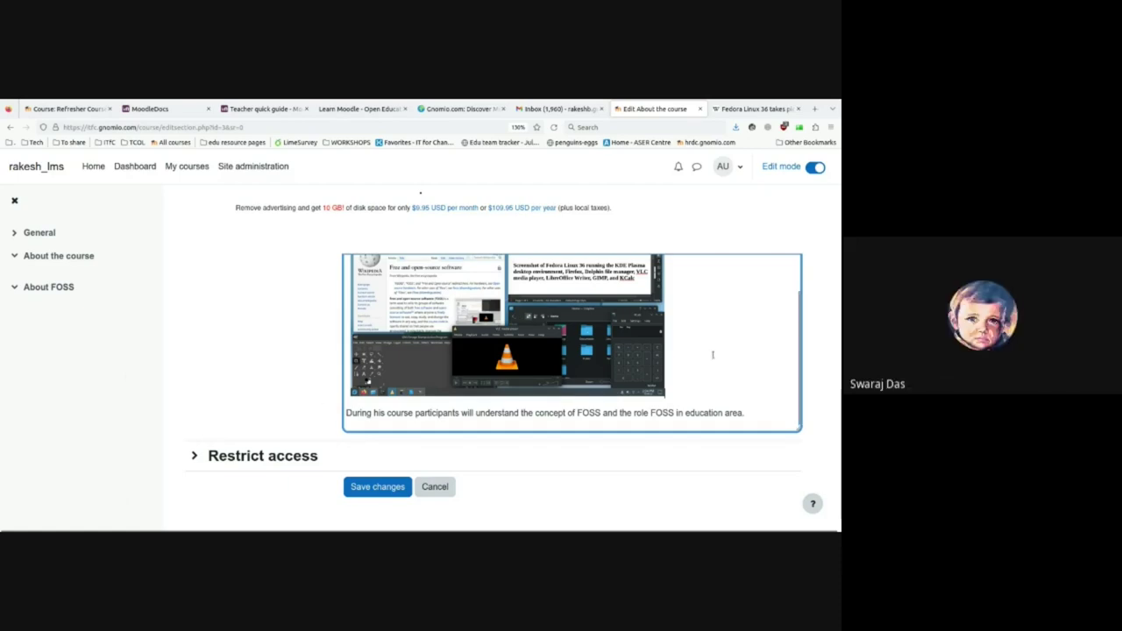
# - Check the embedded FOSS screenshot and zoom the page out to see more of the form
pyautogui.scroll(1, 713, 354)
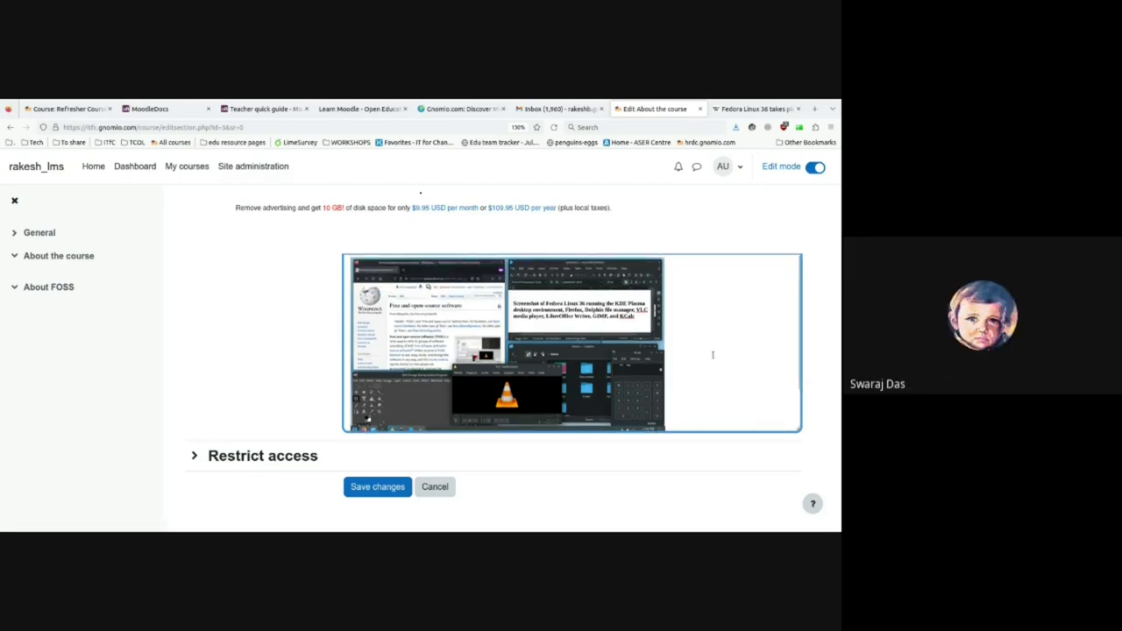
pyautogui.click(529, 333)
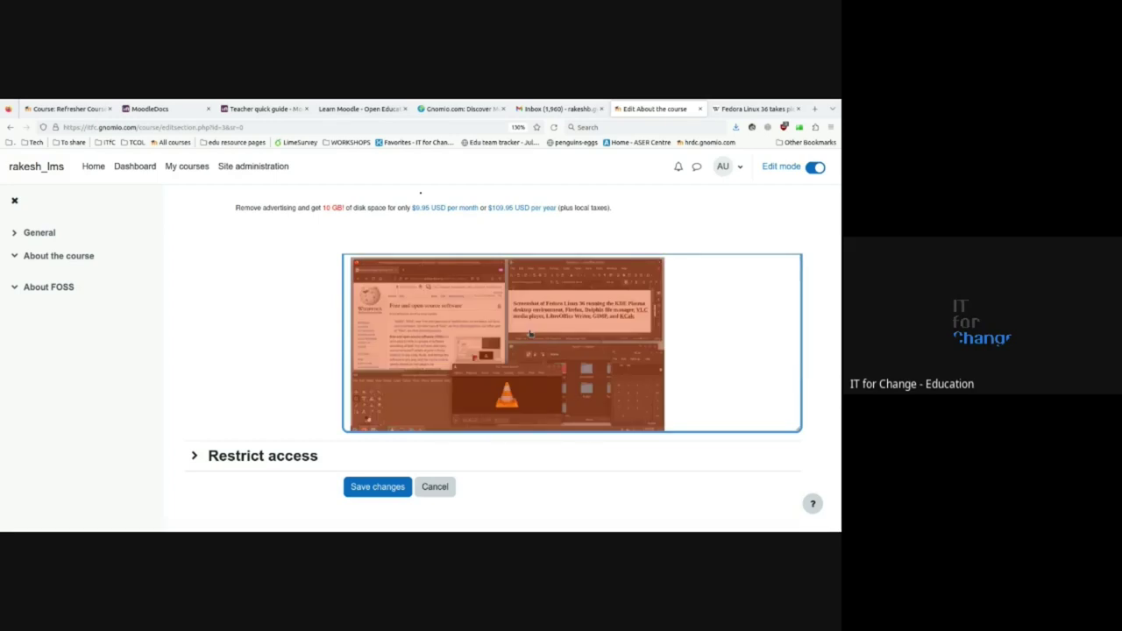
pyautogui.click(710, 335)
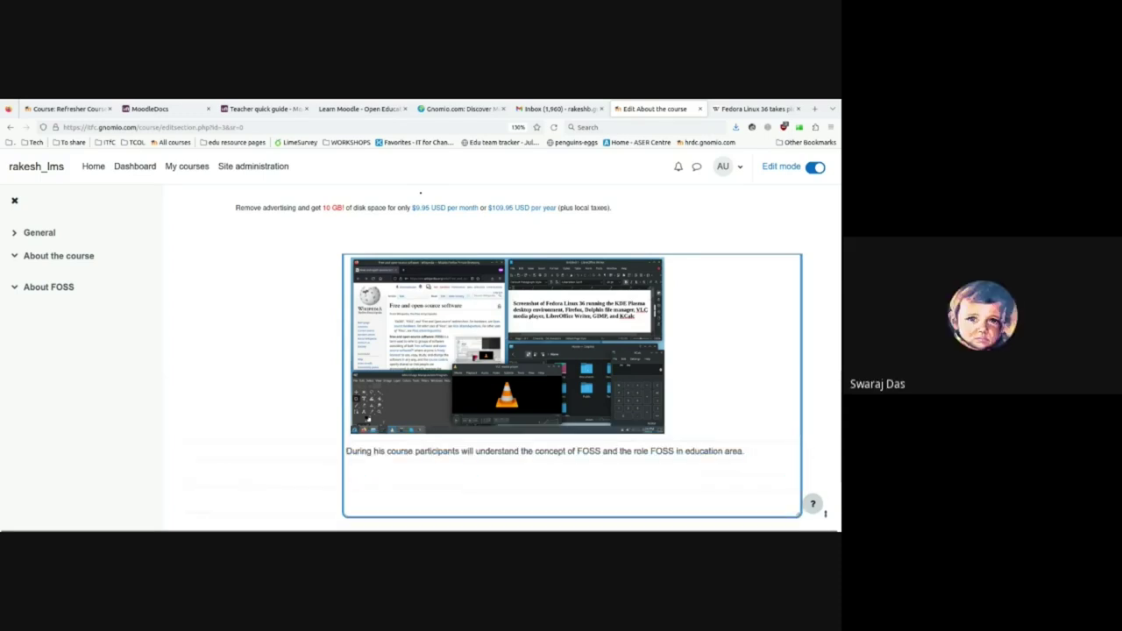
pyautogui.scroll(2, 695, 368)
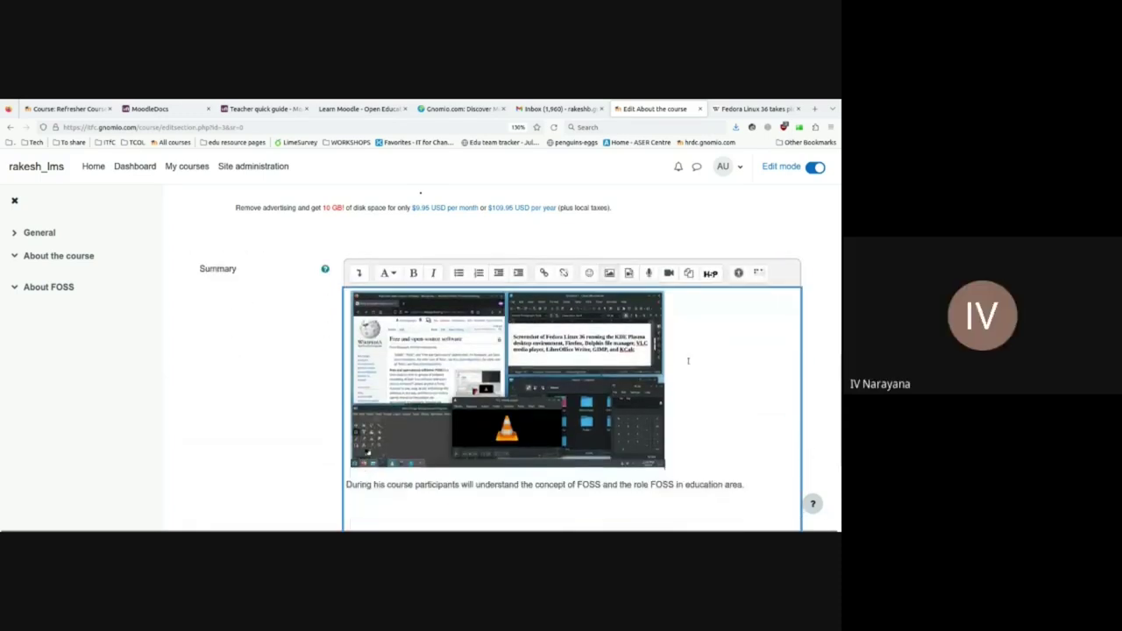
pyautogui.scroll(-2, 693, 363)
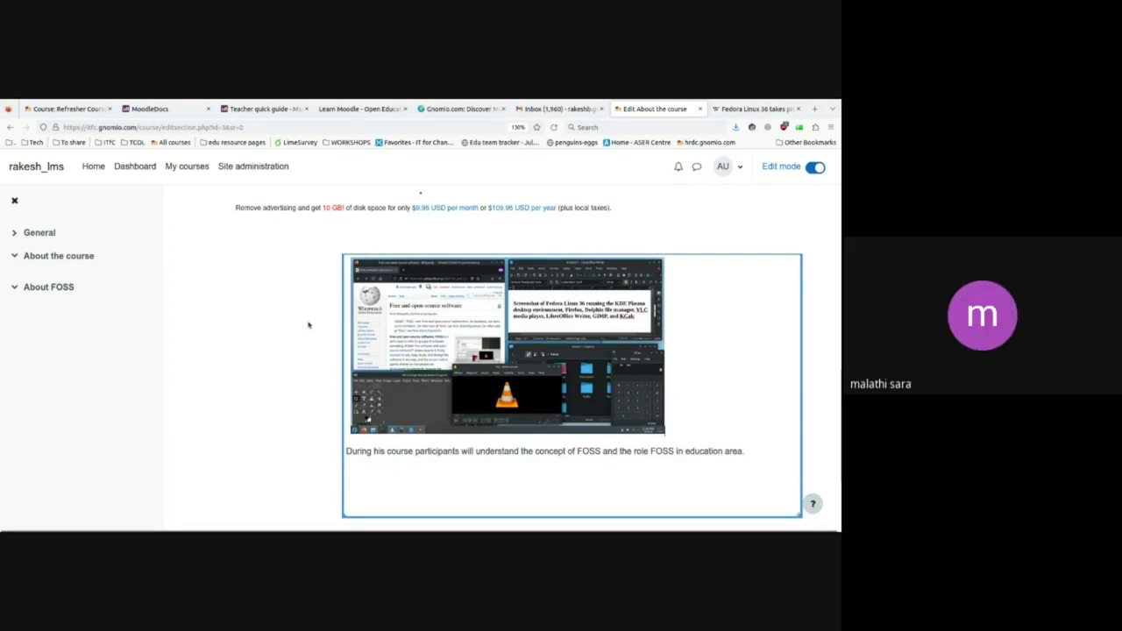
pyautogui.hotkey('ctrl', '-')
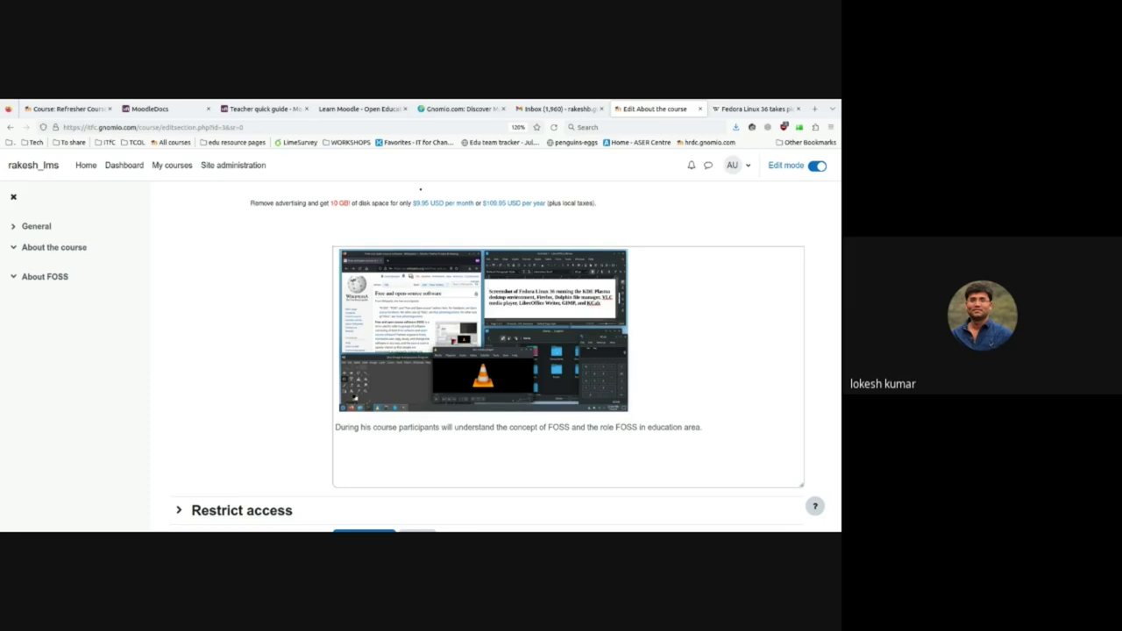
# - Set the screenshot's width to 1000 pixels with the height auto-matched
pyautogui.click(416, 386)
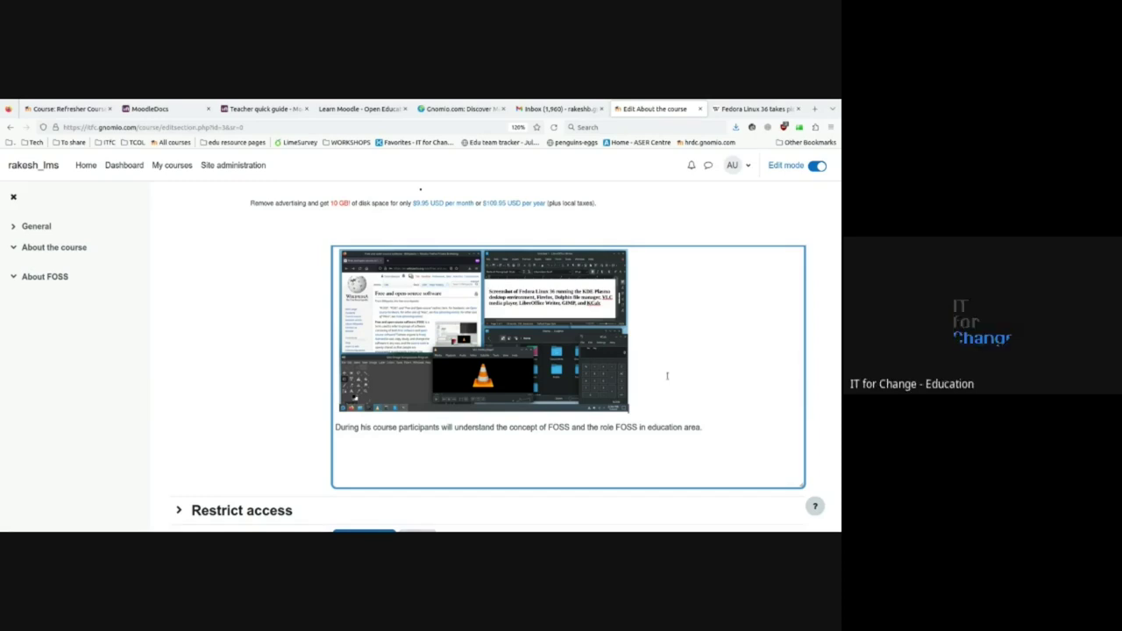
pyautogui.click(554, 360)
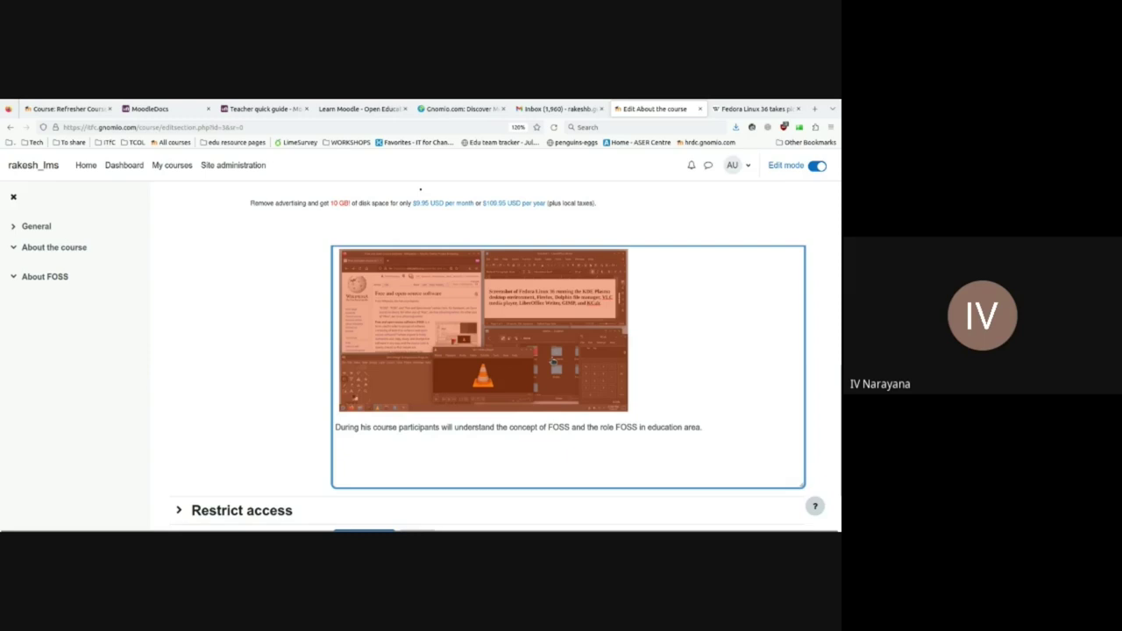
pyautogui.doubleClick(553, 361)
pyautogui.doubleClick(277, 350)
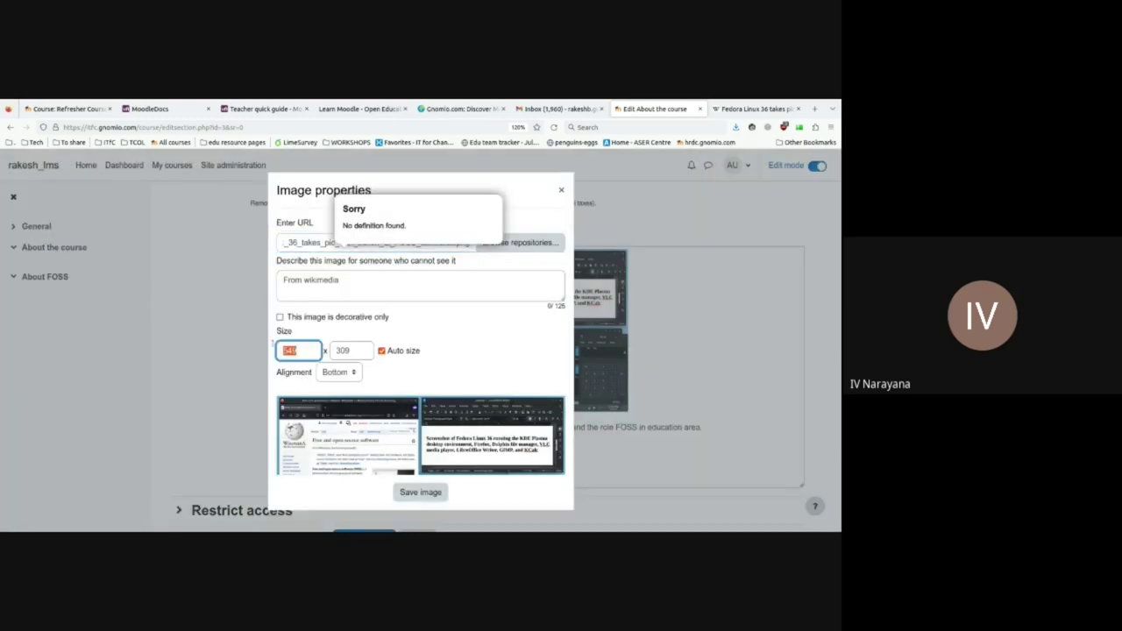
pyautogui.write('1000')
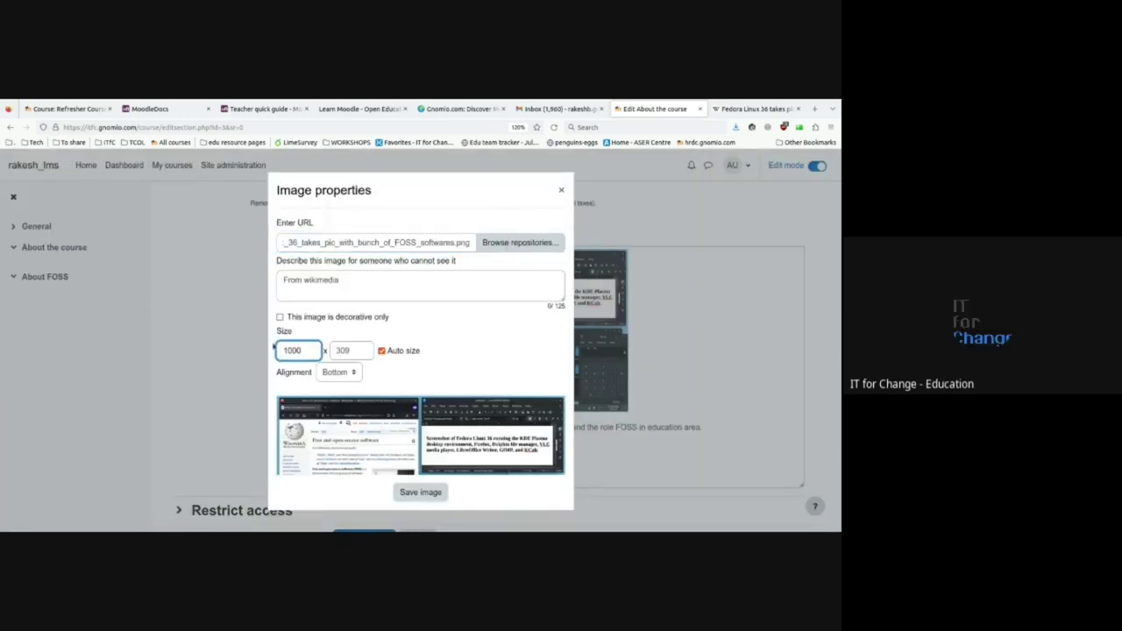
pyautogui.click(362, 351)
pyautogui.click(421, 492)
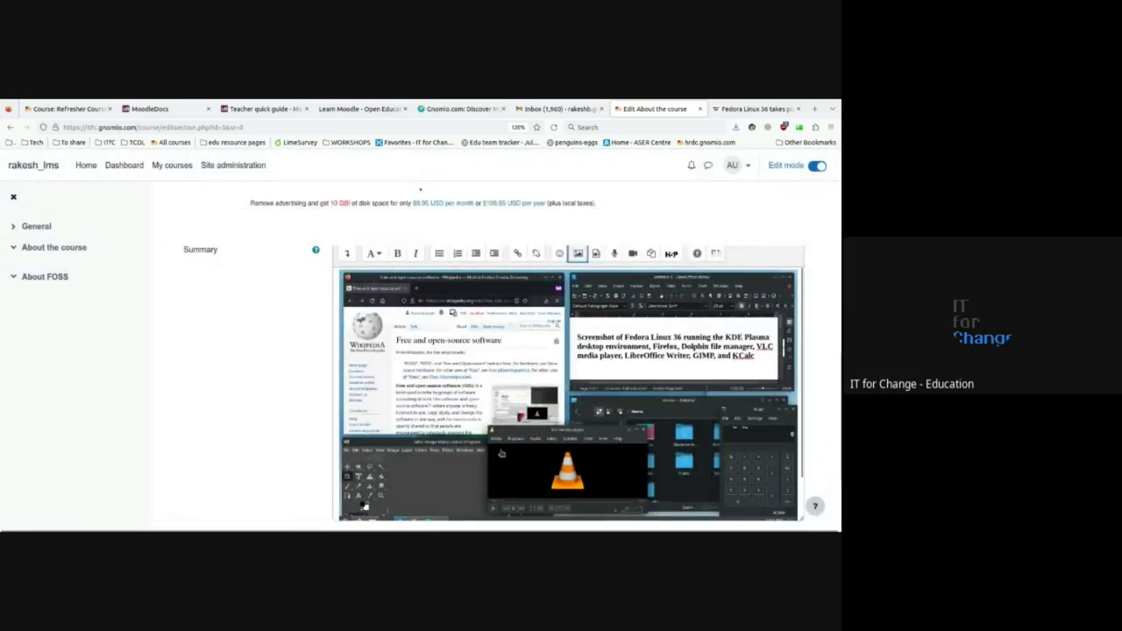
# - Change the screenshot's width to 500 pixels and save the image
pyautogui.doubleClick(430, 357)
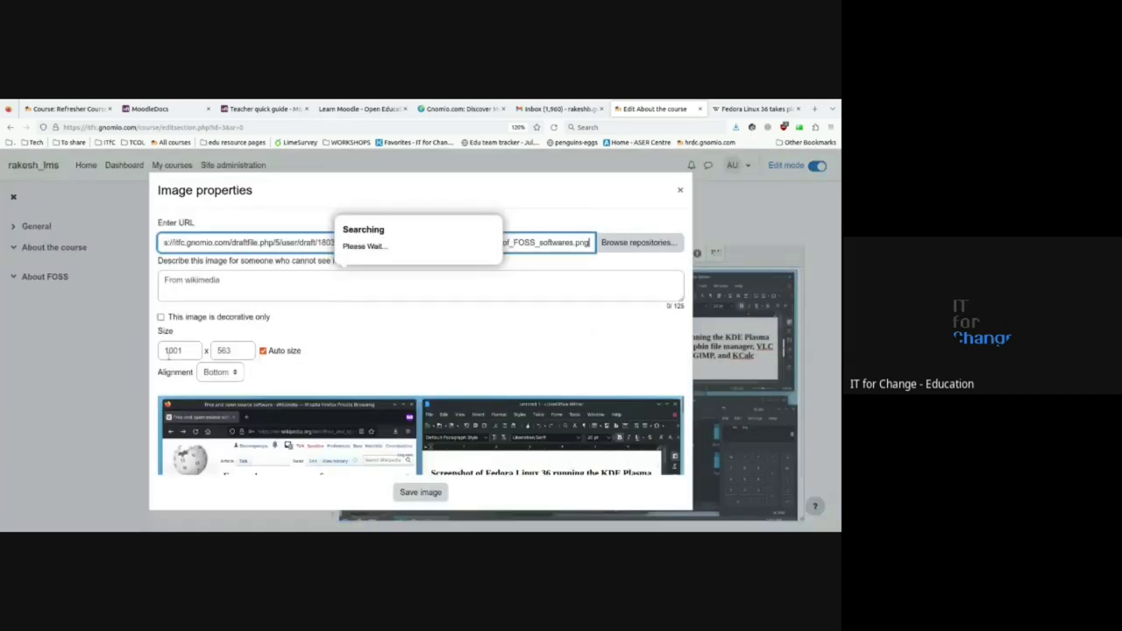
pyautogui.click(171, 351)
pyautogui.hotkey('ctrl', 'a')
pyautogui.press('BackSpace')
pyautogui.write('500')
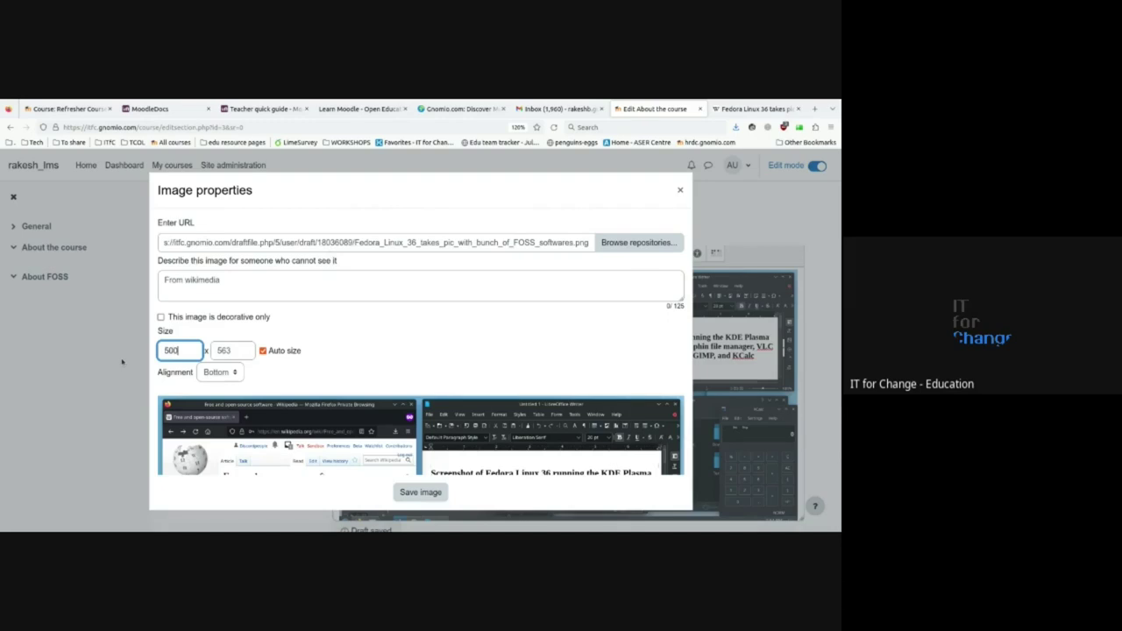
pyautogui.click(419, 491)
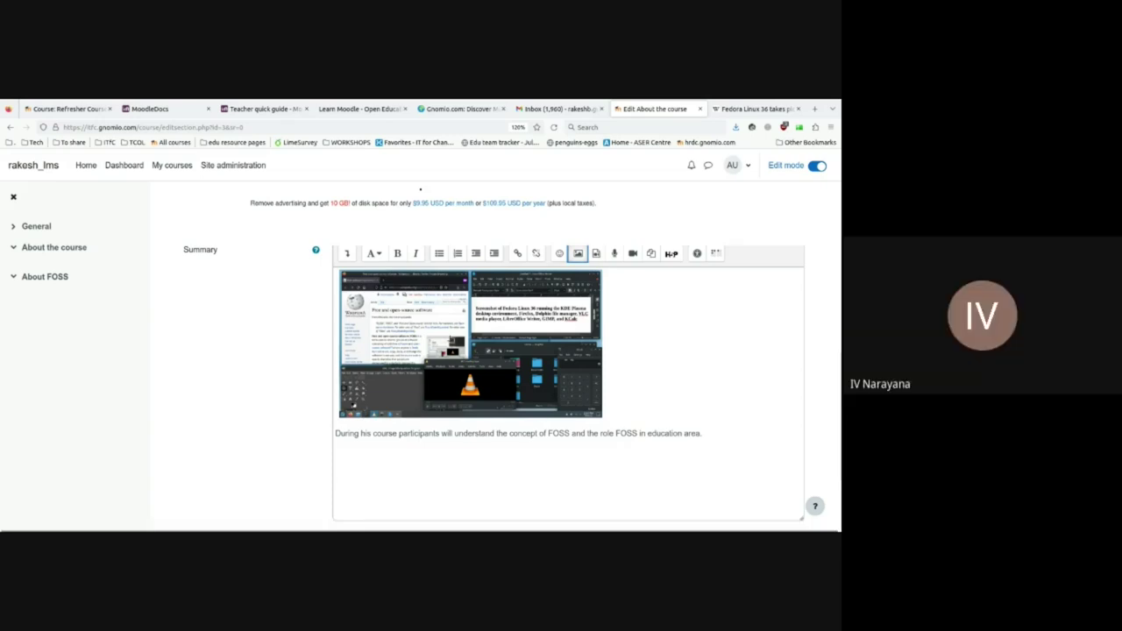
# - Reopen the screenshot's Image properties and dismiss the 'Sorry – No definition found' popup
pyautogui.doubleClick(449, 340)
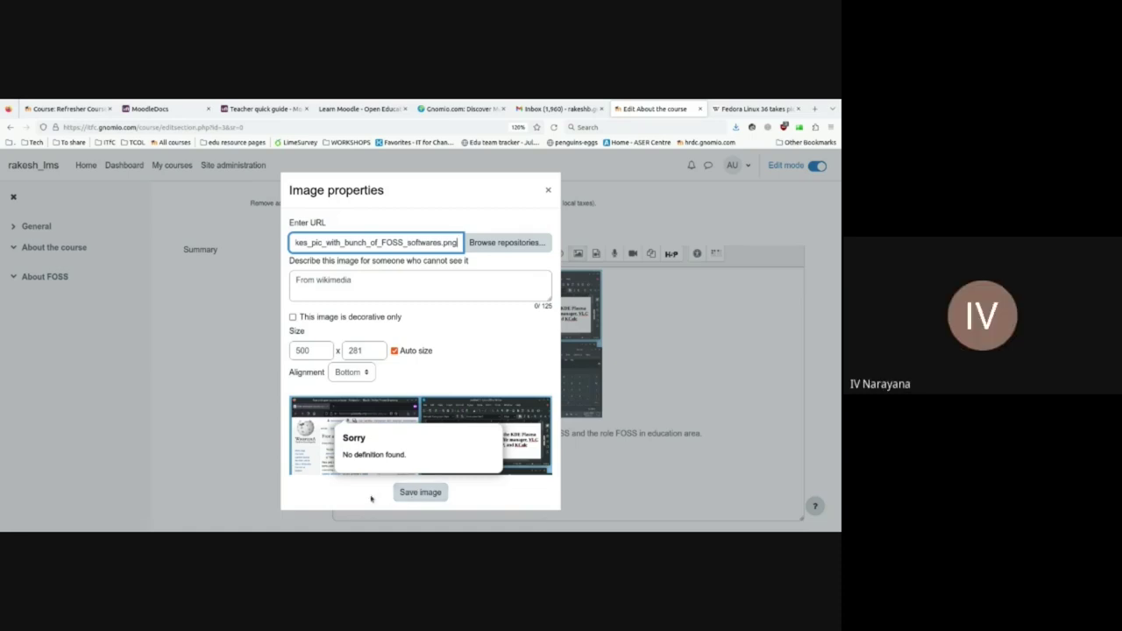
pyautogui.click(370, 499)
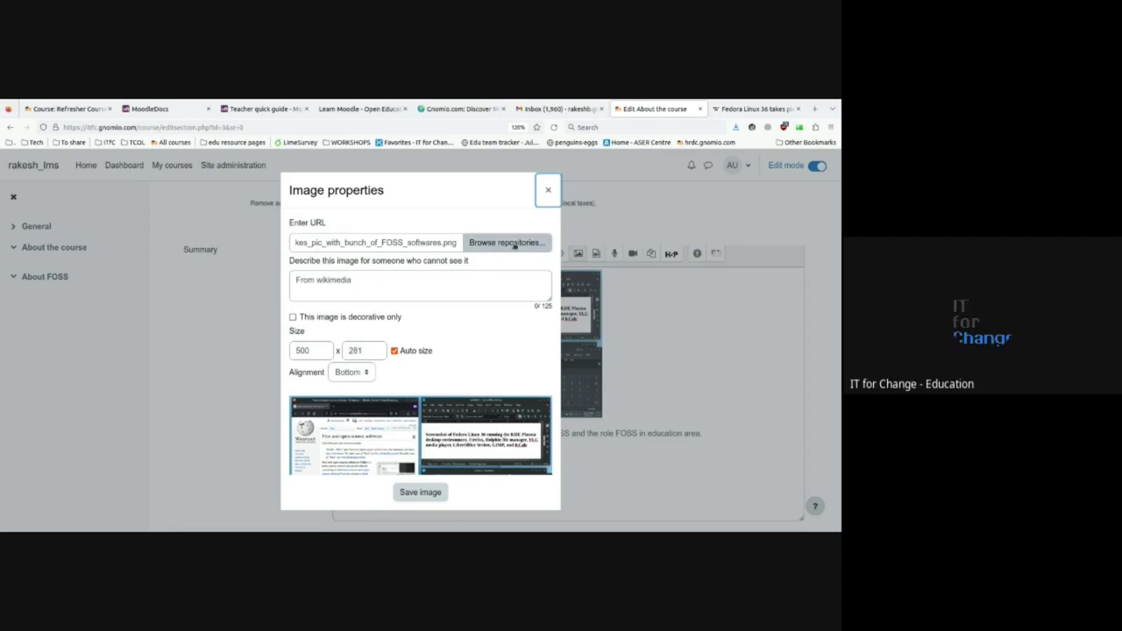
# - Paste the Fedora screenshot's Wikipedia address into the URL downloader and download it
pyautogui.click(515, 245)
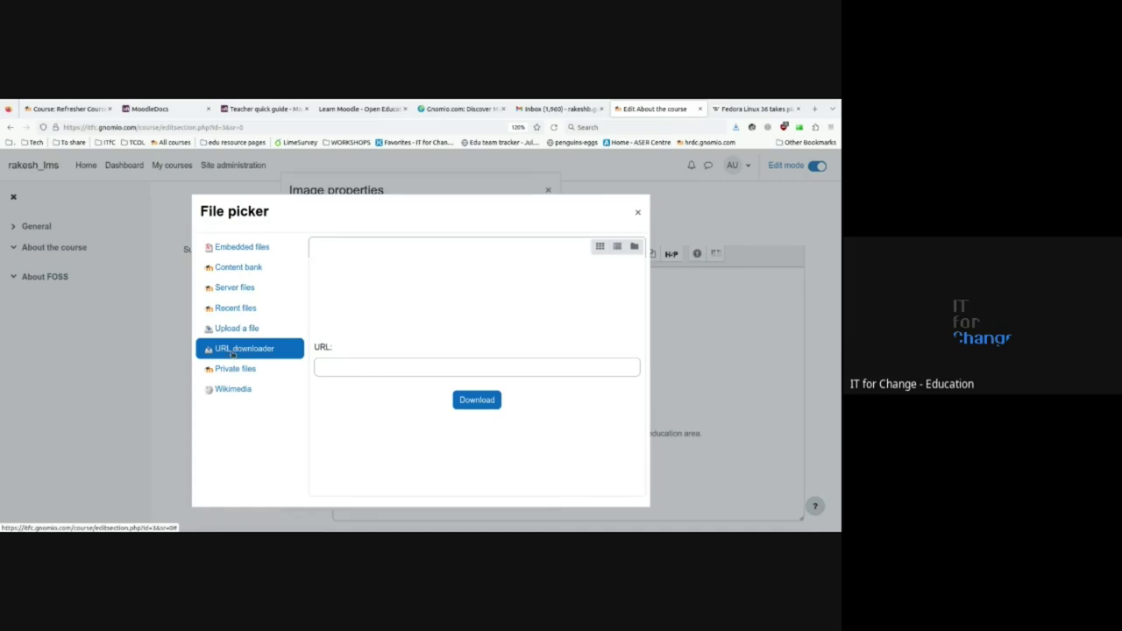
pyautogui.click(349, 366)
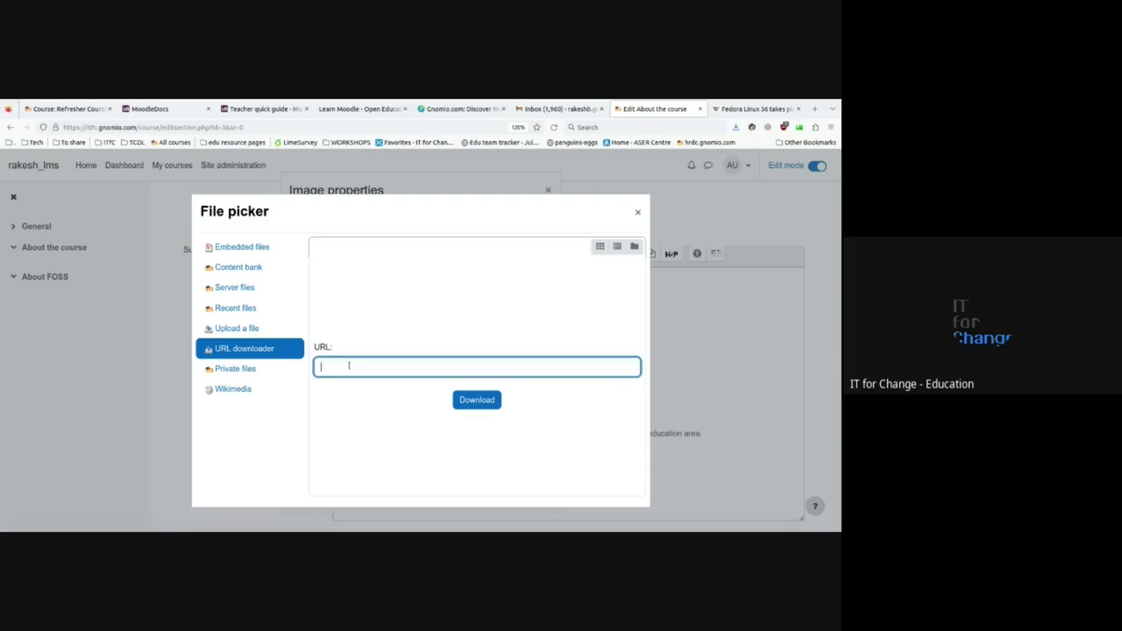
pyautogui.hotkey('ctrl', 'v')
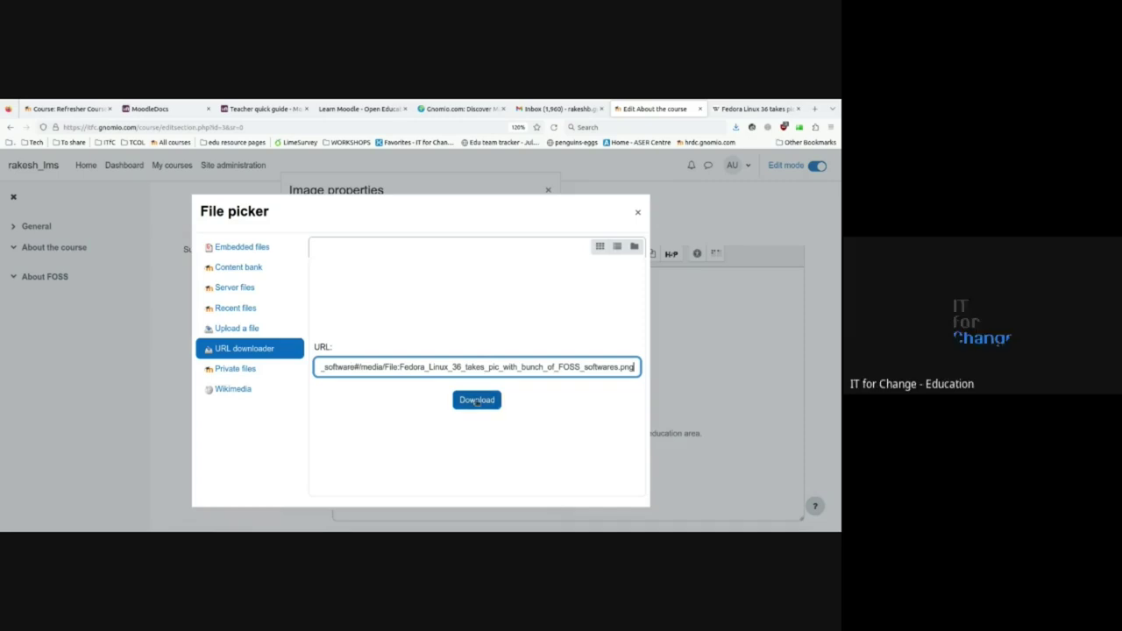
pyautogui.click(476, 401)
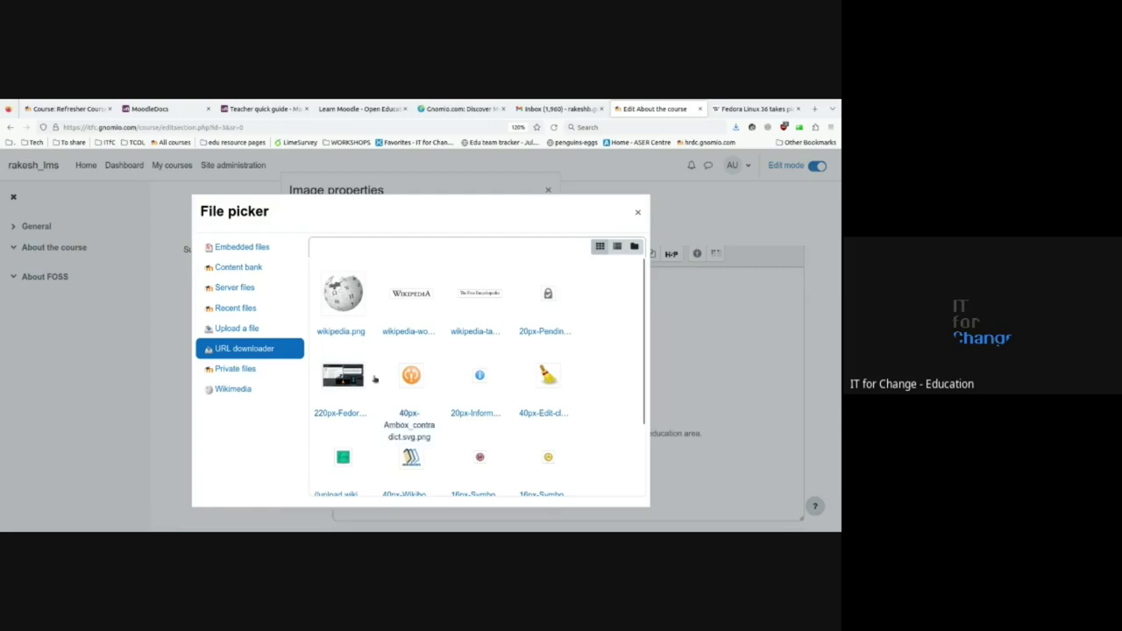
# - Close the File picker without choosing an image and return to the Fedora screenshot's Wikipedia page
pyautogui.scroll(-2, 596, 422)
pyautogui.scroll(2, 597, 422)
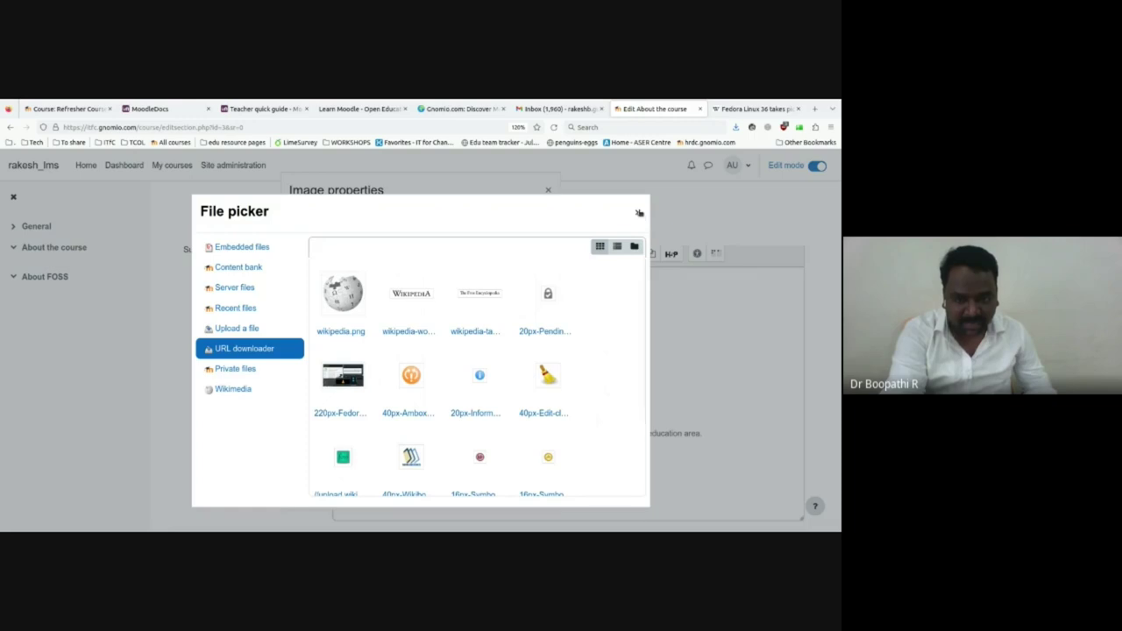
pyautogui.click(638, 213)
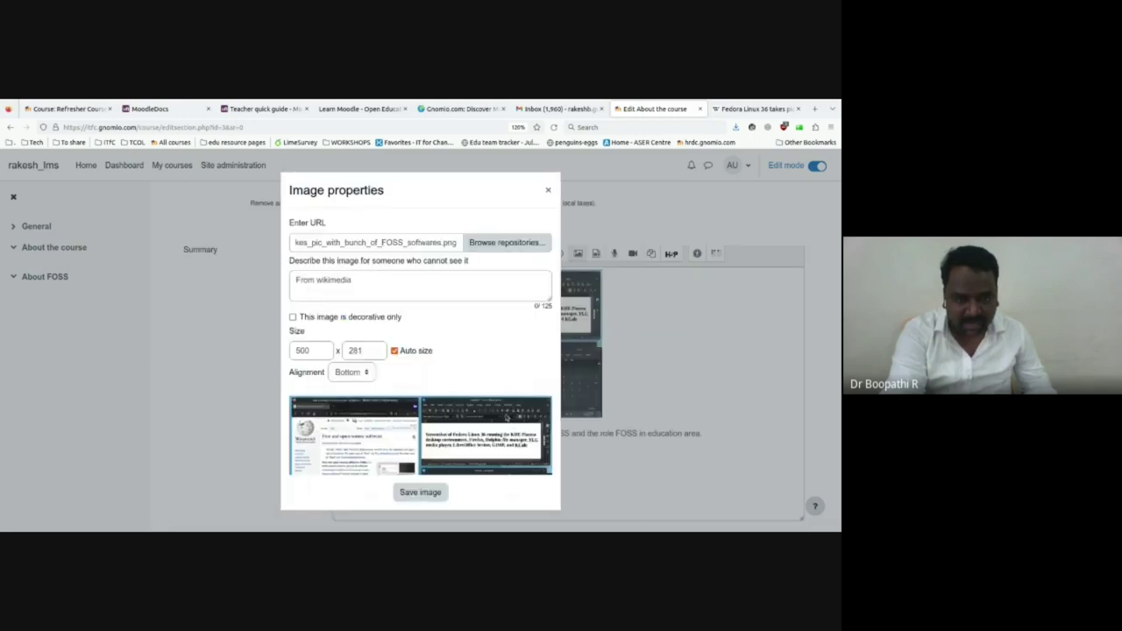
pyautogui.click(722, 112)
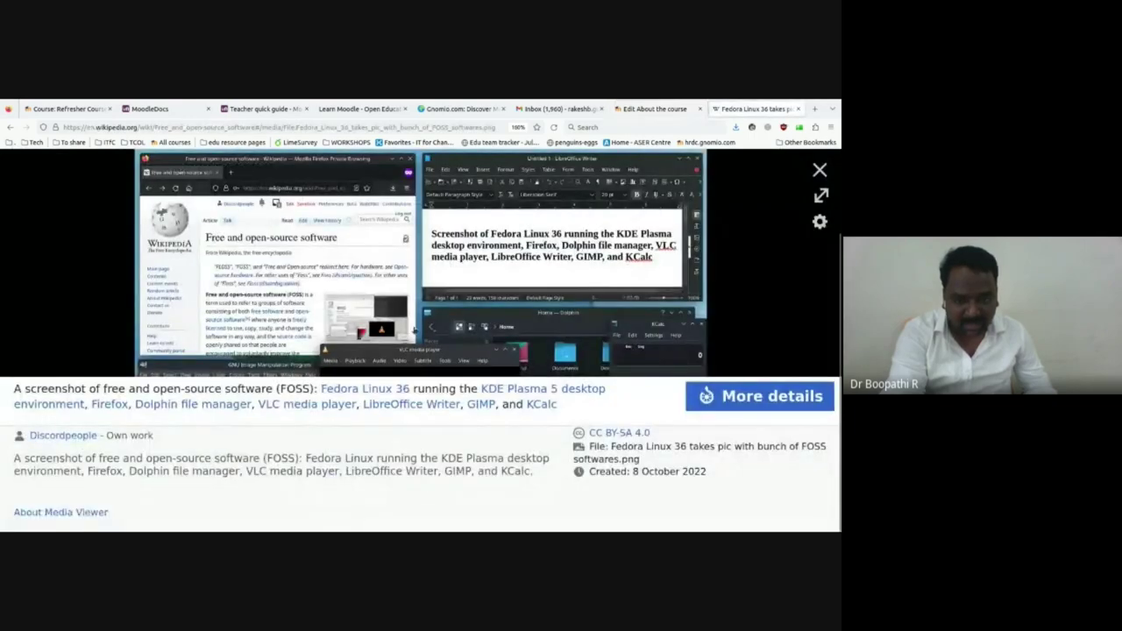
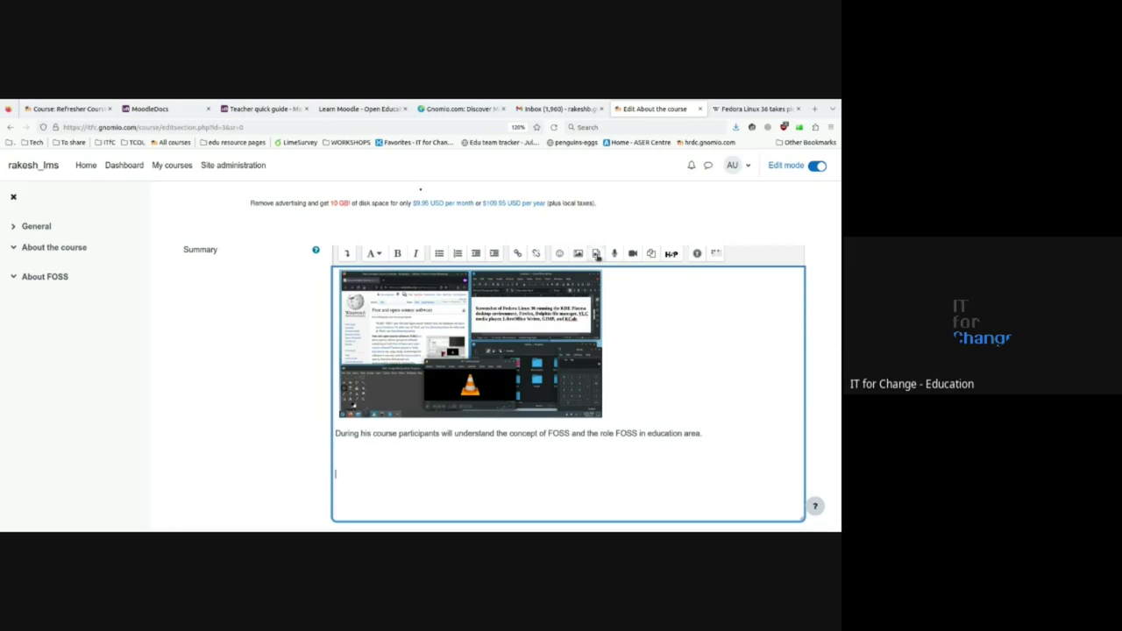
# - From Insert media's Video option in the summary editor, browse repositories for a video source
pyautogui.click(596, 253)
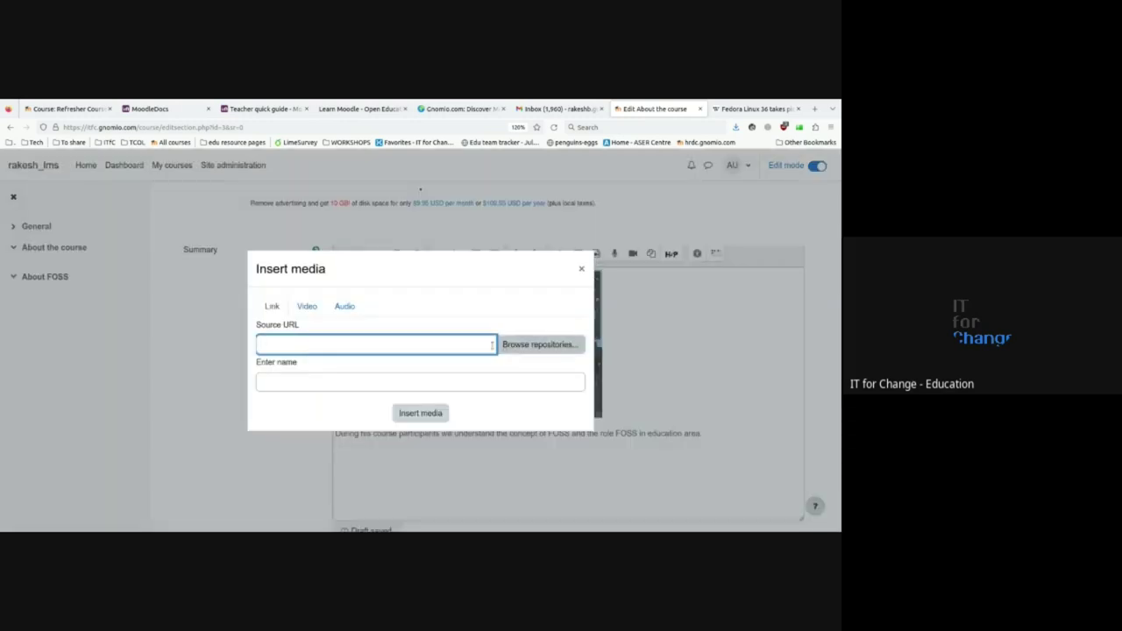
pyautogui.click(309, 306)
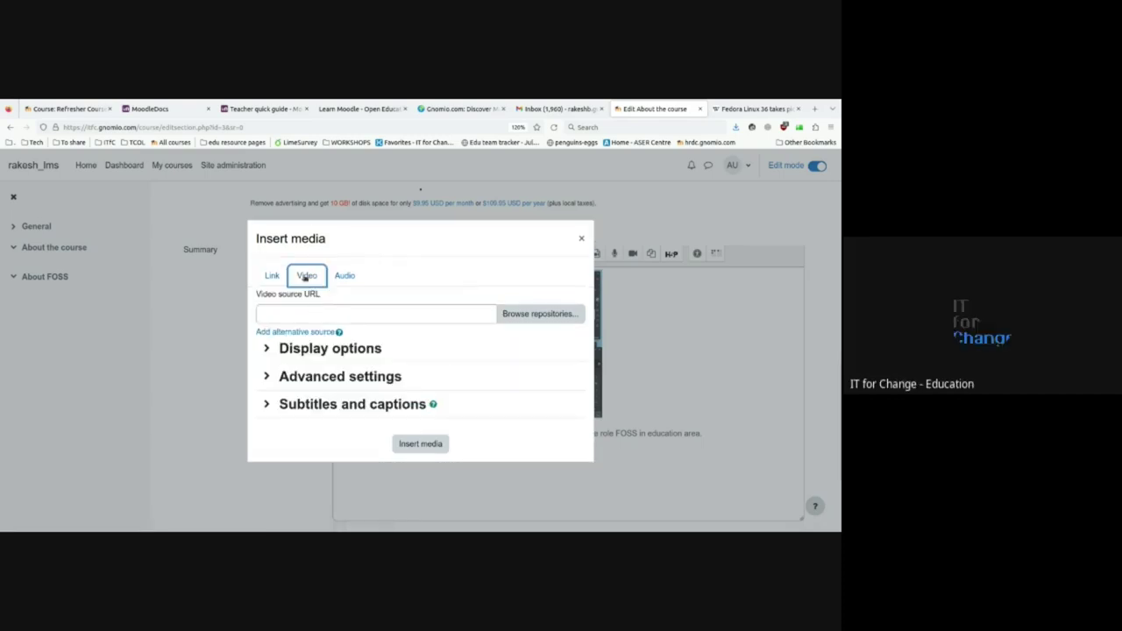
pyautogui.click(287, 314)
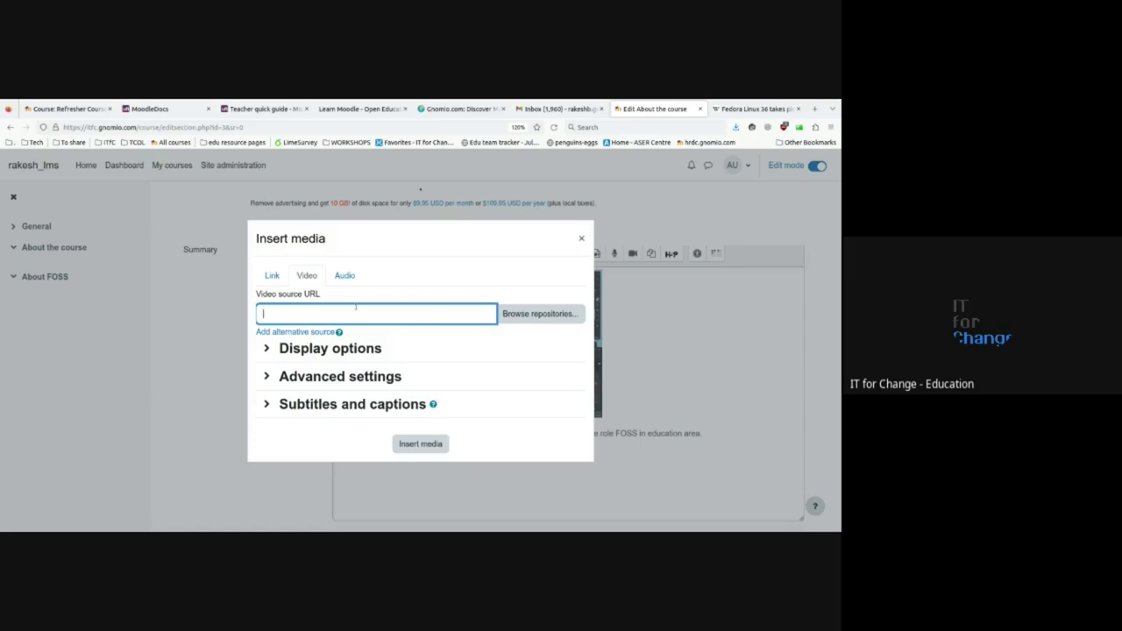
pyautogui.click(524, 313)
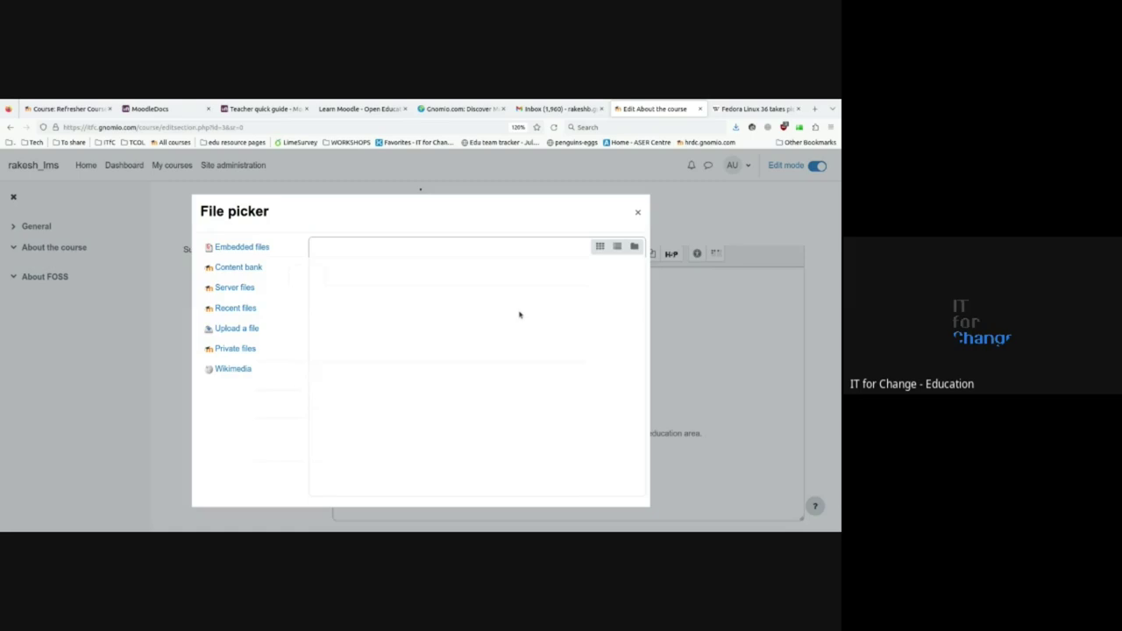
# - Switch the file picker to the Upload a file repository
pyautogui.click(237, 327)
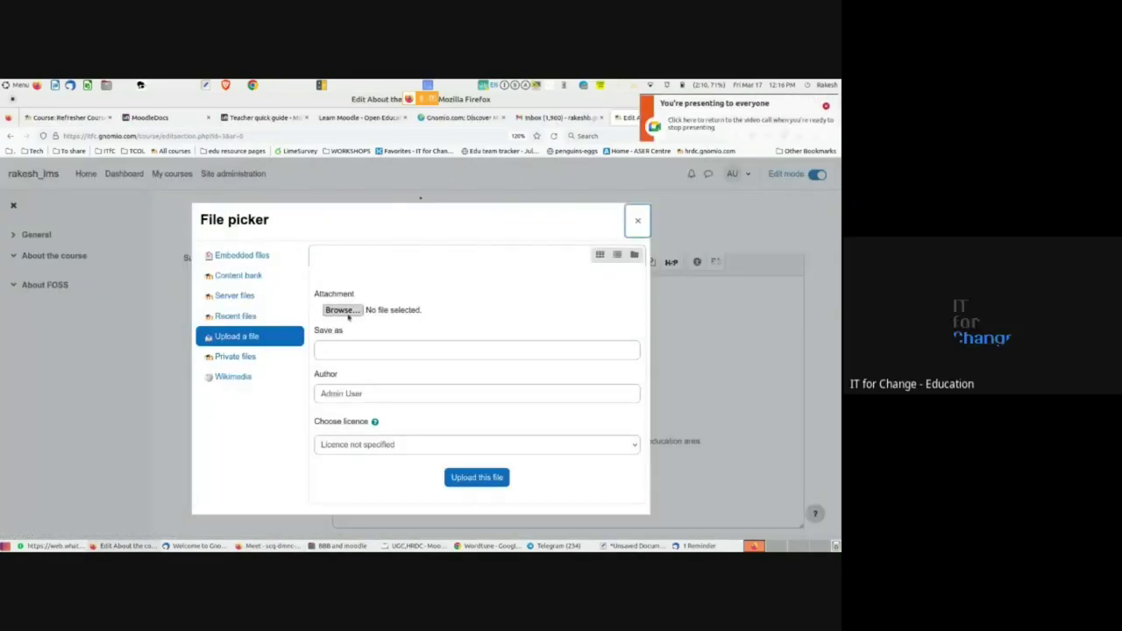
# - Abandon the upload, closing the File Upload, File picker and Insert media dialogs
pyautogui.click(344, 311)
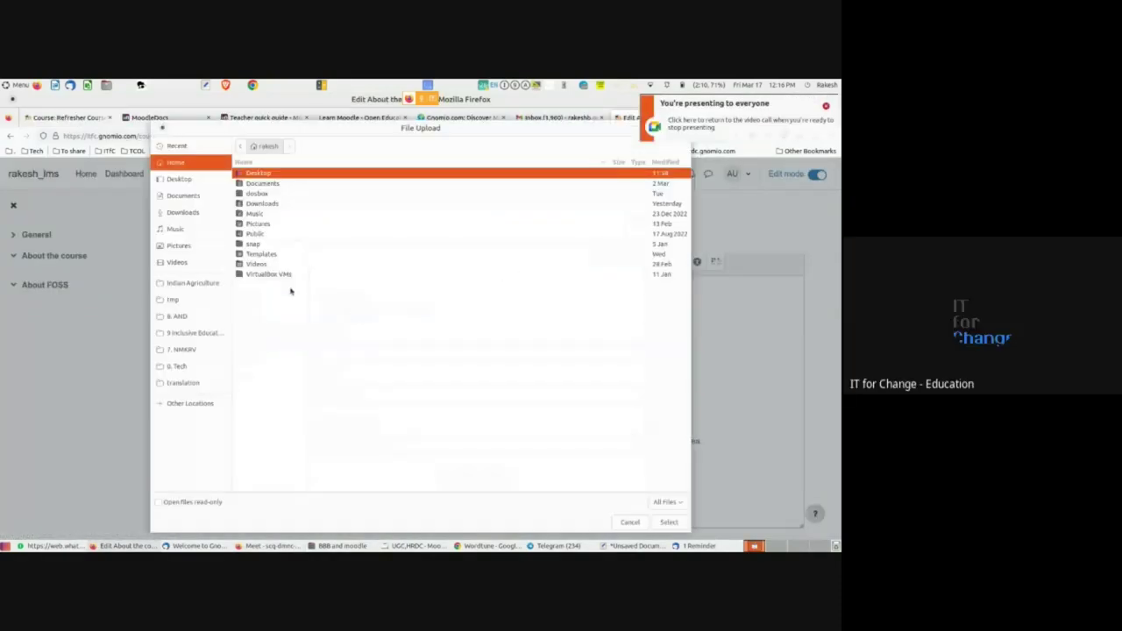
pyautogui.click(630, 521)
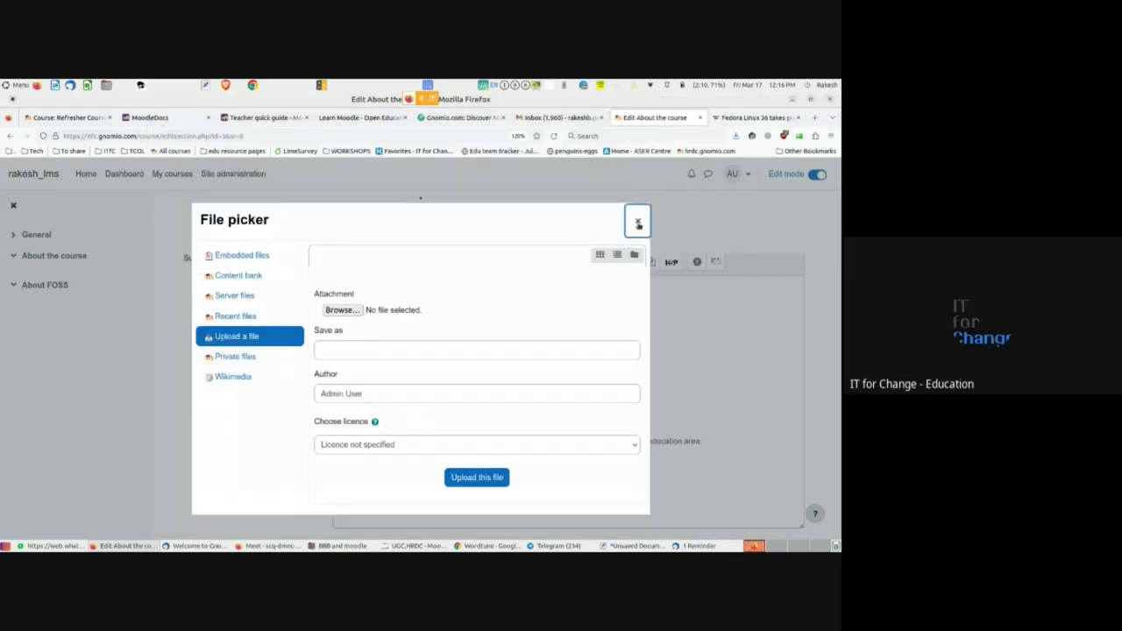
pyautogui.click(638, 220)
pyautogui.click(581, 247)
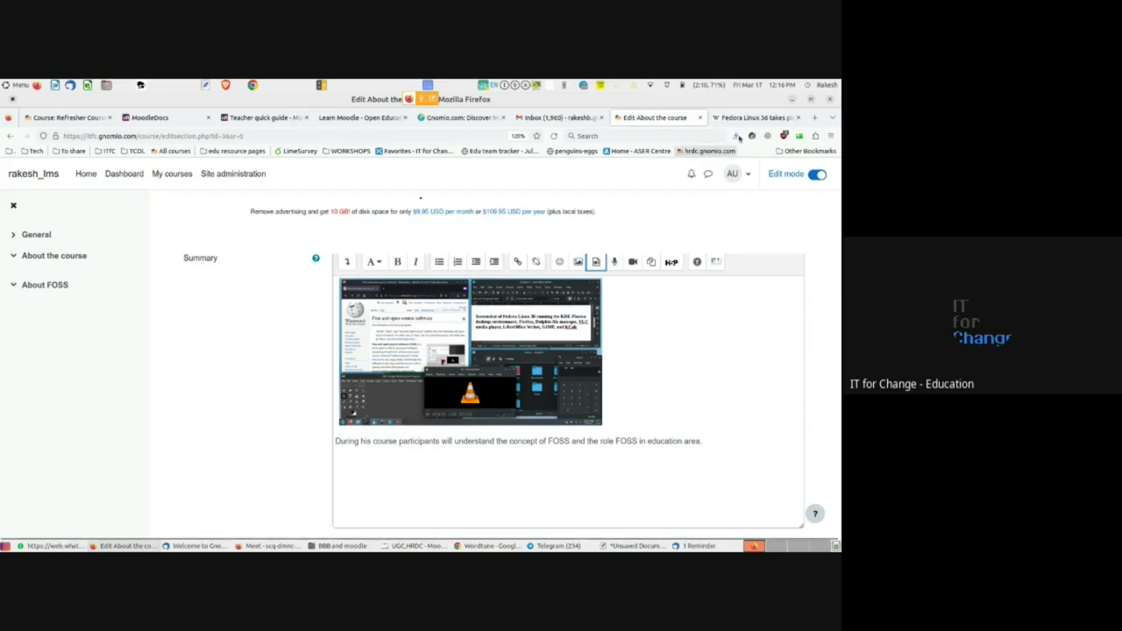
# - In a new tab, search YouTube for 'about FOSS' and play the first result
pyautogui.click(815, 118)
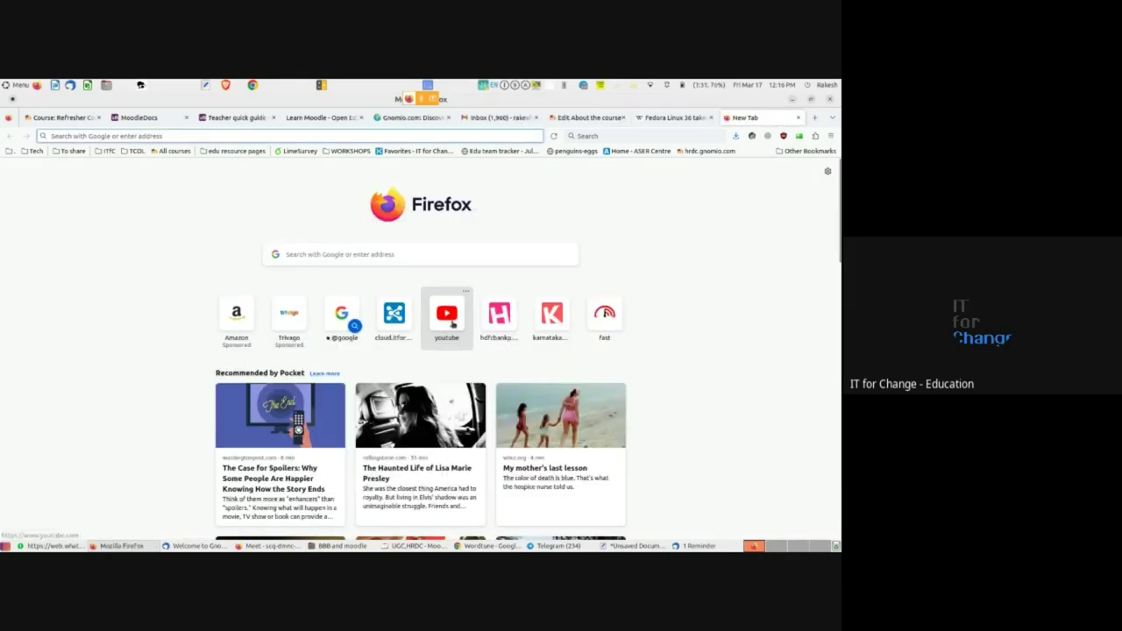
pyautogui.click(449, 318)
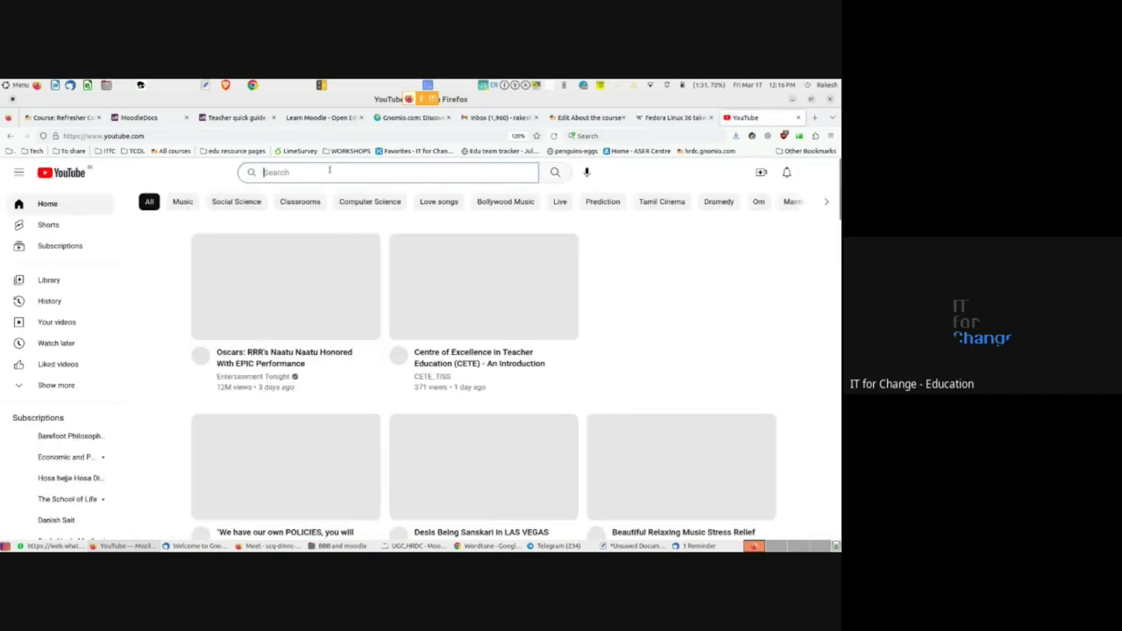
pyautogui.click(329, 172)
pyautogui.write('about FOSS')
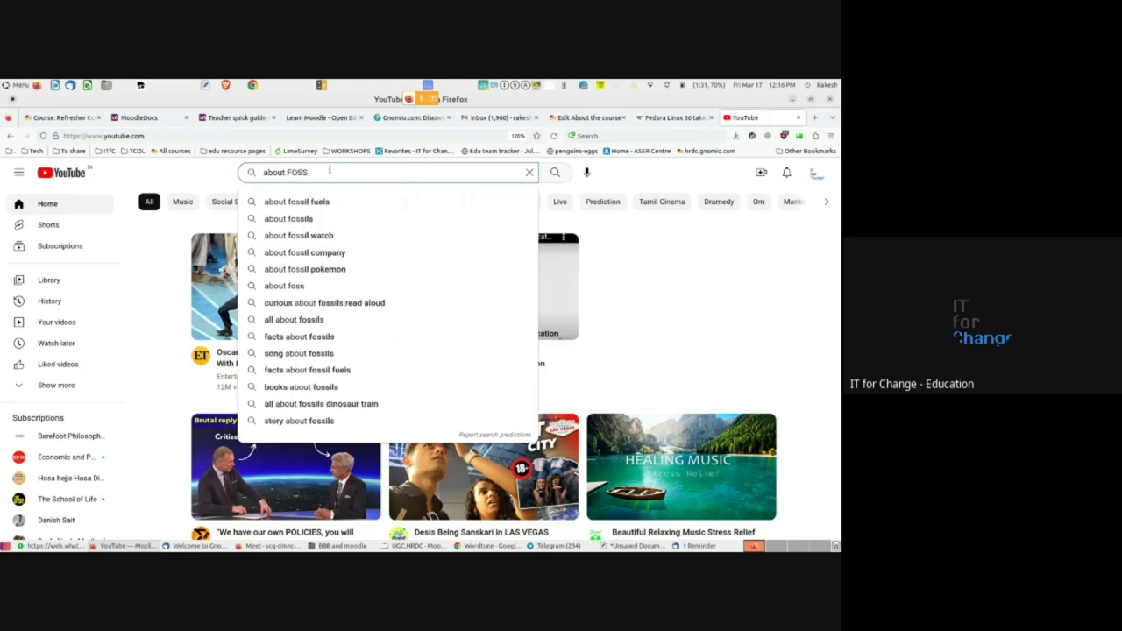
pyautogui.press('Return')
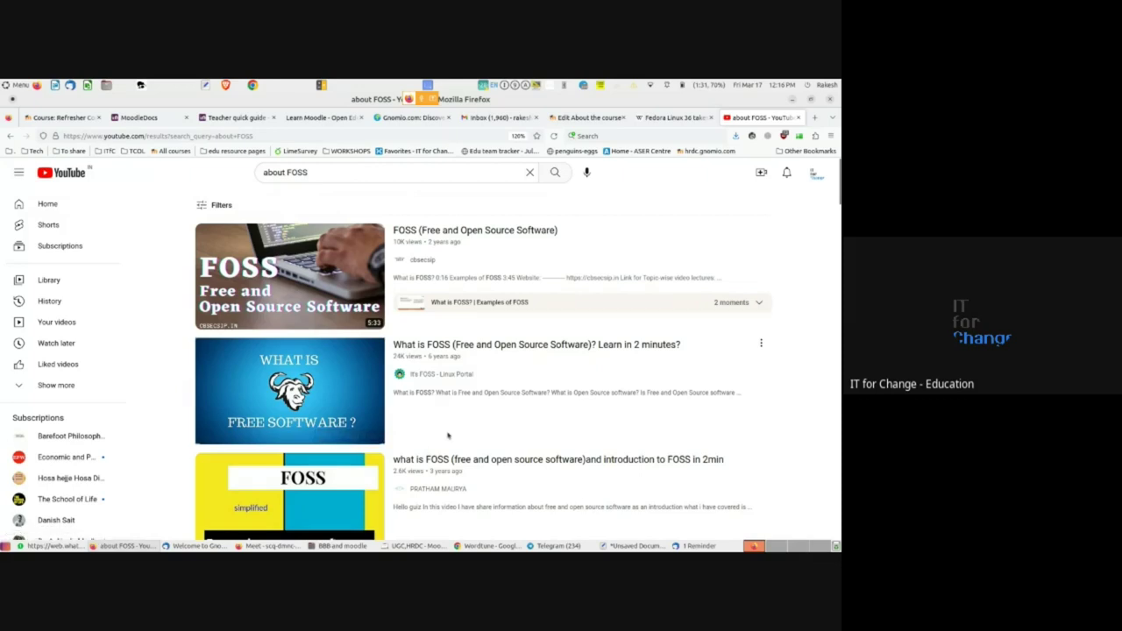
pyautogui.click(488, 235)
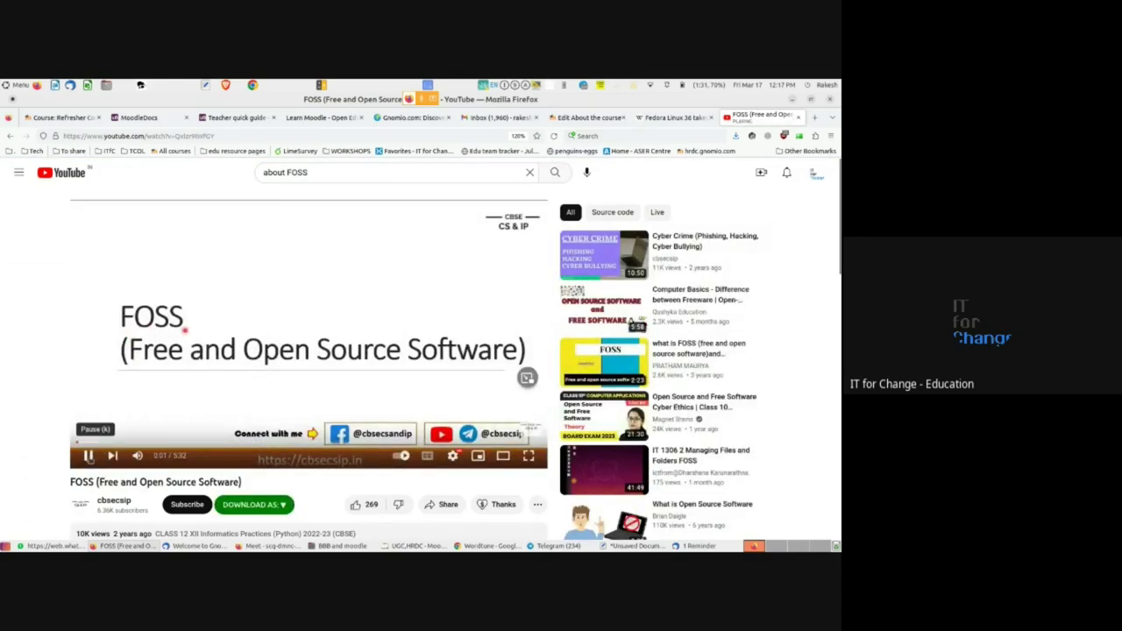
# - Pause the FOSS video and copy its web address from the address bar
pyautogui.click(89, 456)
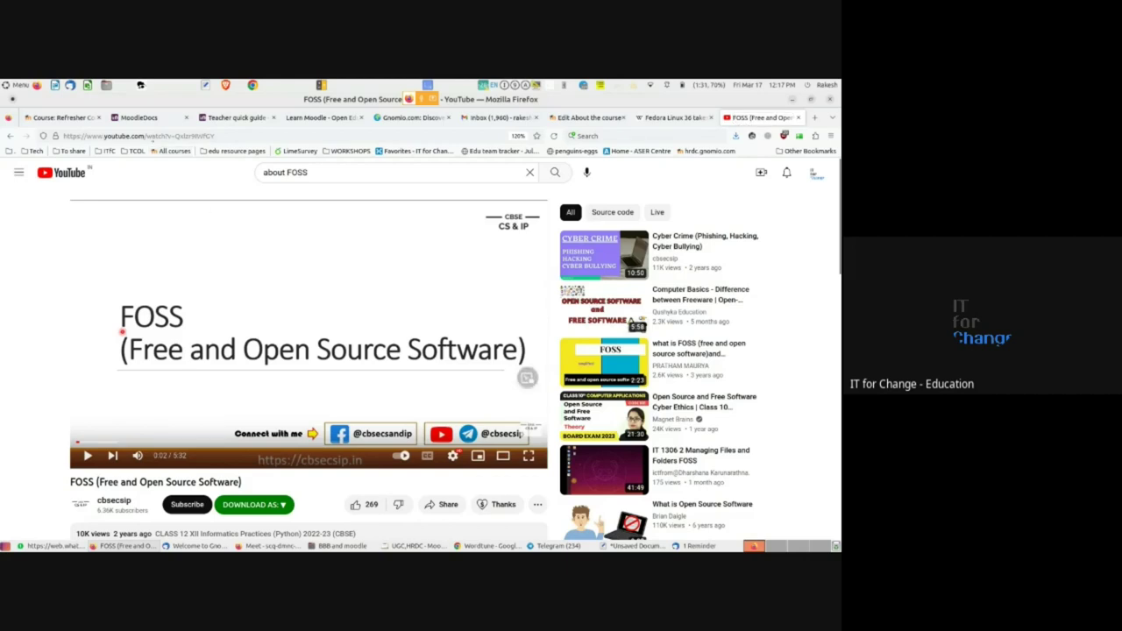
pyautogui.click(151, 136)
pyautogui.rightClick(152, 138)
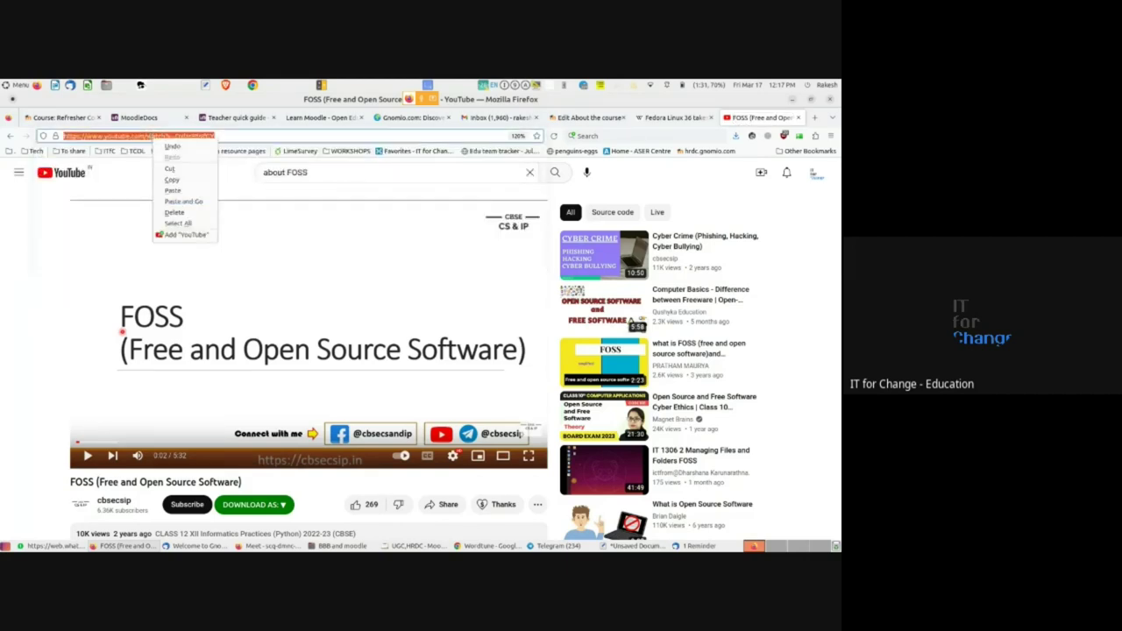
pyautogui.click(174, 181)
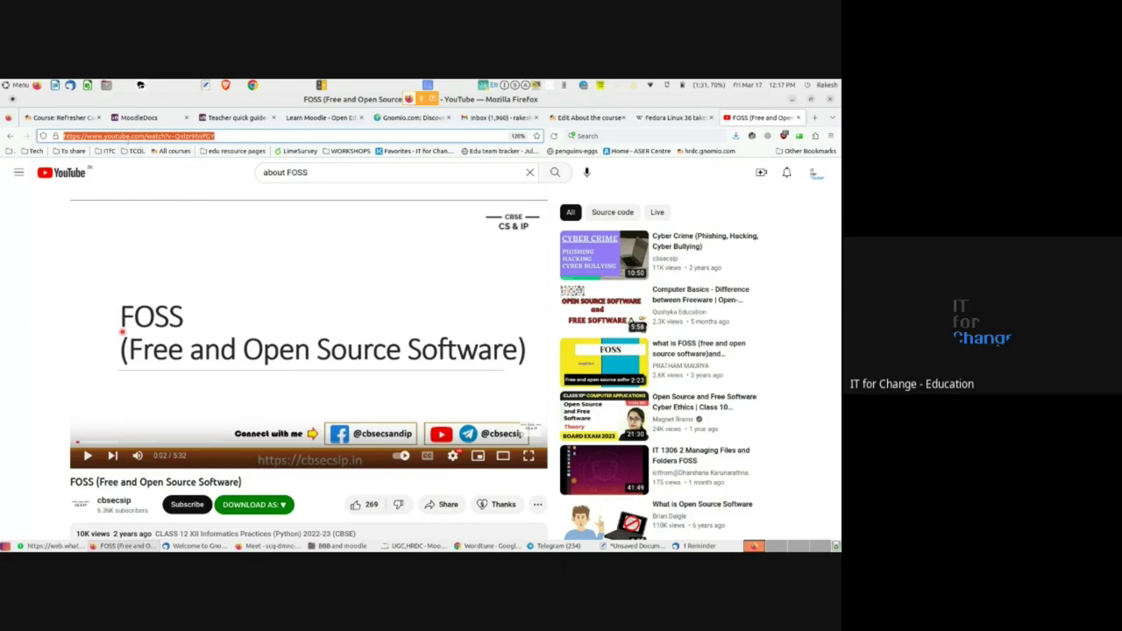
# - Copy the video's short share link and go back to the Moodle tab
pyautogui.scroll(-1, 405, 423)
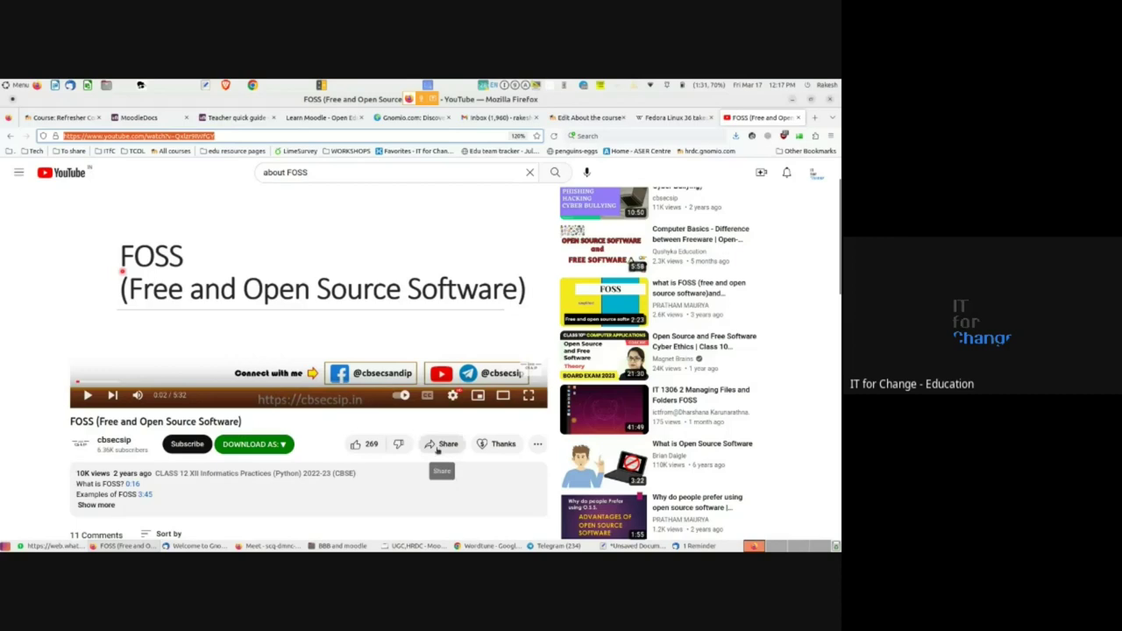
pyautogui.click(437, 447)
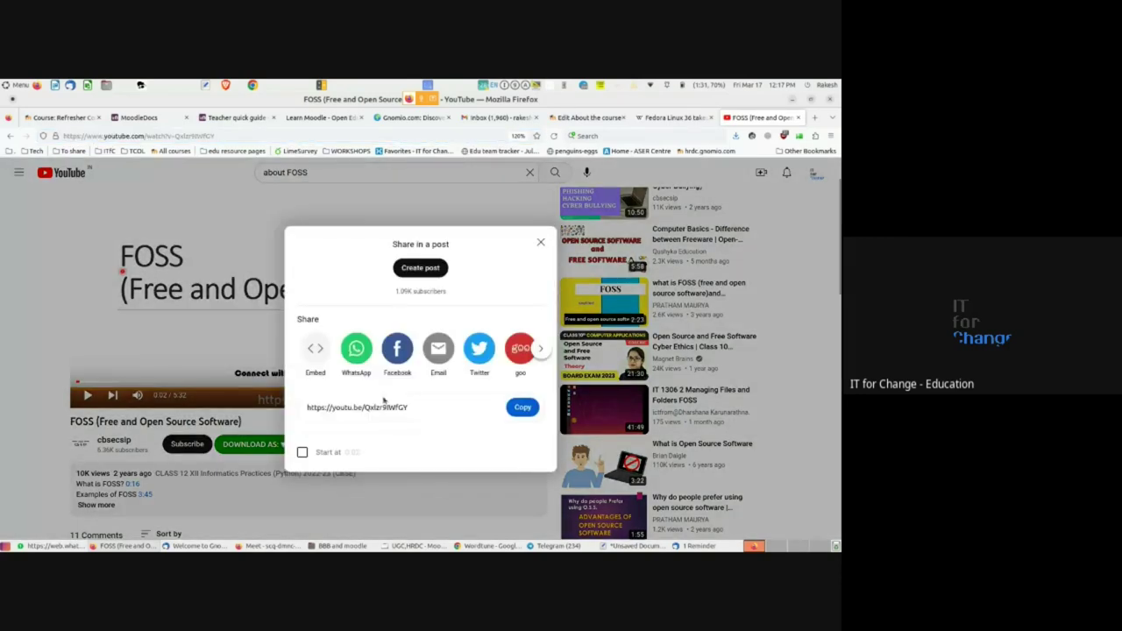
pyautogui.click(522, 407)
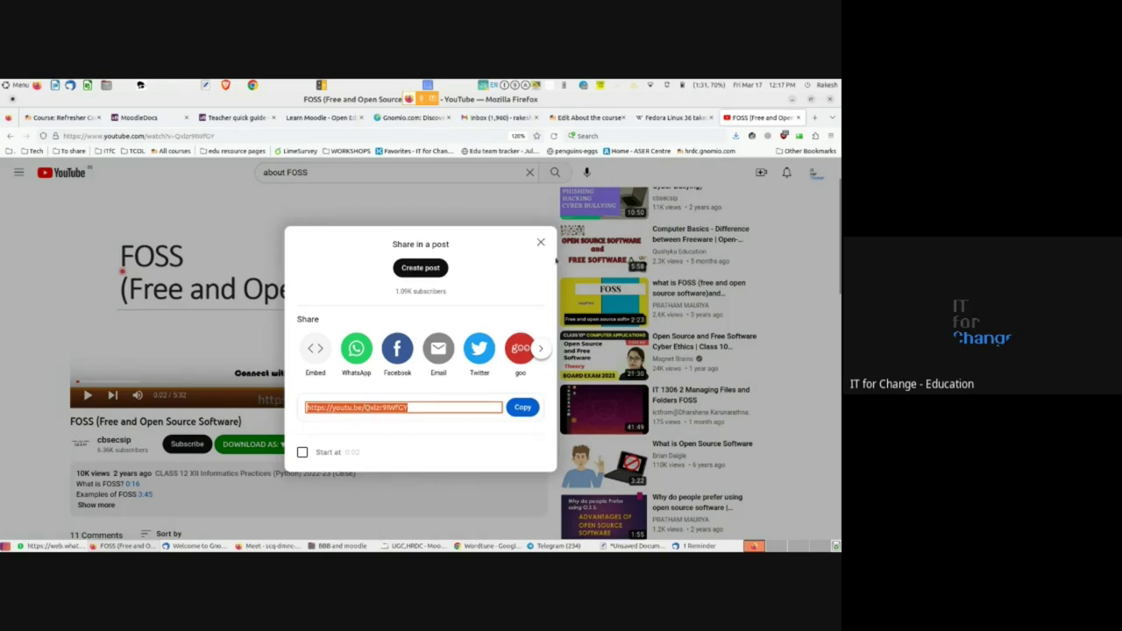
pyautogui.click(540, 242)
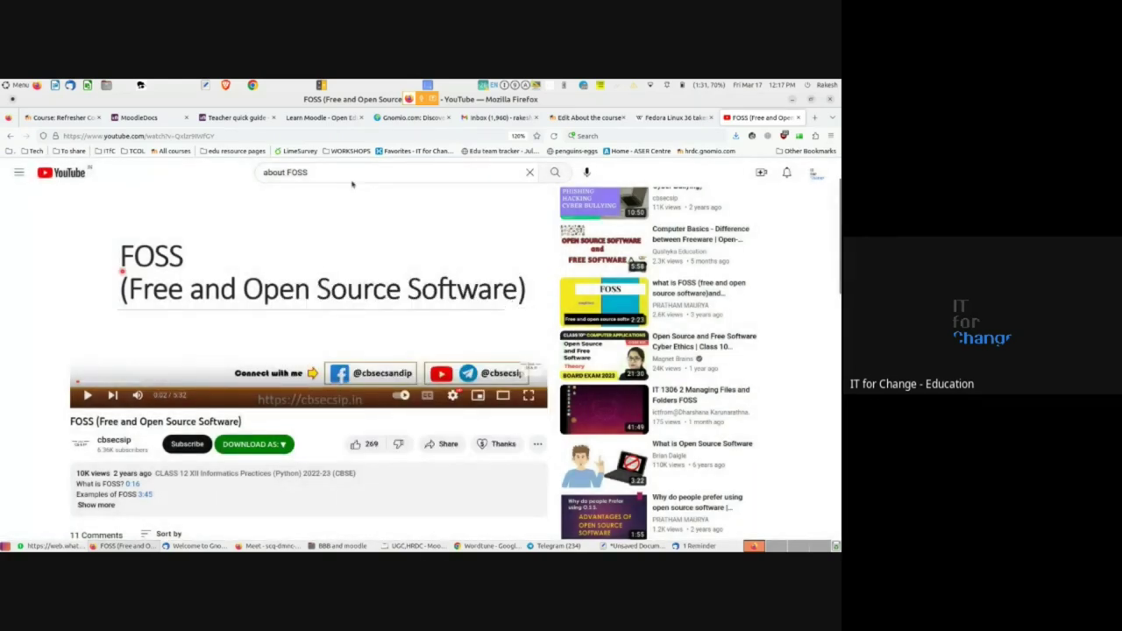
pyautogui.click(588, 118)
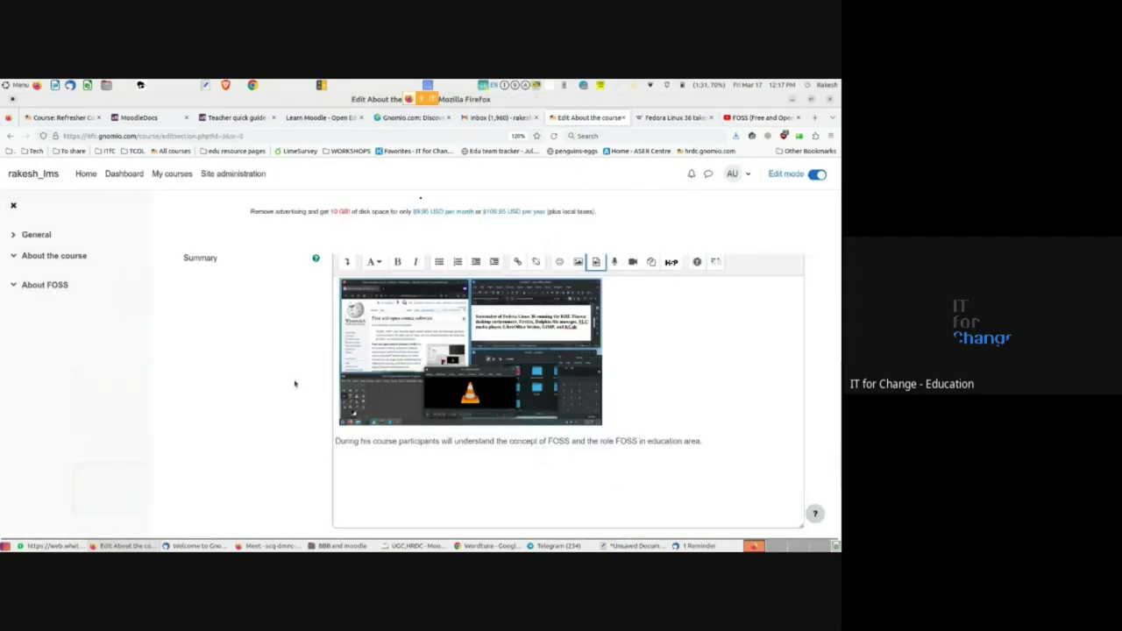
# - Embed the copied YouTube FOSS link as a video below the summary paragraph
pyautogui.click(354, 467)
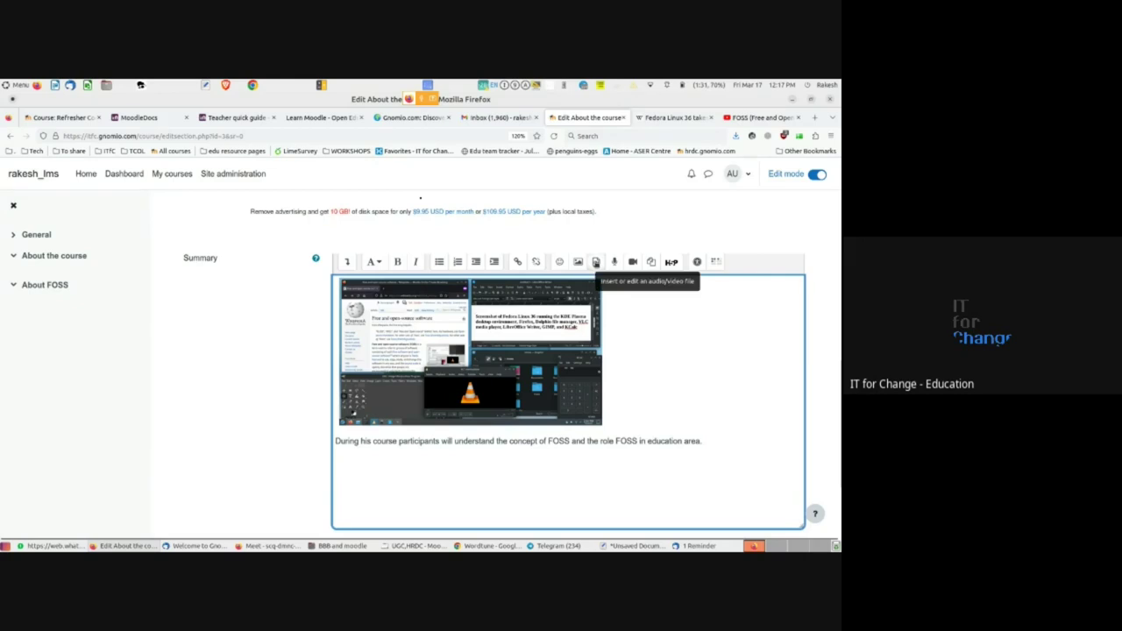
pyautogui.click(596, 261)
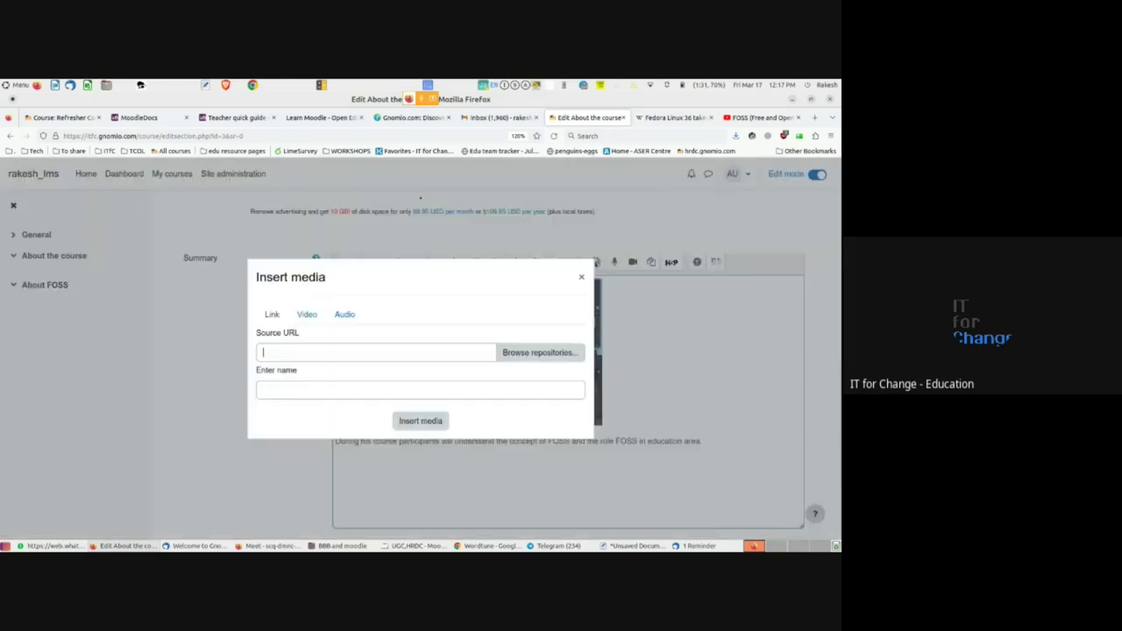
pyautogui.click(303, 316)
pyautogui.click(296, 322)
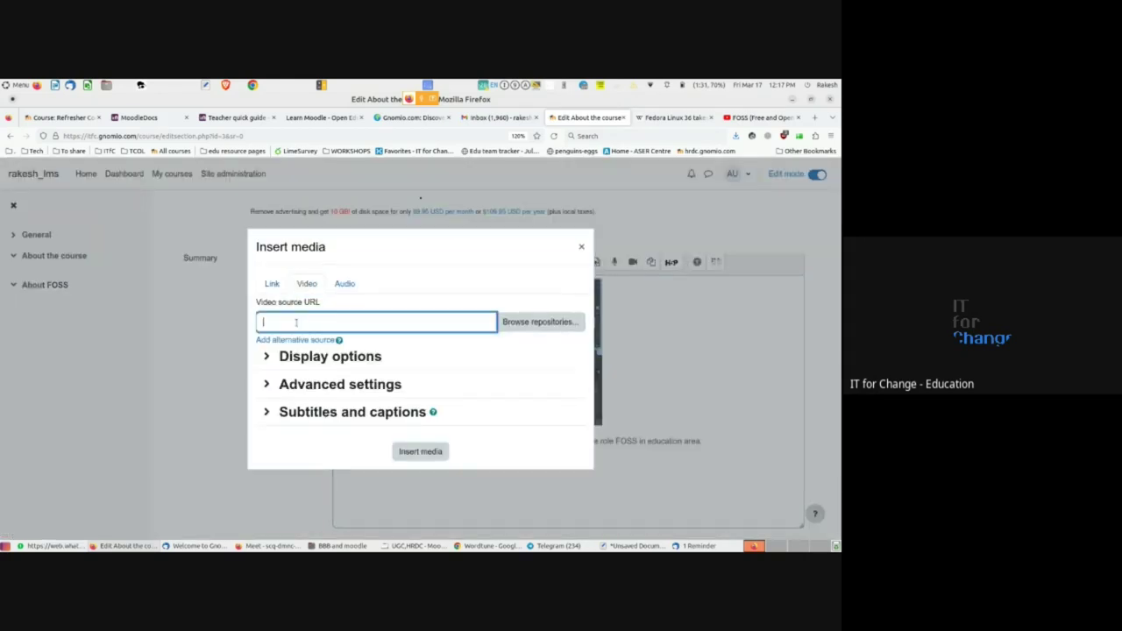
pyautogui.hotkey('ctrl', 'v')
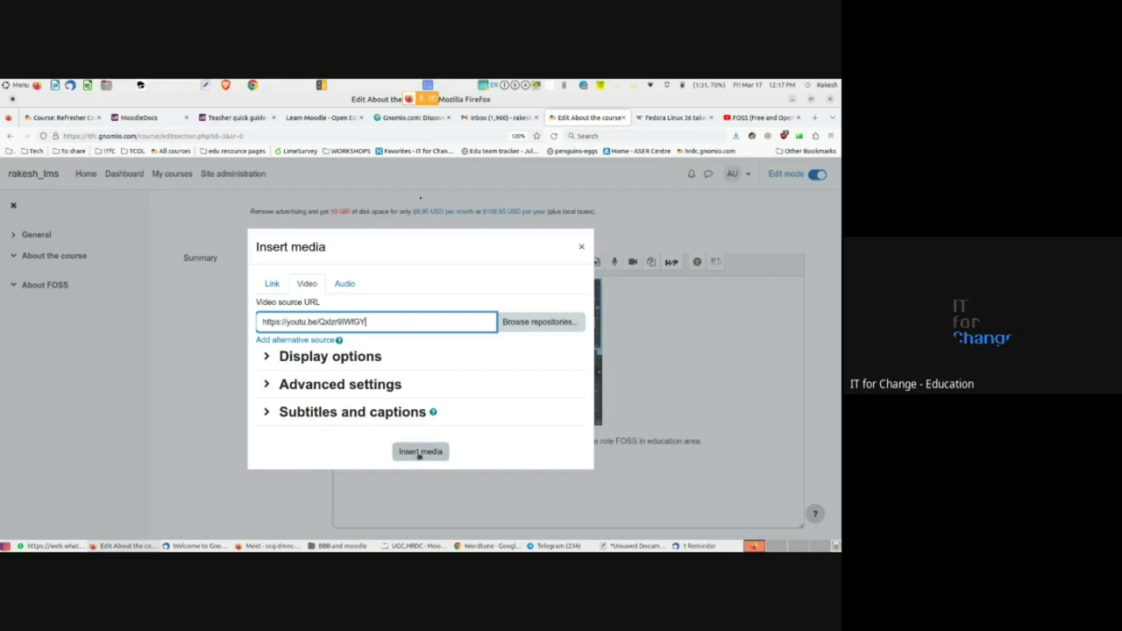
pyautogui.click(267, 356)
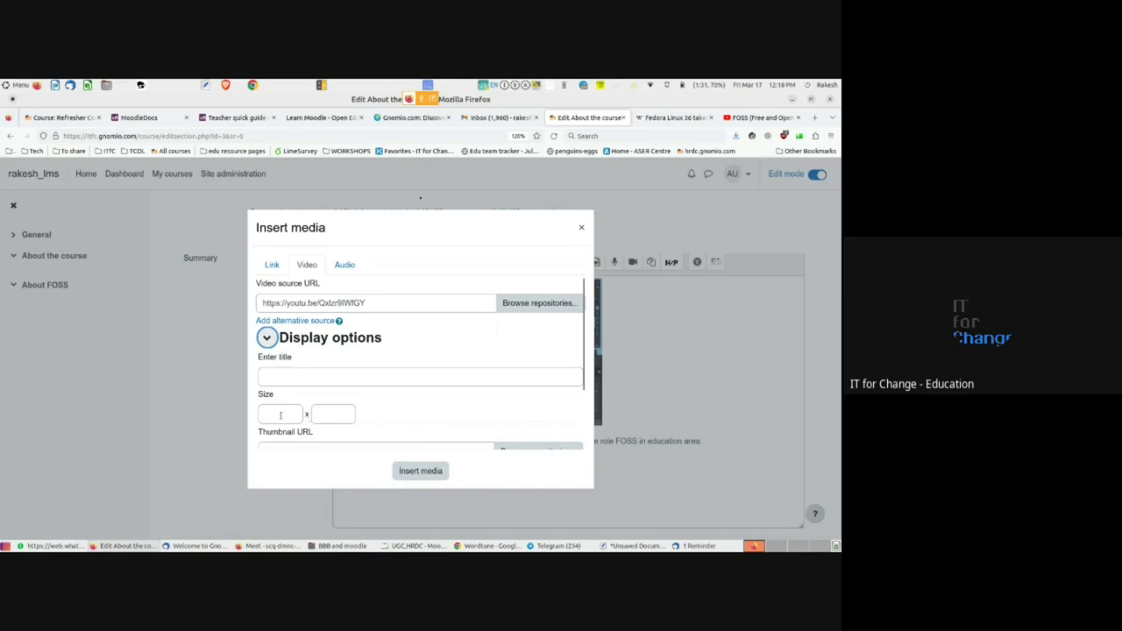
pyautogui.click(267, 339)
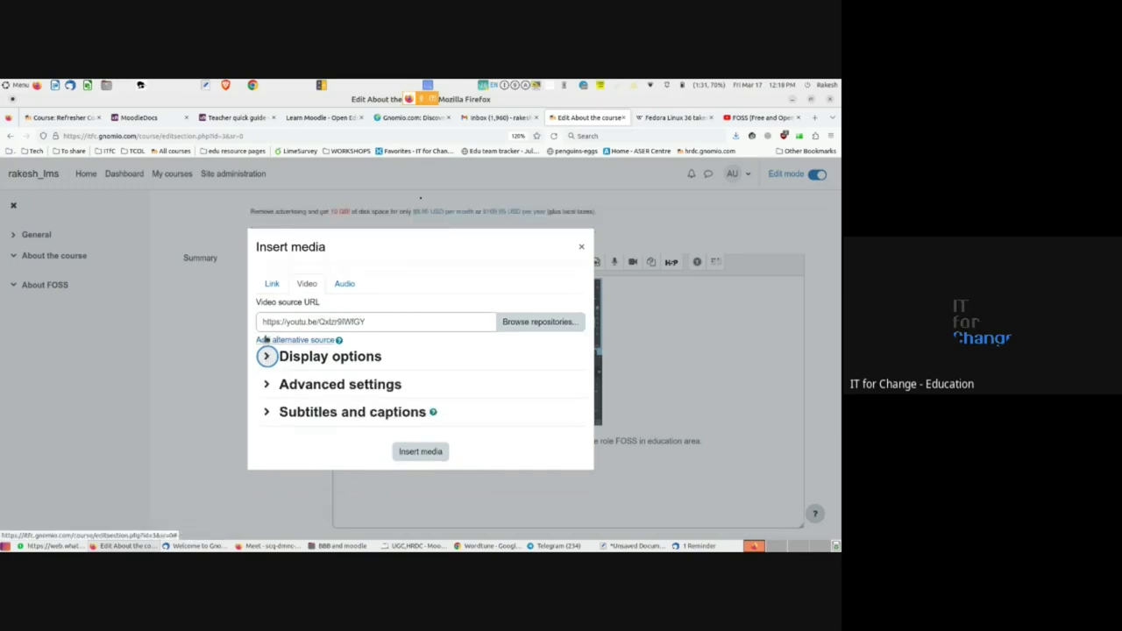
pyautogui.click(268, 385)
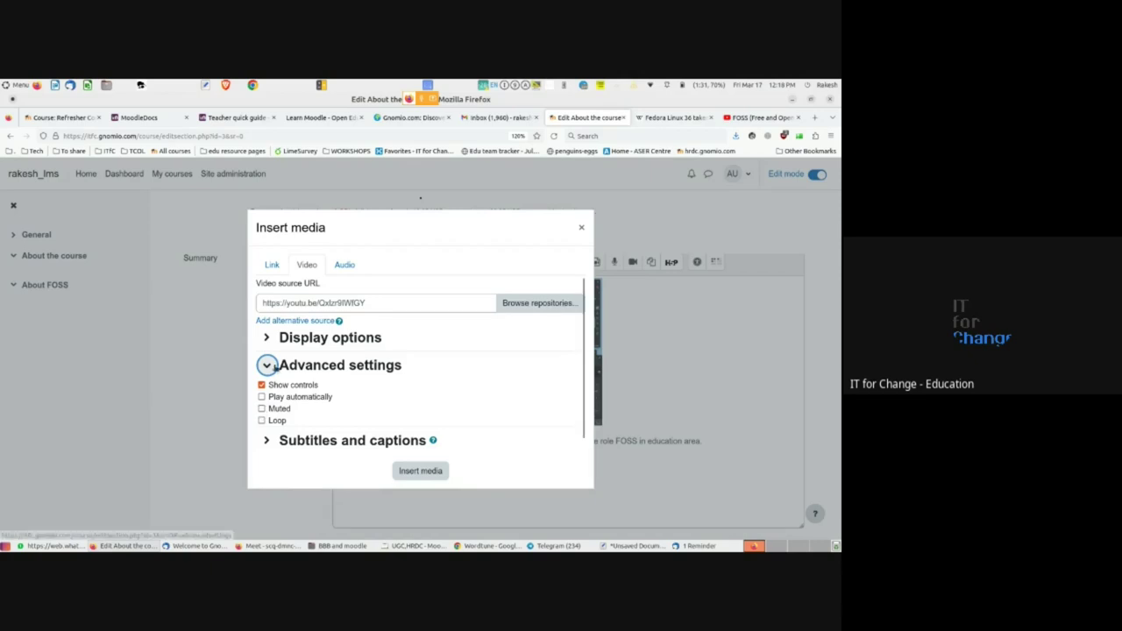
pyautogui.click(267, 370)
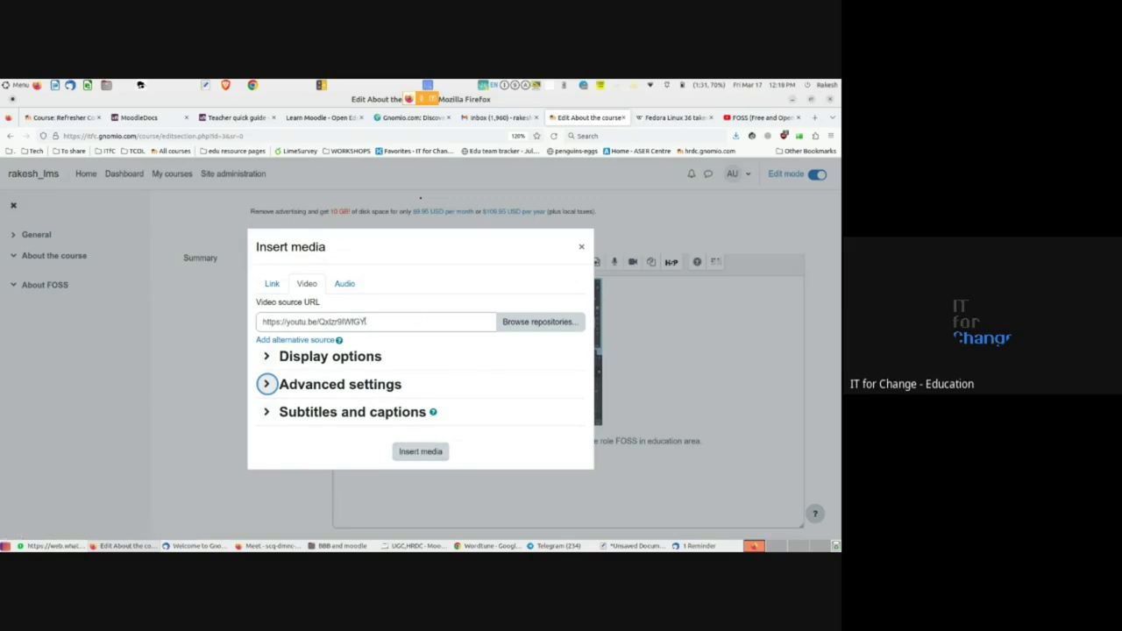
pyautogui.click(413, 452)
pyautogui.scroll(-3, 288, 446)
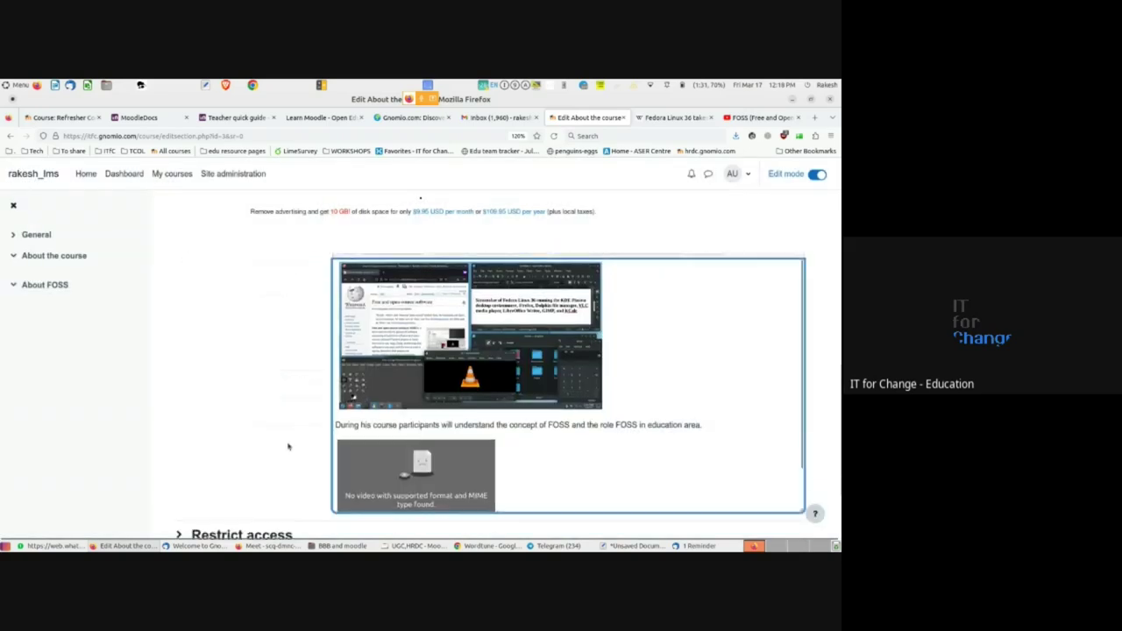
# - Save the About the course summary changes with the embedded video
pyautogui.scroll(1, 654, 418)
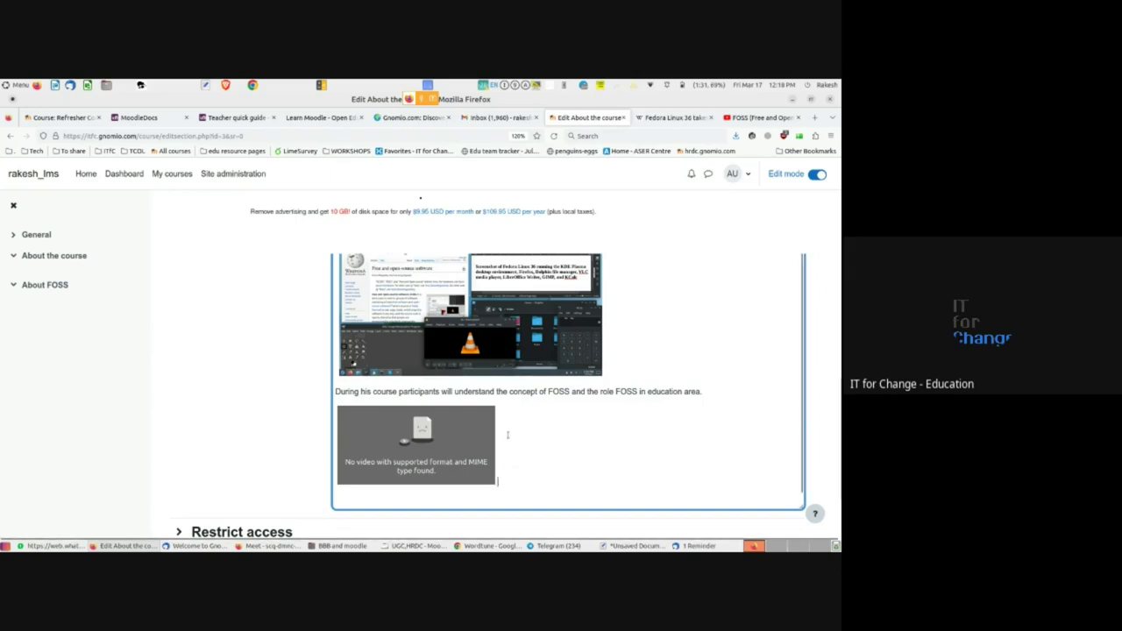
pyautogui.scroll(-1, 507, 435)
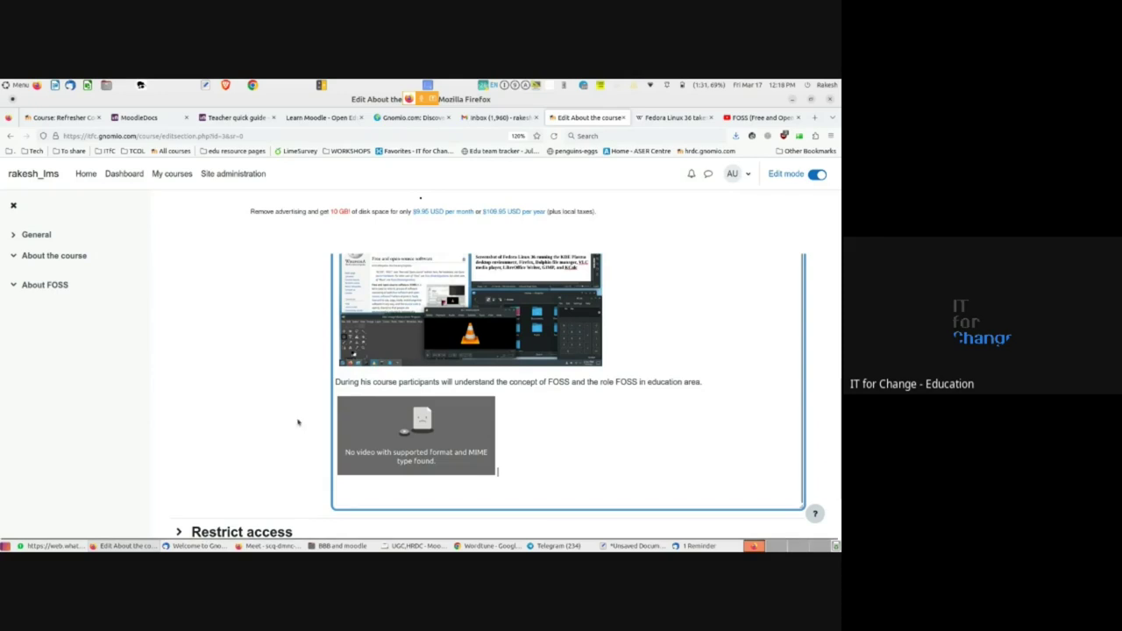
pyautogui.scroll(-2, 298, 423)
pyautogui.scroll(-2, 298, 423)
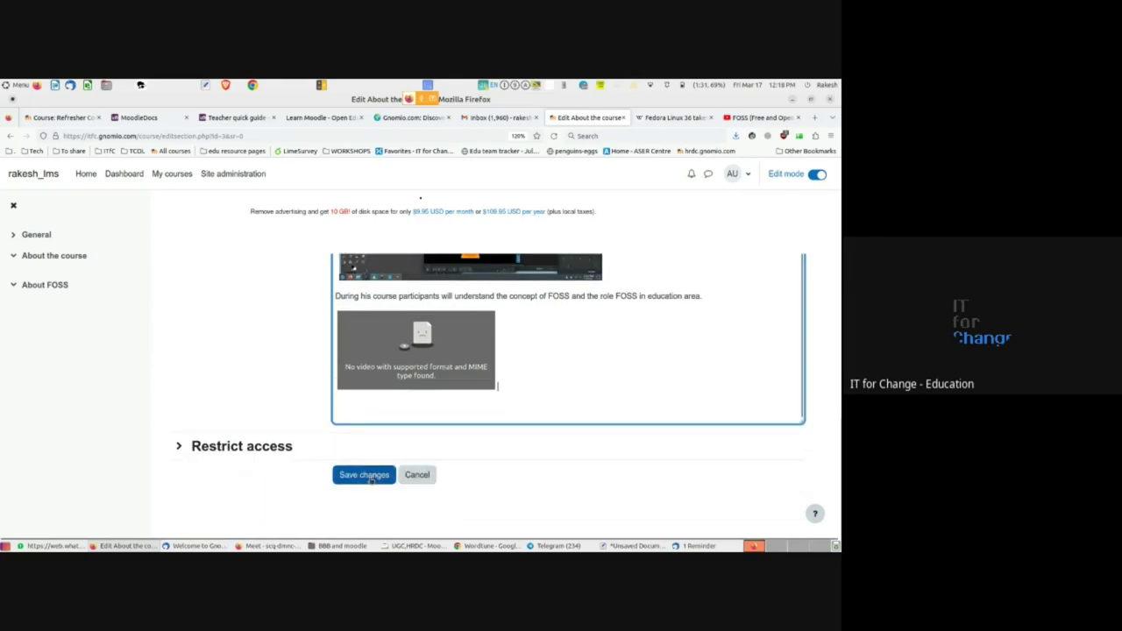
pyautogui.click(370, 478)
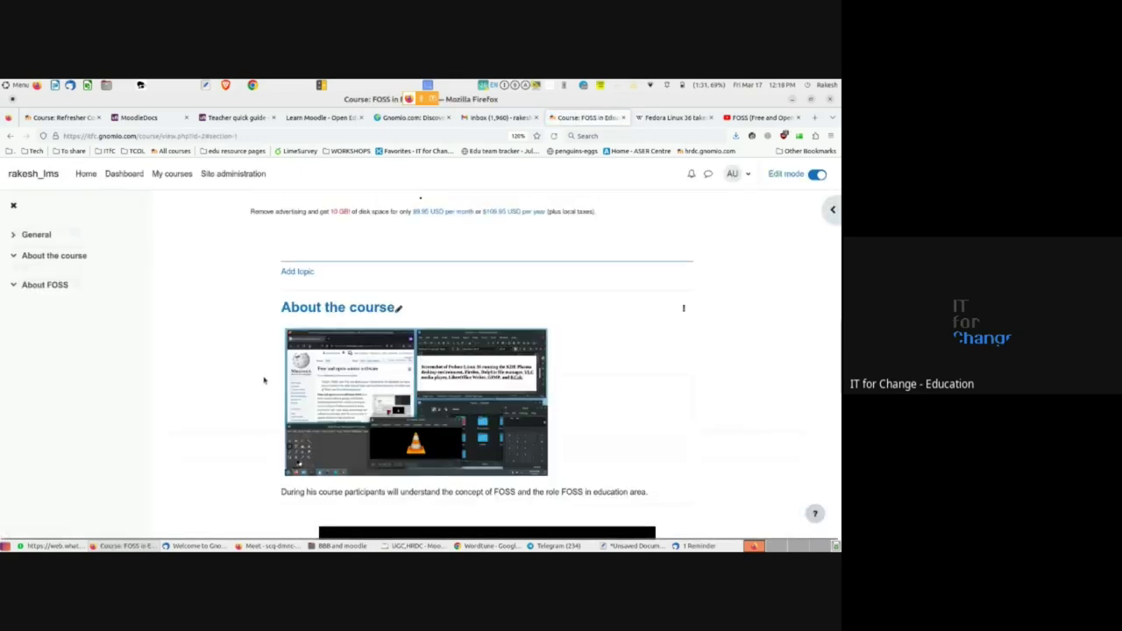
pyautogui.scroll(-3, 263, 381)
pyautogui.scroll(6, 264, 380)
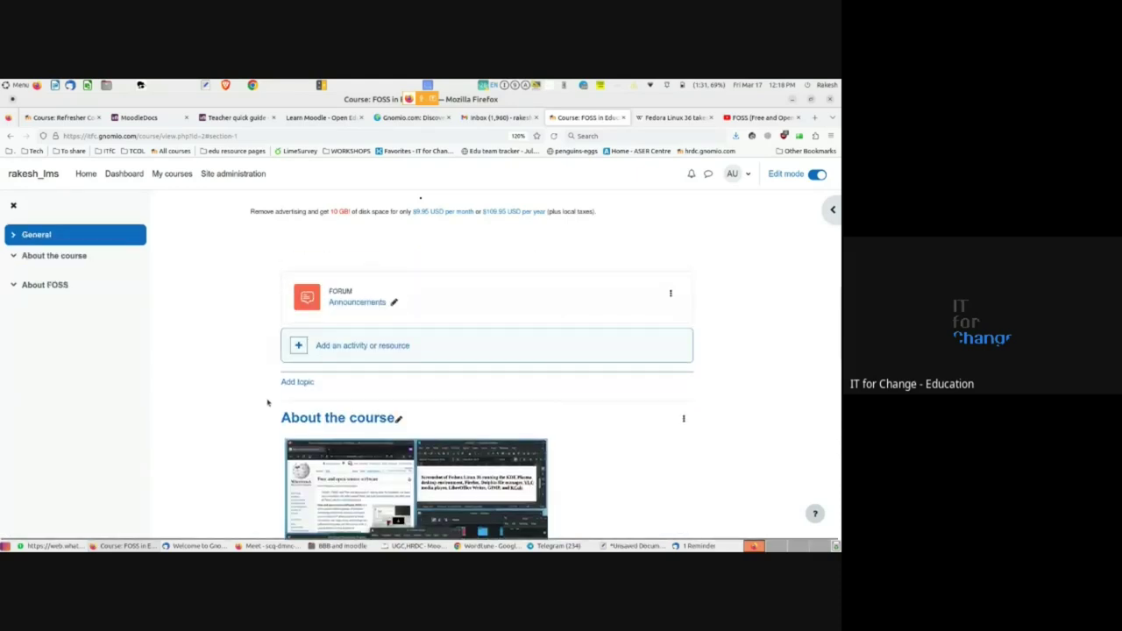
pyautogui.scroll(-4, 268, 384)
pyautogui.tripleClick(296, 383)
pyautogui.scroll(1, 372, 312)
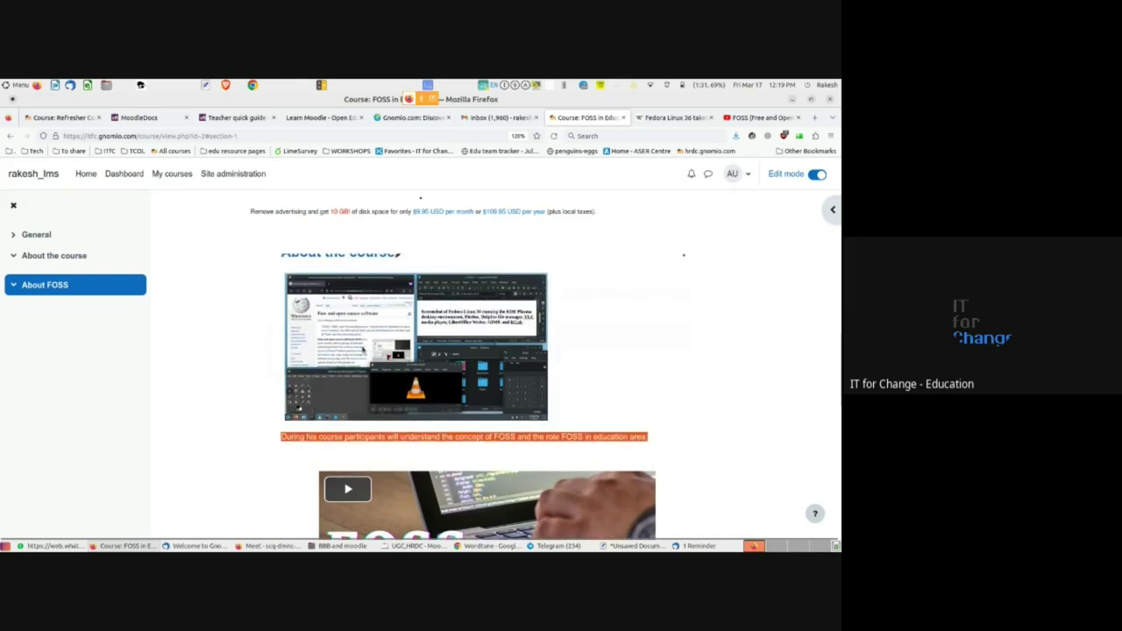
pyautogui.scroll(-4, 362, 349)
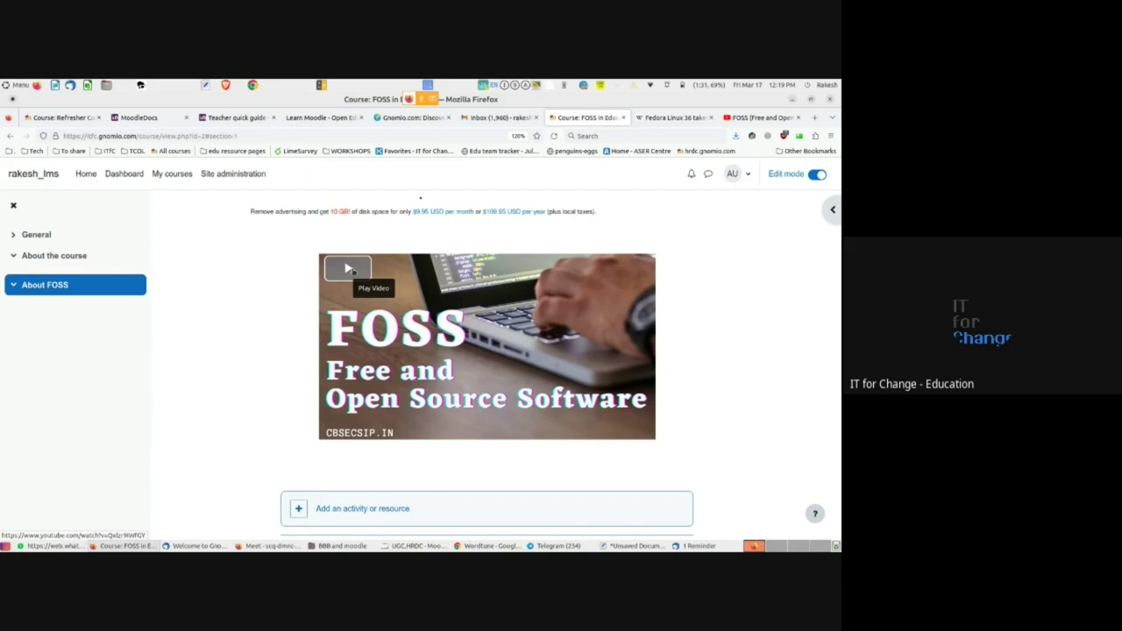
# - Play the embedded FOSS video on the course page briefly, then pause it
pyautogui.click(751, 123)
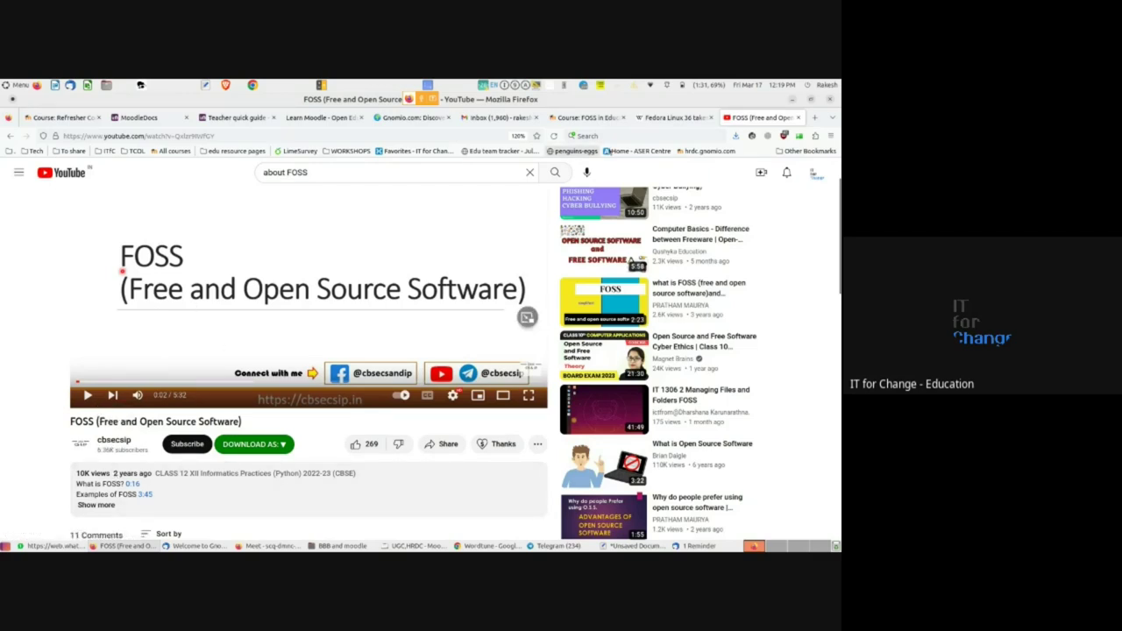
pyautogui.click(587, 117)
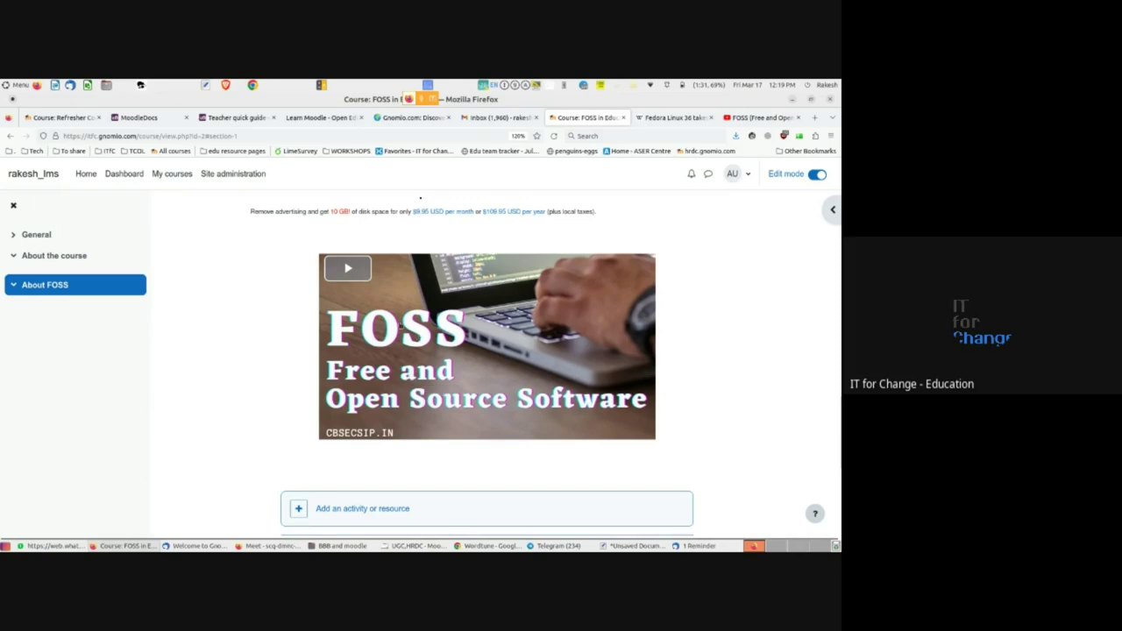
pyautogui.click(355, 275)
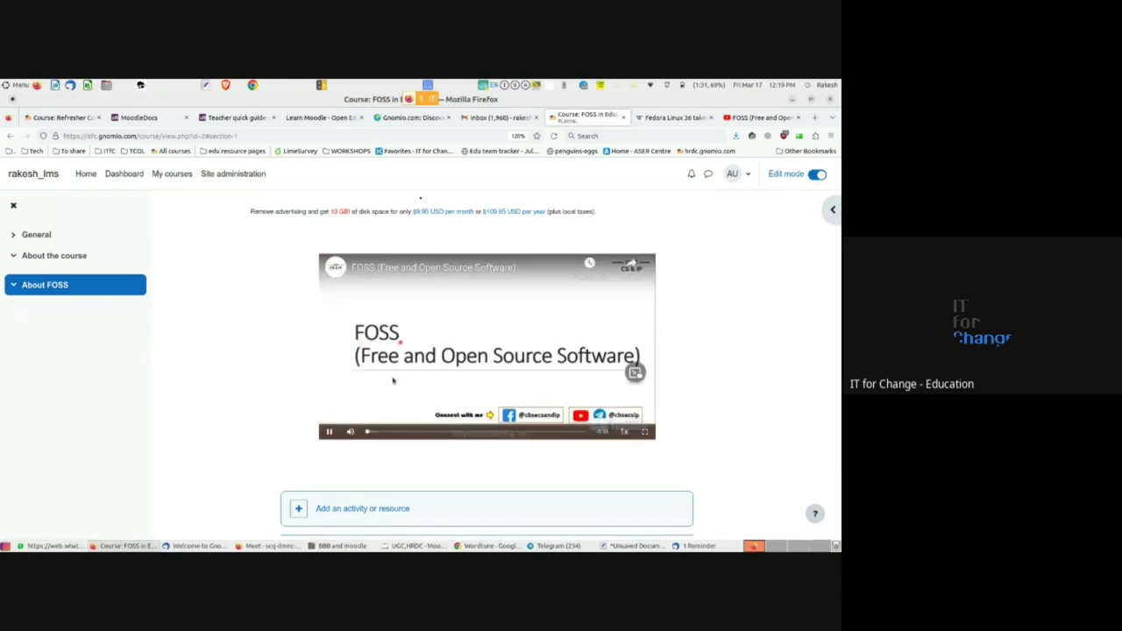
pyautogui.scroll(5, 279, 355)
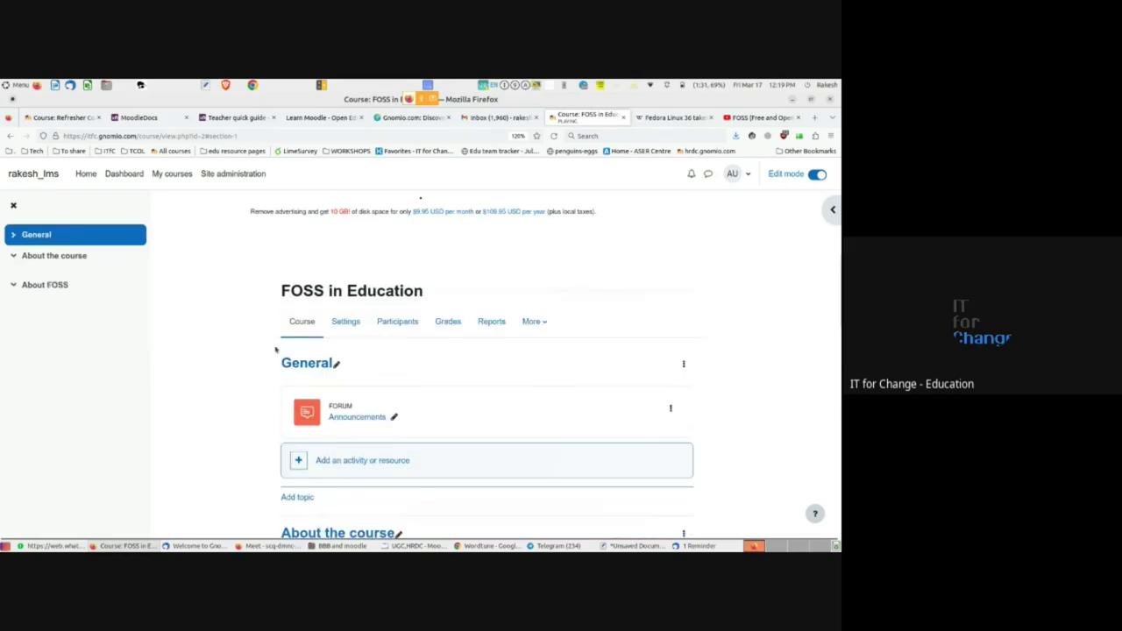
pyautogui.scroll(-3, 278, 354)
pyautogui.scroll(-2, 279, 355)
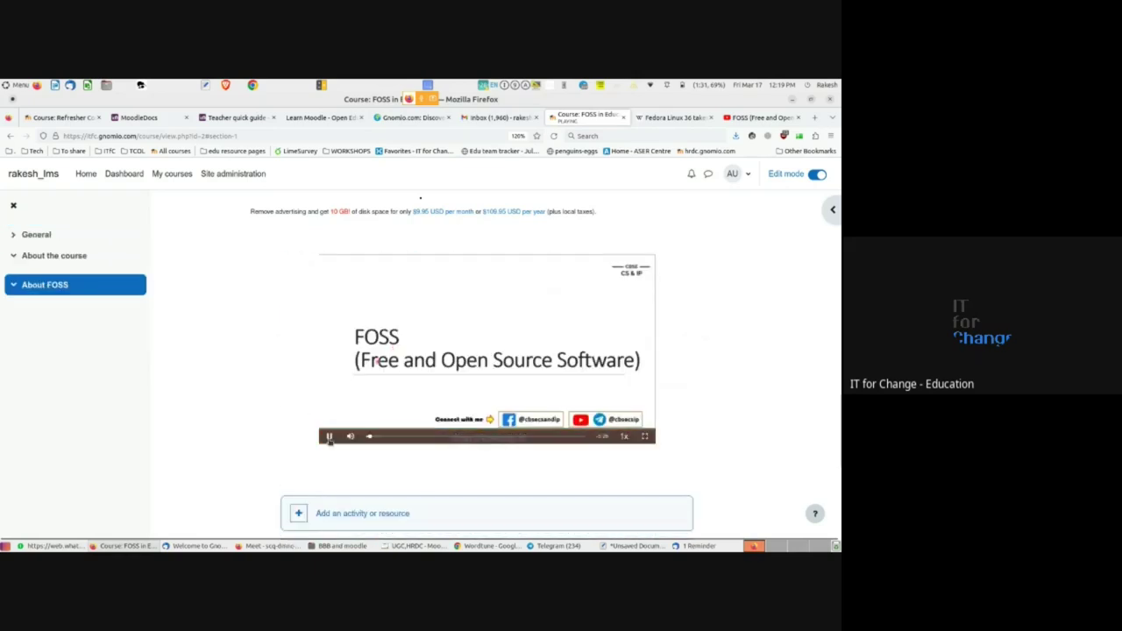
pyautogui.click(330, 437)
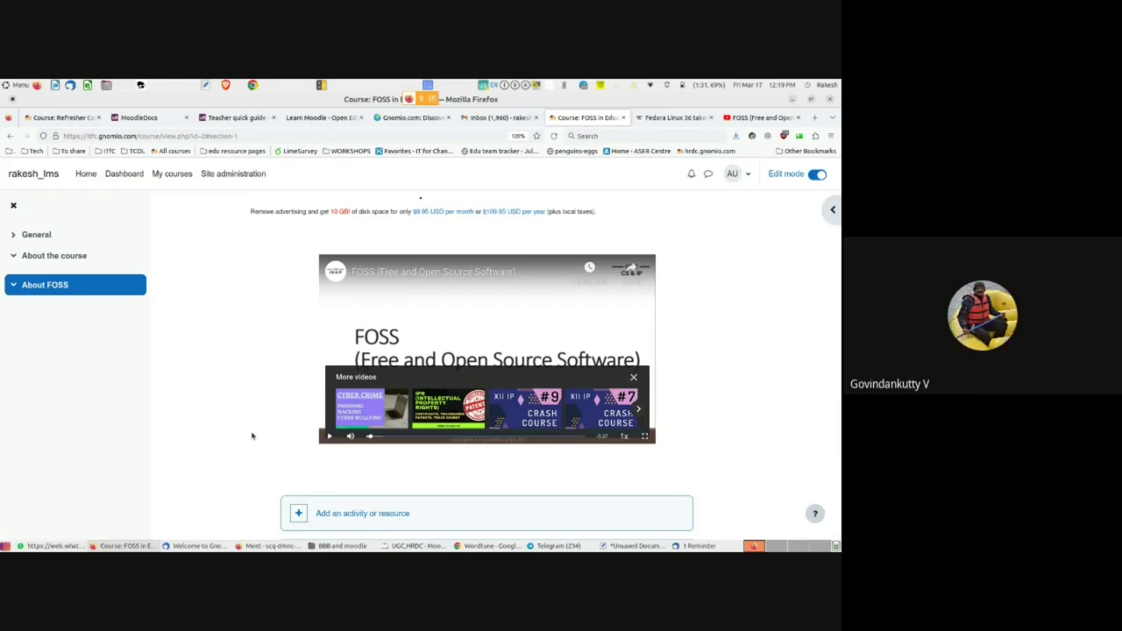
# - Scroll up and down the course page to review its sections
pyautogui.scroll(-1, 252, 436)
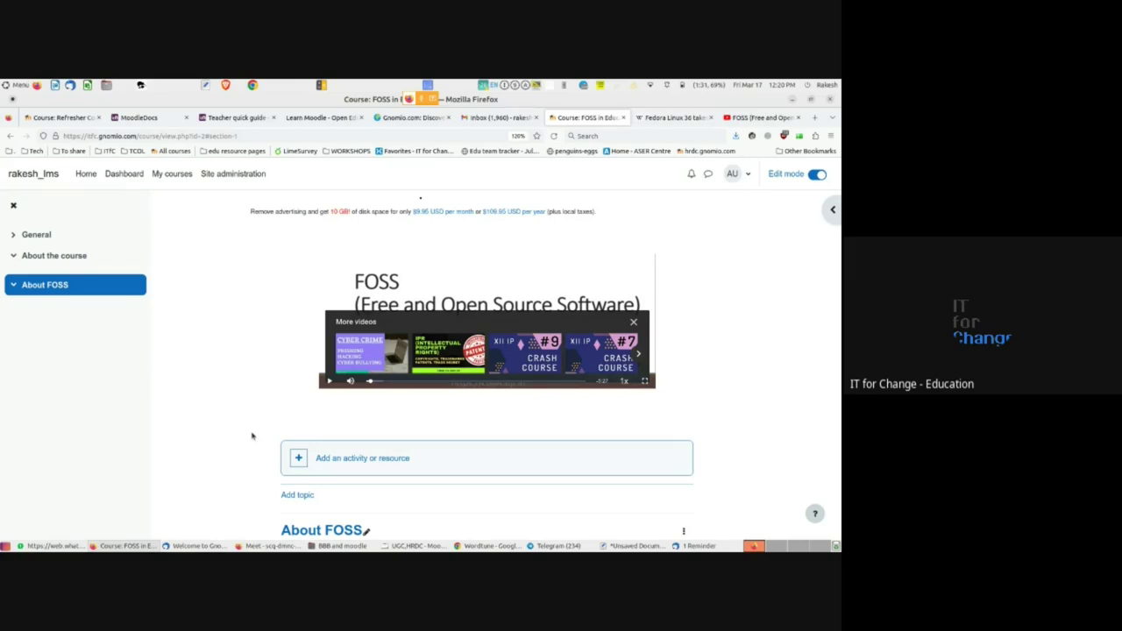
pyautogui.scroll(5, 245, 420)
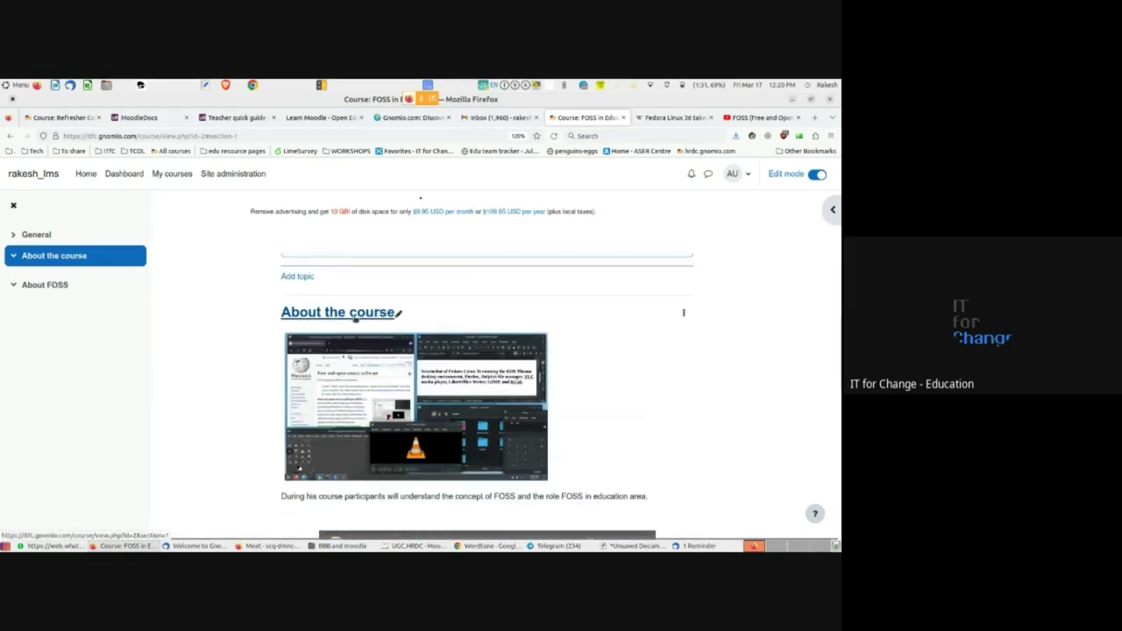
pyautogui.scroll(-3, 230, 399)
pyautogui.scroll(-3, 230, 400)
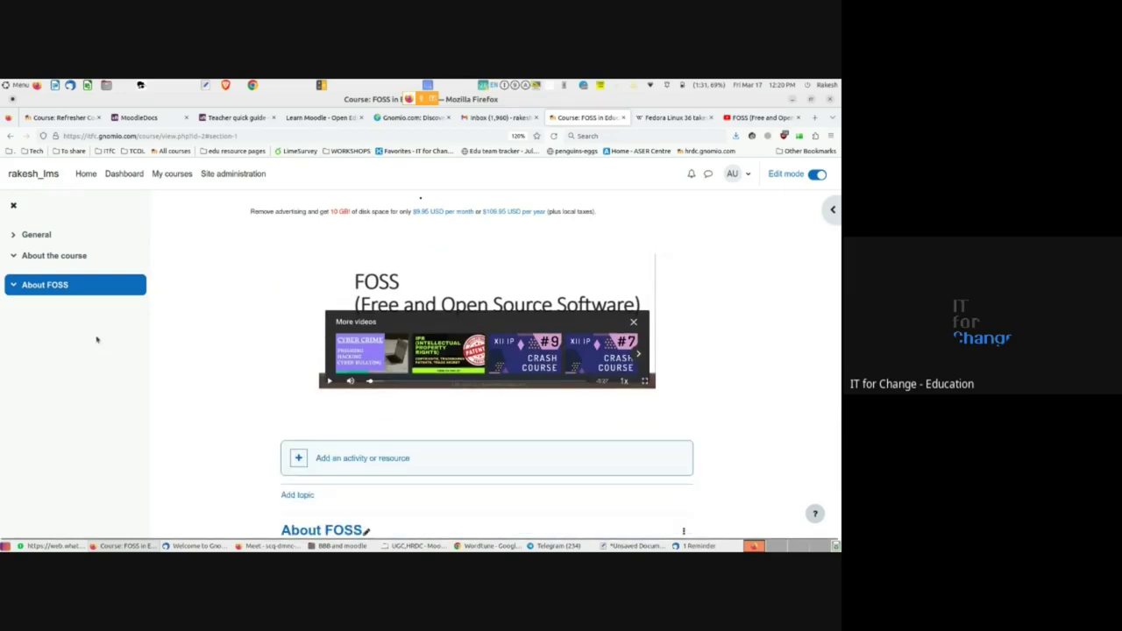
pyautogui.scroll(-2, 232, 461)
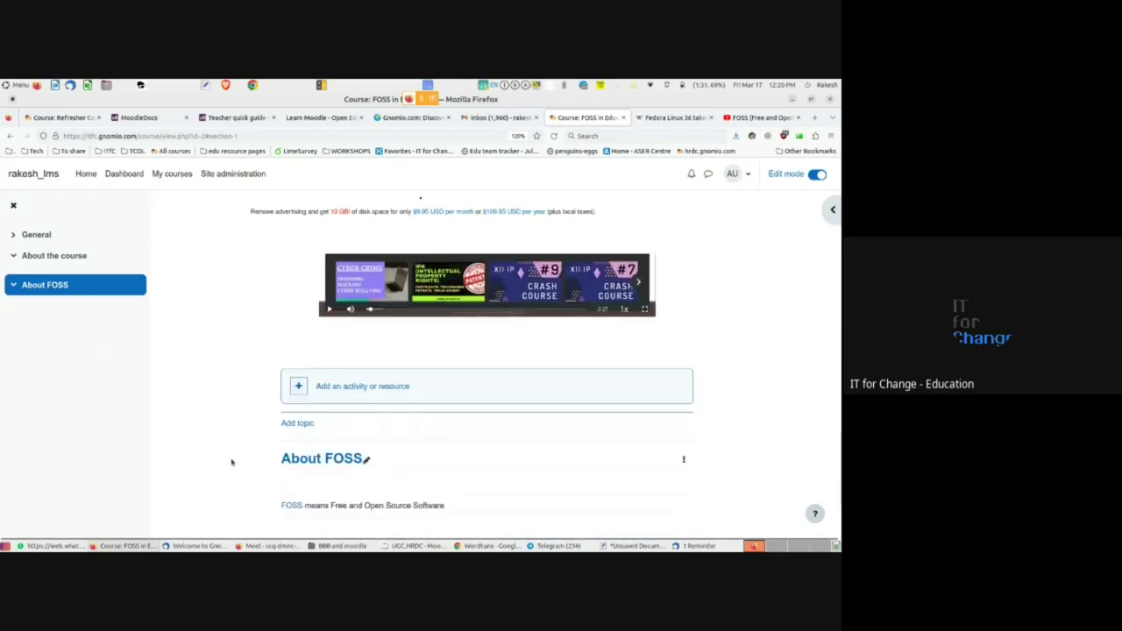
pyautogui.scroll(3, 234, 459)
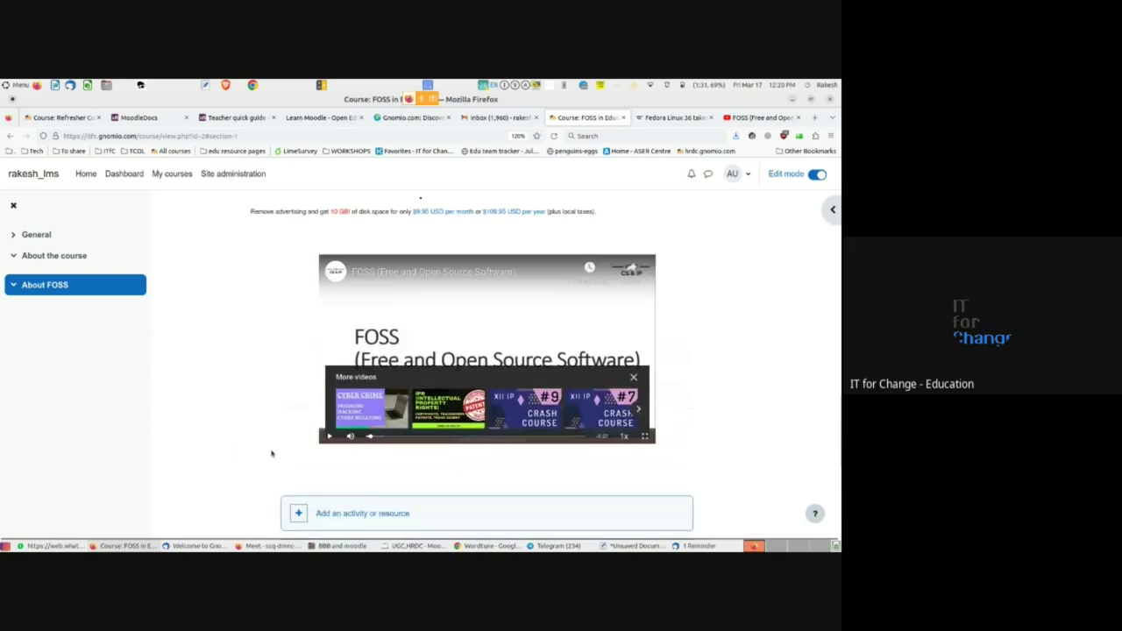
pyautogui.scroll(2, 303, 425)
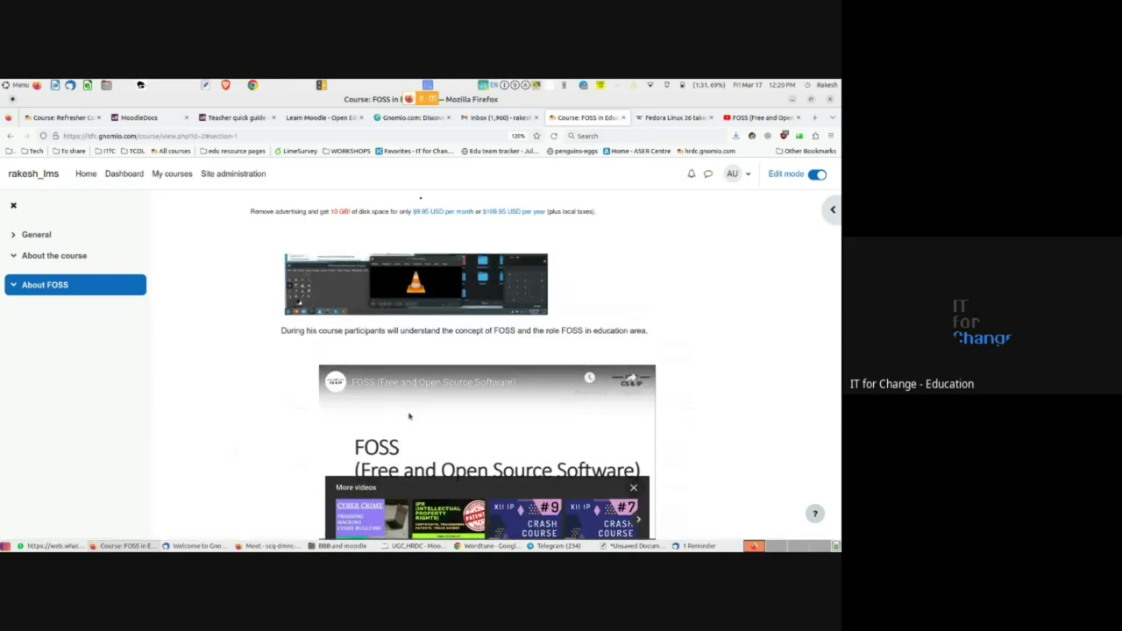
pyautogui.scroll(2, 403, 386)
pyautogui.scroll(-6, 371, 430)
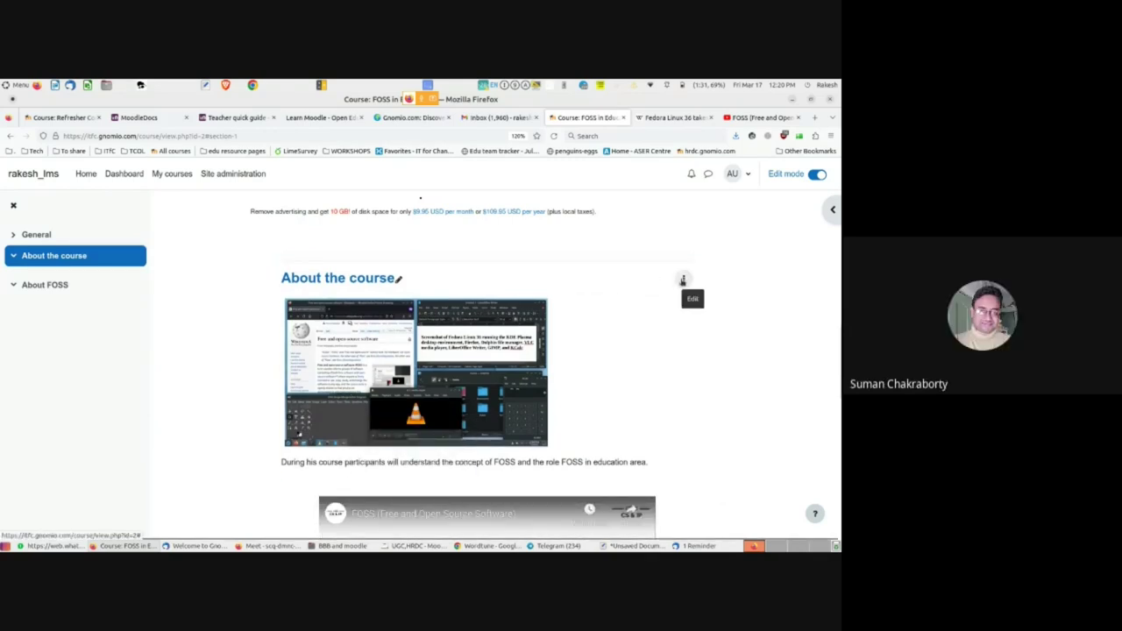
pyautogui.click(682, 279)
pyautogui.click(682, 279)
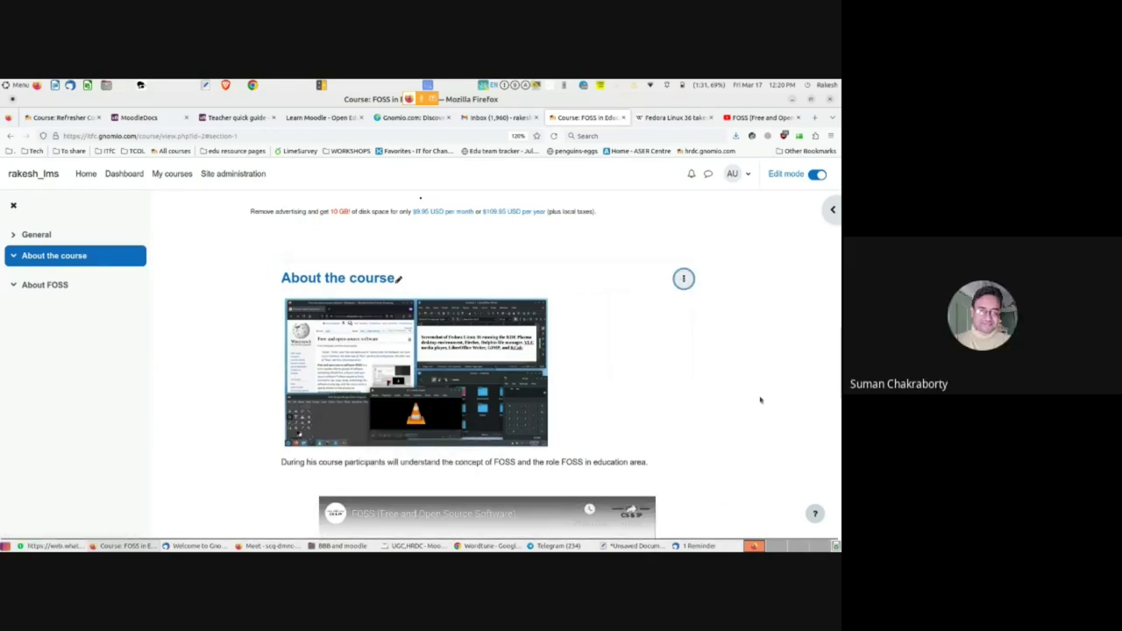
pyautogui.scroll(-3, 760, 400)
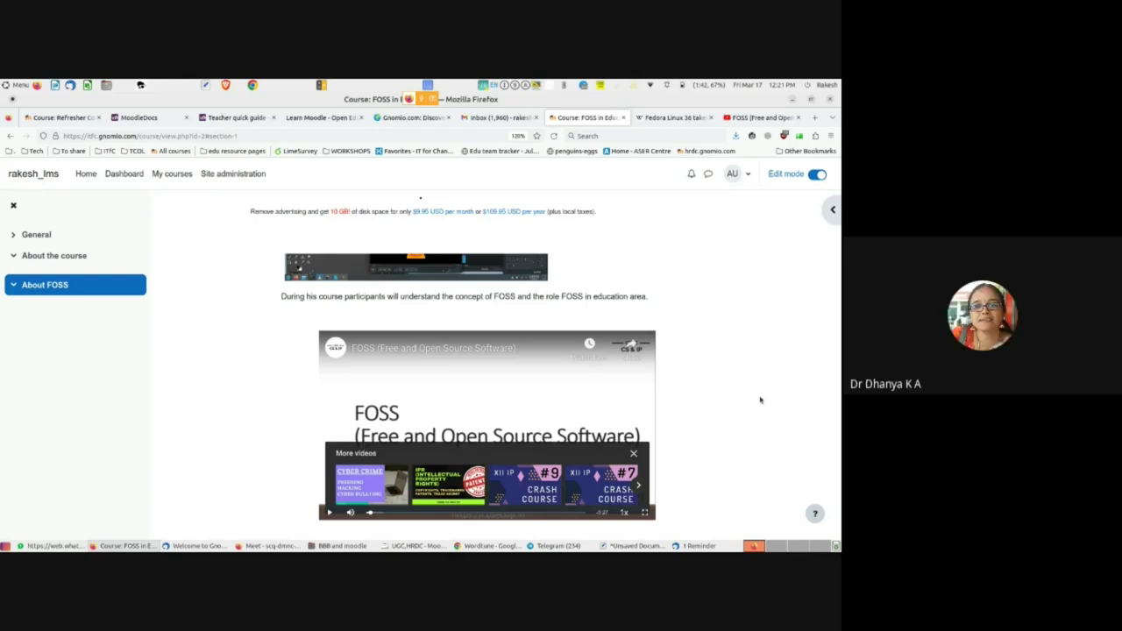
# - Open Edit topic for the About the course section, then return to the course page
pyautogui.scroll(3, 599, 351)
pyautogui.click(683, 334)
pyautogui.click(649, 356)
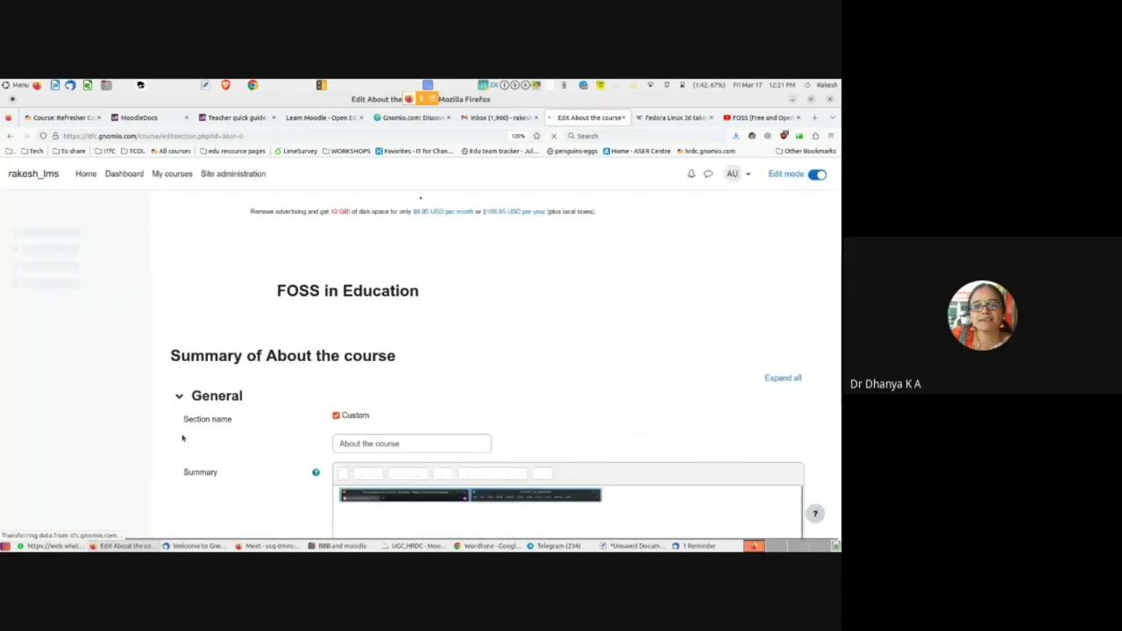
pyautogui.scroll(-3, 183, 439)
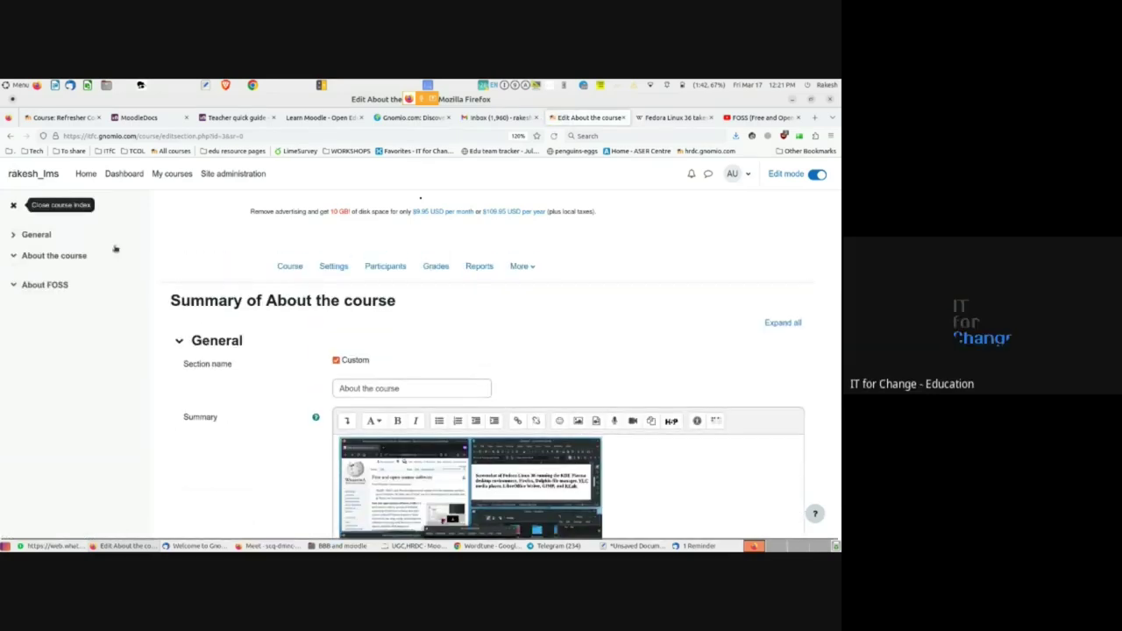
pyautogui.click(190, 174)
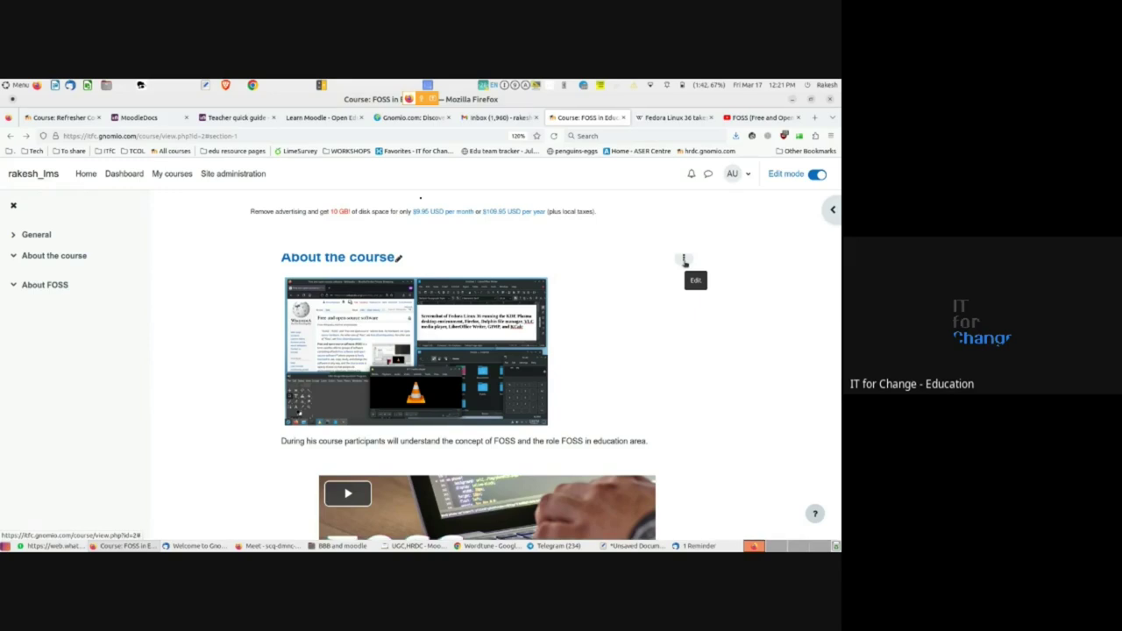
# - Reopen the About the course section settings from its actions menu
pyautogui.scroll(1, 654, 293)
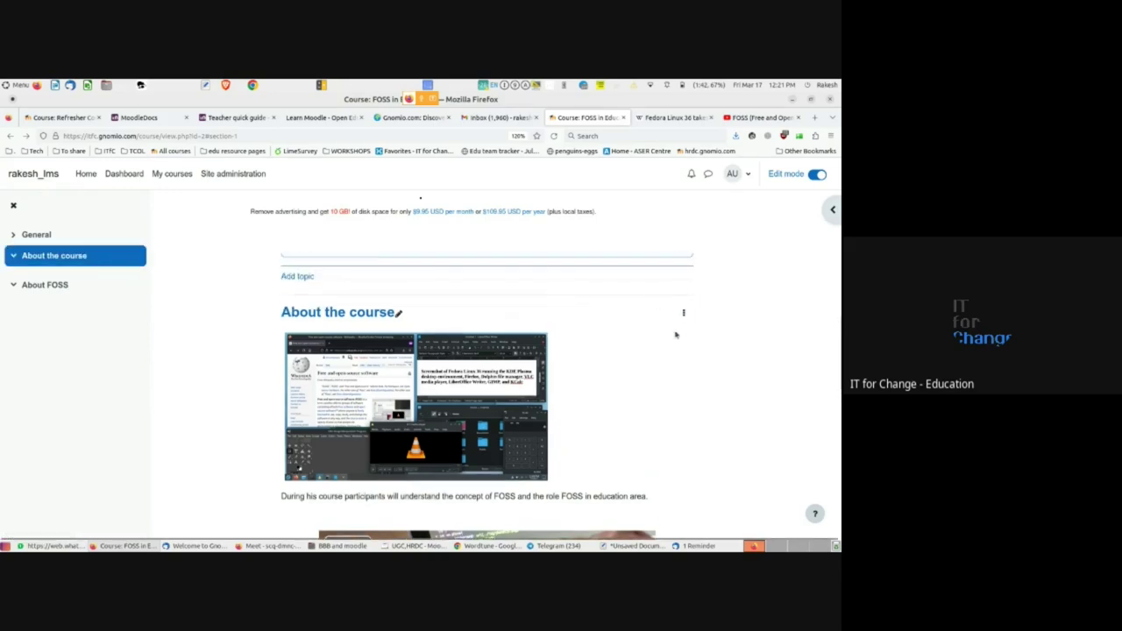
pyautogui.click(684, 313)
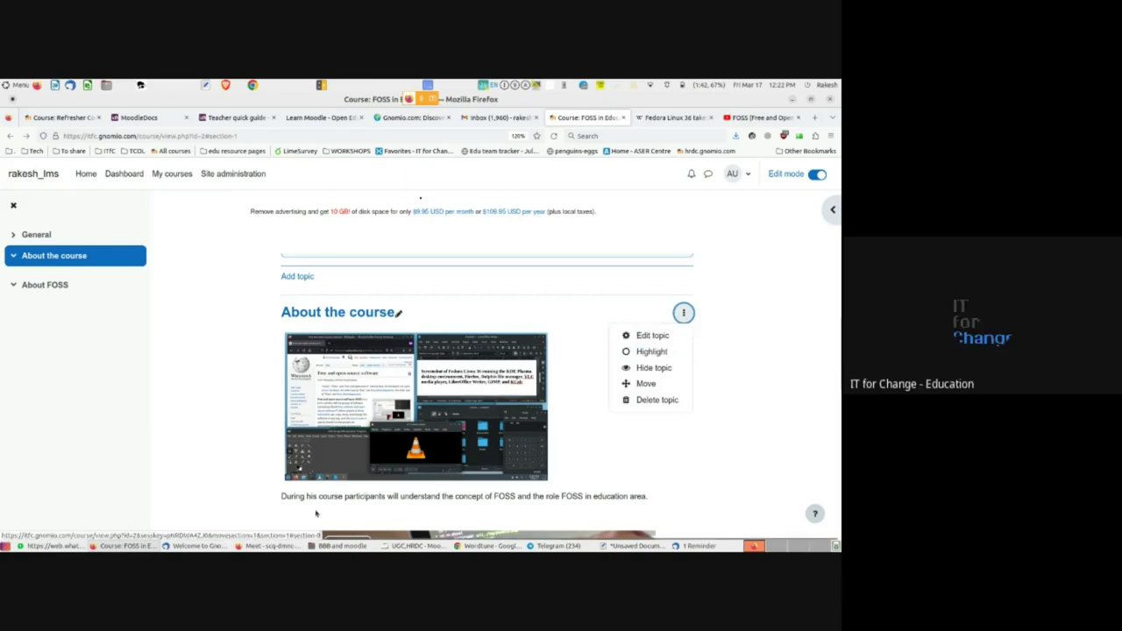
pyautogui.scroll(-4, 306, 504)
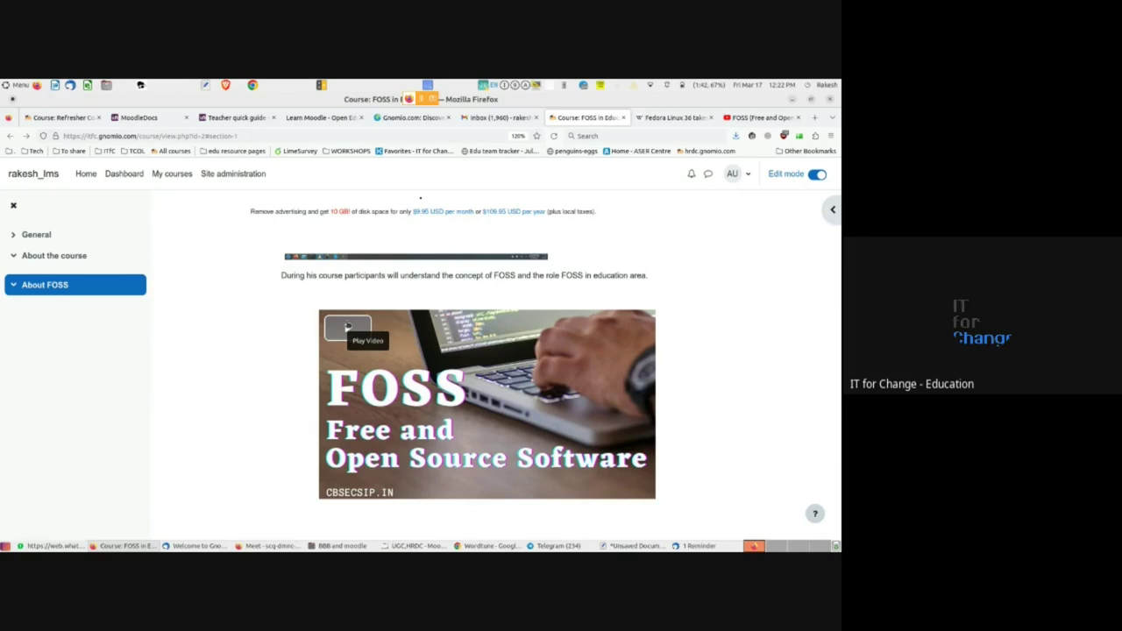
pyautogui.scroll(-1, 415, 454)
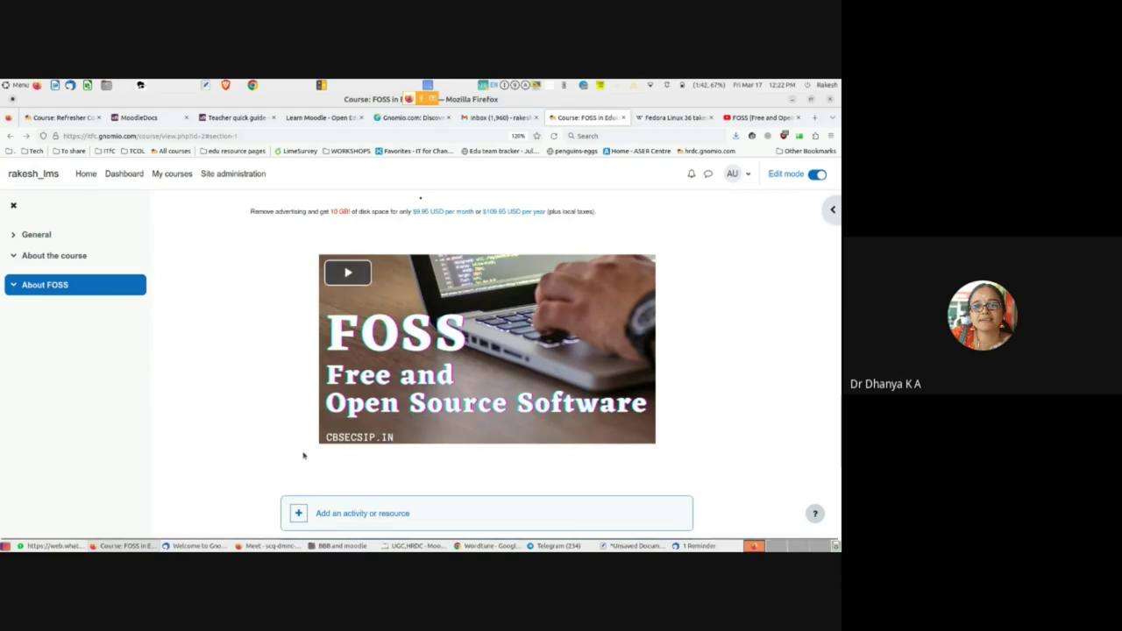
pyautogui.scroll(5, 303, 455)
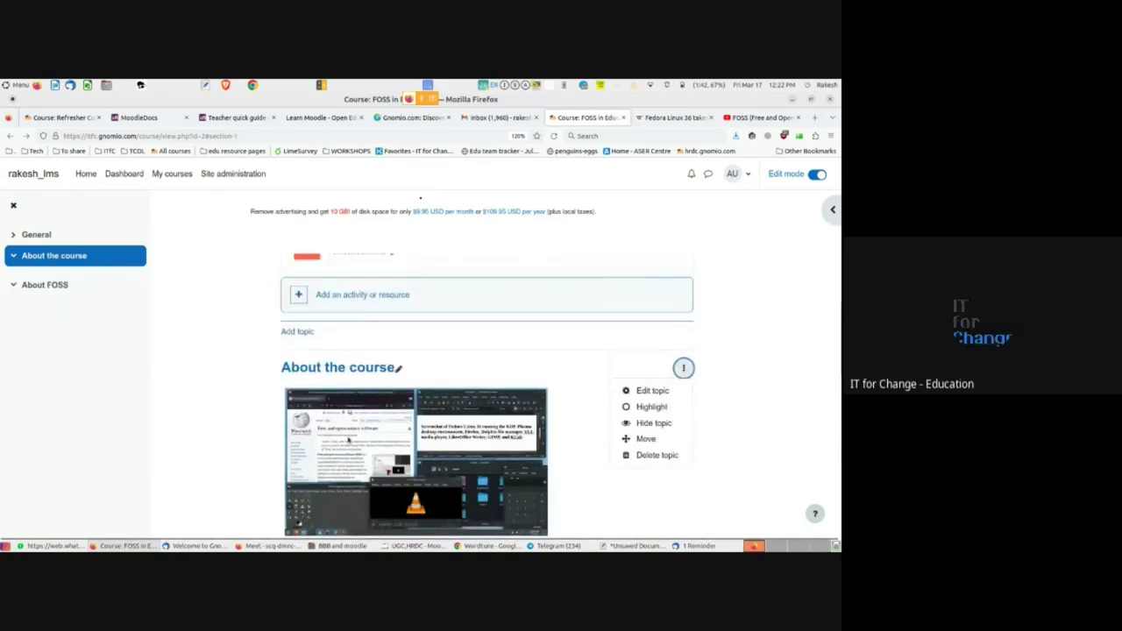
pyautogui.scroll(-3, 256, 473)
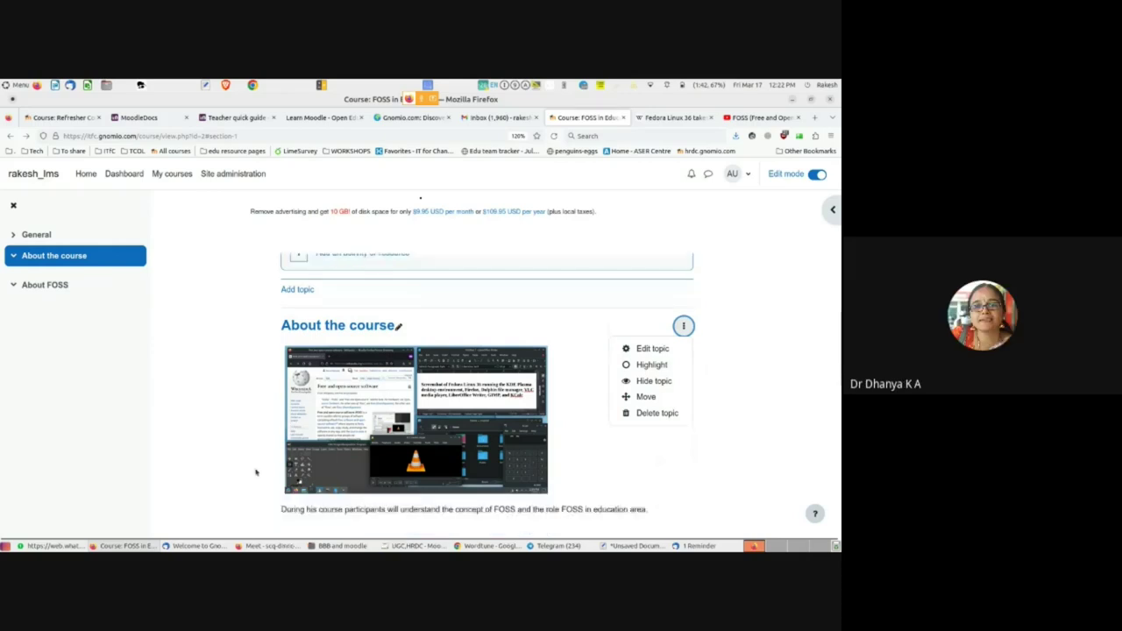
pyautogui.scroll(3, 430, 400)
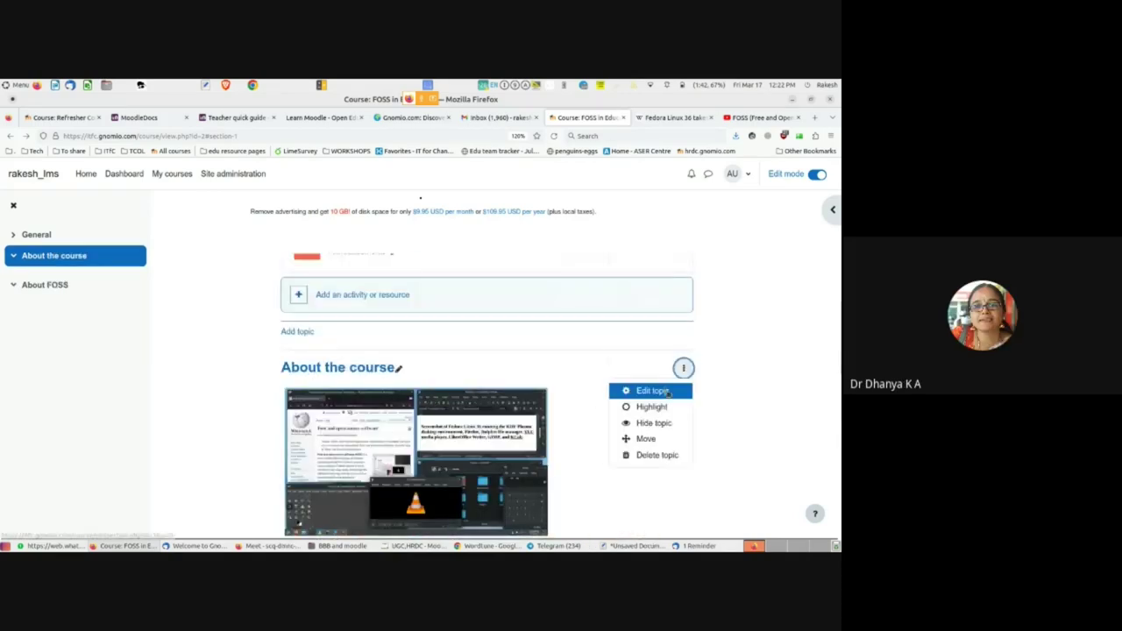
pyautogui.click(684, 367)
pyautogui.click(664, 394)
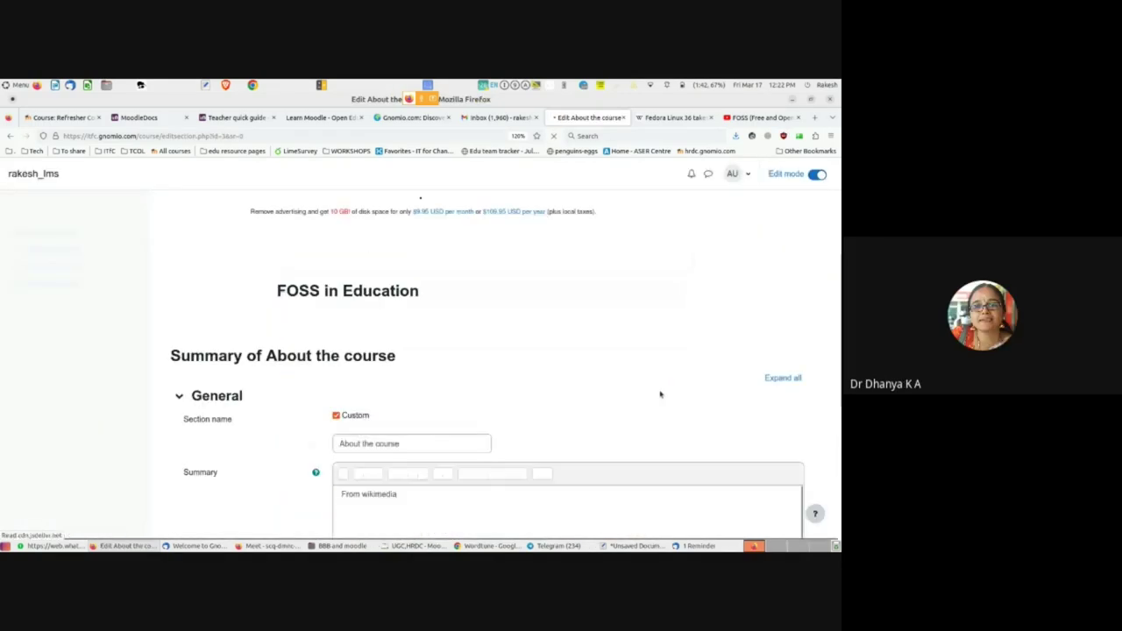
# - Select the broken video in the summary and place the caret after it
pyautogui.scroll(-3, 652, 392)
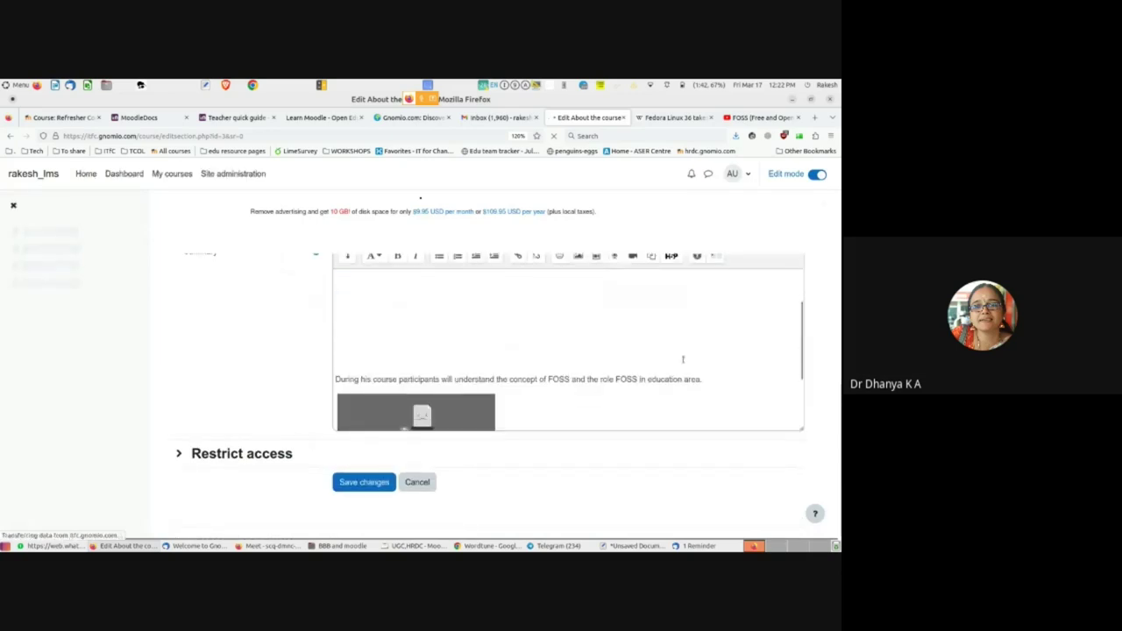
pyautogui.click(473, 354)
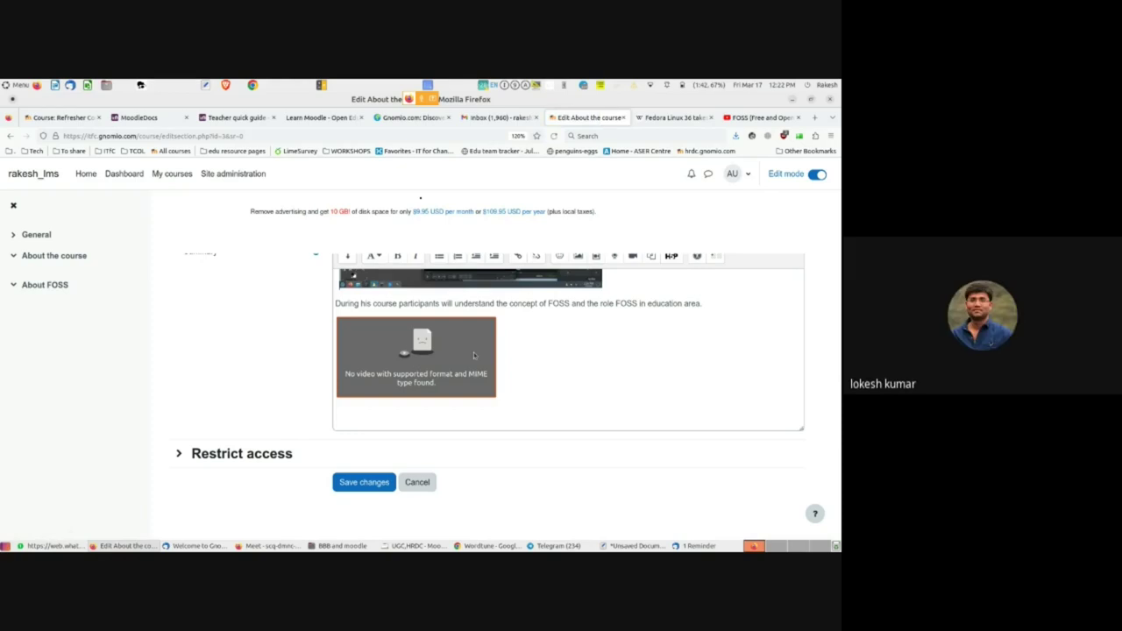
pyautogui.rightClick(473, 354)
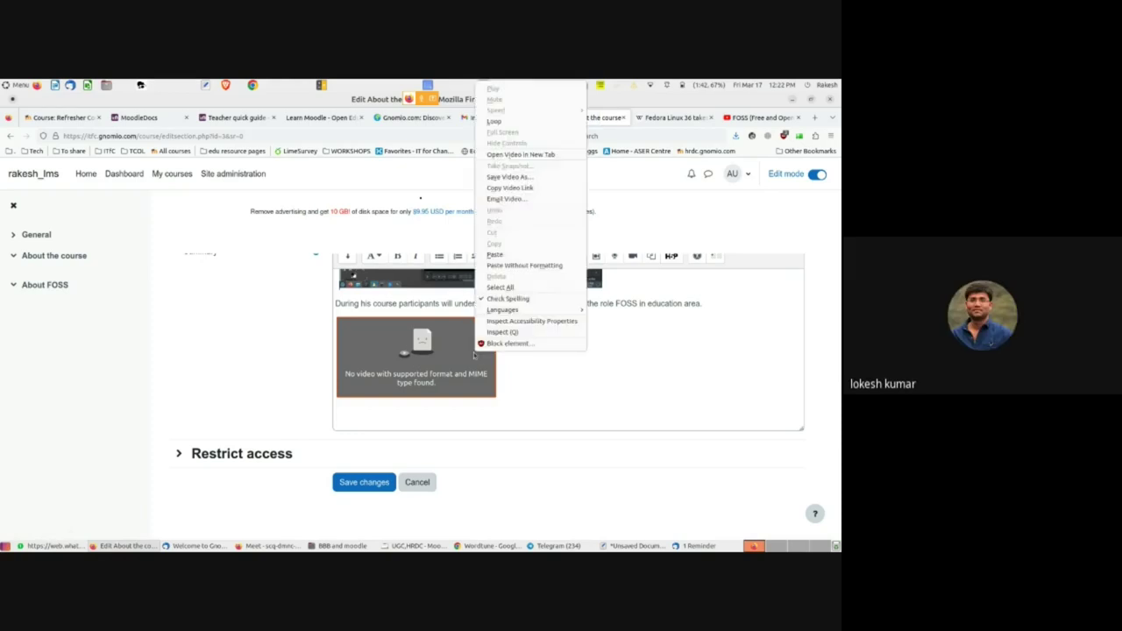
pyautogui.click(592, 401)
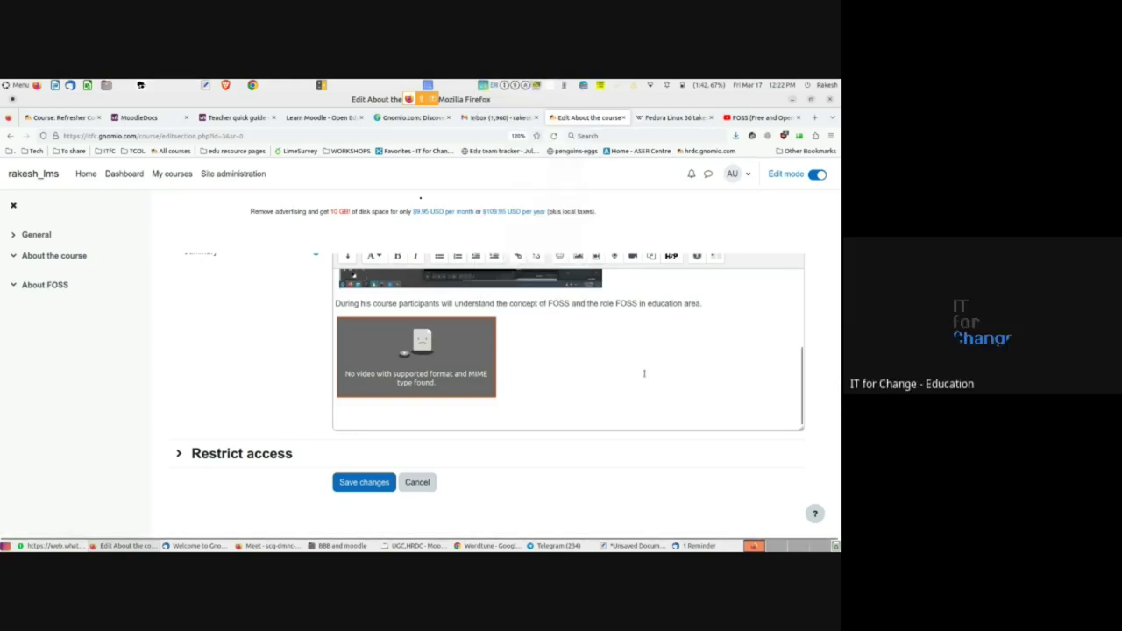
pyautogui.click(592, 401)
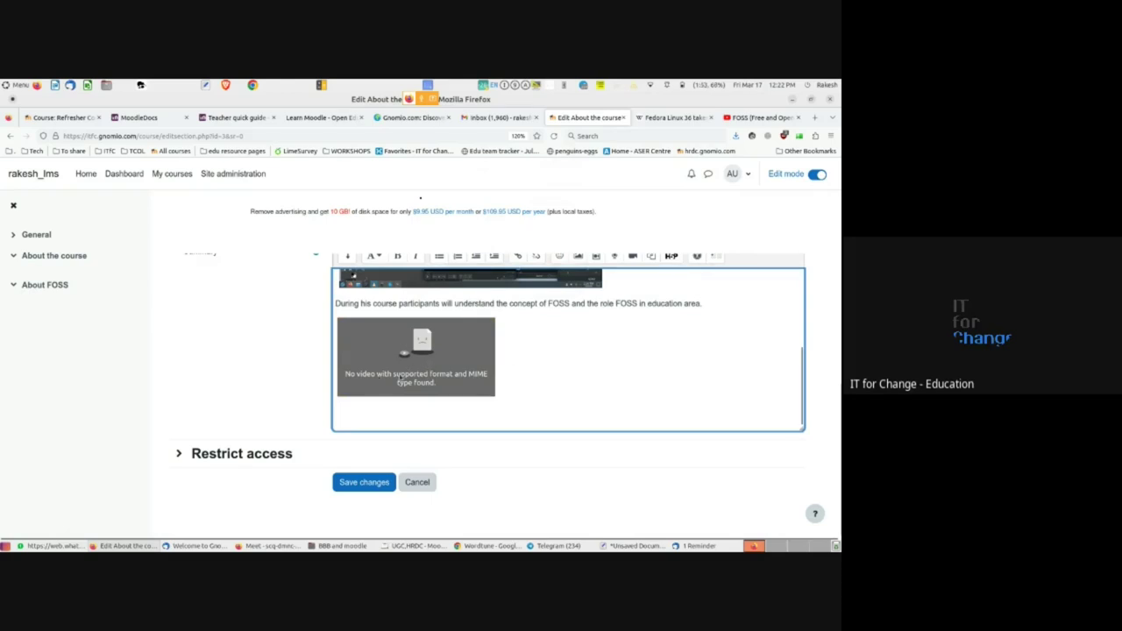
pyautogui.scroll(3, 399, 377)
pyautogui.scroll(5, 283, 394)
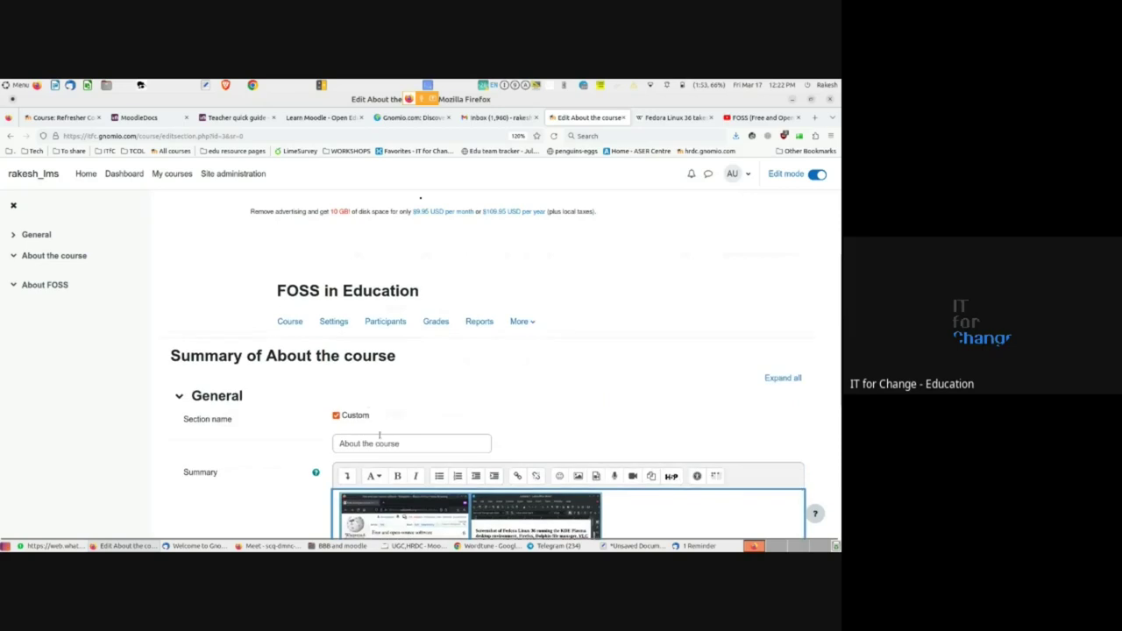
pyautogui.scroll(-4, 379, 435)
pyautogui.scroll(-2, 381, 438)
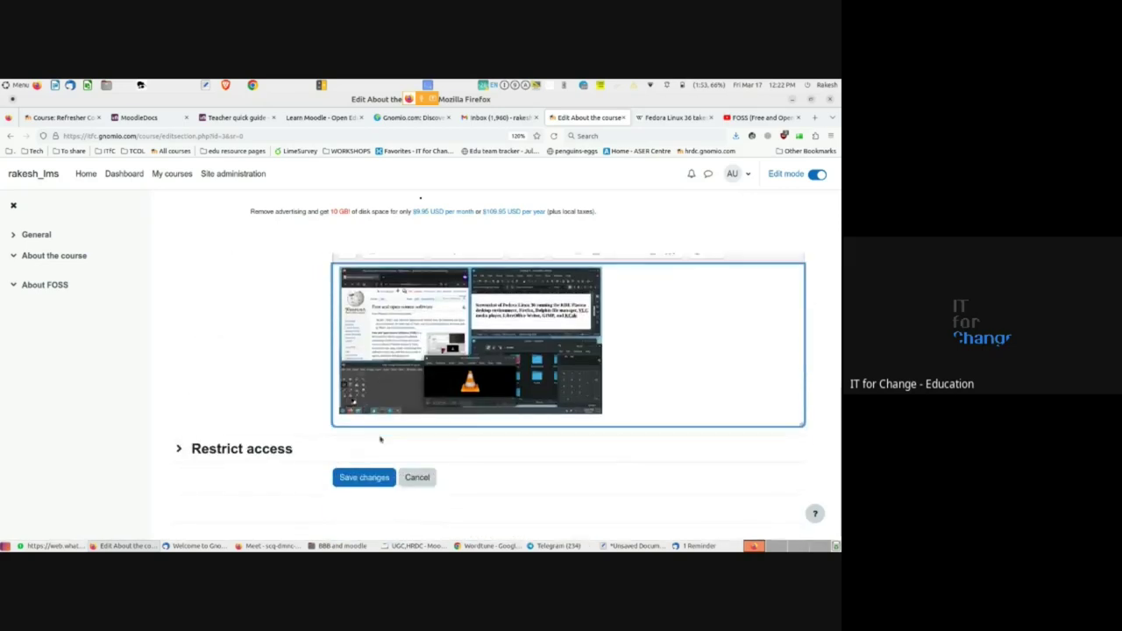
pyautogui.scroll(-4, 661, 354)
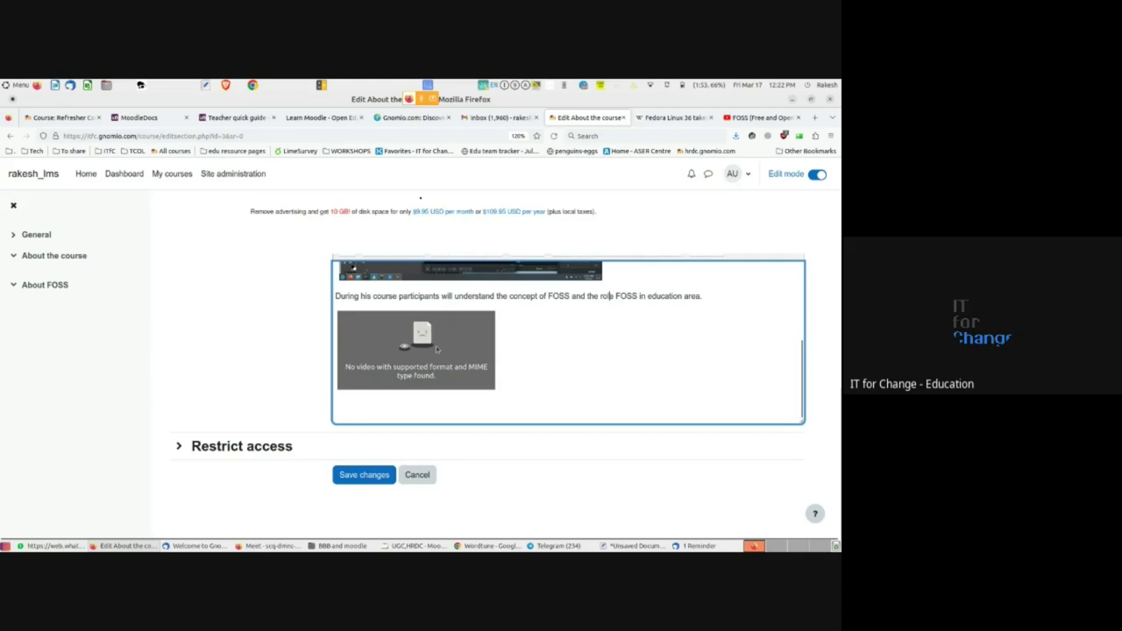
# - Delete the broken video and its leftover empty line, then save the section
pyautogui.press('BackSpace')
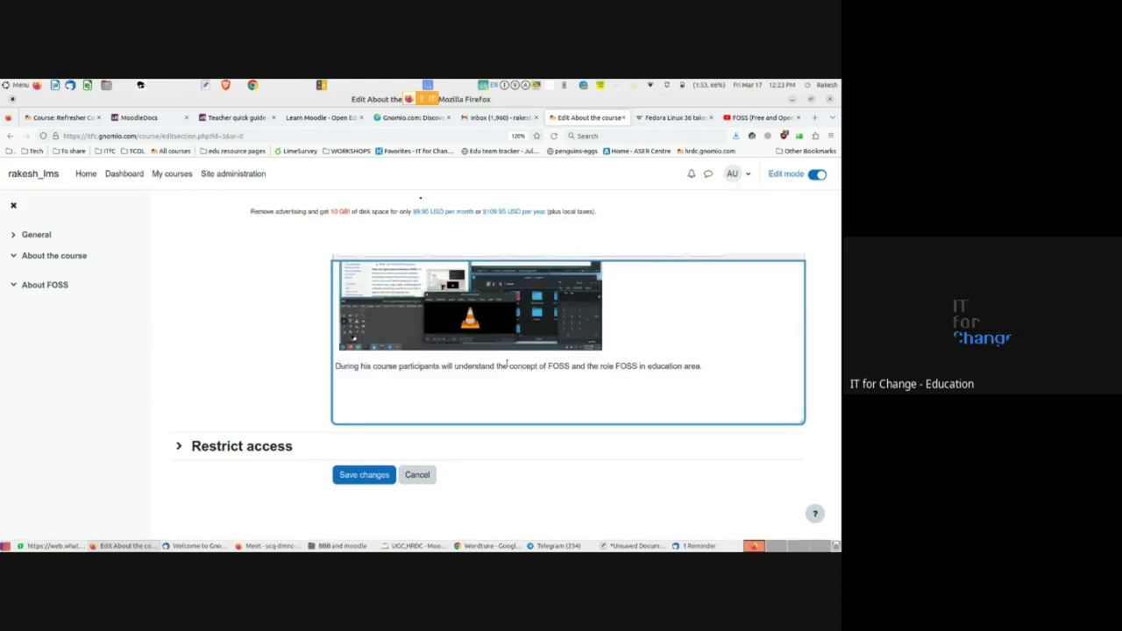
pyautogui.press('BackSpace')
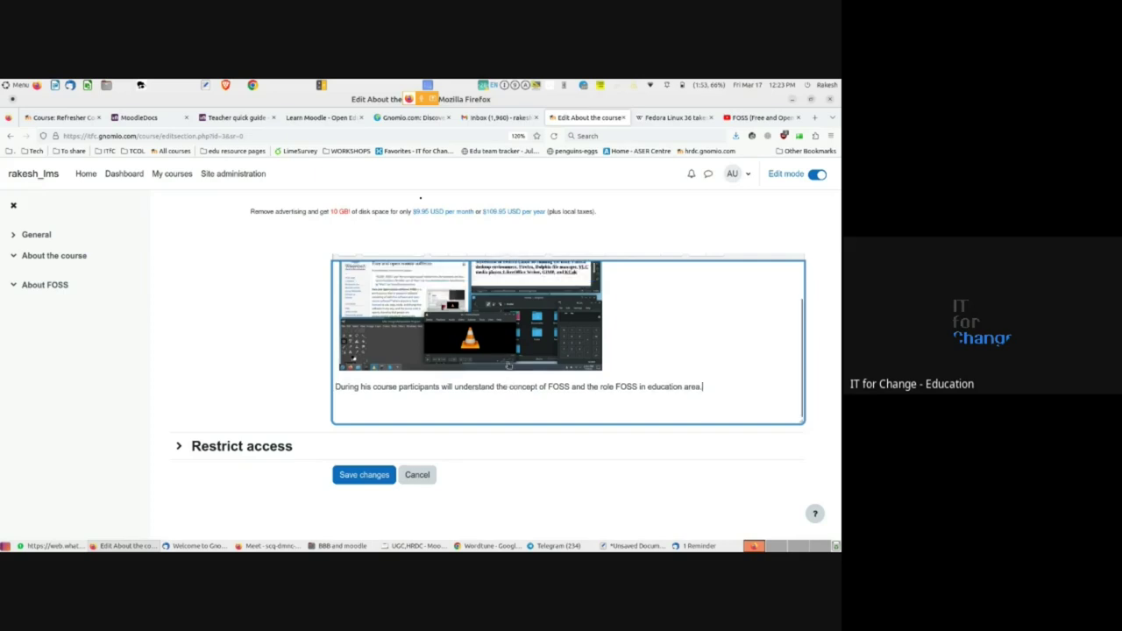
pyautogui.click(371, 479)
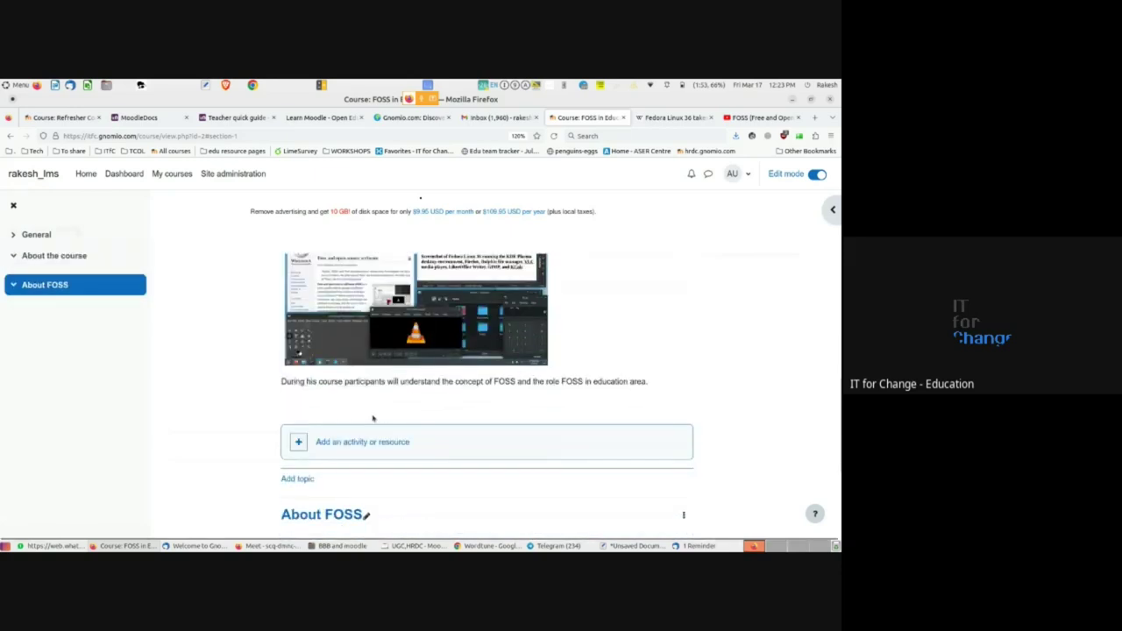
# - Open the About FOSS section's settings and place the caret in its summary
pyautogui.scroll(-3, 371, 430)
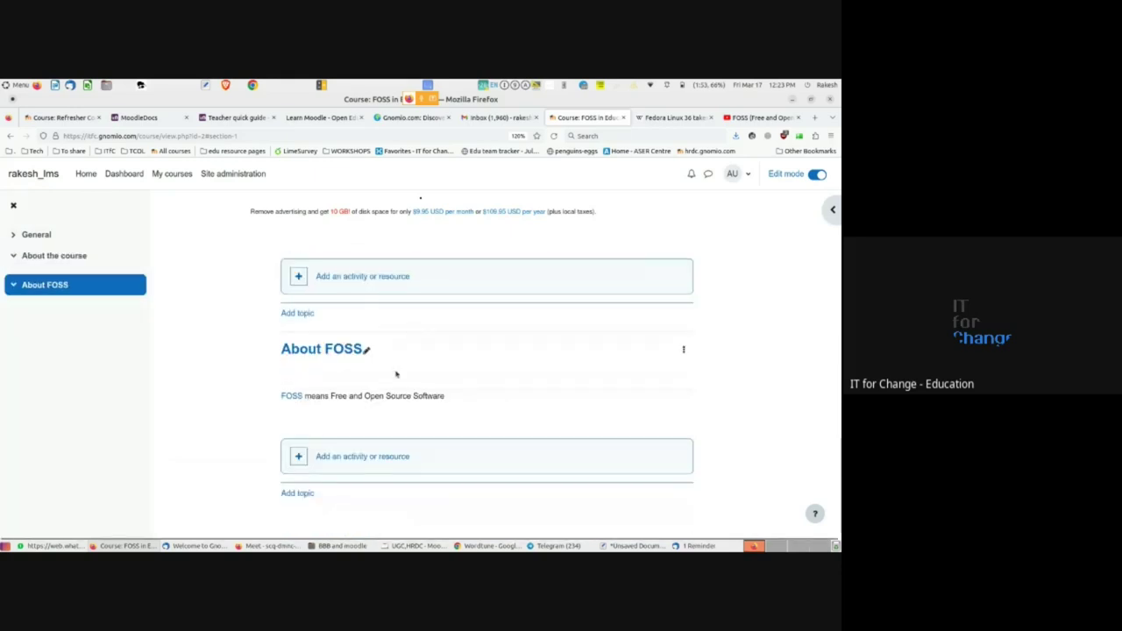
pyautogui.click(683, 350)
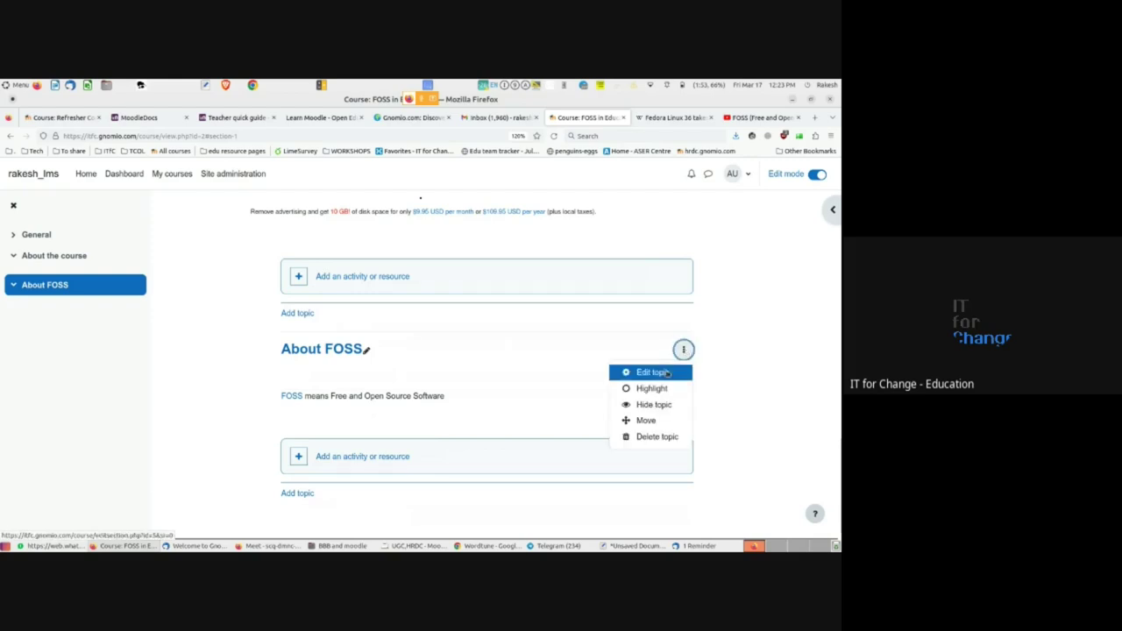
pyautogui.click(663, 374)
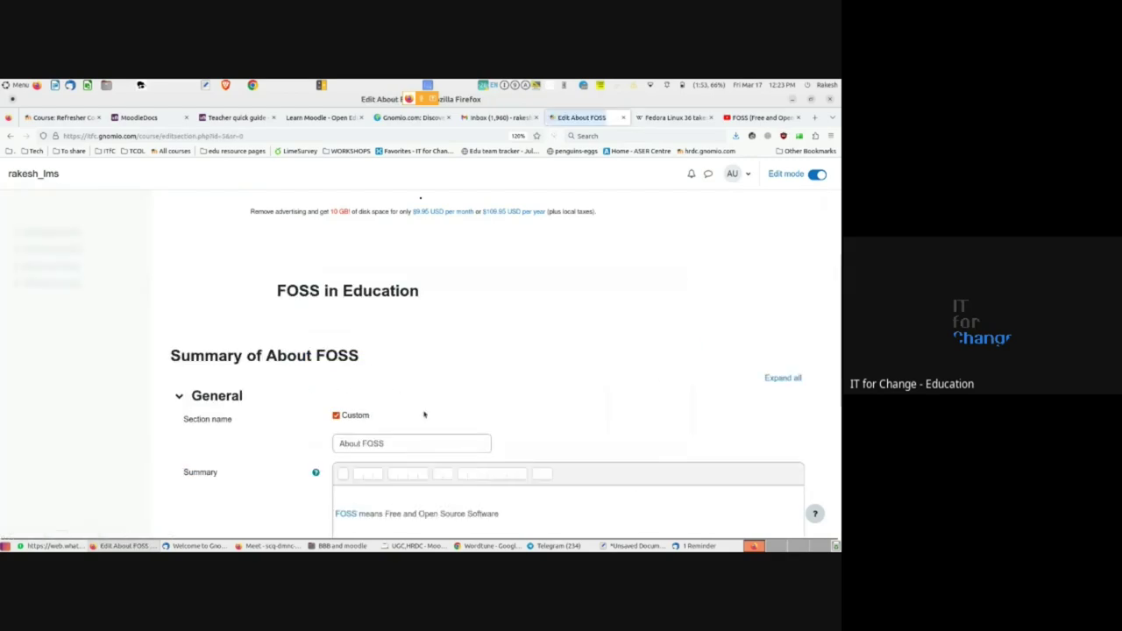
pyautogui.scroll(-2, 394, 398)
pyautogui.click(355, 388)
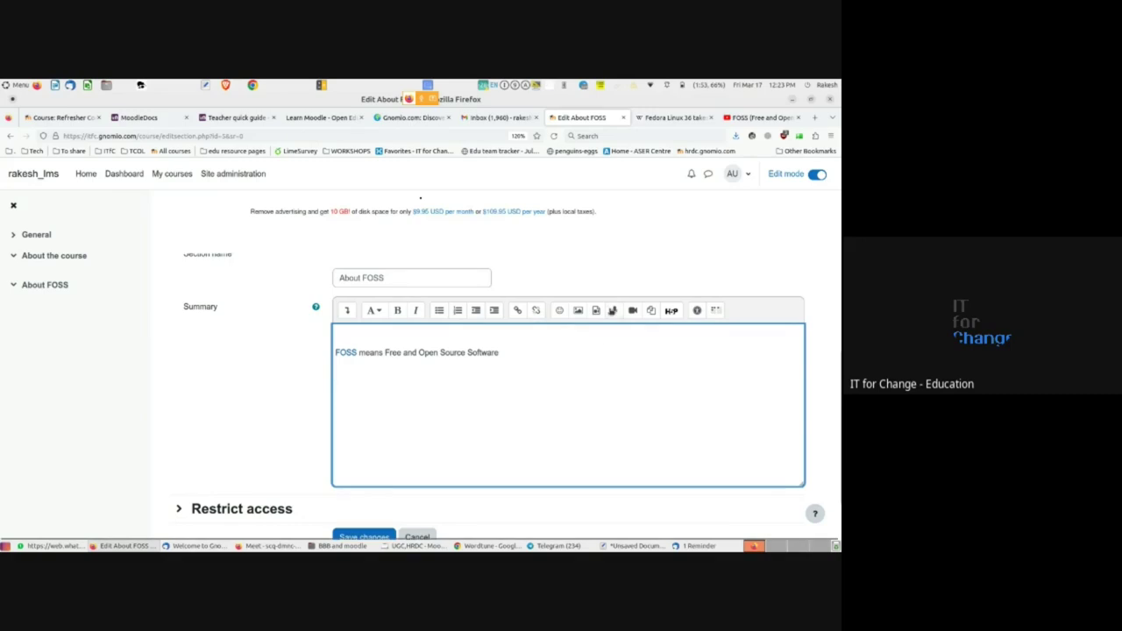
# - Embed the copied YouTube video link into the About FOSS summary
pyautogui.click(596, 310)
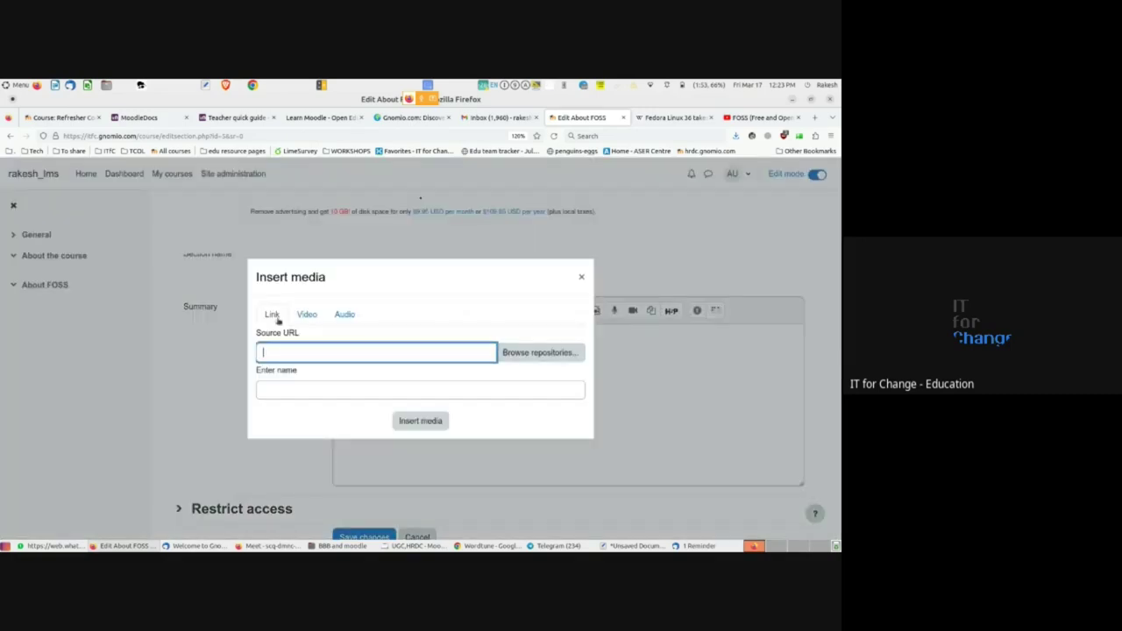
pyautogui.click(306, 313)
pyautogui.click(290, 324)
pyautogui.write('https://youtu.be/QxIzr9IWfGY')
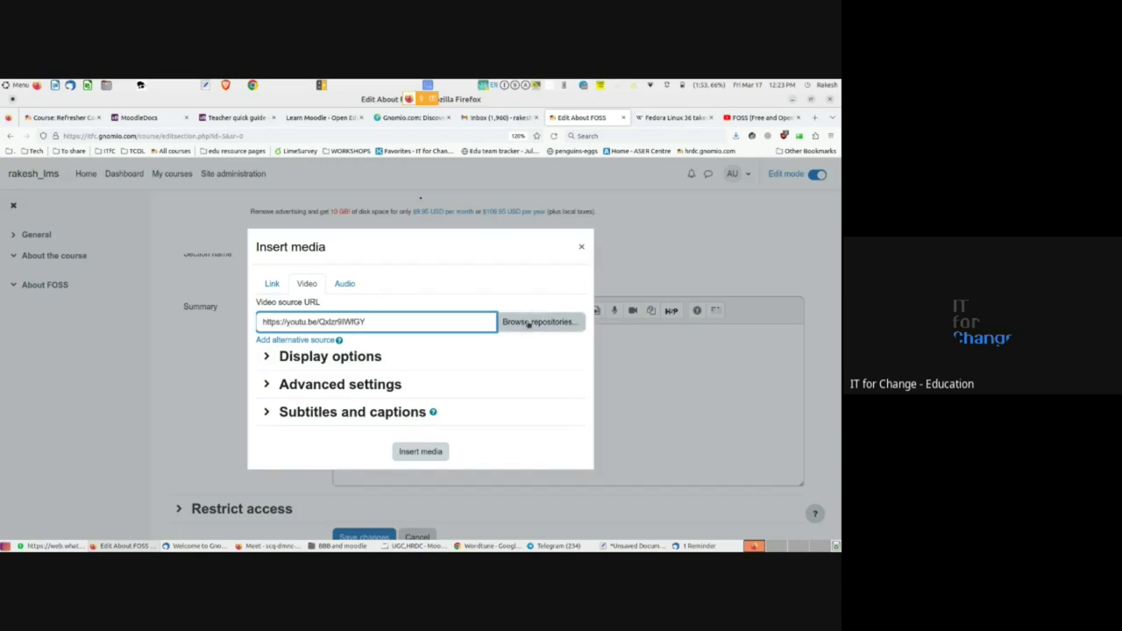
pyautogui.click(268, 356)
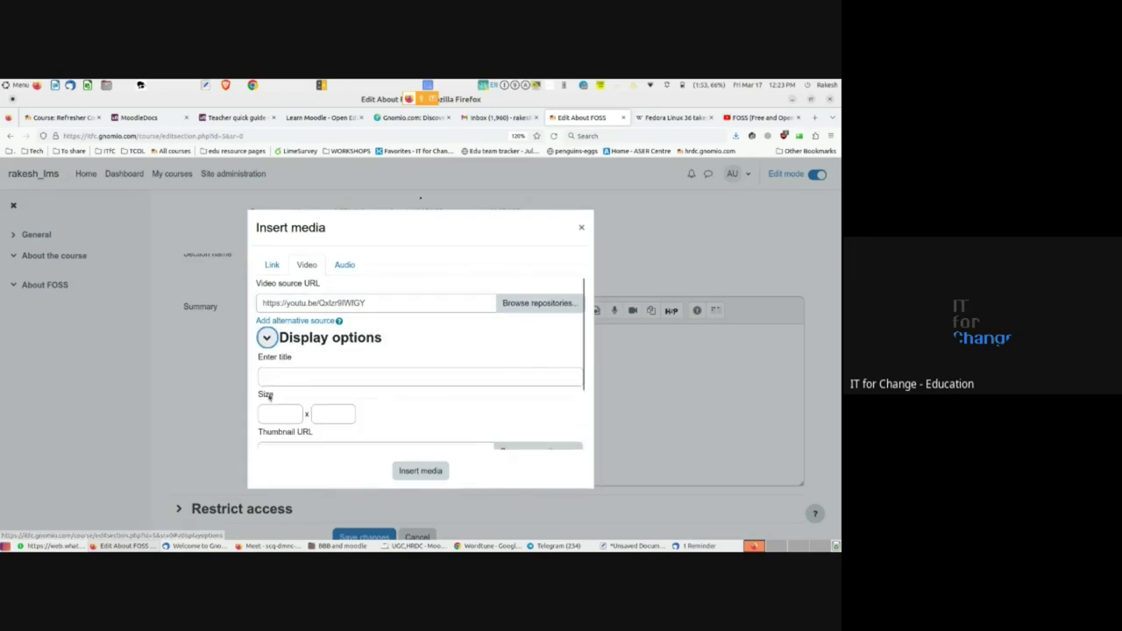
pyautogui.scroll(-3, 272, 399)
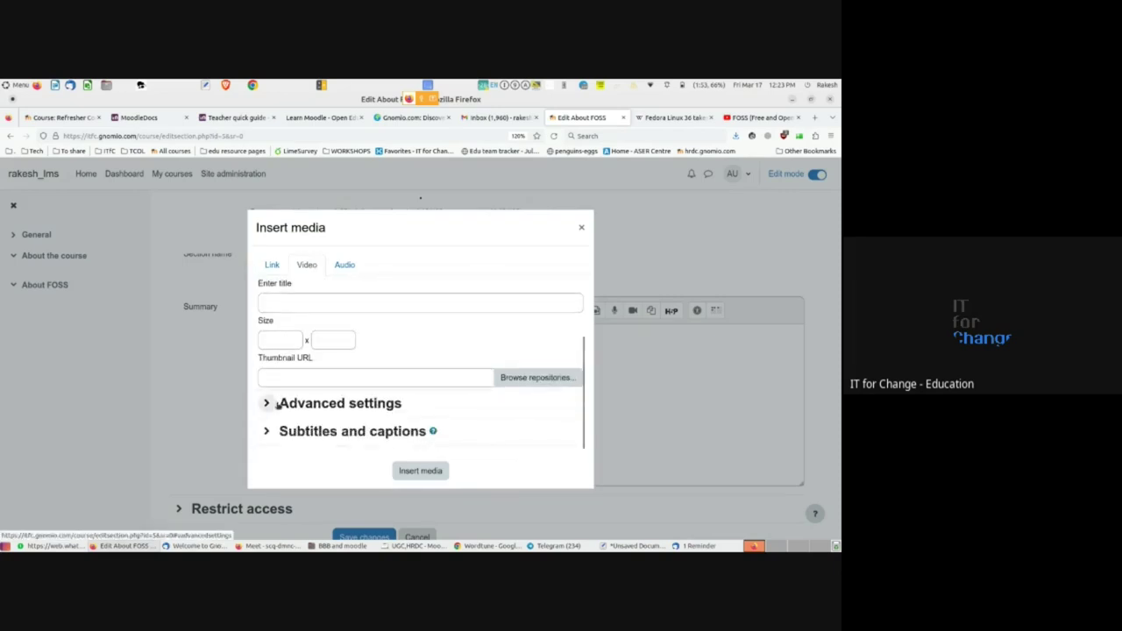
pyautogui.scroll(3, 275, 404)
pyautogui.click(268, 333)
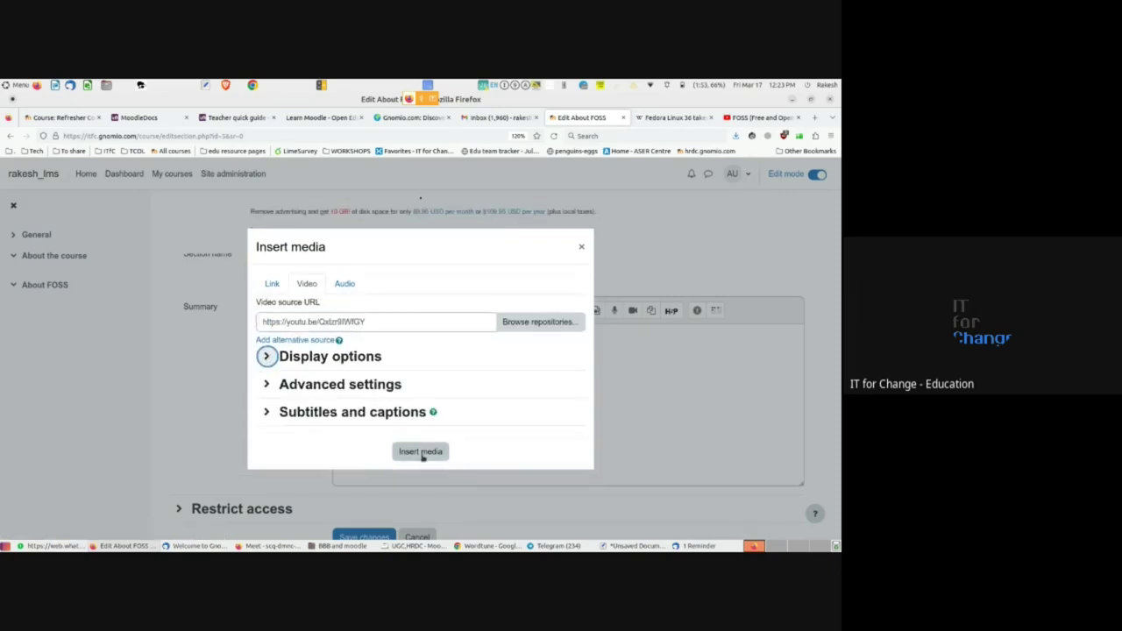
pyautogui.click(421, 452)
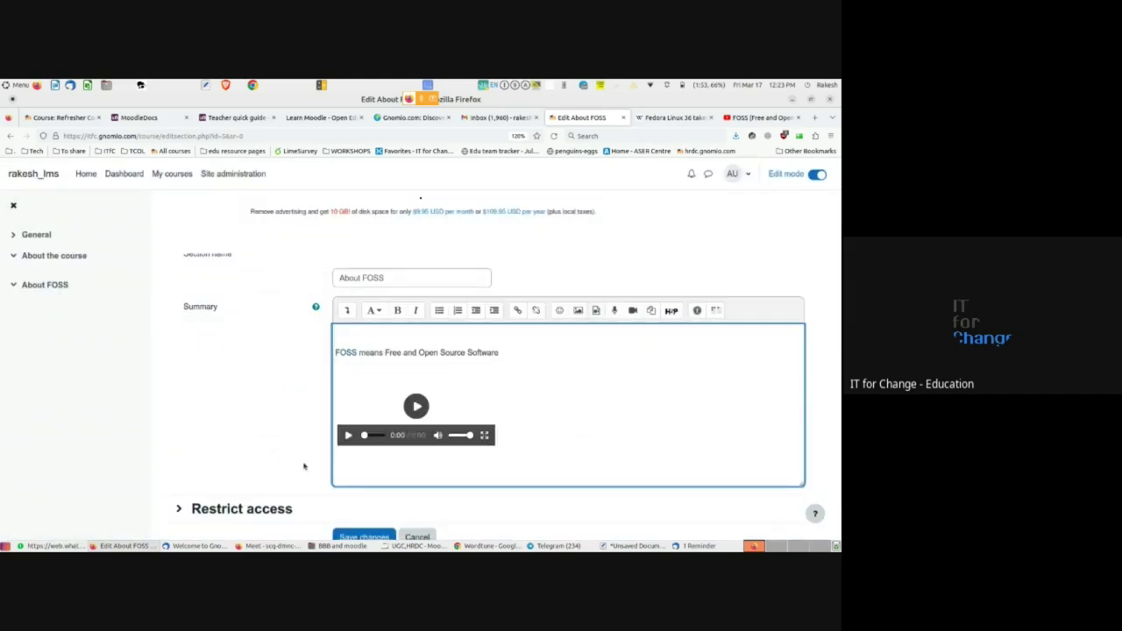
# - Paste the FOSS description from clipboard history below the video and save the section
pyautogui.moveTo(176, 543)
pyautogui.click(369, 476)
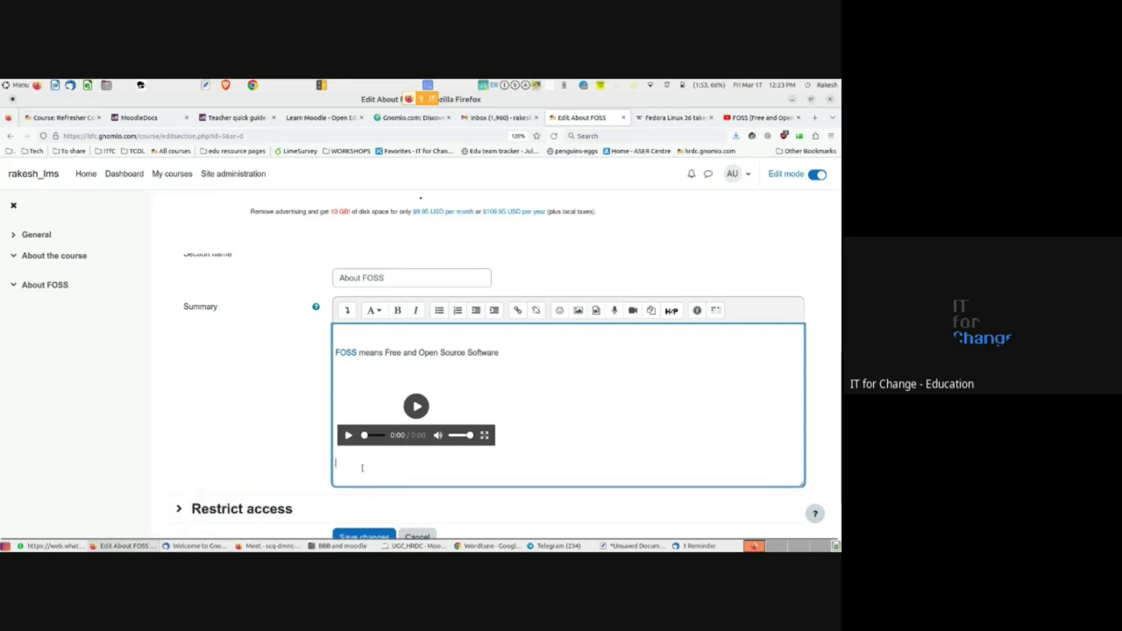
pyautogui.hotkey('ctrl', 'alt', 'v')
pyautogui.press('Down')
pyautogui.press('Down')
pyautogui.press('Down')
pyautogui.press('Down')
pyautogui.press('Down')
pyautogui.press('Down')
pyautogui.press('Down')
pyautogui.press('Down')
pyautogui.press('Down')
pyautogui.press('Down')
pyautogui.press('Down')
pyautogui.press('Up')
pyautogui.press('Up')
pyautogui.press('Up')
pyautogui.press('Up')
pyautogui.press('Up')
pyautogui.press('Up')
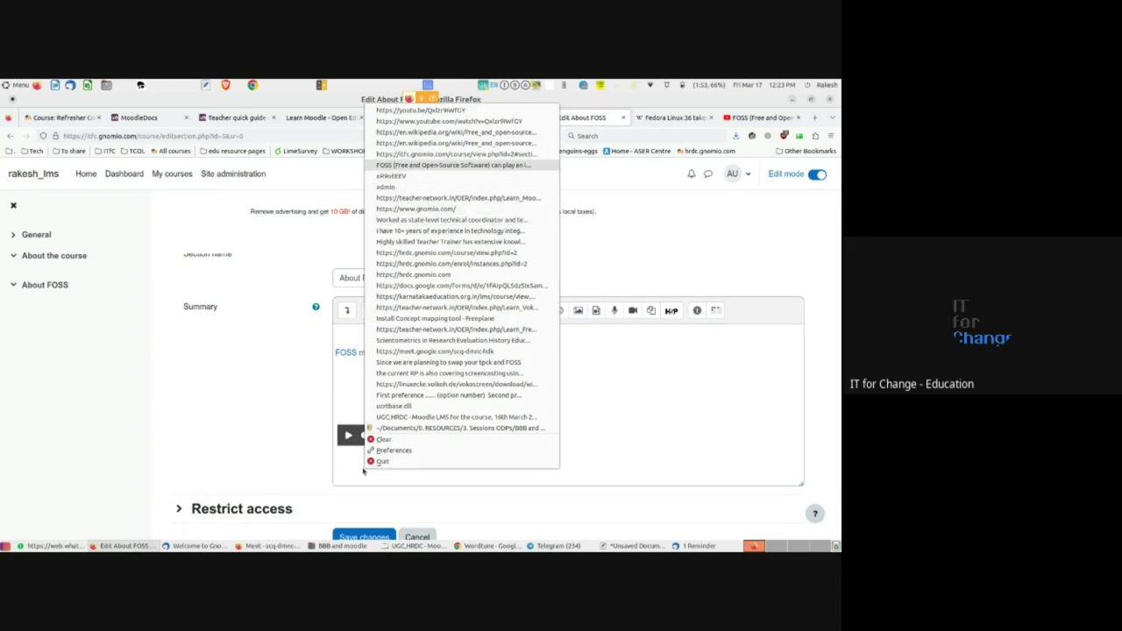
pyautogui.press('Return')
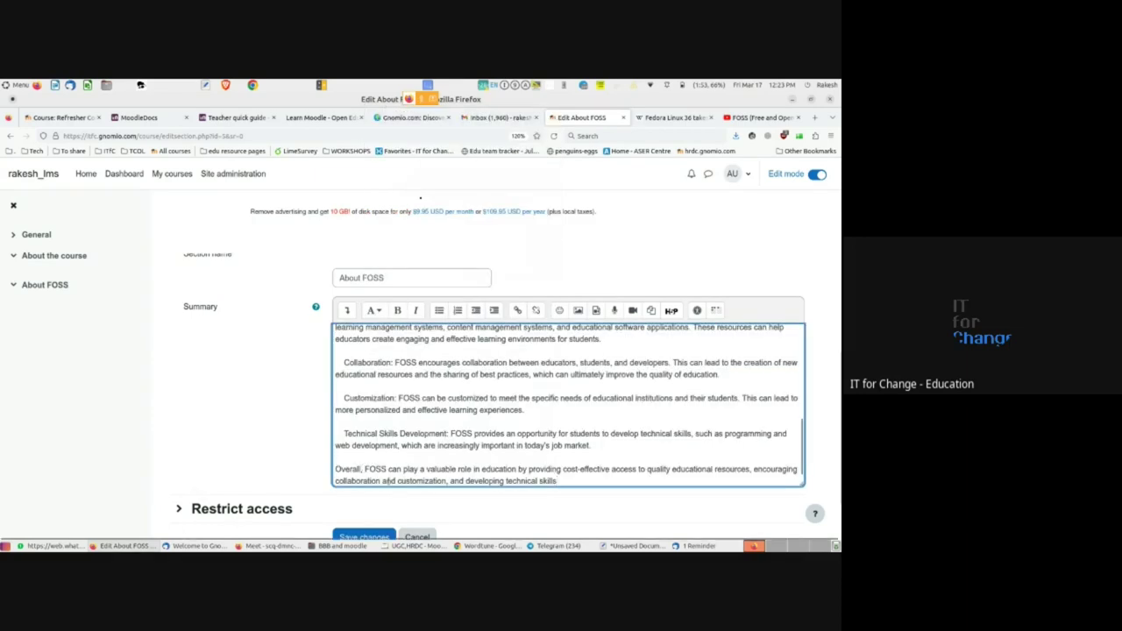
pyautogui.scroll(-2, 291, 476)
pyautogui.click(369, 480)
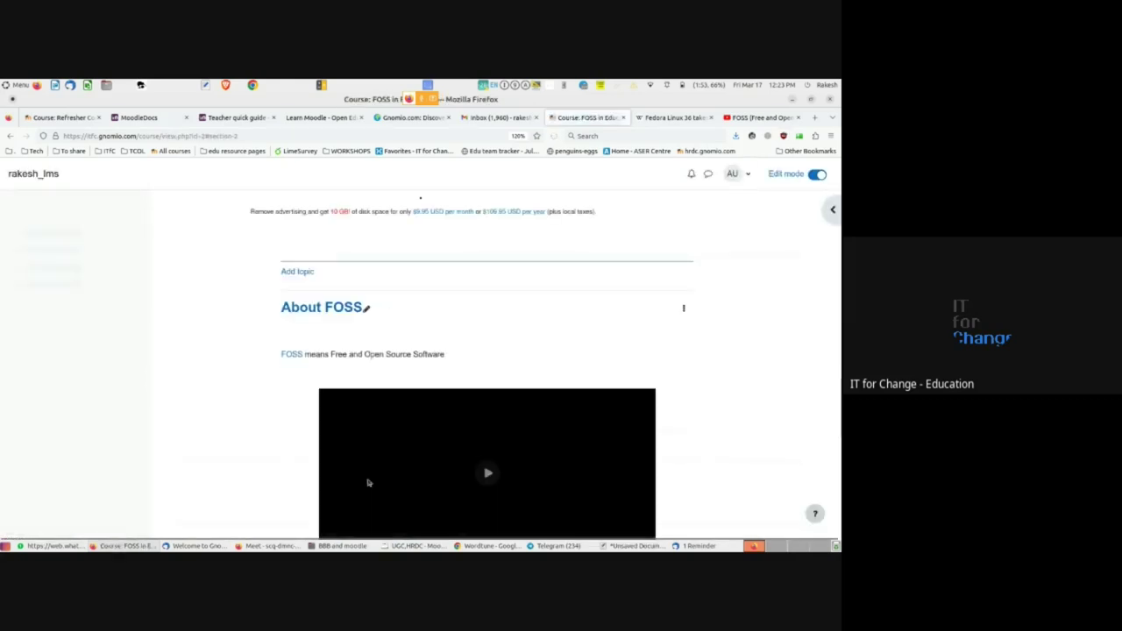
# - Scroll through the course page to review About FOSS's video and description, then return to the top
pyautogui.scroll(-4, 254, 473)
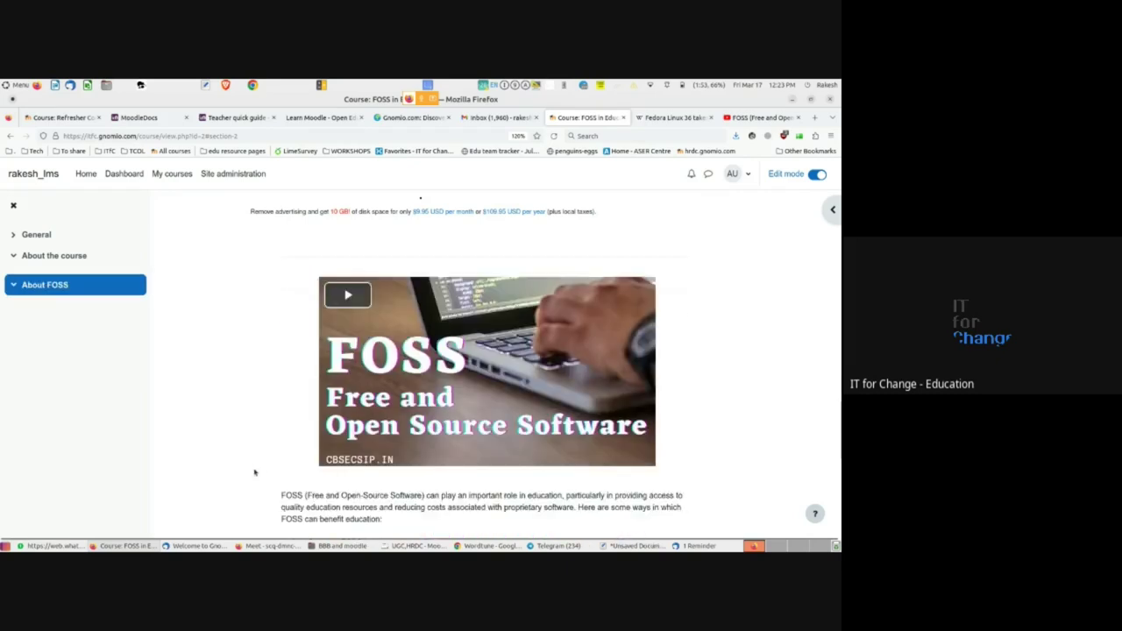
pyautogui.scroll(-5, 255, 473)
pyautogui.scroll(7, 255, 473)
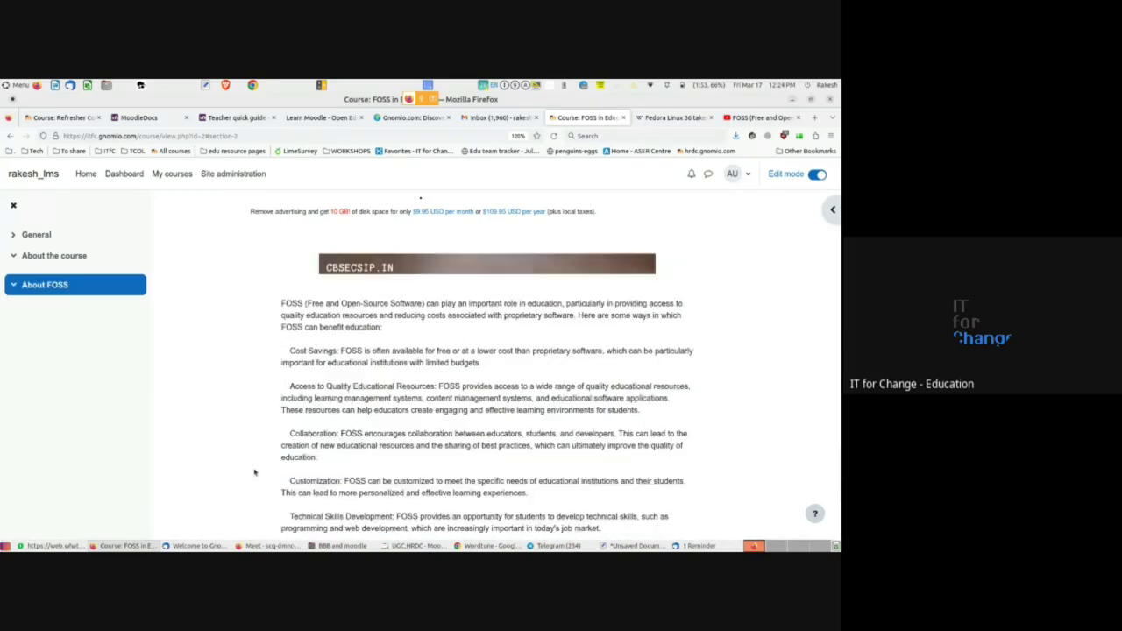
pyautogui.keyDown('ctrl'); pyautogui.scroll(-4, 254, 473); pyautogui.keyUp('ctrl')
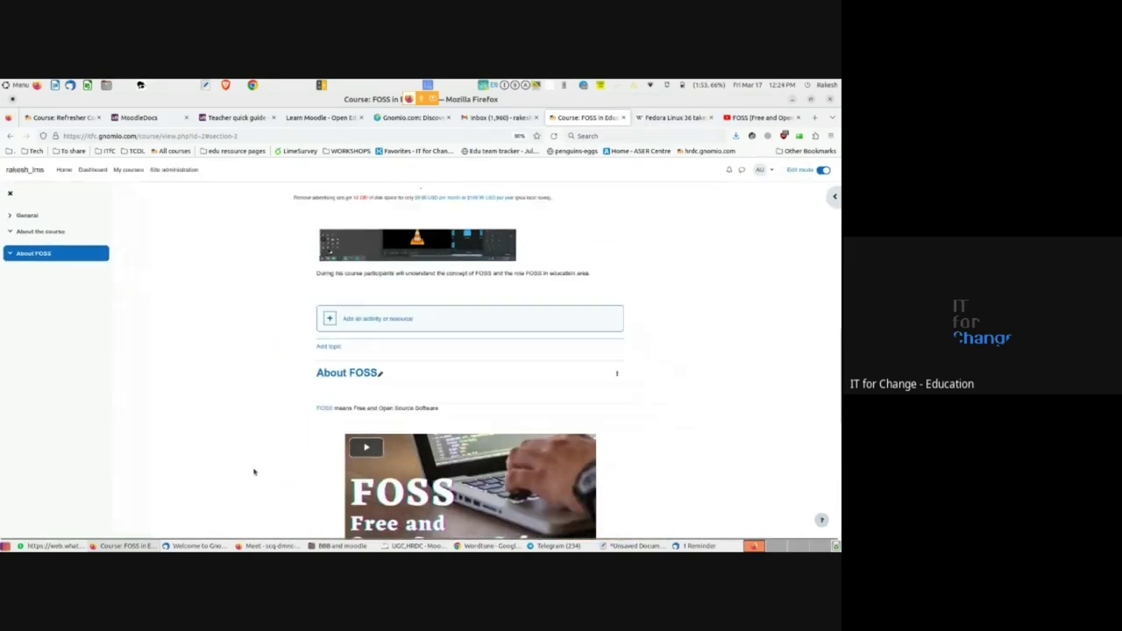
pyautogui.scroll(-5, 254, 472)
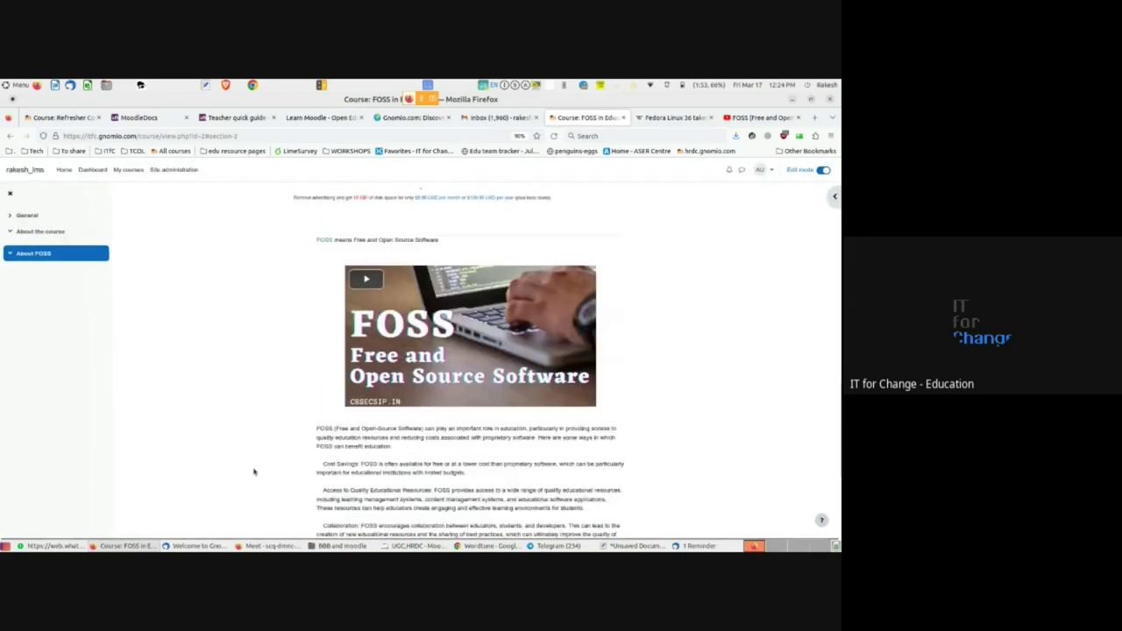
pyautogui.keyDown('ctrl'); pyautogui.scroll(3, 254, 471); pyautogui.keyUp('ctrl')
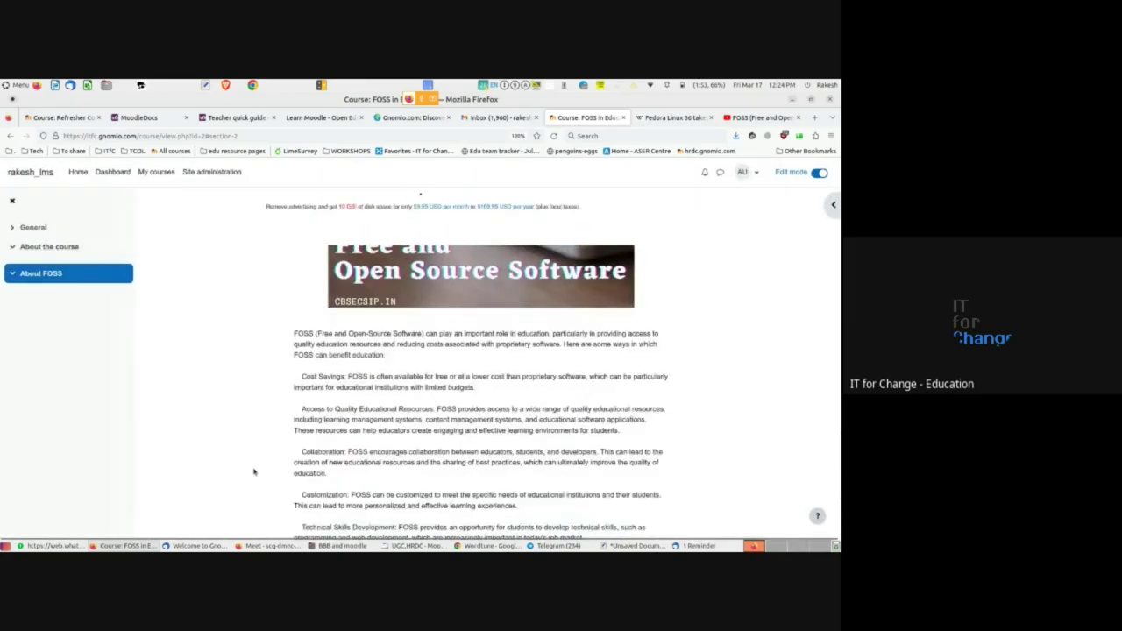
pyautogui.scroll(5, 251, 464)
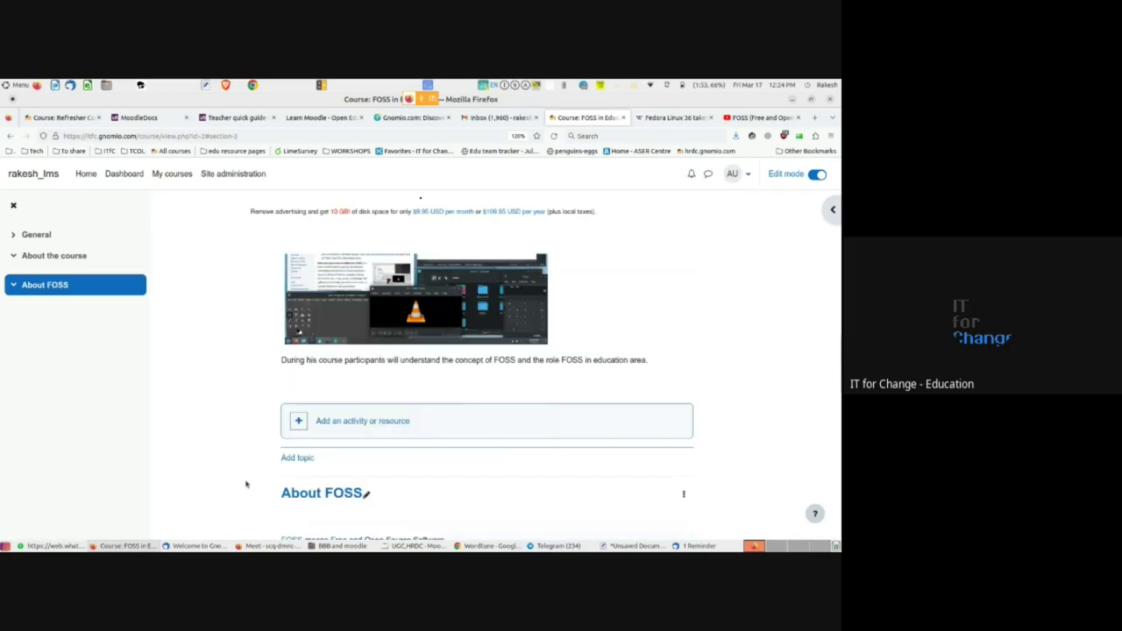
pyautogui.scroll(10, 246, 483)
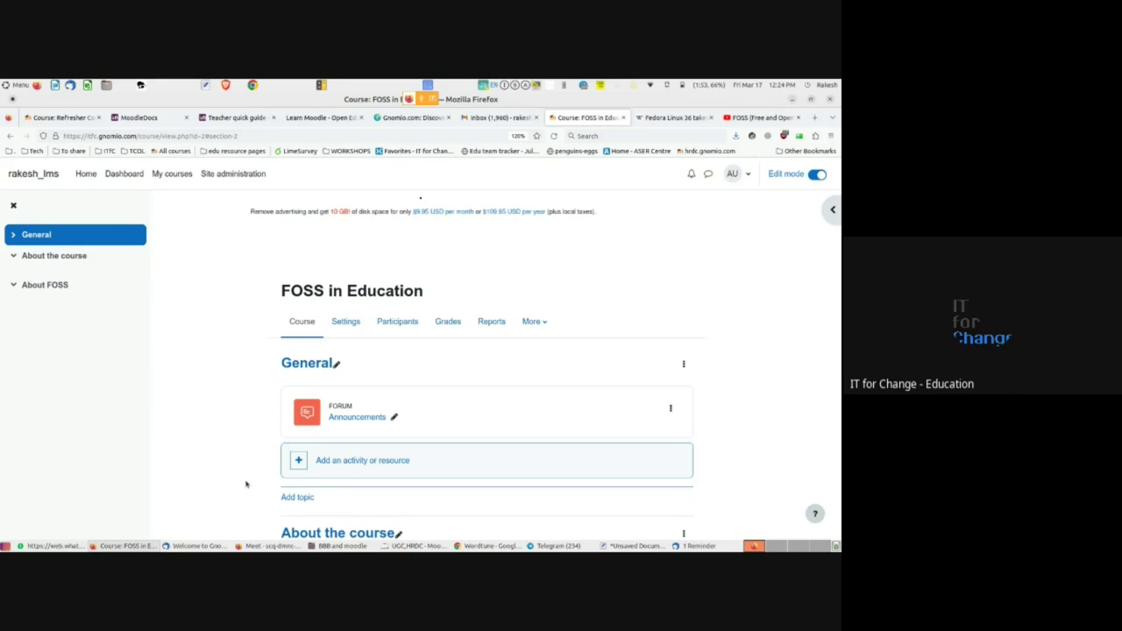
# - Return to the Moodle course window and dismiss the presenting-to-everyone notice
pyautogui.hotkey('alt', 'Tab')
pyautogui.hotkey('alt', 'Tab')
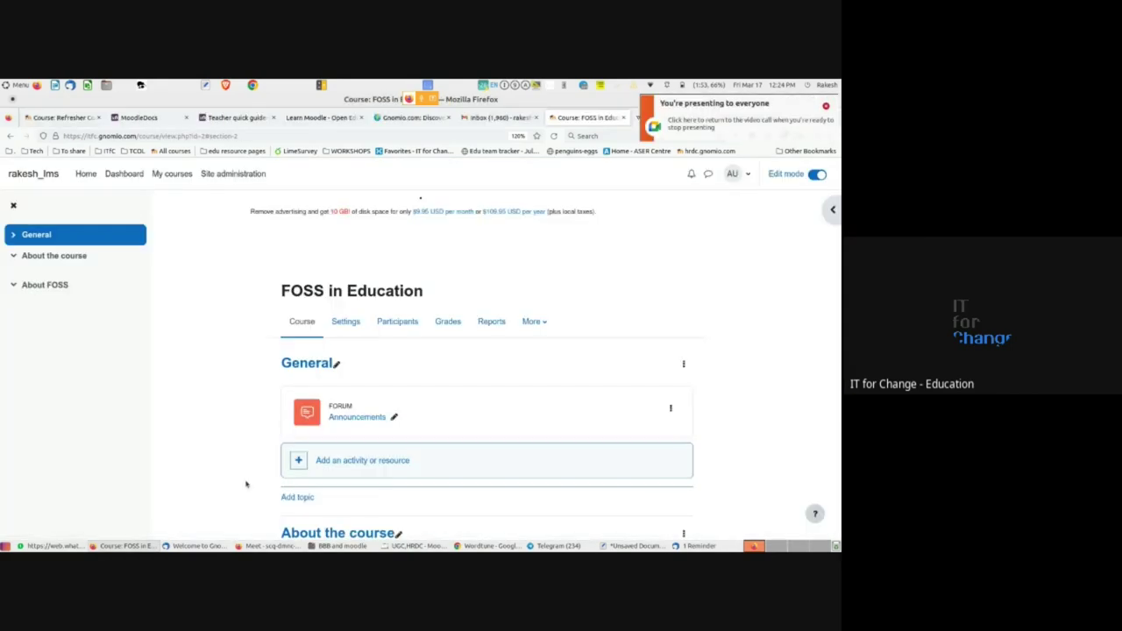
pyautogui.click(825, 107)
pyautogui.scroll(-3, 715, 449)
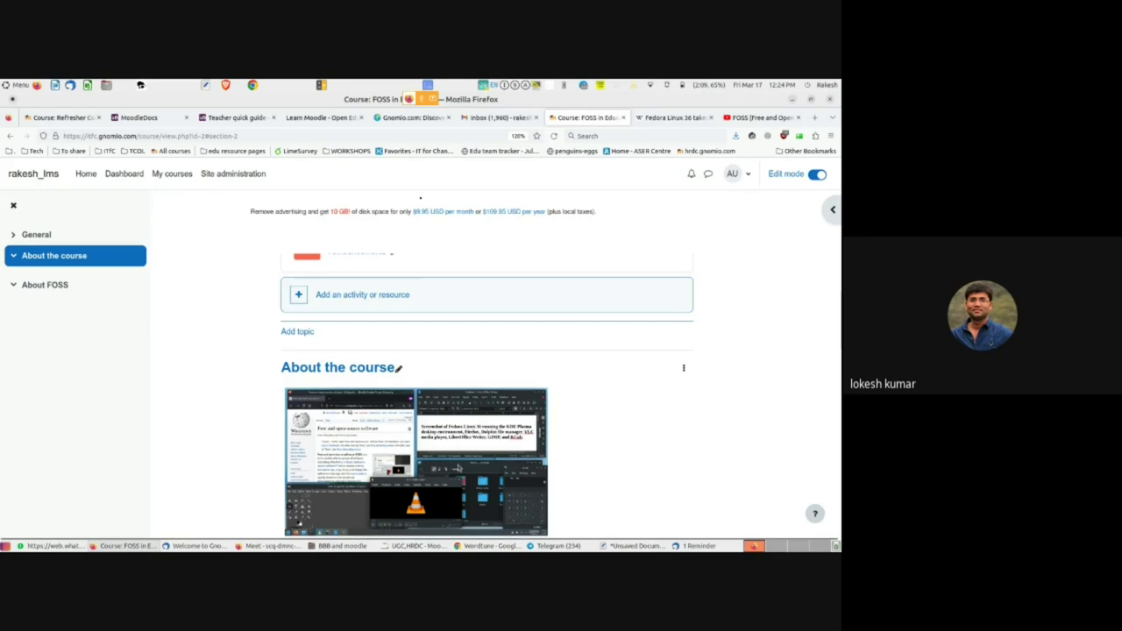
# - Collapse About the course and About FOSS in the course index, then switch to Google Meet
pyautogui.click(12, 256)
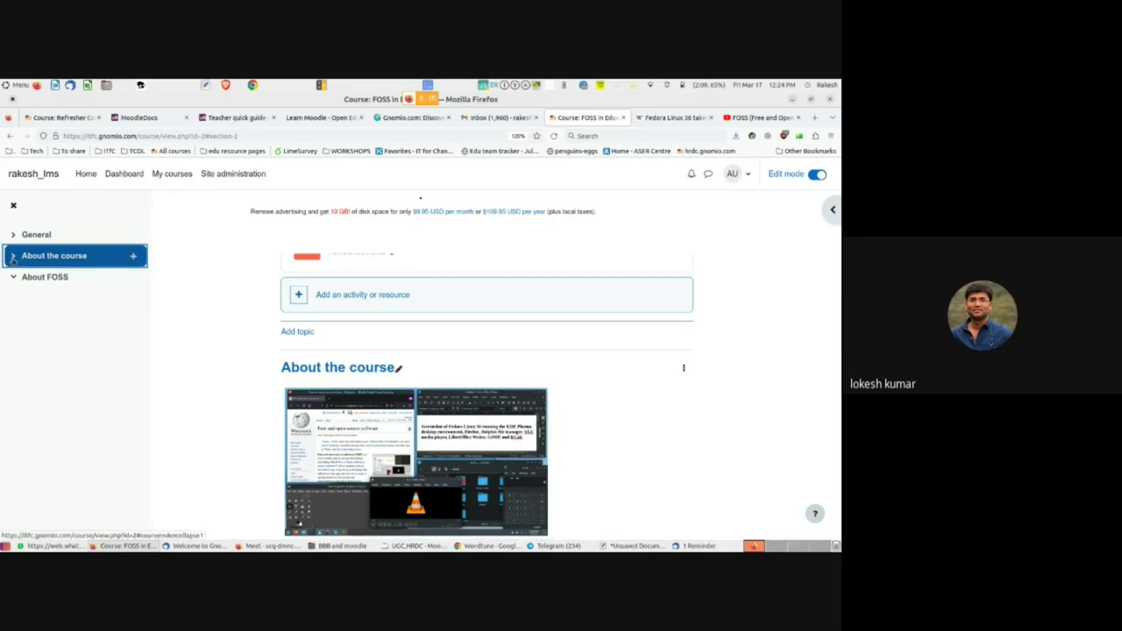
pyautogui.click(11, 277)
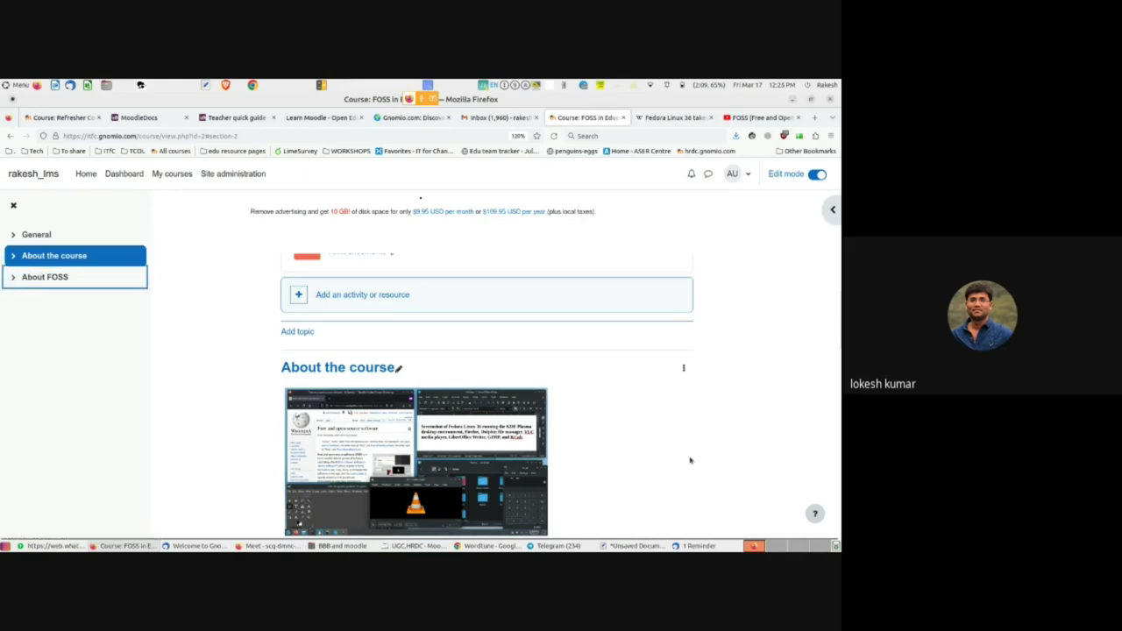
pyautogui.scroll(-4, 733, 439)
pyautogui.scroll(-5, 732, 438)
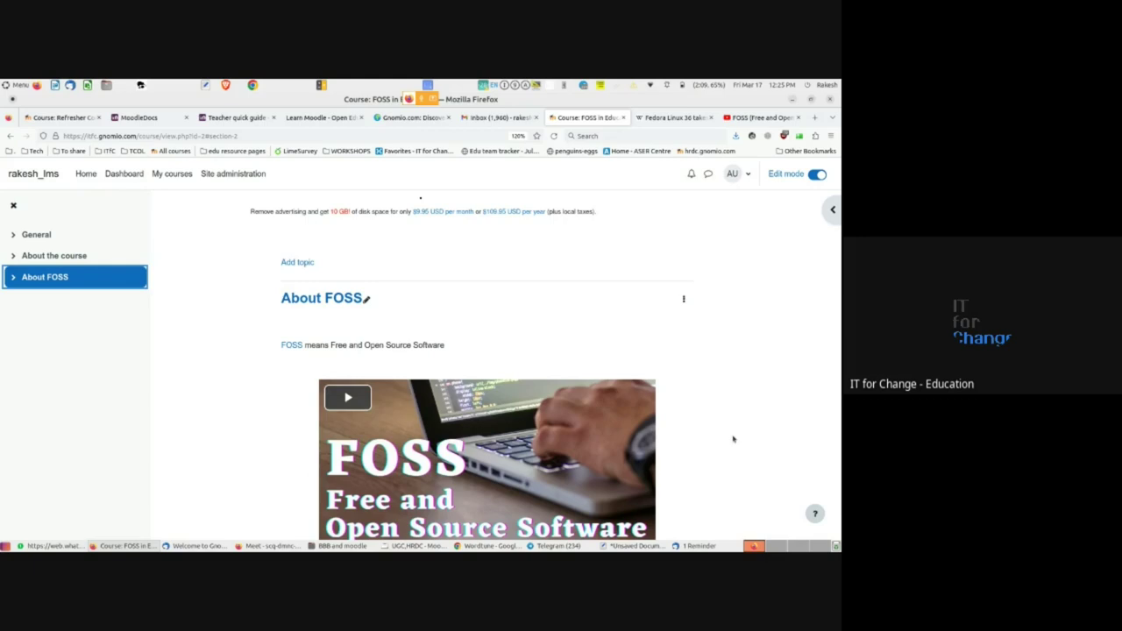
pyautogui.click(286, 548)
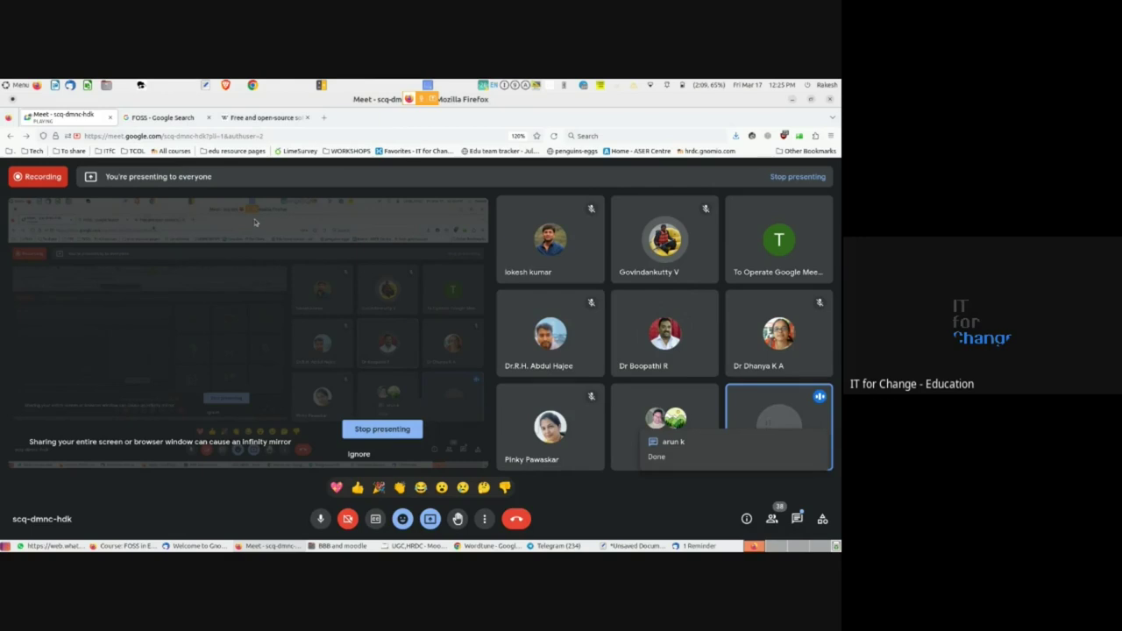
# - Switch from Google Meet back to the shared Moodle FOSS in Education course page
pyautogui.hotkey('alt', 'Tab')
pyautogui.scroll(-2, 320, 348)
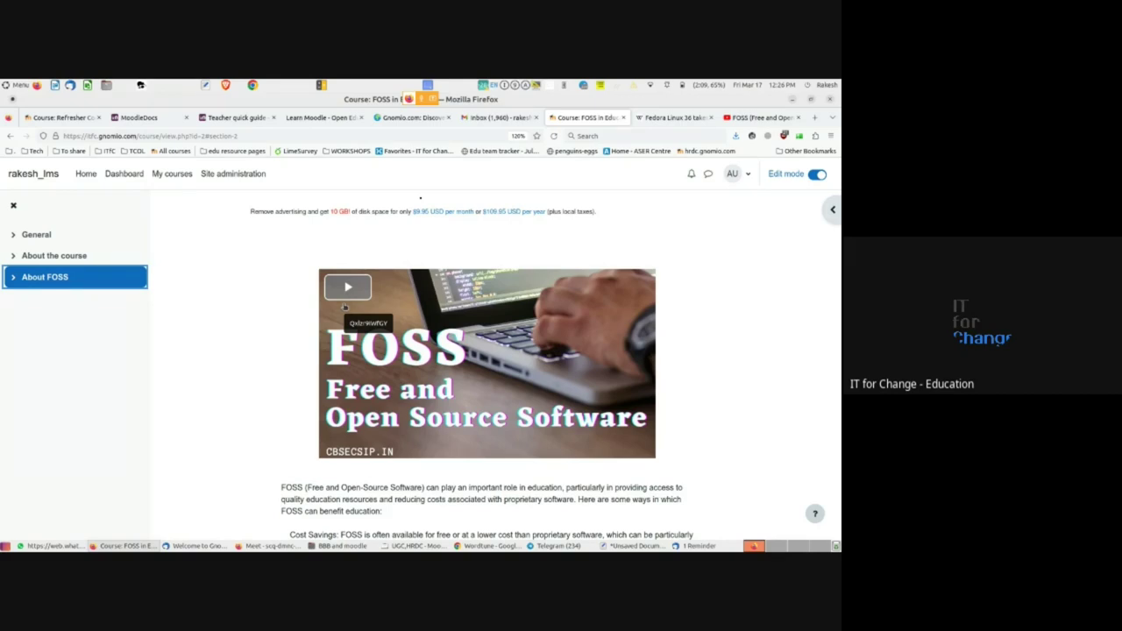
pyautogui.scroll(3, 318, 303)
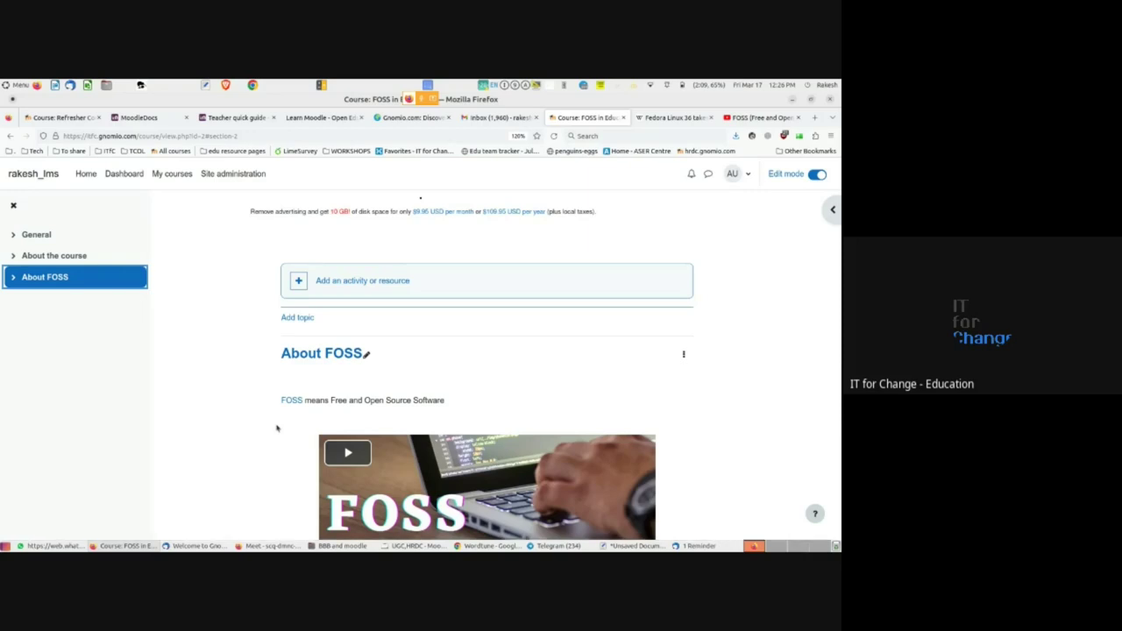
pyautogui.scroll(-3, 276, 428)
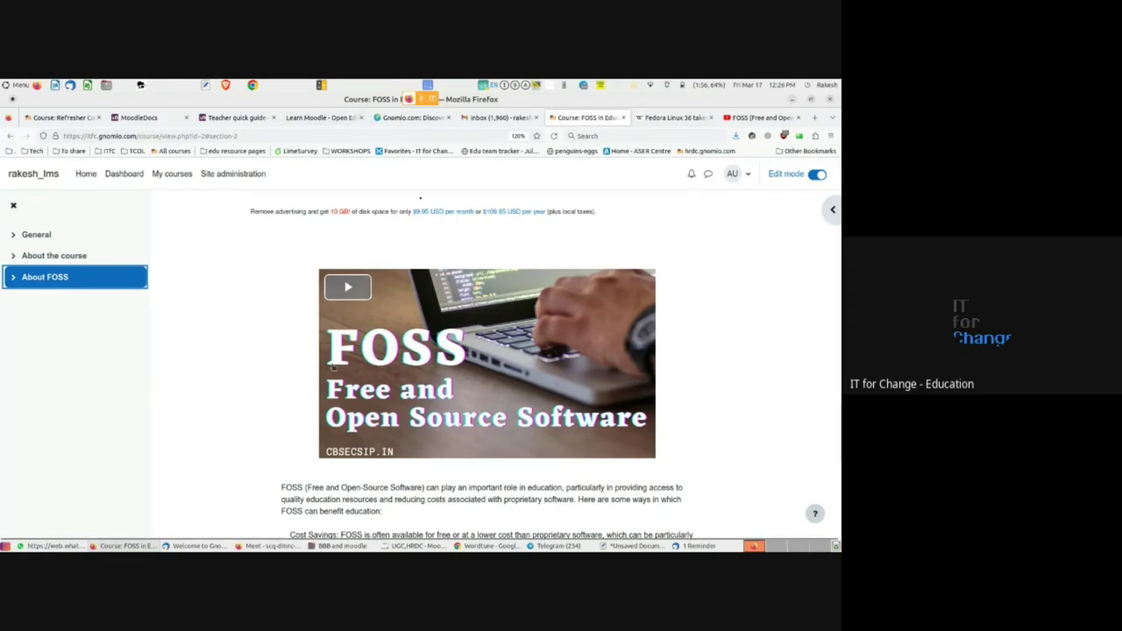
pyautogui.scroll(-3, 266, 495)
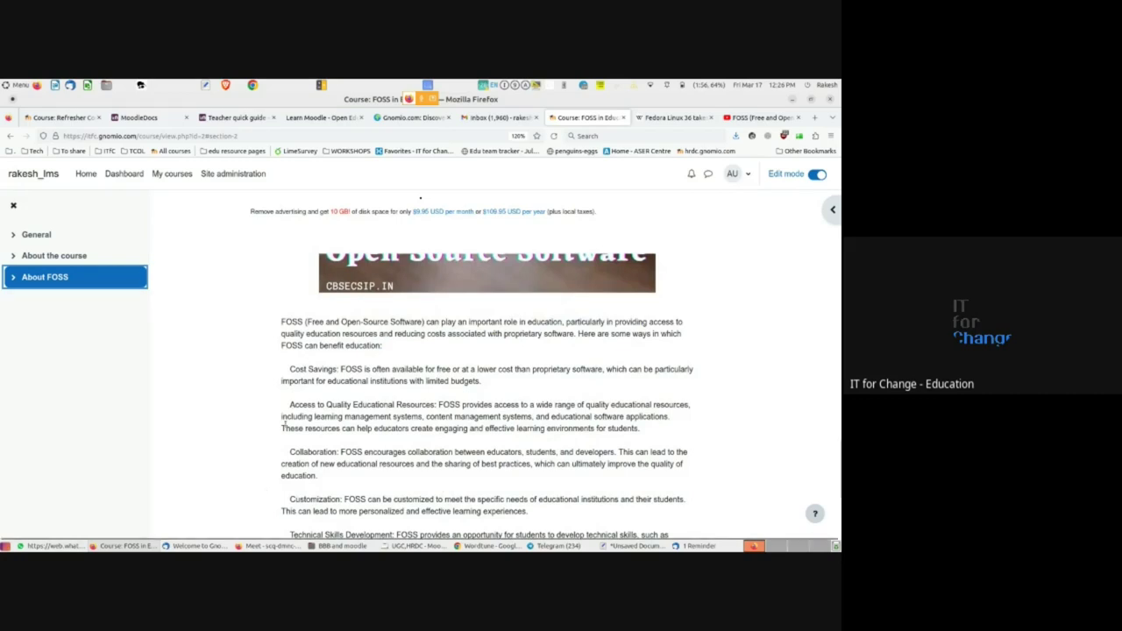
pyautogui.scroll(-3, 284, 422)
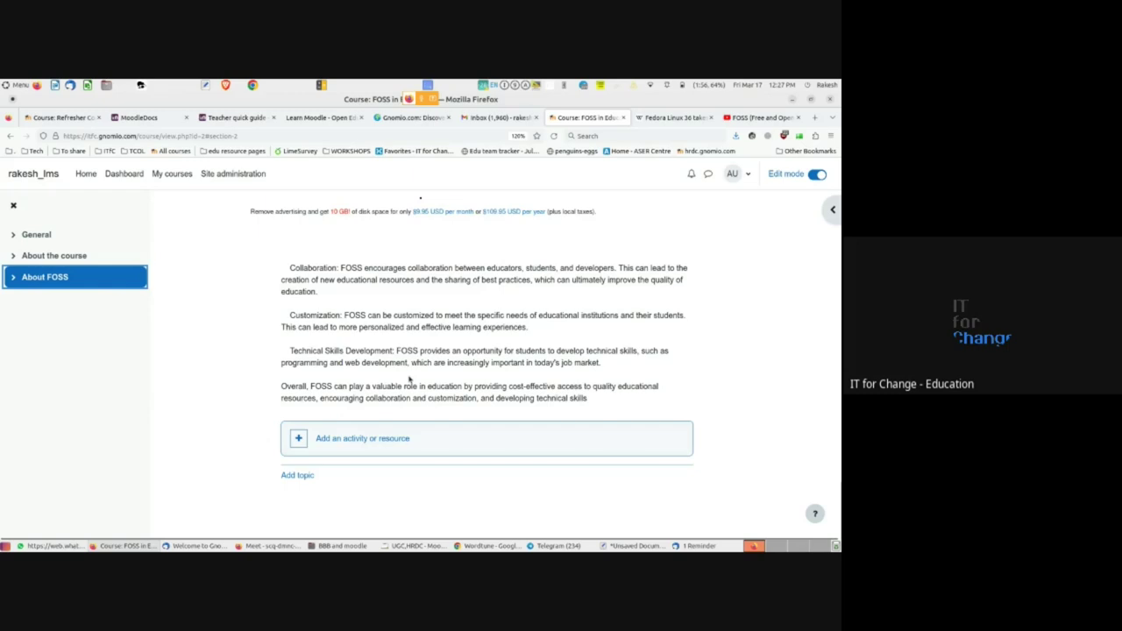
pyautogui.scroll(10, 409, 378)
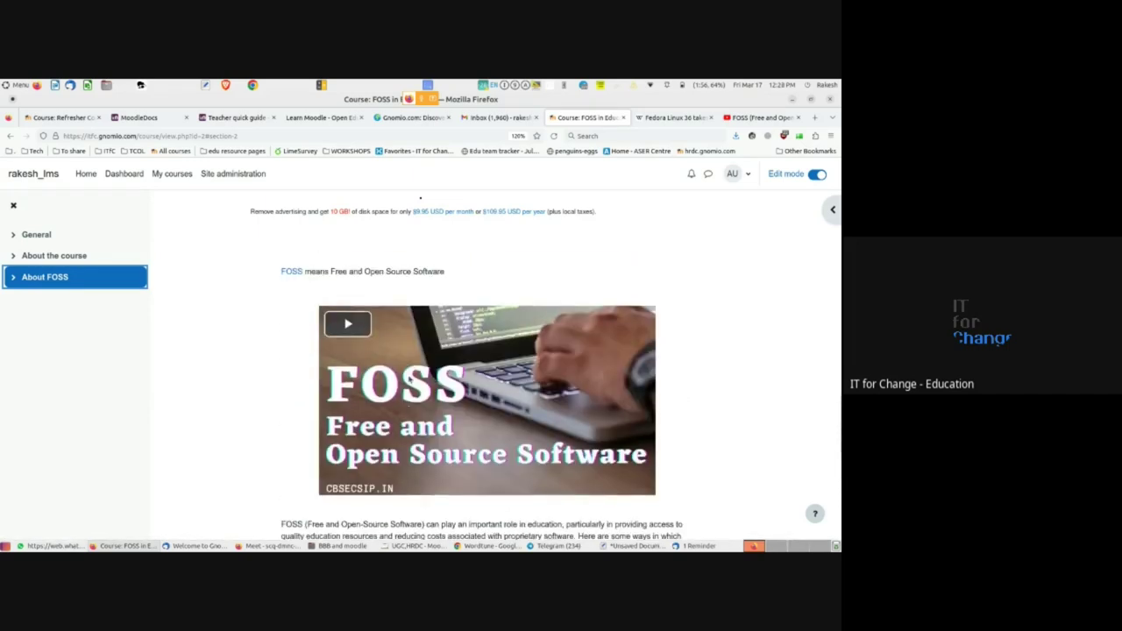
pyautogui.scroll(3, 409, 379)
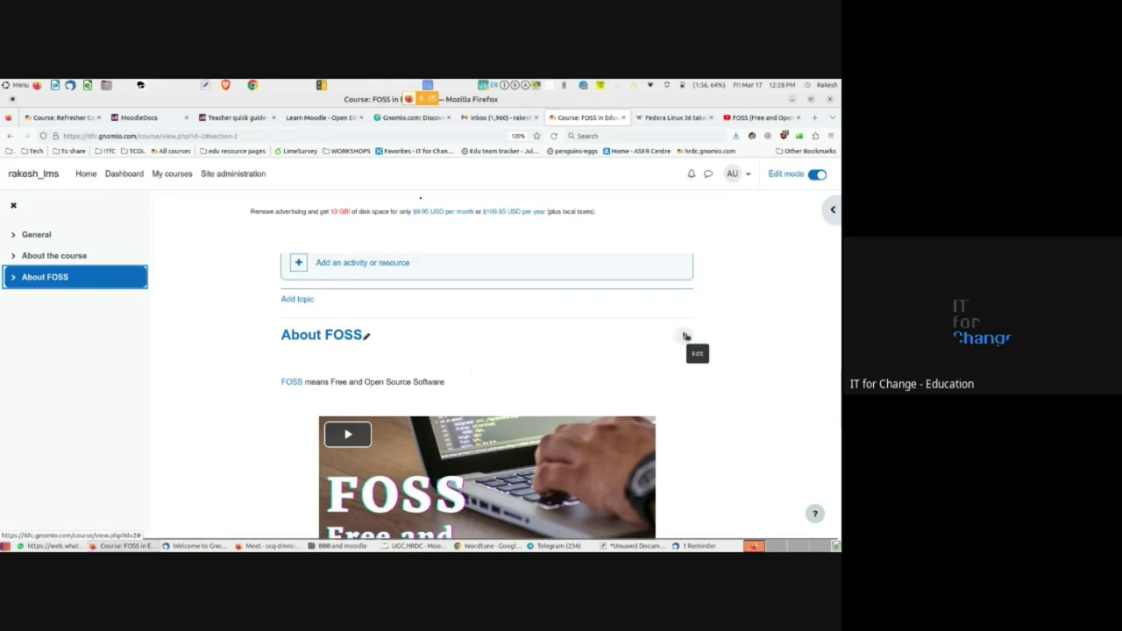
pyautogui.click(685, 337)
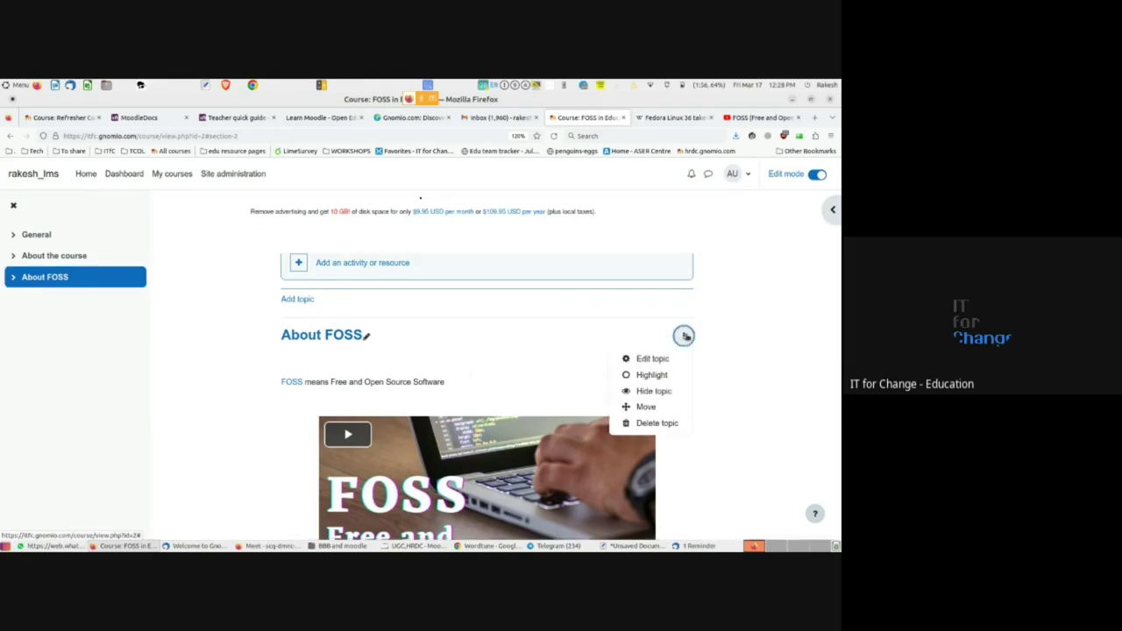
pyautogui.click(289, 464)
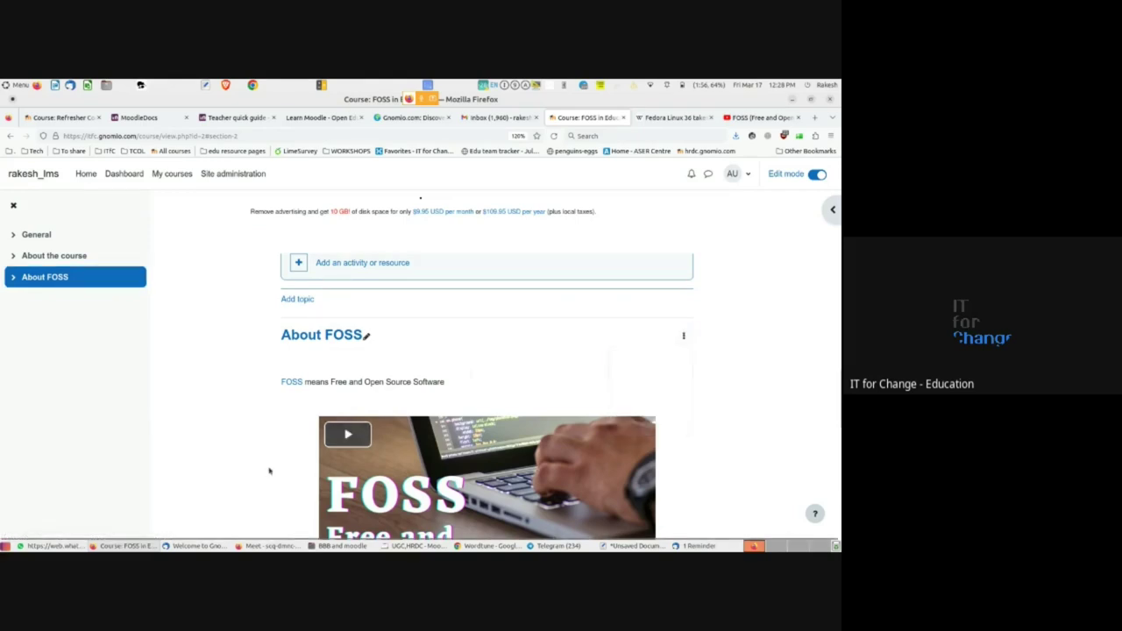
pyautogui.scroll(-5, 269, 469)
pyautogui.scroll(-3, 269, 471)
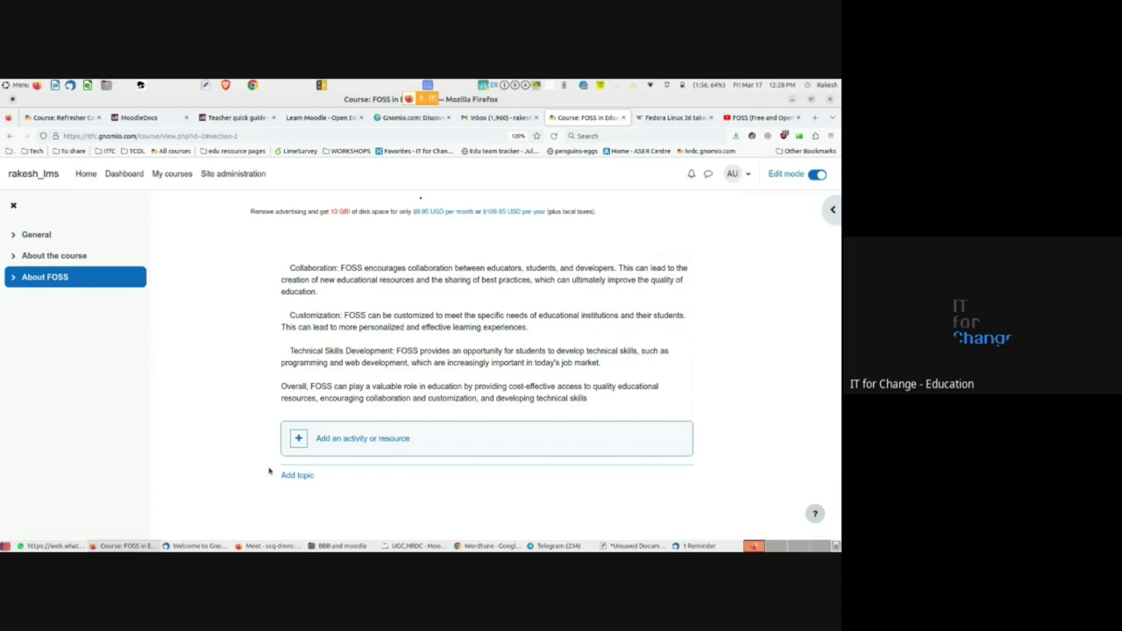
pyautogui.scroll(5, 269, 471)
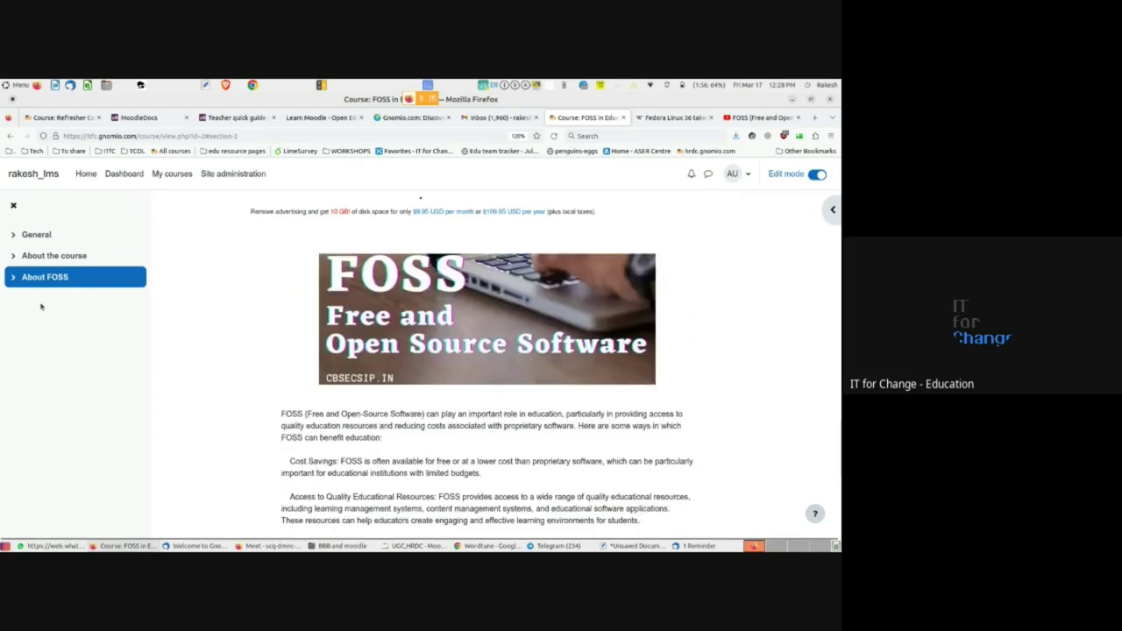
pyautogui.scroll(-3, 348, 484)
pyautogui.scroll(-3, 348, 484)
pyautogui.scroll(6, 348, 484)
pyautogui.scroll(4, 348, 484)
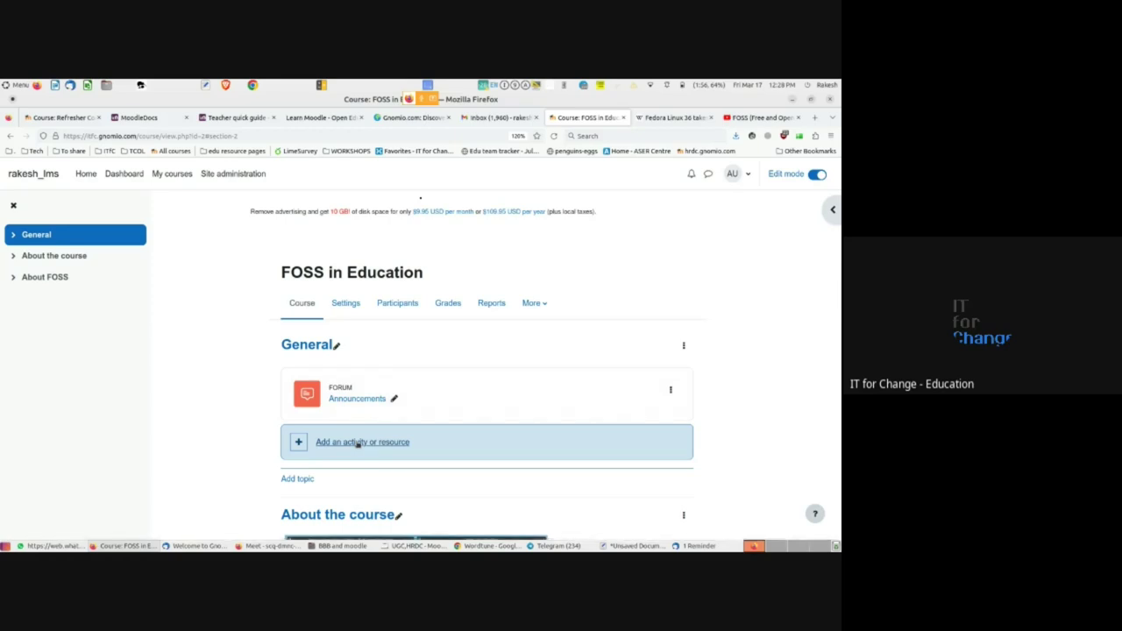
# - Pick Assignment from the General section's activity chooser
pyautogui.click(357, 443)
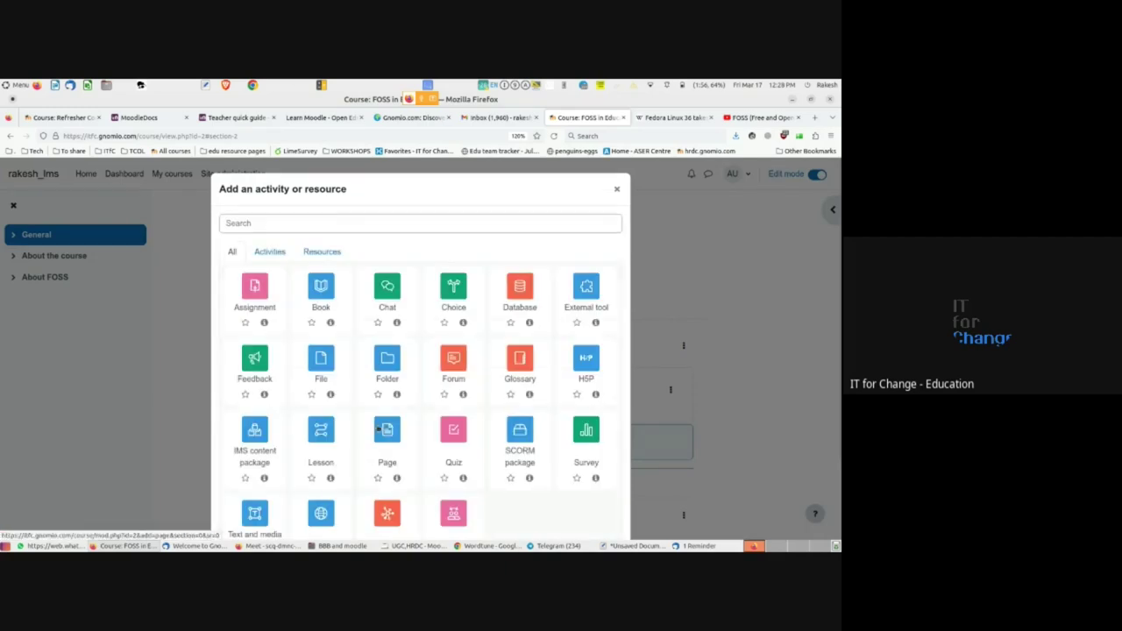
pyautogui.scroll(-2, 406, 360)
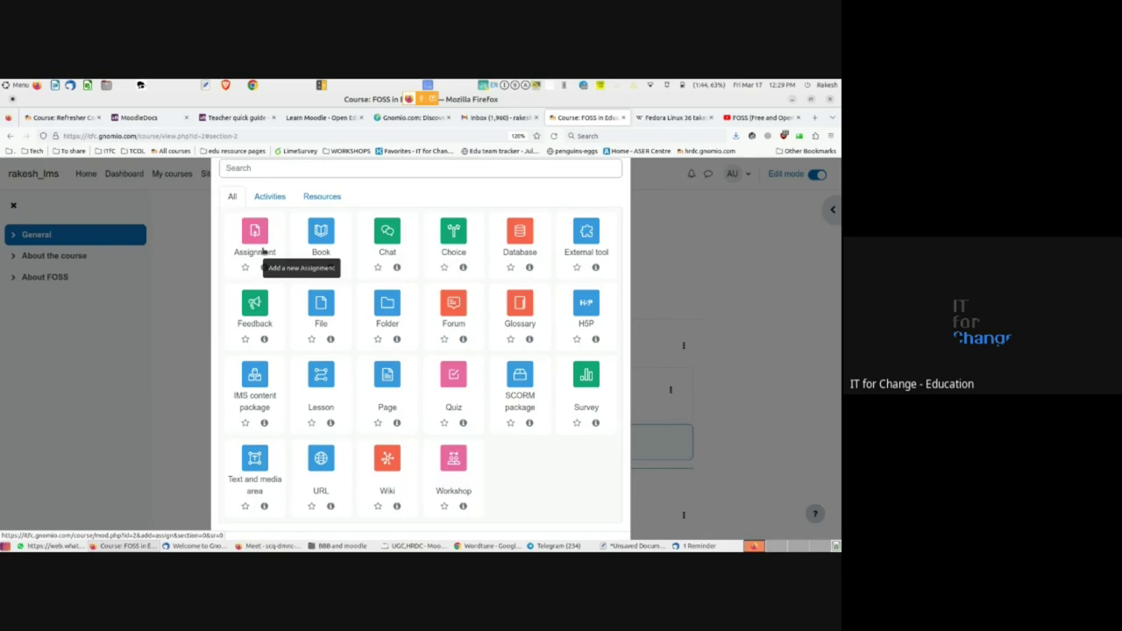
pyautogui.click(261, 251)
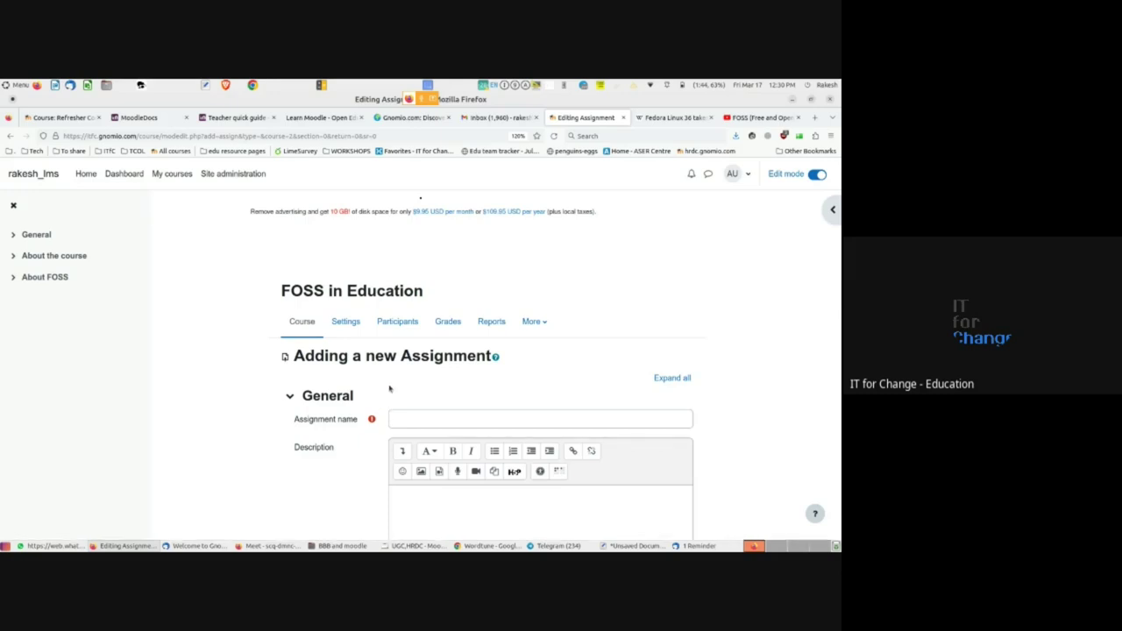
# - Name the assignment 'Submit the screenshot your Moodle course'
pyautogui.scroll(-1, 403, 377)
pyautogui.click(418, 362)
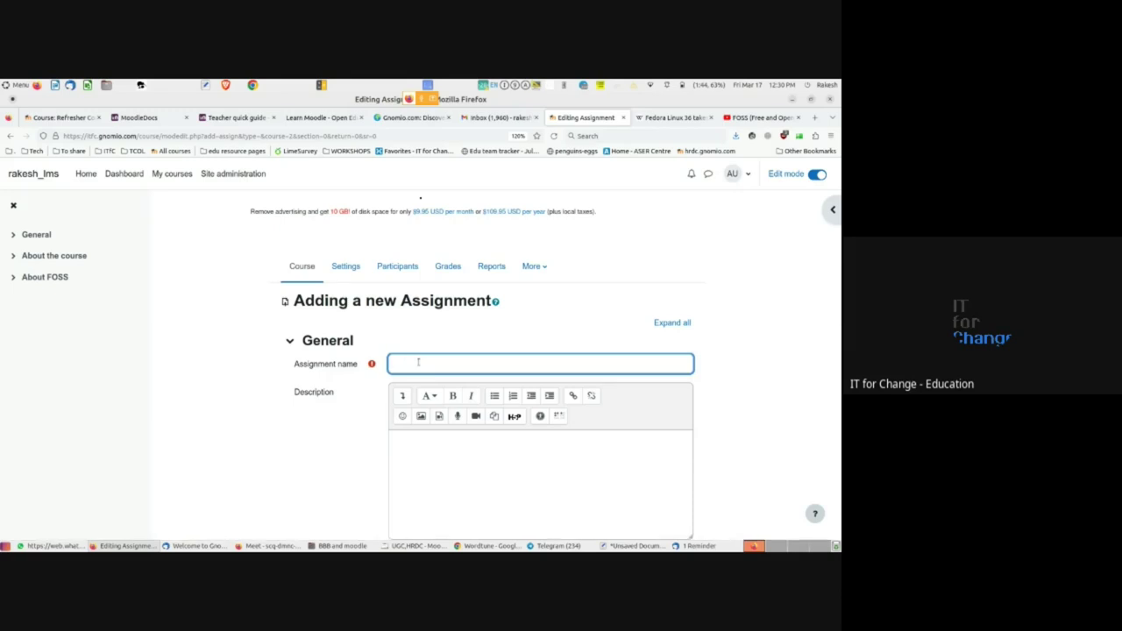
pyautogui.write('Submit the screenshot yoursc')
pyautogui.press('BackSpace')
pyautogui.press('BackSpace')
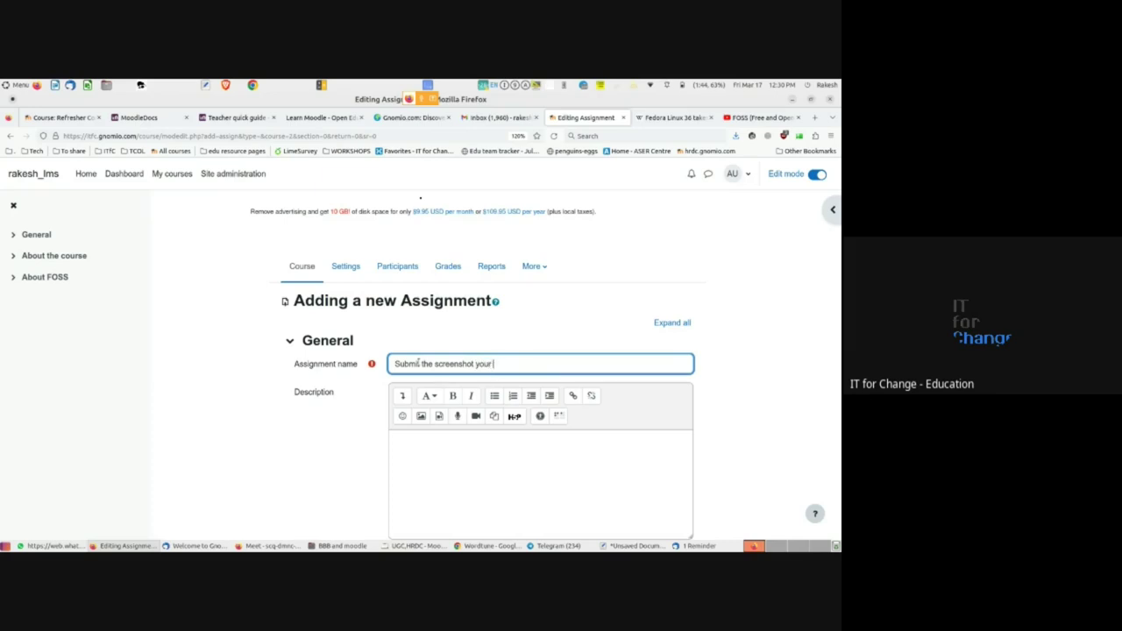
pyautogui.write('Moodle course')
# - Leave the description empty with 'Display description on course page' left unticked
pyautogui.scroll(-3, 354, 401)
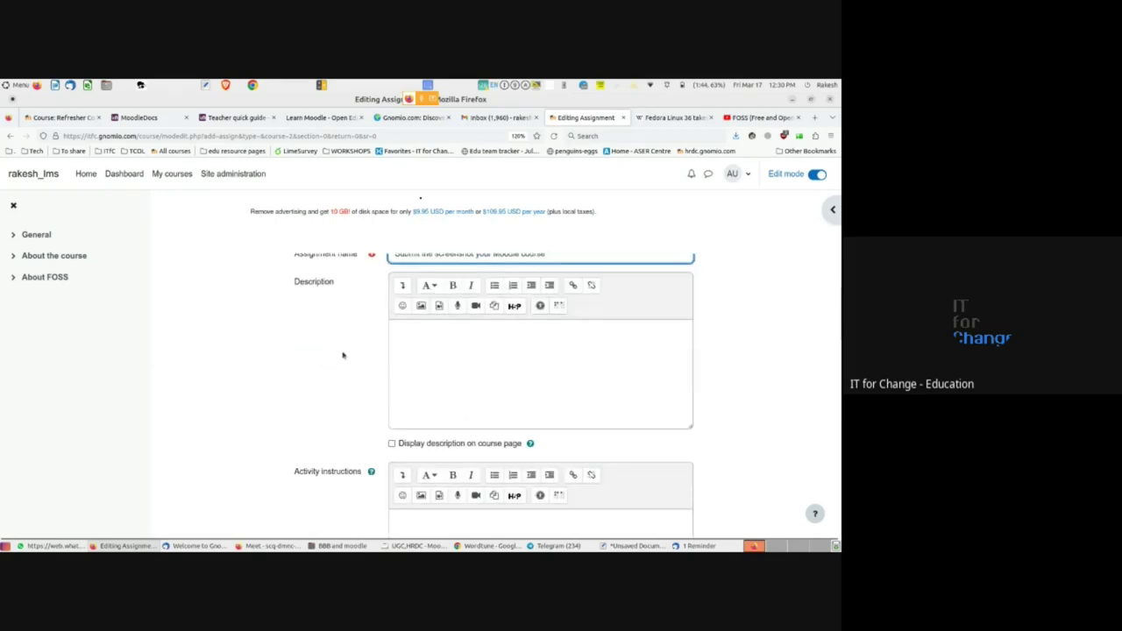
pyautogui.click(421, 342)
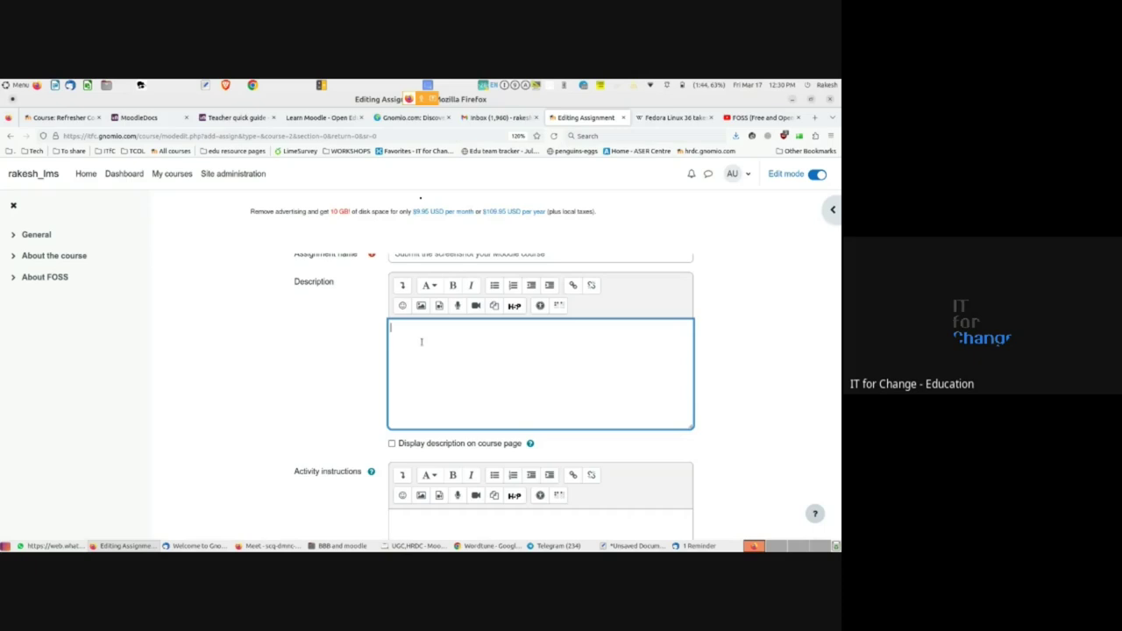
pyautogui.scroll(2, 421, 342)
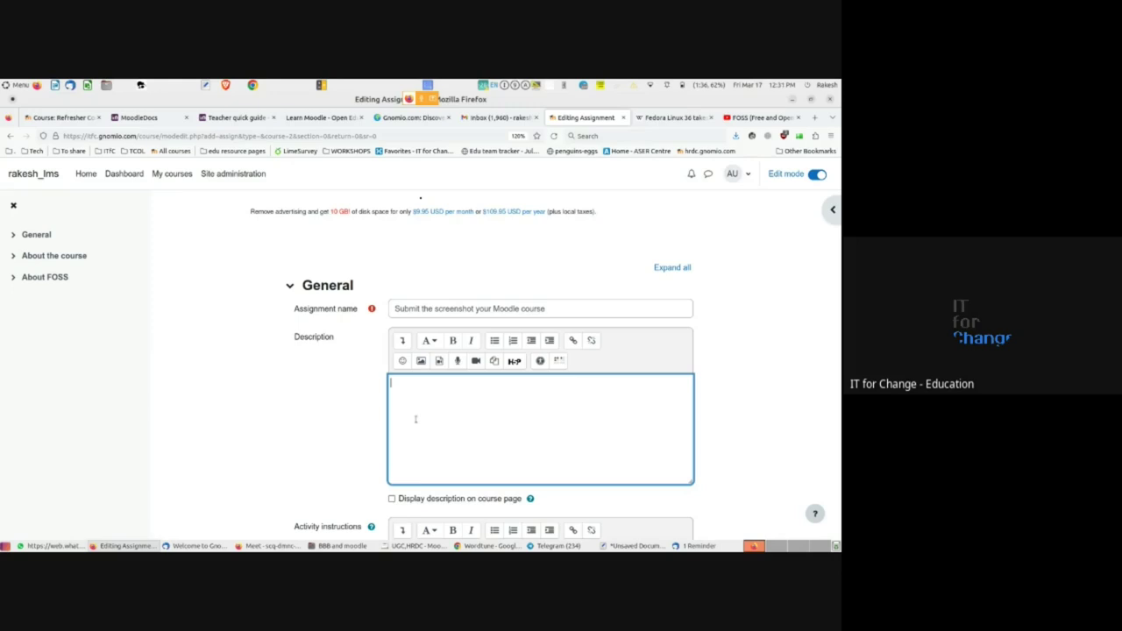
pyautogui.scroll(-1, 415, 419)
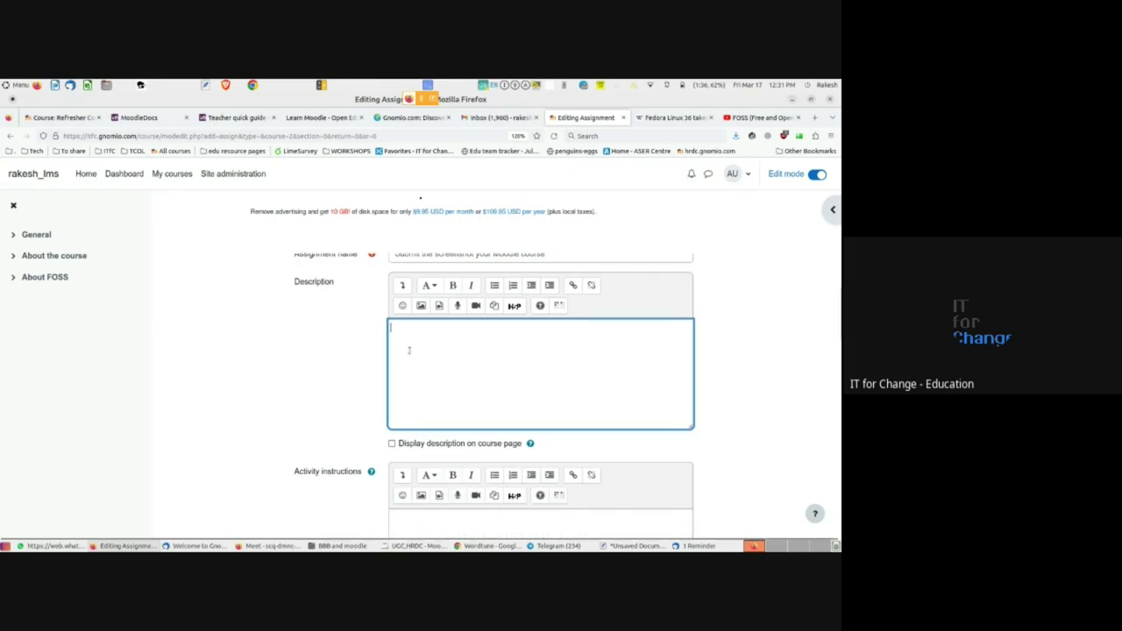
pyautogui.click(391, 445)
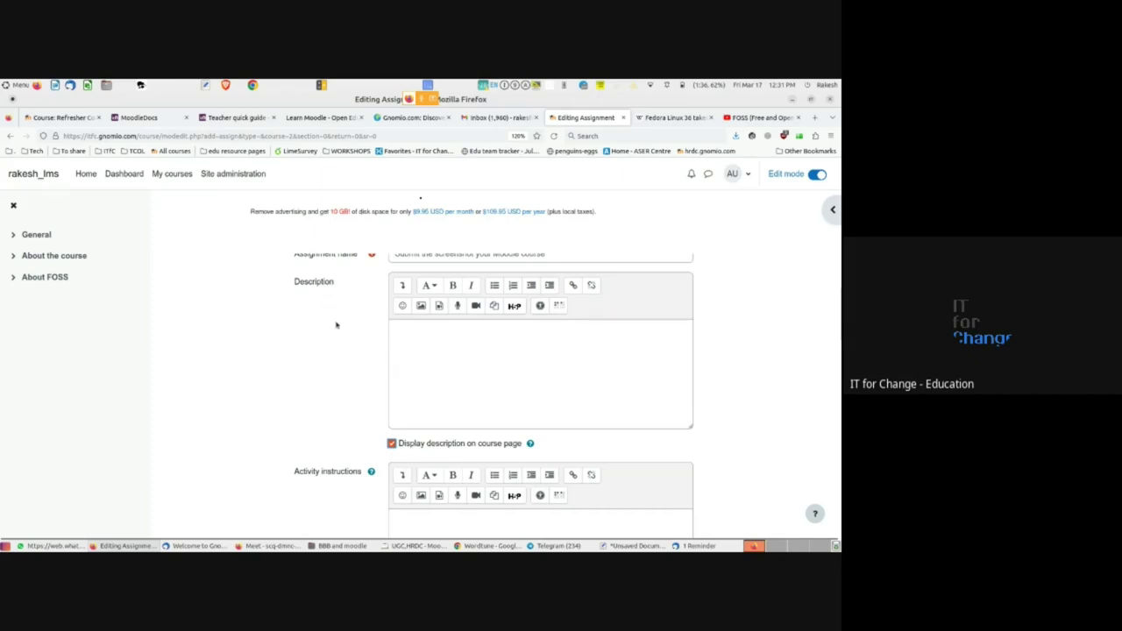
pyautogui.click(391, 444)
pyautogui.scroll(-1, 389, 414)
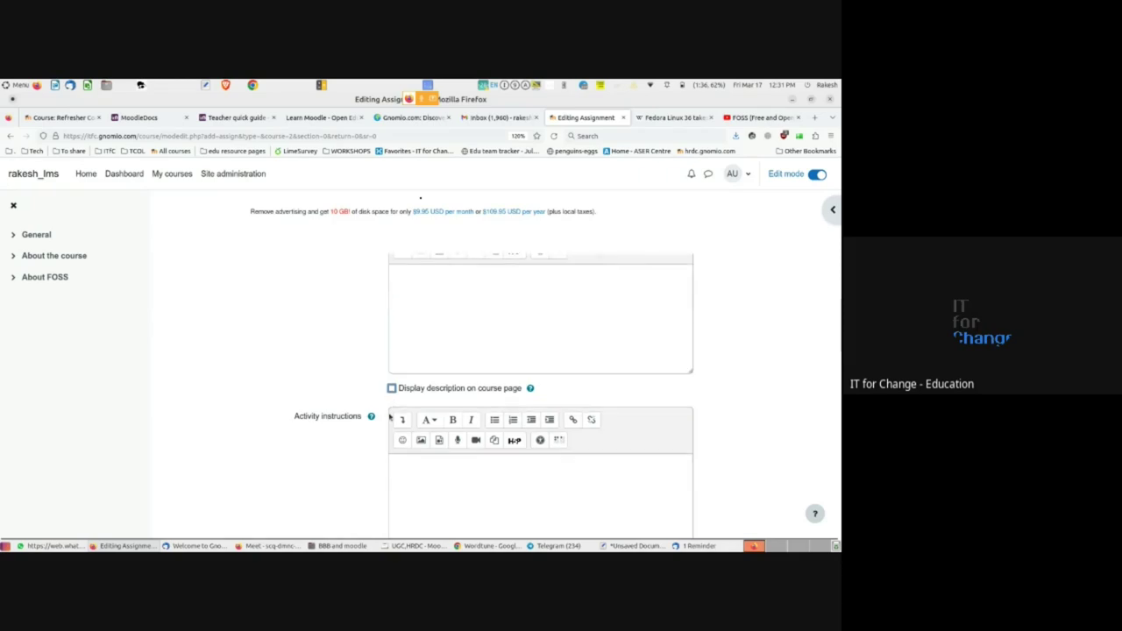
pyautogui.scroll(-2, 376, 438)
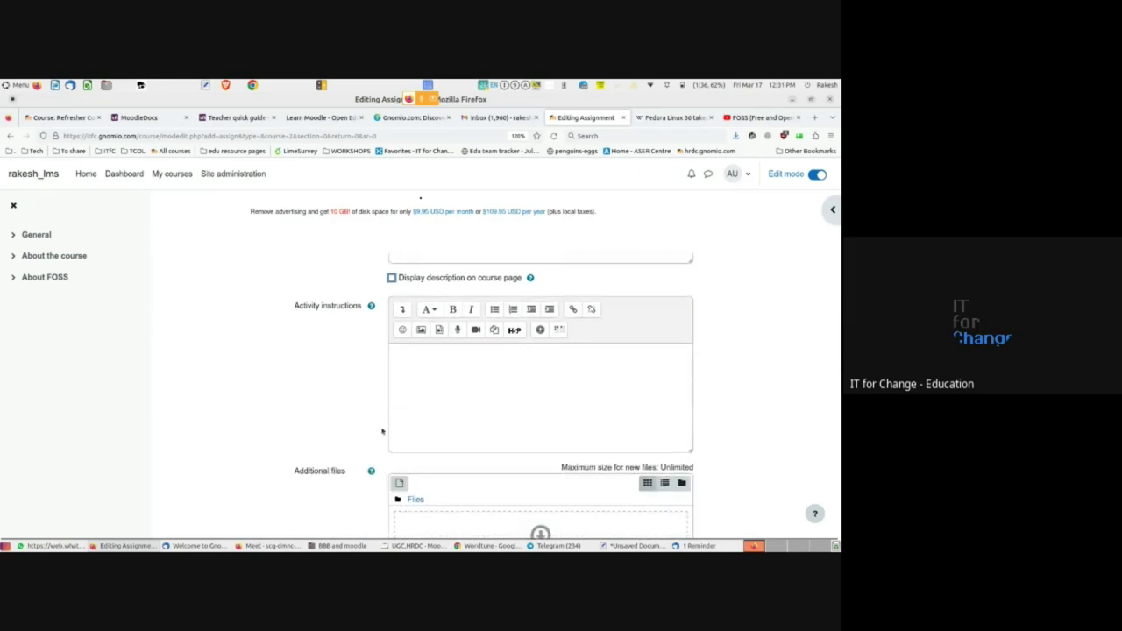
pyautogui.scroll(-2, 382, 431)
# - Set Allow submissions from to 18 March 2023 at 10:00
pyautogui.scroll(-2, 379, 429)
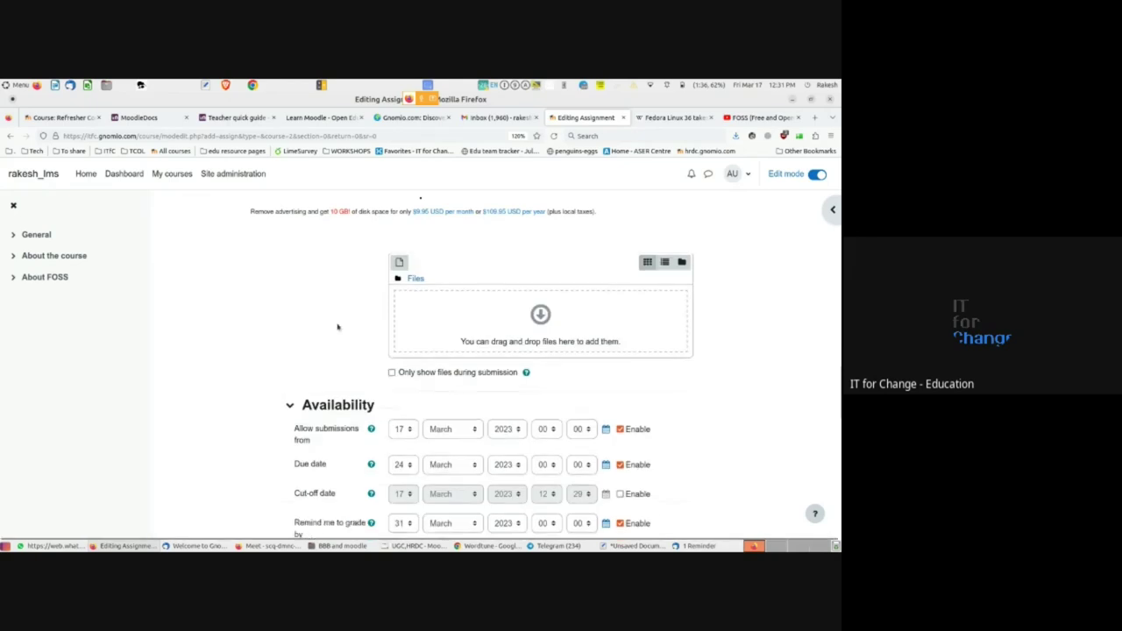
pyautogui.scroll(2, 333, 326)
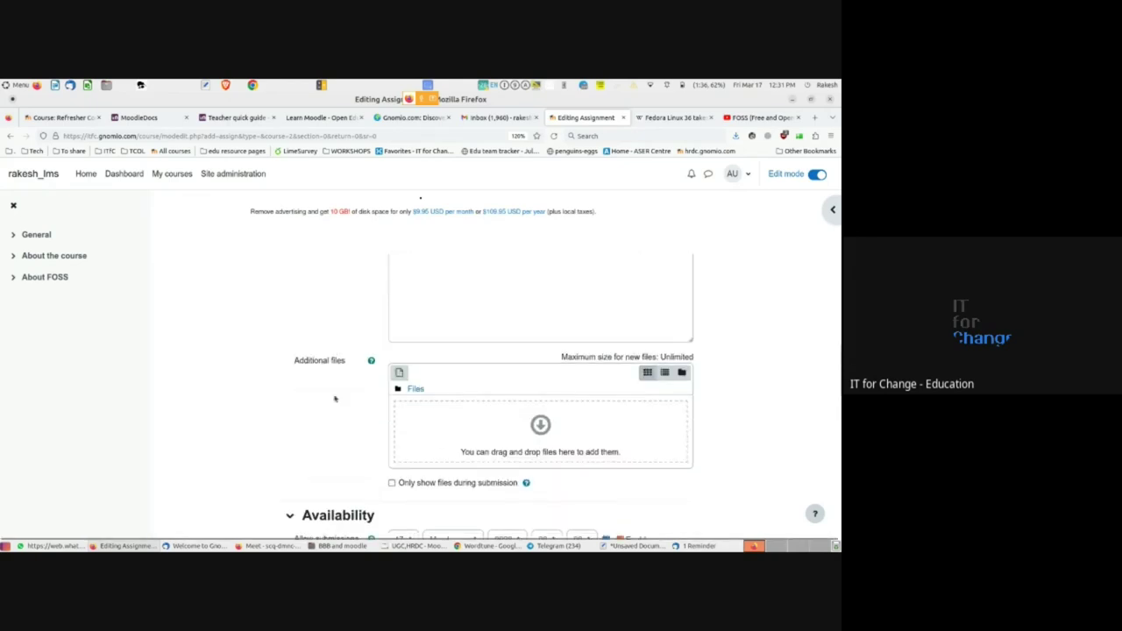
pyautogui.scroll(-1, 340, 438)
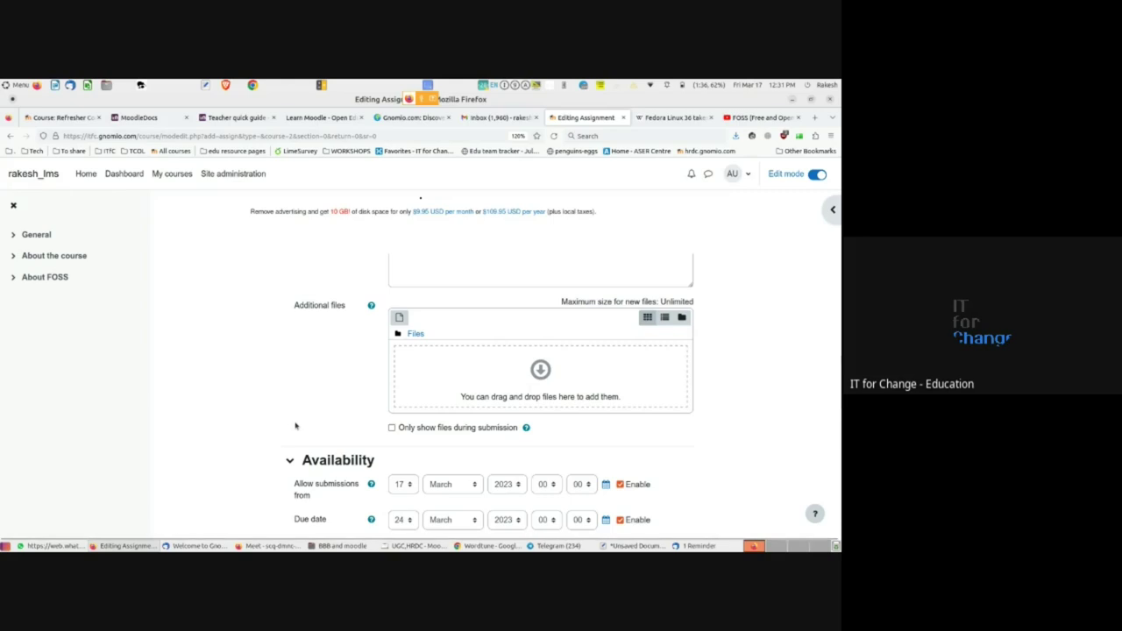
pyautogui.scroll(-2, 295, 426)
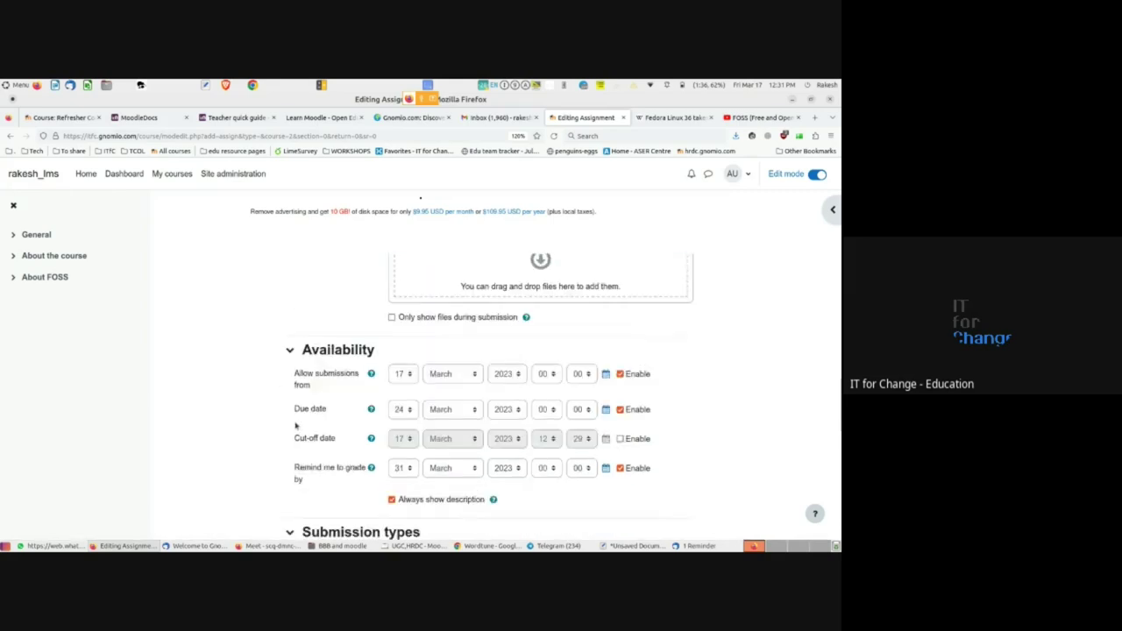
pyautogui.scroll(-1, 295, 426)
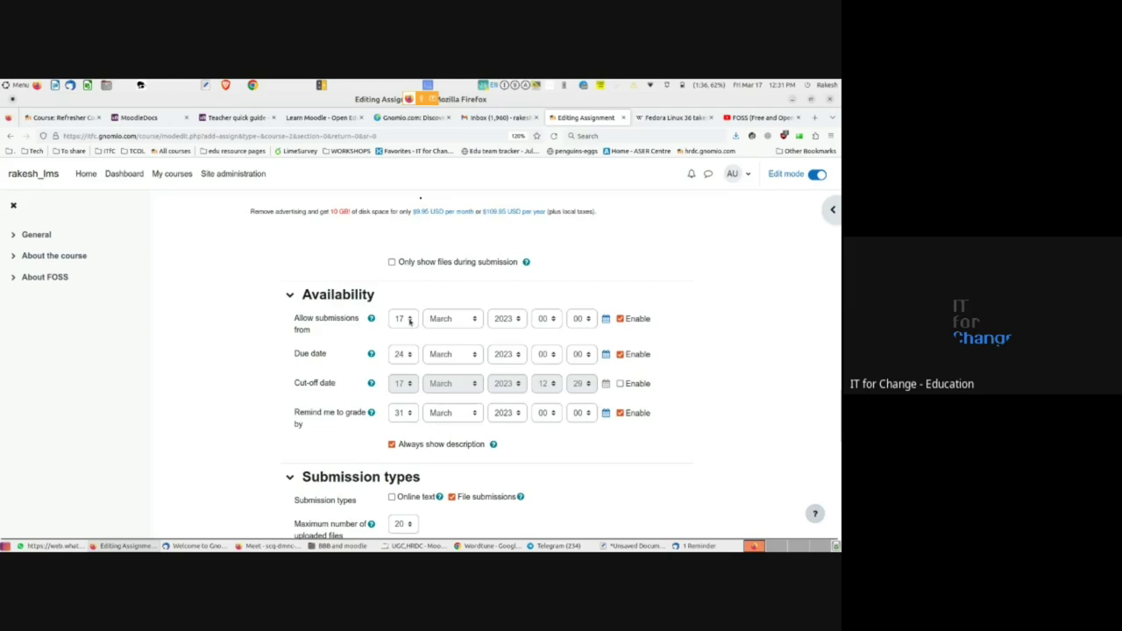
pyautogui.click(409, 321)
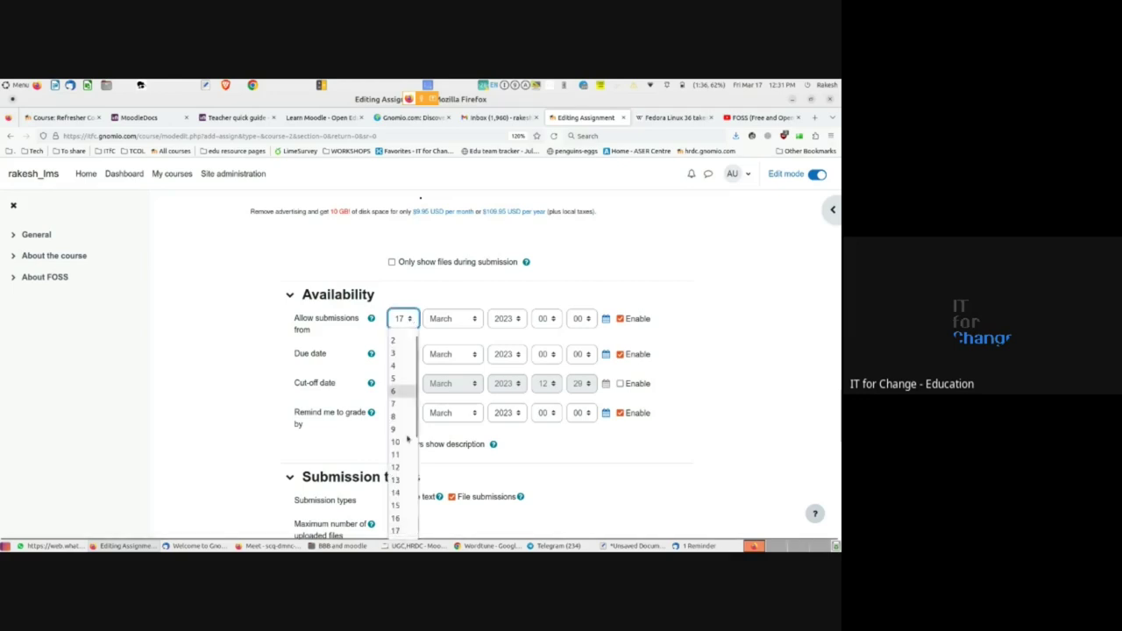
pyautogui.press('Escape')
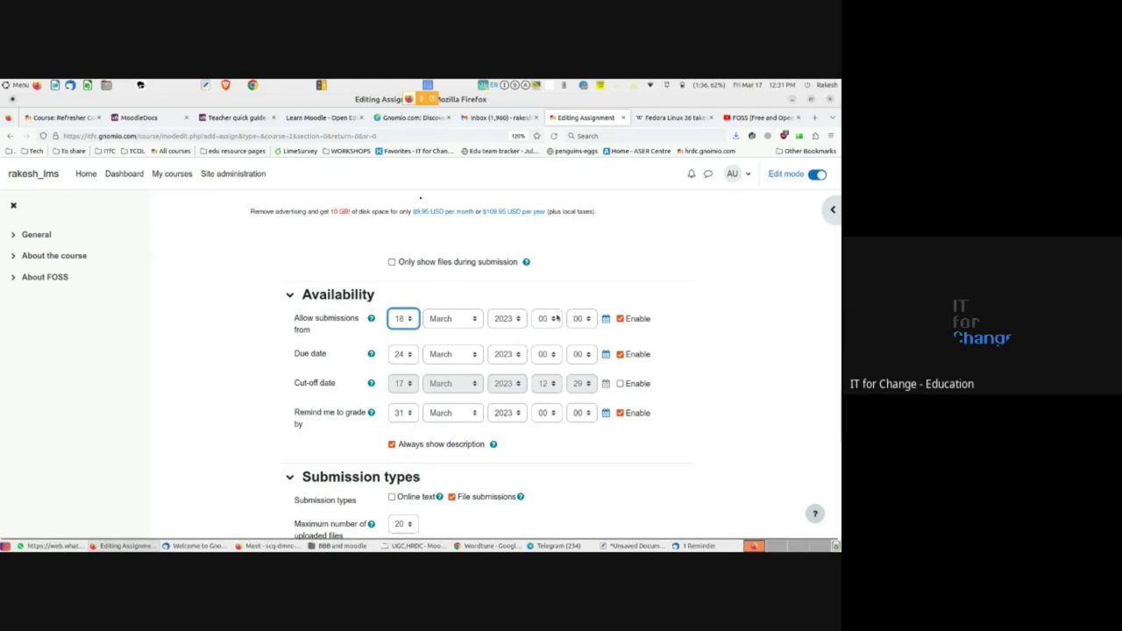
pyautogui.click(552, 319)
pyautogui.click(542, 463)
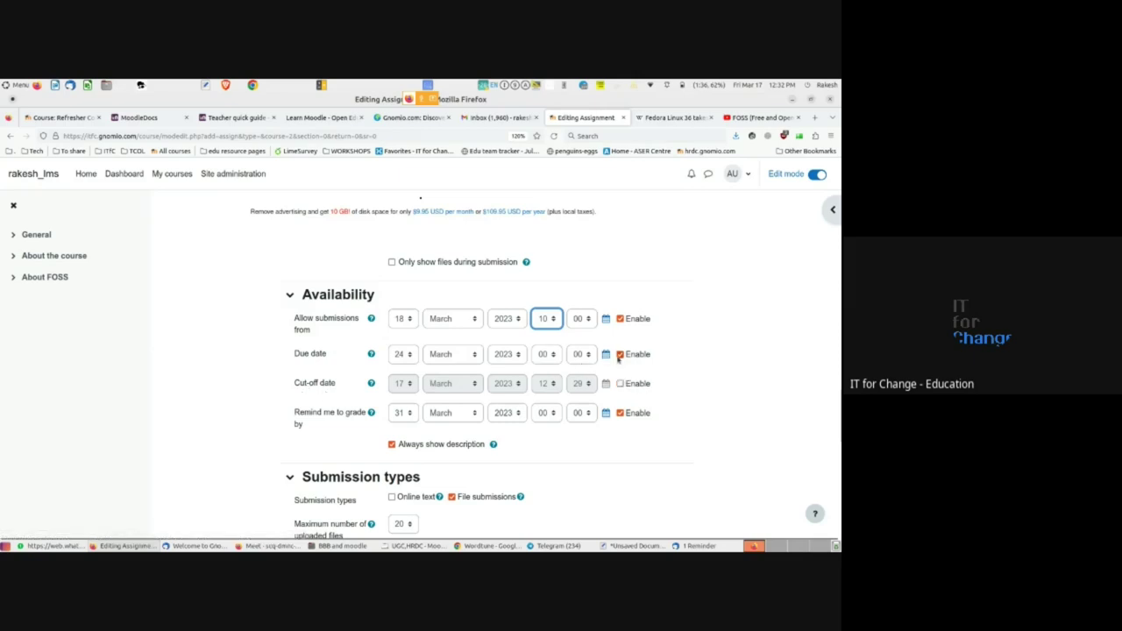
# - Disable the due date and grading reminder, and enable a cut-off date of 18 March 2023, 12:29
pyautogui.click(619, 354)
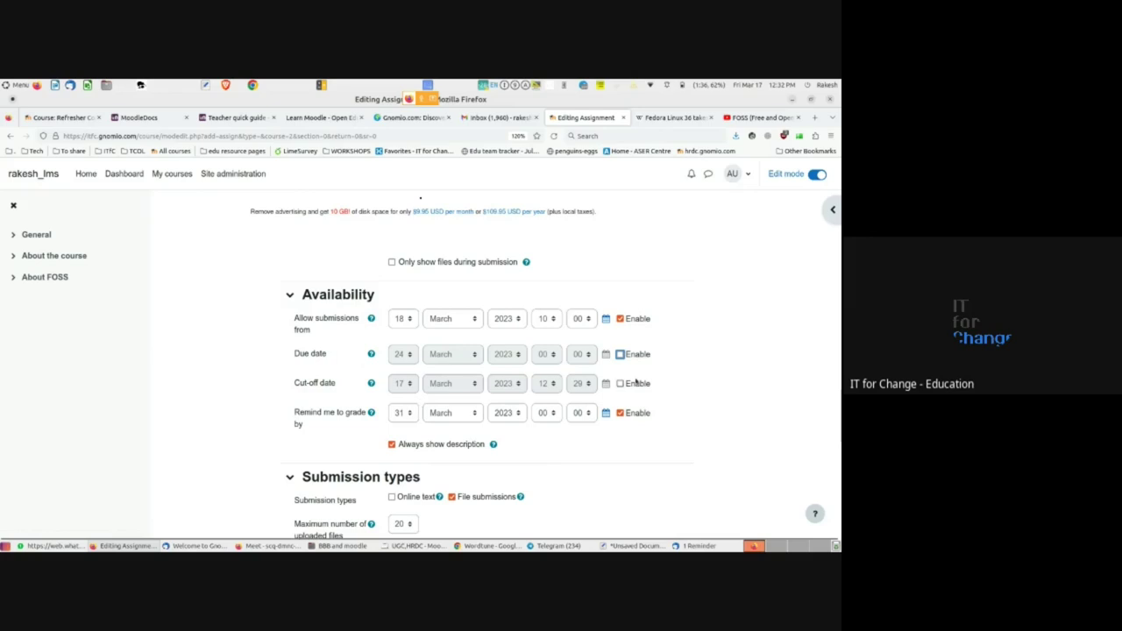
pyautogui.click(620, 383)
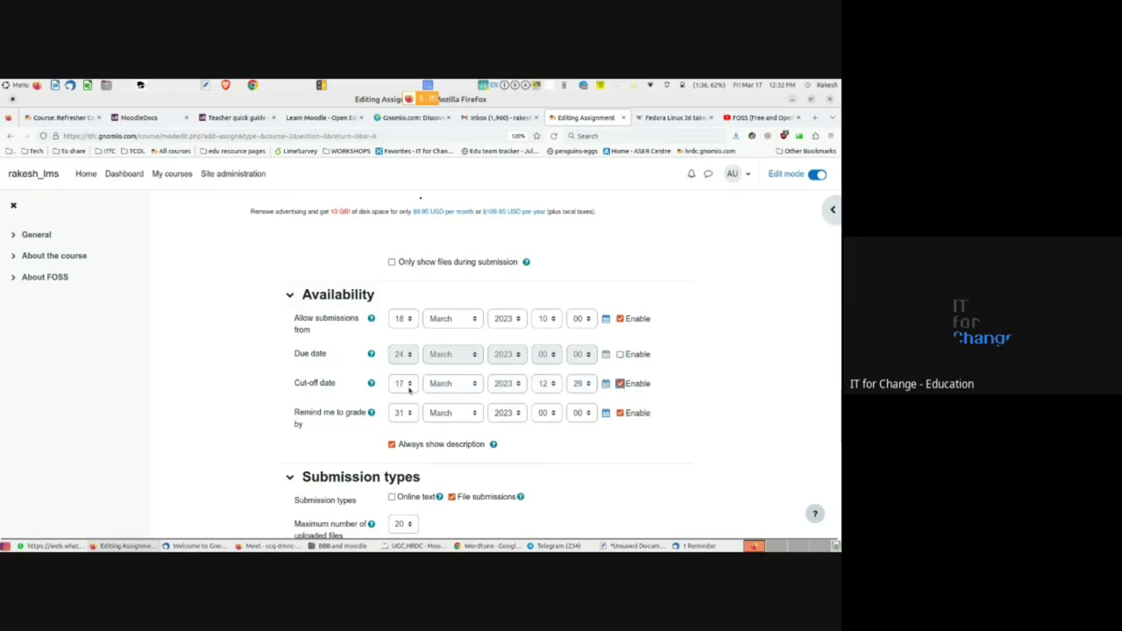
pyautogui.click(408, 385)
pyautogui.scroll(-1, 403, 350)
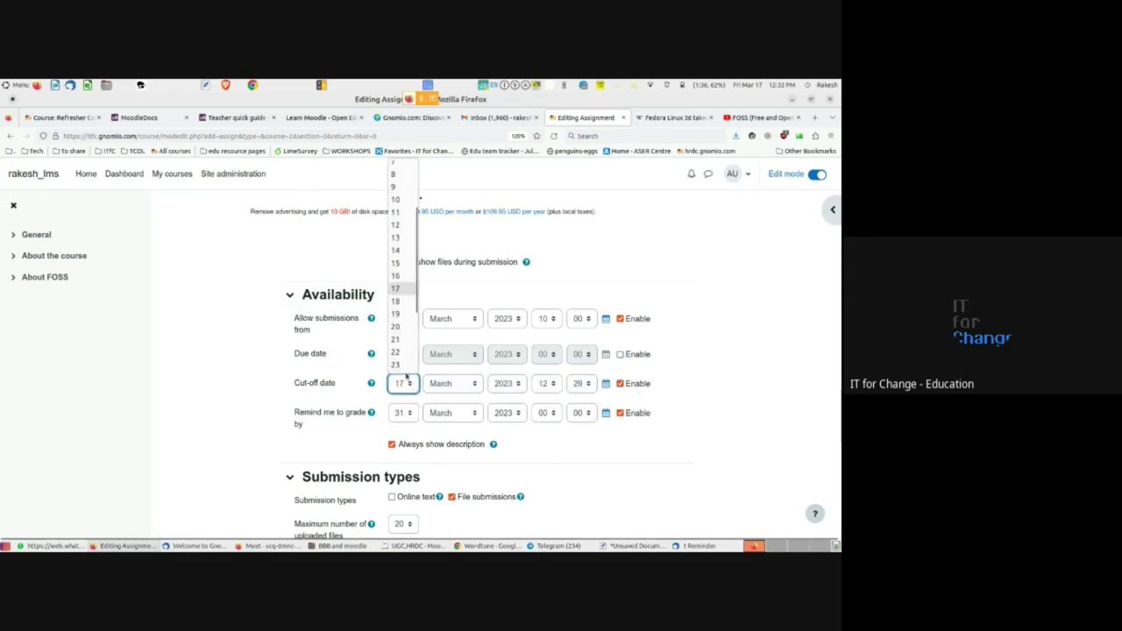
pyautogui.click(399, 327)
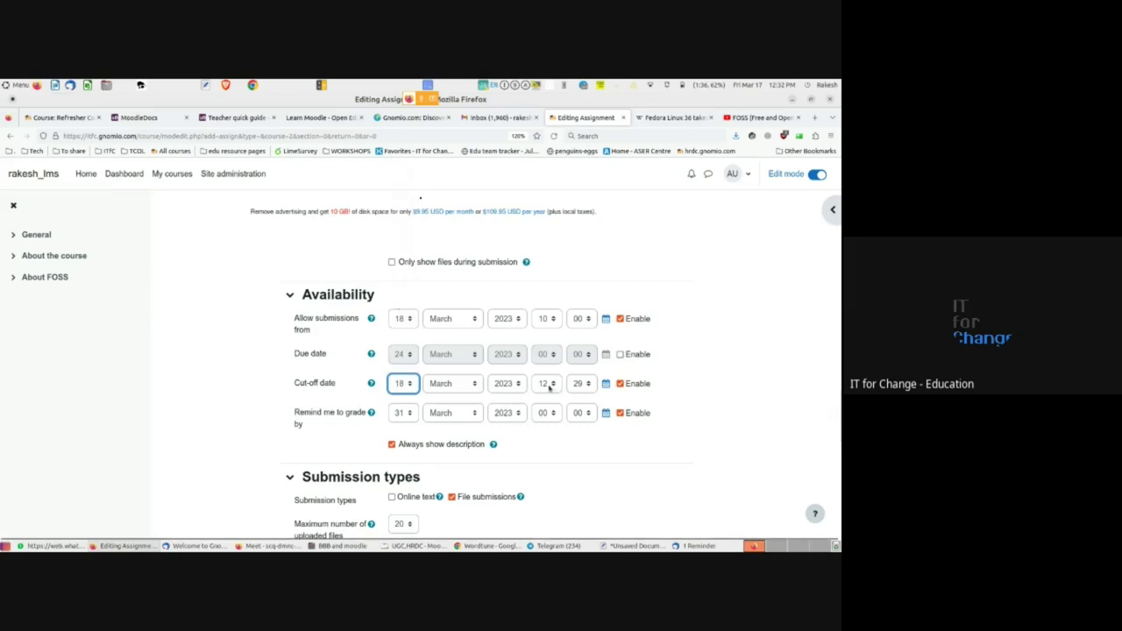
pyautogui.click(210, 424)
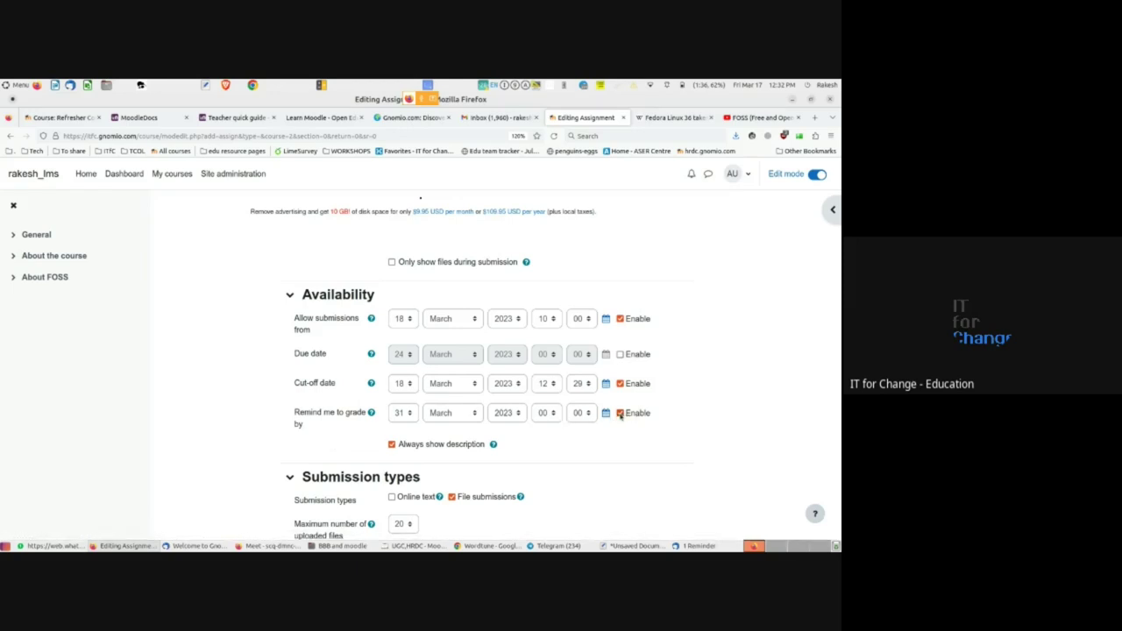
pyautogui.click(621, 413)
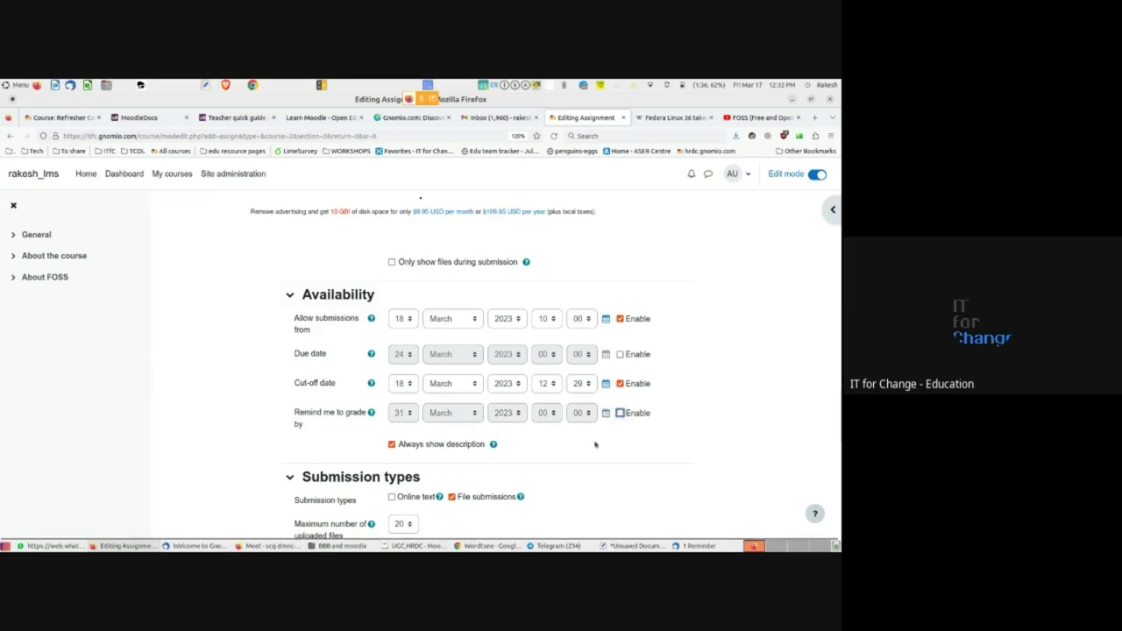
pyautogui.scroll(-4, 594, 445)
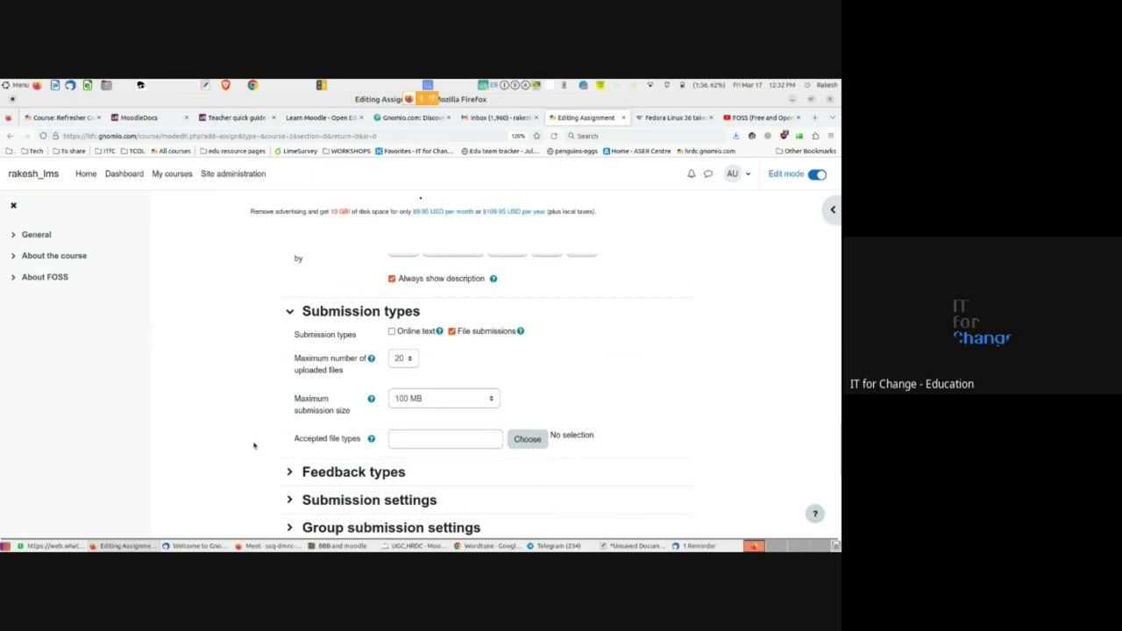
# - Enable Online text submissions while keeping File submissions turned on
pyautogui.scroll(4, 235, 428)
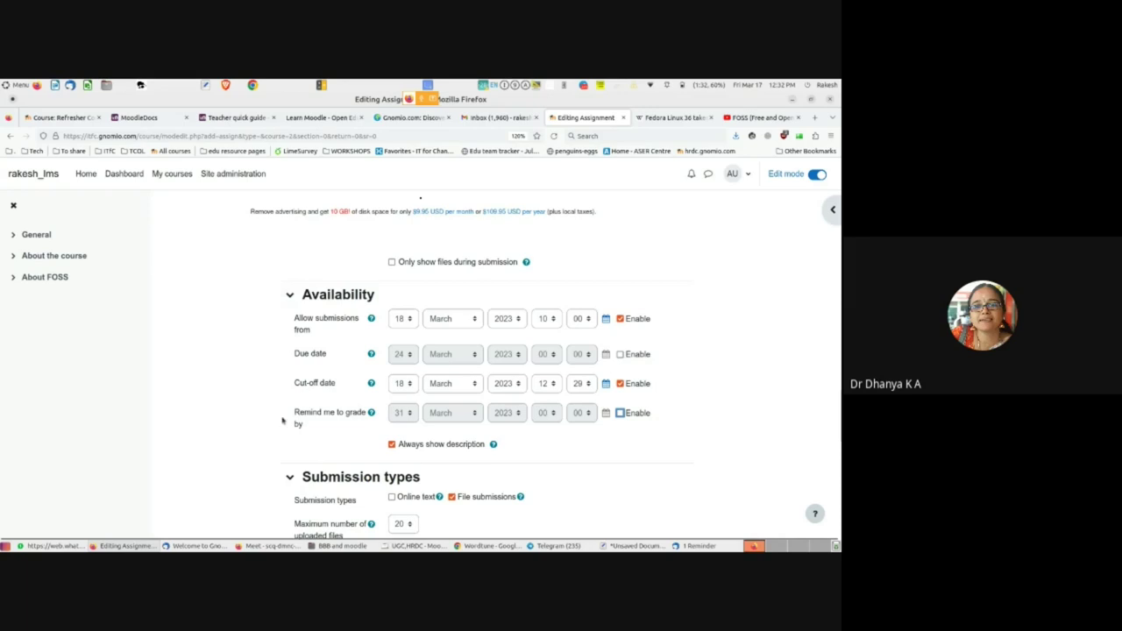
pyautogui.scroll(-2, 289, 333)
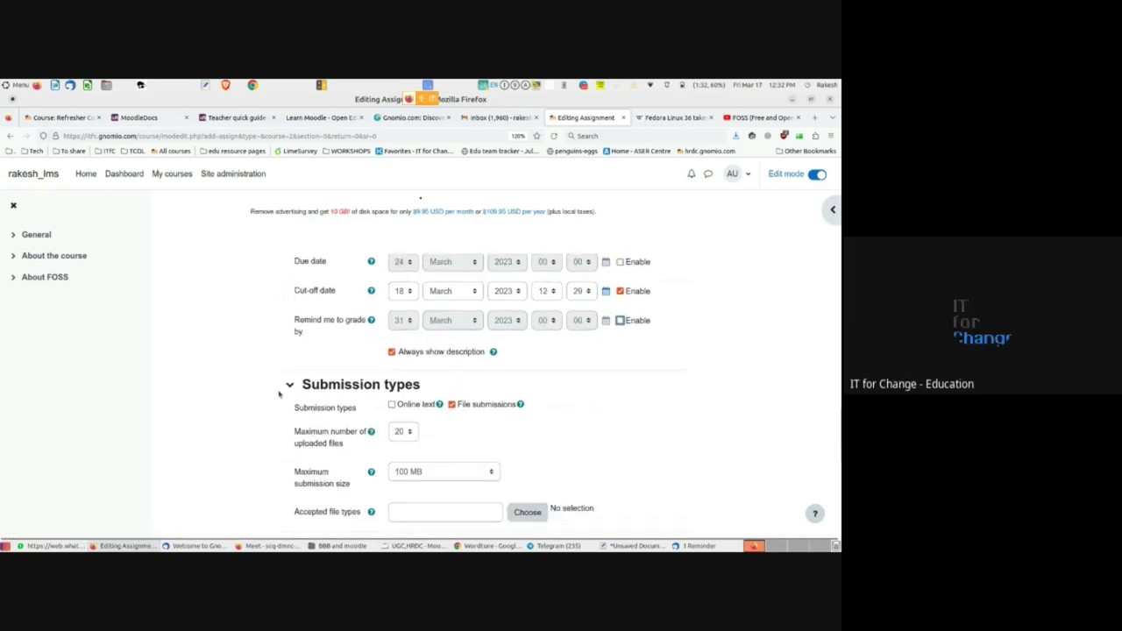
pyautogui.scroll(2, 290, 375)
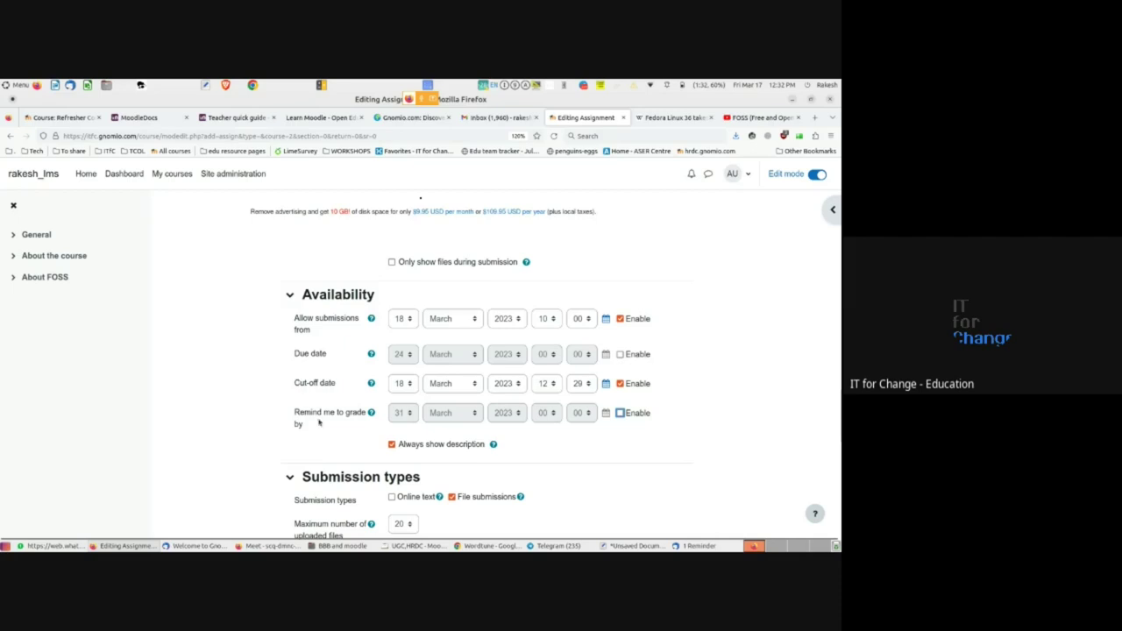
pyautogui.scroll(-2, 332, 430)
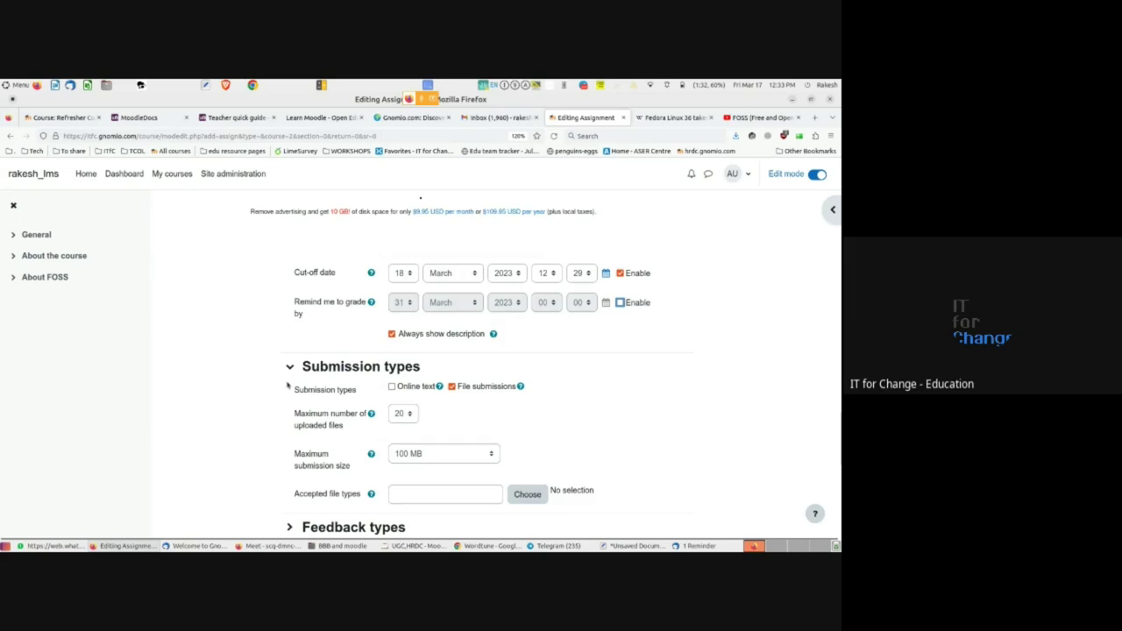
pyautogui.scroll(-1, 286, 386)
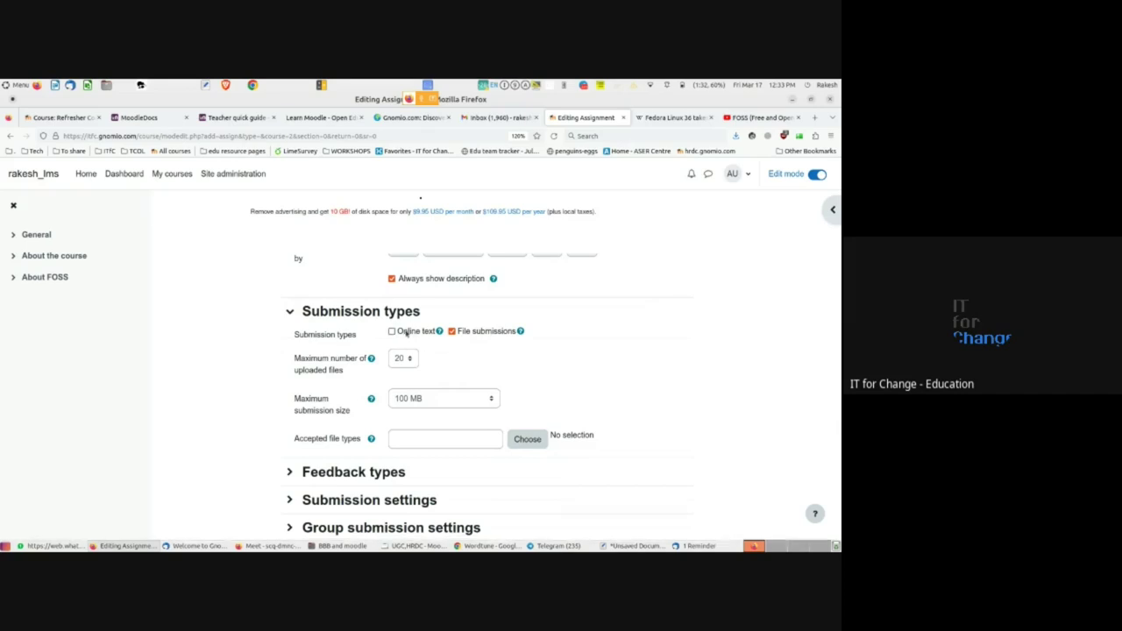
pyautogui.click(392, 332)
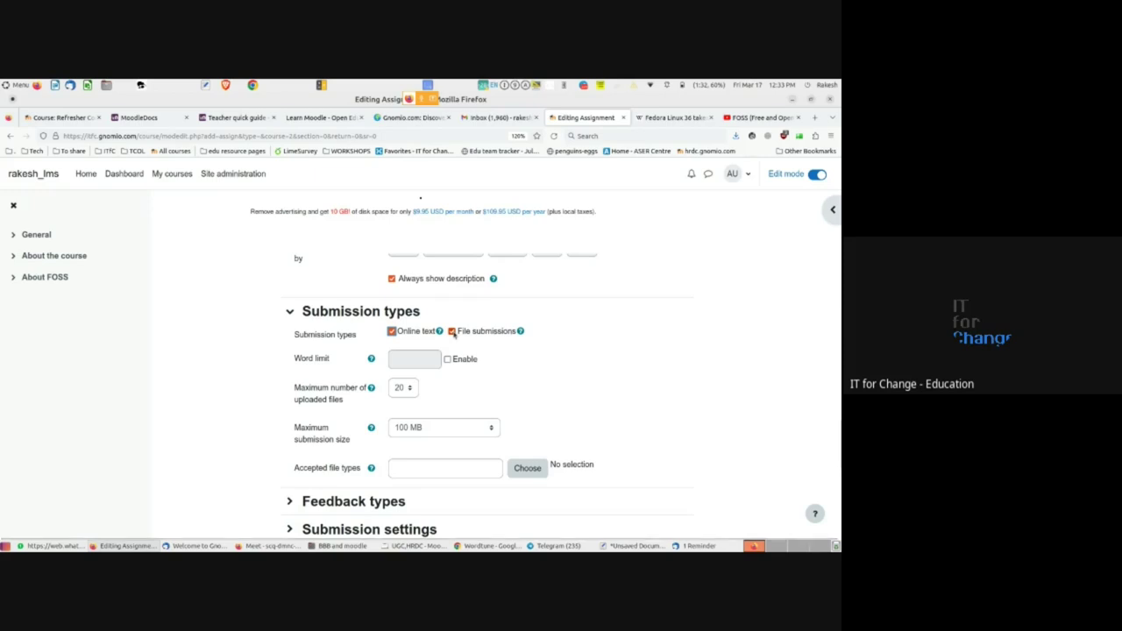
pyautogui.click(452, 331)
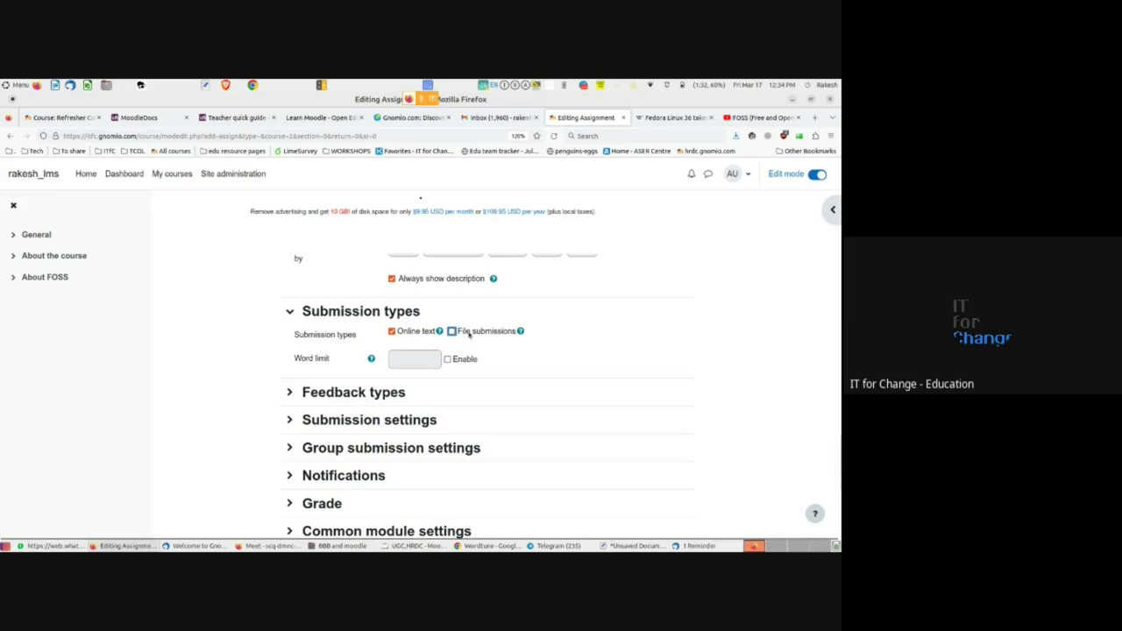
pyautogui.click(451, 331)
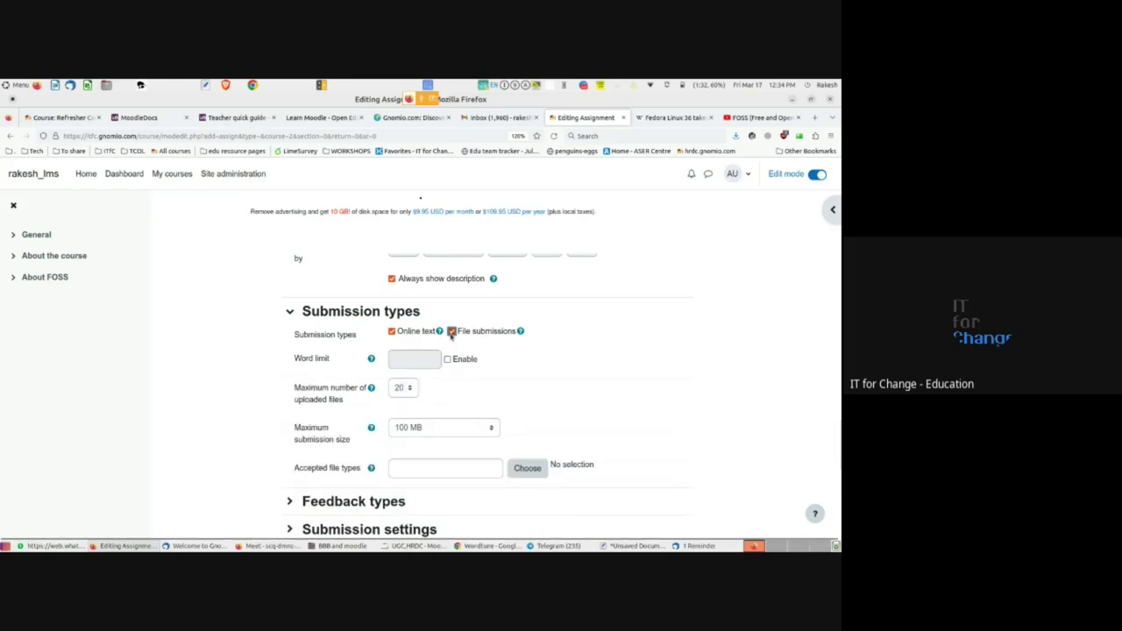
# - Set a 500-word limit and allow a maximum of 1 uploaded file
pyautogui.click(447, 360)
pyautogui.click(396, 361)
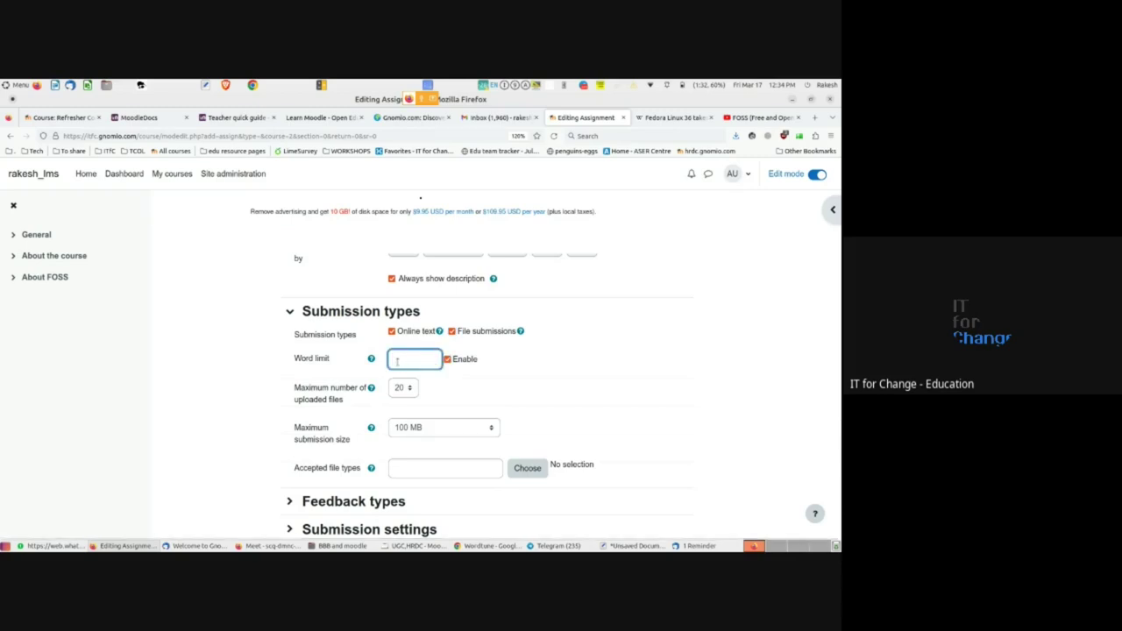
pyautogui.write('500')
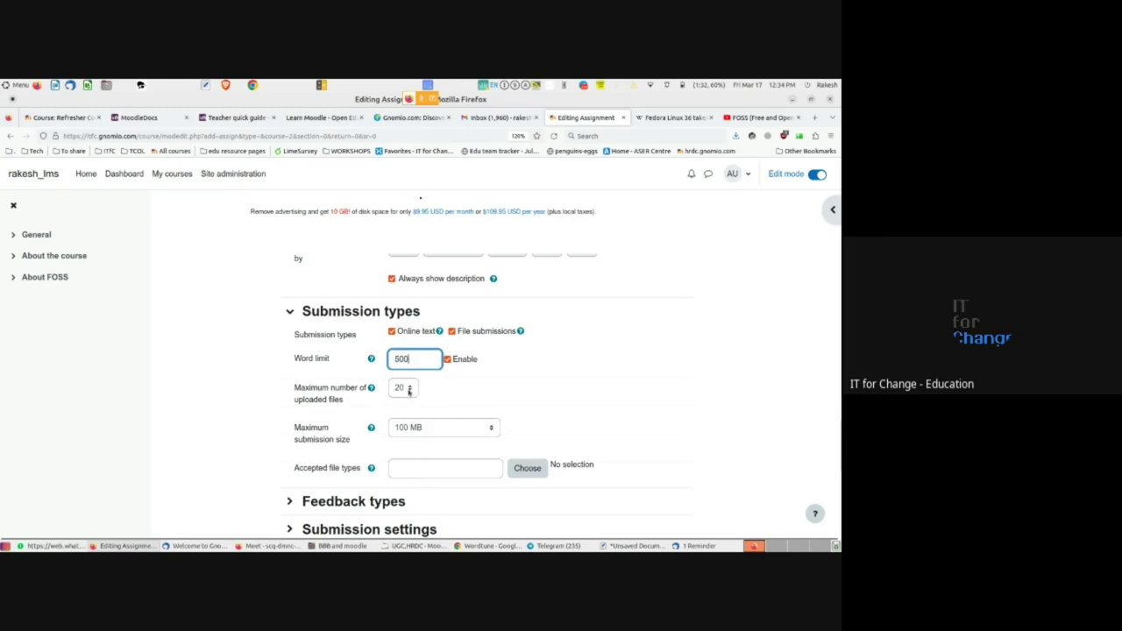
pyautogui.click(408, 392)
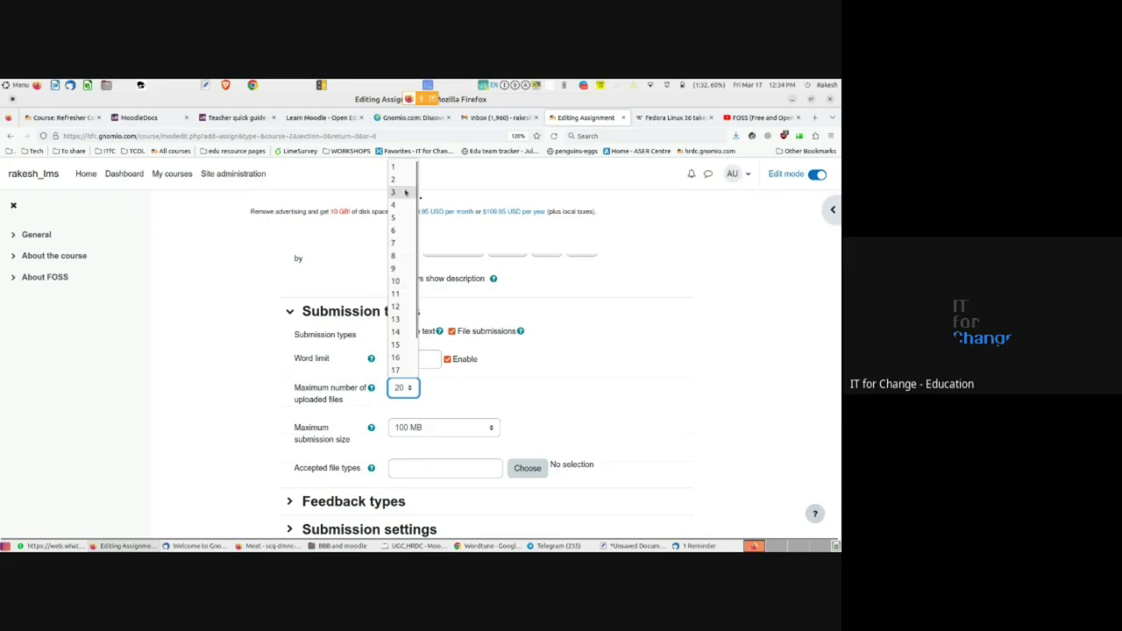
pyautogui.click(393, 166)
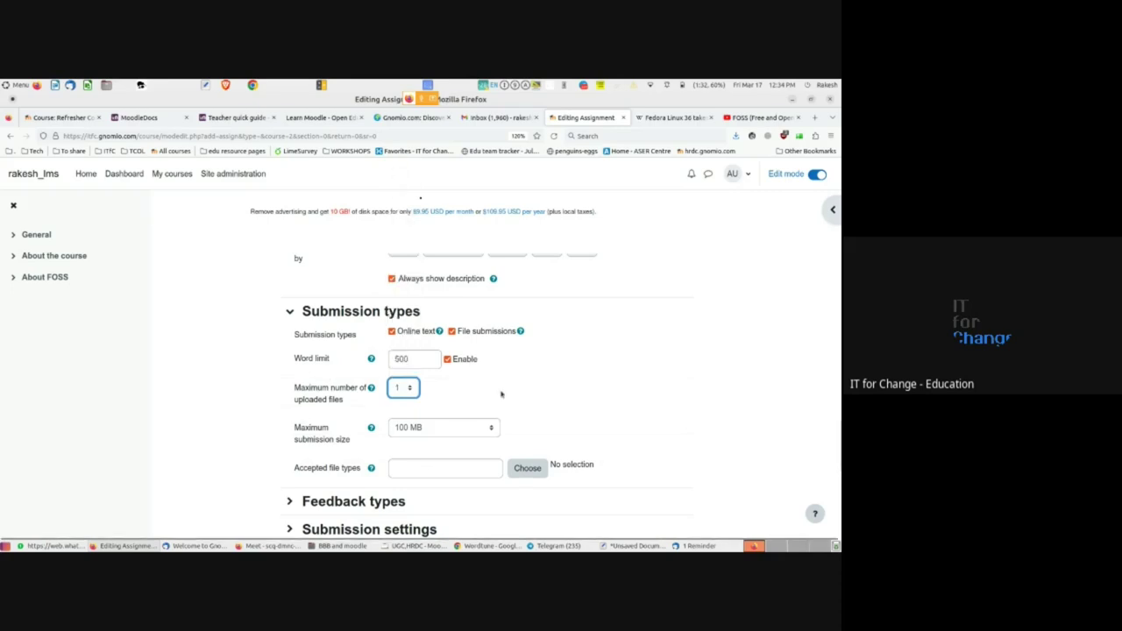
pyautogui.scroll(-1, 501, 394)
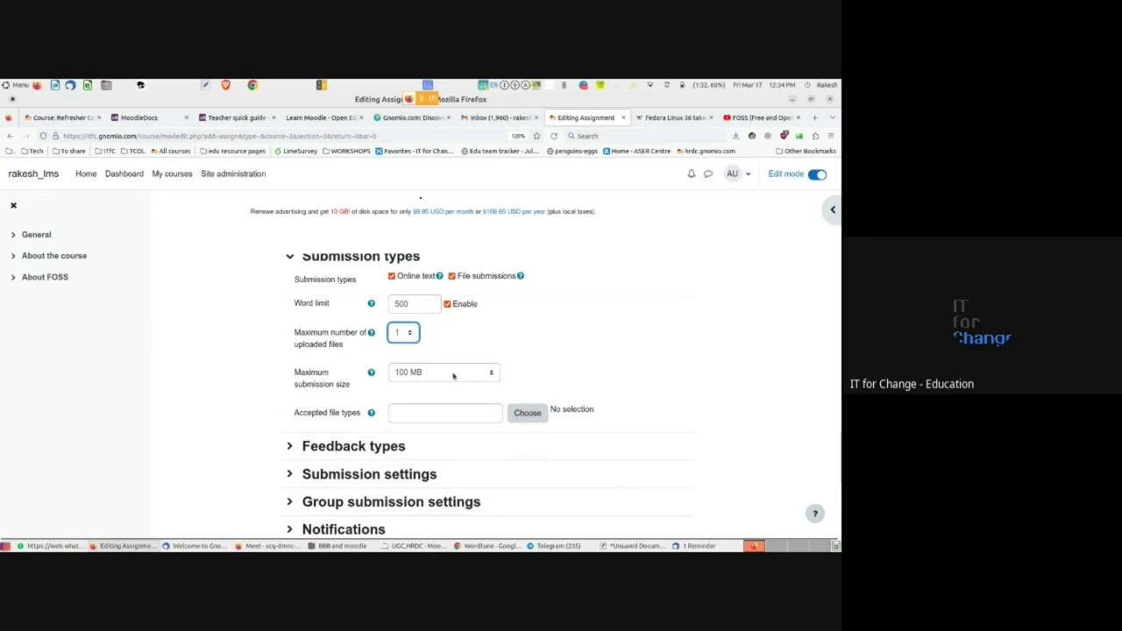
pyautogui.scroll(-2, 254, 458)
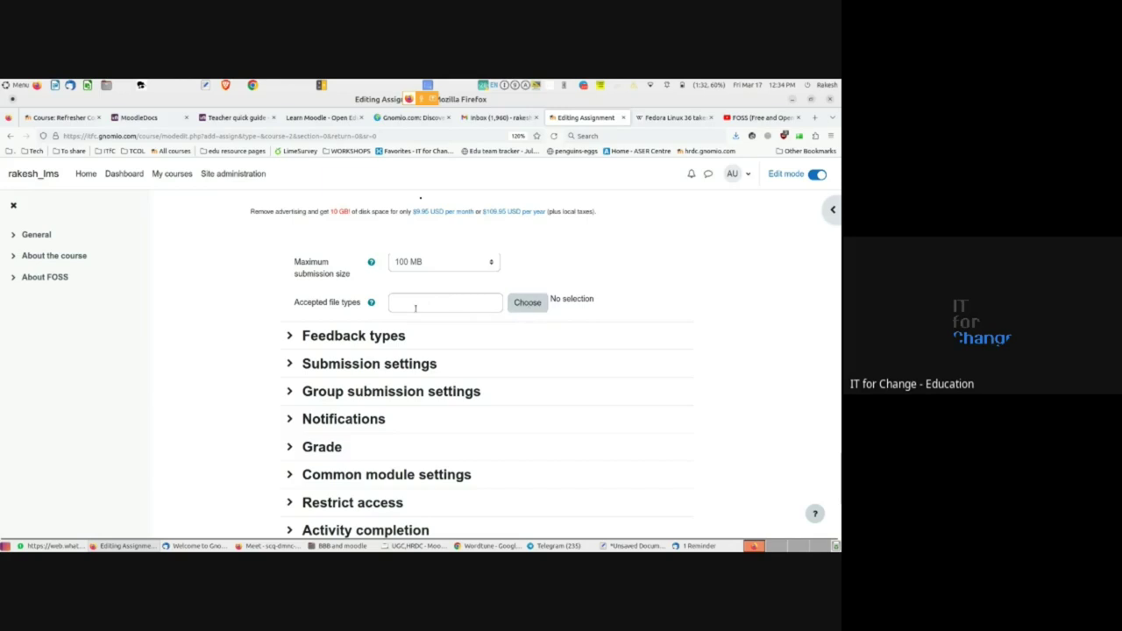
pyautogui.click(524, 306)
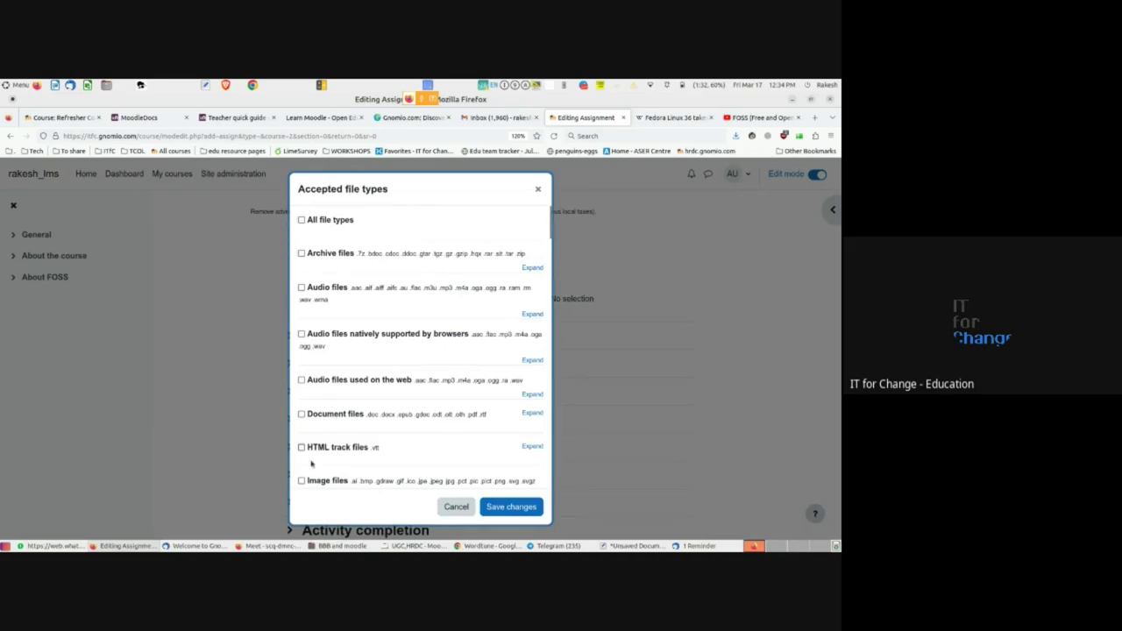
pyautogui.scroll(-3, 302, 394)
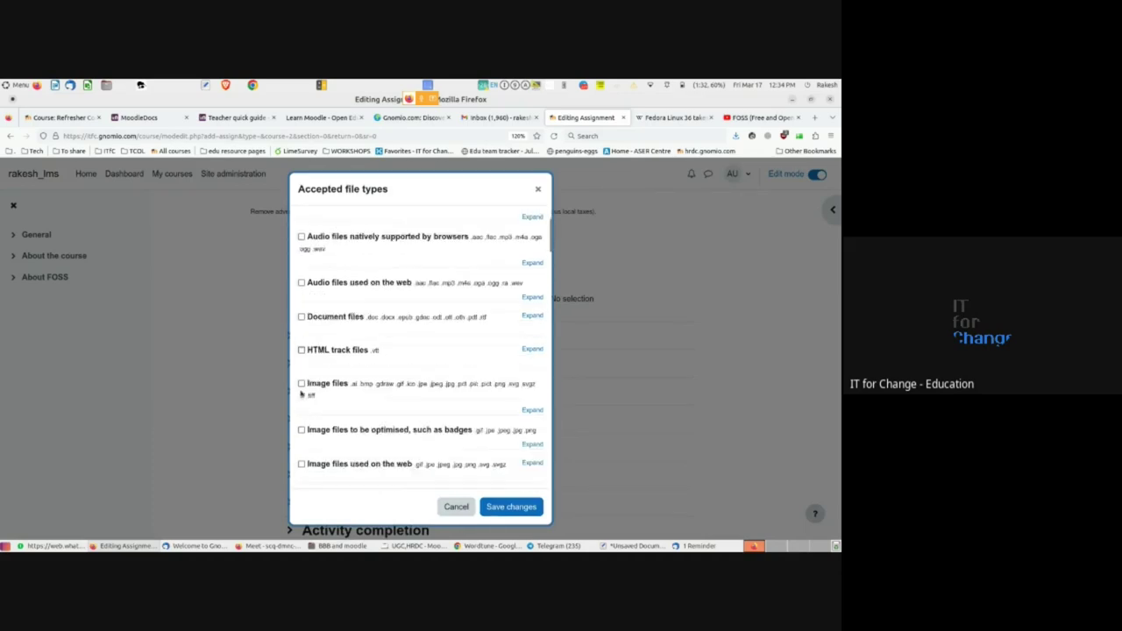
pyautogui.click(301, 370)
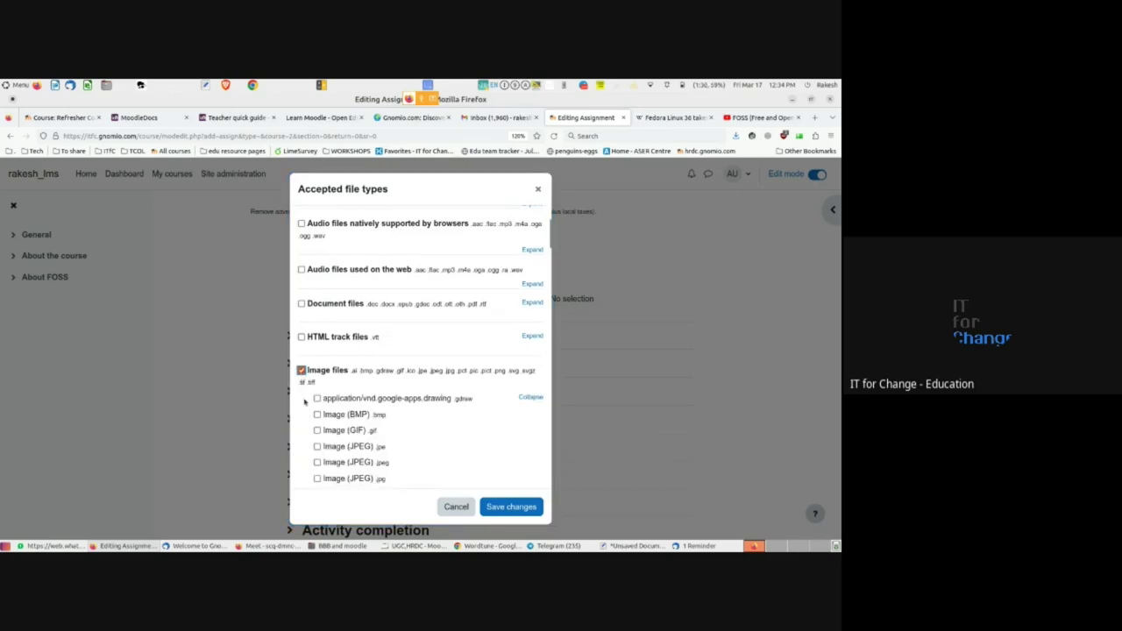
pyautogui.scroll(-2, 305, 401)
pyautogui.click(316, 343)
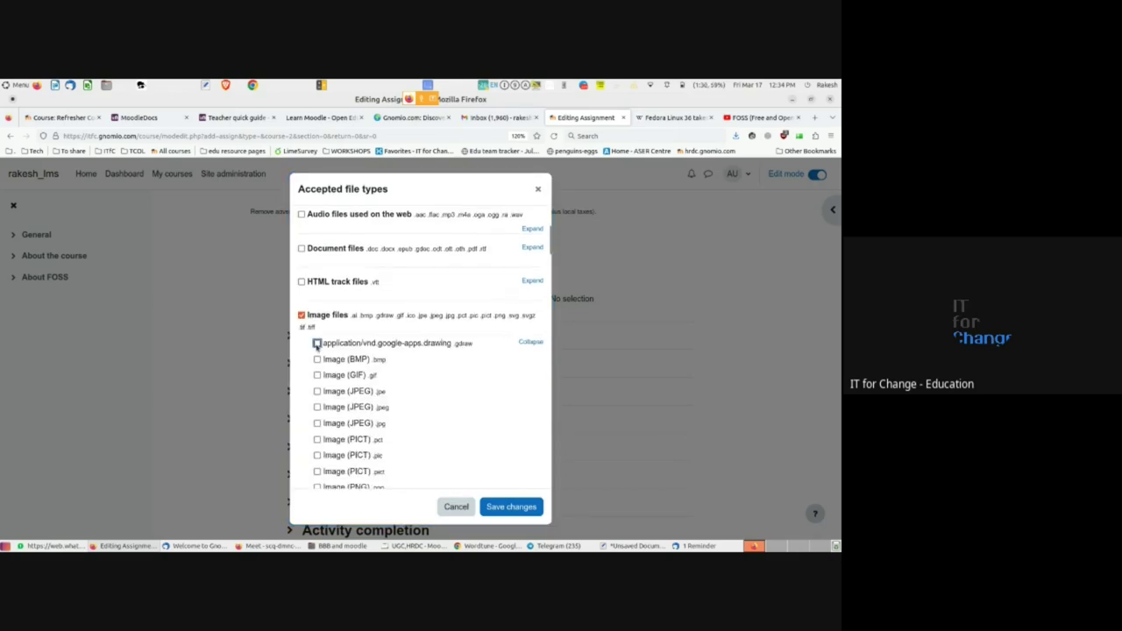
pyautogui.click(317, 359)
pyautogui.click(317, 374)
pyautogui.click(317, 391)
pyautogui.click(316, 407)
pyautogui.click(300, 314)
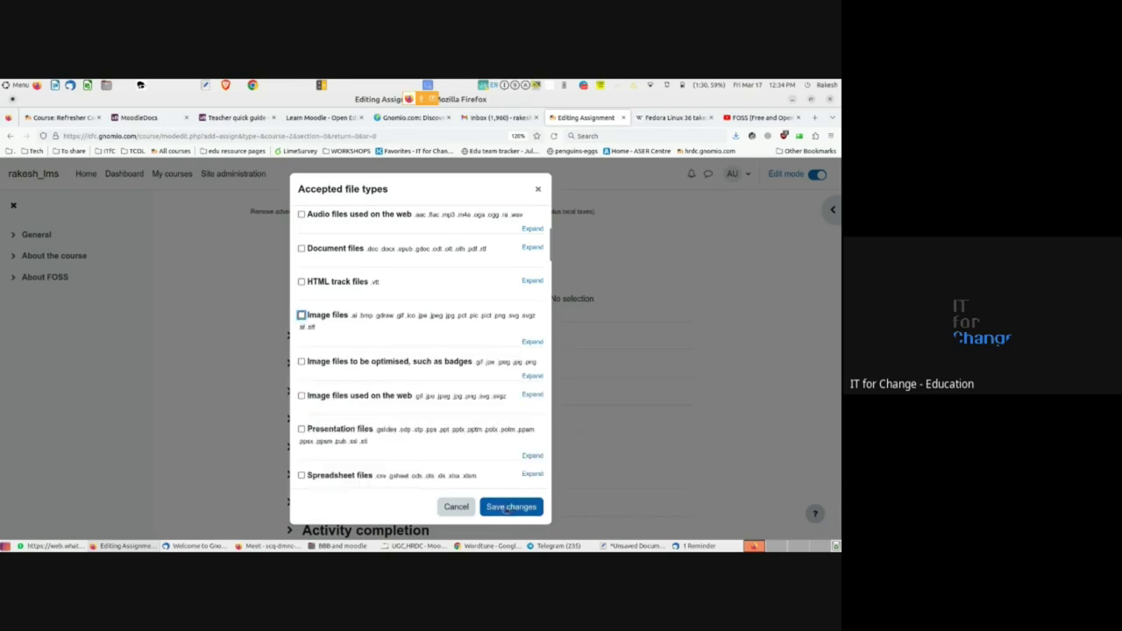
pyautogui.click(455, 508)
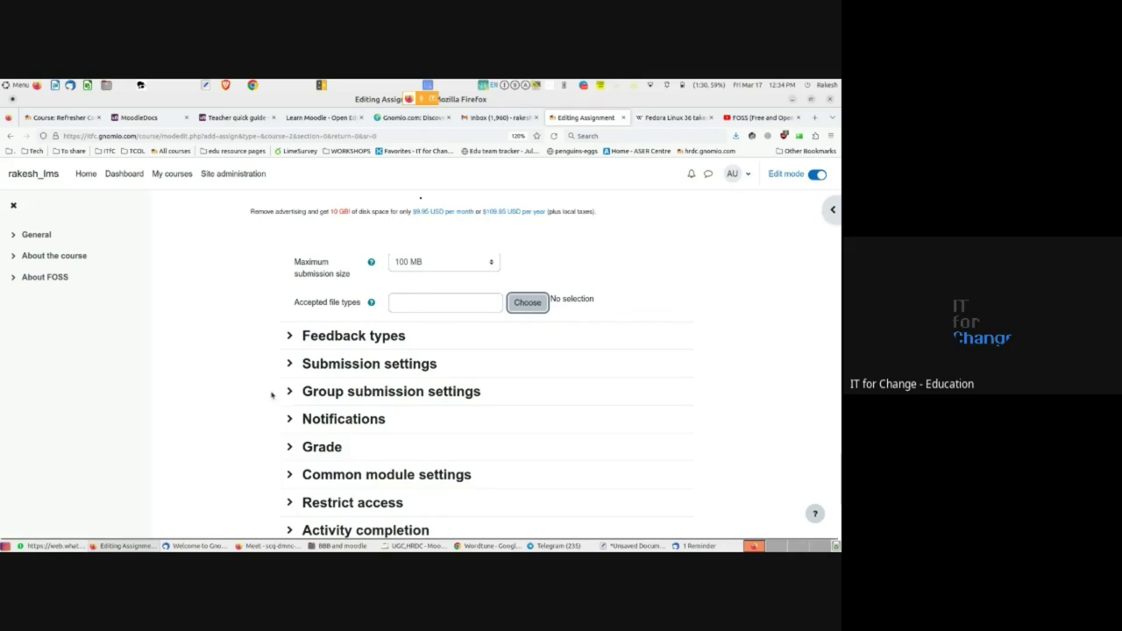
pyautogui.scroll(10, 271, 396)
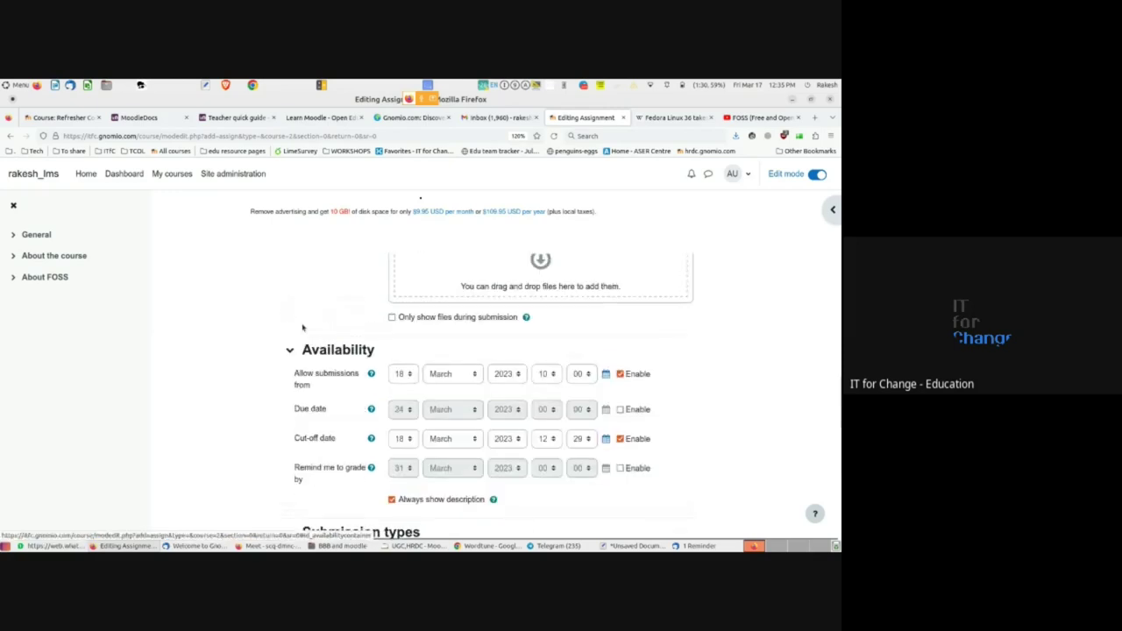
pyautogui.scroll(-3, 320, 407)
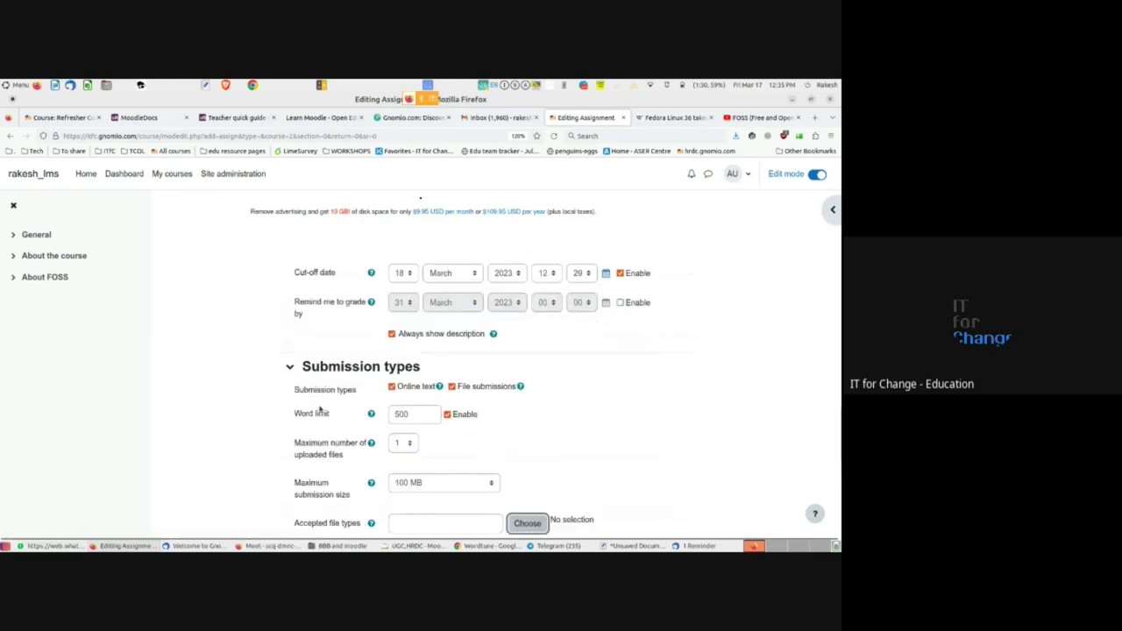
pyautogui.scroll(-1, 352, 397)
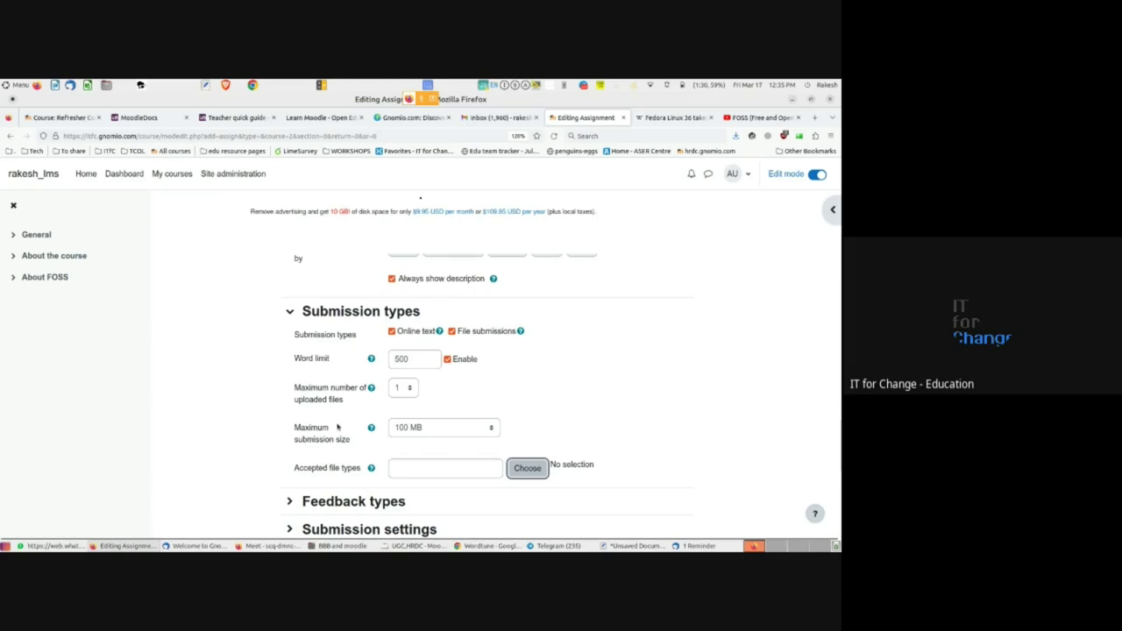
pyautogui.scroll(-3, 337, 426)
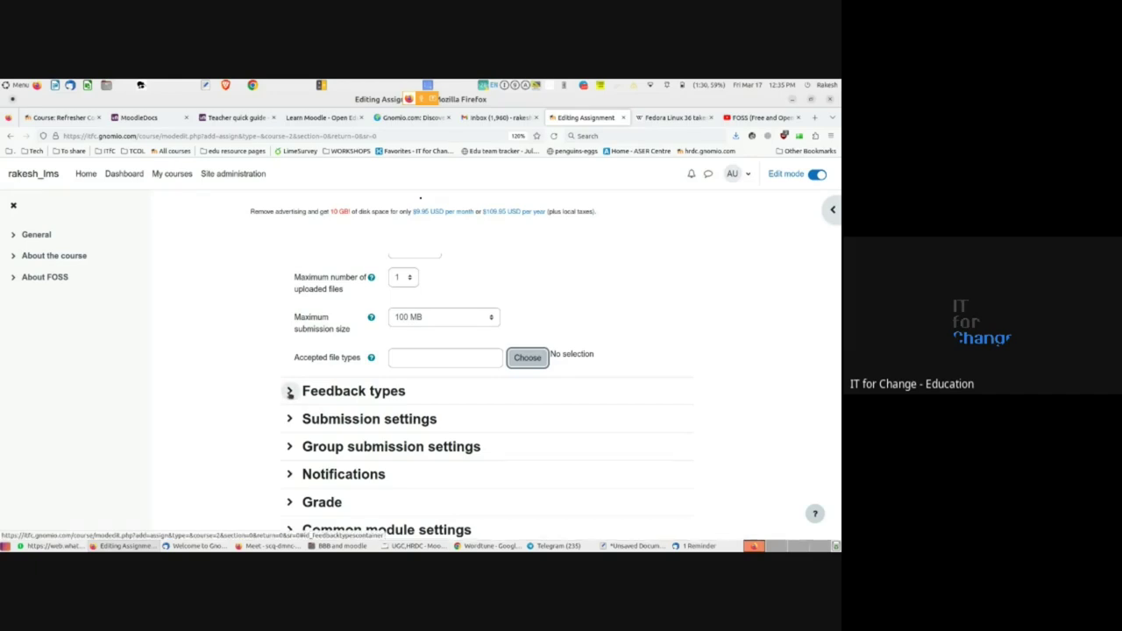
pyautogui.scroll(-1, 291, 421)
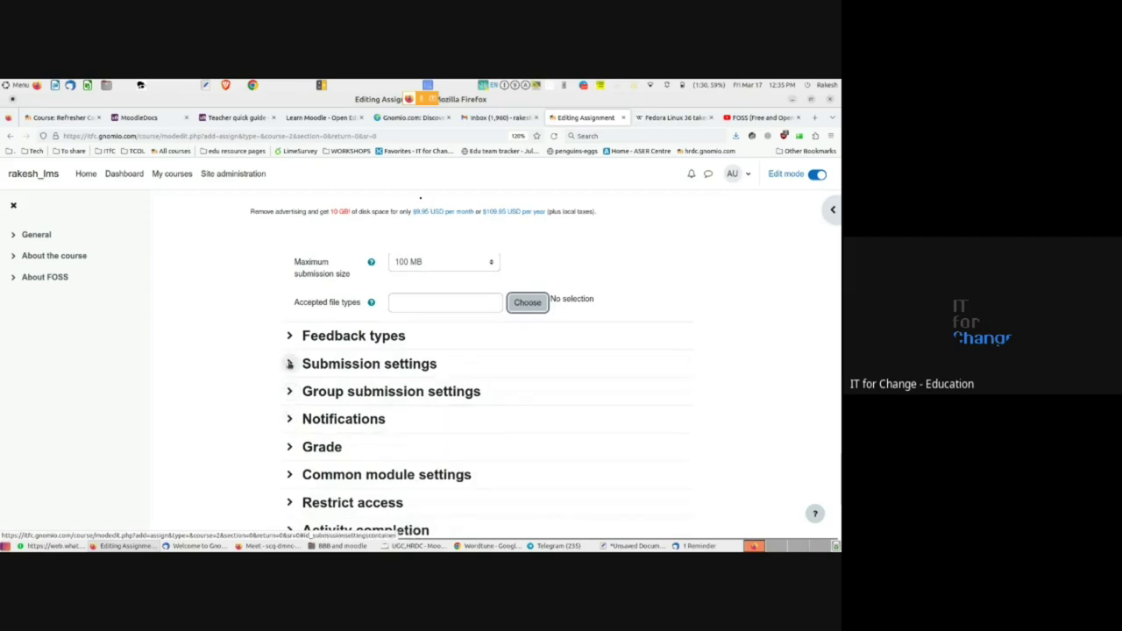
pyautogui.scroll(-1, 290, 447)
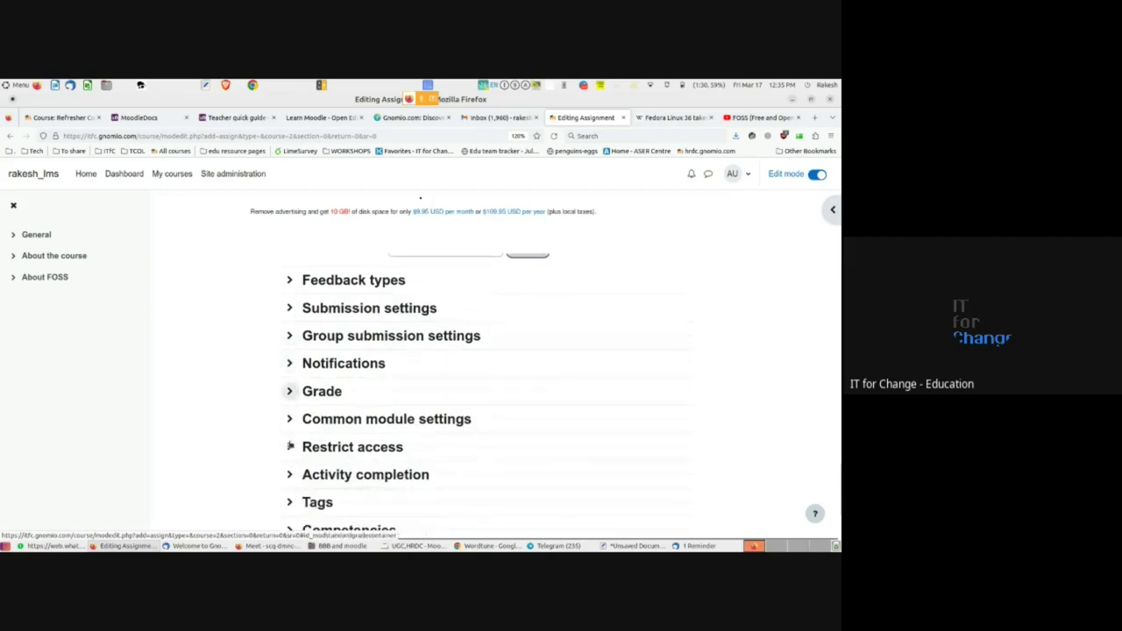
pyautogui.scroll(-1, 291, 446)
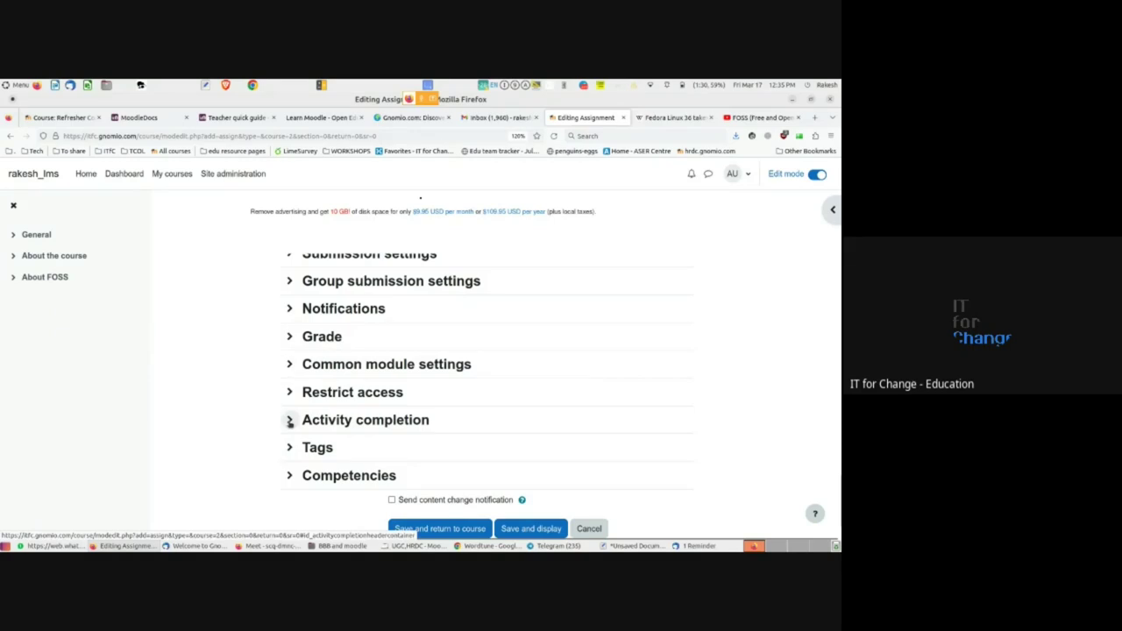
# - Review Activity completion's manual completion tracking, then bring the Google Meet call forward
pyautogui.click(290, 421)
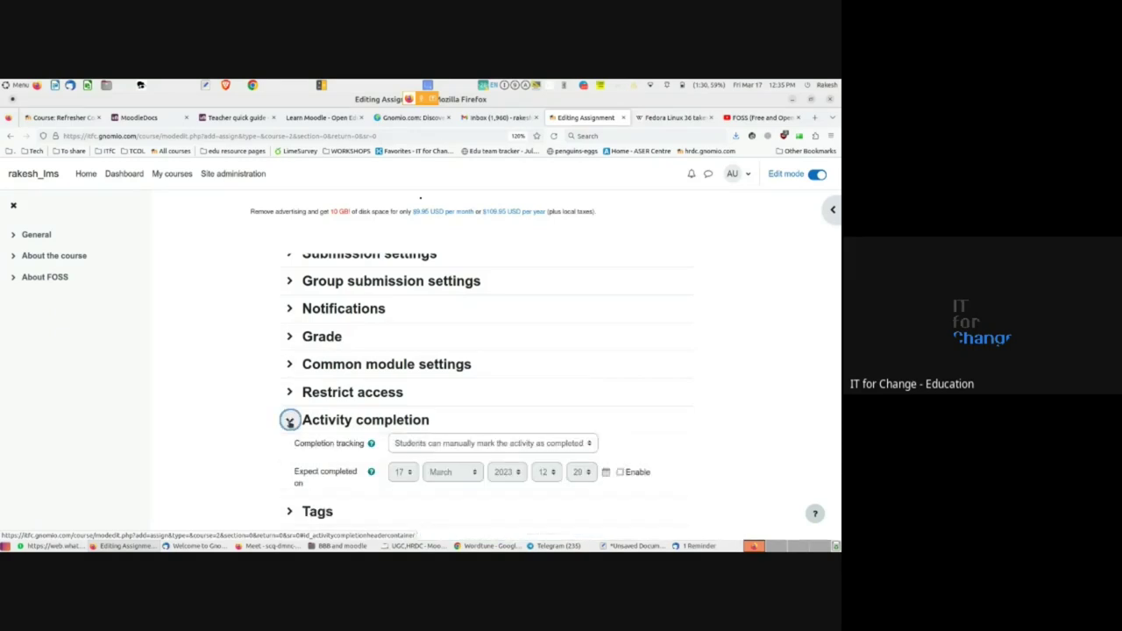
pyautogui.scroll(-1, 290, 421)
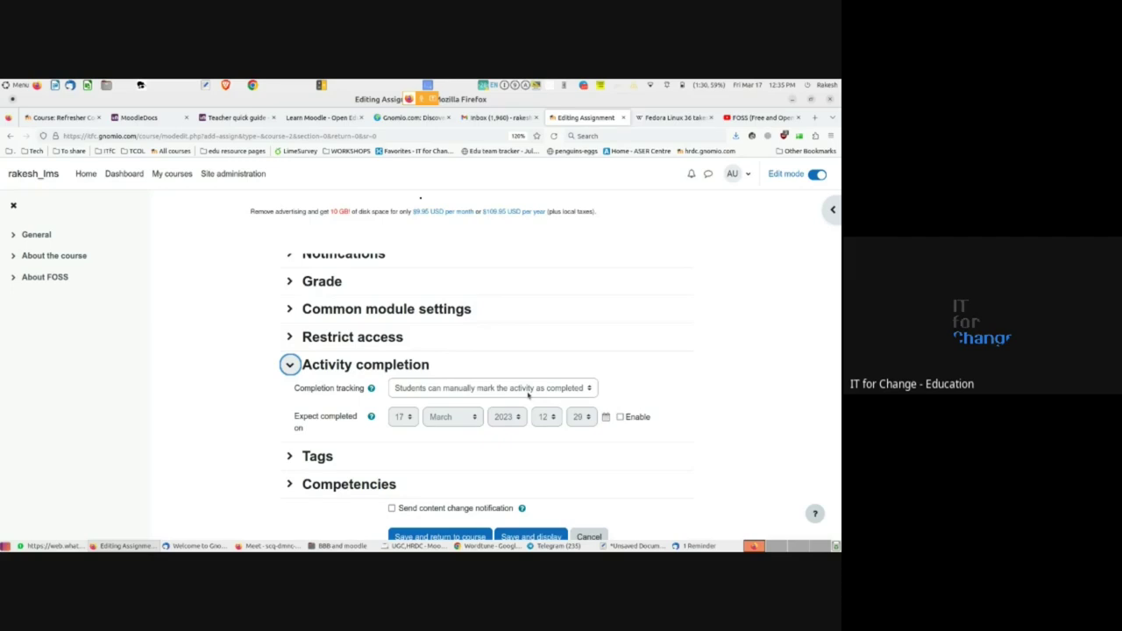
pyautogui.hotkey('alt', 'Tab')
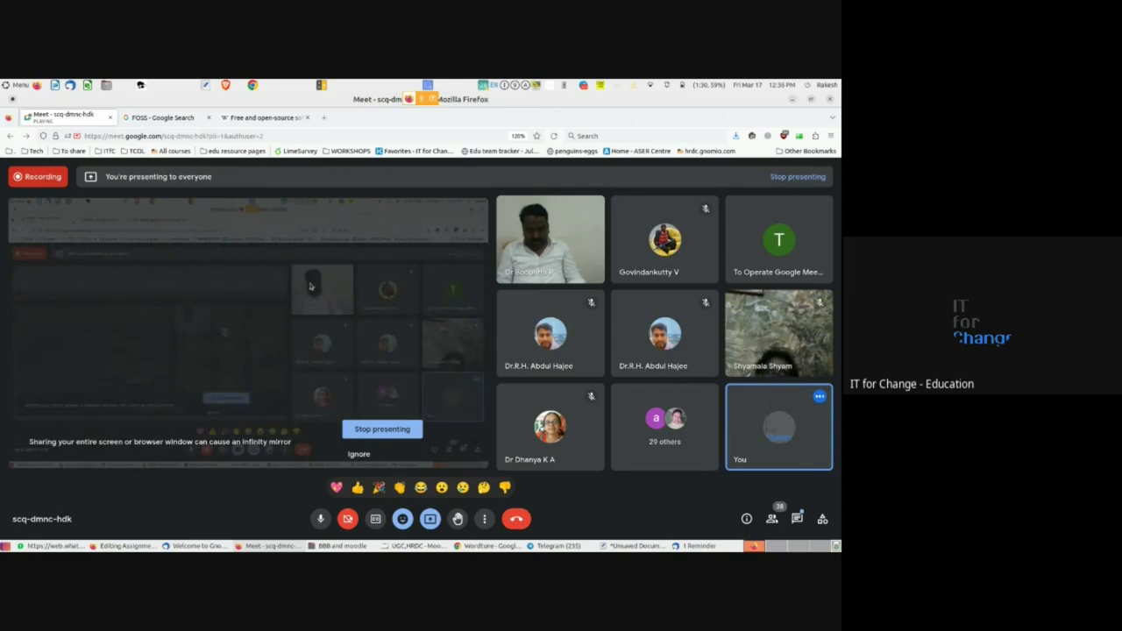
# - Glance at the refresher course's Day 1 and Day 2 sections, then return to the Editing Assignment tab
pyautogui.hotkey('alt', 'Tab')
pyautogui.click(60, 118)
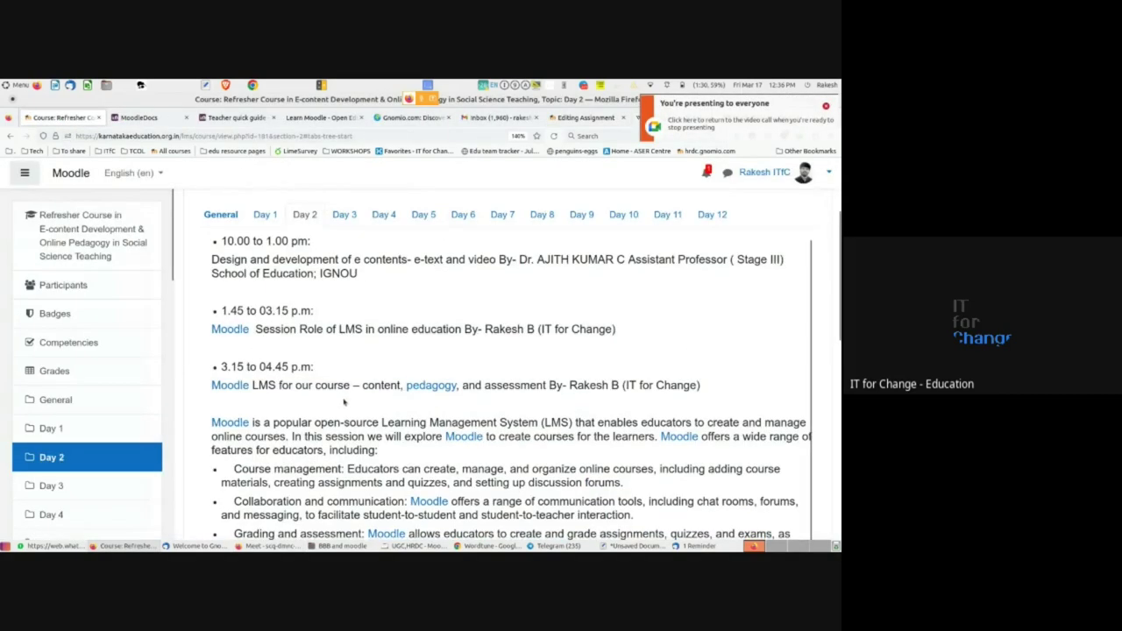
pyautogui.click(264, 214)
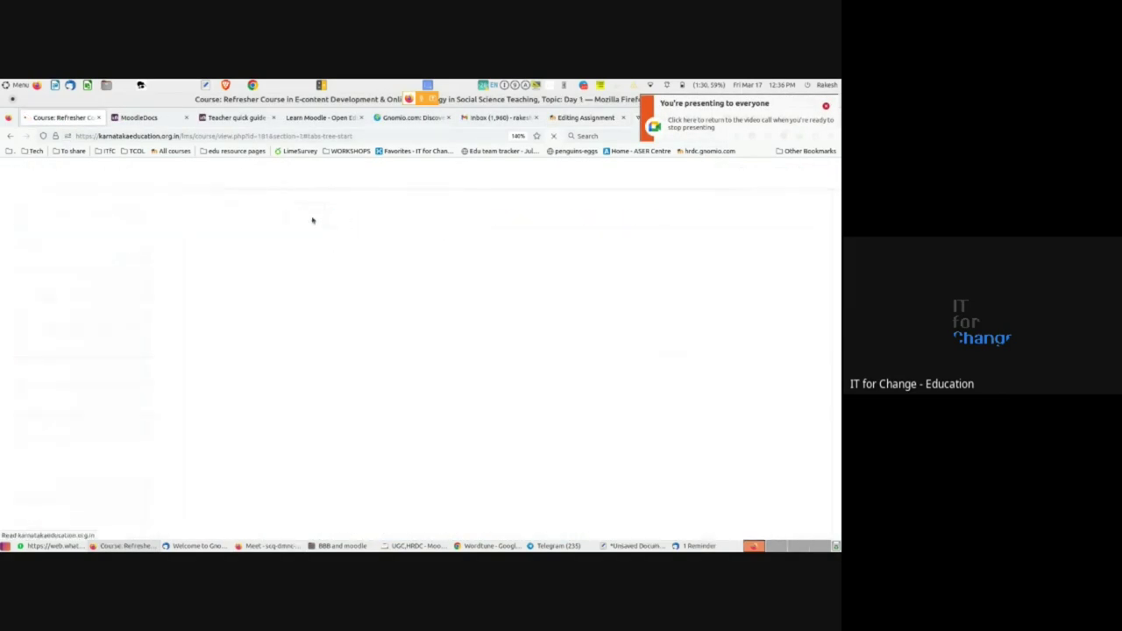
pyautogui.click(300, 222)
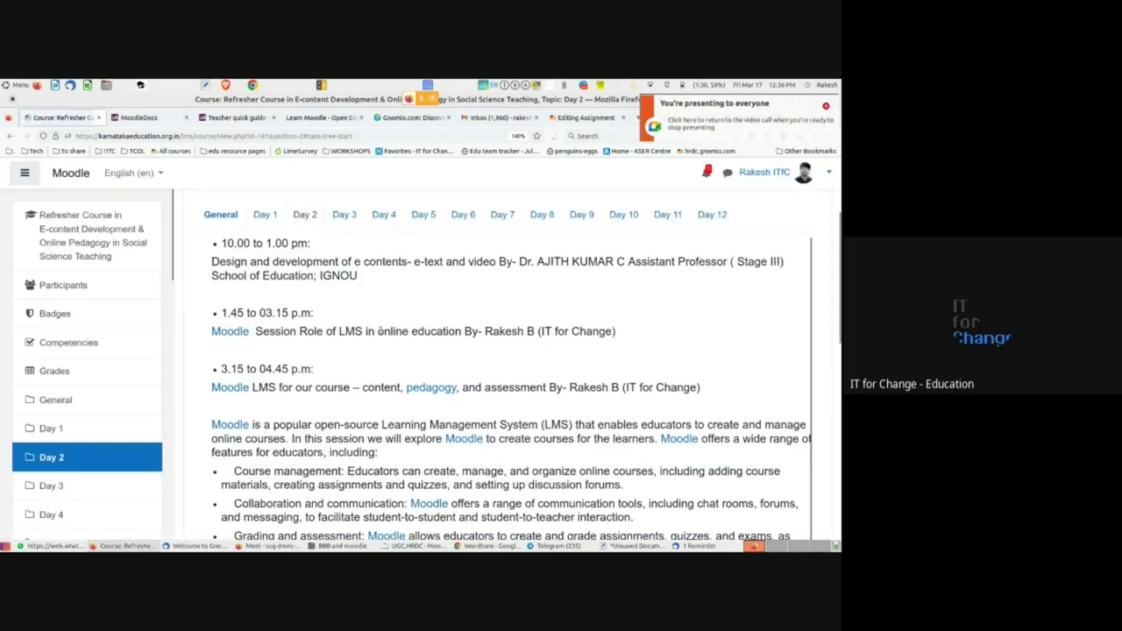
pyautogui.scroll(-10, 396, 379)
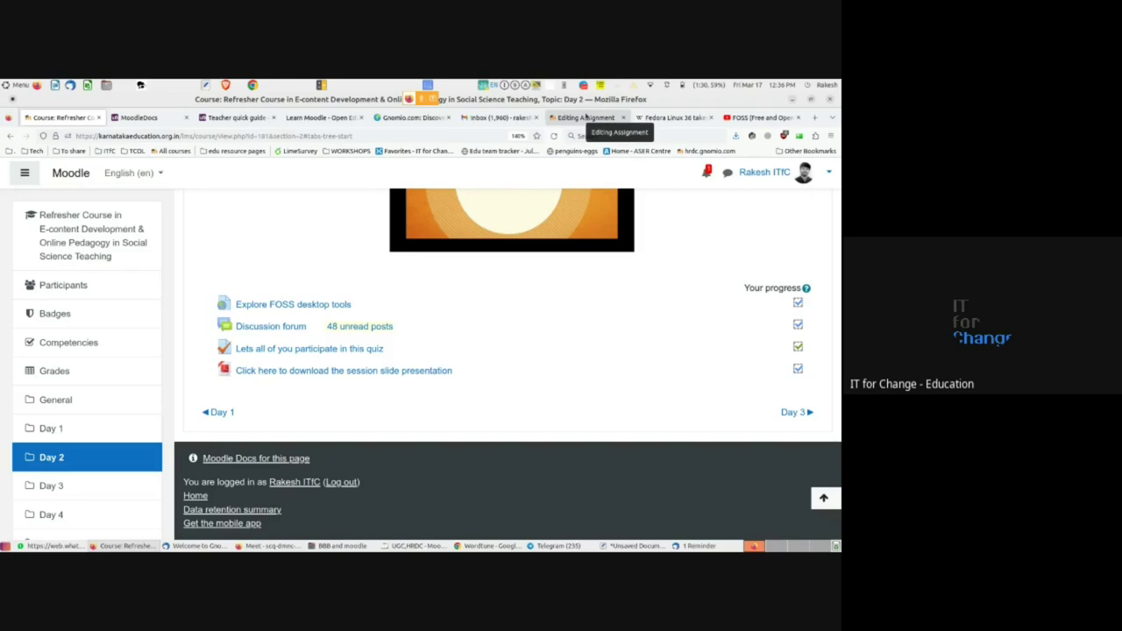
pyautogui.click(585, 117)
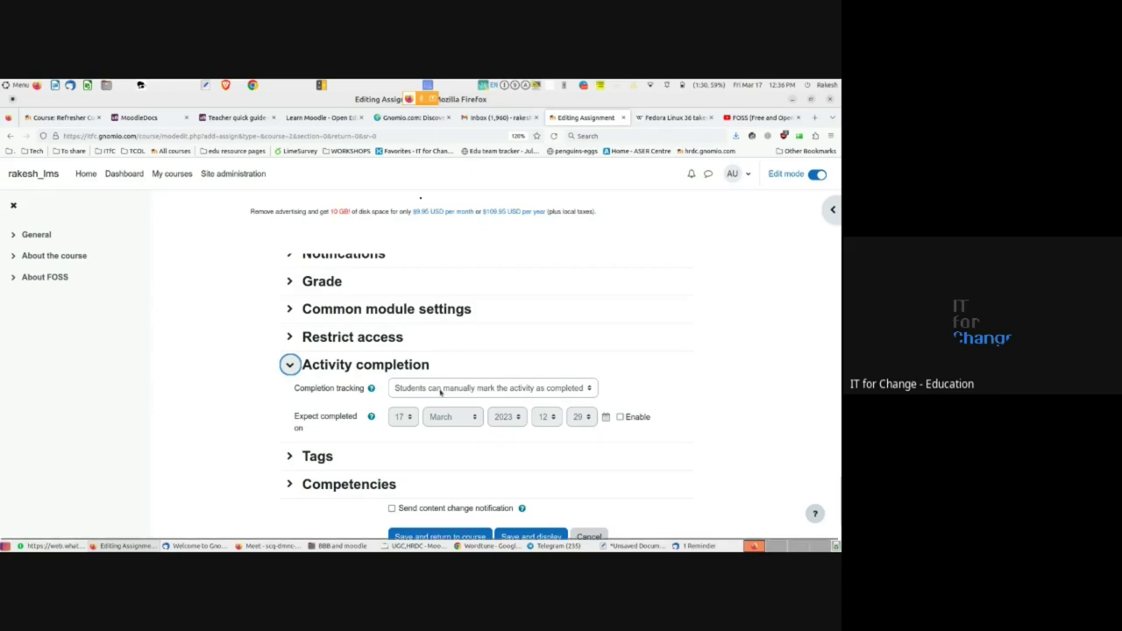
# - Set Completion tracking to 'Show activity as complete when conditions are met' and zoom the page in
pyautogui.click(441, 393)
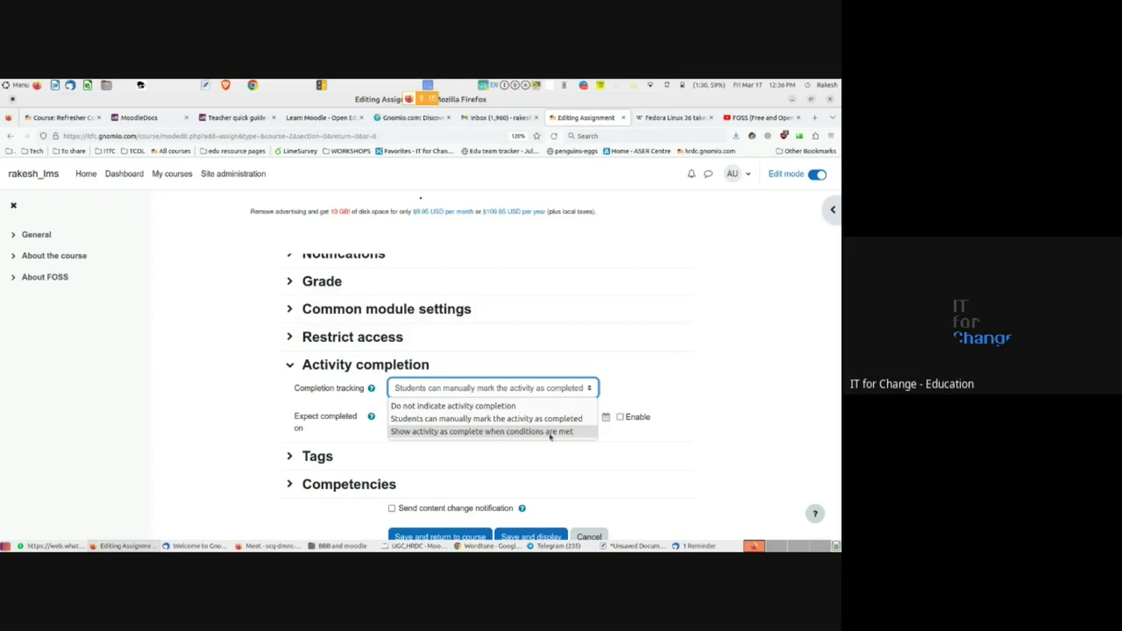
pyautogui.click(550, 432)
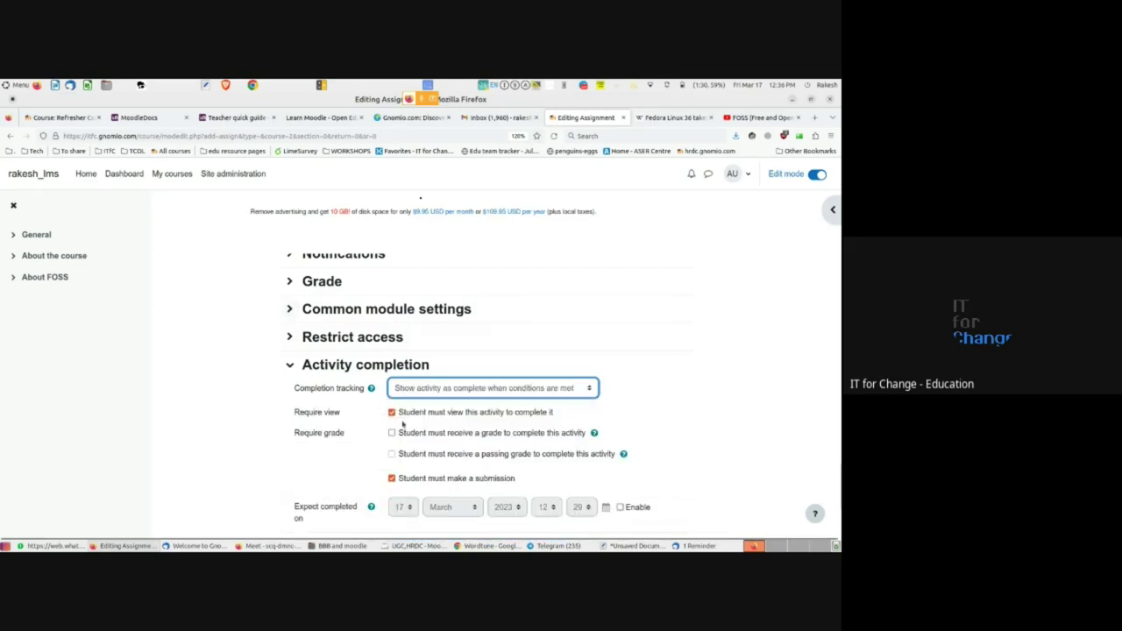
pyautogui.hotkey('ctrl', '+')
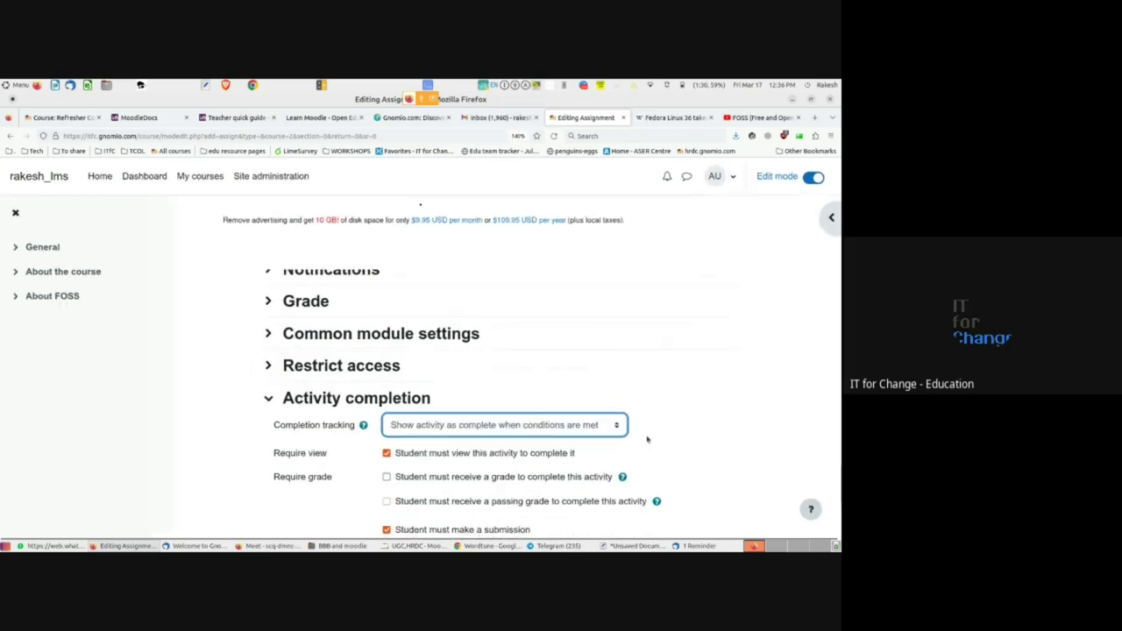
pyautogui.scroll(-3, 647, 440)
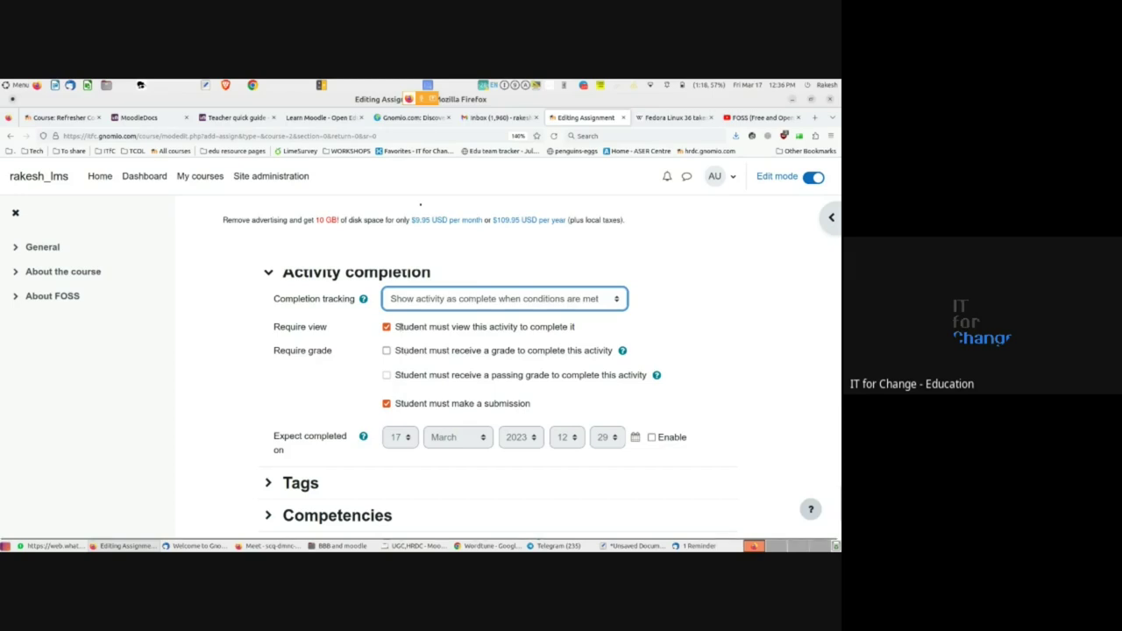
pyautogui.moveTo(396, 327); pyautogui.dragTo(576, 327)
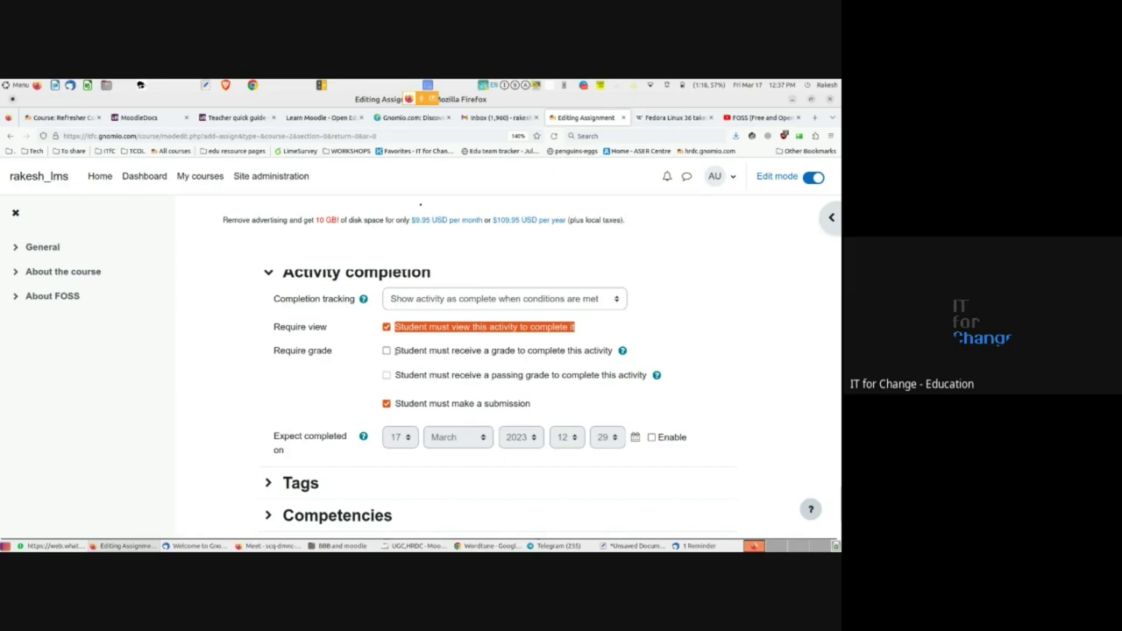
pyautogui.click(395, 349)
pyautogui.moveTo(395, 349); pyautogui.dragTo(614, 357)
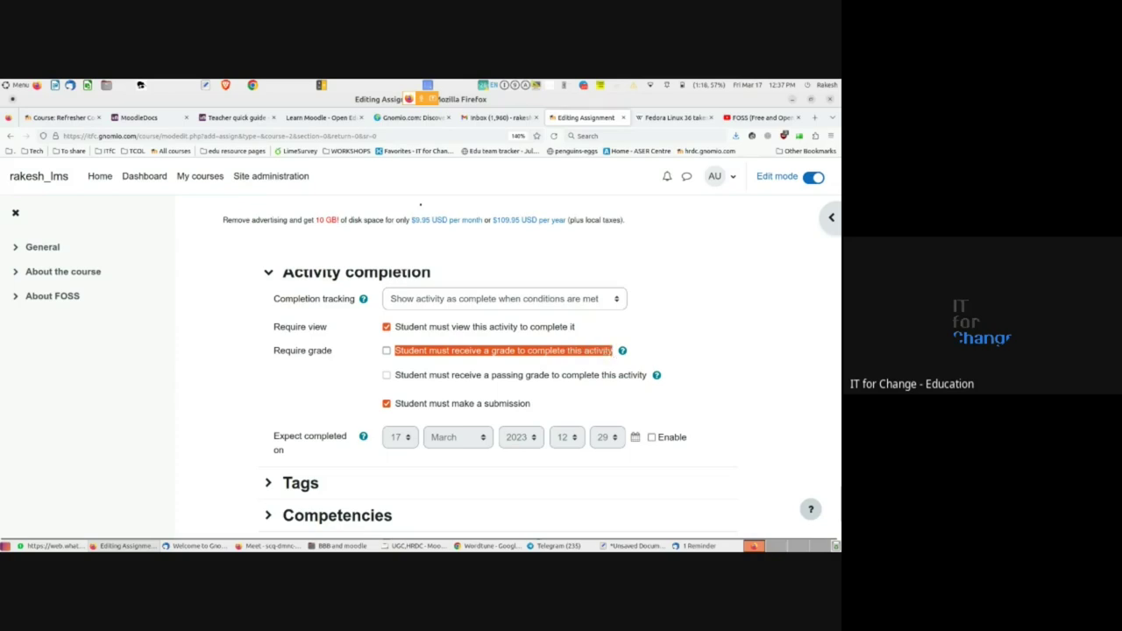
pyautogui.click(613, 356)
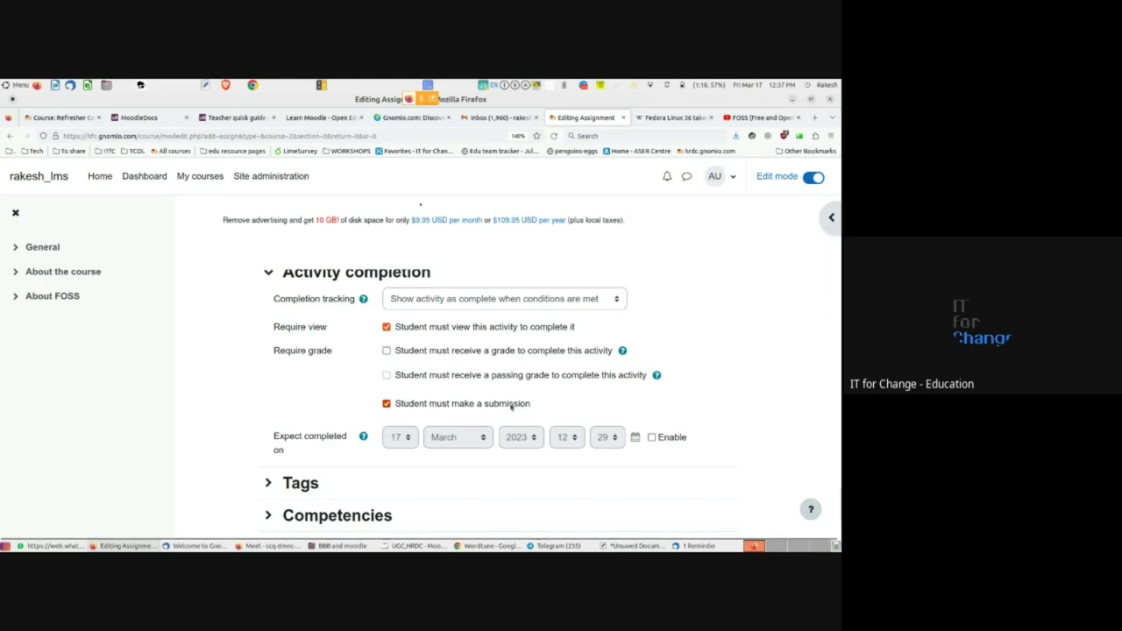
pyautogui.scroll(-1, 492, 403)
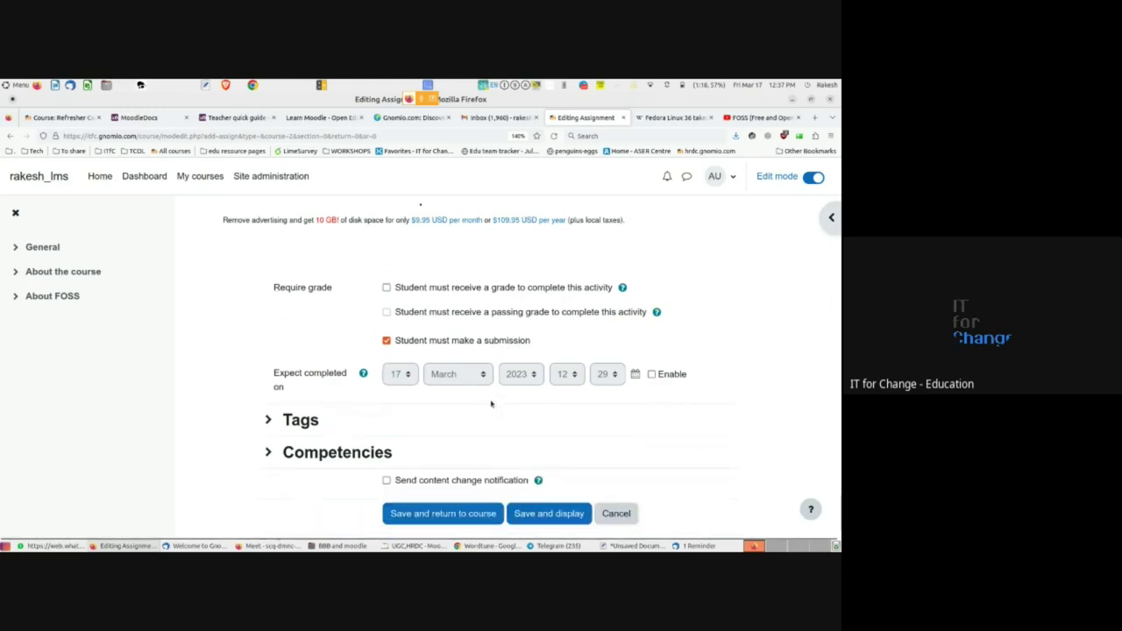
pyautogui.scroll(1, 490, 403)
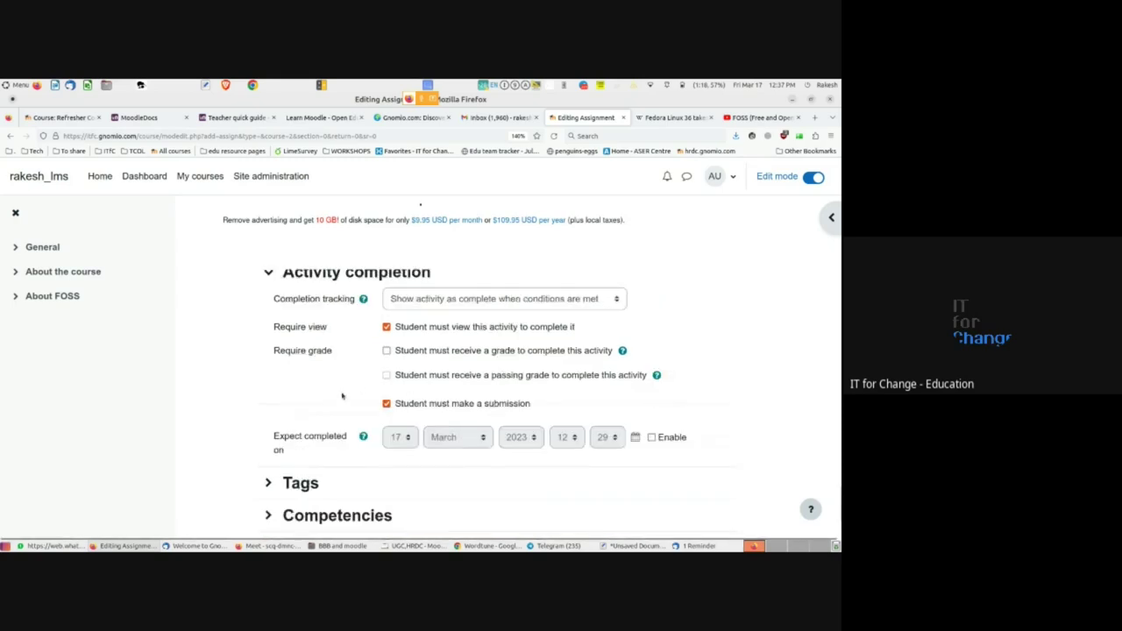
pyautogui.scroll(1, 342, 396)
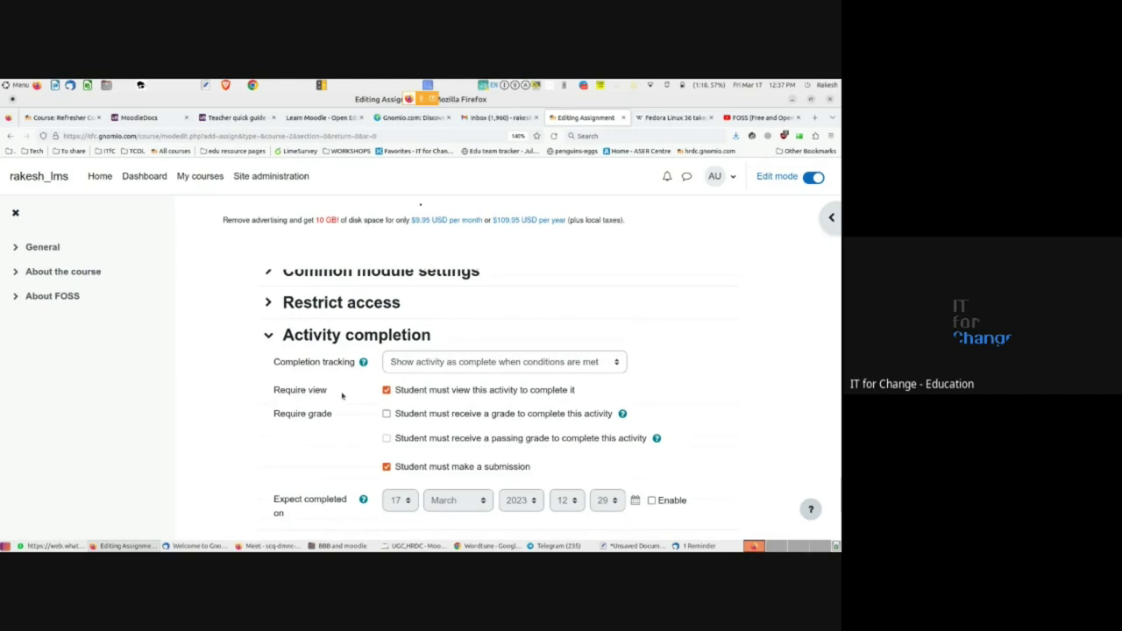
pyautogui.scroll(-2, 342, 396)
pyautogui.scroll(-1, 342, 396)
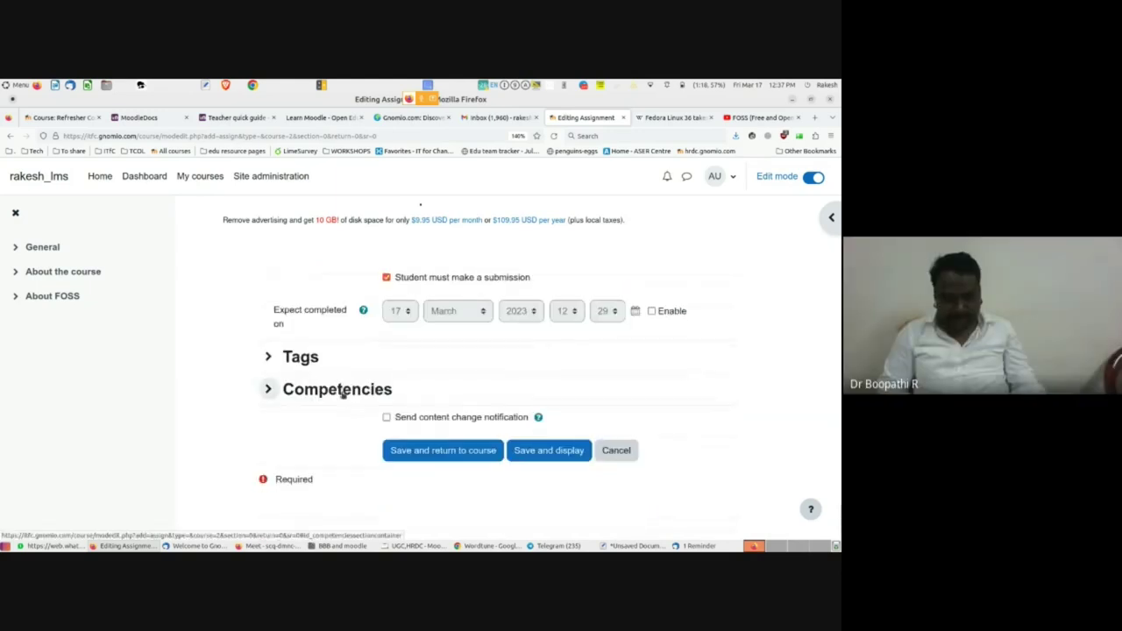
pyautogui.scroll(4, 342, 396)
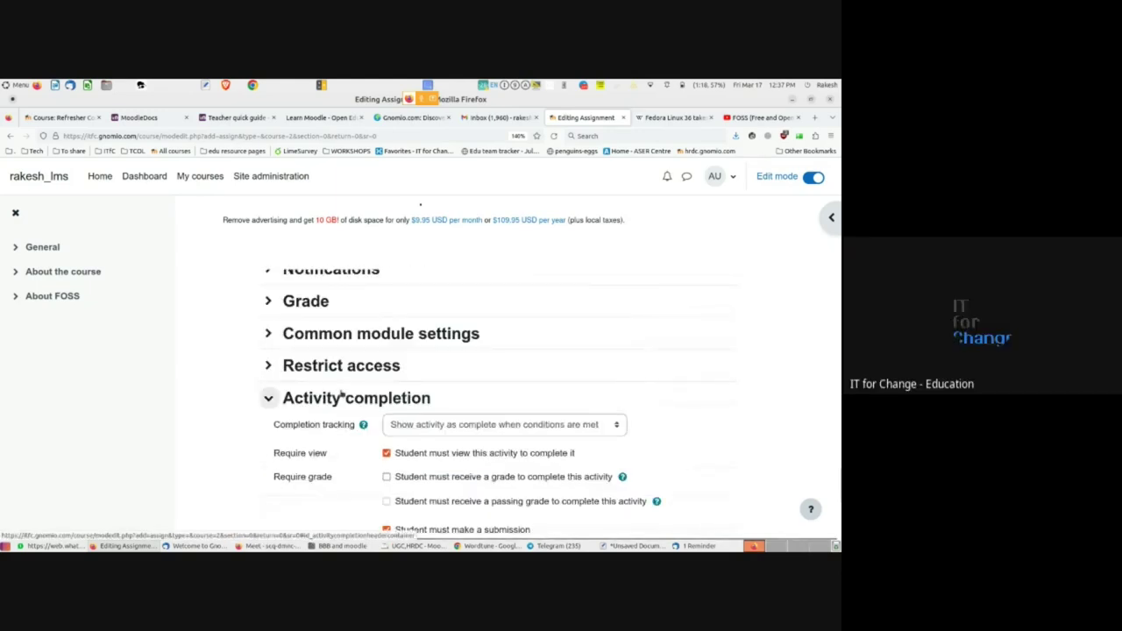
pyautogui.scroll(7, 342, 396)
pyautogui.scroll(5, 342, 397)
pyautogui.scroll(8, 341, 394)
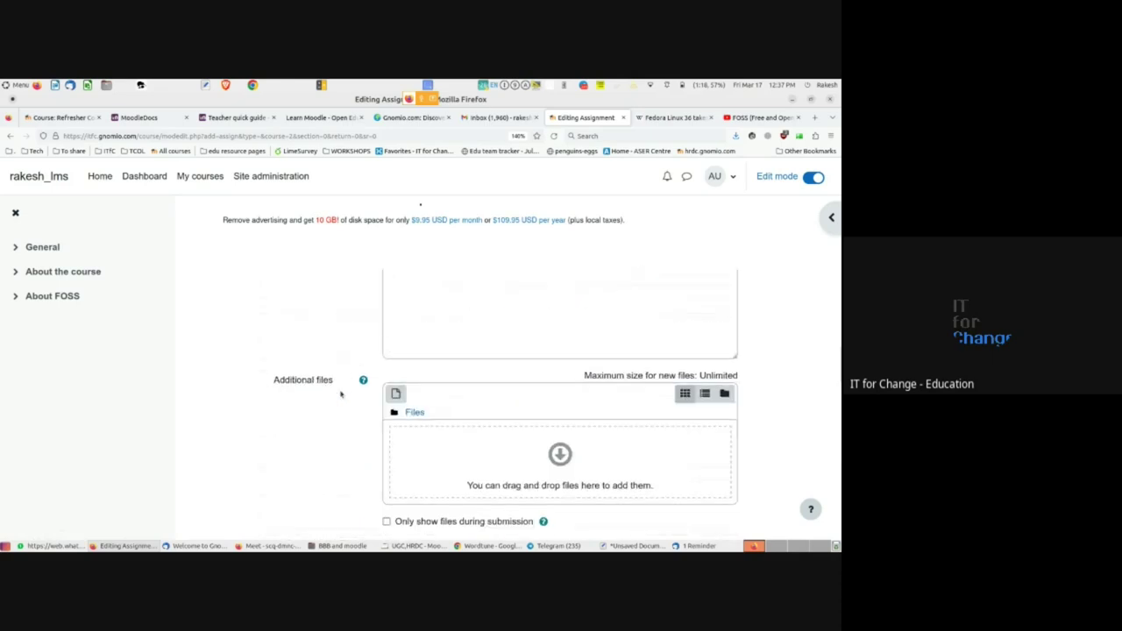
pyautogui.scroll(-10, 342, 384)
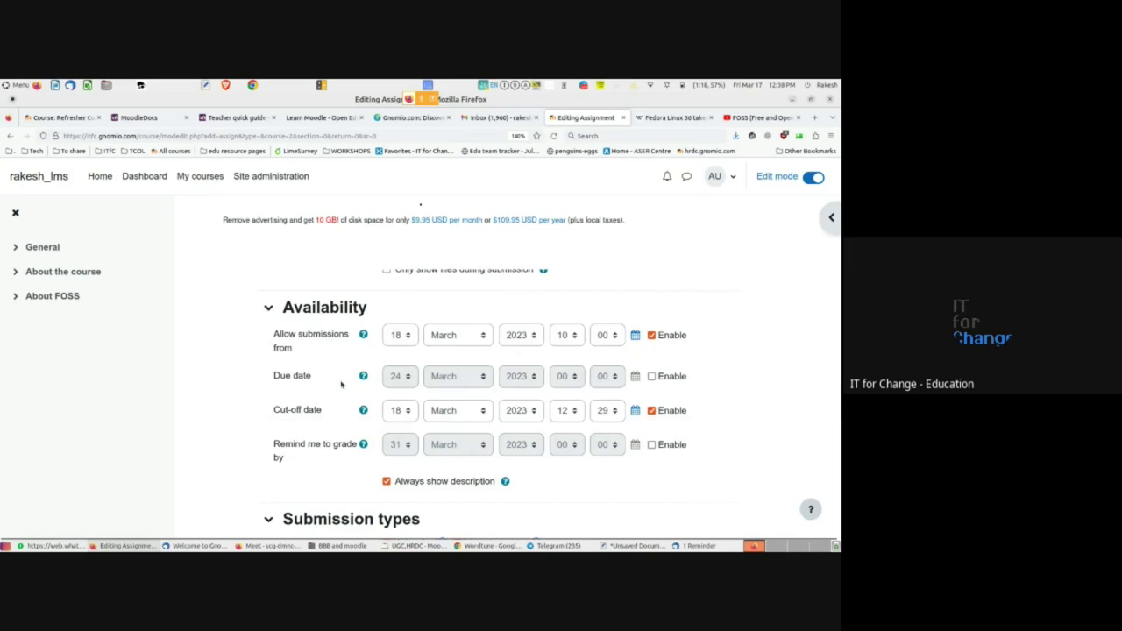
pyautogui.scroll(-1, 342, 385)
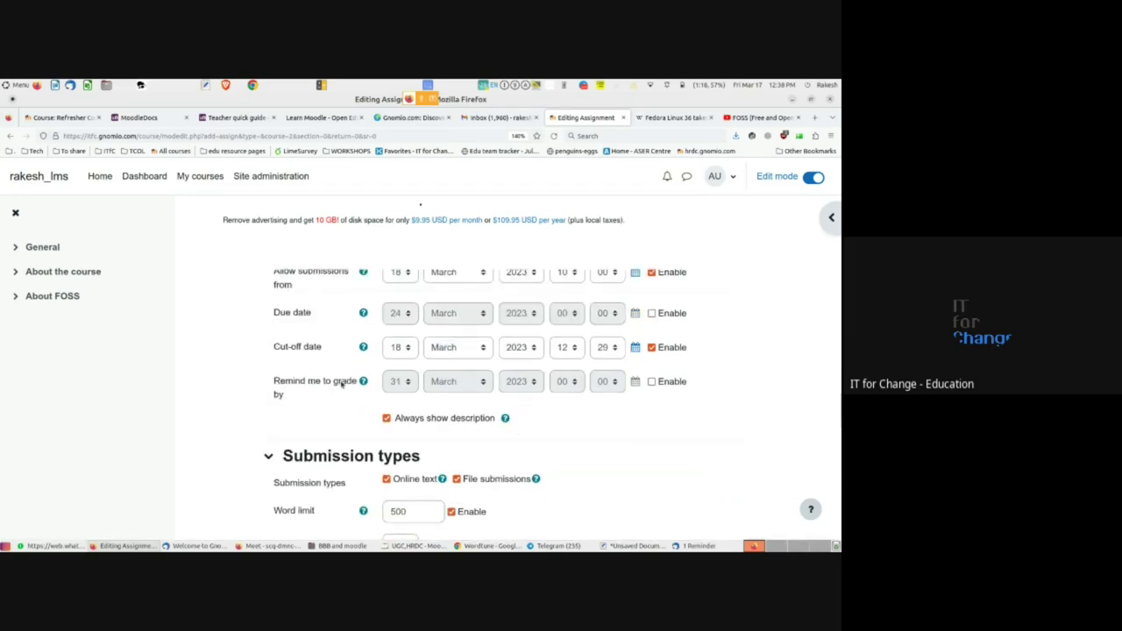
pyautogui.scroll(-2, 342, 394)
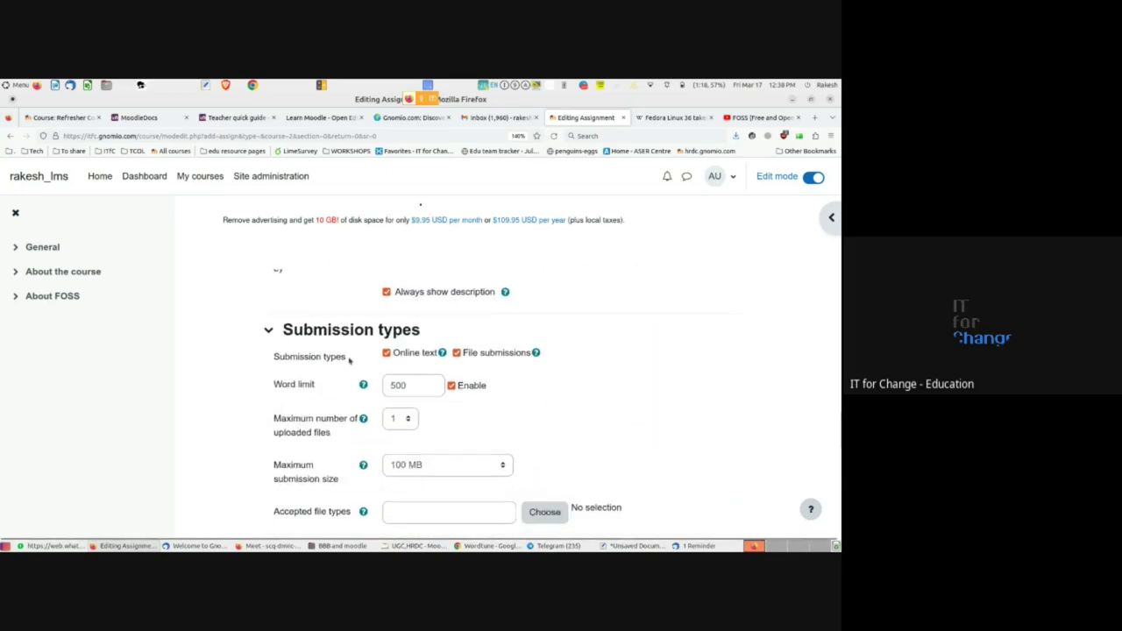
pyautogui.scroll(-1, 359, 402)
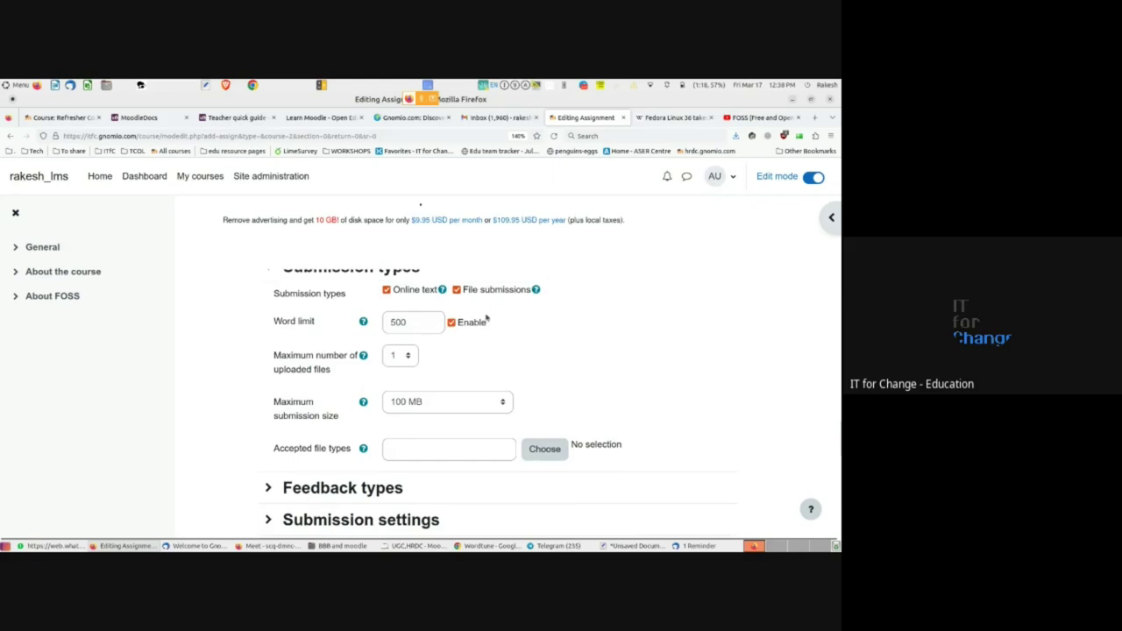
pyautogui.scroll(-3, 485, 321)
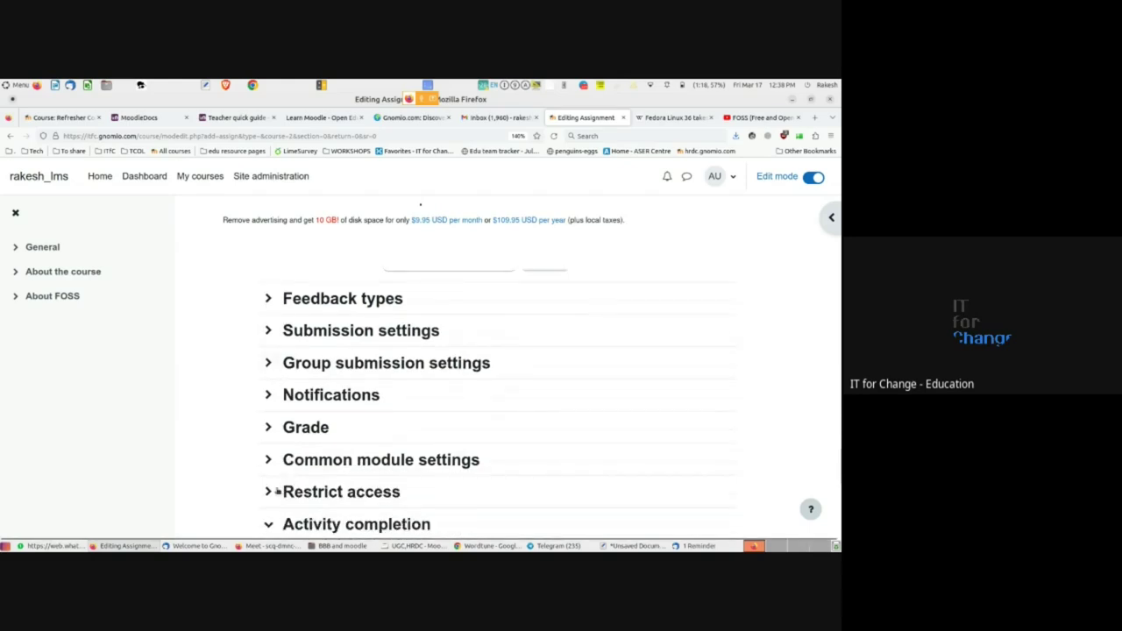
pyautogui.scroll(-1, 269, 492)
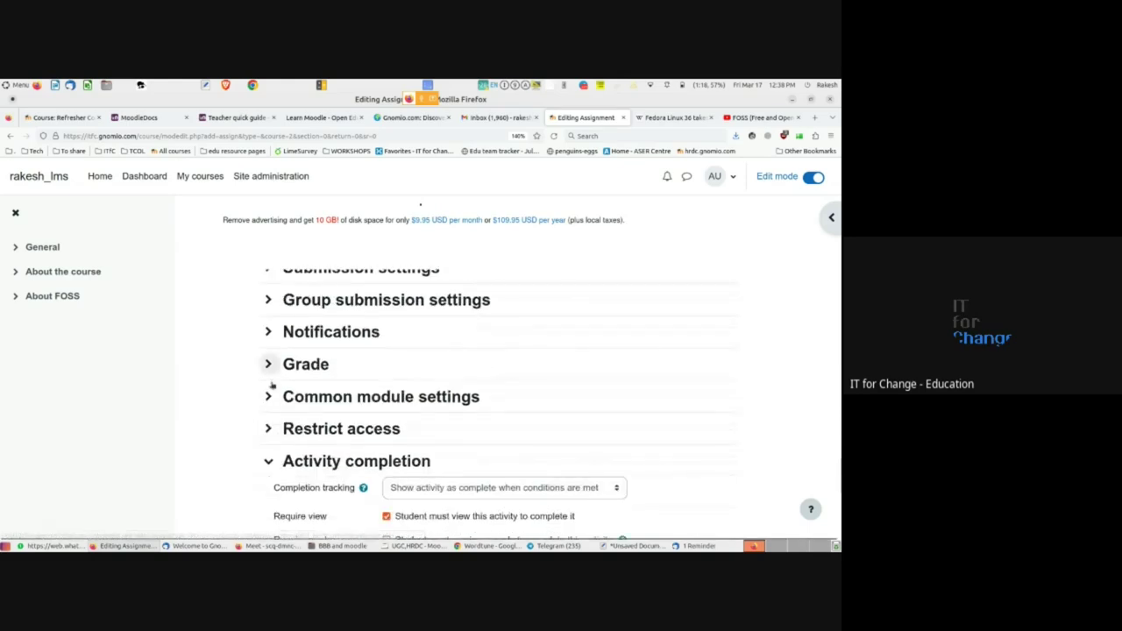
pyautogui.scroll(-1, 272, 368)
pyautogui.scroll(-2, 291, 465)
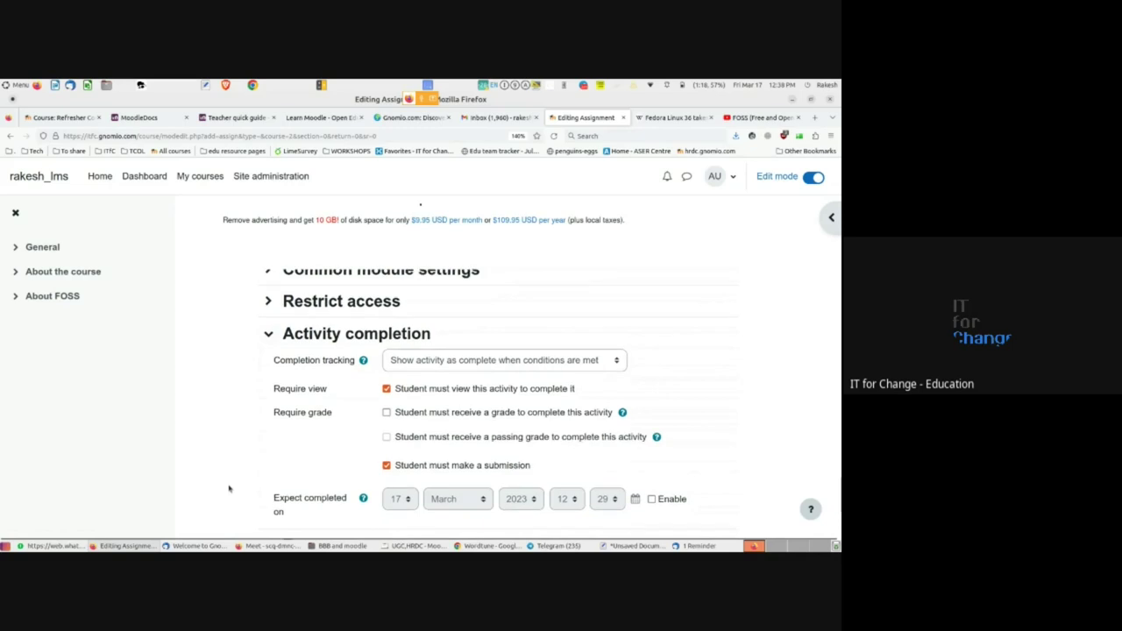
# - Save the edited assignment settings with 'Save and display' to view the assignment page
pyautogui.scroll(-2, 230, 489)
pyautogui.scroll(-1, 229, 489)
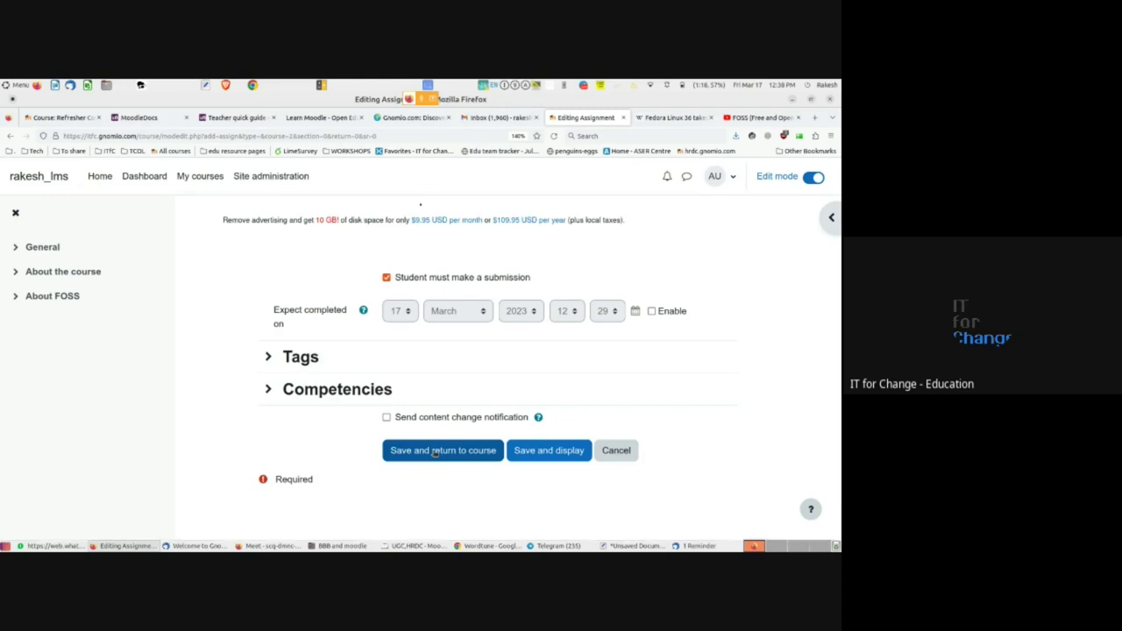
pyautogui.click(539, 455)
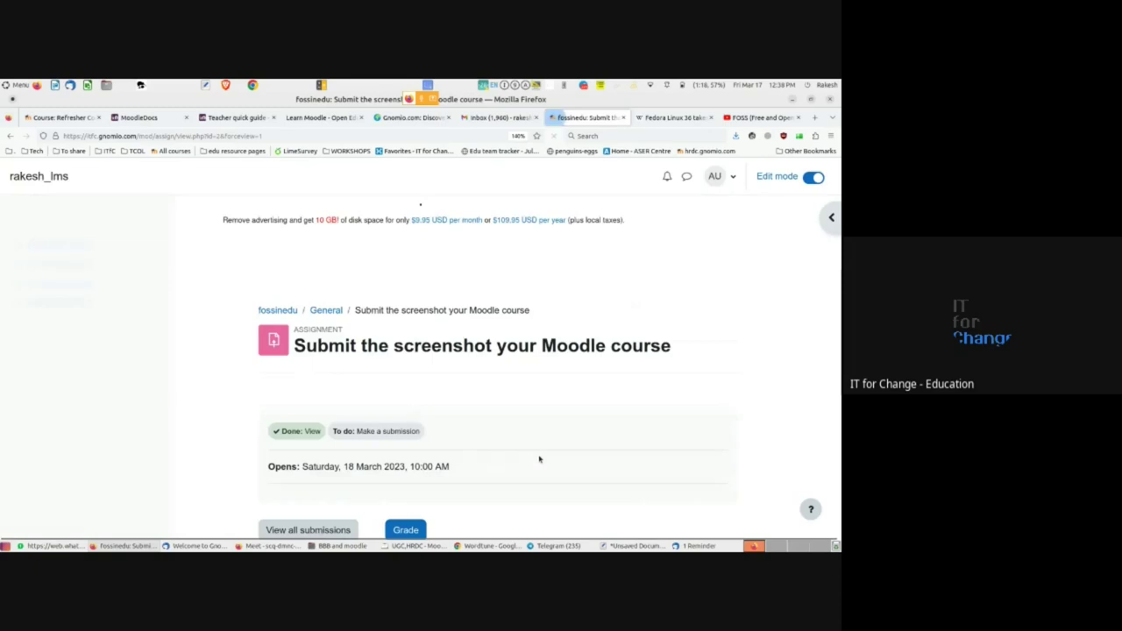
pyautogui.scroll(-5, 429, 449)
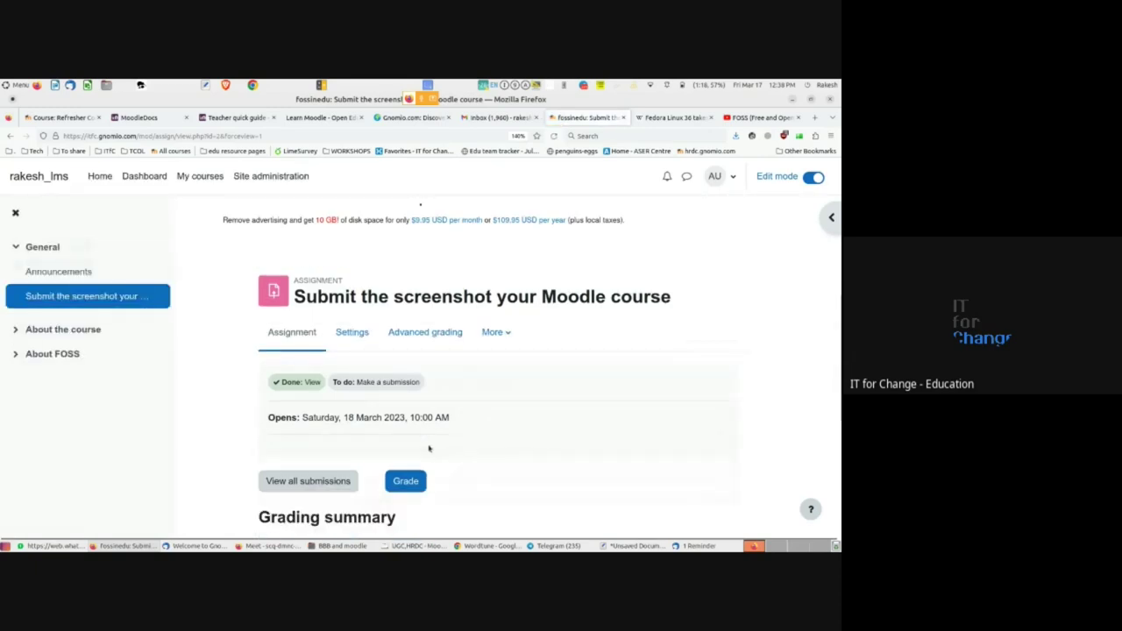
pyautogui.scroll(4, 429, 449)
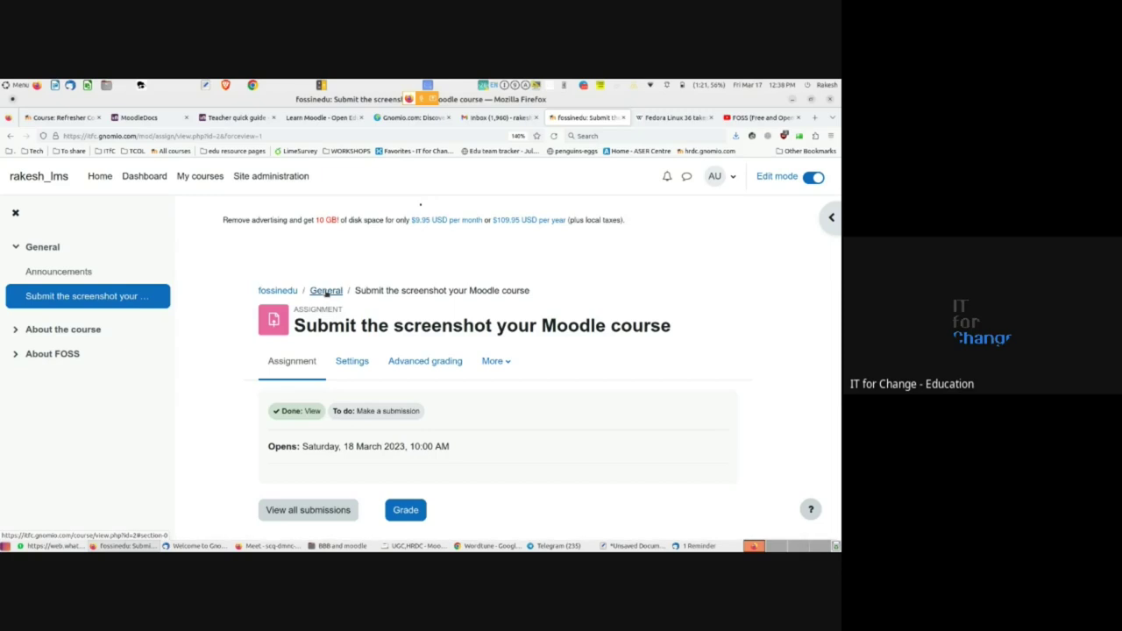
pyautogui.scroll(-3, 468, 449)
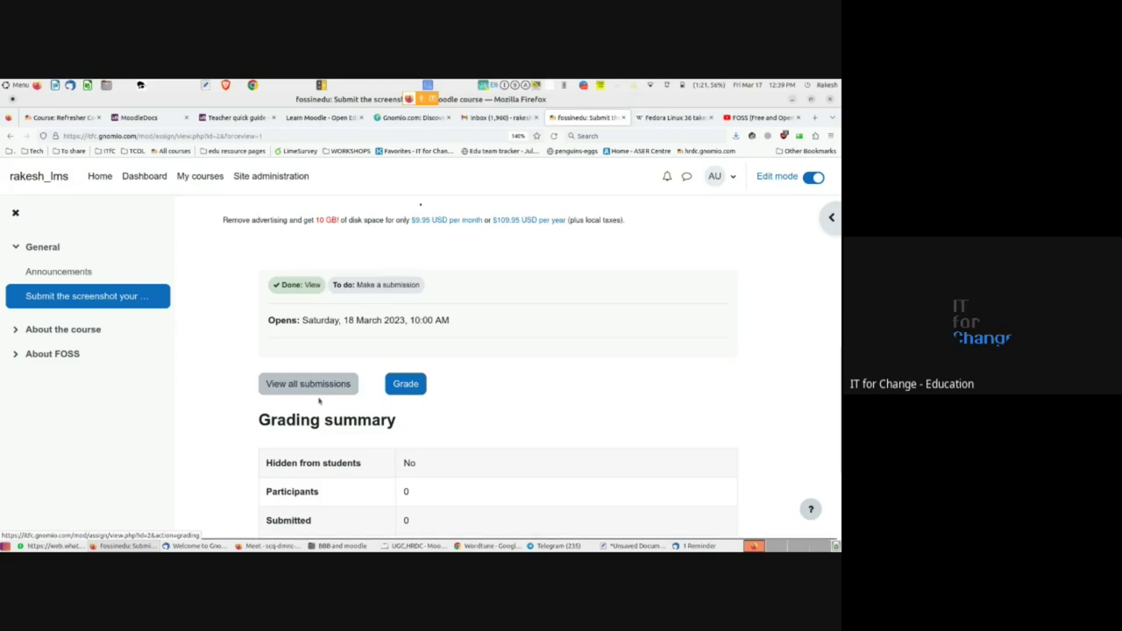
pyautogui.scroll(-3, 326, 398)
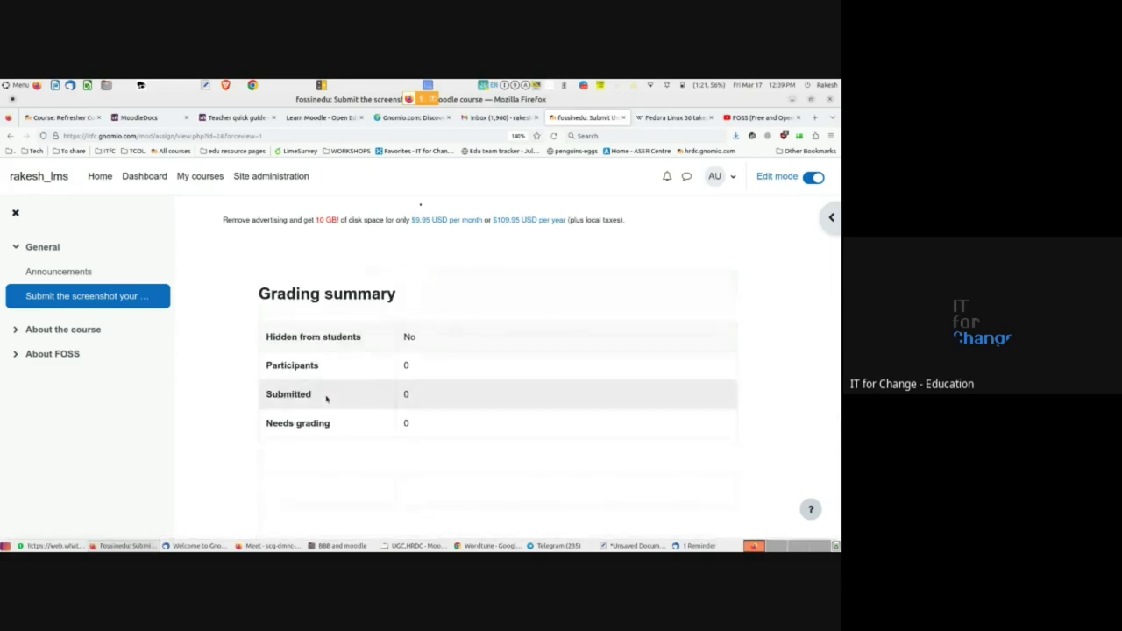
pyautogui.scroll(6, 326, 399)
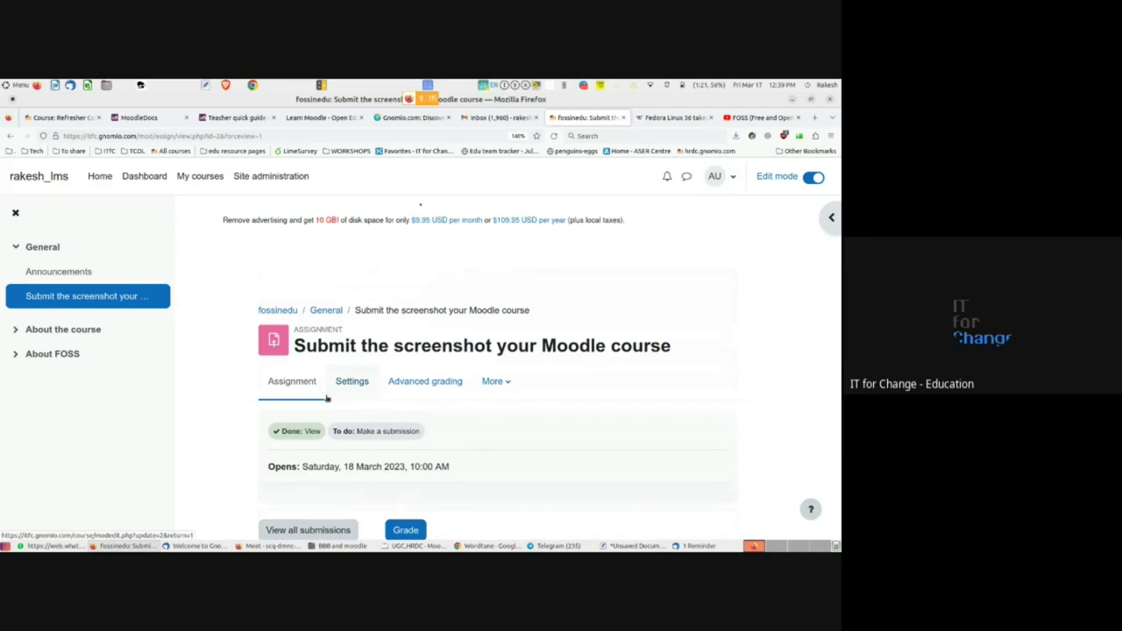
pyautogui.scroll(-3, 326, 398)
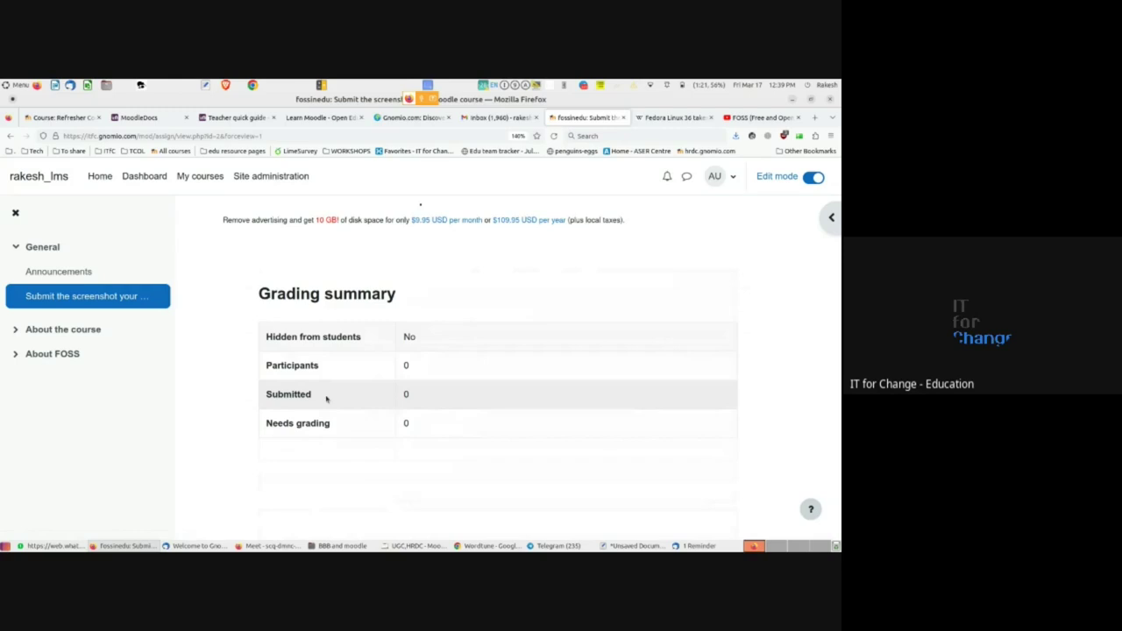
pyautogui.scroll(3, 326, 398)
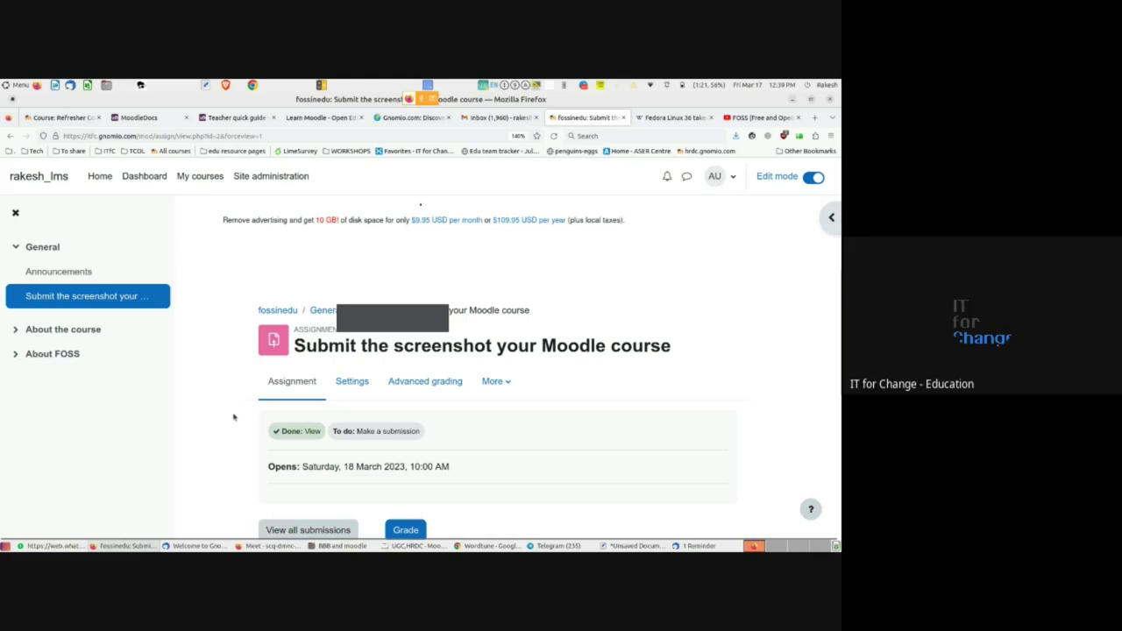
pyautogui.scroll(-3, 234, 417)
pyautogui.scroll(-3, 233, 417)
pyautogui.scroll(6, 234, 417)
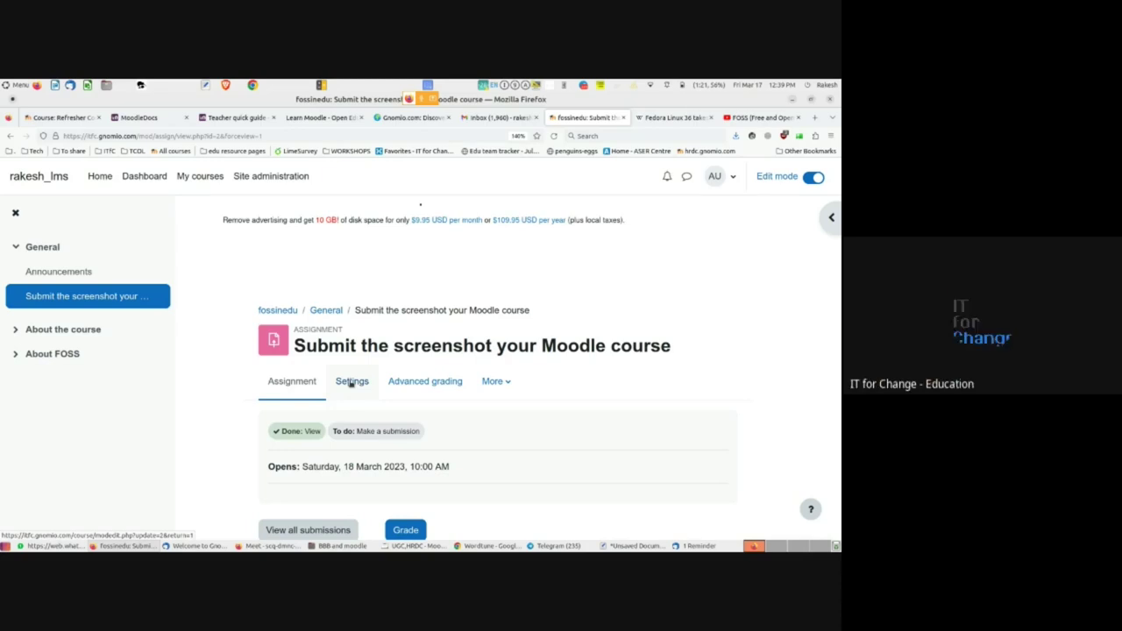
pyautogui.scroll(-3, 255, 438)
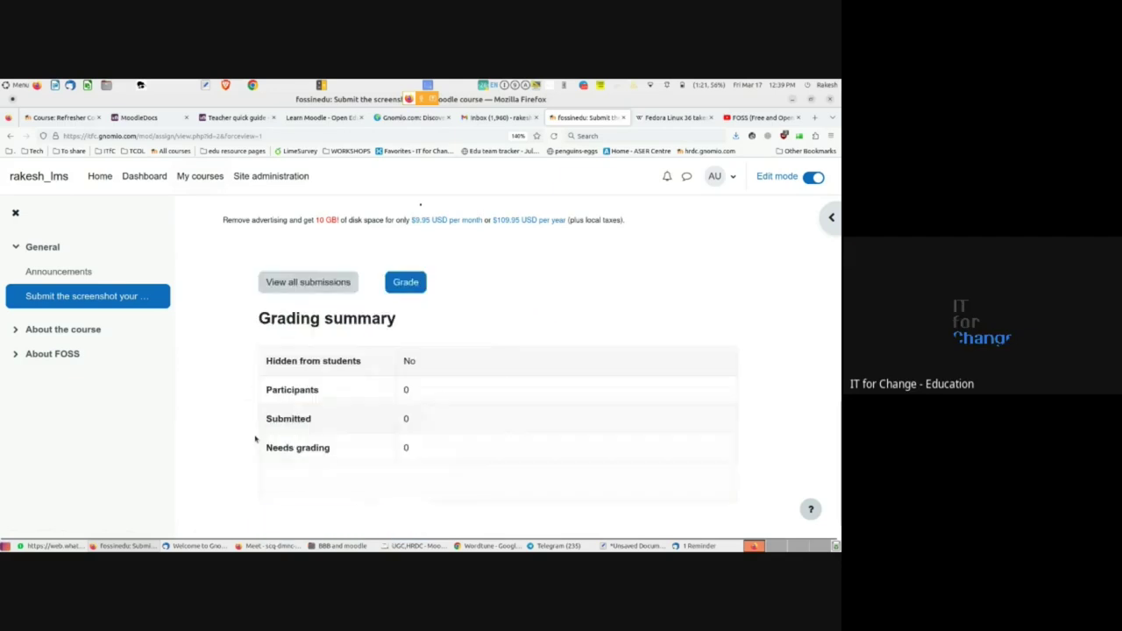
pyautogui.scroll(3, 255, 438)
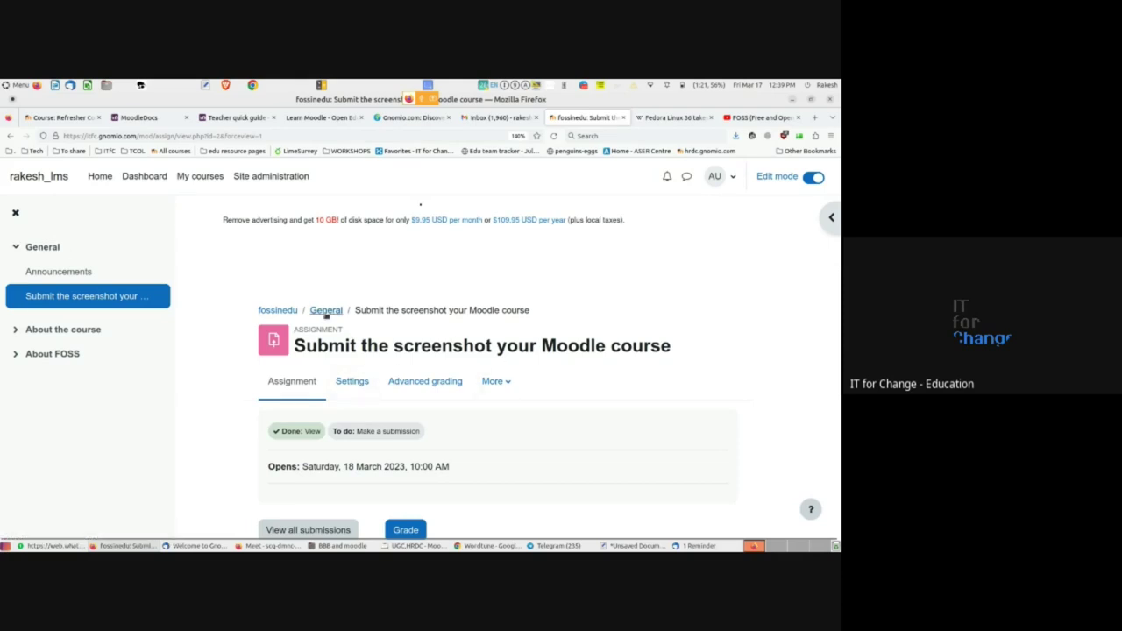
pyautogui.click(286, 311)
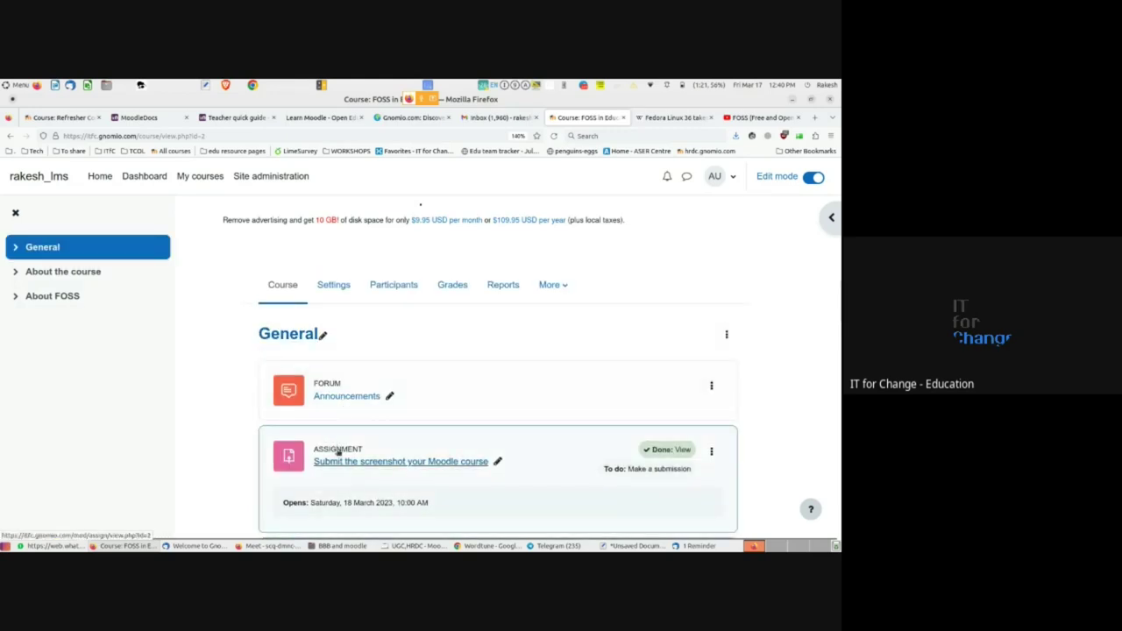
# - Review the FOSS in Education course sections, then open its Participants list
pyautogui.scroll(-1, 231, 452)
pyautogui.scroll(-5, 231, 452)
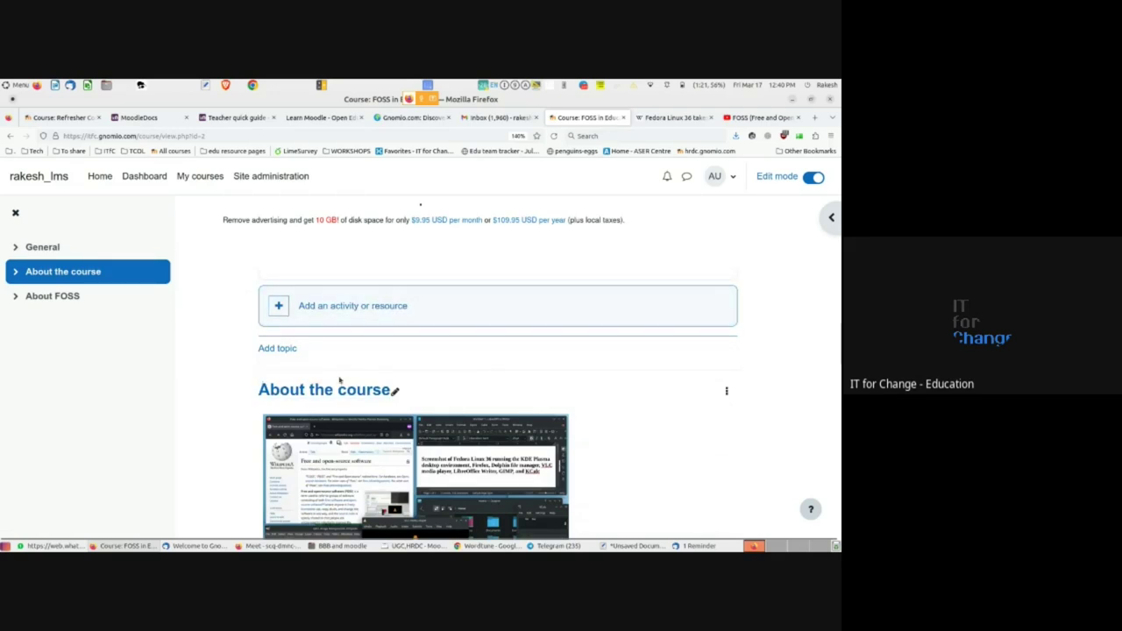
pyautogui.scroll(-5, 342, 372)
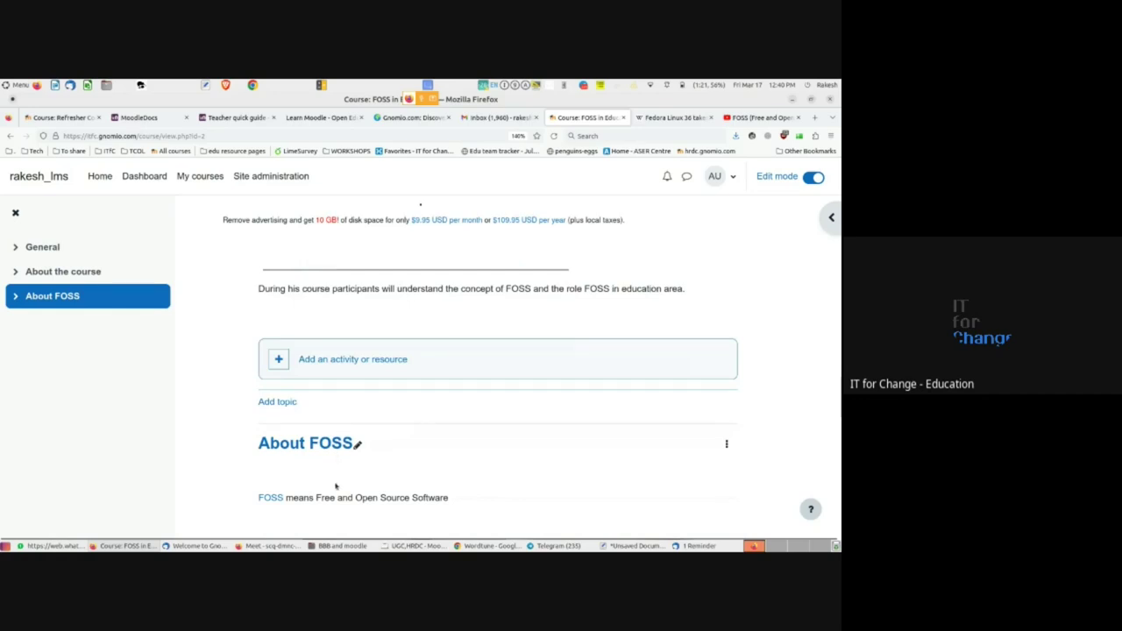
pyautogui.scroll(-10, 334, 482)
pyautogui.scroll(15, 333, 491)
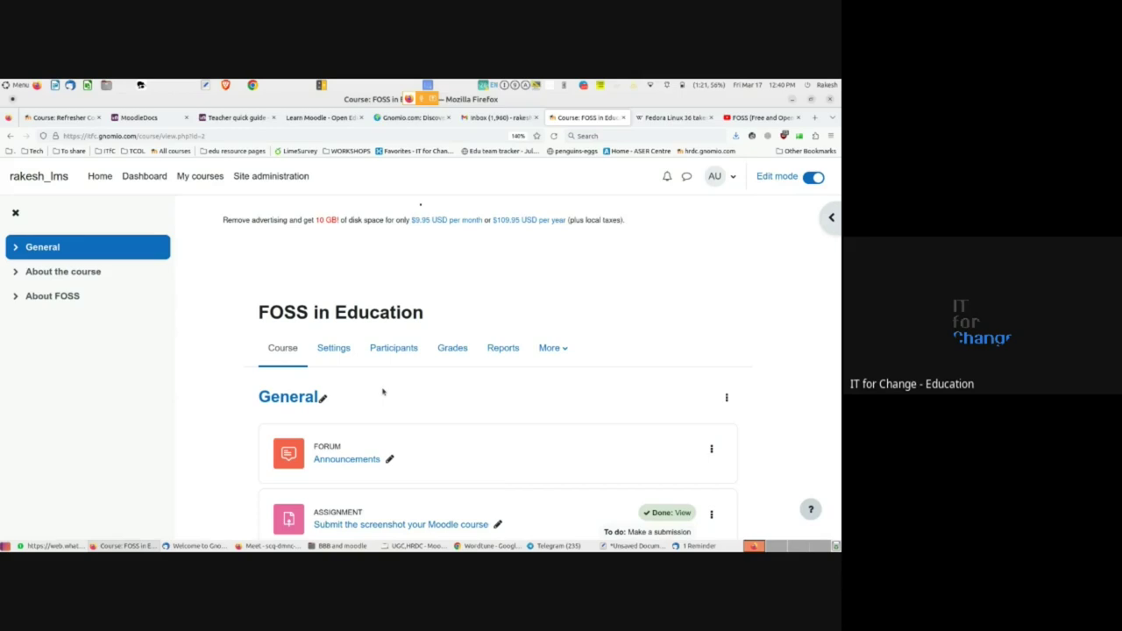
pyautogui.click(393, 349)
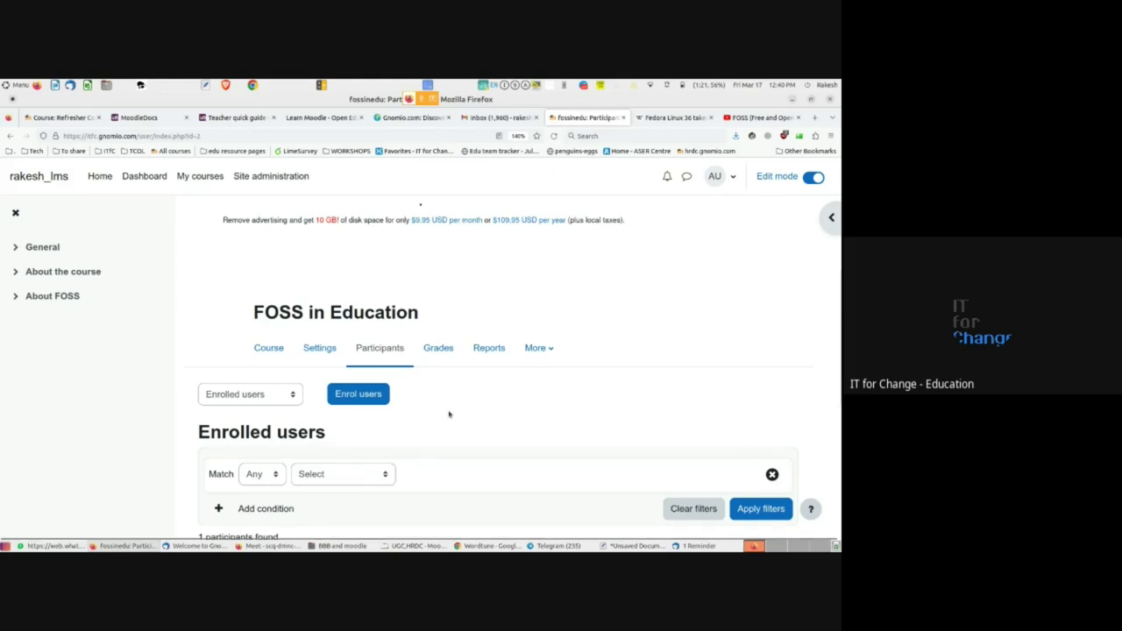
# - Try enrolling users from Participants, cancel without adding anyone, and return to the course page
pyautogui.click(268, 348)
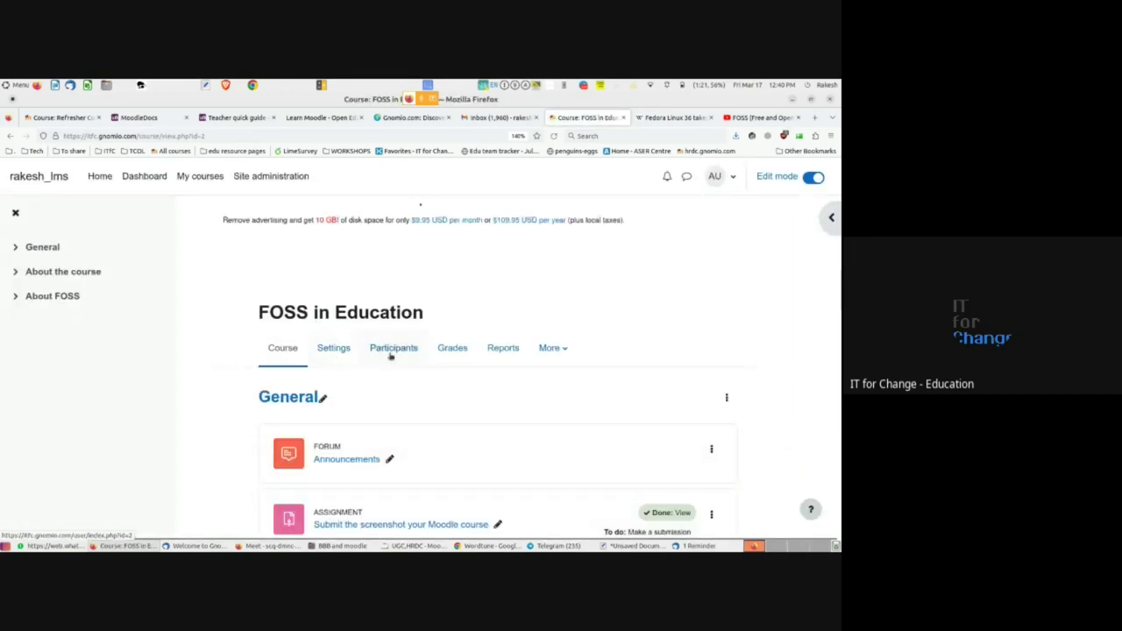
pyautogui.click(393, 353)
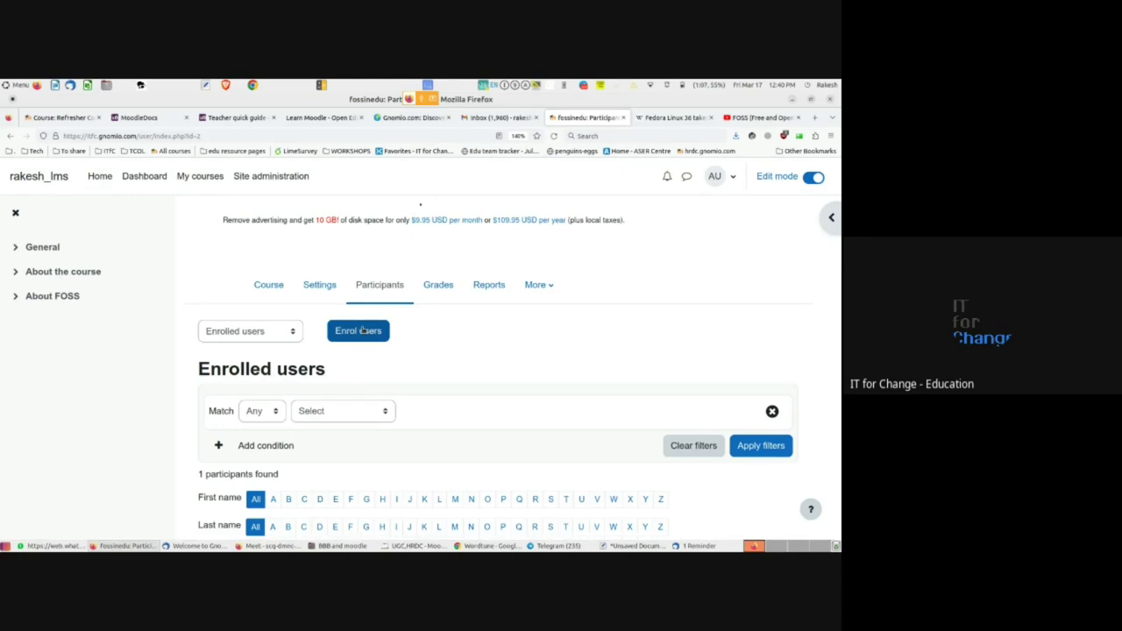
pyautogui.click(359, 336)
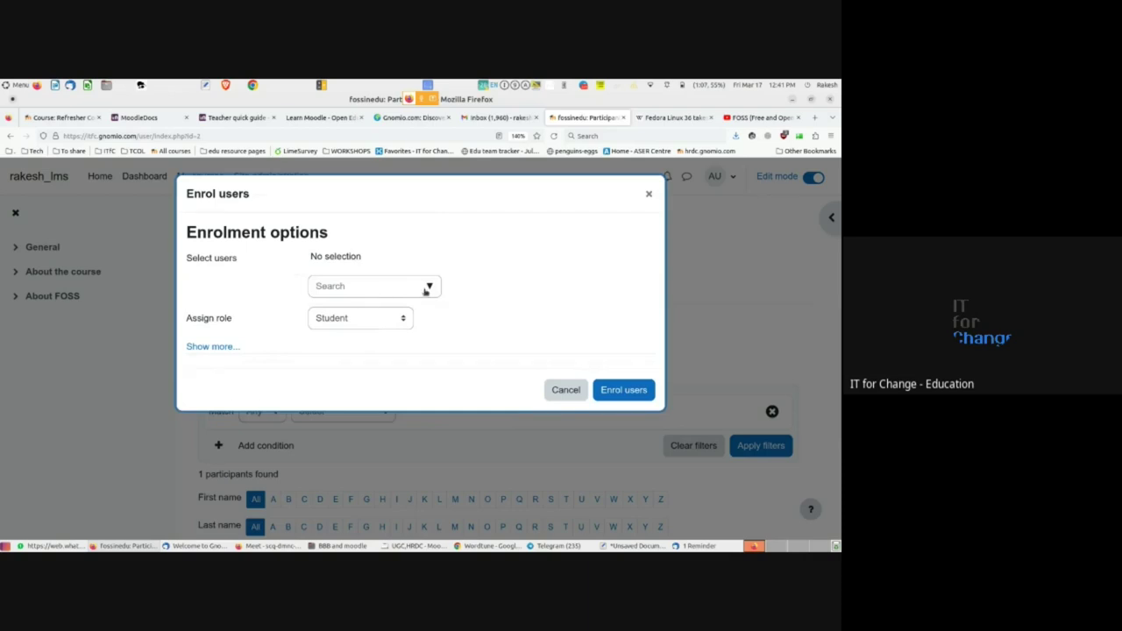
pyautogui.click(426, 288)
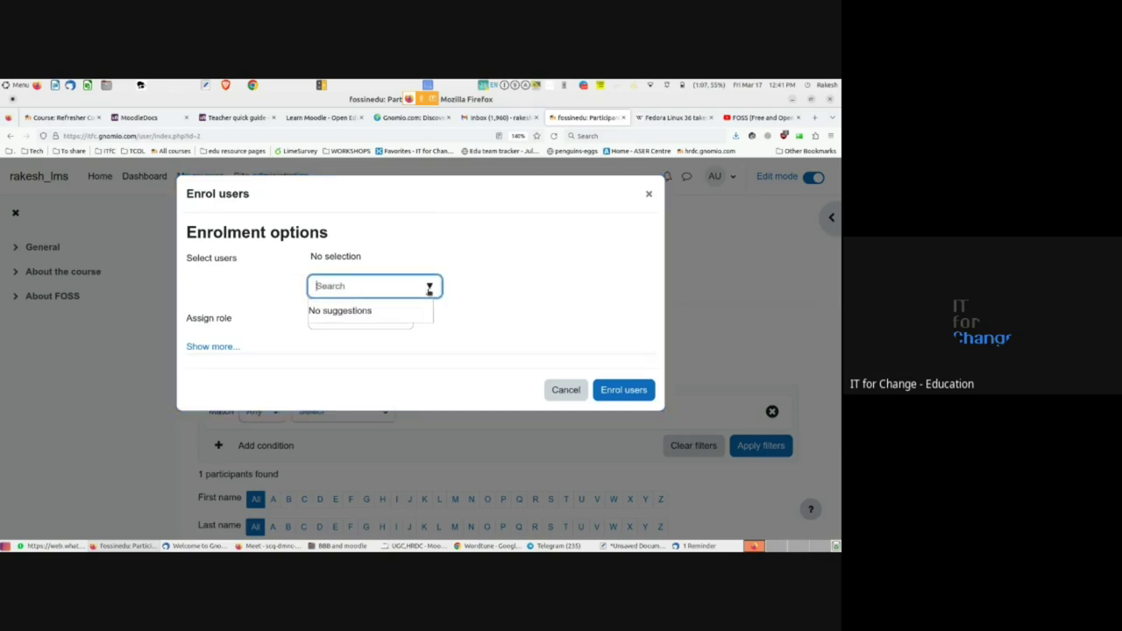
pyautogui.click(523, 301)
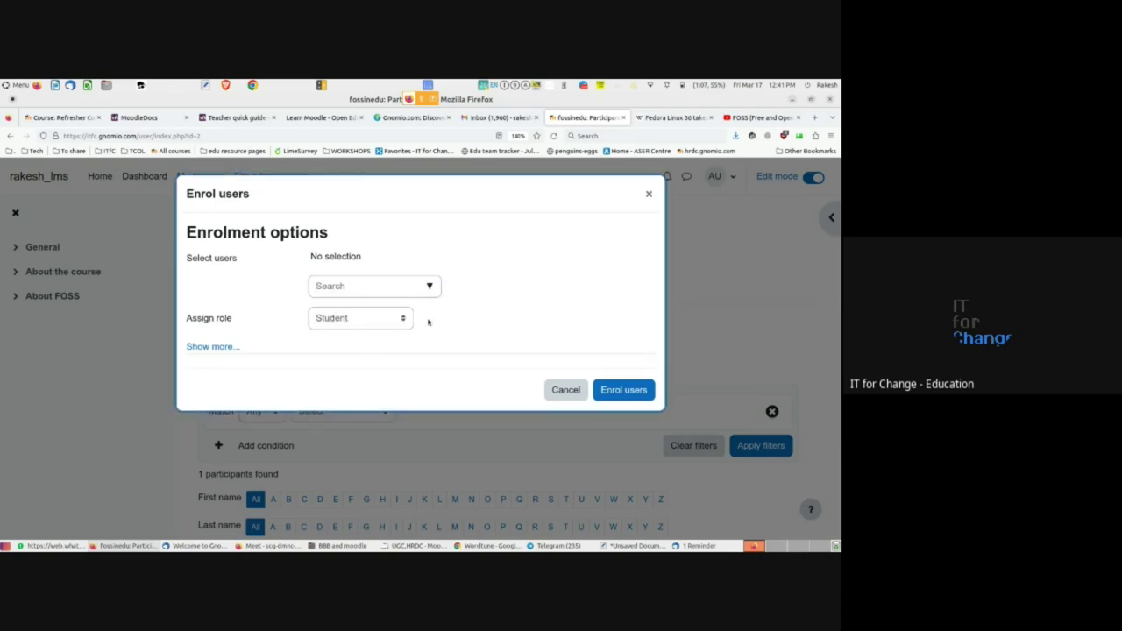
pyautogui.click(566, 390)
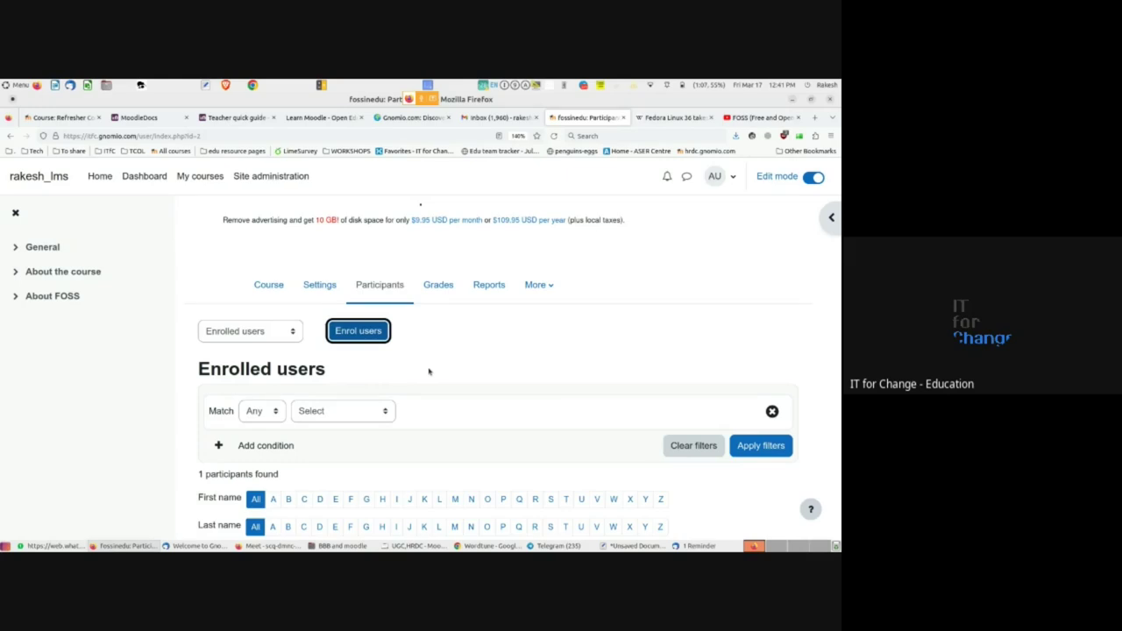
pyautogui.click(267, 287)
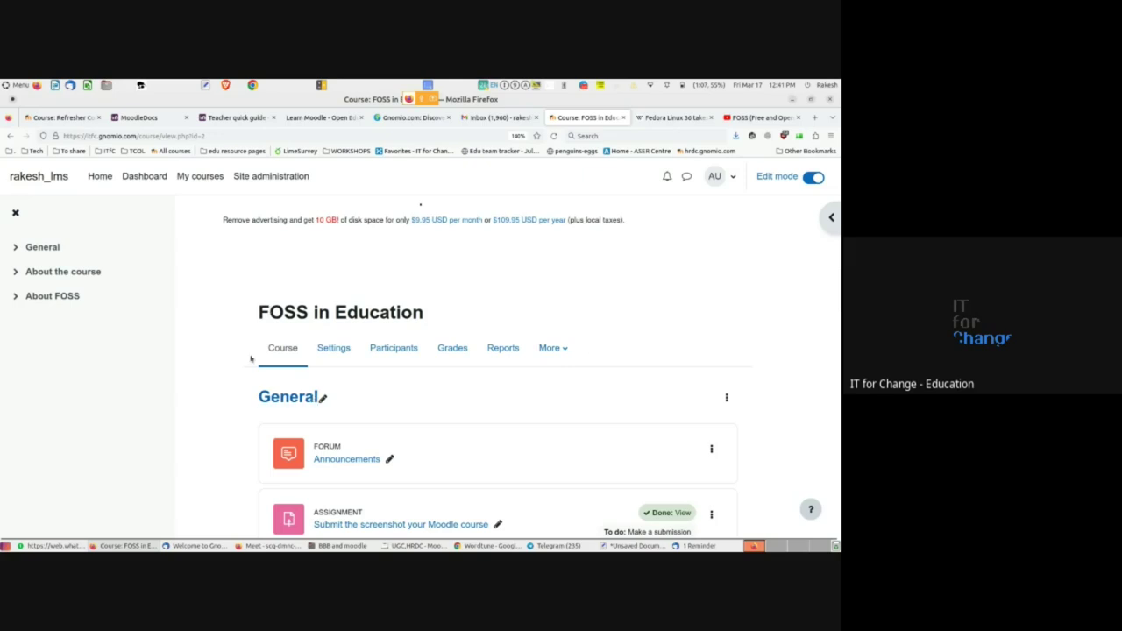
# - Zoom in on the FOSS in Education course page with Ctrl++
pyautogui.hotkey('ctrl', '+')
pyautogui.hotkey('ctrl', '+')
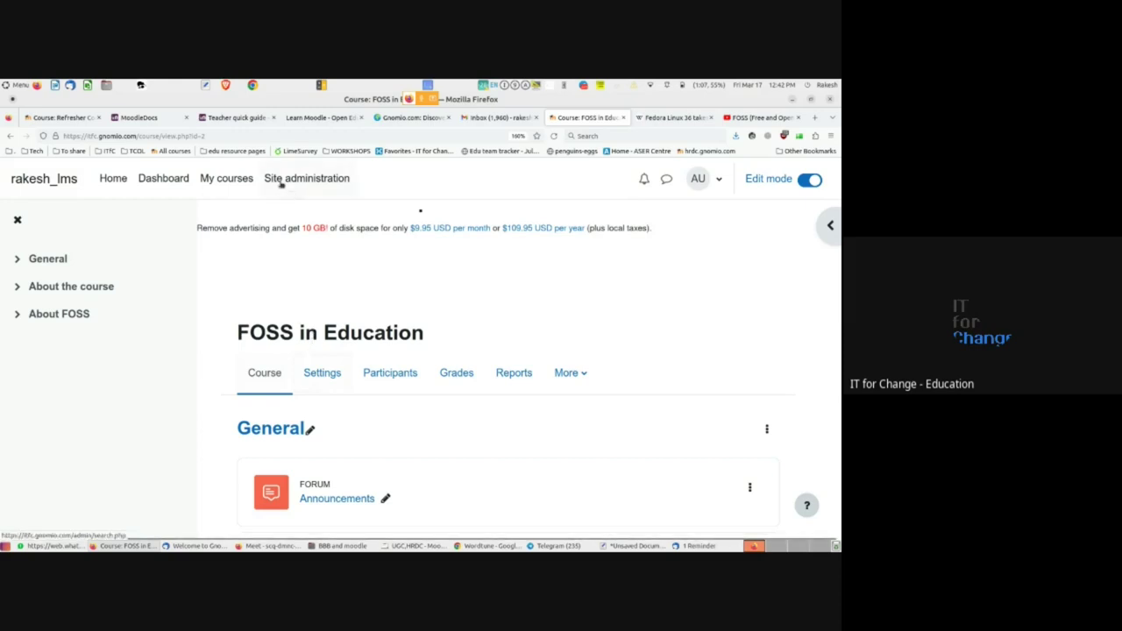
# - Open Site administration and show its Users account options
pyautogui.click(306, 179)
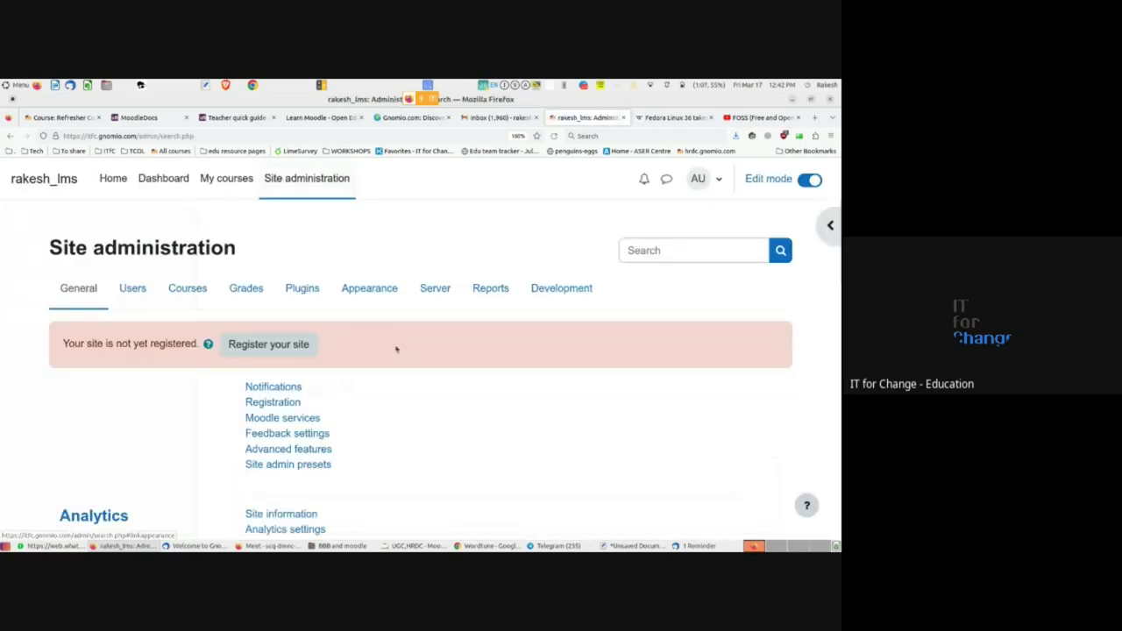
pyautogui.click(134, 289)
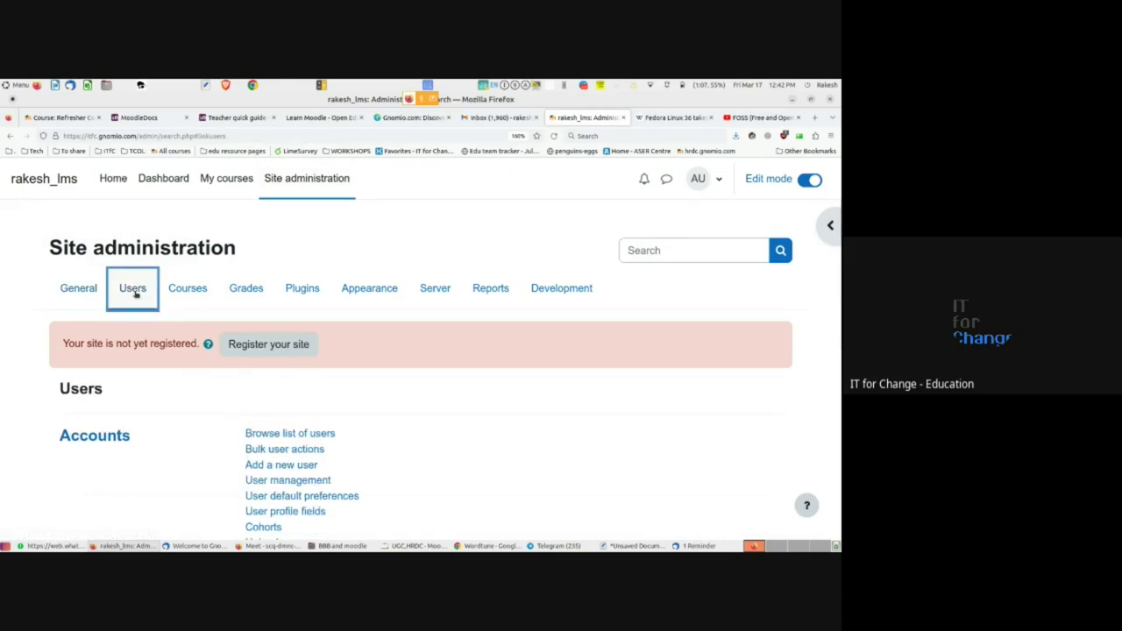
pyautogui.scroll(-2, 135, 294)
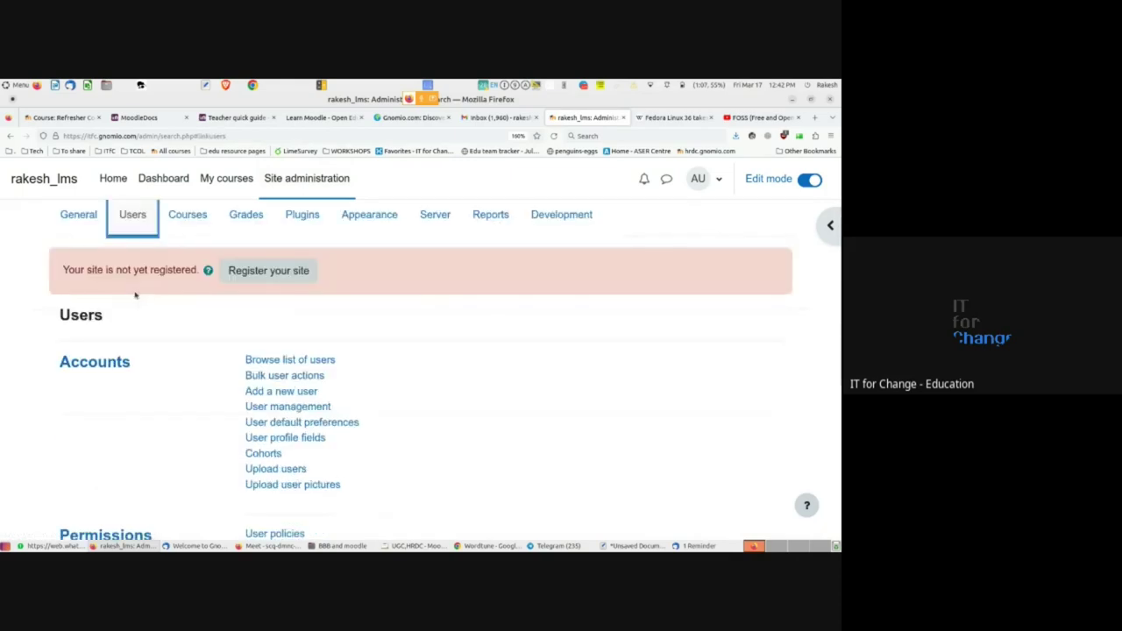
pyautogui.scroll(2, 135, 295)
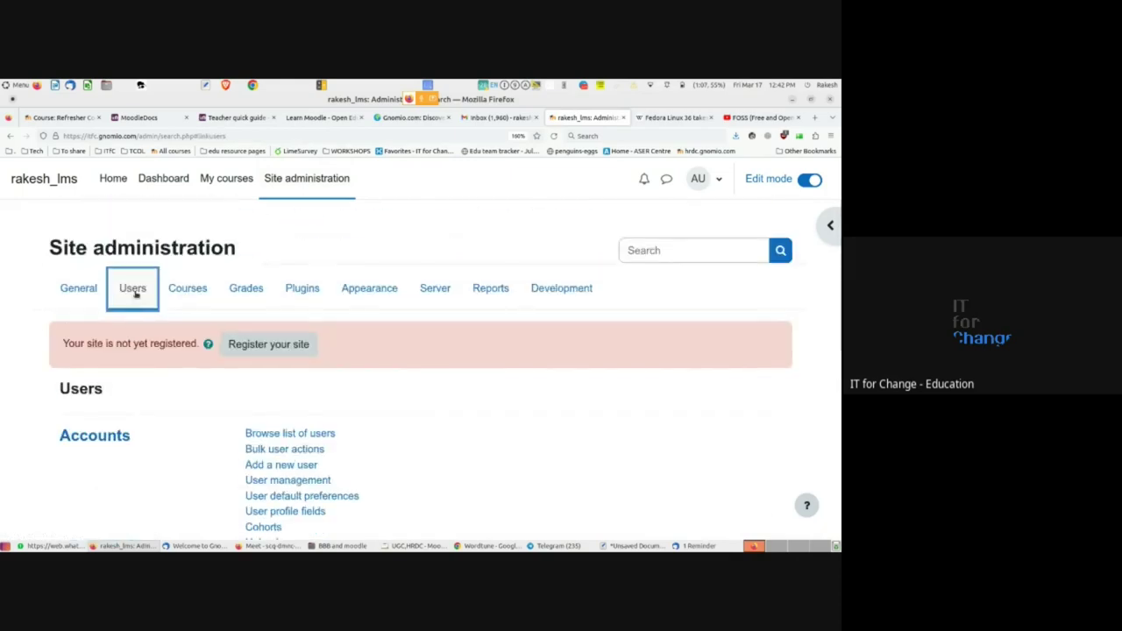
pyautogui.click(185, 292)
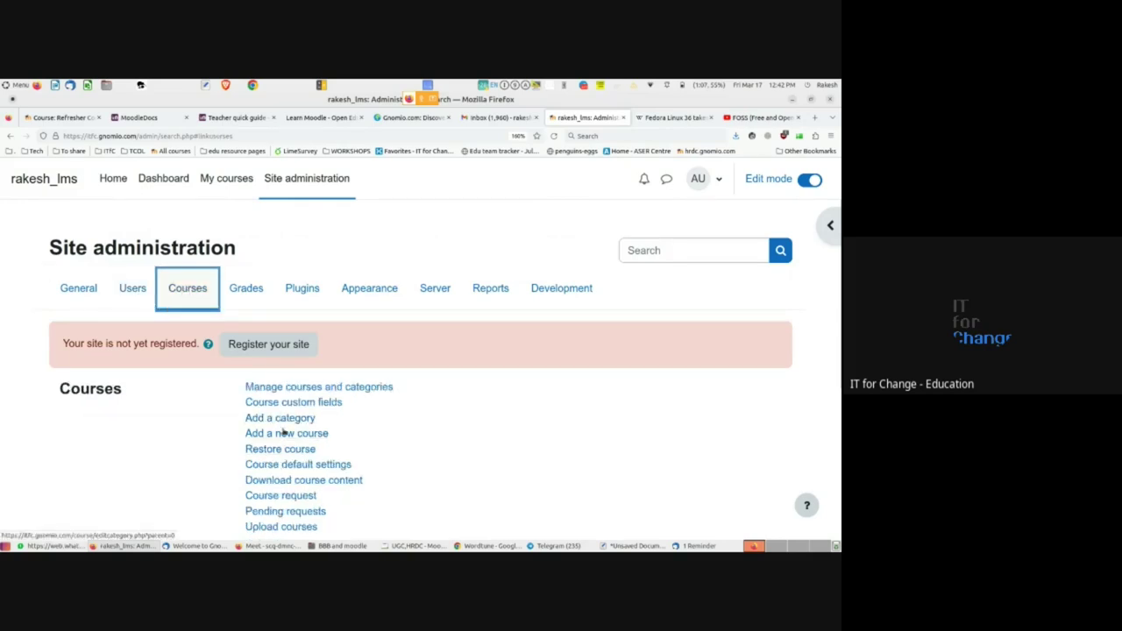
pyautogui.click(134, 290)
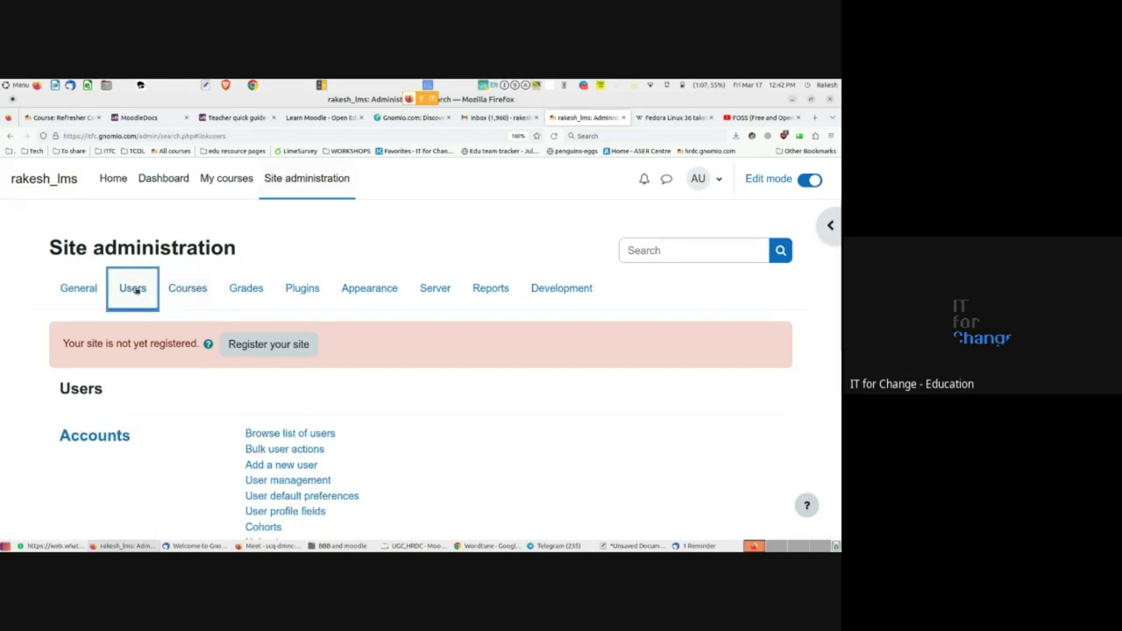
# - Open the 'Add a new user' form in a new browser tab
pyautogui.scroll(-1, 212, 419)
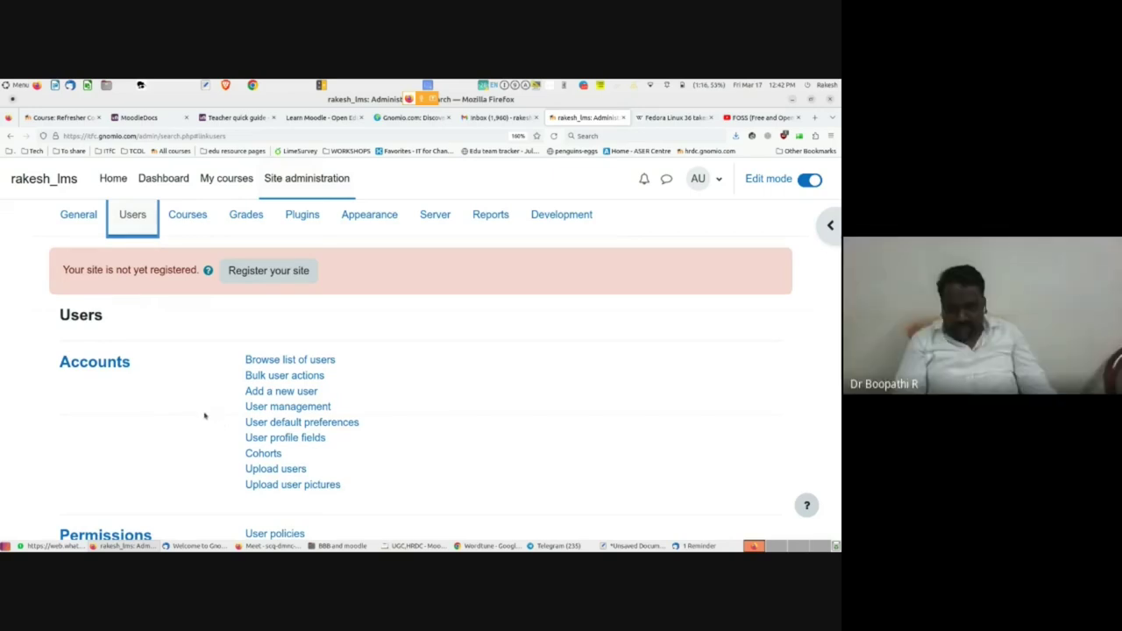
pyautogui.scroll(-1, 205, 415)
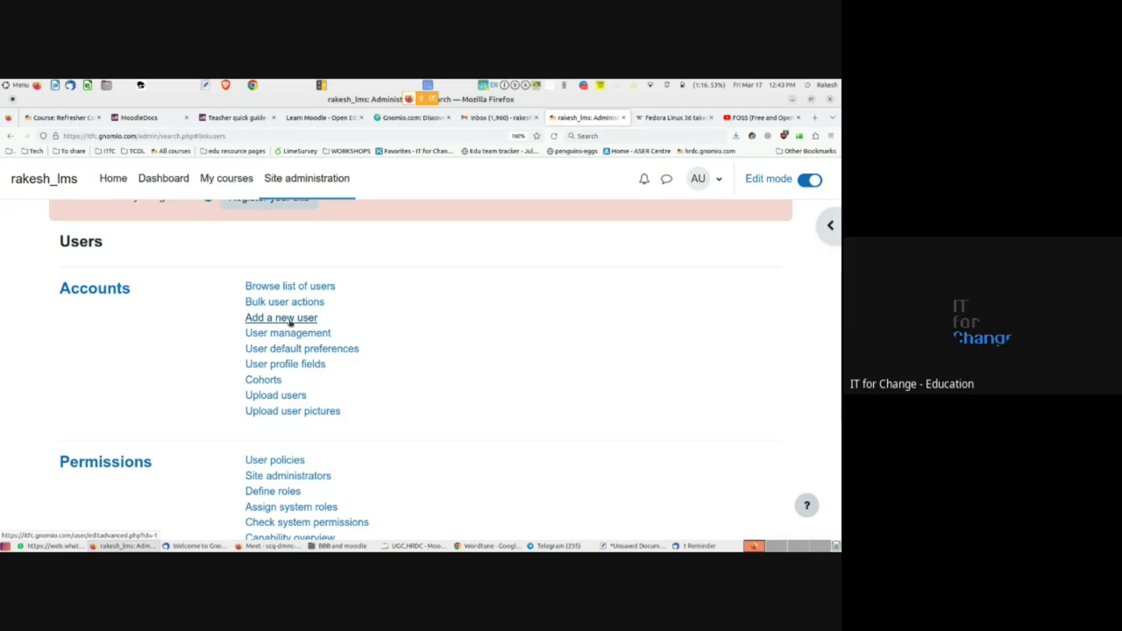
pyautogui.middleClick(290, 323)
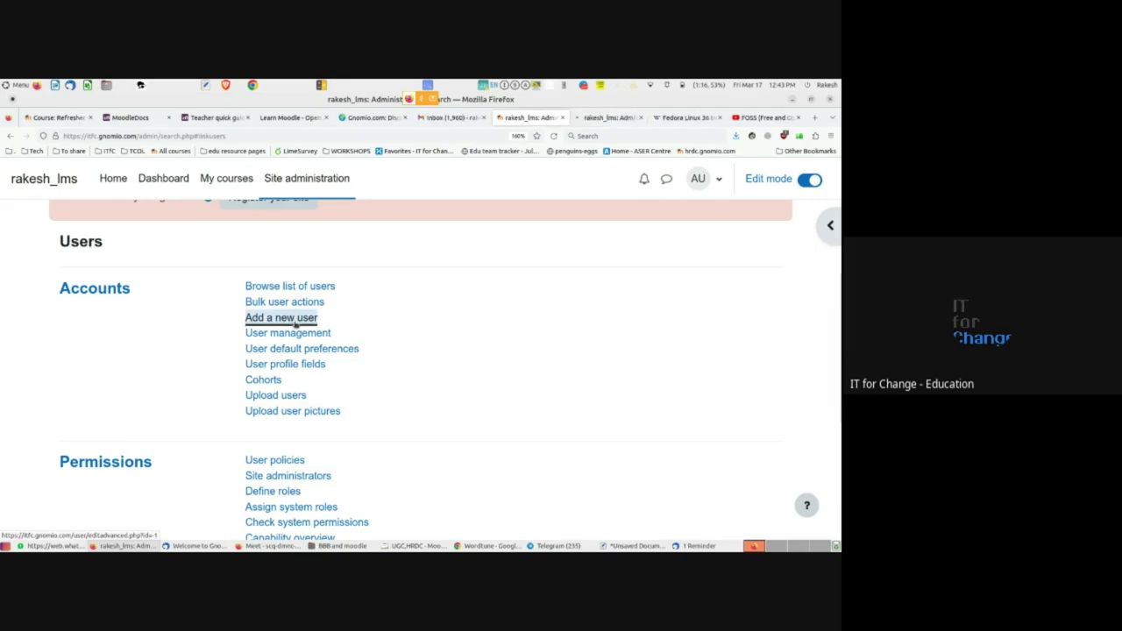
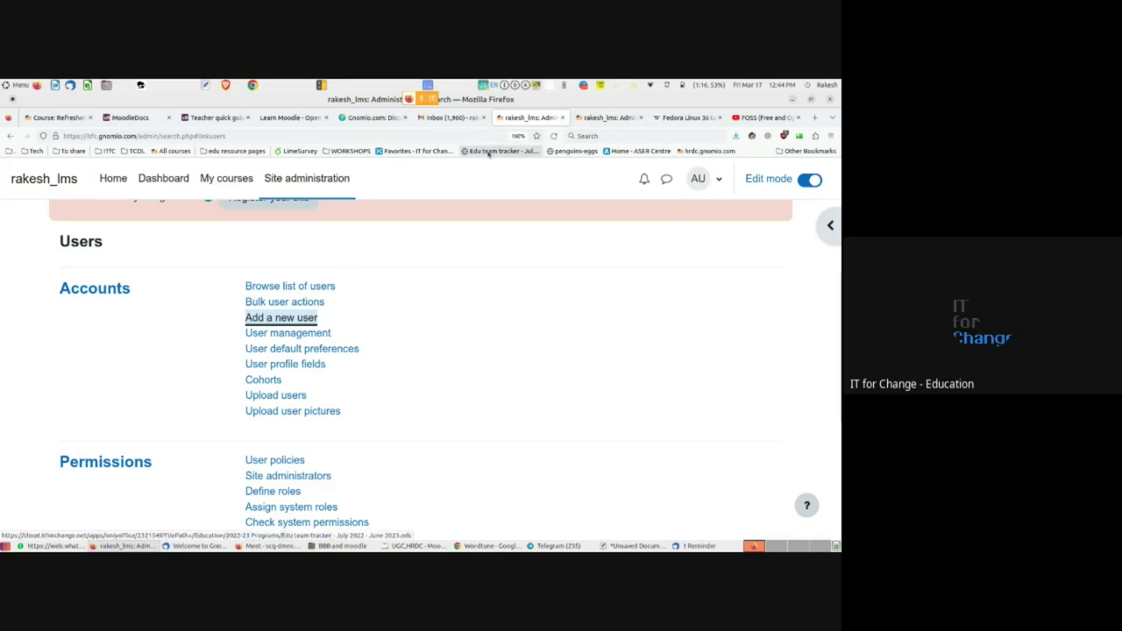
# - Open the Add a new user form and enter the new account's username
pyautogui.click(306, 317)
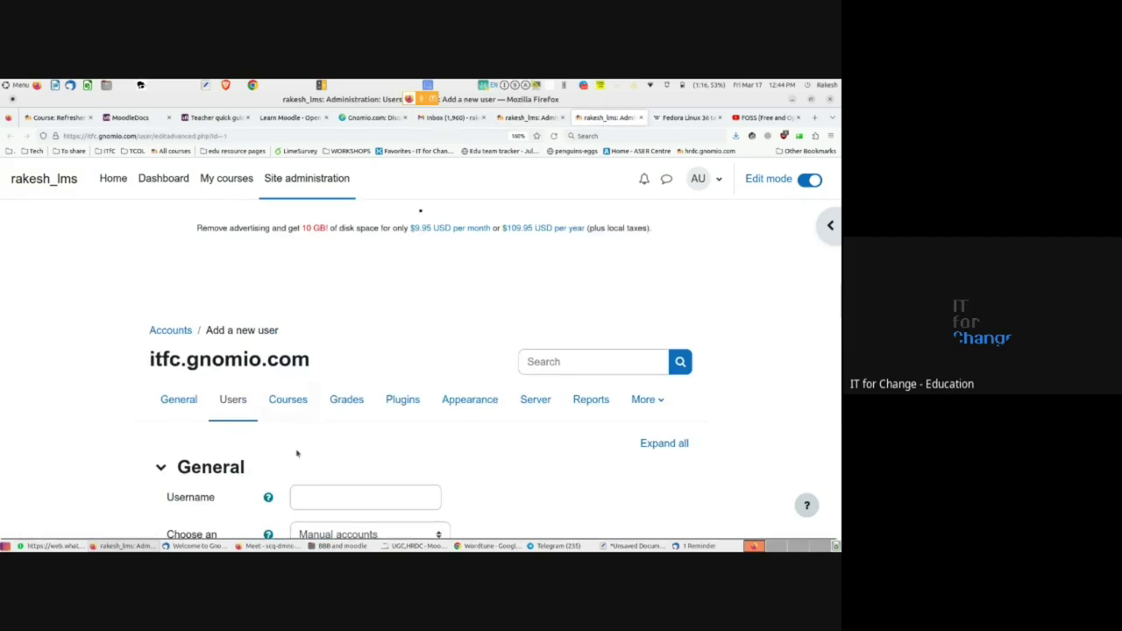
pyautogui.scroll(-3, 170, 429)
pyautogui.scroll(2, 170, 430)
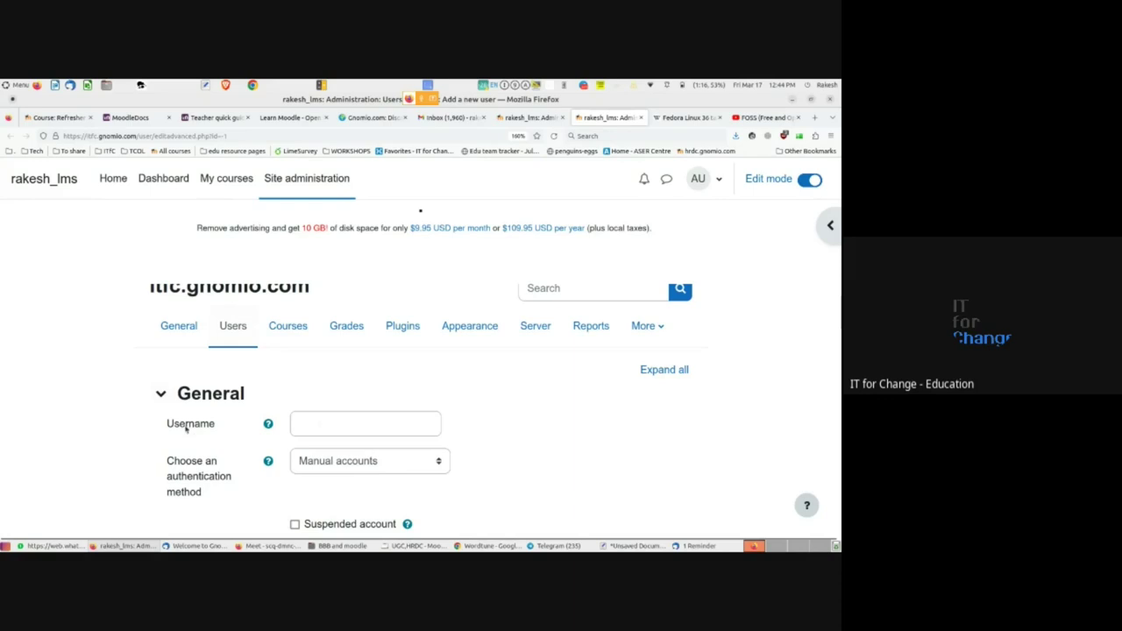
pyautogui.click(306, 423)
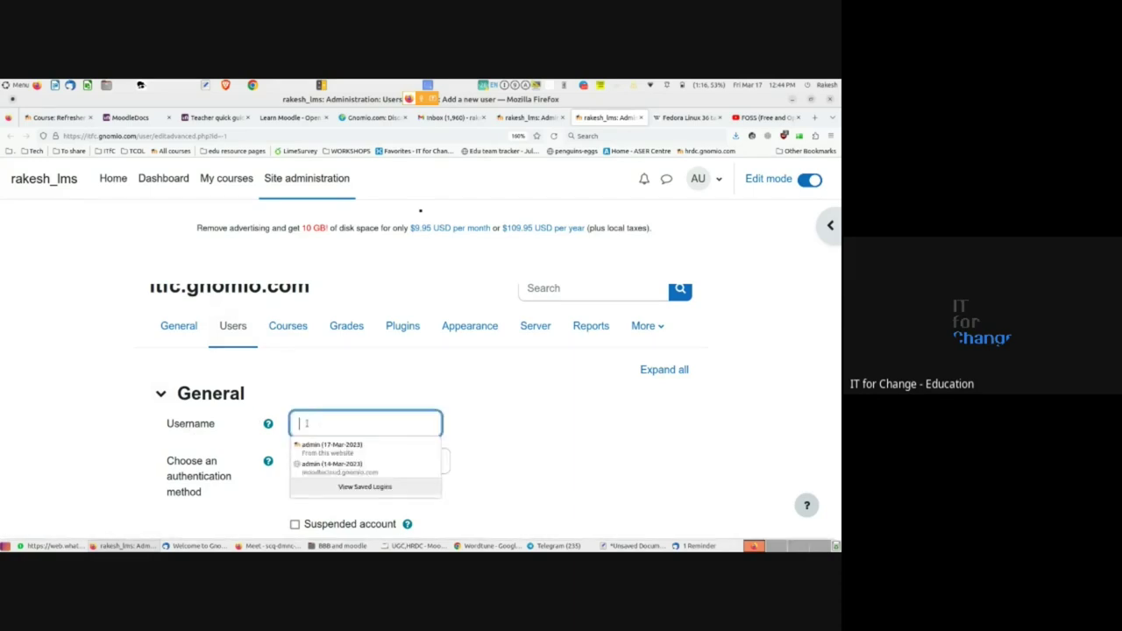
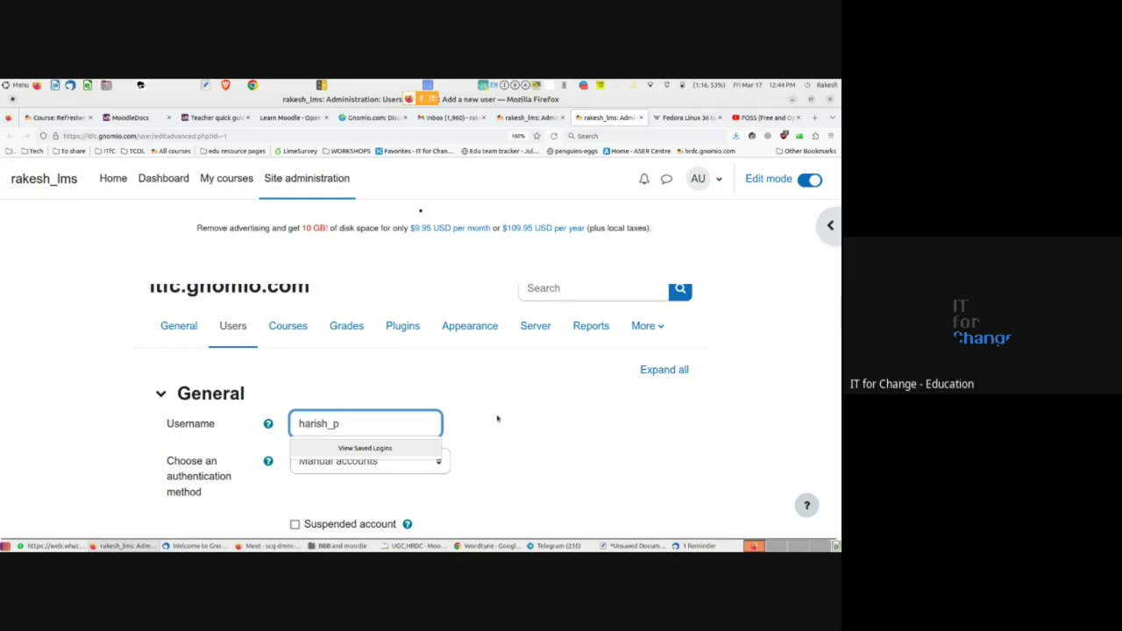
pyautogui.click(500, 418)
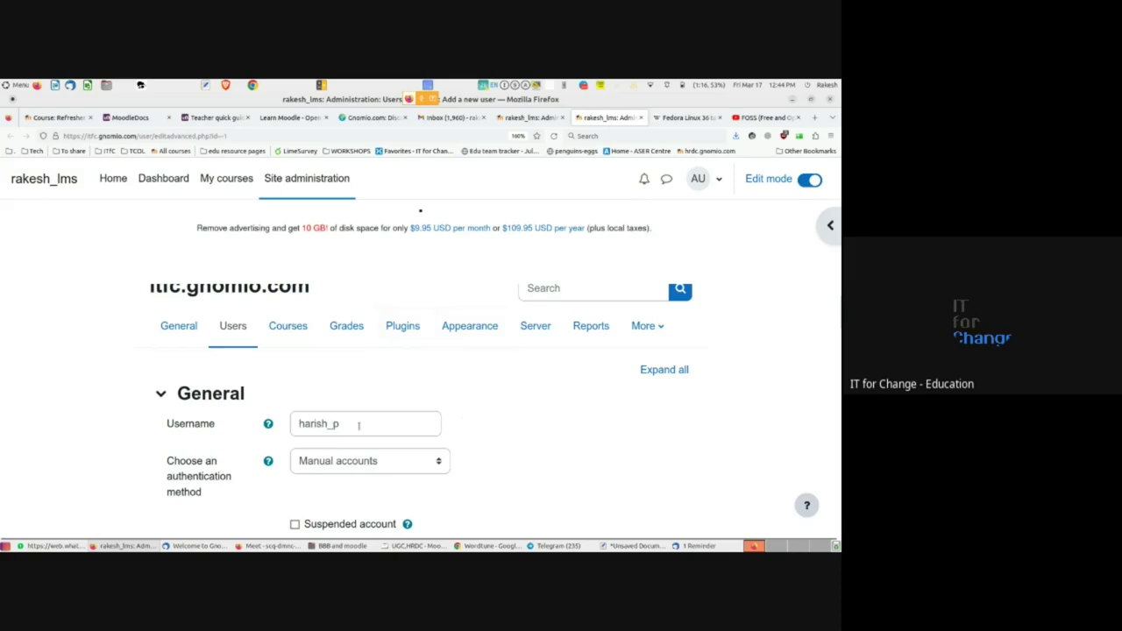
# - Tick Force password change so the user must change it at first login
pyautogui.scroll(-2, 358, 425)
pyautogui.scroll(-2, 248, 445)
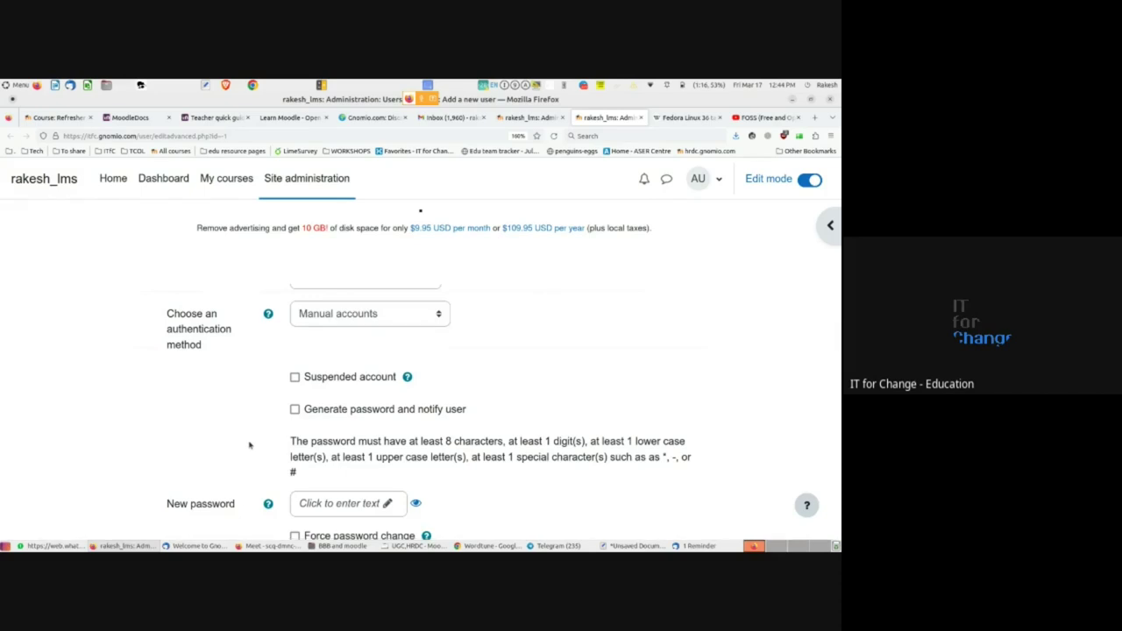
pyautogui.scroll(-2, 249, 445)
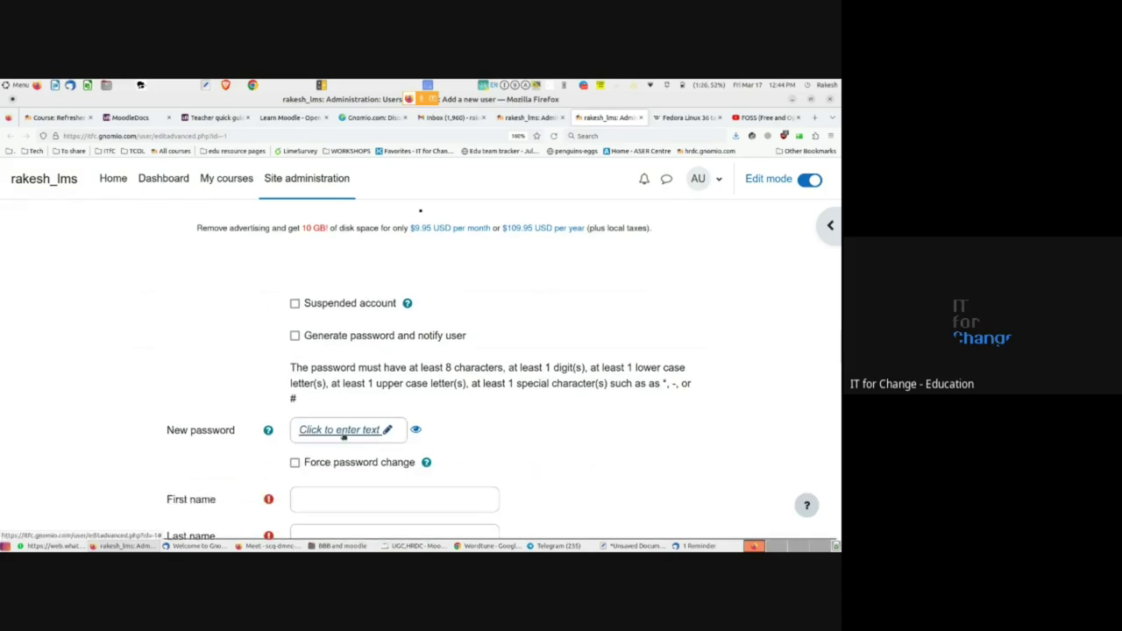
pyautogui.scroll(-2, 337, 431)
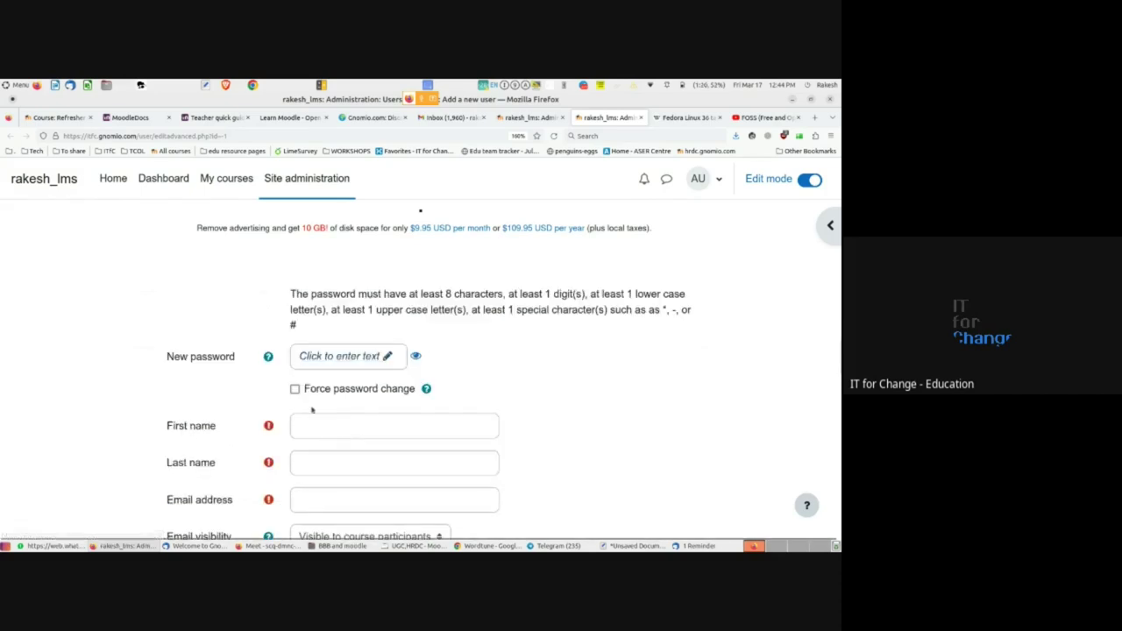
pyautogui.click(294, 390)
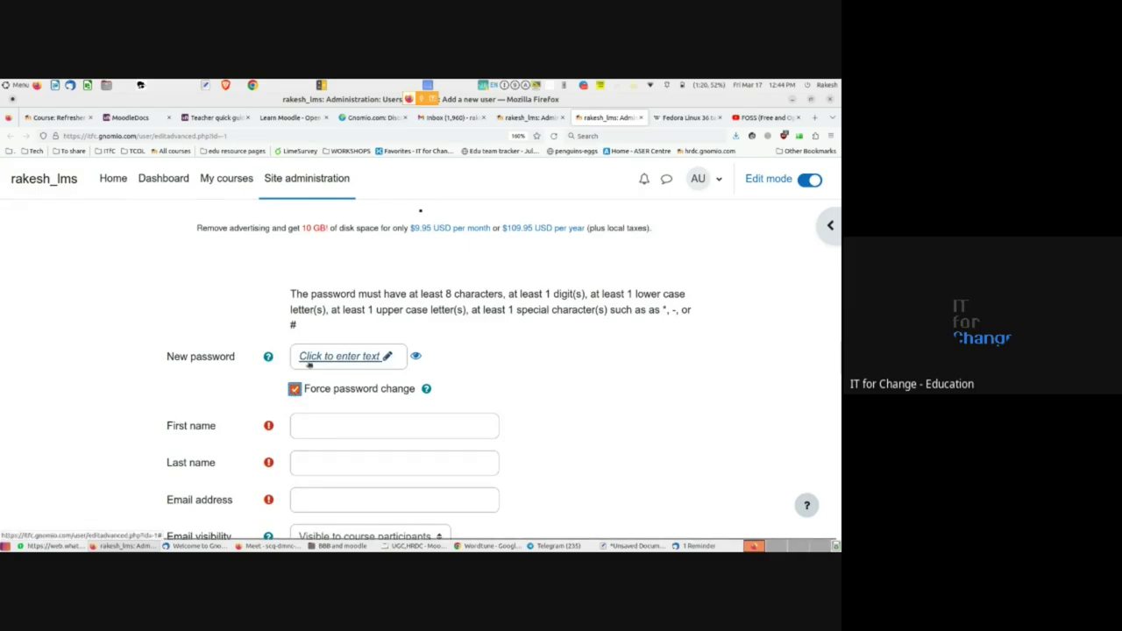
pyautogui.scroll(-1, 408, 405)
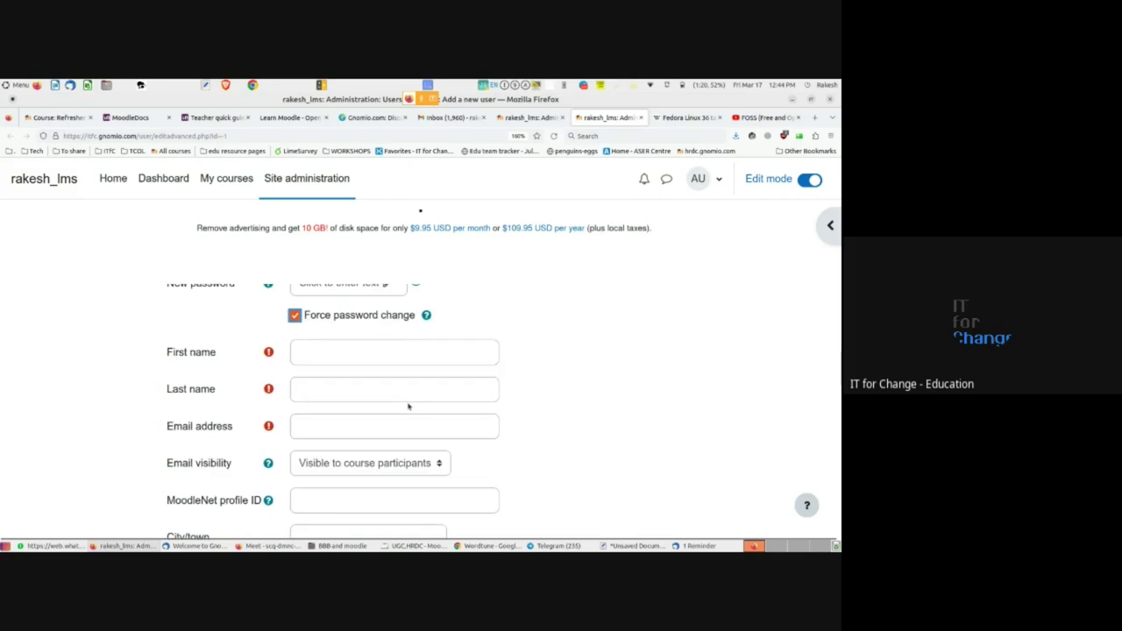
pyautogui.scroll(1, 409, 406)
pyautogui.scroll(-1, 408, 406)
# - Fill in the user's first name, last name and e-mail address
pyautogui.click(309, 353)
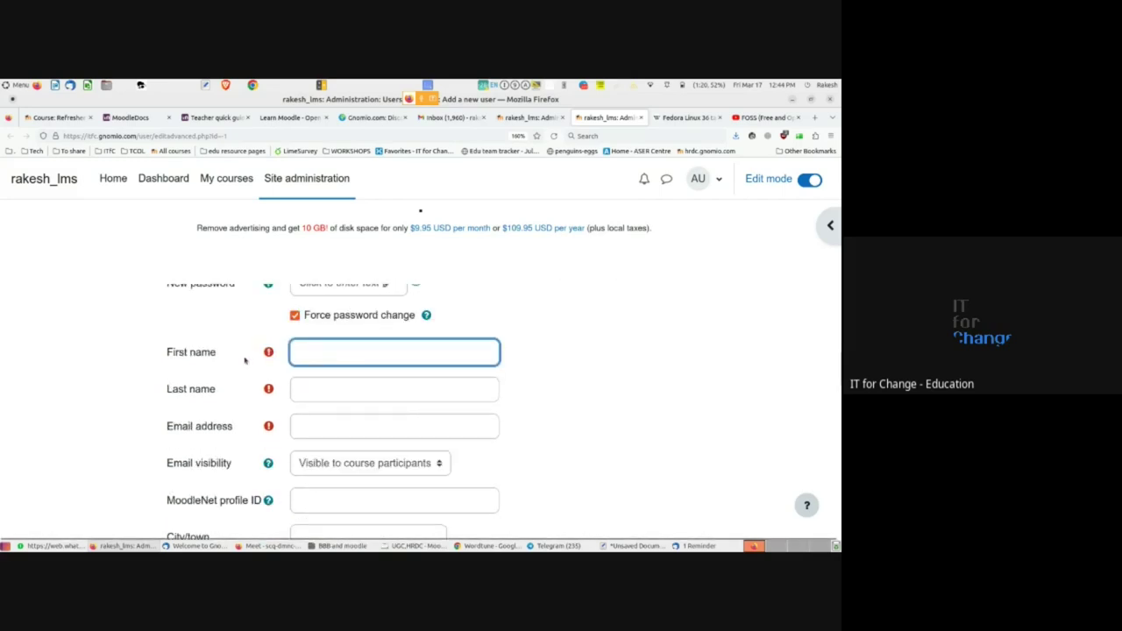
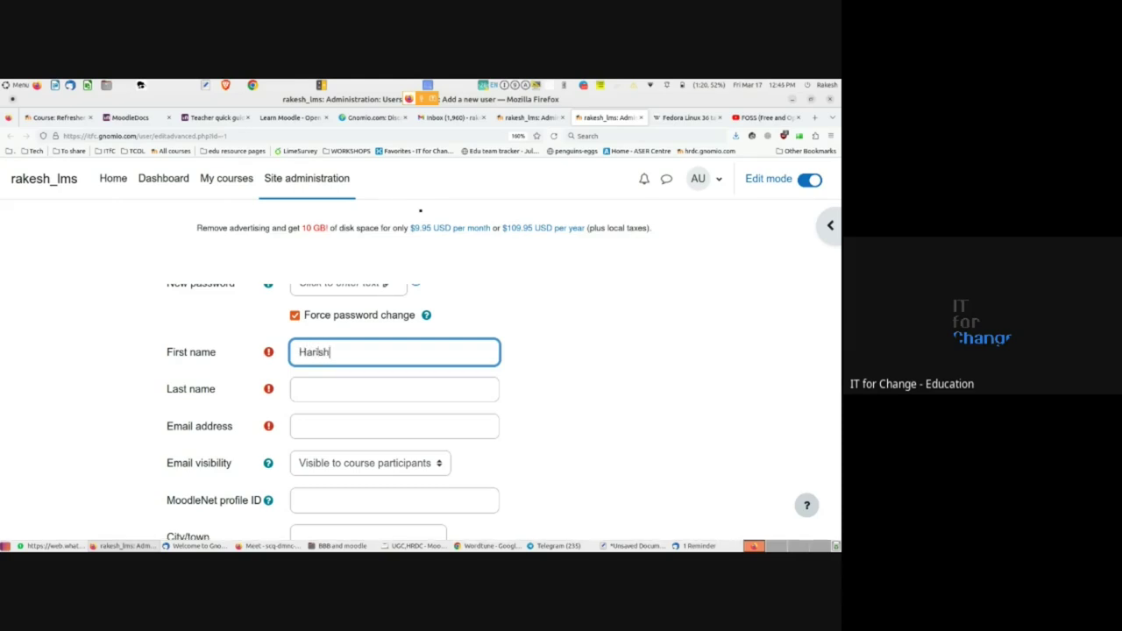
pyautogui.press('Tab')
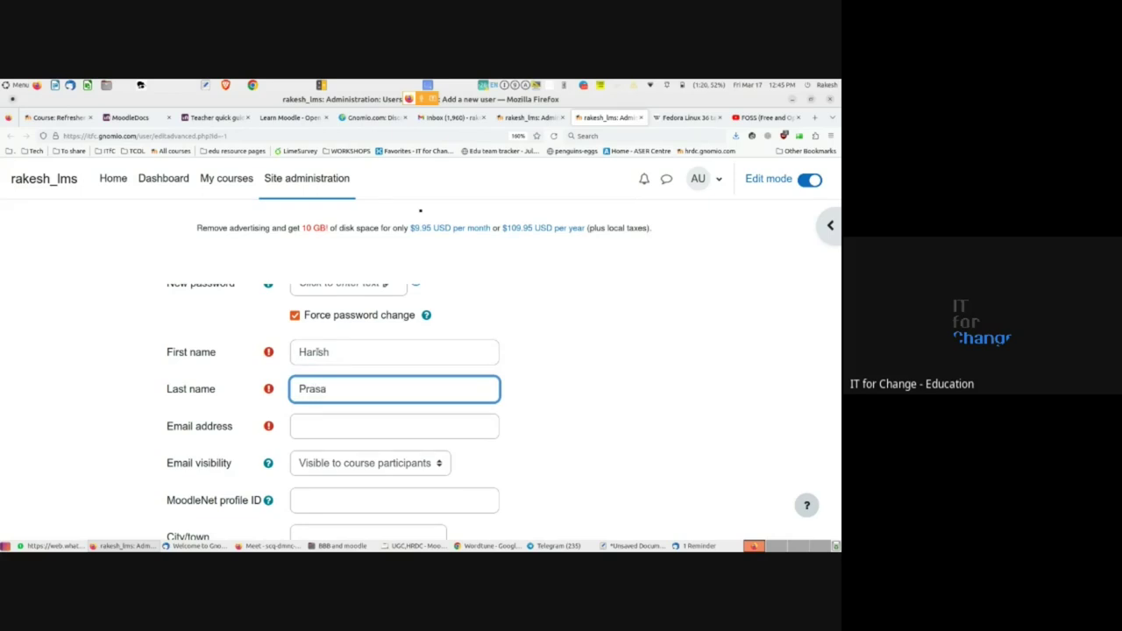
pyautogui.press('Tab')
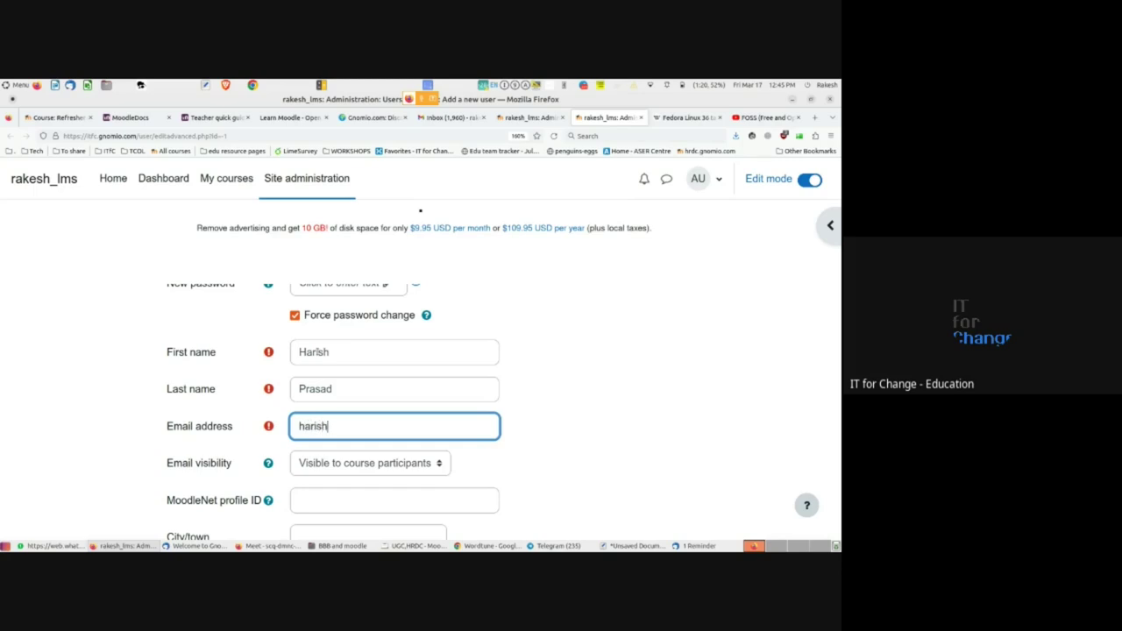
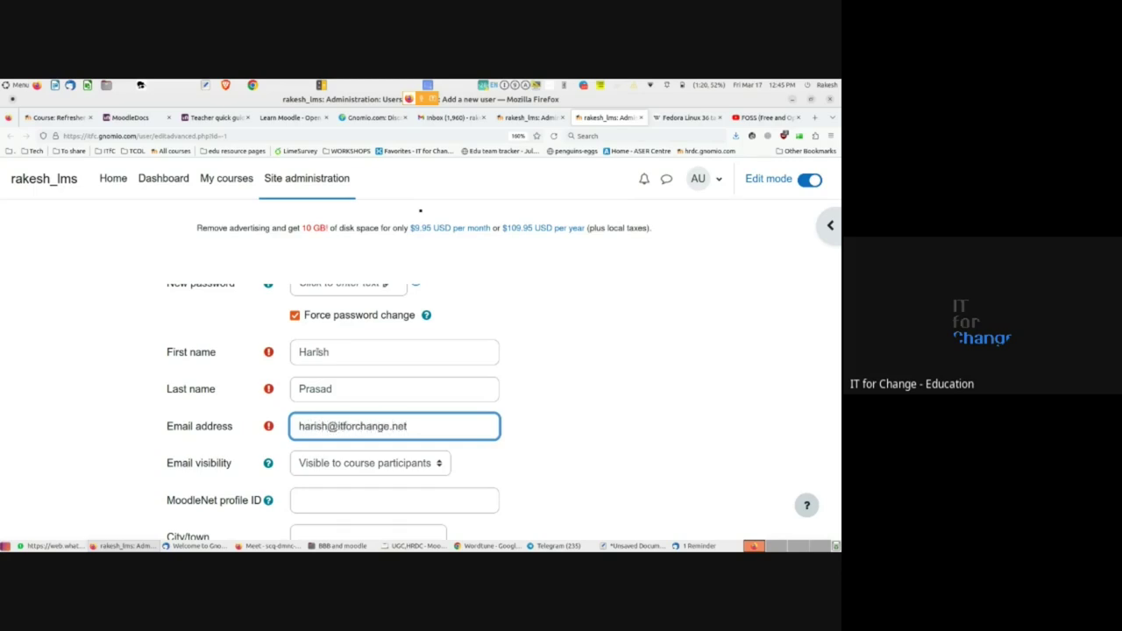
pyautogui.scroll(-2, 117, 463)
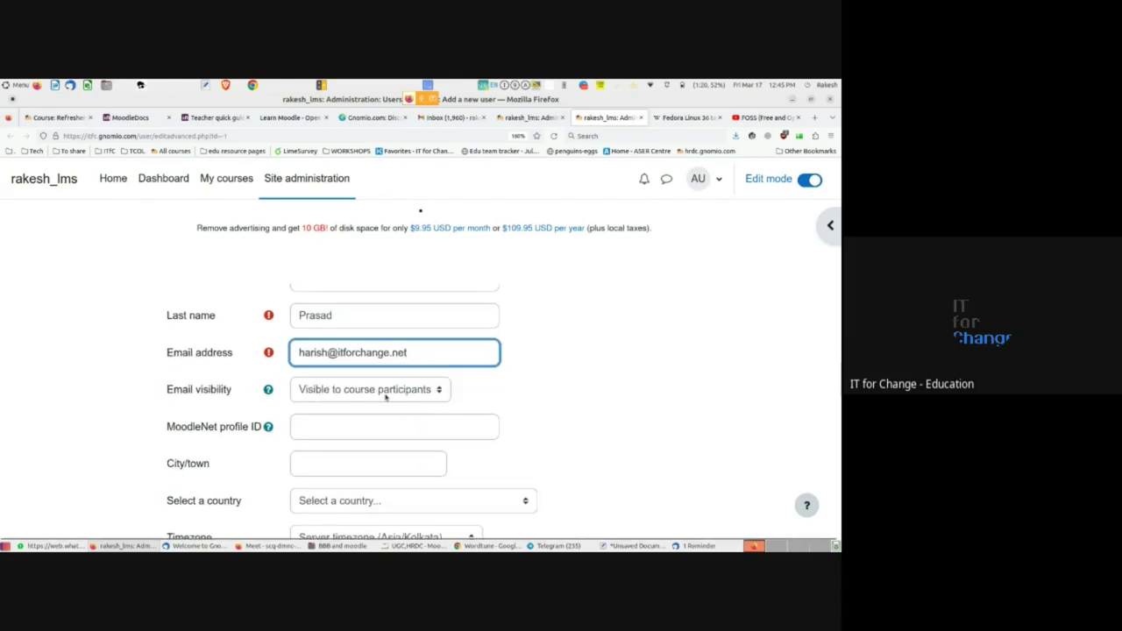
pyautogui.click(425, 395)
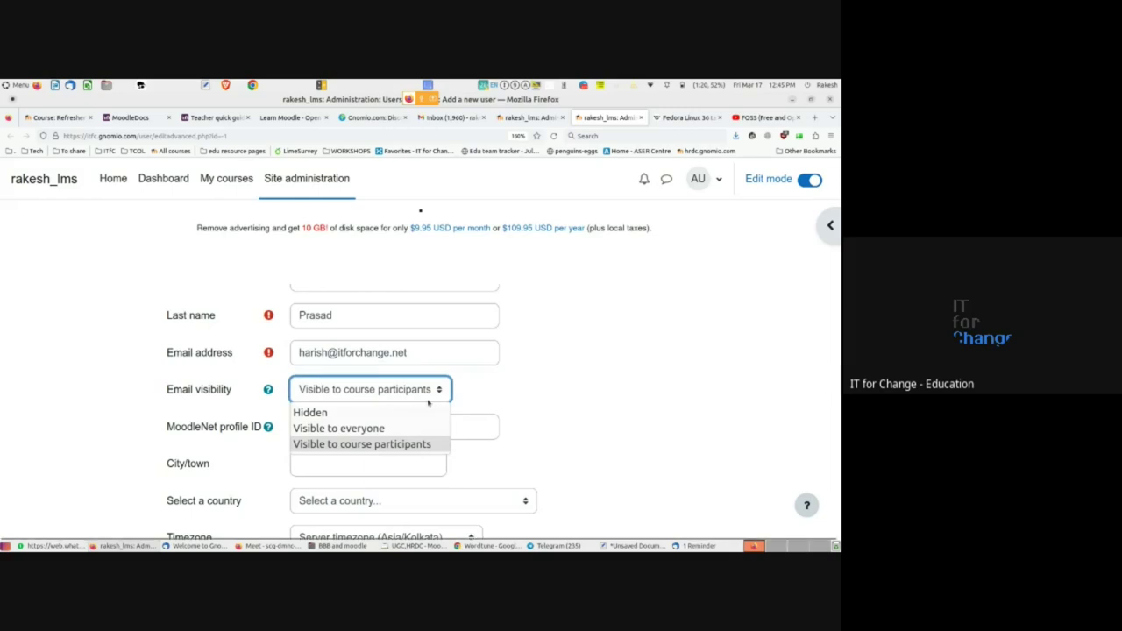
pyautogui.click(509, 404)
pyautogui.scroll(-4, 508, 404)
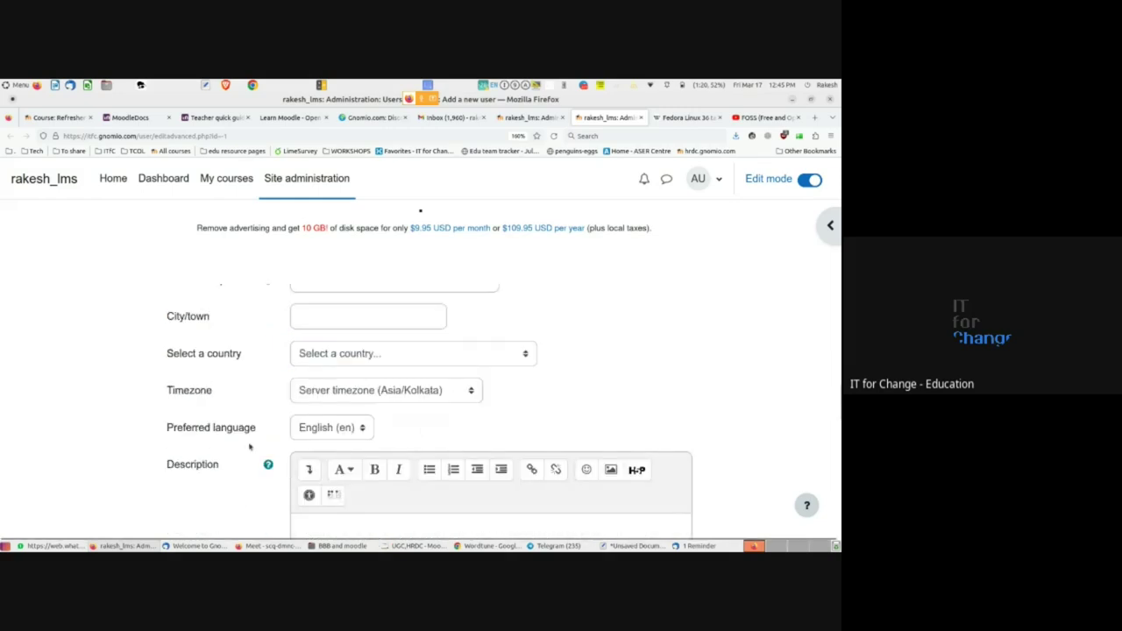
pyautogui.scroll(-6, 250, 447)
pyautogui.scroll(-5, 188, 472)
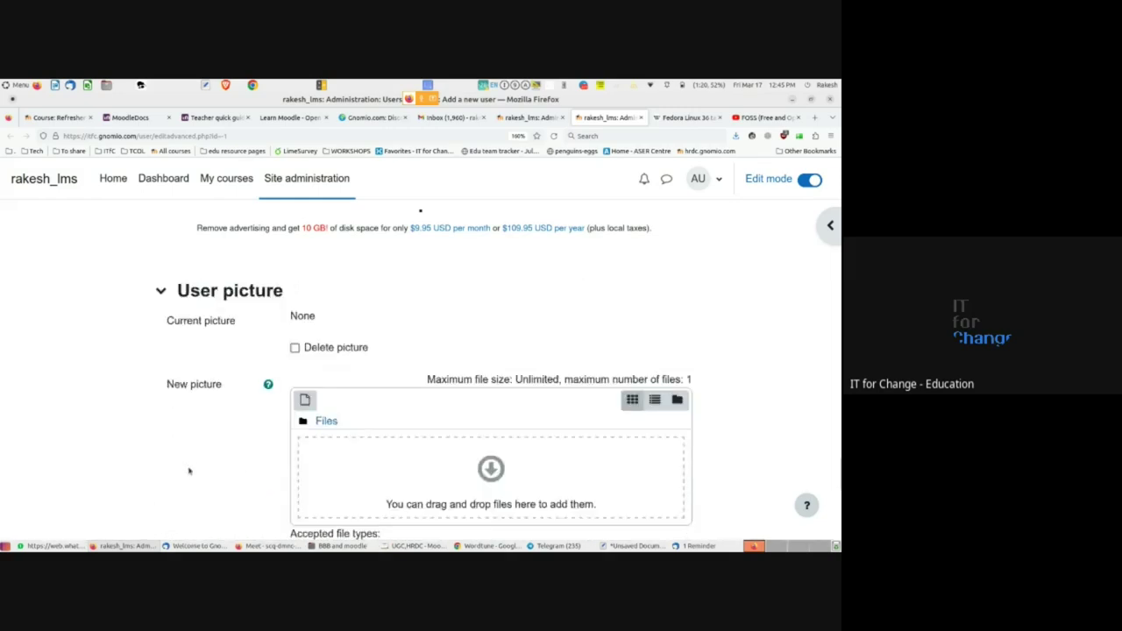
pyautogui.scroll(2, 189, 472)
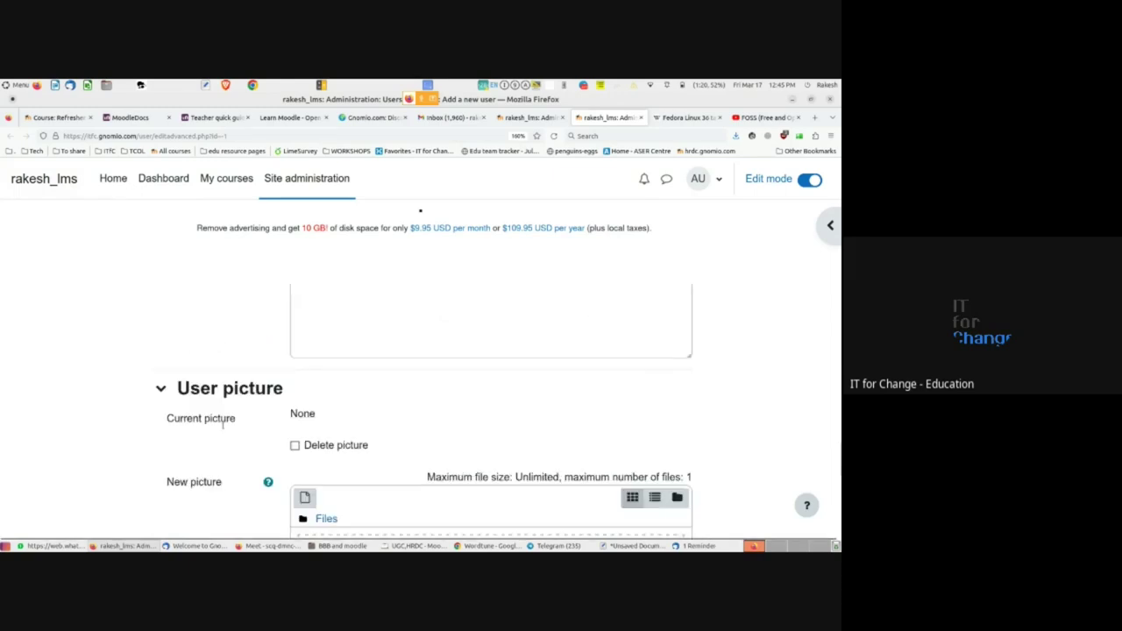
pyautogui.scroll(-8, 219, 478)
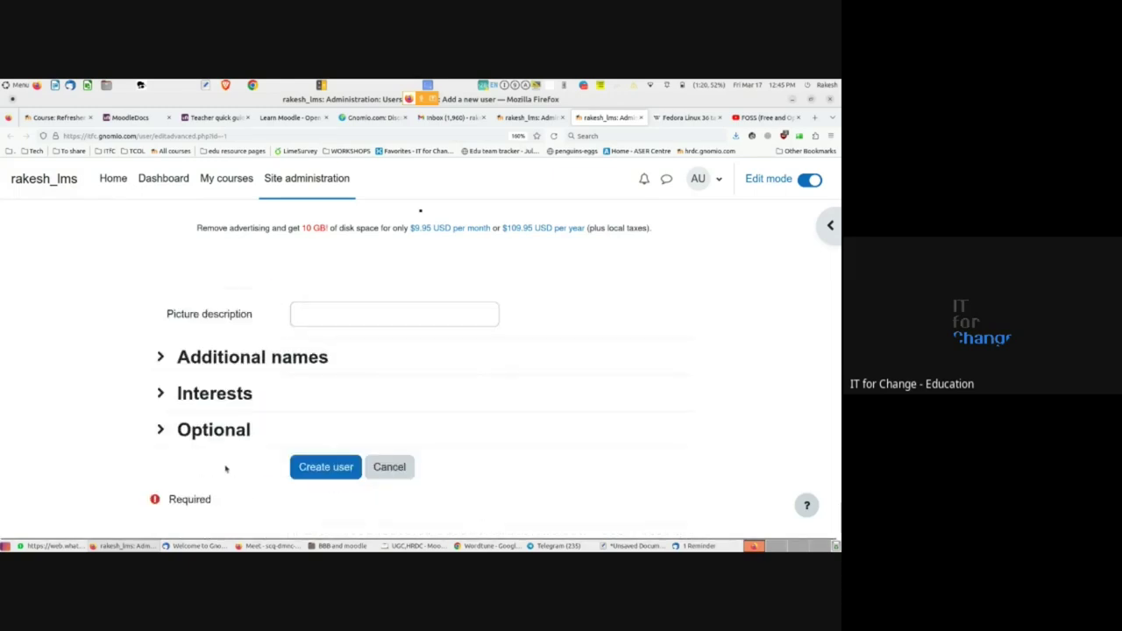
pyautogui.scroll(10, 322, 448)
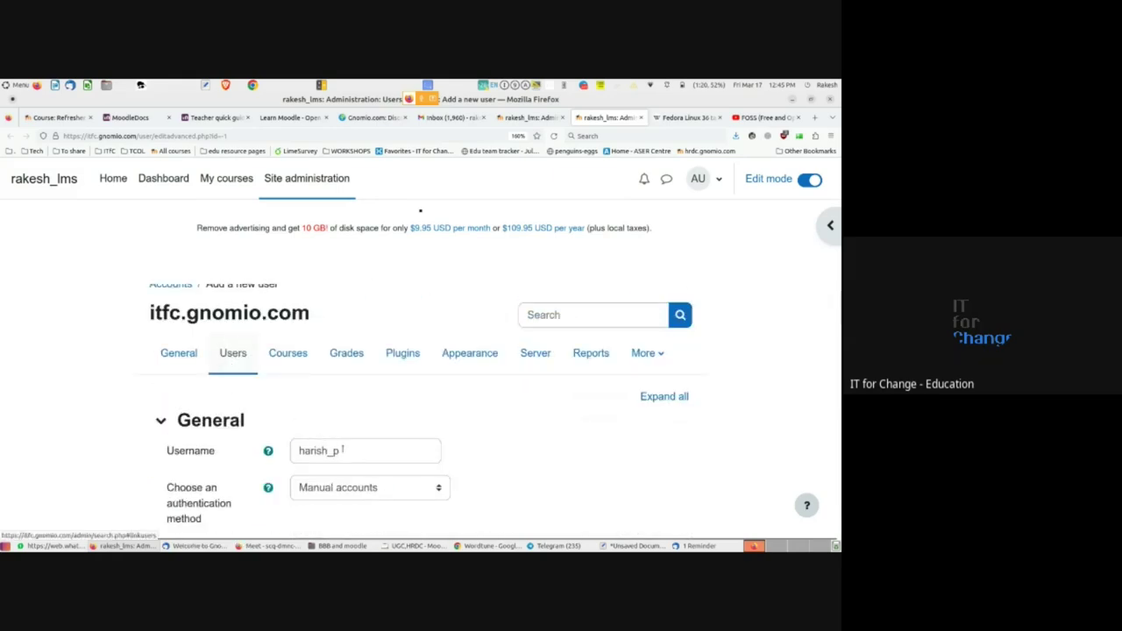
# - Review the filled-in form, dismissing the saved-logins suggestion on Username
pyautogui.scroll(-1, 296, 423)
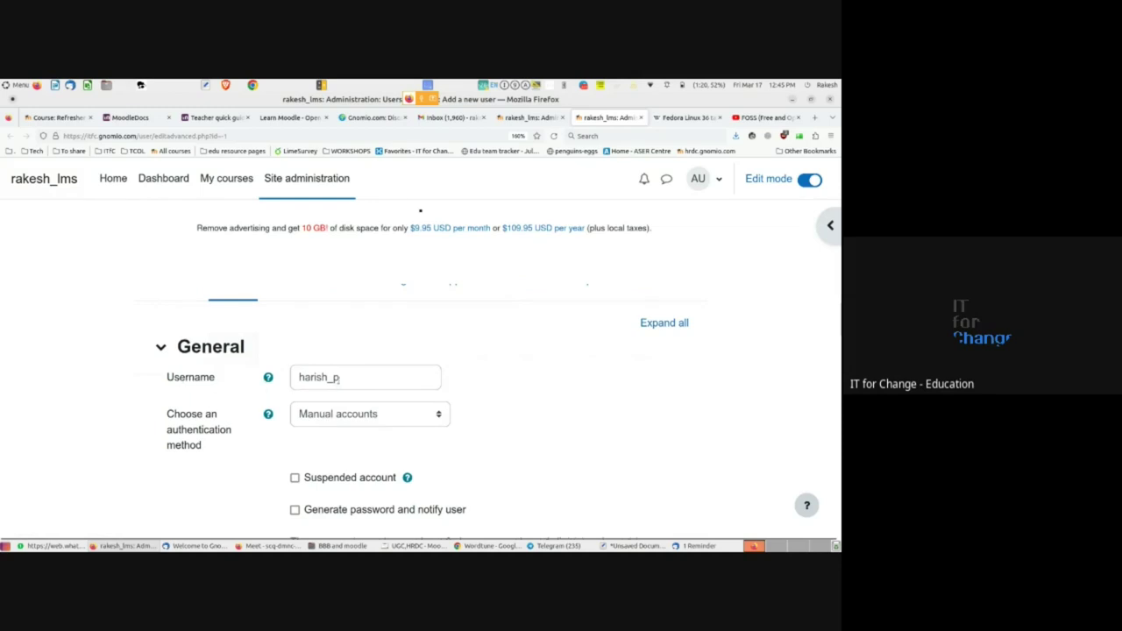
pyautogui.click(339, 378)
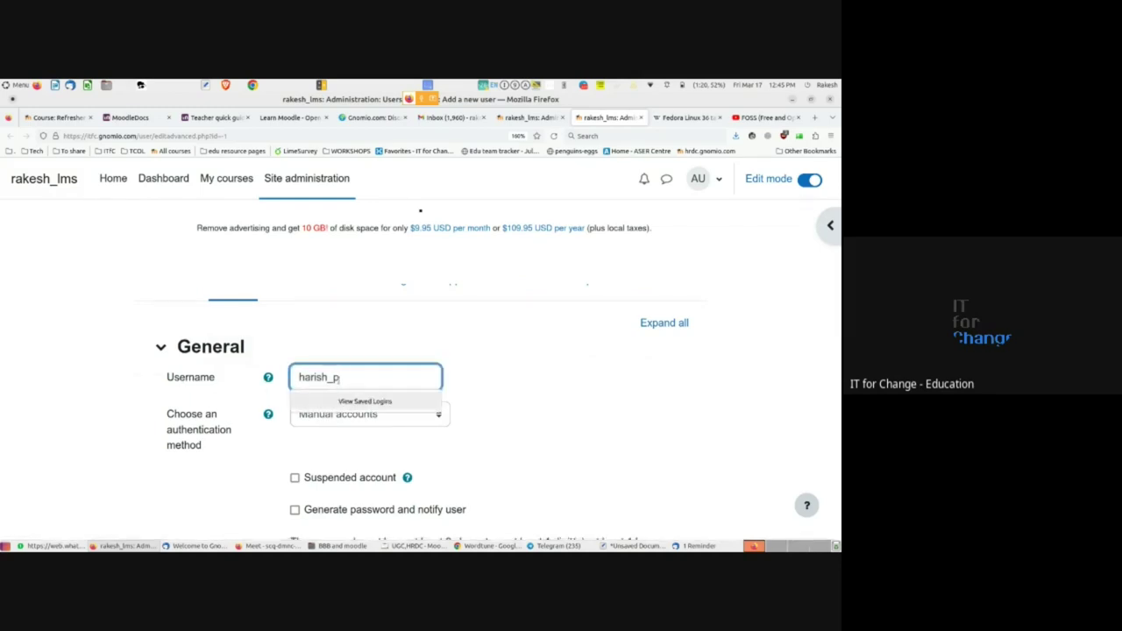
pyautogui.click(558, 380)
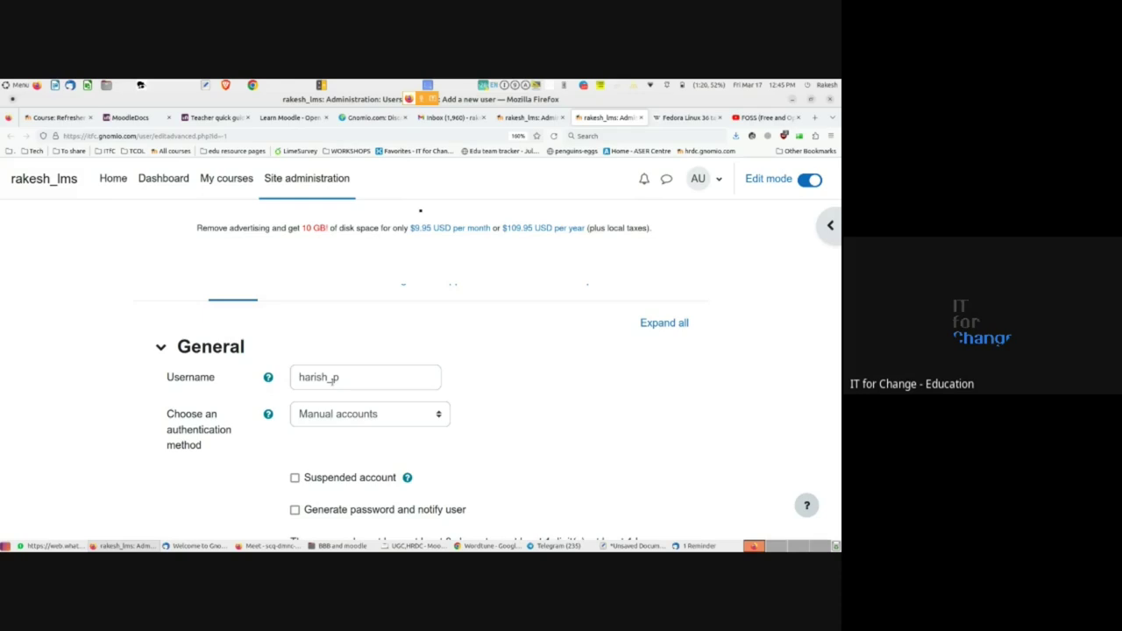
pyautogui.scroll(-2, 312, 451)
pyautogui.scroll(-4, 312, 451)
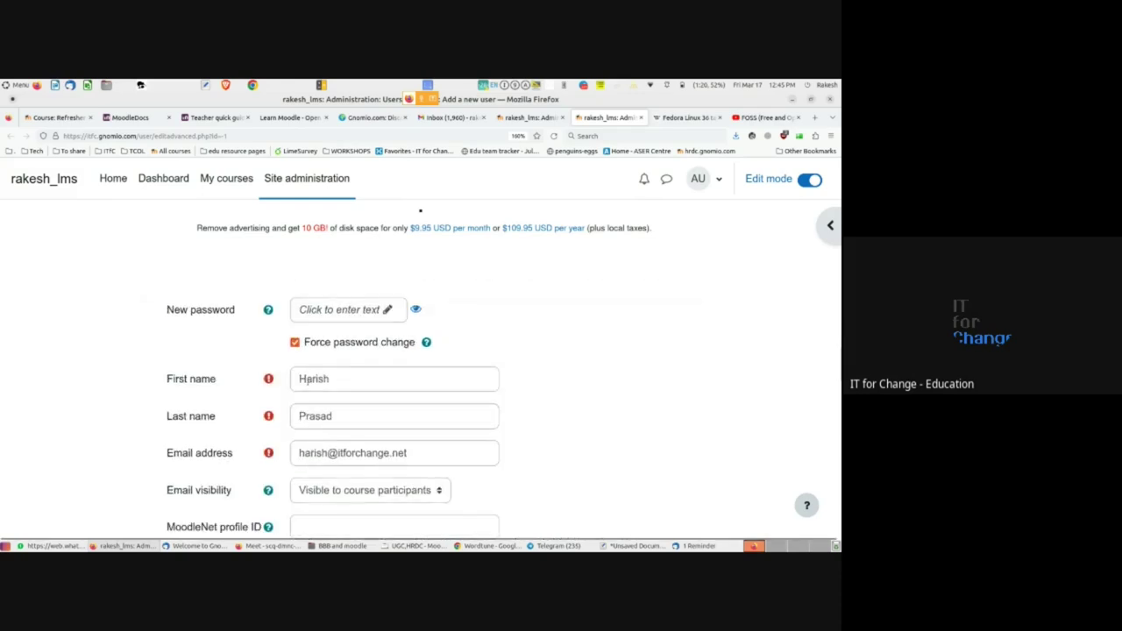
pyautogui.scroll(-2, 320, 449)
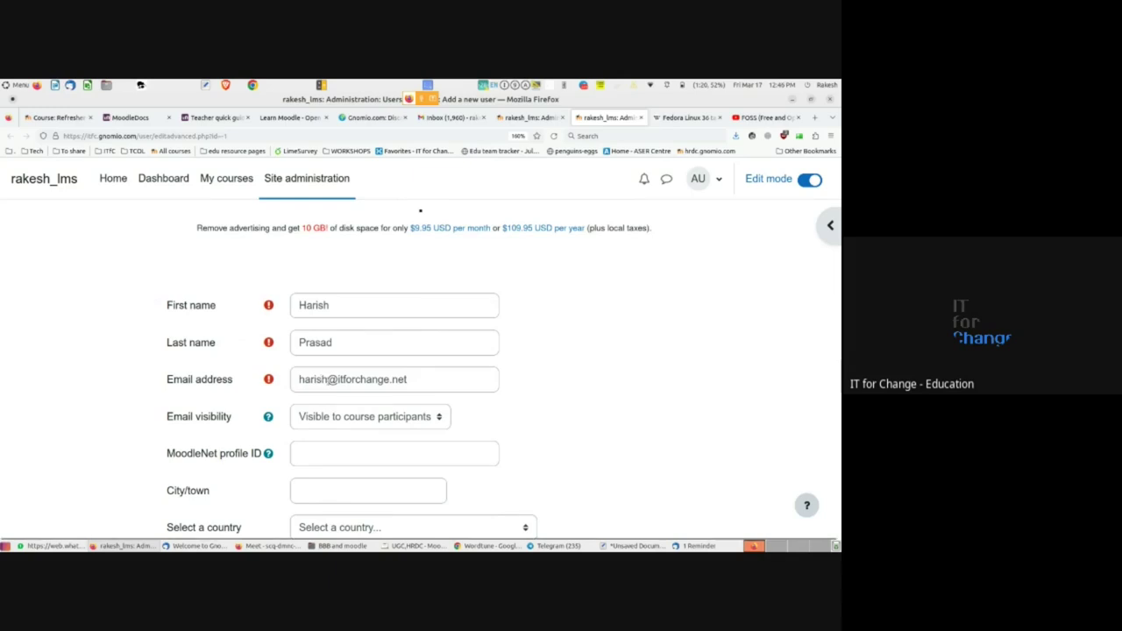
pyautogui.scroll(-5, 328, 384)
pyautogui.scroll(-10, 328, 384)
# - Submit with Create user, which returns the form with New password marked Required
pyautogui.click(331, 446)
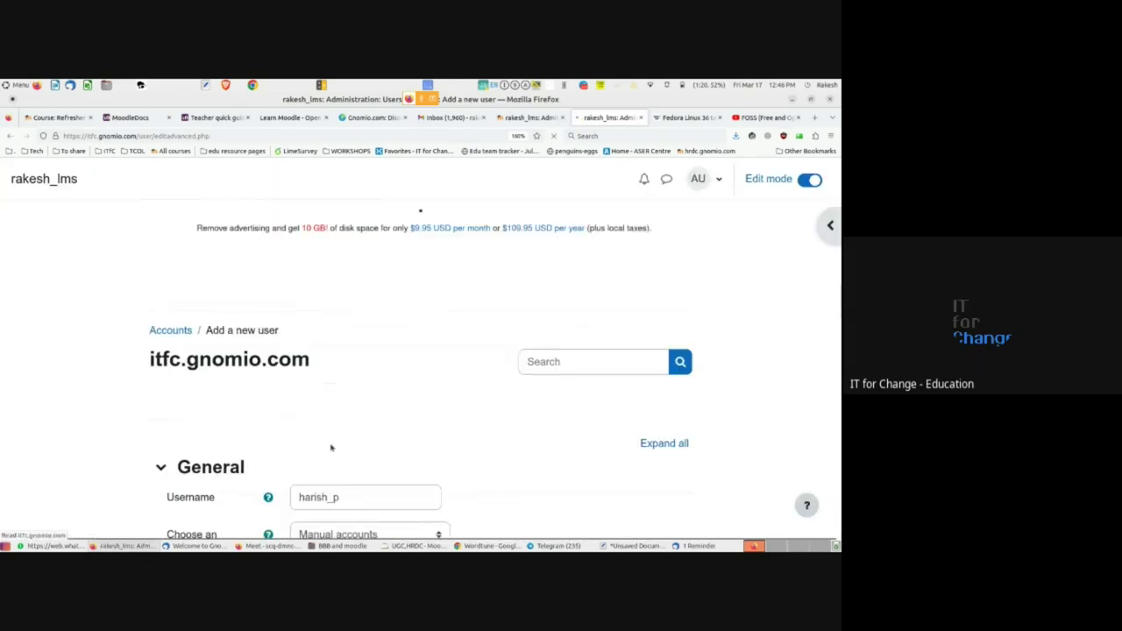
pyautogui.scroll(-10, 331, 447)
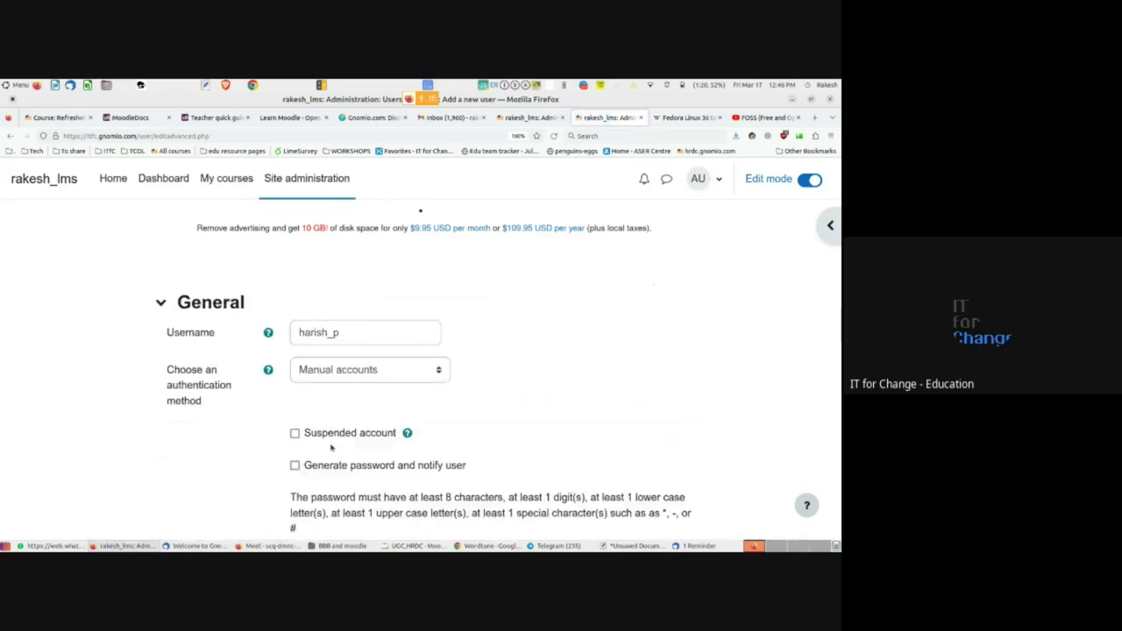
pyautogui.scroll(5, 330, 447)
pyautogui.scroll(5, 331, 447)
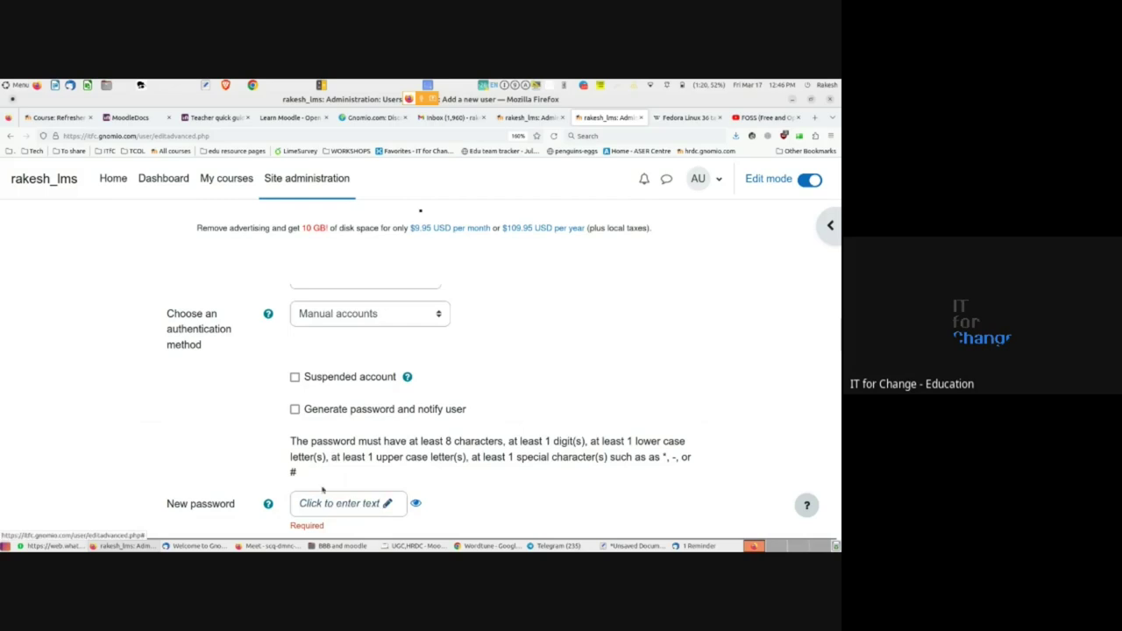
pyautogui.scroll(-2, 328, 503)
# - Enter a new password for the user and reveal it as plain text
pyautogui.click(327, 357)
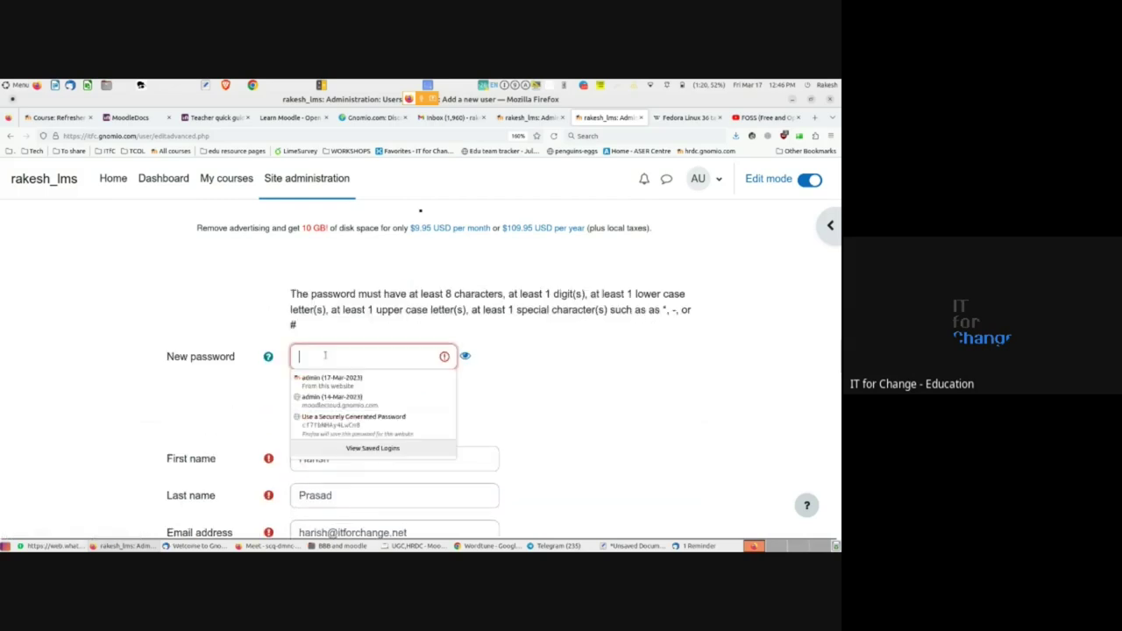
pyautogui.write('••')
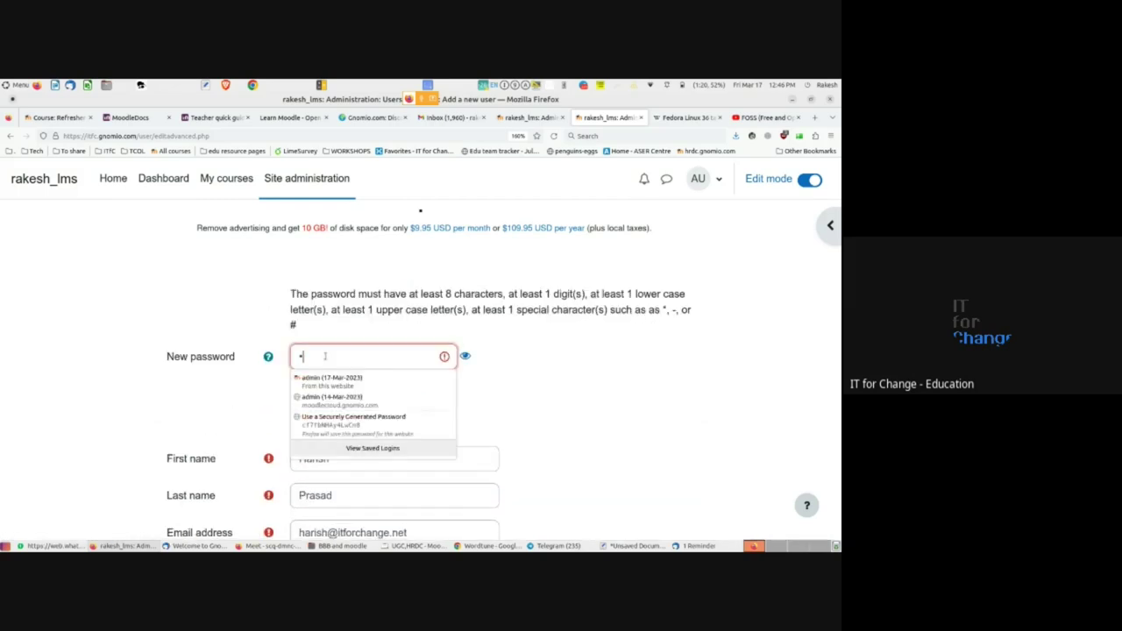
pyautogui.write('••')
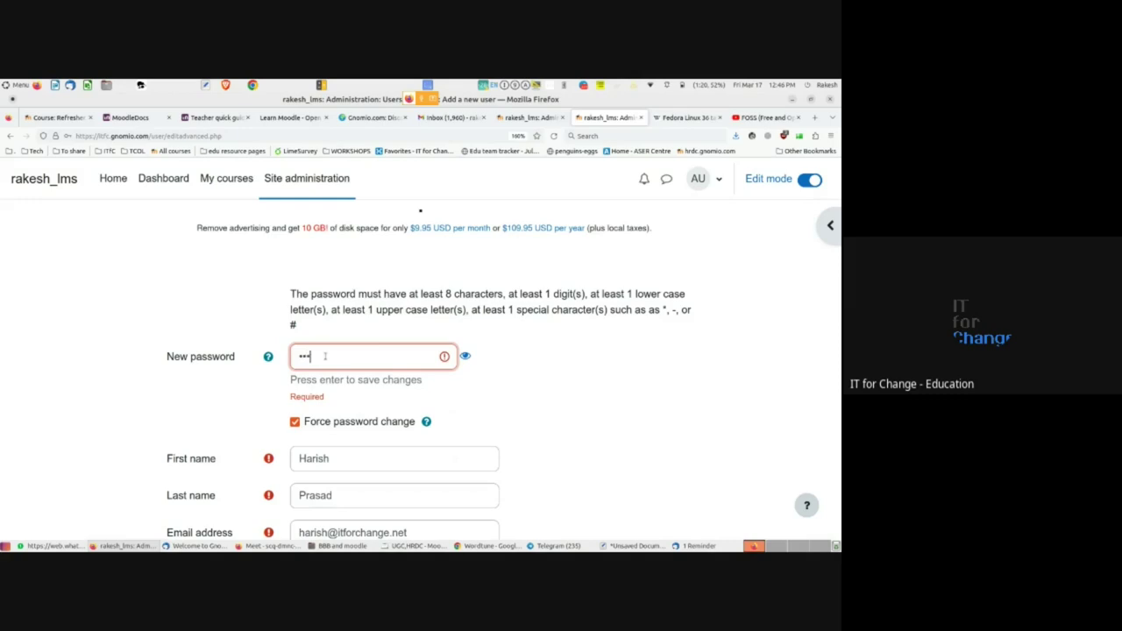
pyautogui.write('•••••••')
pyautogui.doubleClick(324, 356)
pyautogui.write('•••••••')
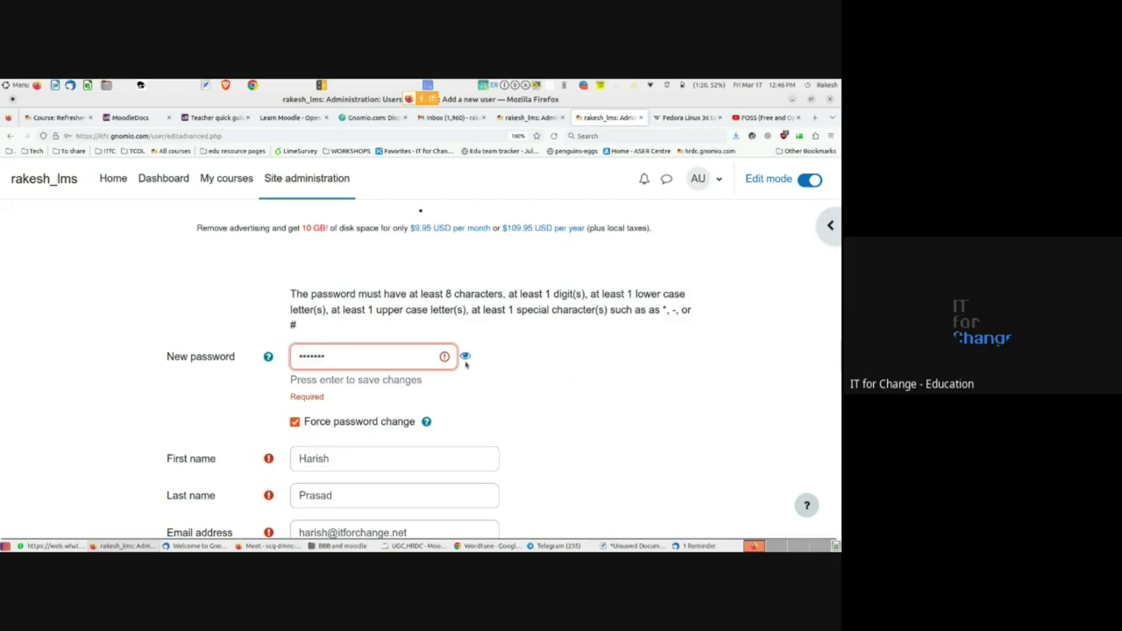
pyautogui.click(466, 356)
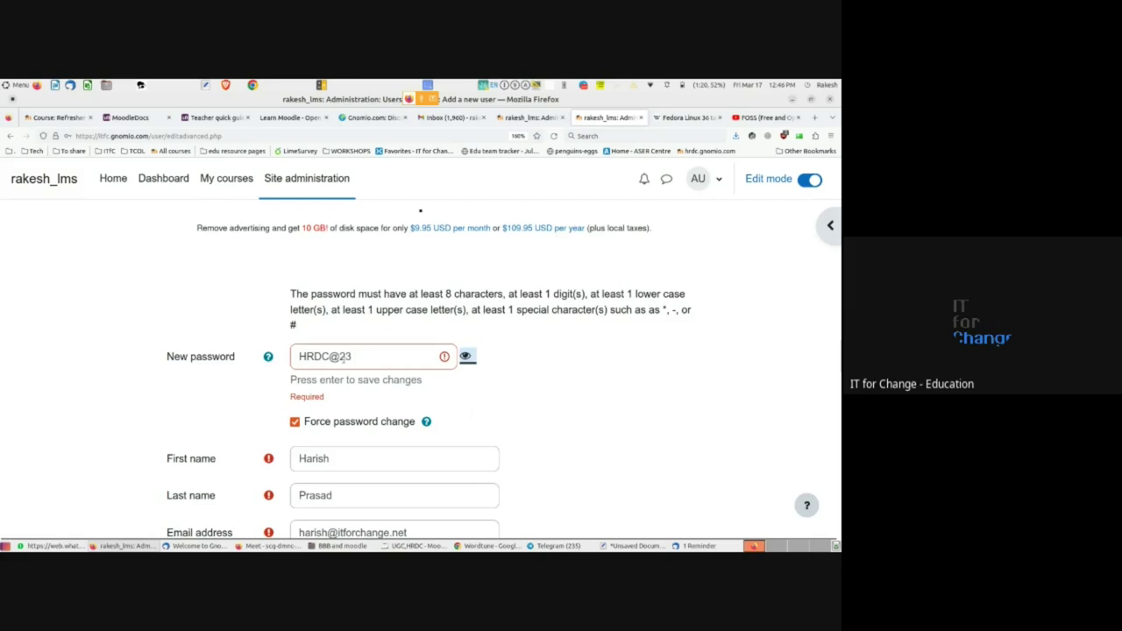
pyautogui.hotkey('shift', 'Tab')
pyautogui.click(245, 393)
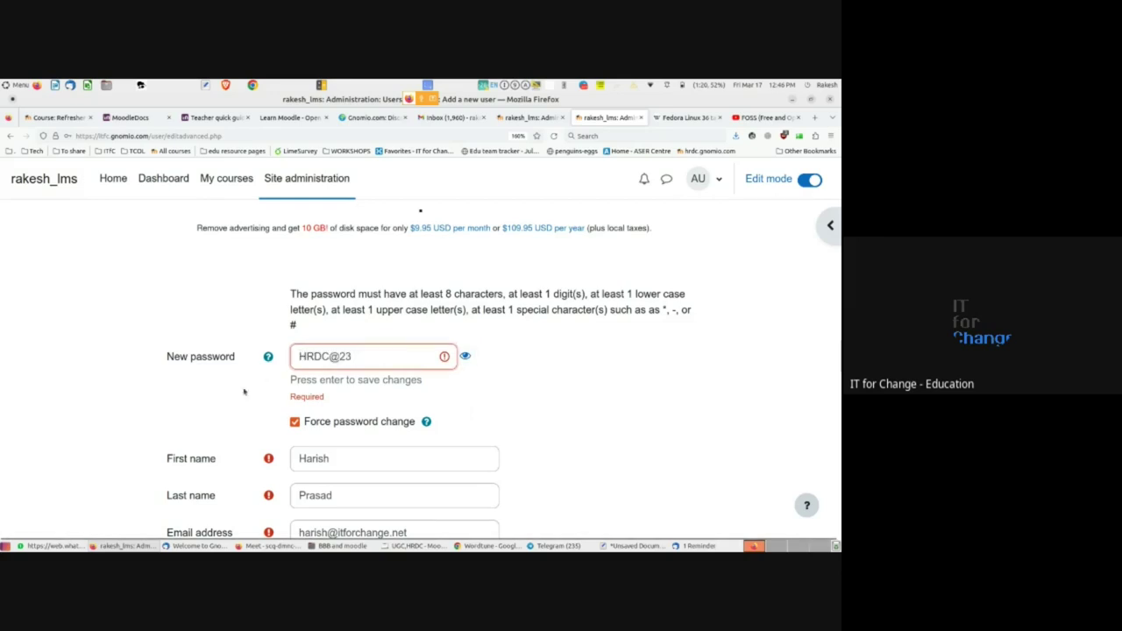
# - Untick Force password change and resubmit the form with Create user
pyautogui.scroll(-5, 243, 393)
pyautogui.scroll(5, 243, 392)
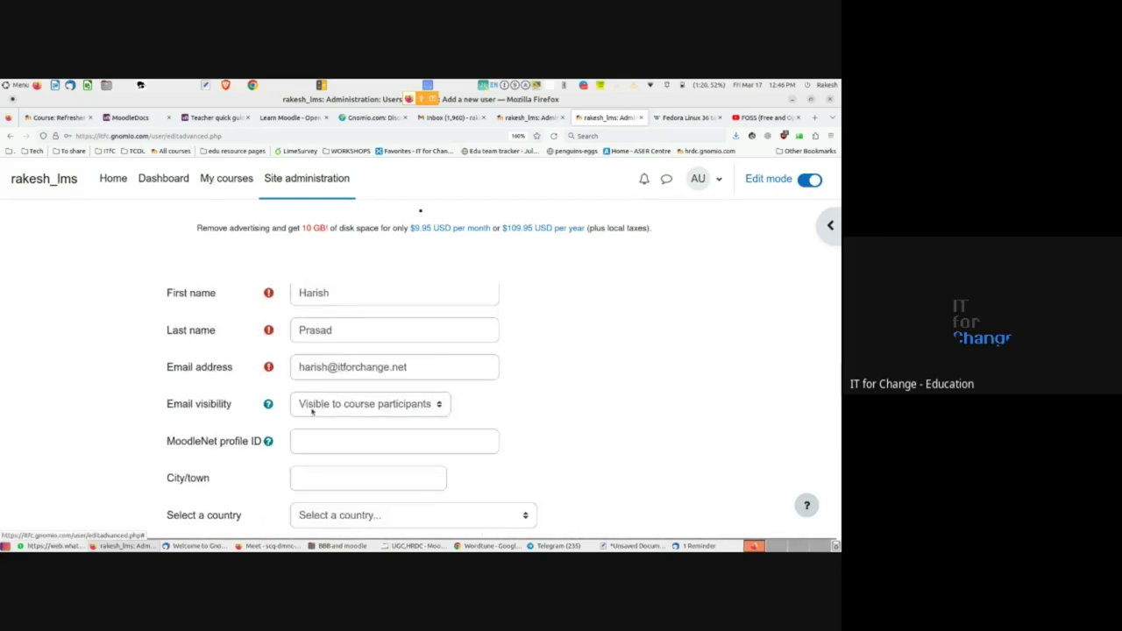
pyautogui.scroll(-3, 329, 490)
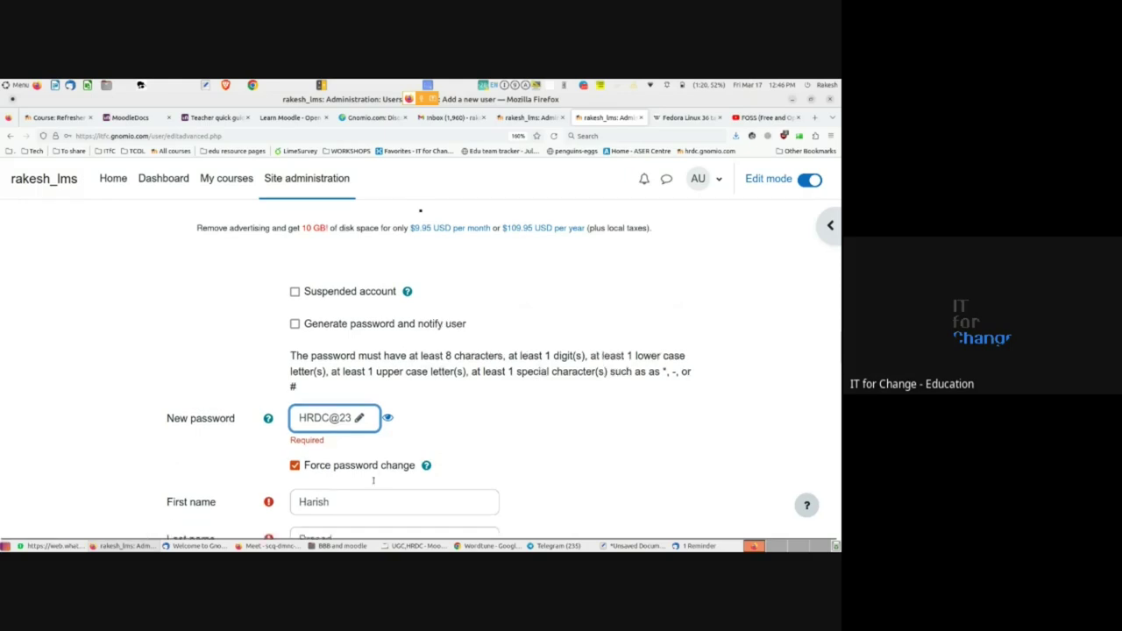
pyautogui.scroll(-1, 343, 497)
pyautogui.scroll(4, 342, 496)
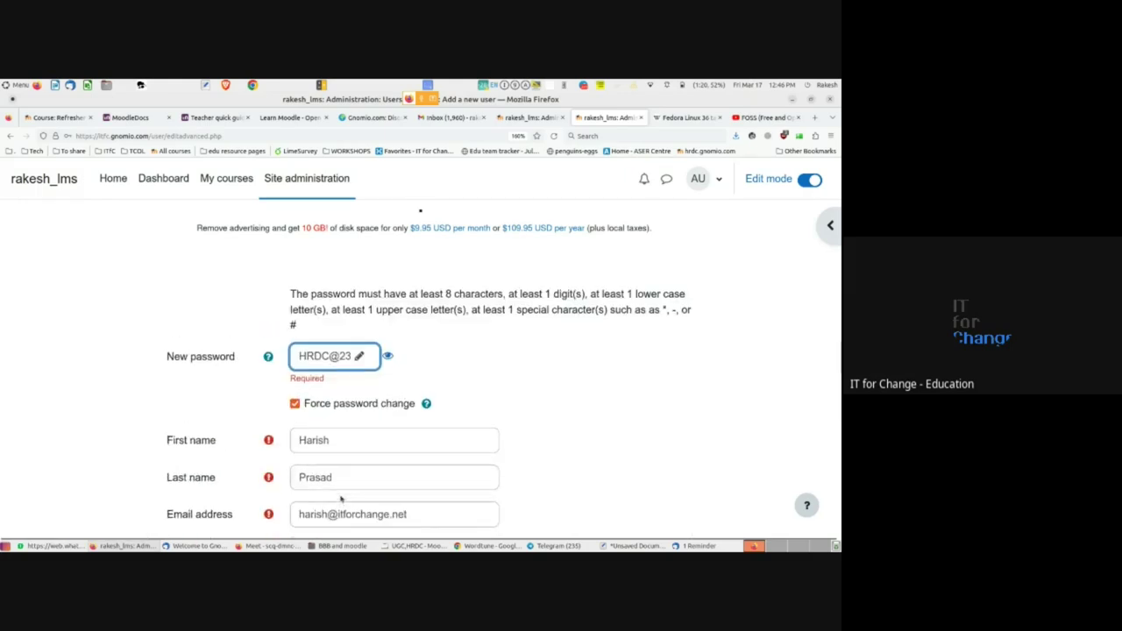
pyautogui.click(294, 403)
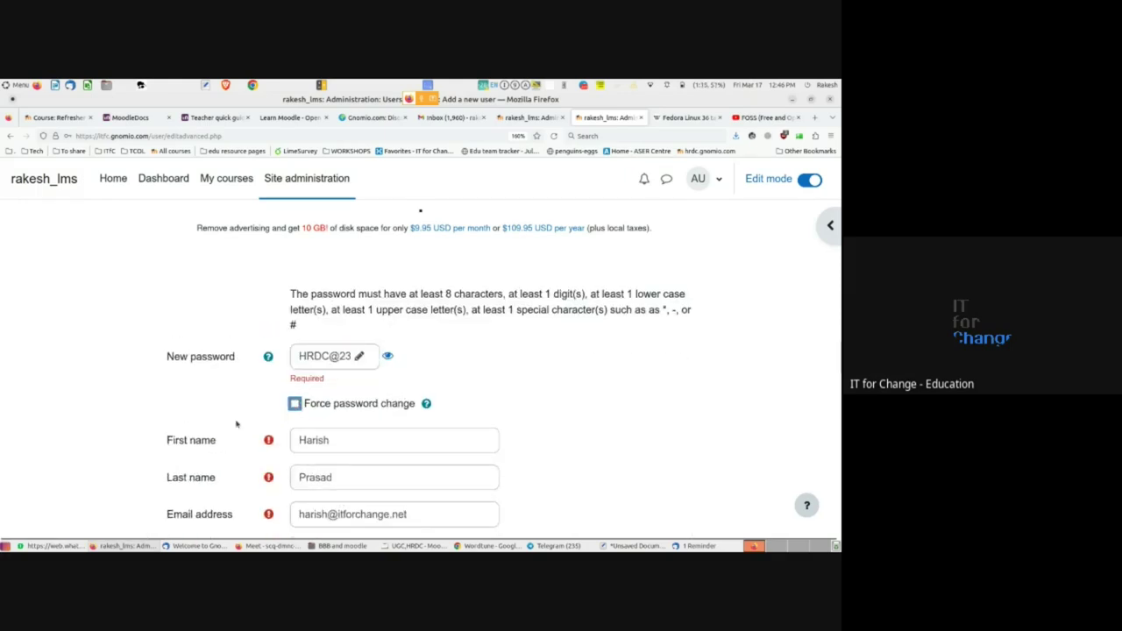
pyautogui.scroll(-10, 237, 422)
pyautogui.click(332, 446)
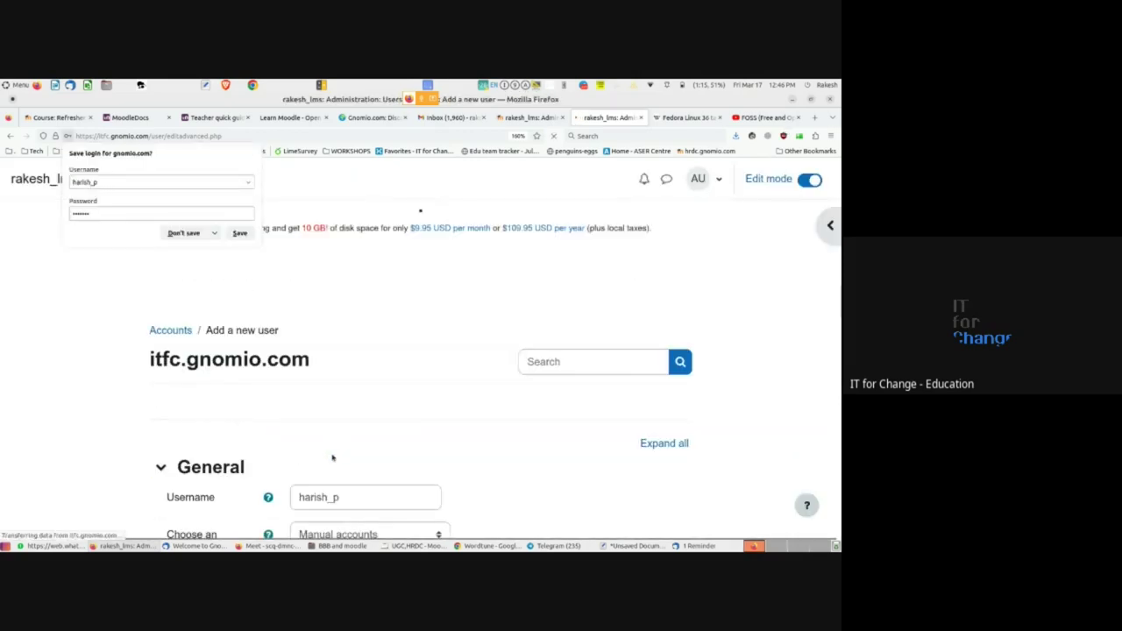
# - Decline Firefox's save-login offer and lengthen the rejected password to nine characters by inserting two digits
pyautogui.click(183, 233)
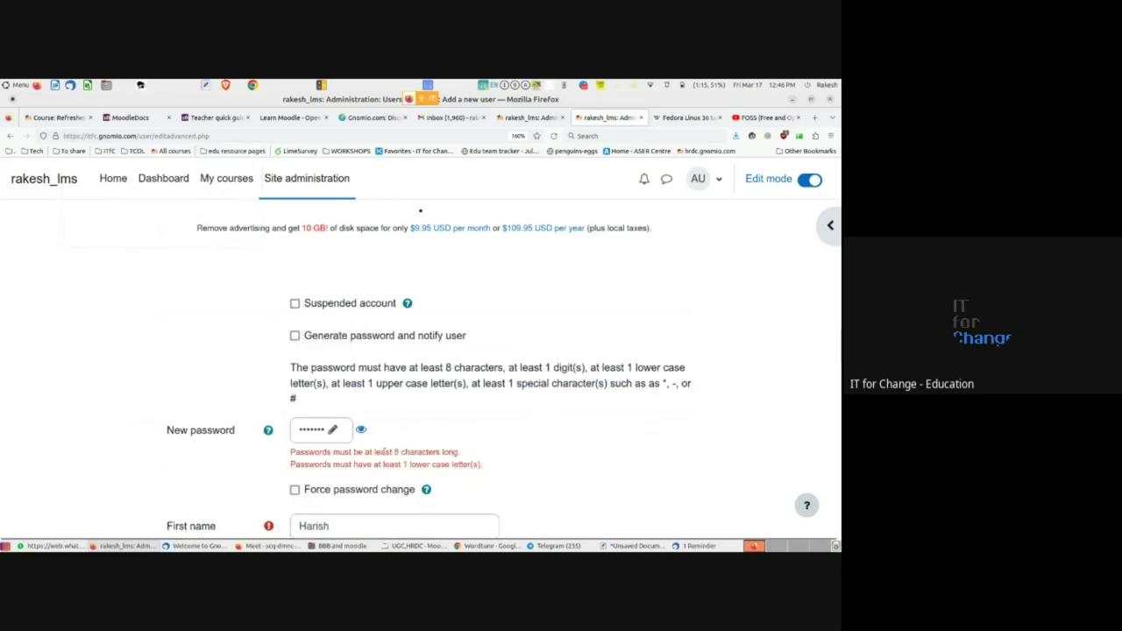
pyautogui.click(332, 430)
pyautogui.click(331, 430)
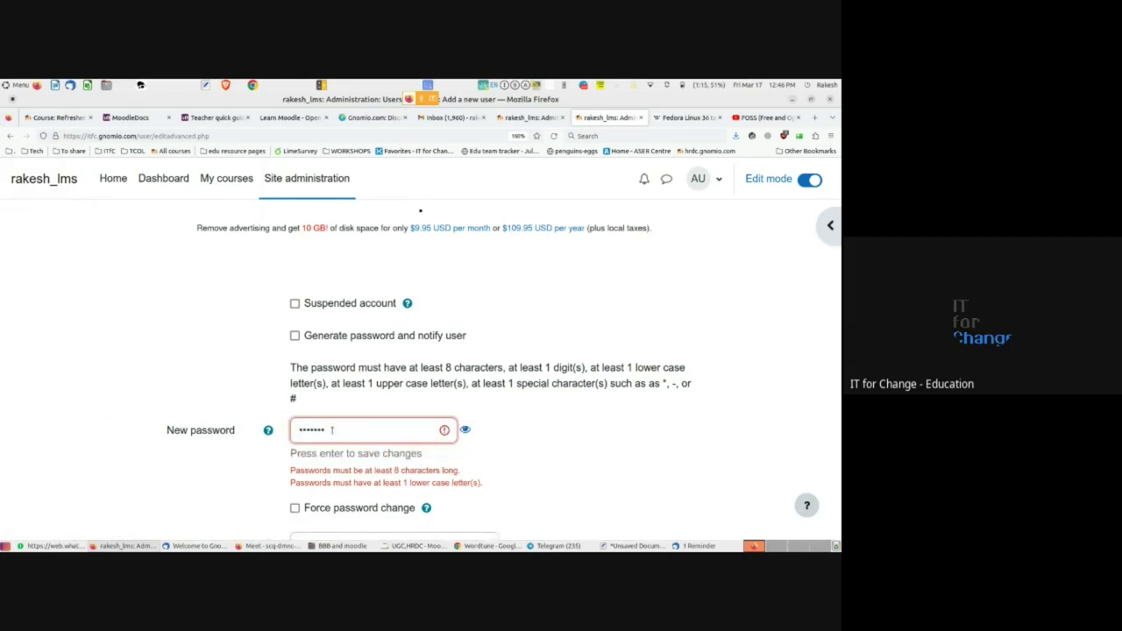
pyautogui.click(464, 430)
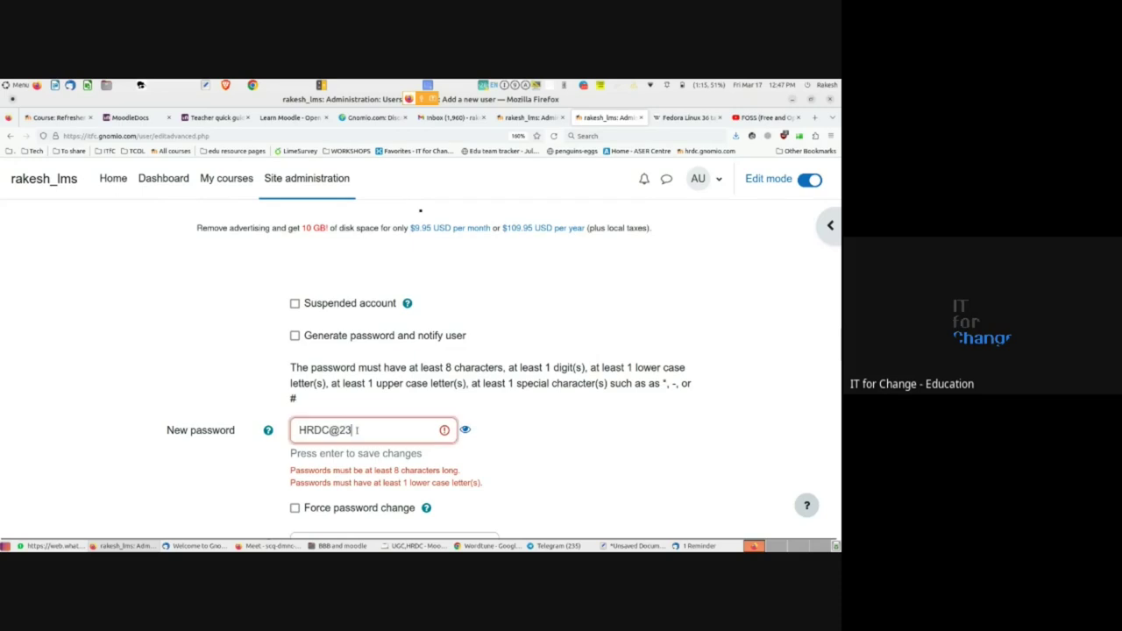
pyautogui.press('Left')
pyautogui.press('Left')
pyautogui.write('20')
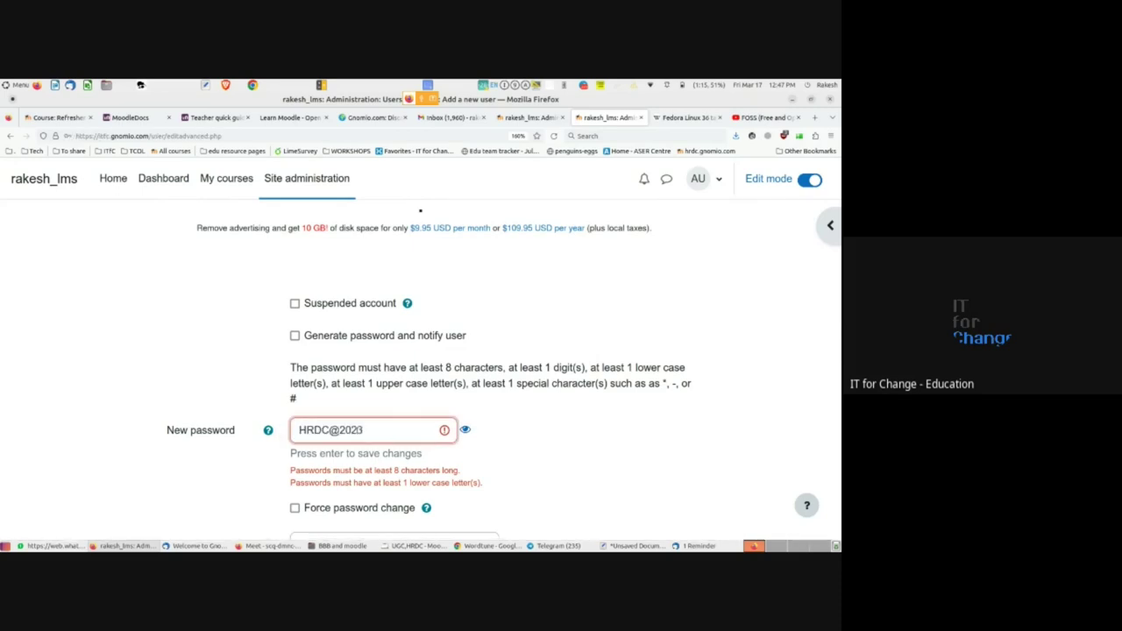
pyautogui.press('Home')
pyautogui.press('Right')
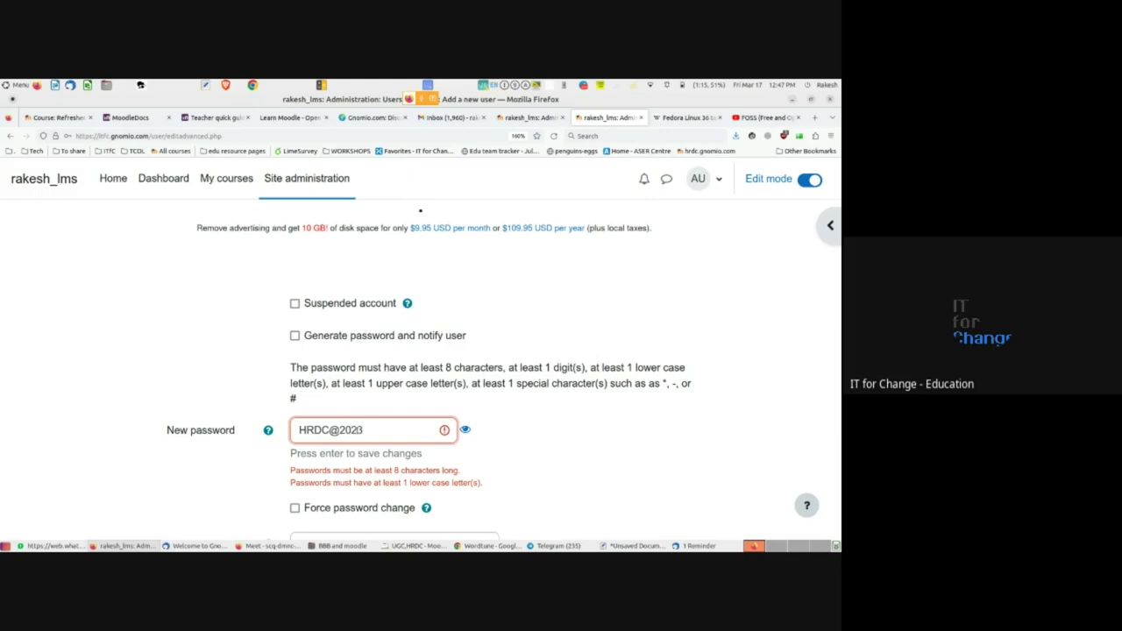
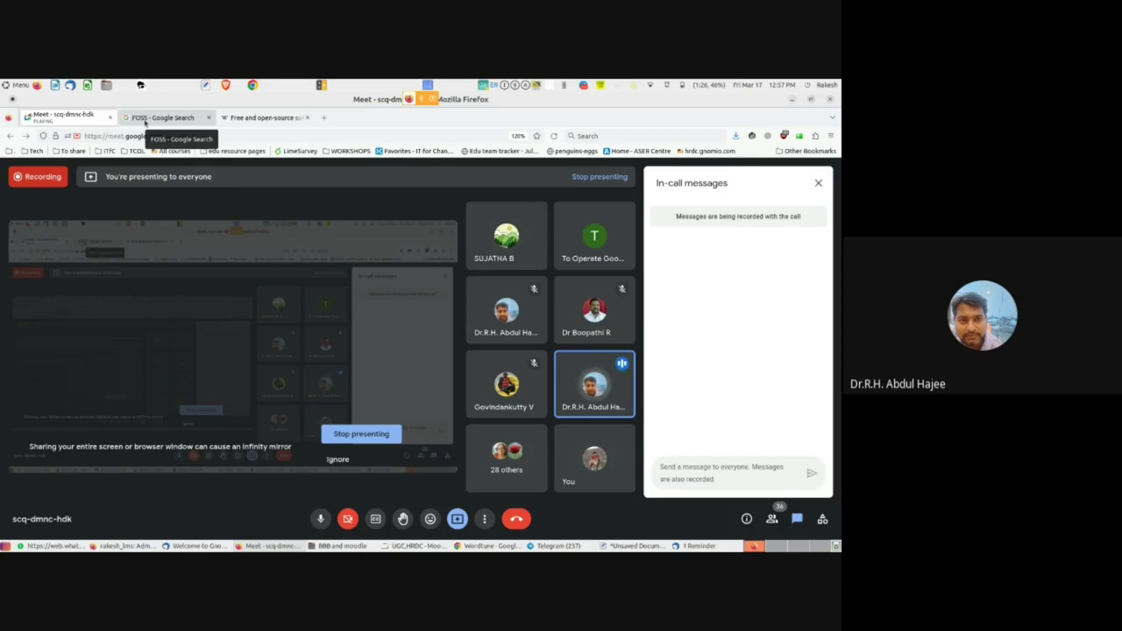
# - Bring the Moodle 'Add a new user' form in Firefox into view
pyautogui.hotkey('alt', 'Tab')
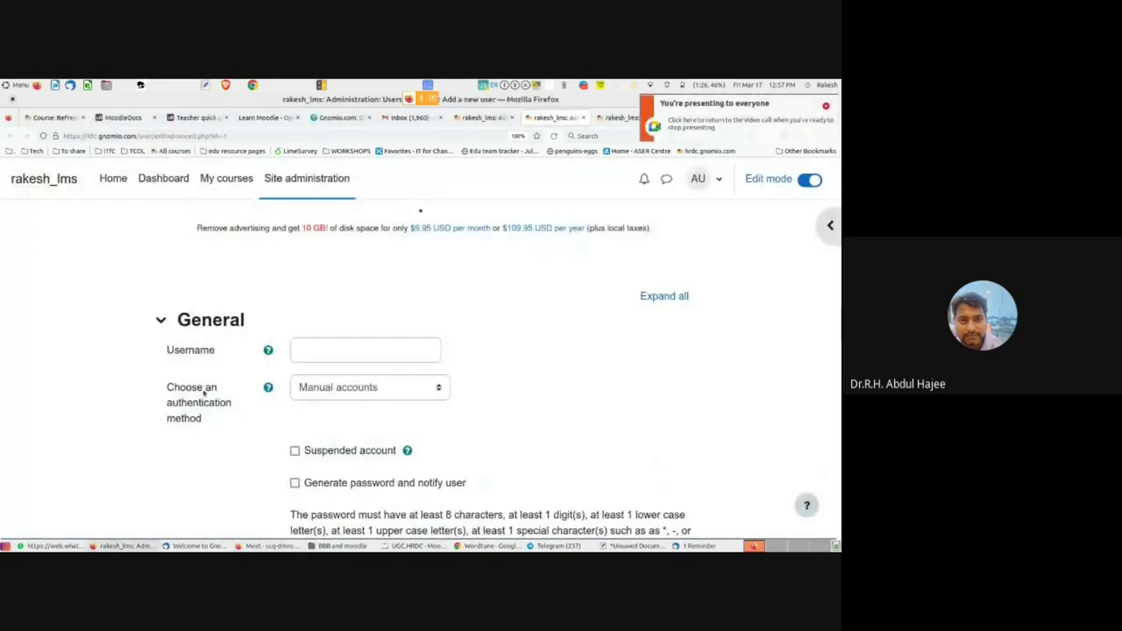
pyautogui.scroll(-8, 206, 398)
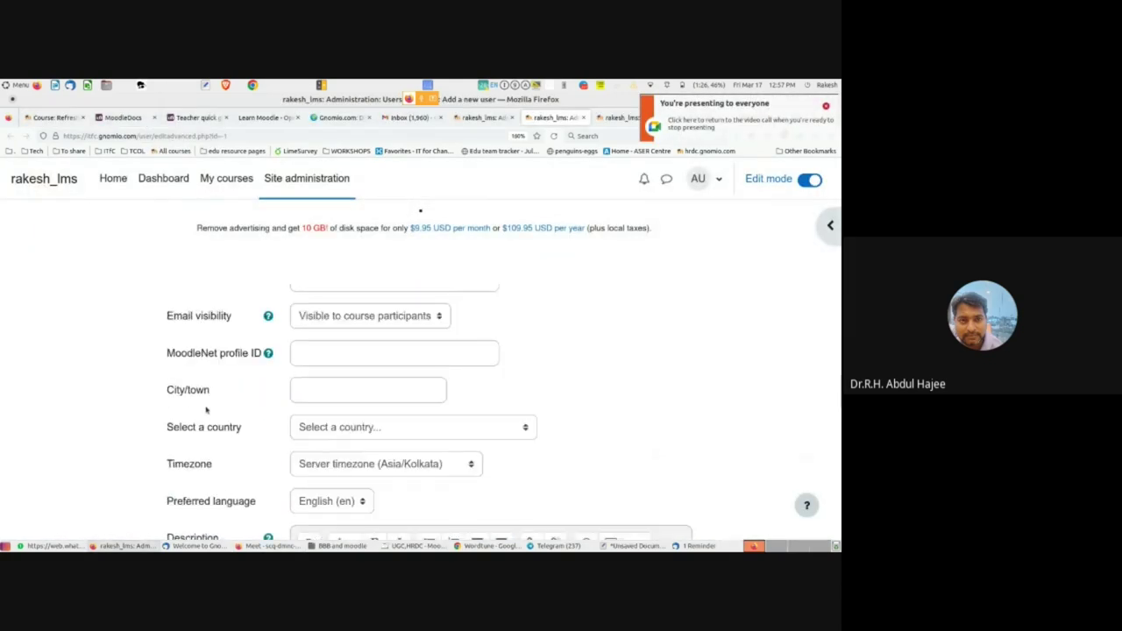
pyautogui.scroll(5, 228, 390)
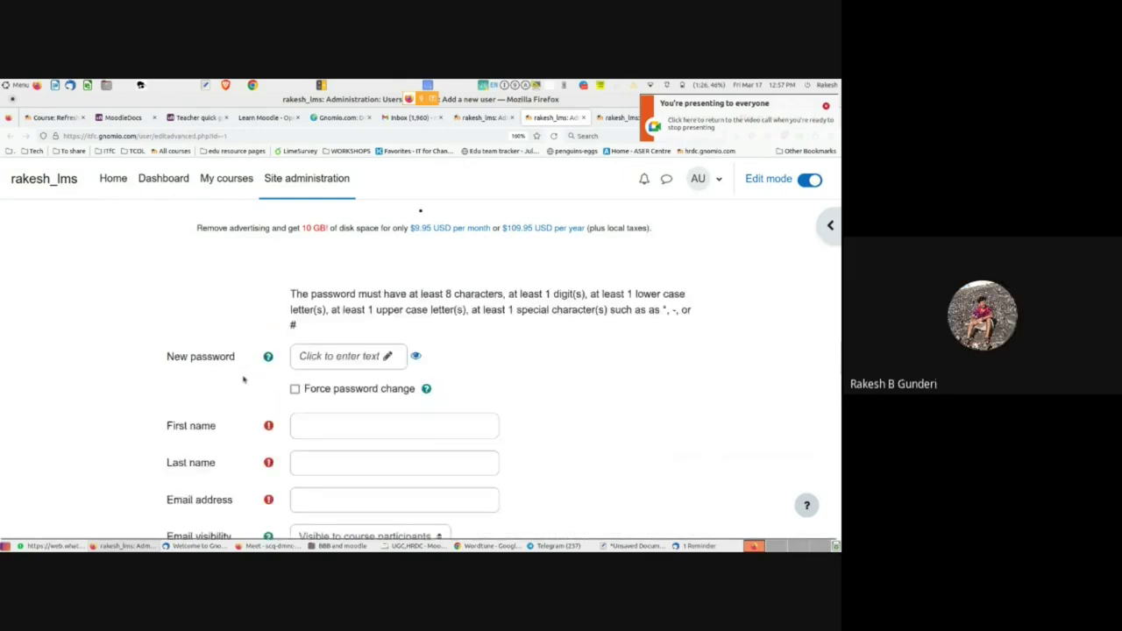
pyautogui.scroll(3, 242, 387)
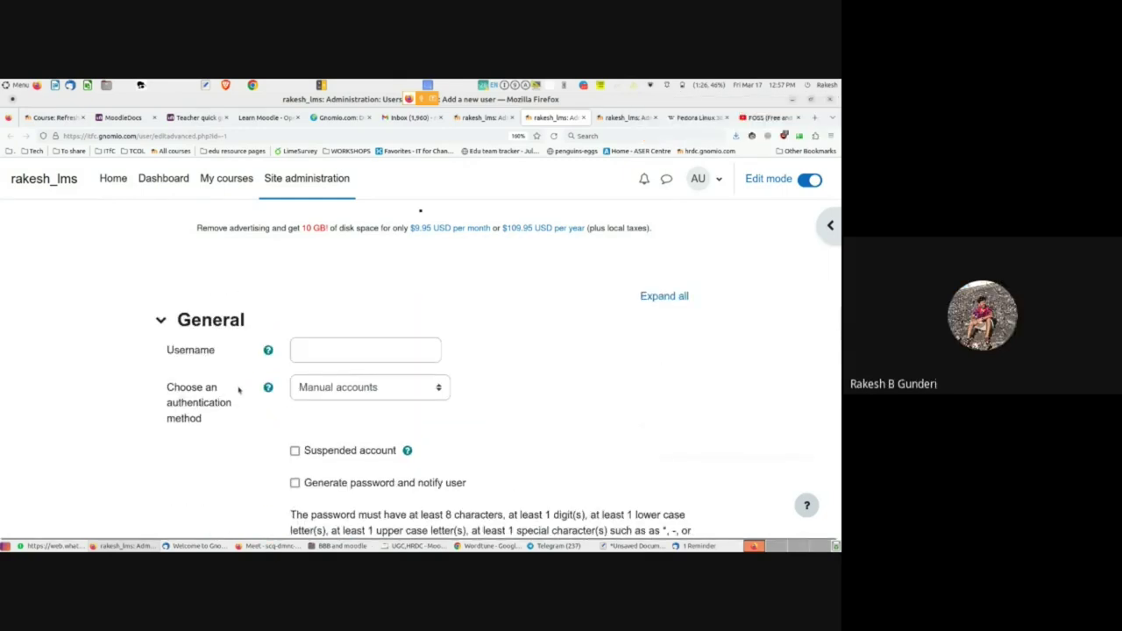
# - Focus the Username field, dismiss saved-login suggestions, and review the profile, picture and name fields
pyautogui.click(319, 351)
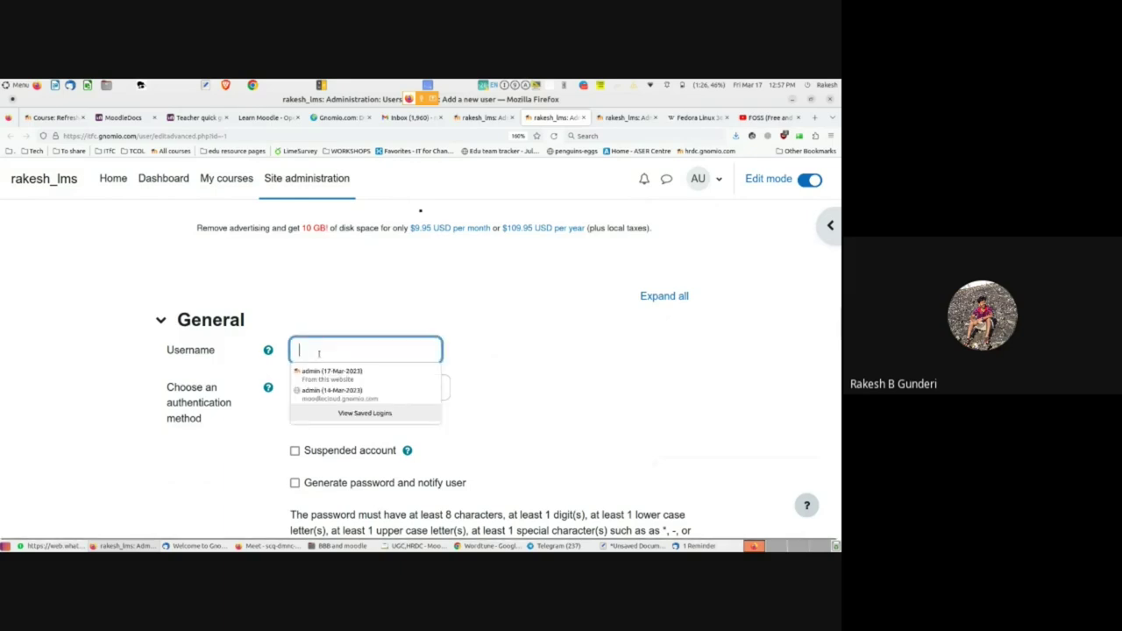
pyautogui.click(243, 443)
pyautogui.scroll(-5, 244, 443)
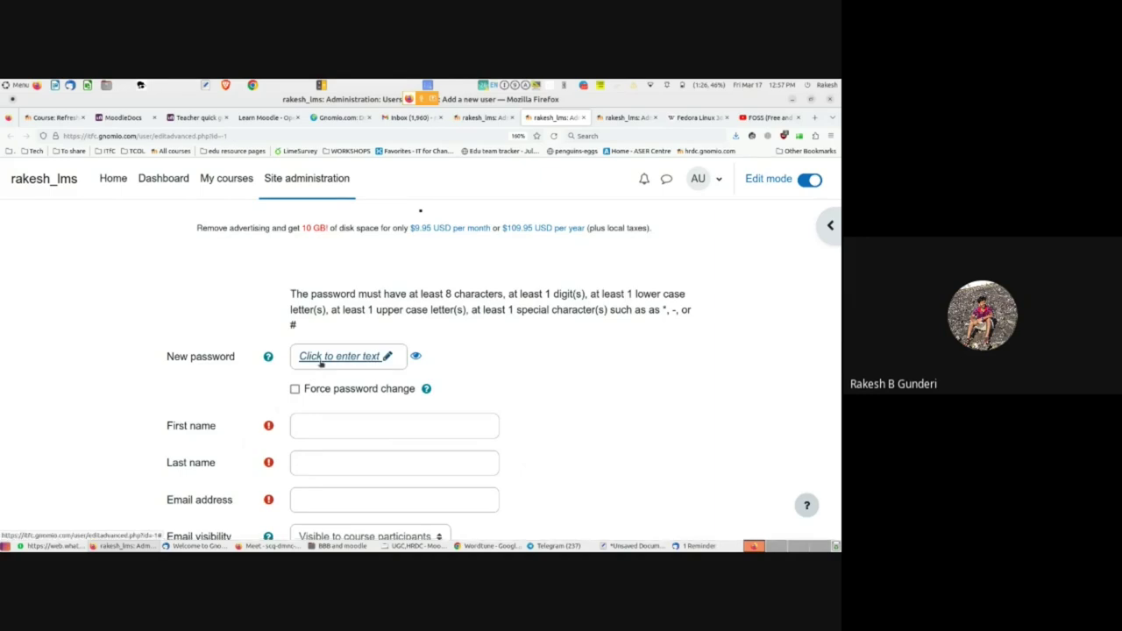
pyautogui.scroll(-2, 318, 360)
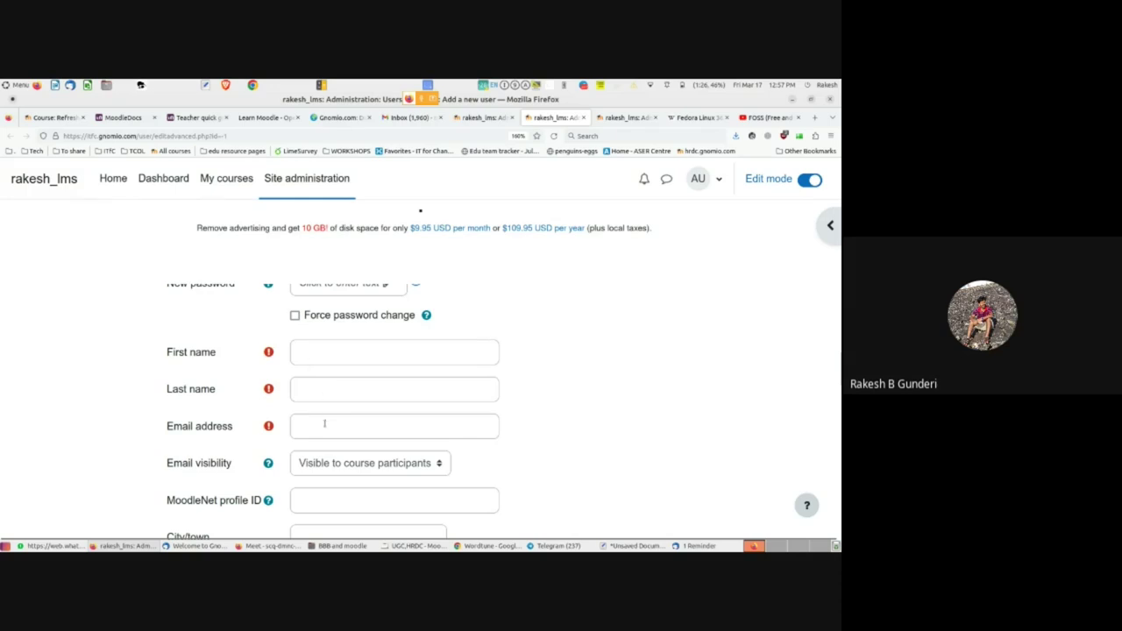
pyautogui.scroll(-3, 324, 424)
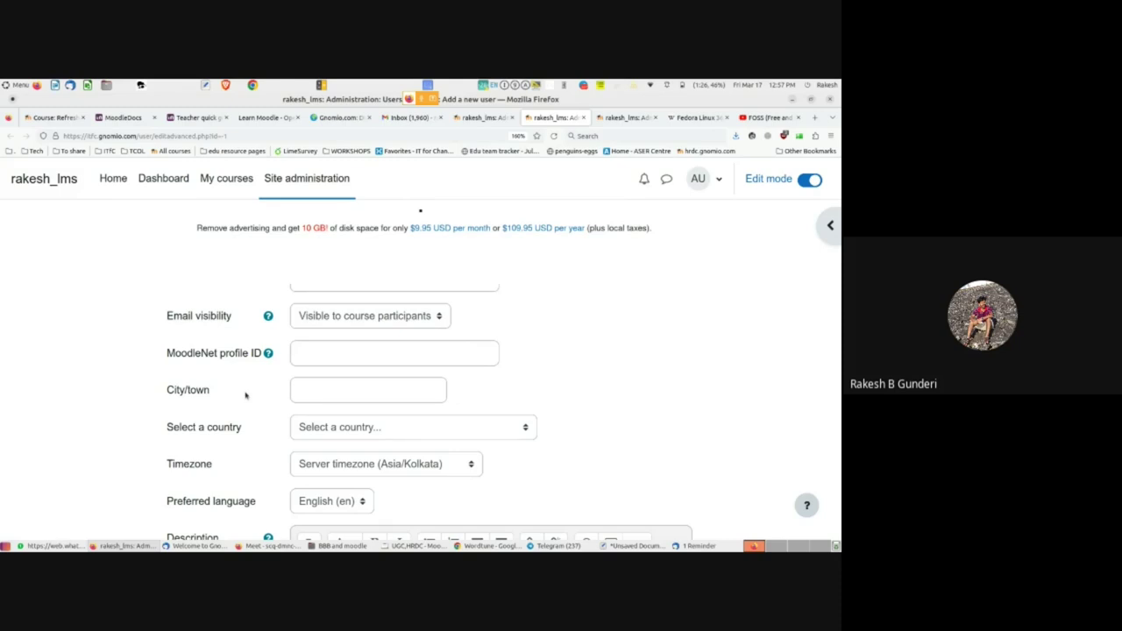
pyautogui.scroll(3, 324, 427)
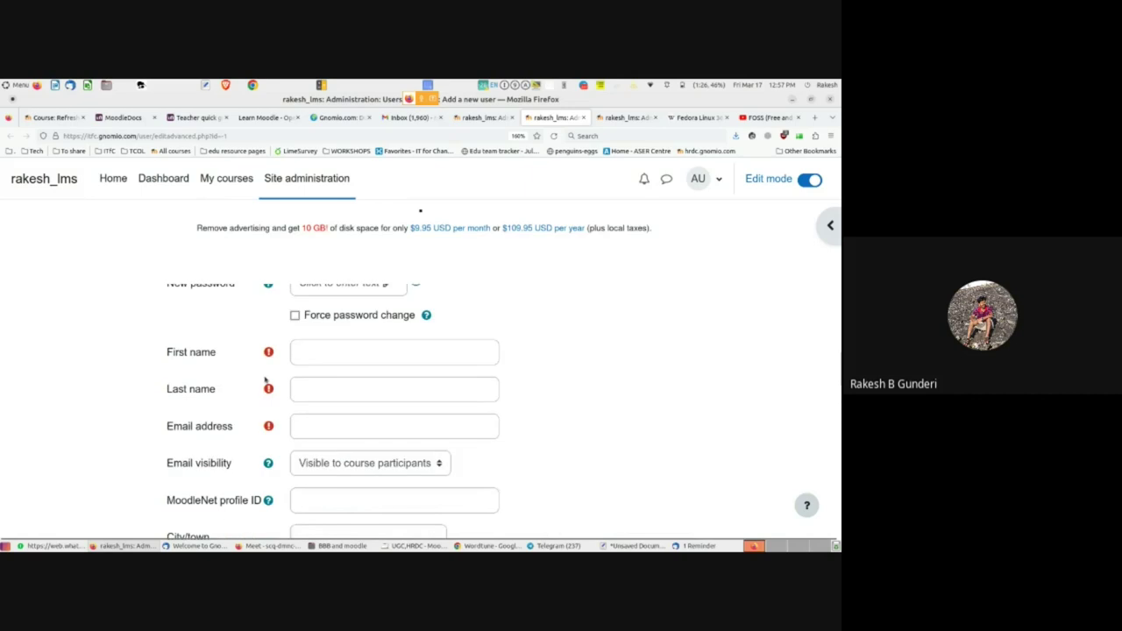
pyautogui.scroll(-10, 306, 409)
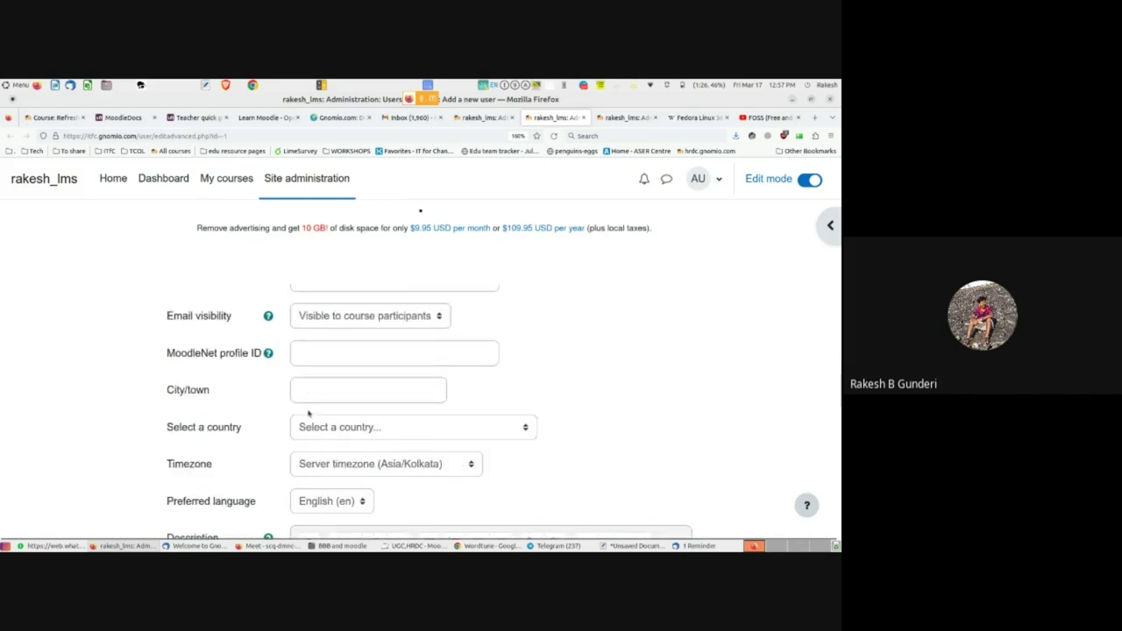
pyautogui.scroll(-3, 307, 497)
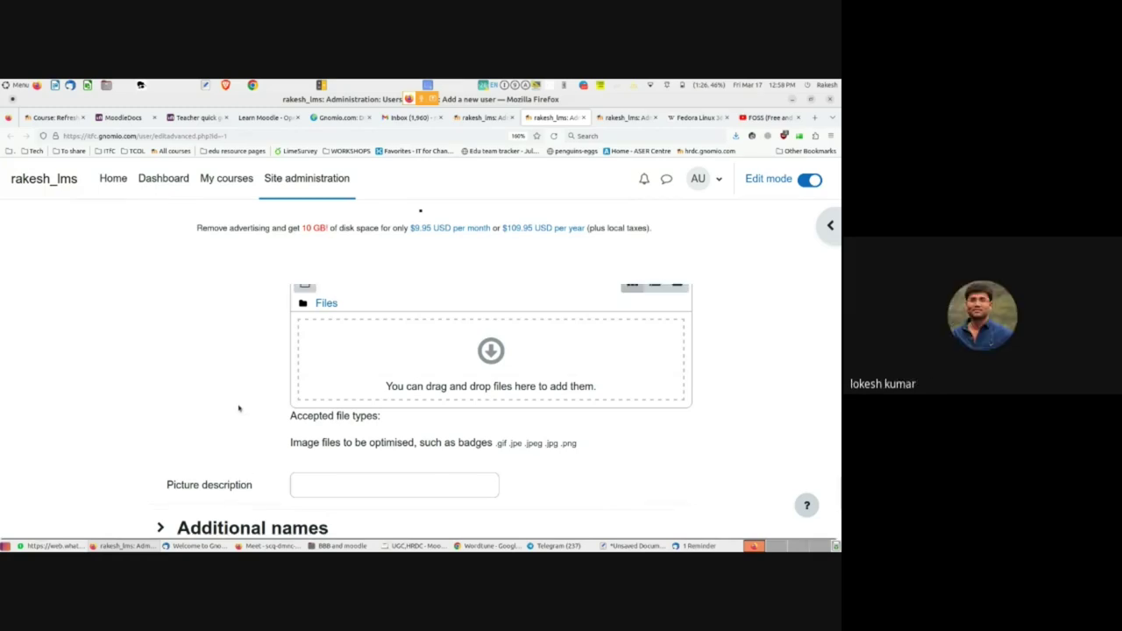
pyautogui.scroll(10, 238, 407)
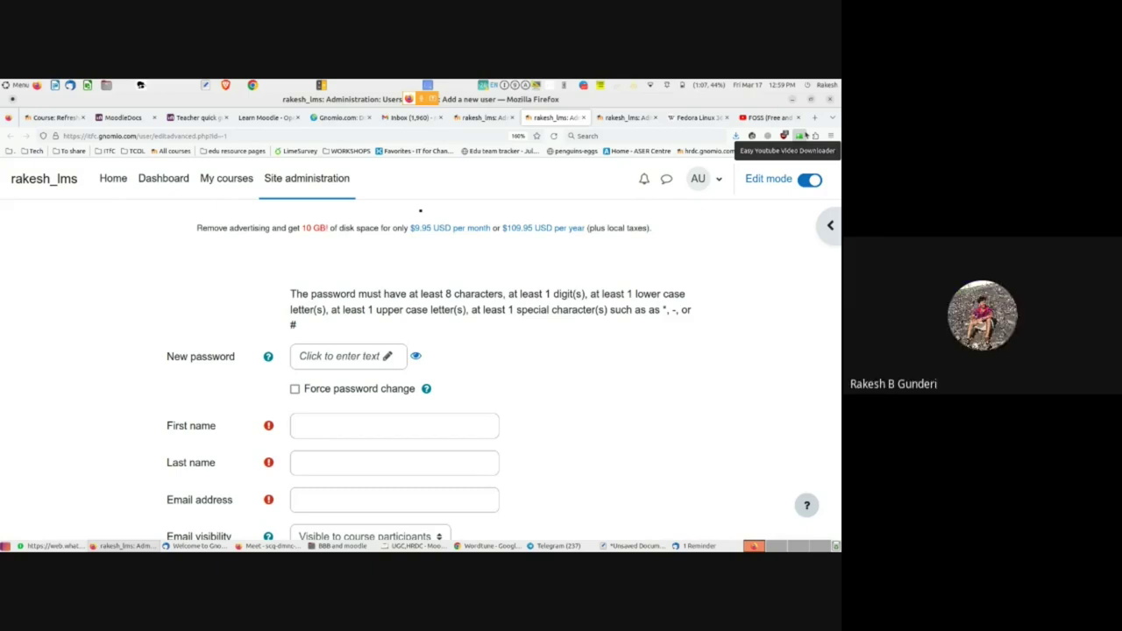
pyautogui.scroll(-15, 585, 347)
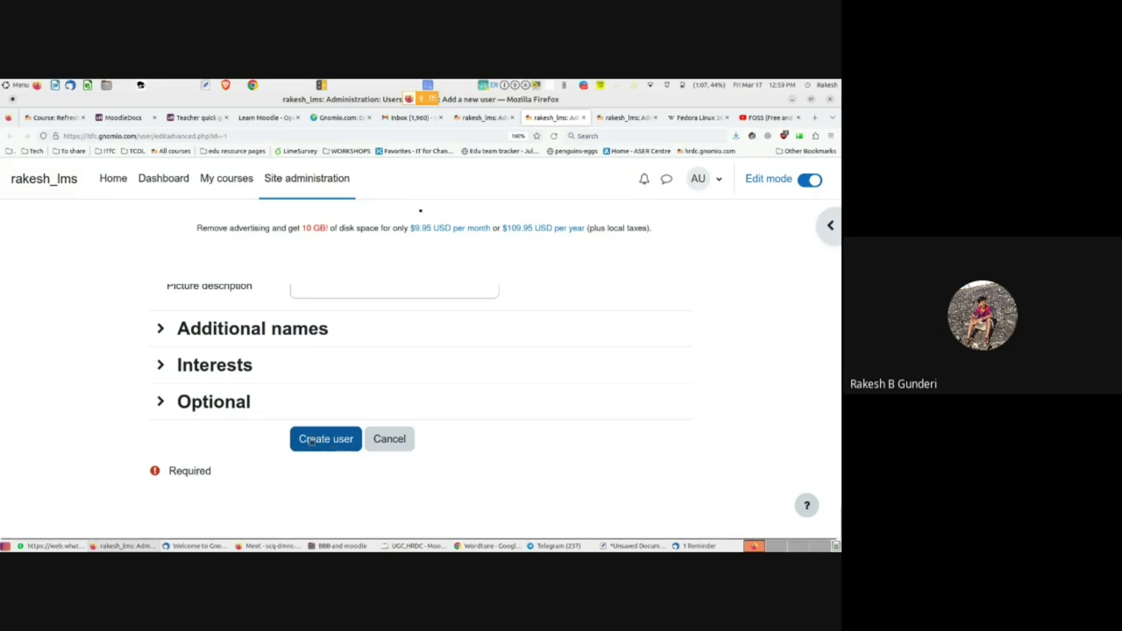
pyautogui.scroll(15, 97, 447)
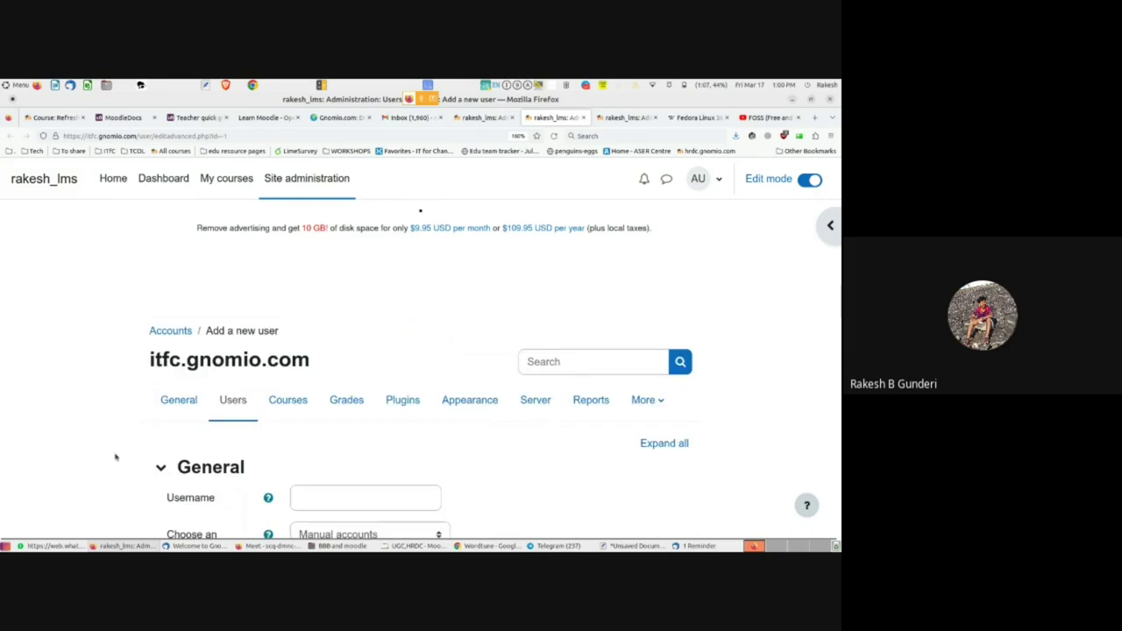
# - Go to My courses and open the FOSS in Education course to its General section
pyautogui.click(230, 184)
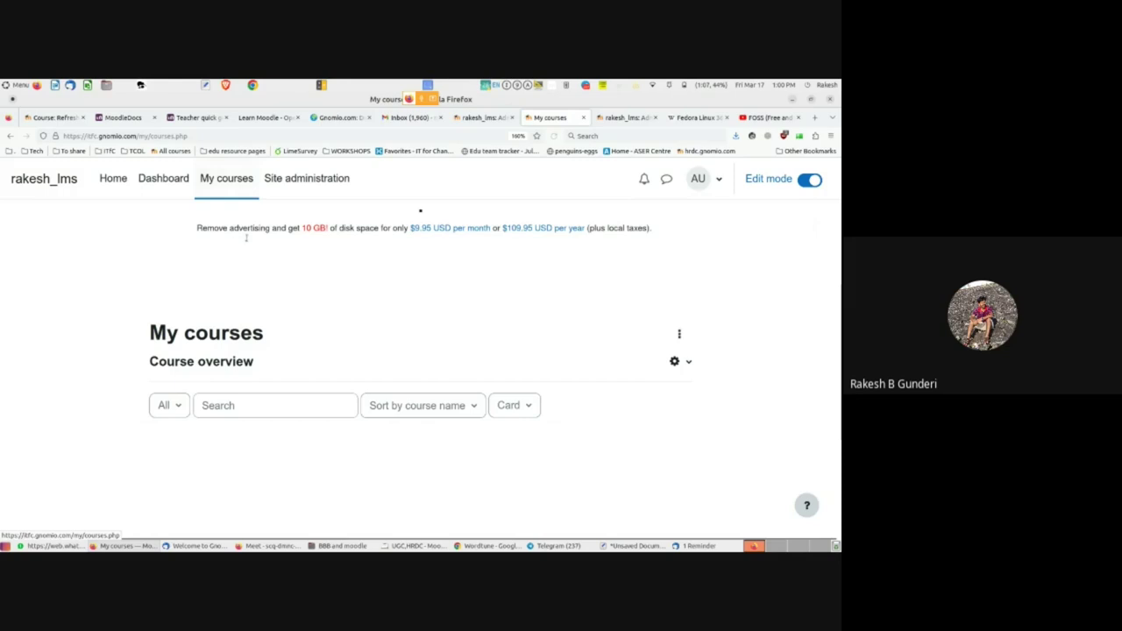
pyautogui.scroll(-3, 292, 364)
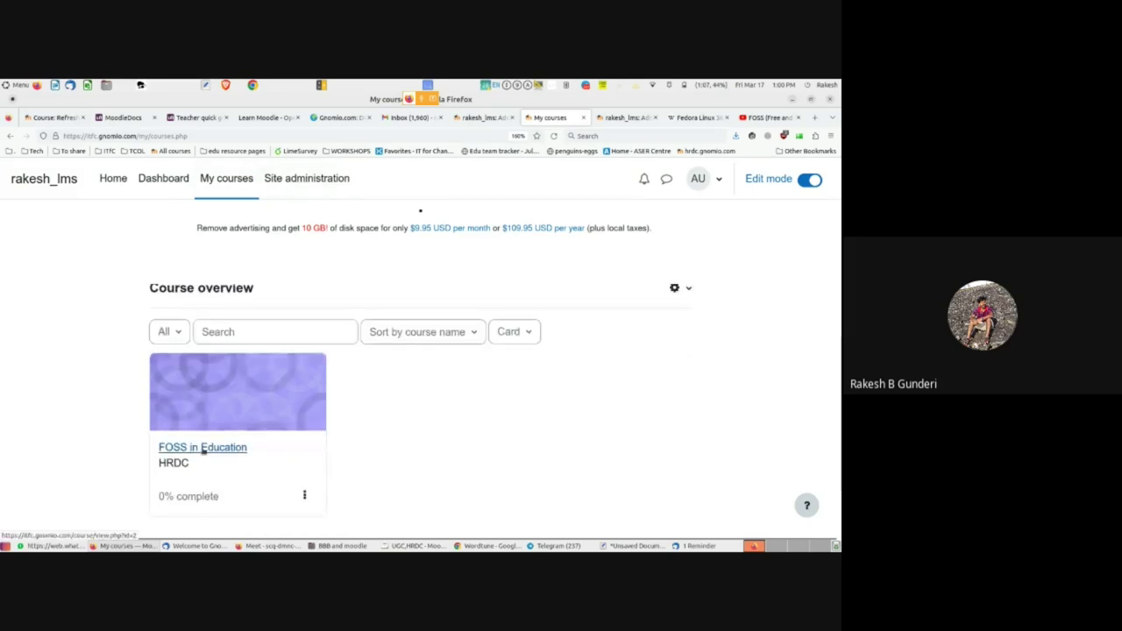
pyautogui.click(203, 448)
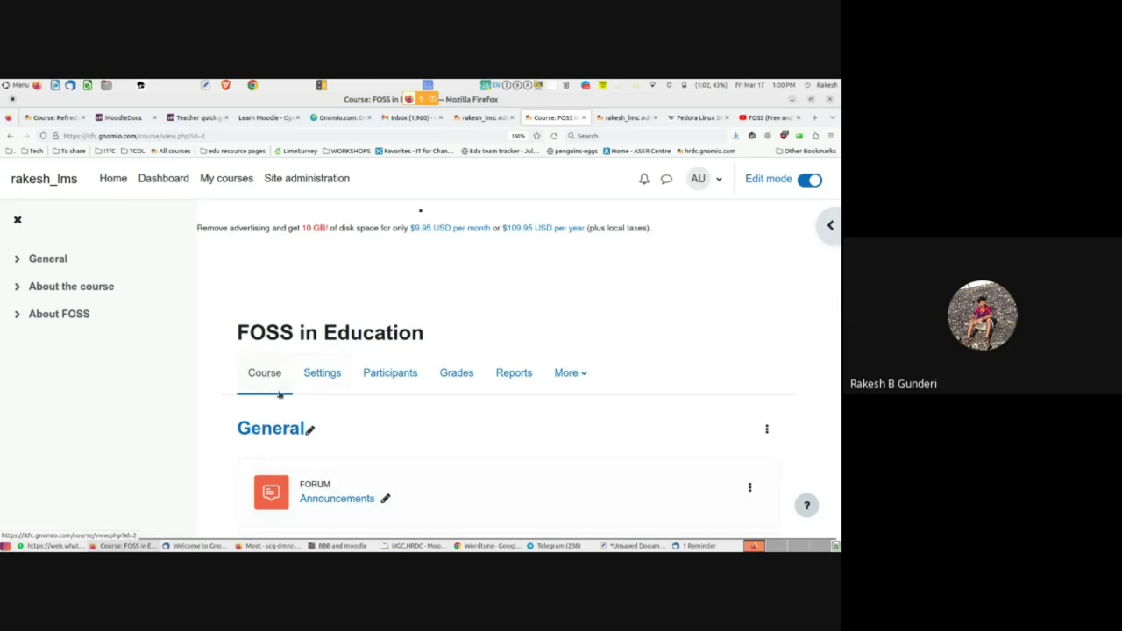
pyautogui.scroll(-5, 333, 486)
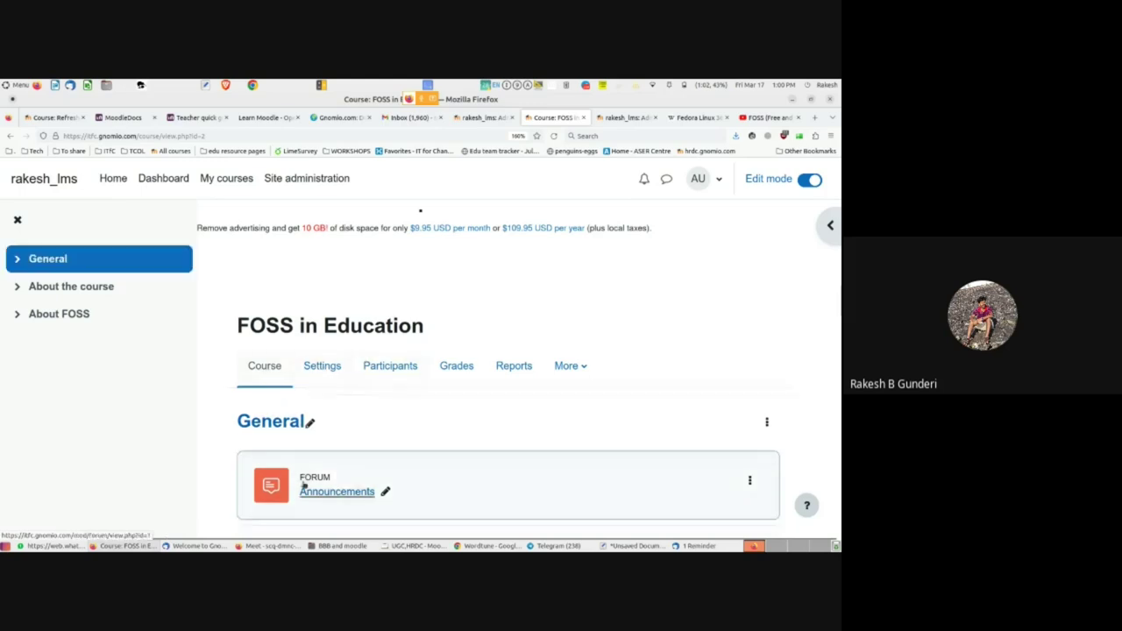
pyautogui.scroll(5, 329, 460)
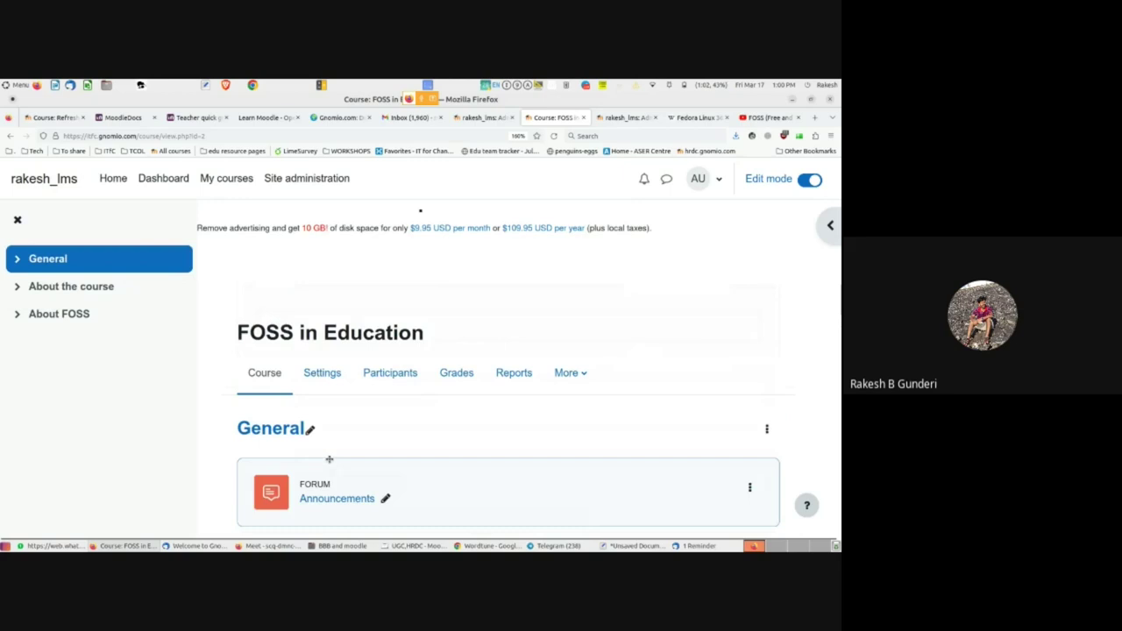
# - From FOSS in Education's Participants page, open the Enrol users dialog with Student as role
pyautogui.click(322, 372)
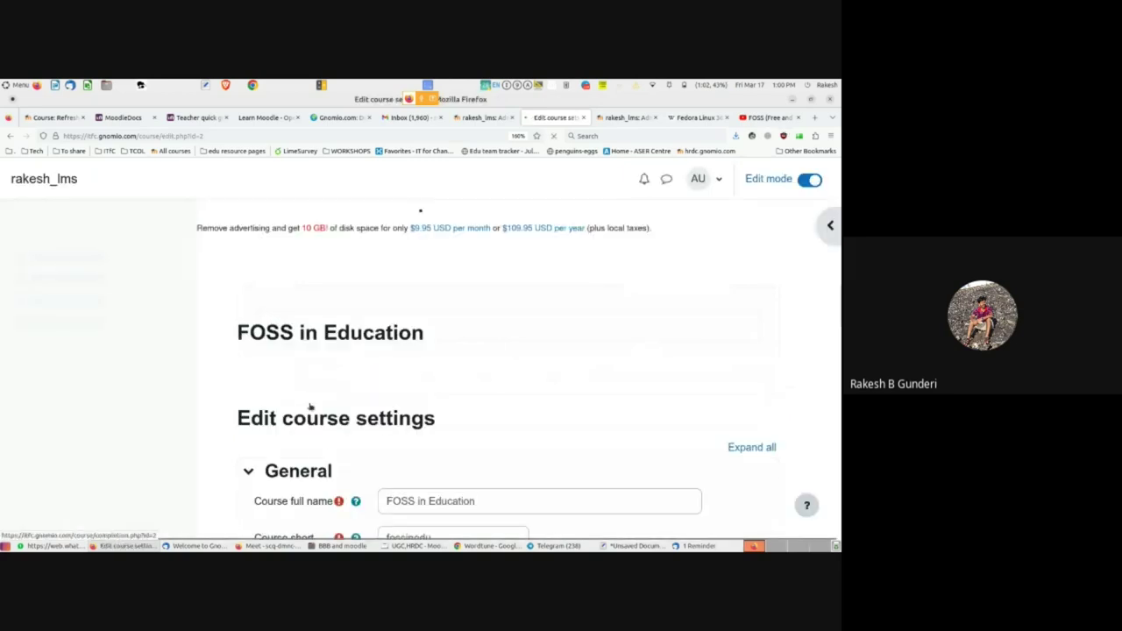
pyautogui.scroll(-2, 320, 438)
pyautogui.scroll(2, 350, 429)
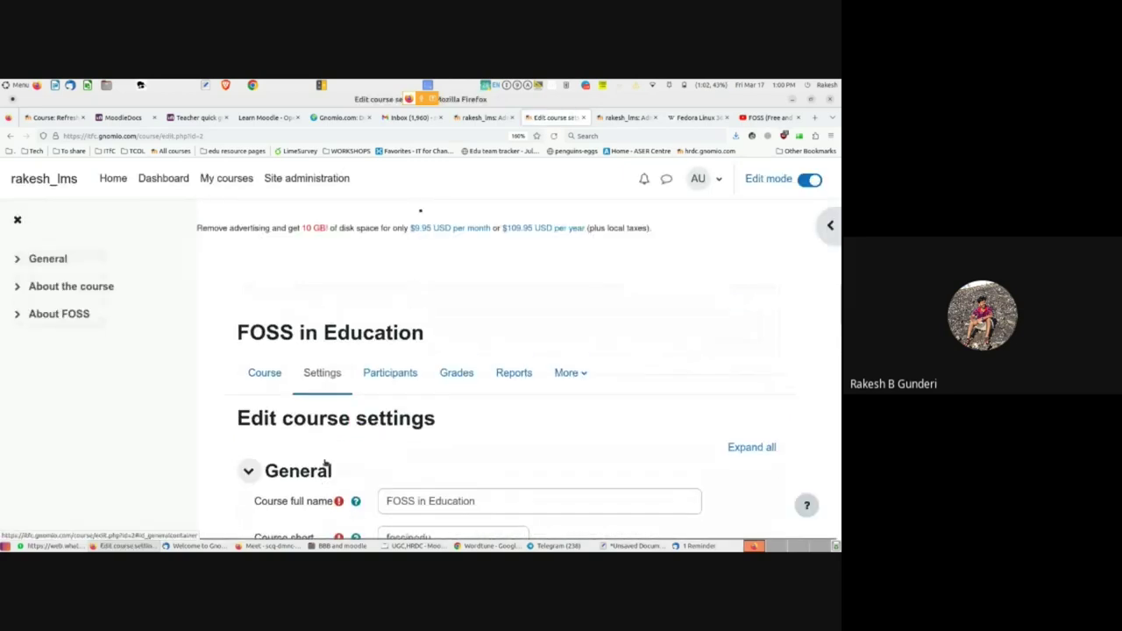
pyautogui.click(390, 373)
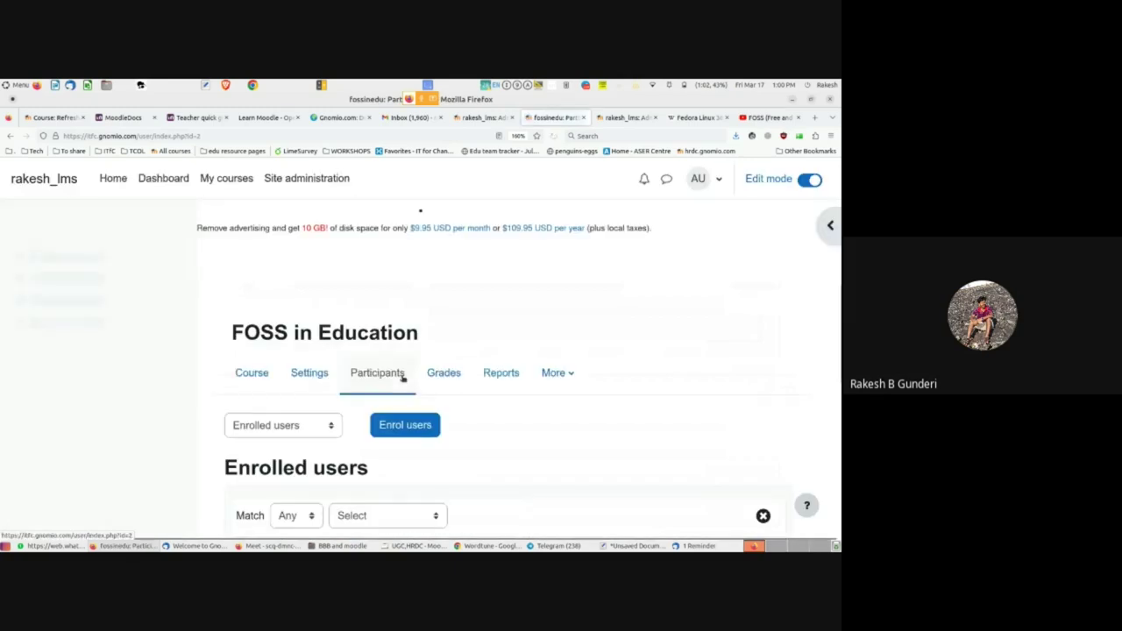
pyautogui.scroll(-1, 400, 378)
pyautogui.scroll(-1, 399, 379)
pyautogui.scroll(1, 399, 379)
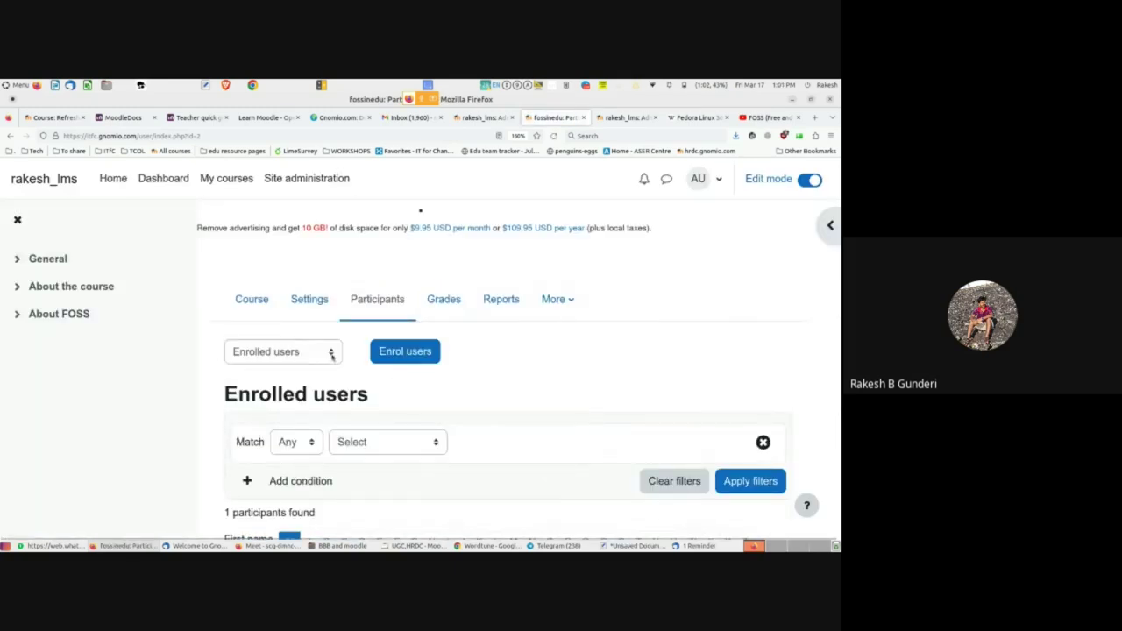
pyautogui.click(331, 353)
pyautogui.click(331, 353)
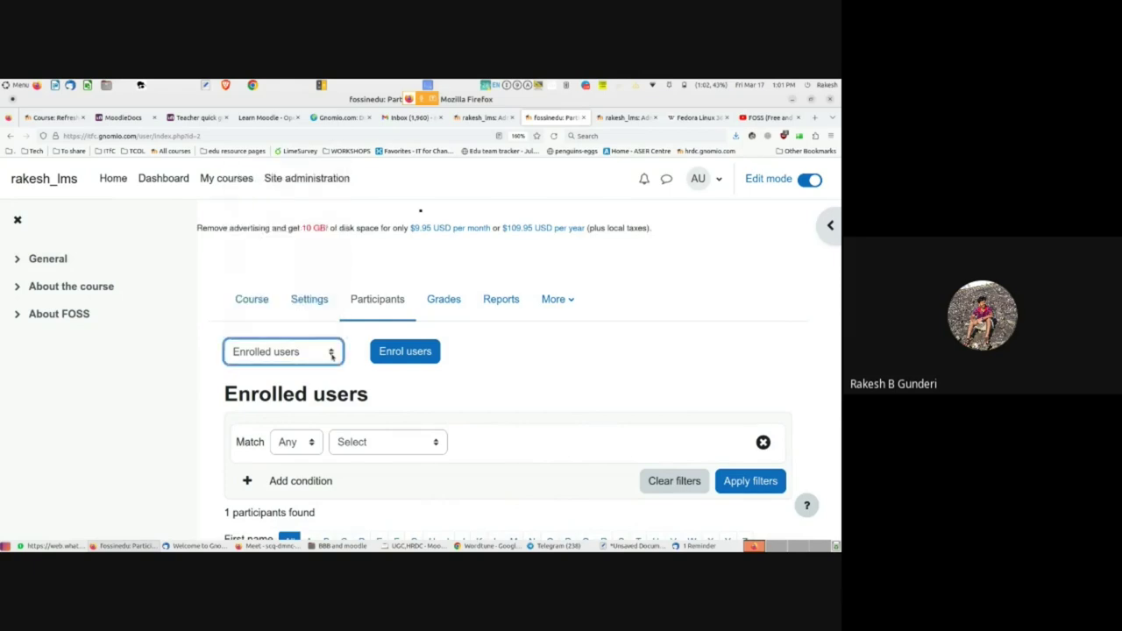
pyautogui.click(405, 352)
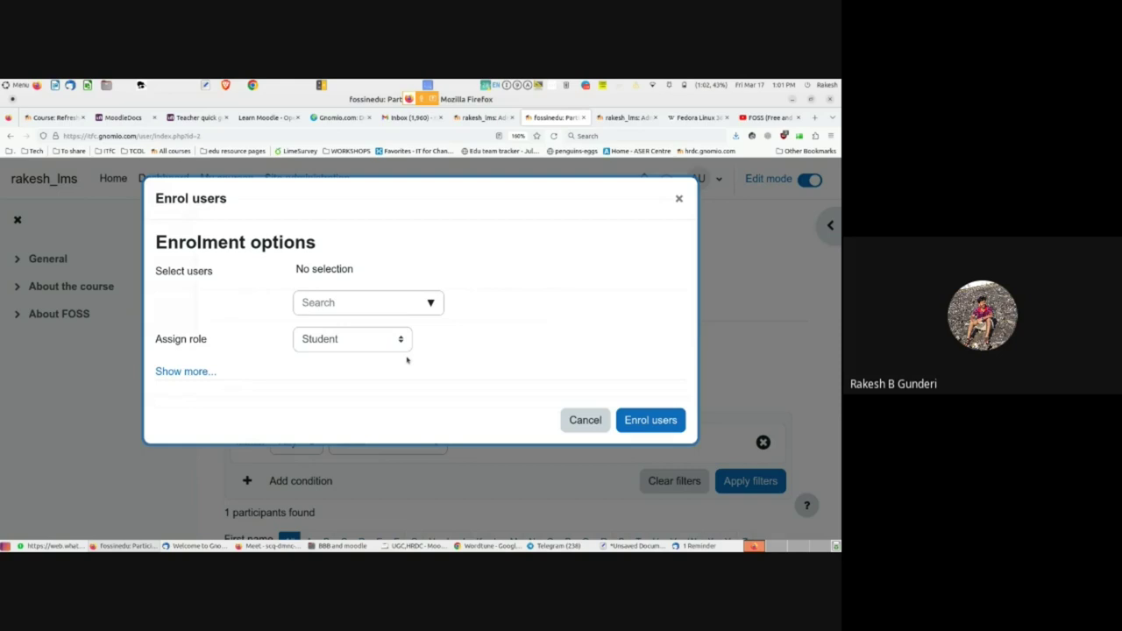
# - Search for a user in Enrol users, then close the dialog without enrolling anyone
pyautogui.click(431, 303)
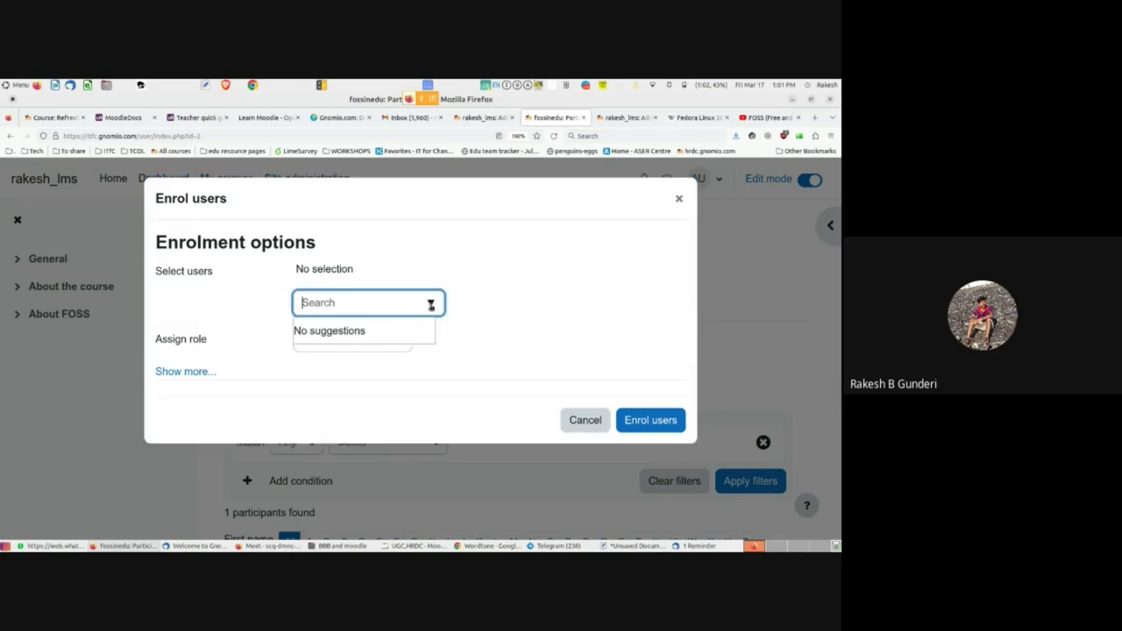
pyautogui.click(246, 318)
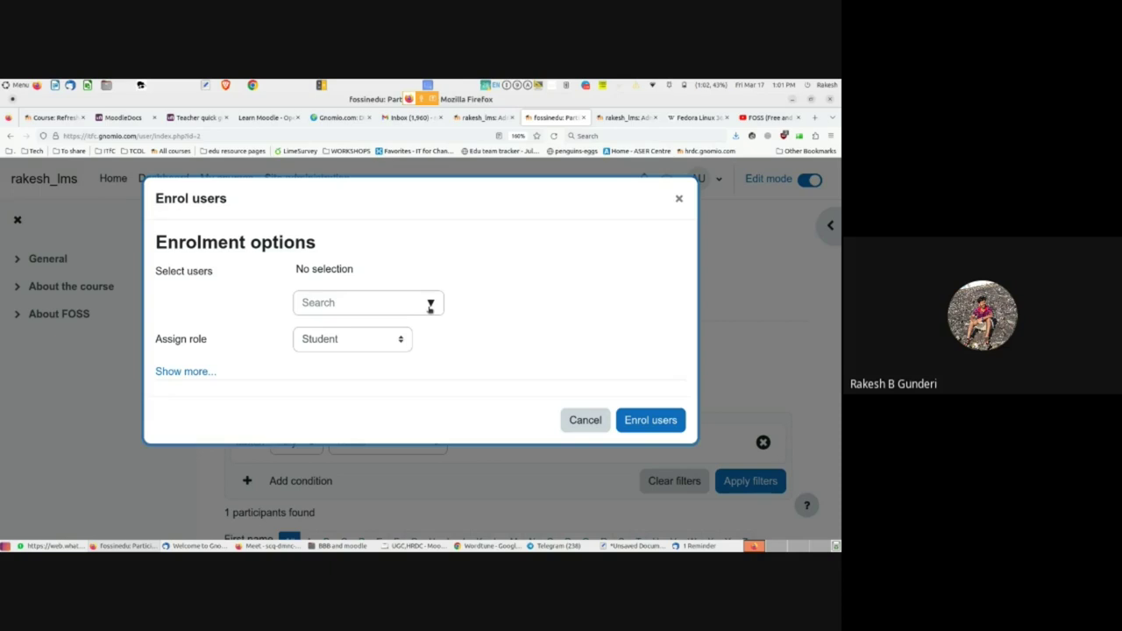
pyautogui.click(678, 199)
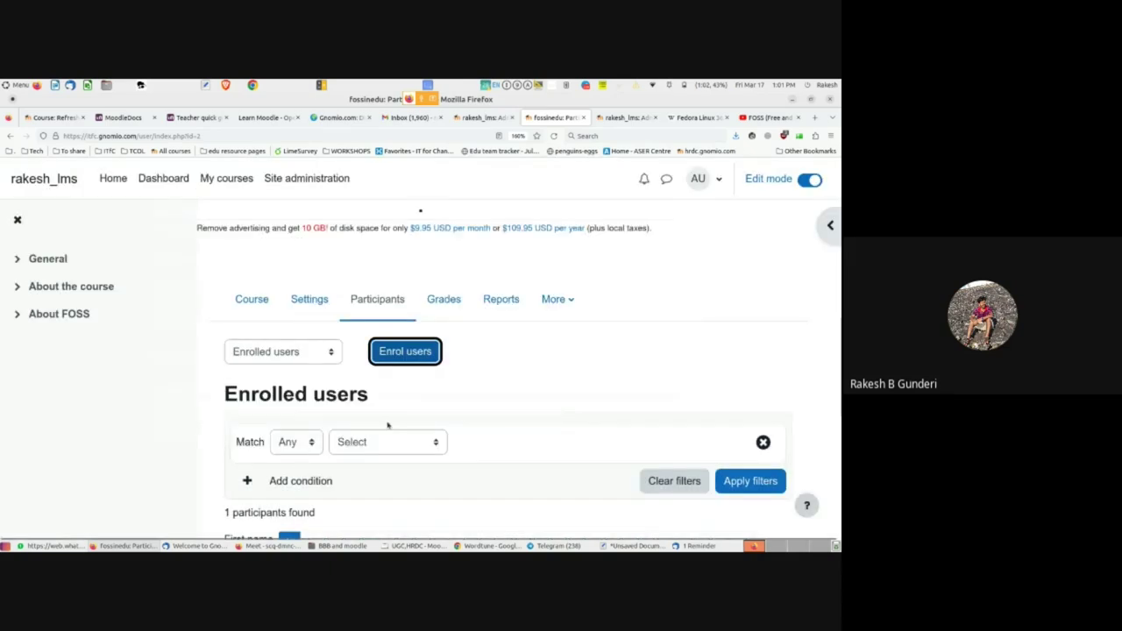
# - Open Site administration in a new background tab from the Participants page
pyautogui.scroll(-3, 229, 462)
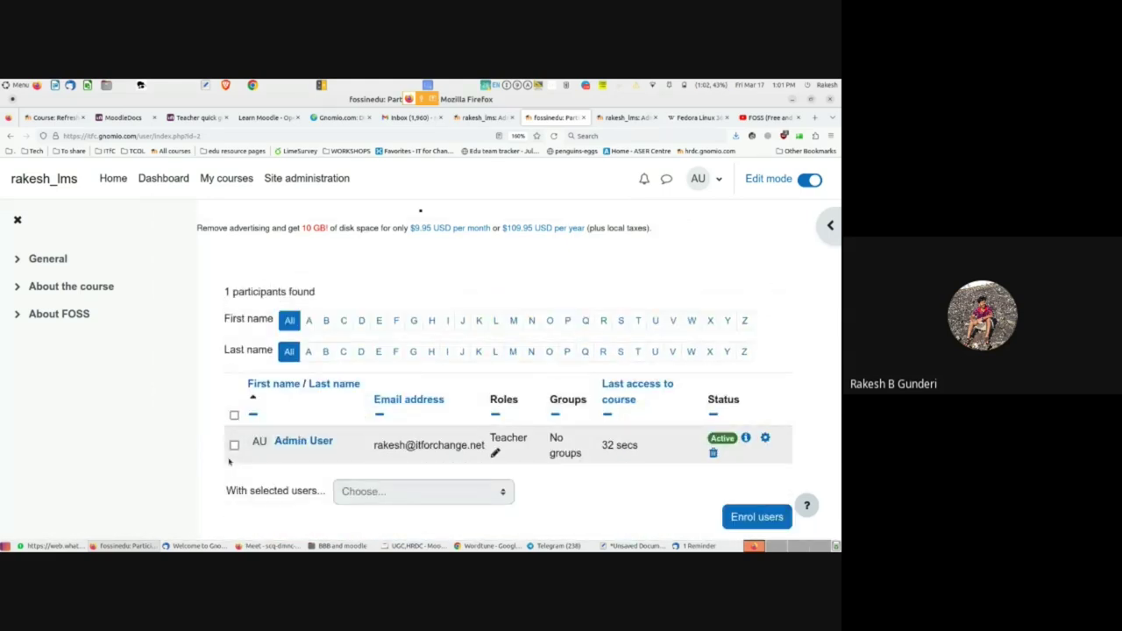
pyautogui.scroll(3, 229, 462)
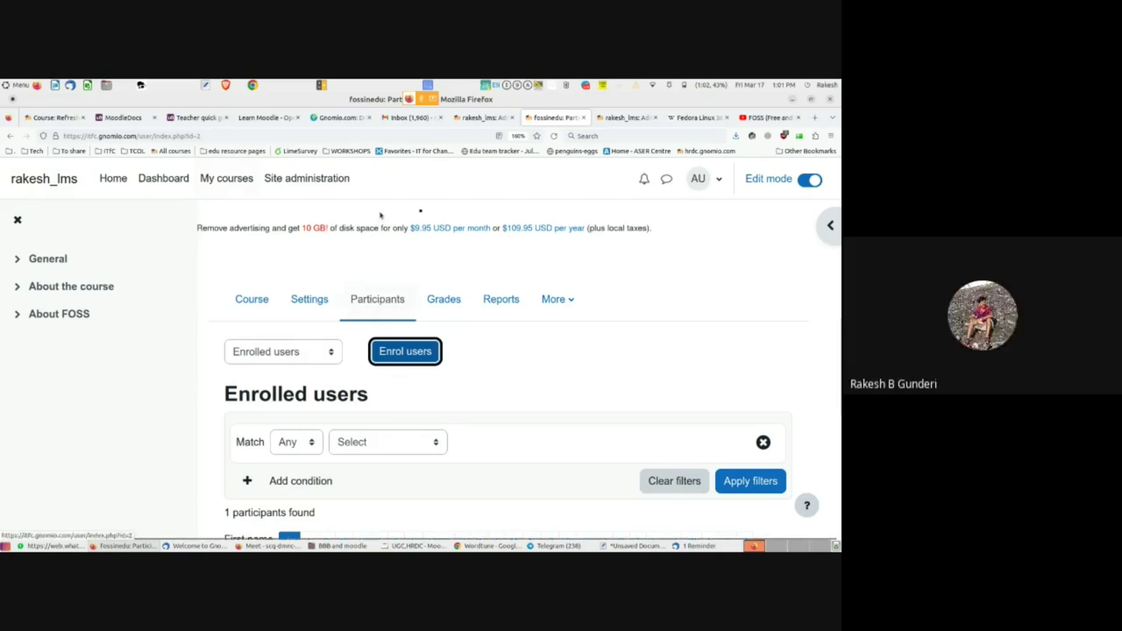
pyautogui.middleClick(302, 179)
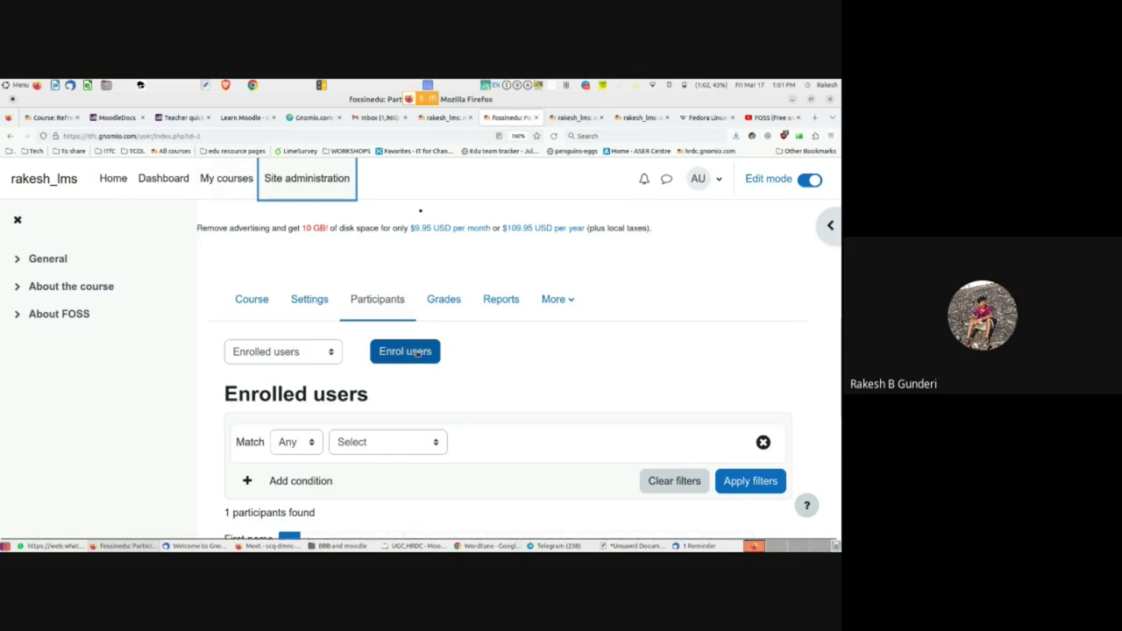
pyautogui.click(416, 352)
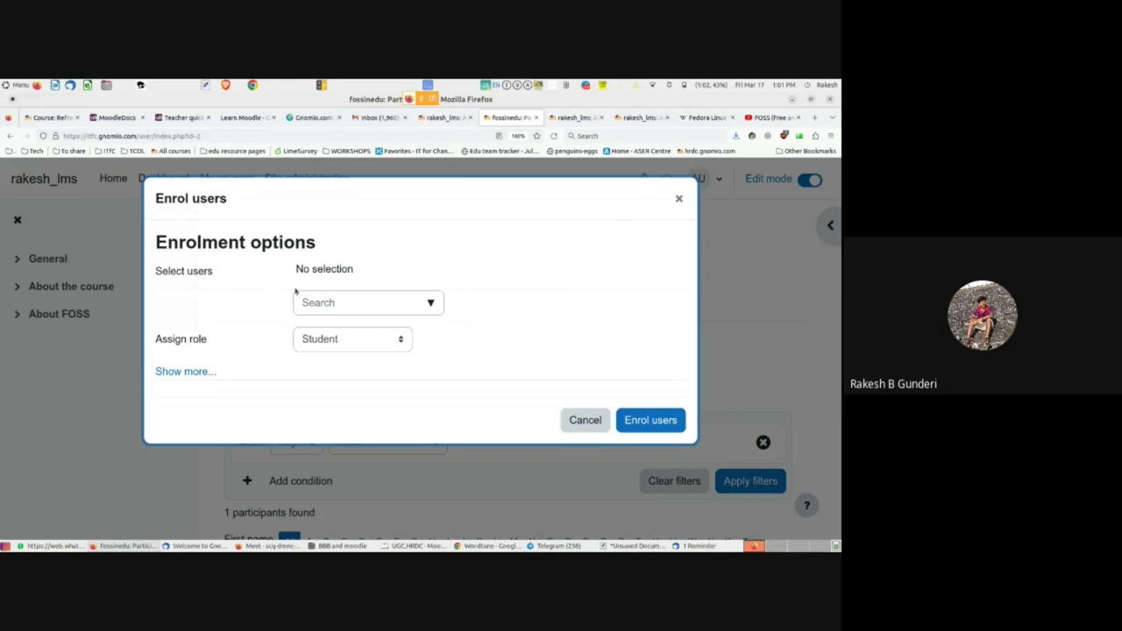
pyautogui.click(677, 201)
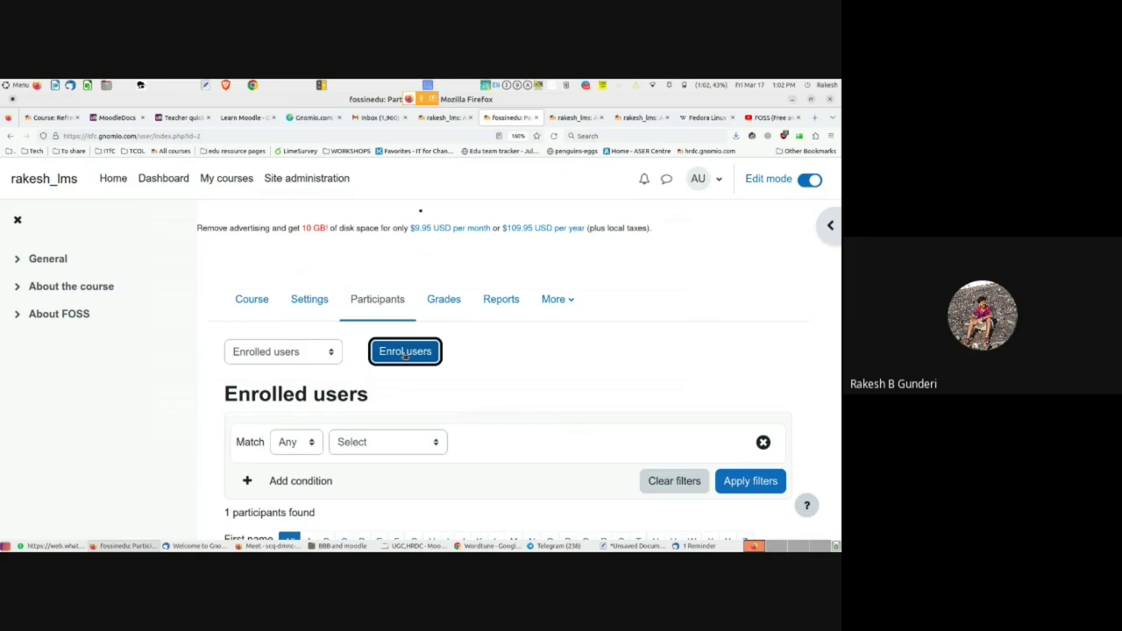
pyautogui.click(404, 351)
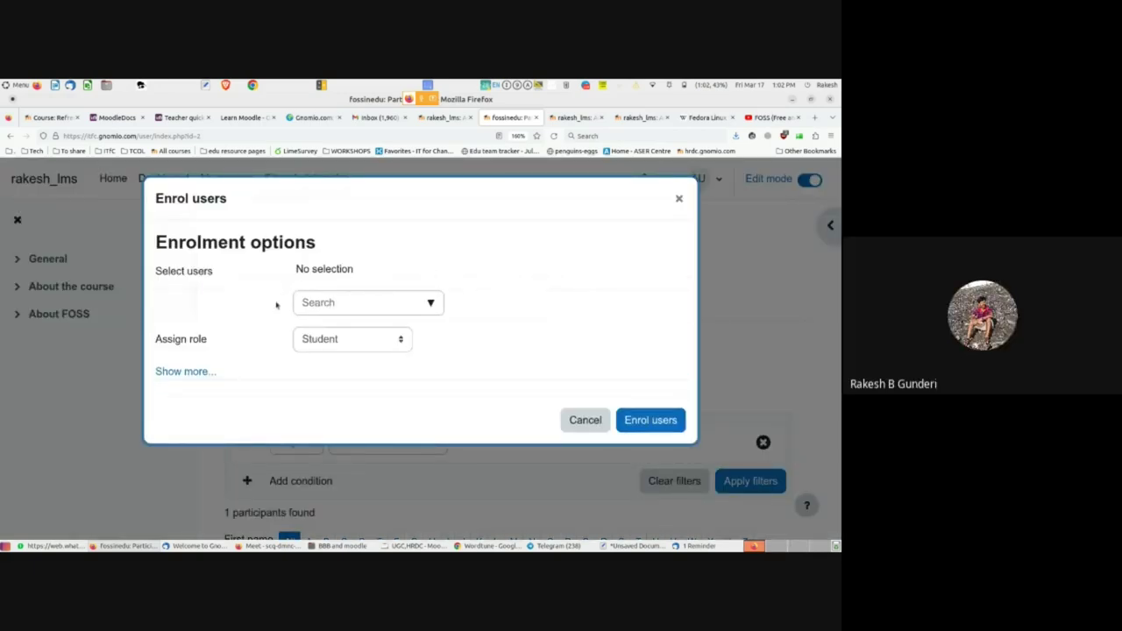
pyautogui.click(431, 302)
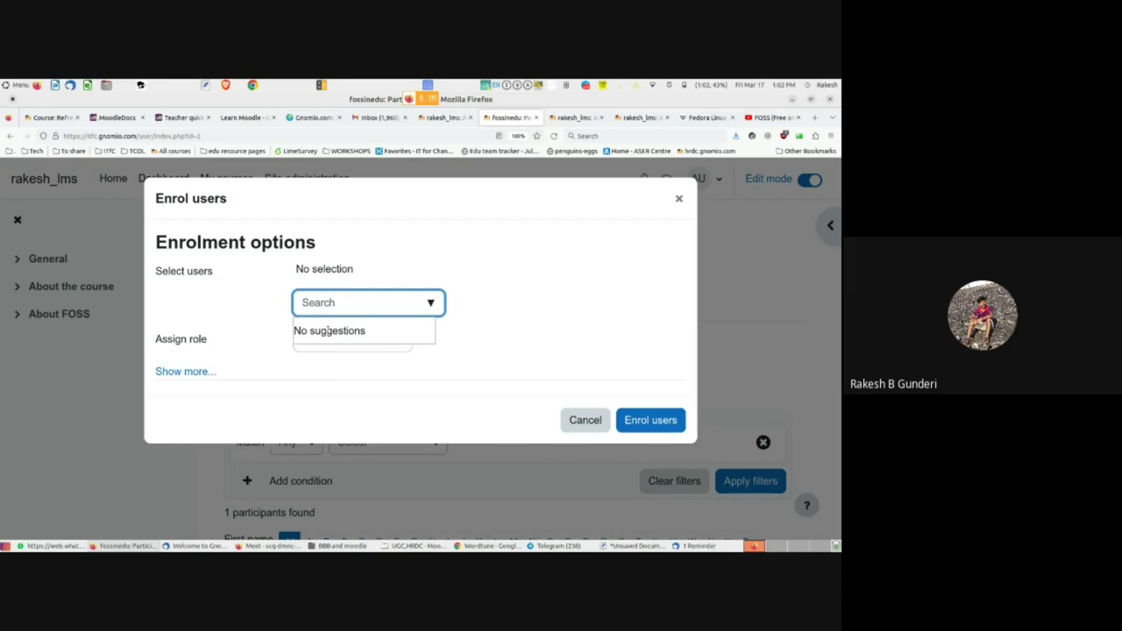
pyautogui.click(275, 314)
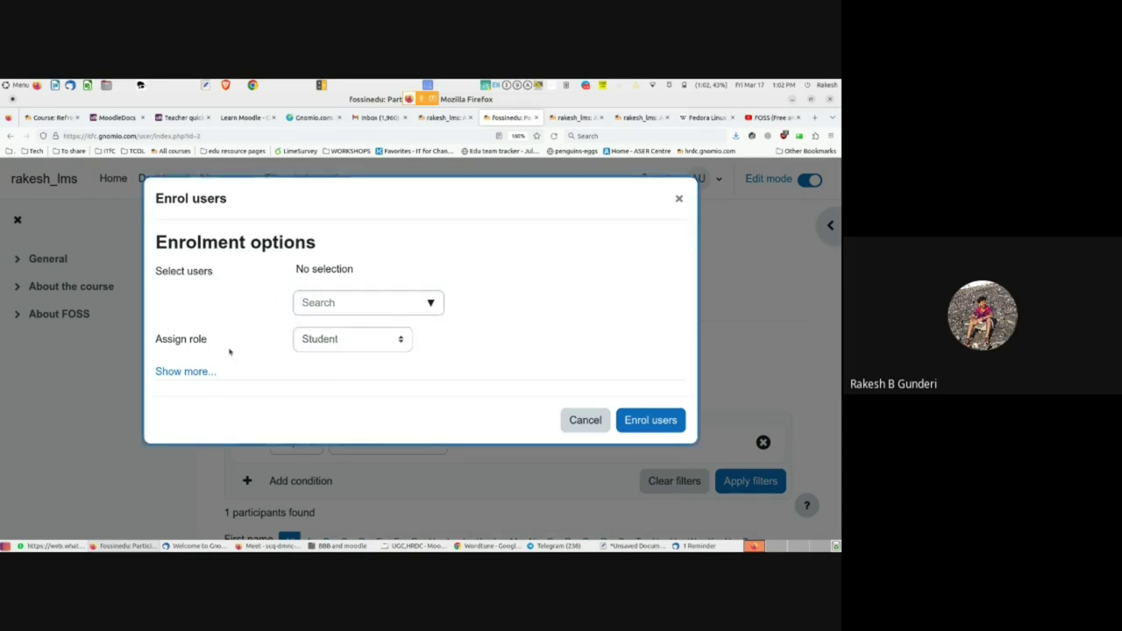
pyautogui.moveTo(163, 342); pyautogui.dragTo(220, 346)
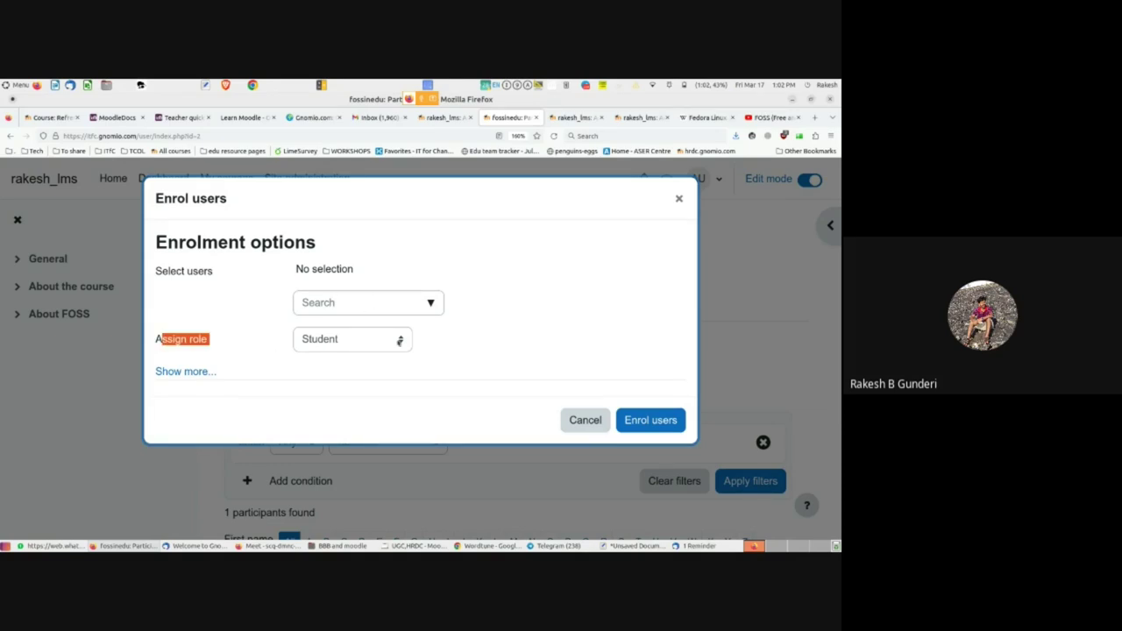
pyautogui.click(399, 341)
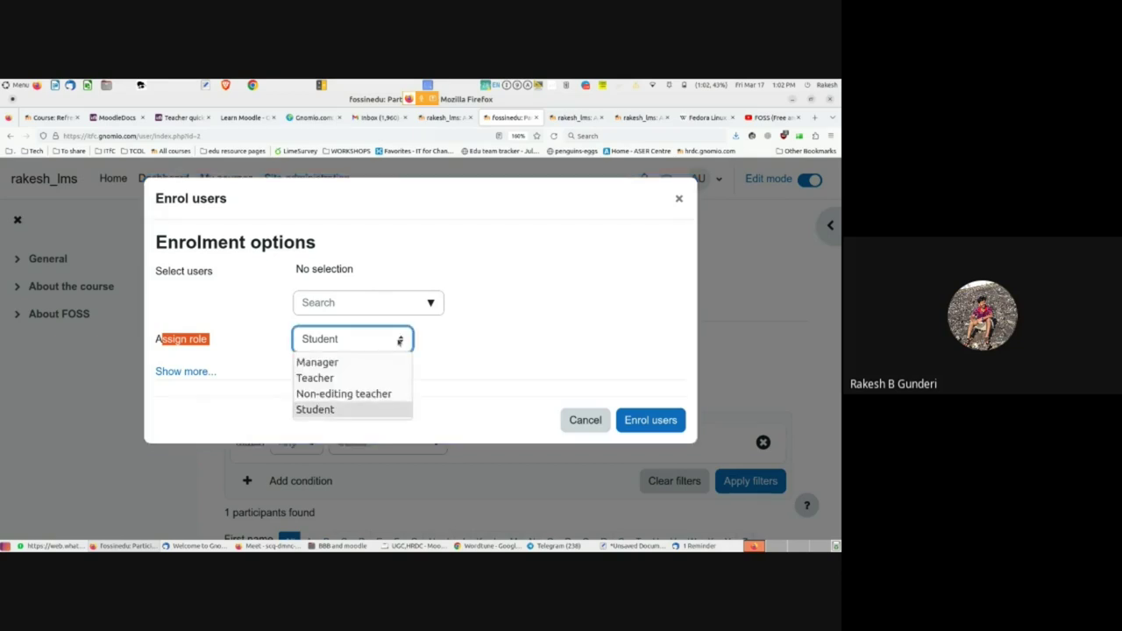
pyautogui.click(332, 379)
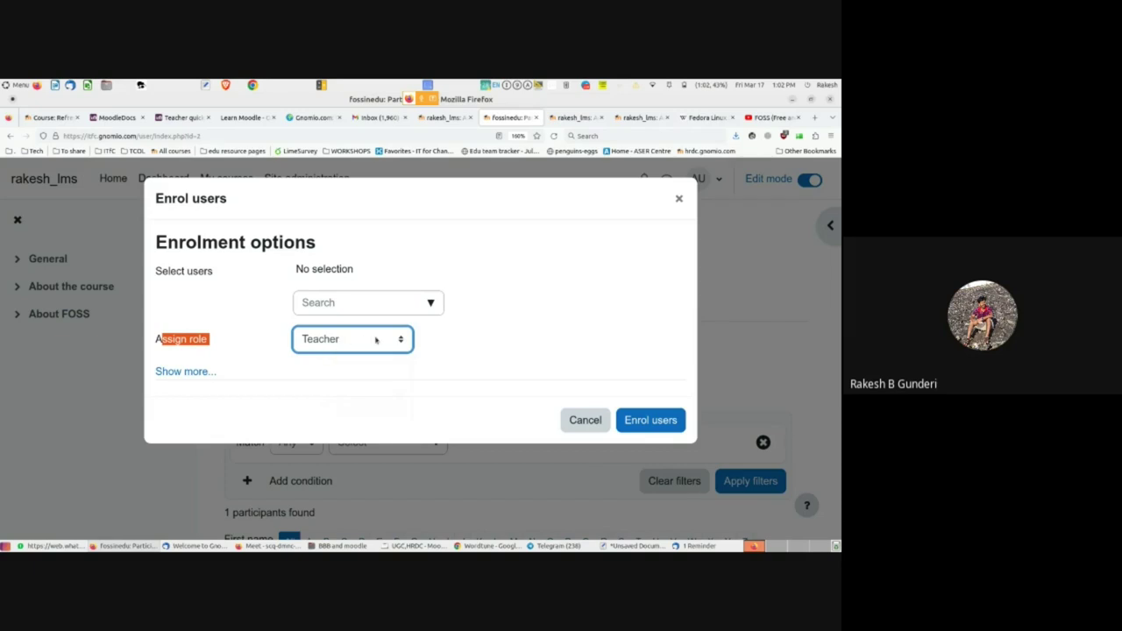
pyautogui.click(379, 339)
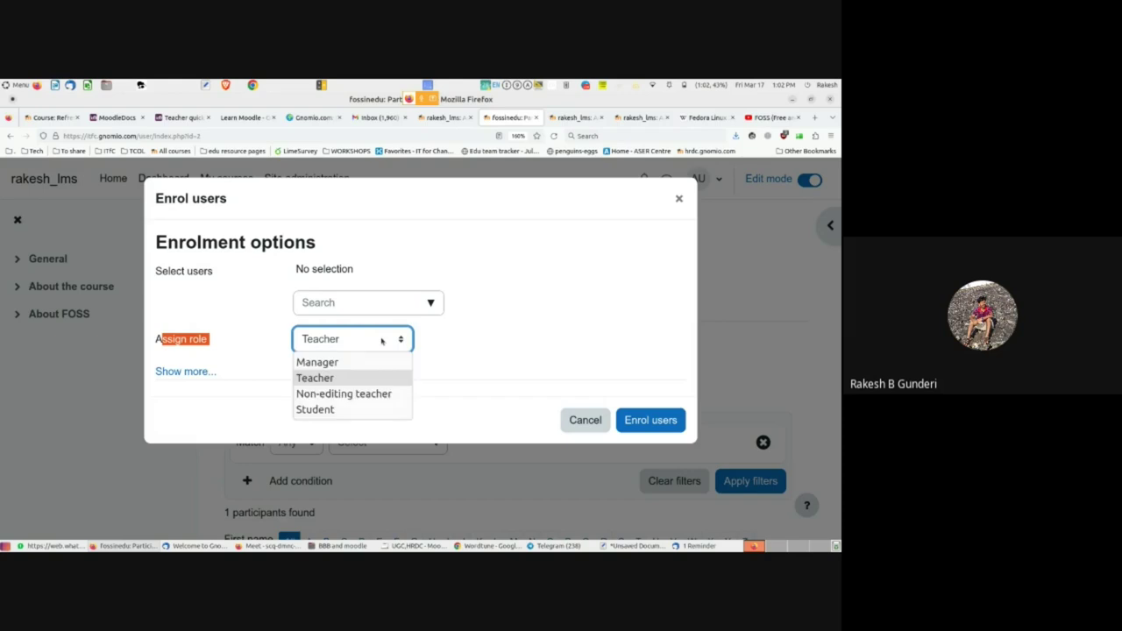
pyautogui.click(322, 350)
pyautogui.click(430, 302)
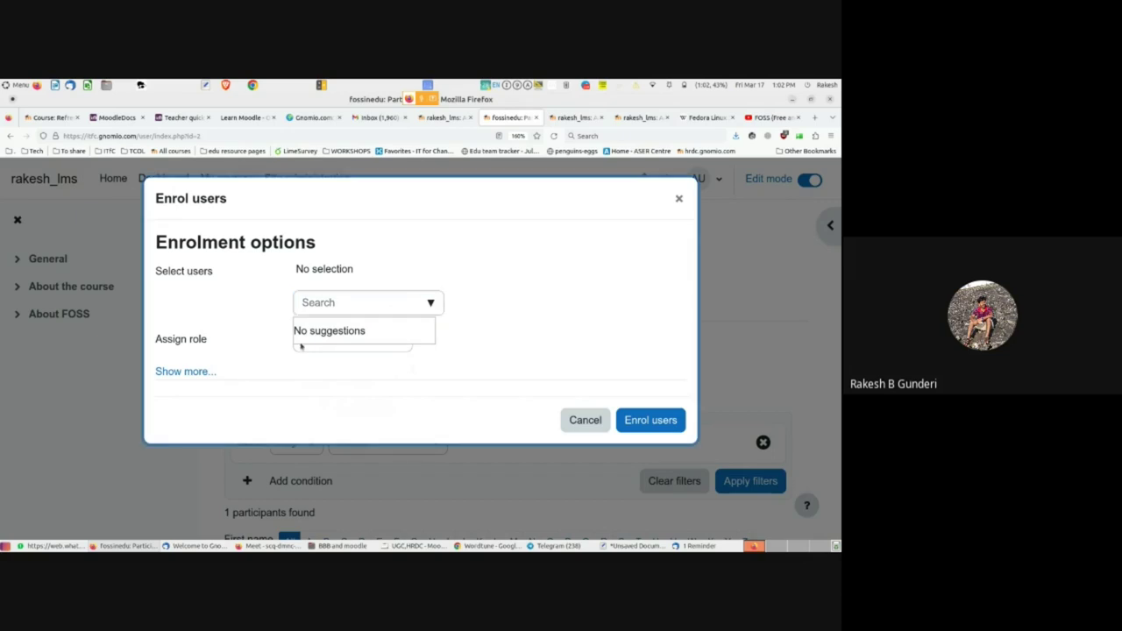
pyautogui.click(376, 347)
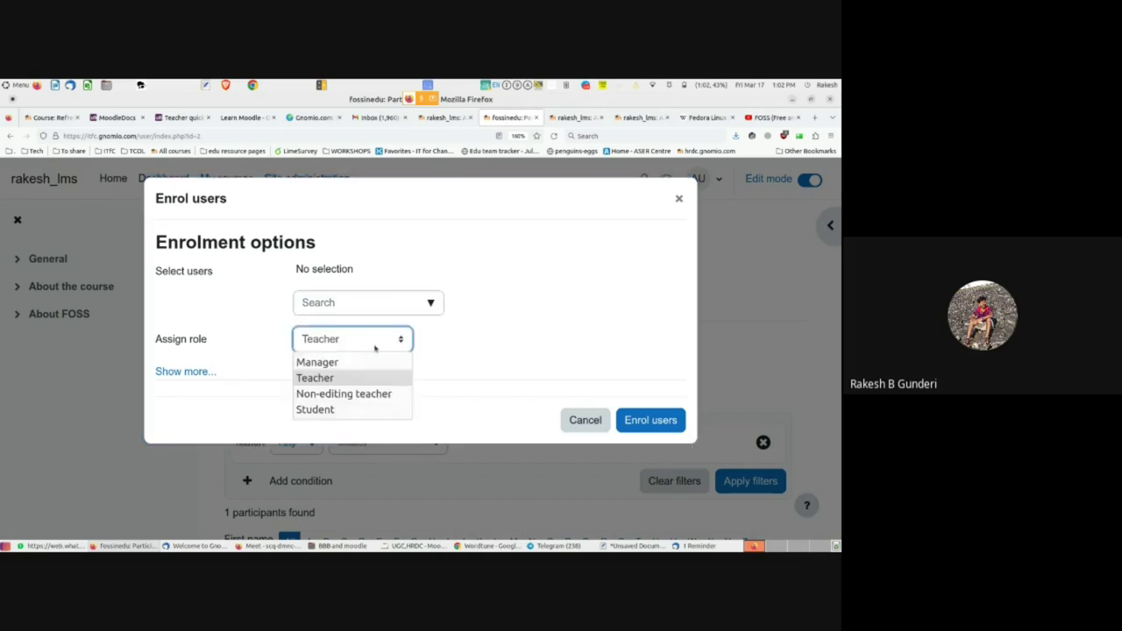
pyautogui.click(315, 409)
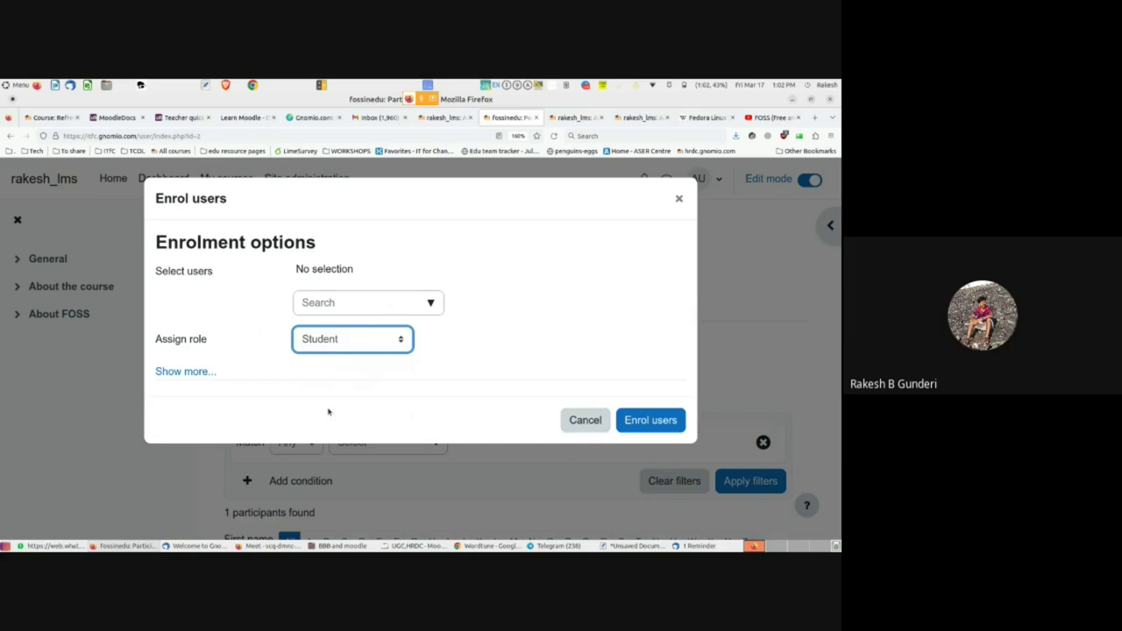
pyautogui.click(395, 346)
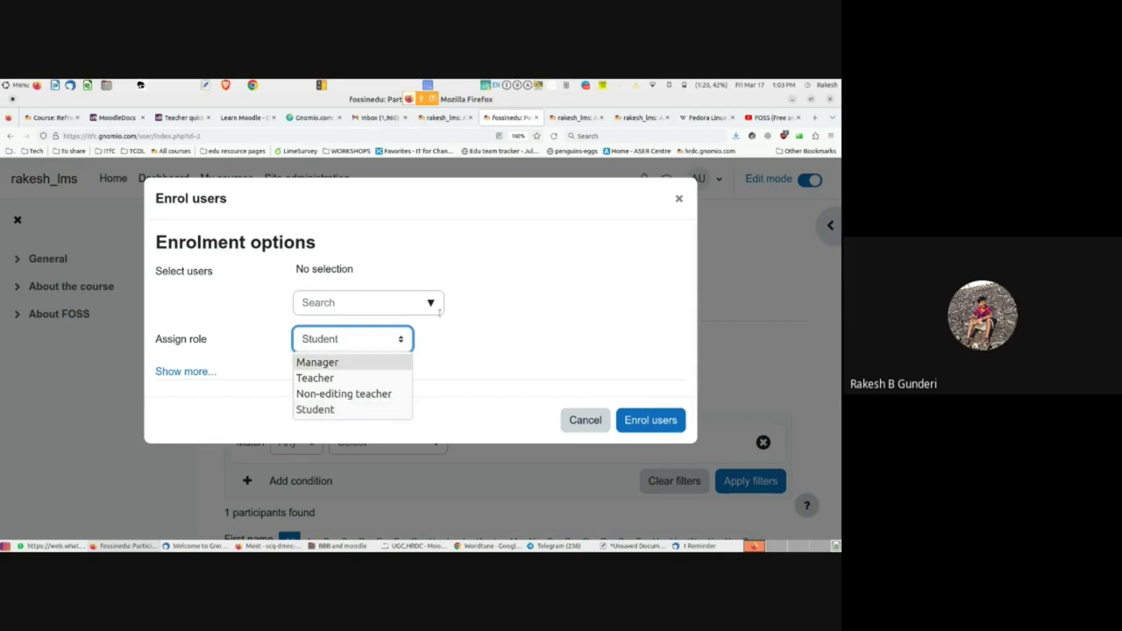
pyautogui.click(431, 303)
pyautogui.click(430, 302)
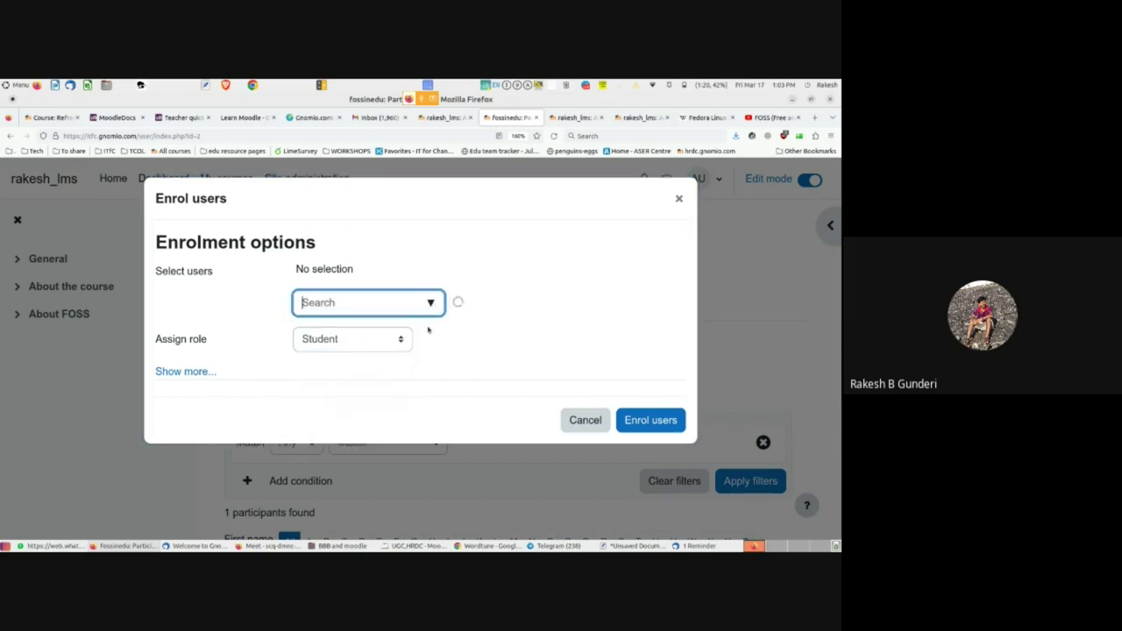
pyautogui.click(321, 343)
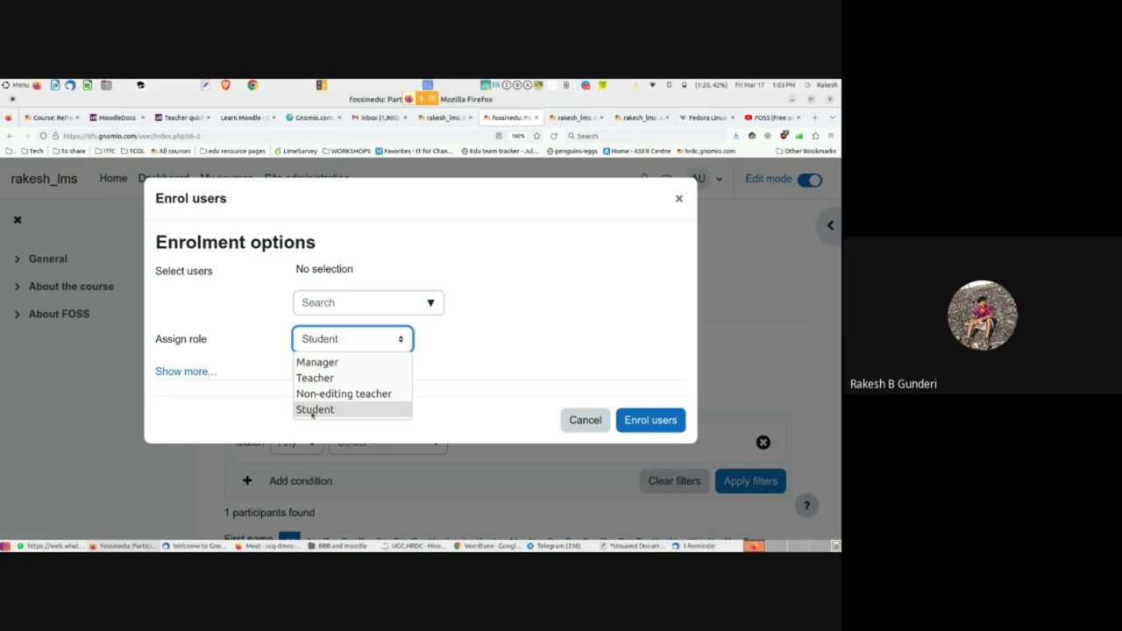
pyautogui.click(312, 410)
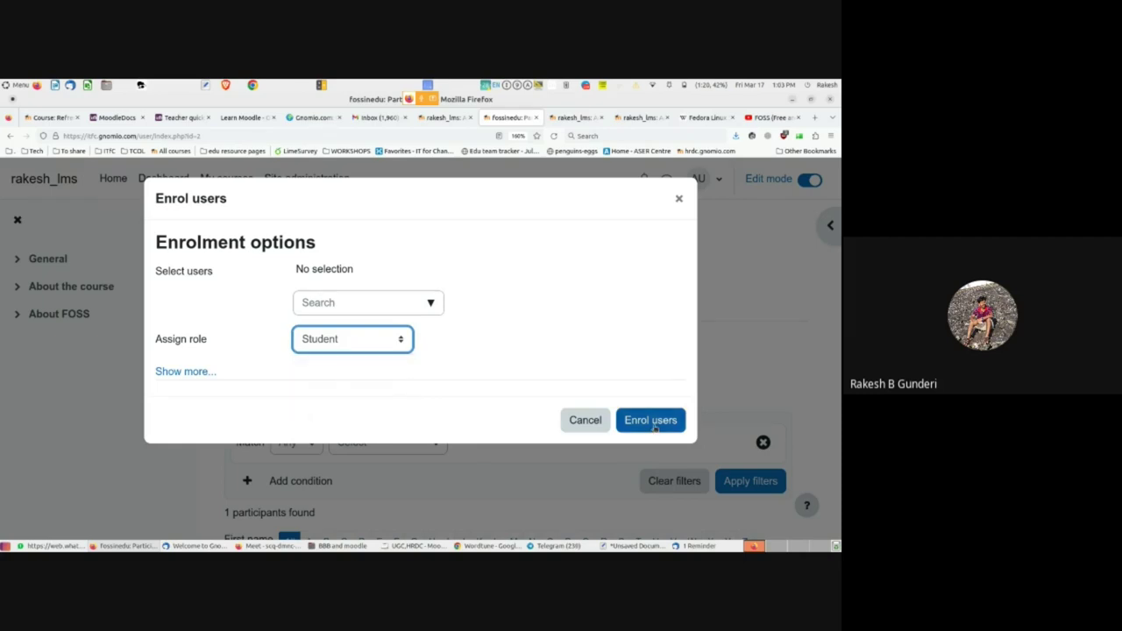
pyautogui.click(583, 421)
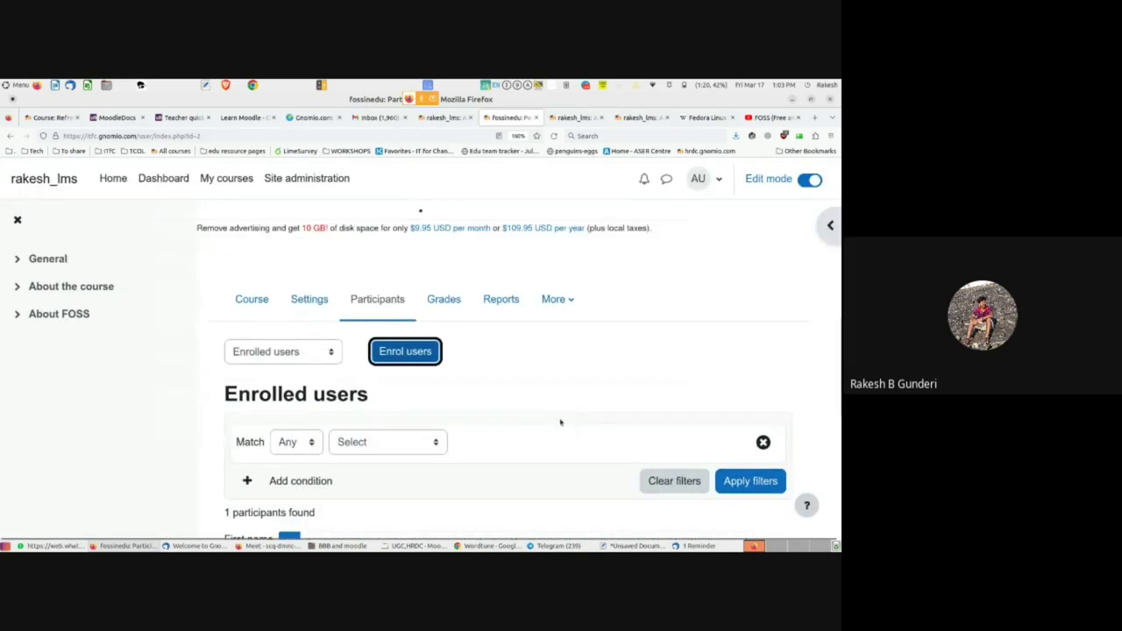
# - Return to the FOSS in Education course page, briefly visit the Meet call, and dismiss the presenting popup
pyautogui.click(252, 302)
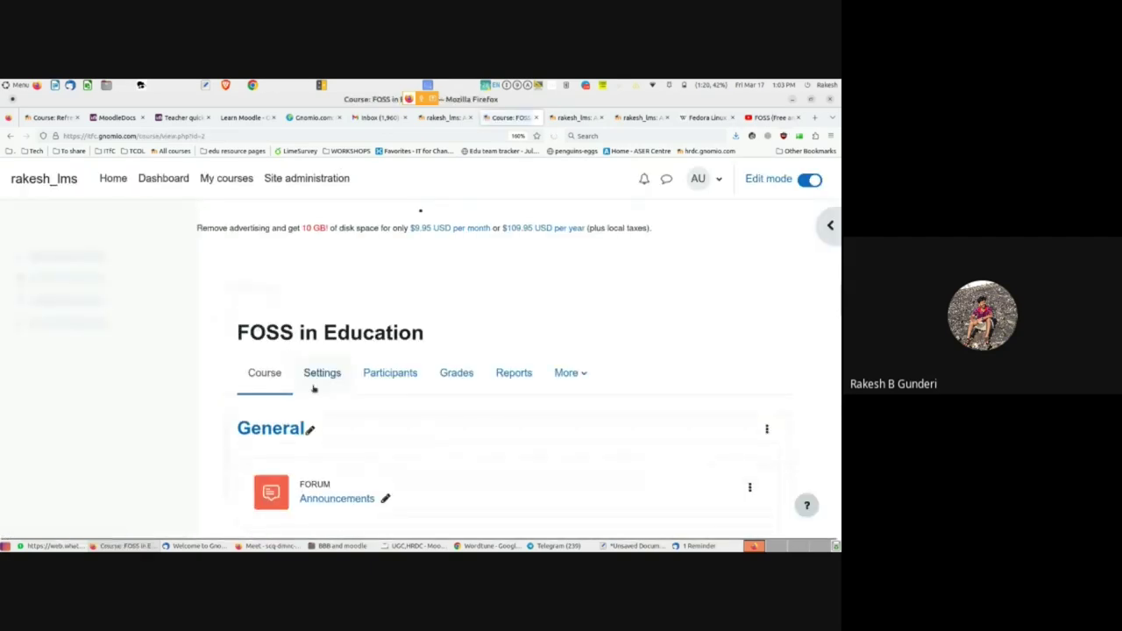
pyautogui.scroll(-3, 420, 434)
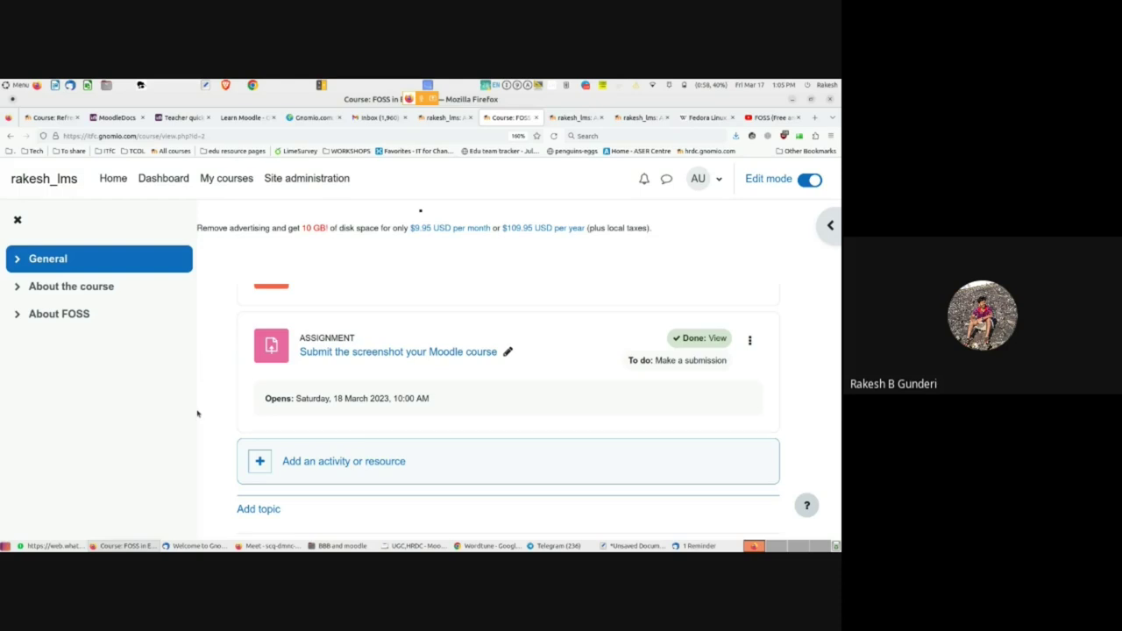
pyautogui.moveTo(266, 545)
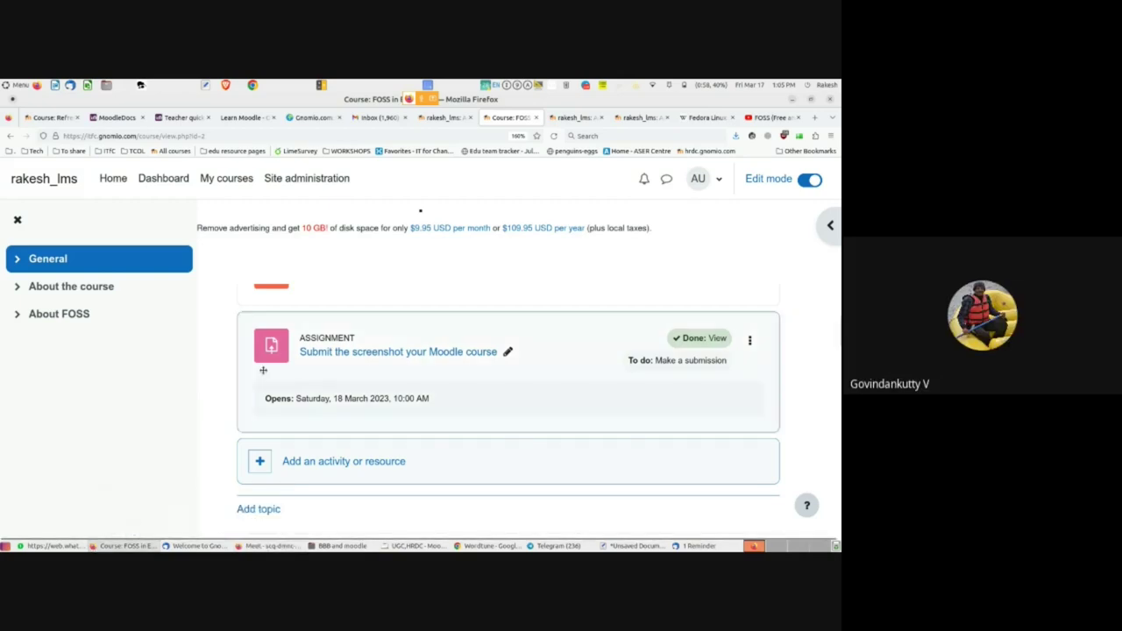
pyautogui.click(237, 515)
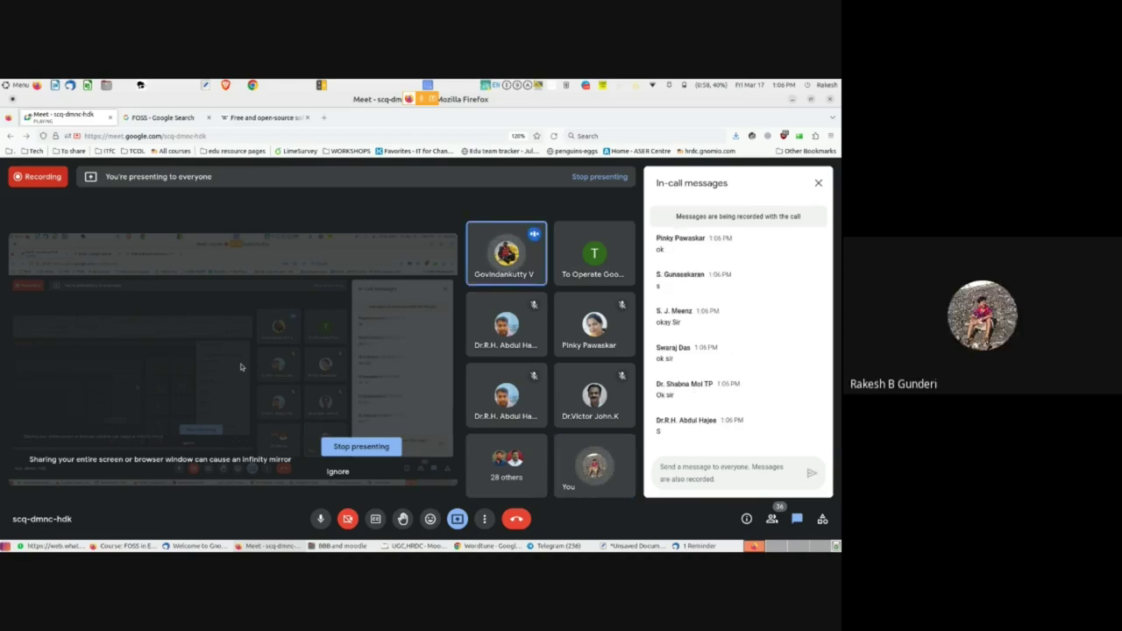
pyautogui.hotkey('alt', 'Tab')
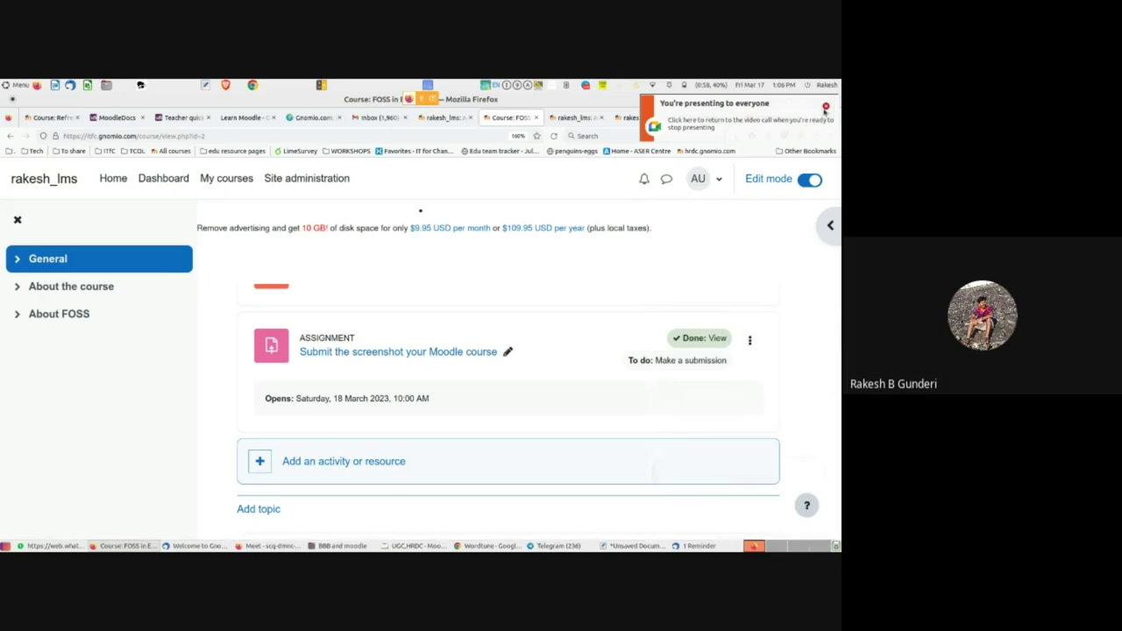
pyautogui.click(825, 107)
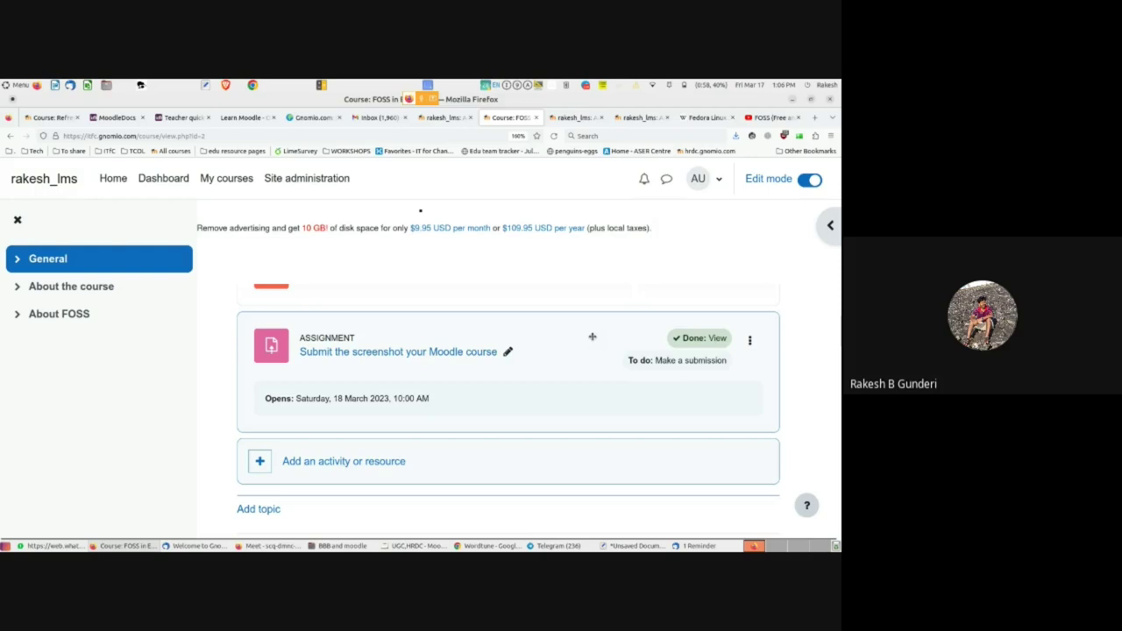
# - Open the 'Add an activity or resource' chooser at the end of the General section
pyautogui.scroll(5, 593, 338)
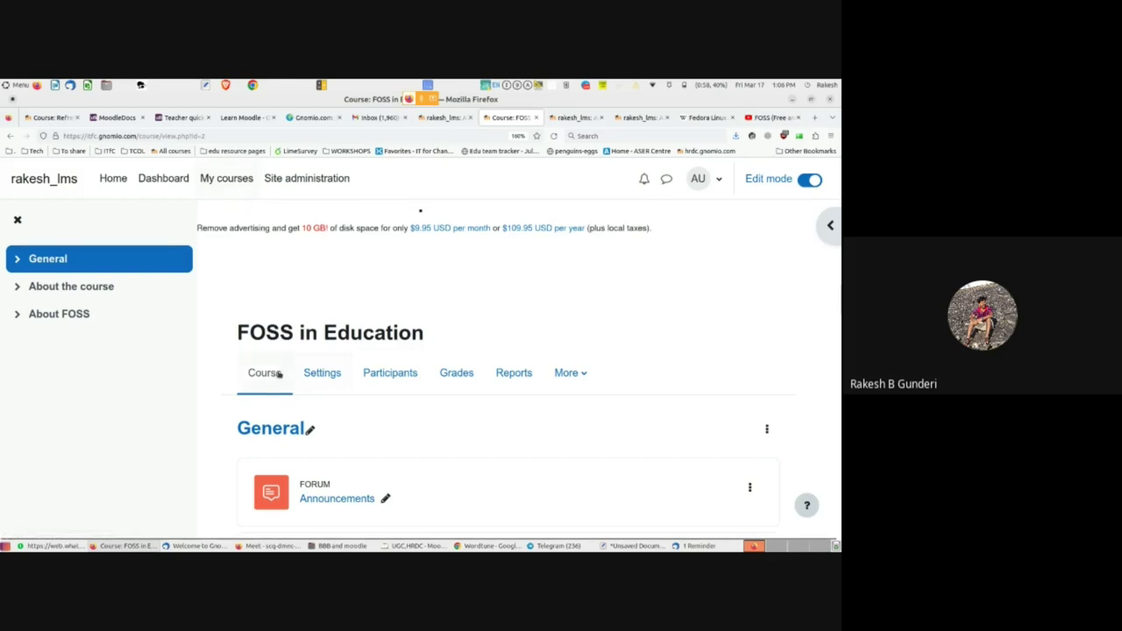
pyautogui.scroll(-8, 280, 377)
pyautogui.scroll(2, 293, 381)
pyautogui.scroll(-4, 450, 359)
pyautogui.scroll(3, 344, 351)
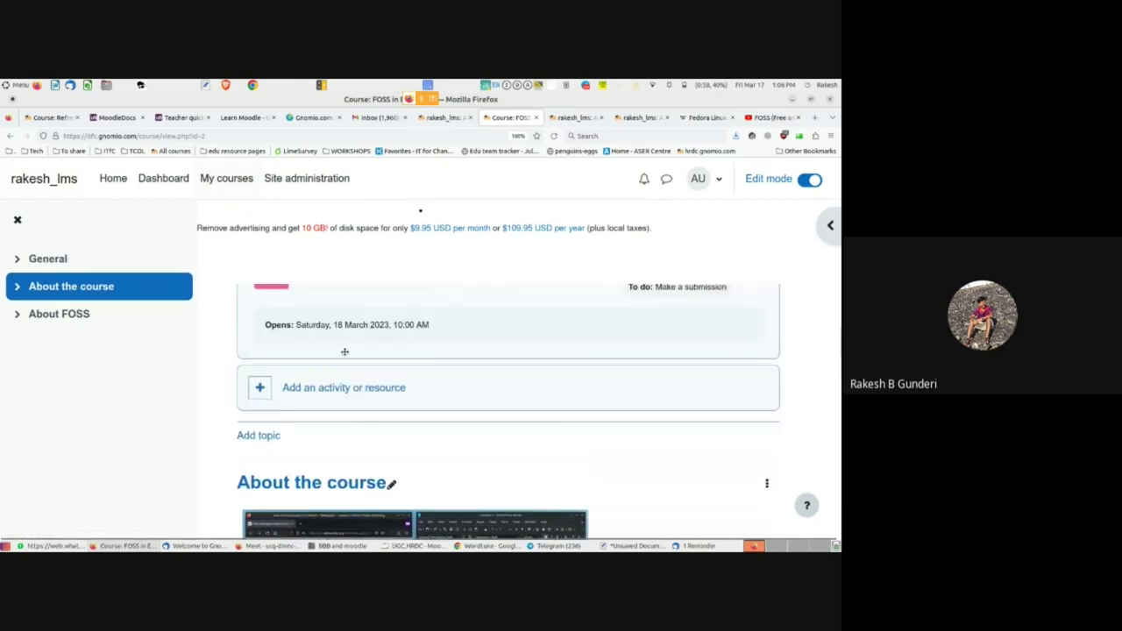
pyautogui.click(343, 390)
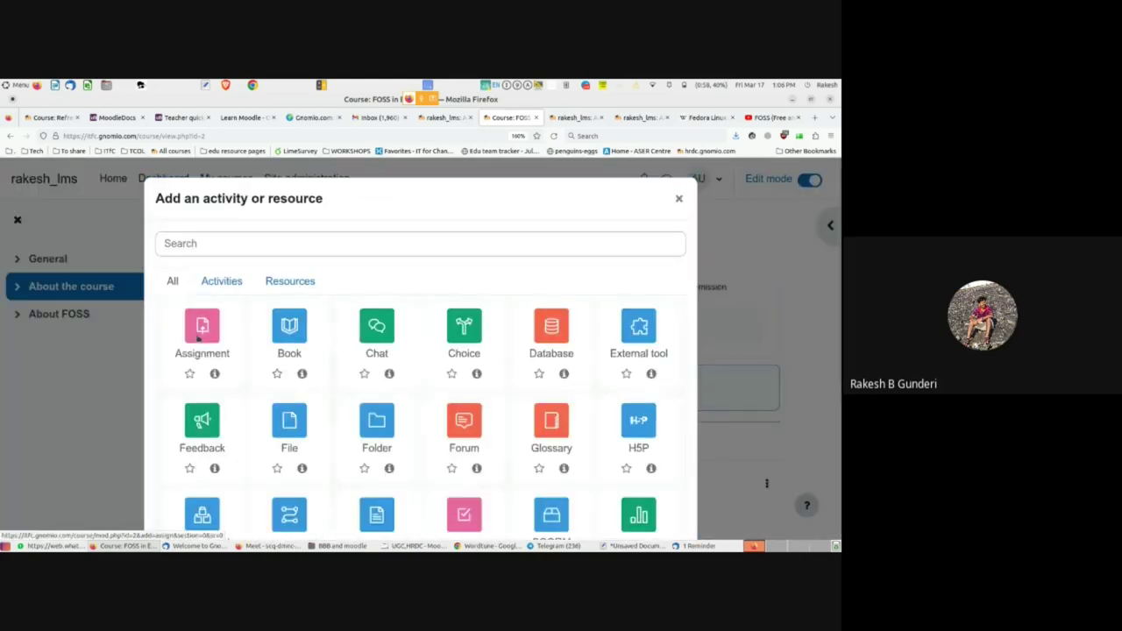
pyautogui.click(200, 335)
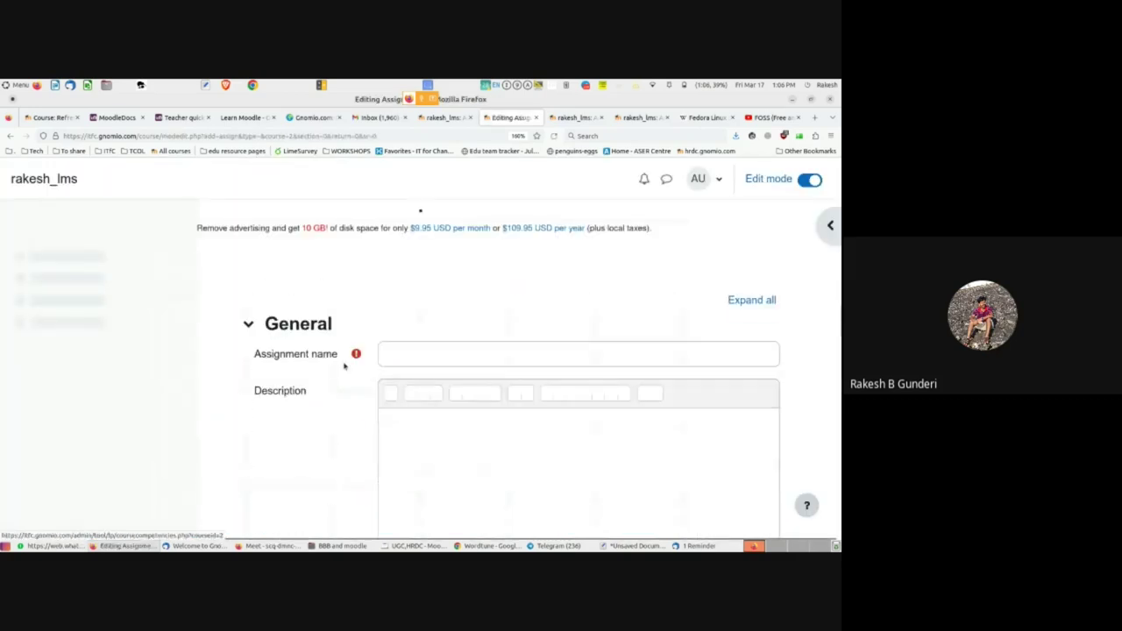
pyautogui.click(408, 354)
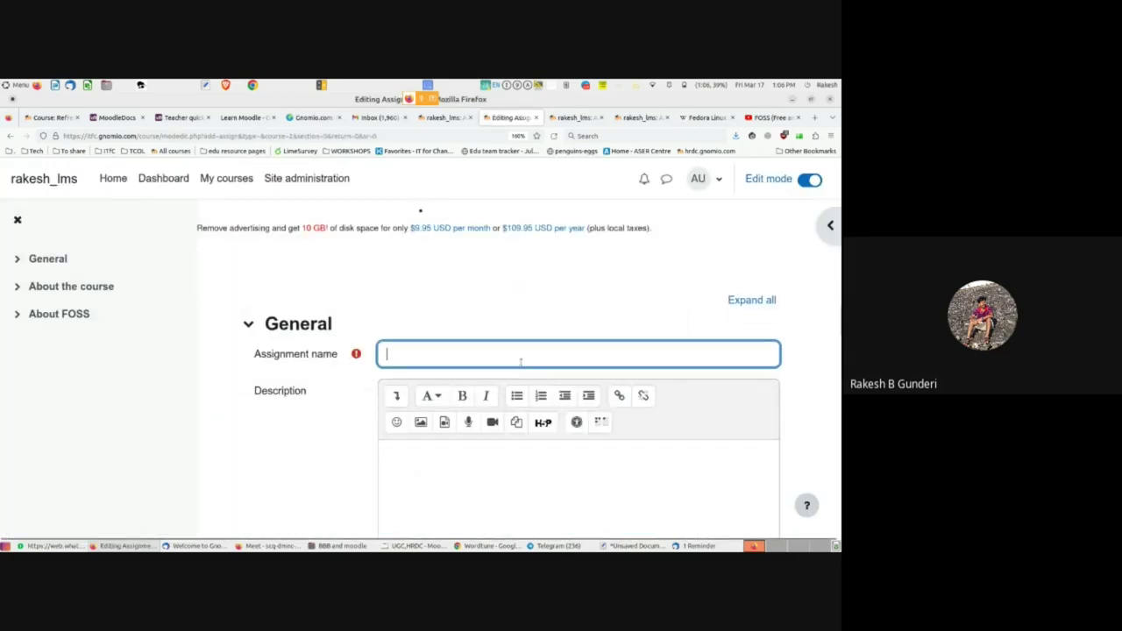
pyautogui.scroll(-3, 620, 350)
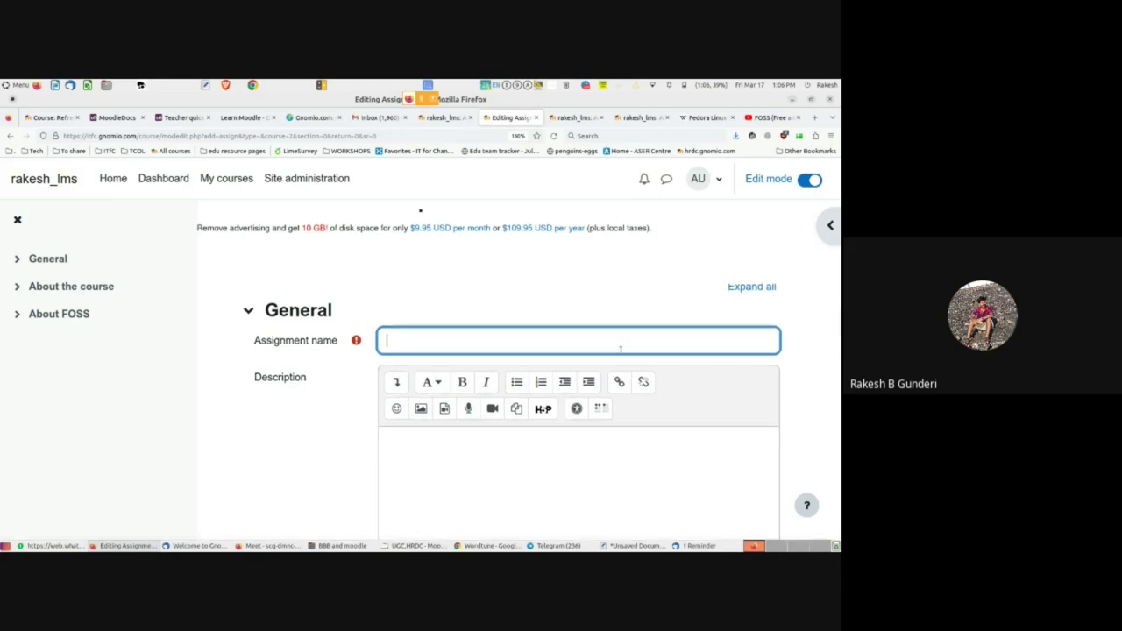
pyautogui.click(440, 331)
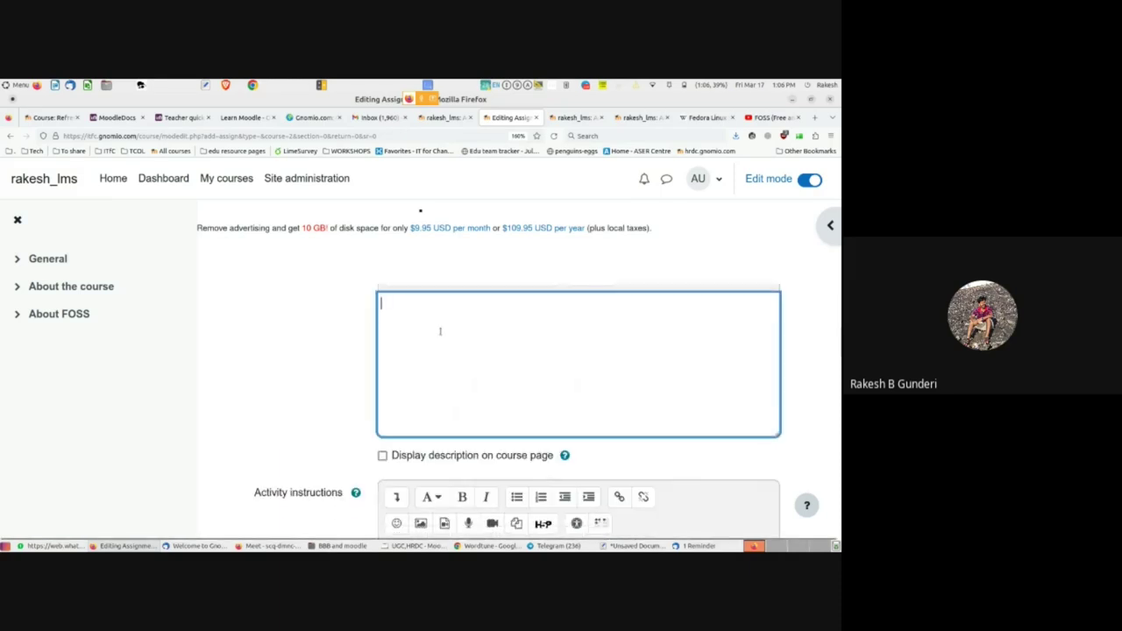
pyautogui.scroll(-8, 440, 331)
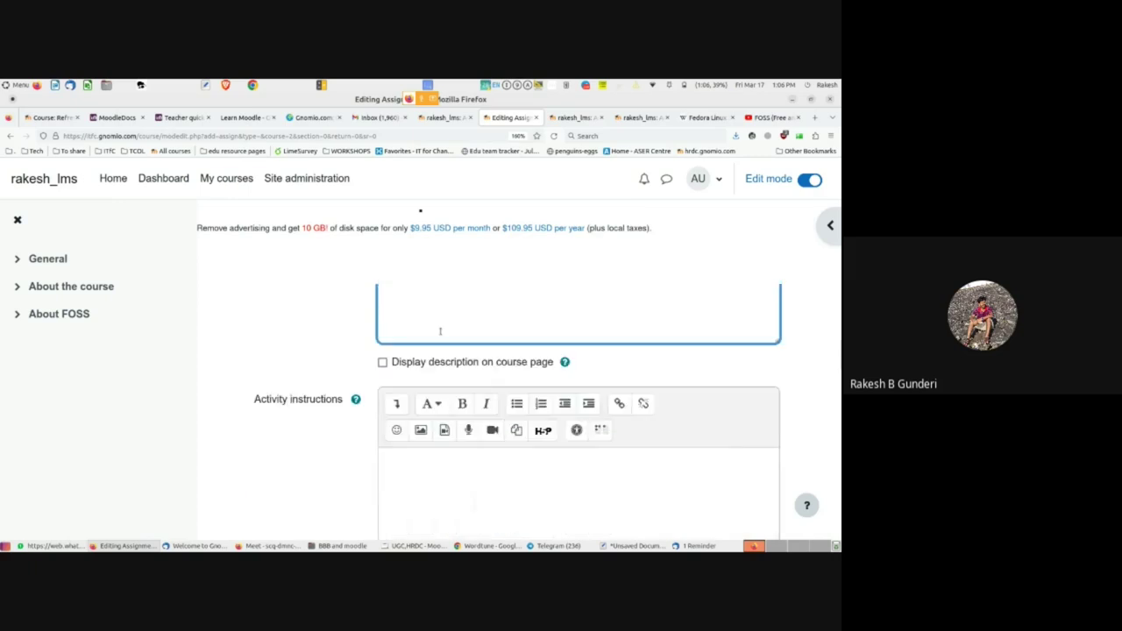
pyautogui.scroll(3, 440, 332)
pyautogui.scroll(-4, 440, 331)
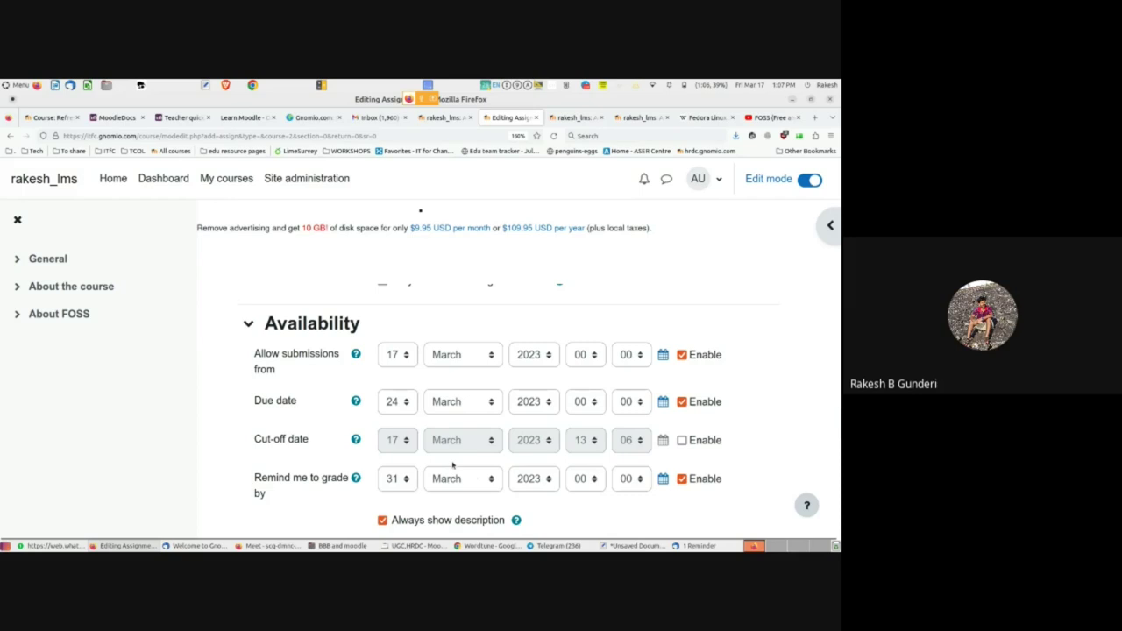
pyautogui.scroll(-2, 572, 451)
# - Disable the Allow submissions from, Due date and Remind me to grade by dates
pyautogui.scroll(2, 681, 421)
pyautogui.click(681, 402)
pyautogui.click(681, 354)
pyautogui.click(681, 478)
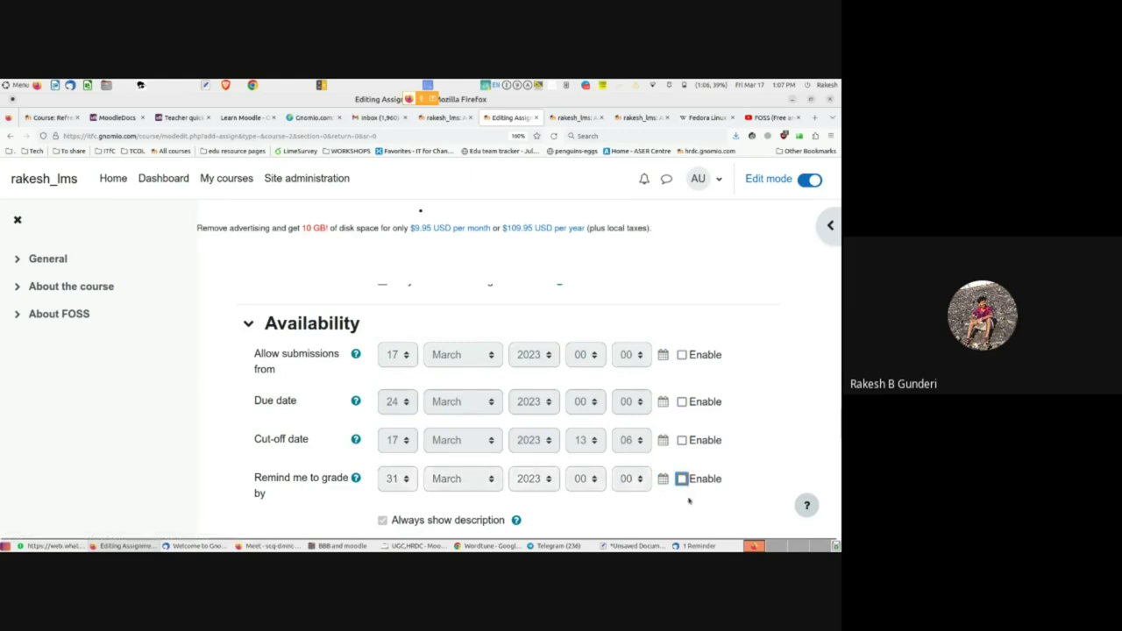
# - Enable Online text alongside File submissions as the assignment's submission types
pyautogui.scroll(-4, 219, 477)
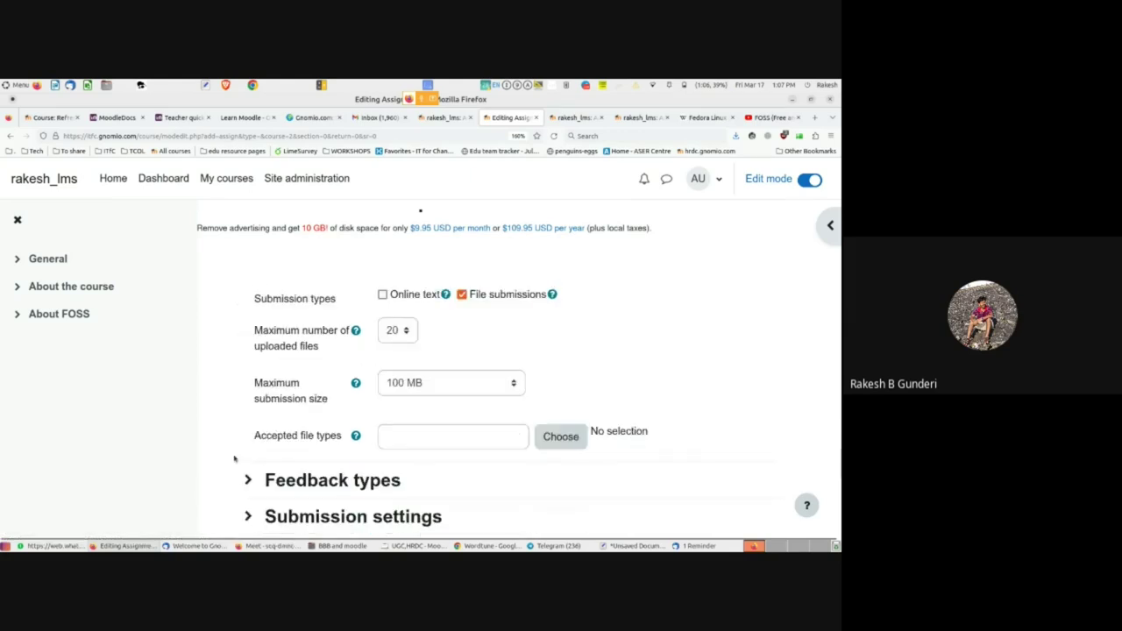
pyautogui.scroll(2, 238, 453)
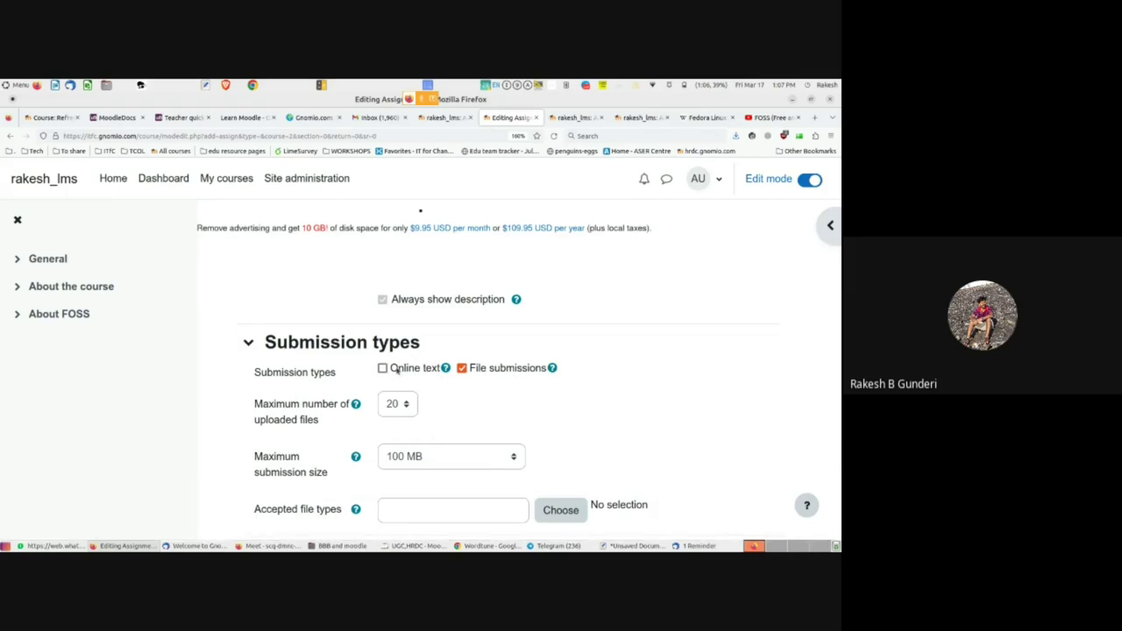
pyautogui.click(388, 373)
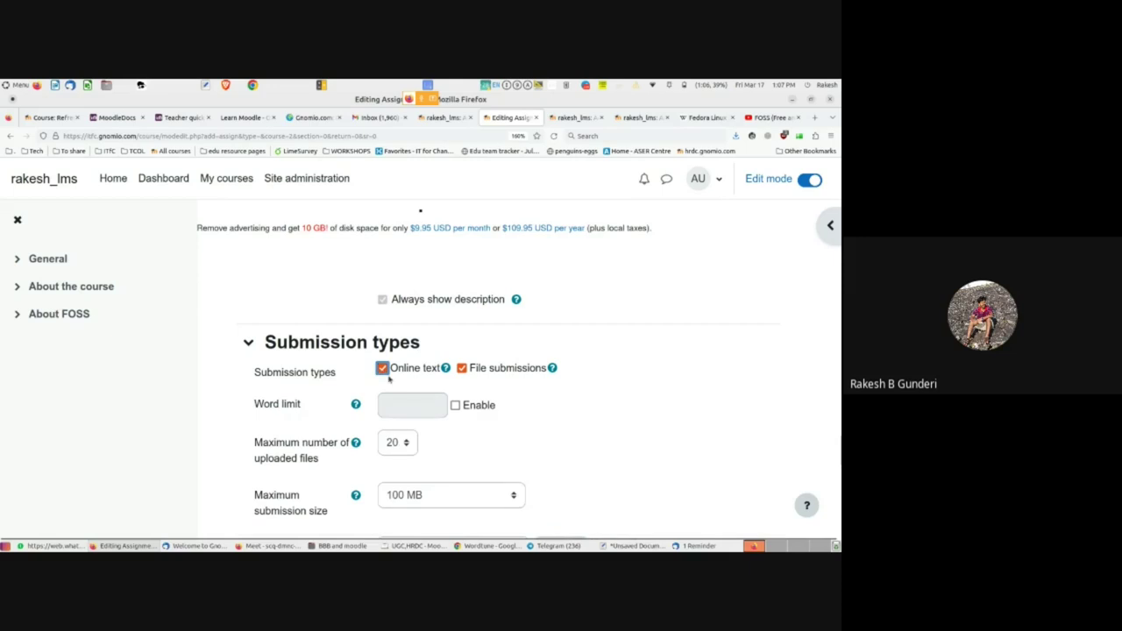
pyautogui.click(383, 369)
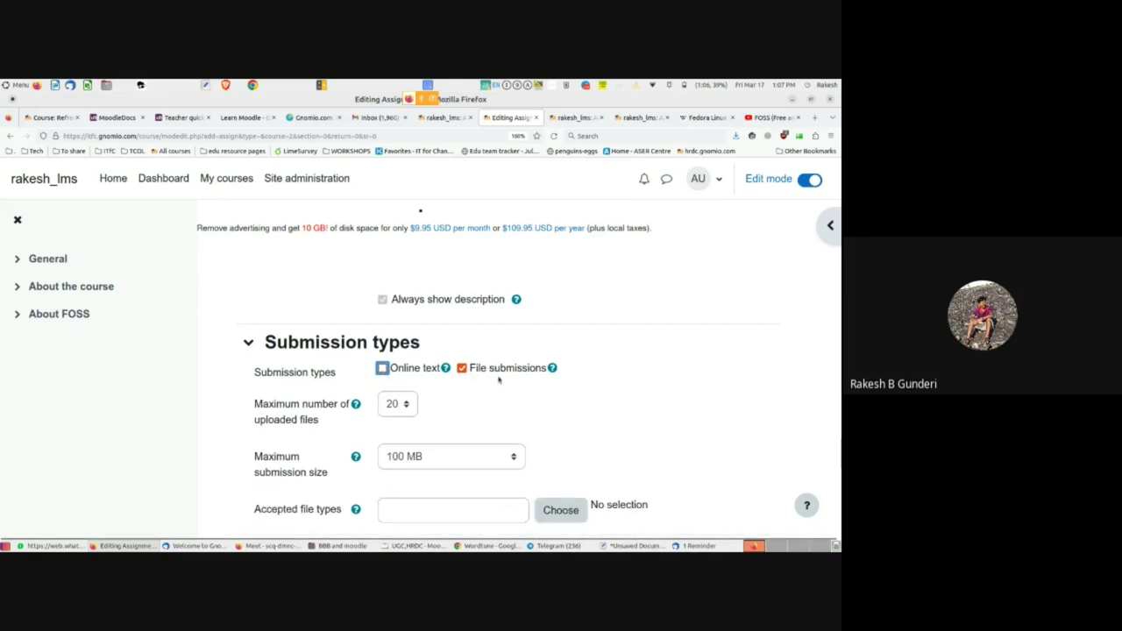
pyautogui.click(393, 368)
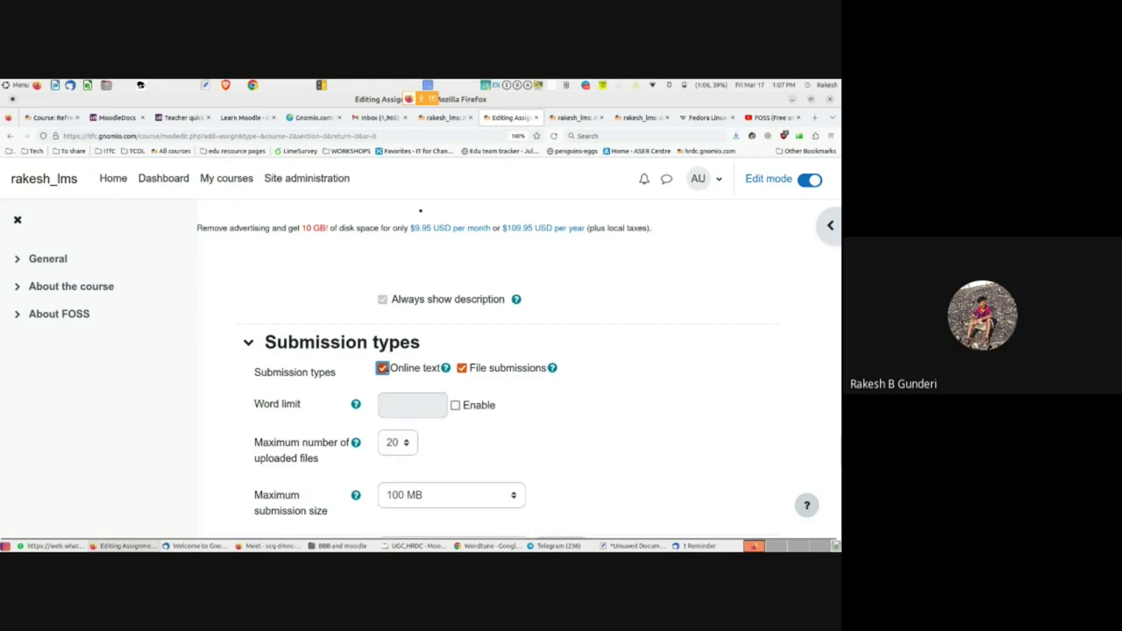
pyautogui.scroll(-5, 449, 412)
pyautogui.scroll(-5, 452, 417)
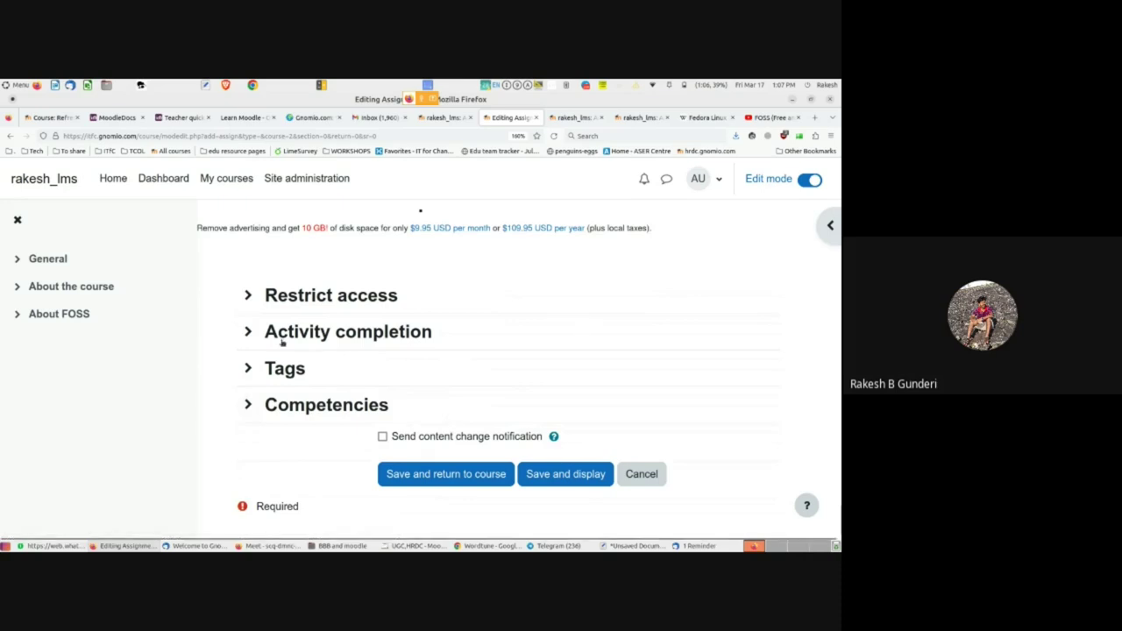
# - Set Completion tracking to 'Show activity as complete when conditions are met', requiring view and submission
pyautogui.click(248, 334)
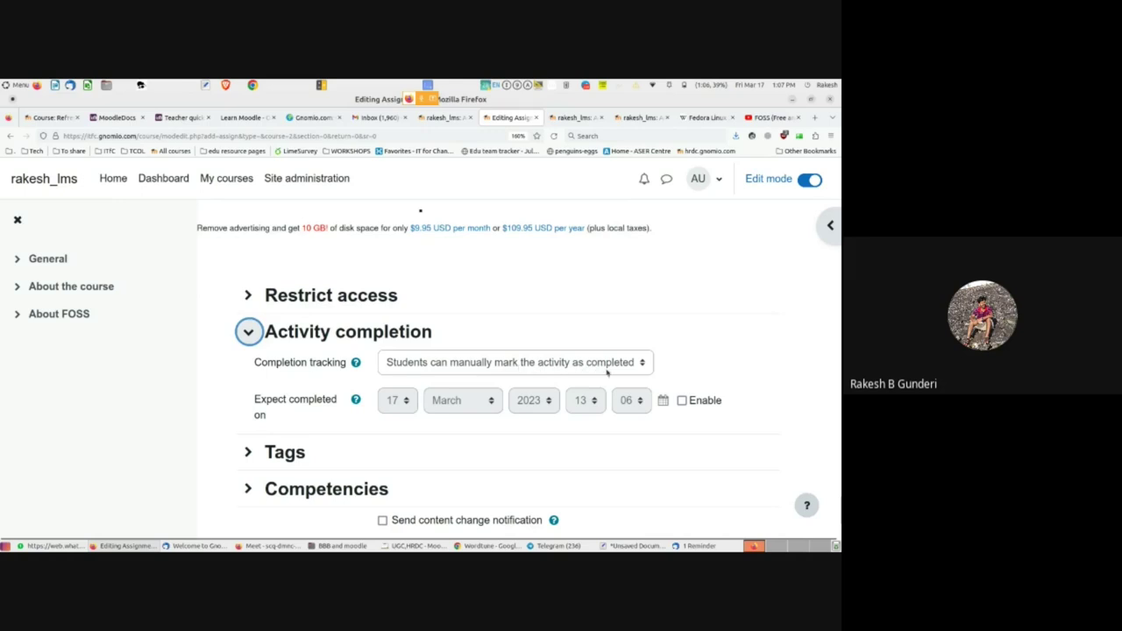
pyautogui.click(605, 369)
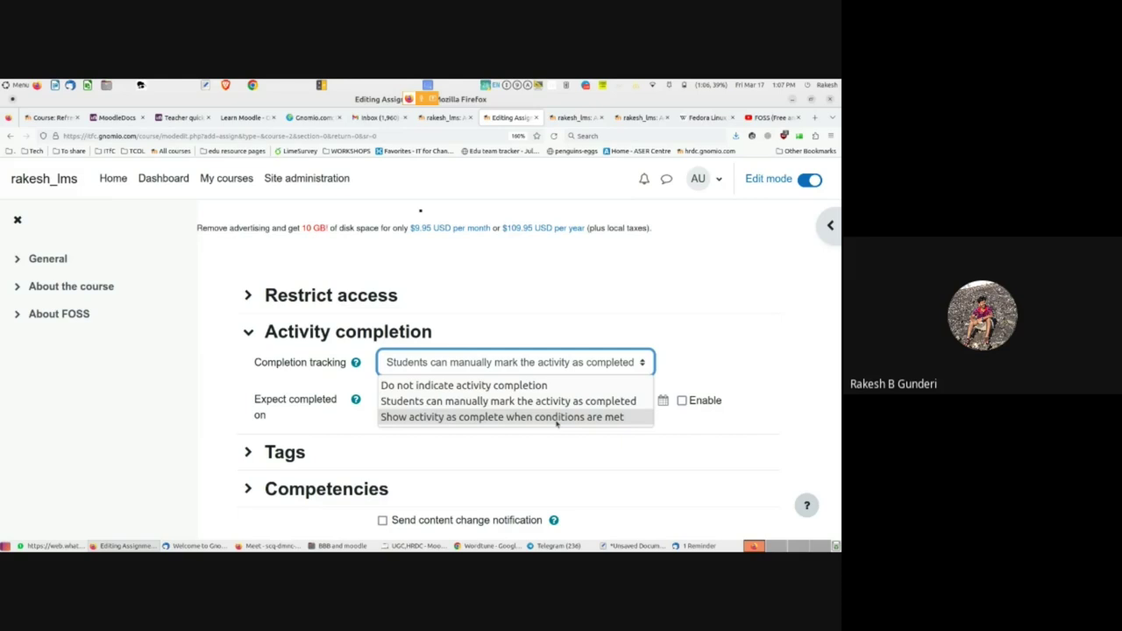
pyautogui.click(556, 419)
pyautogui.scroll(-3, 478, 362)
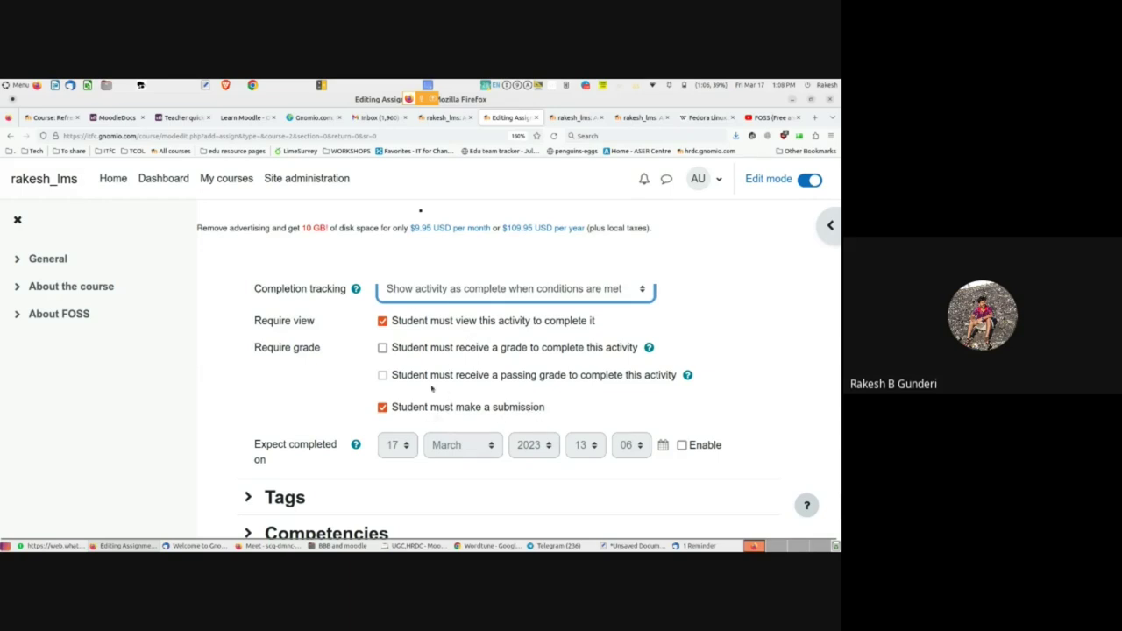
pyautogui.scroll(-1, 353, 449)
pyautogui.scroll(-2, 352, 449)
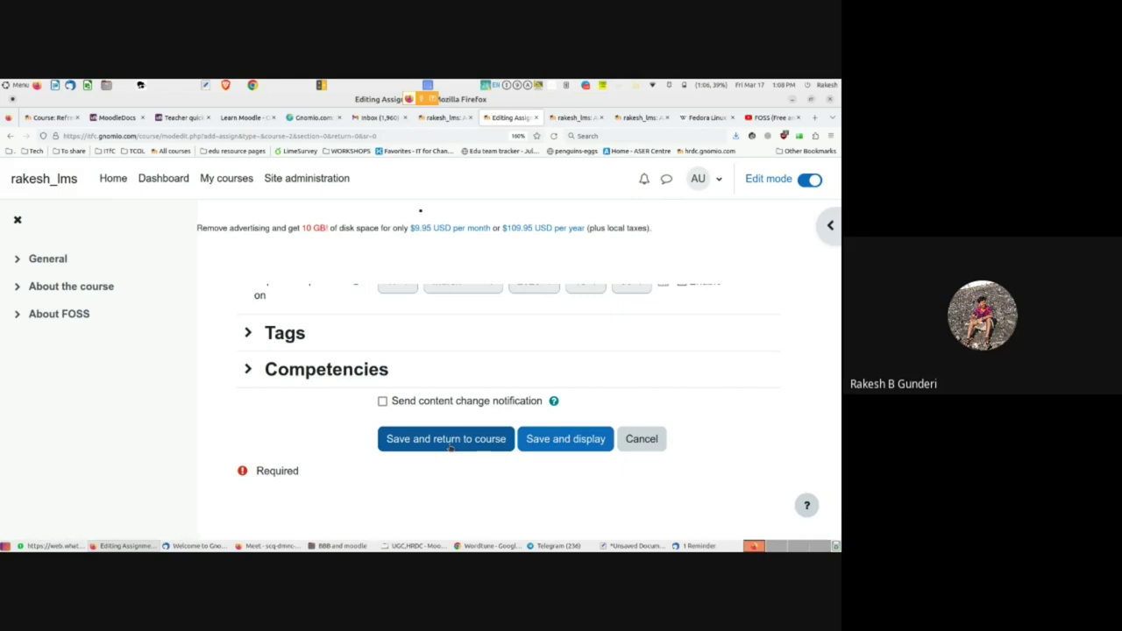
# - Try saving the assignment, which fails for a missing name, then jump to the General section
pyautogui.click(570, 443)
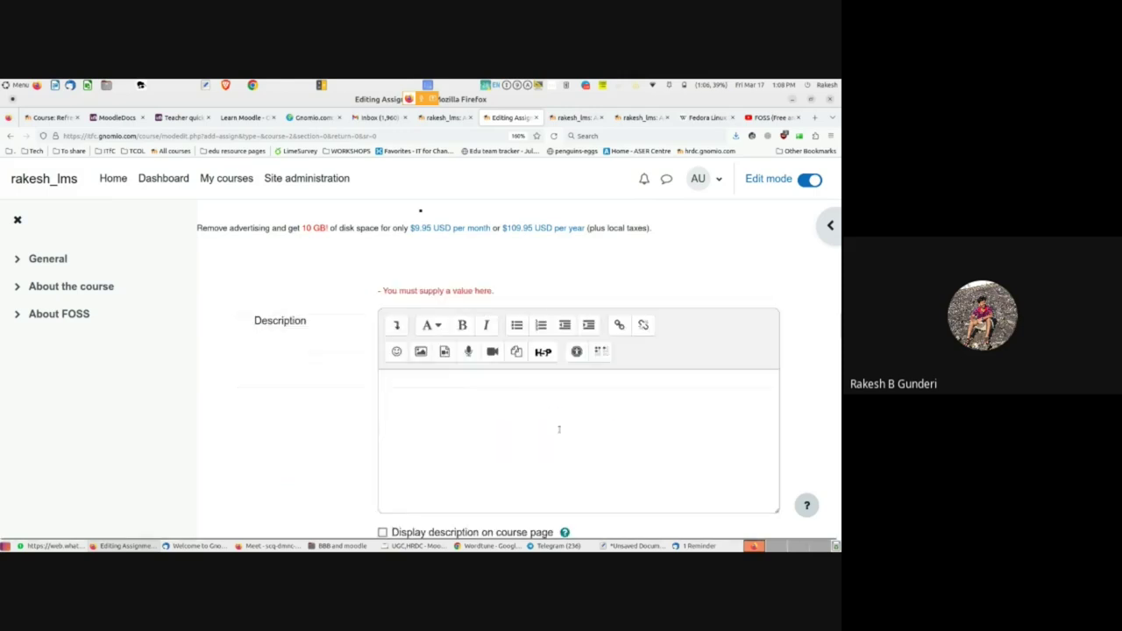
pyautogui.scroll(3, 422, 402)
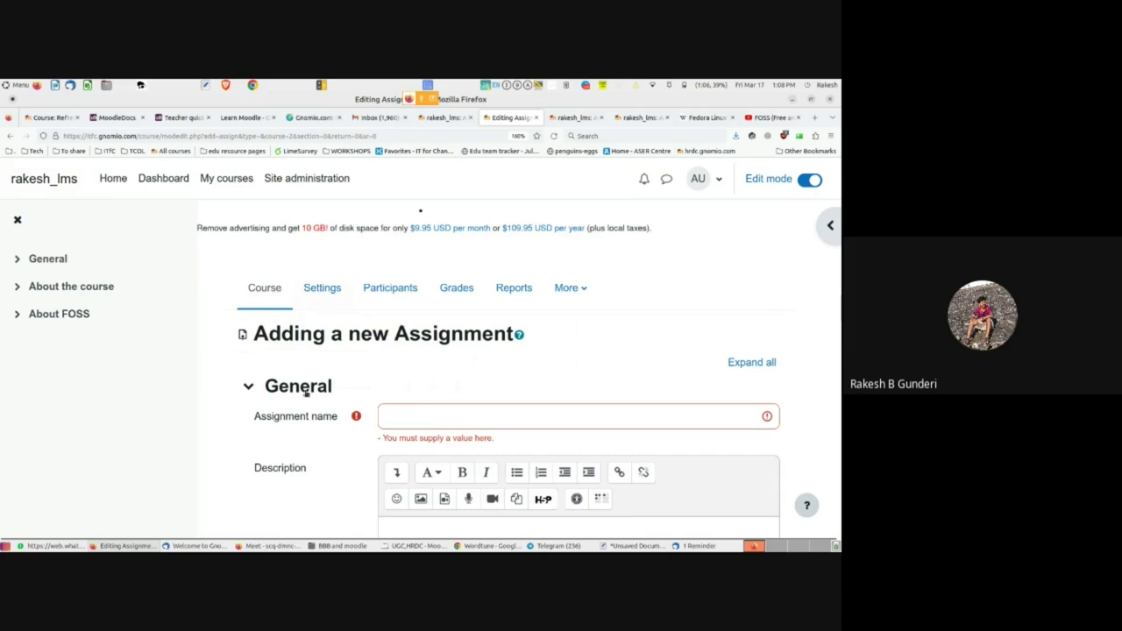
pyautogui.click(38, 261)
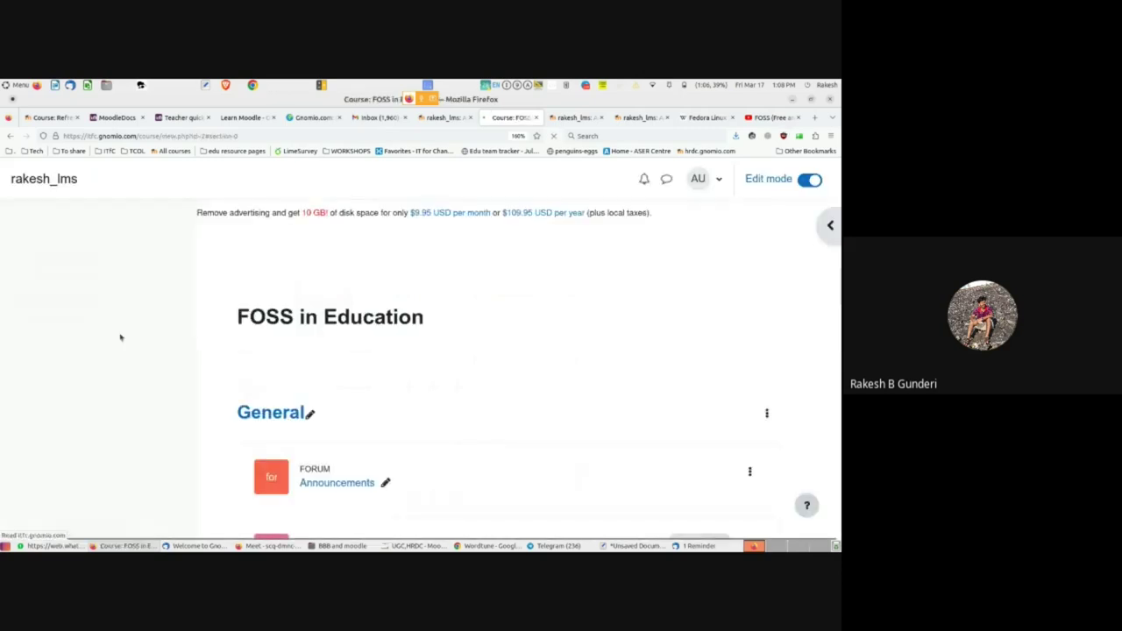
pyautogui.scroll(-2, 333, 389)
# - Open 'Submit the screenshot your Moodle course', check its grading summary, and return to General
pyautogui.click(340, 353)
pyautogui.scroll(-5, 412, 388)
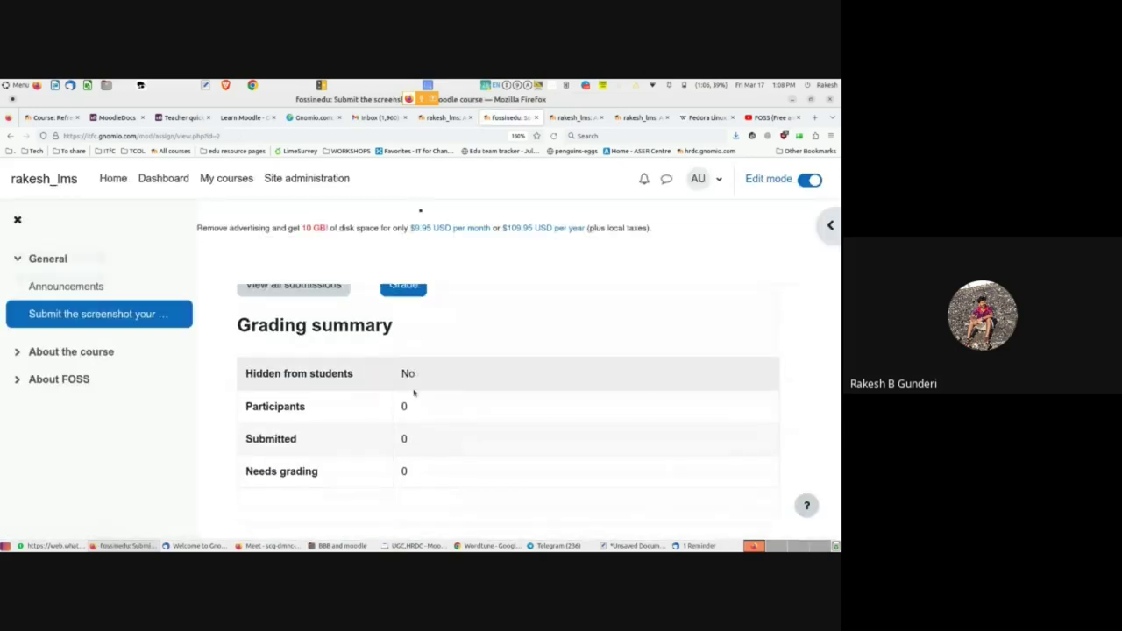
pyautogui.scroll(1, 409, 394)
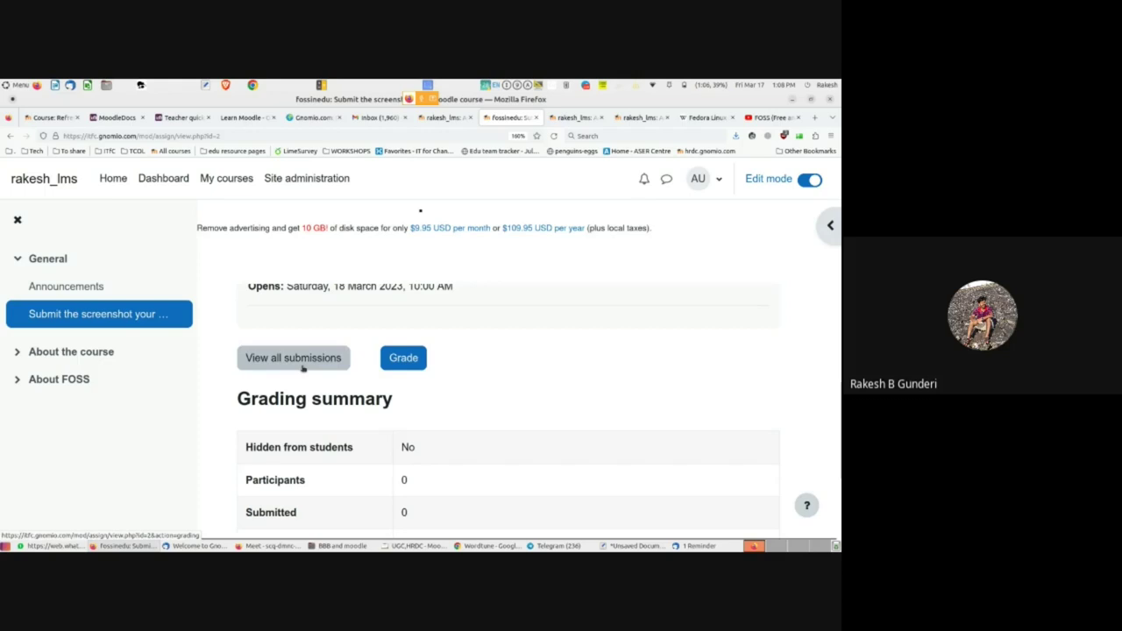
pyautogui.scroll(-1, 391, 425)
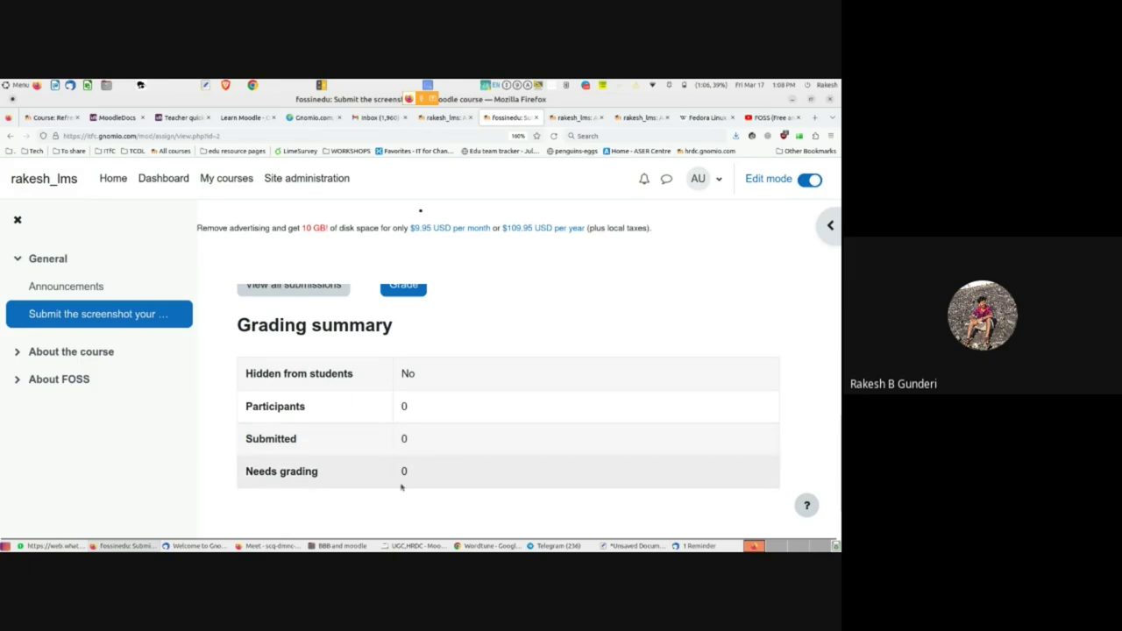
pyautogui.moveTo(401, 471); pyautogui.dragTo(410, 474)
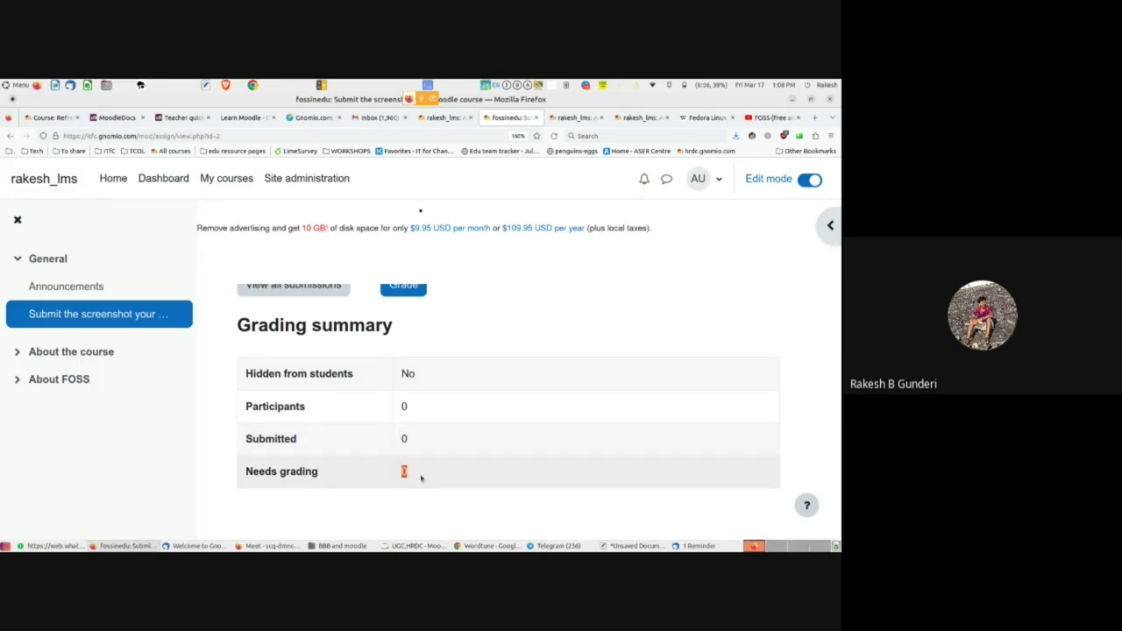
pyautogui.scroll(3, 398, 433)
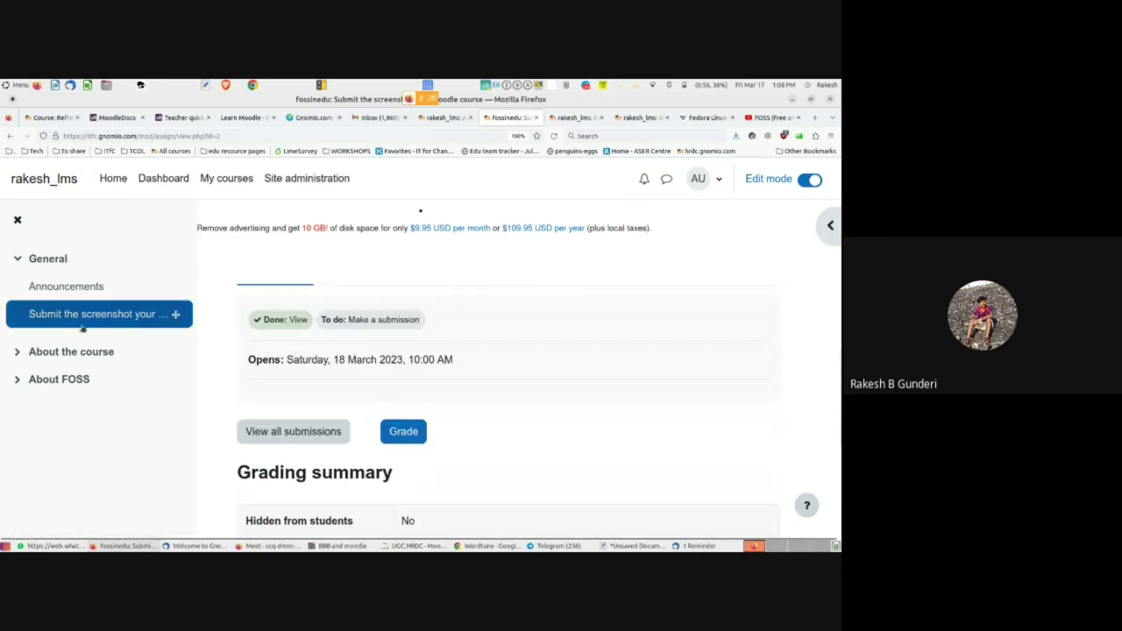
pyautogui.scroll(3, 246, 320)
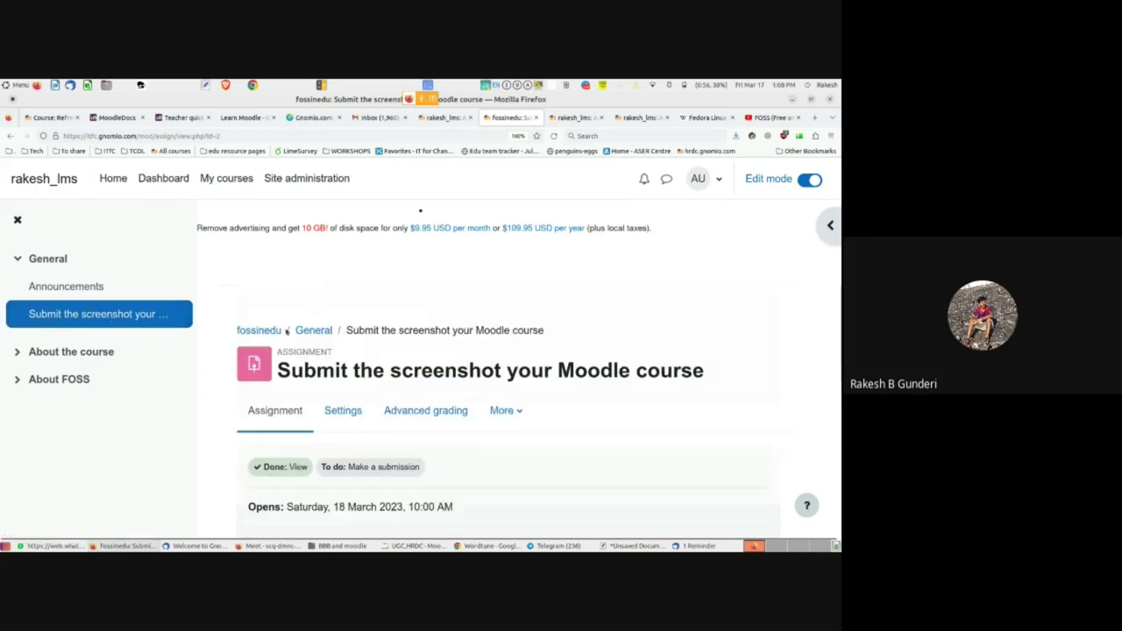
pyautogui.click(312, 329)
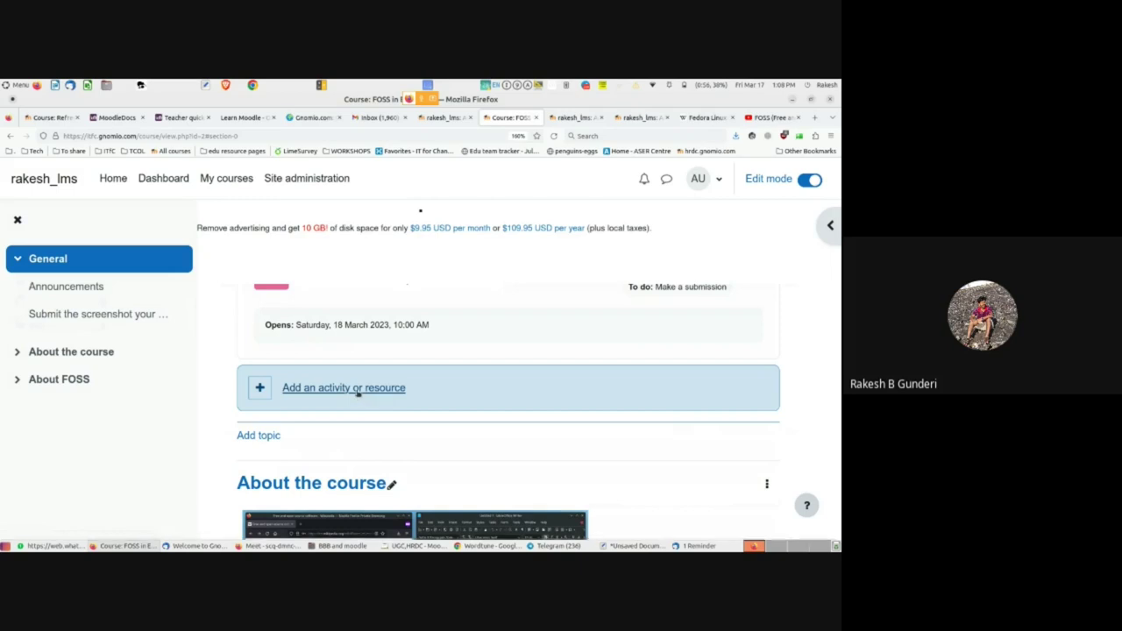
# - Reopen the activity chooser, adjust the browser zoom, and choose the URL resource
pyautogui.click(357, 390)
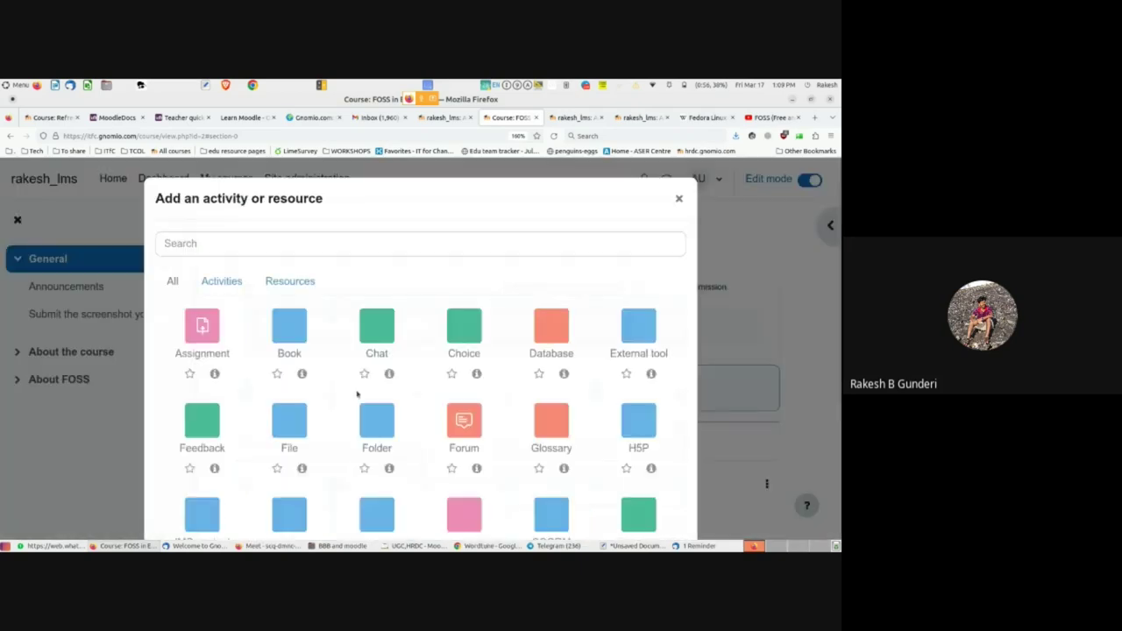
pyautogui.scroll(-2, 356, 394)
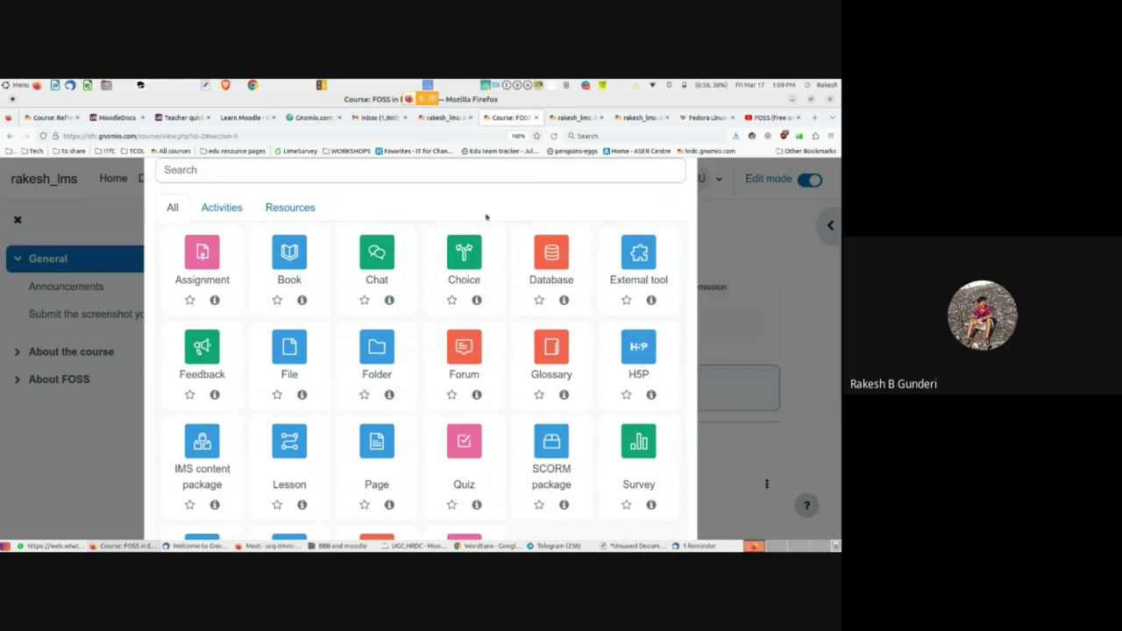
pyautogui.click(517, 138)
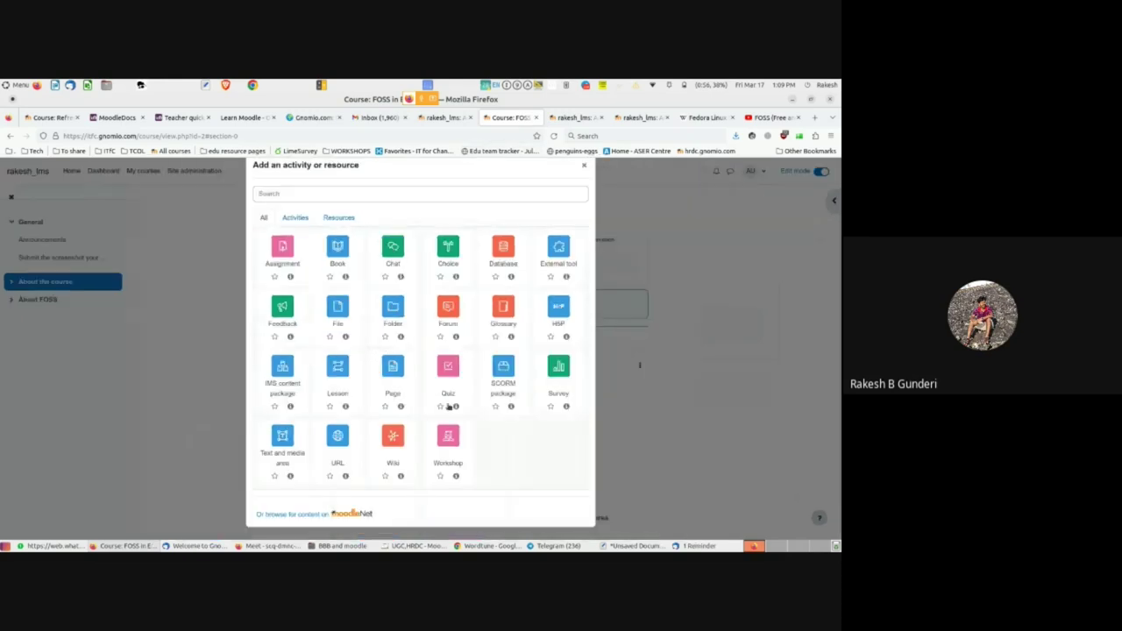
pyautogui.hotkey('ctrl', '+')
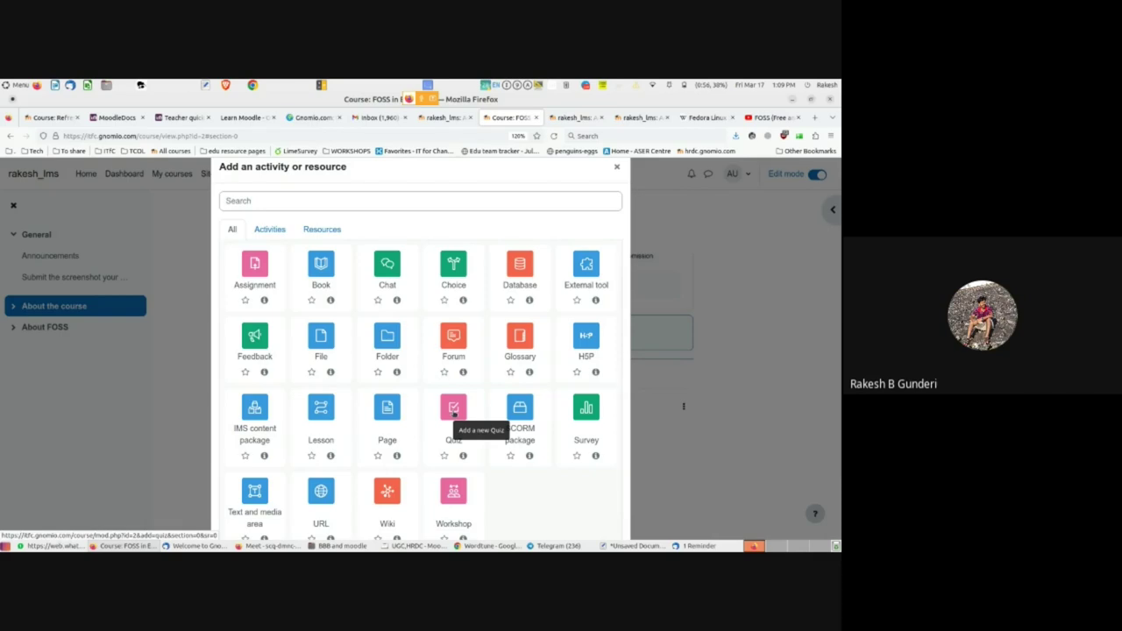
pyautogui.scroll(-1, 333, 495)
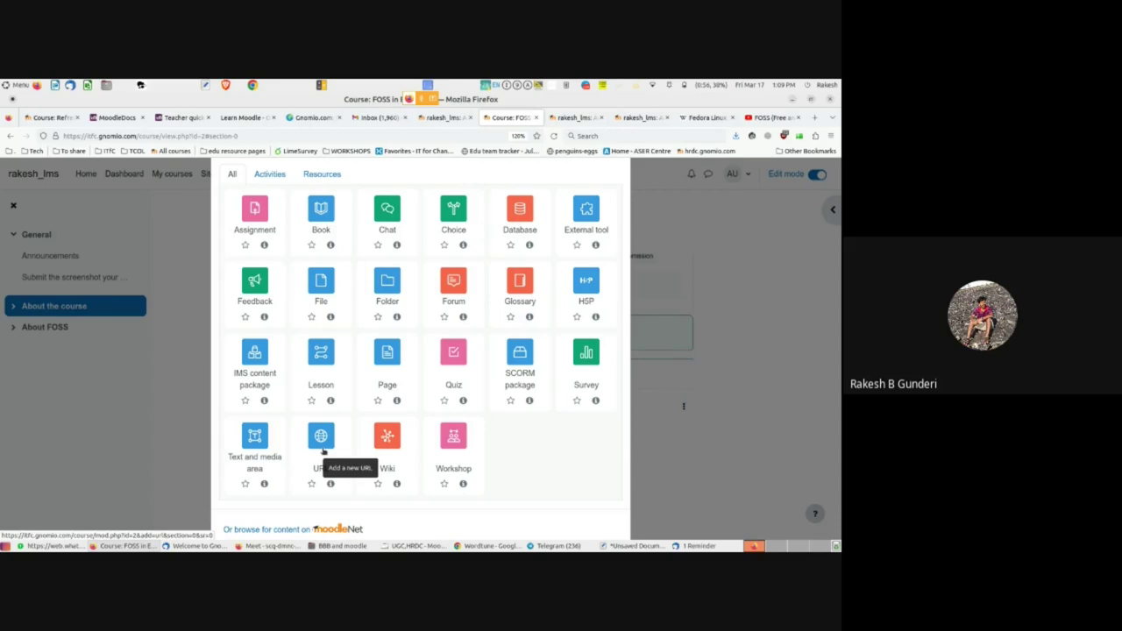
pyautogui.click(322, 450)
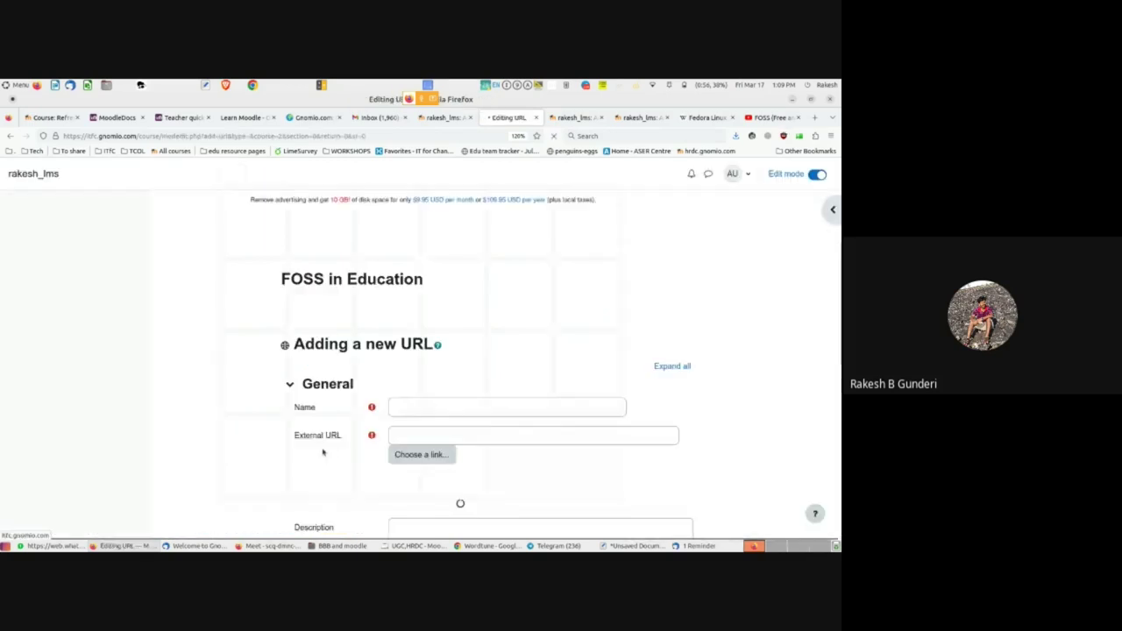
# - Name the new URL resource 'CLick here to opem Moodle handout'
pyautogui.scroll(-1, 323, 450)
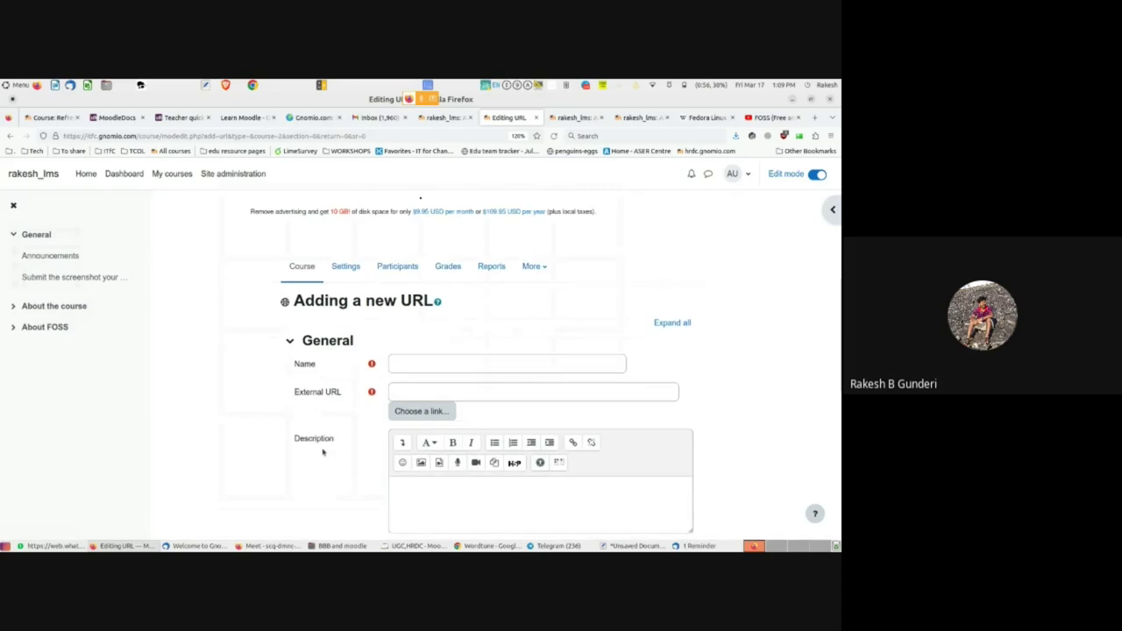
pyautogui.click(414, 365)
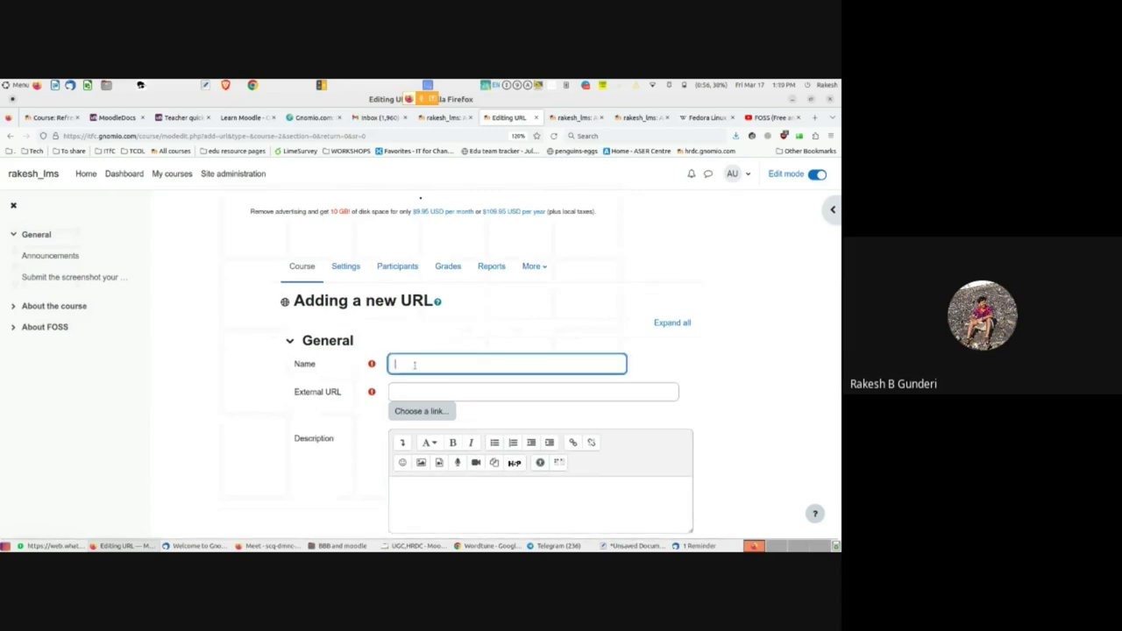
pyautogui.write('CLick he')
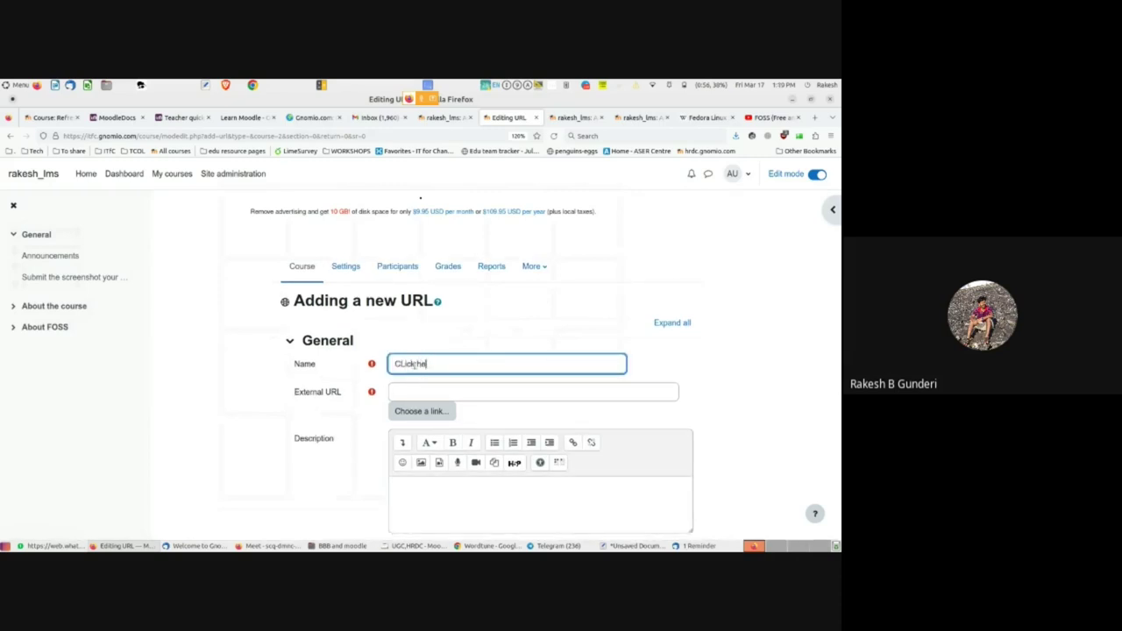
pyautogui.write('re to opem Moodle handout')
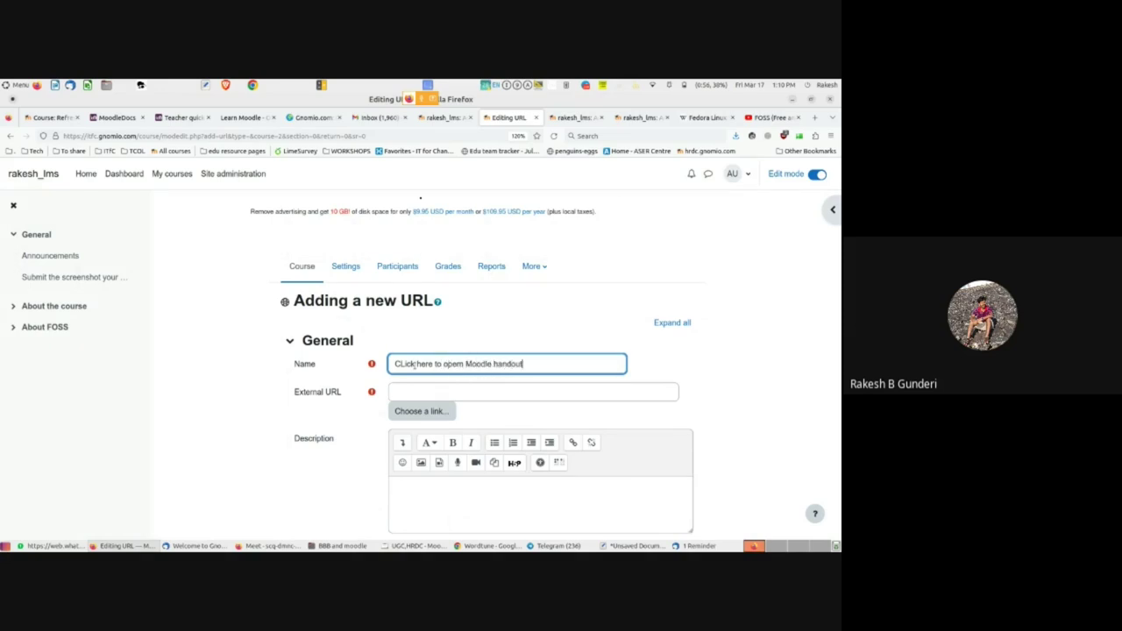
pyautogui.press('Tab')
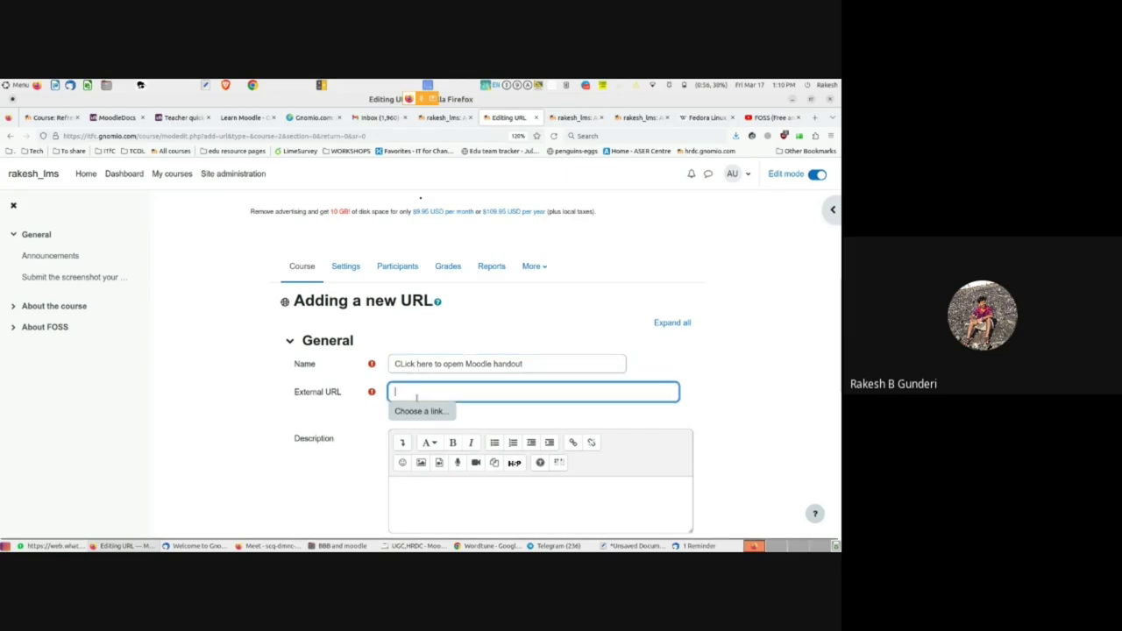
pyautogui.click(234, 119)
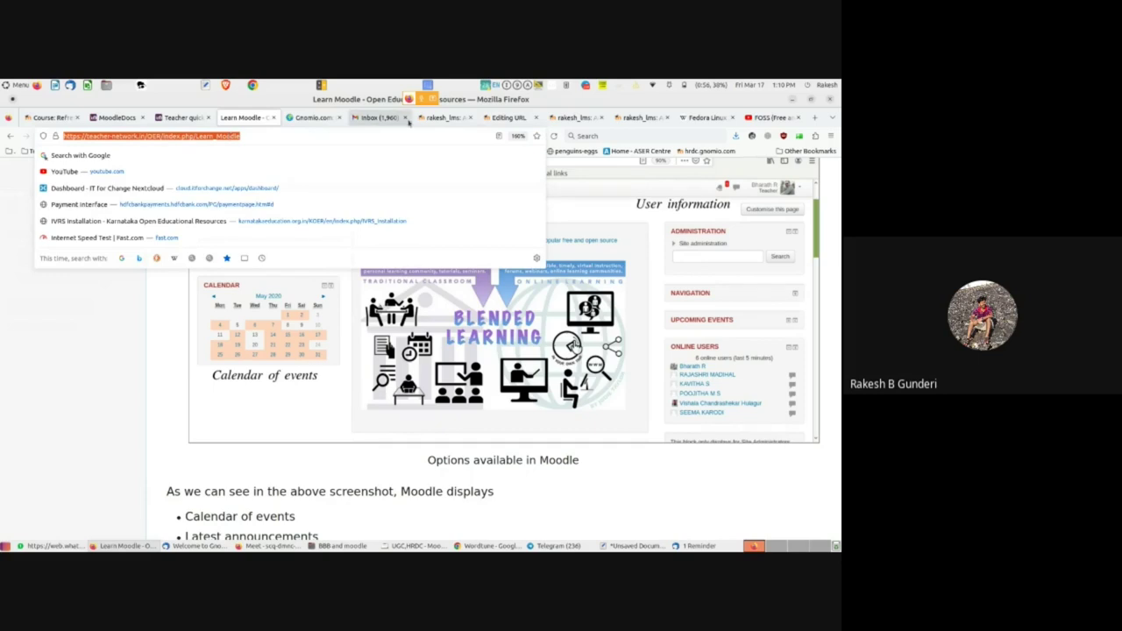
pyautogui.click(508, 118)
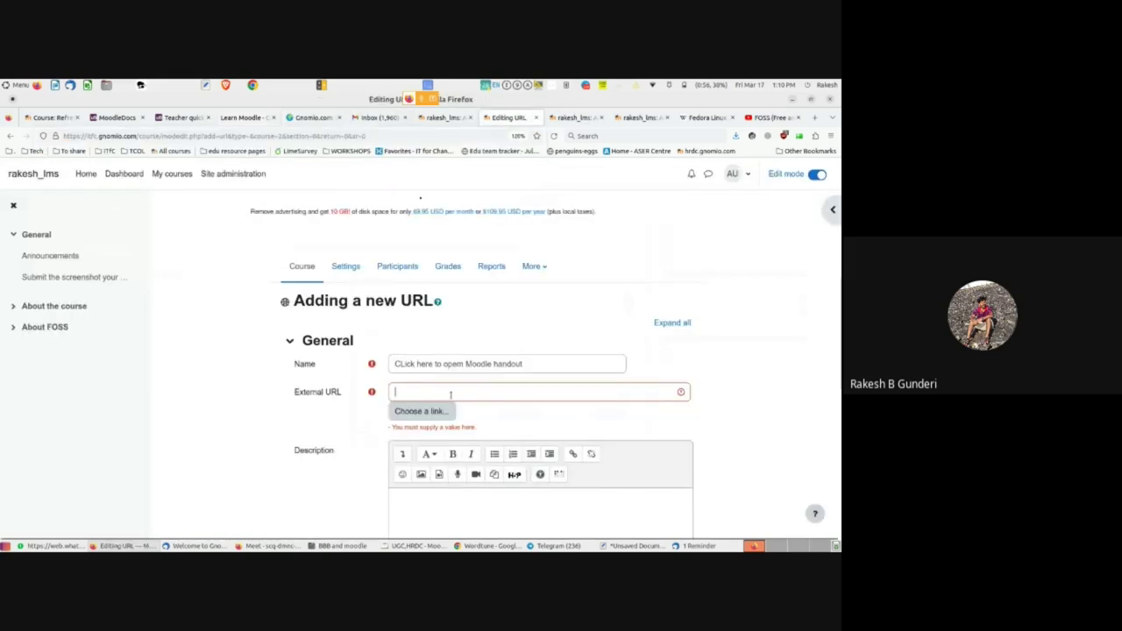
pyautogui.write('https://teacher-network.in/OER/index.php/Learn_Moodle')
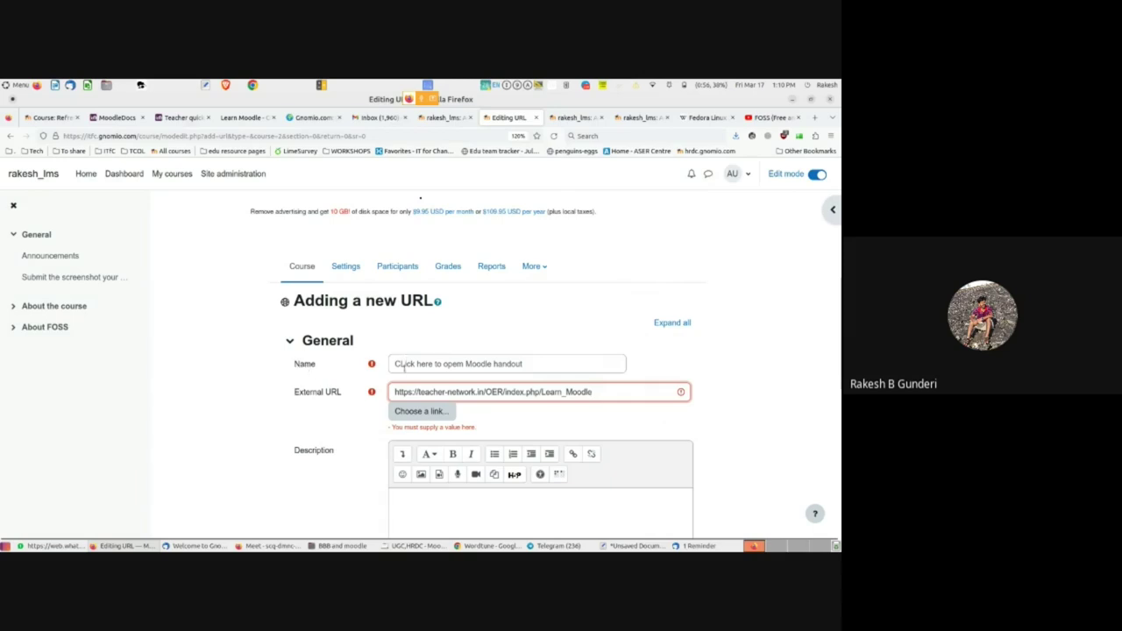
pyautogui.scroll(-10, 298, 436)
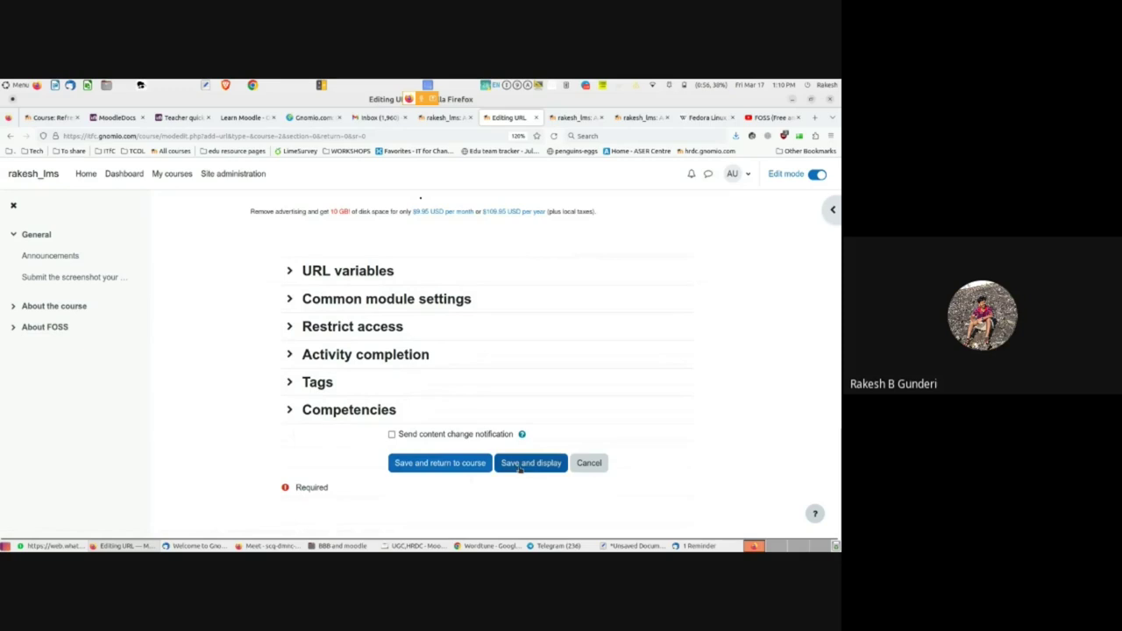
# - Save the URL resource, check that it opens the Learn Moodle handout, and return to the course
pyautogui.click(438, 463)
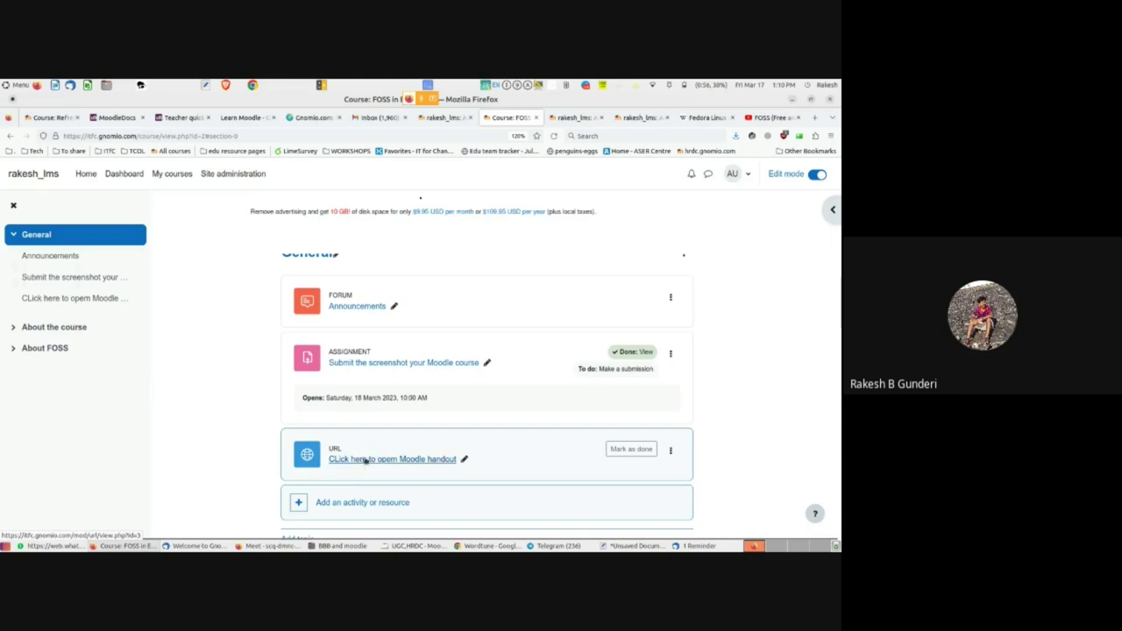
pyautogui.click(365, 460)
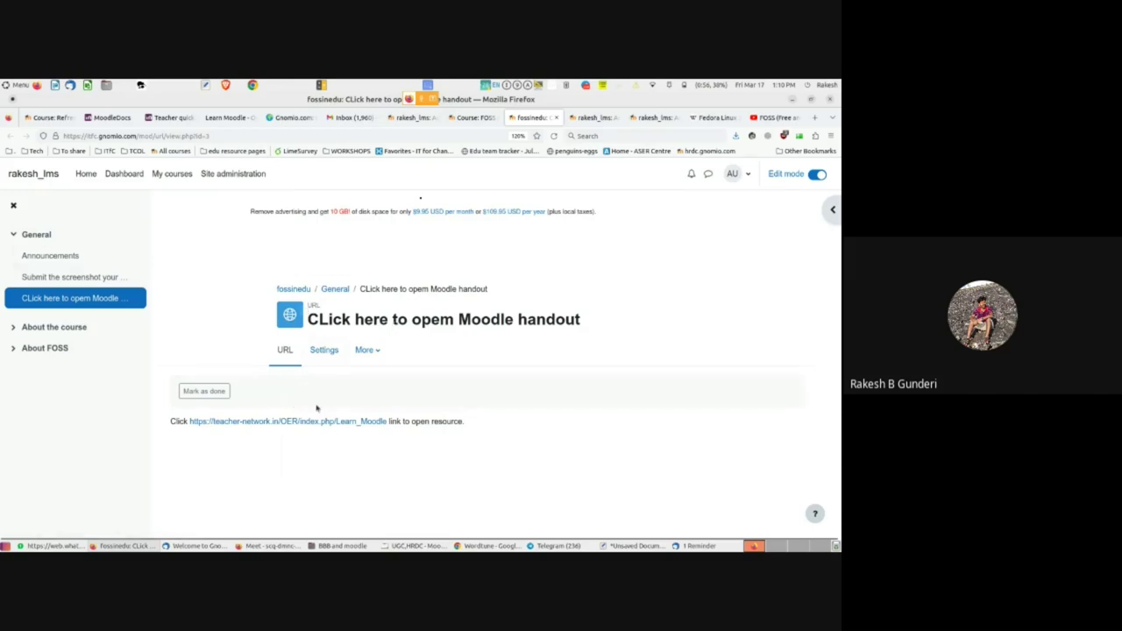
pyautogui.click(252, 422)
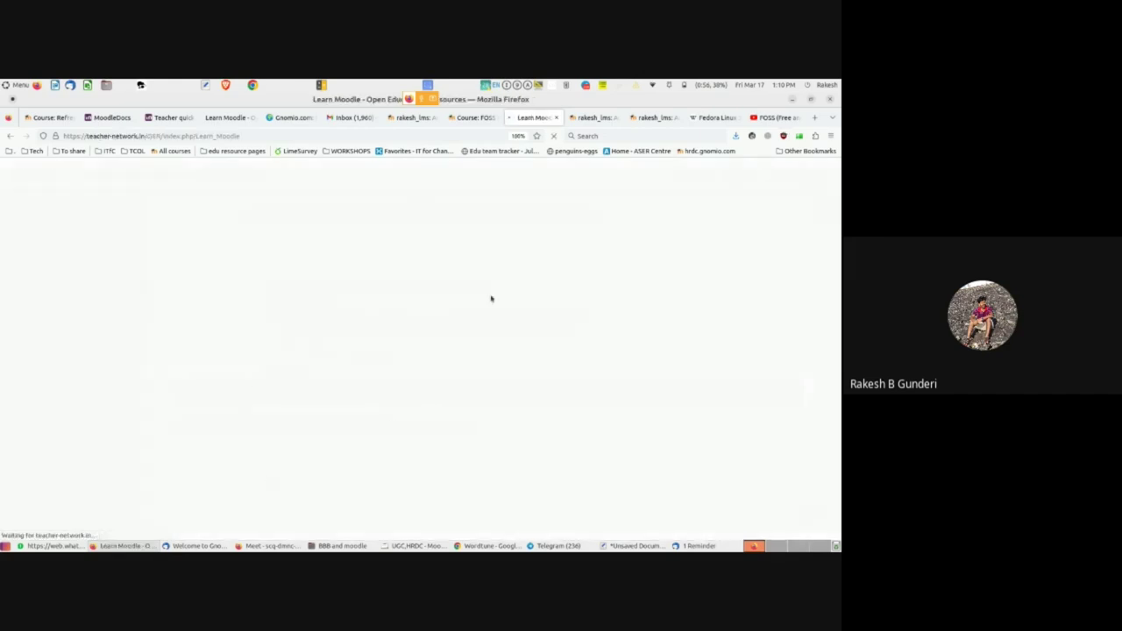
pyautogui.click(473, 116)
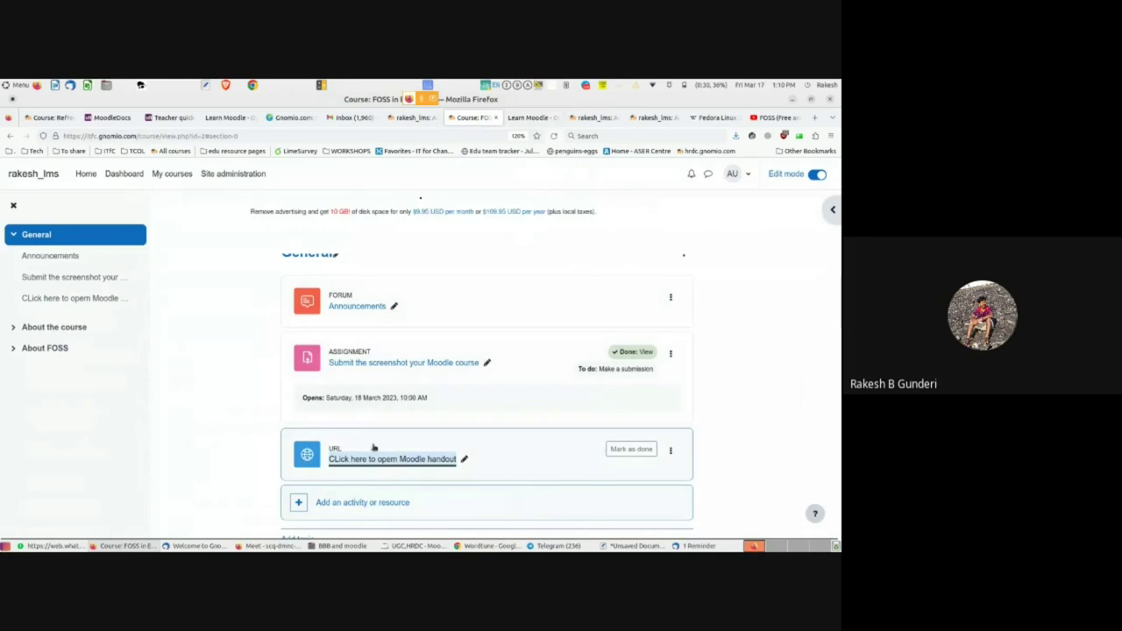
pyautogui.scroll(-3, 521, 474)
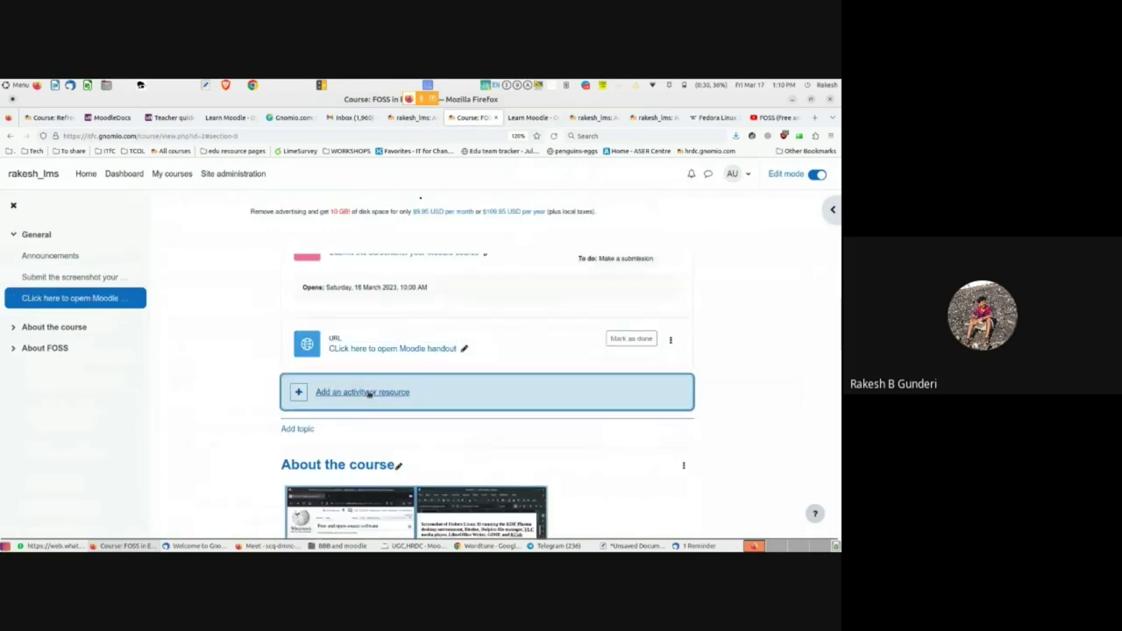
# - Open the activity chooser under the General section and scroll through its tiles
pyautogui.click(368, 394)
pyautogui.scroll(-3, 388, 454)
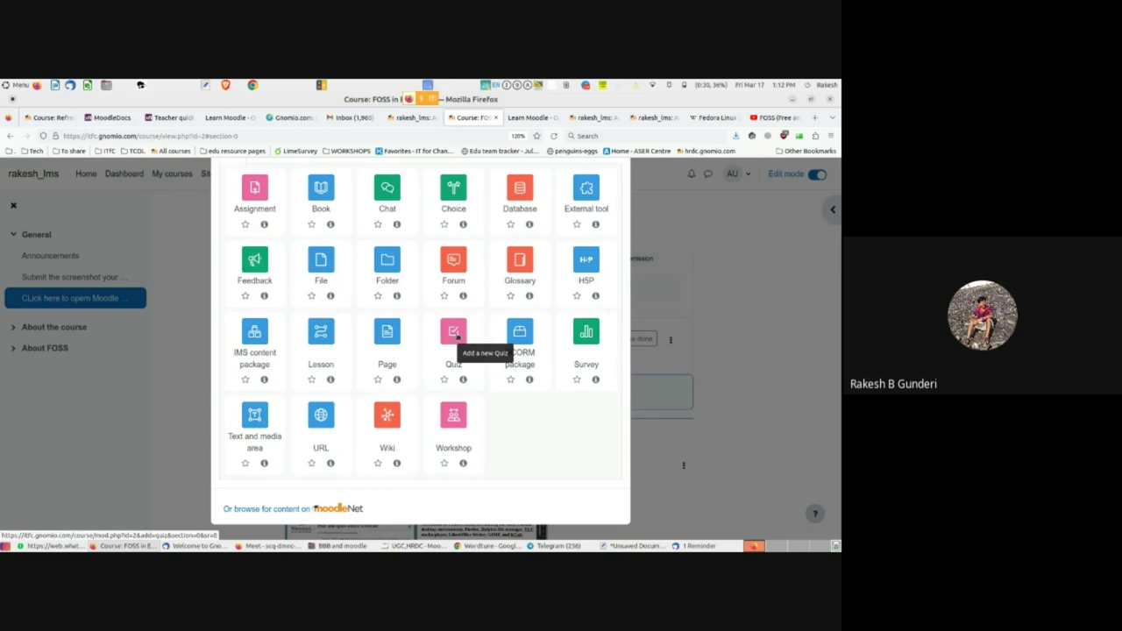
# - Start a new quiz and begin typing its name, 'Attempt this quiz byt end of tod'
pyautogui.click(455, 335)
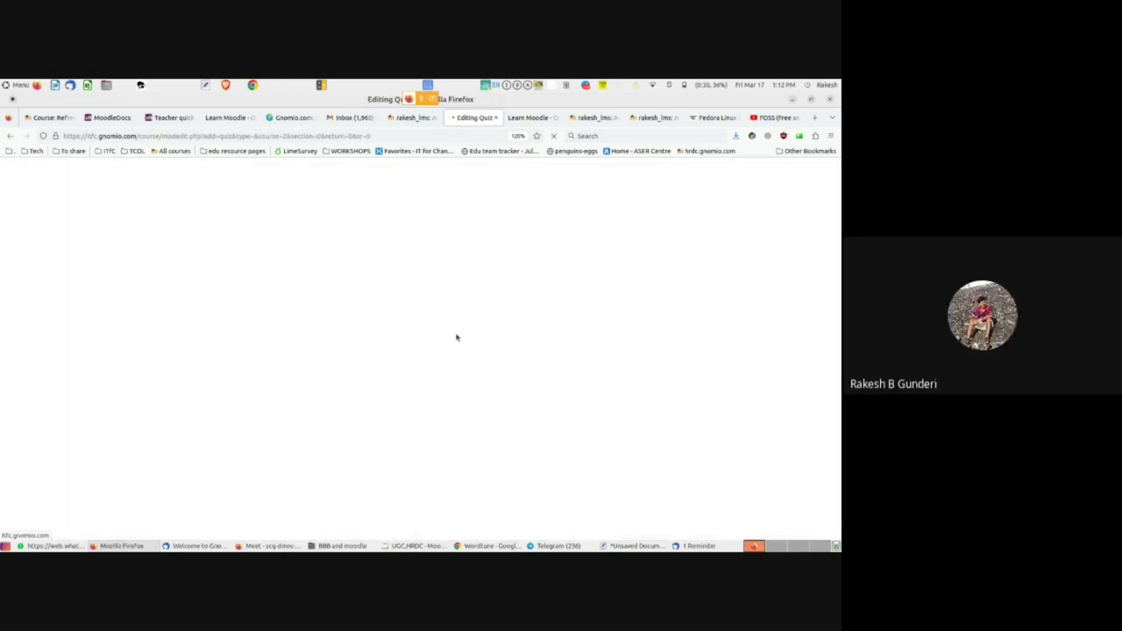
pyautogui.scroll(-2, 457, 336)
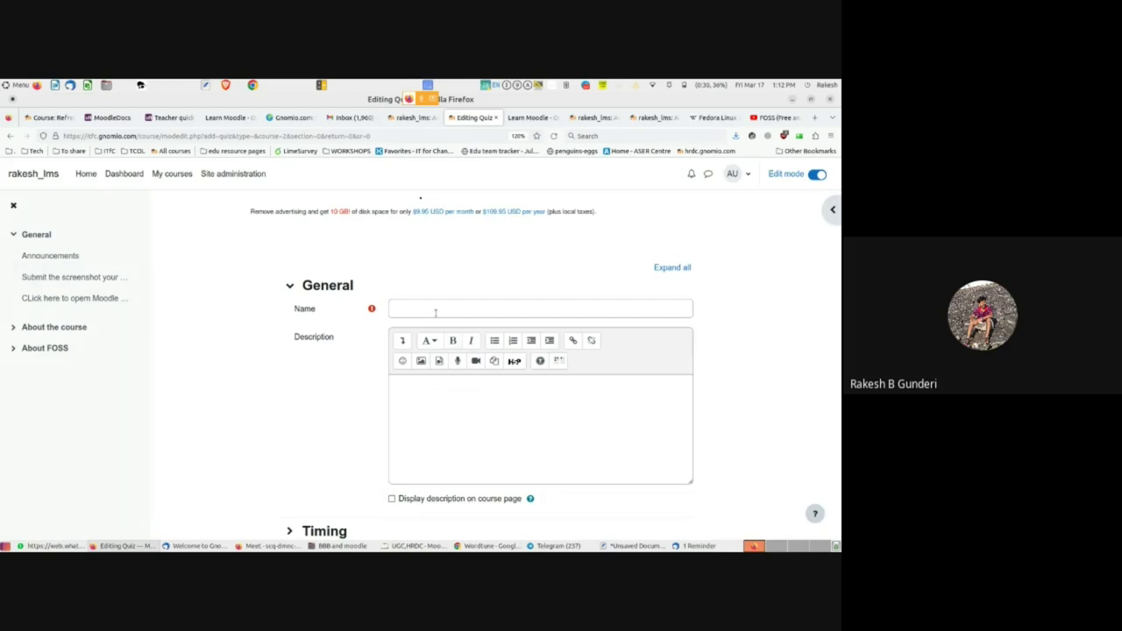
pyautogui.click(435, 313)
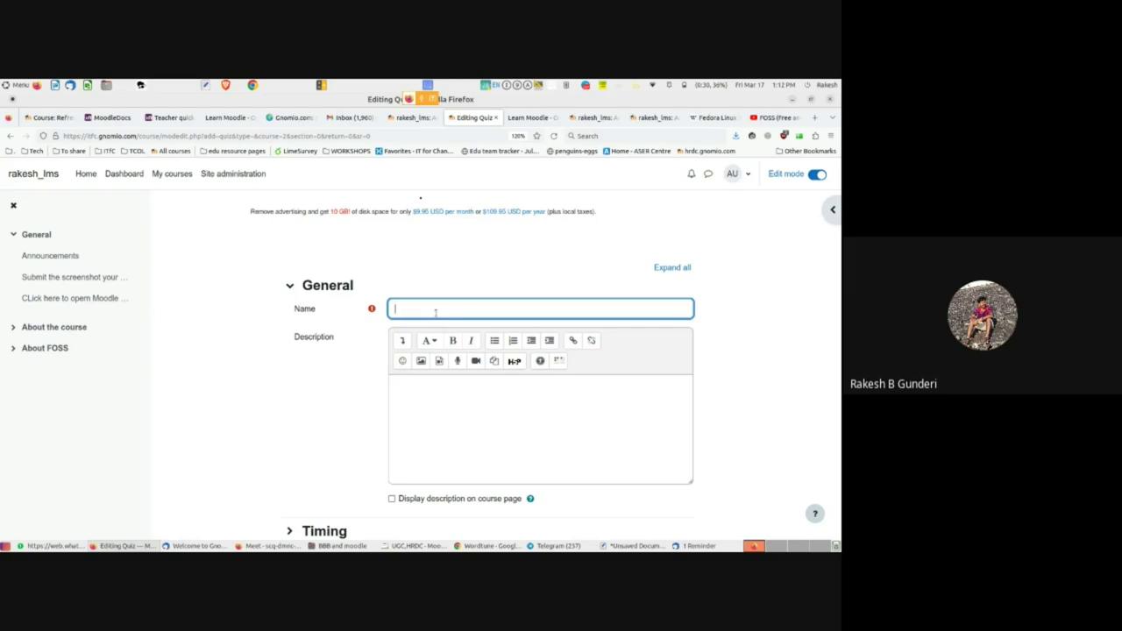
pyautogui.write('Attempt this quiz byt end of tod')
# - Correct the name's ending so it reads 'Attempt this quiz byt end of the day'
pyautogui.hotkey('ctrl', 'shift', 'Left')
pyautogui.press('BackSpace')
pyautogui.write('today')
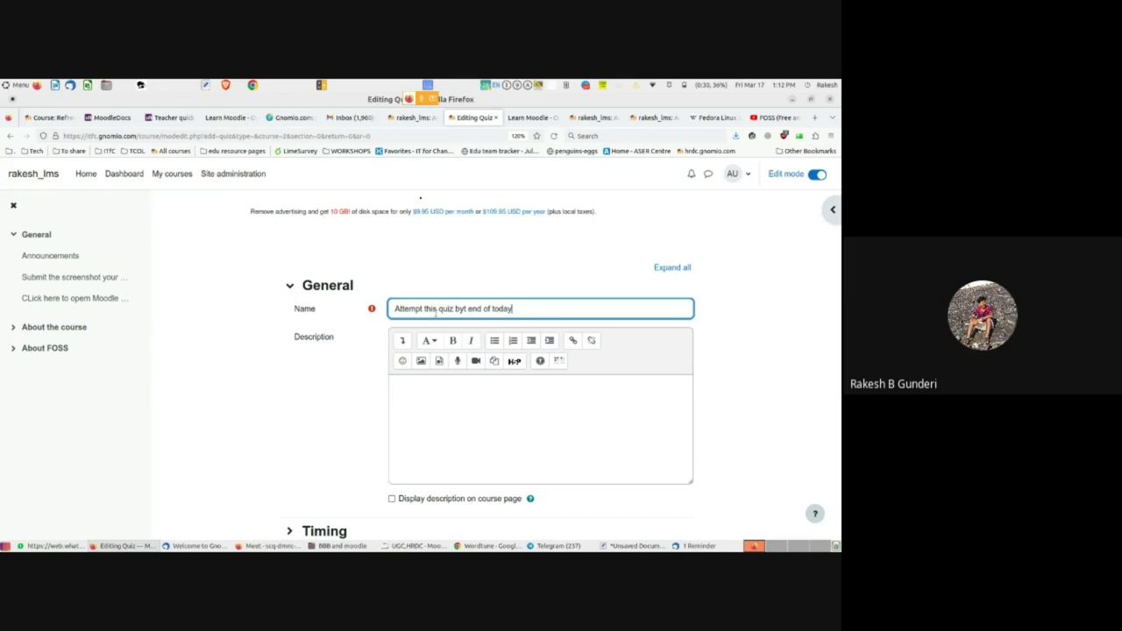
pyautogui.scroll(-1, 429, 424)
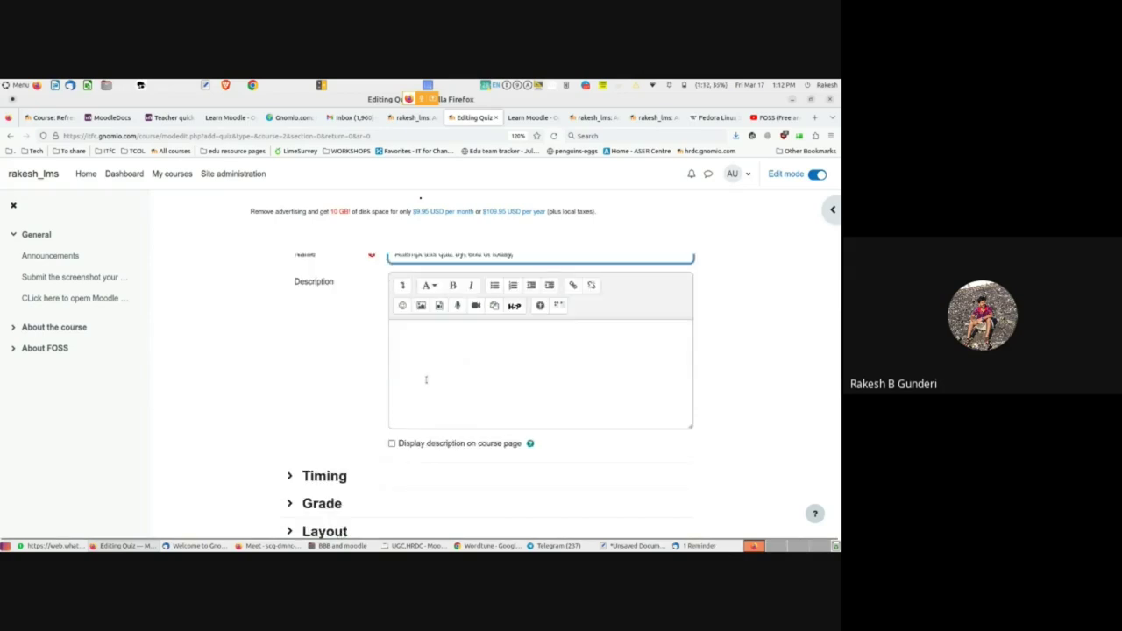
pyautogui.press('Left')
pyautogui.press('Left')
pyautogui.press('Left')
pyautogui.press('BackSpace')
pyautogui.press('BackSpace')
pyautogui.write('the')
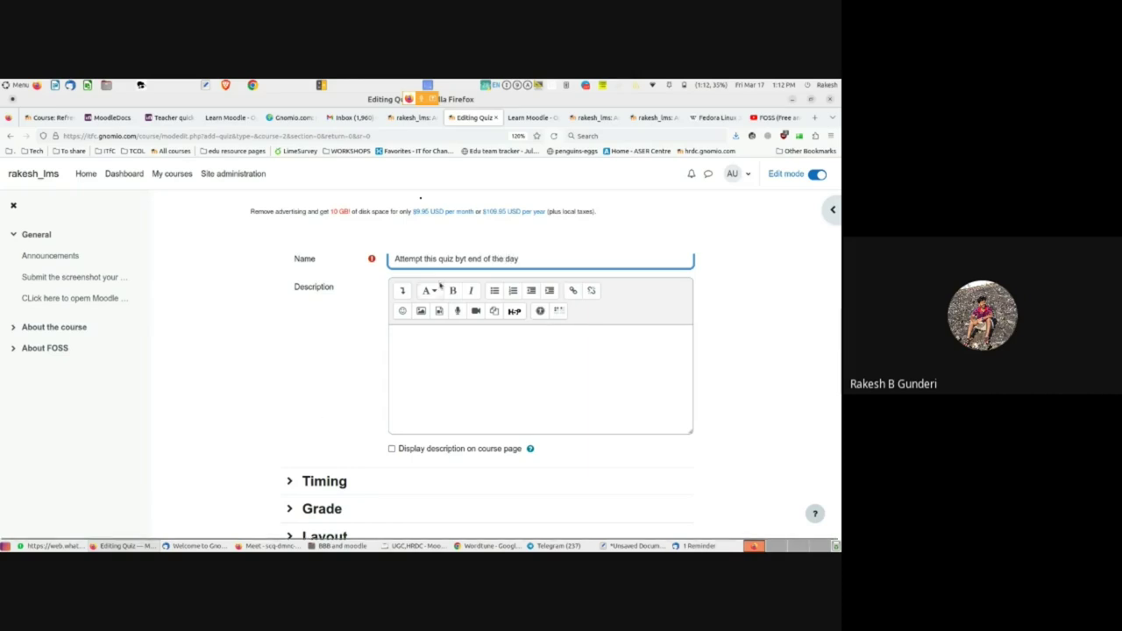
pyautogui.scroll(1, 441, 286)
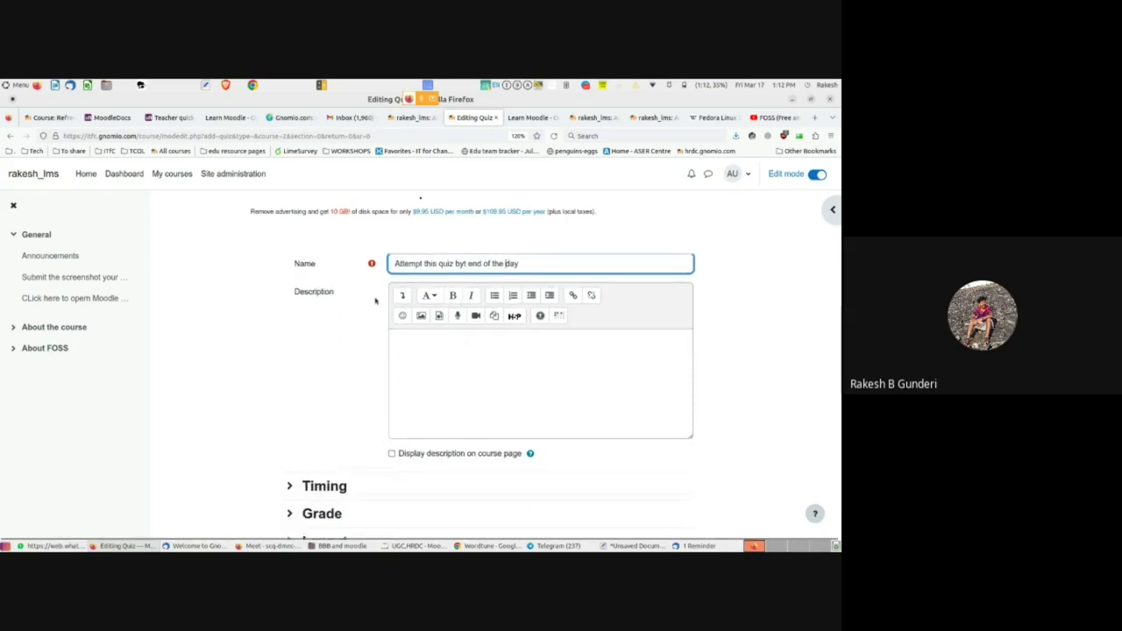
pyautogui.scroll(3, 374, 386)
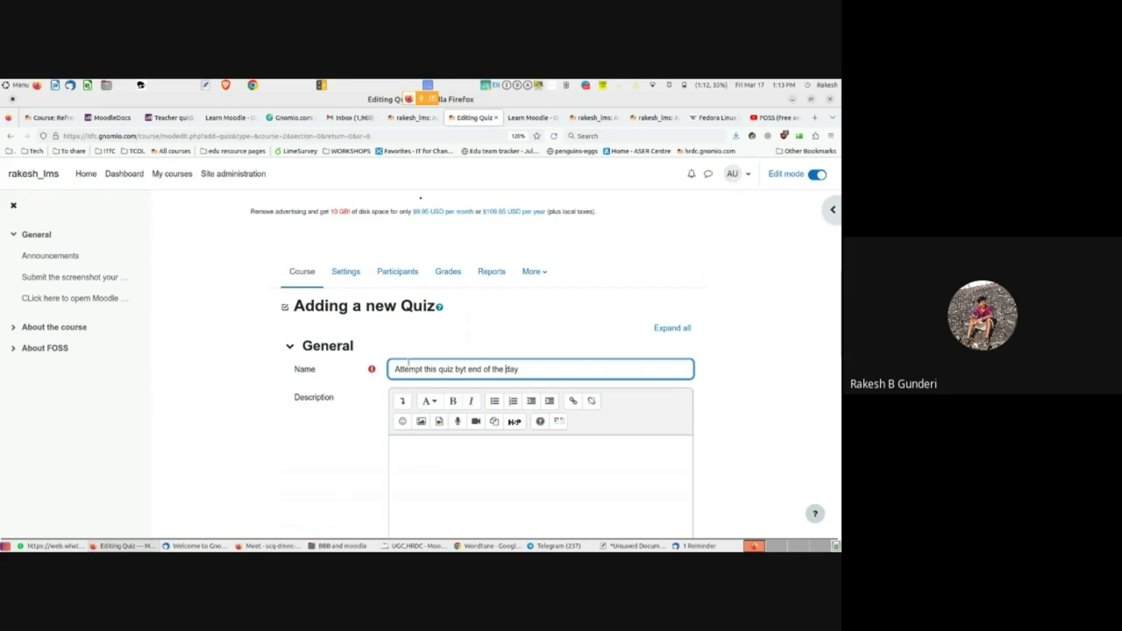
pyautogui.scroll(-5, 412, 372)
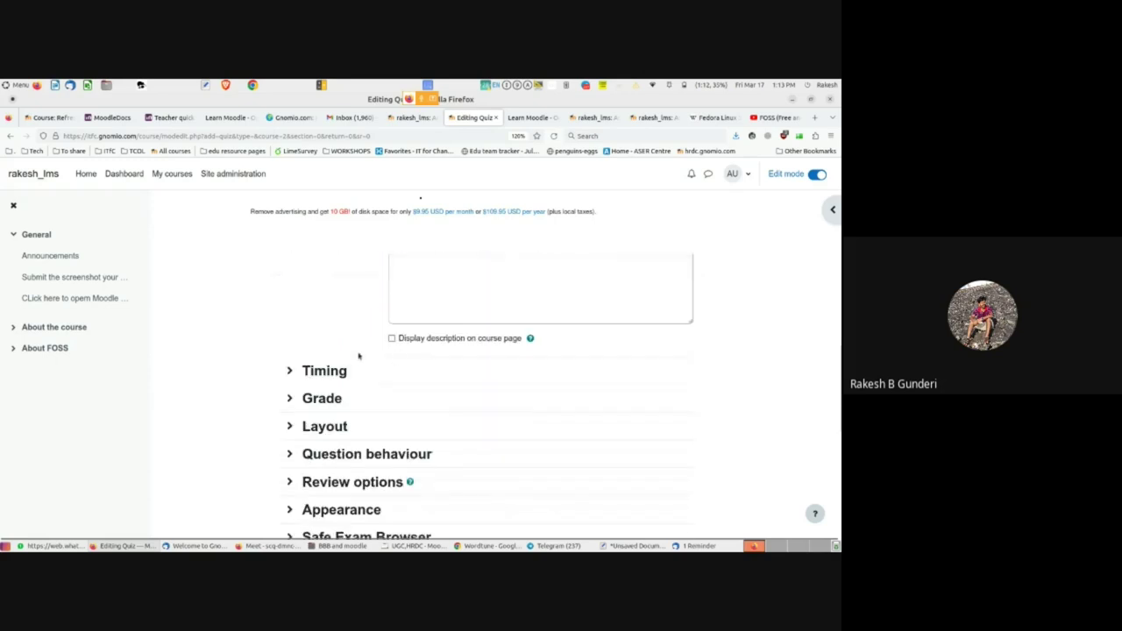
pyautogui.scroll(-5, 470, 383)
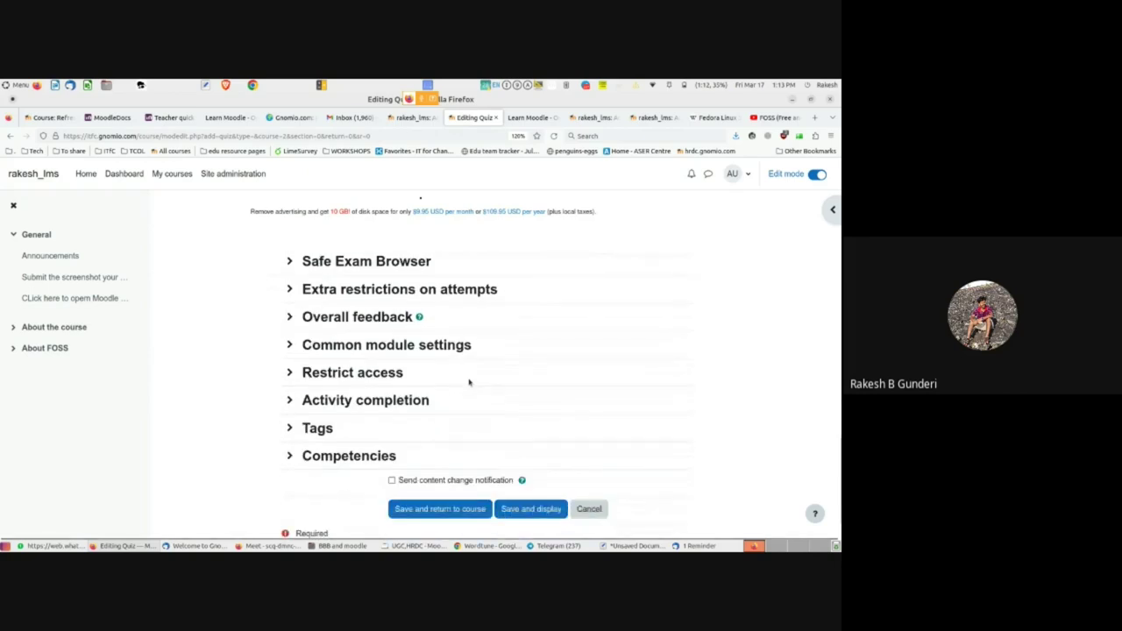
# - Set the quiz's completion tracking to 'Show activity as complete when conditions are met'
pyautogui.click(289, 399)
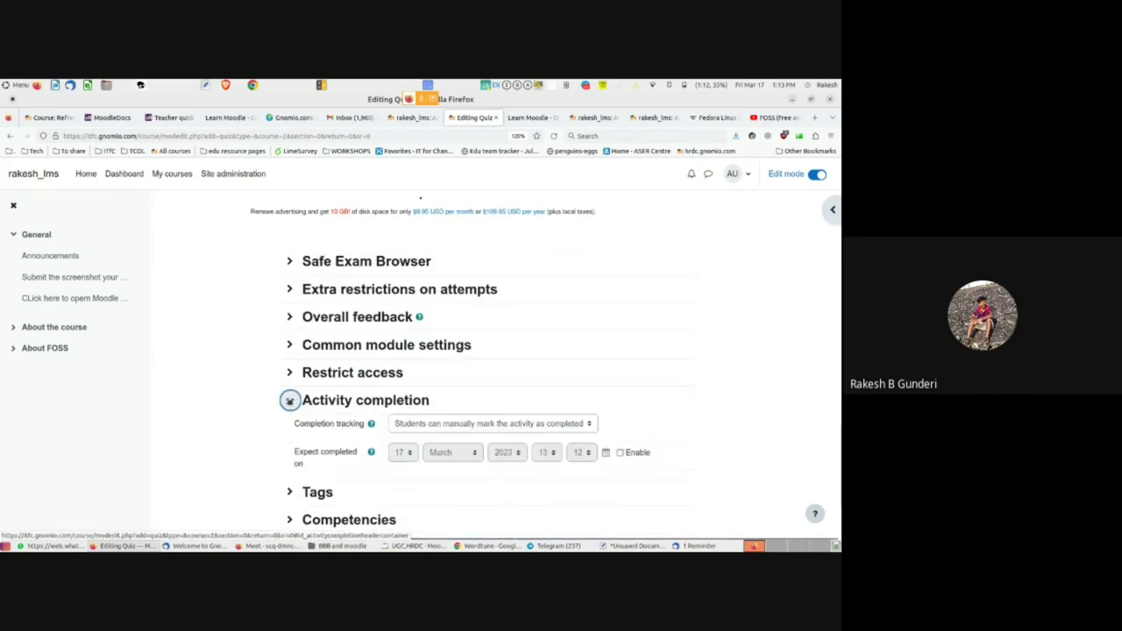
pyautogui.scroll(-1, 333, 390)
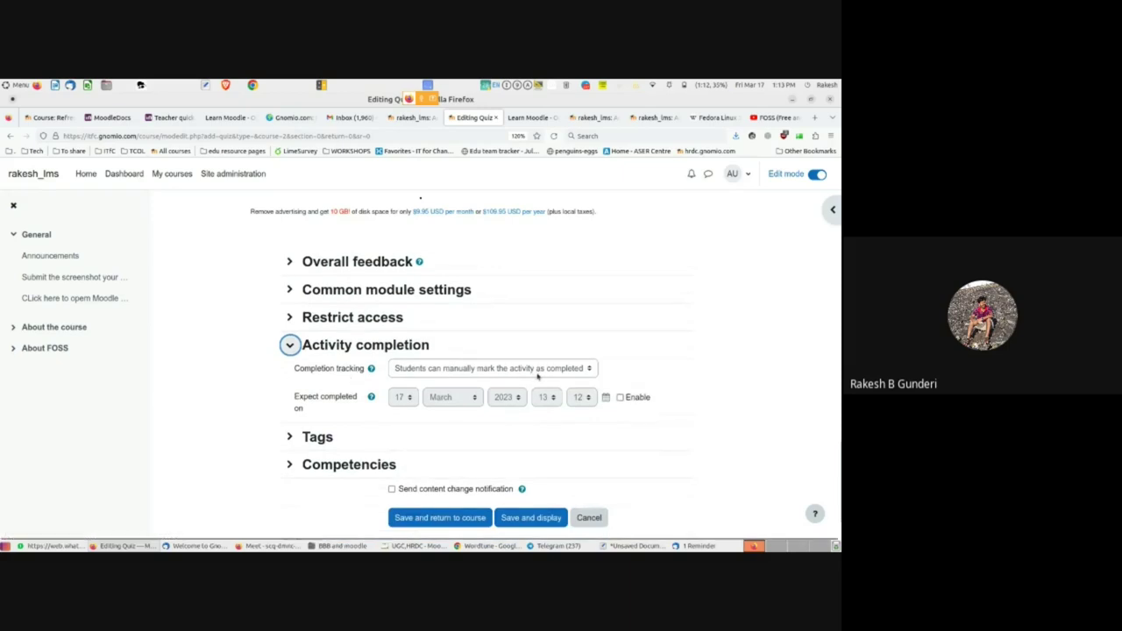
pyautogui.click(538, 370)
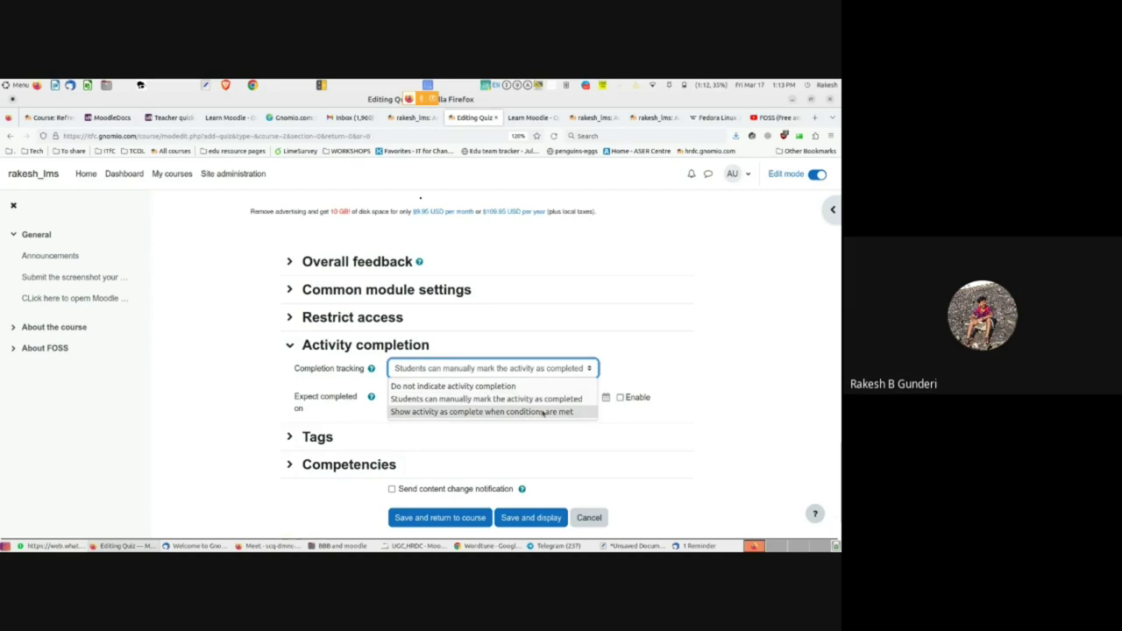
pyautogui.click(543, 411)
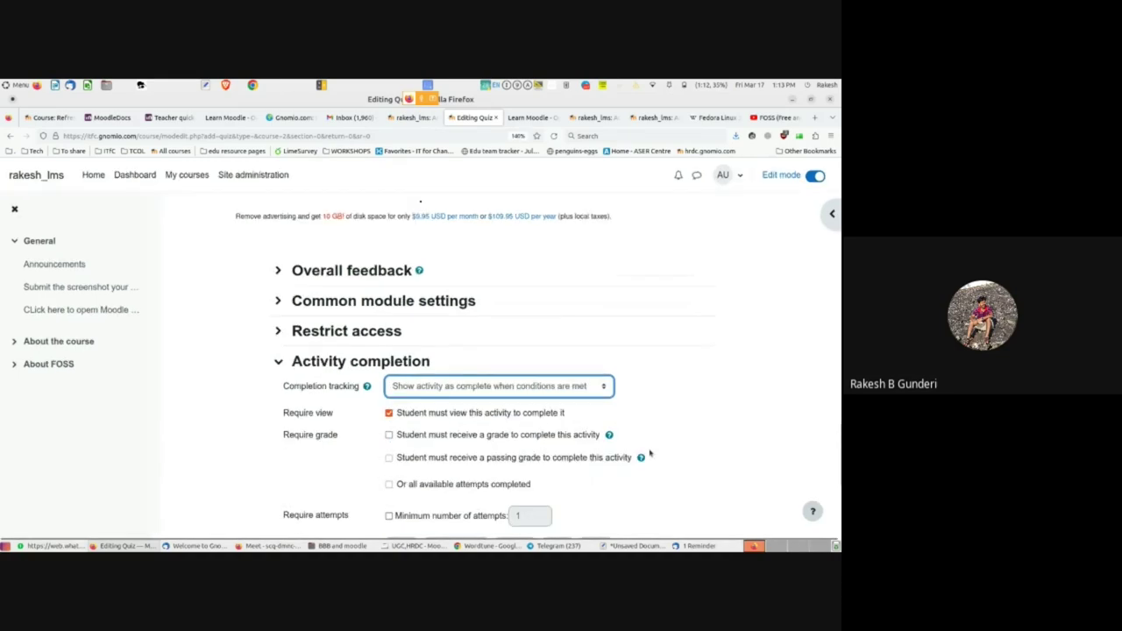
pyautogui.hotkey('ctrl', '+')
pyautogui.hotkey('ctrl', '+')
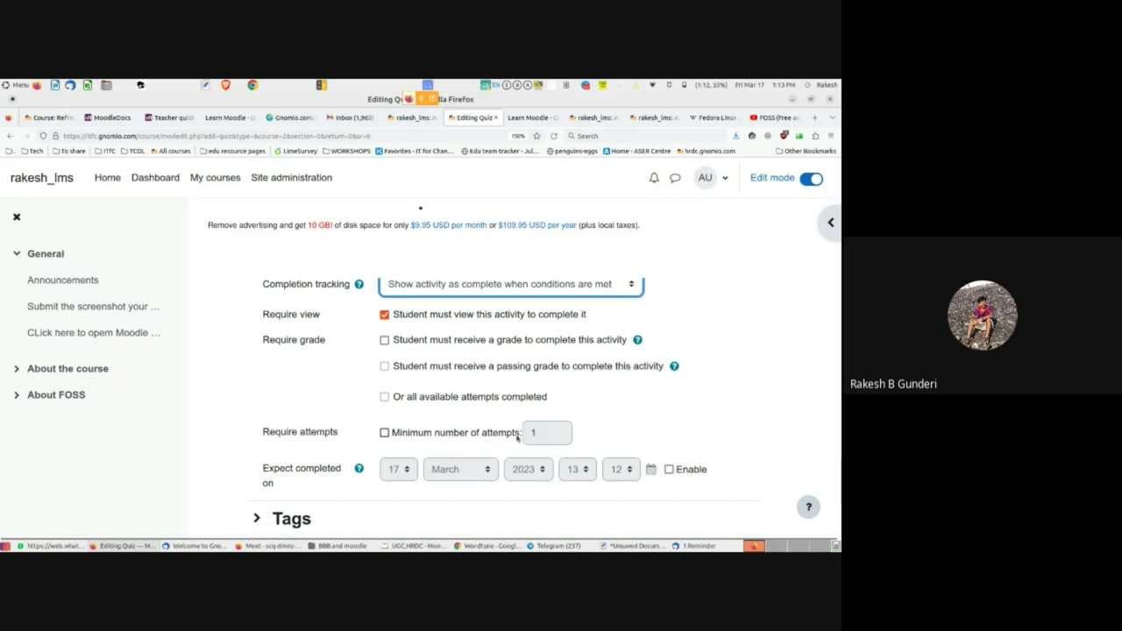
# - Require a minimum of 1 attempt for the quiz to count as complete
pyautogui.click(383, 433)
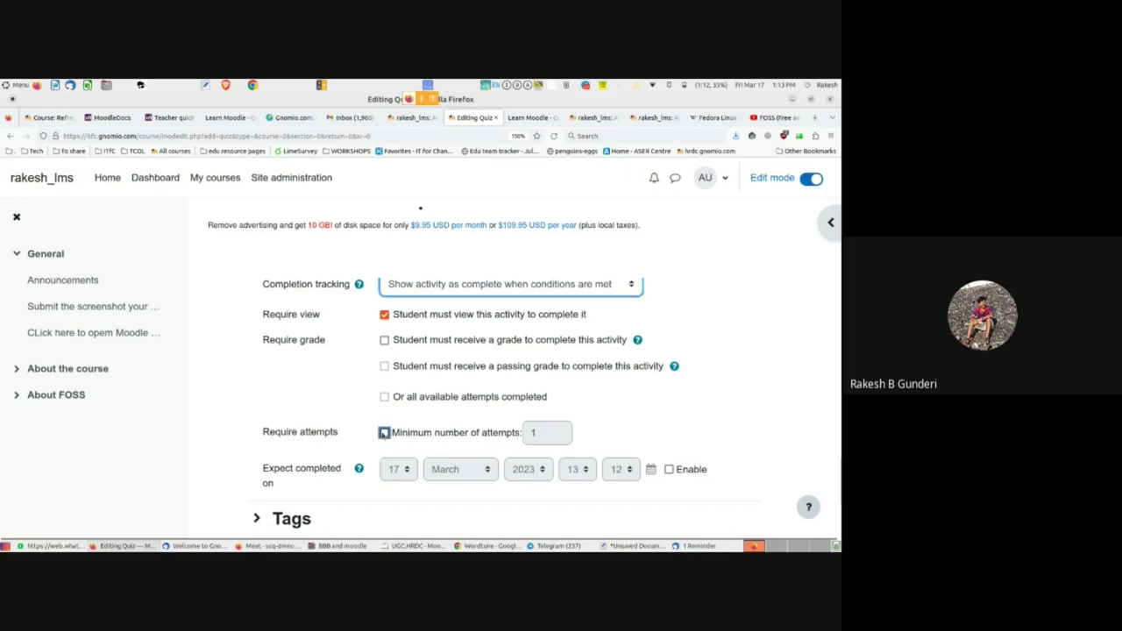
pyautogui.click(570, 441)
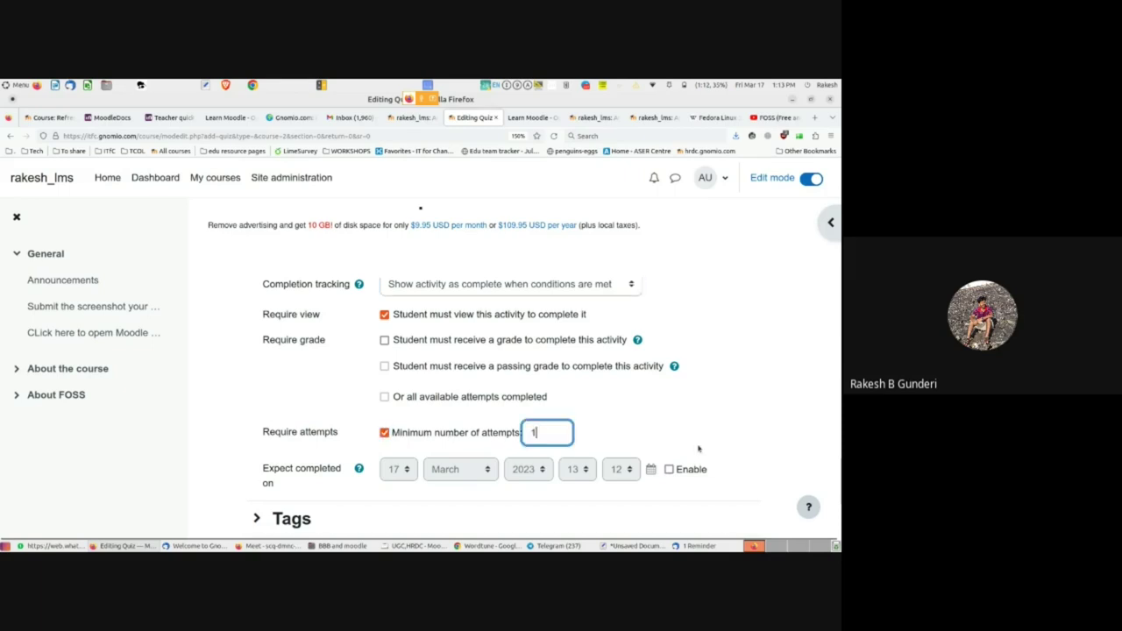
pyautogui.scroll(-3, 699, 448)
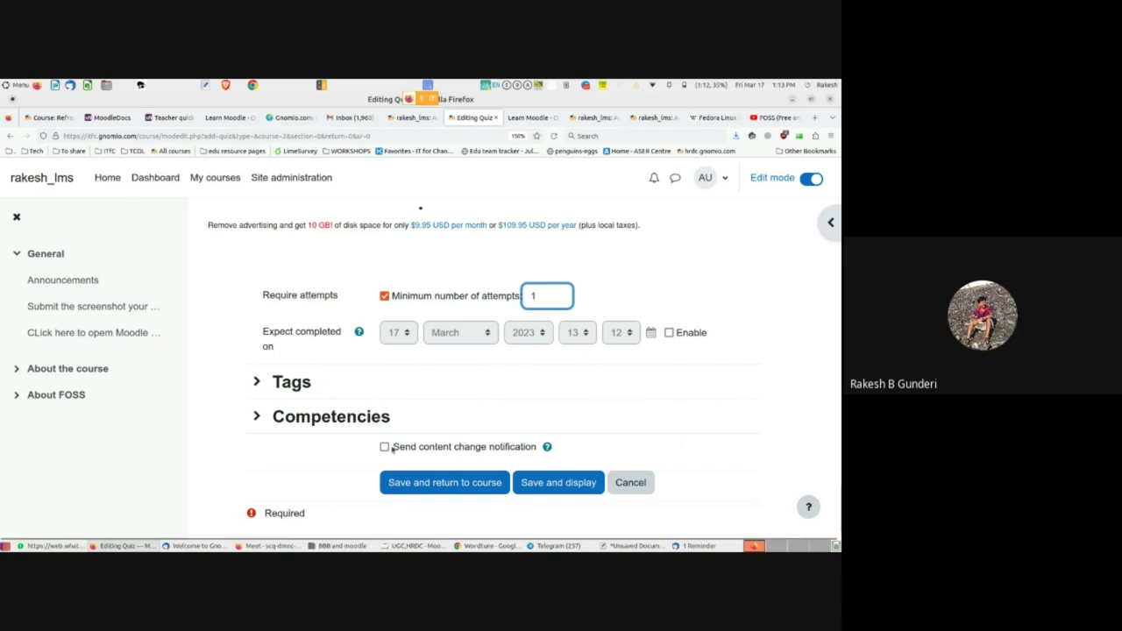
pyautogui.scroll(4, 344, 428)
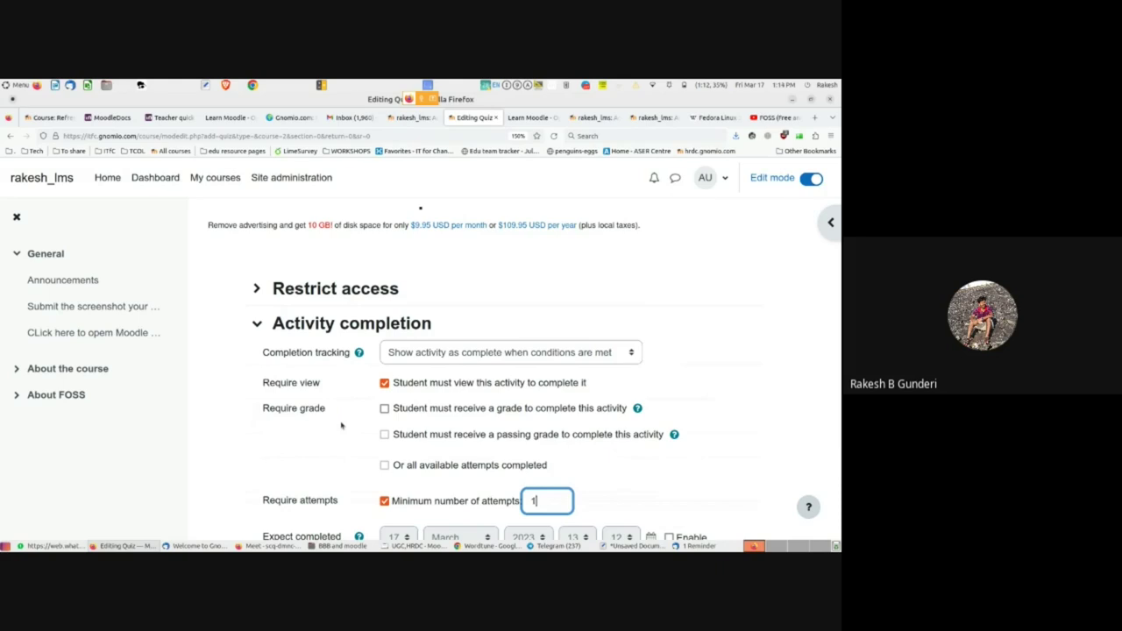
pyautogui.hotkey('ctrl', '-')
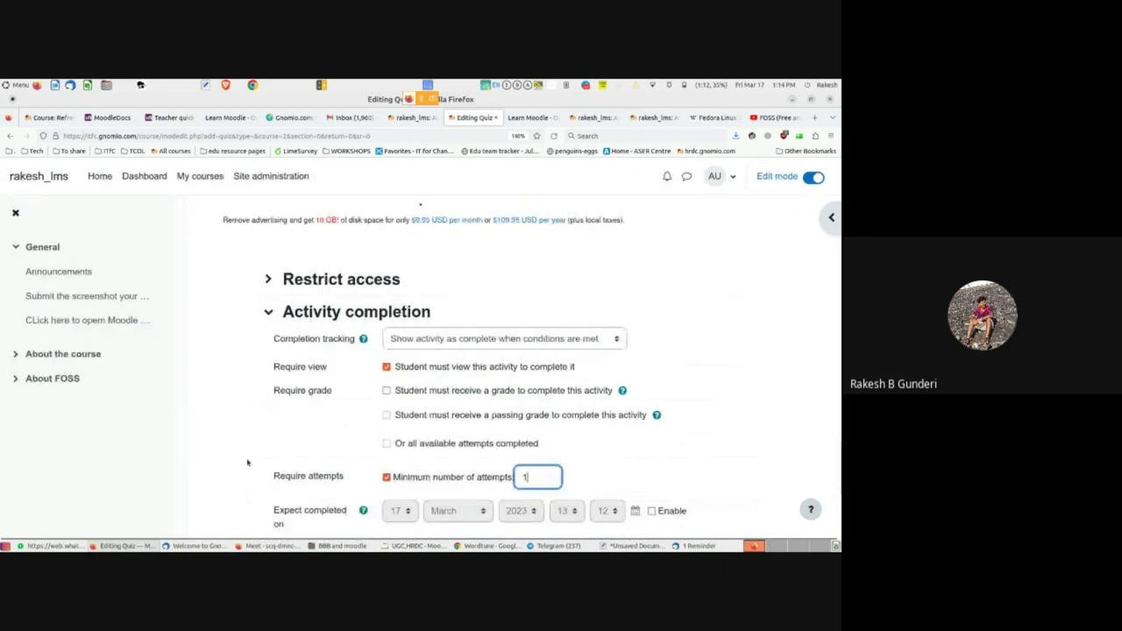
pyautogui.scroll(-1, 247, 461)
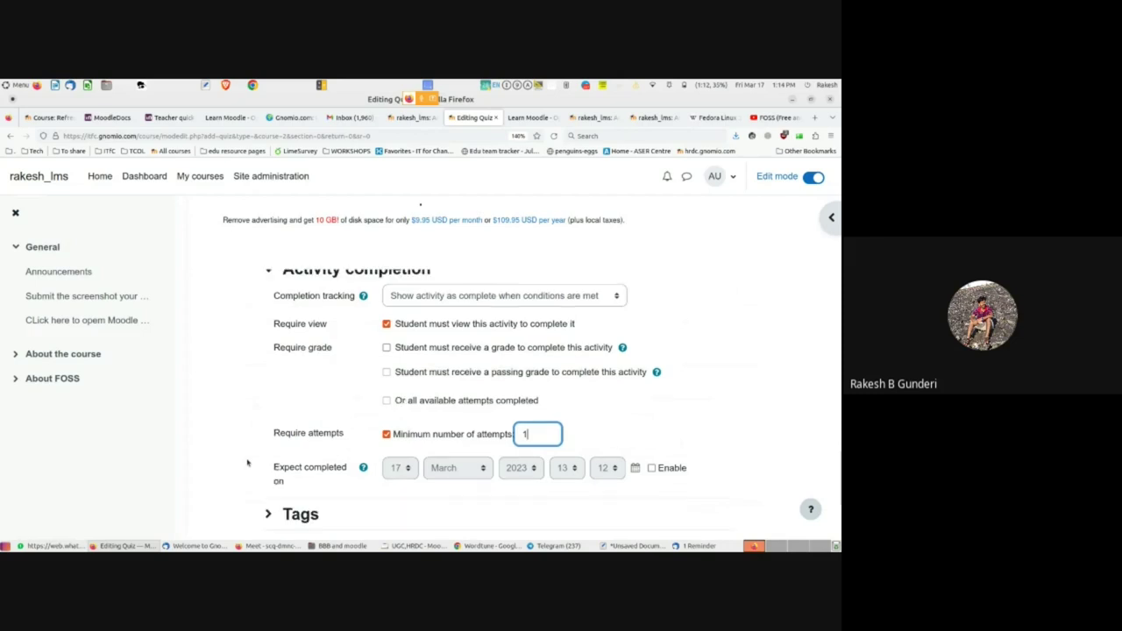
pyautogui.scroll(1, 247, 462)
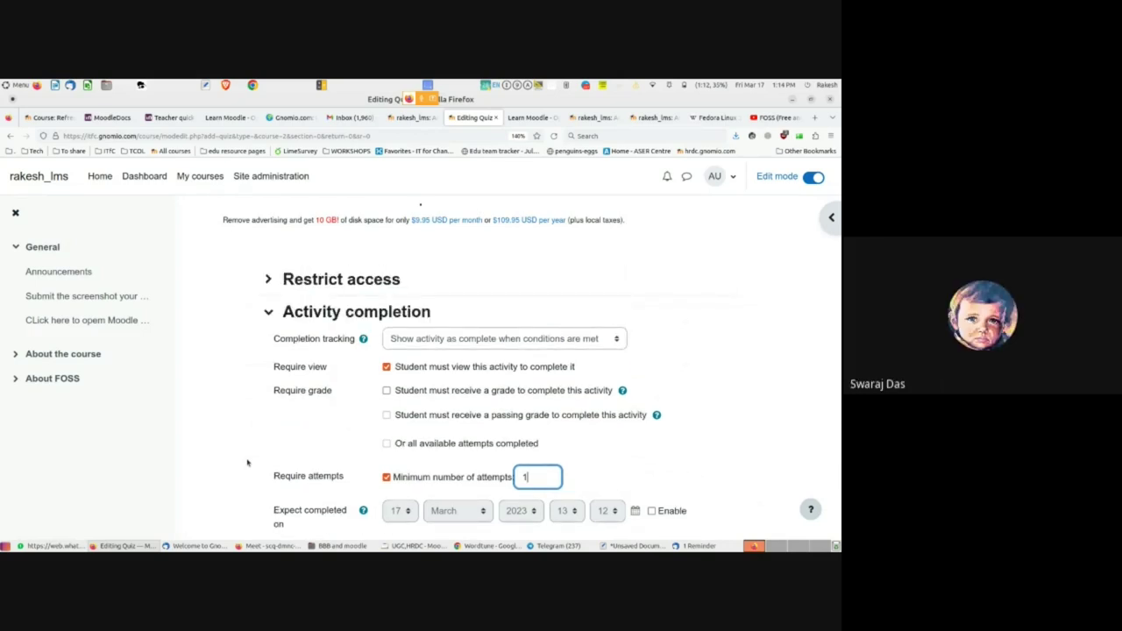
pyautogui.click(410, 118)
pyautogui.scroll(-2, 427, 403)
pyautogui.scroll(3, 421, 390)
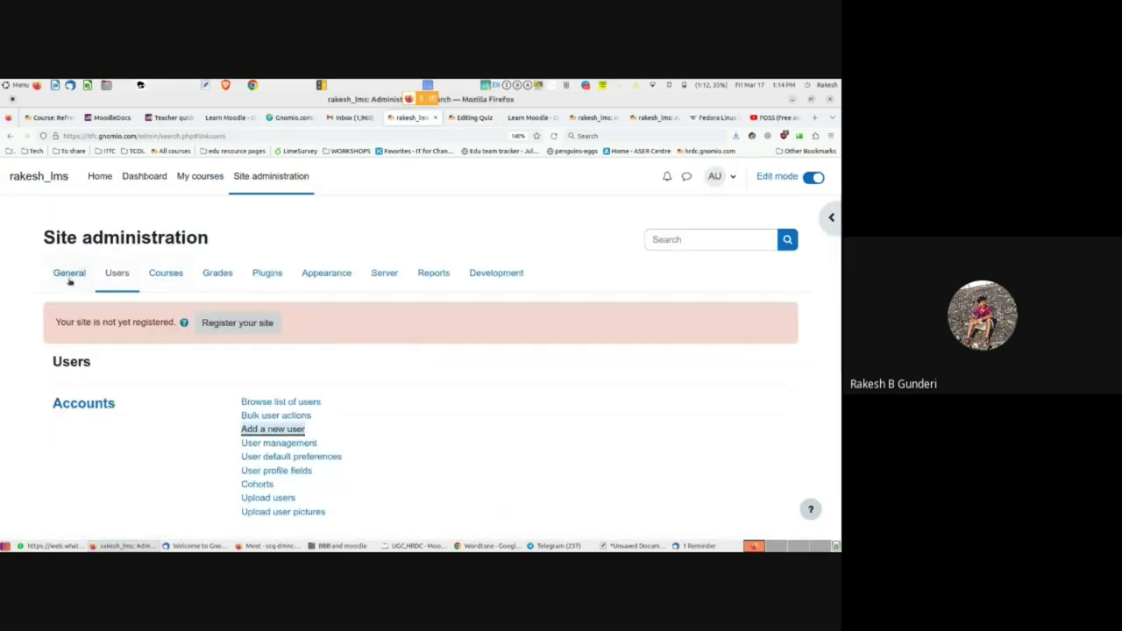
pyautogui.click(70, 275)
pyautogui.click(188, 176)
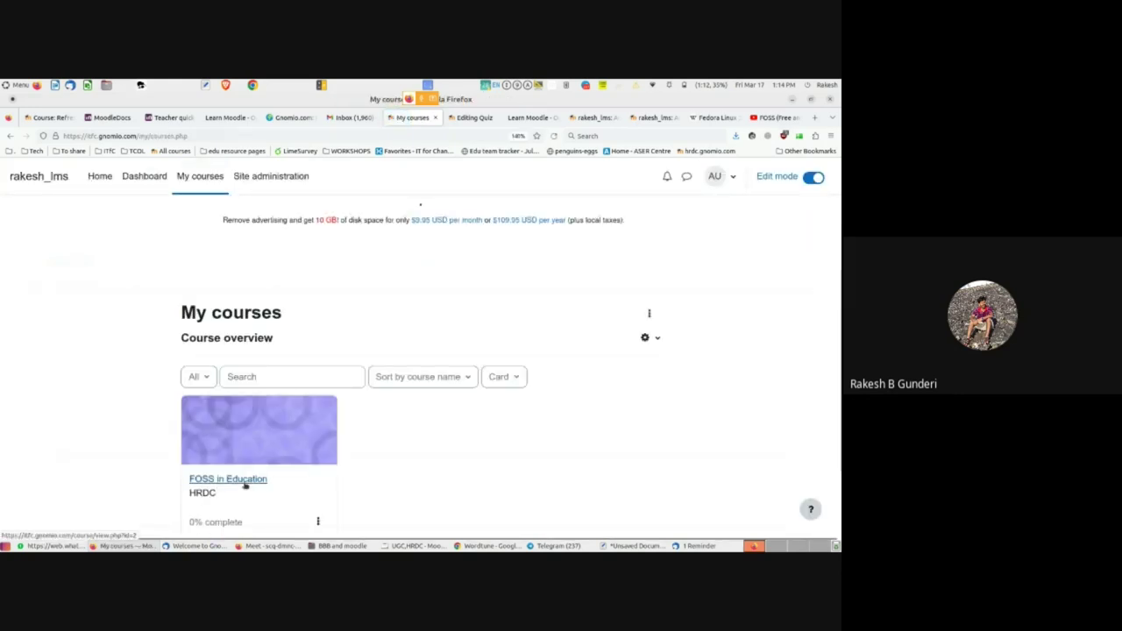
pyautogui.click(246, 482)
pyautogui.scroll(-2, 478, 443)
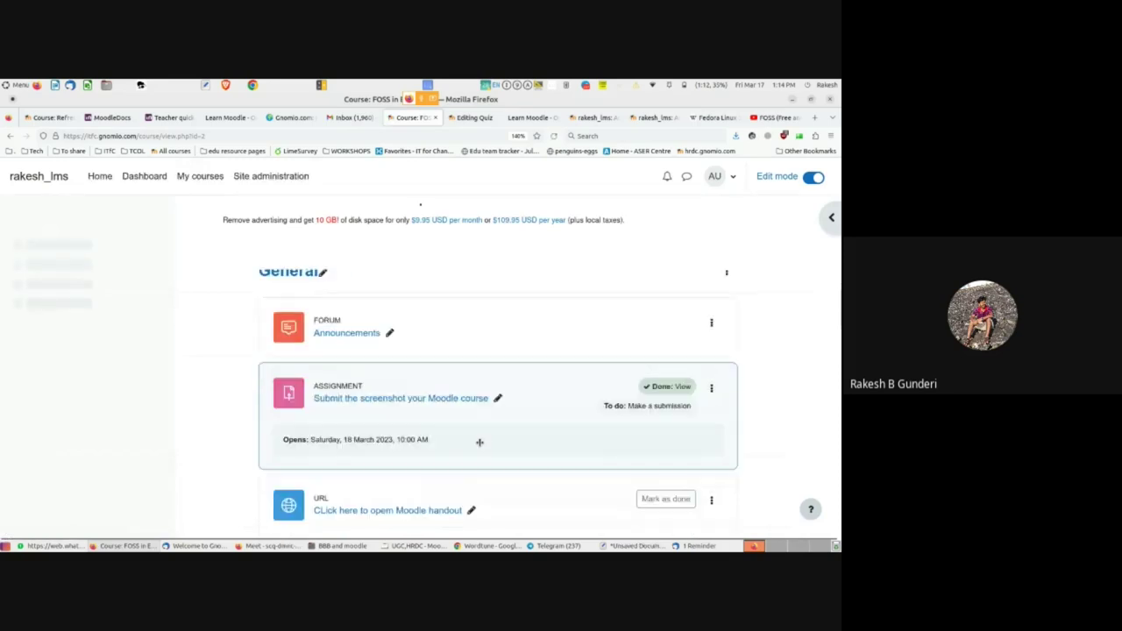
pyautogui.scroll(-3, 479, 442)
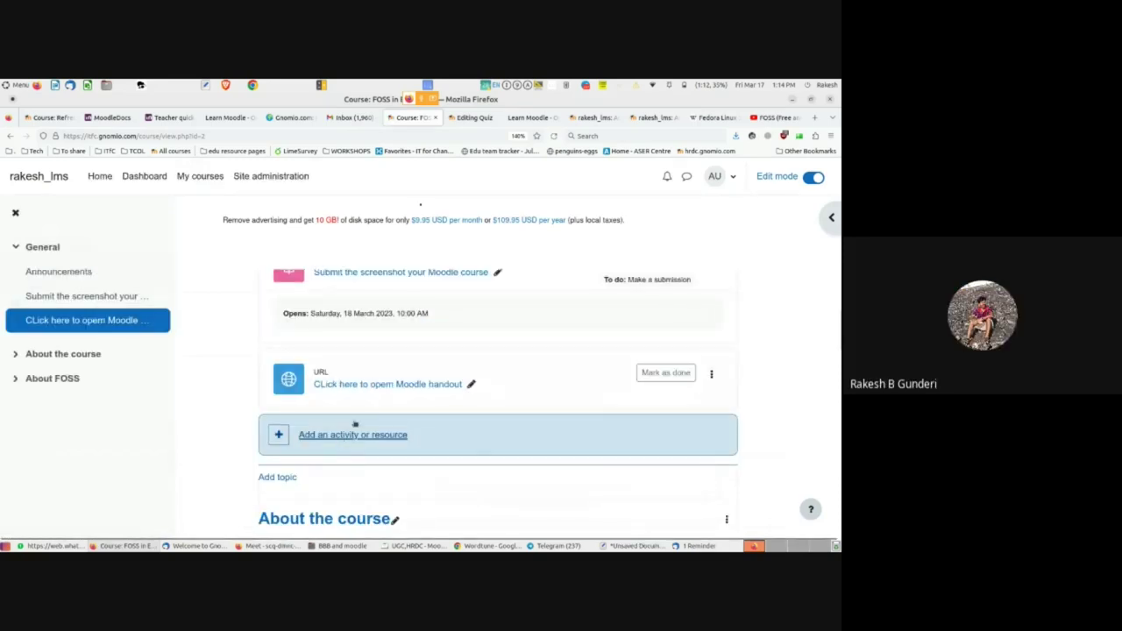
pyautogui.hotkey('ctrl', 'Tab')
pyautogui.scroll(-1, 408, 450)
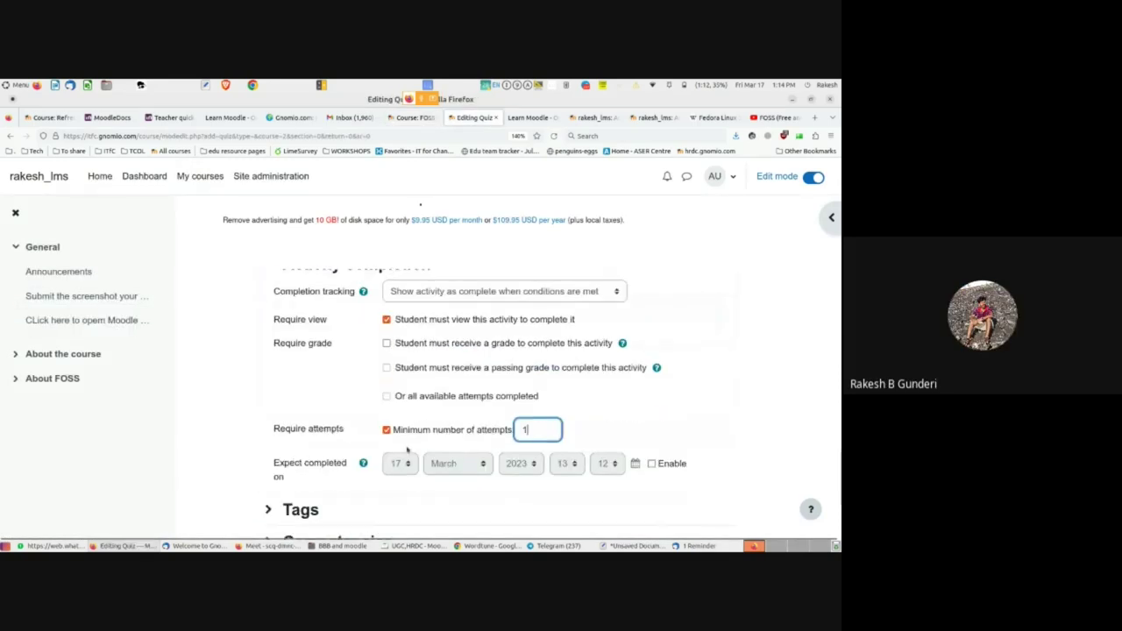
pyautogui.scroll(-2, 408, 450)
pyautogui.scroll(7, 437, 386)
pyautogui.scroll(8, 437, 387)
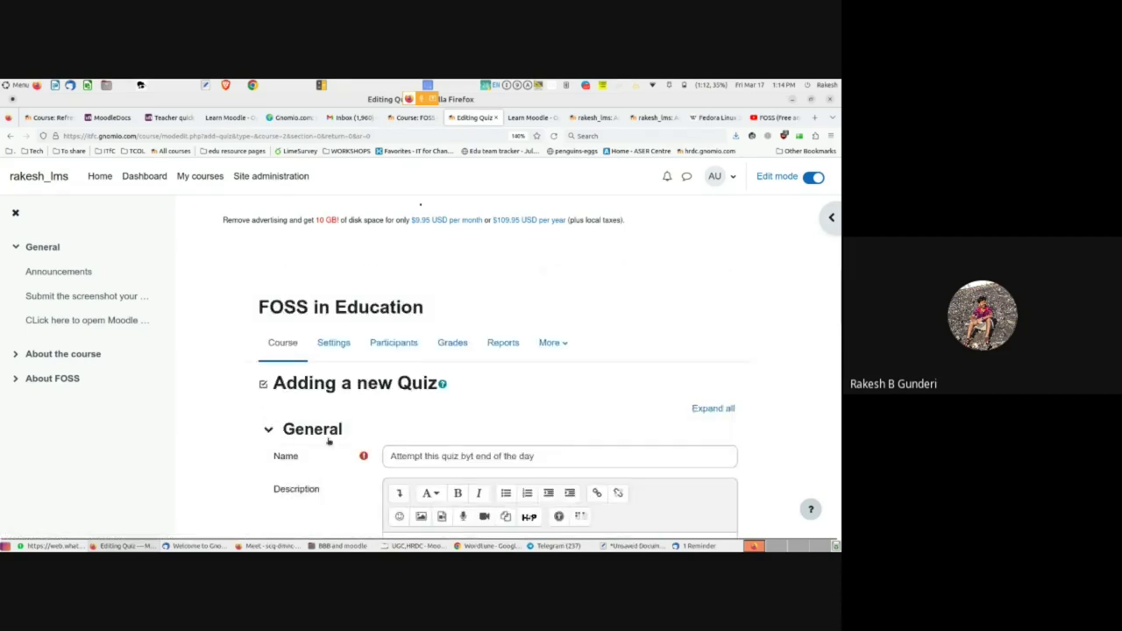
pyautogui.scroll(-15, 444, 456)
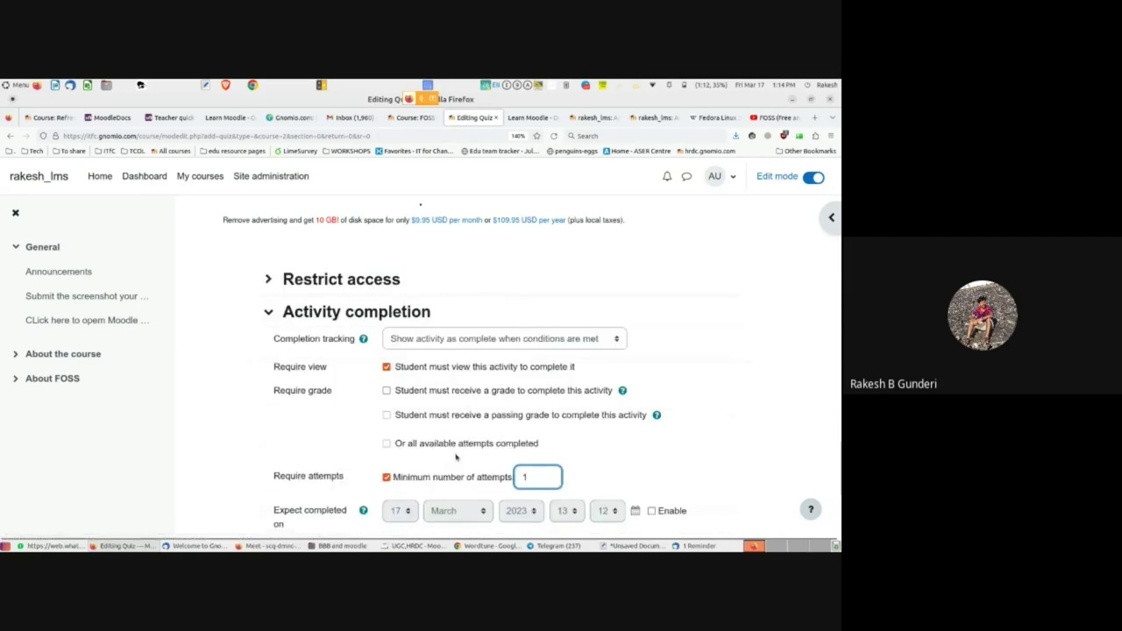
pyautogui.scroll(-3, 456, 454)
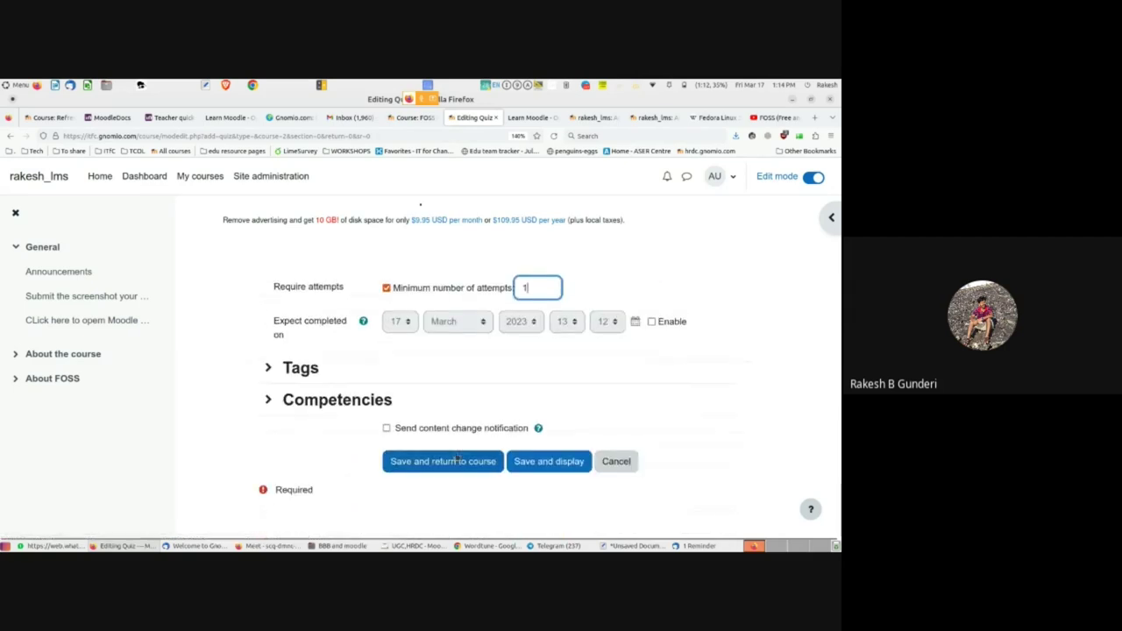
pyautogui.click(537, 465)
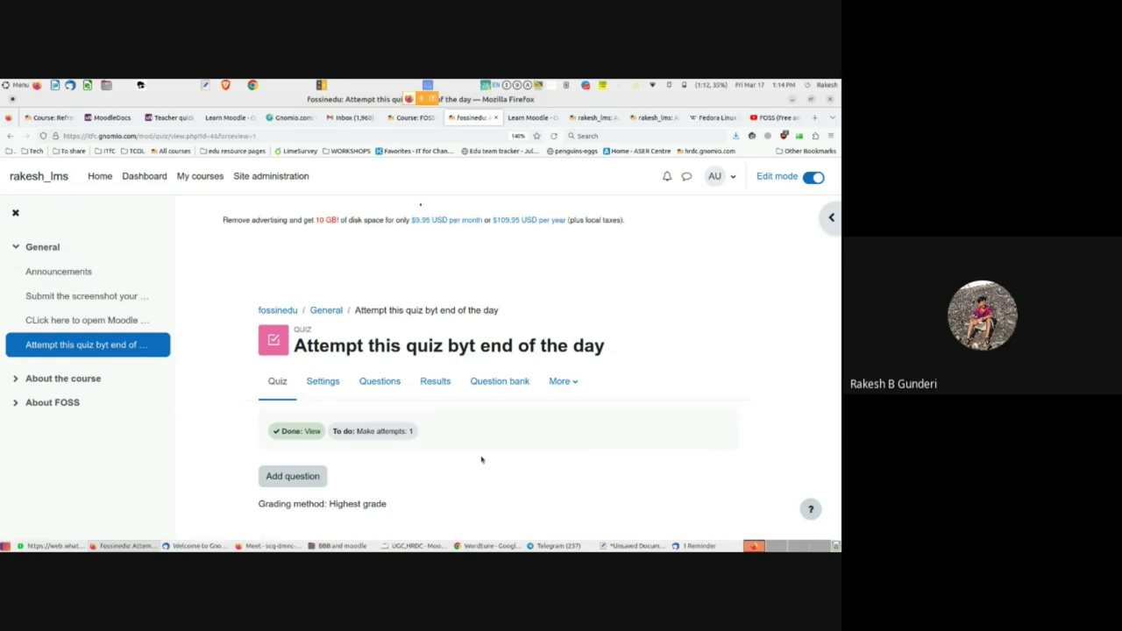
# - Save the quiz settings with 'Save and display'
pyautogui.scroll(-3, 503, 457)
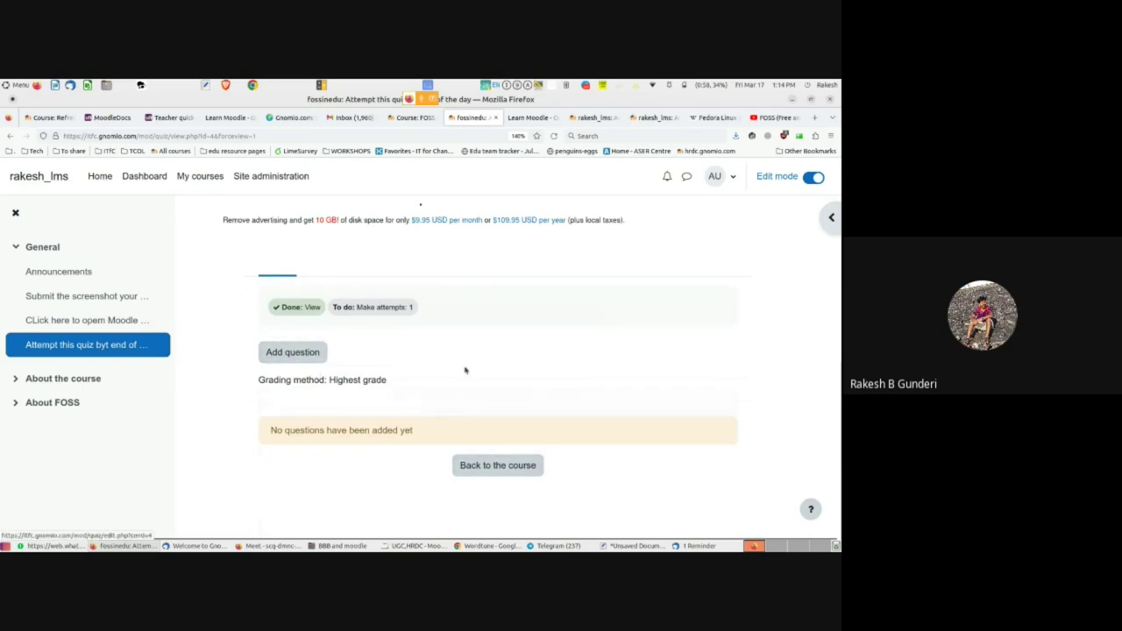
pyautogui.scroll(3, 463, 369)
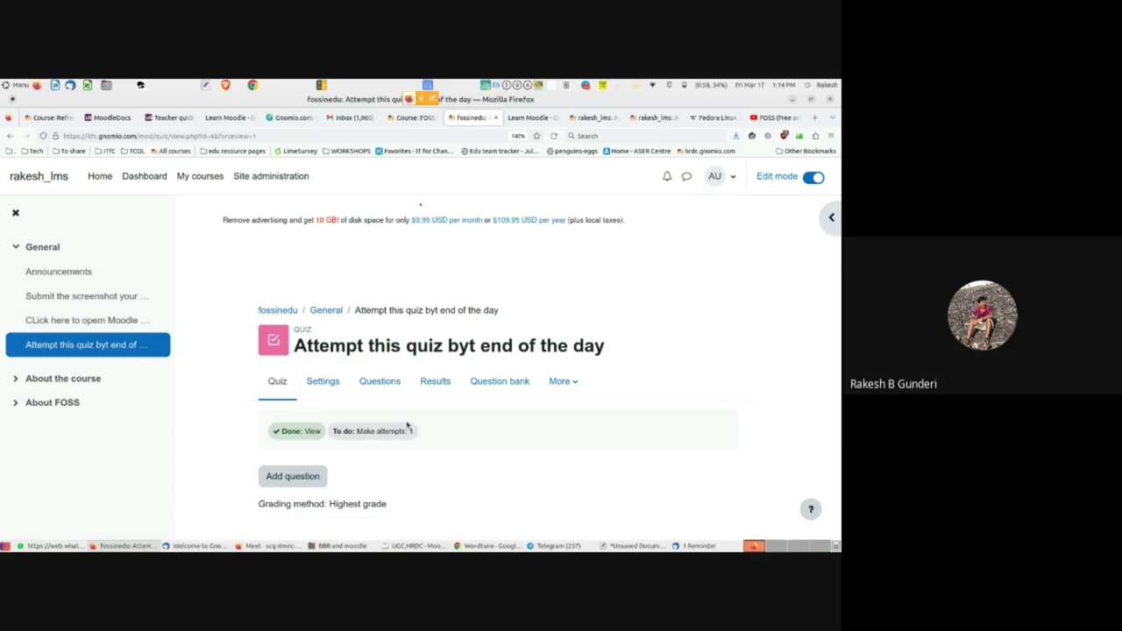
pyautogui.scroll(-1, 273, 487)
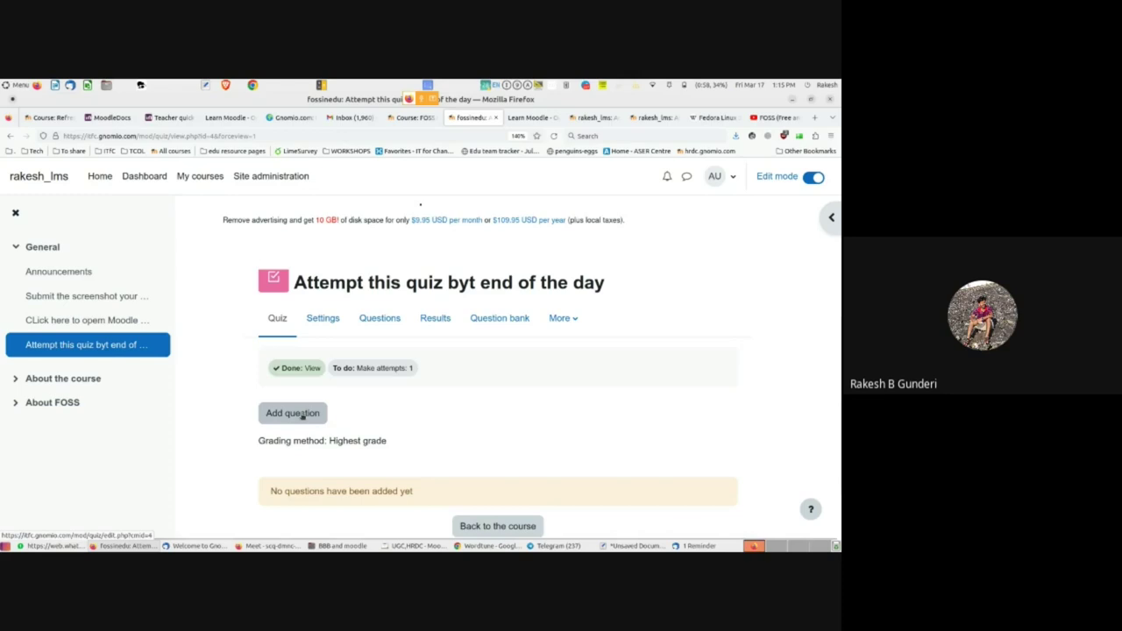
pyautogui.click(301, 418)
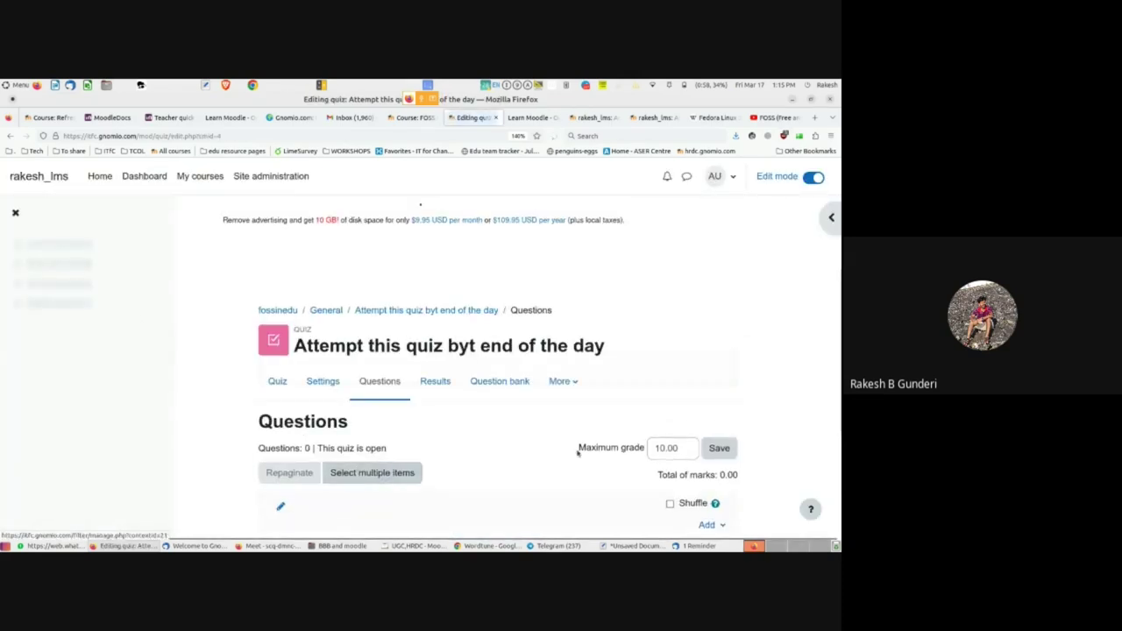
# - Return from the quiz overview to the empty quiz's Questions page
pyautogui.scroll(-2, 583, 447)
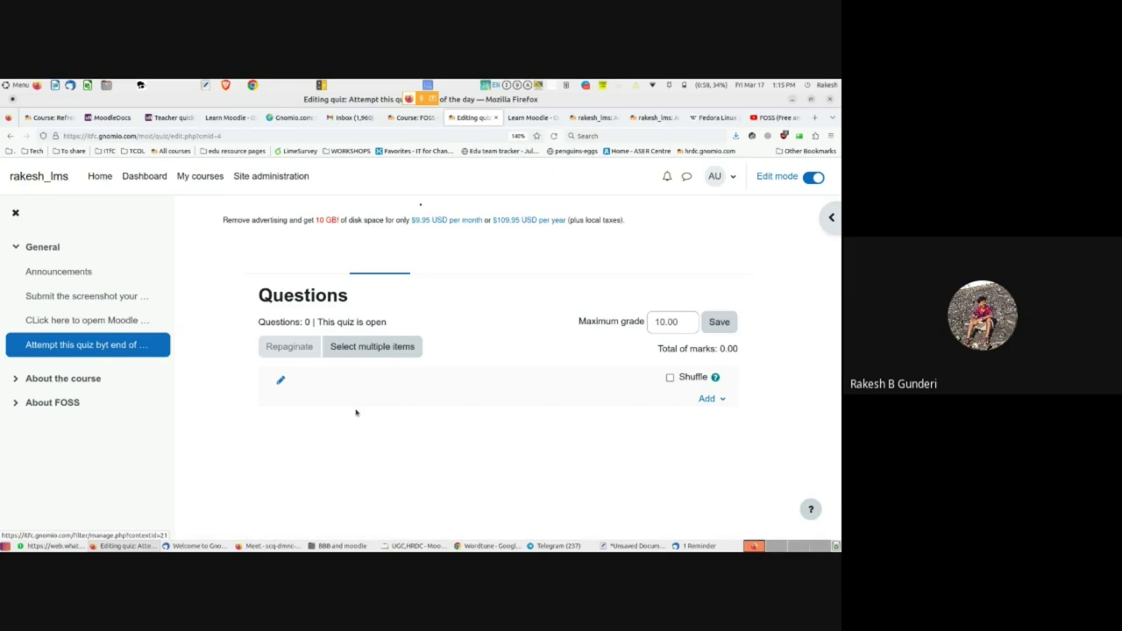
pyautogui.click(281, 382)
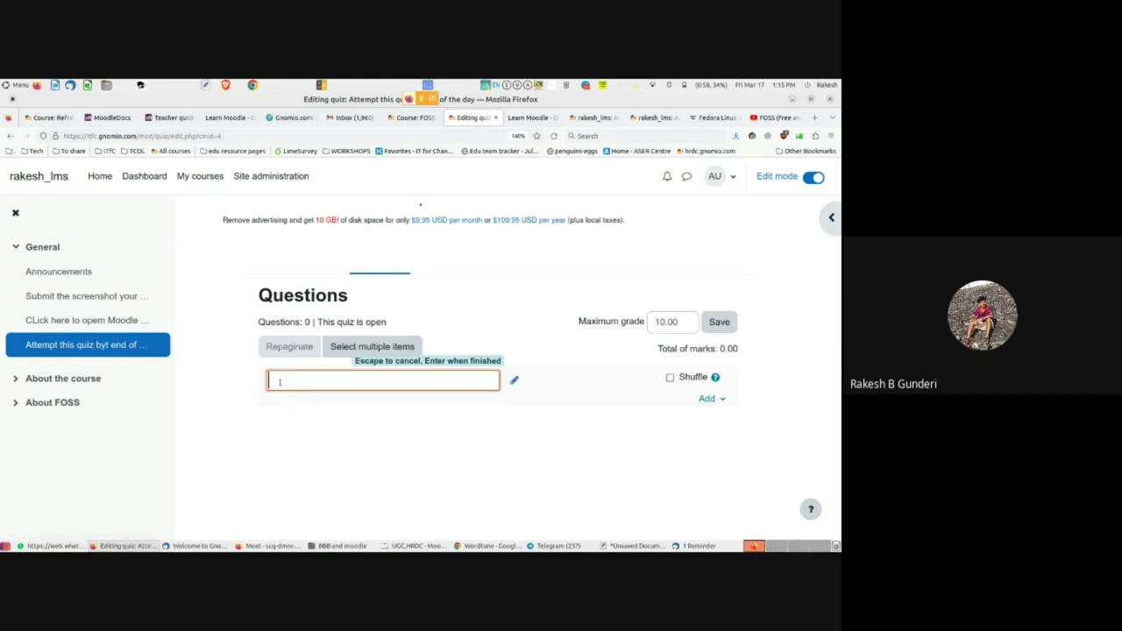
pyautogui.scroll(3, 303, 441)
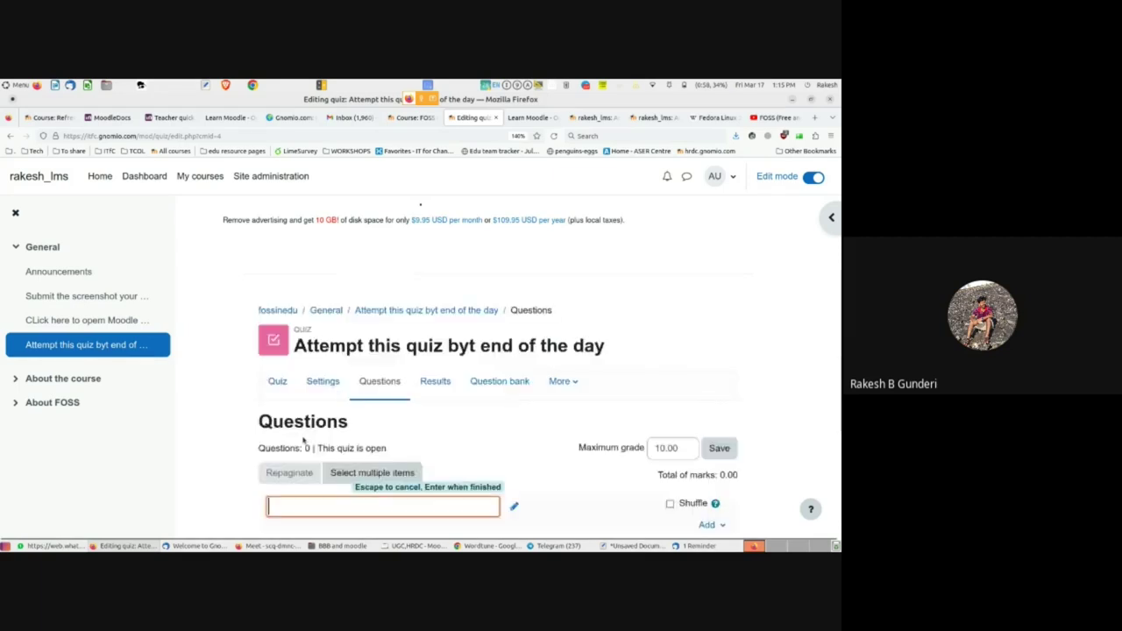
pyautogui.scroll(-1, 303, 434)
pyautogui.scroll(1, 299, 407)
pyautogui.click(278, 383)
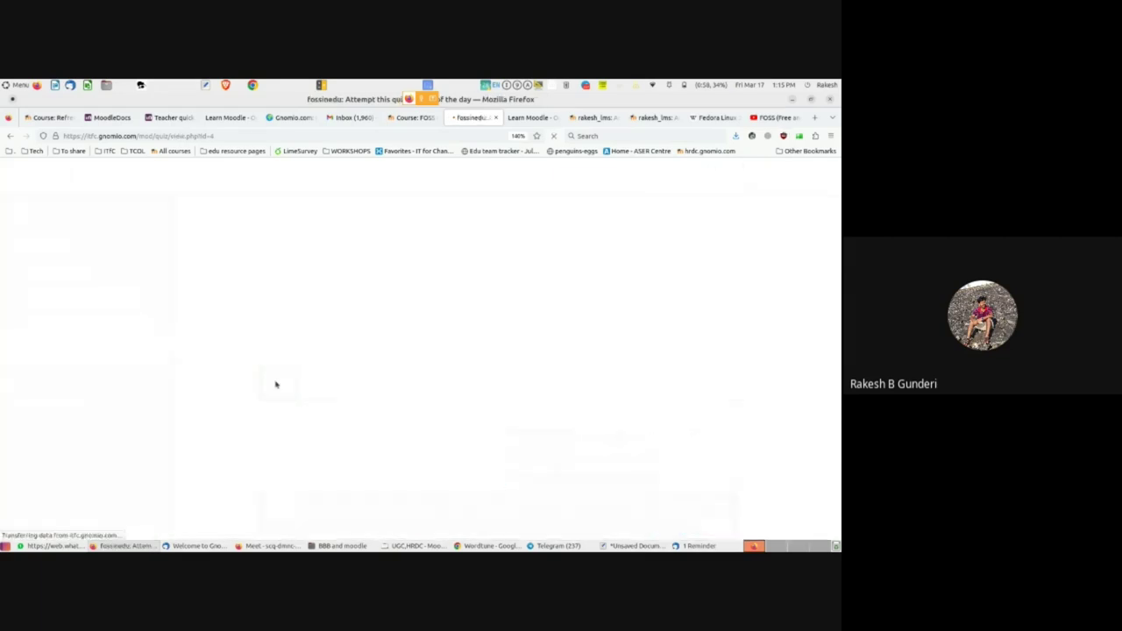
pyautogui.click(383, 320)
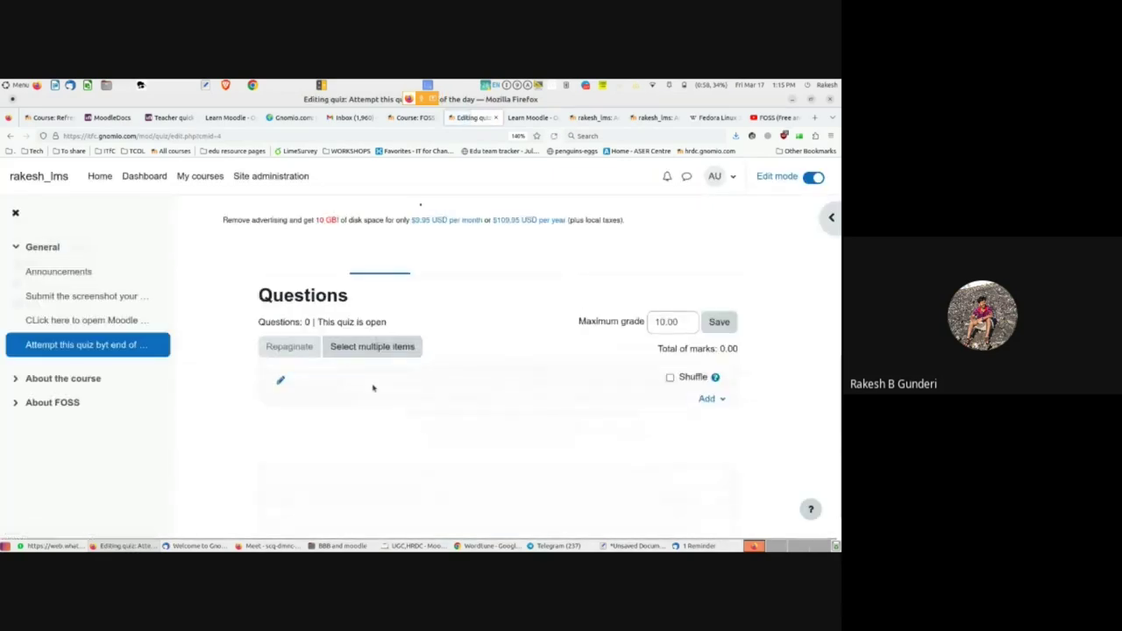
# - Cancel multi-select mode and choose Add › a new question
pyautogui.click(378, 351)
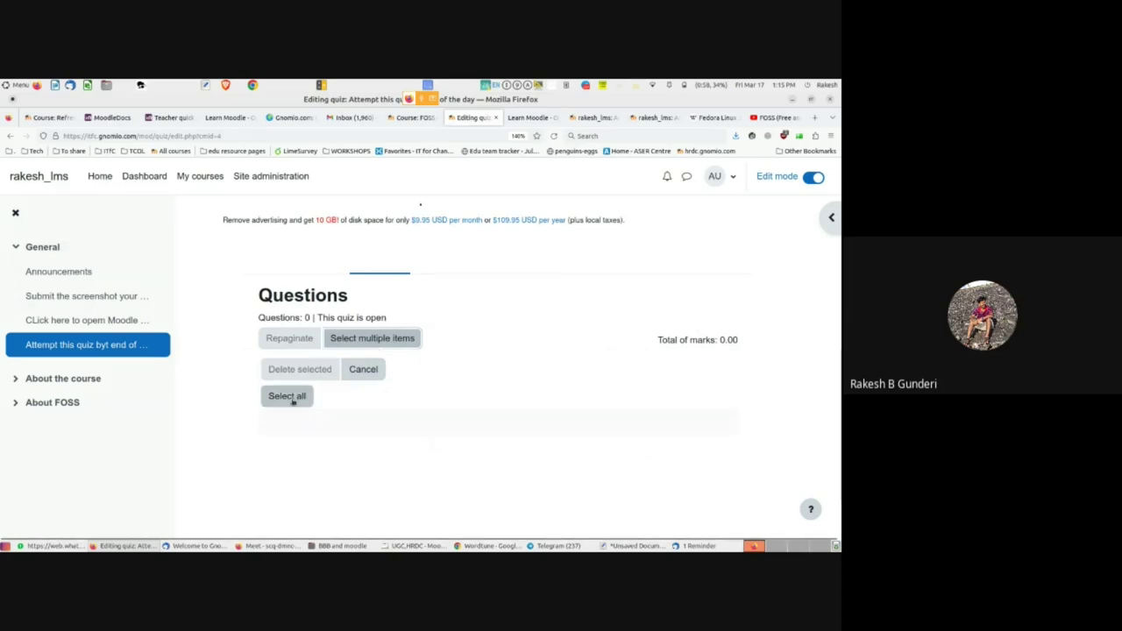
pyautogui.click(363, 369)
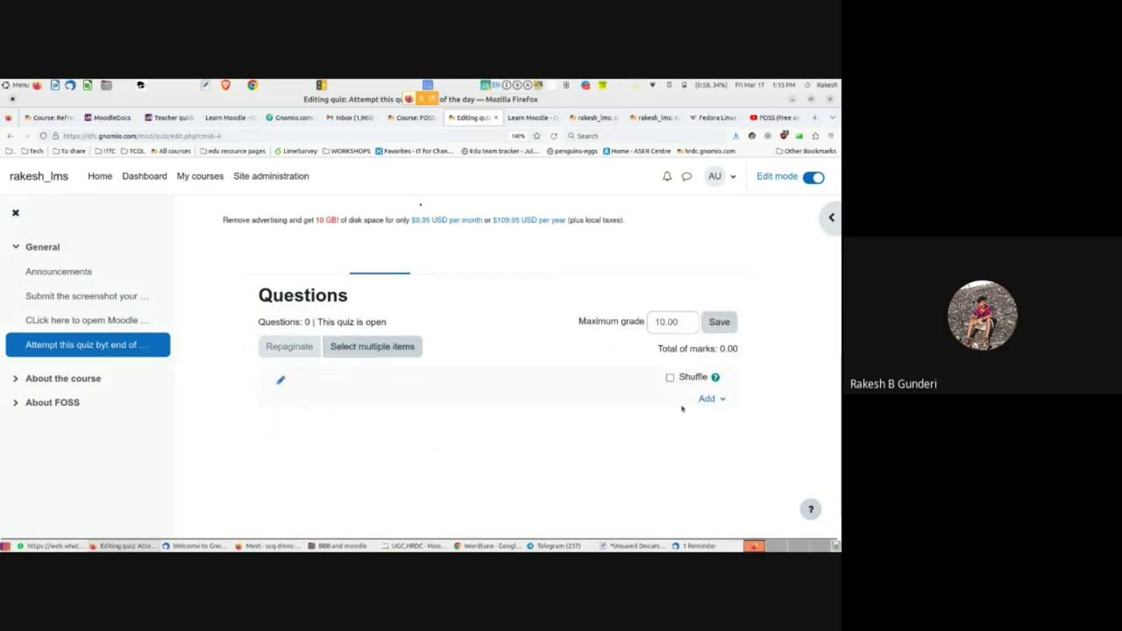
pyautogui.click(717, 399)
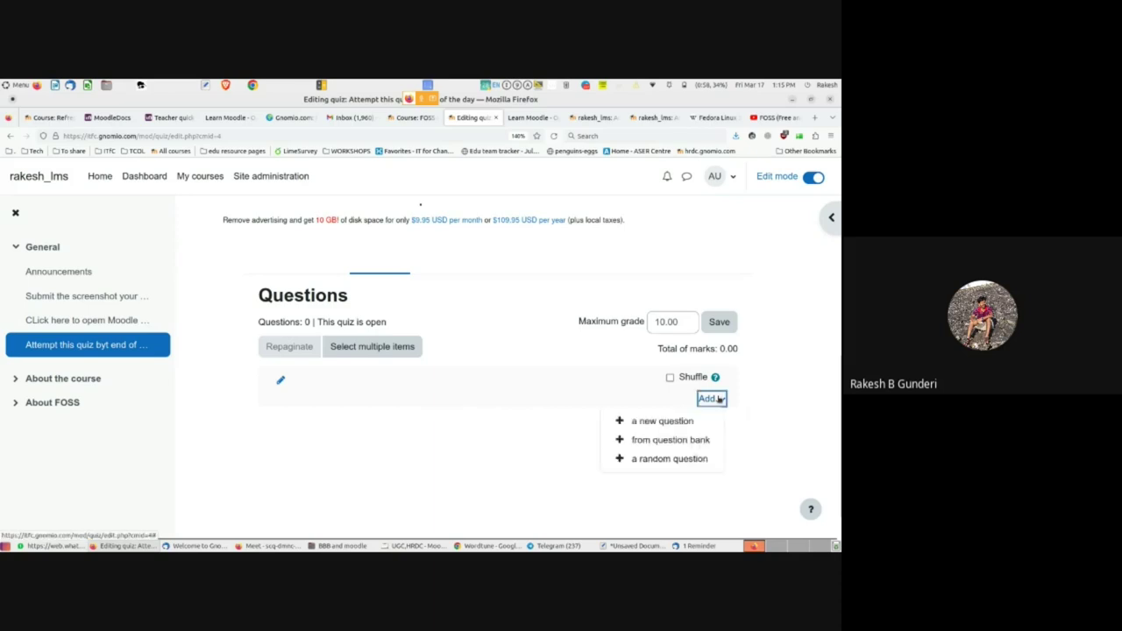
pyautogui.click(658, 422)
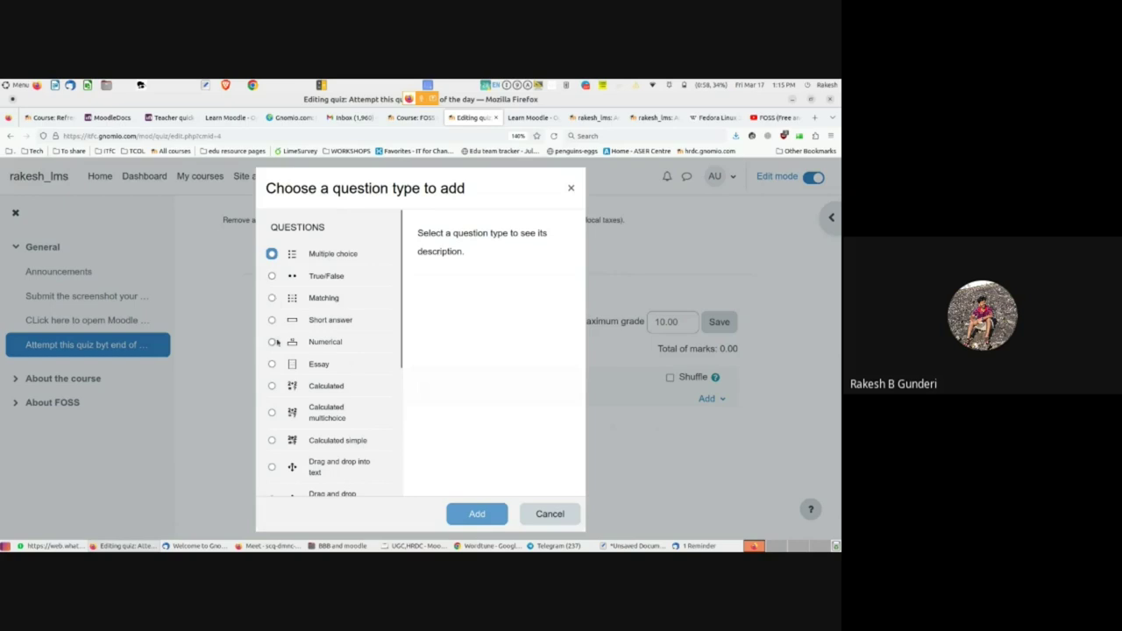
# - Pick Multiple choice from the question type list and add it
pyautogui.scroll(-3, 285, 359)
pyautogui.scroll(3, 312, 329)
pyautogui.scroll(2, 342, 263)
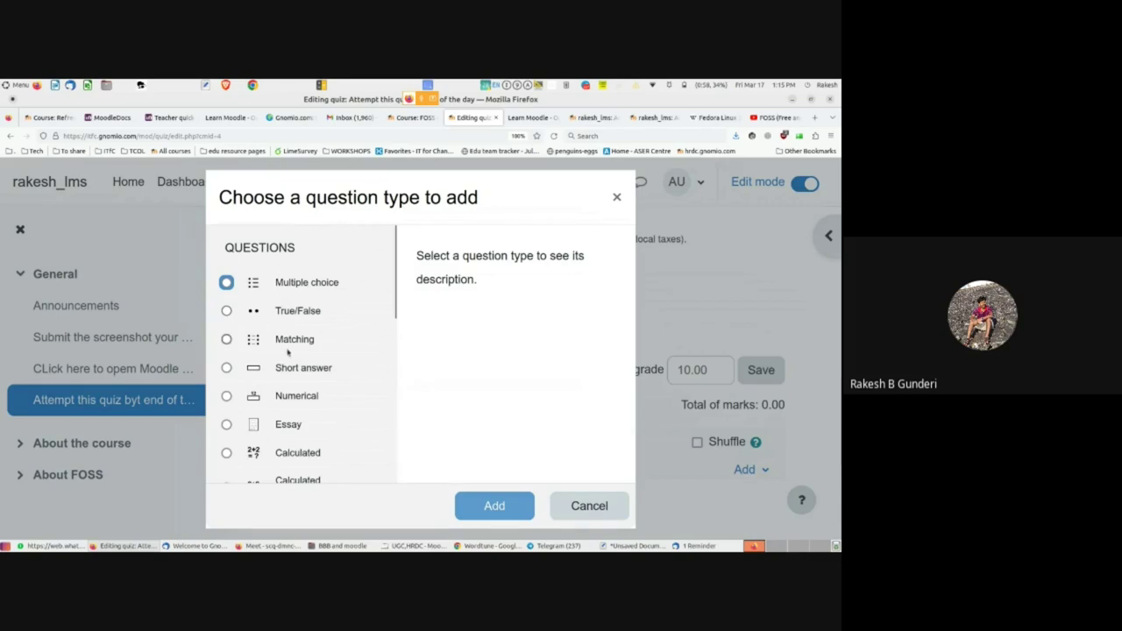
pyautogui.scroll(-2, 283, 375)
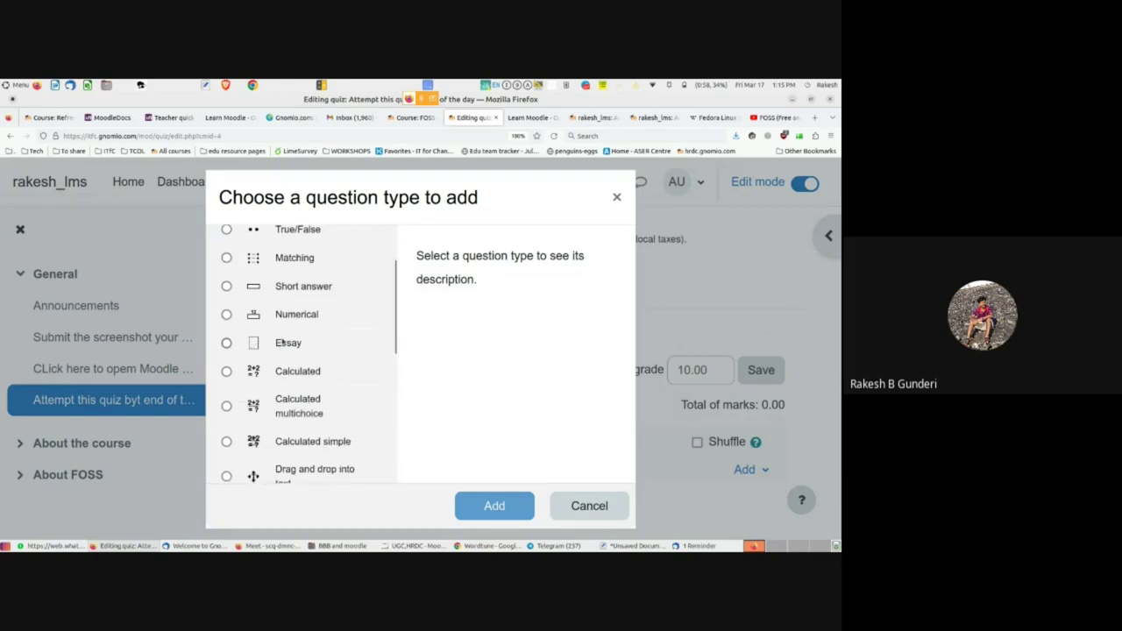
pyautogui.scroll(-4, 293, 427)
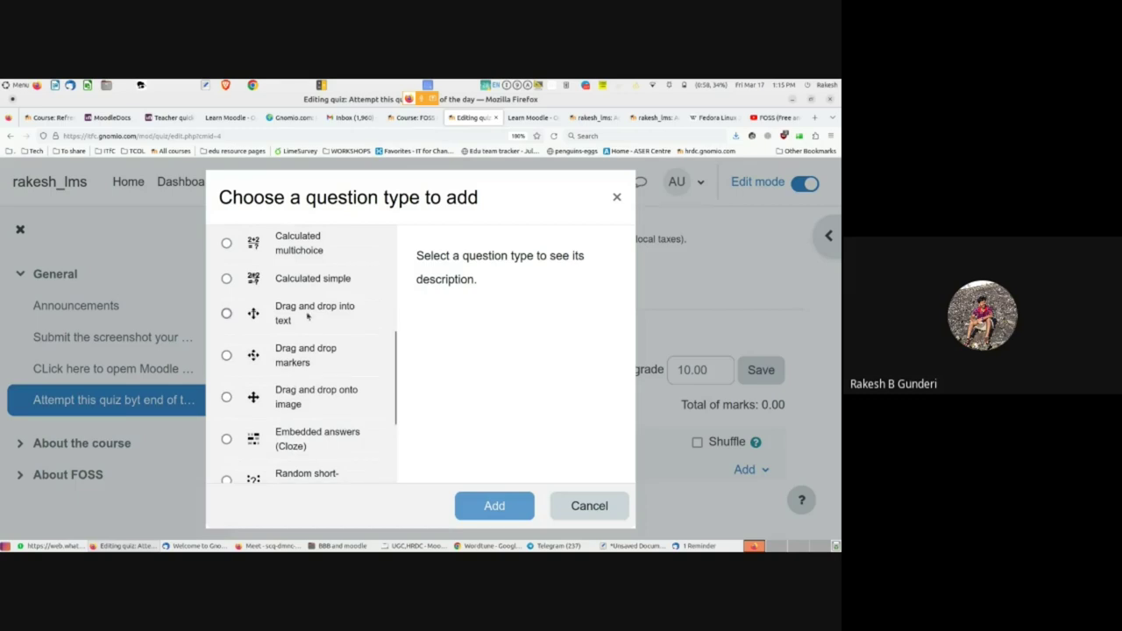
pyautogui.scroll(6, 303, 311)
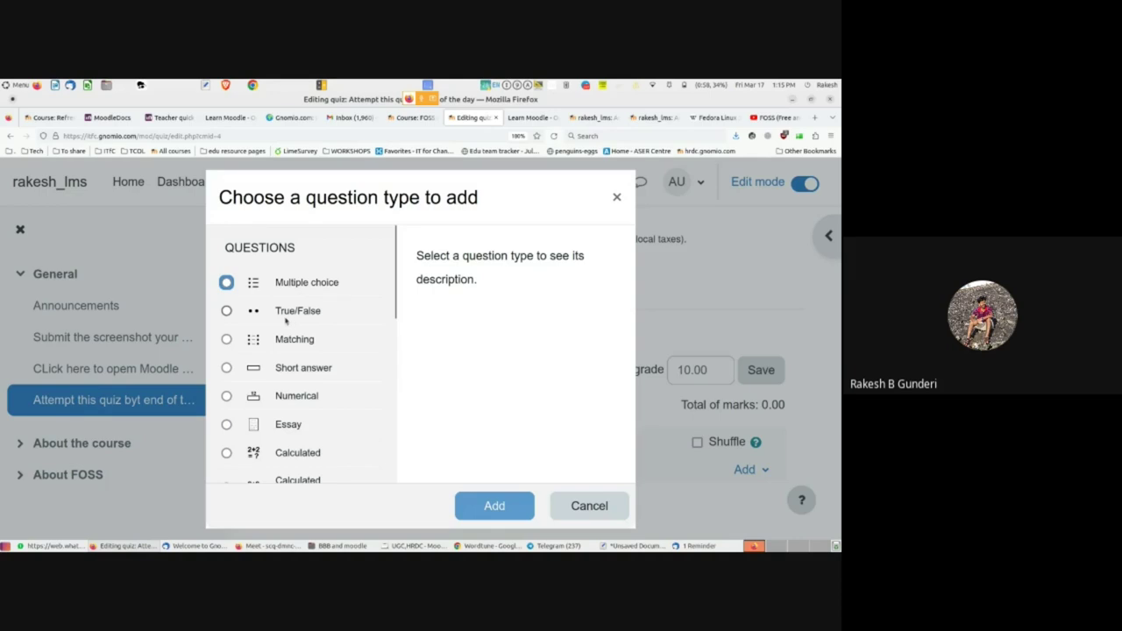
pyautogui.scroll(-8, 287, 324)
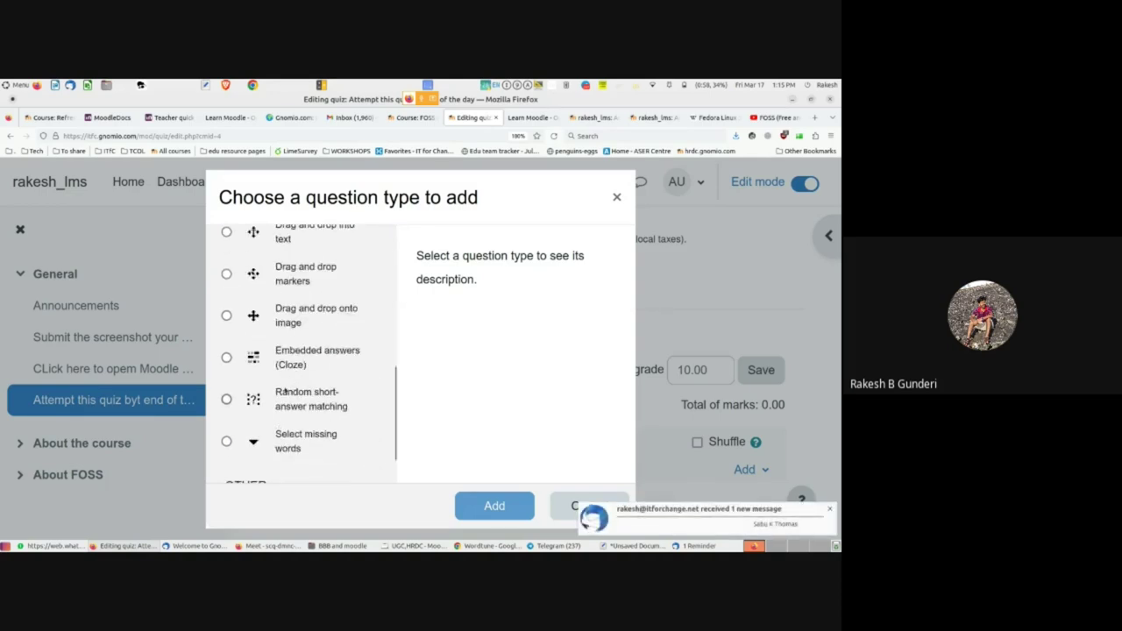
pyautogui.scroll(-1, 298, 289)
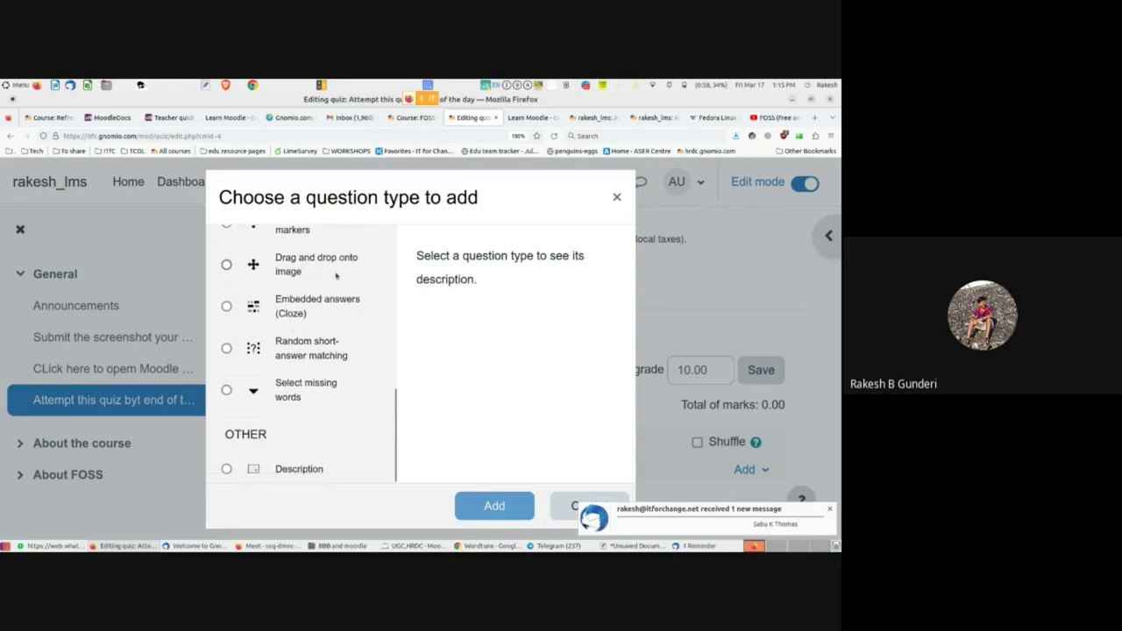
pyautogui.scroll(10, 321, 280)
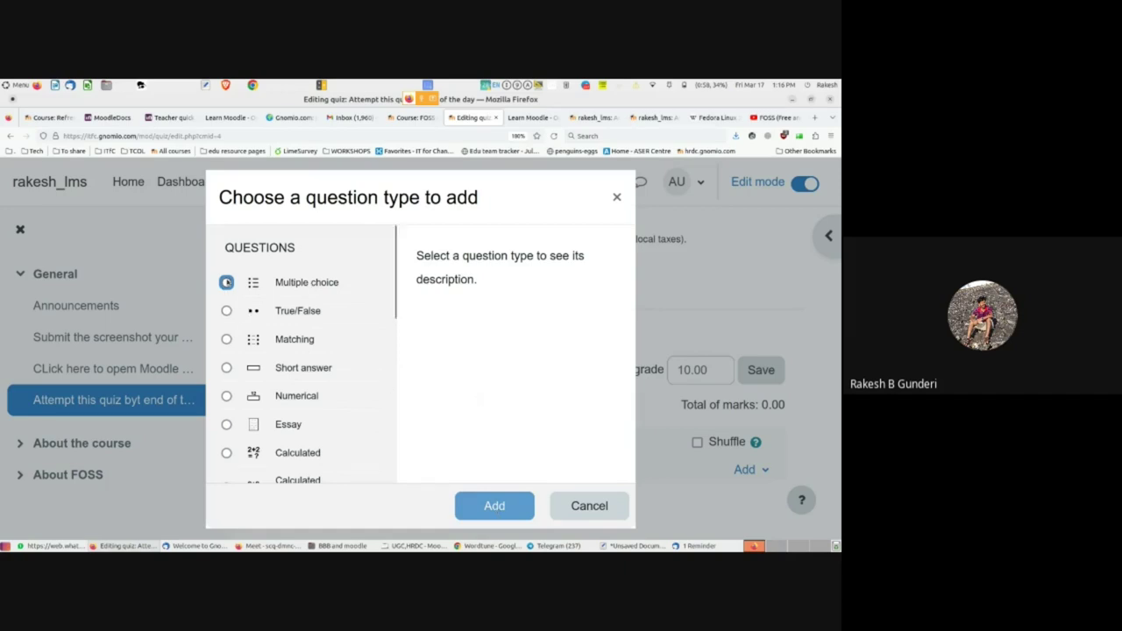
pyautogui.click(226, 282)
pyautogui.click(488, 502)
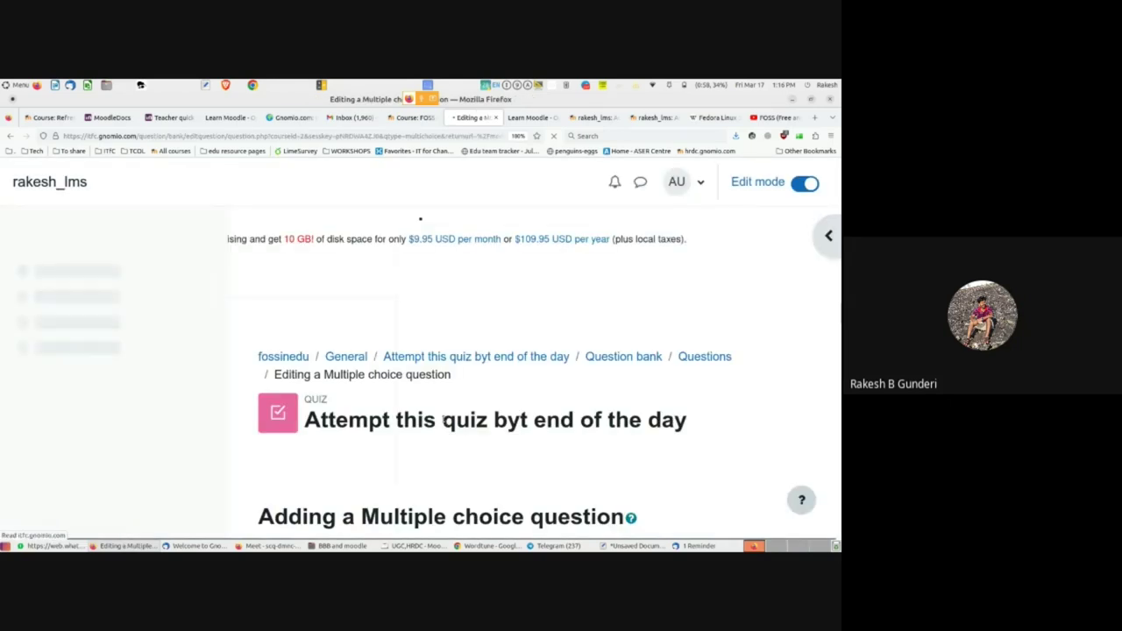
# - Name the question 'Full form of FOSS' and set its default mark to 5
pyautogui.click(439, 330)
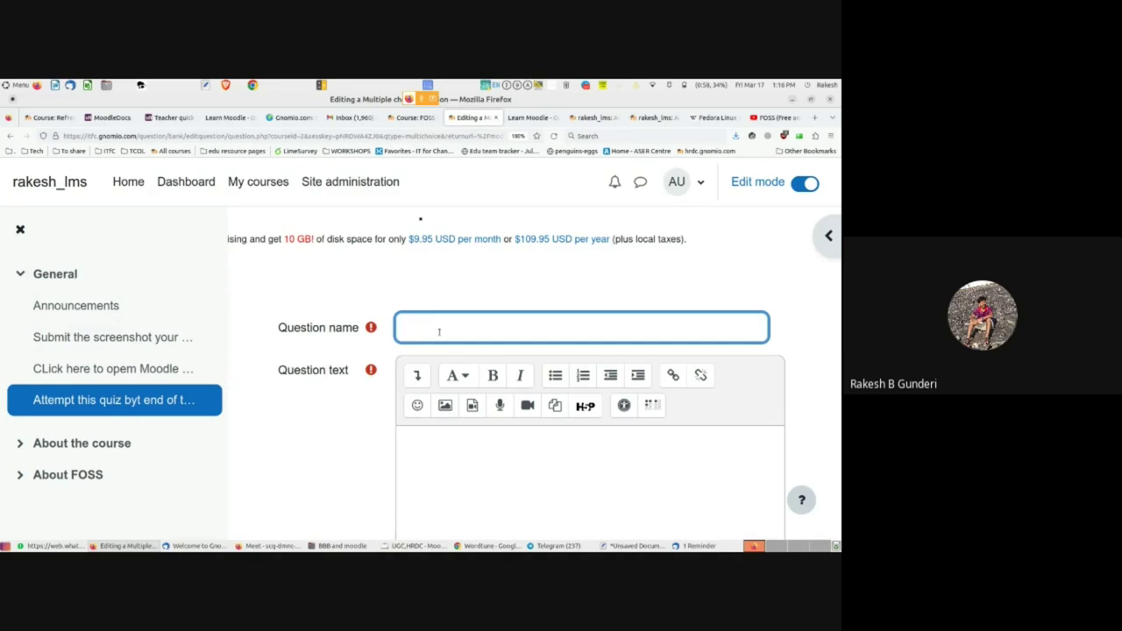
pyautogui.write('Full form of FOSS')
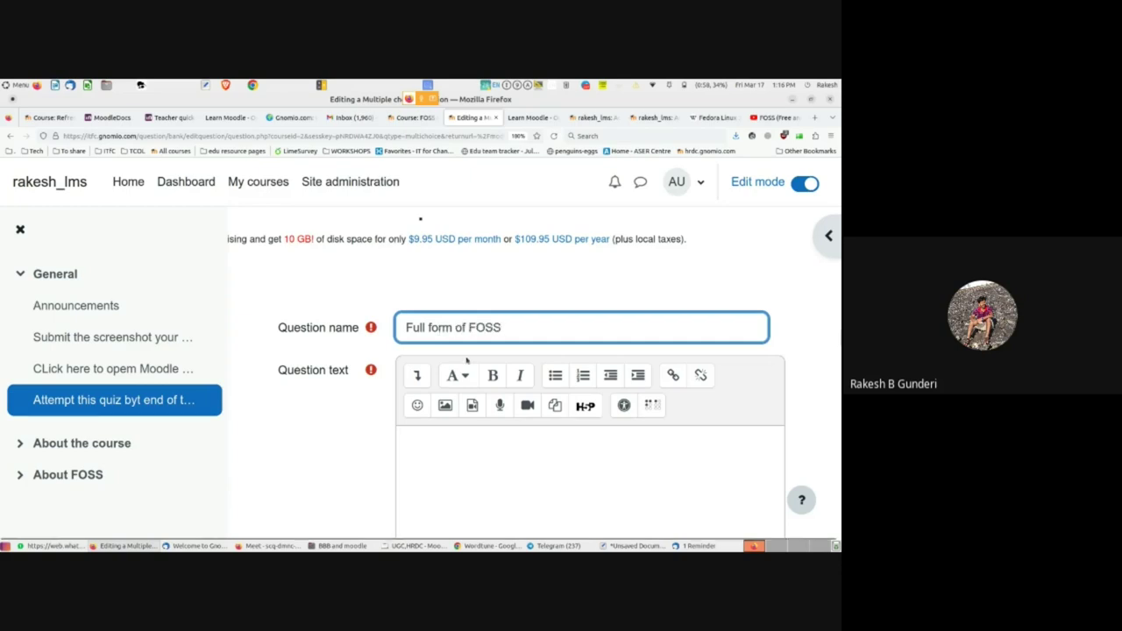
pyautogui.scroll(-5, 464, 359)
pyautogui.scroll(-2, 441, 453)
pyautogui.scroll(2, 441, 453)
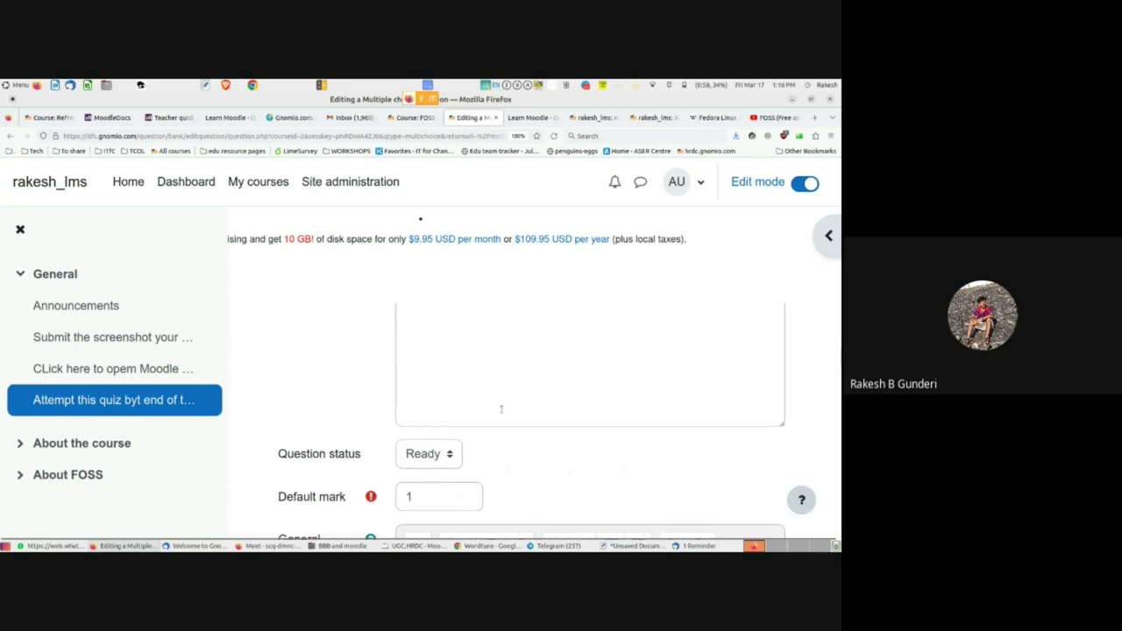
pyautogui.hotkey('ctrl', '-')
pyautogui.hotkey('ctrl', '-')
pyautogui.hotkey('ctrl', '-')
pyautogui.scroll(2, 401, 403)
pyautogui.scroll(-2, 402, 403)
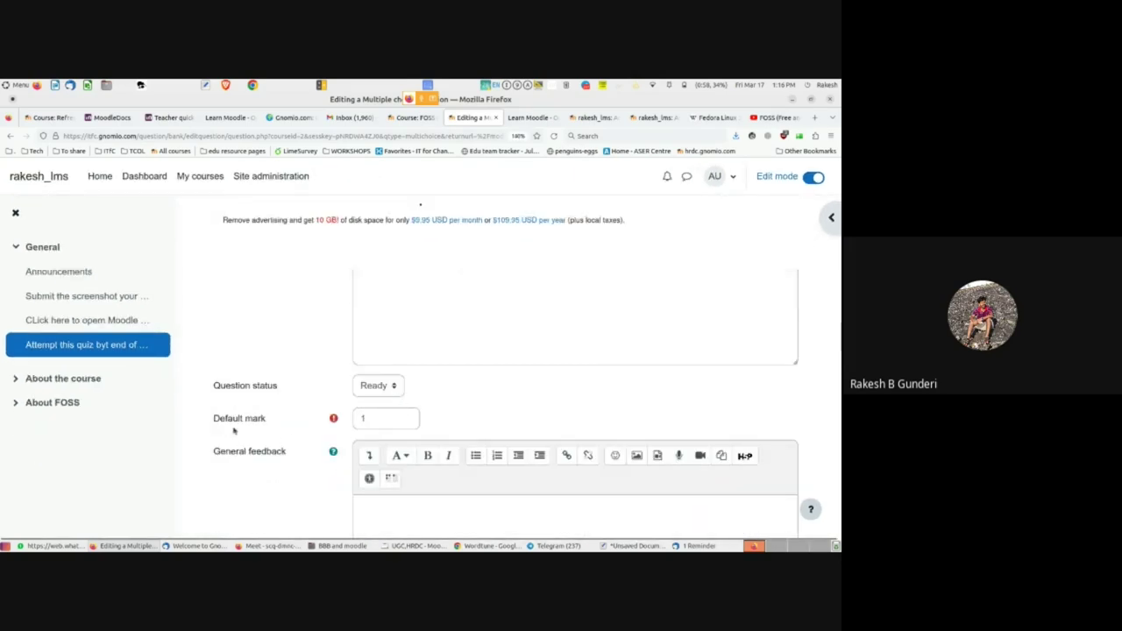
pyautogui.click(363, 421)
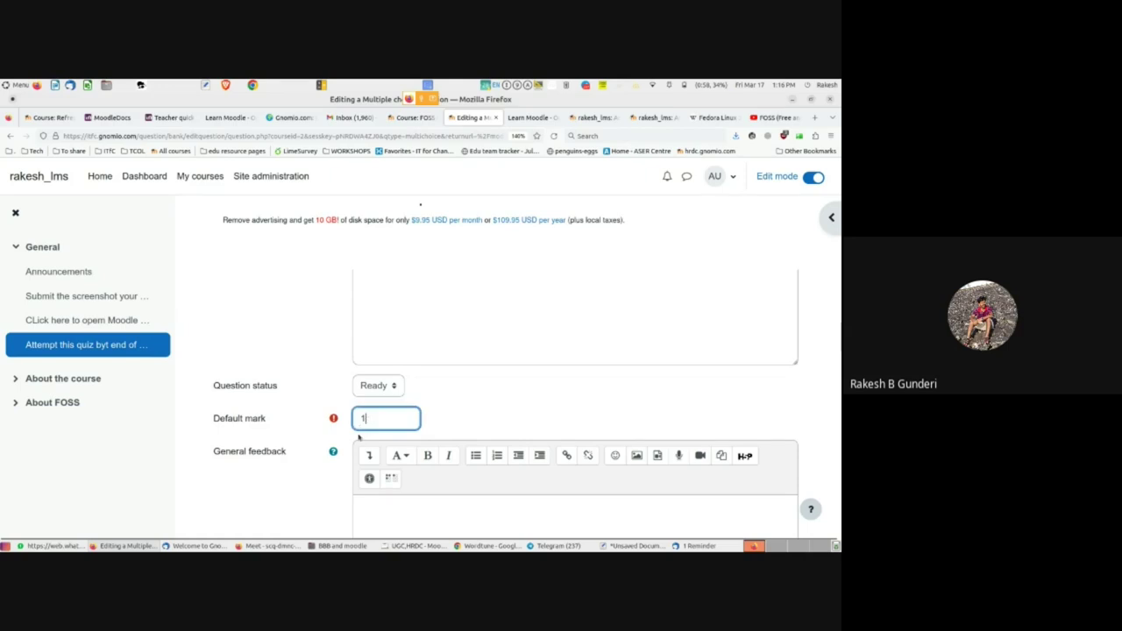
pyautogui.press('BackSpace')
pyautogui.write('5')
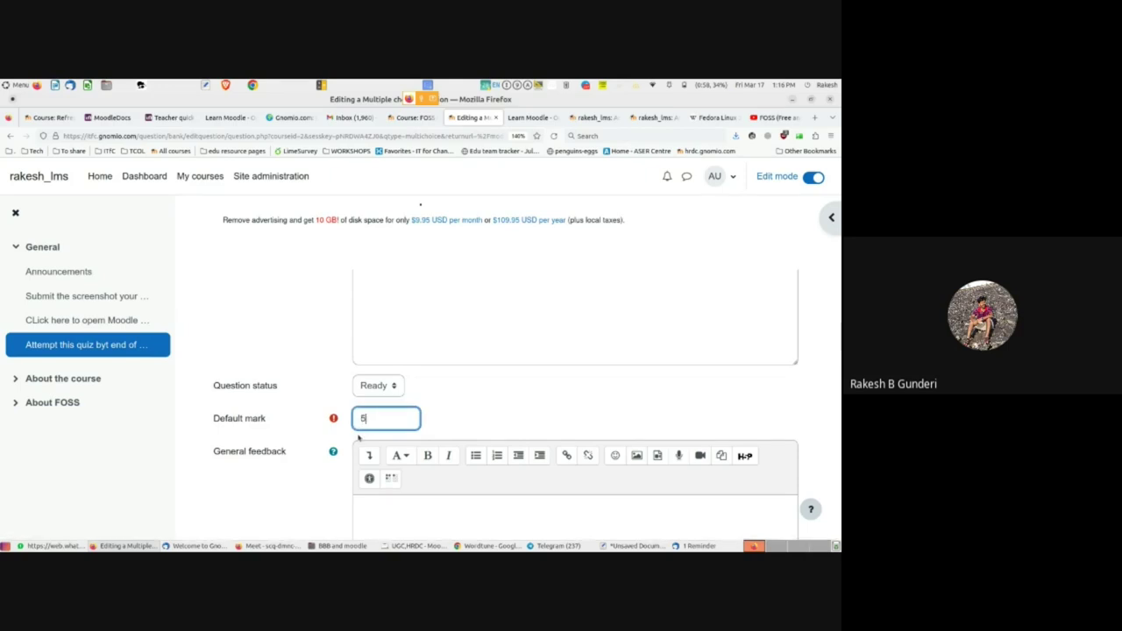
# - Enter 'Fun and Open source' as the first answer choice
pyautogui.scroll(-1, 357, 438)
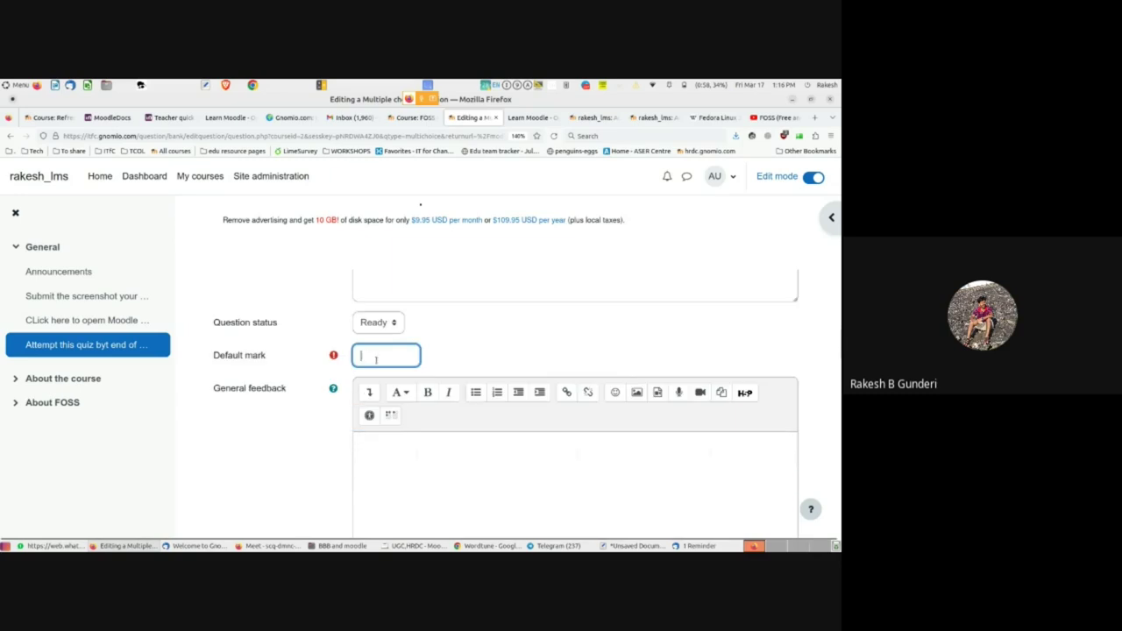
pyautogui.scroll(-3, 374, 368)
pyautogui.scroll(-3, 372, 383)
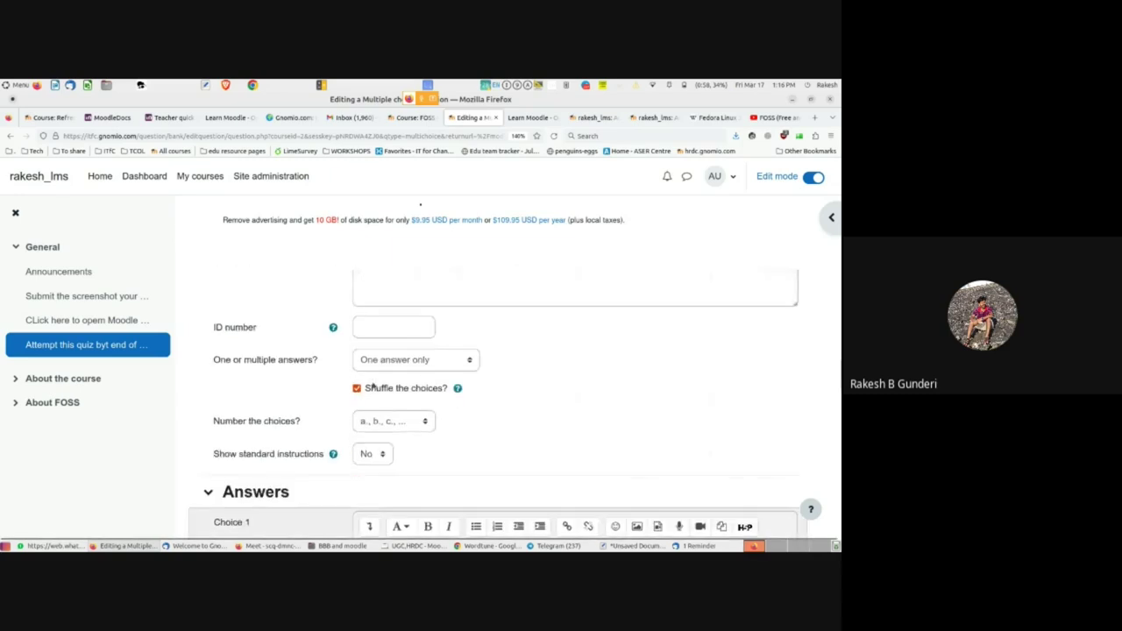
pyautogui.hotkey('ctrl', '-')
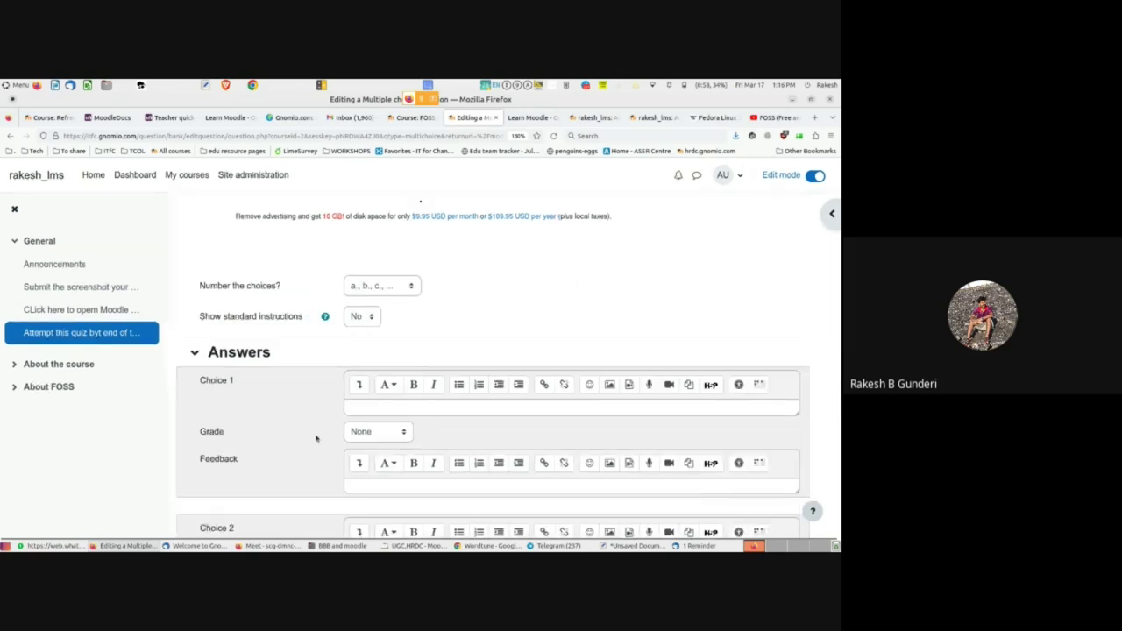
pyautogui.scroll(-2, 315, 438)
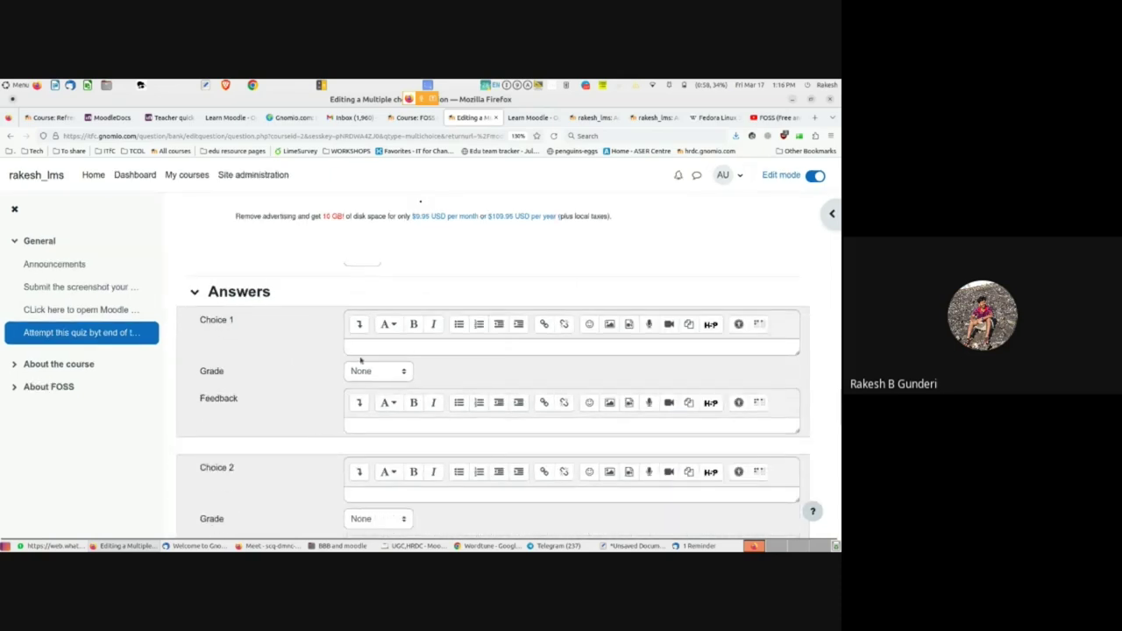
pyautogui.click(367, 348)
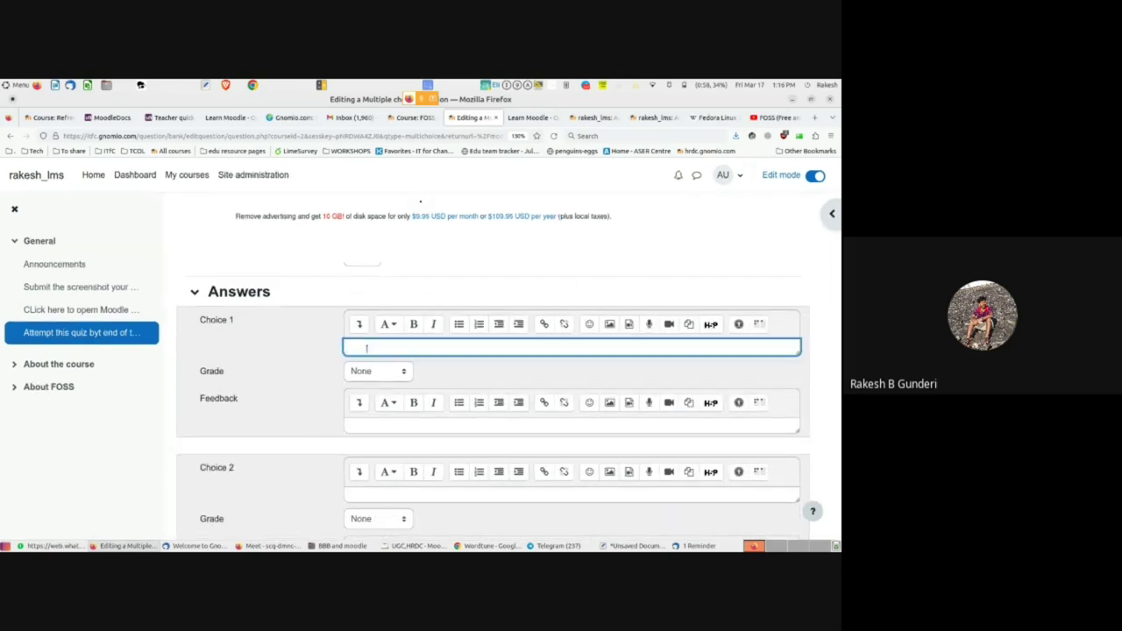
pyautogui.write('Fun and Open source')
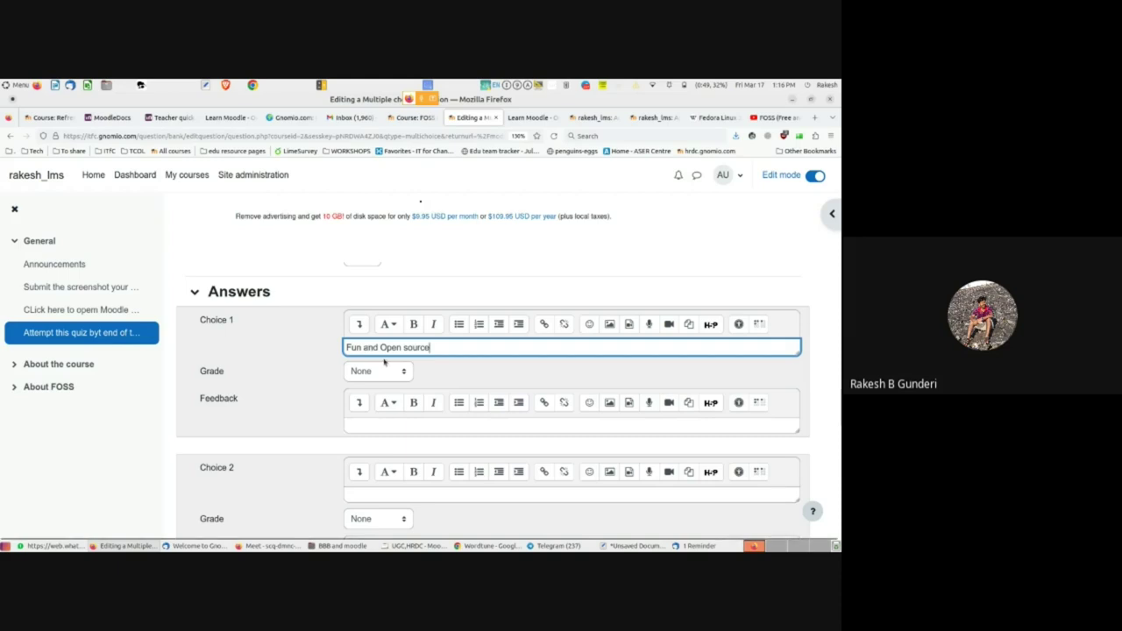
pyautogui.scroll(-2, 293, 431)
pyautogui.scroll(-2, 291, 433)
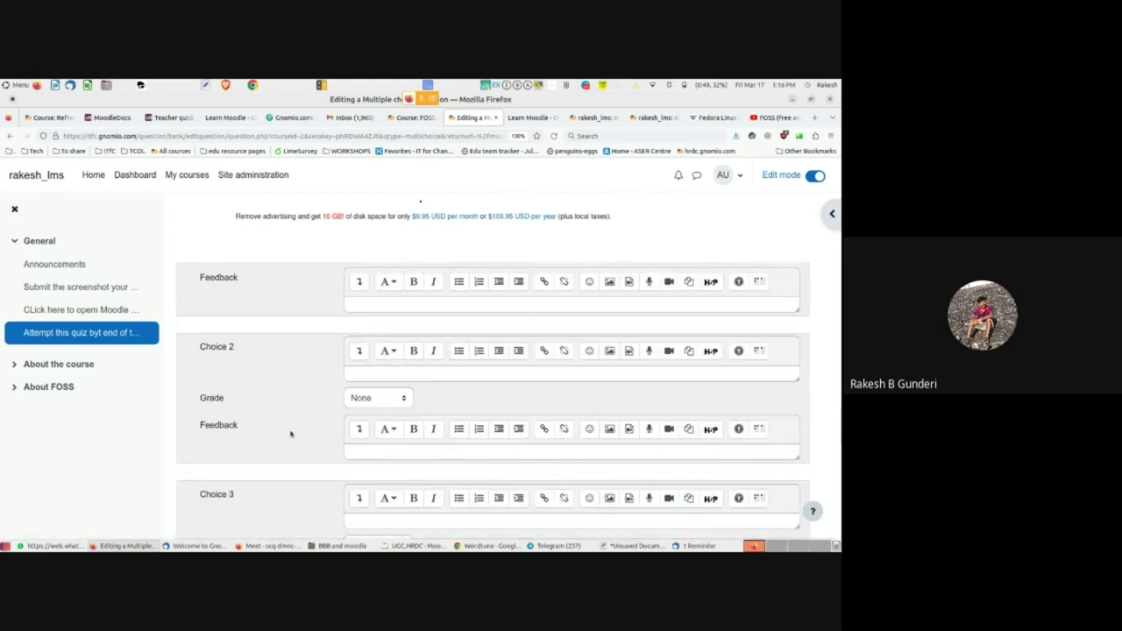
# - Enter 'Free and open source software' as Choice 2, graded 100%
pyautogui.click(374, 374)
pyautogui.write('Free and open source software')
pyautogui.scroll(-1, 373, 374)
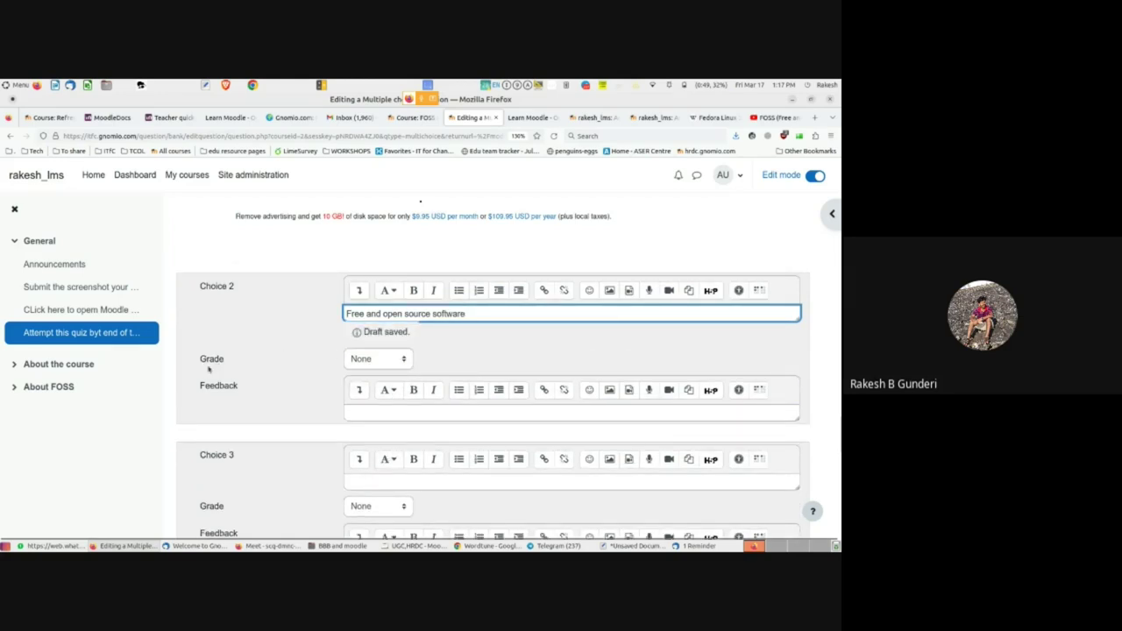
pyautogui.click(394, 340)
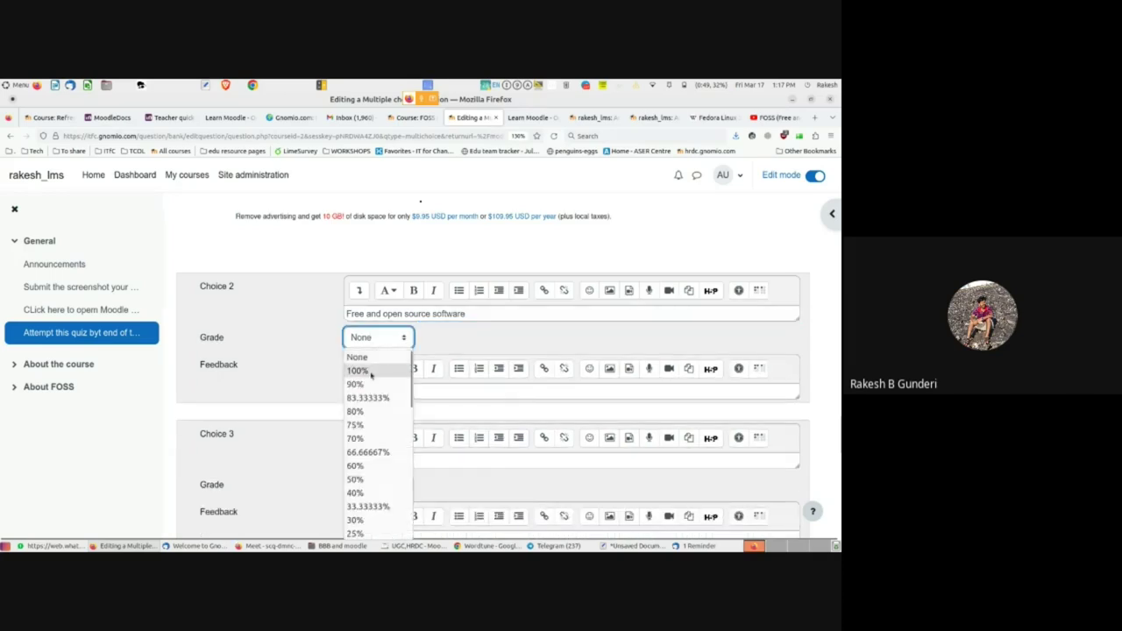
pyautogui.click(359, 371)
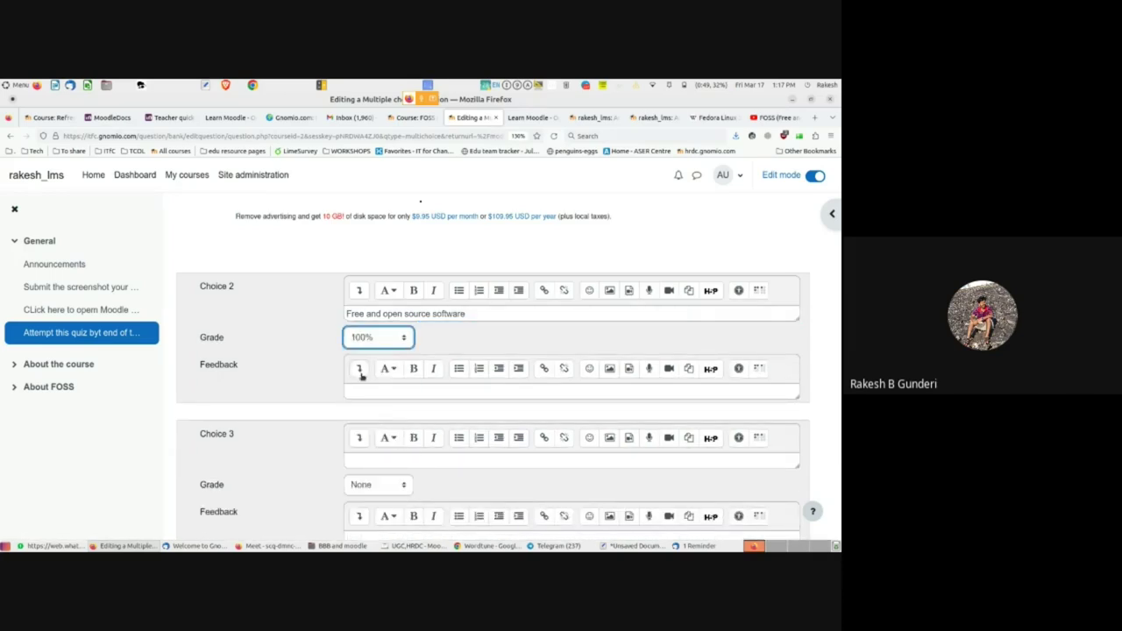
pyautogui.scroll(4, 405, 313)
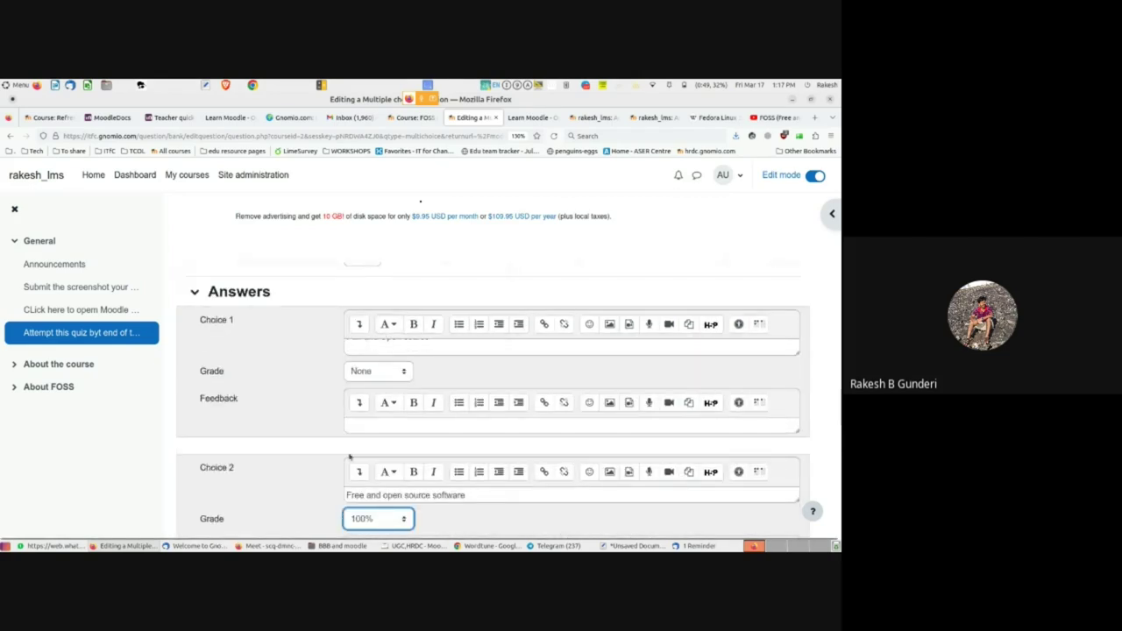
pyautogui.scroll(-5, 372, 353)
# - Enter 'Free and Objective purpose tools' as the third, ungraded choice
pyautogui.click(379, 402)
pyautogui.write('Free t')
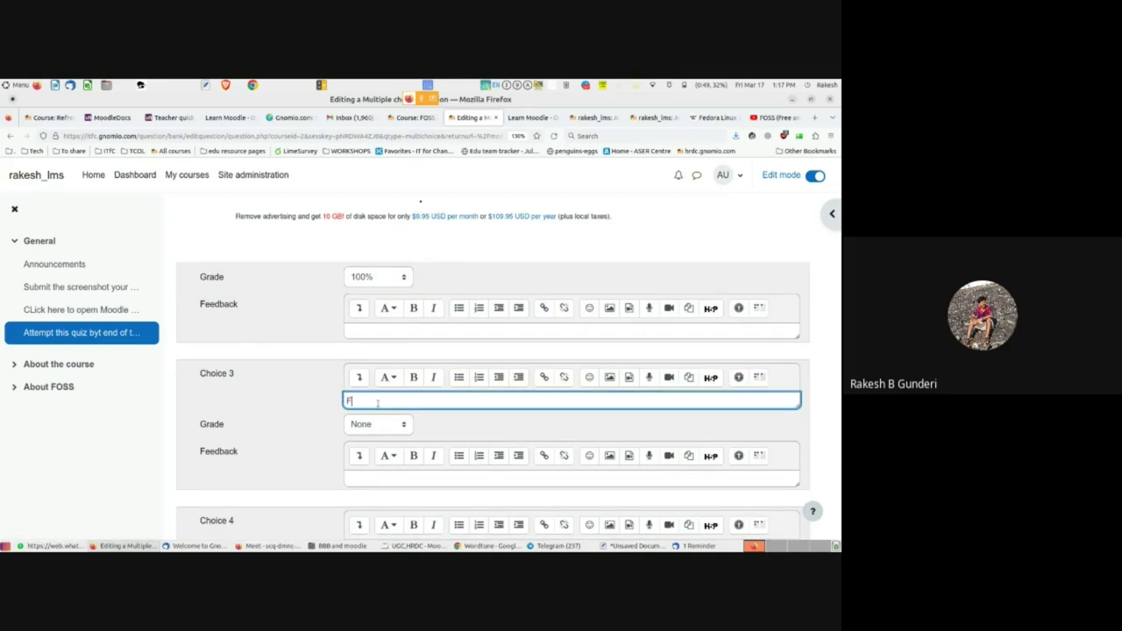
pyautogui.press('BackSpace')
pyautogui.write('and Objective purpose tools')
# - Clear the field's contents and try to save the question; Moodle flags a missing required value
pyautogui.hotkey('ctrl', 'a')
pyautogui.press('BackSpace')
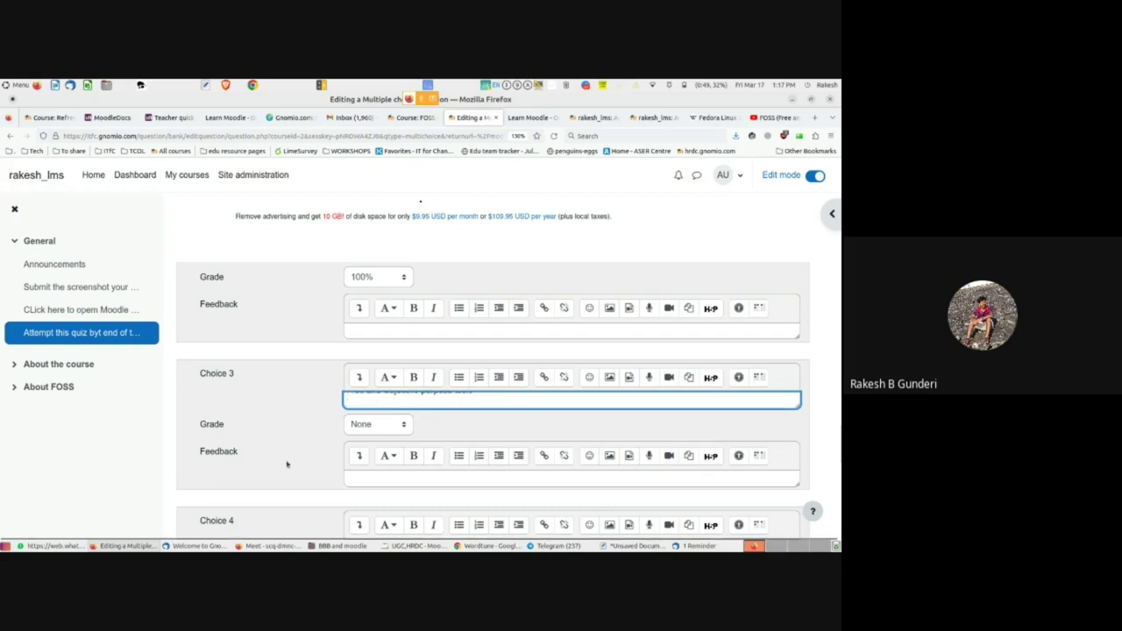
pyautogui.scroll(-5, 281, 469)
pyautogui.scroll(-3, 267, 477)
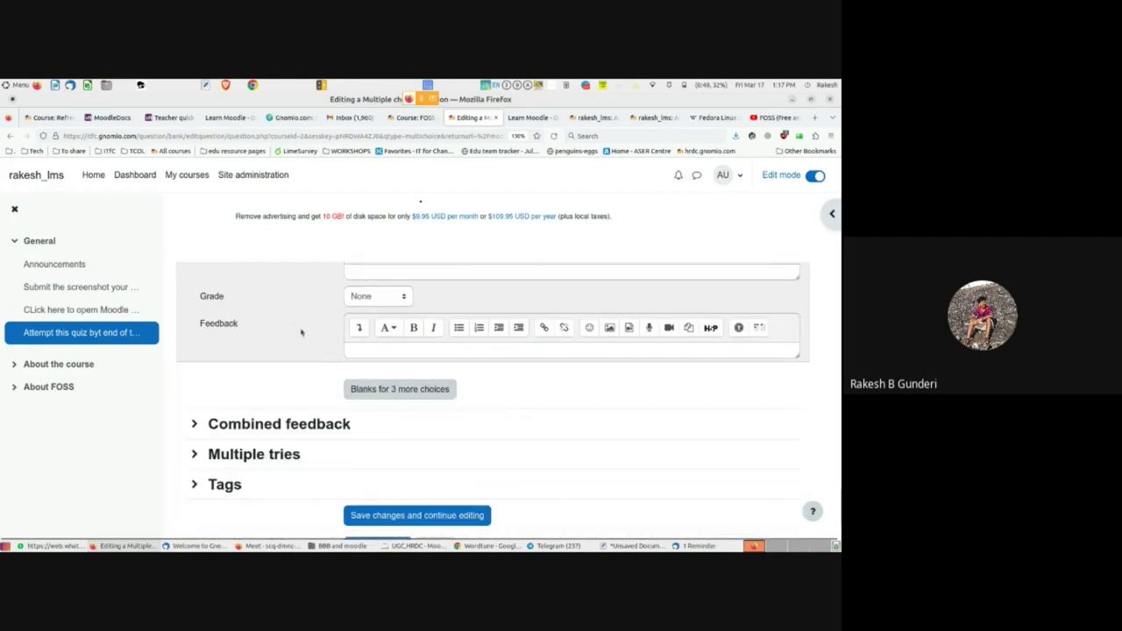
pyautogui.scroll(2, 298, 343)
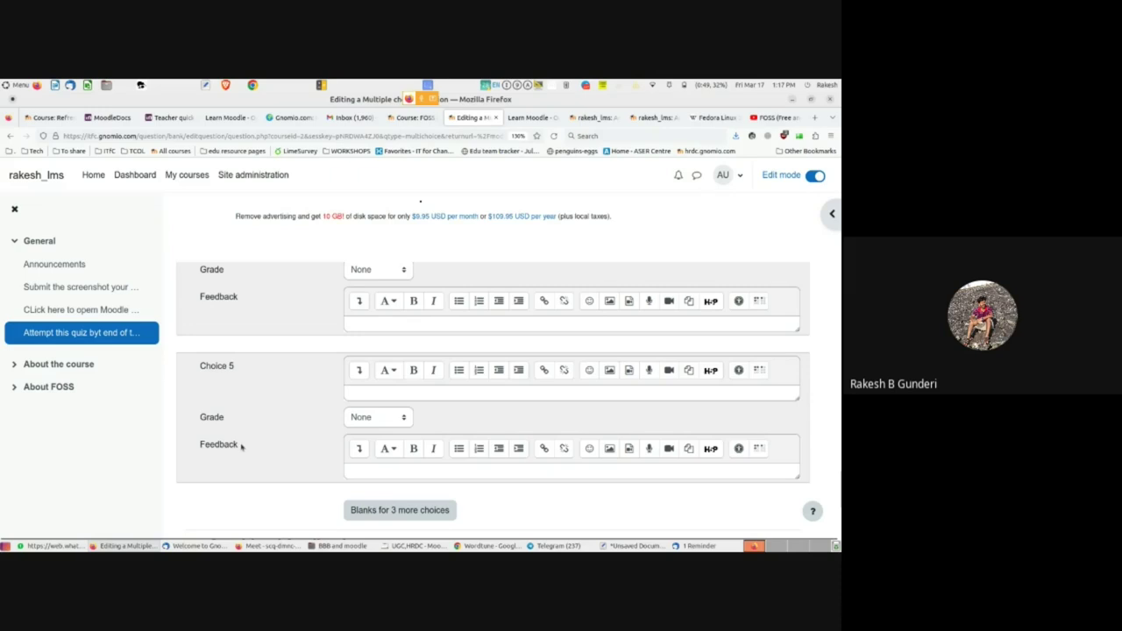
pyautogui.scroll(-1, 245, 453)
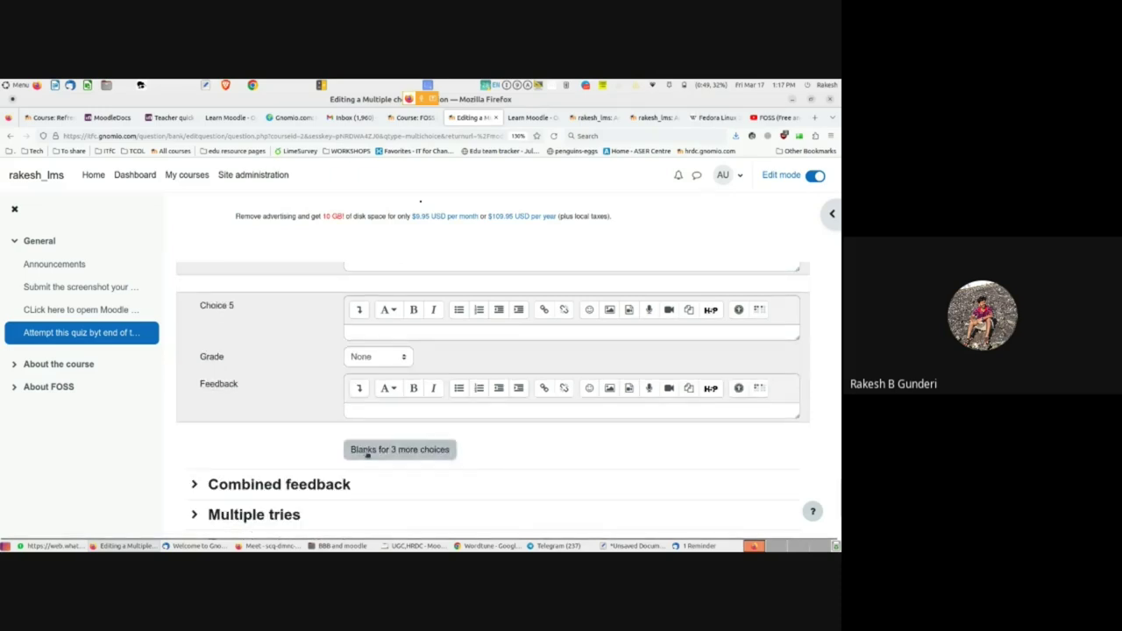
pyautogui.scroll(-2, 368, 455)
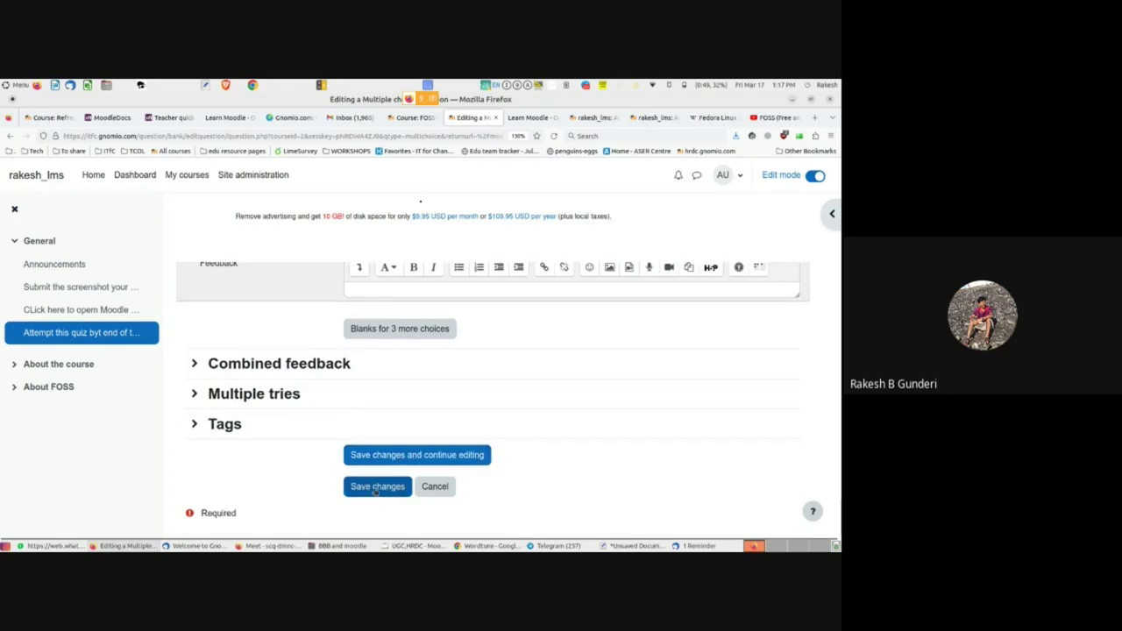
pyautogui.click(375, 490)
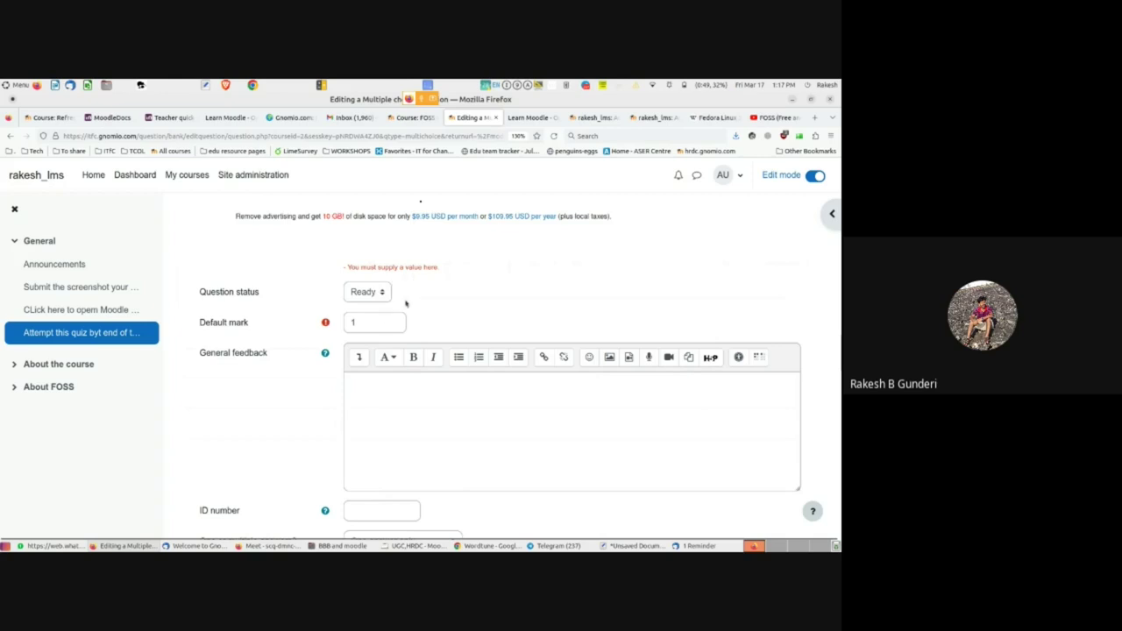
# - Copy the name 'Full form of FOSS' into the empty question text
pyautogui.scroll(2, 430, 328)
pyautogui.scroll(3, 430, 327)
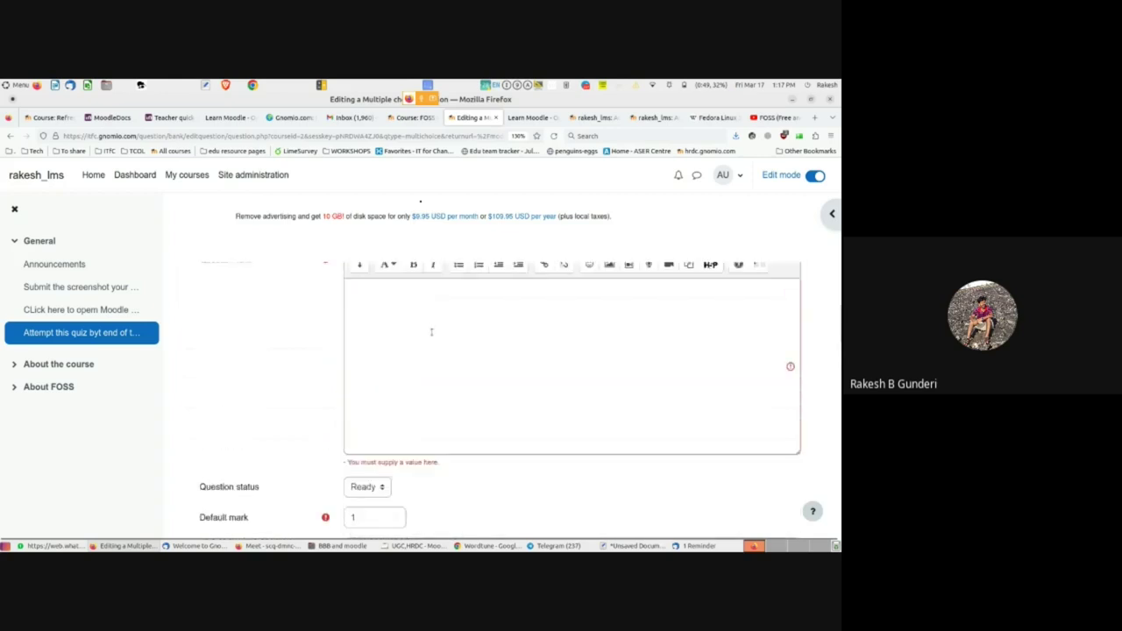
pyautogui.doubleClick(390, 336)
pyautogui.tripleClick(388, 337)
pyautogui.hotkey('ctrl', 'c')
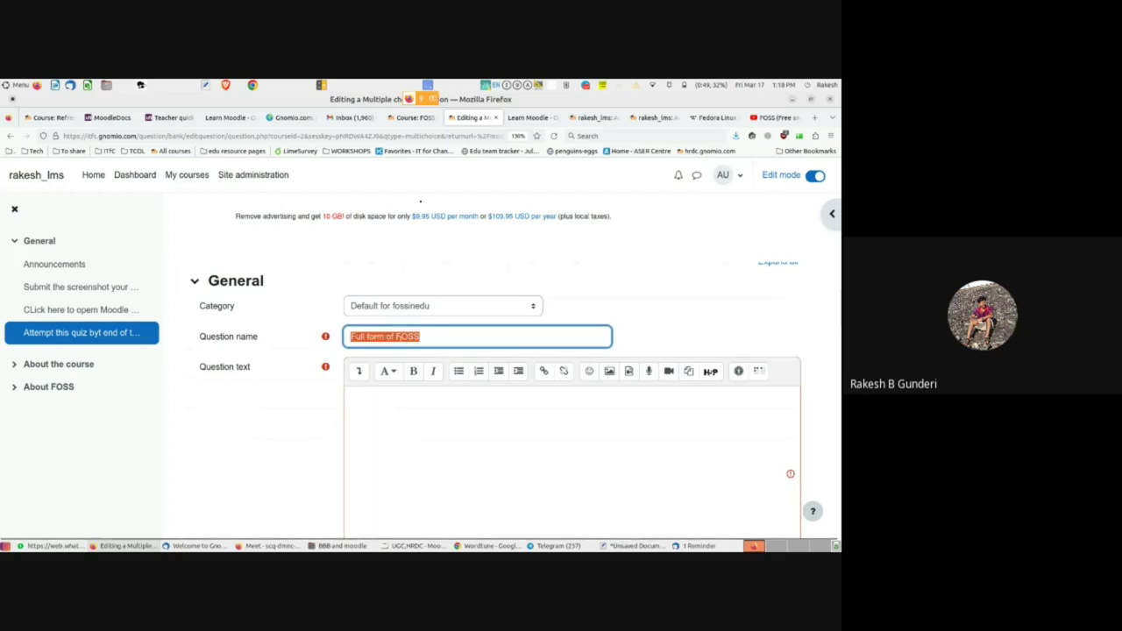
pyautogui.click(430, 340)
pyautogui.click(367, 407)
pyautogui.hotkey('ctrl', 'v')
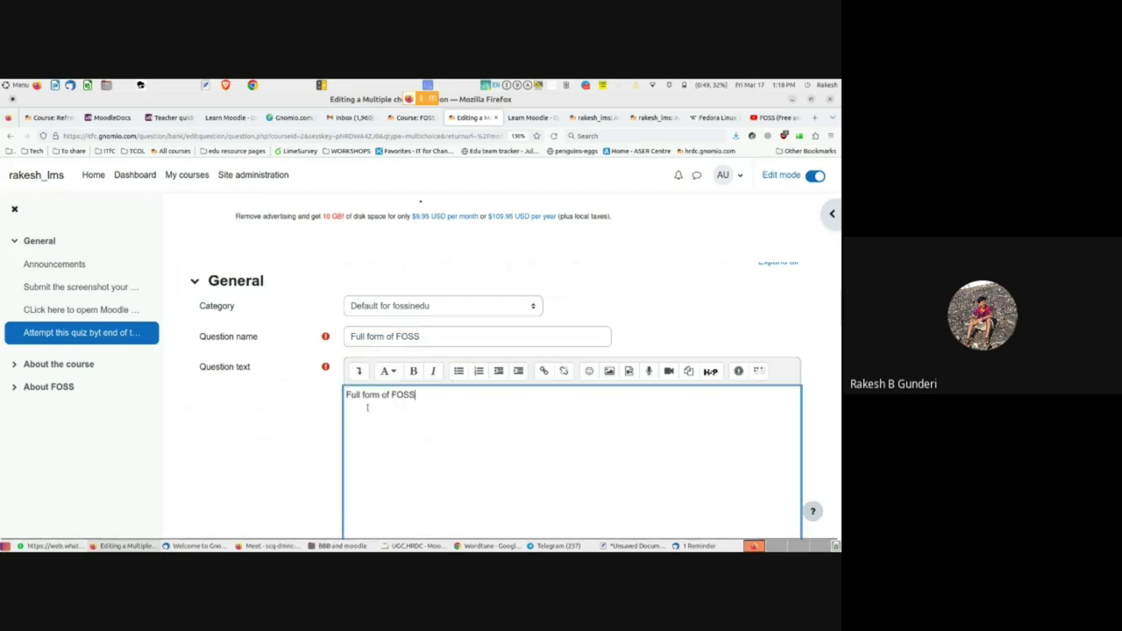
# - Save the multiple choice question so it joins the quiz worth 1.00
pyautogui.scroll(-3, 367, 406)
pyautogui.scroll(-15, 367, 407)
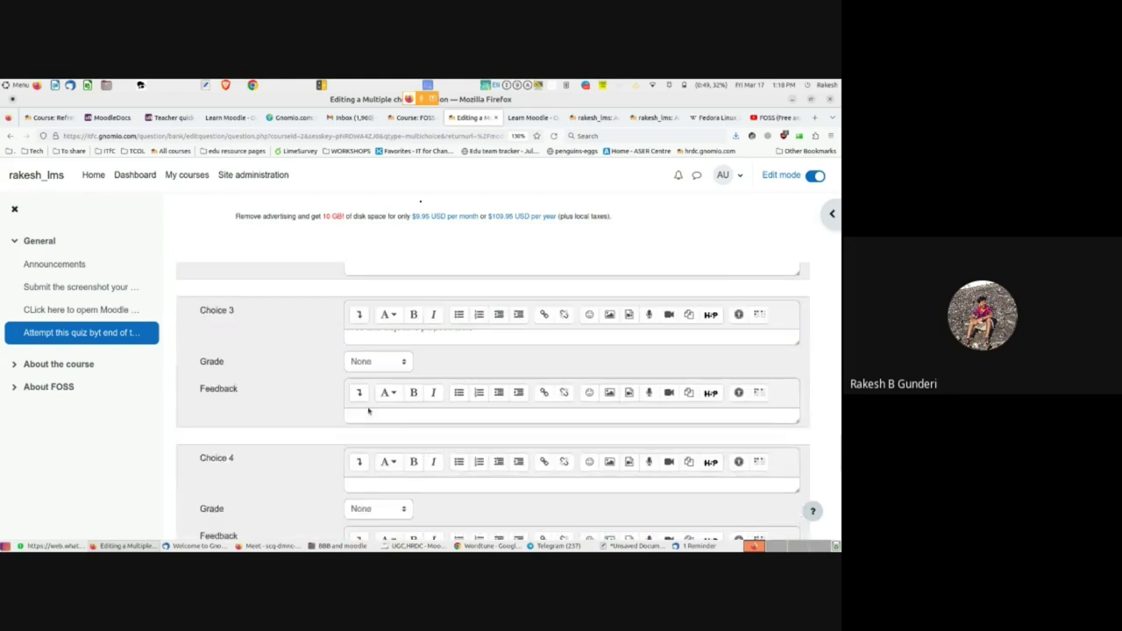
pyautogui.click(369, 459)
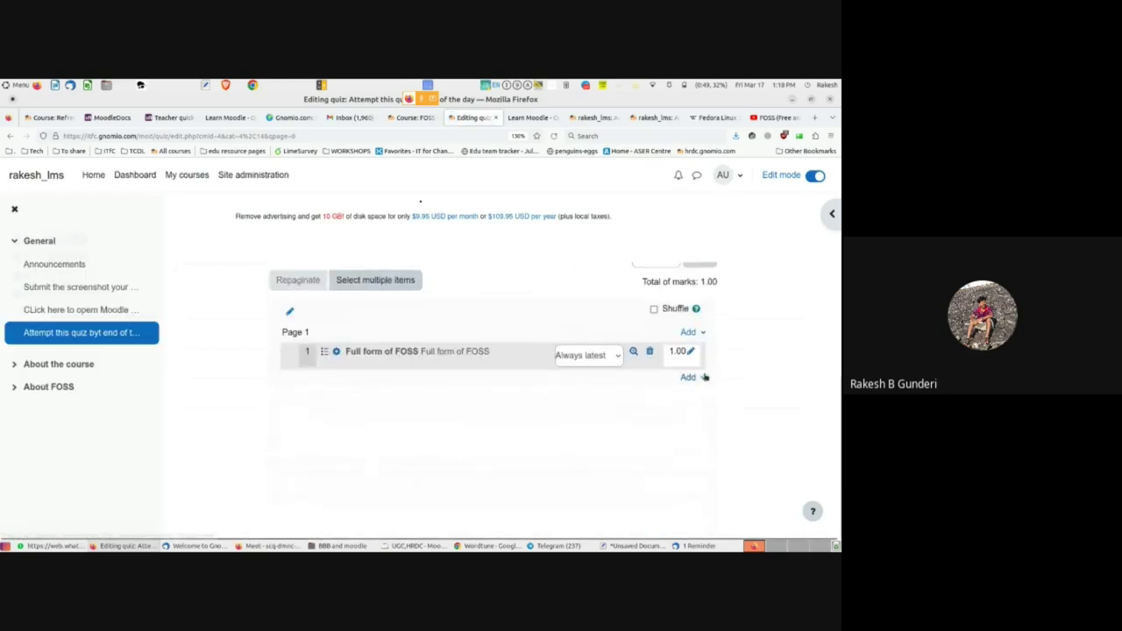
# - Start a new True/False question for the quiz from the lower Add menu
pyautogui.click(701, 378)
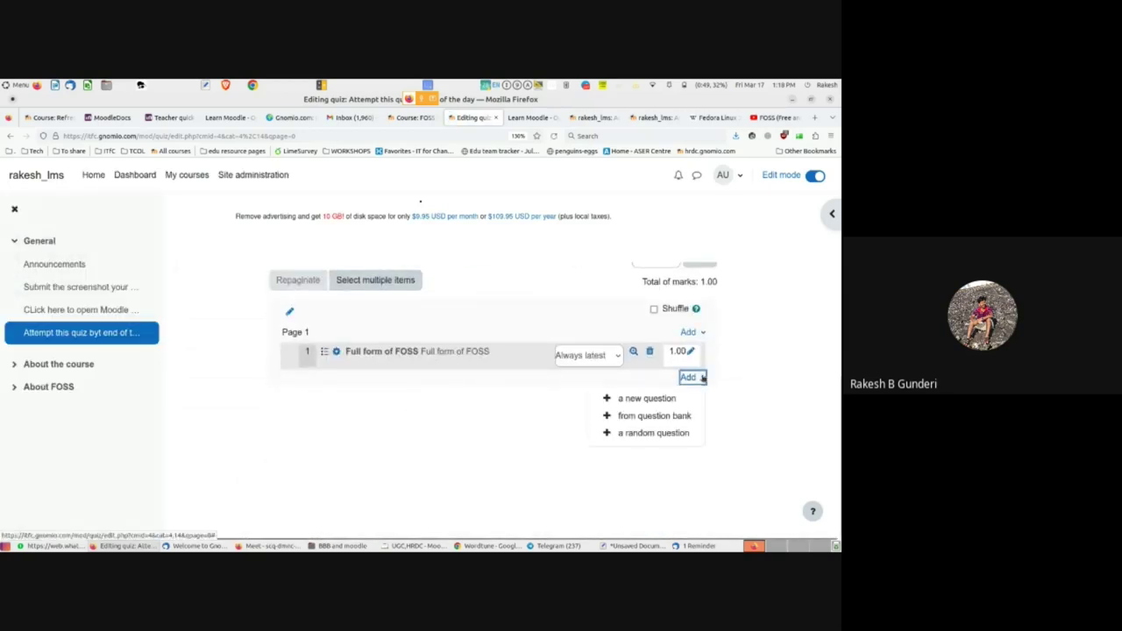
pyautogui.click(639, 399)
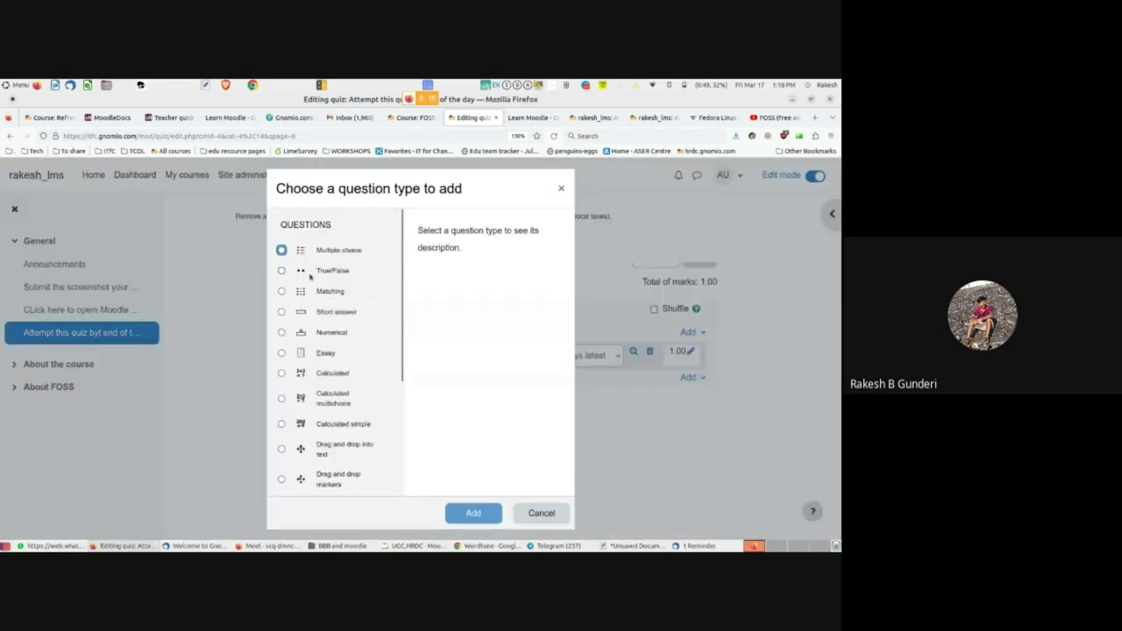
pyautogui.click(282, 271)
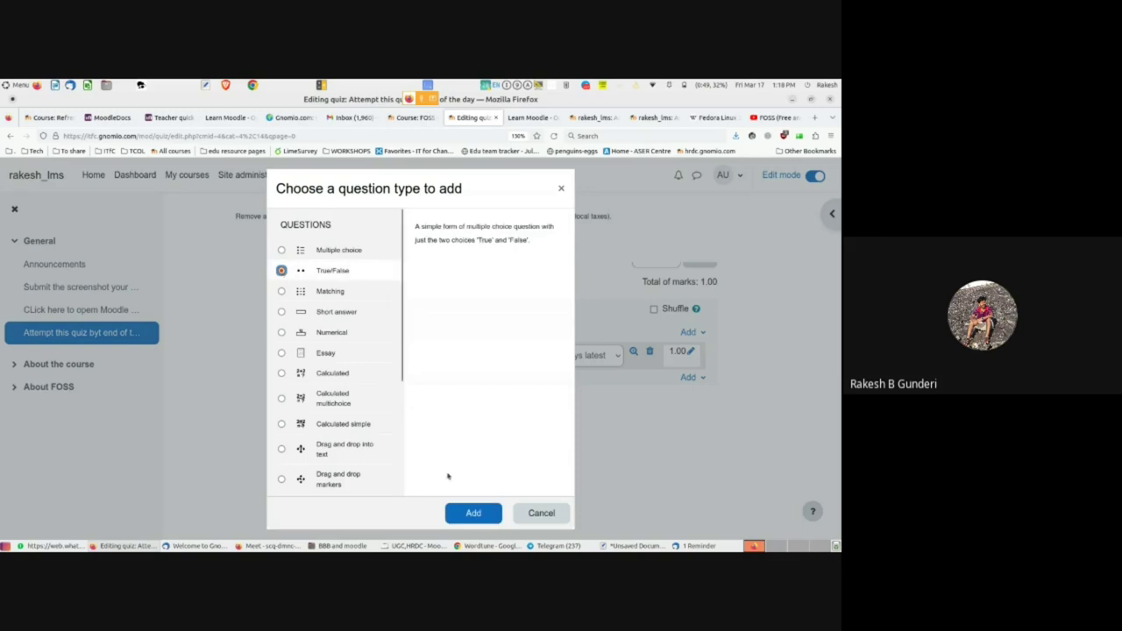
pyautogui.click(471, 514)
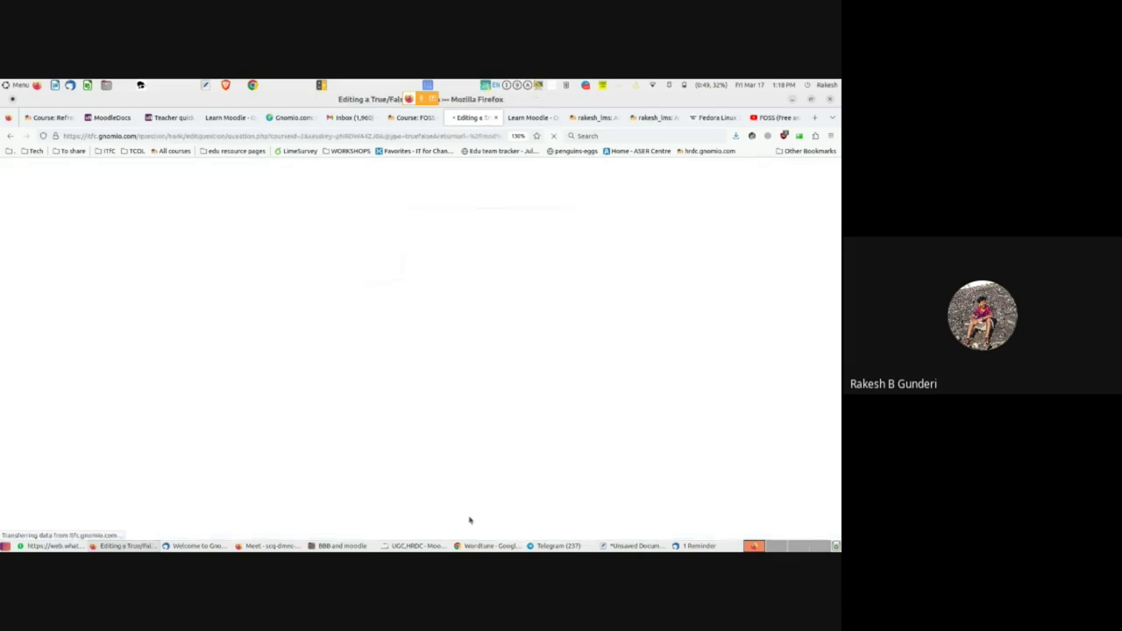
pyautogui.click(385, 396)
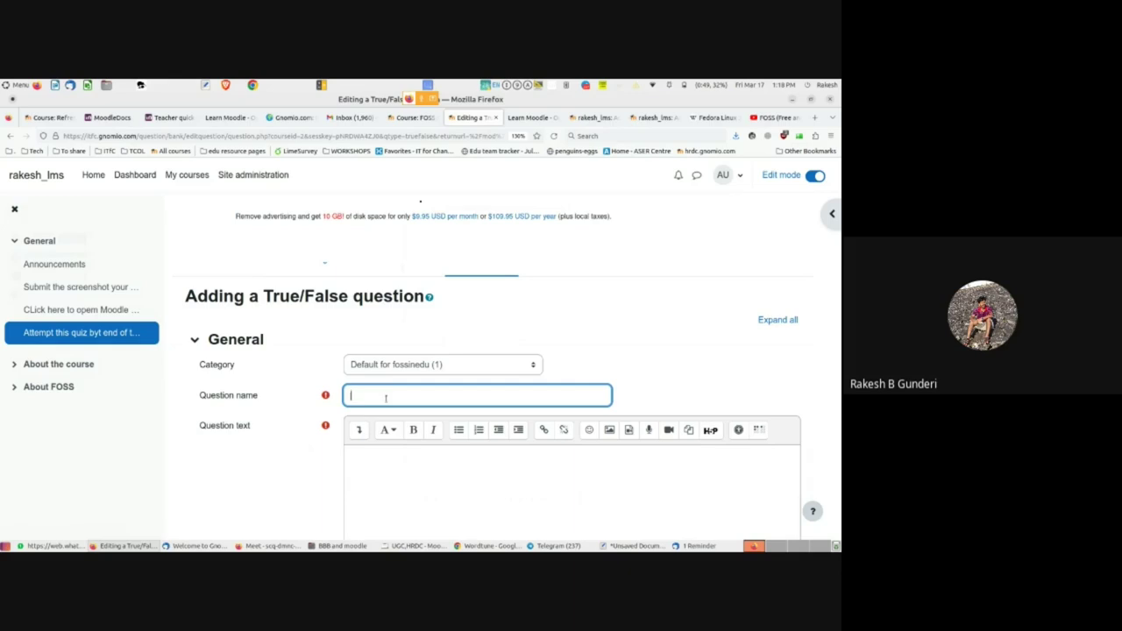
# - Name the True/False question 'FOSS means Free to use only' and review its Correct answer setting
pyautogui.write('FOSS means Free to use only')
pyautogui.scroll(-5, 329, 470)
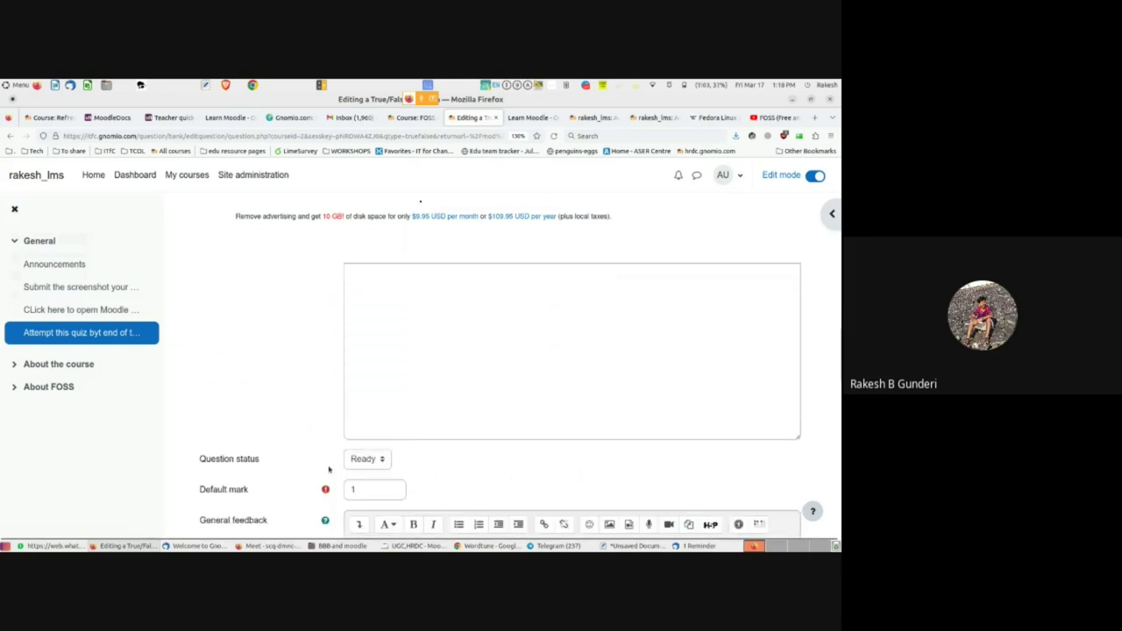
pyautogui.scroll(-3, 328, 470)
pyautogui.scroll(-3, 329, 469)
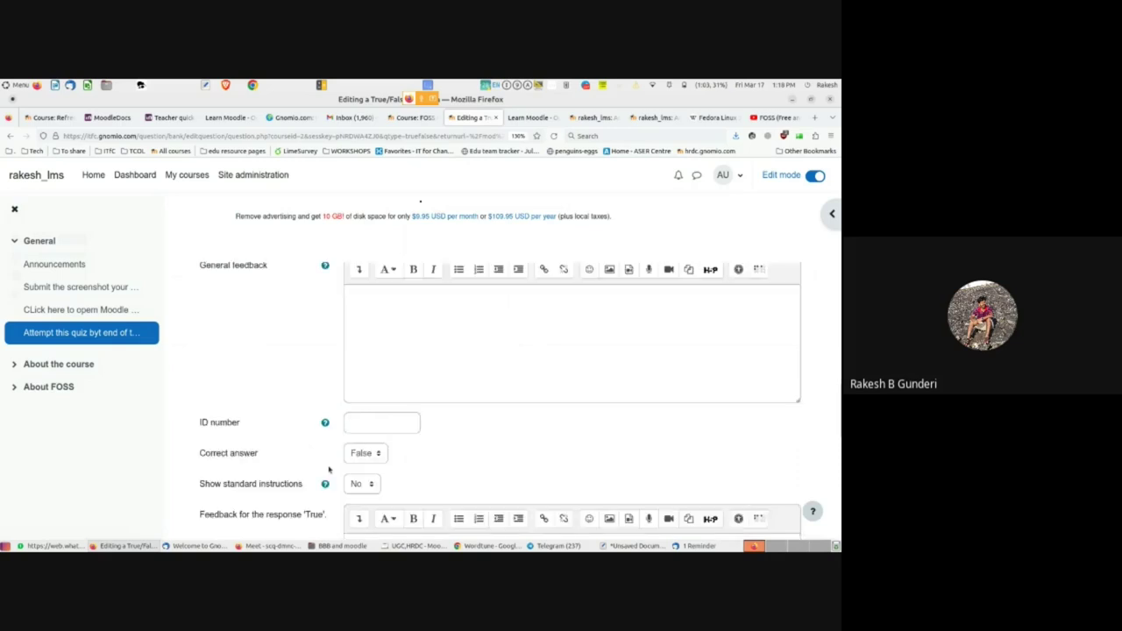
pyautogui.scroll(-1, 329, 470)
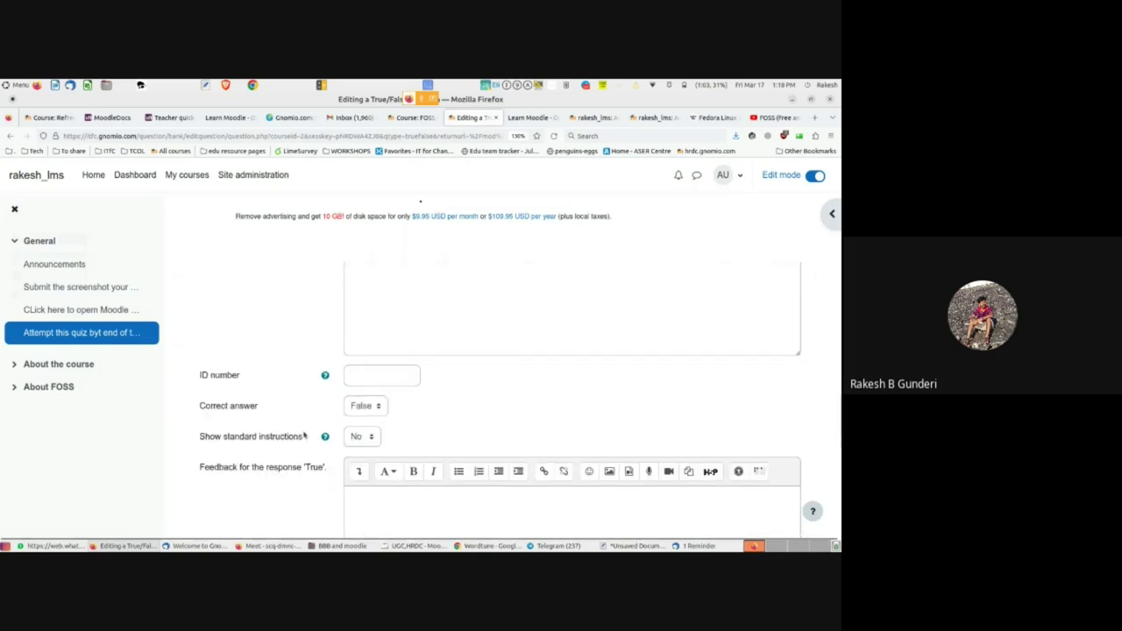
pyautogui.scroll(12, 302, 432)
pyautogui.scroll(1, 303, 433)
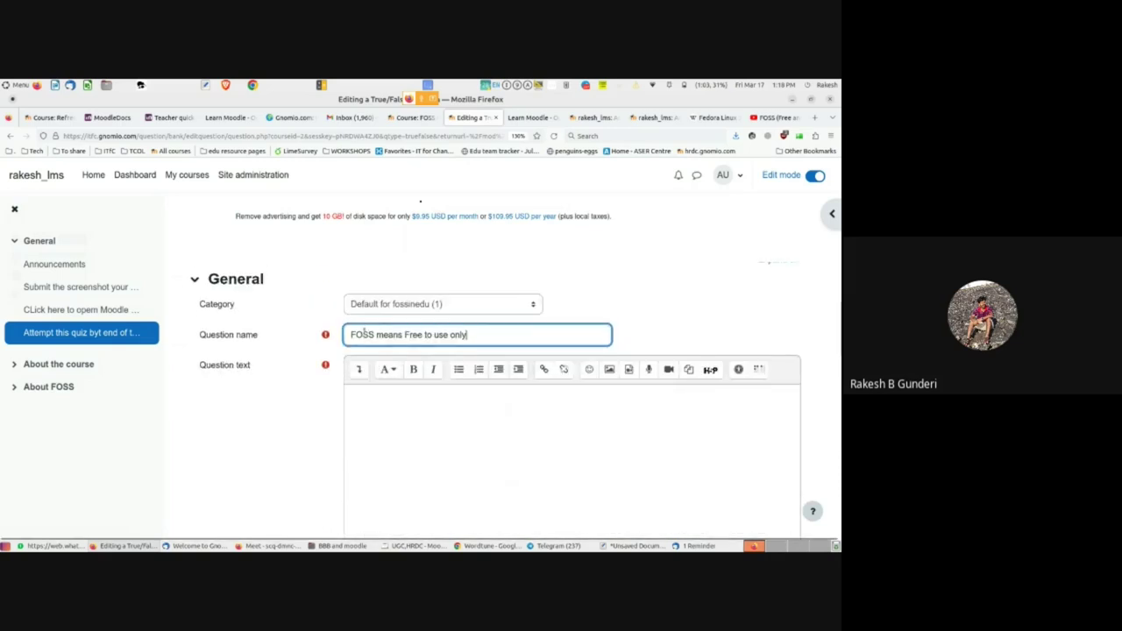
pyautogui.scroll(-10, 318, 443)
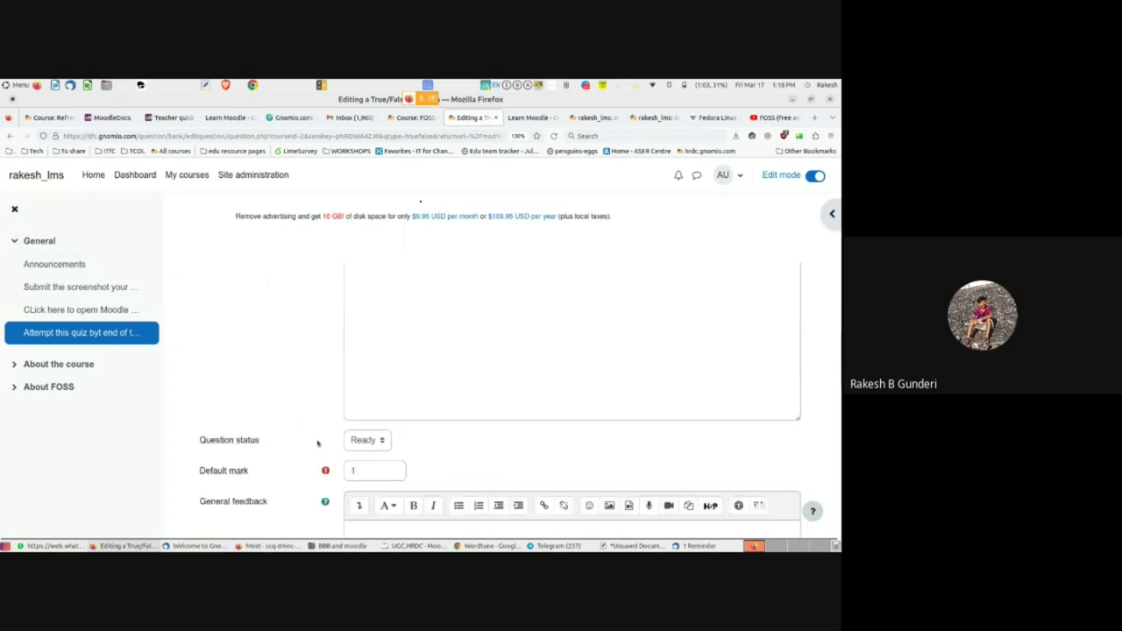
pyautogui.scroll(-1, 318, 443)
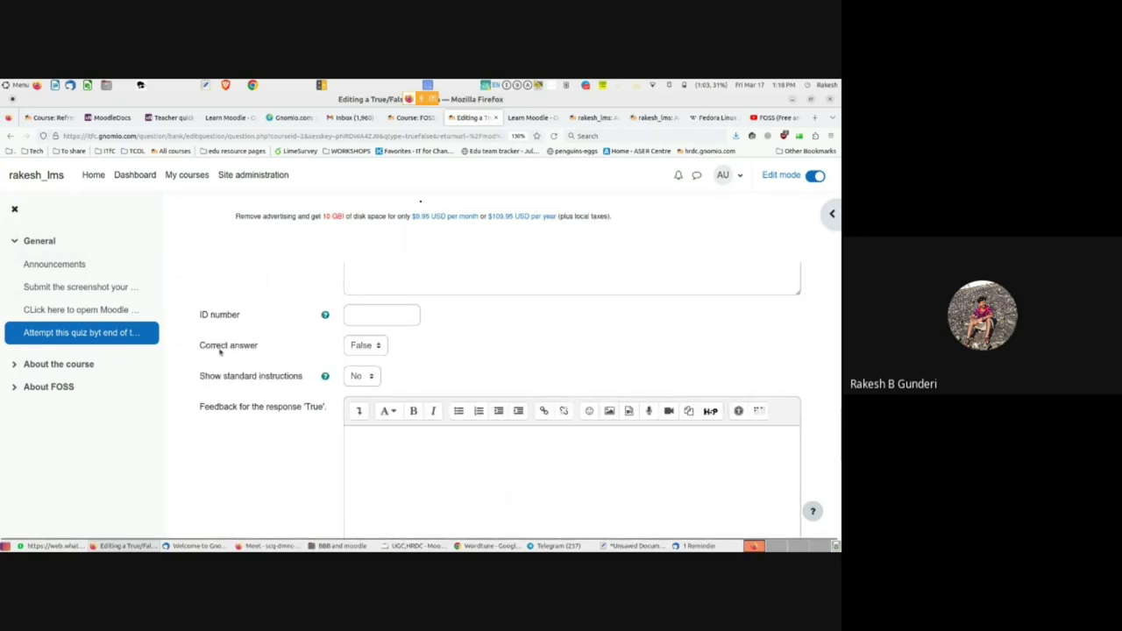
pyautogui.scroll(5, 362, 349)
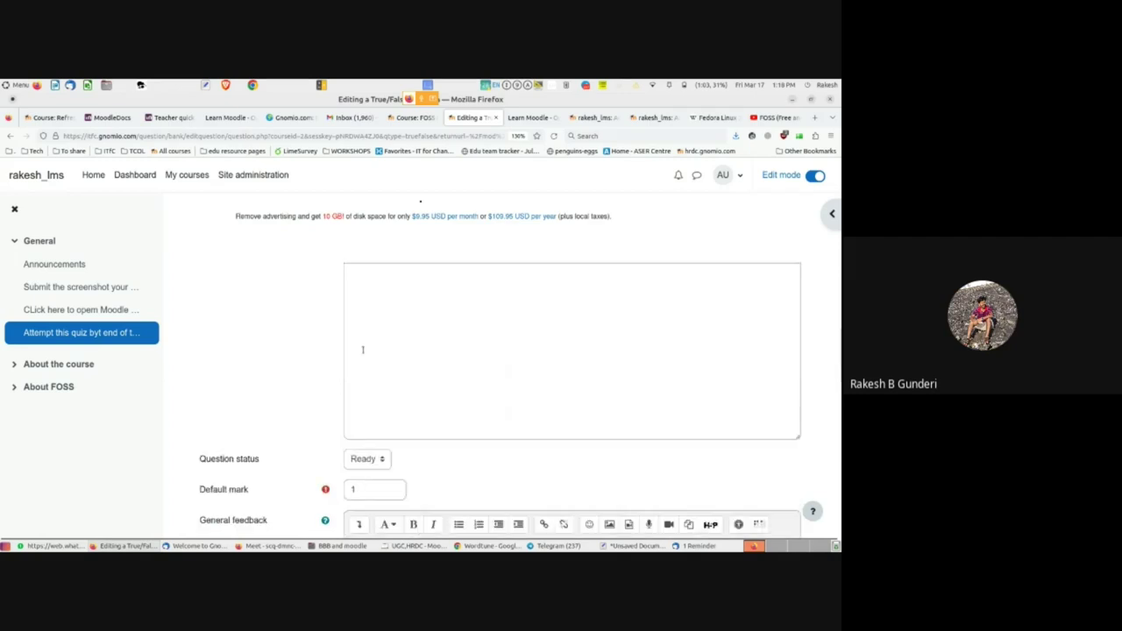